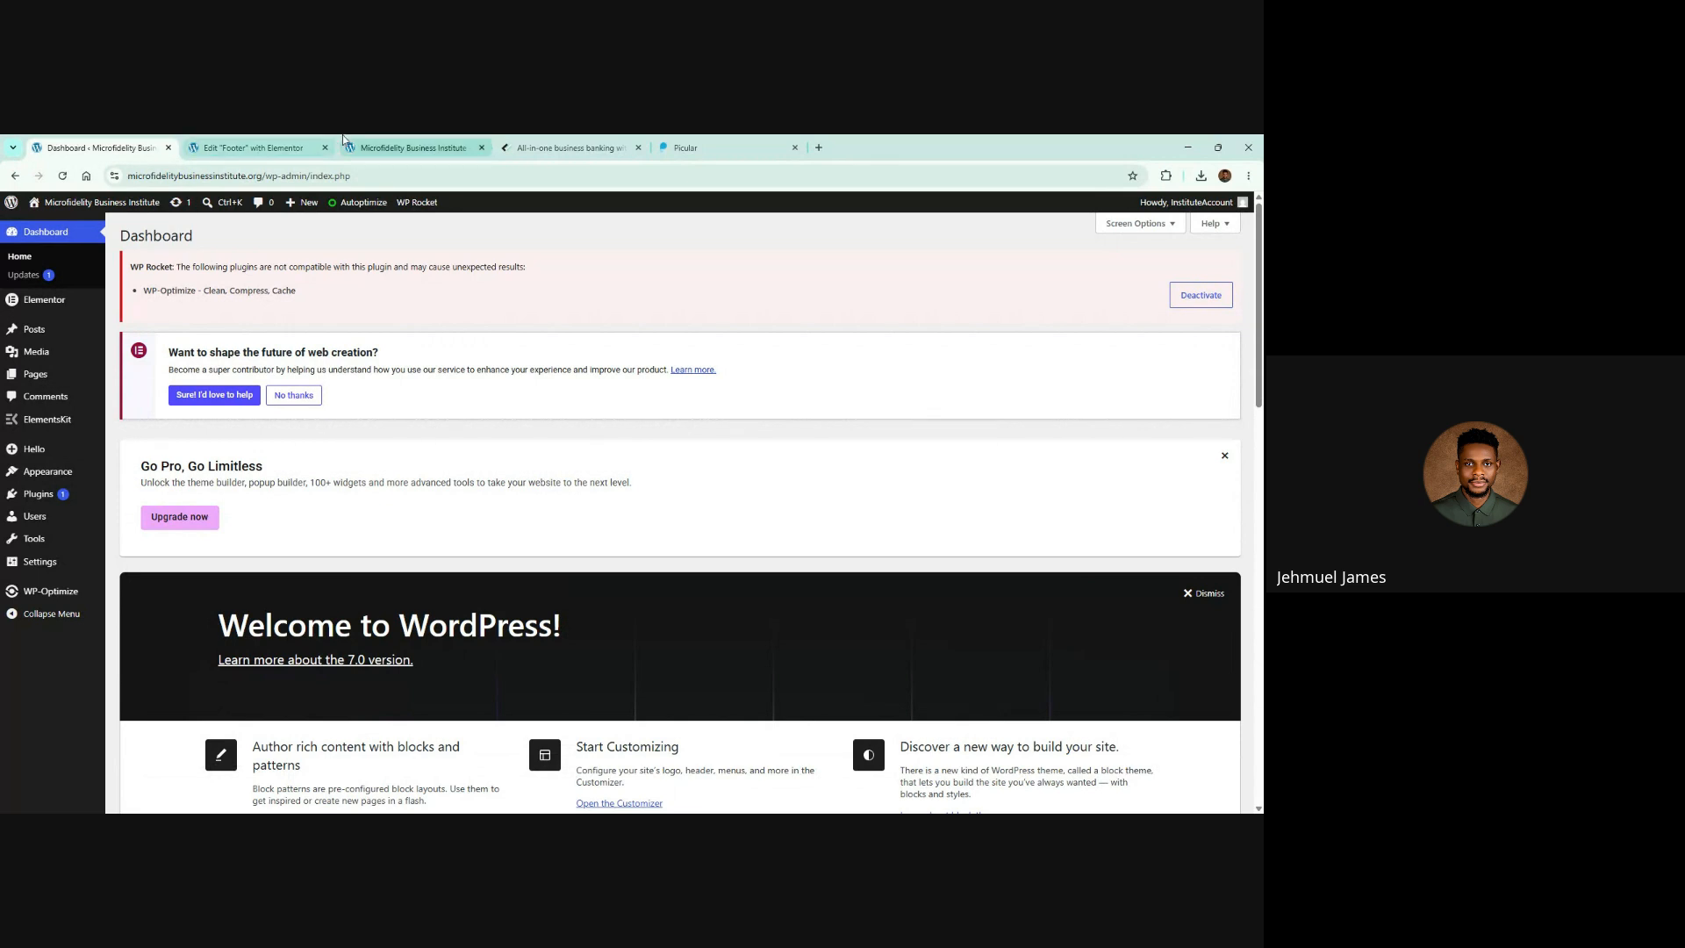
Step: Compare the footer of the Microfidelity Business Institute site with the reference footer on trulyfinancial.com and the Footer template in the editor
left_click(408, 147)
scroll(519, 733, "down", 3)
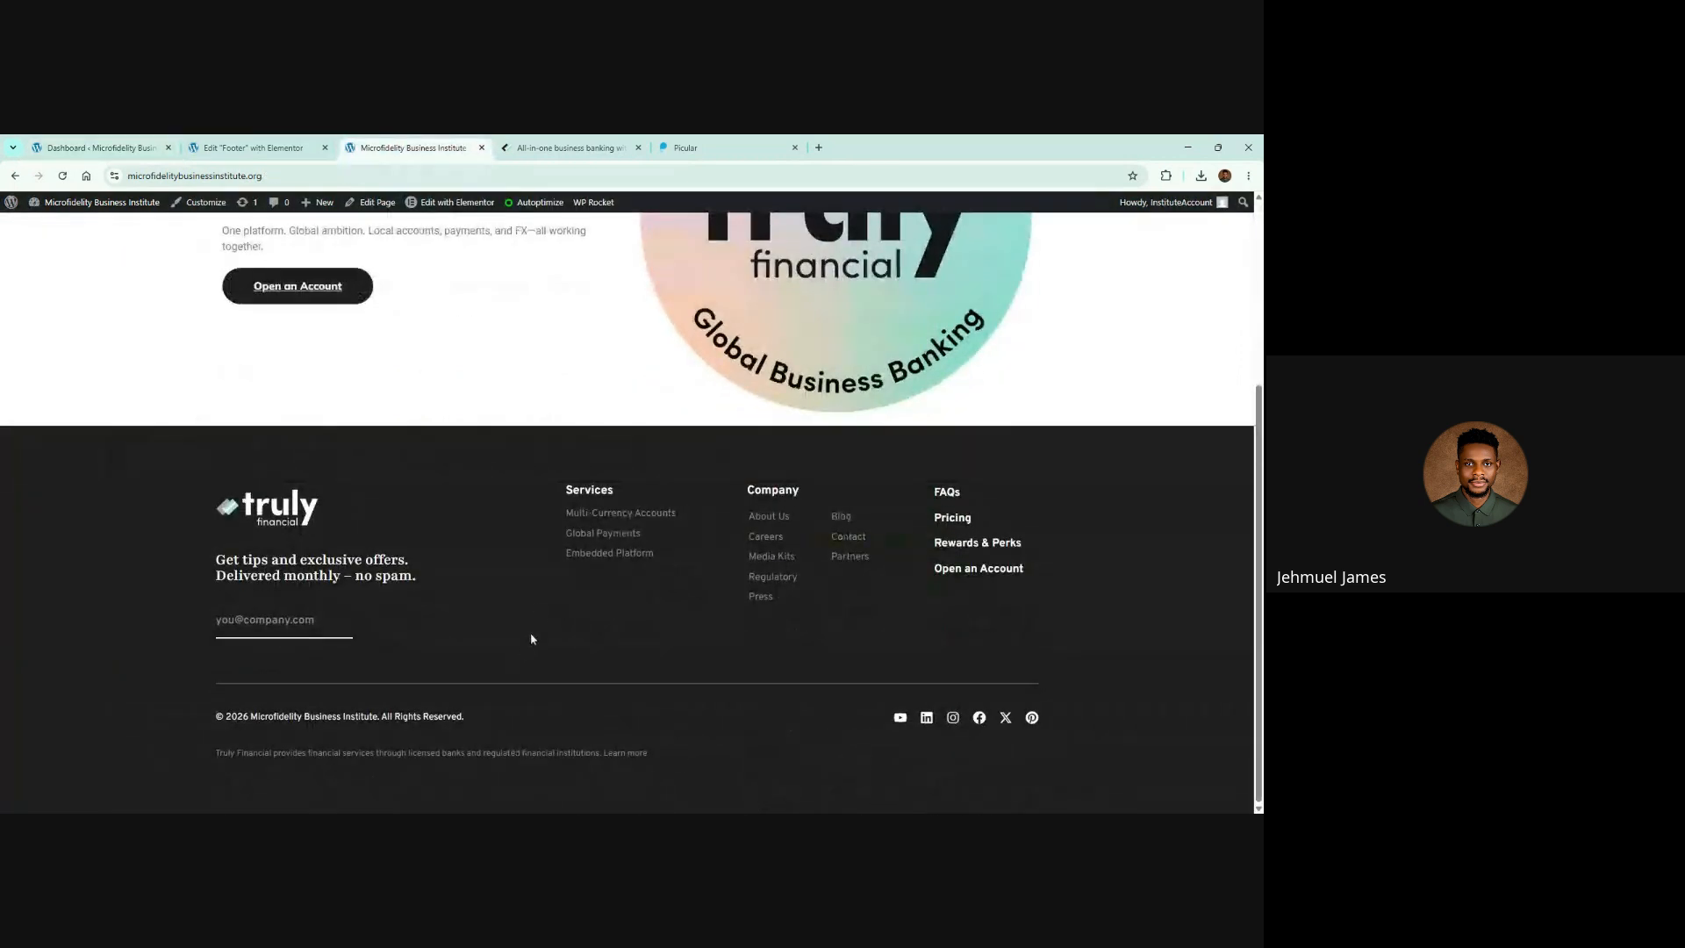
left_click(550, 145)
scroll(642, 614, "down", 12)
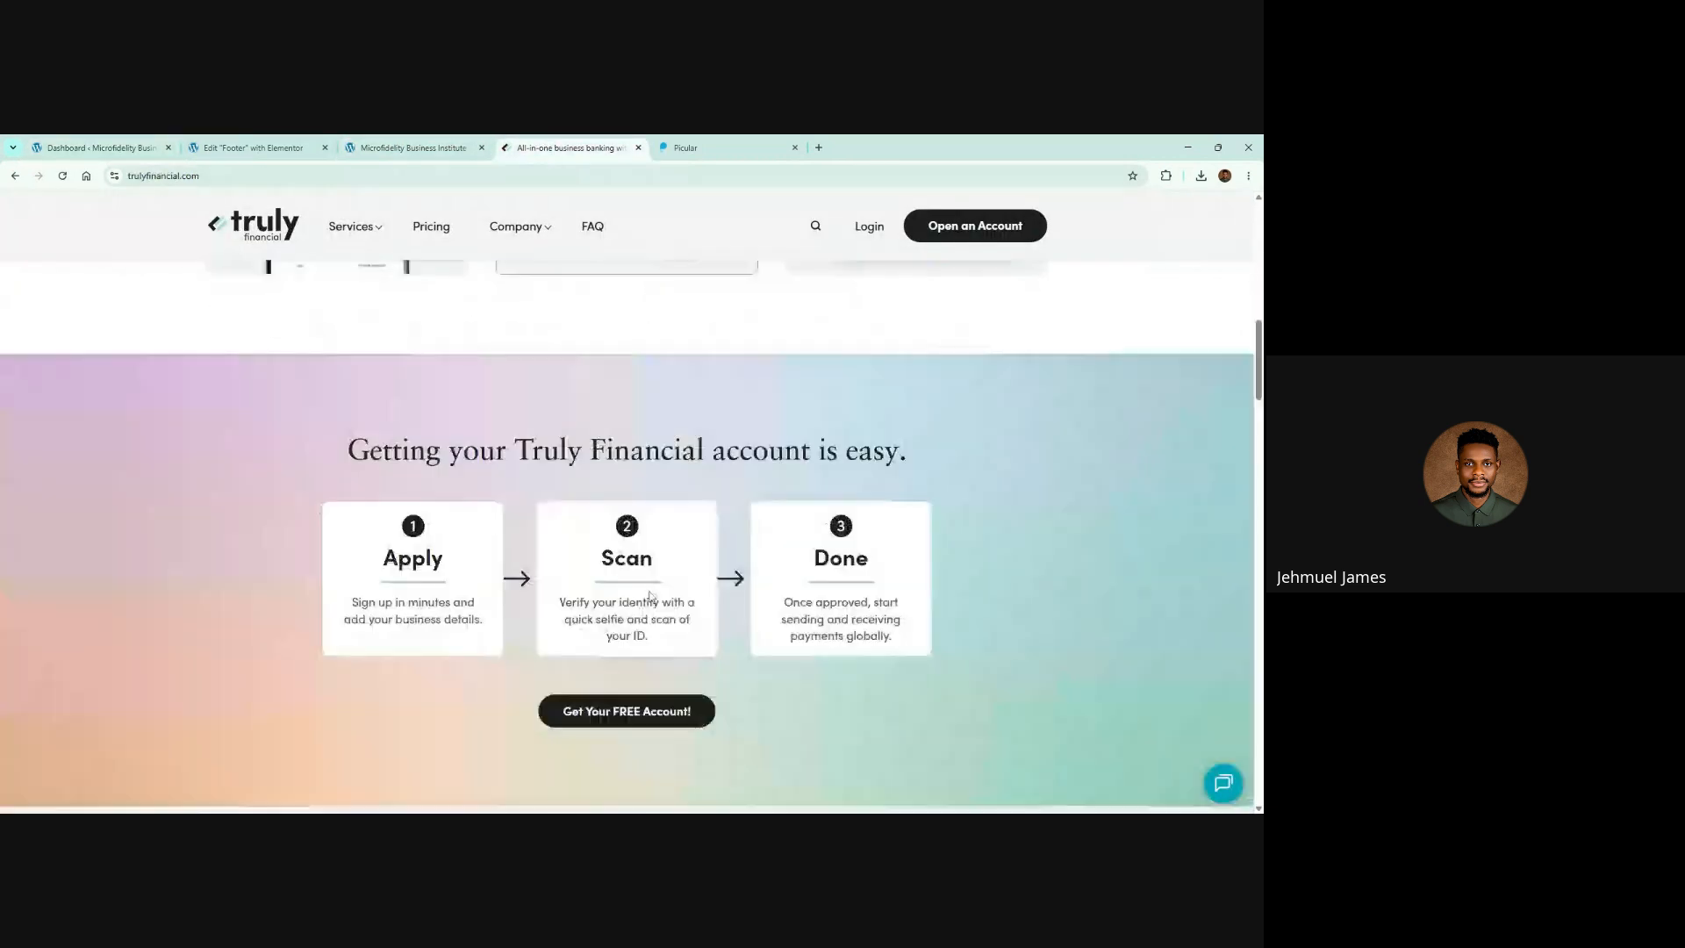
scroll(642, 614, "down", 15)
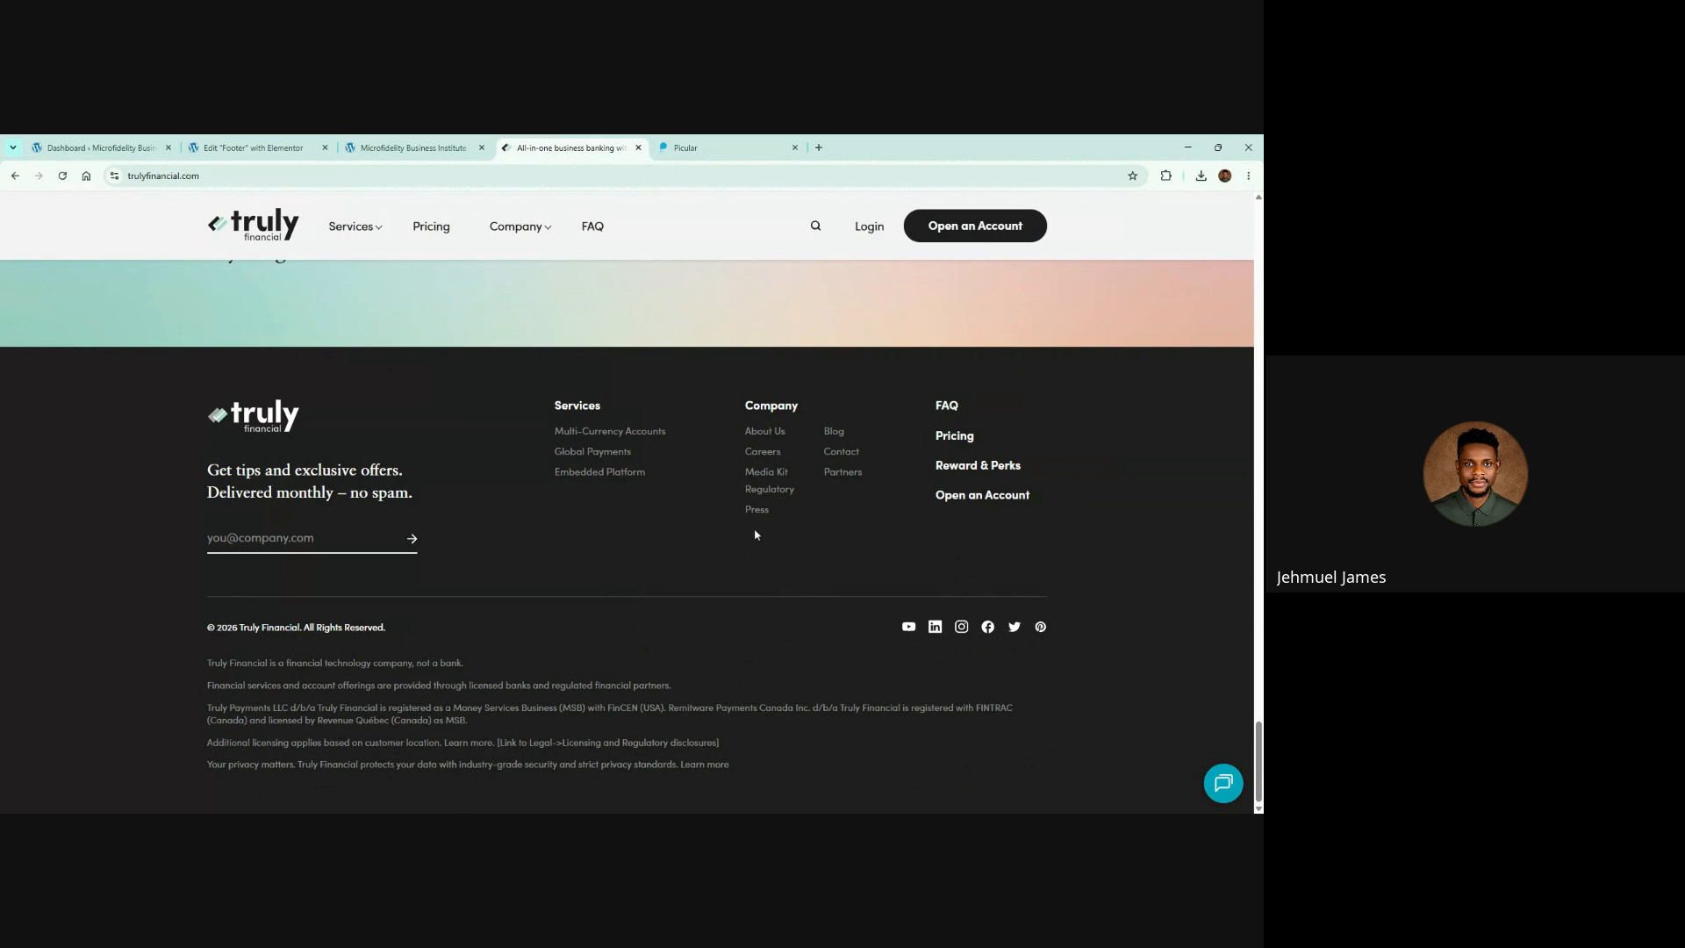
left_click(233, 145)
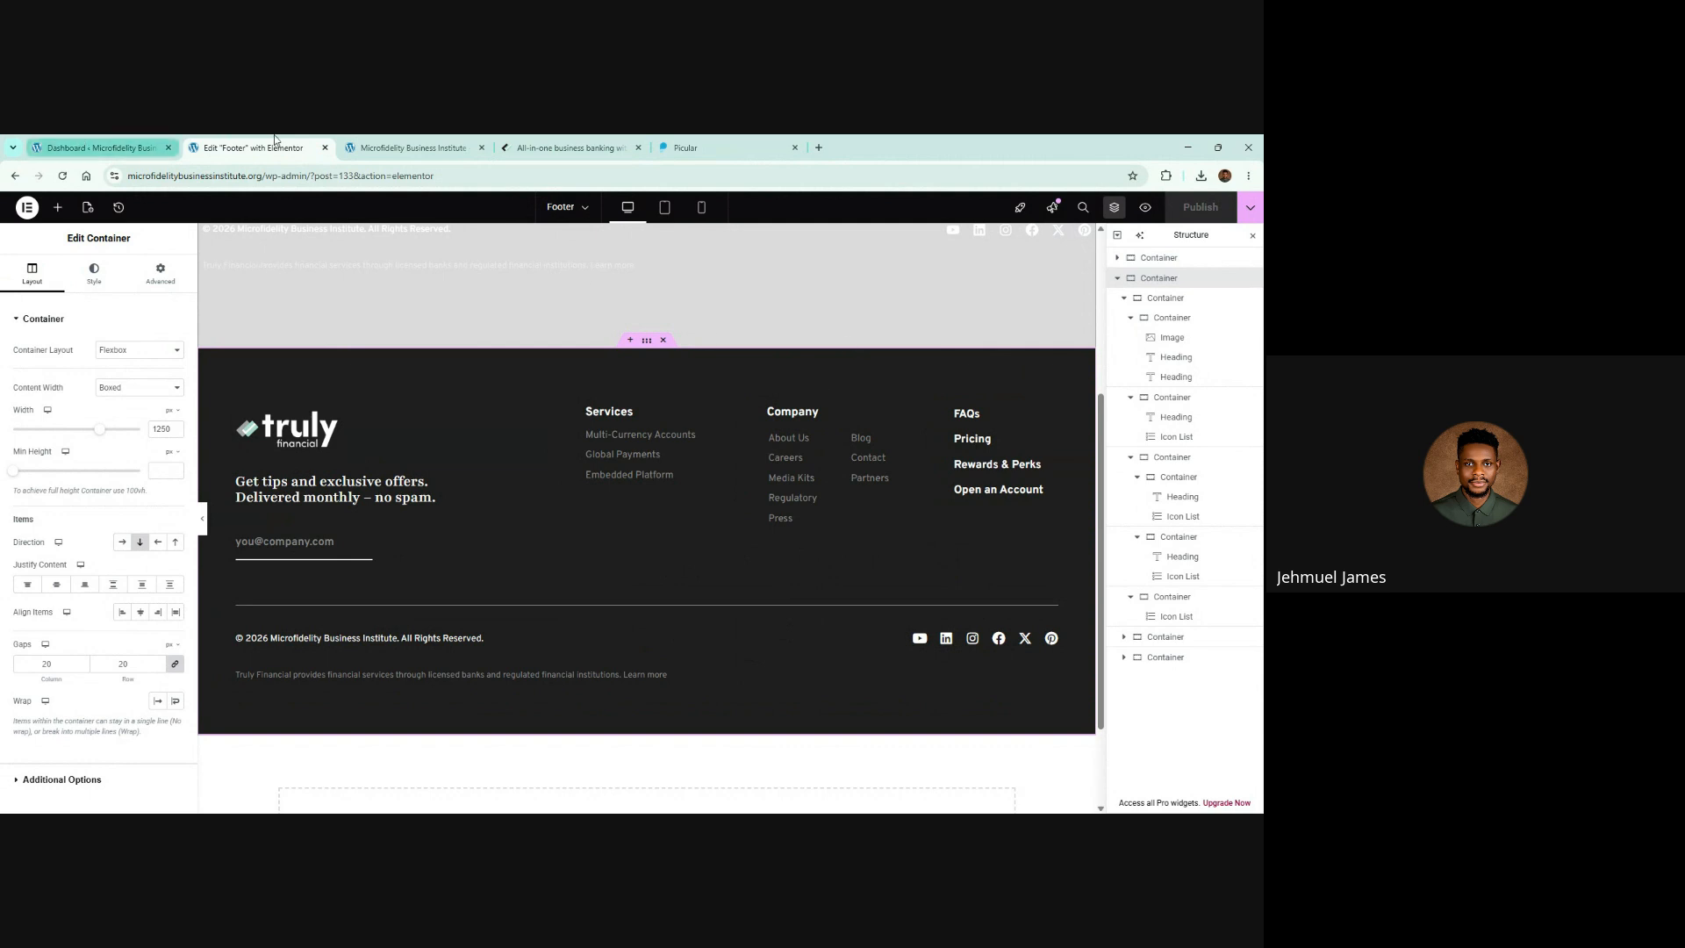
Step: Open the ElementsKit Header Footer template list from the WordPress dashboard
left_click(95, 143)
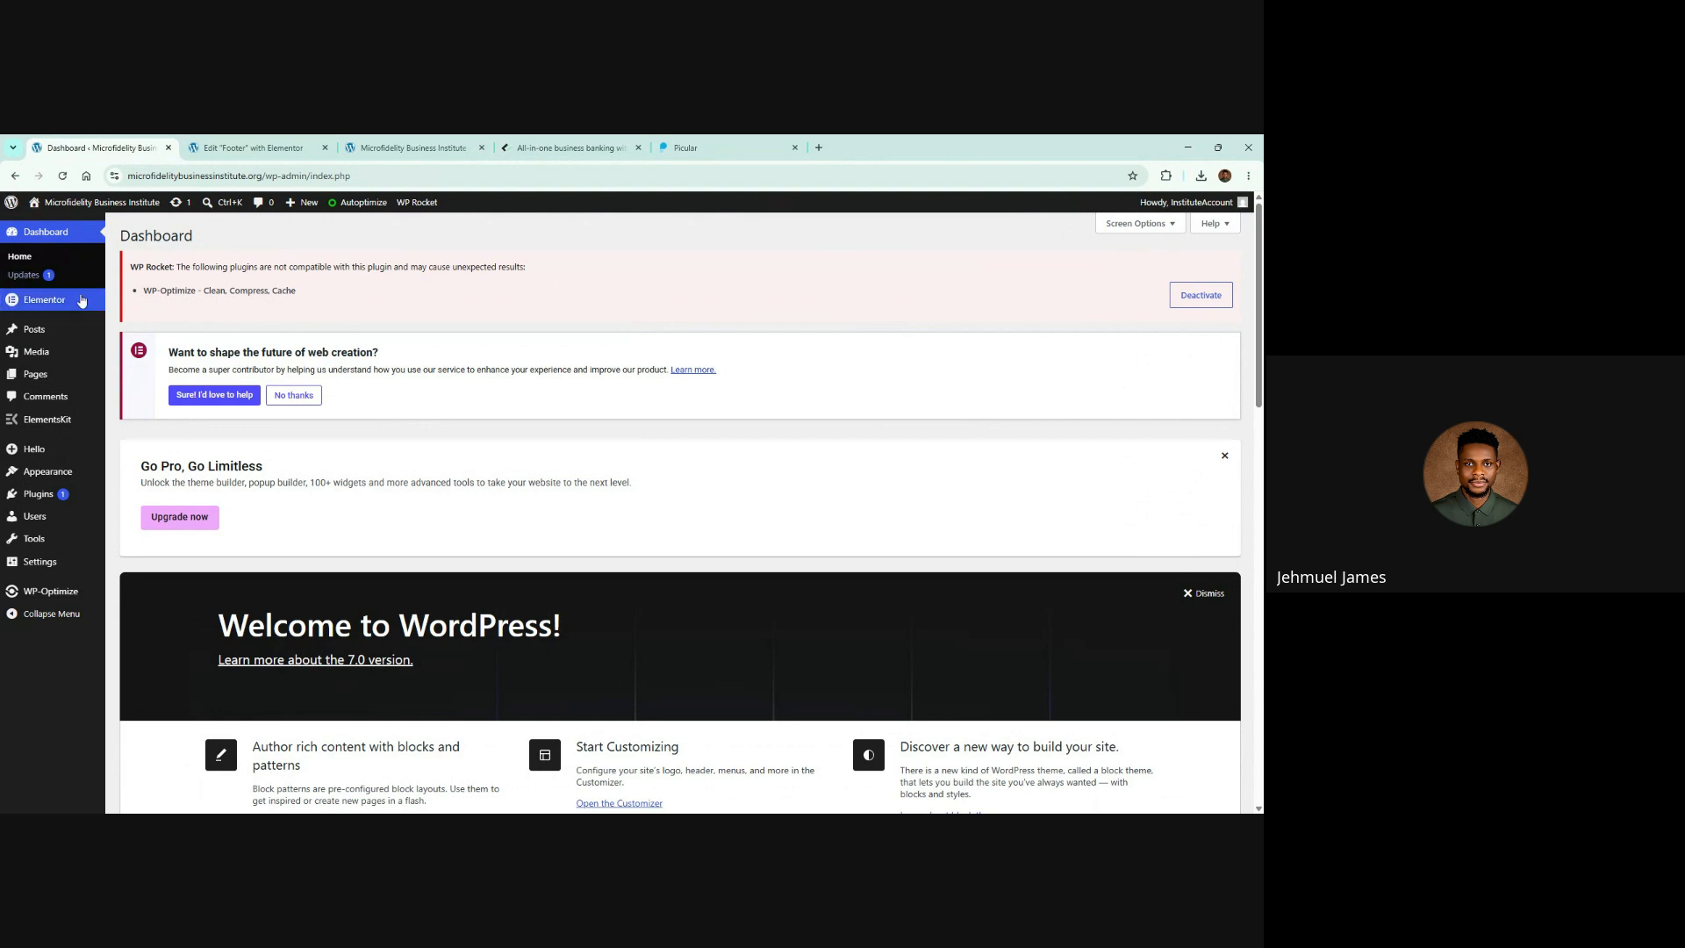
mouse_move(63, 301)
mouse_move(142, 318)
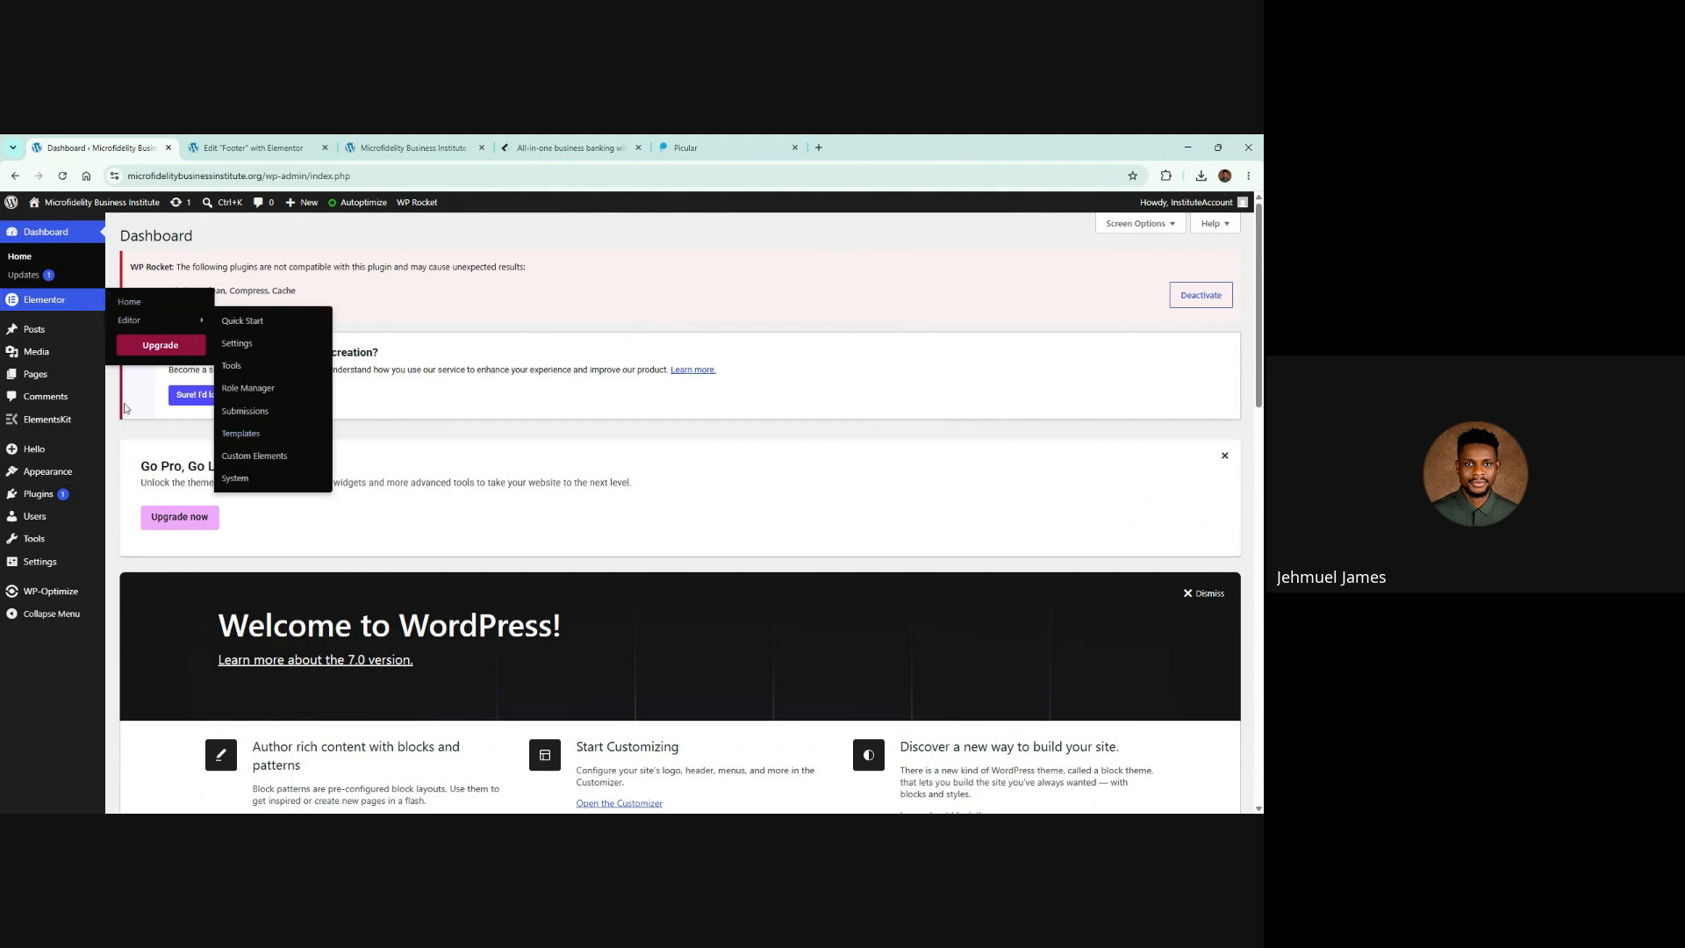
mouse_move(51, 453)
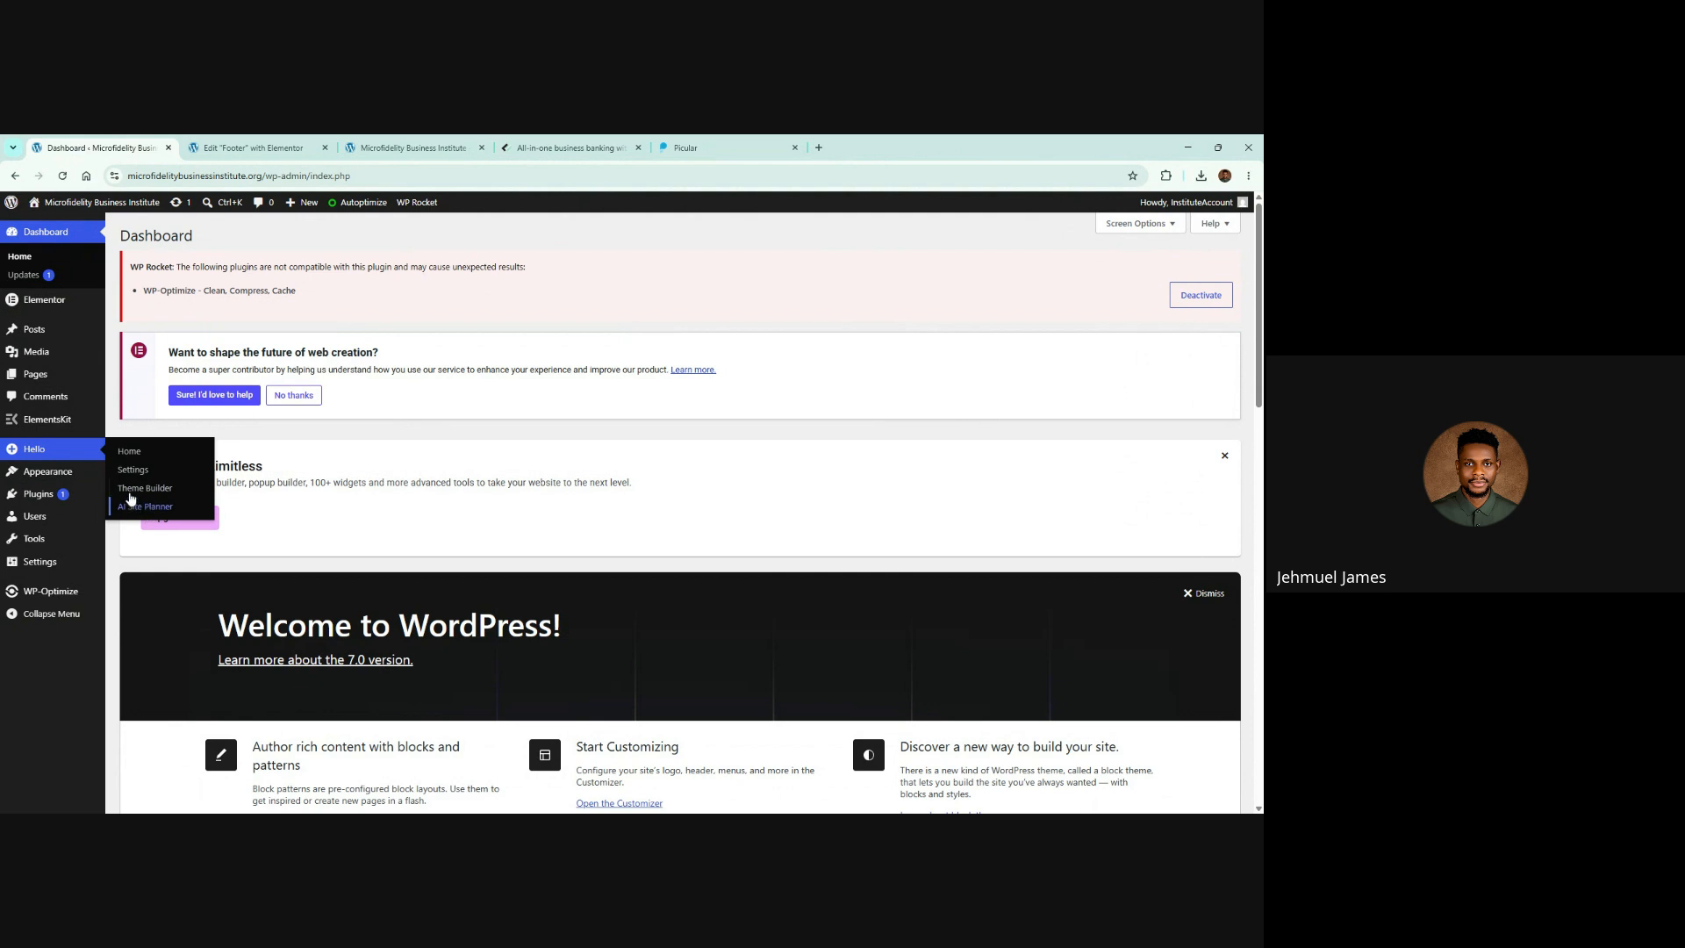
mouse_move(72, 422)
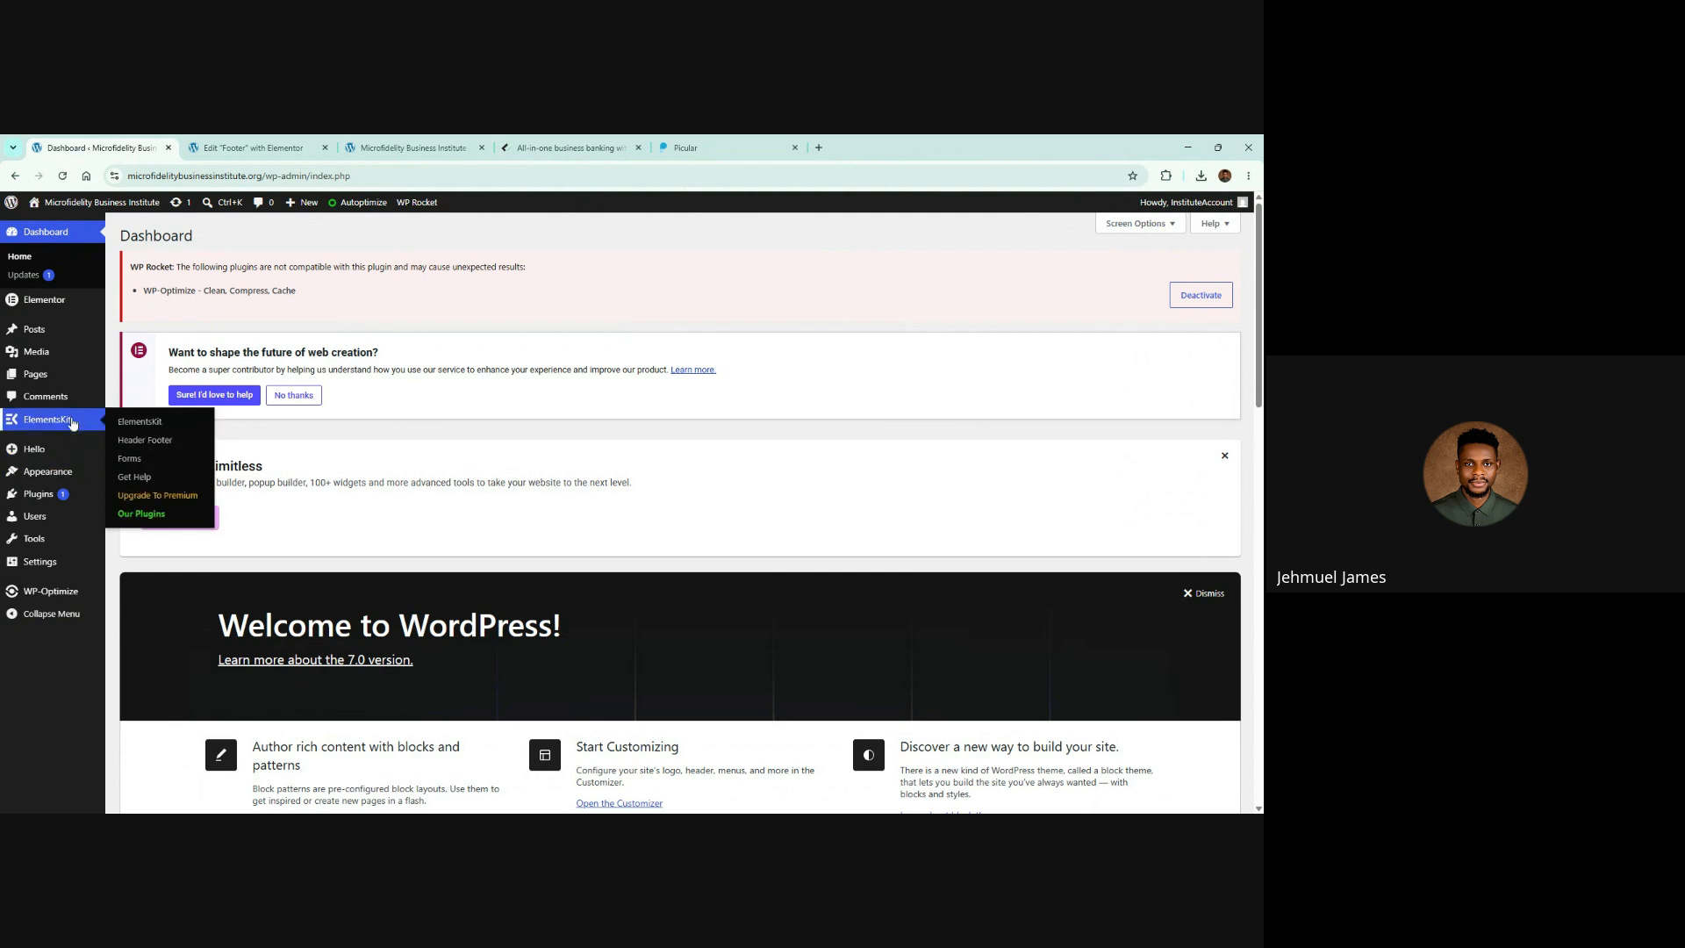
left_click(151, 448)
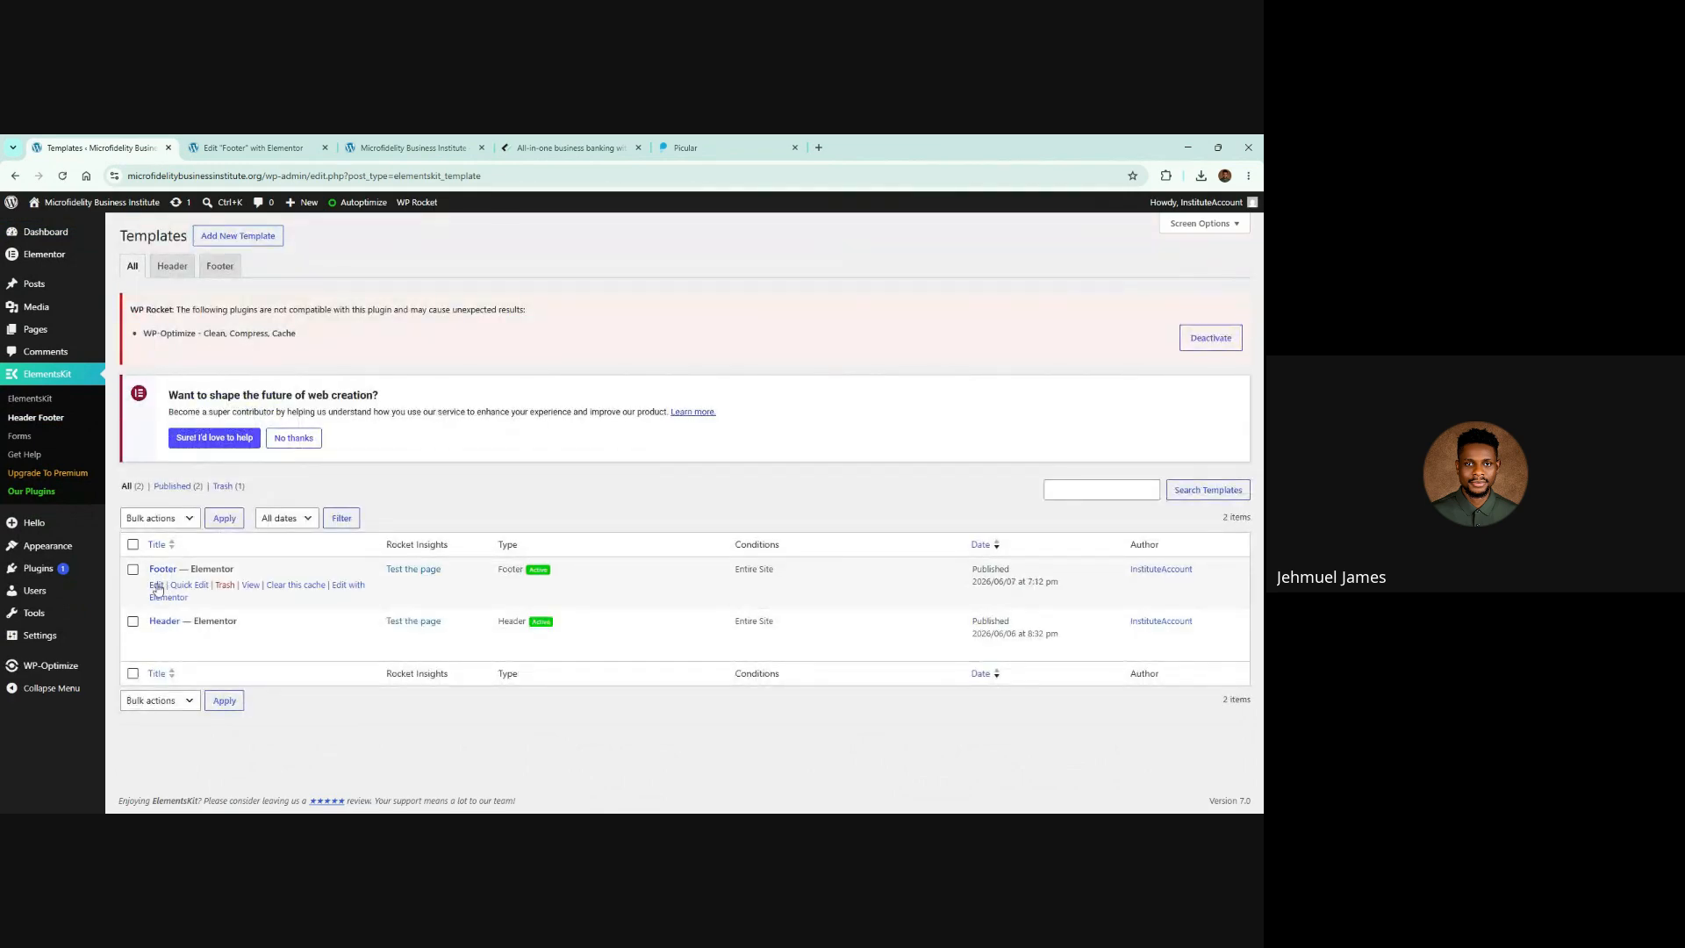
Step: Deactivate the existing Footer template, save its settings and close them
left_click(157, 586)
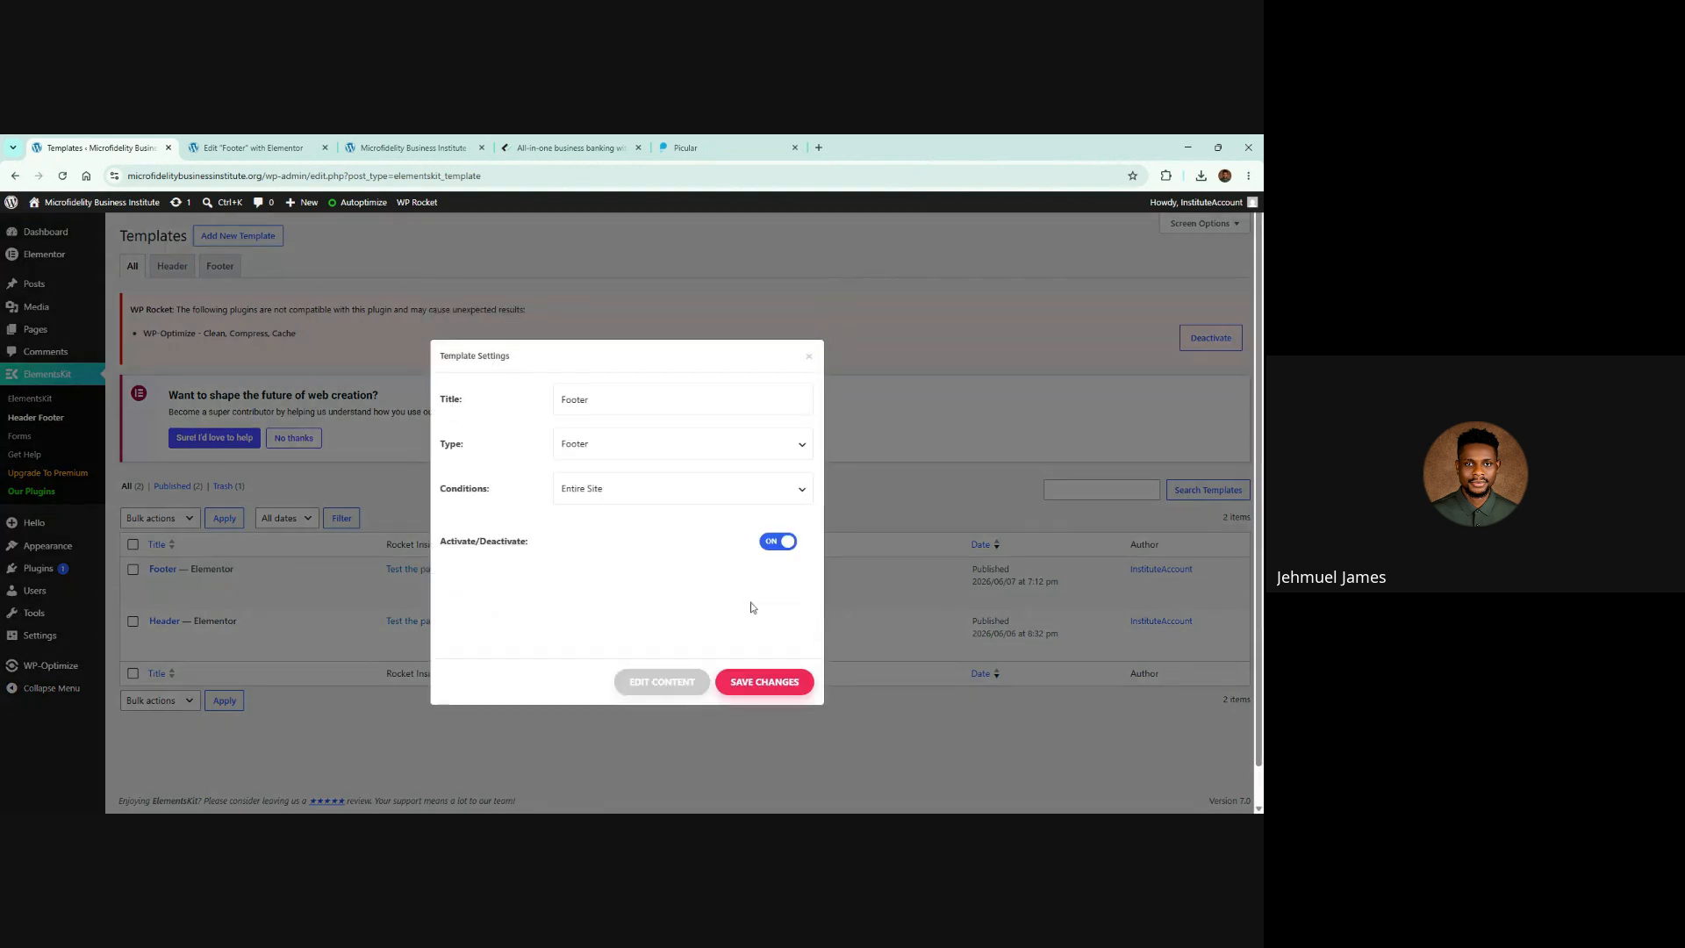
left_click(790, 542)
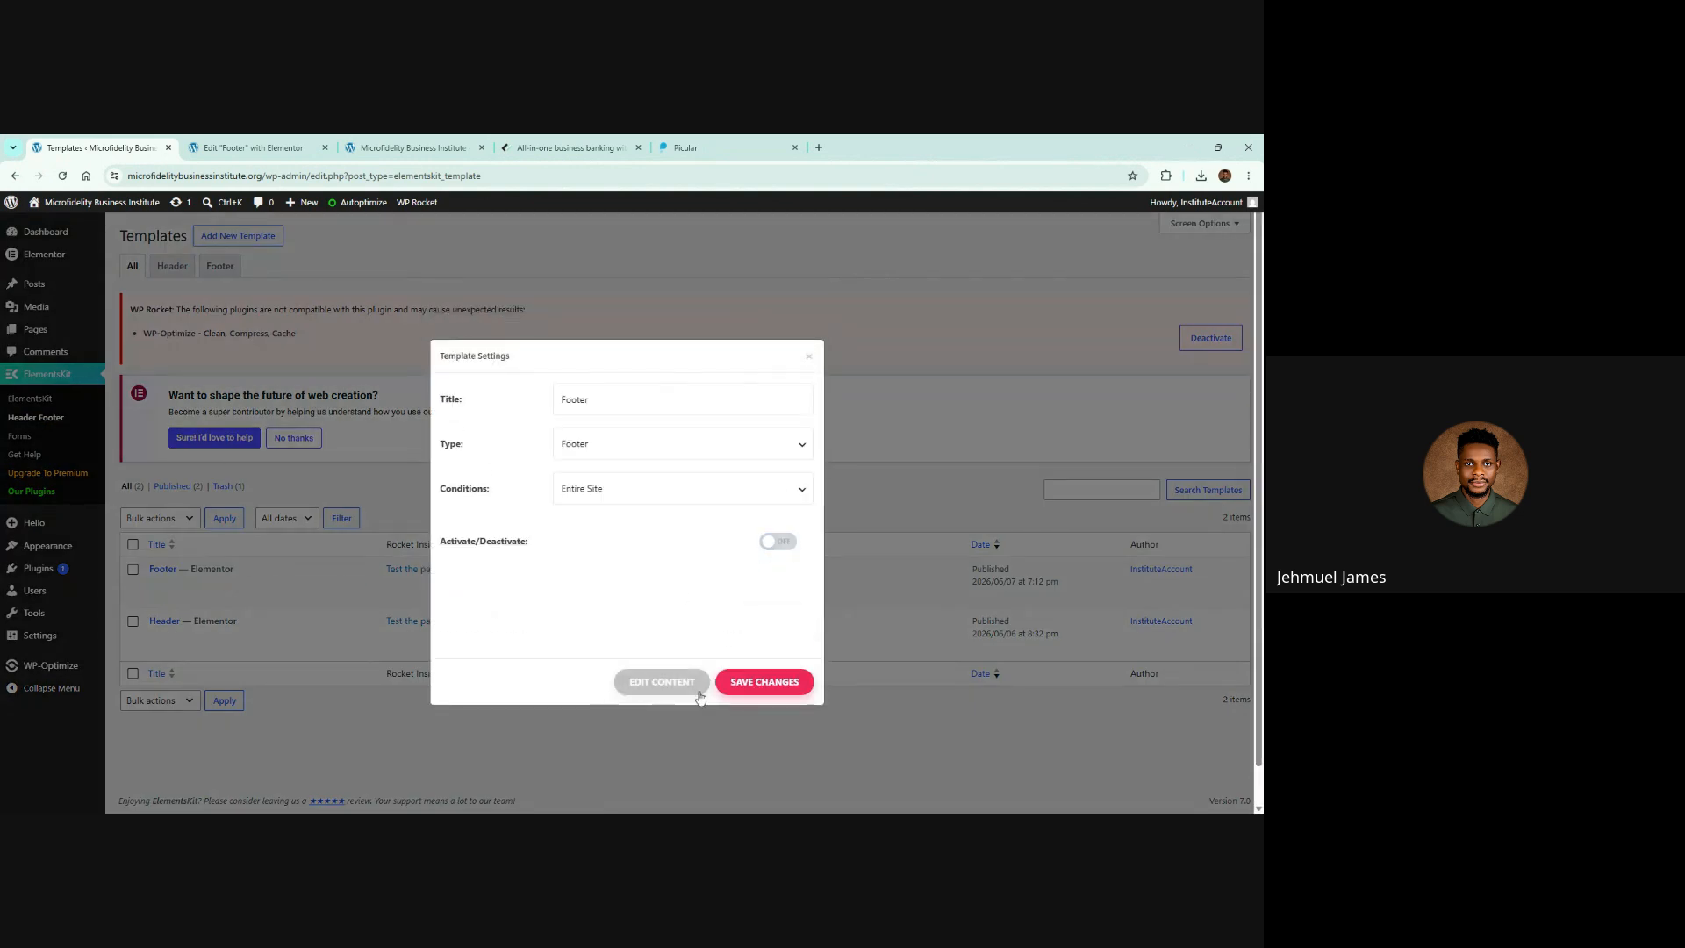
left_click(745, 684)
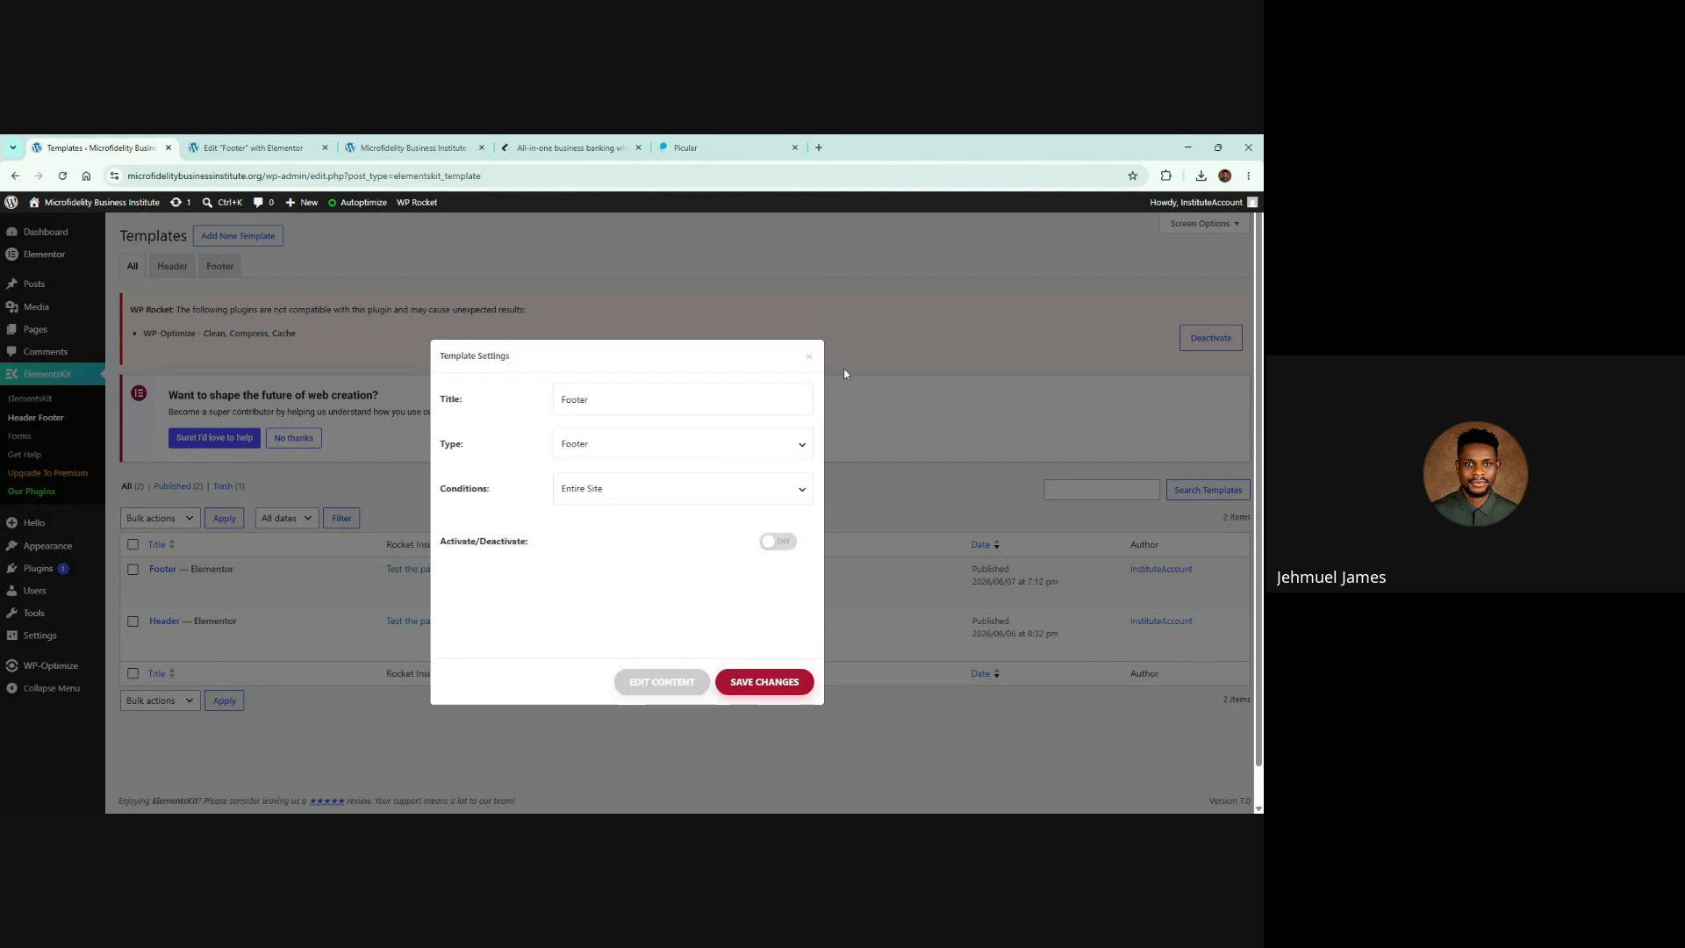
left_click(810, 356)
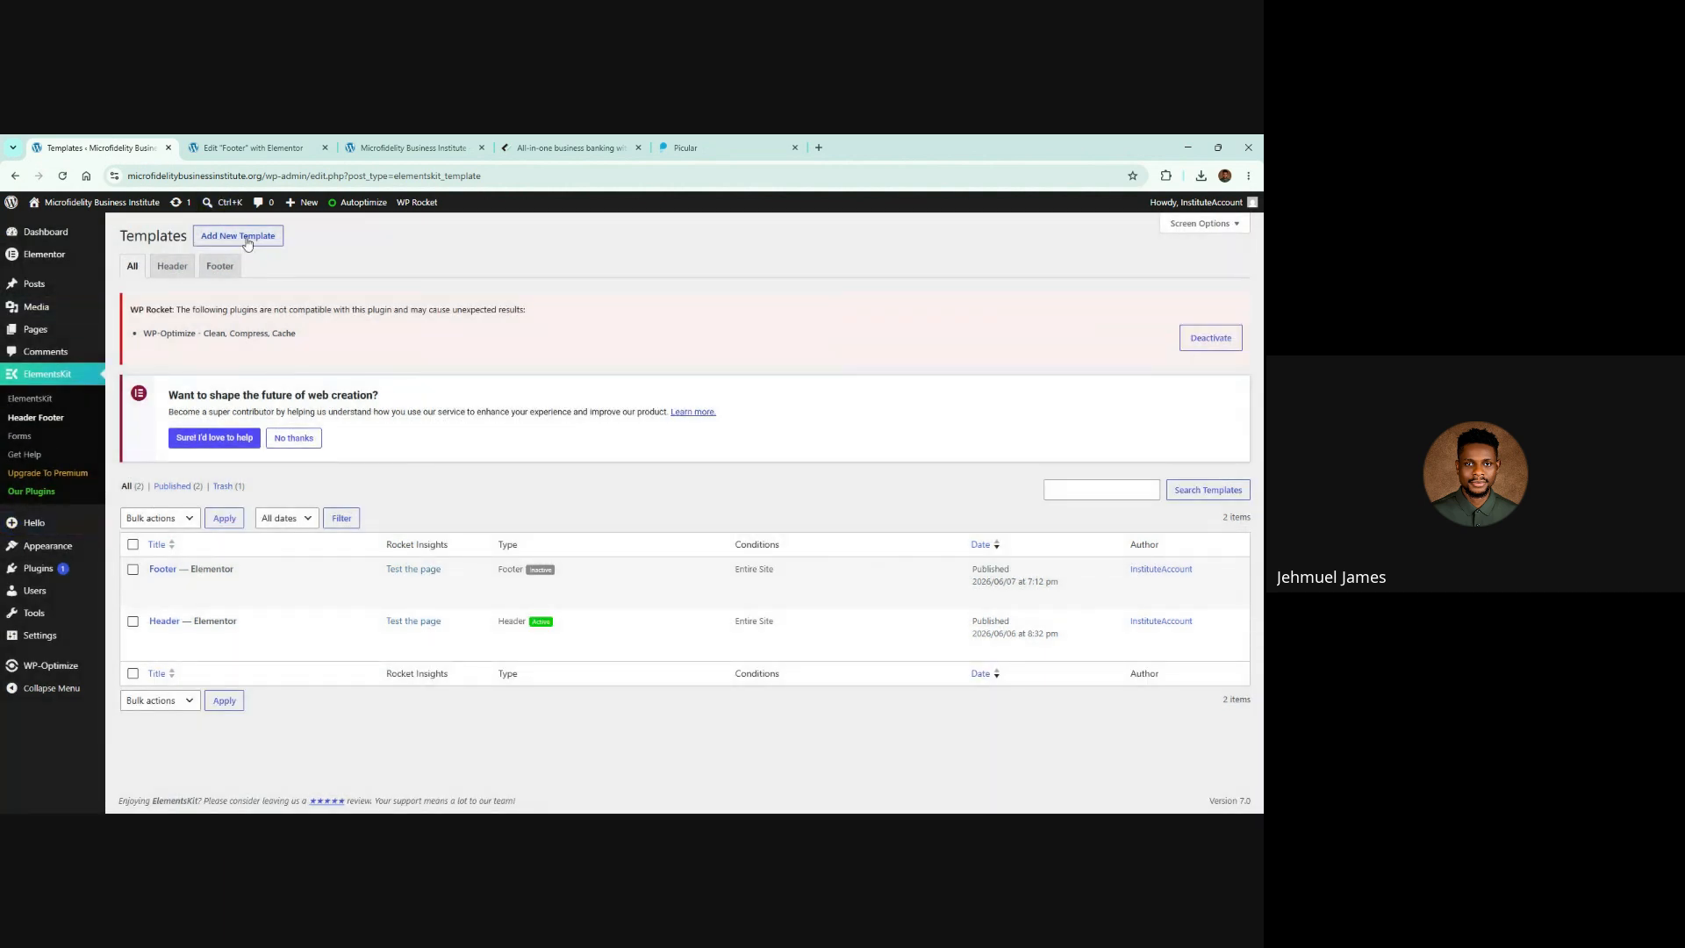
Step: Create an activated ElementsKit template titled "New Footer" with type Footer for the entire site, and save it
left_click(246, 236)
left_click(597, 400)
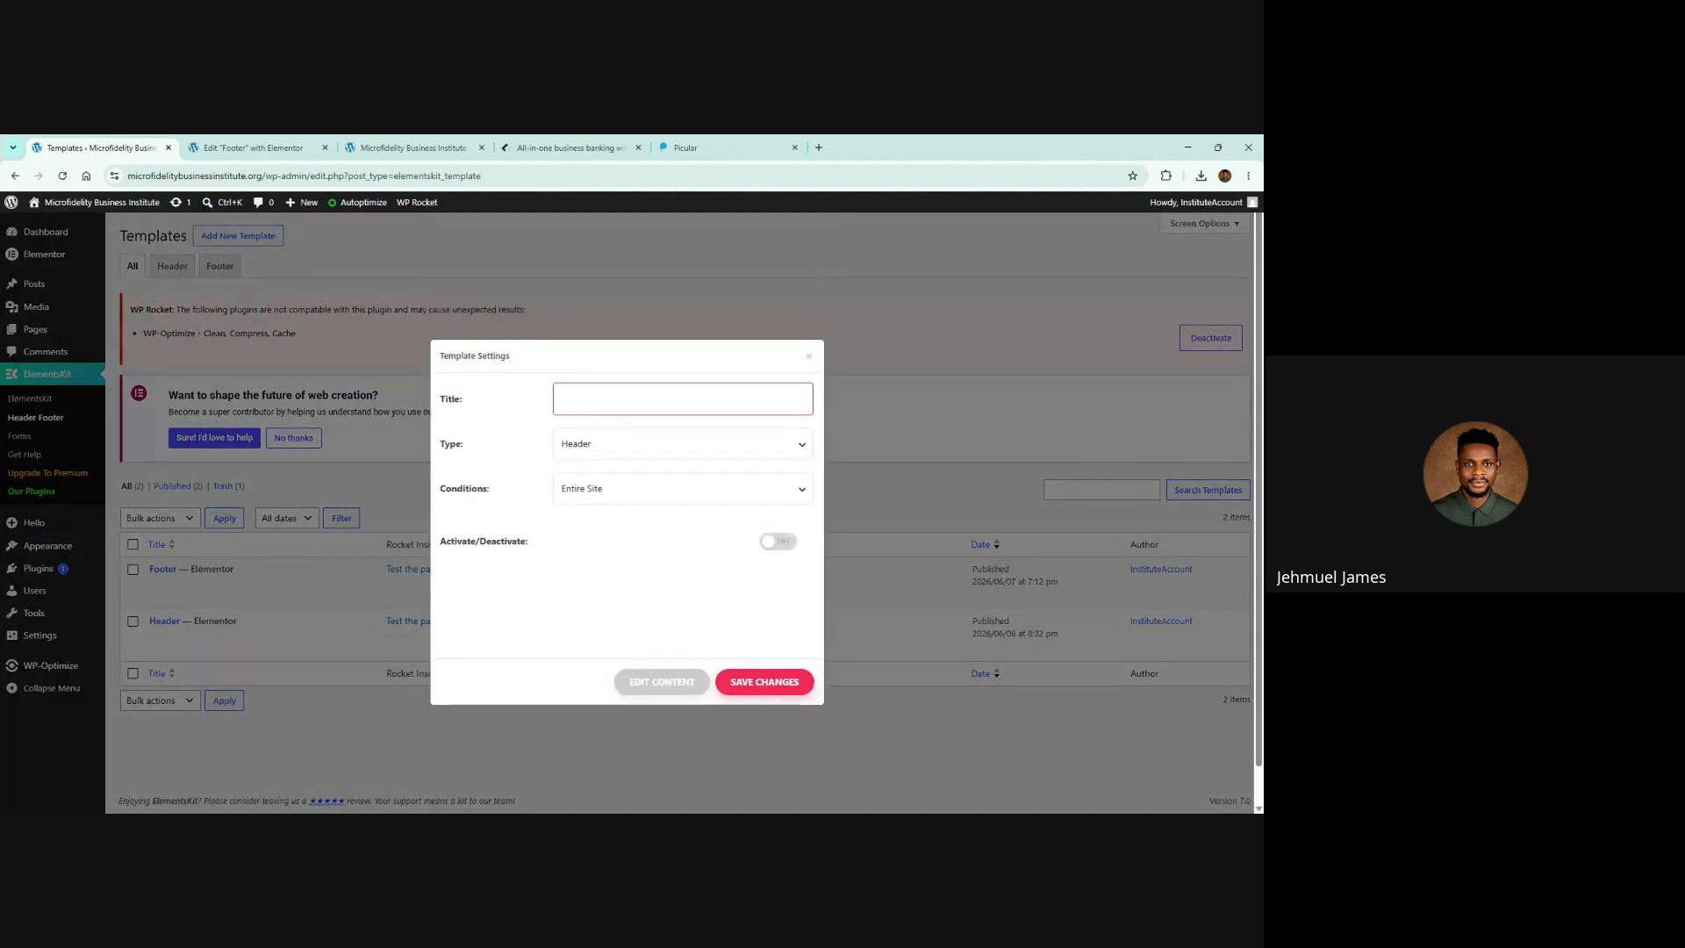
type("New Footer")
left_click(637, 449)
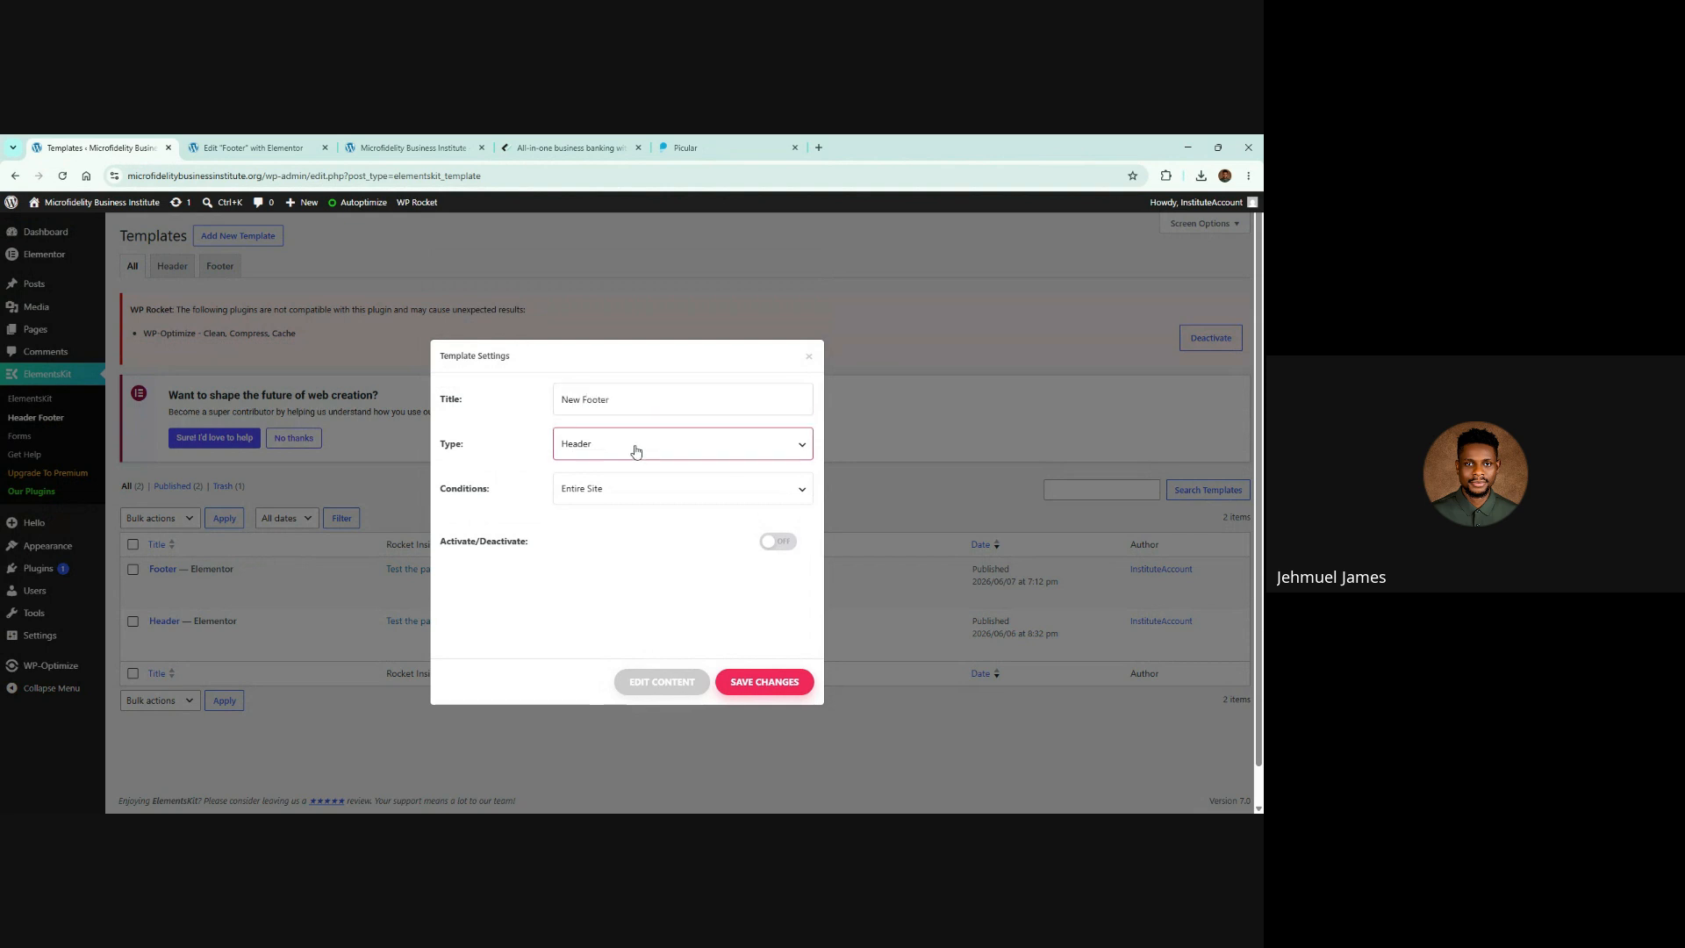
left_click(629, 473)
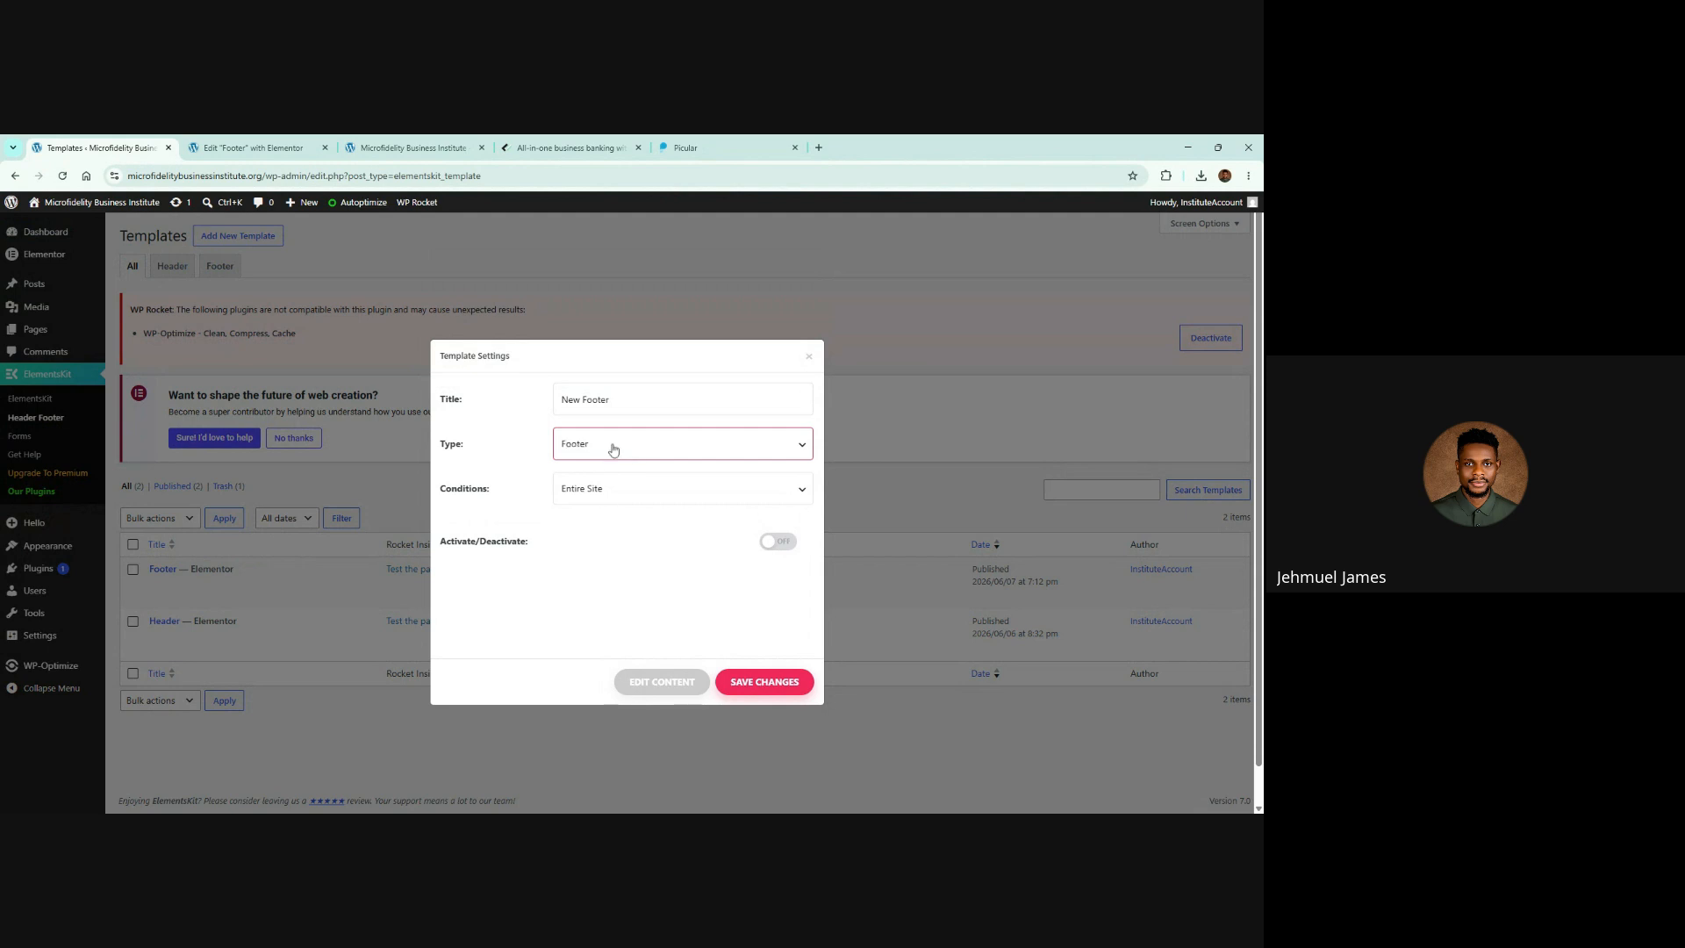
left_click(782, 546)
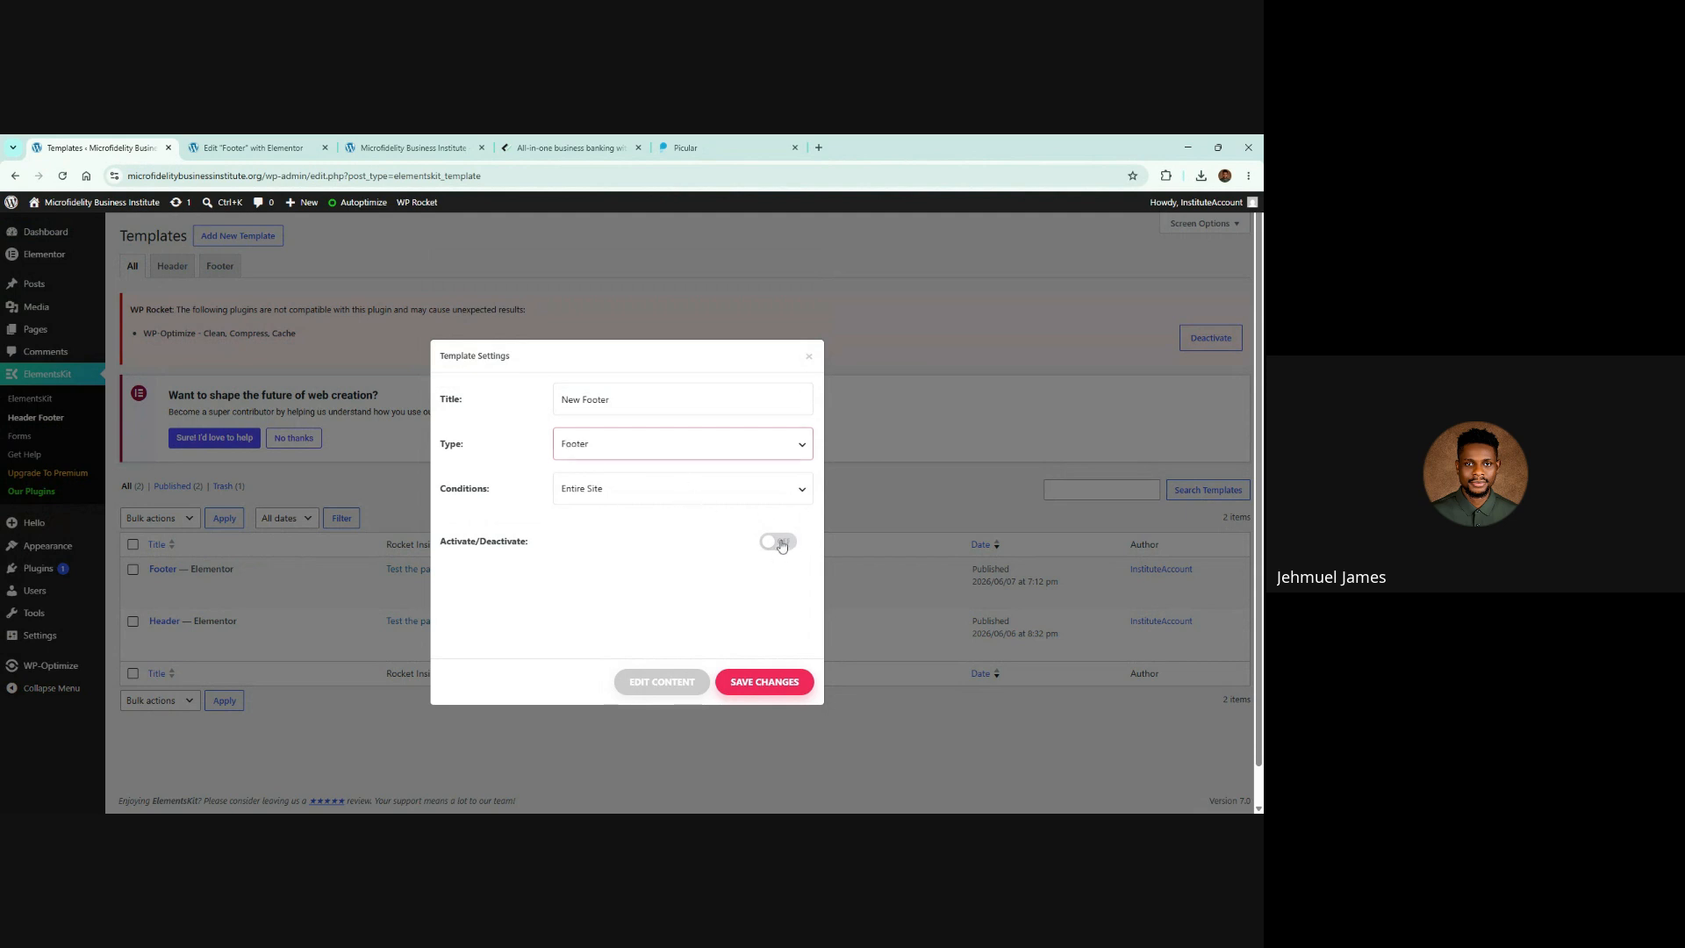
left_click(755, 682)
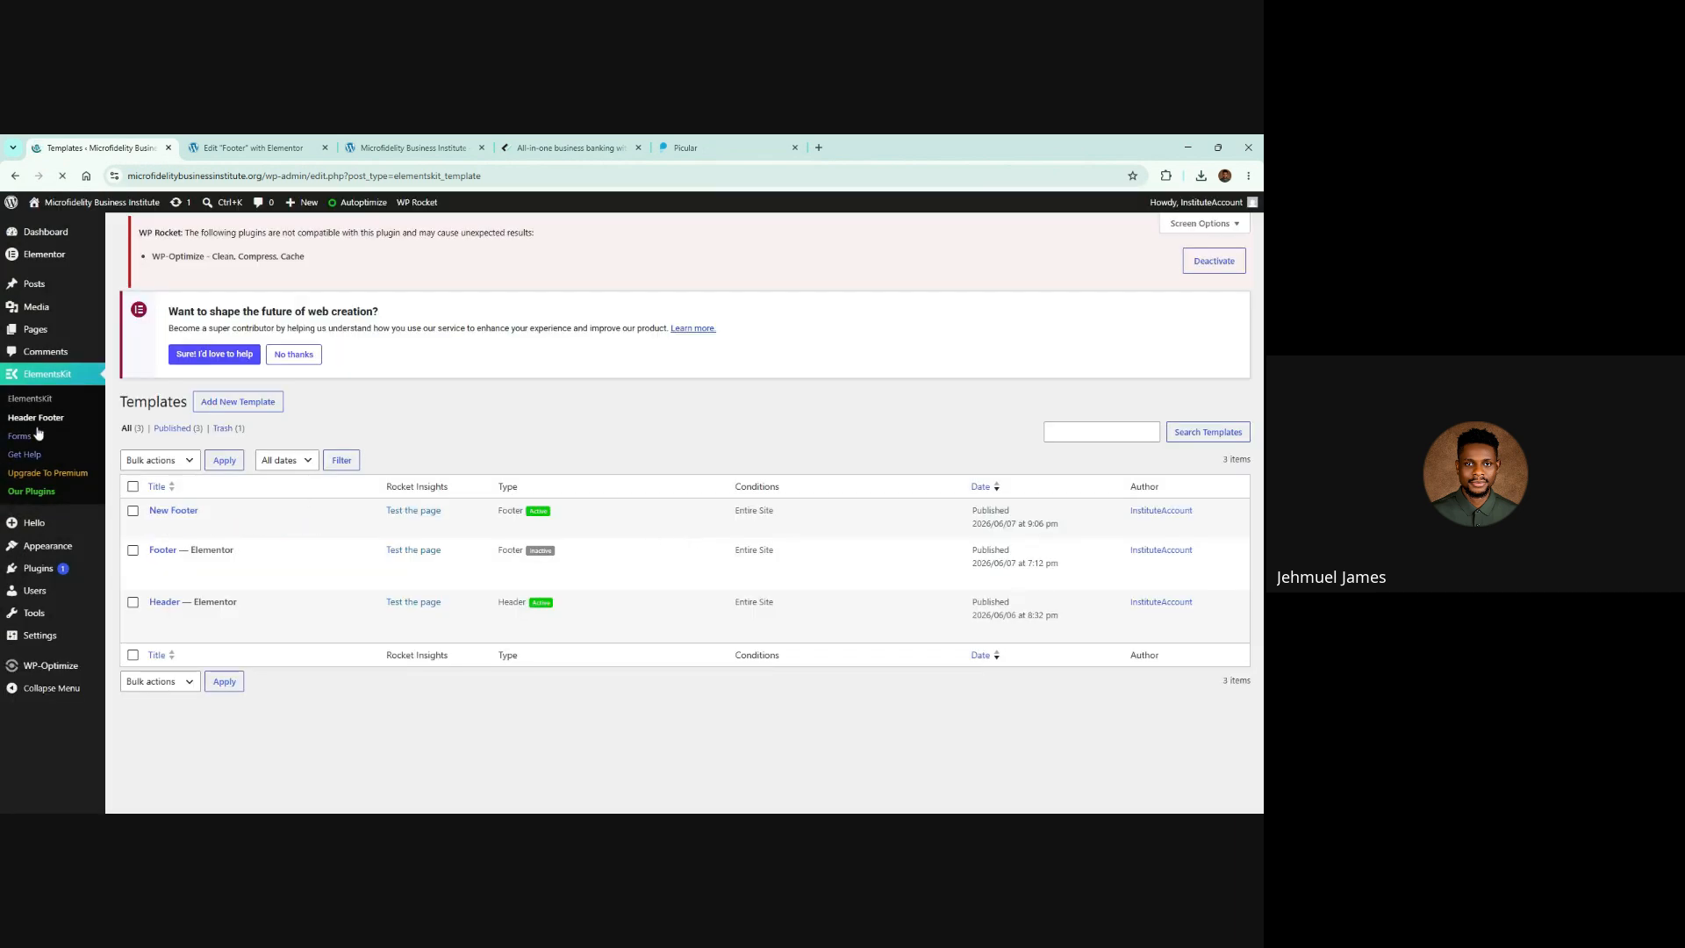
Step: Open the Header Footer template list in a second browser tab and reload the live homepage to check its footer
middle_click(40, 419)
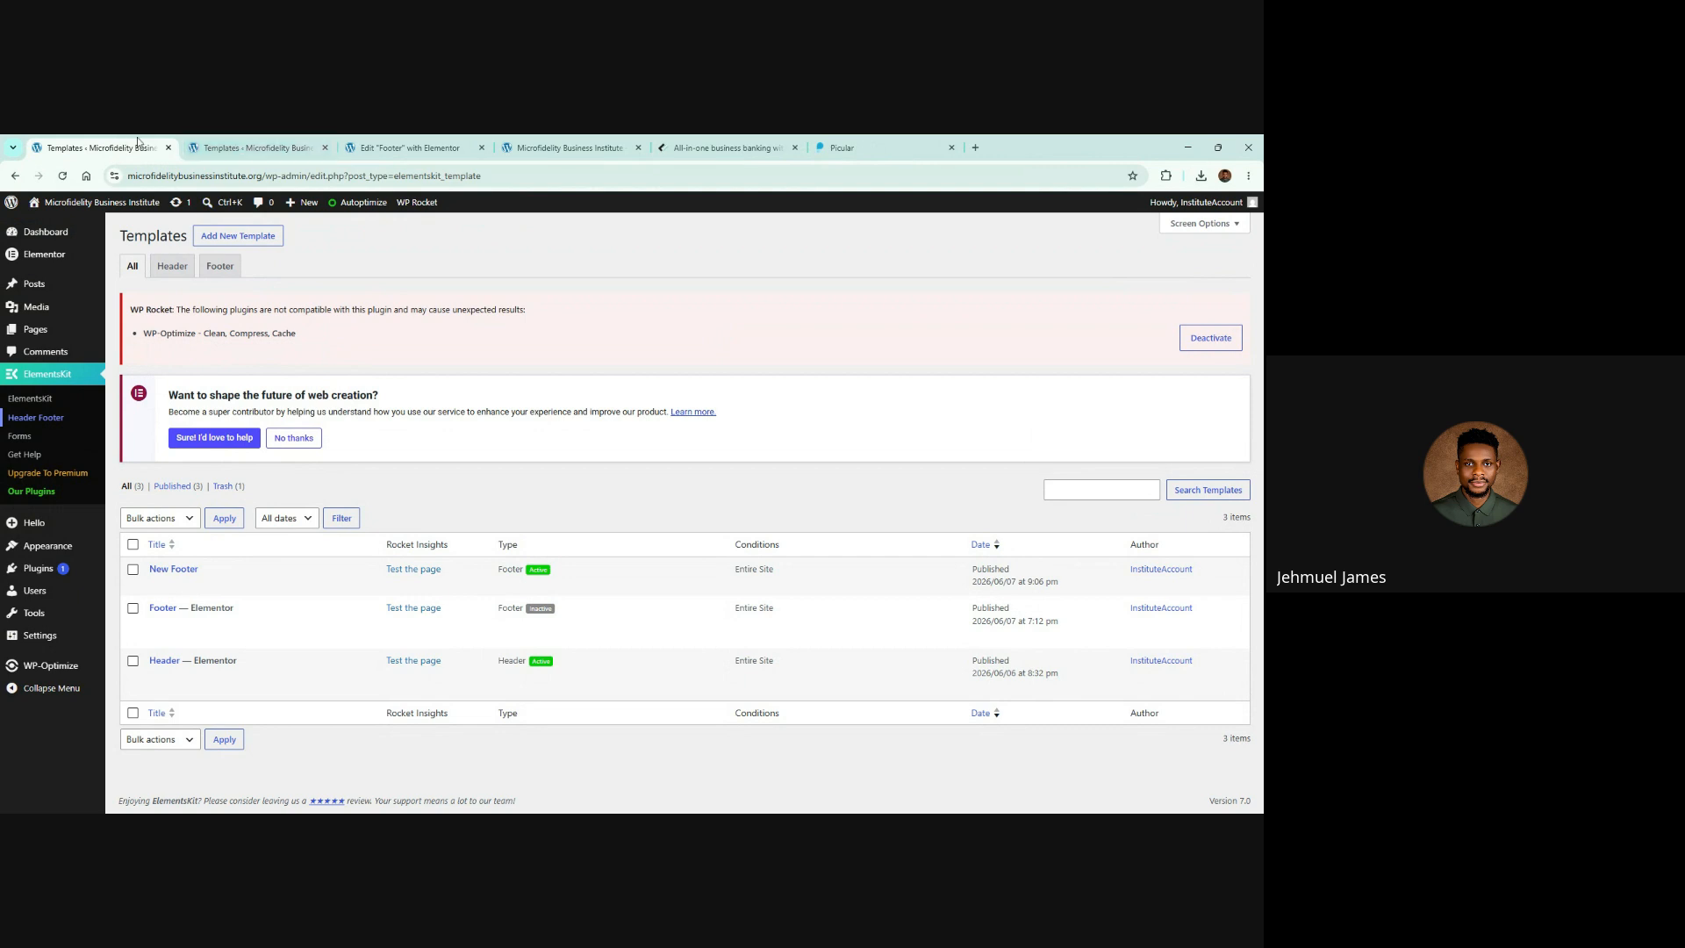
left_click(299, 140)
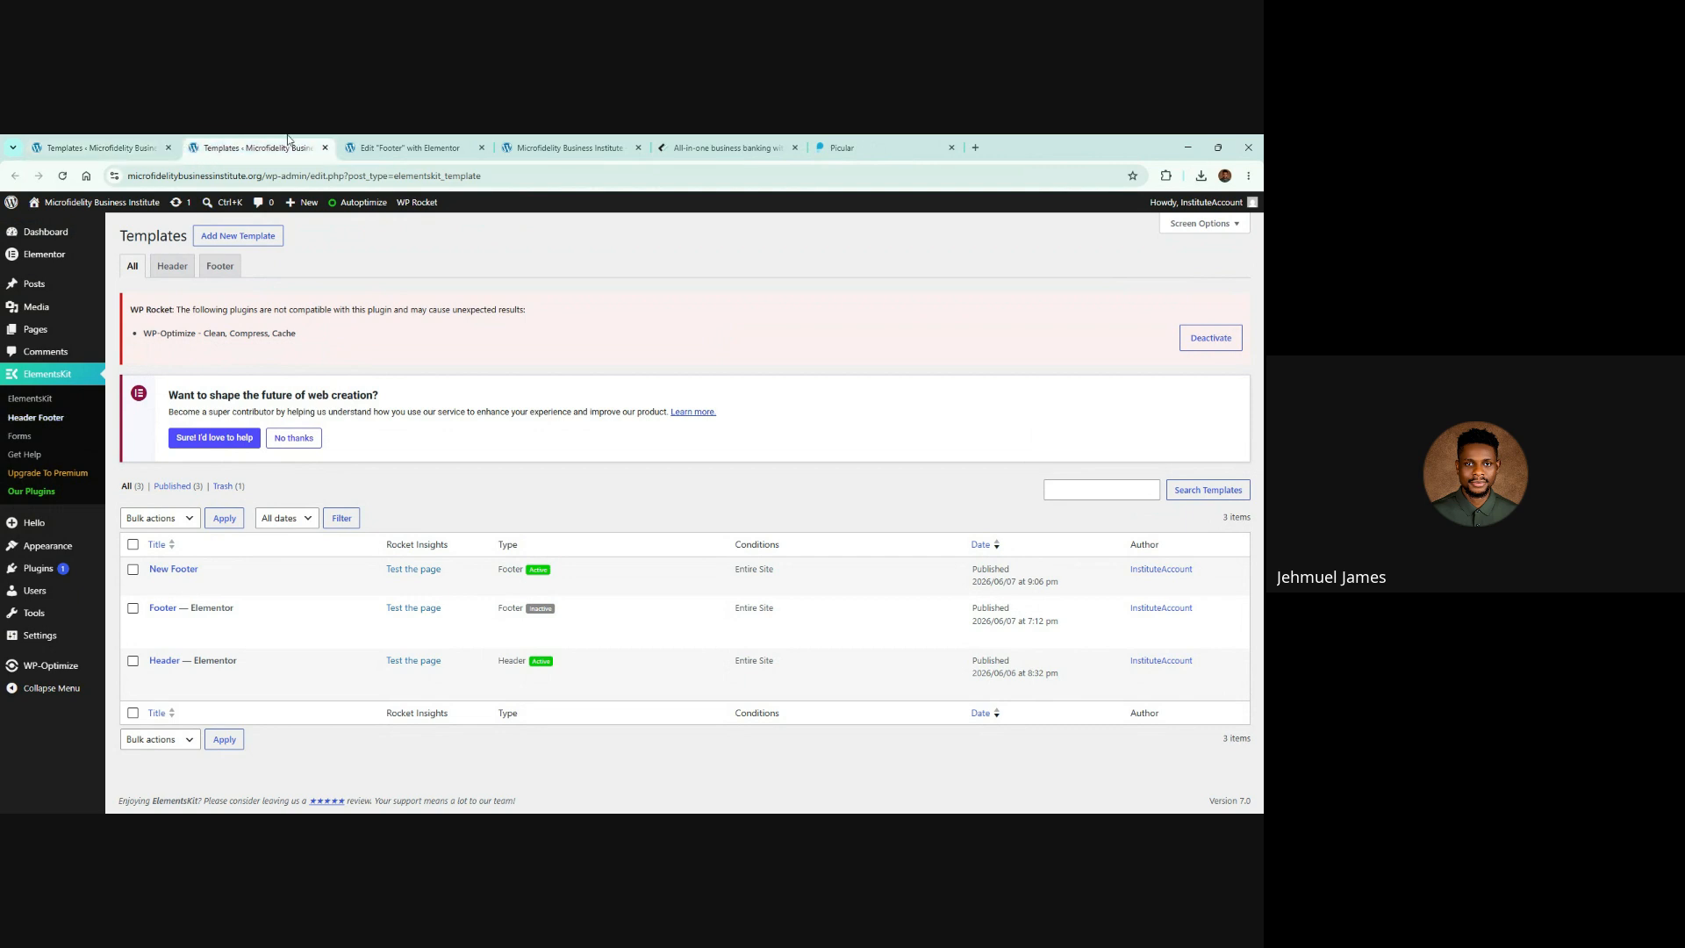
mouse_move(232, 585)
left_click(606, 141)
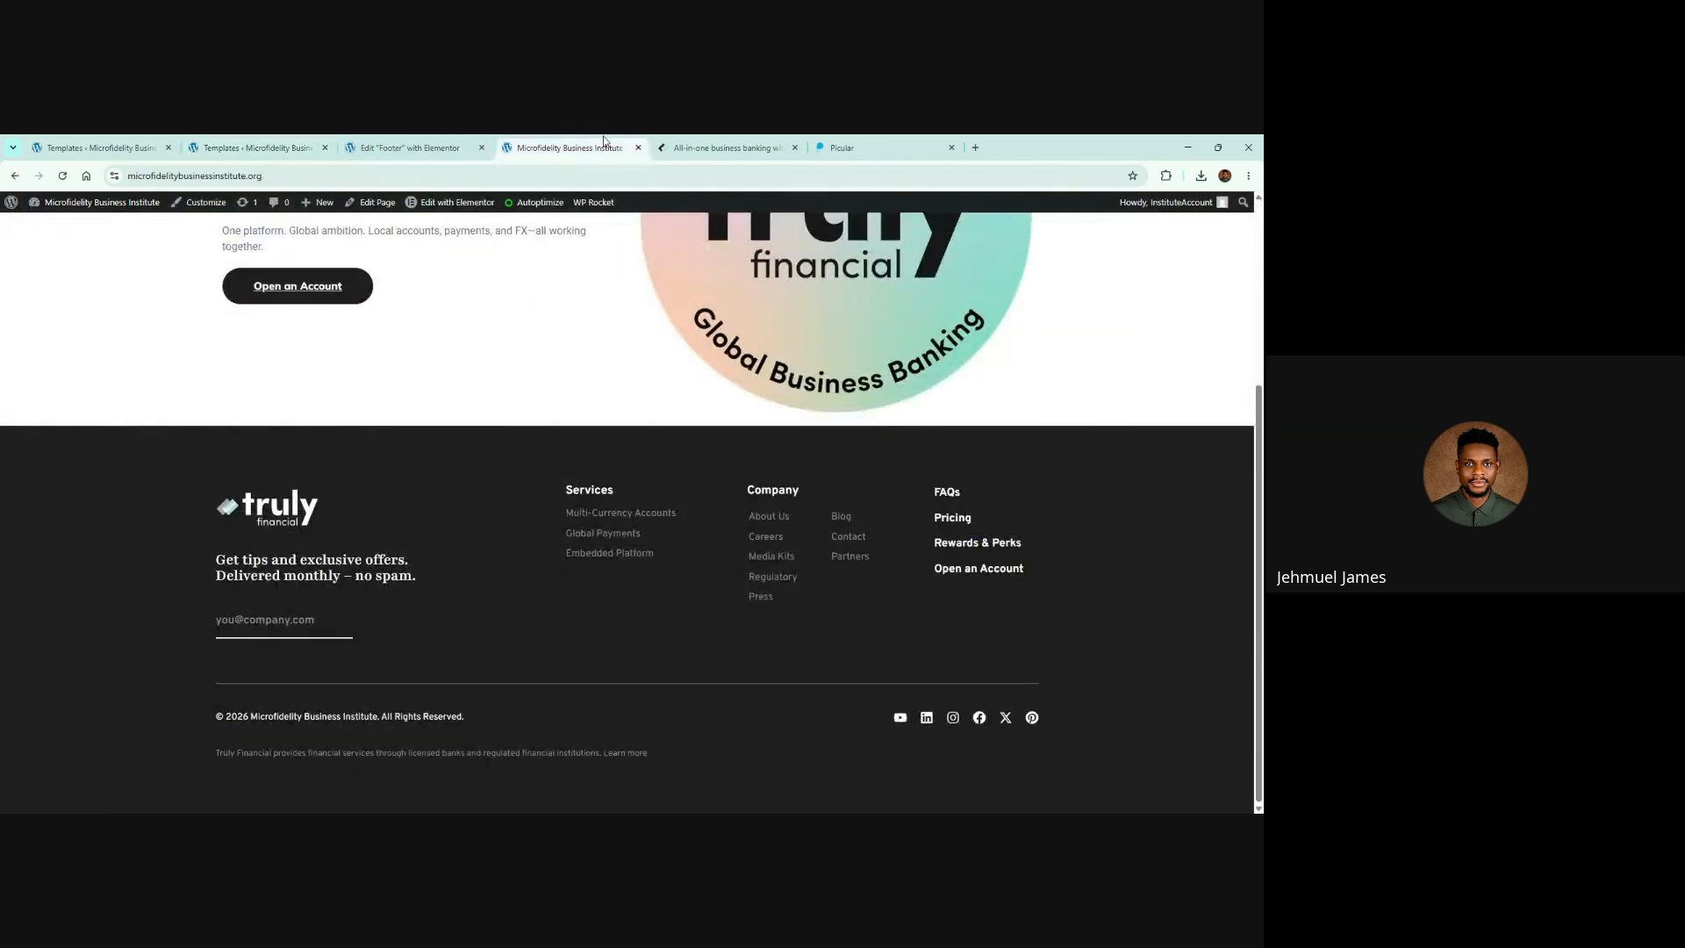
key("ctrl+r")
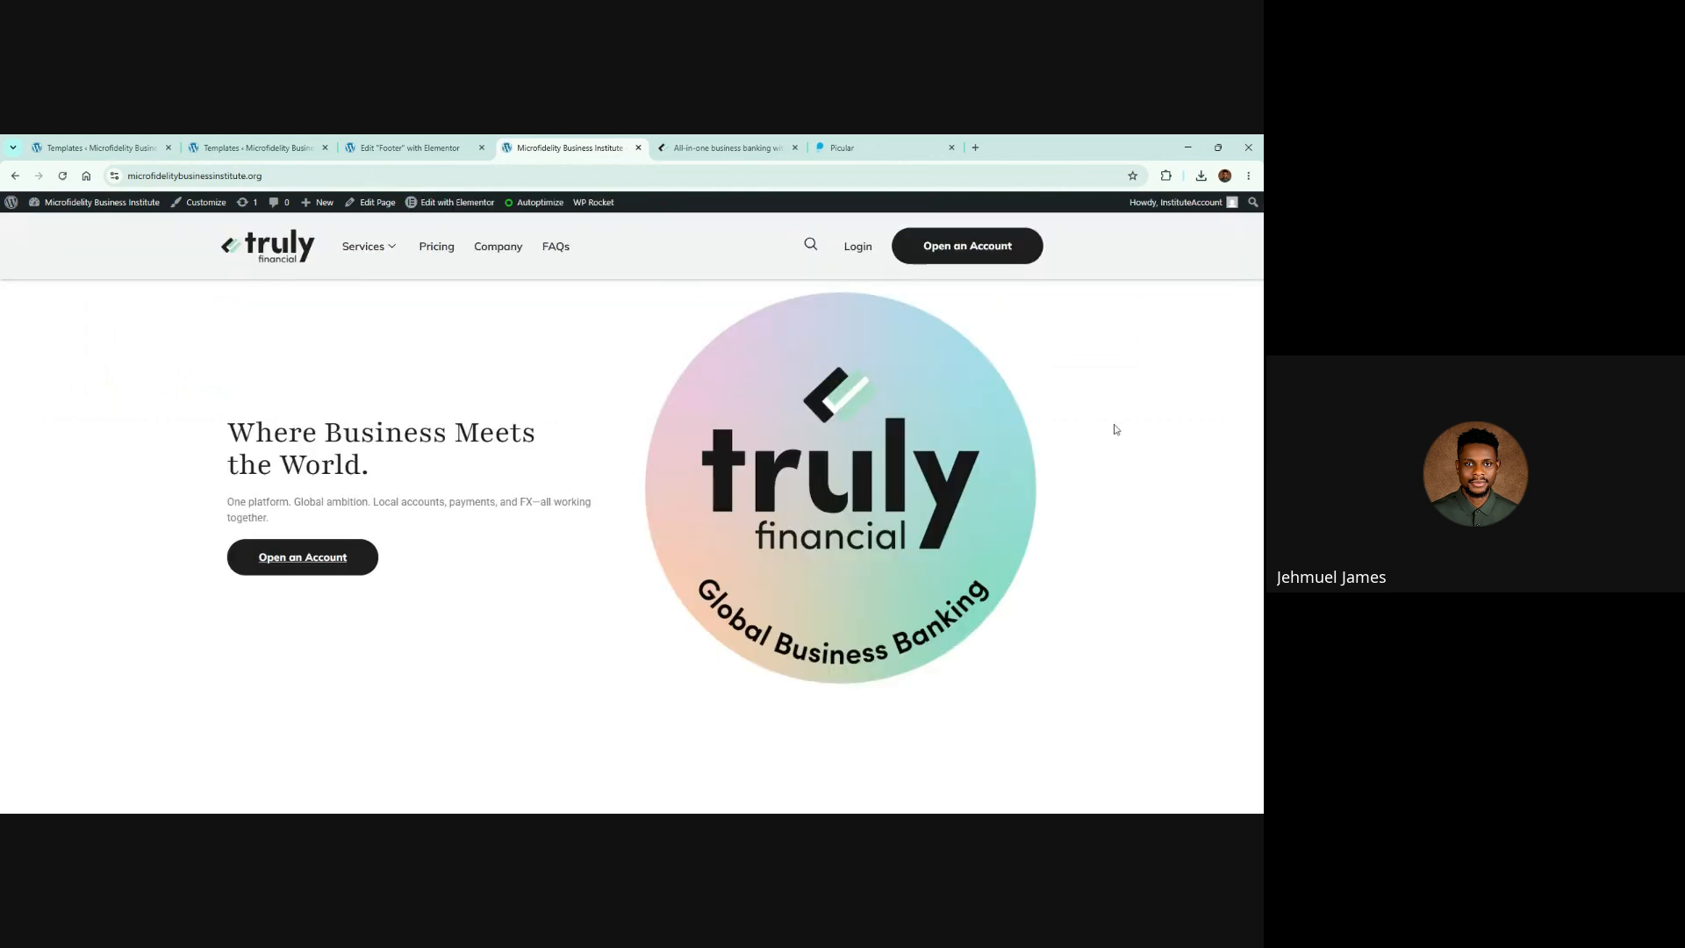
Step: Open the New Footer template's content in the Elementor editor and close the browser tab editing the old Footer
left_click(246, 145)
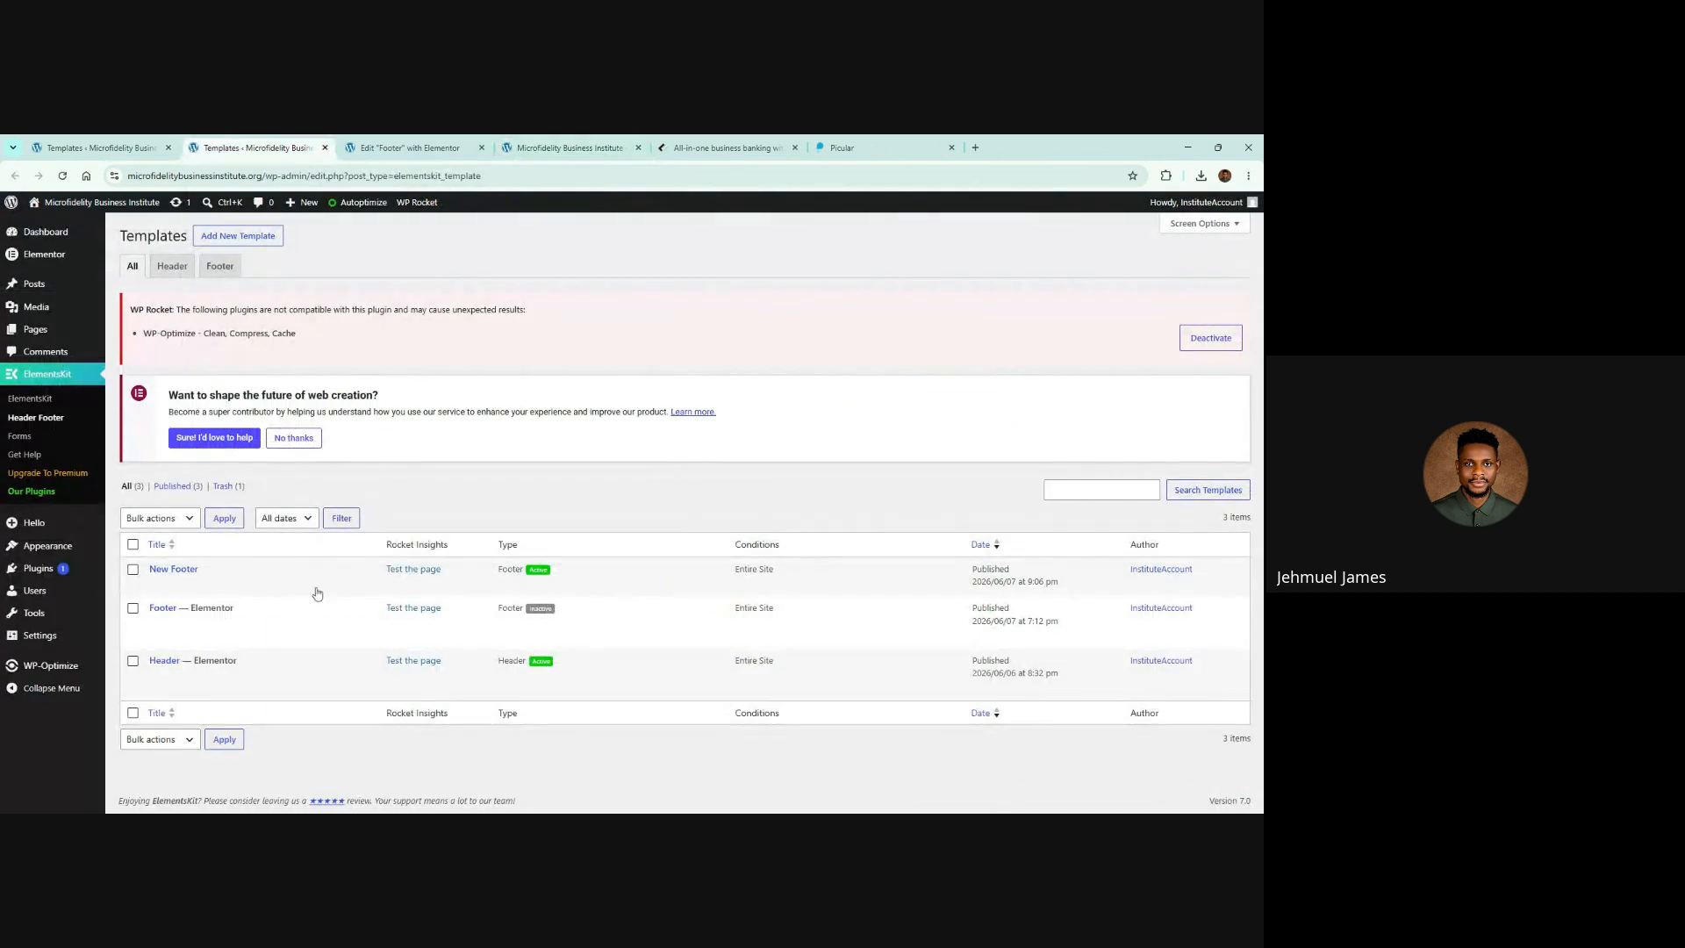
left_click(158, 586)
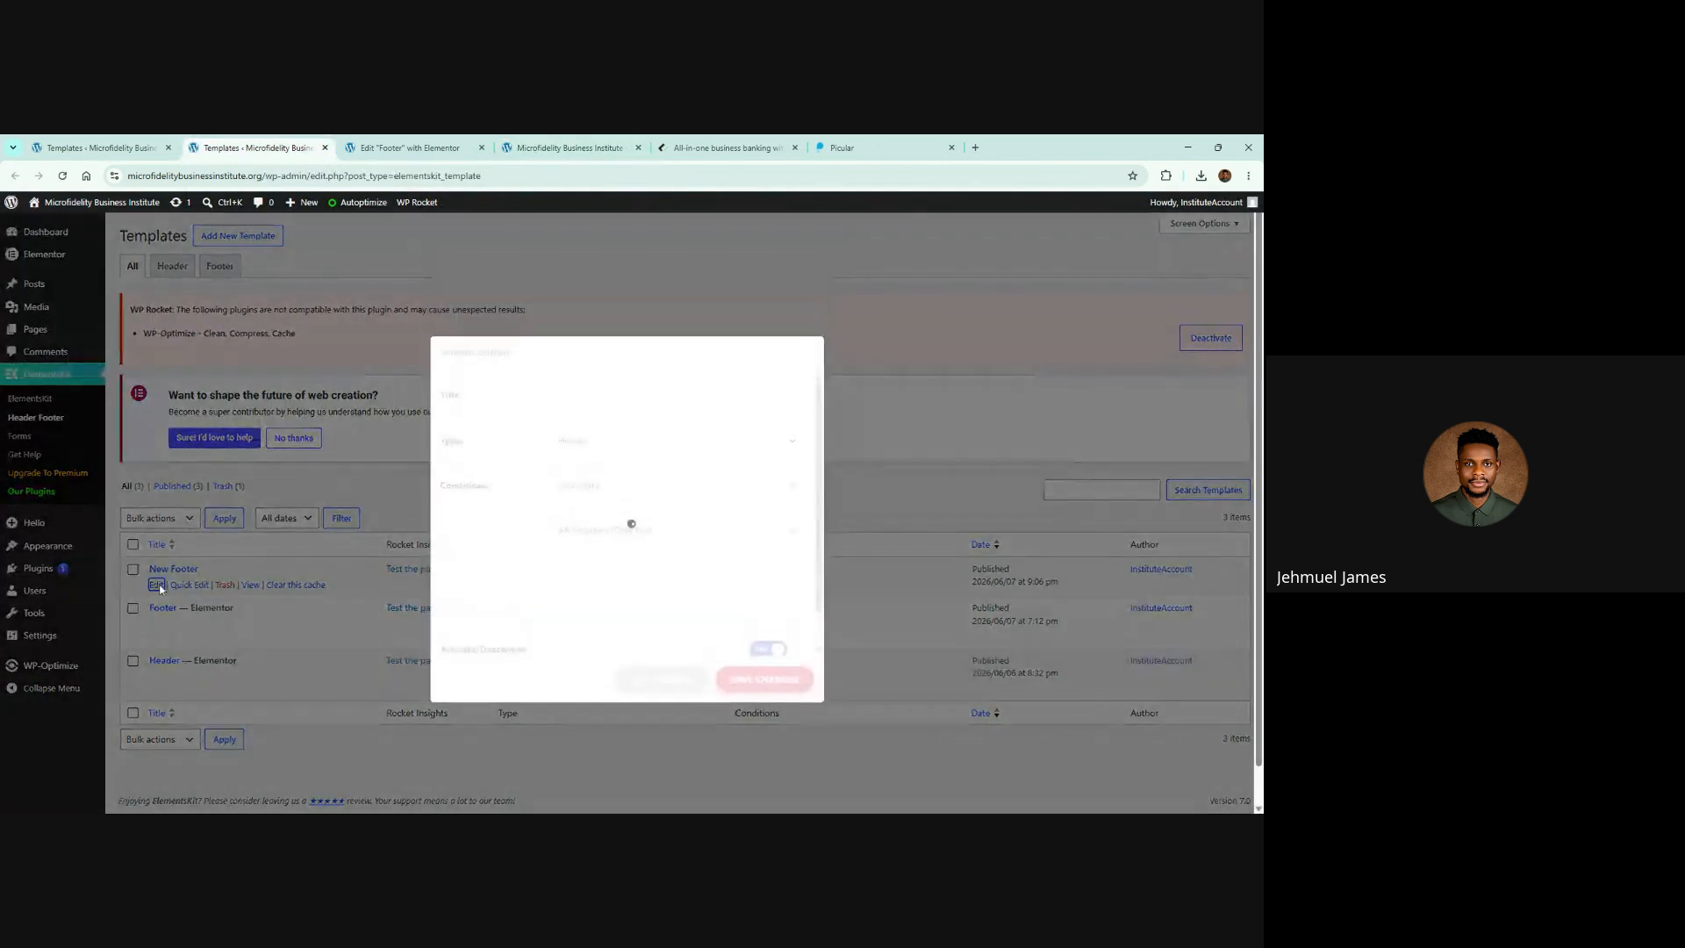
left_click(664, 685)
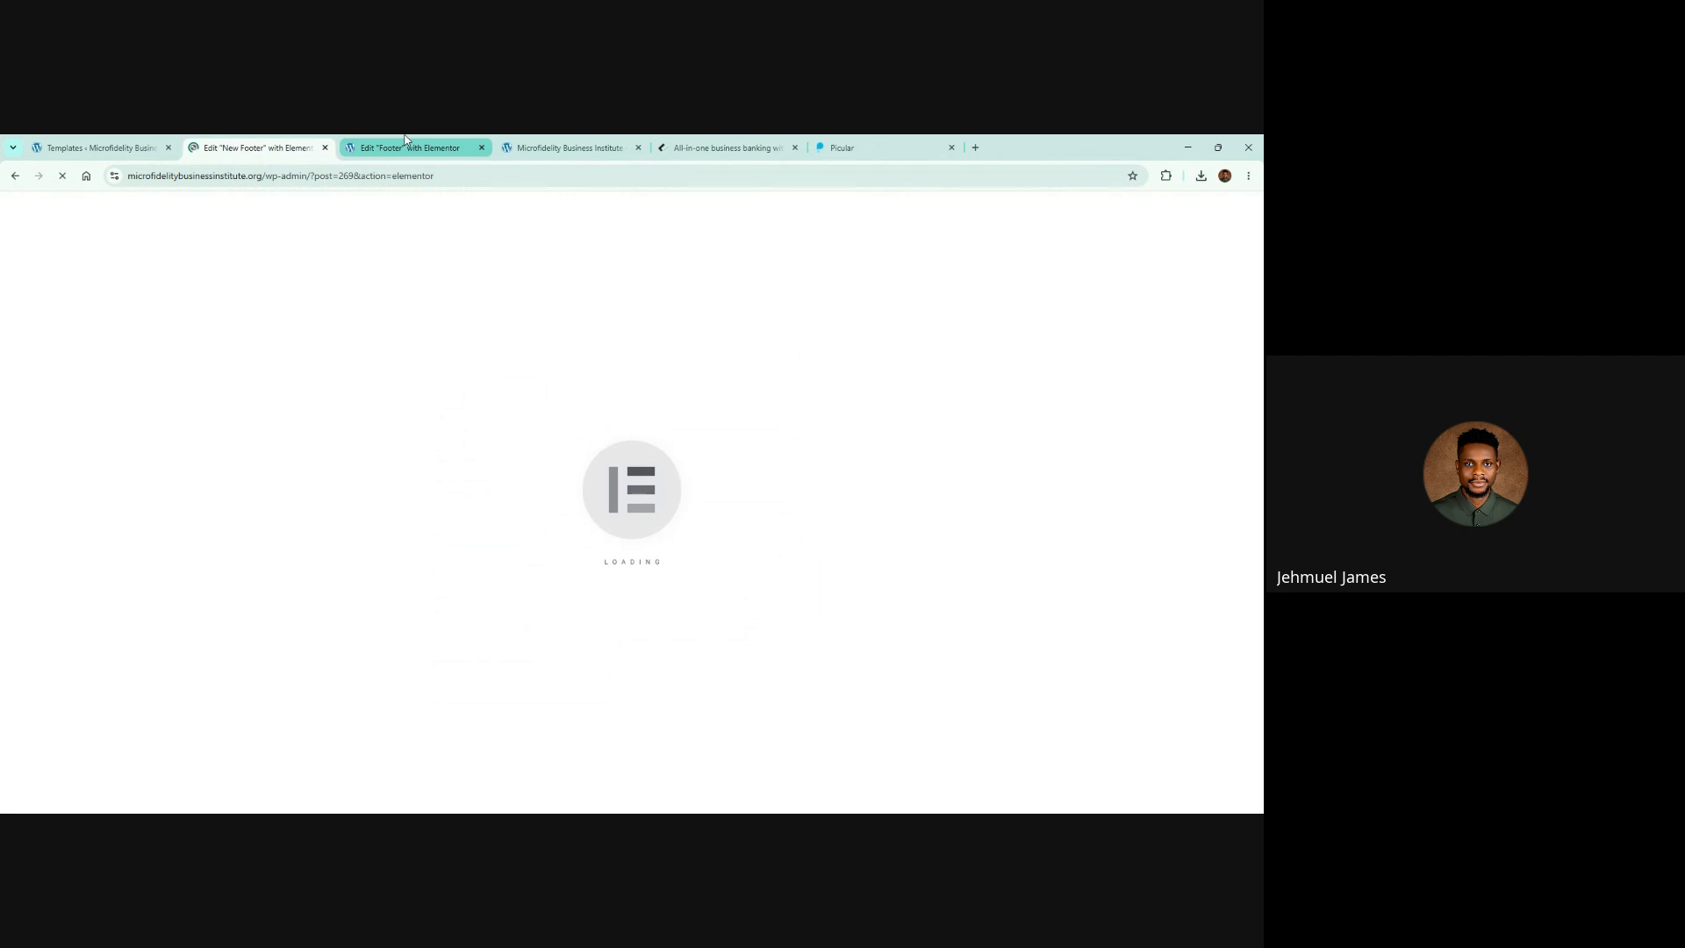
left_click(406, 145)
left_click(430, 177)
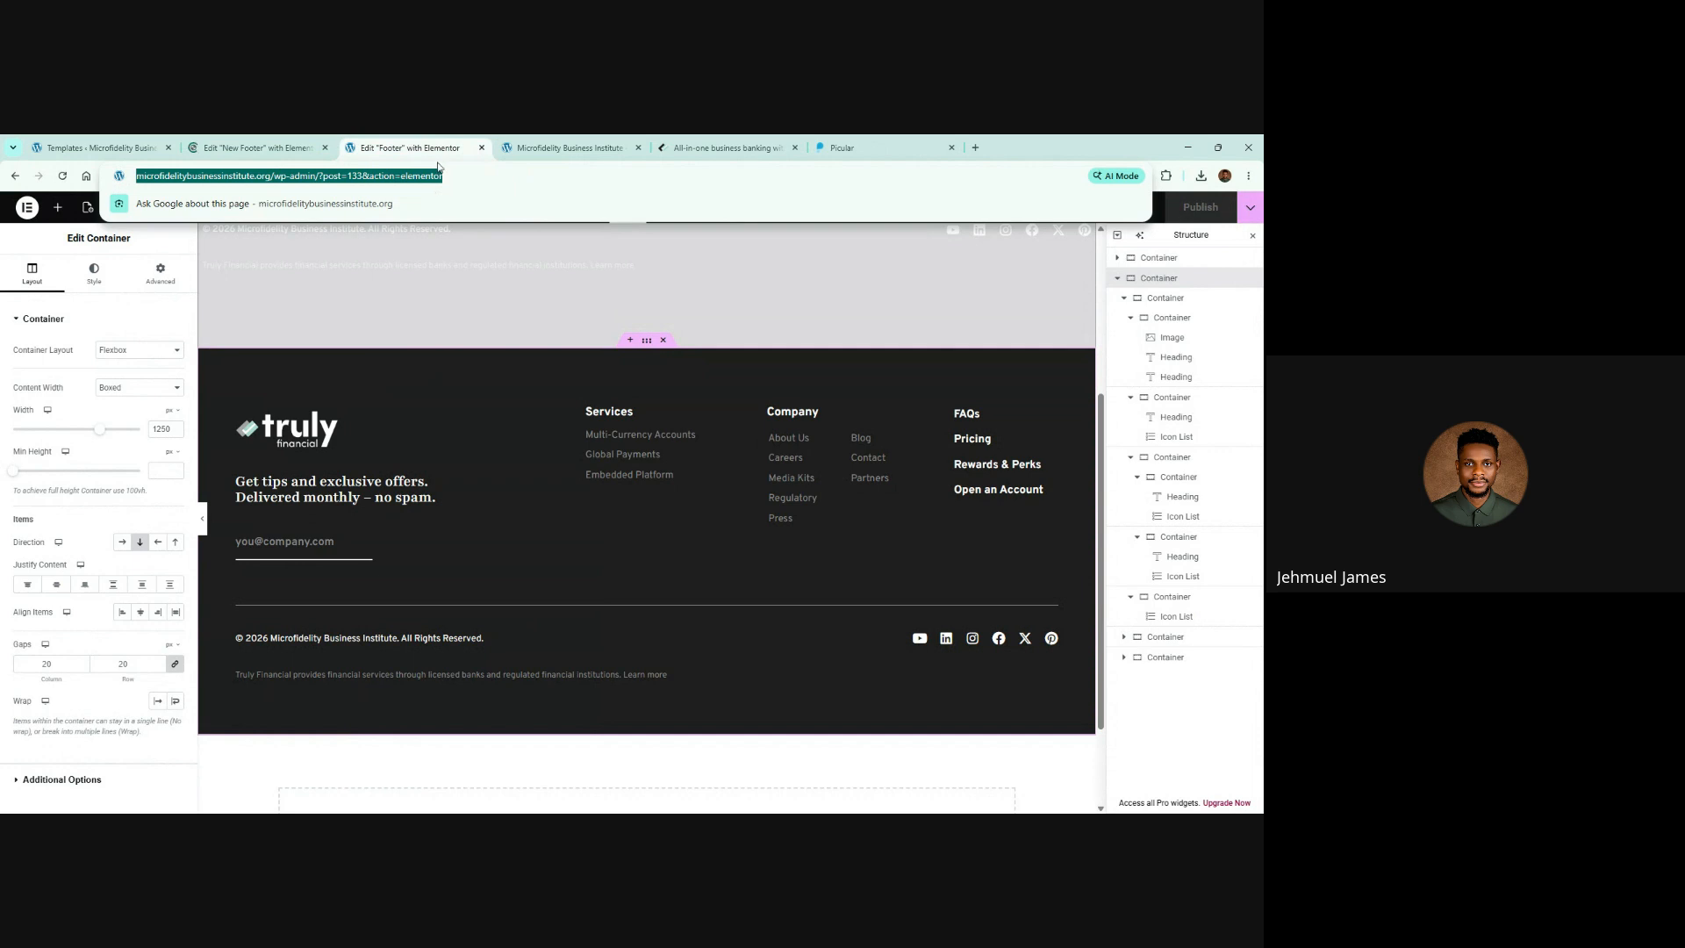
left_click(482, 147)
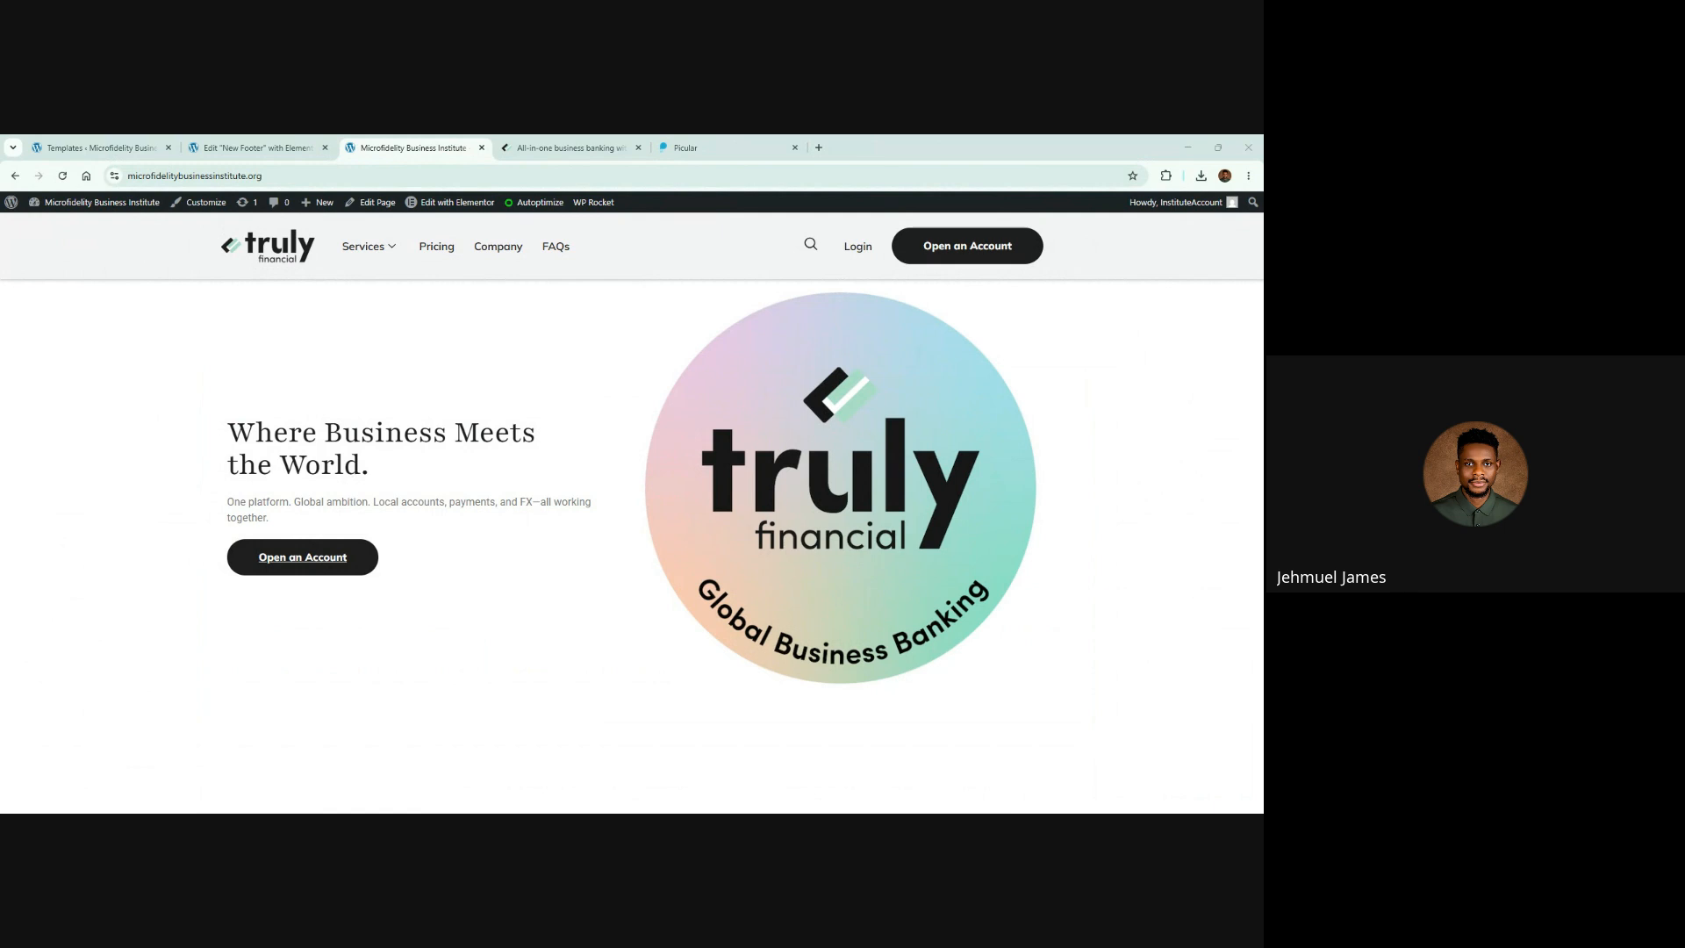
Step: Examine the layout of the trulyfinancial.com footer, from the logo and link columns down to the copyright and legal text
left_click(566, 147)
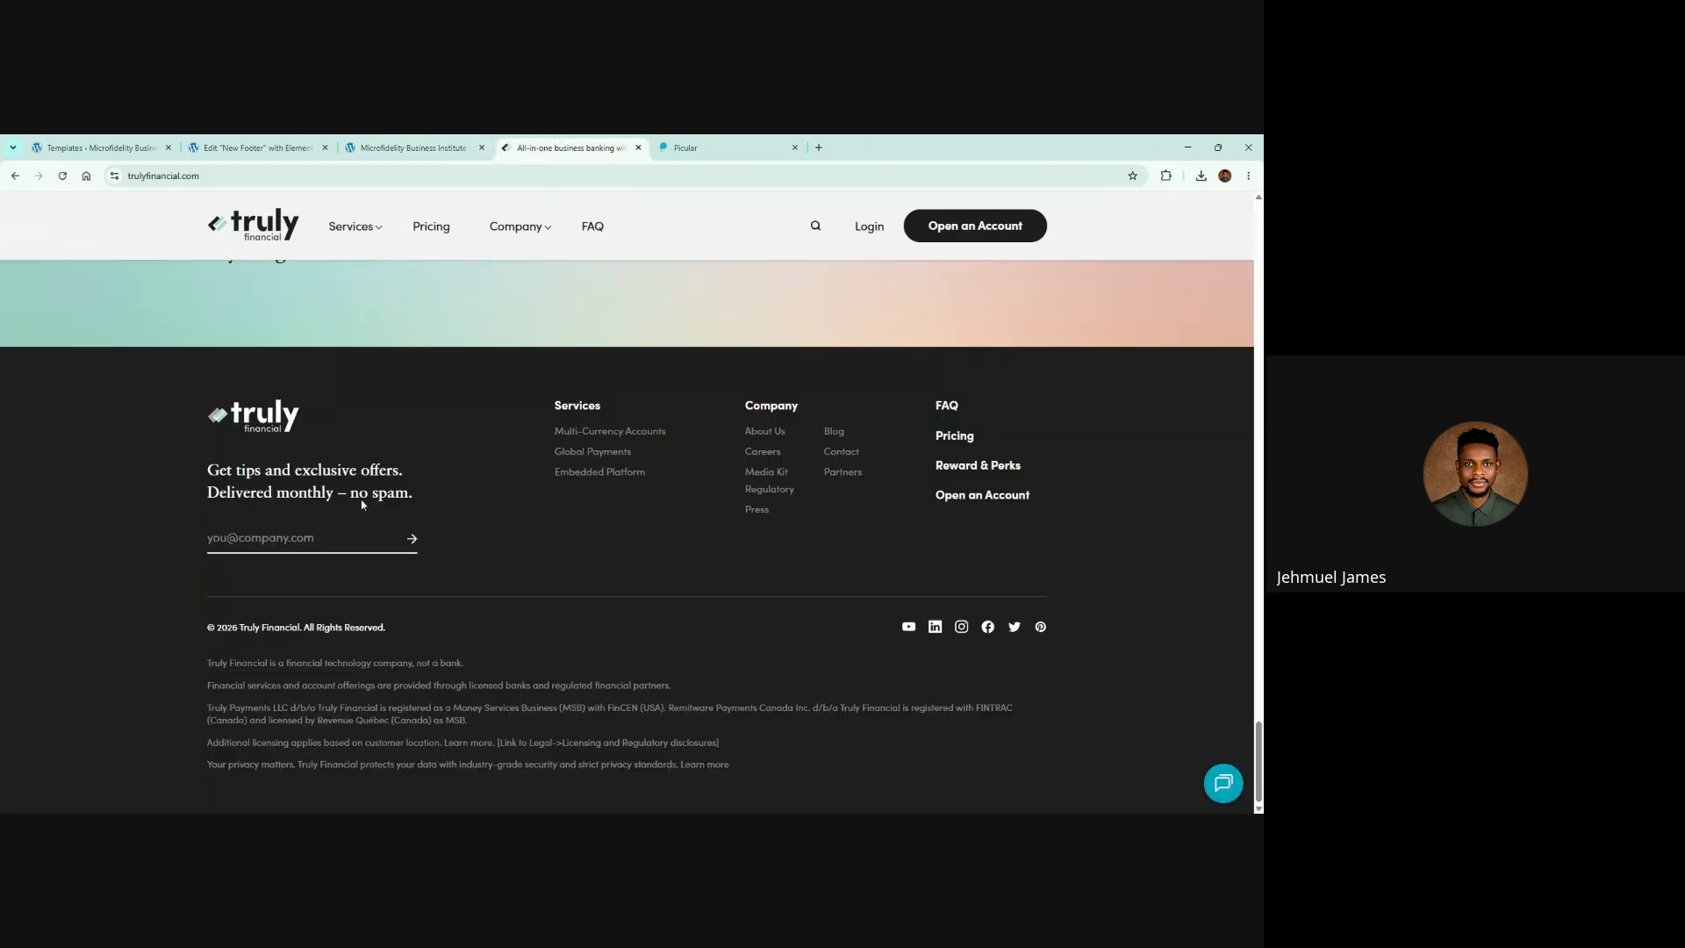
left_click_drag(323, 394, 1081, 476)
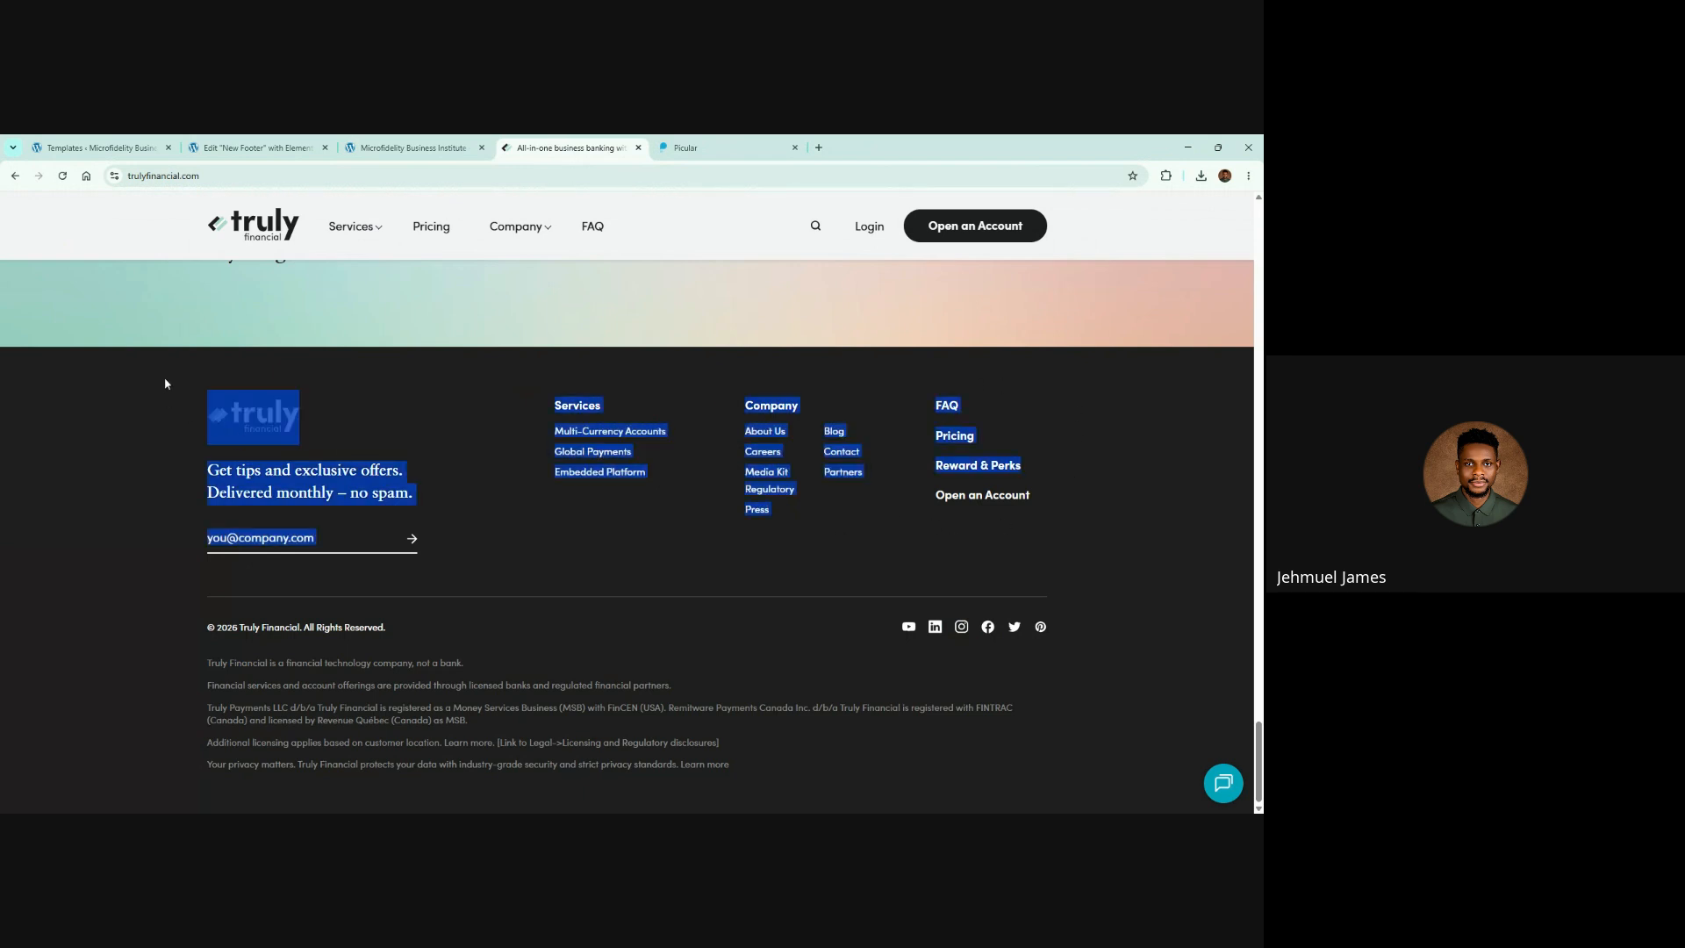
left_click_drag(165, 384, 1072, 783)
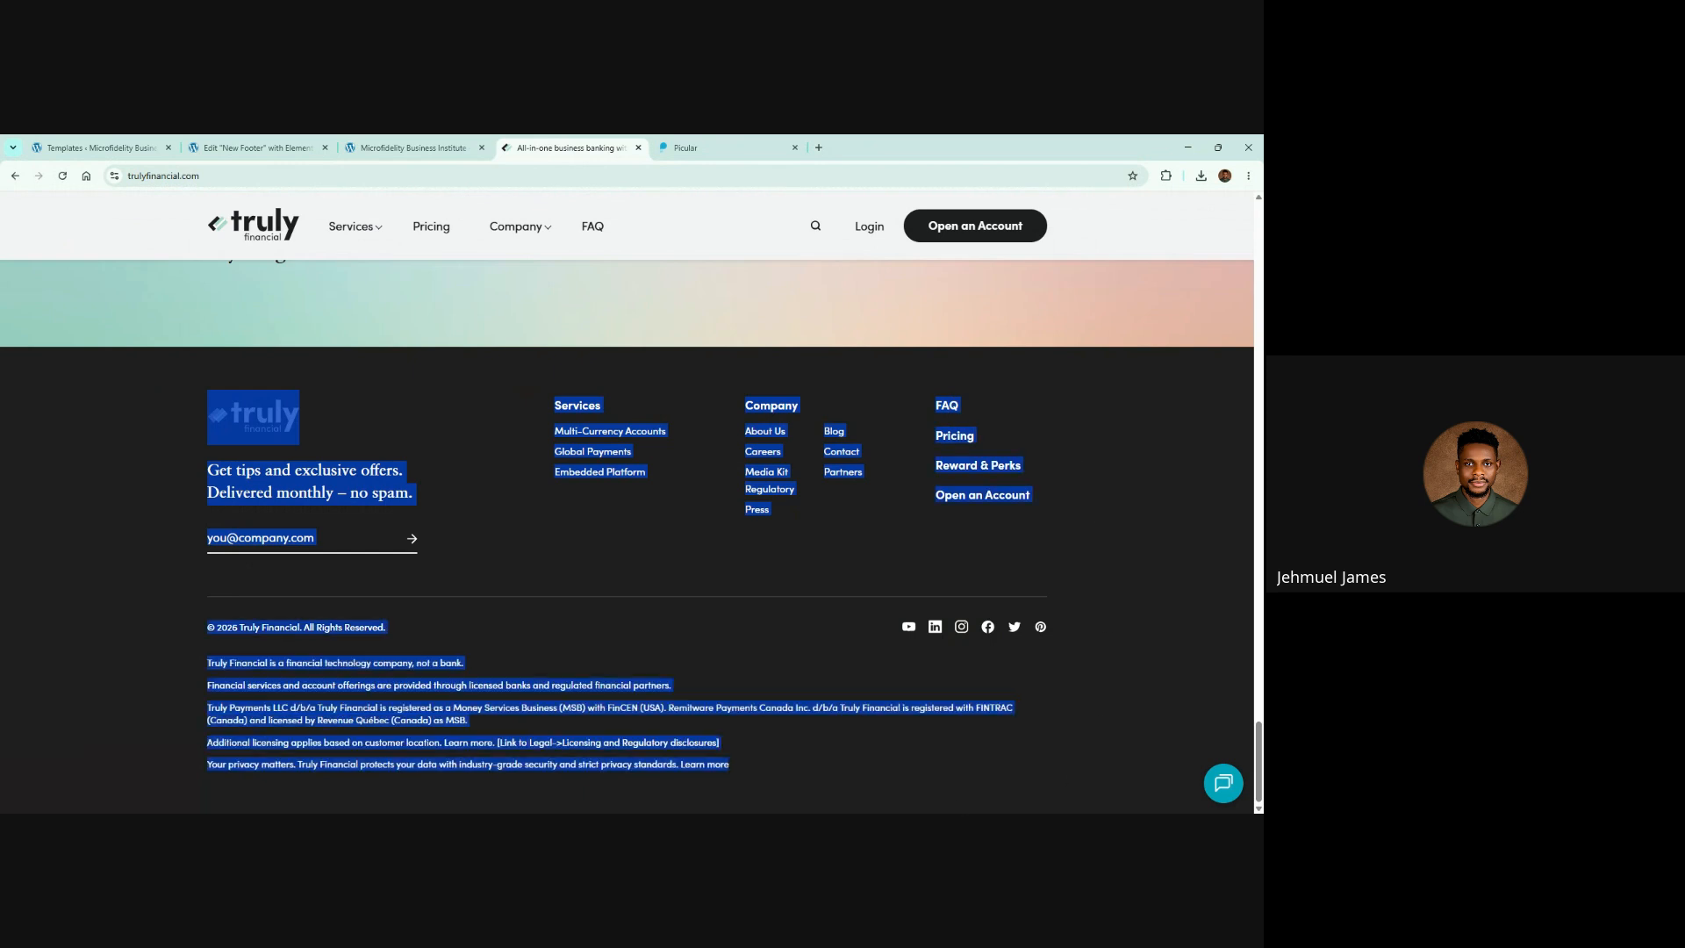
left_click(957, 799)
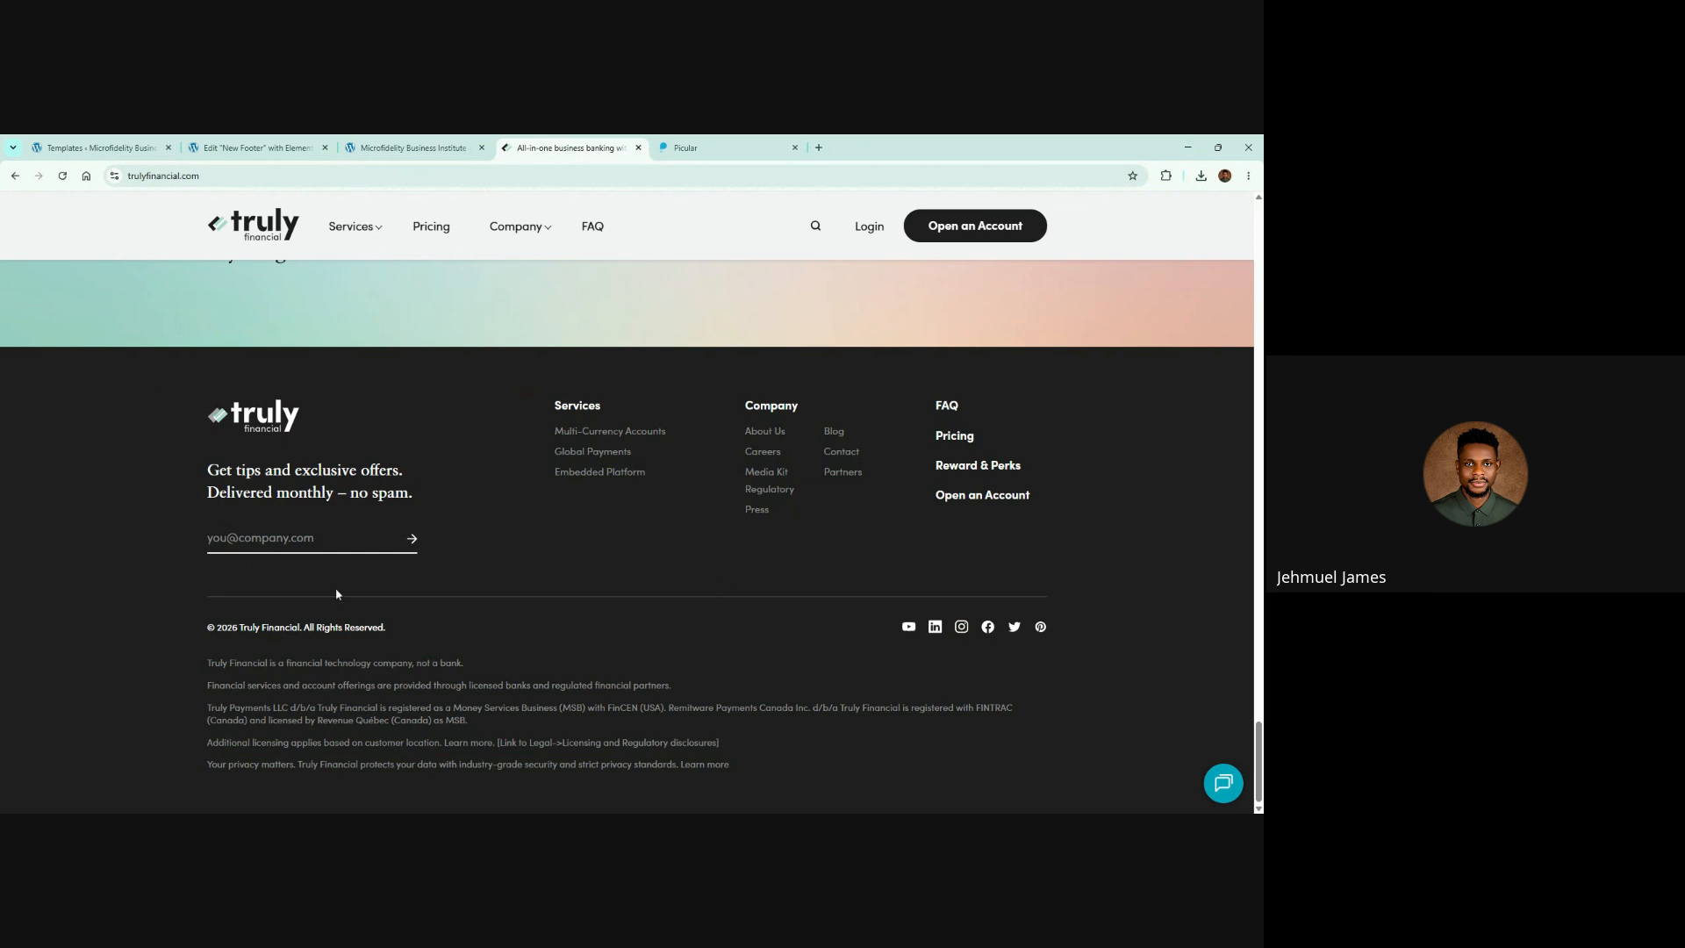
left_click_drag(193, 422, 898, 801)
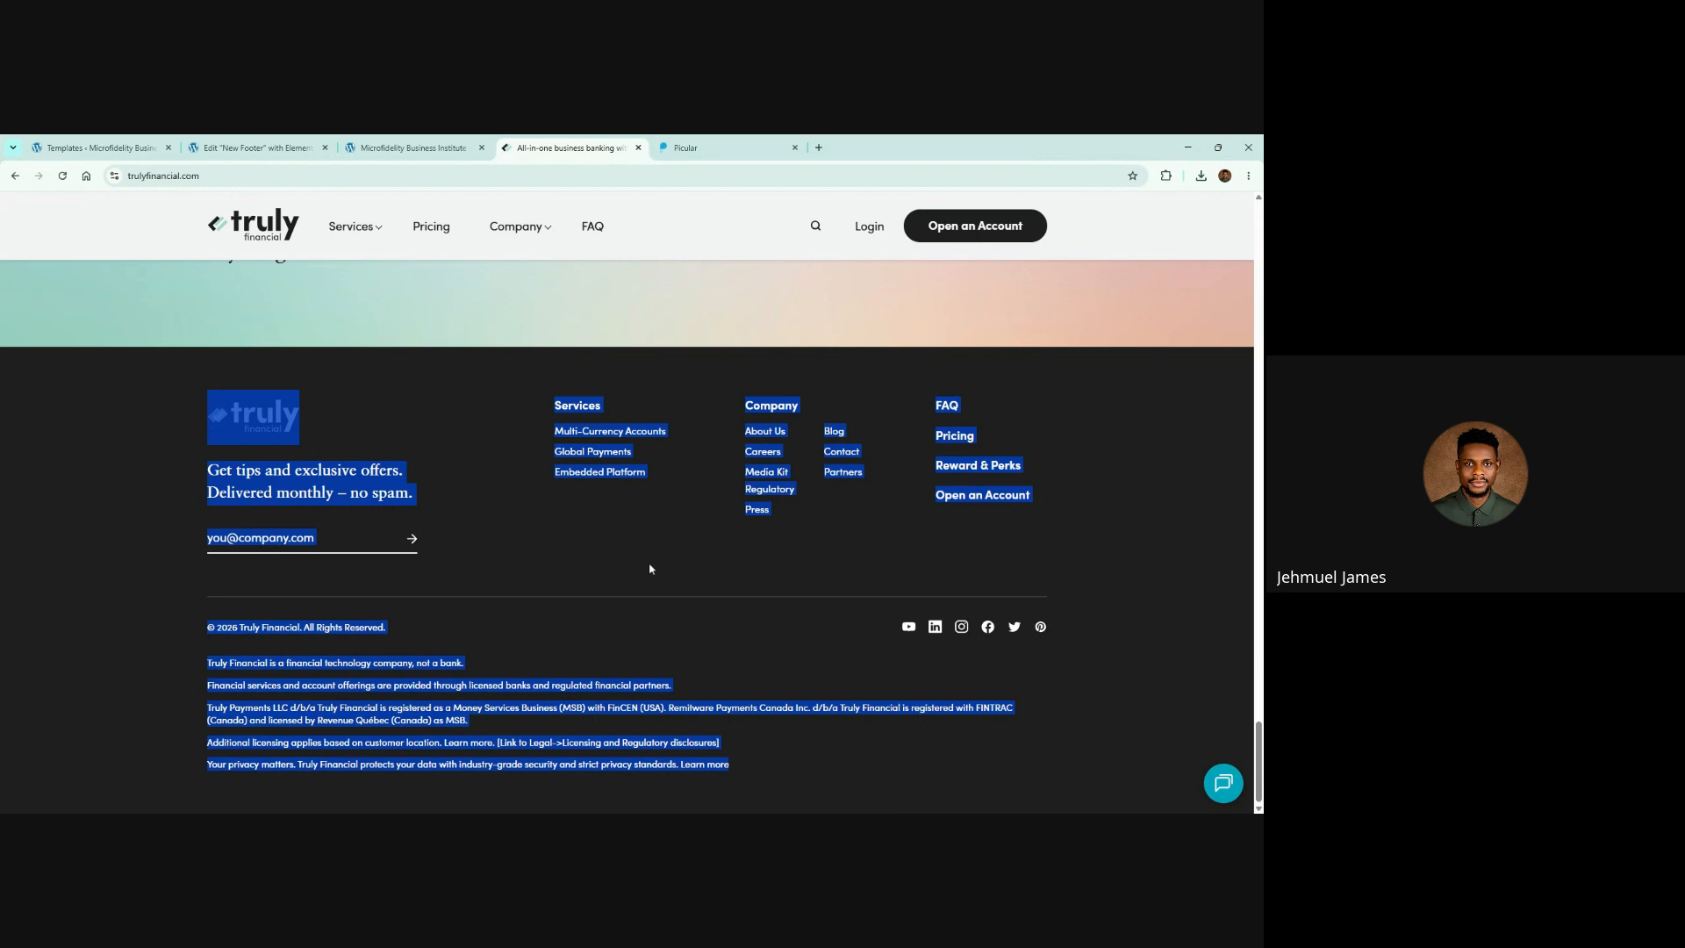
left_click(146, 412)
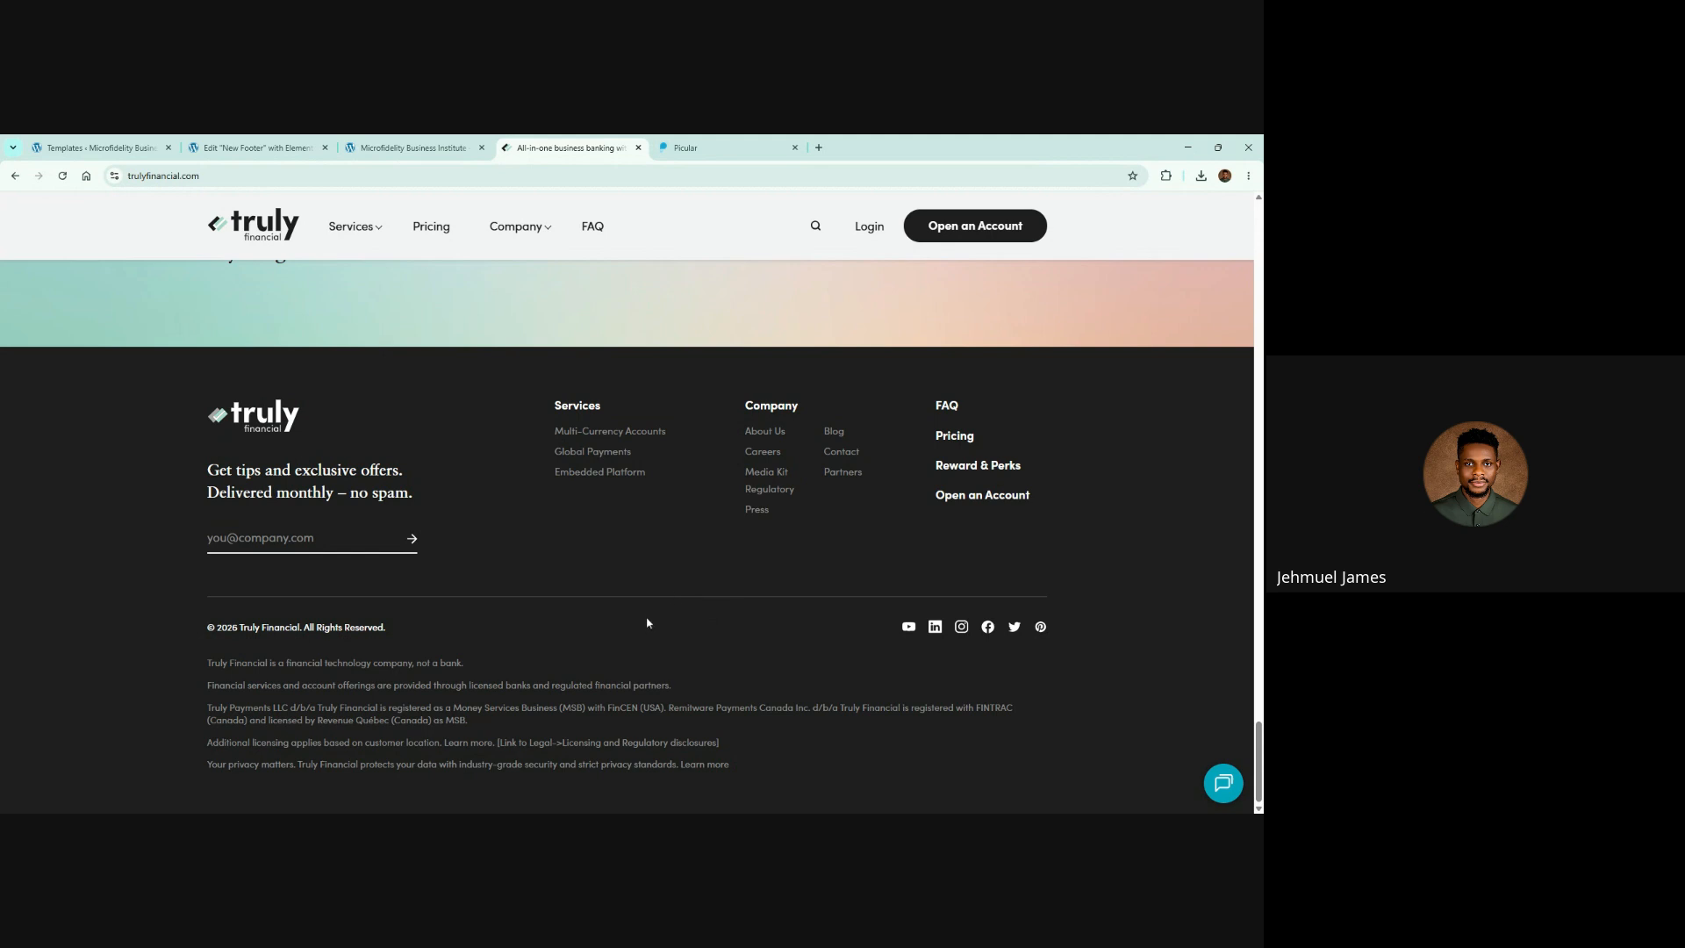
Step: Return to the New Footer template in the Elementor editor and add a single-column Flexbox container
left_click(255, 147)
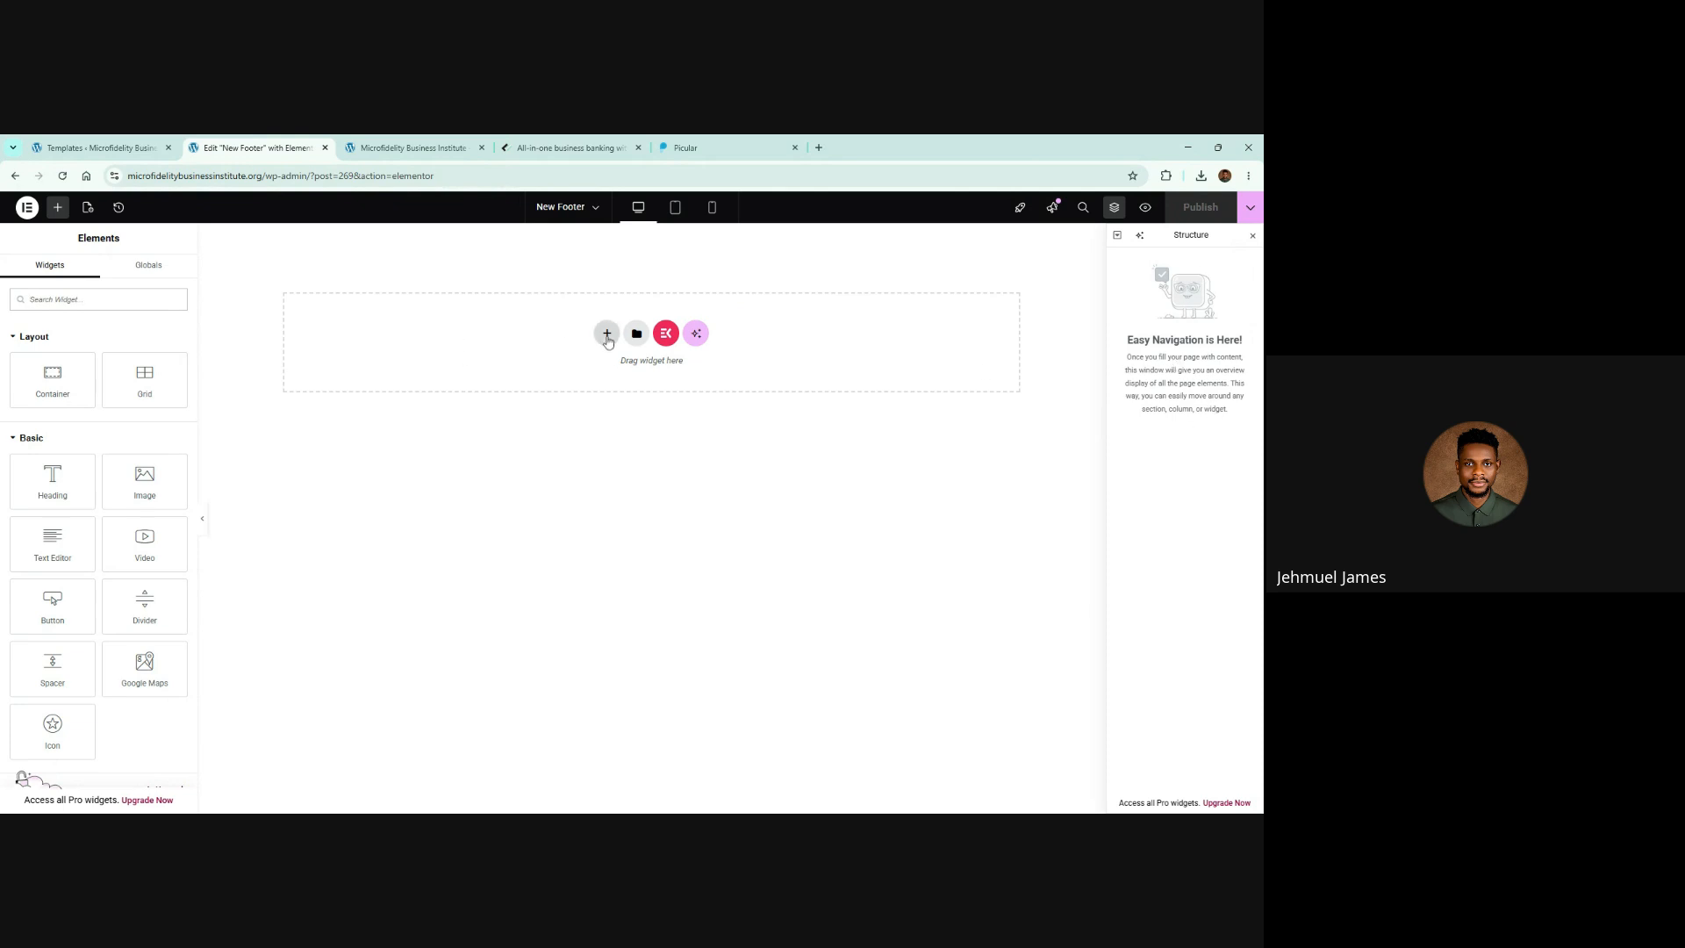
left_click(607, 335)
left_click(611, 373)
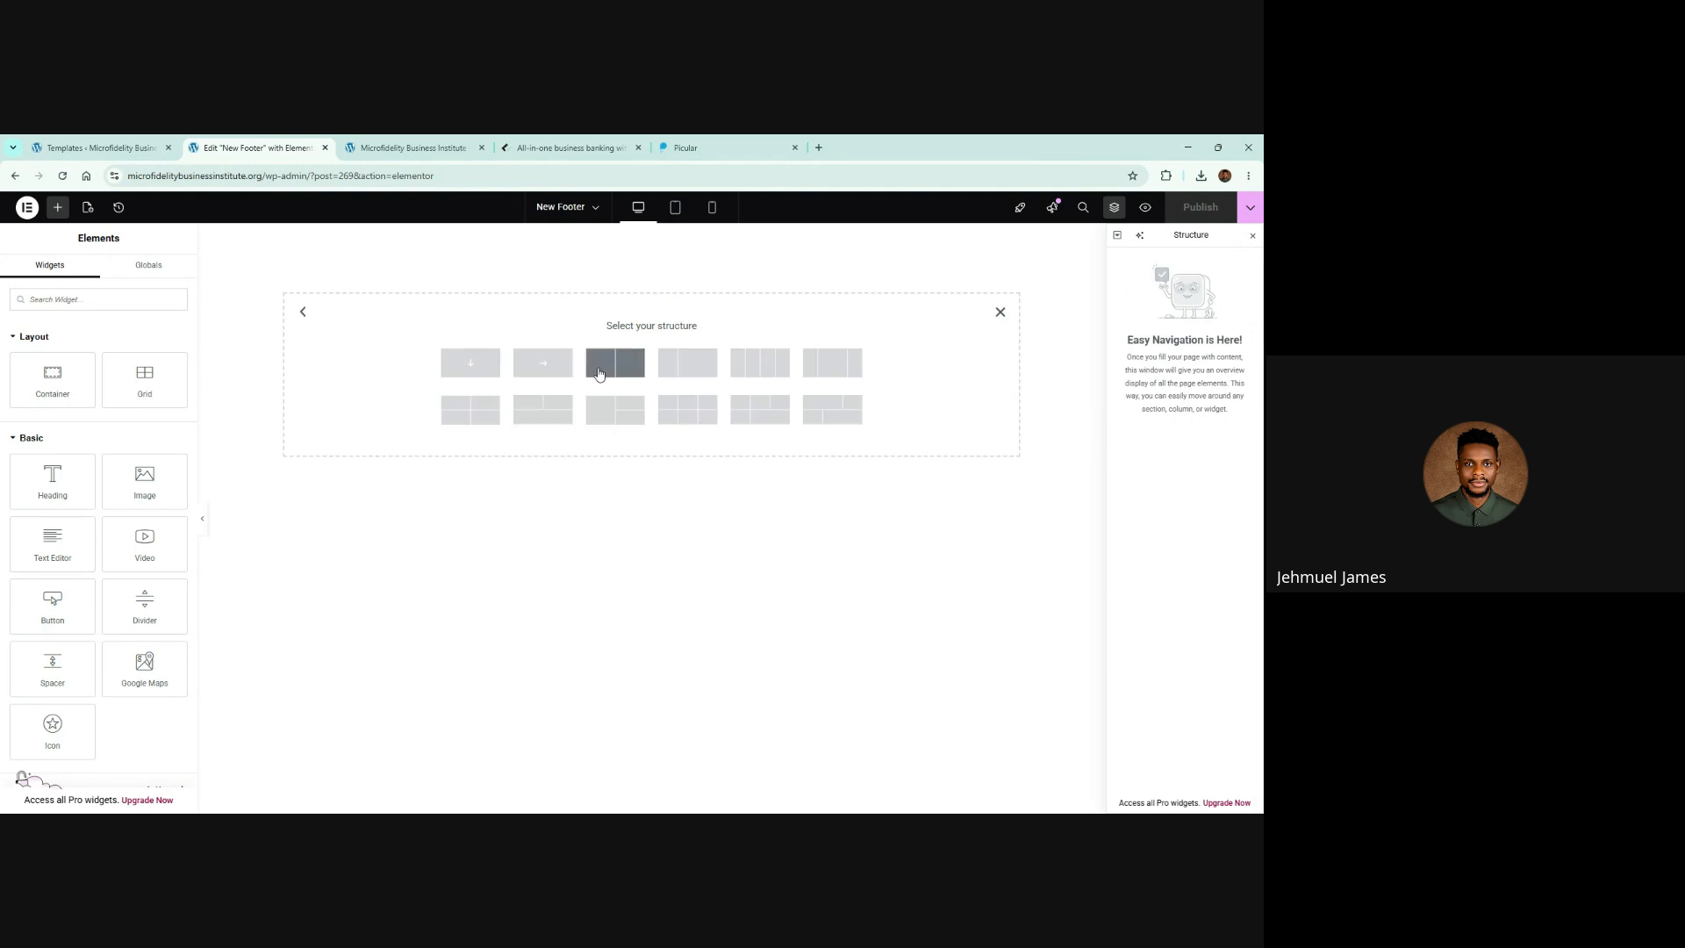
left_click(471, 365)
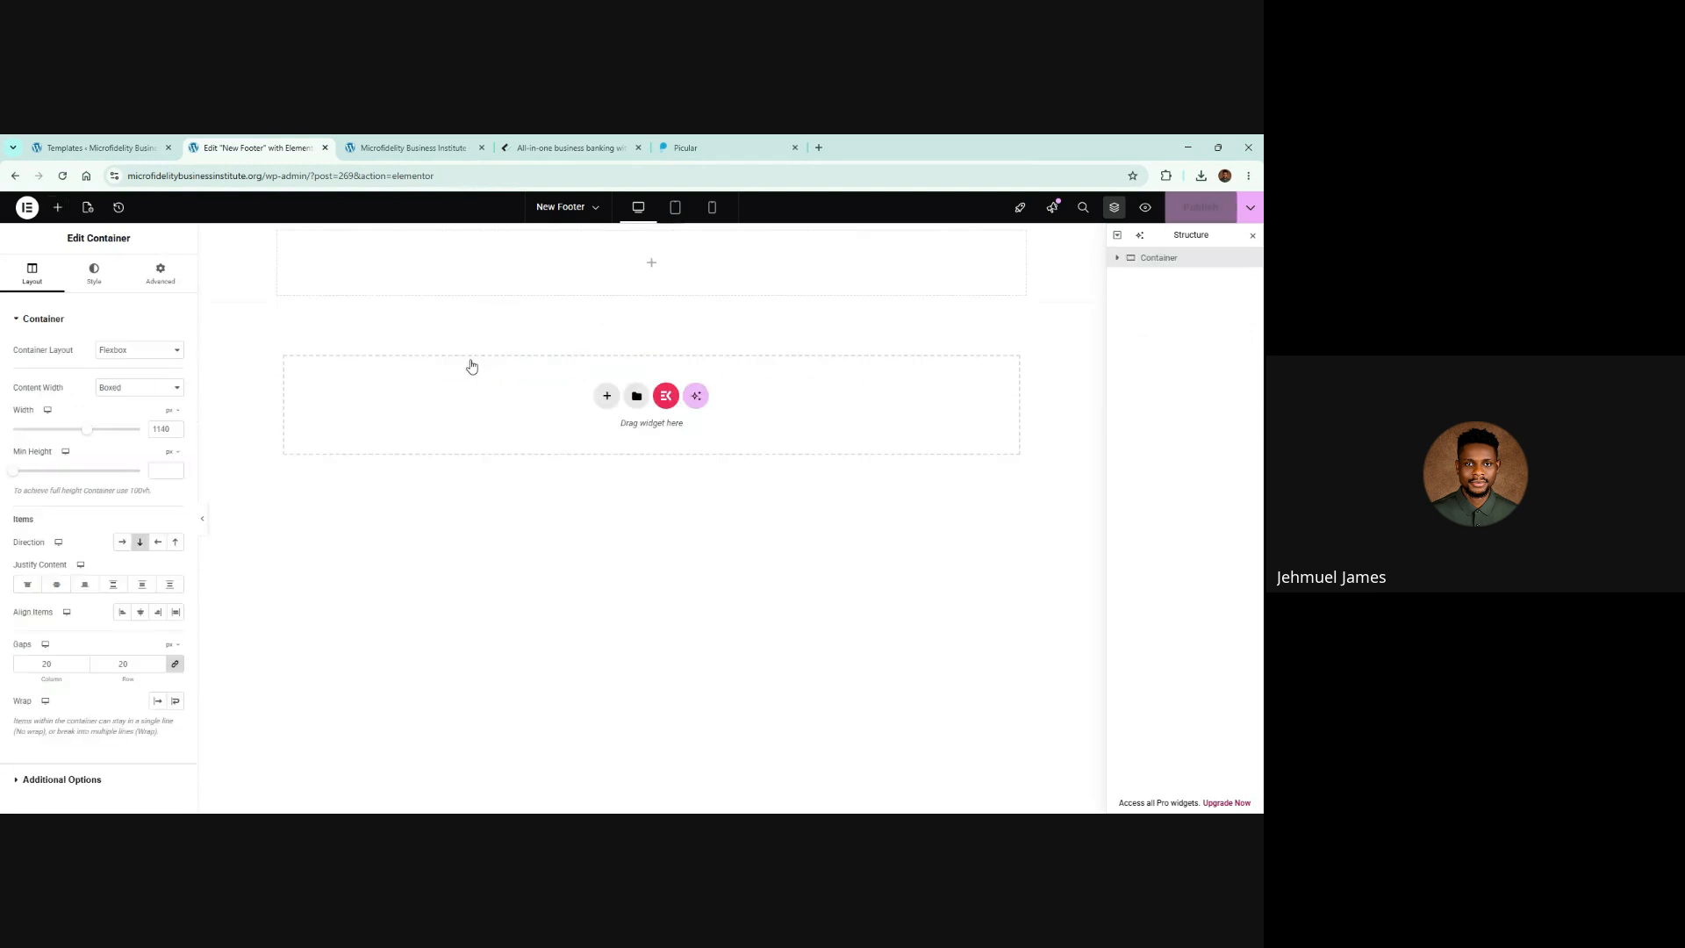
left_click(650, 263)
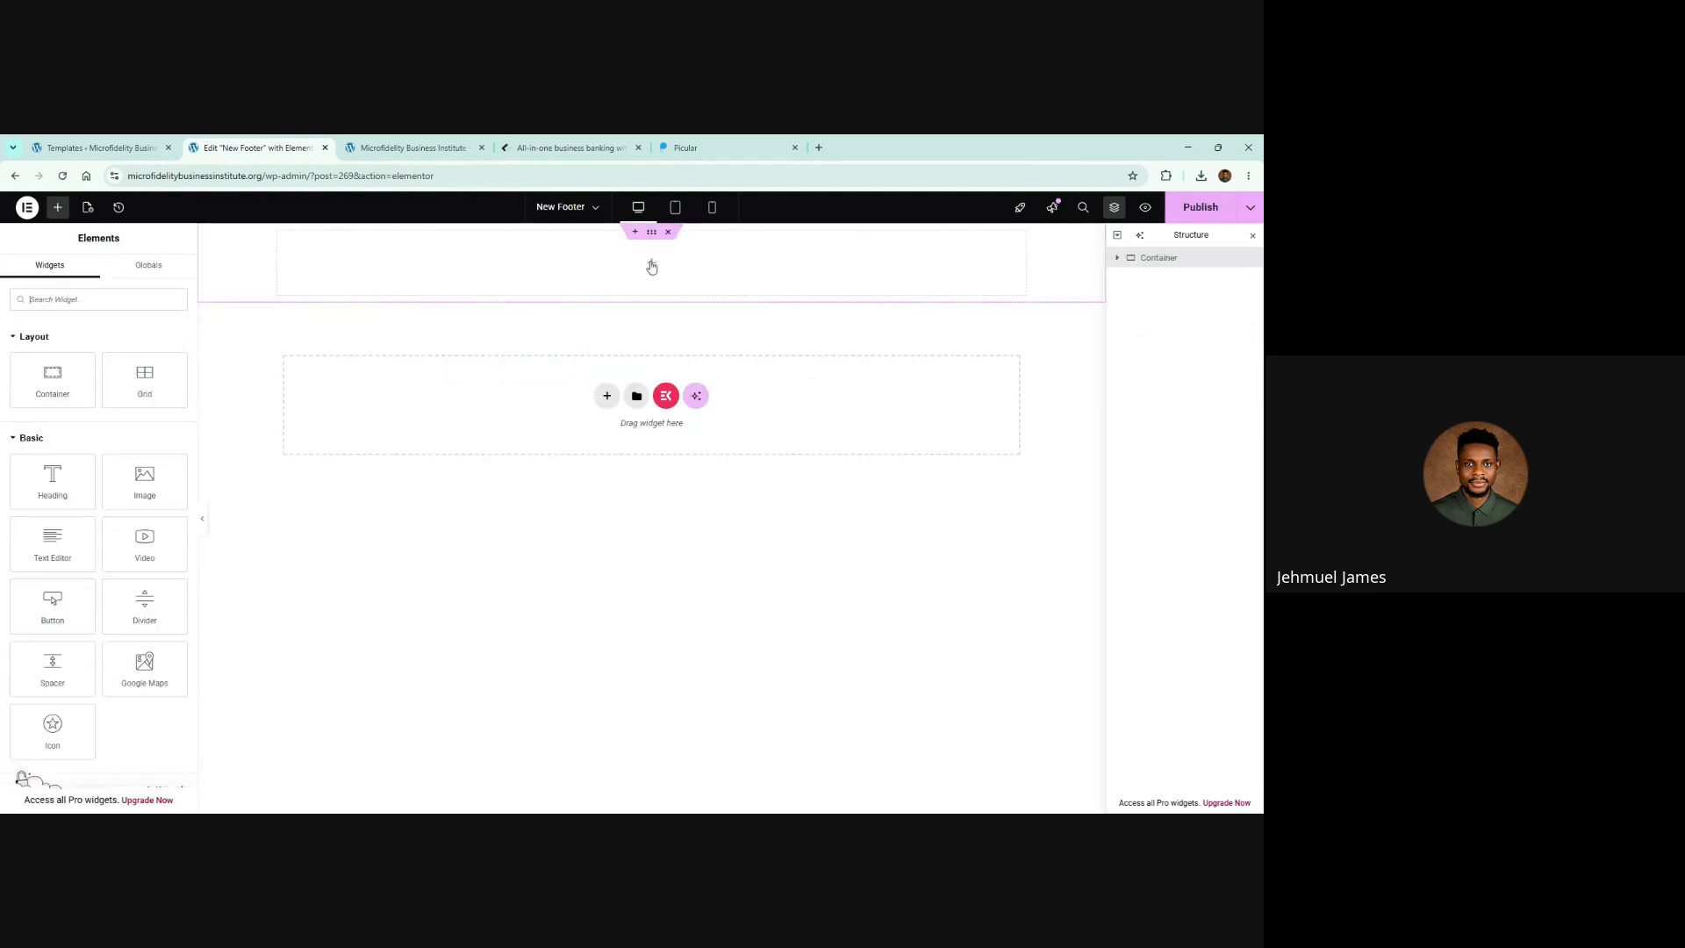
Step: Check the logo and link-column section of the trulyfinancial.com footer and nest a matching container inside the template's main container
left_click(532, 146)
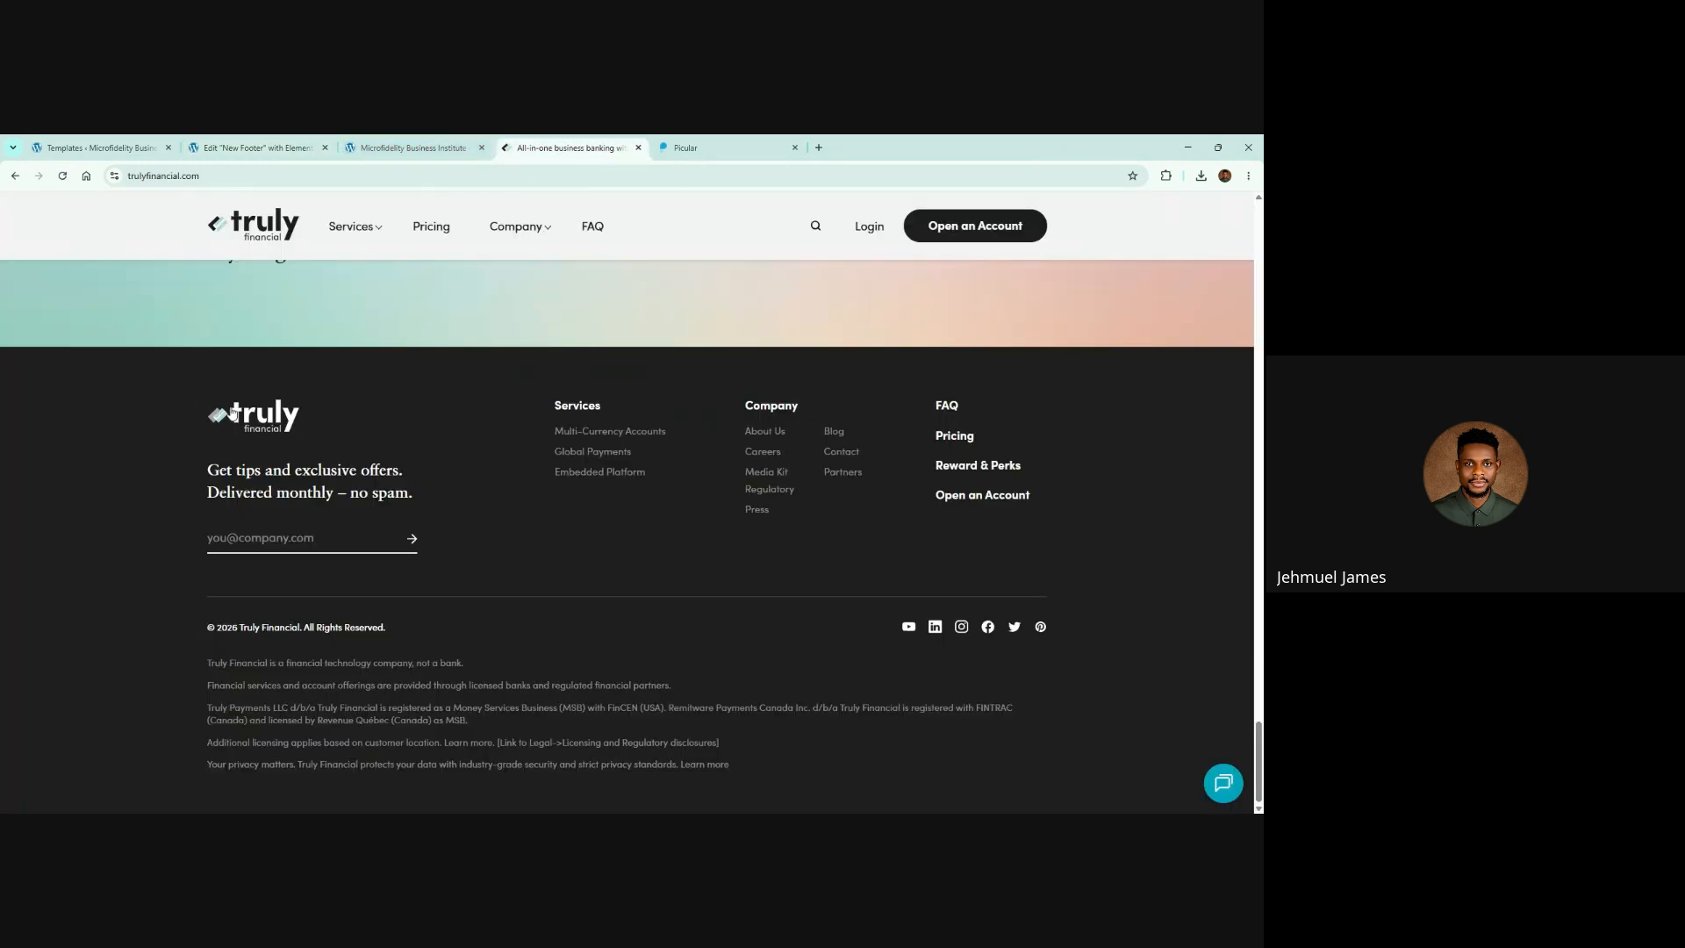
left_click_drag(128, 418, 1063, 497)
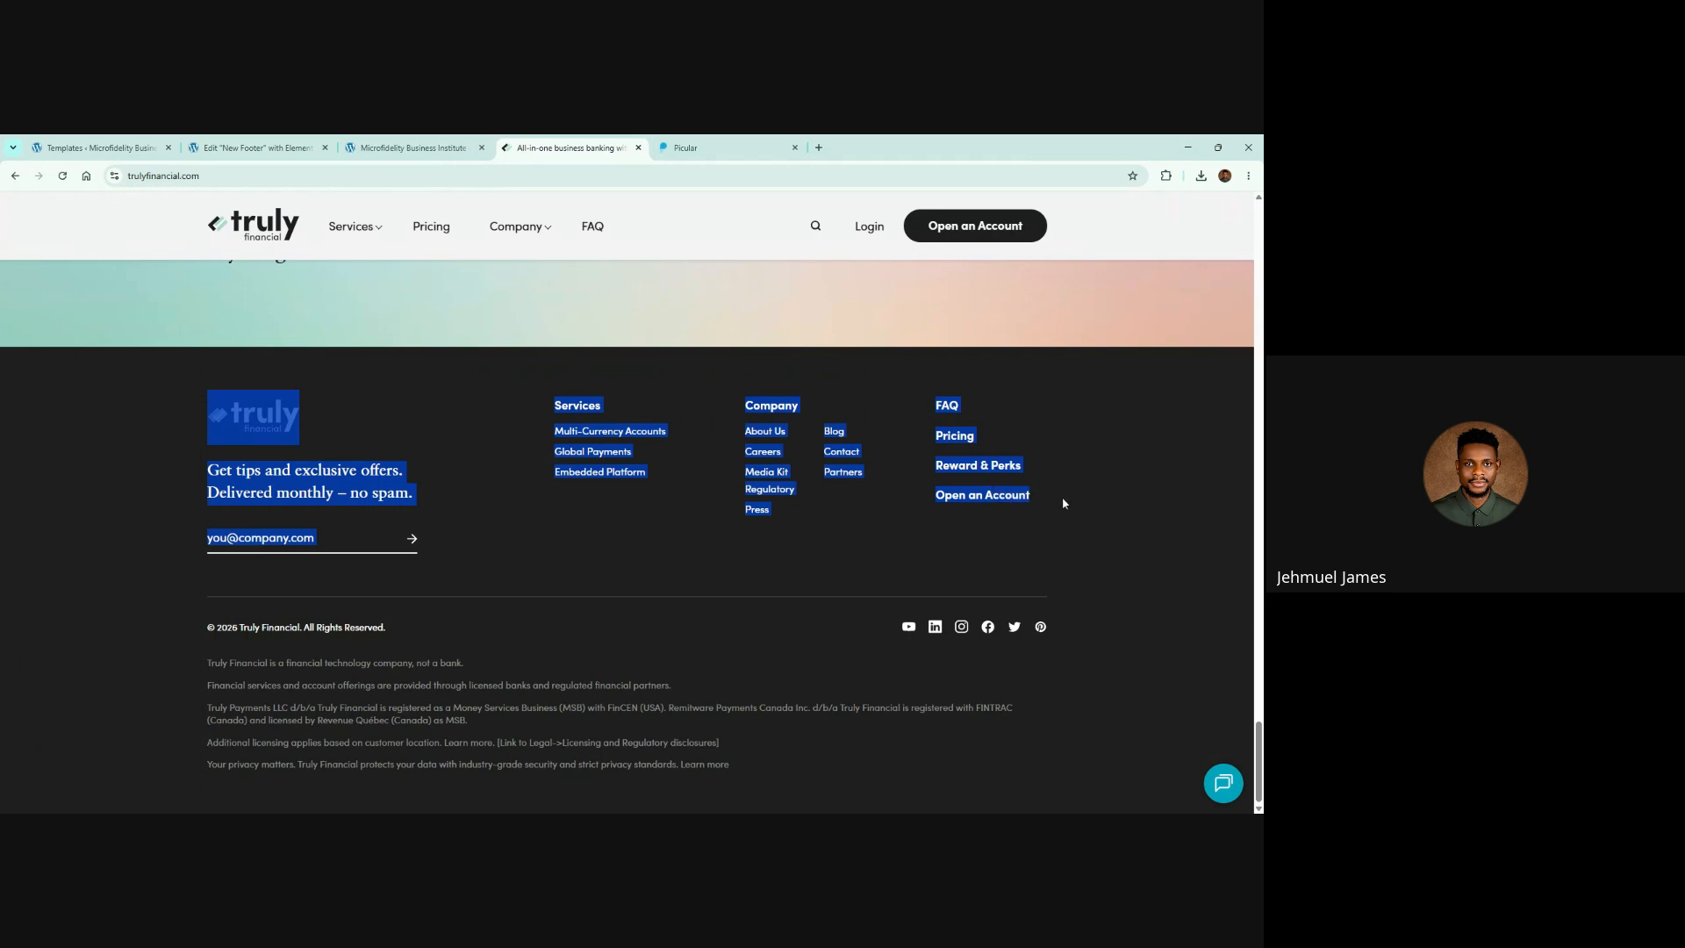
key("alt+Tab")
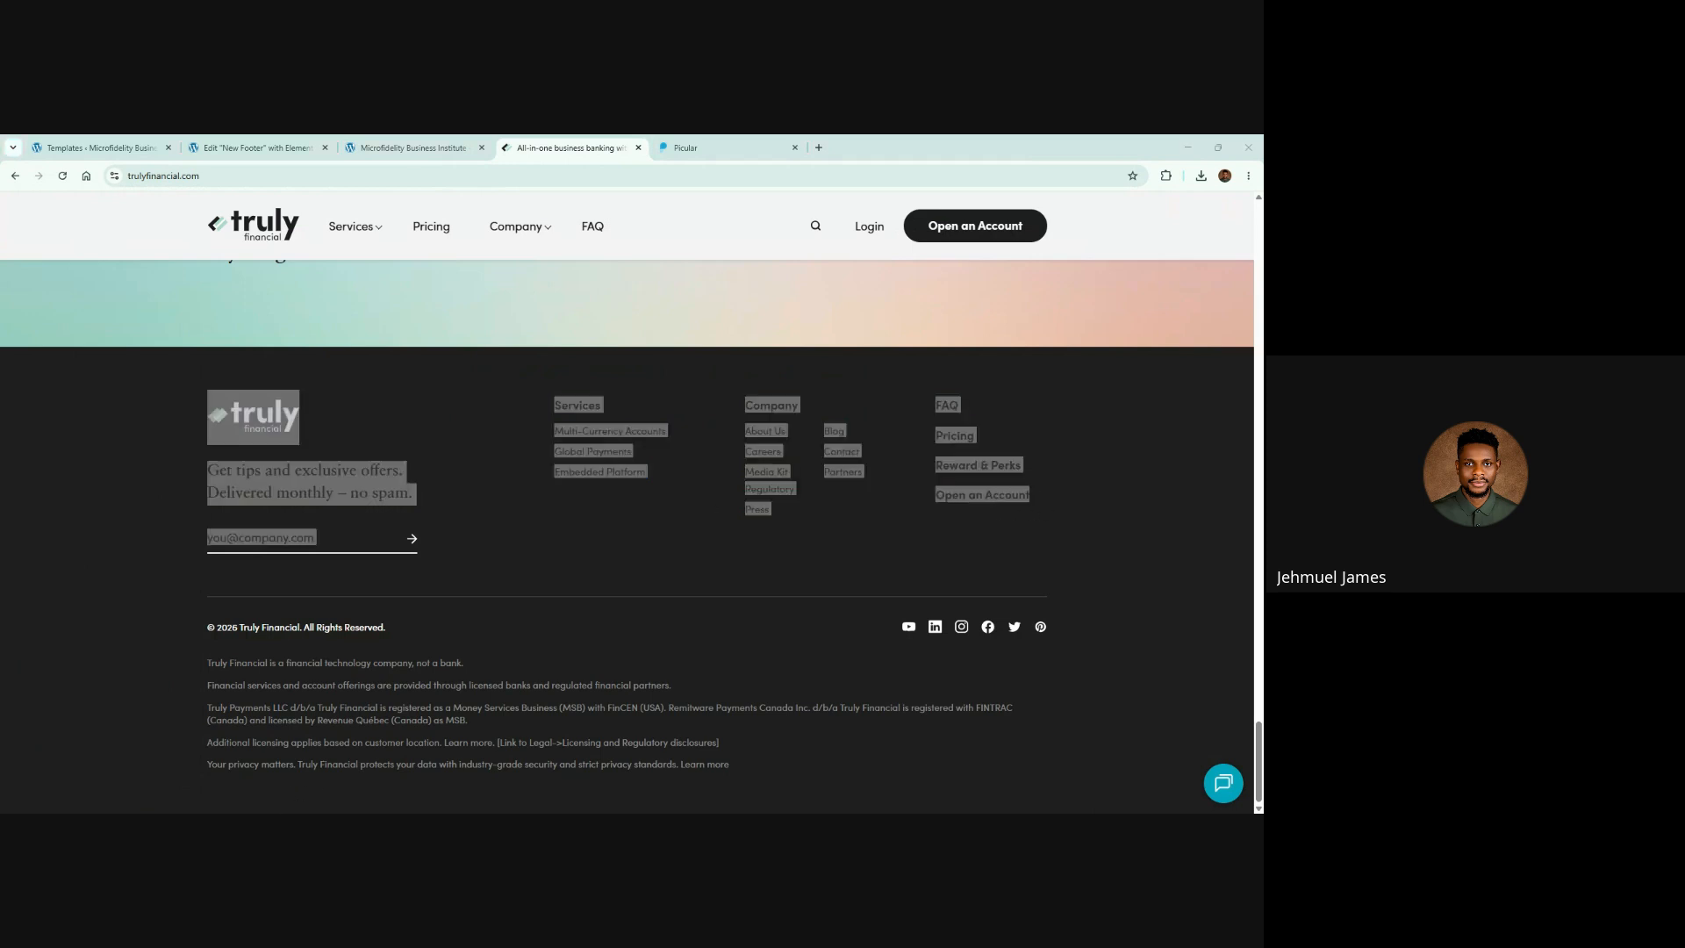
left_click(253, 147)
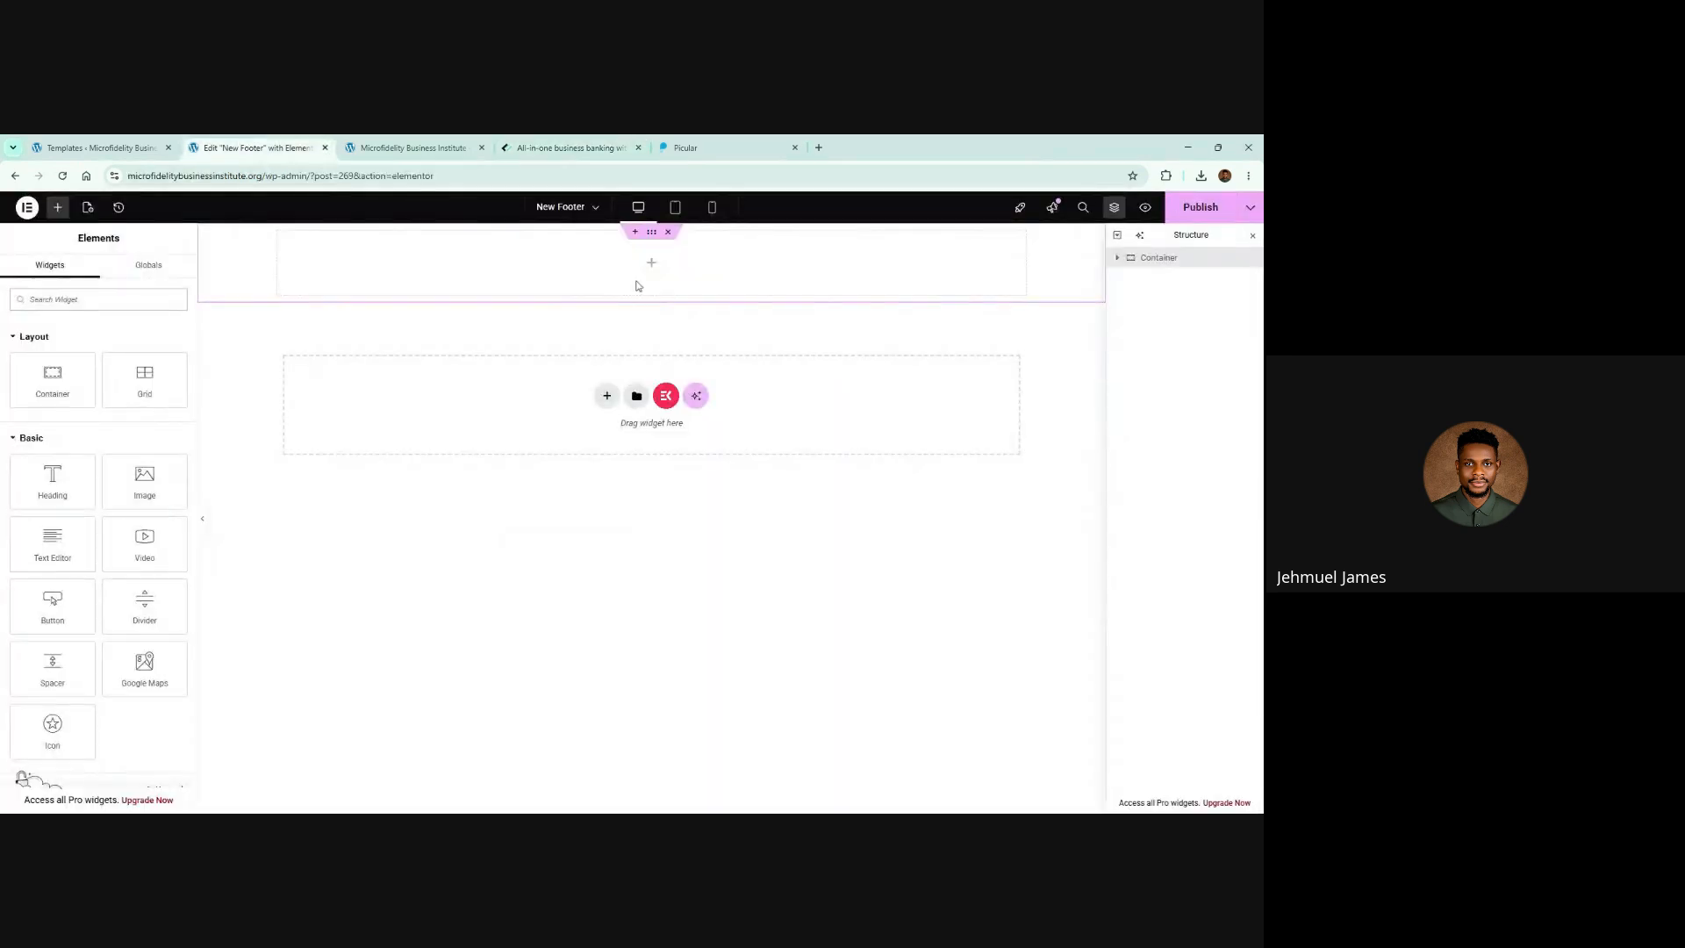
right_click(651, 263)
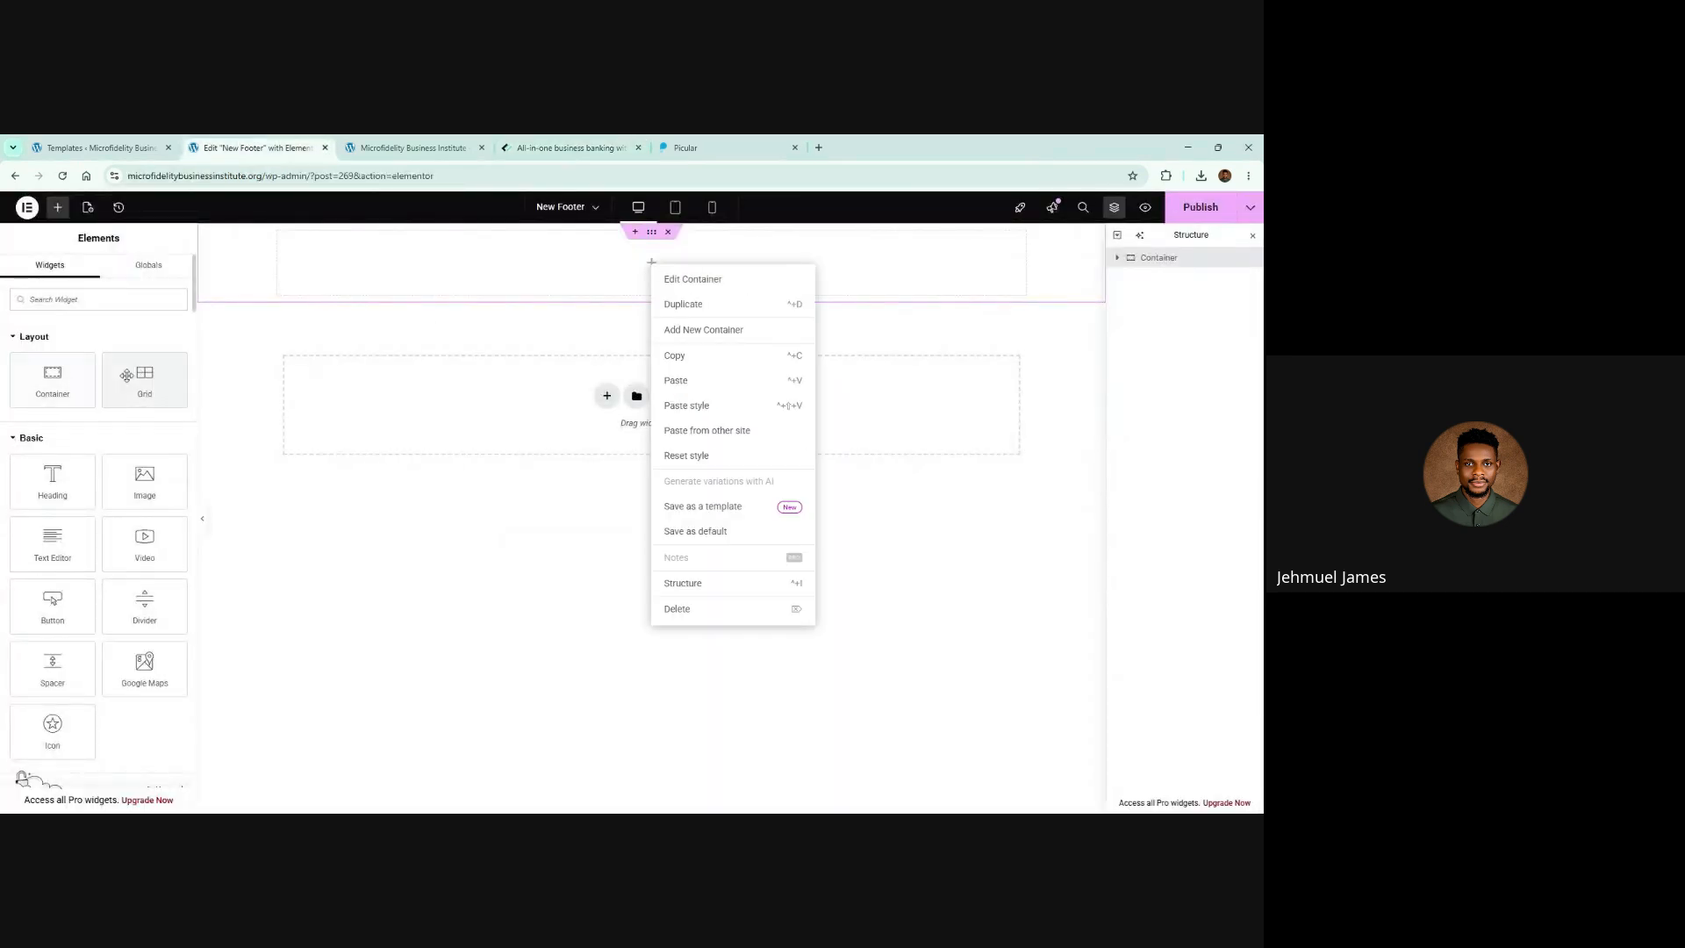
left_click(269, 379)
left_click(55, 387)
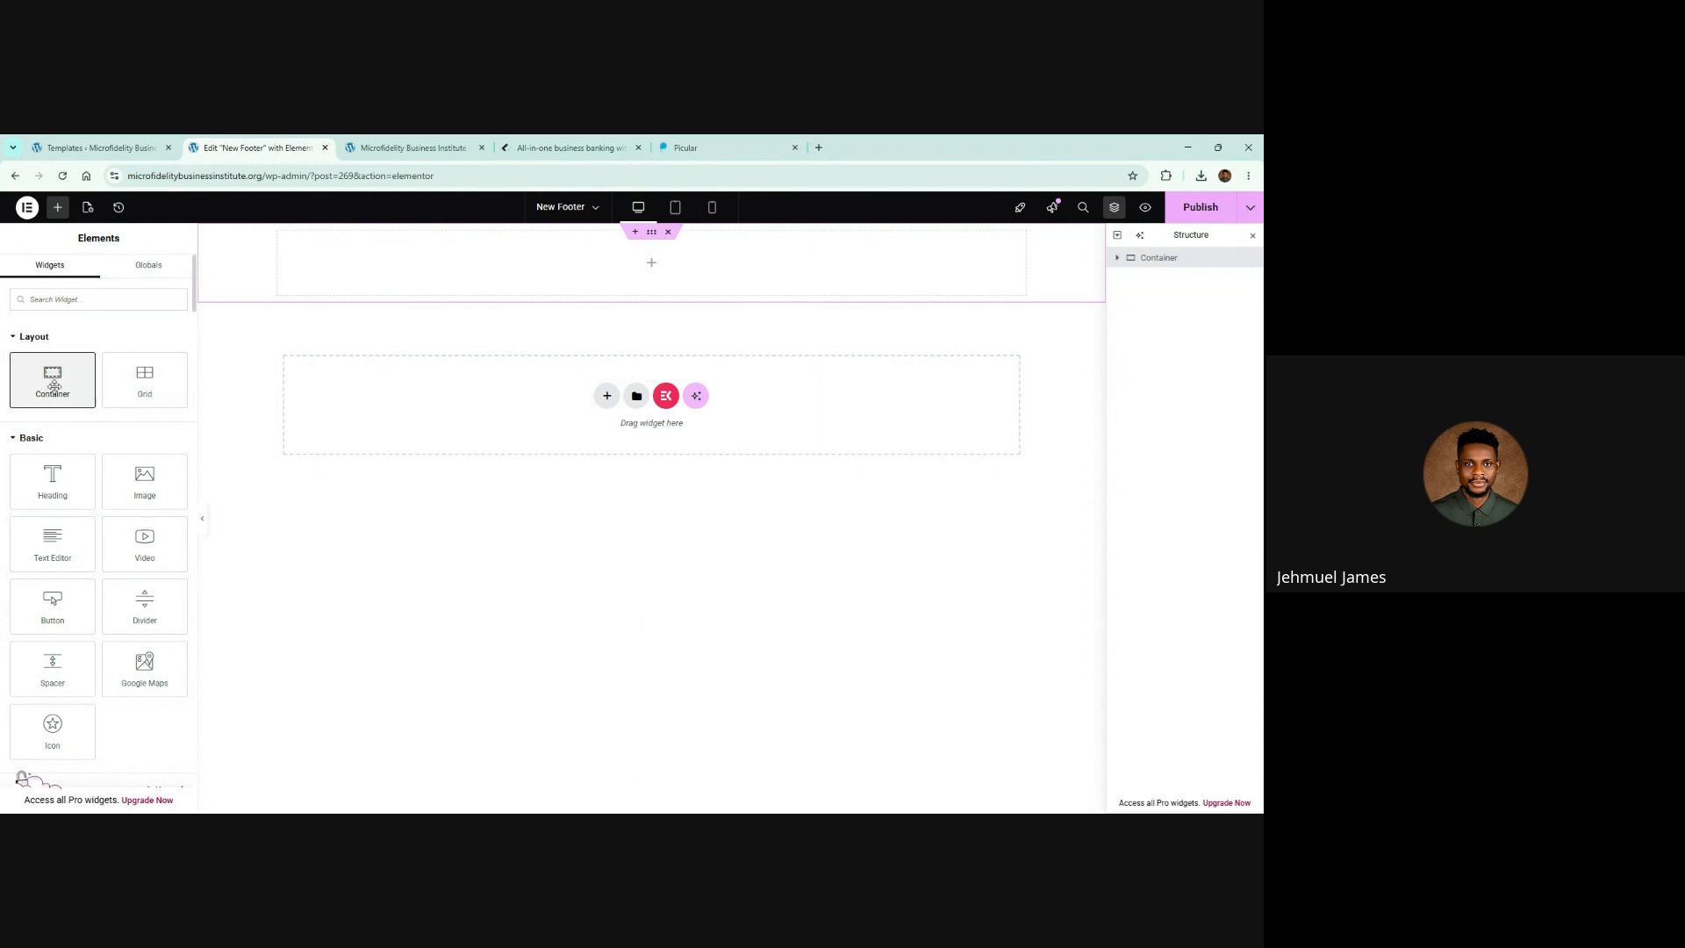
left_click_drag(53, 386, 593, 268)
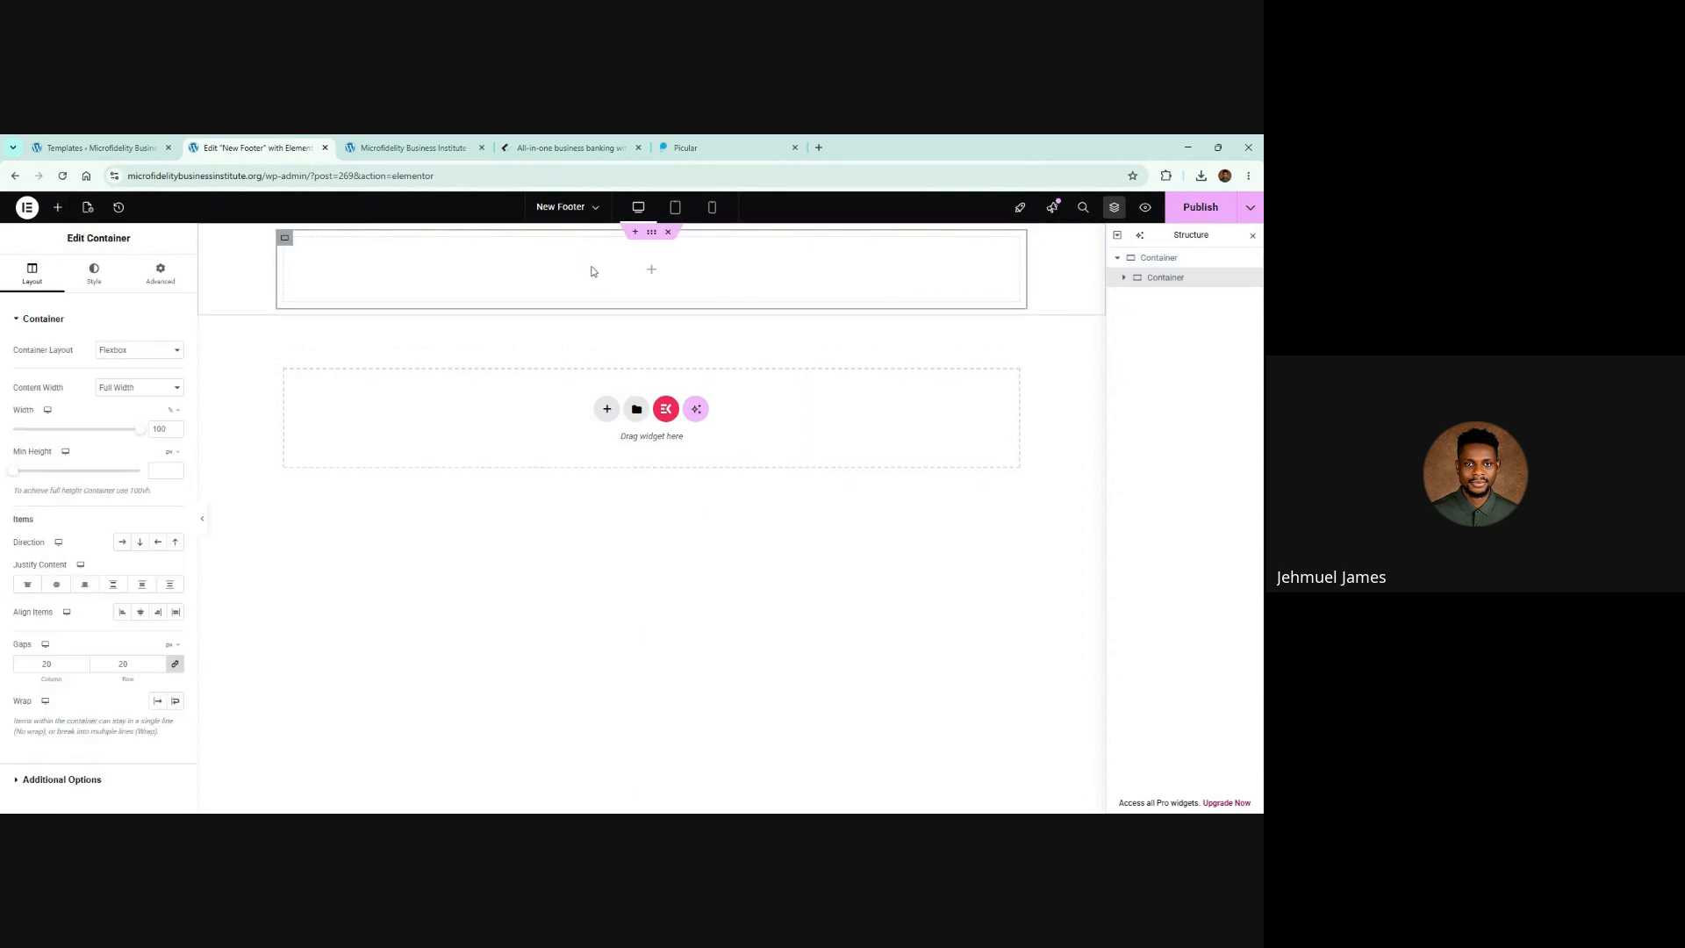
Step: Check the copyright row of the trulyfinancial.com footer and duplicate the nested container in the New Footer template to match it
left_click(566, 148)
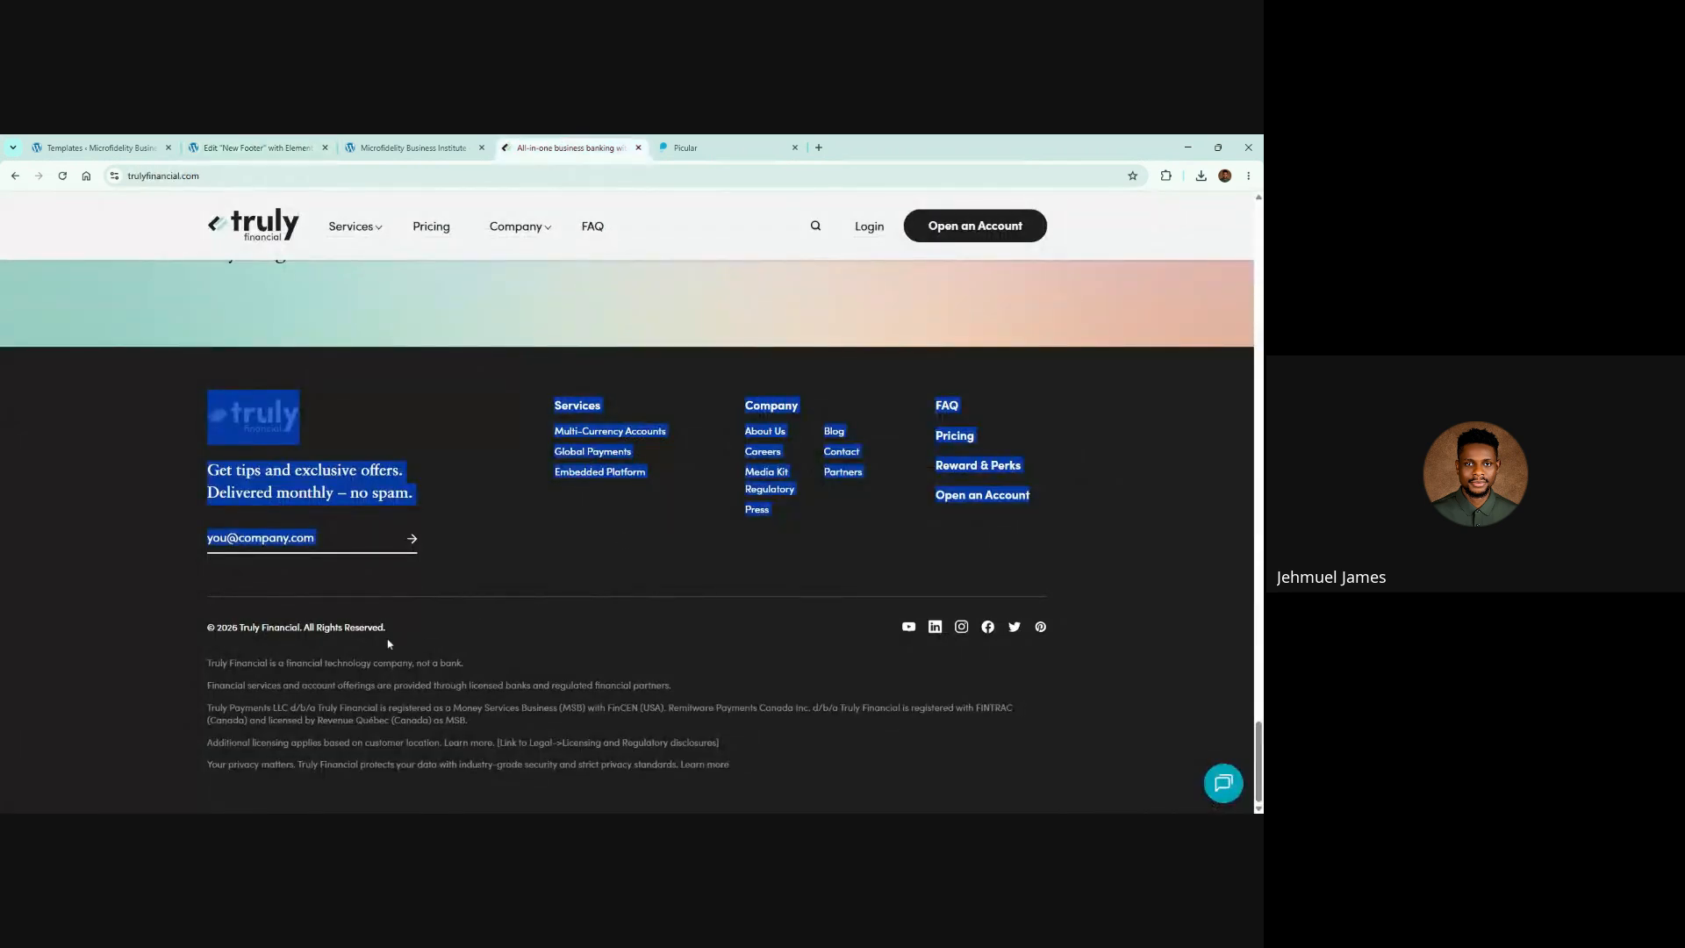
left_click_drag(206, 627, 459, 646)
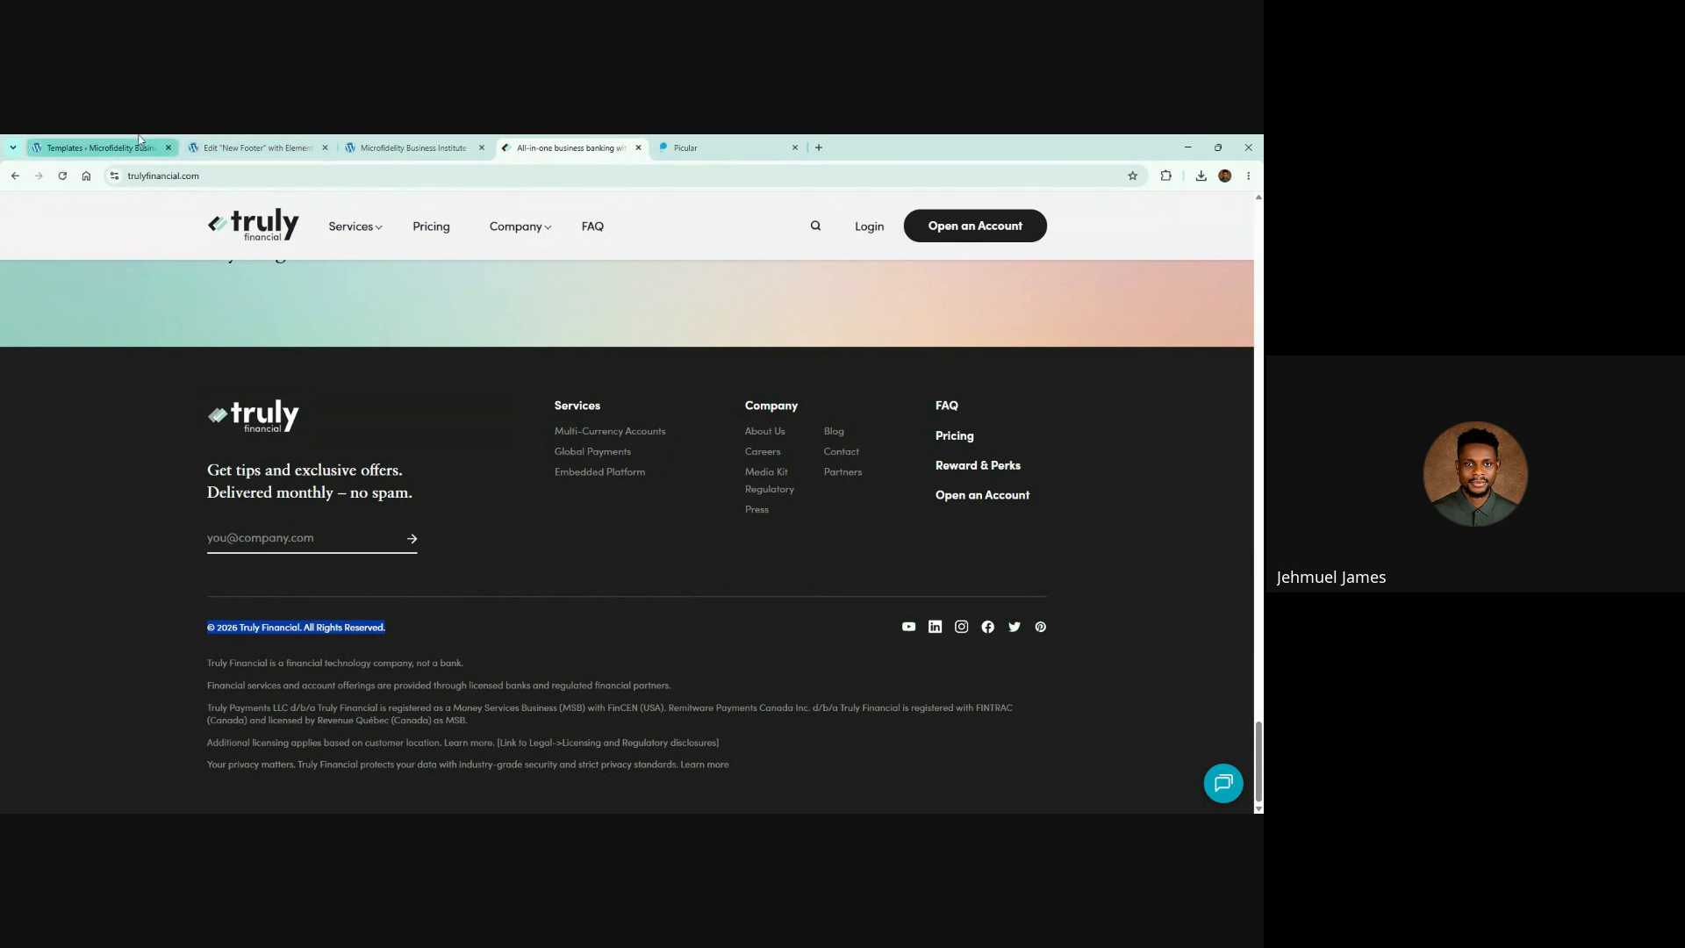
left_click(139, 143)
left_click(255, 148)
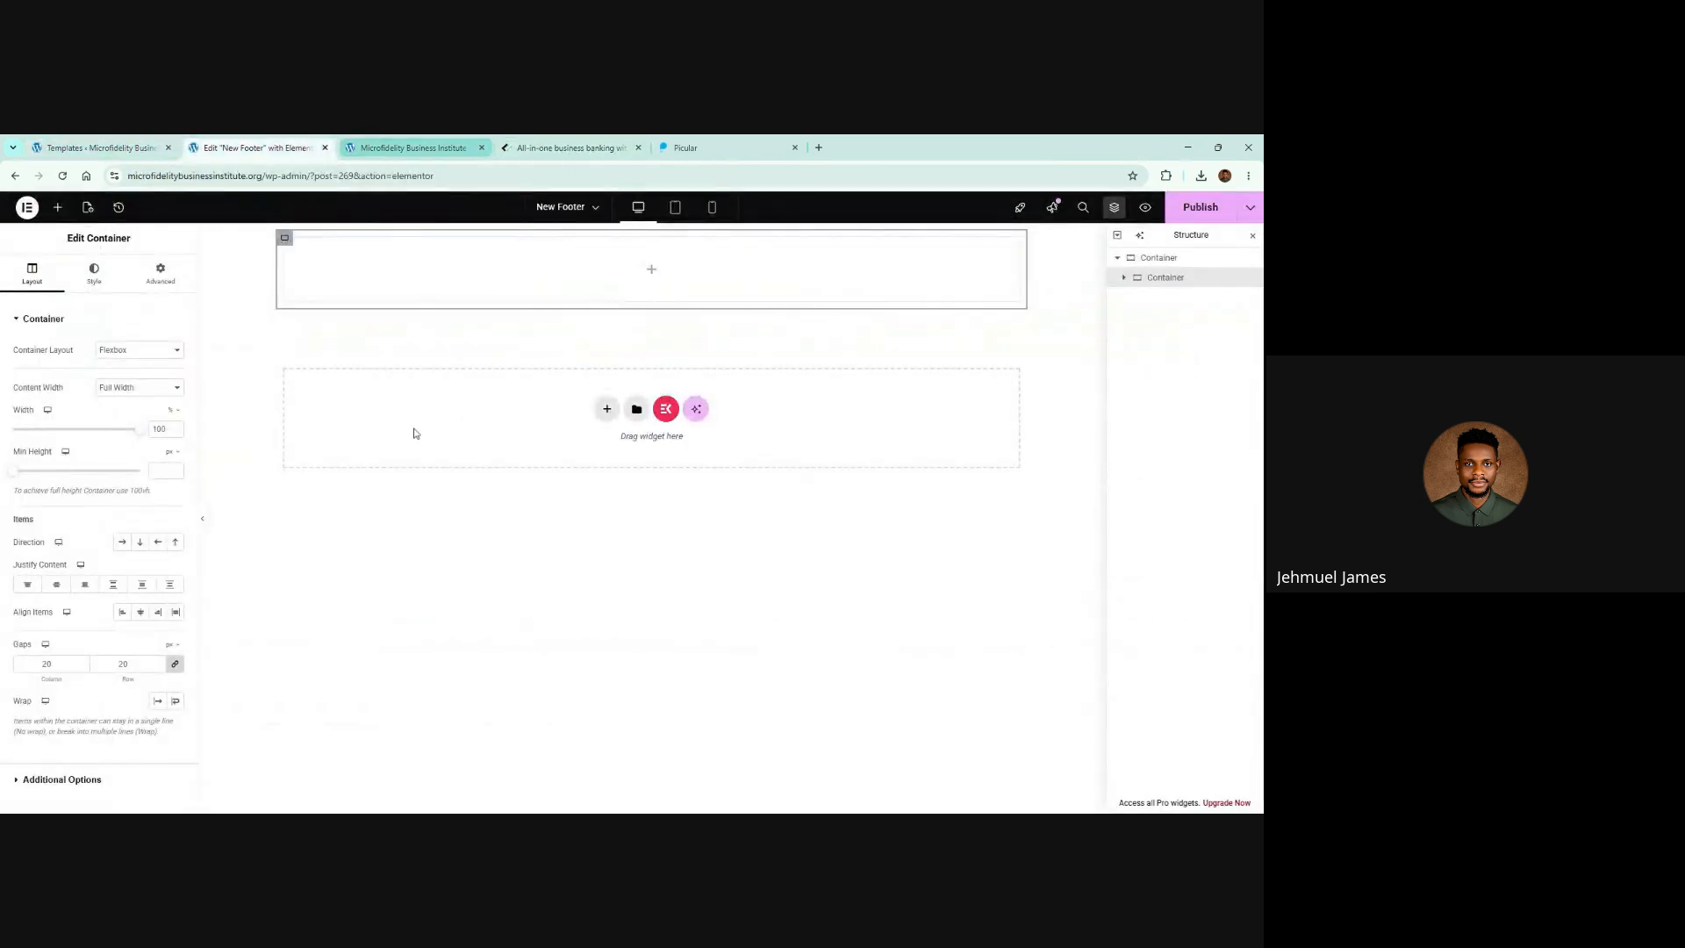
right_click(1147, 279)
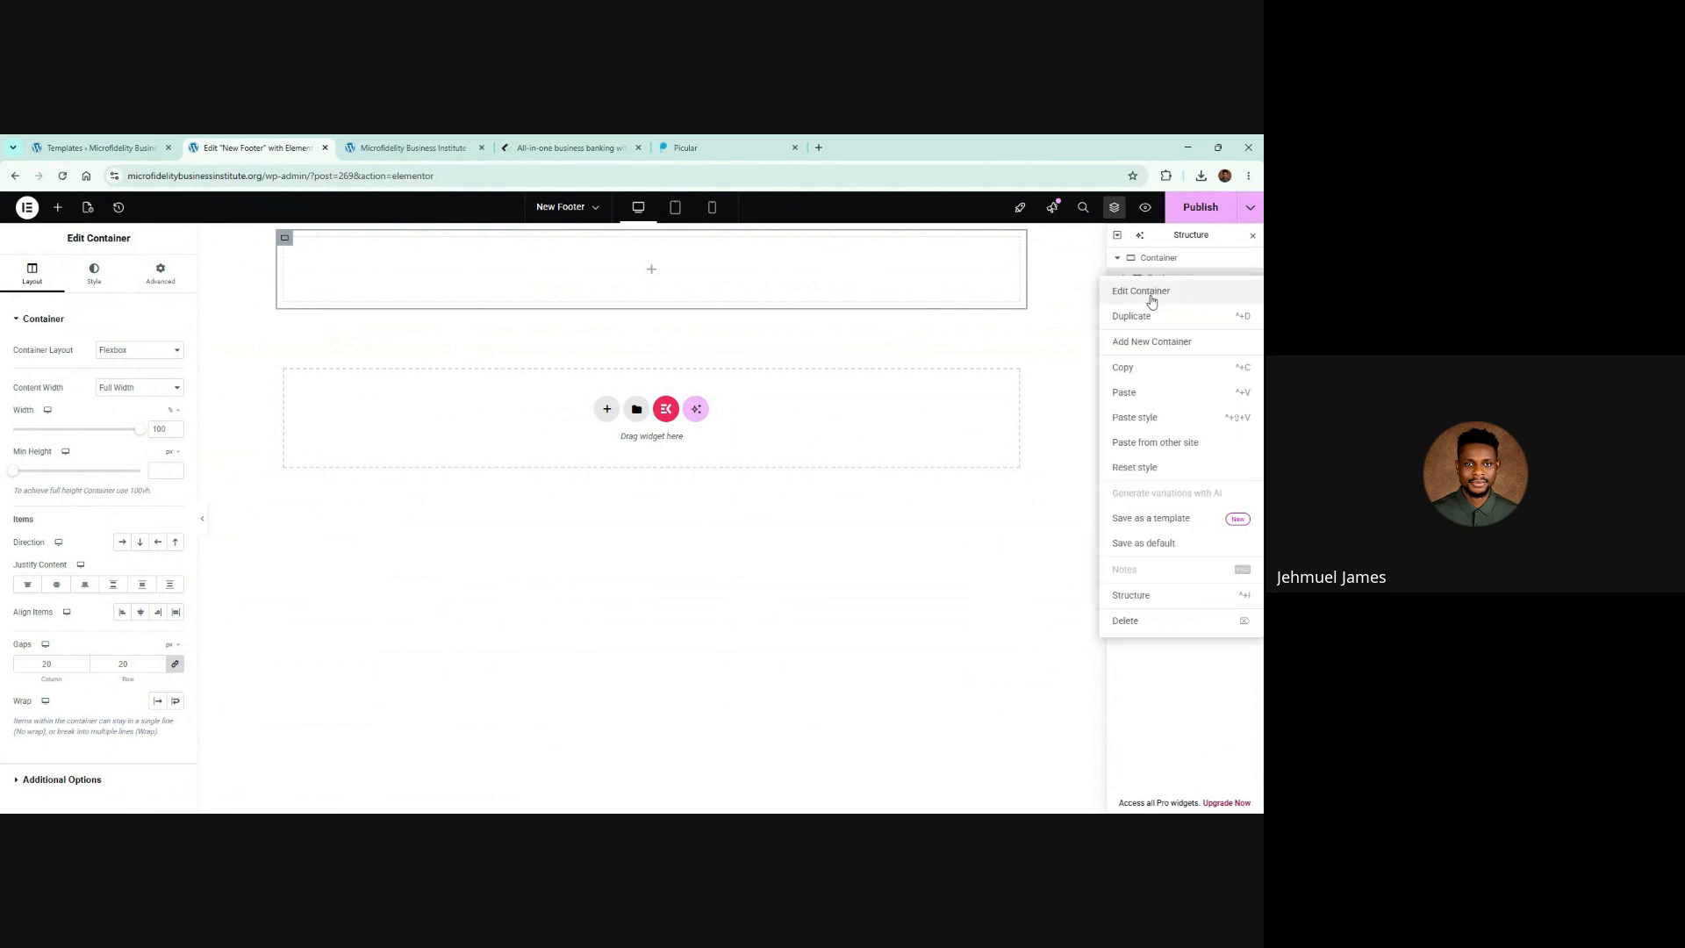
left_click(1147, 317)
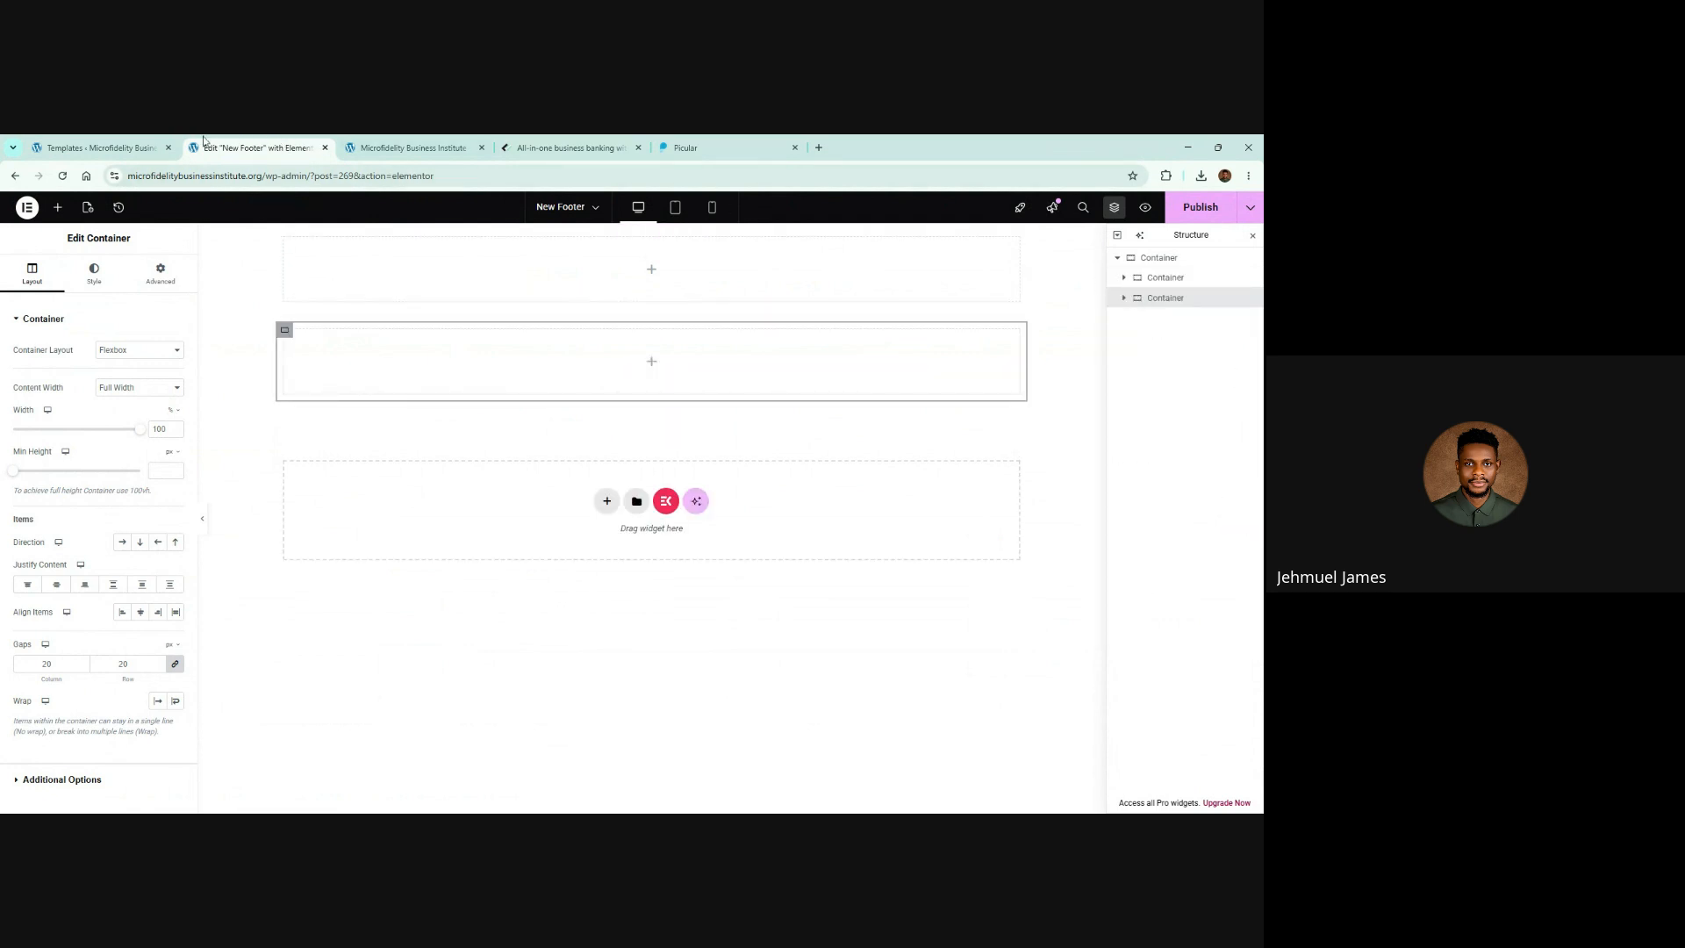
Step: Check the legal text block of the trulyfinancial.com footer and duplicate the second nested container to add a third row
left_click(566, 147)
left_click(196, 674)
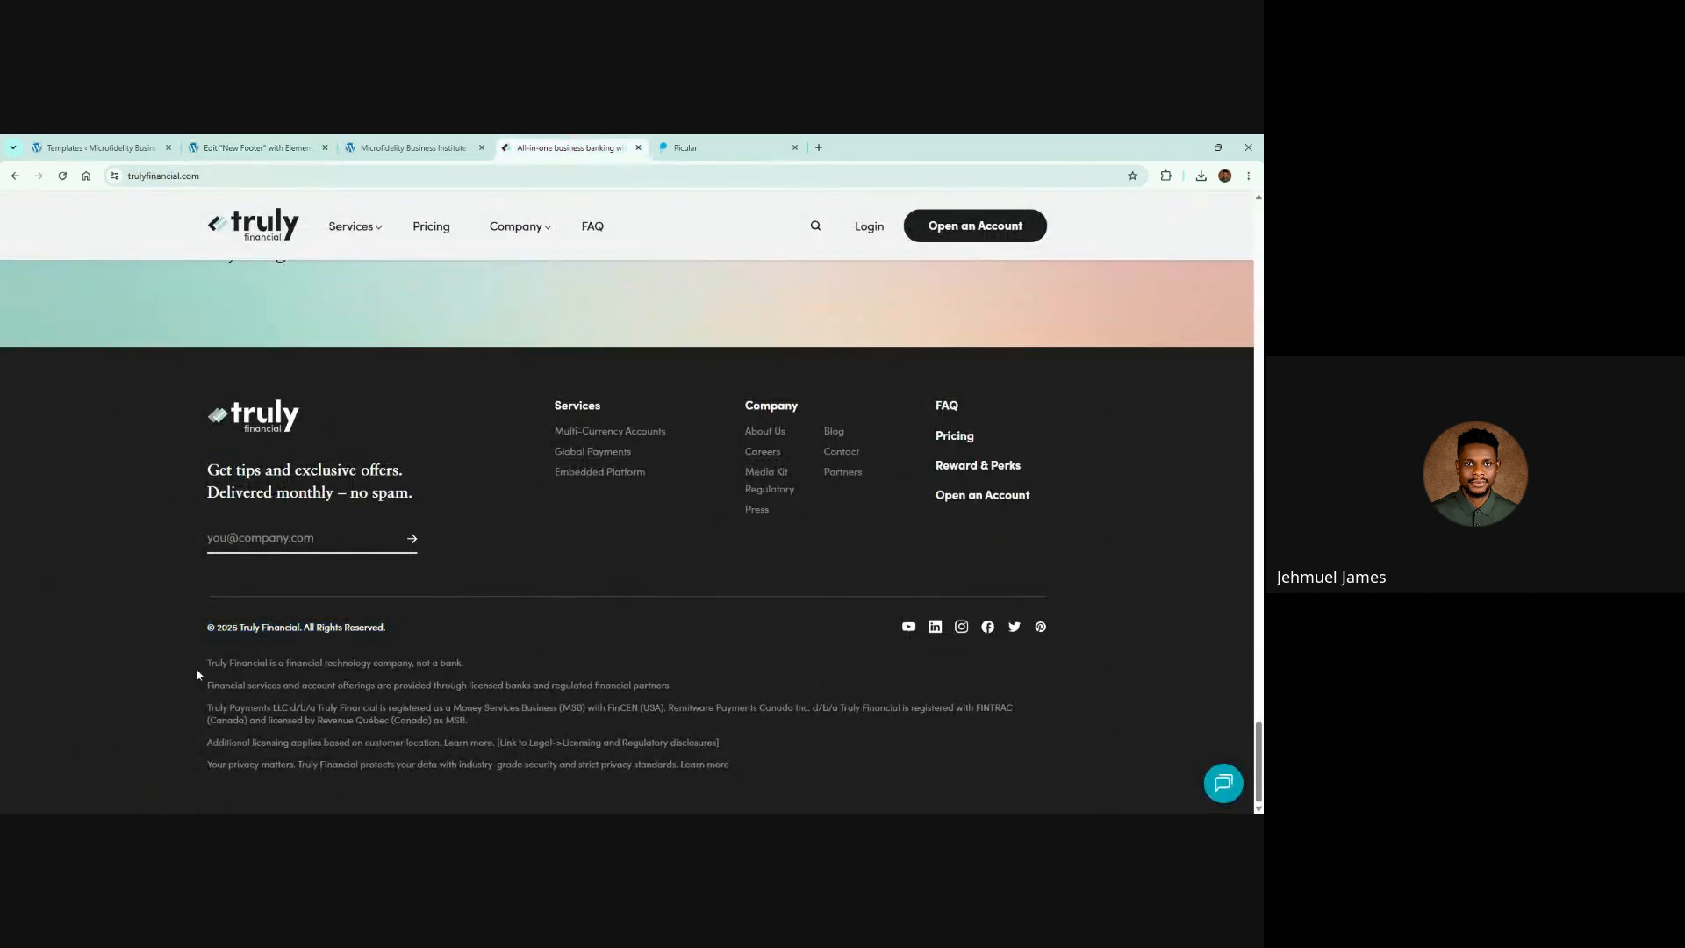
left_click_drag(205, 660, 786, 796)
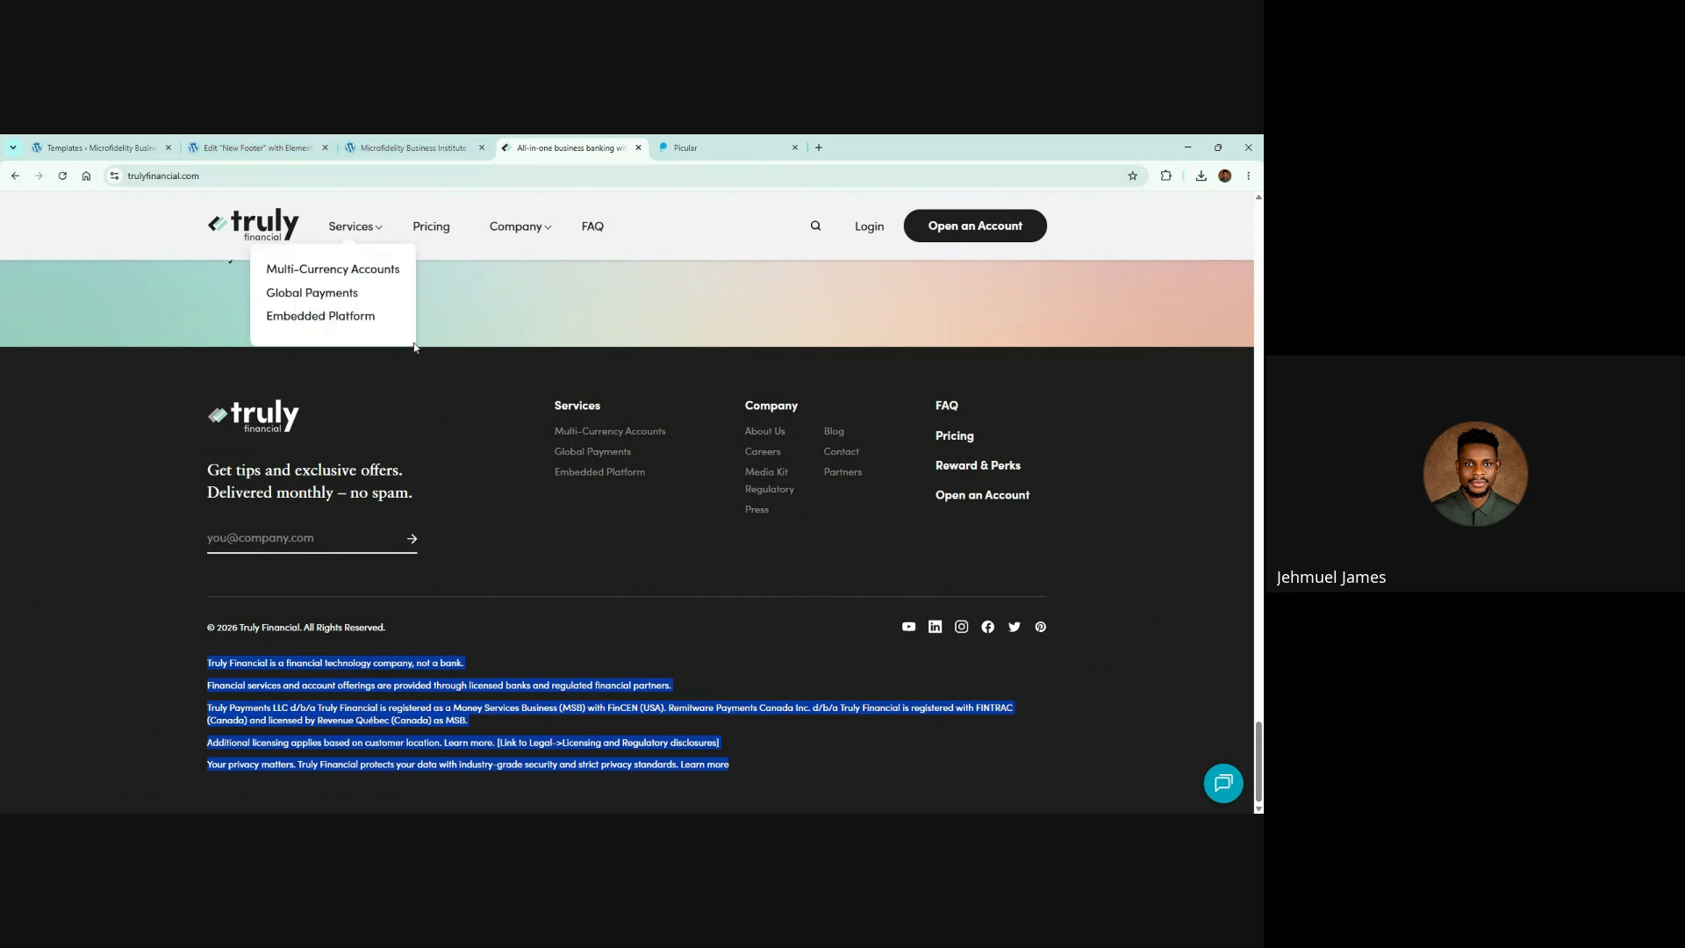
left_click(291, 142)
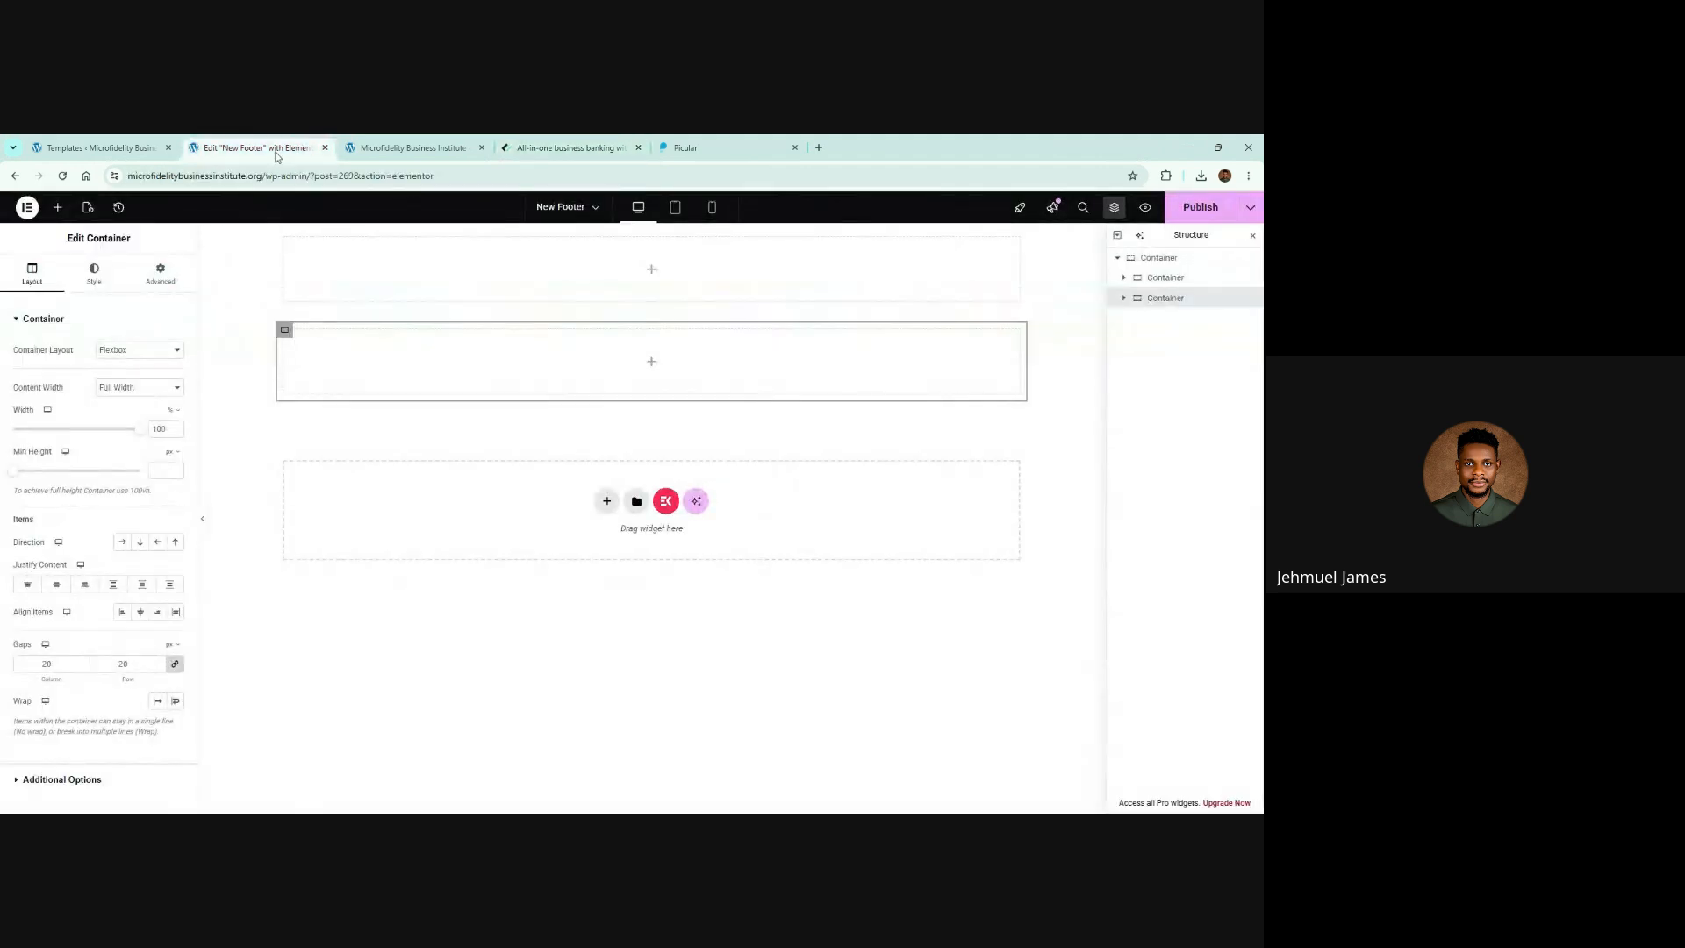
right_click(1216, 299)
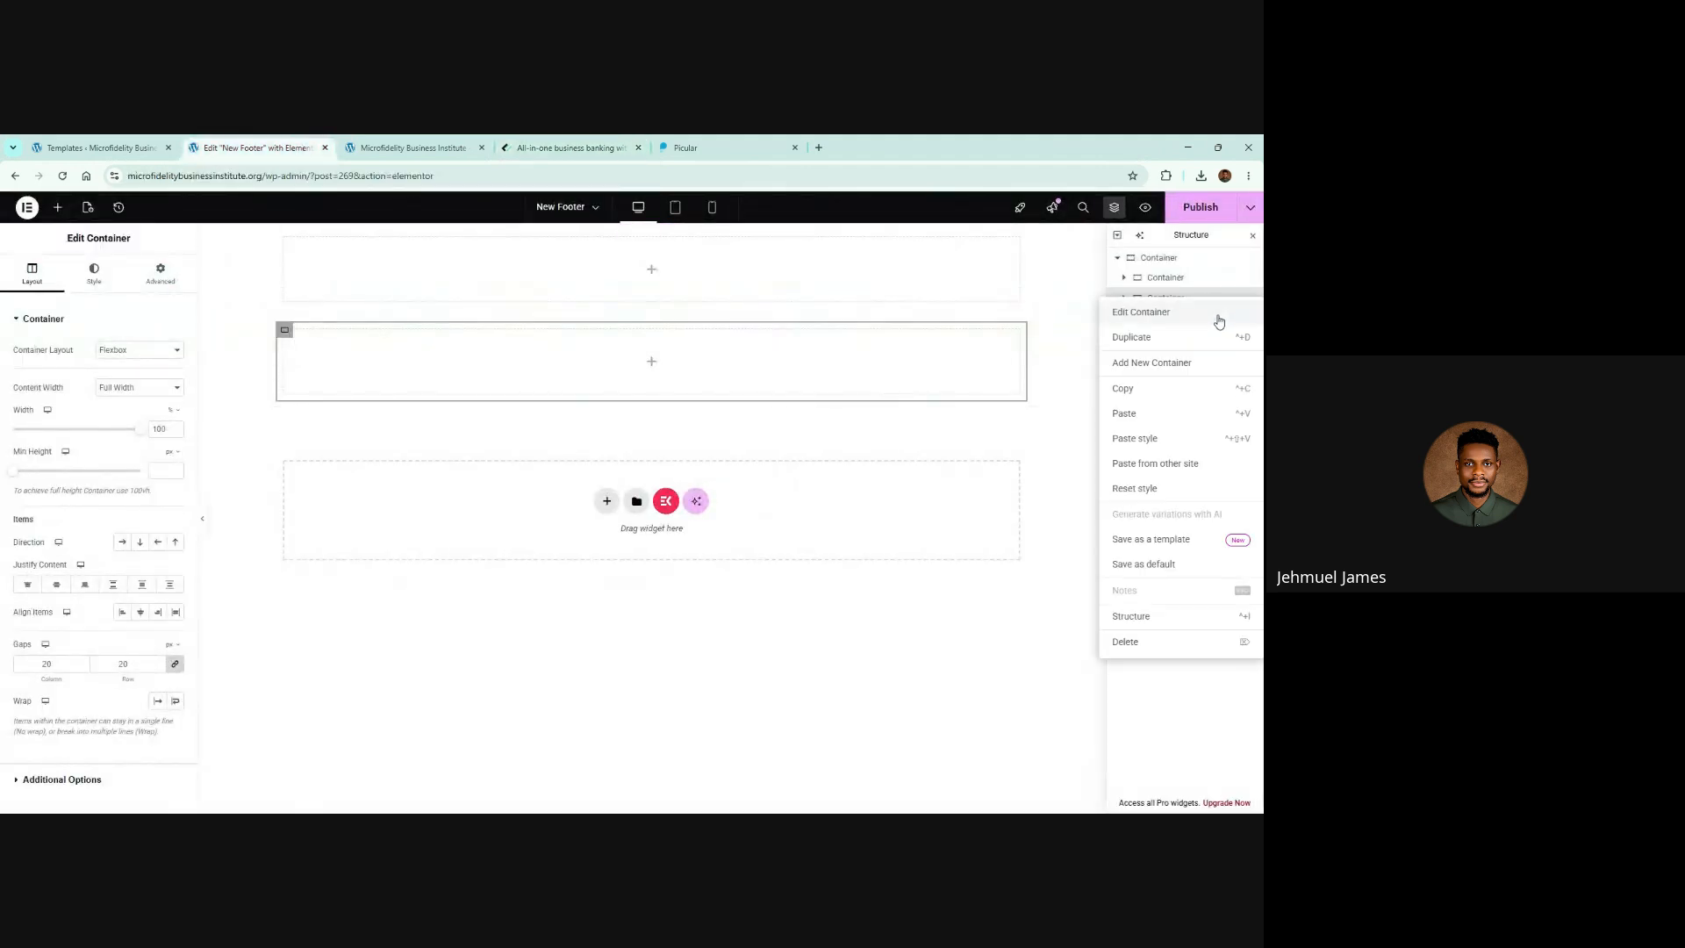
left_click(1173, 338)
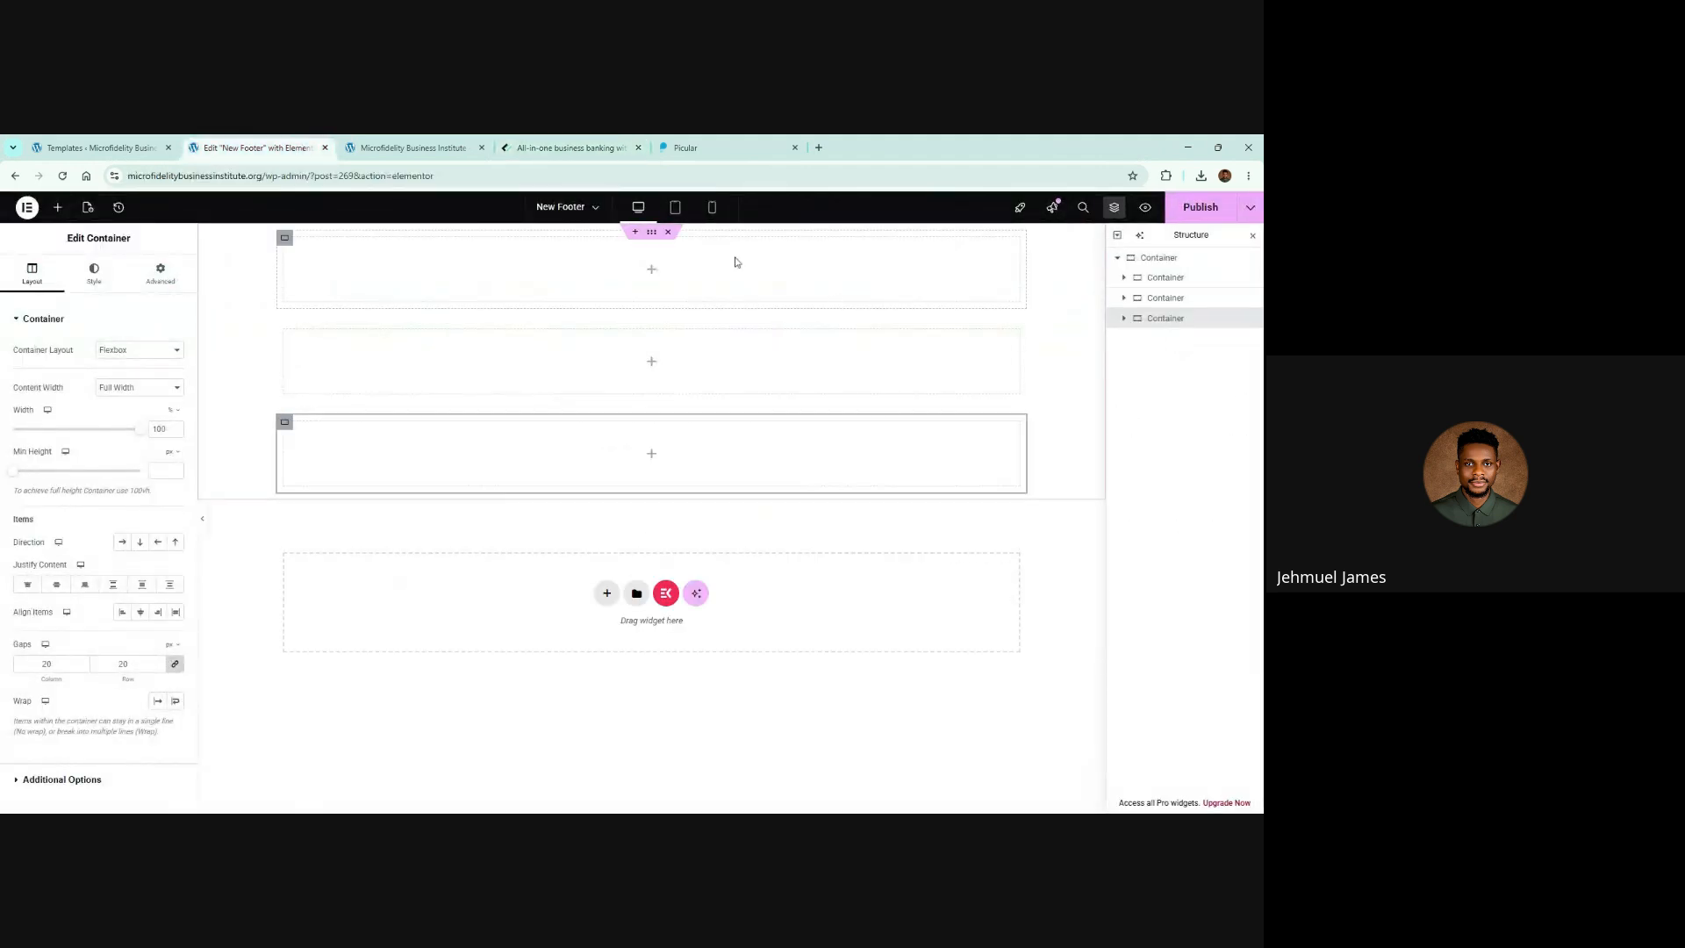
Step: Inspect the trulyfinancial.com footer with the browser's developer tools
left_click(569, 138)
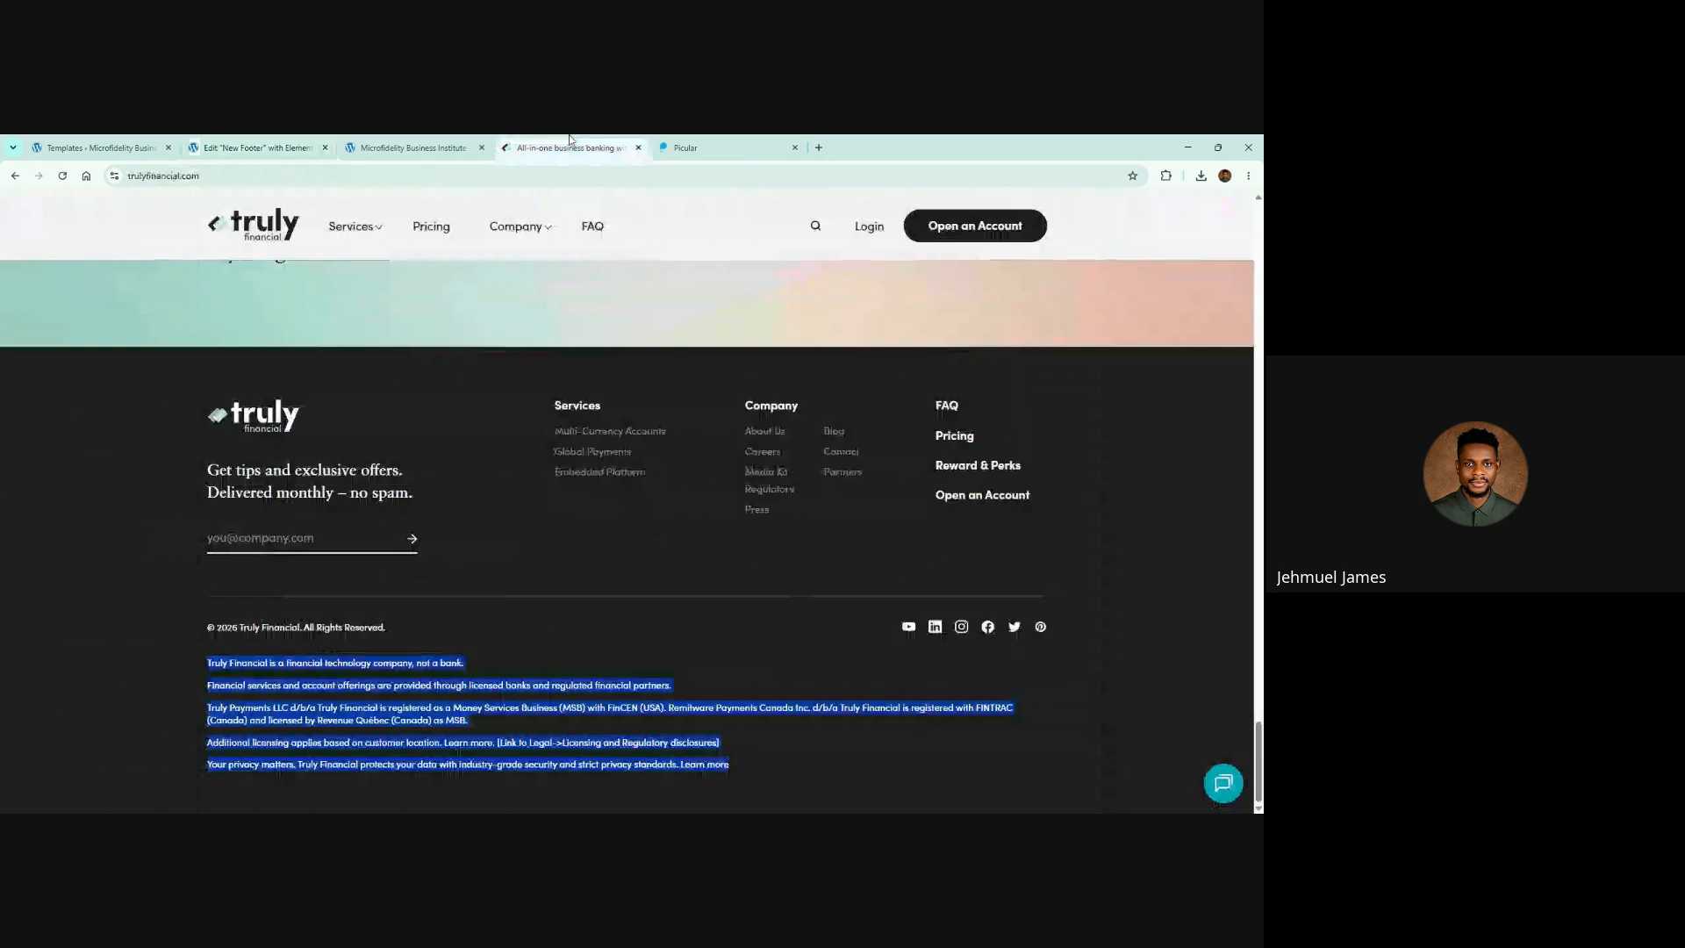
left_click(102, 424)
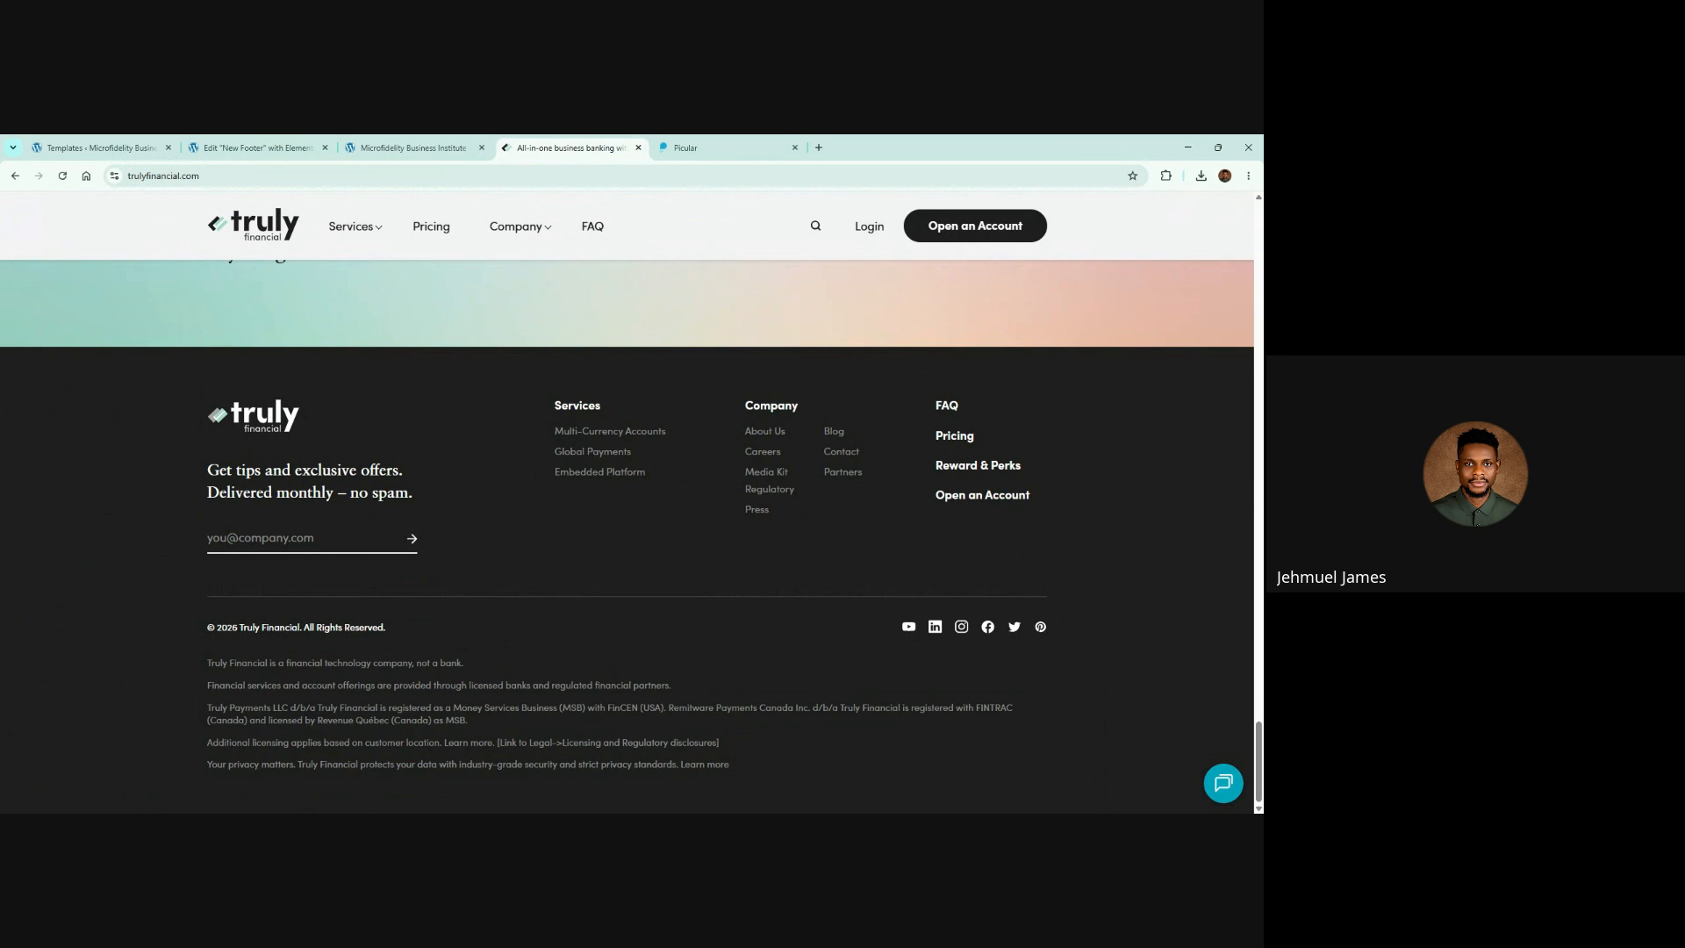
right_click(472, 403)
left_click(526, 696)
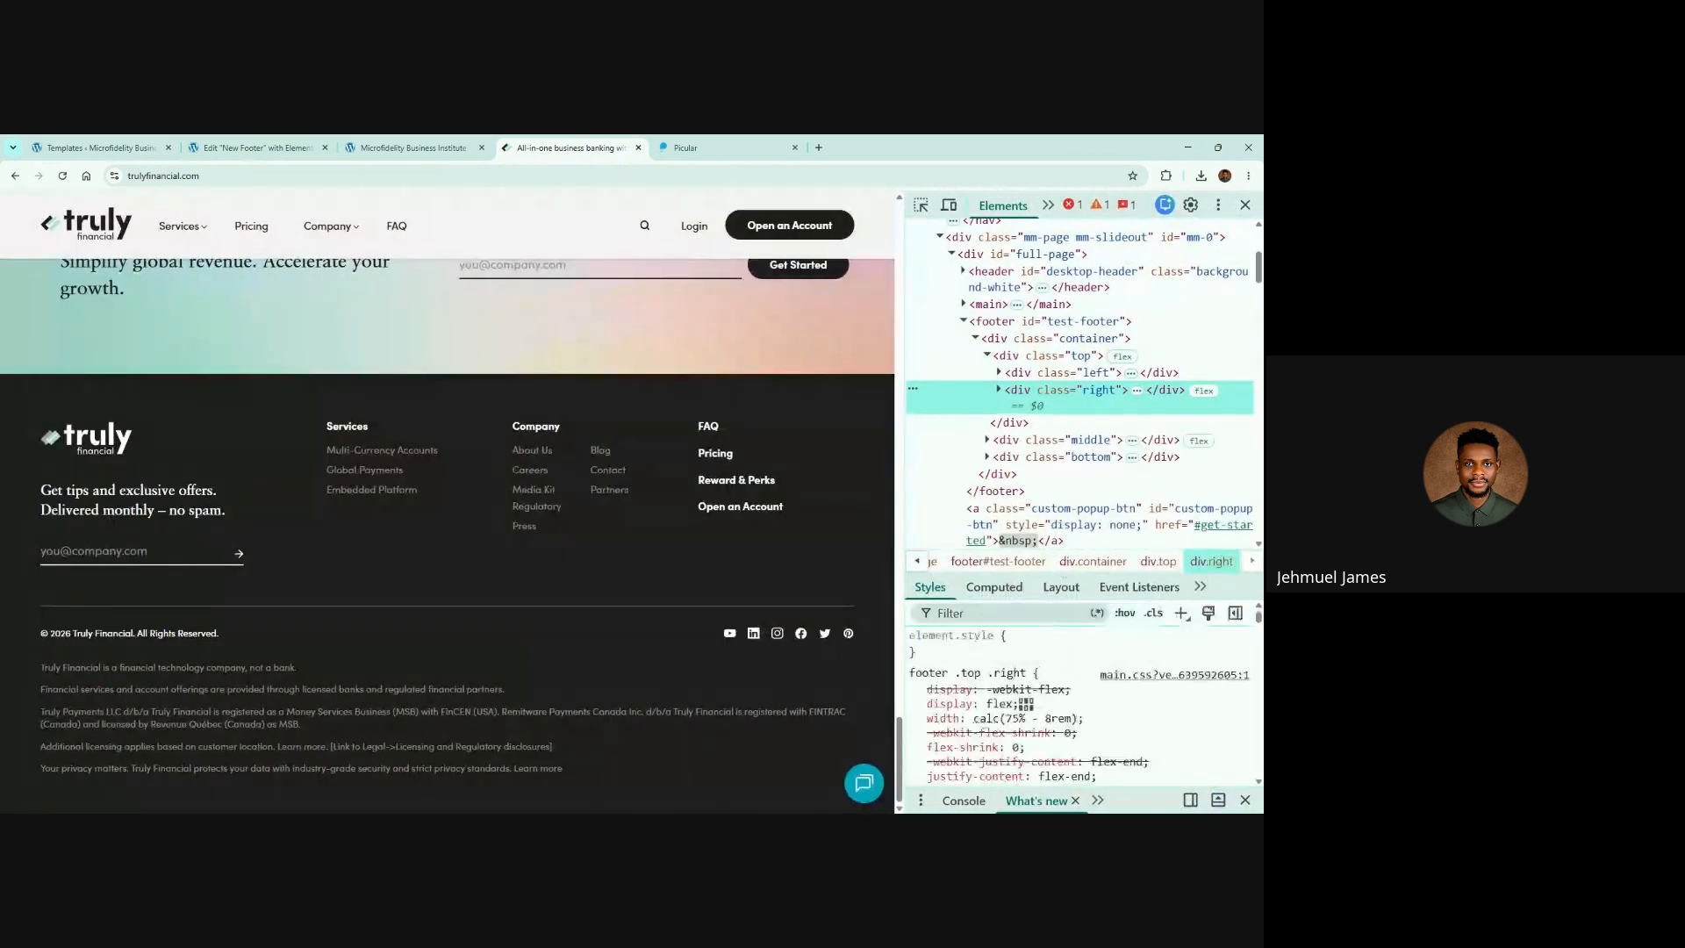
Step: Try to sample the footer's background color from its style rule, and return from the FAQ page to the homepage footer
scroll(1080, 702, "down", 10)
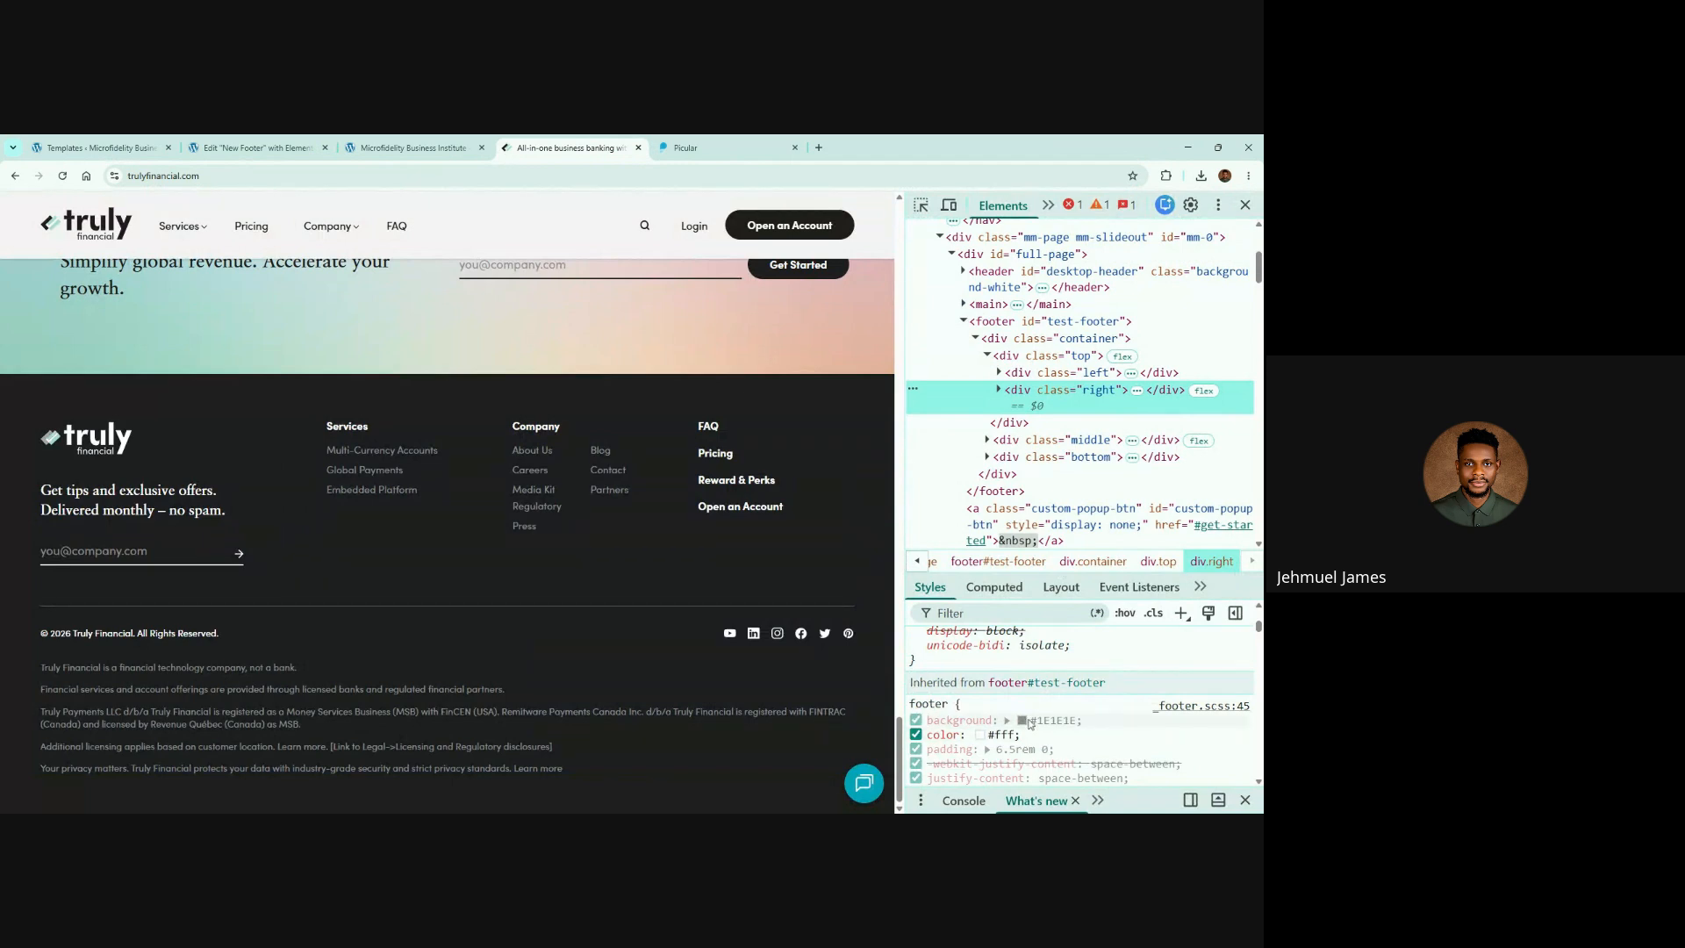
left_click(1023, 720)
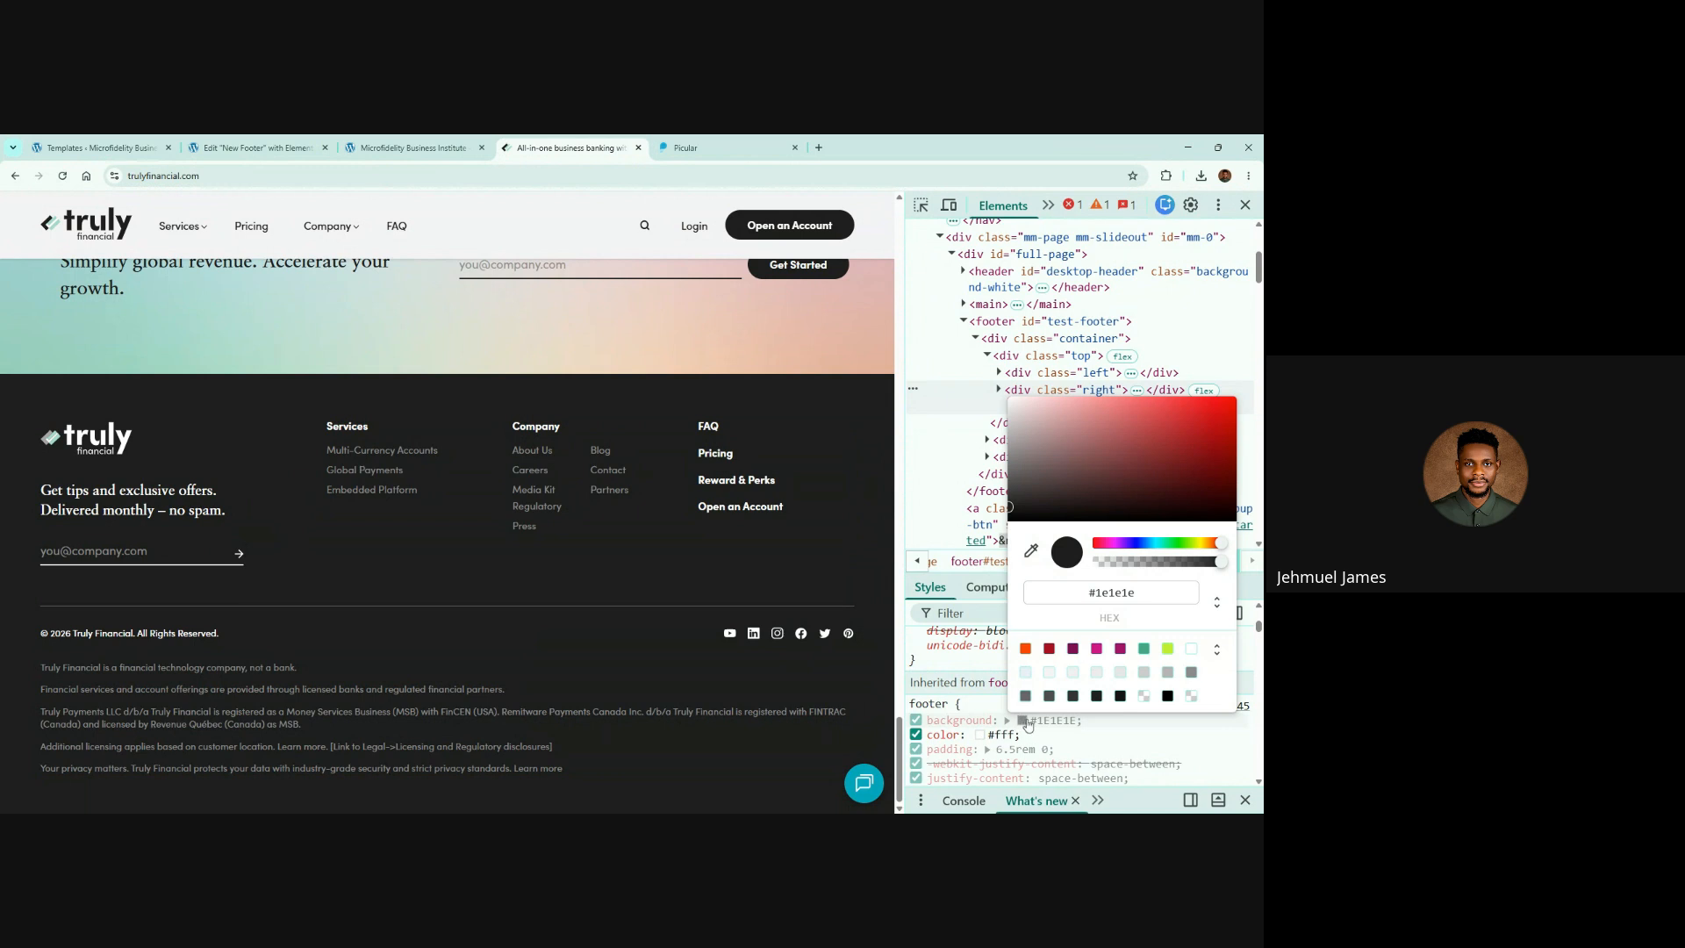
left_click(1031, 554)
left_click(816, 432)
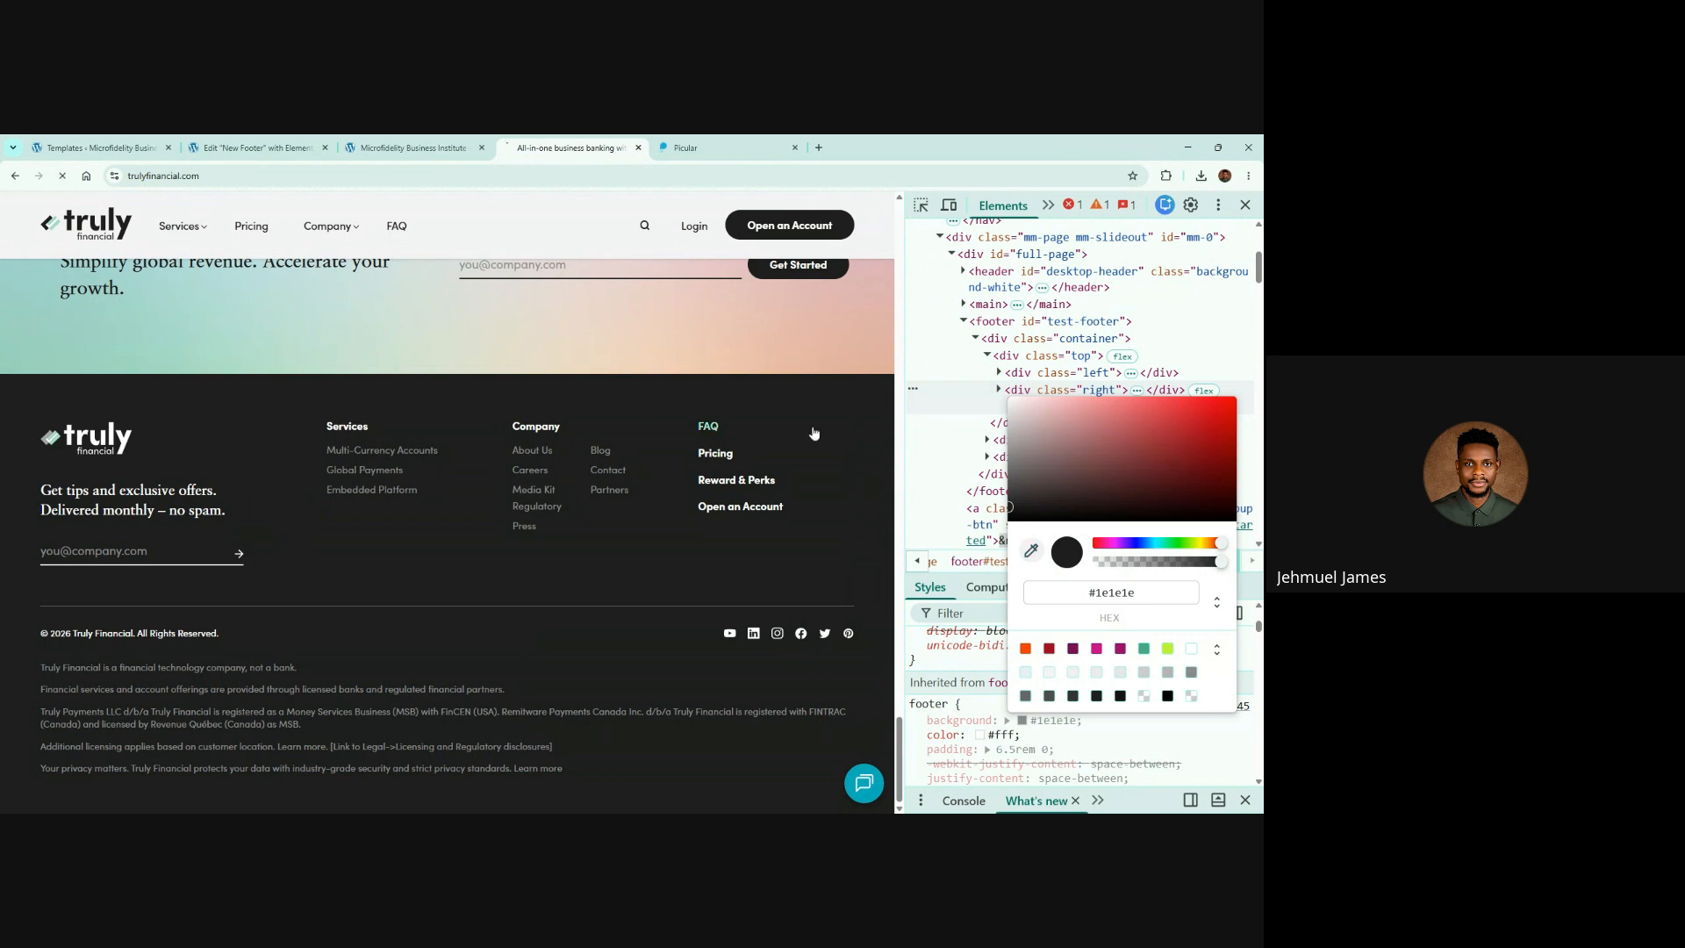
left_click(1104, 596)
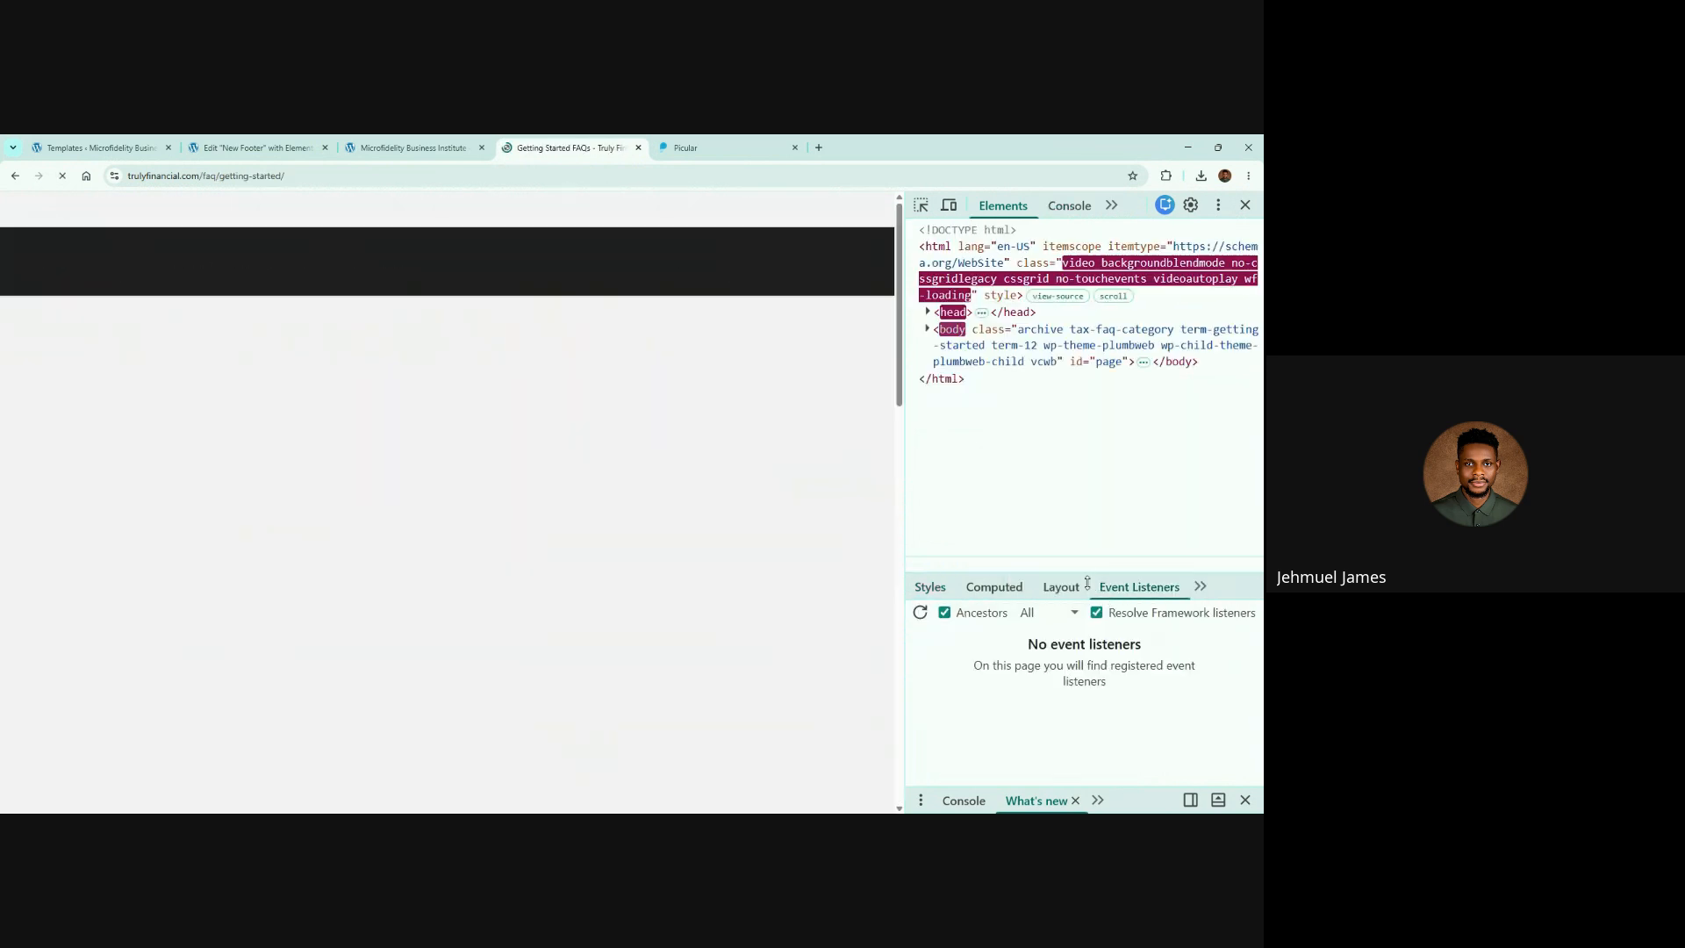
left_click(931, 586)
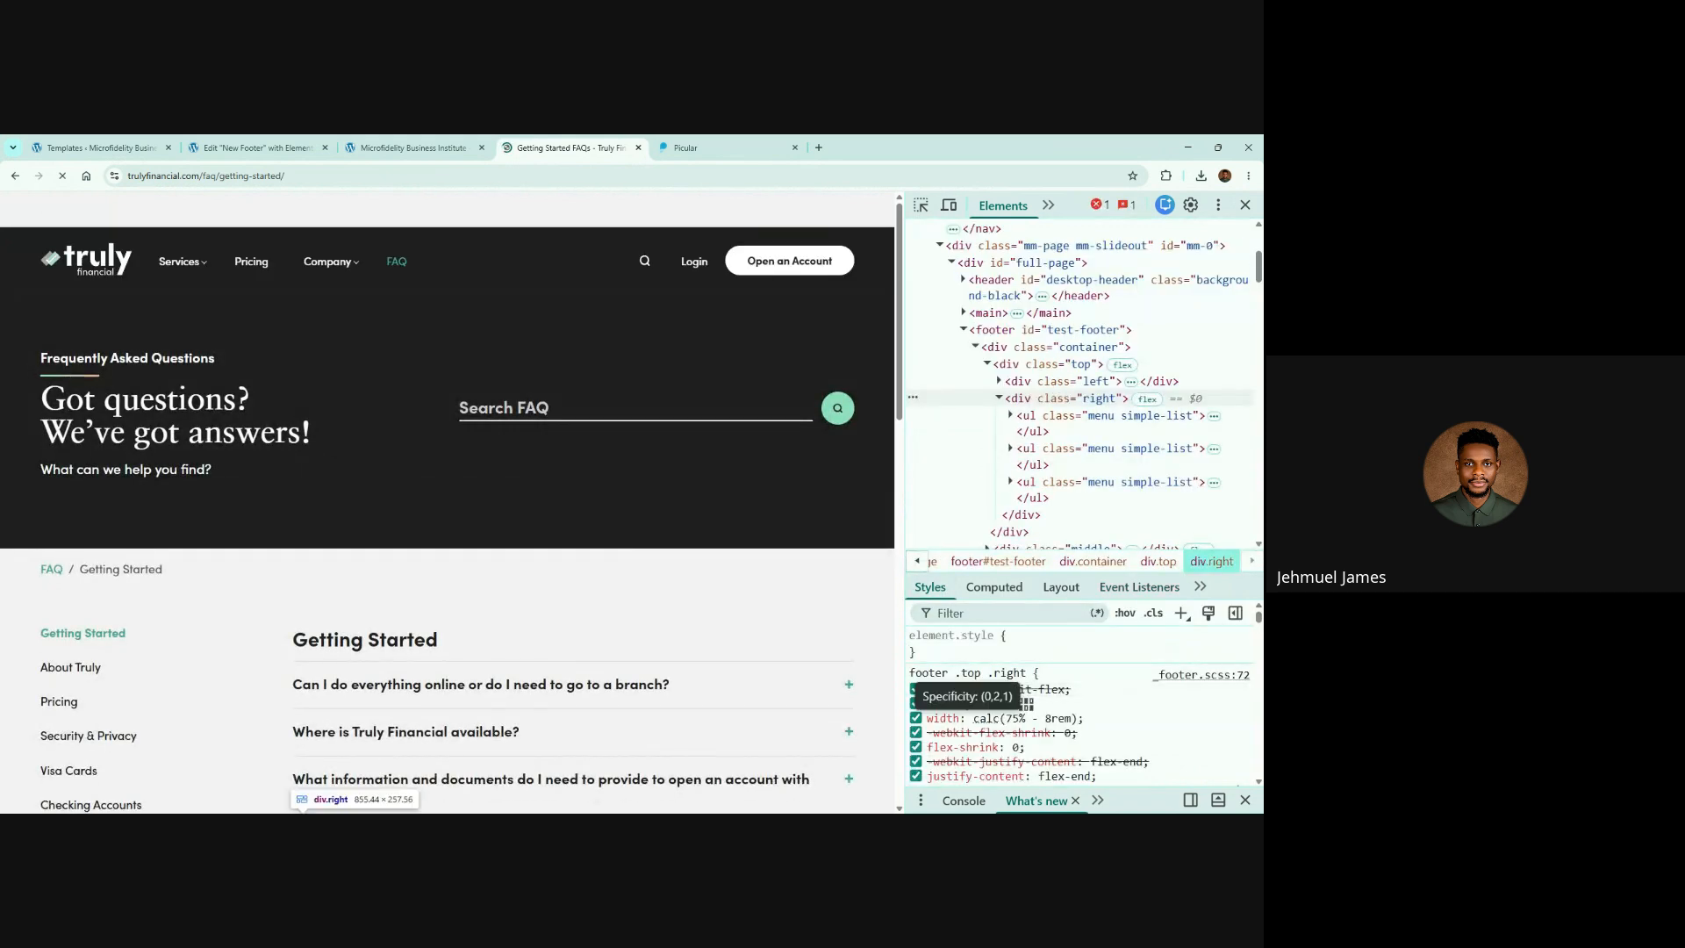
left_click(98, 263)
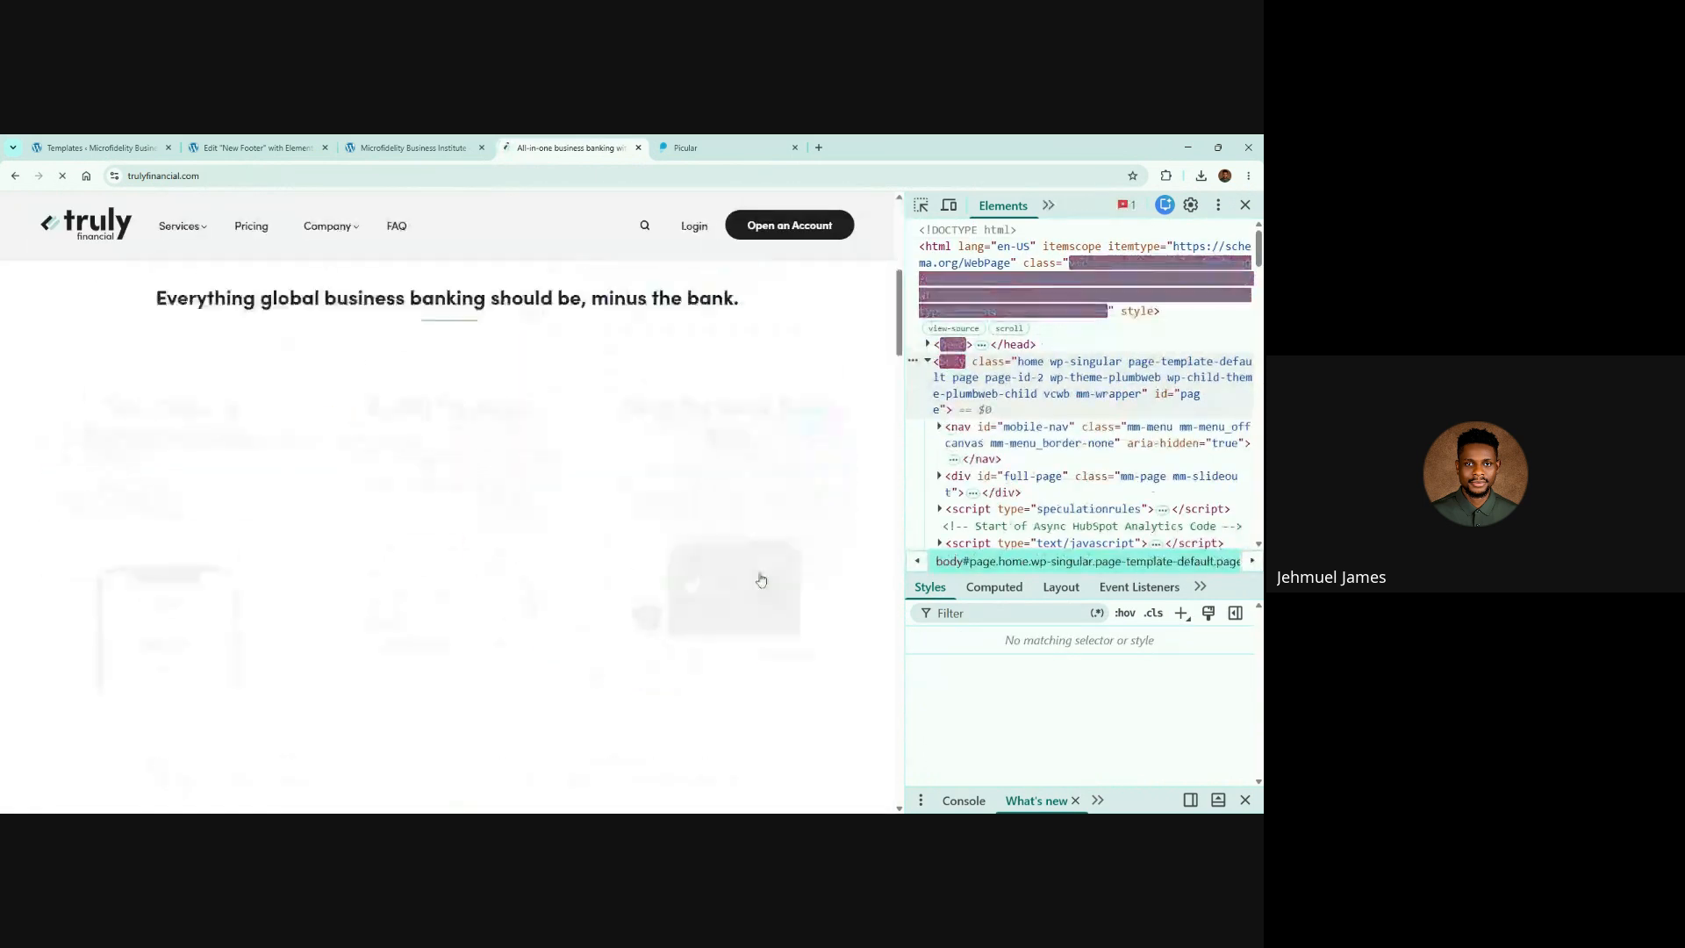
scroll(786, 516, "down", 10)
left_click_drag(900, 494, 901, 746)
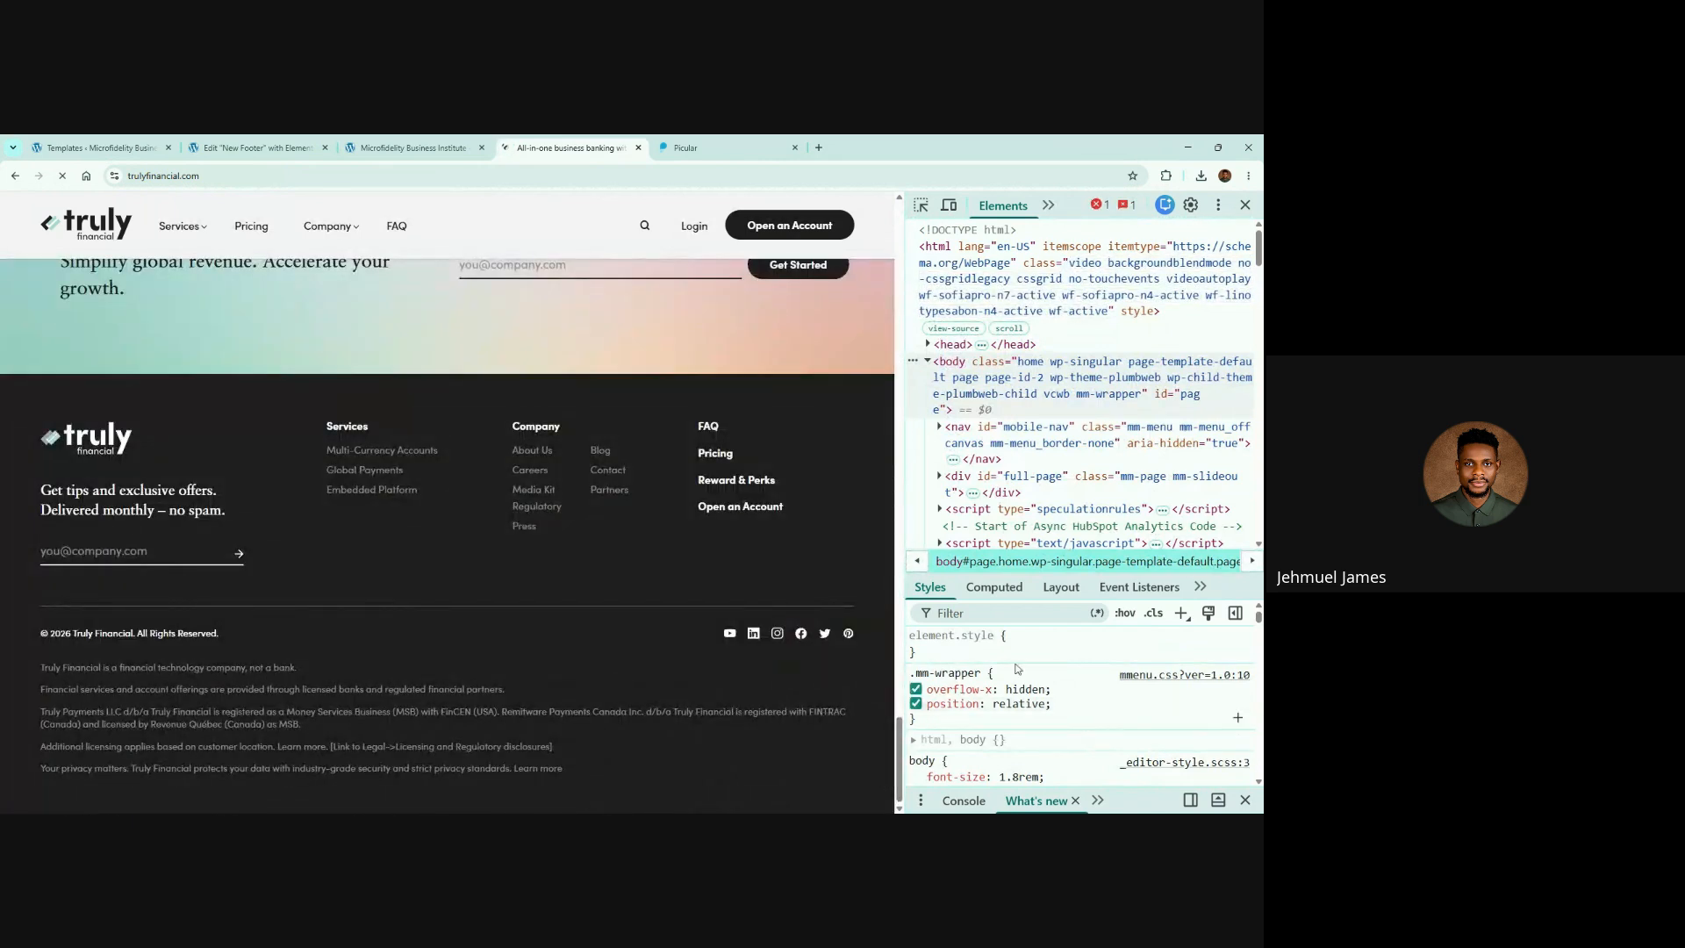
Step: Sample the footer's background color #1e1e1e with the body text color's eyedropper and take the hex code back to the Elementor editor
scroll(1009, 668, "down", 5)
left_click(980, 638)
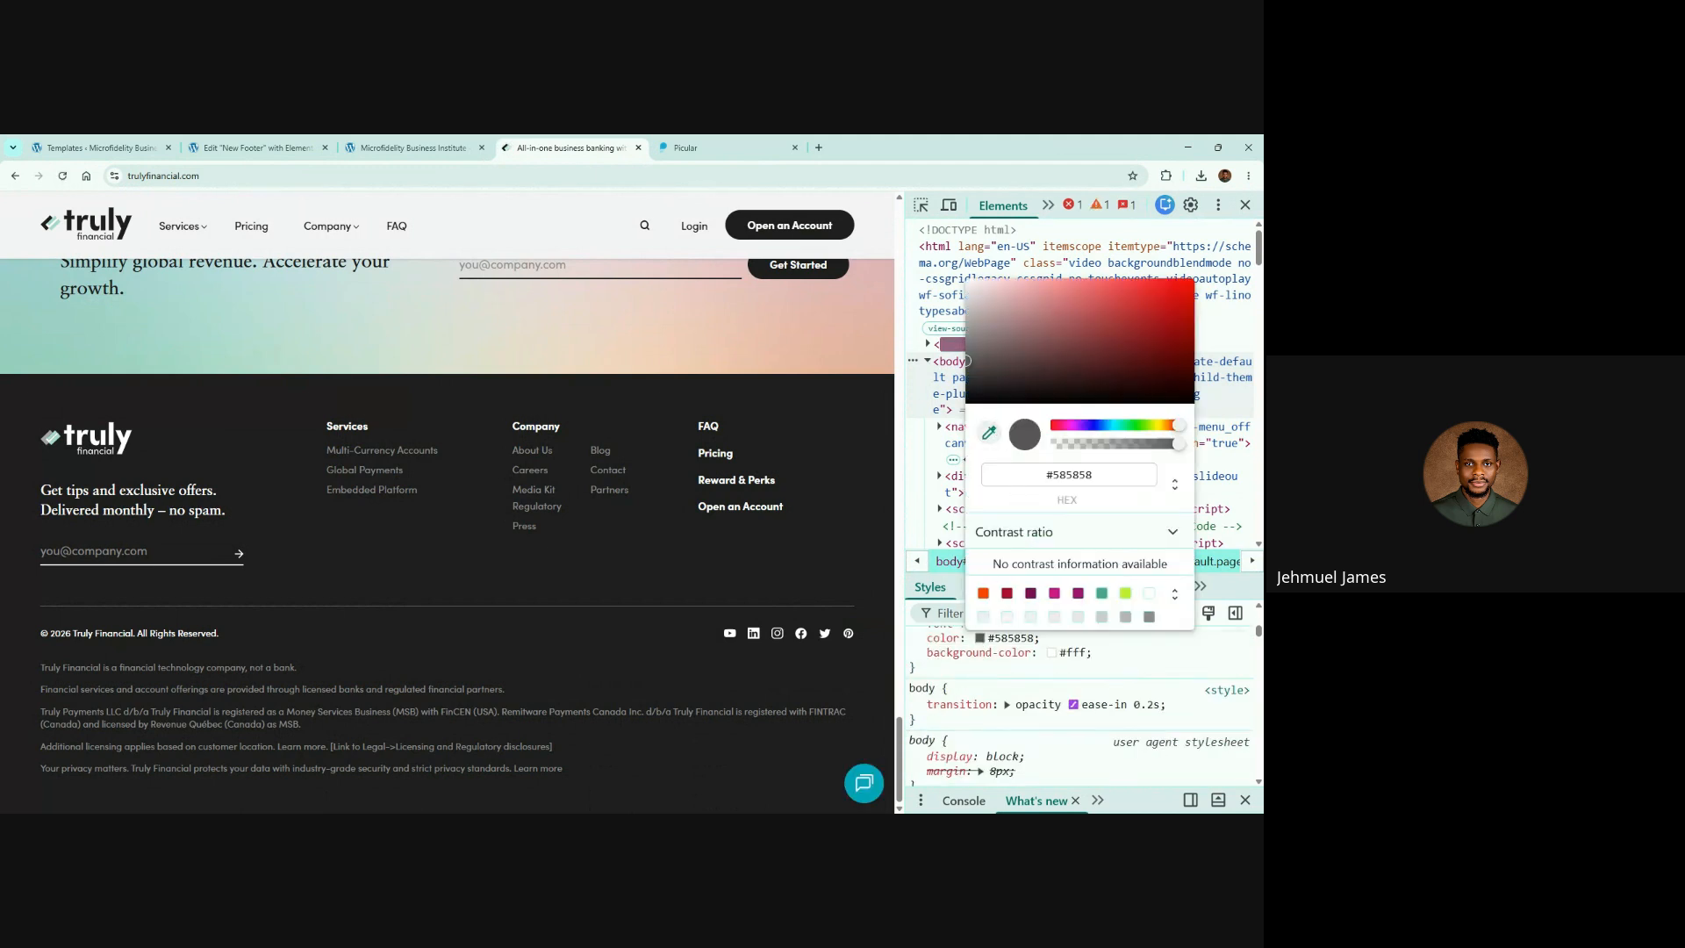
left_click(823, 423)
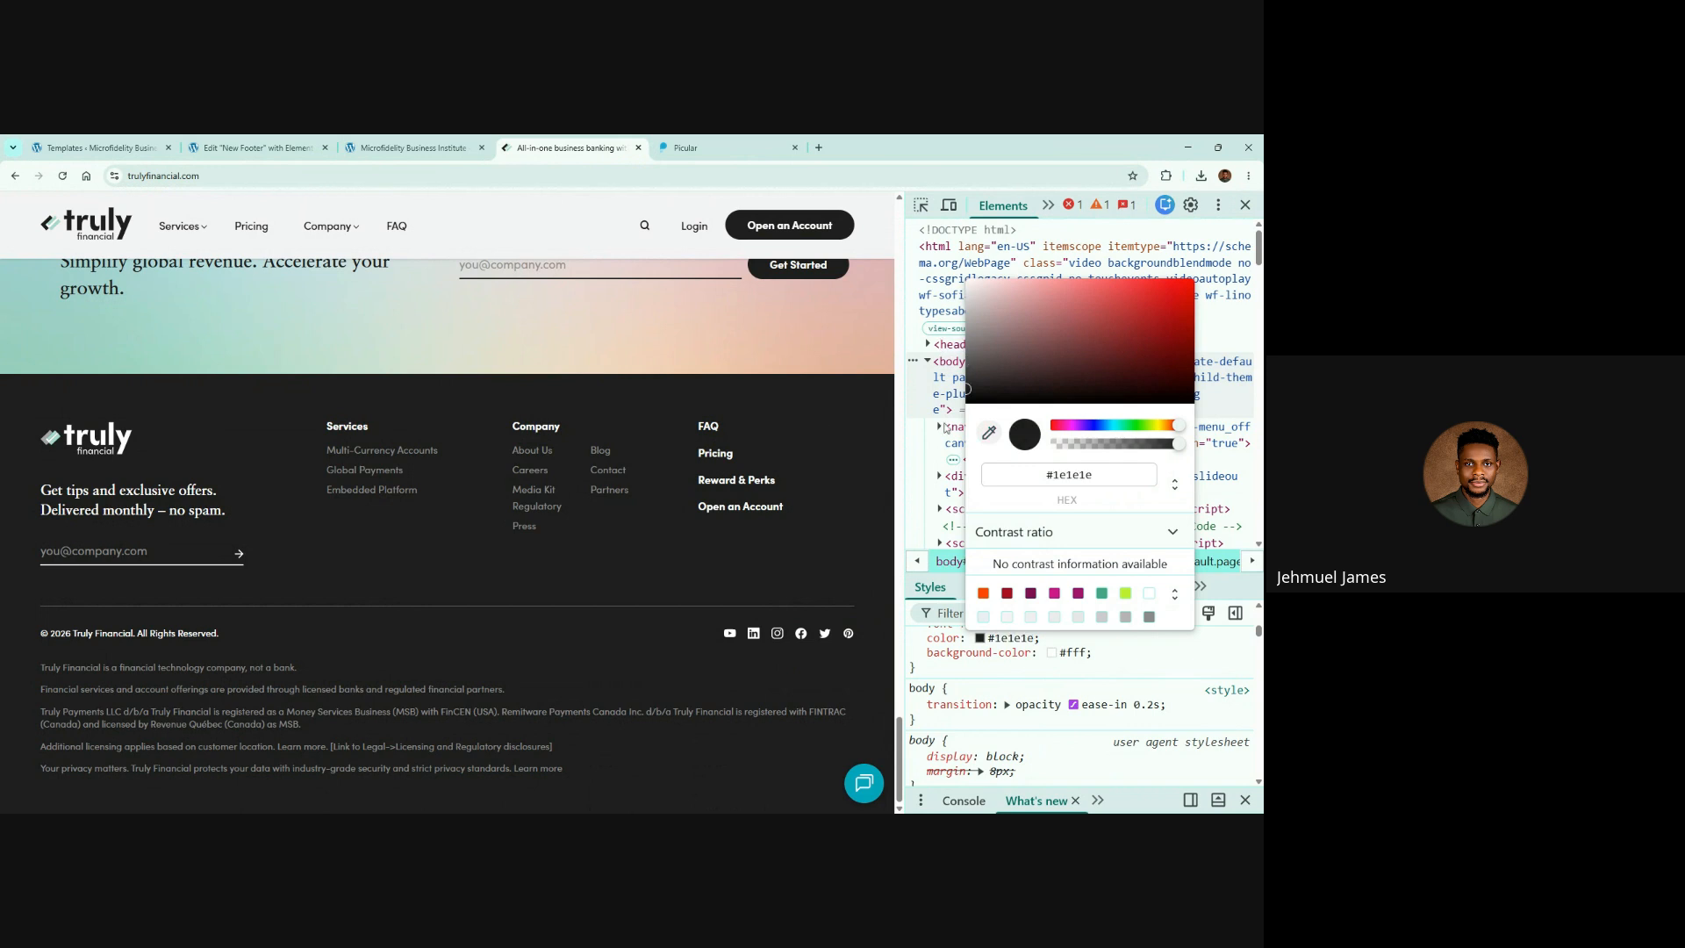
left_click(1070, 475)
double_click(1073, 474)
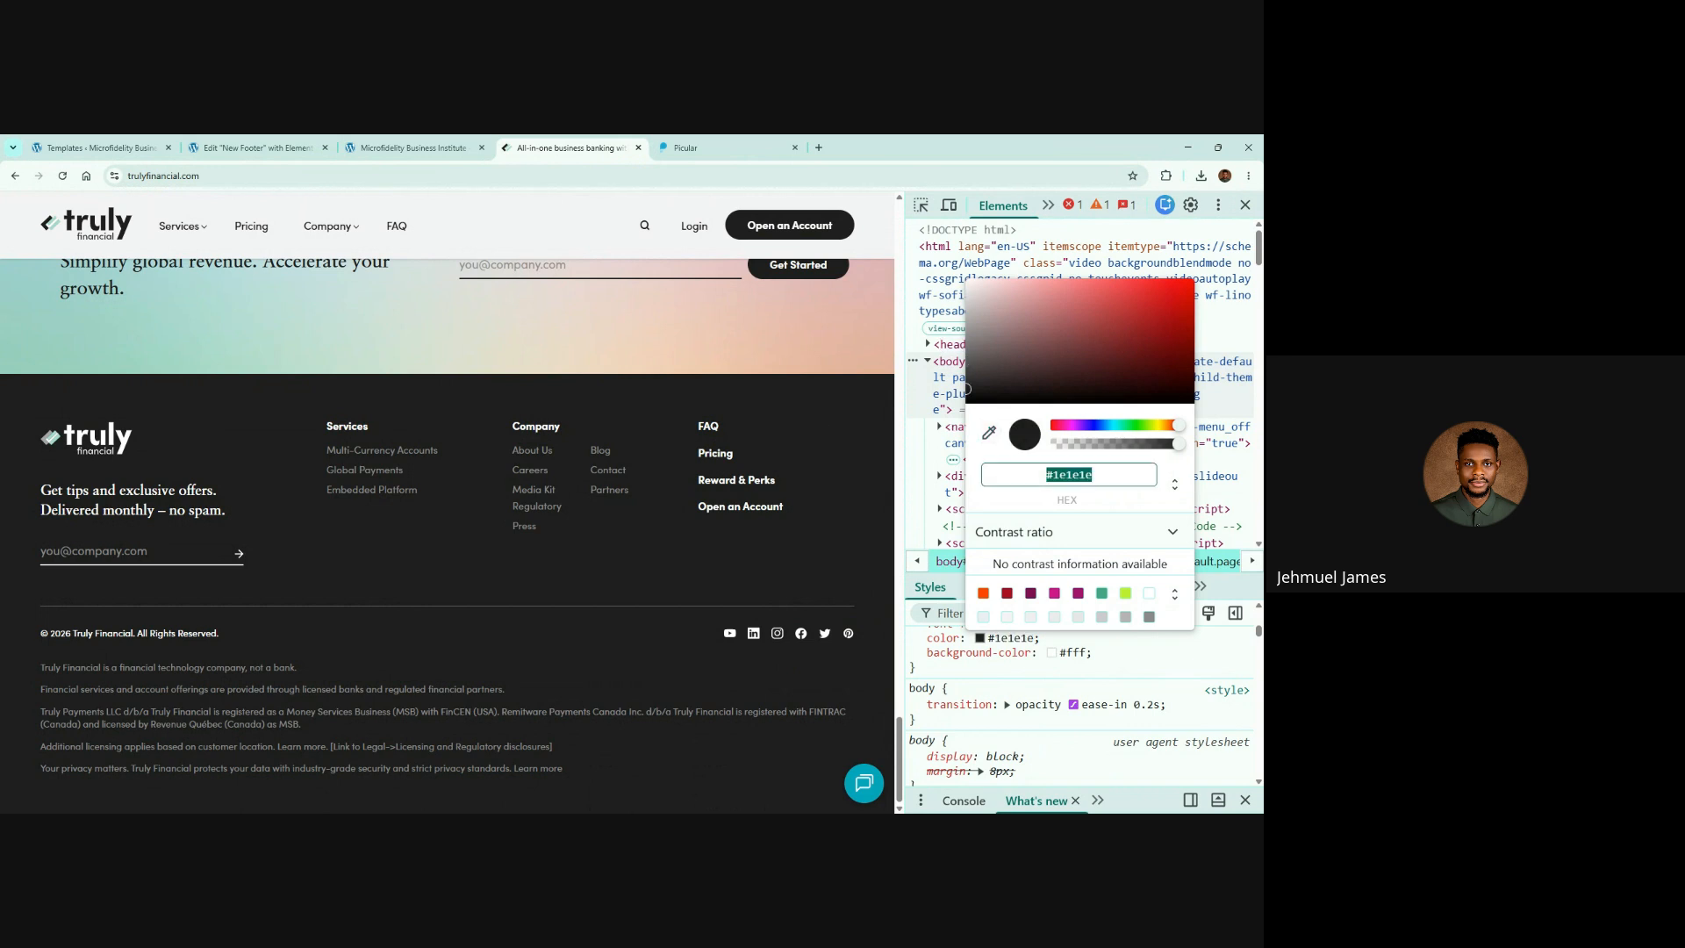
left_click(257, 147)
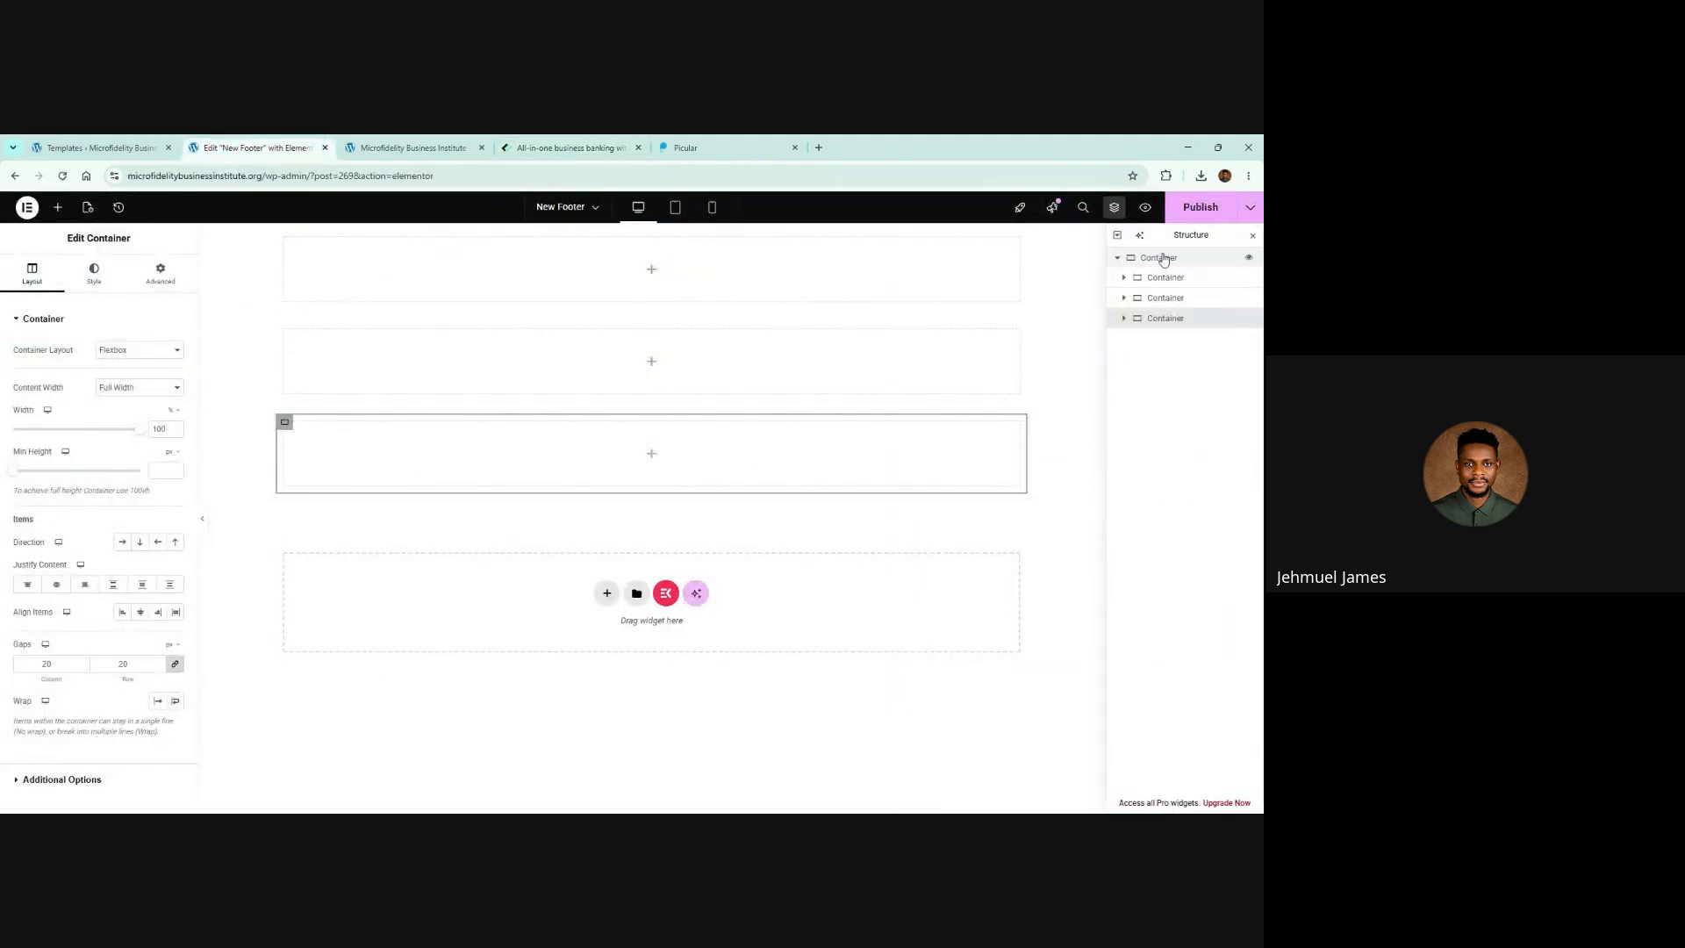
Step: Give the outer footer container a classic background in color #1e1e1e
left_click(1165, 259)
double_click(1165, 259)
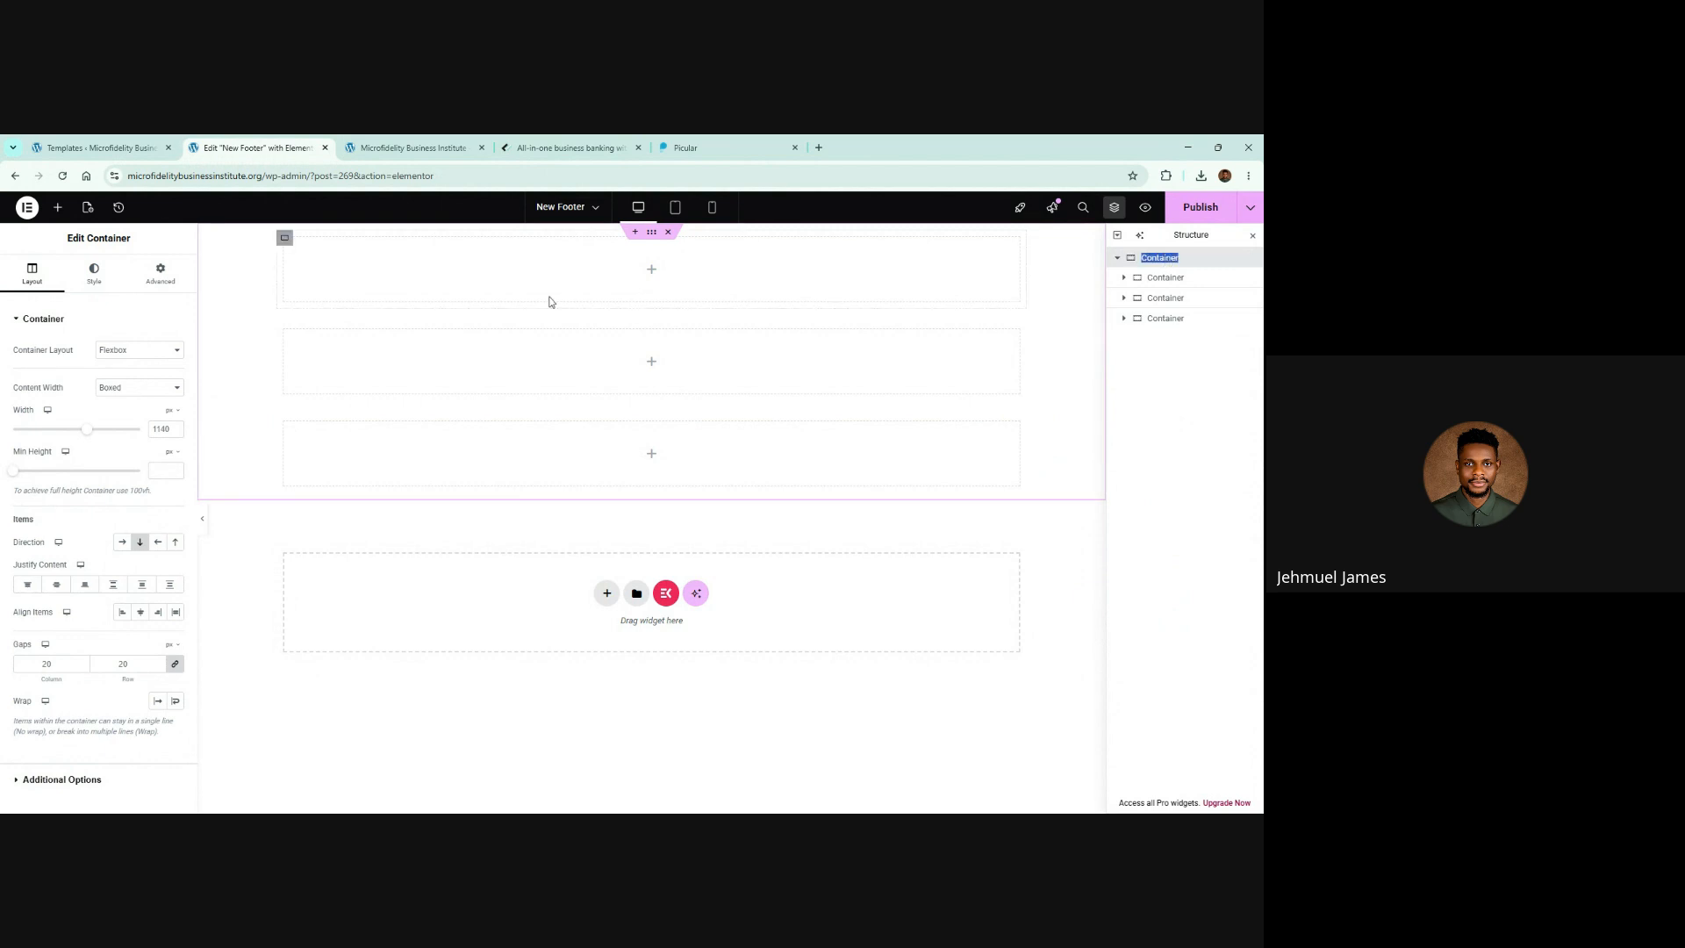
left_click(92, 273)
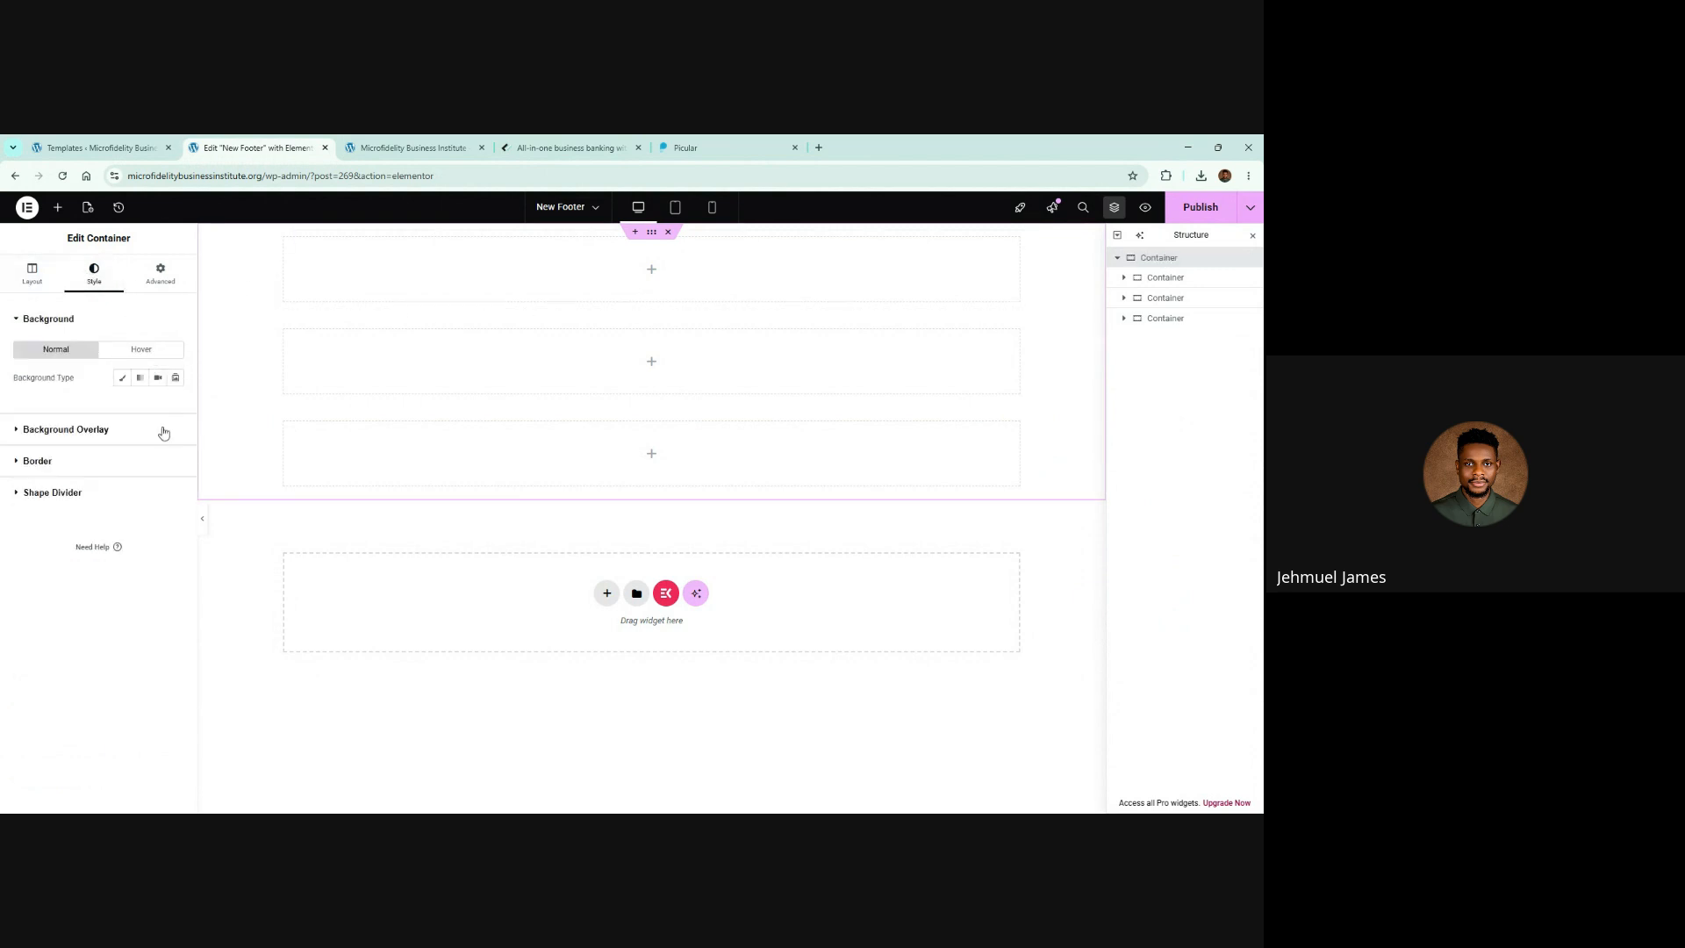
left_click(123, 377)
left_click(176, 404)
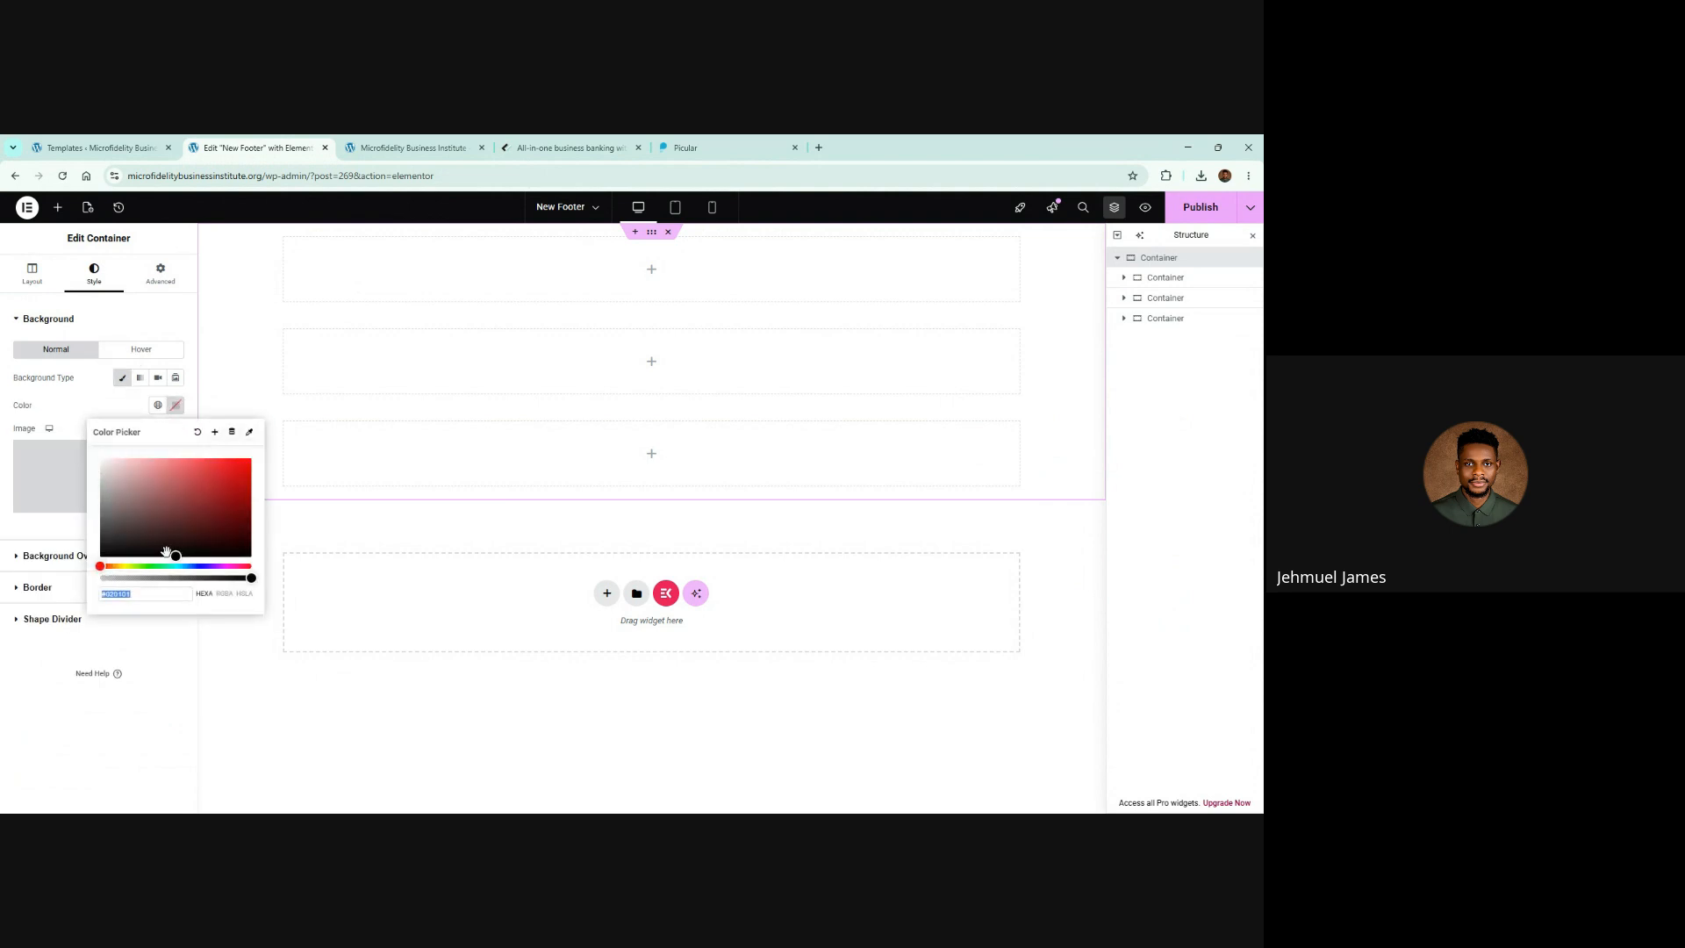
type("#1e1e1e")
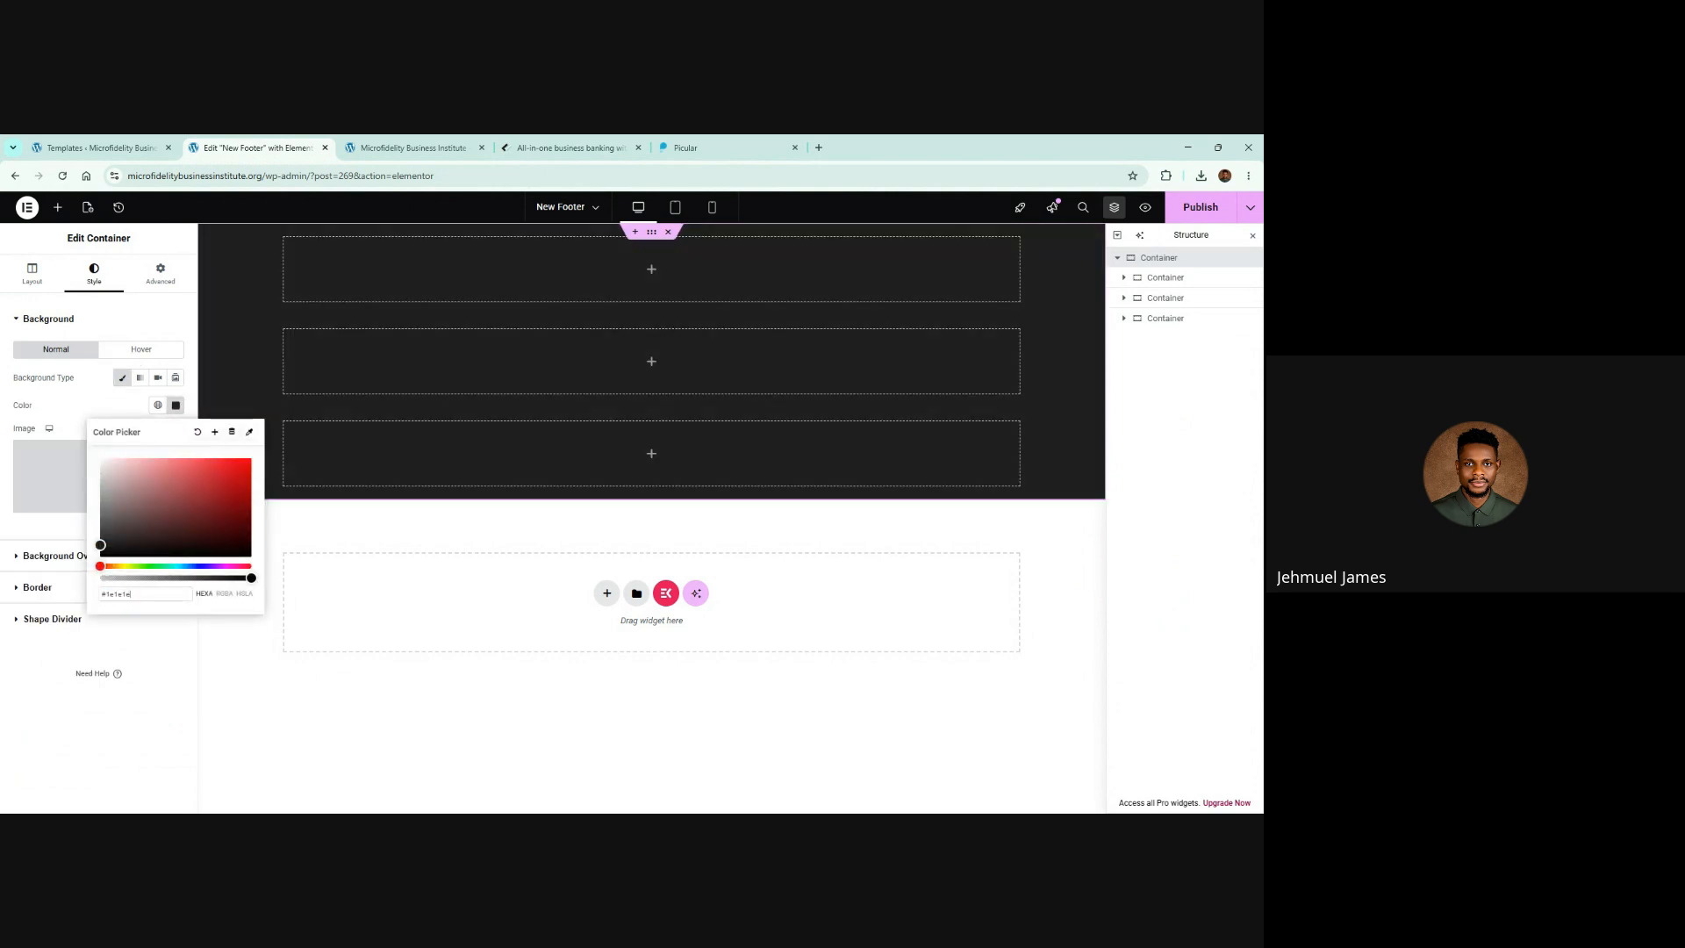
Step: Close the developer tools on the trulyfinancial.com page, review its full-width footer, and return to the footer editor
left_click(567, 147)
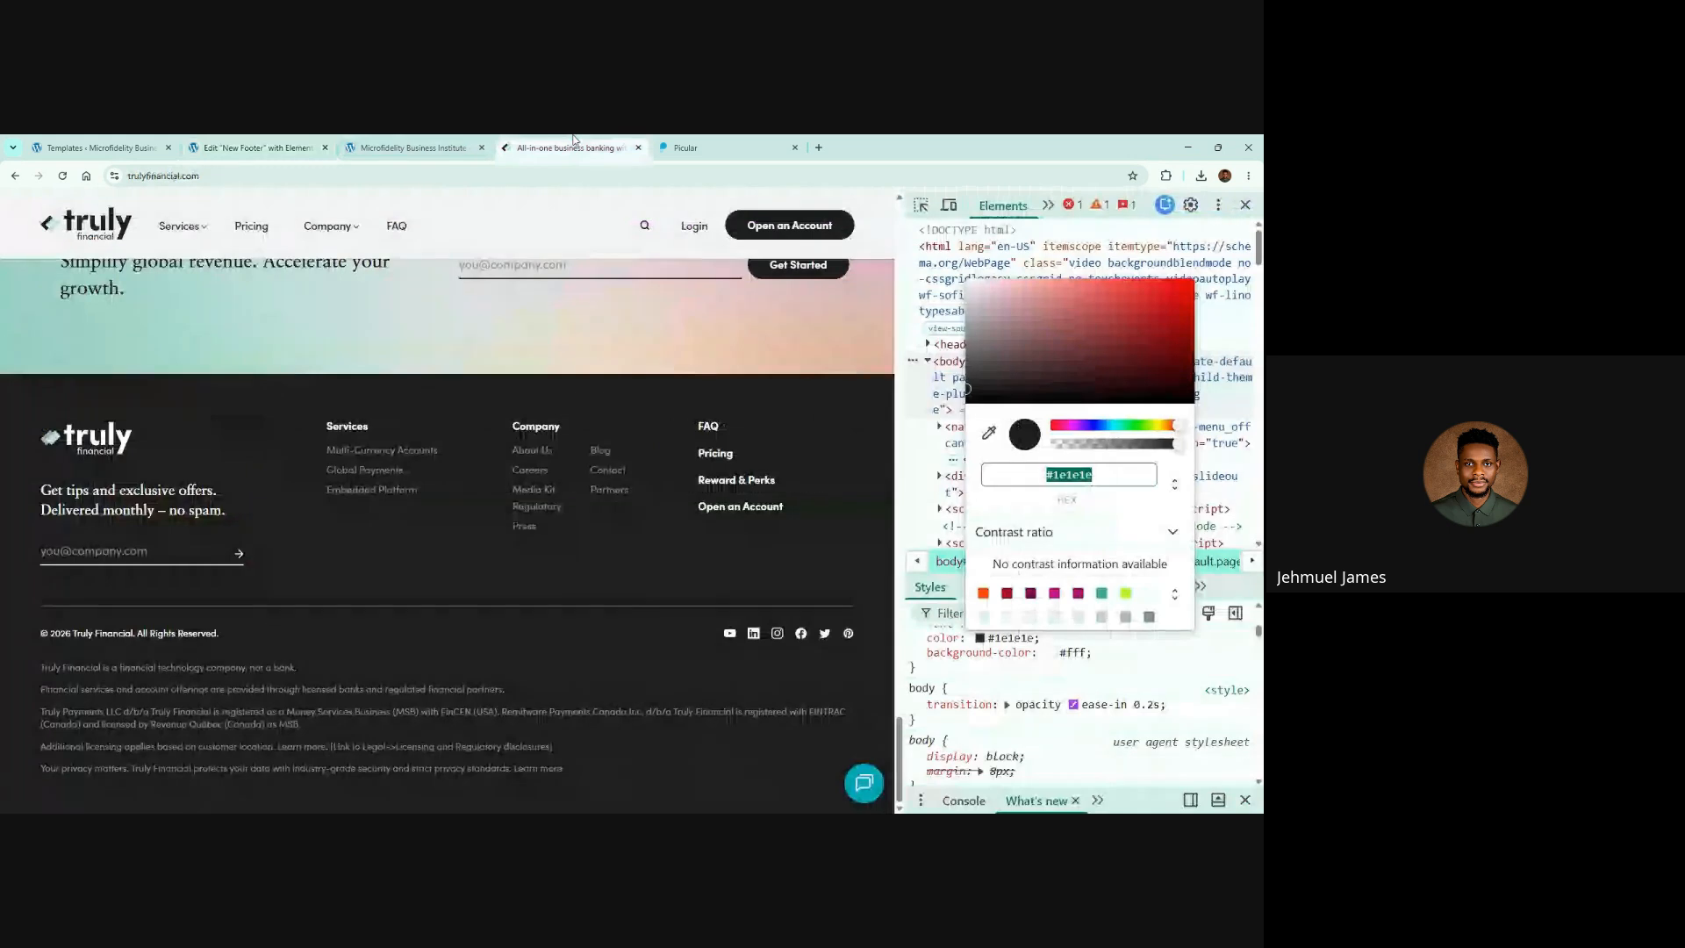
key("F12")
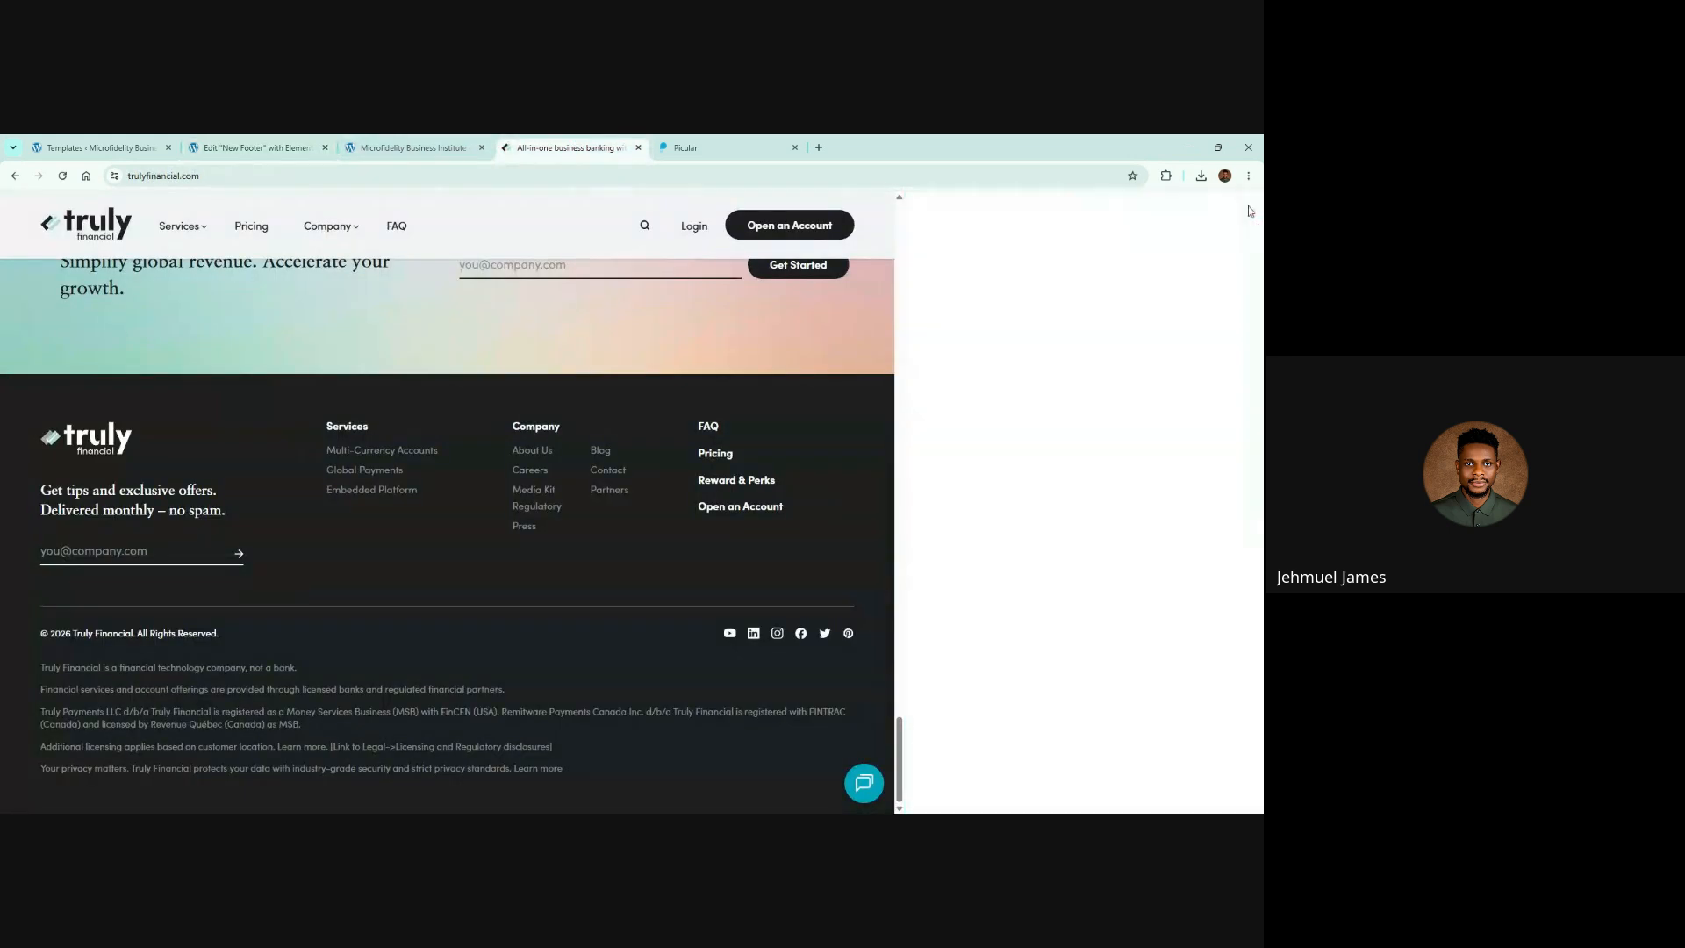
scroll(655, 700, "down", 3)
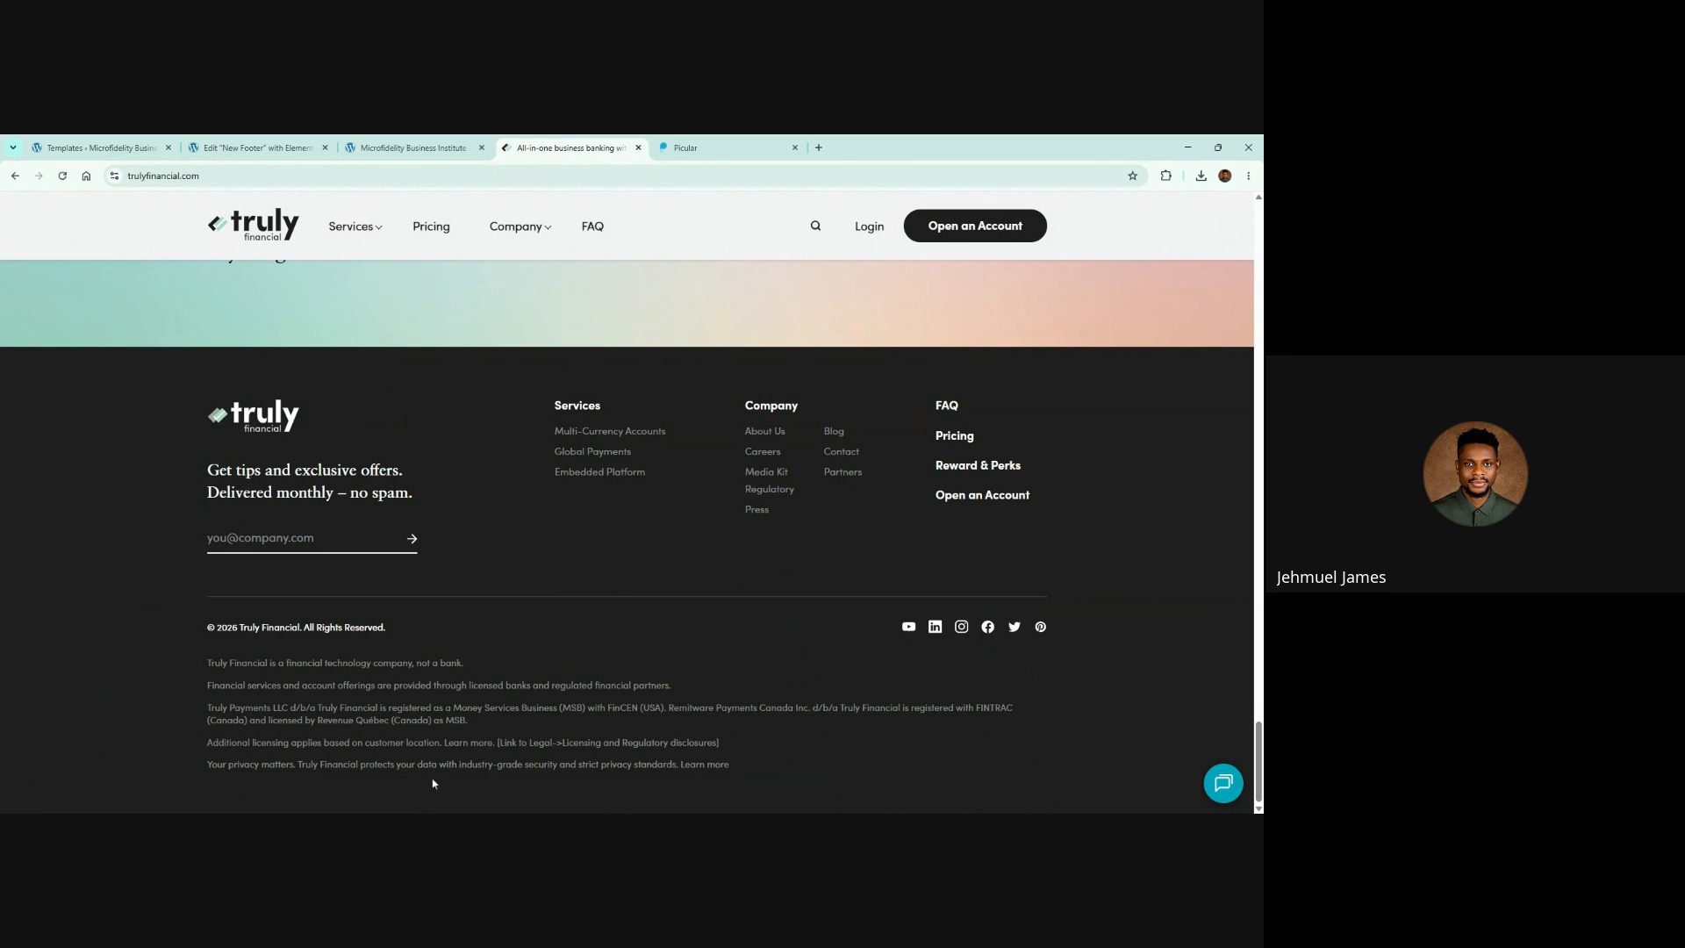
key("alt+Tab")
left_click(250, 142)
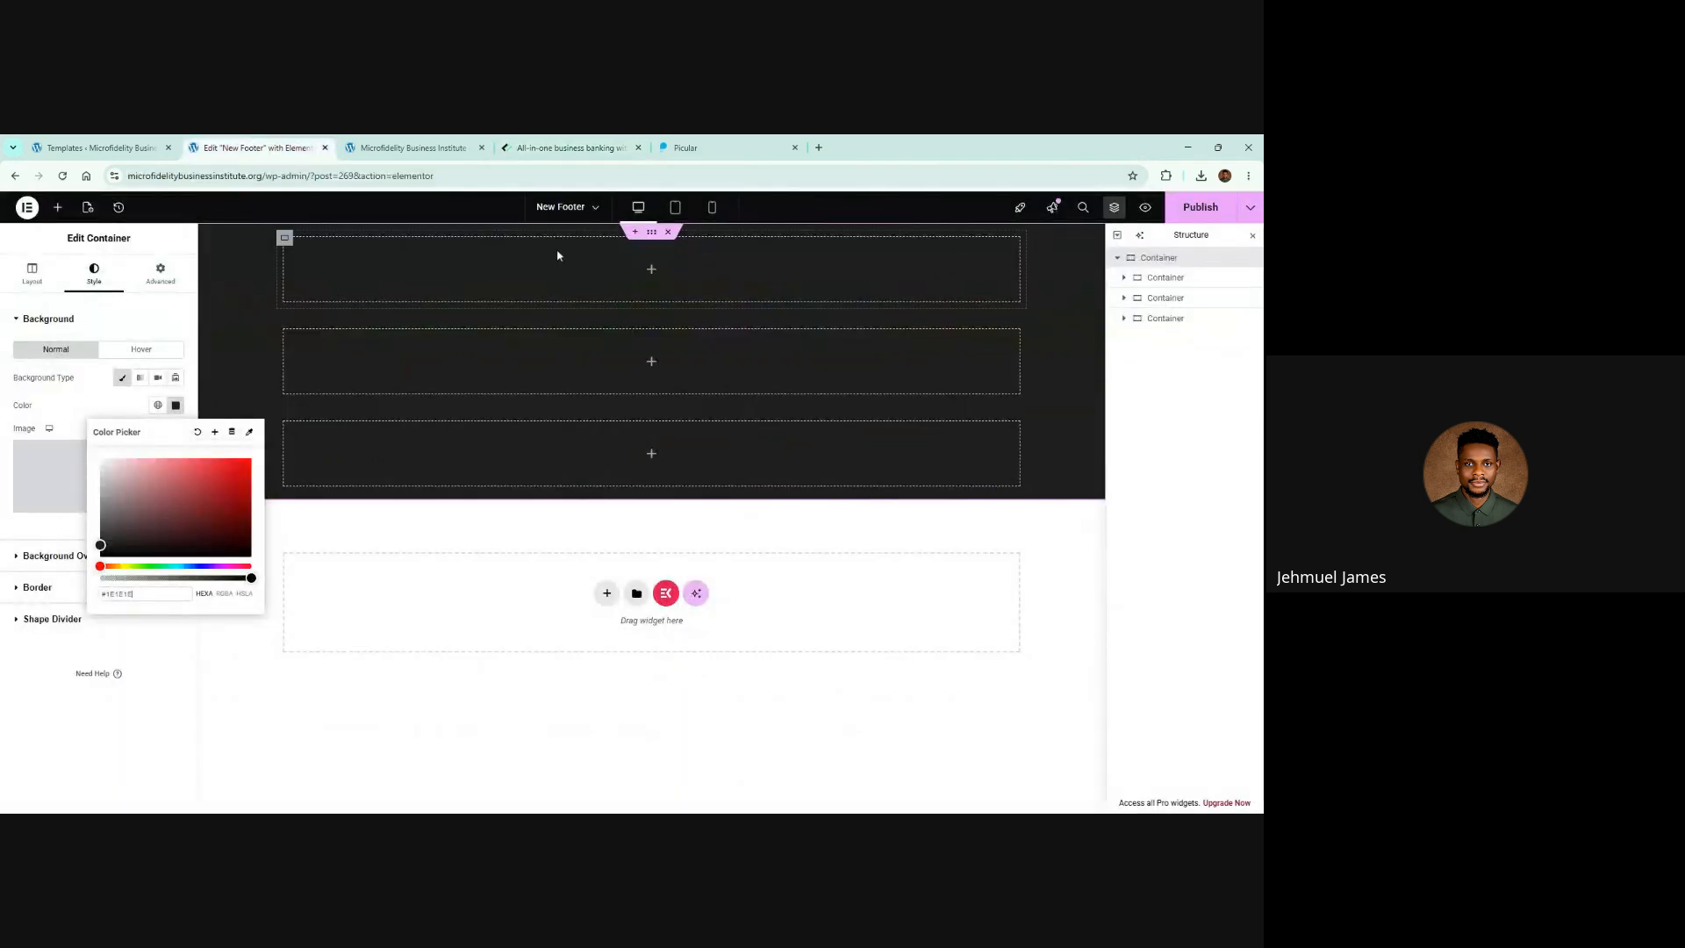
Step: Set the outer container's top and bottom padding to 5 rem and publish the footer
left_click(641, 245)
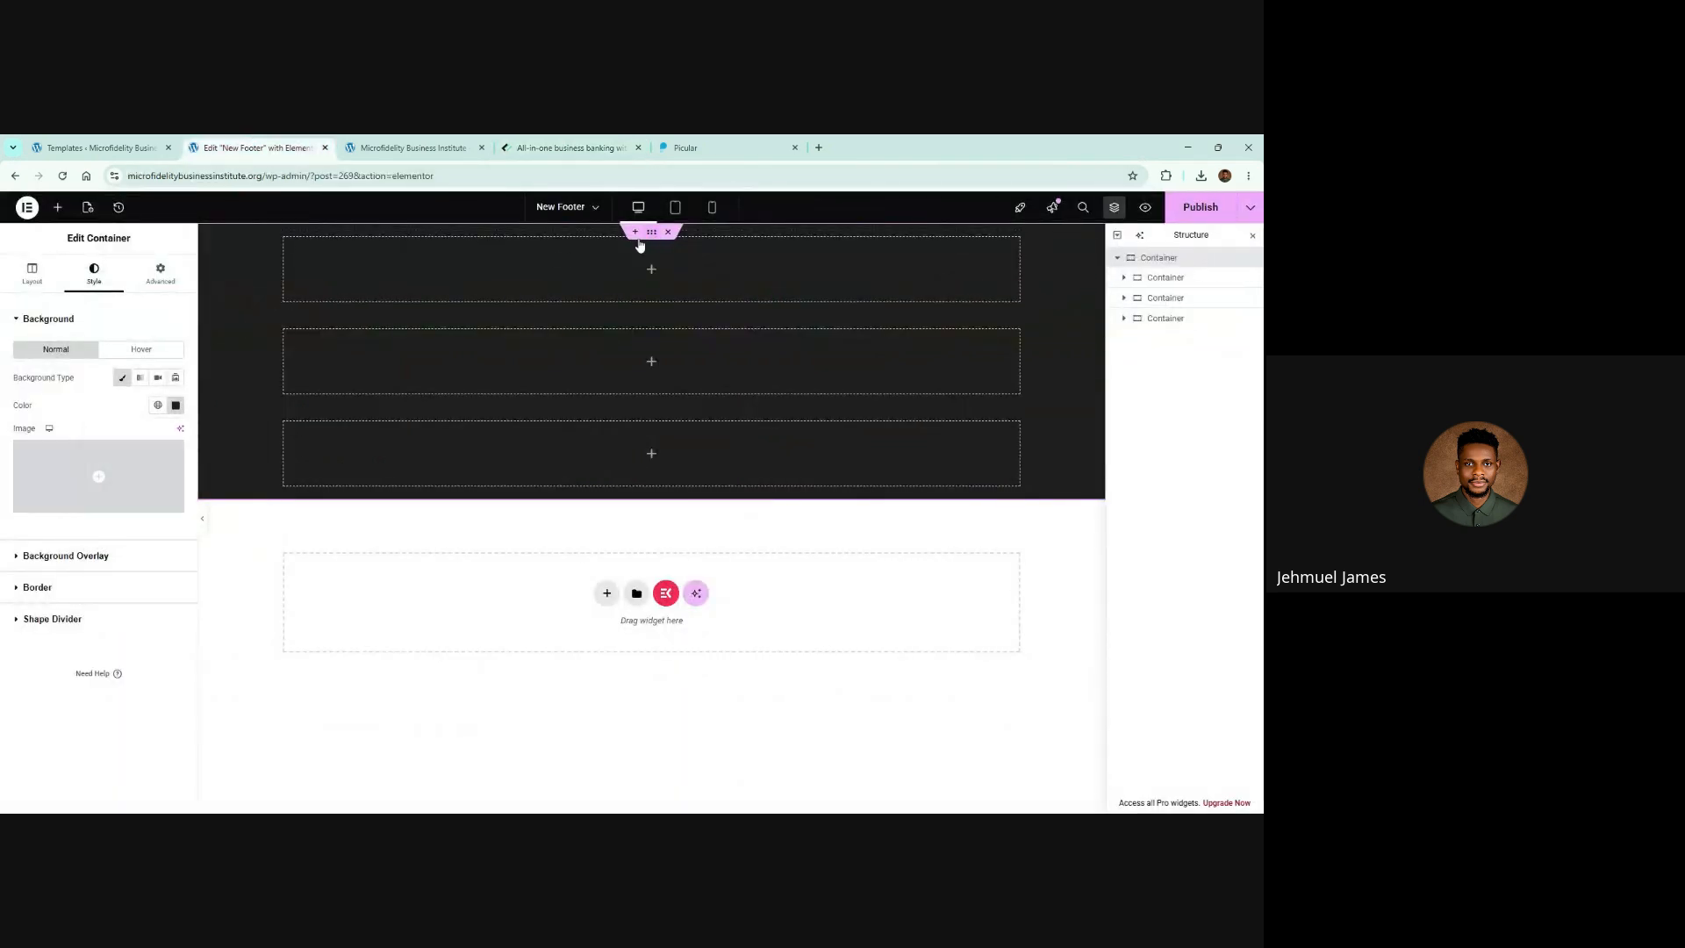
left_click(166, 282)
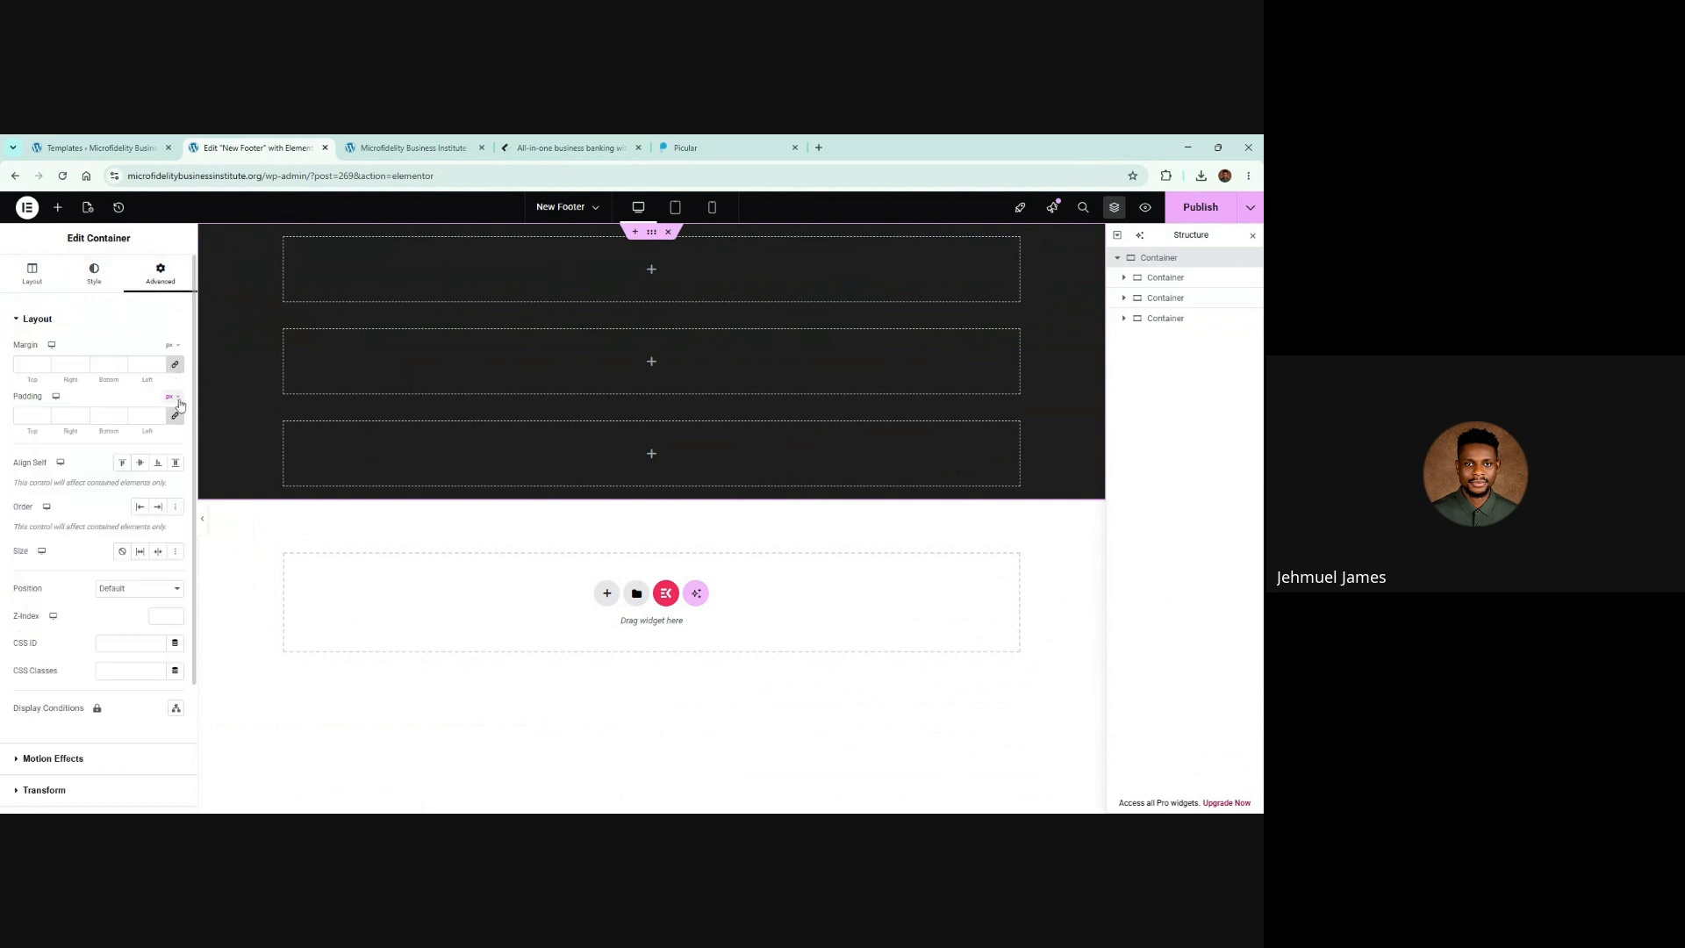
left_click(175, 397)
left_click(175, 461)
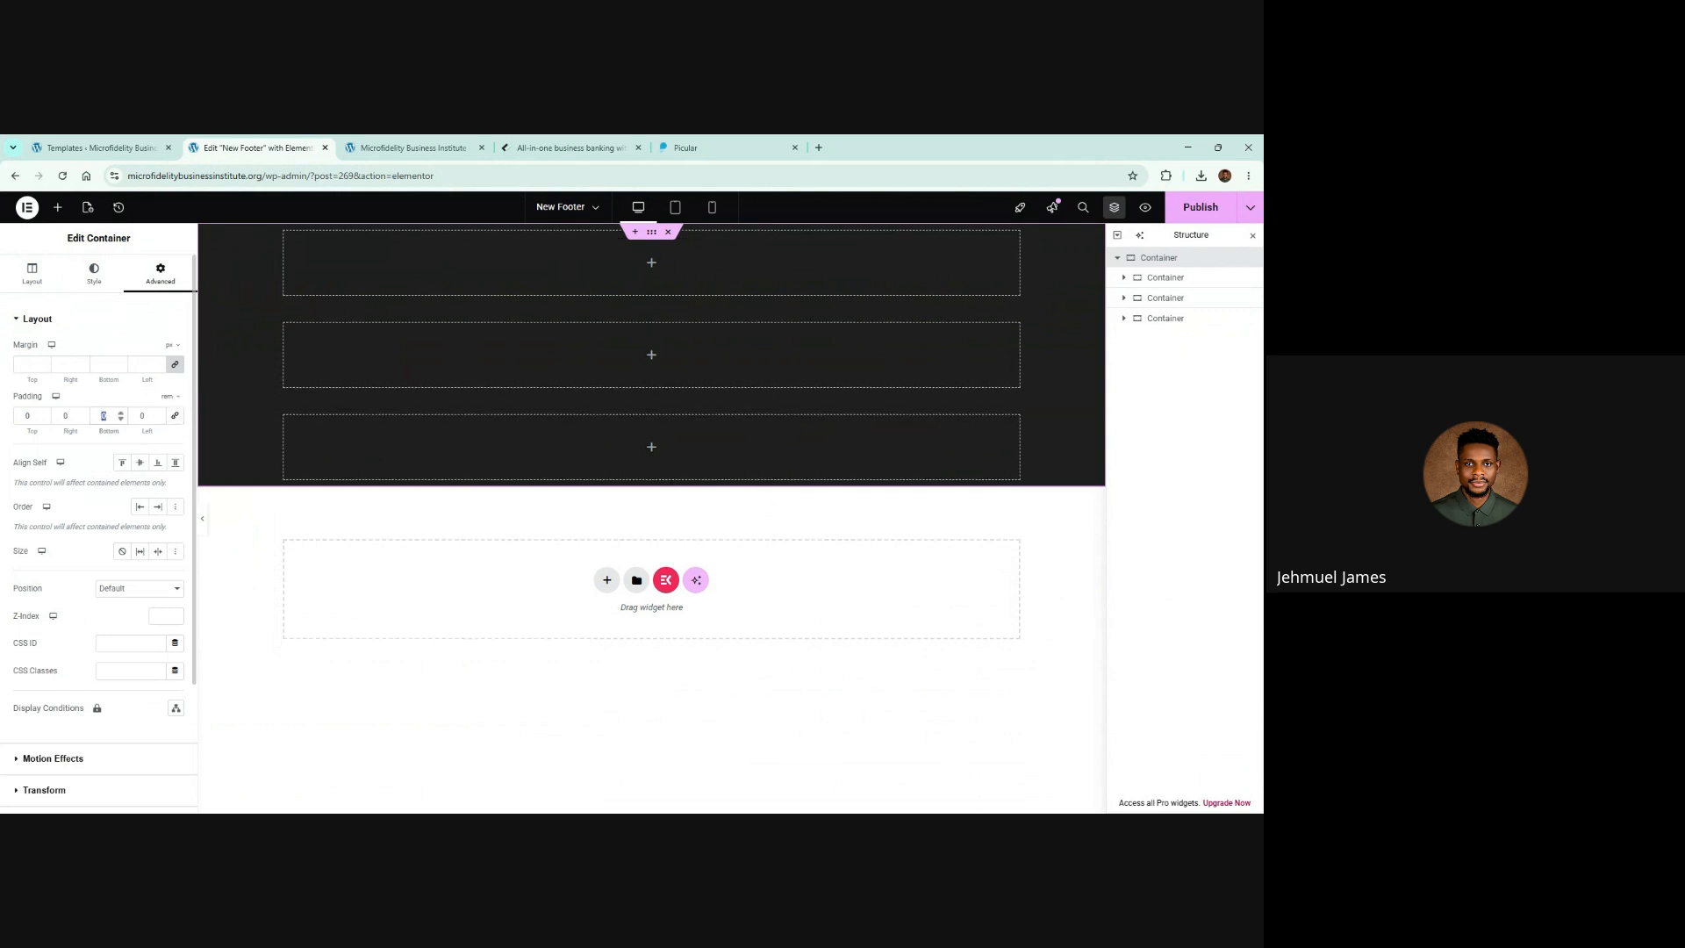
type("5")
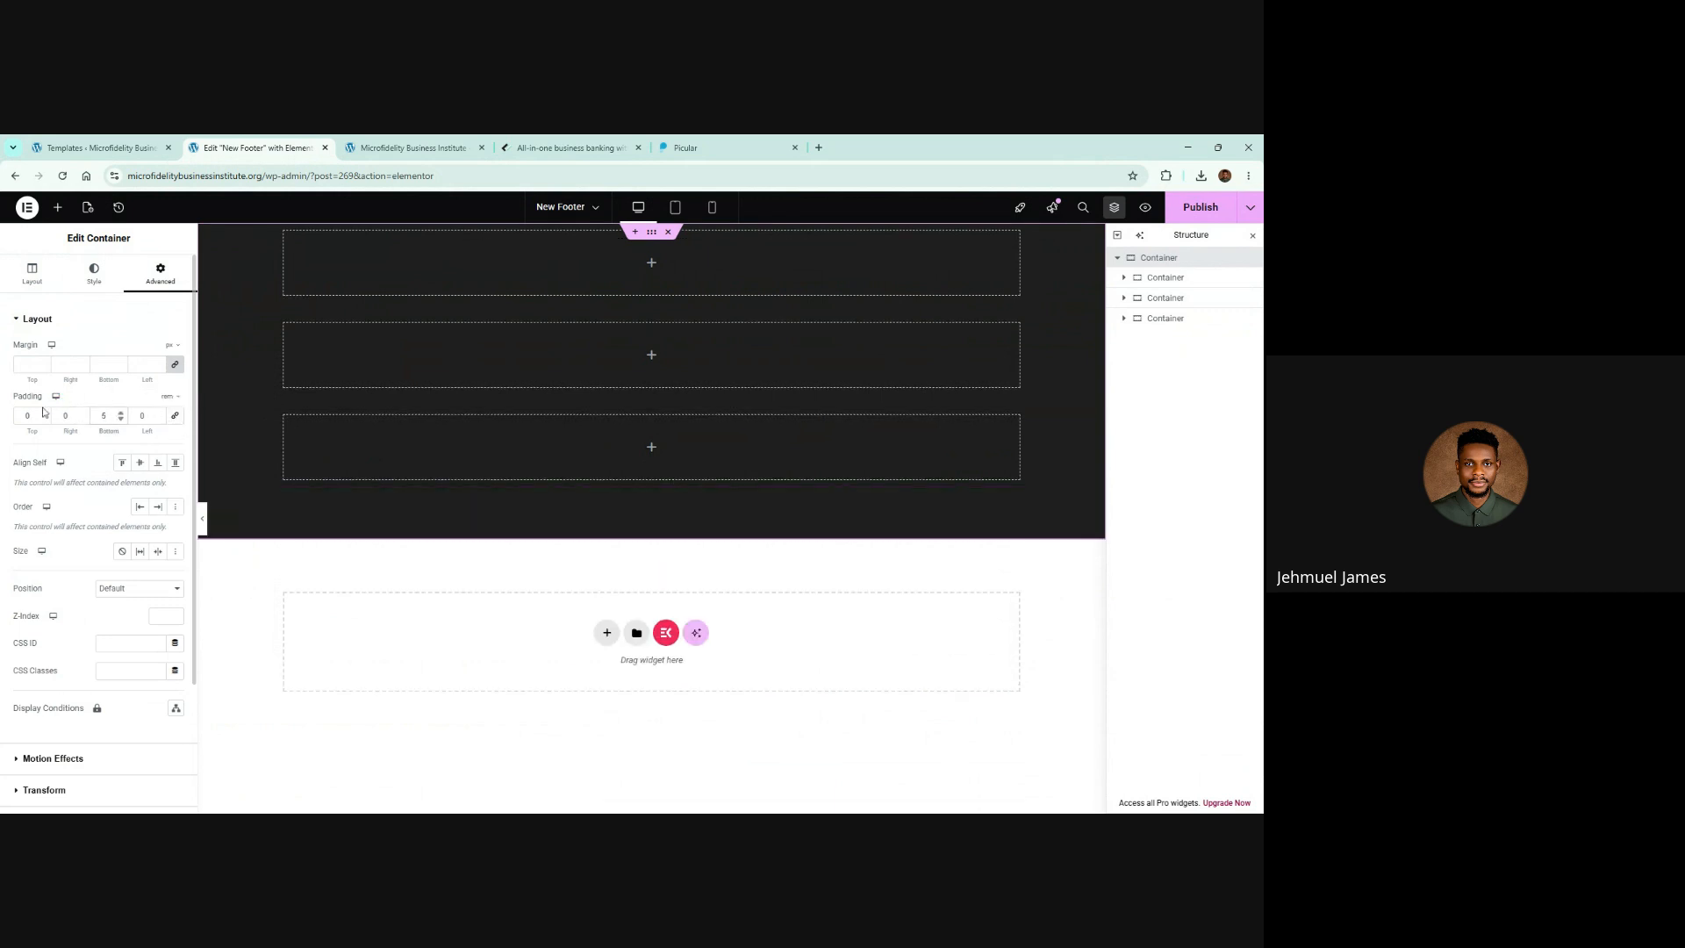
type("5")
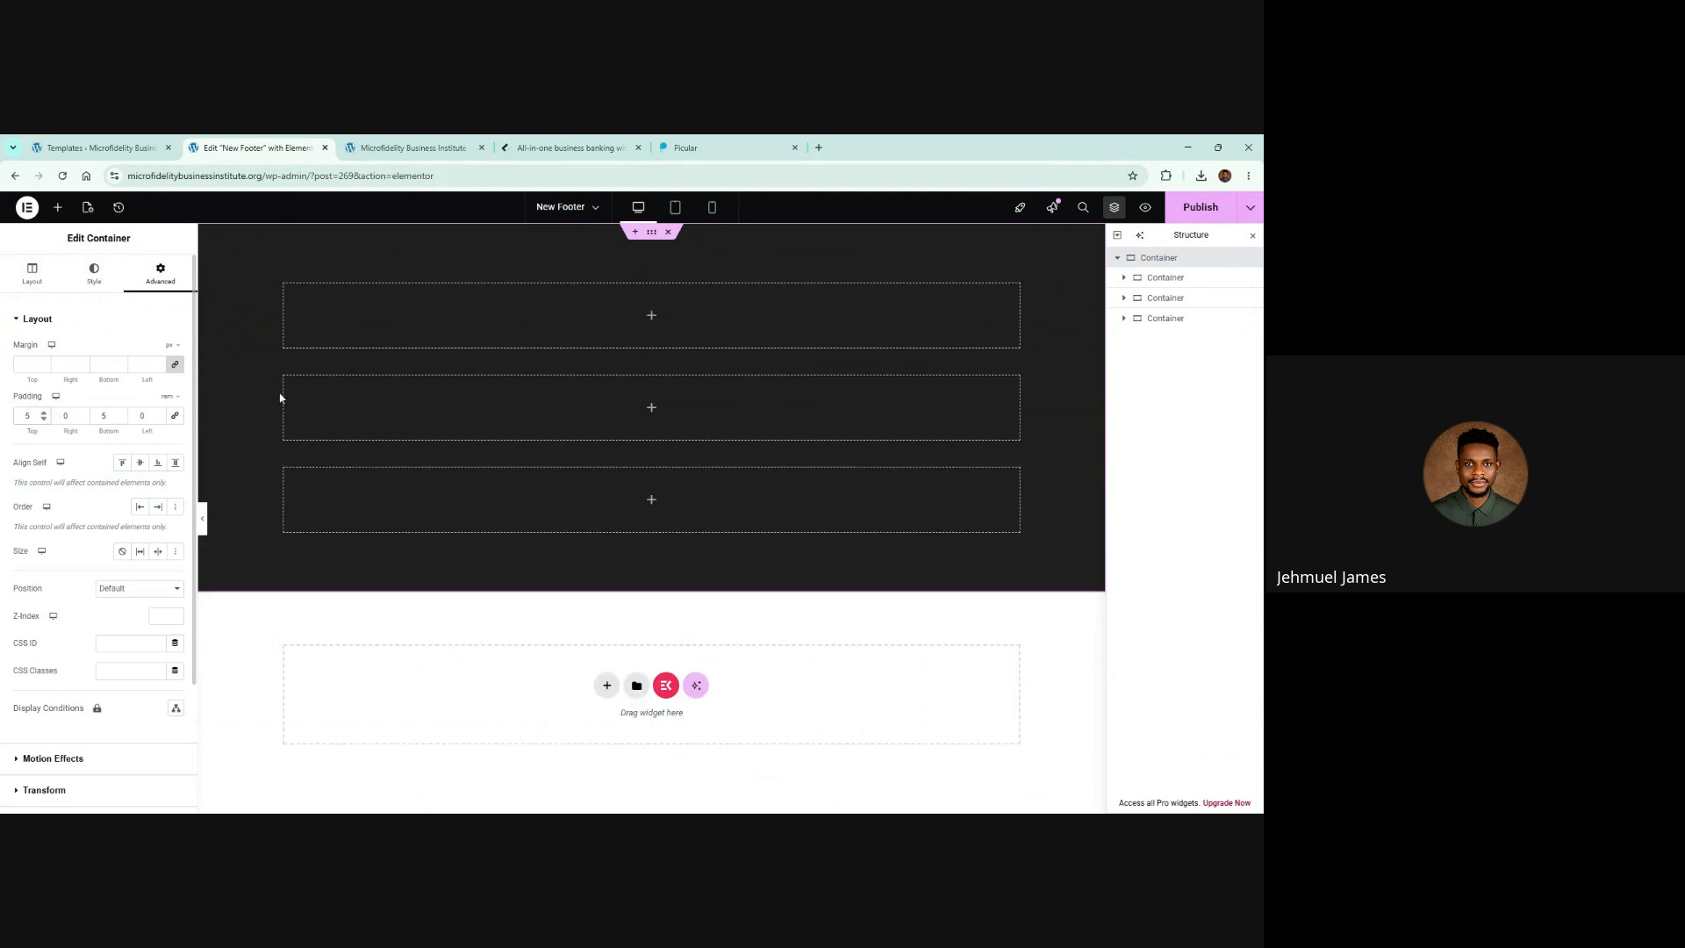
left_click(1193, 219)
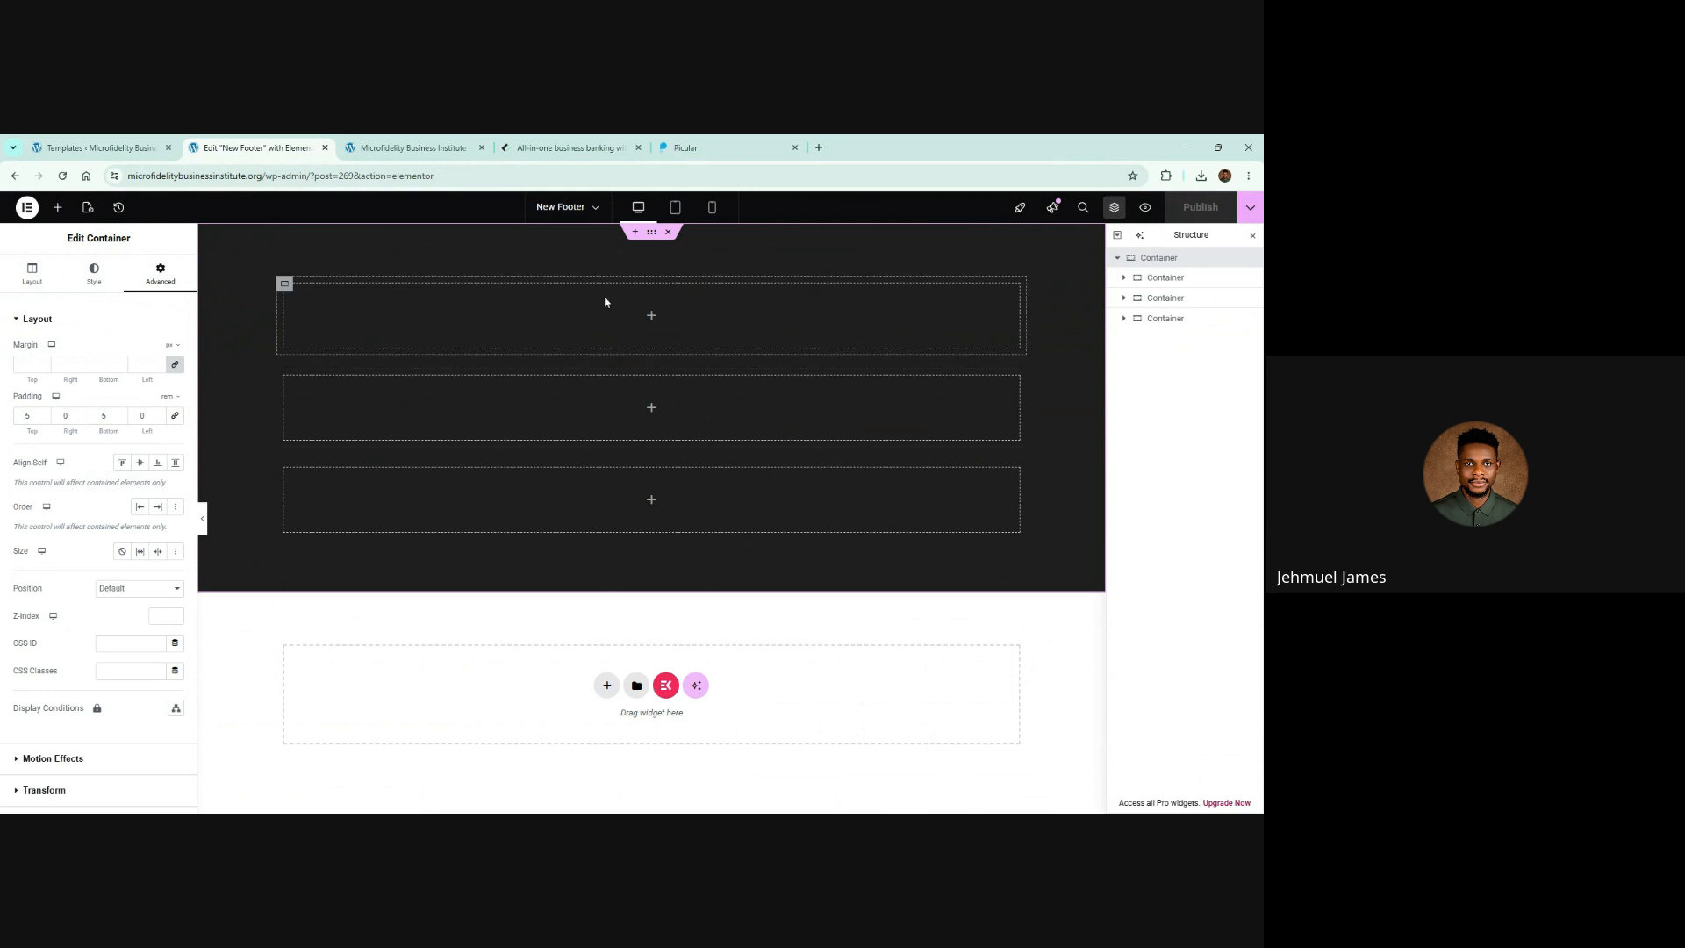
Step: Examine the column layout of the top row in the trulyfinancial.com footer, from the logo block to the Services and Company links
left_click(553, 143)
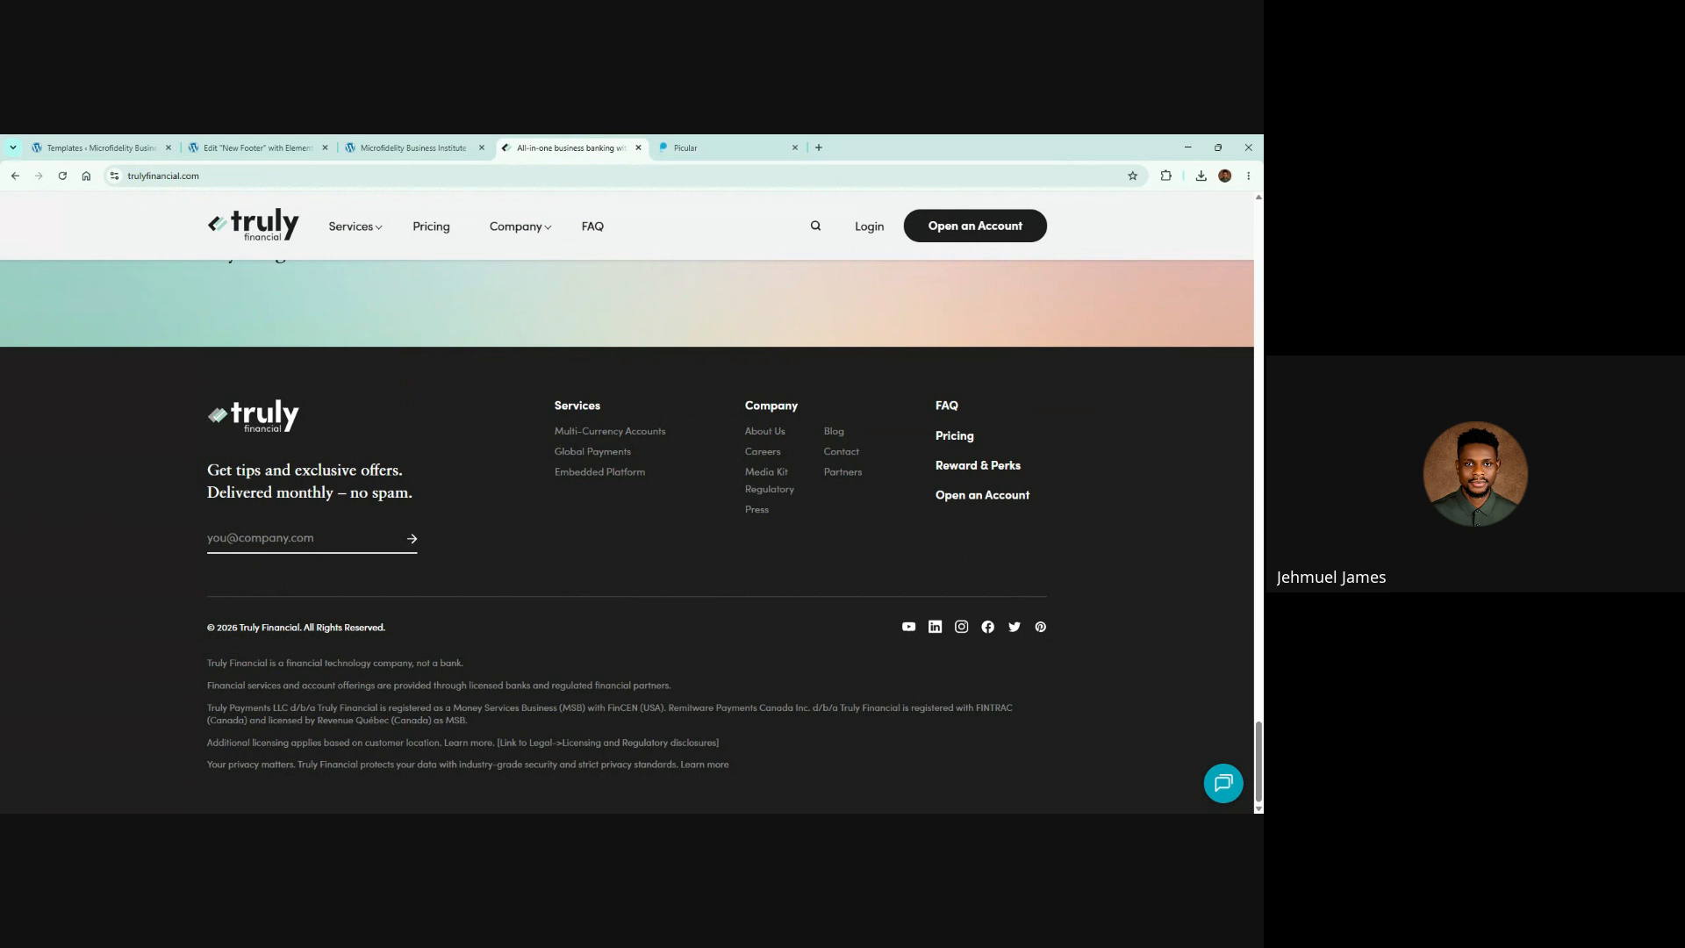
left_click_drag(261, 471, 321, 471)
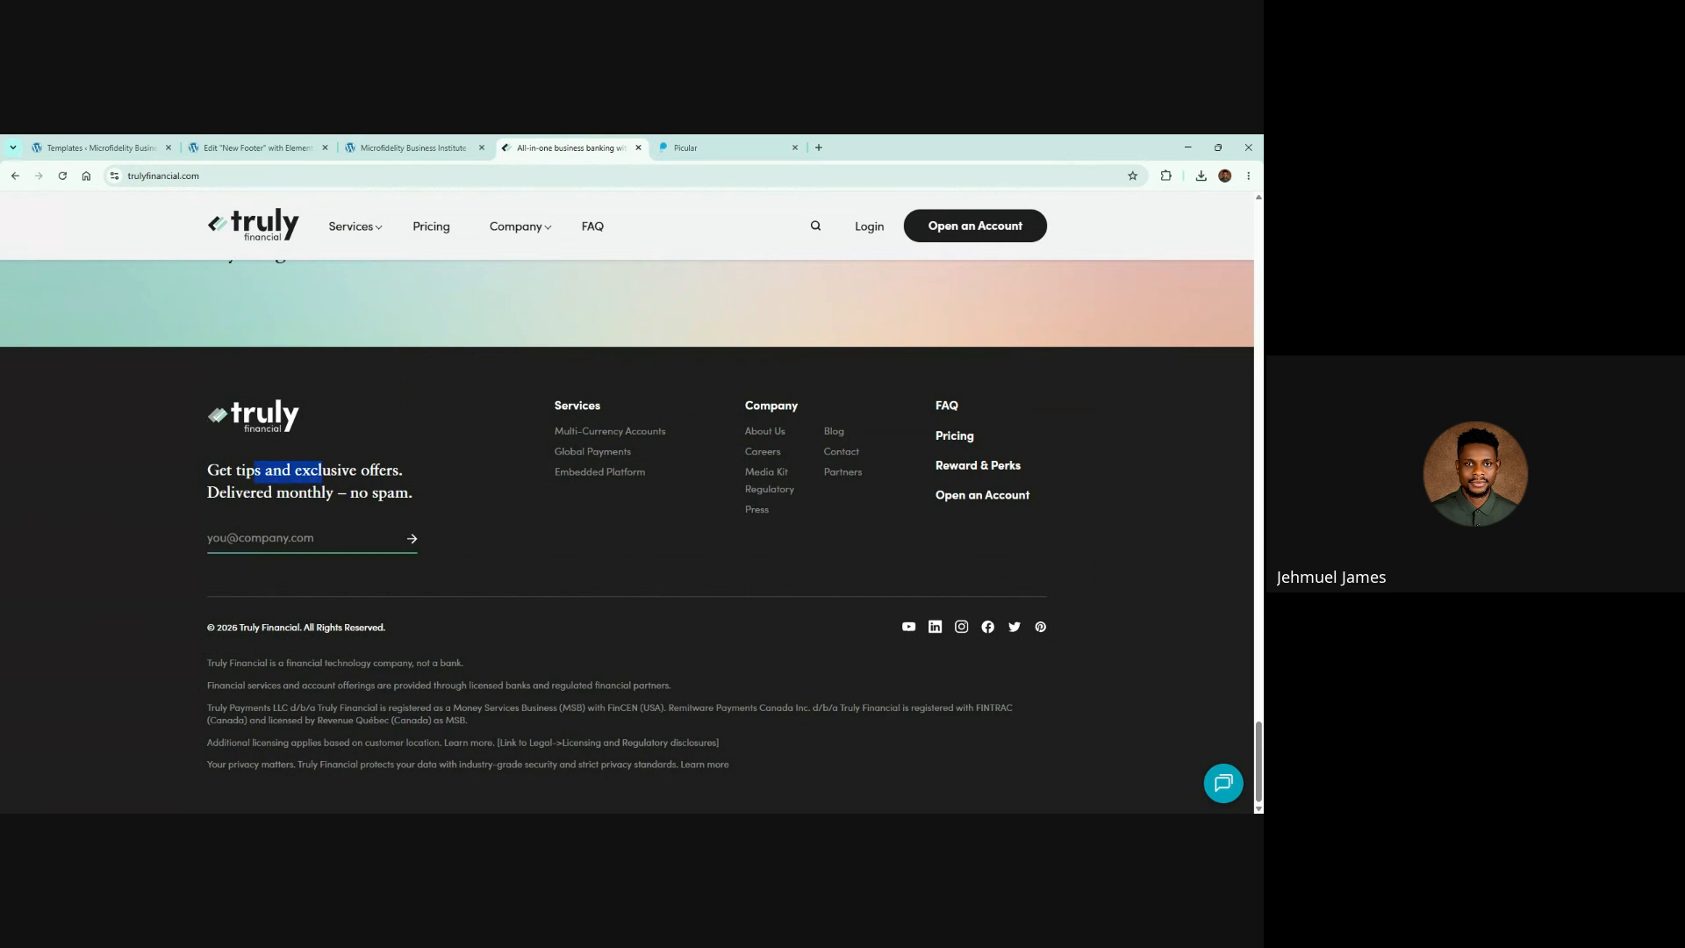
left_click_drag(437, 565, 244, 383)
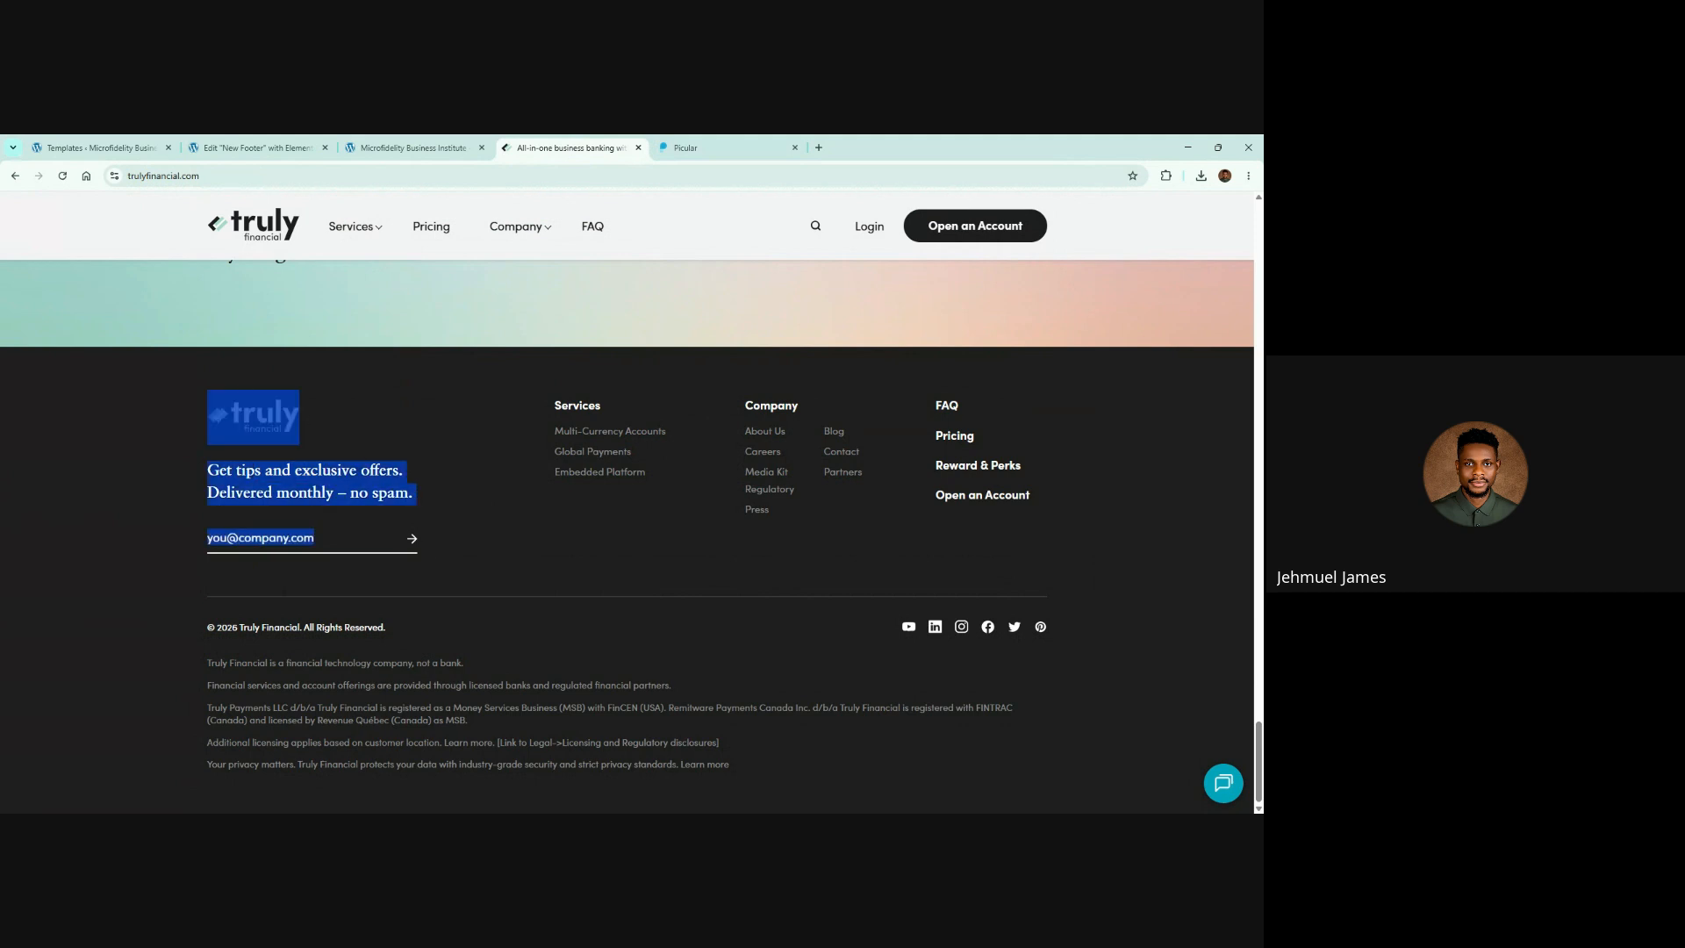
left_click(528, 533)
left_click_drag(655, 505, 556, 405)
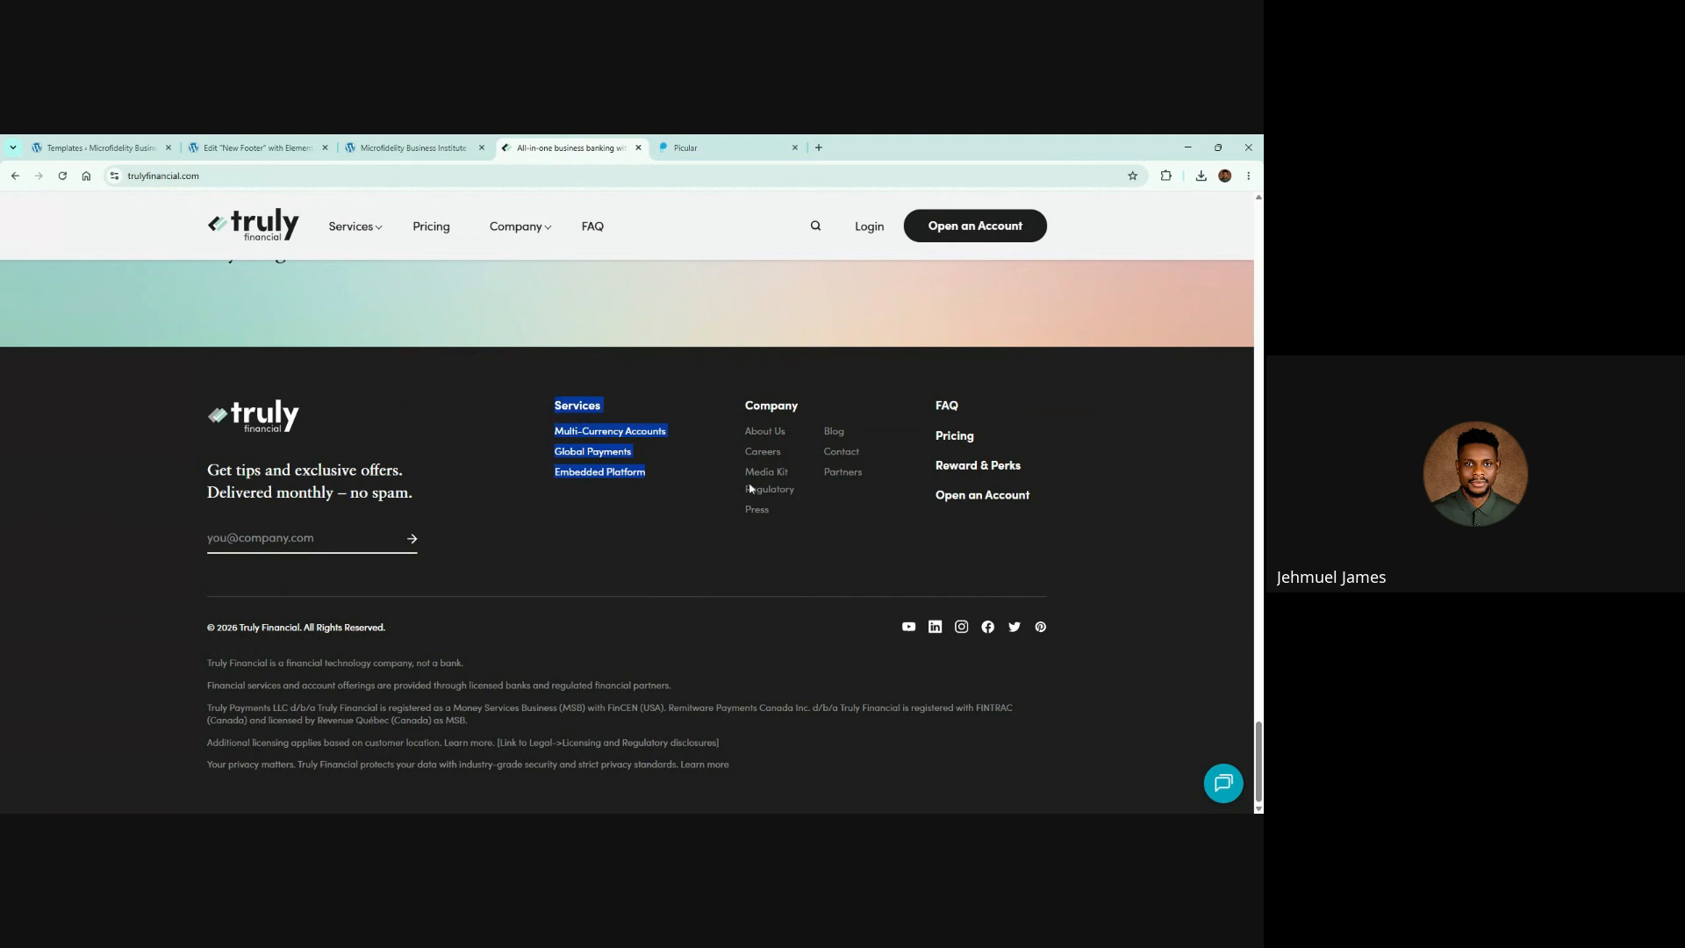
left_click_drag(785, 522, 743, 396)
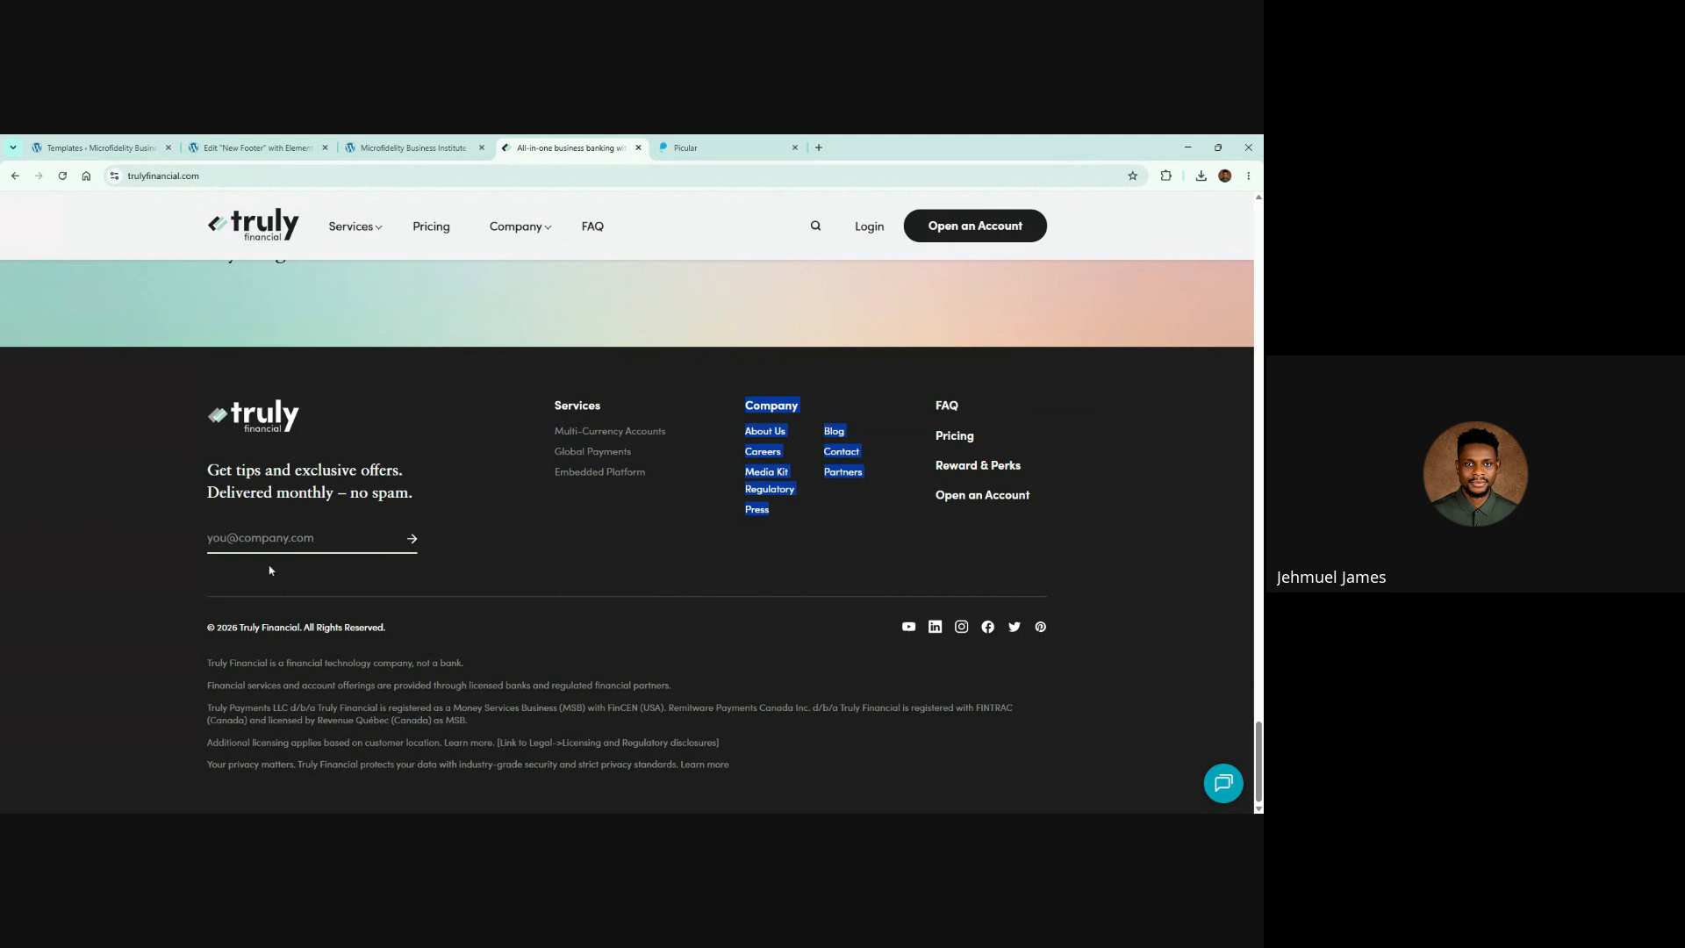
left_click(783, 388)
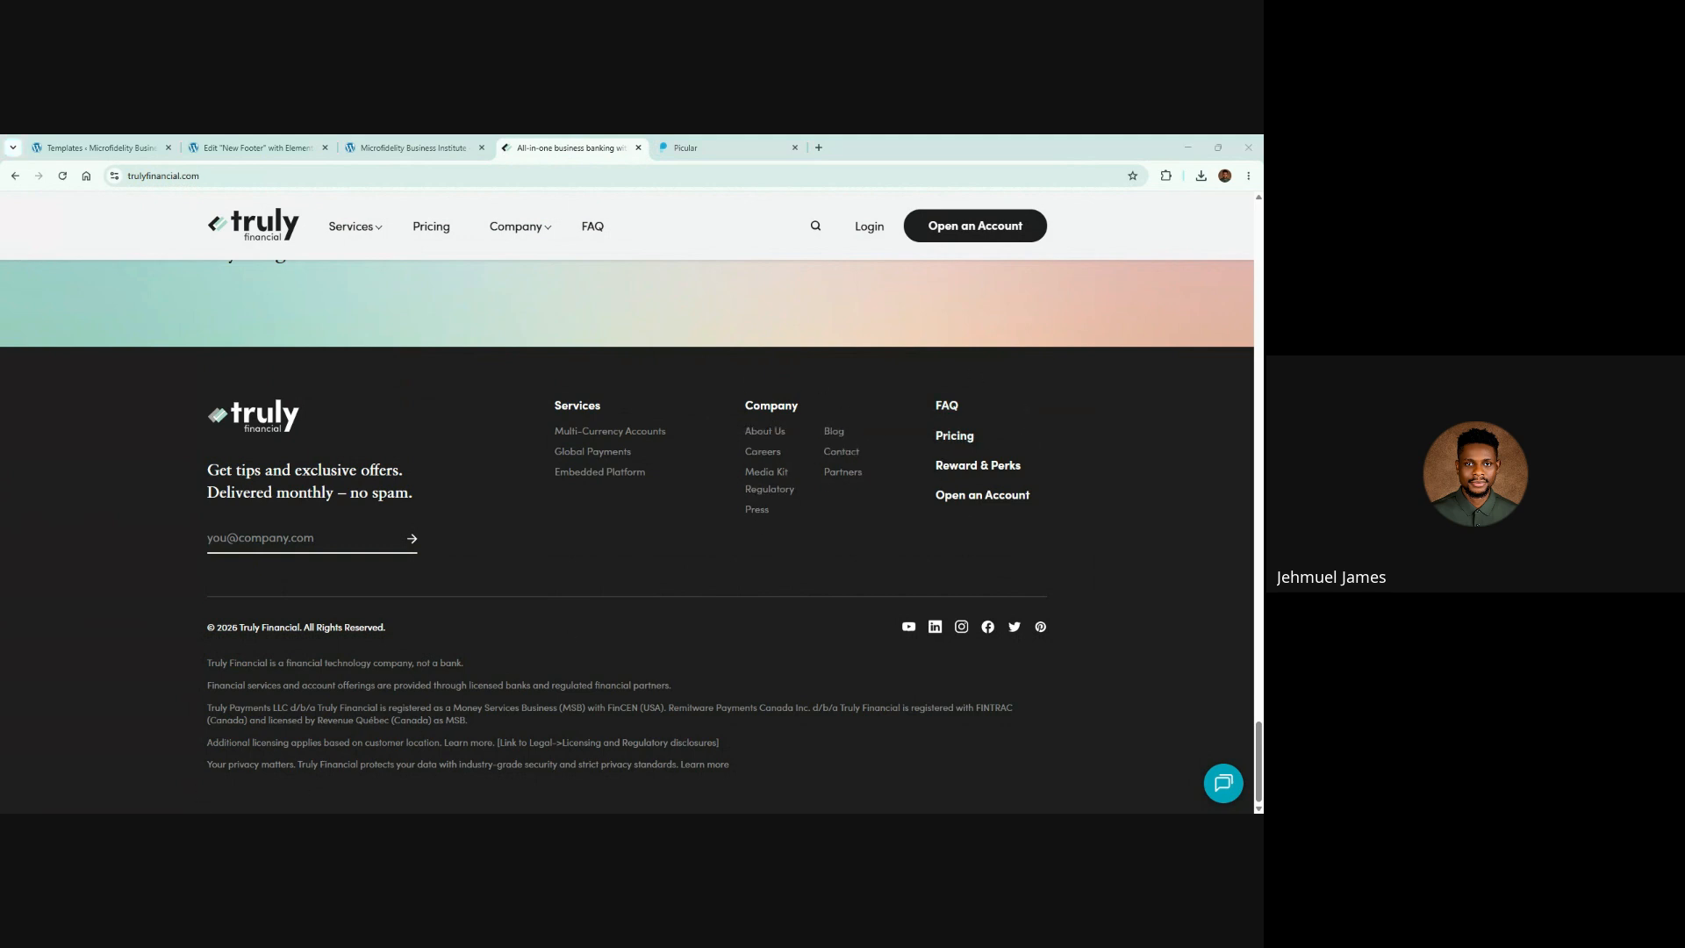
Step: Return to the footer editor and add a new container inside the first row
left_click(254, 147)
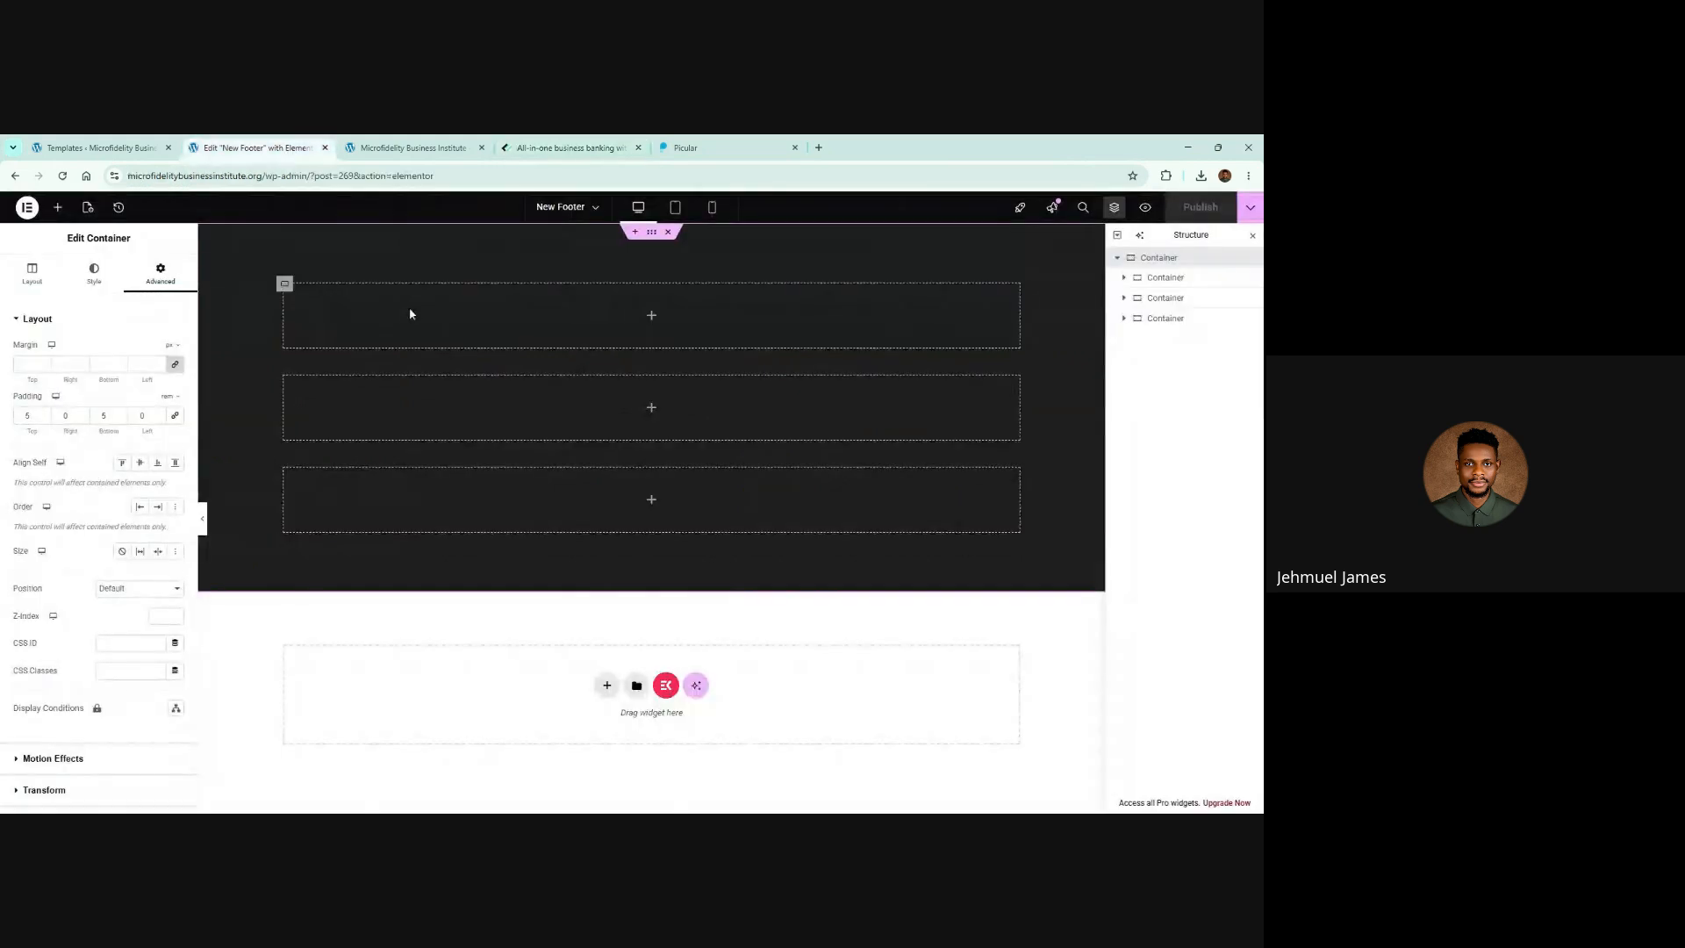
right_click(593, 313)
left_click(566, 321)
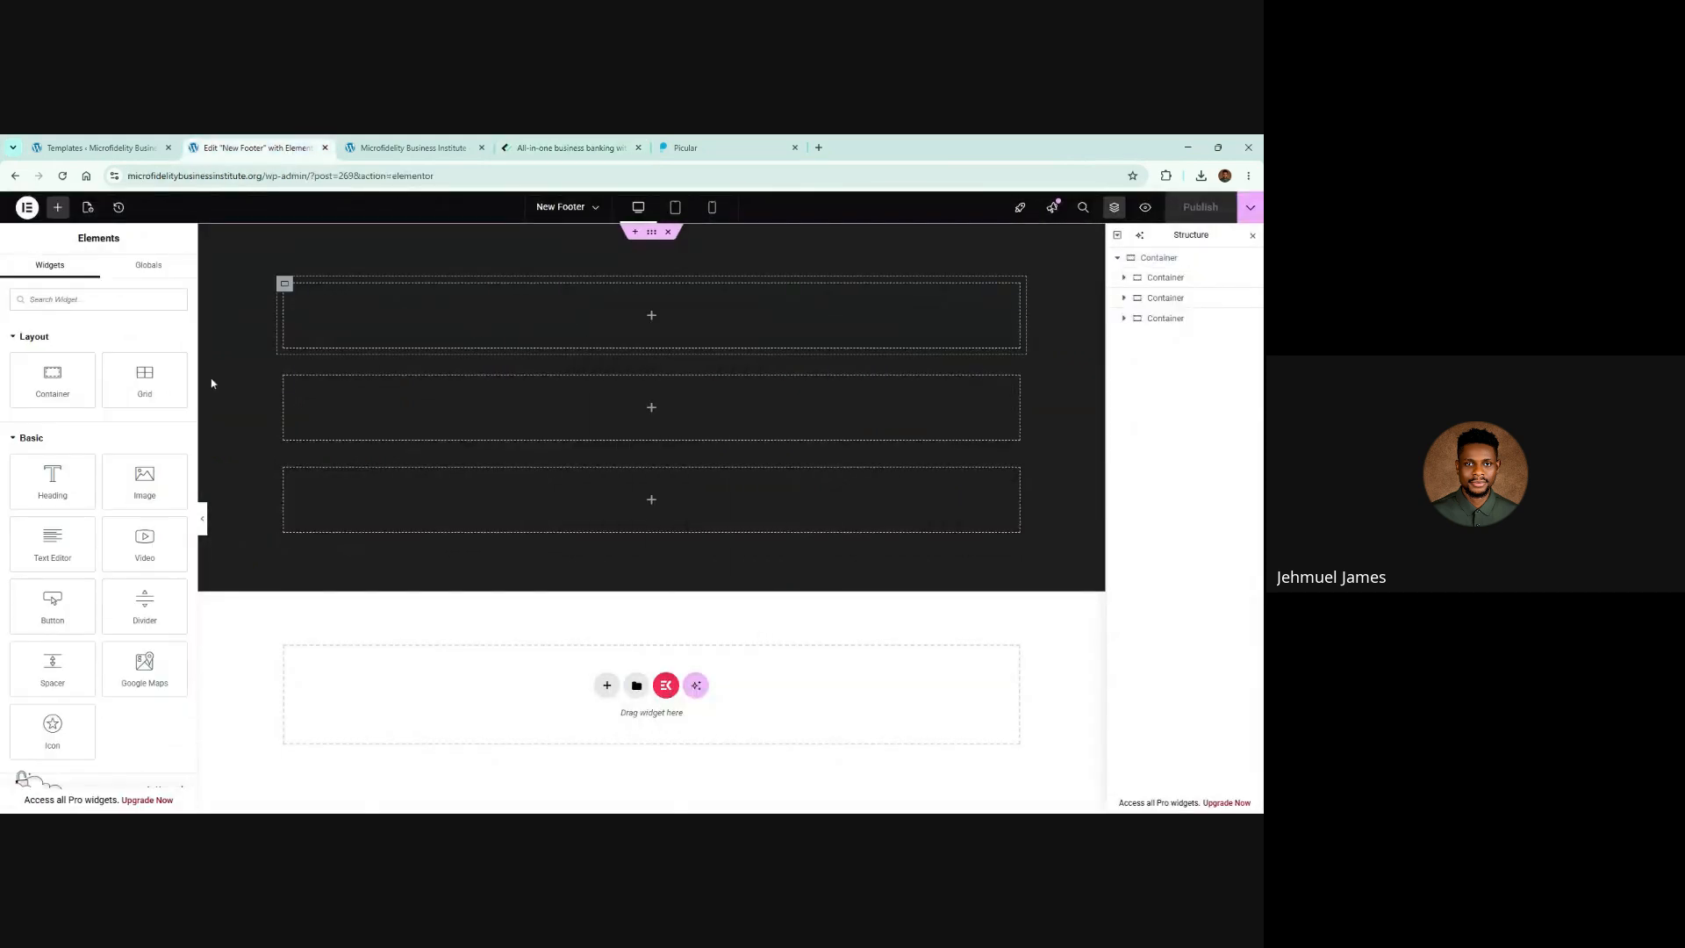
left_click(50, 379)
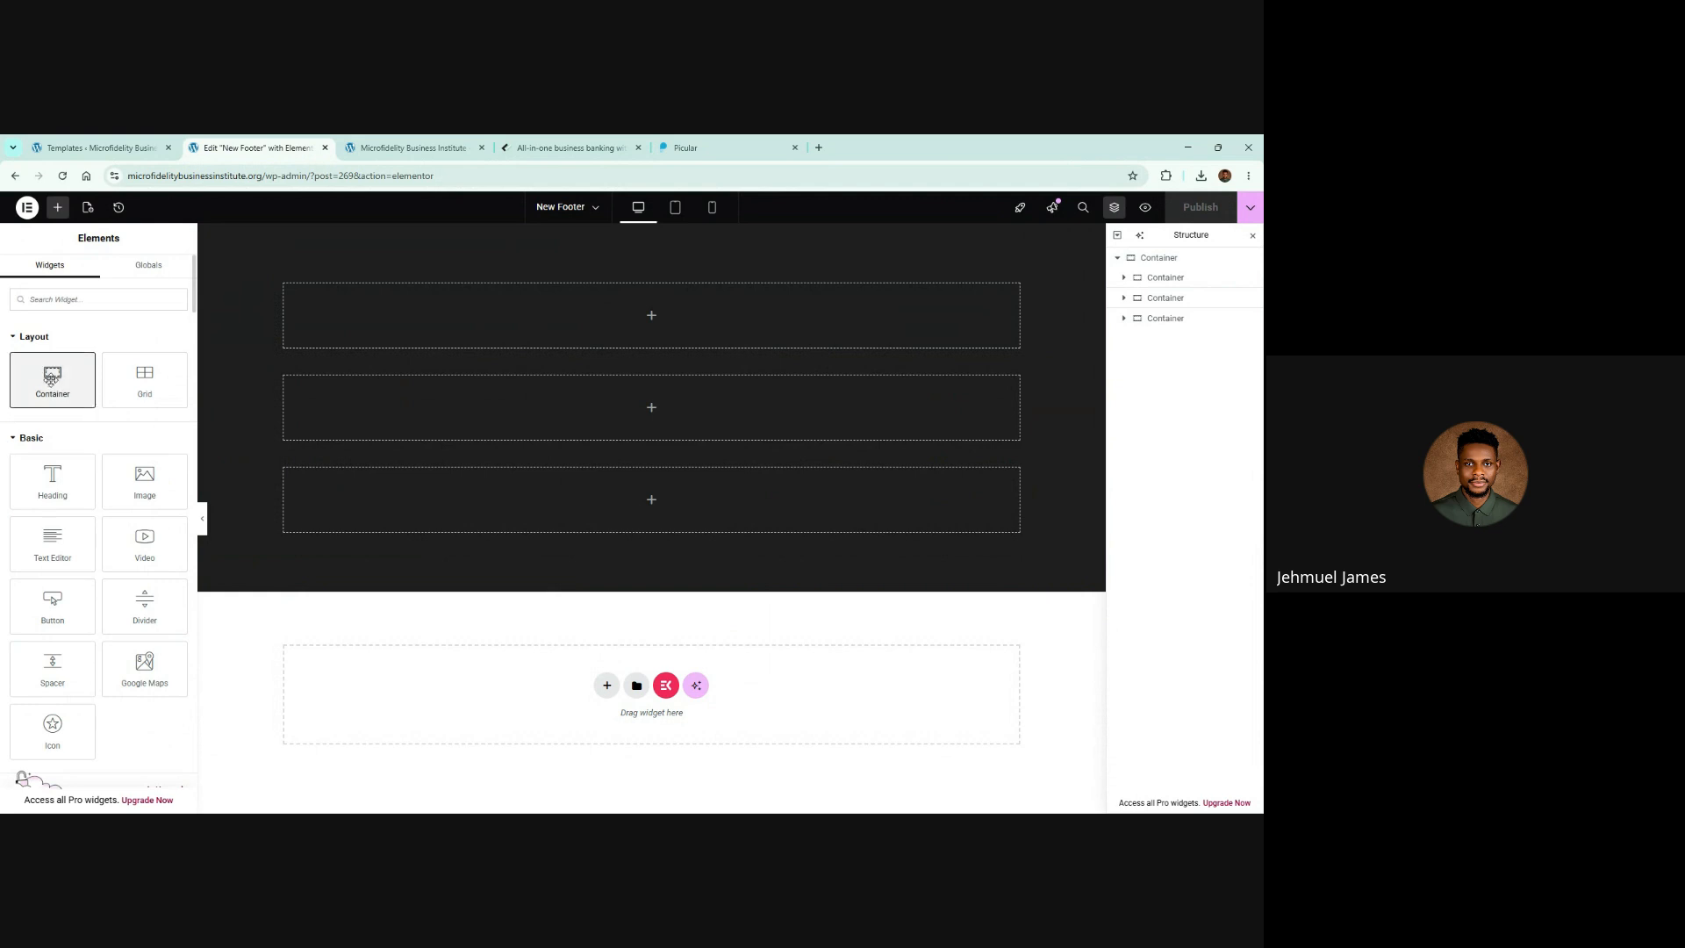
left_click_drag(50, 379, 614, 318)
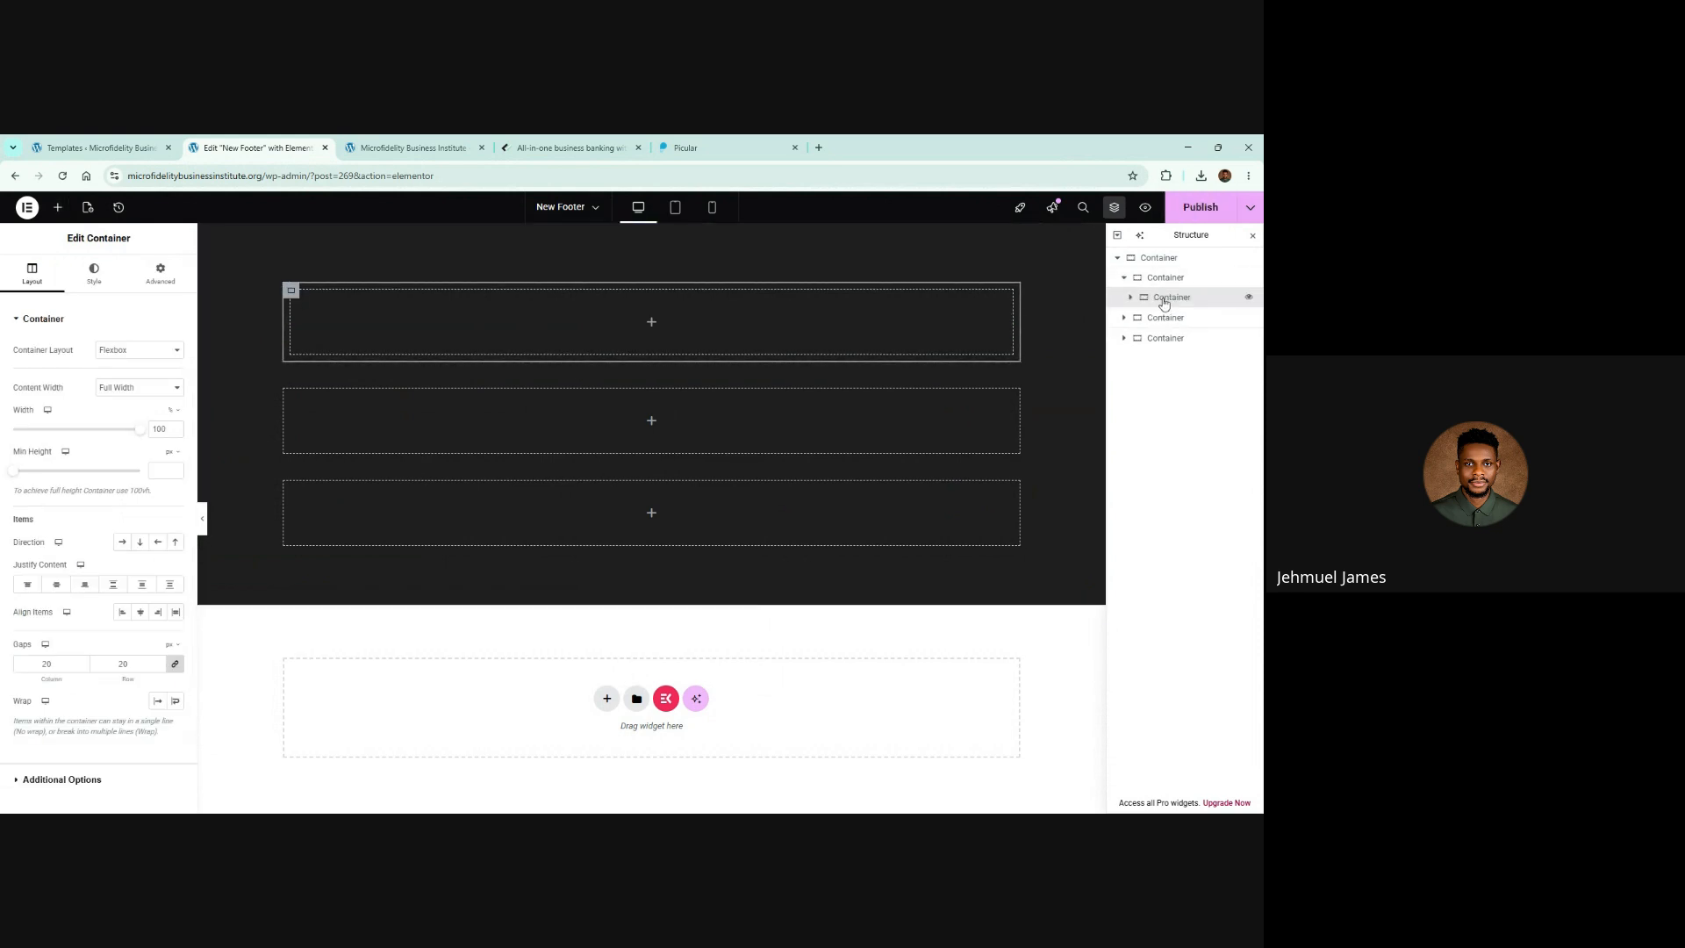
Step: Duplicate the first row's inner container three times to make four column containers
right_click(1163, 303)
left_click(1138, 336)
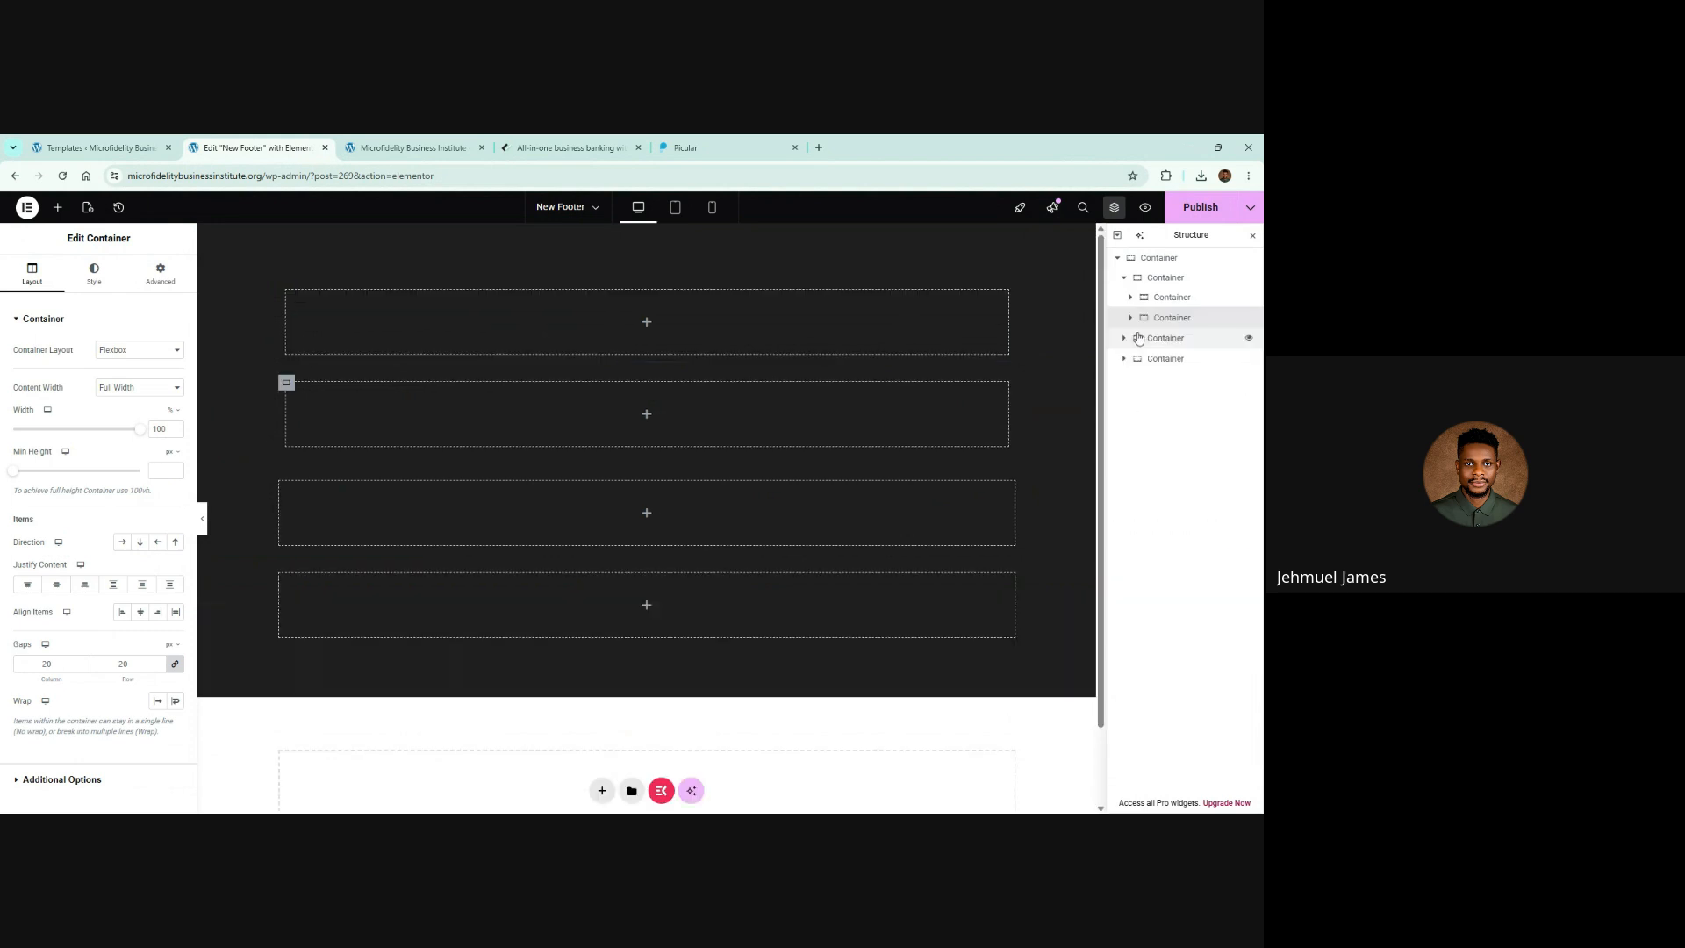
right_click(1167, 318)
left_click(1153, 359)
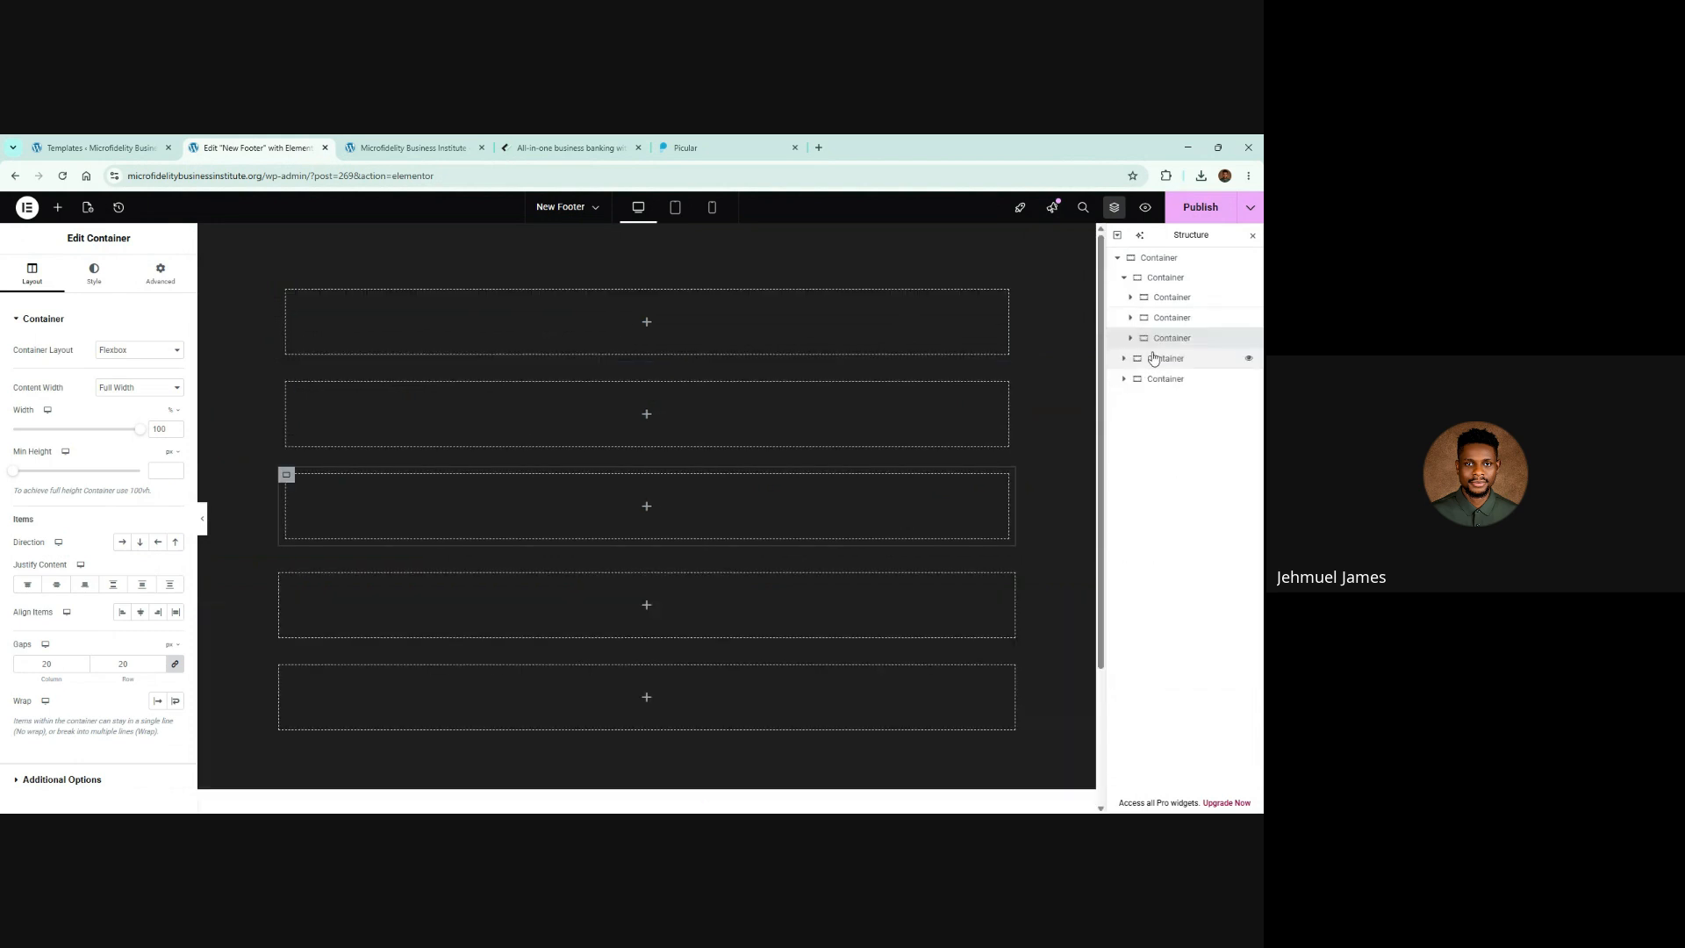
right_click(1169, 338)
left_click(1148, 378)
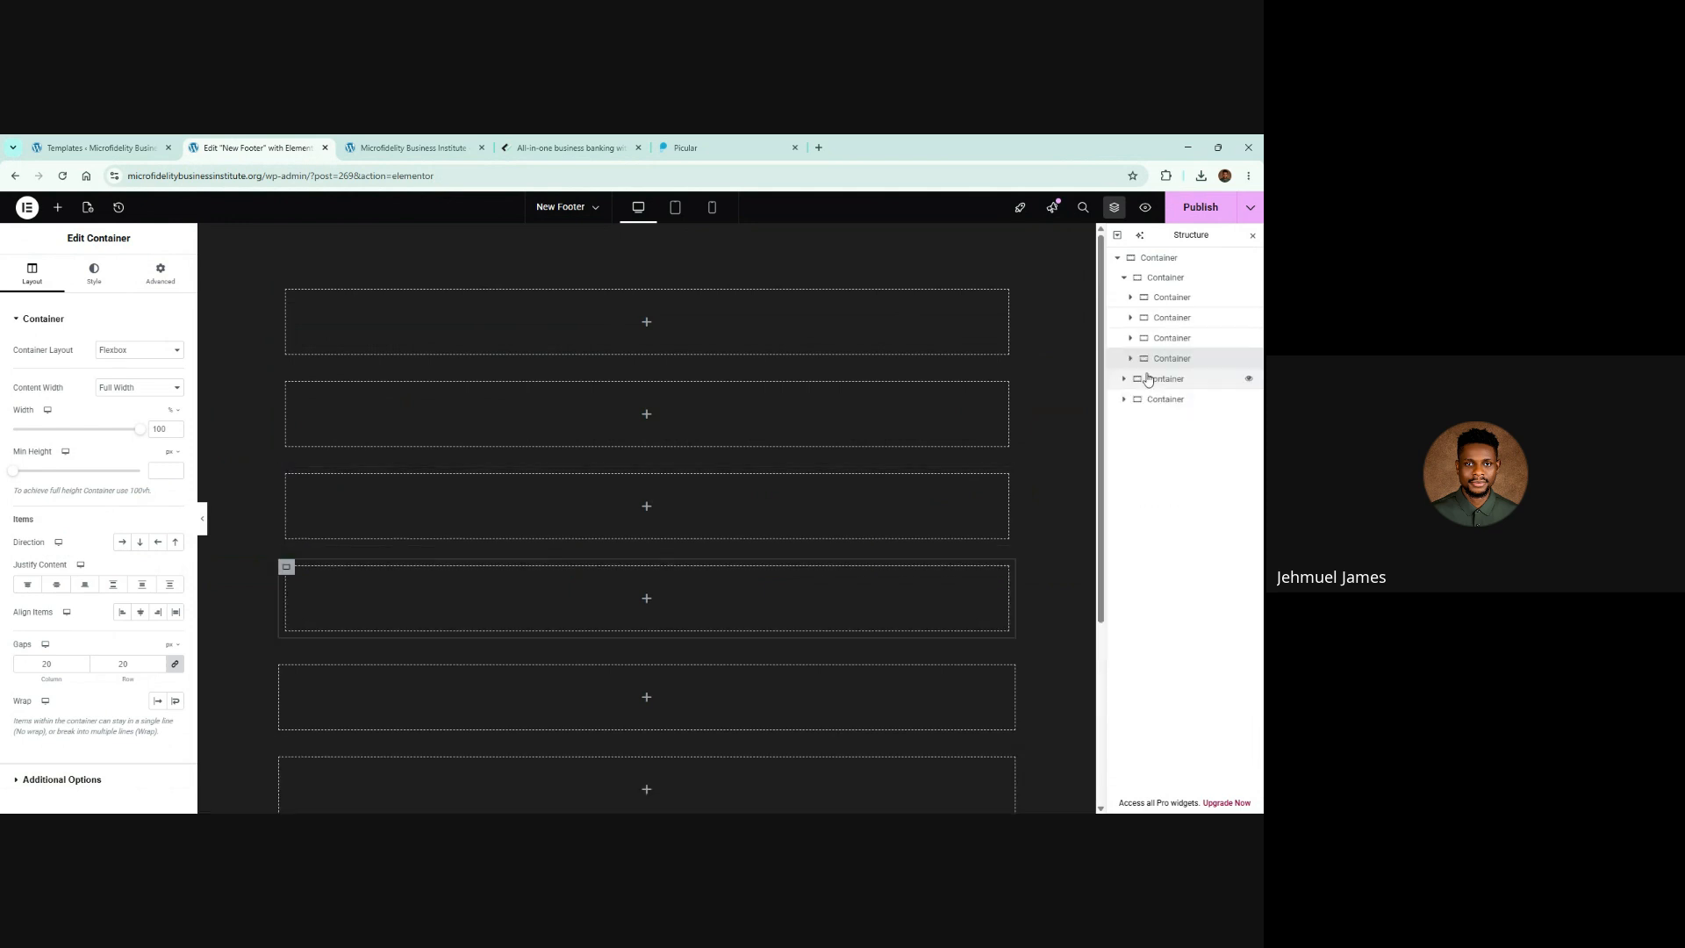
Step: Check the column arrangement on the trulyfinancial.com footer and set the first row's direction to horizontal row
left_click(577, 152)
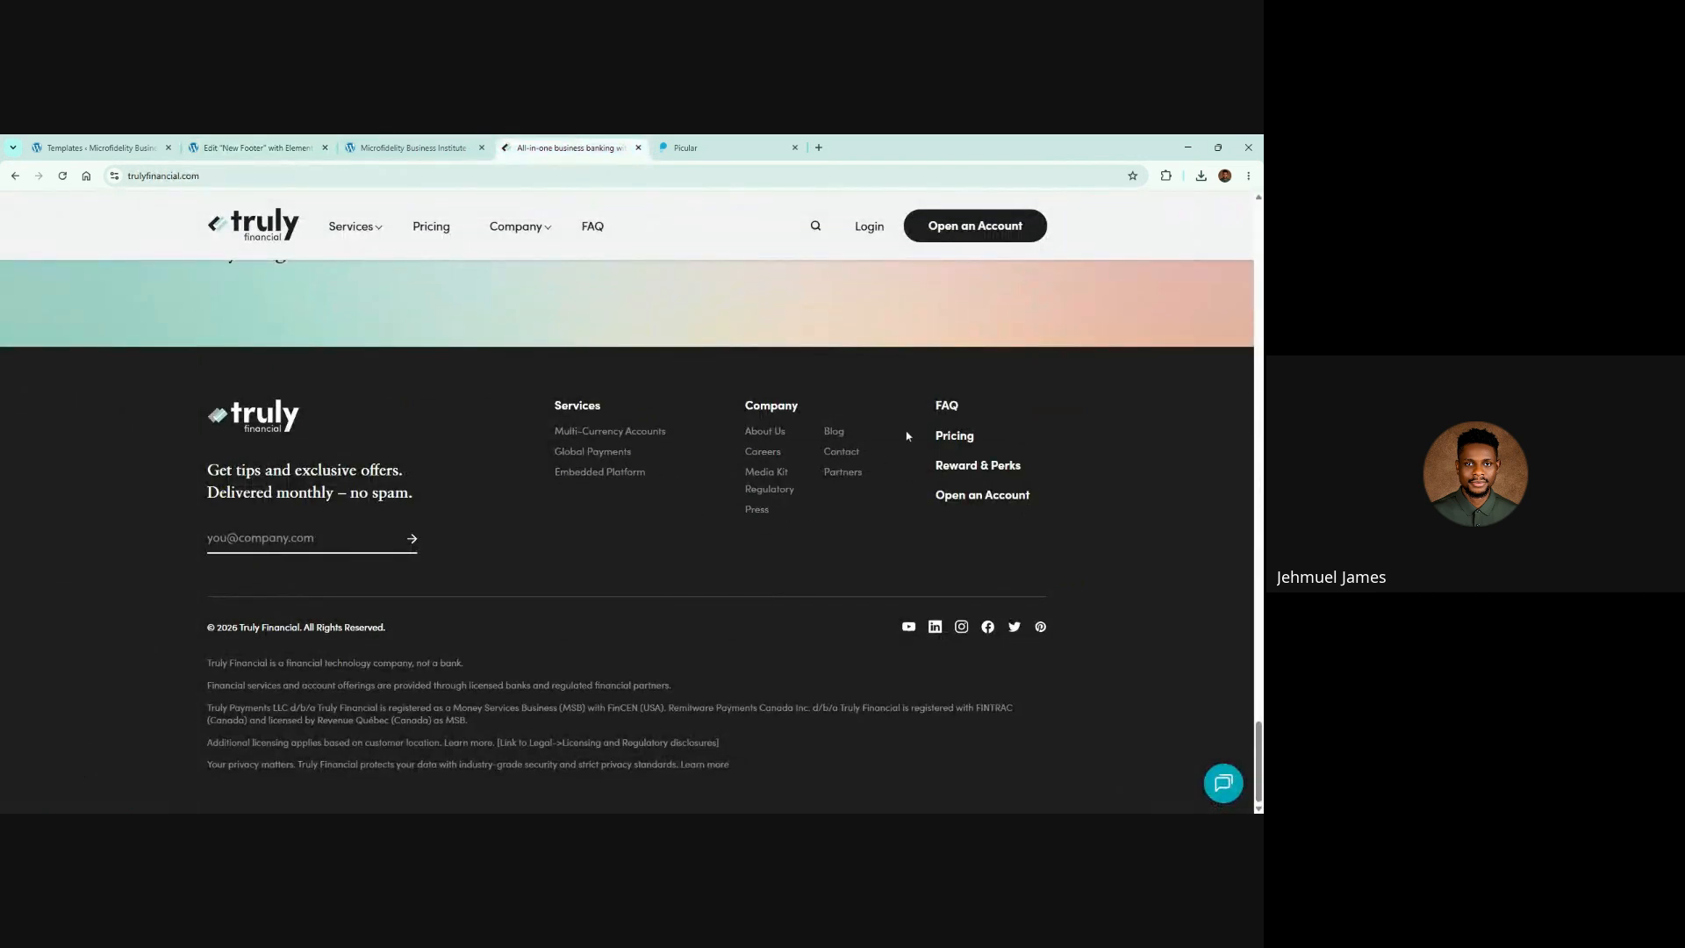
left_click(254, 147)
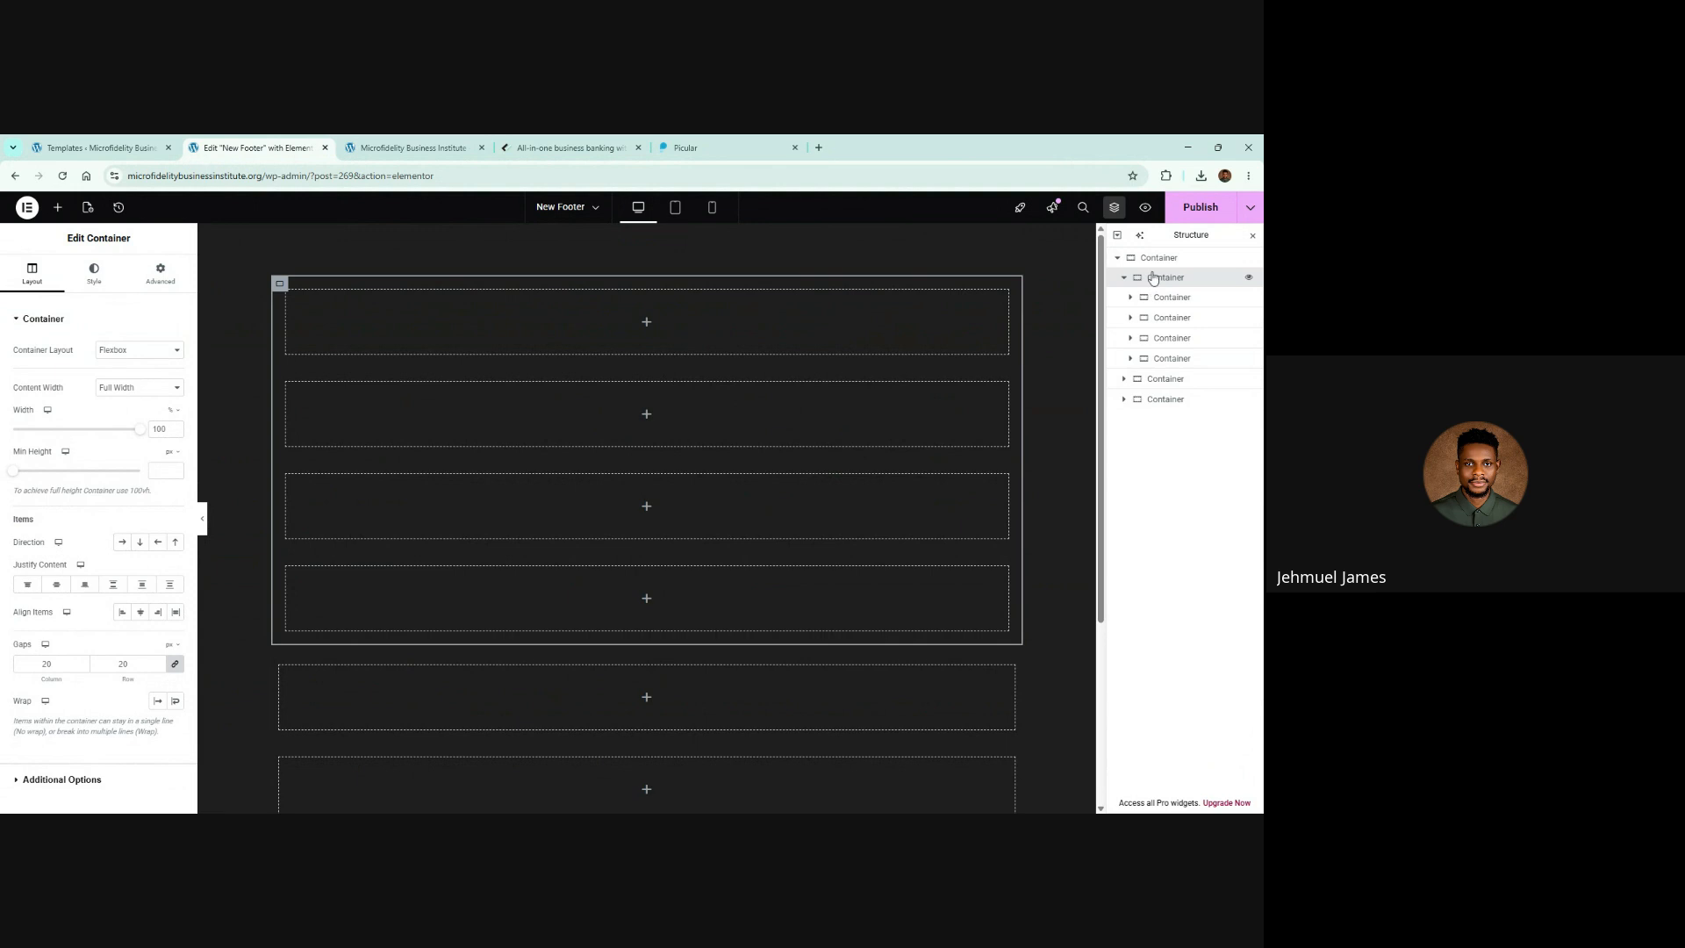
left_click(123, 543)
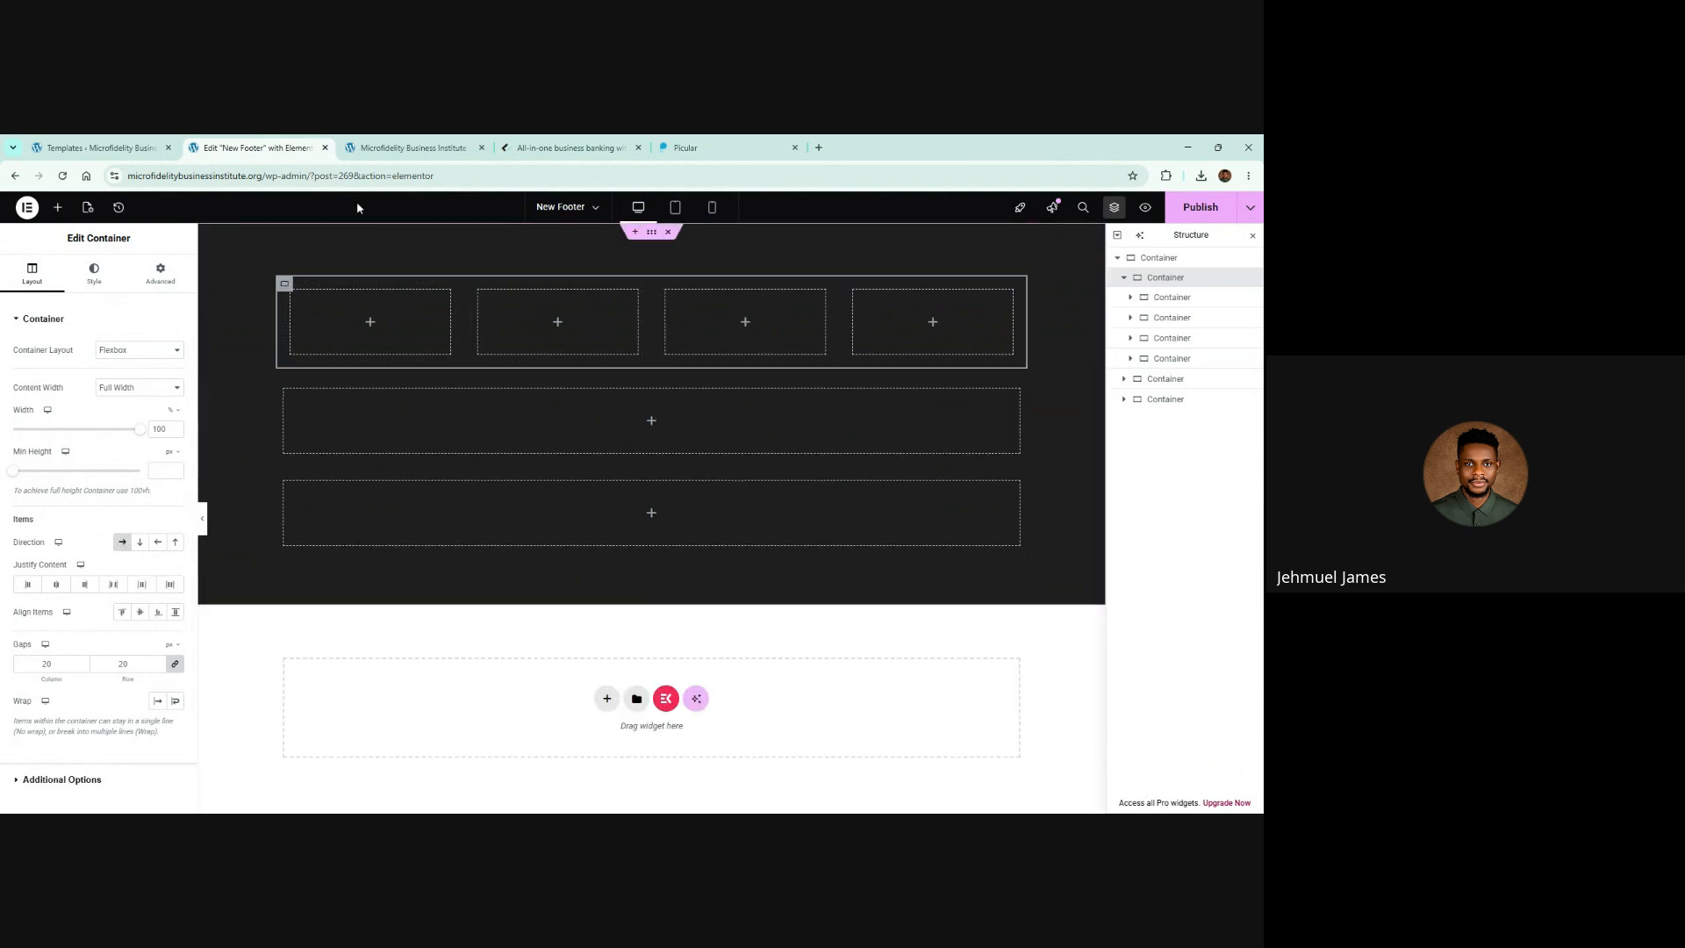
Step: Check the trulyfinancial.com footer's logo and add an Image widget with the "Untitled design" logo to the first row's first column
left_click(566, 148)
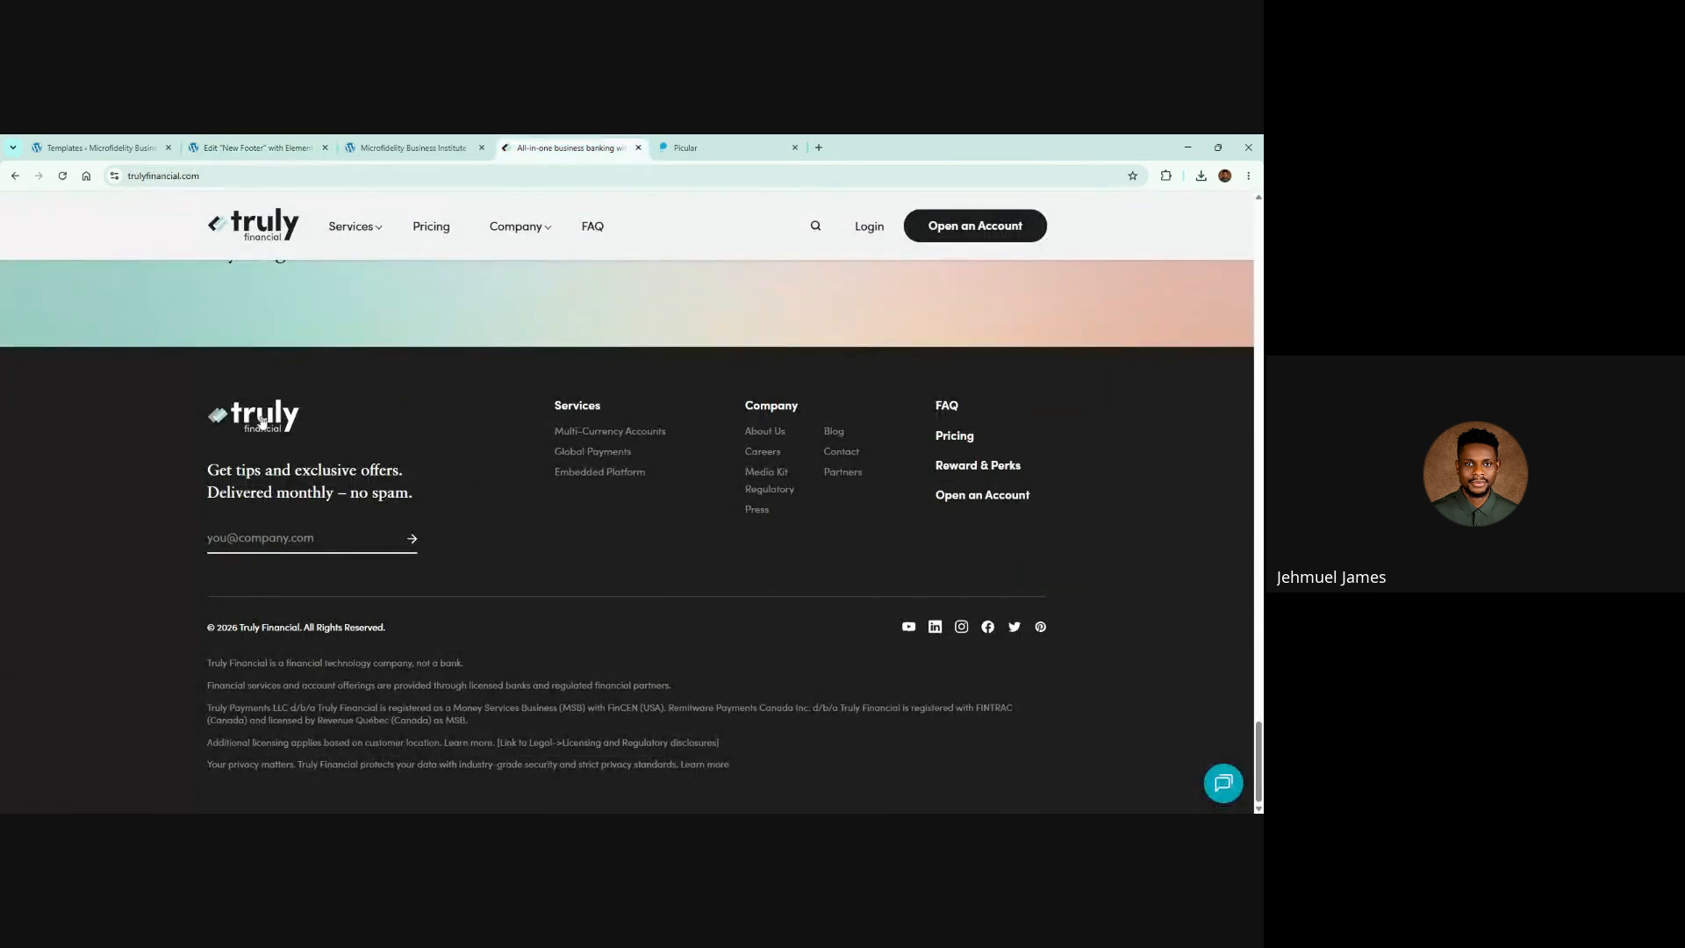
left_click(252, 142)
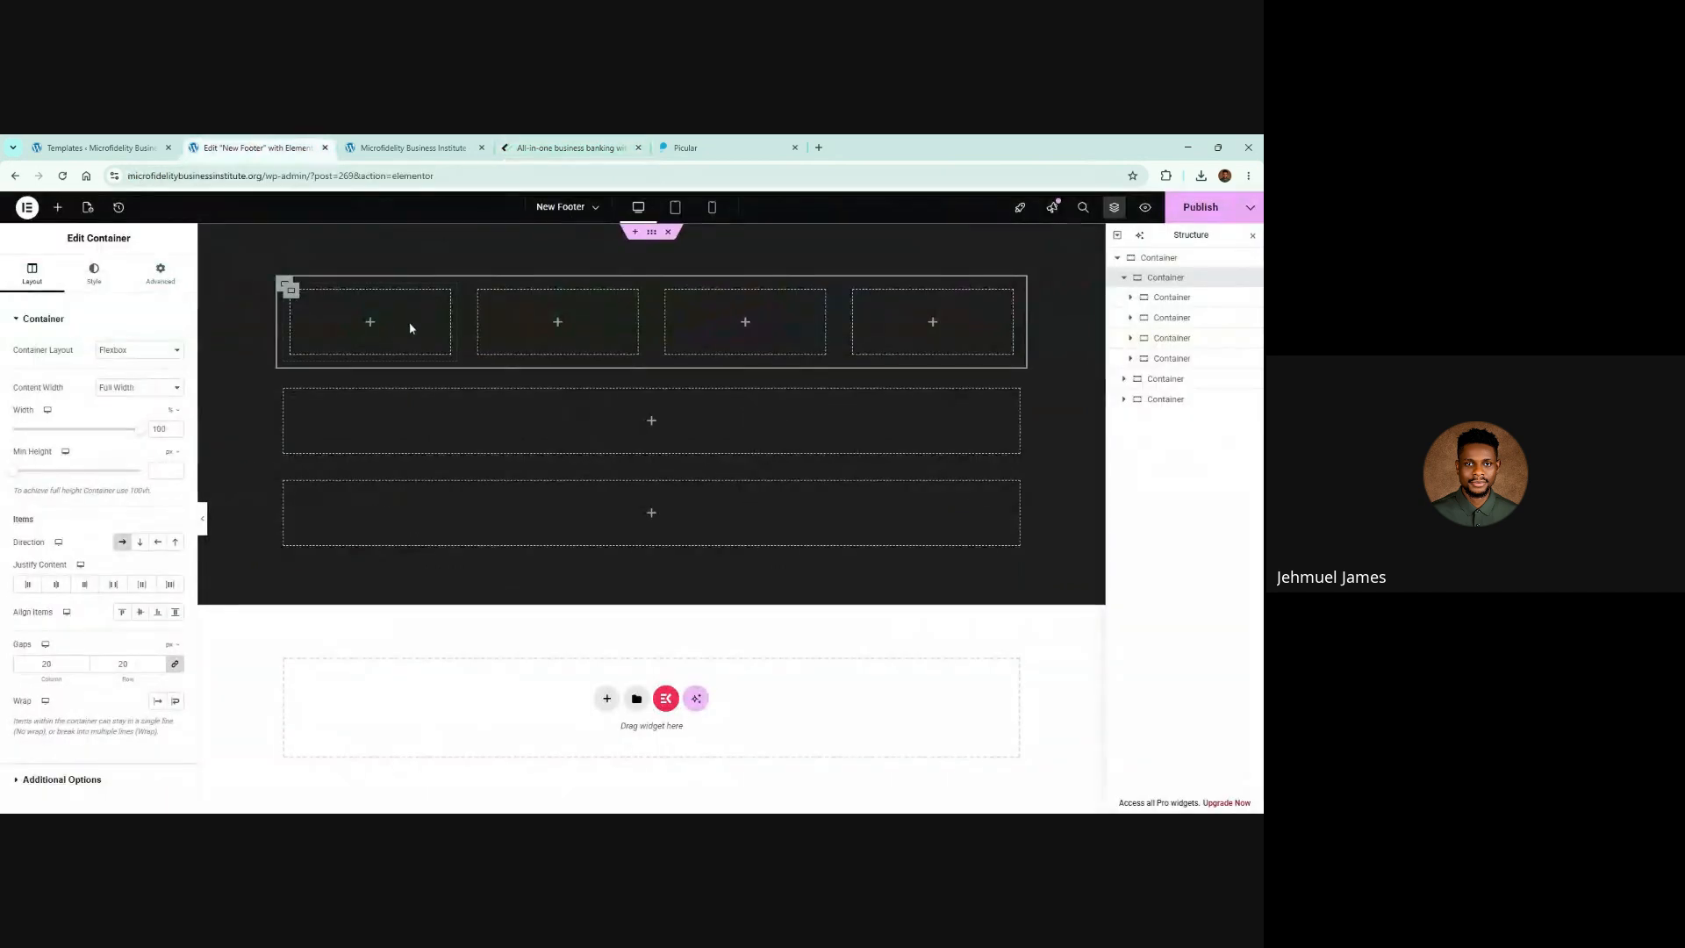
left_click(370, 322)
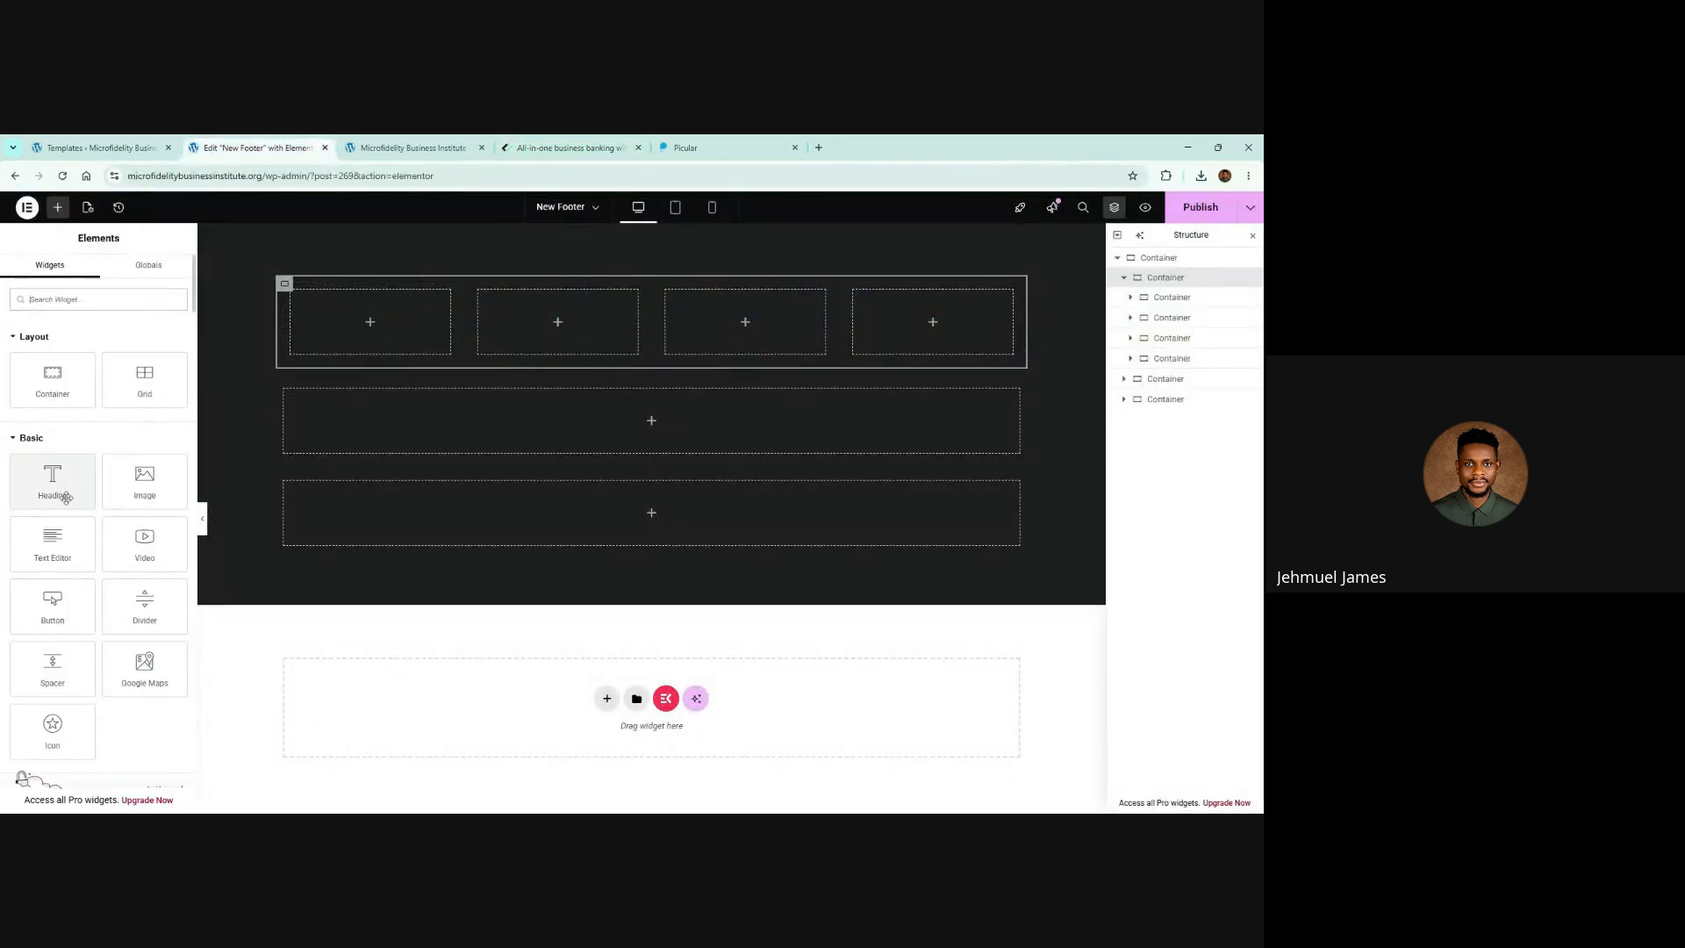
left_click_drag(136, 475, 370, 322)
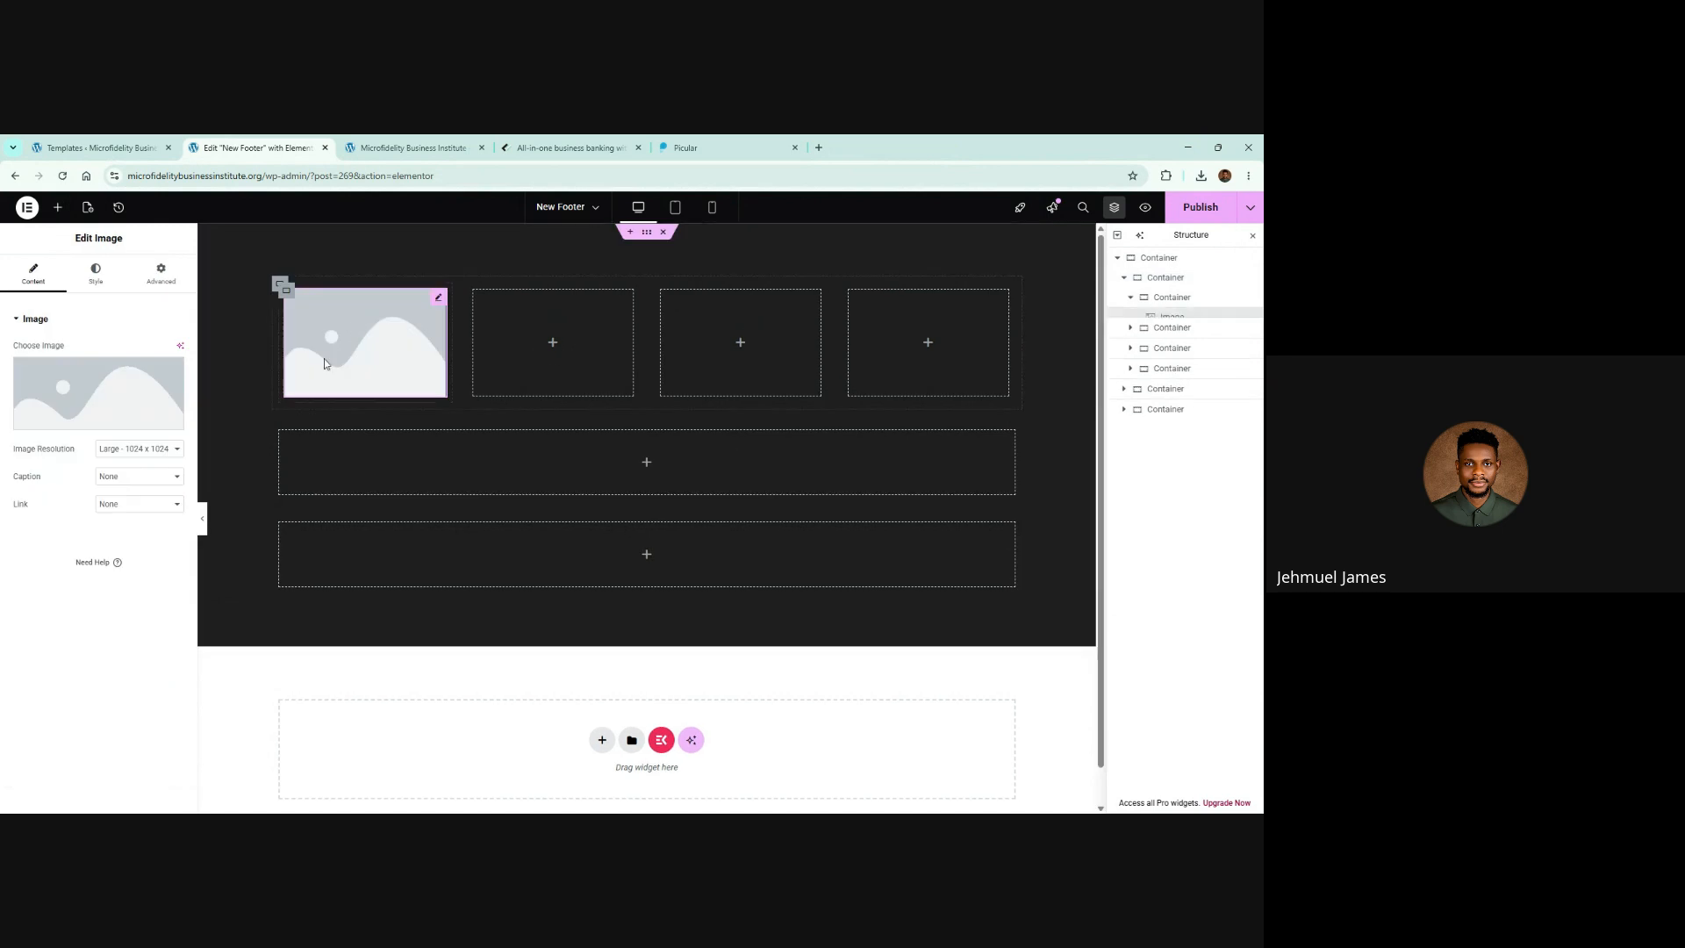
left_click(99, 392)
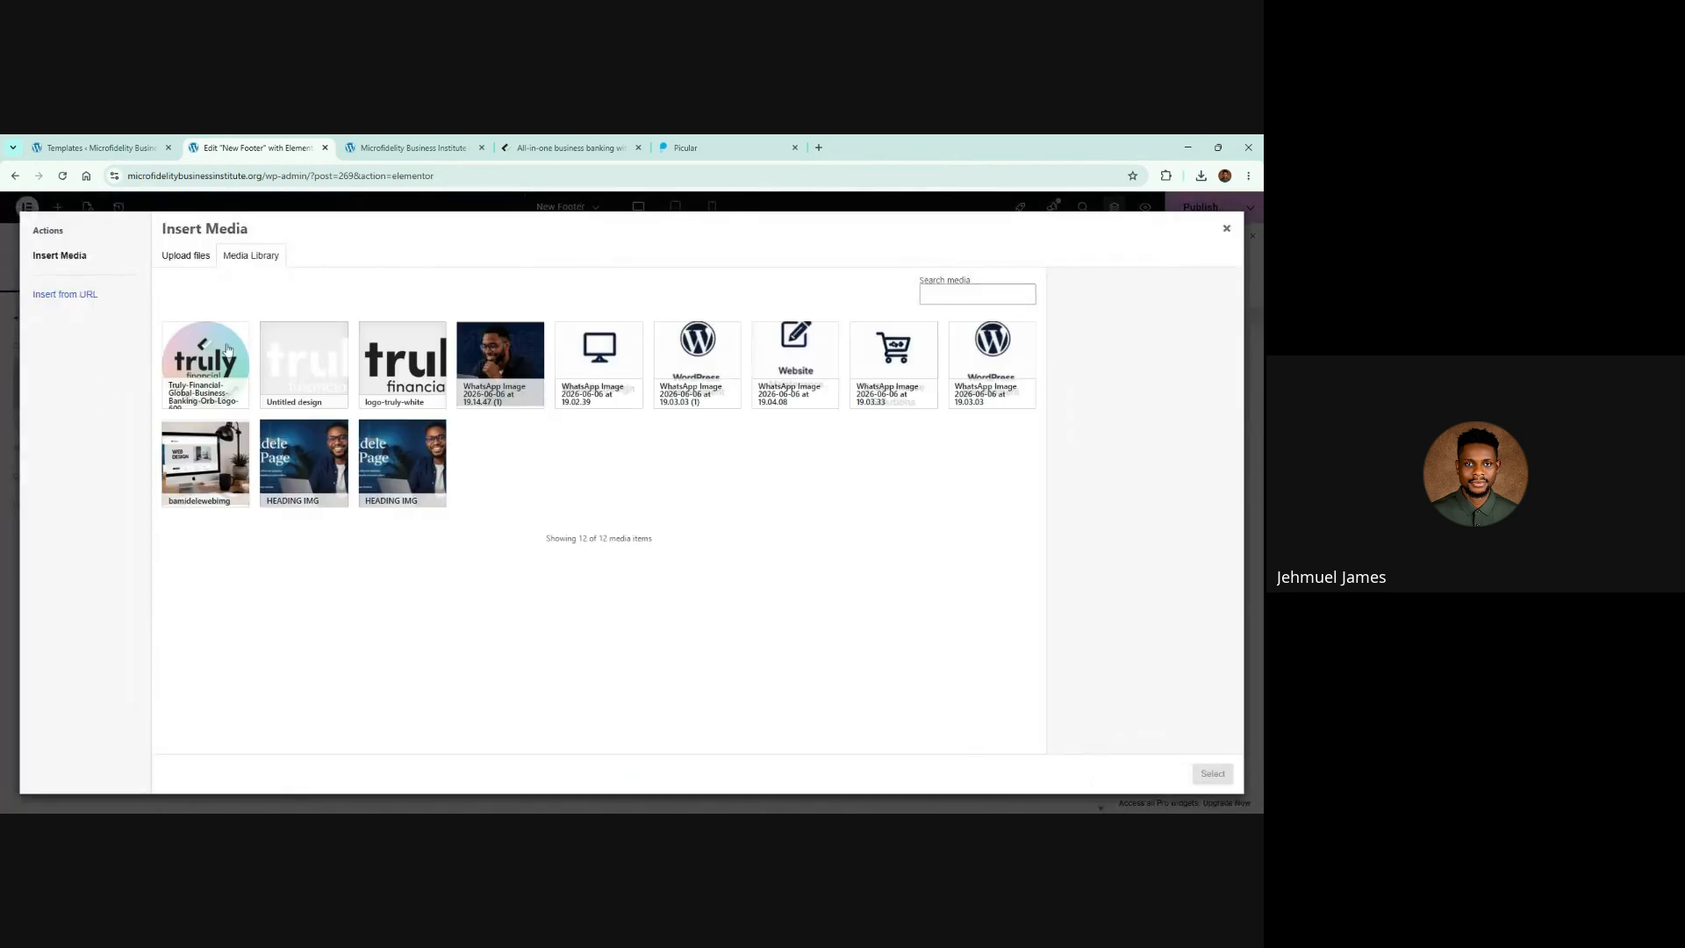
left_click(298, 349)
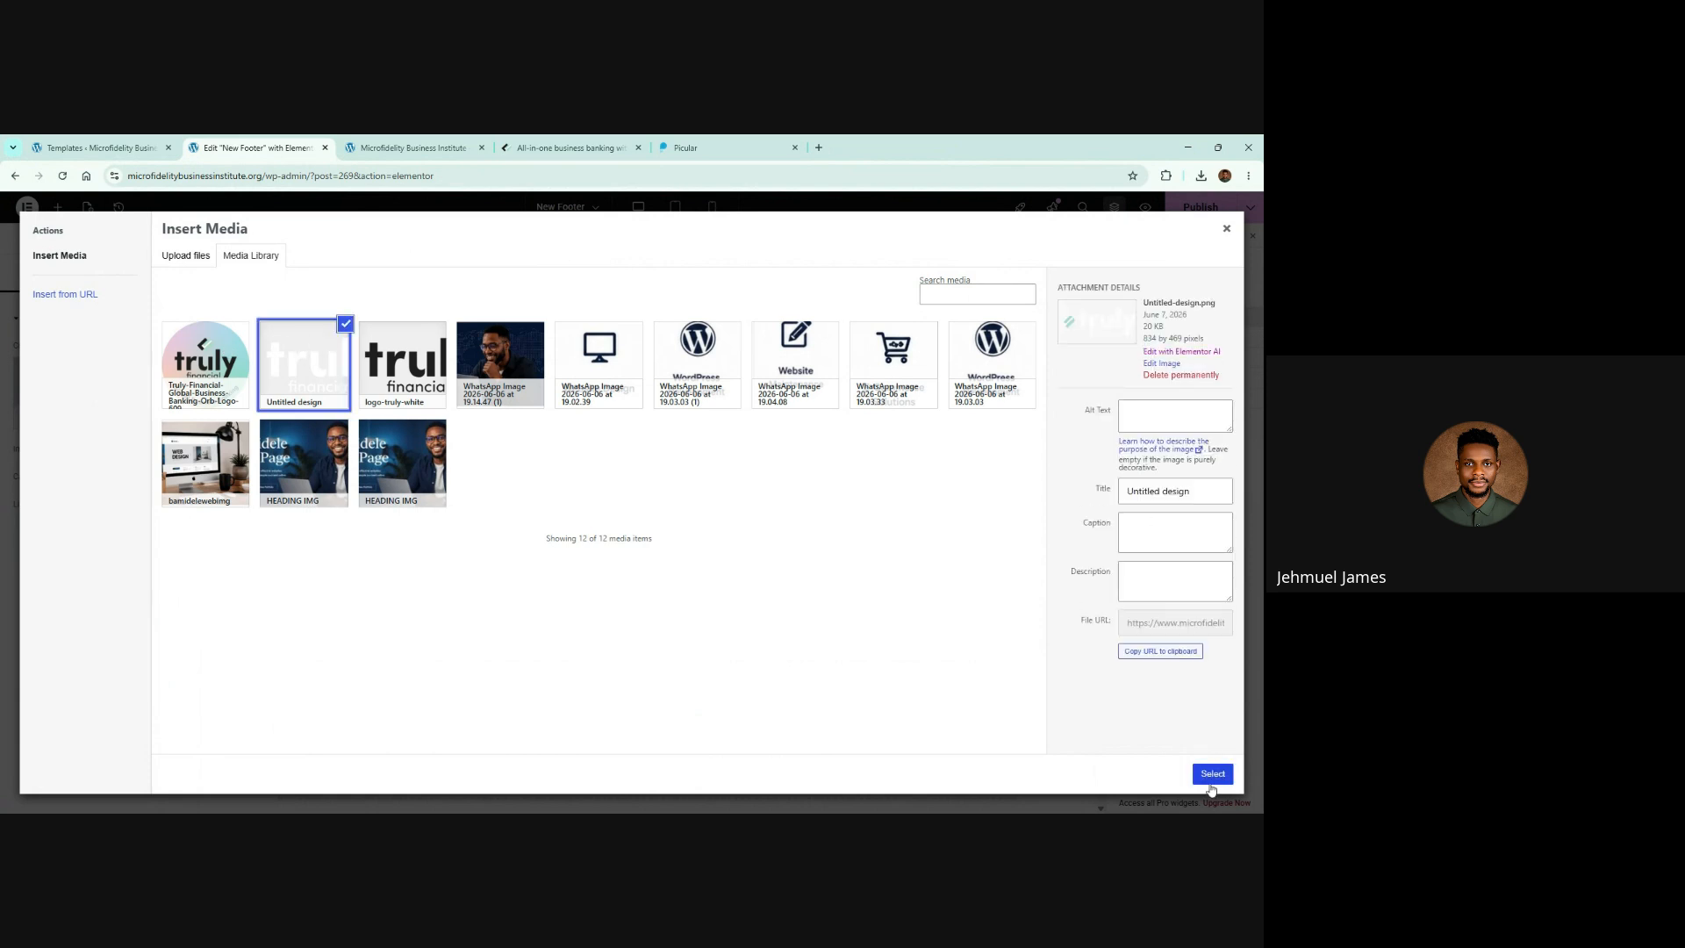
left_click(1212, 772)
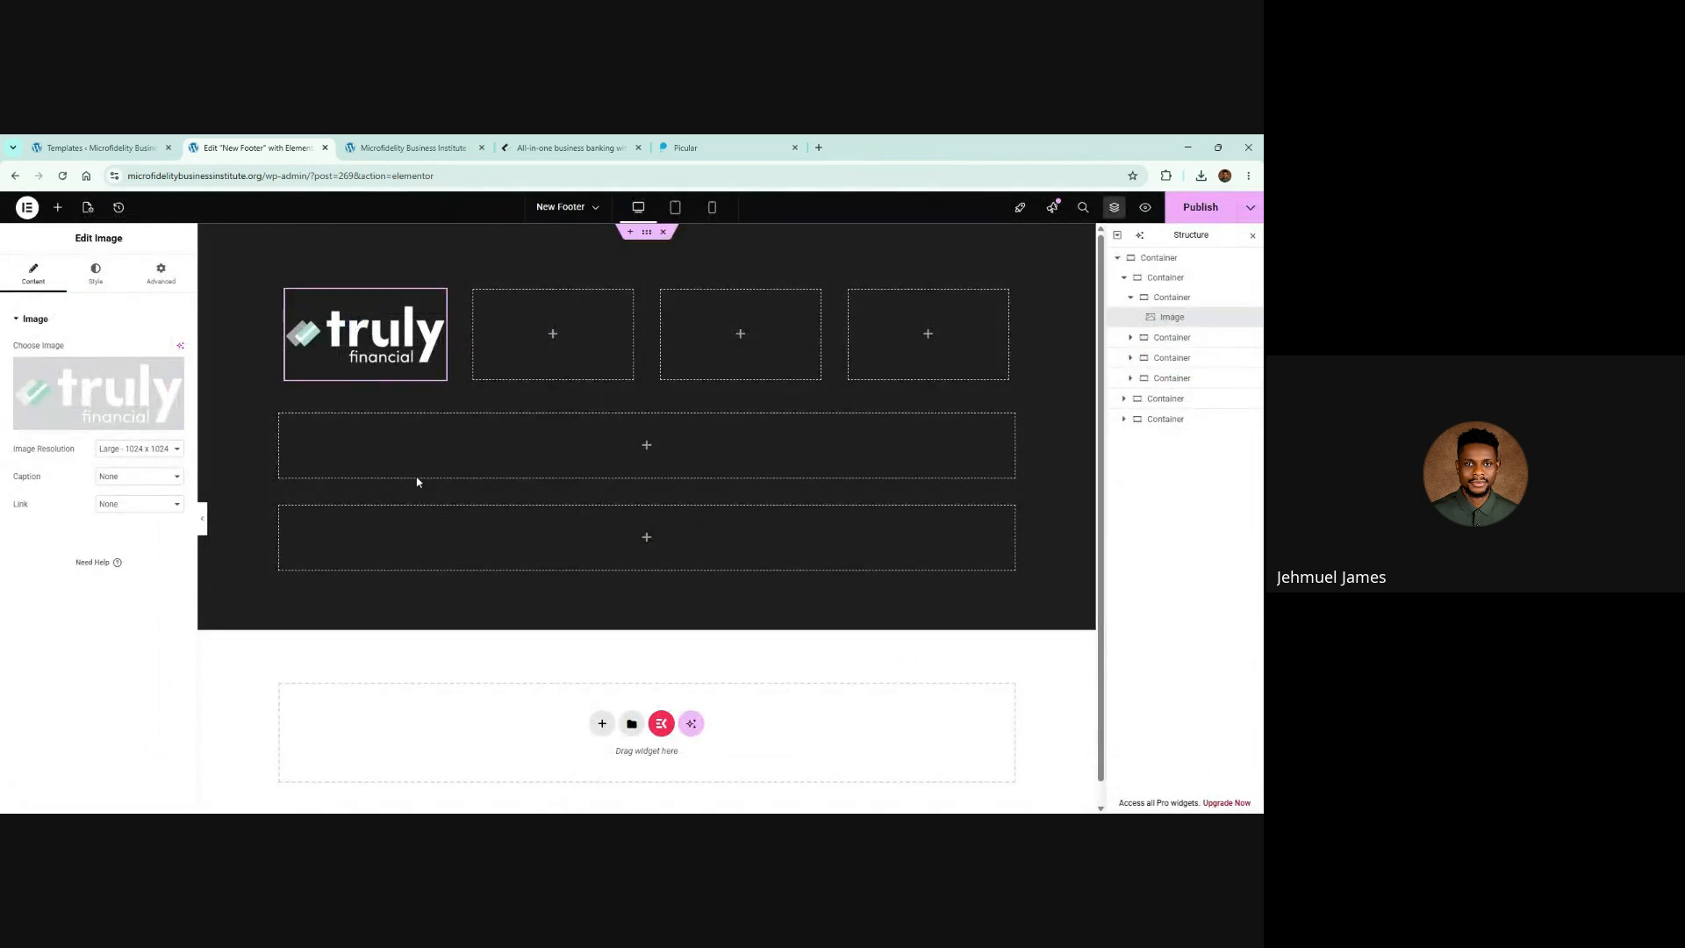
Step: Set the logo image's width to 30%
key("alt+Tab")
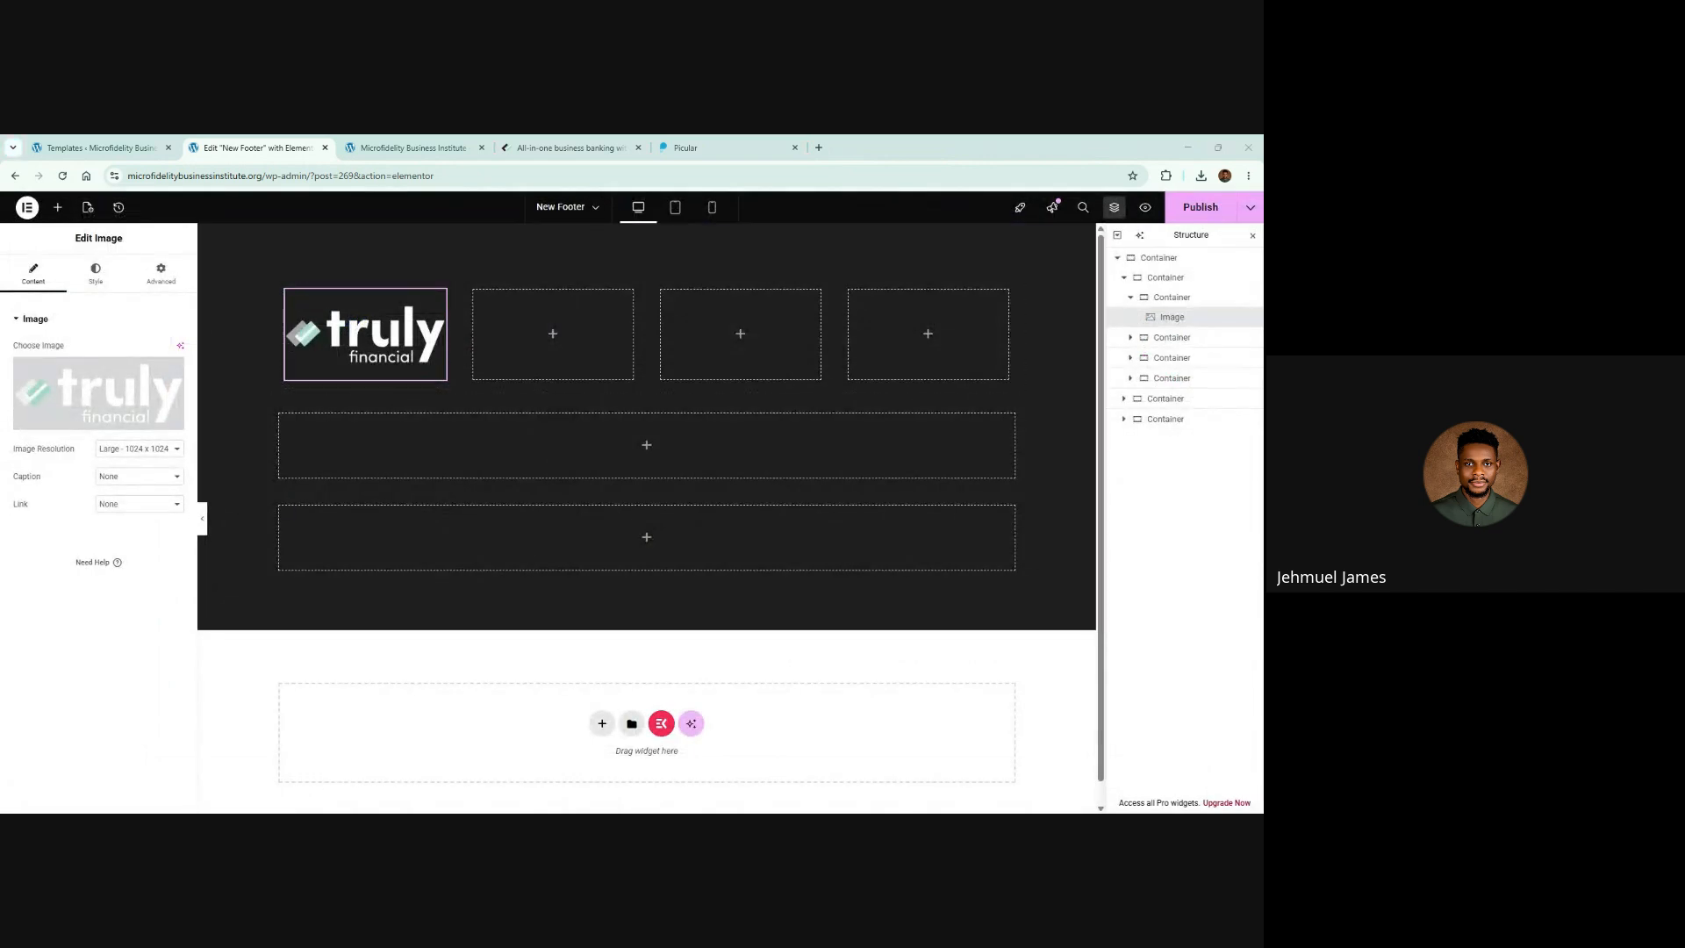
key("alt+Tab")
key("alt+Tab")
key("alt+Tab")
left_click(97, 273)
left_click(165, 391)
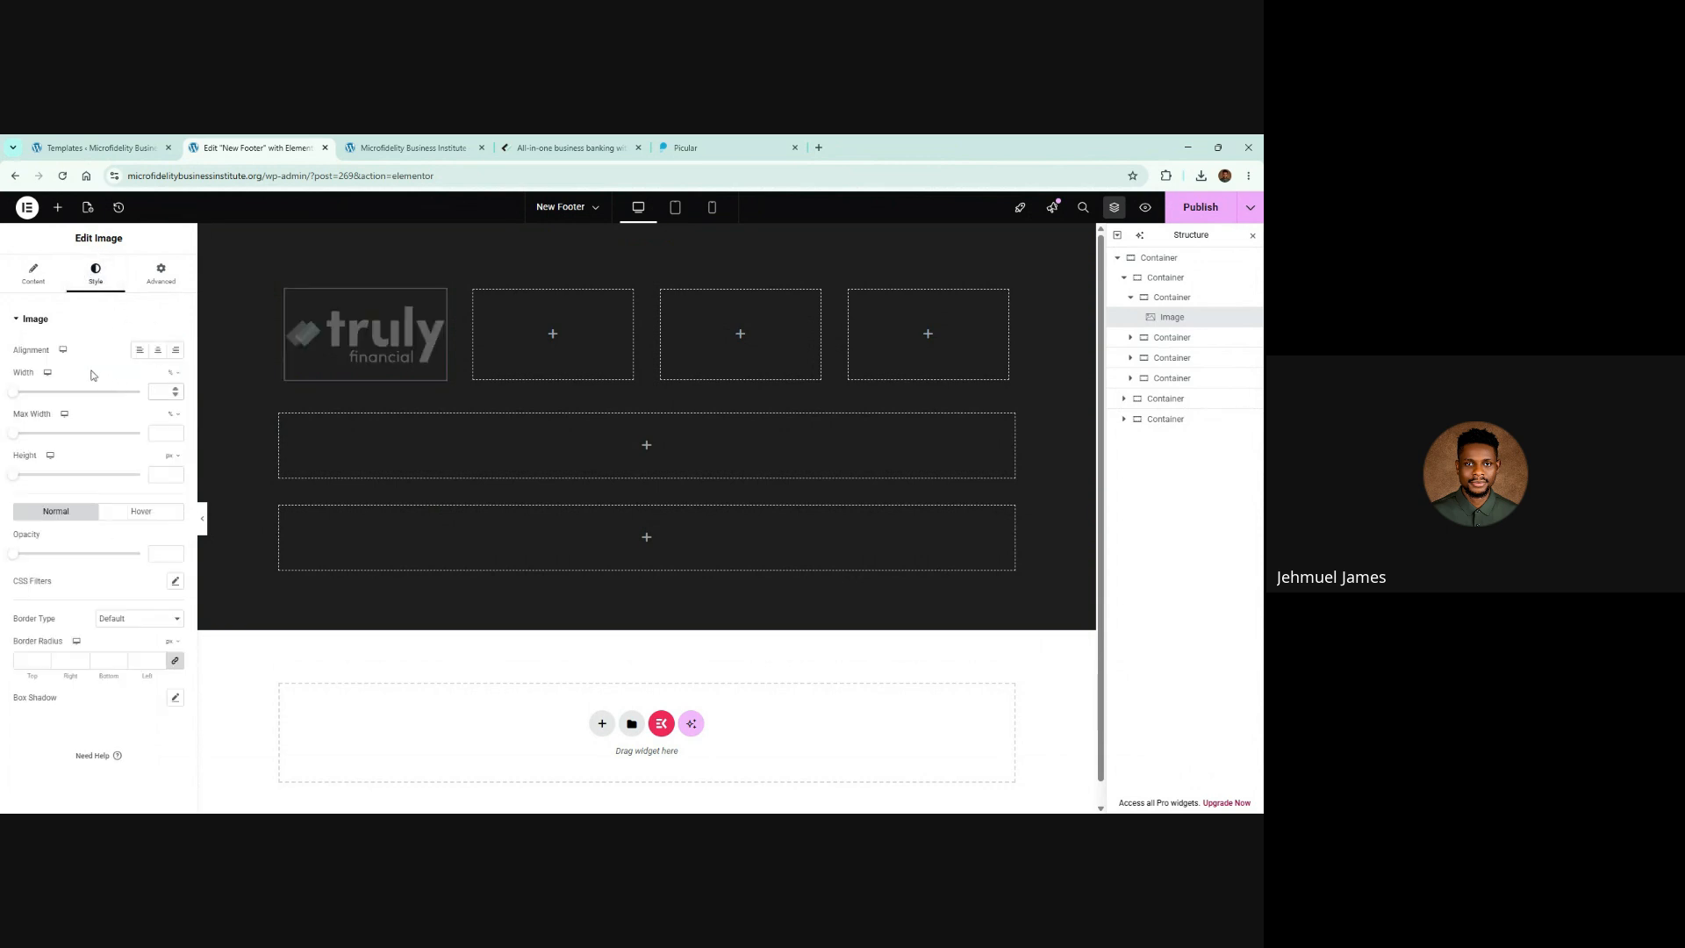
type("30")
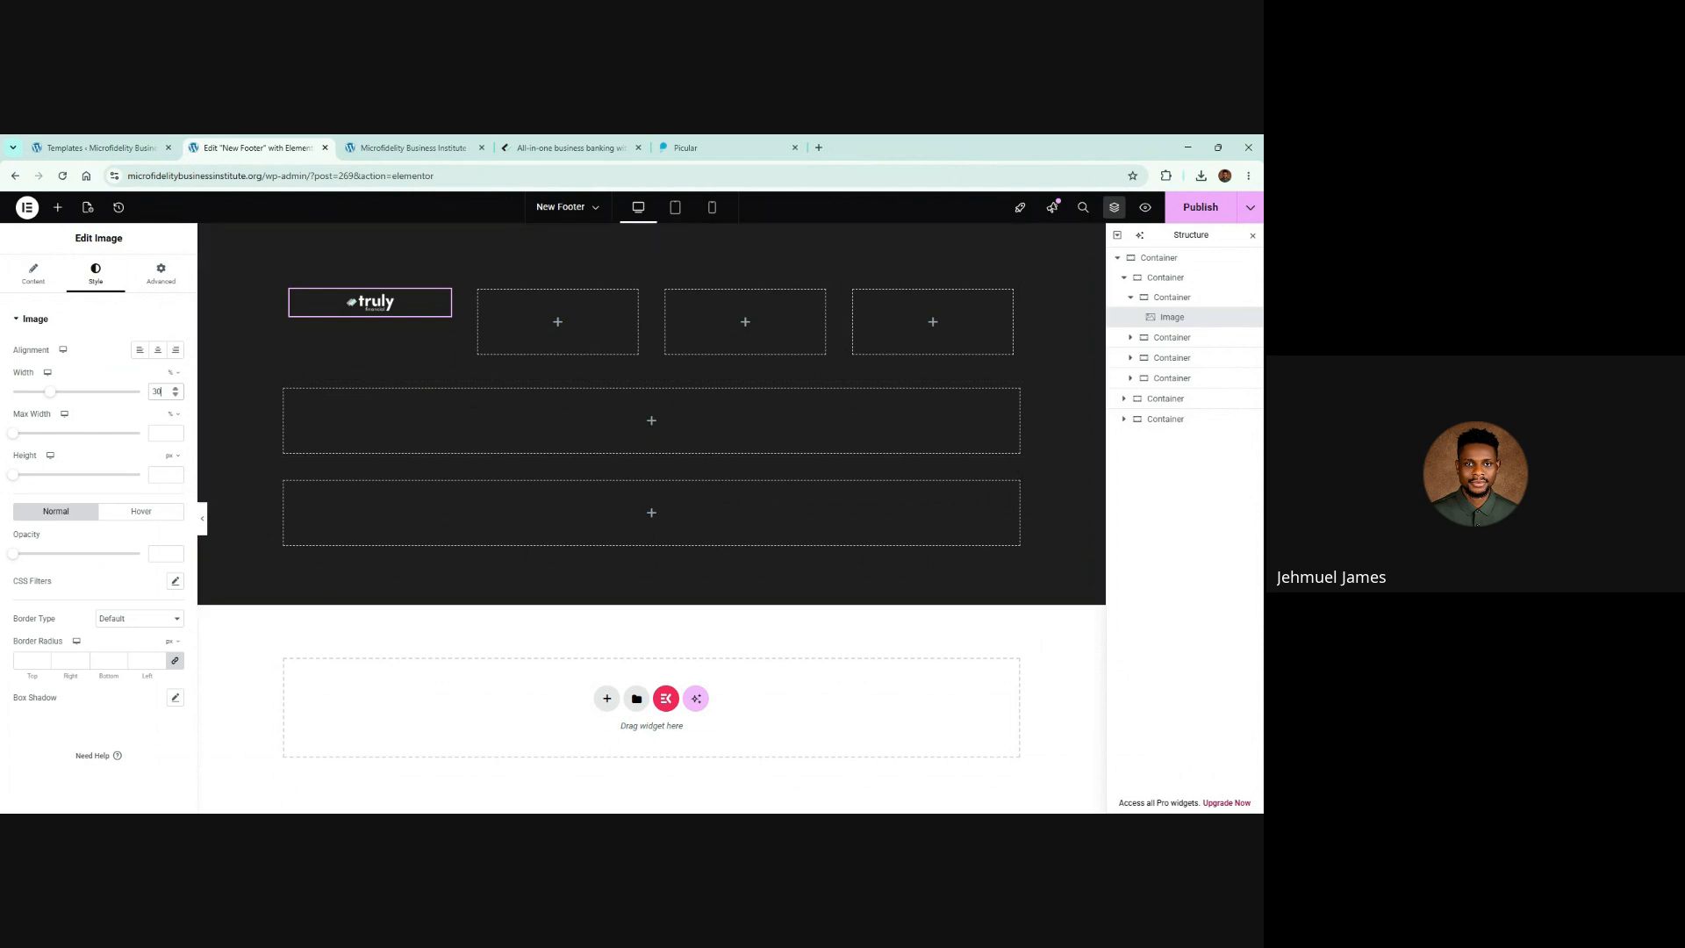
key("alt+Tab")
Step: Examine the extents of the four top-row columns in the trulyfinancial.com footer, from the logo block to the FAQ links
left_click(291, 295)
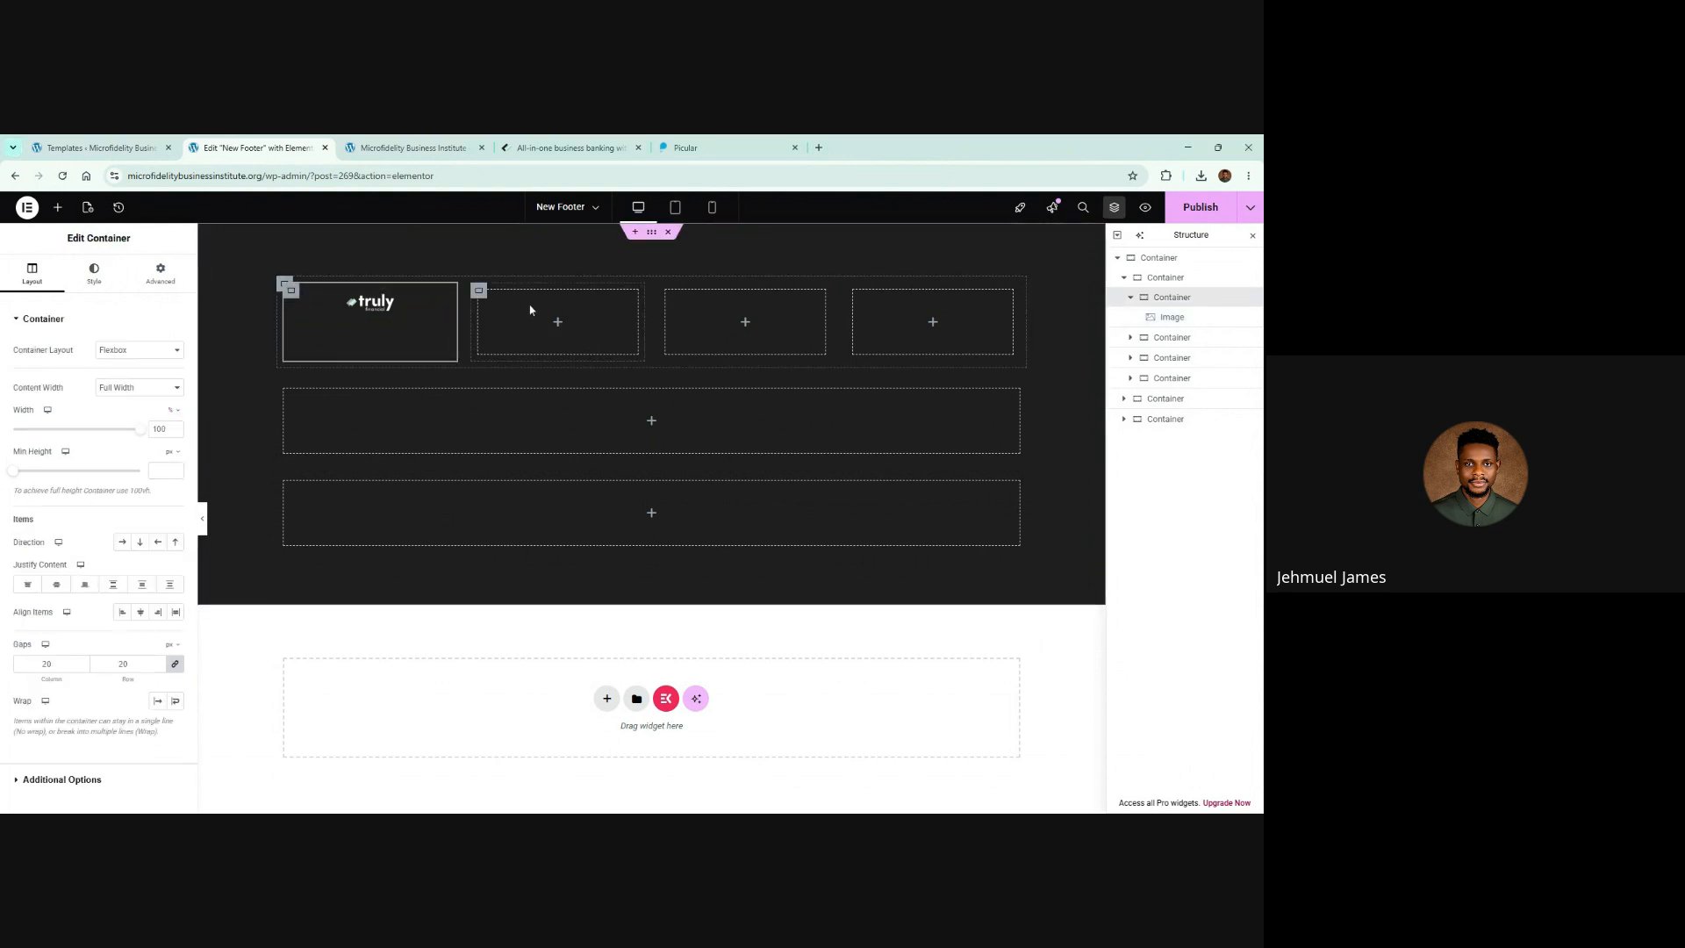
left_click(569, 147)
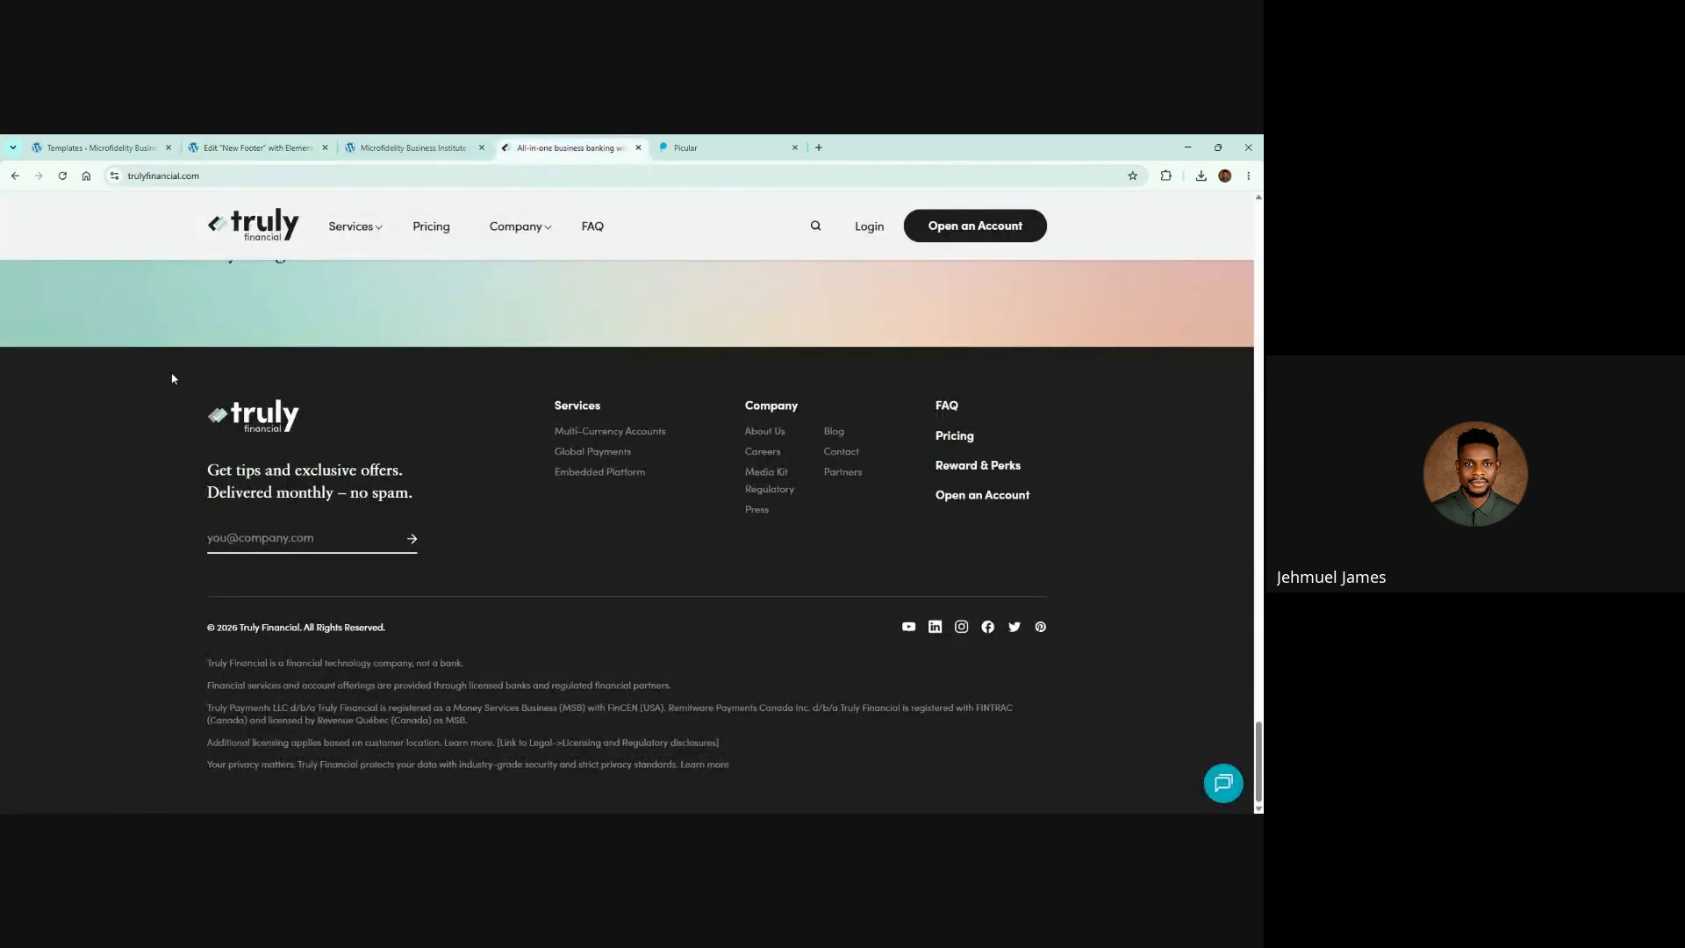
left_click_drag(172, 378, 426, 521)
left_click(467, 378)
left_click_drag(546, 418, 650, 509)
left_click_drag(740, 389, 877, 516)
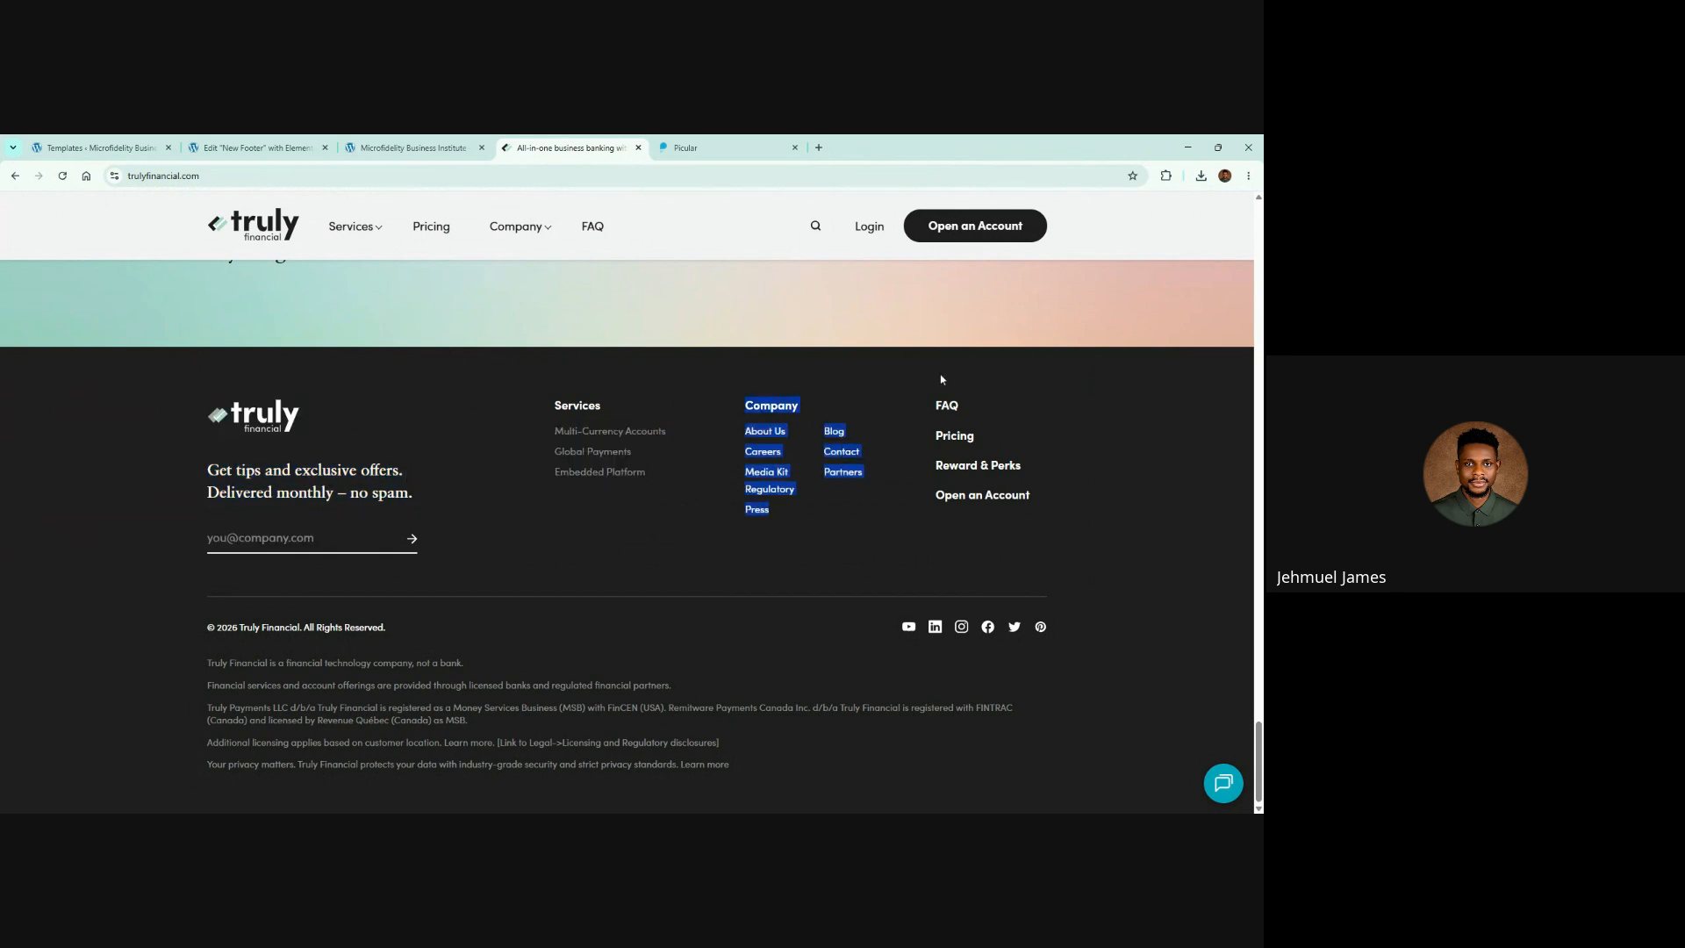
left_click_drag(940, 380, 1018, 548)
key("alt+Tab")
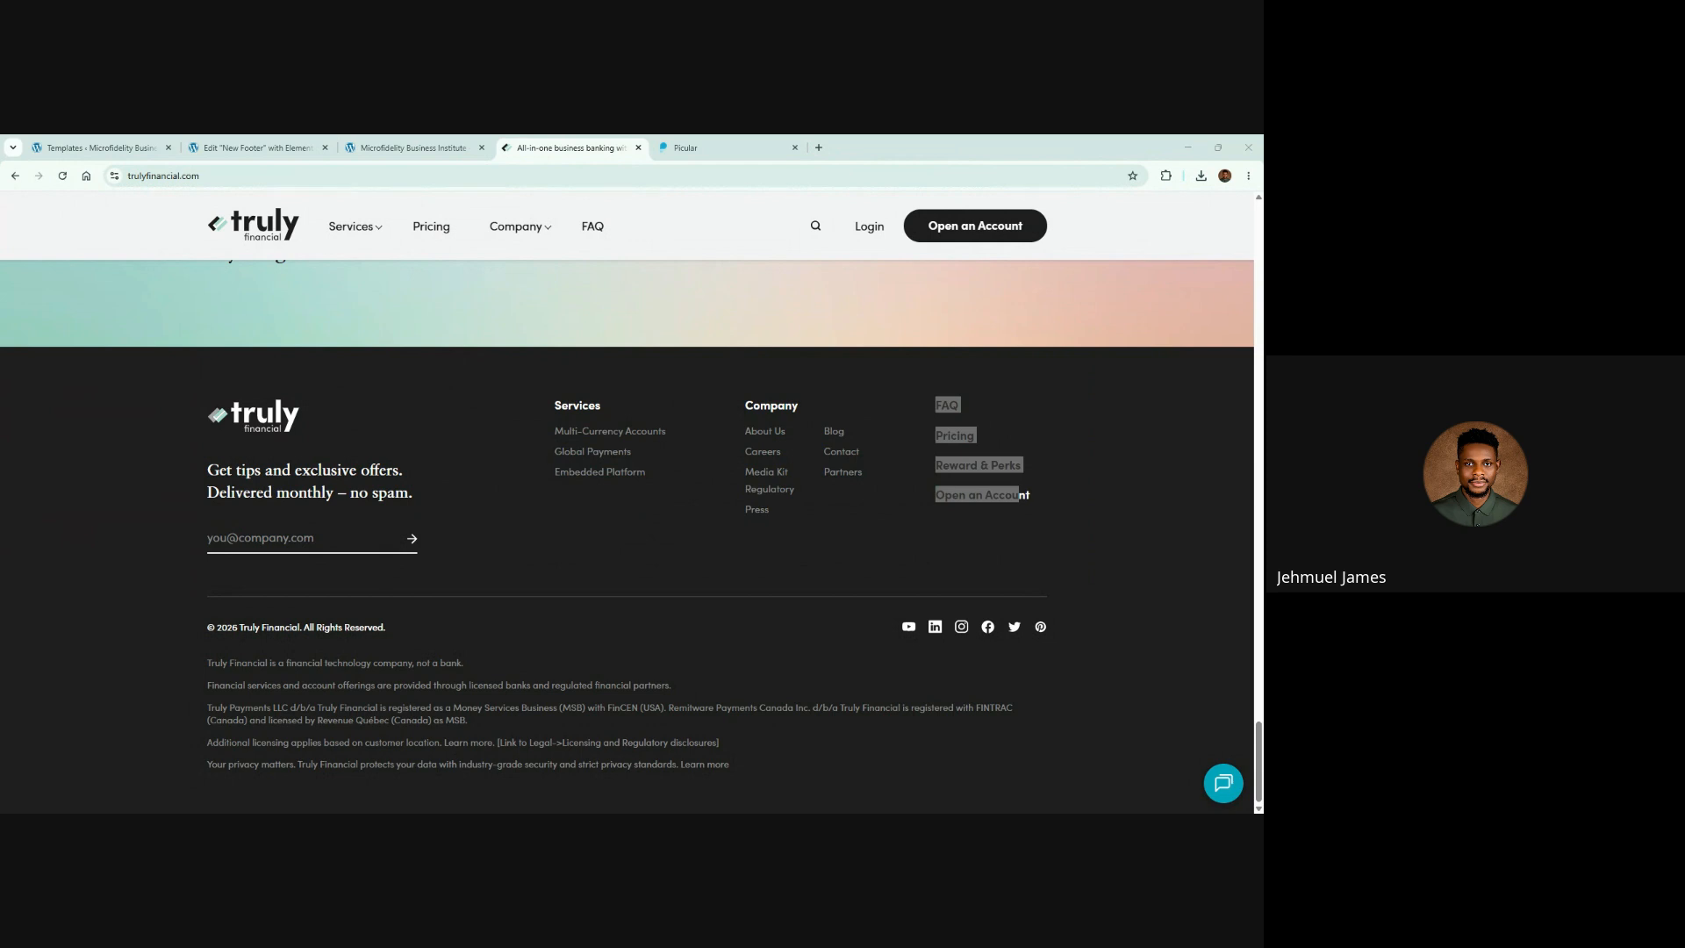
left_click_drag(1019, 495, 1031, 495)
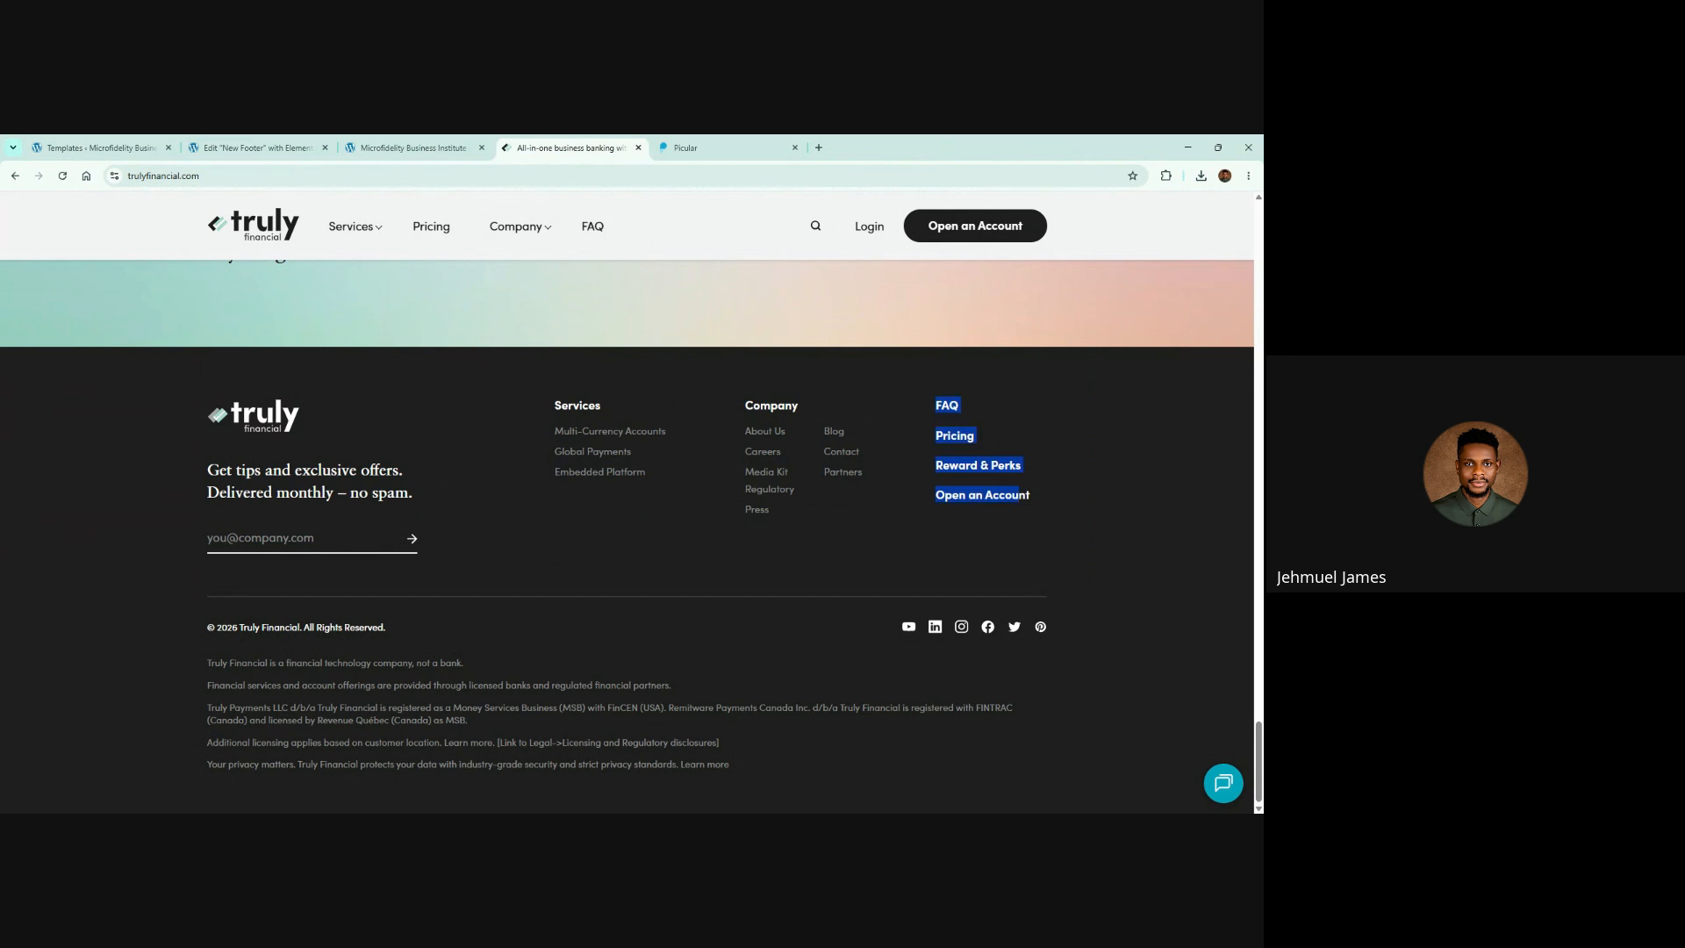
Step: Return to the footer editor and set the second column's width to 45% and the third column's to 60%
left_click(254, 148)
left_click(490, 324)
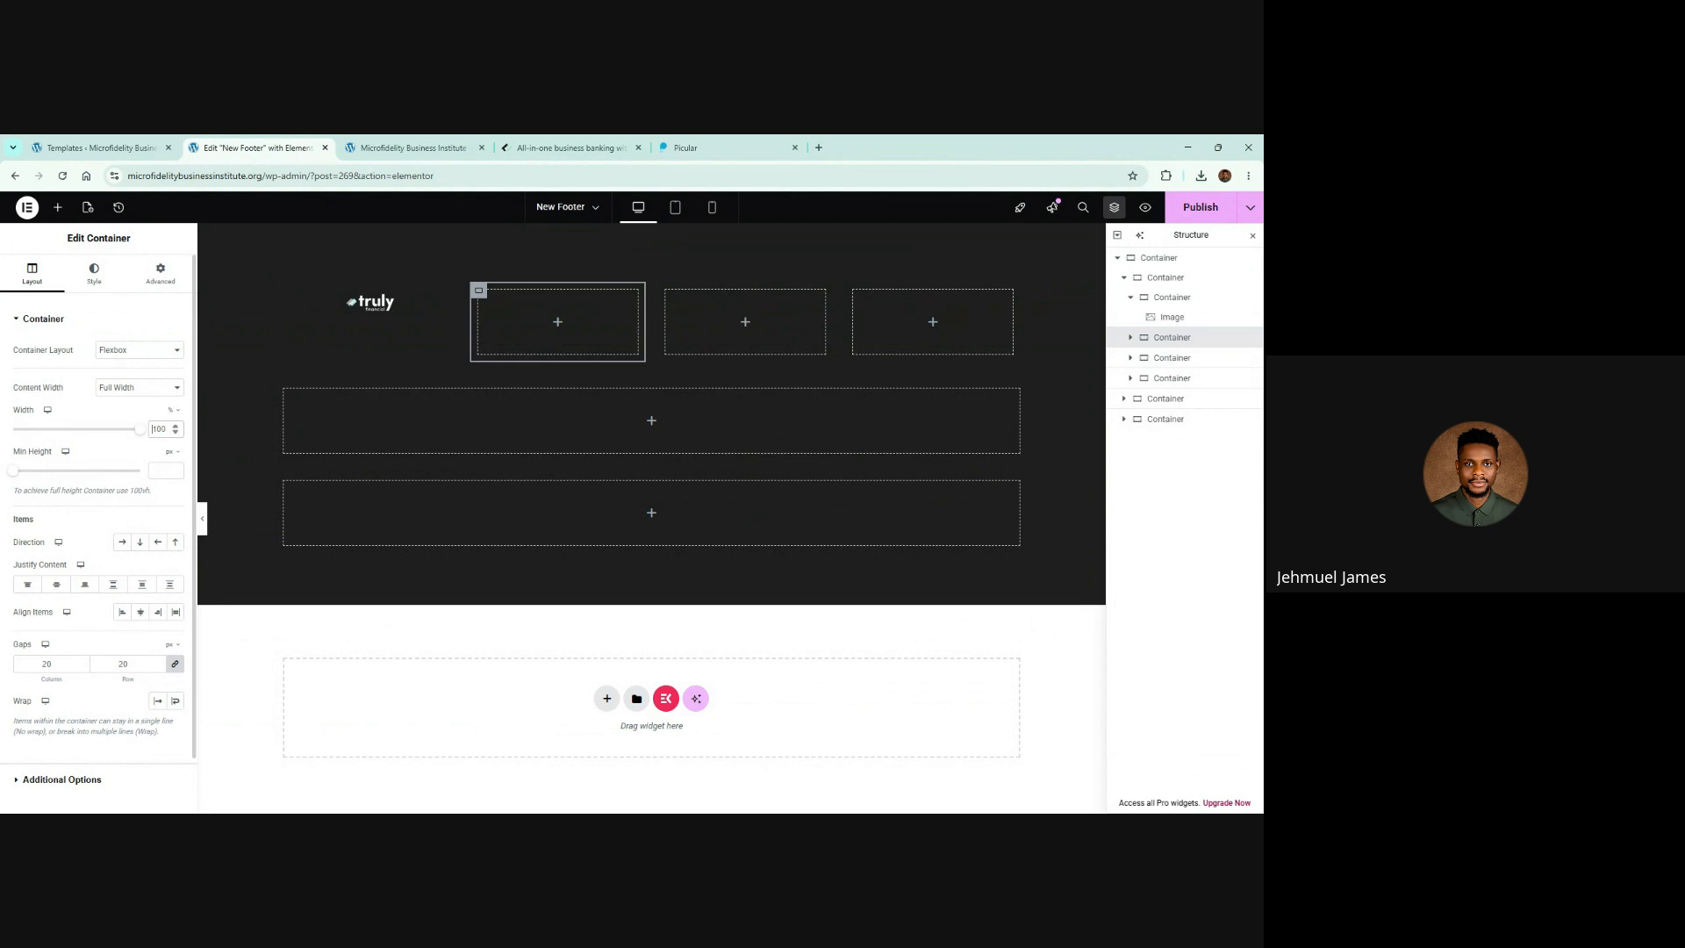
type("45")
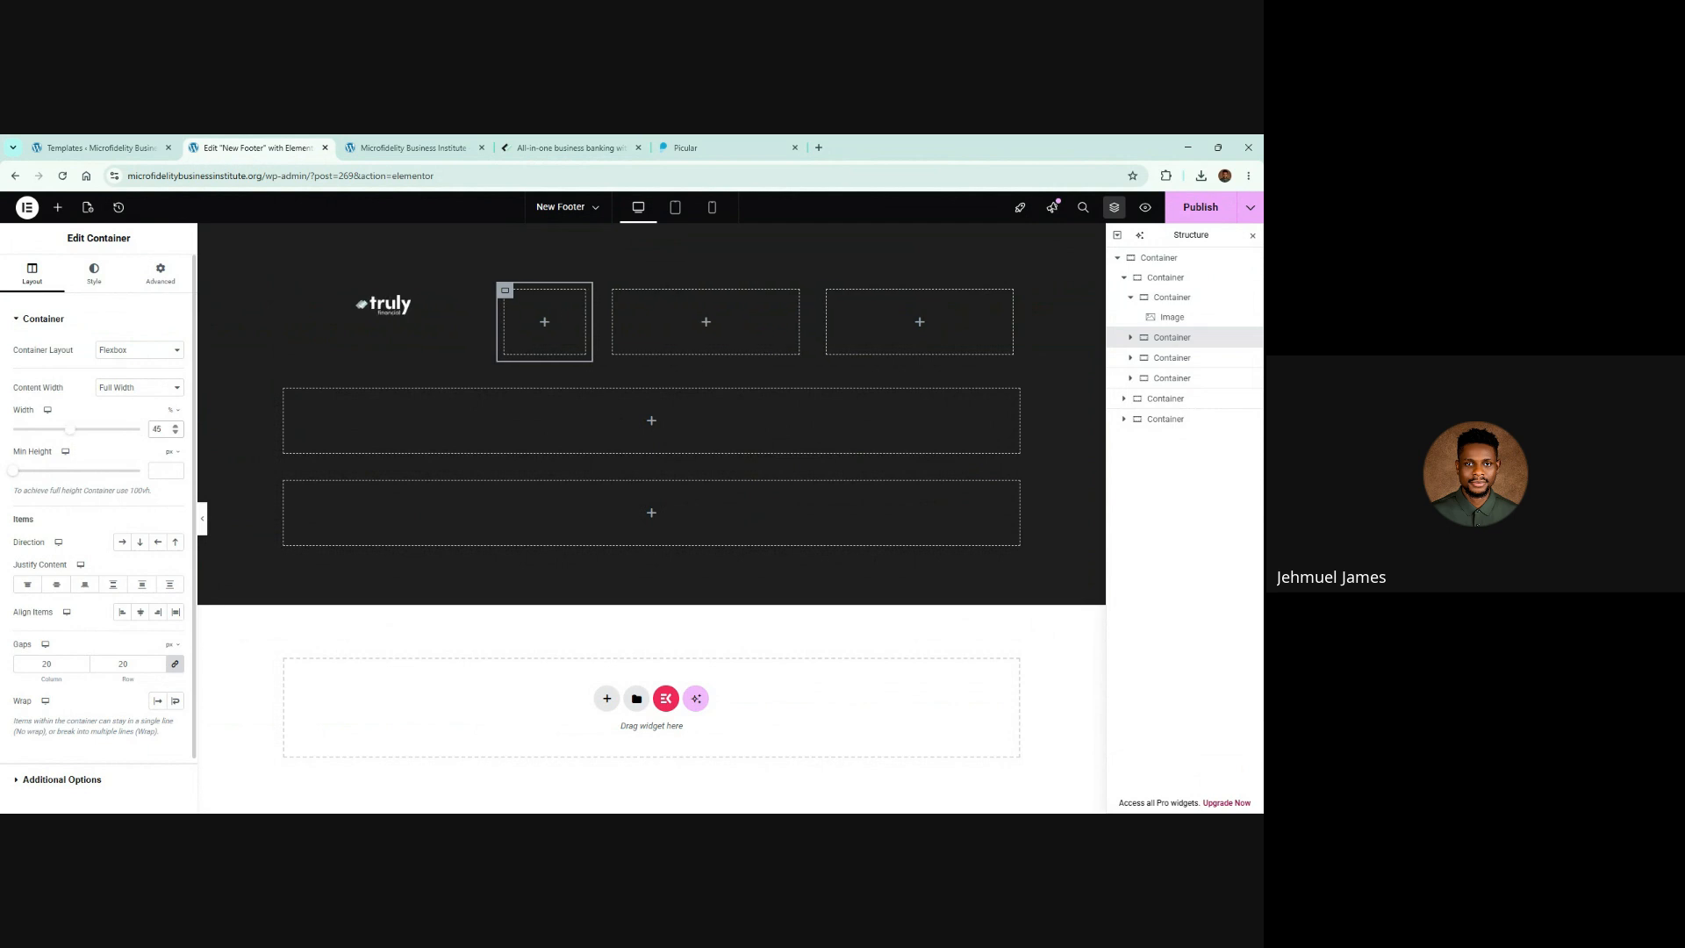
left_click(645, 298)
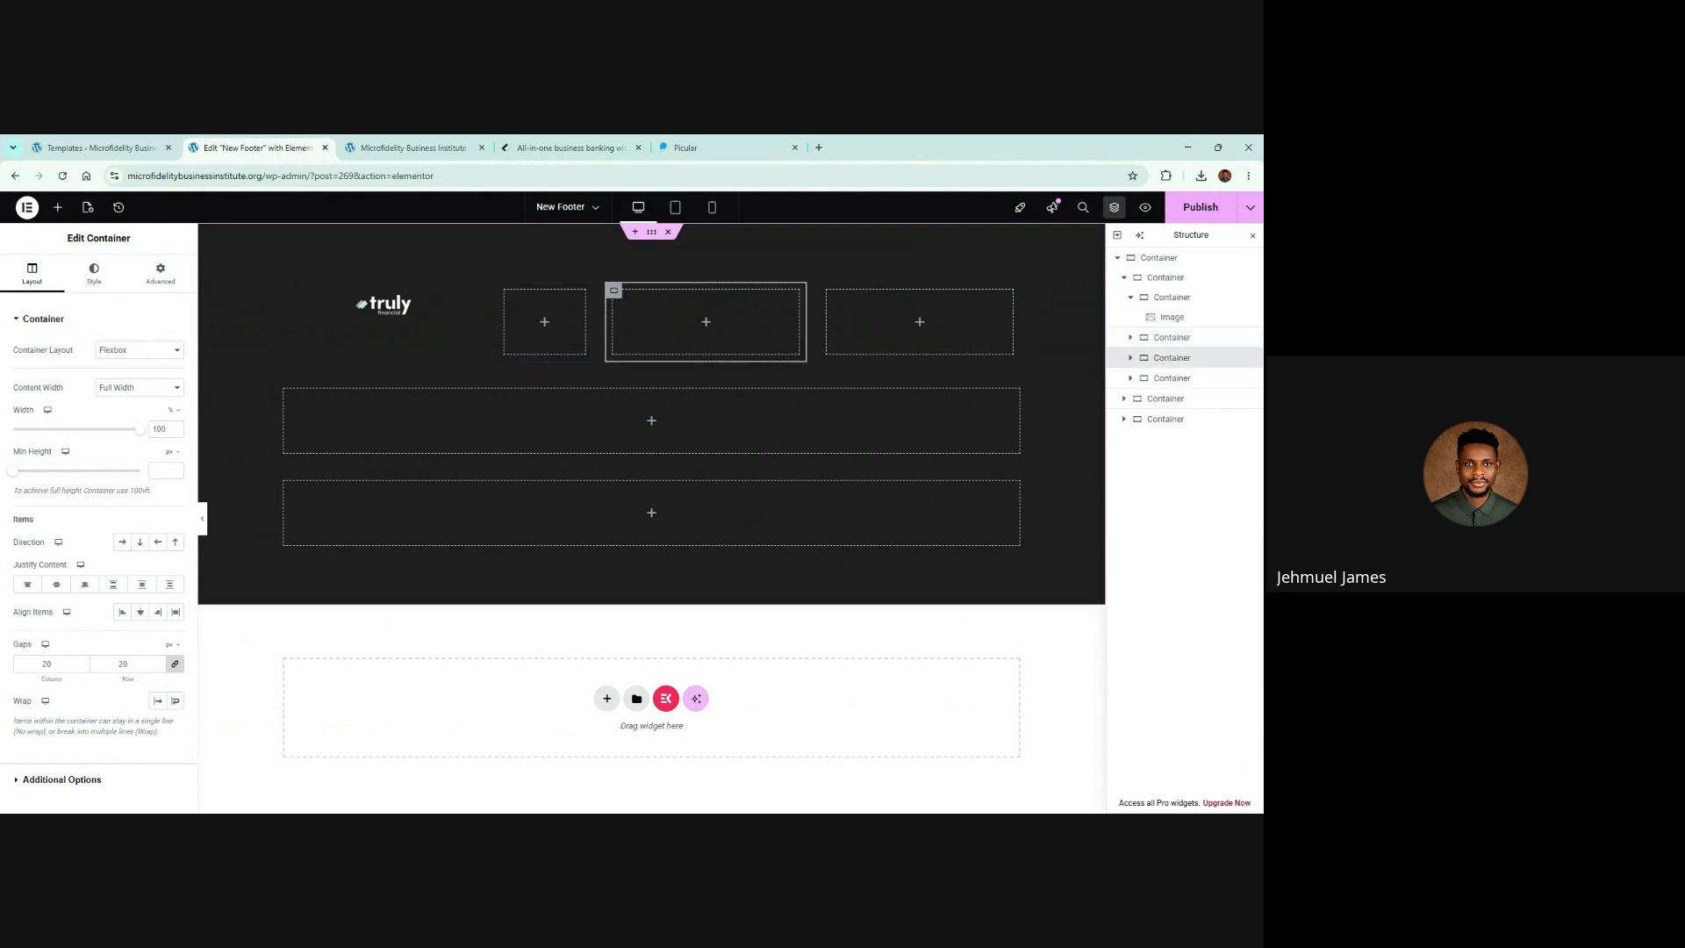
type("60")
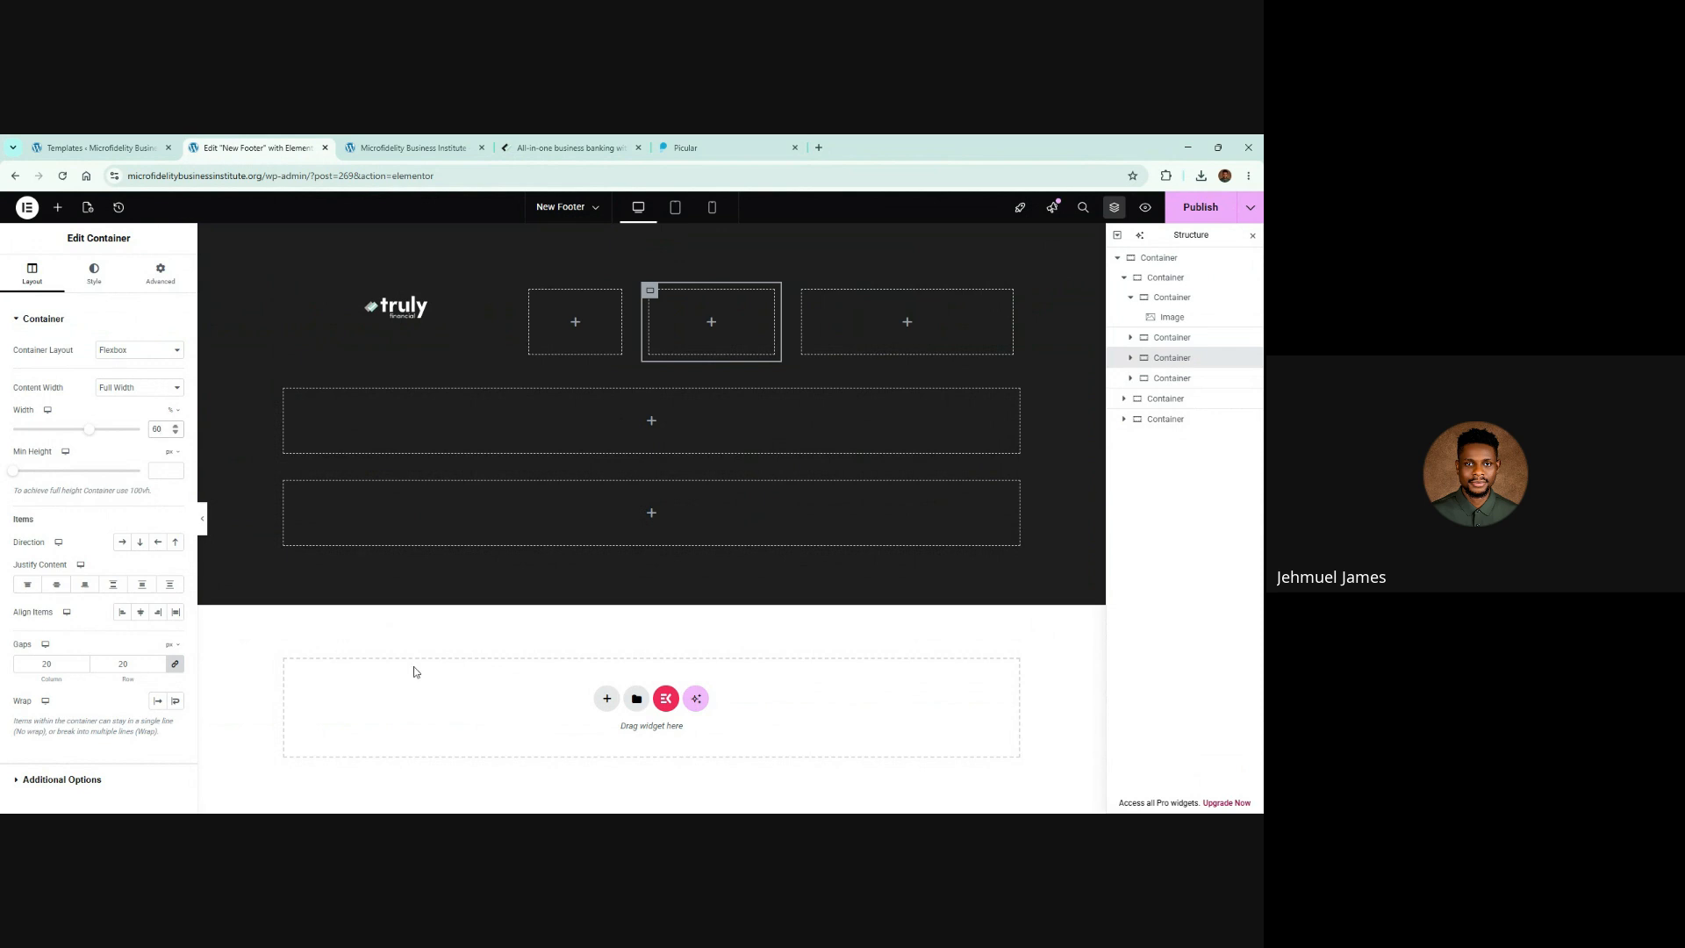
Step: Set the fourth column's width to 30% and align the logo image to the start of its column
key("alt+Tab")
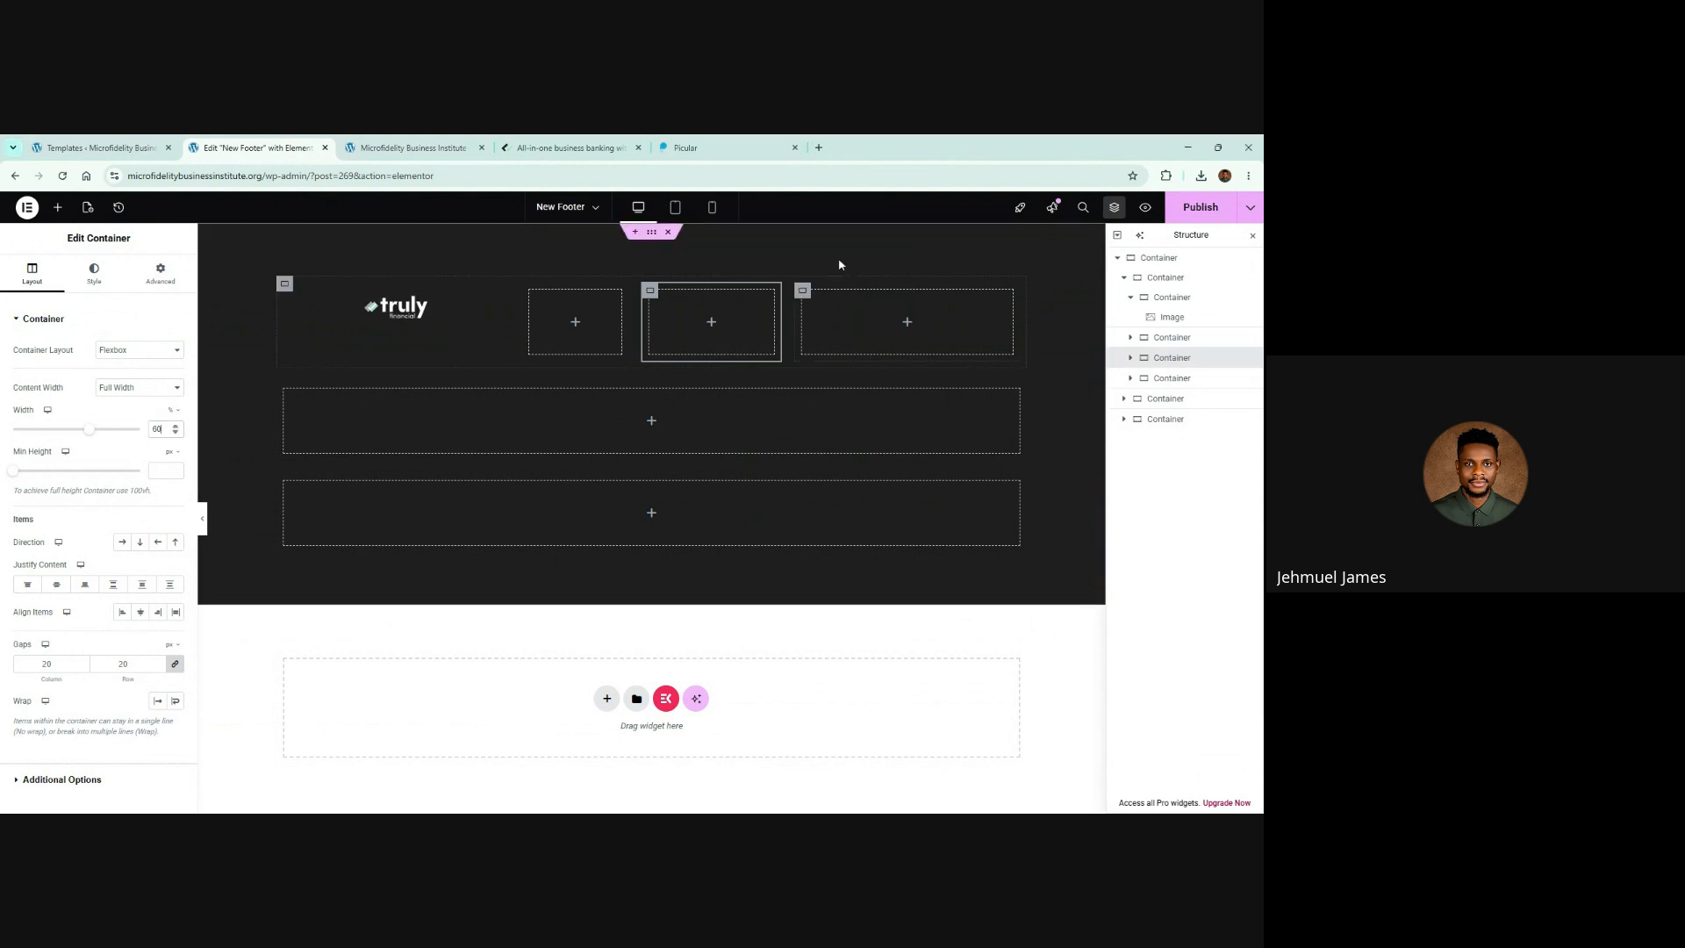
left_click(802, 290)
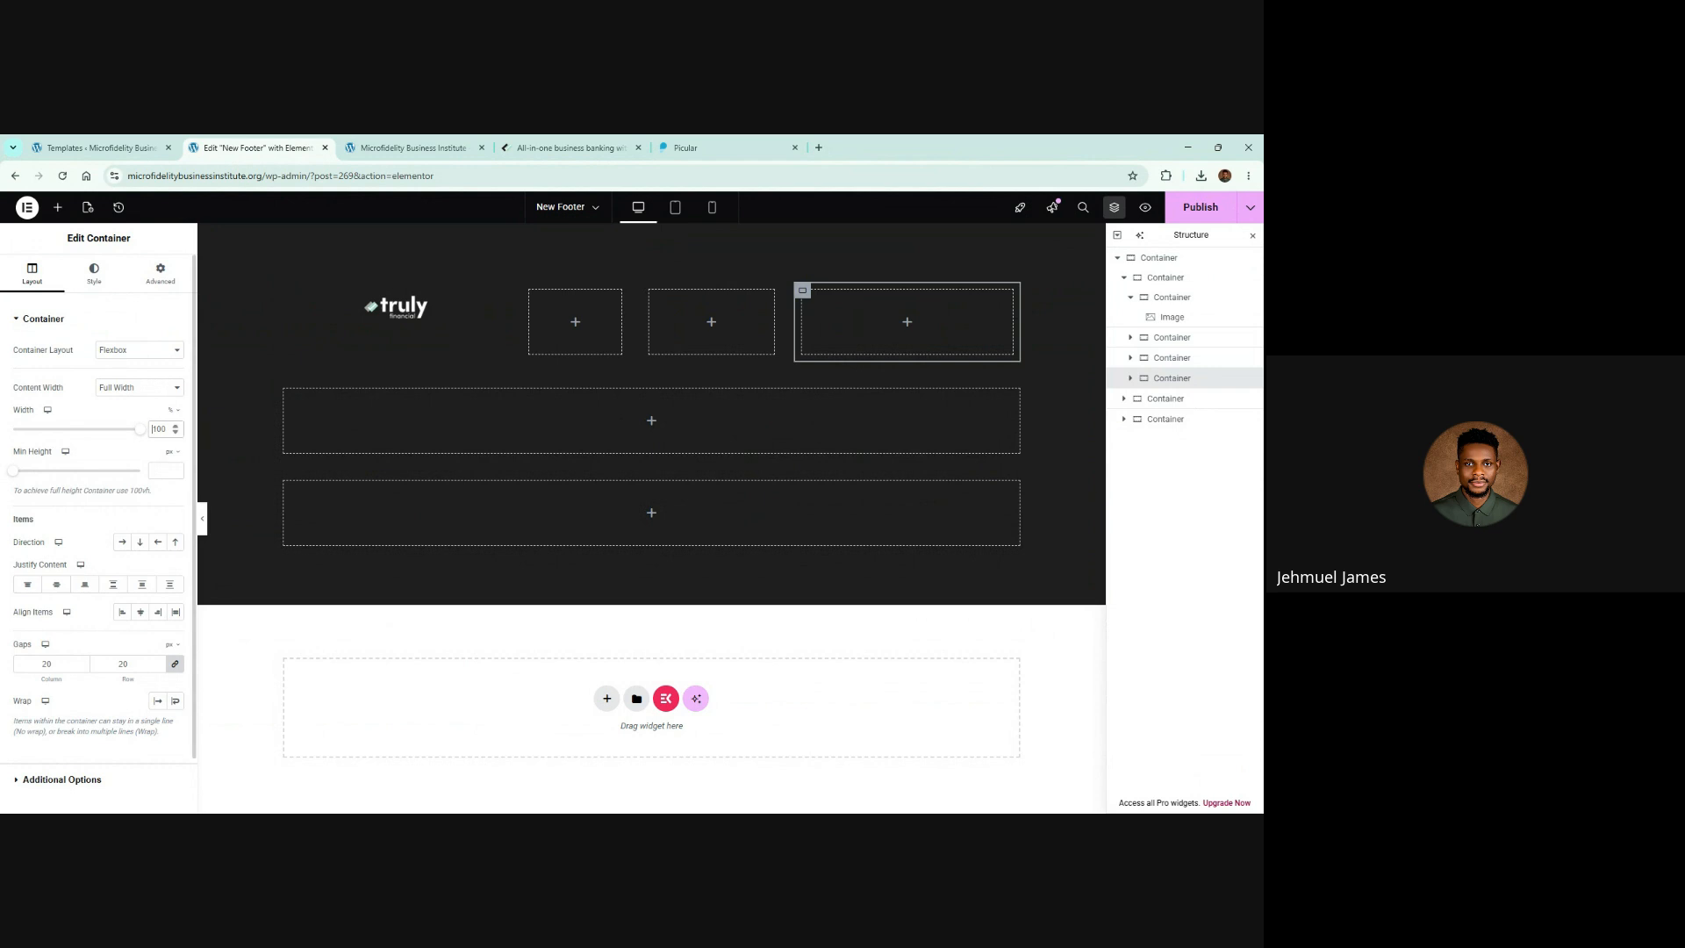
type("30")
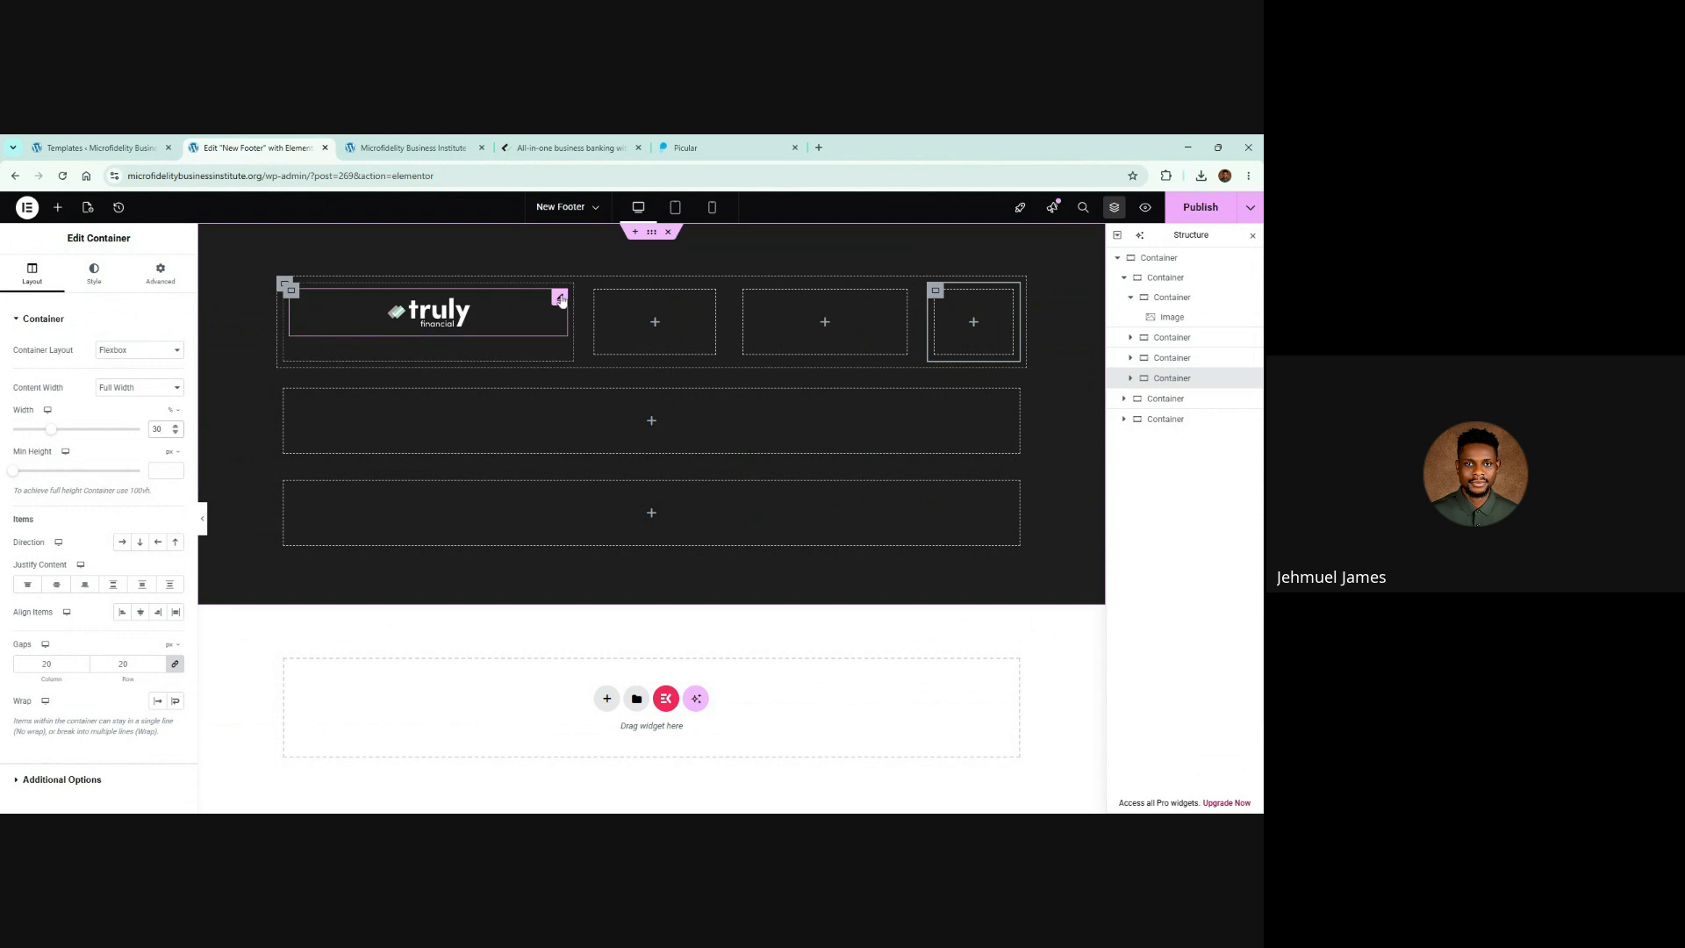
left_click(560, 299)
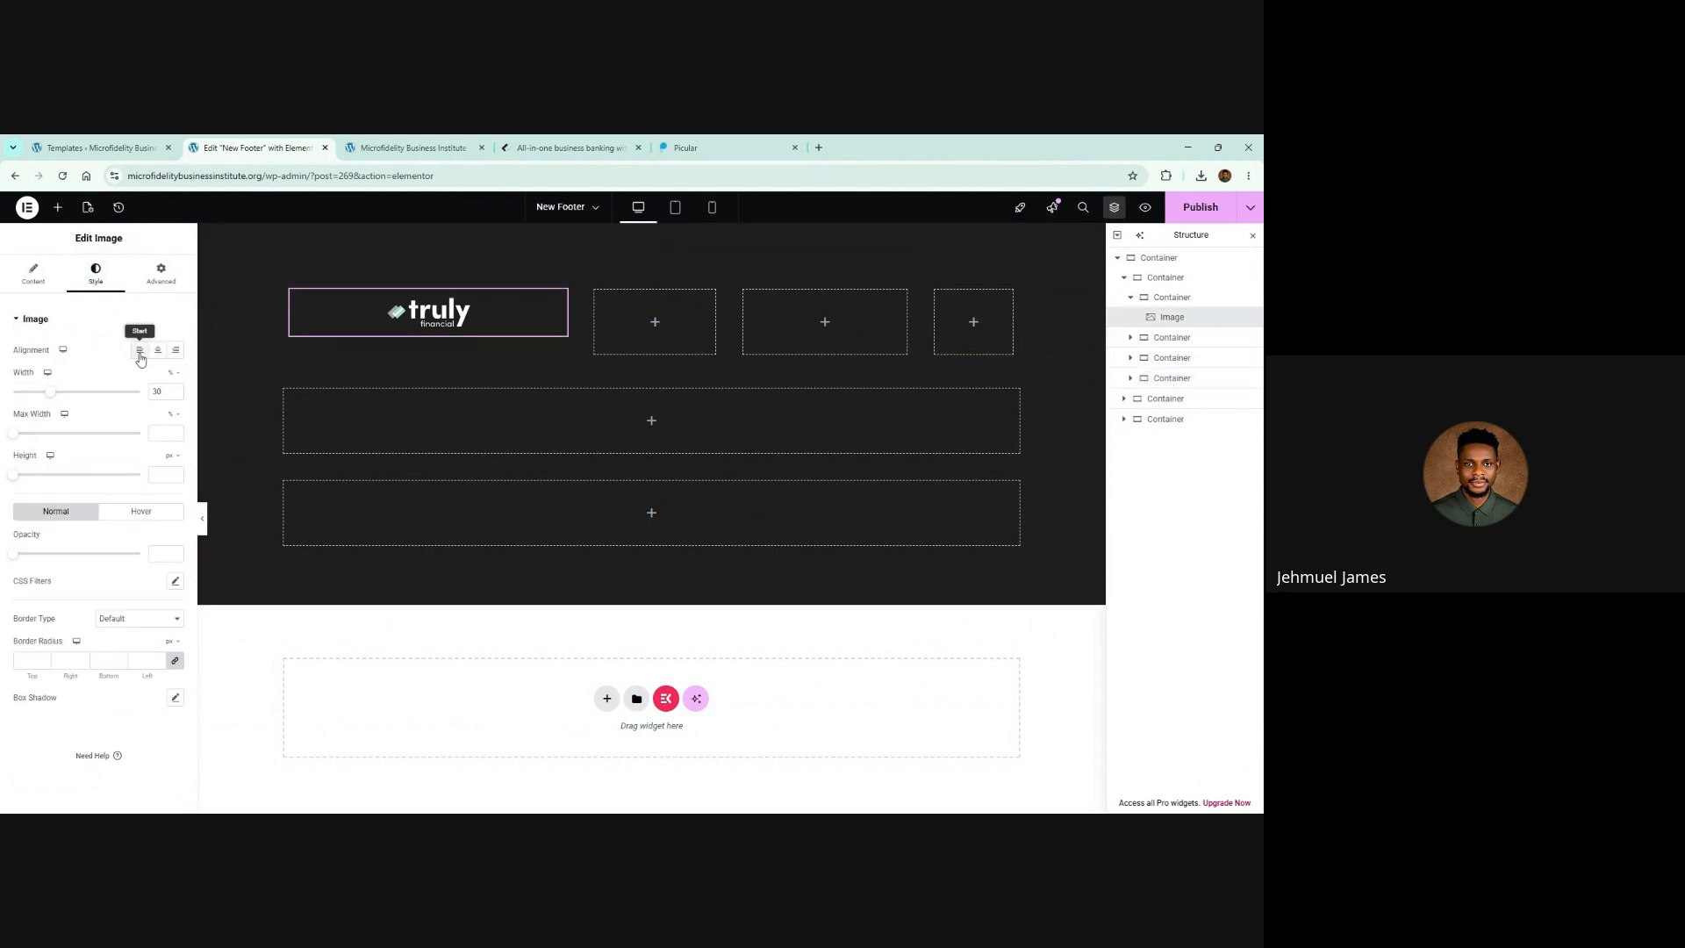
left_click(140, 351)
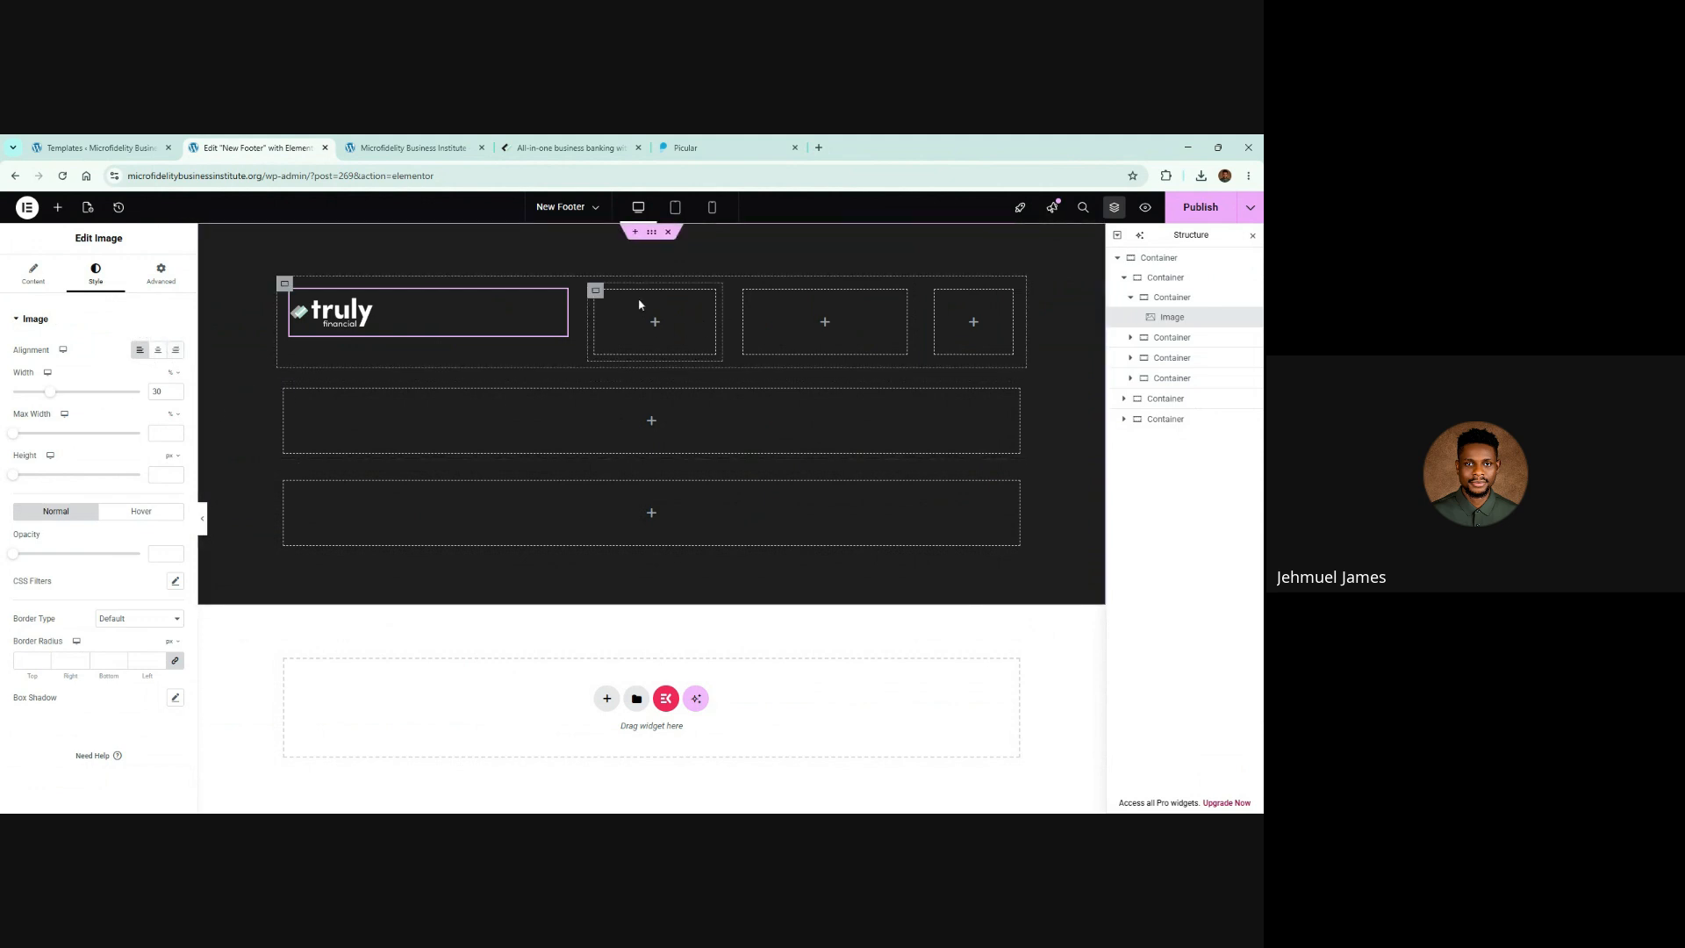
Step: Check the Services column in the trulyfinancial.com footer and add a Heading widget to the second column of the new footer
left_click(413, 147)
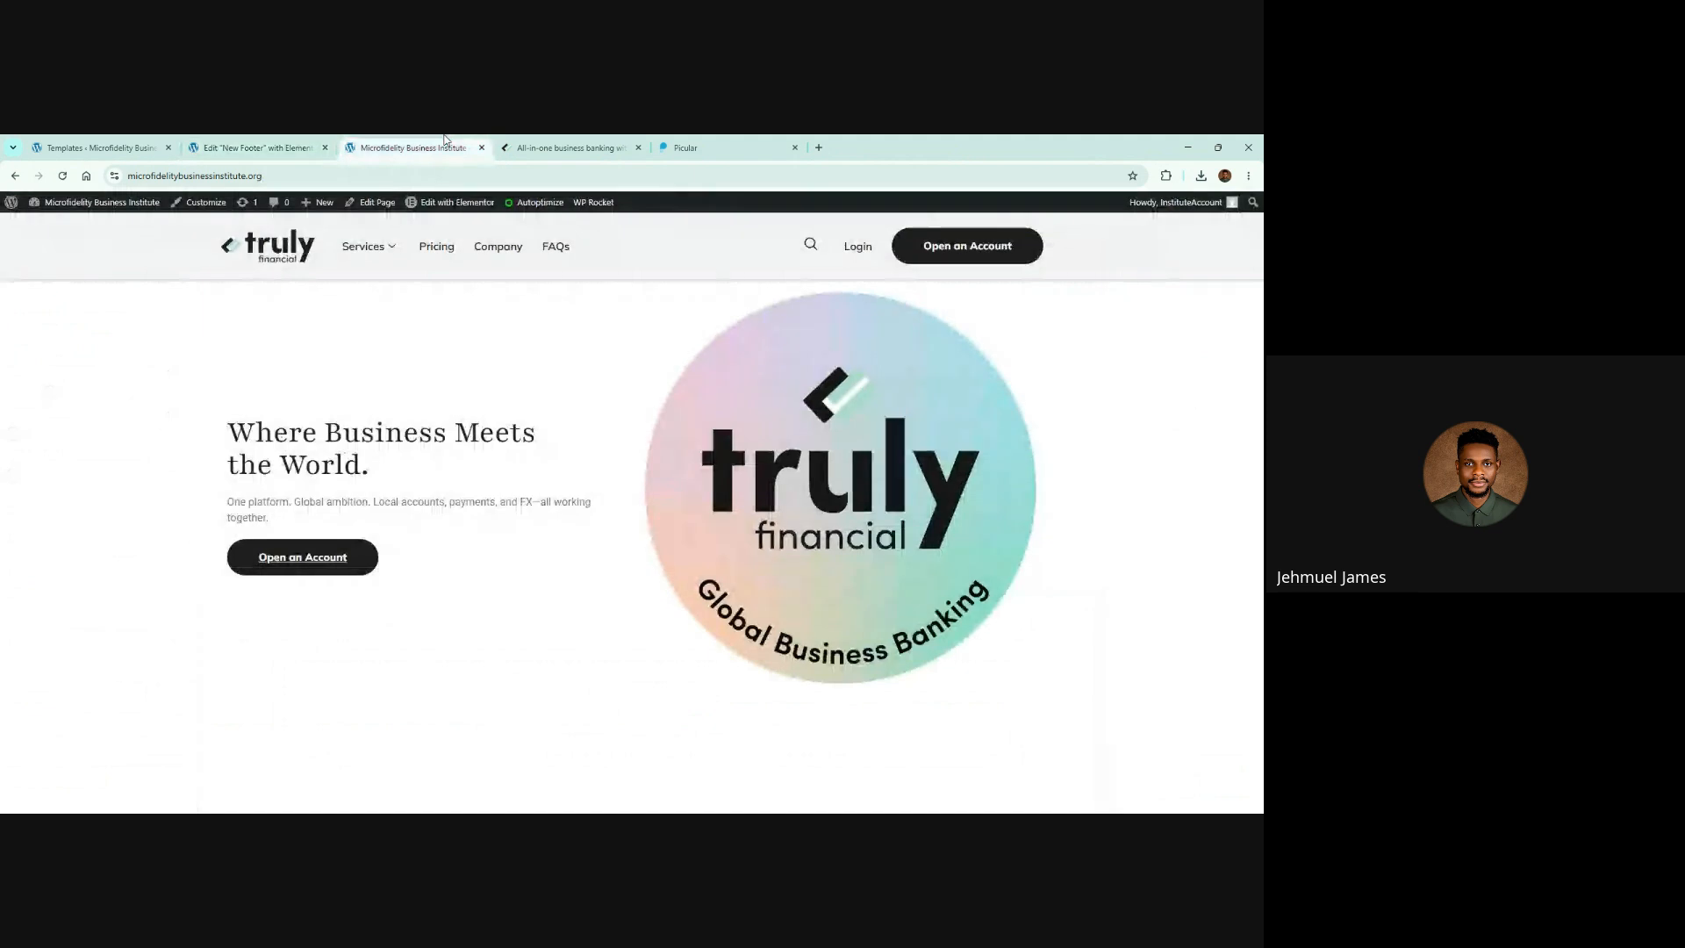
left_click(571, 148)
left_click(527, 407)
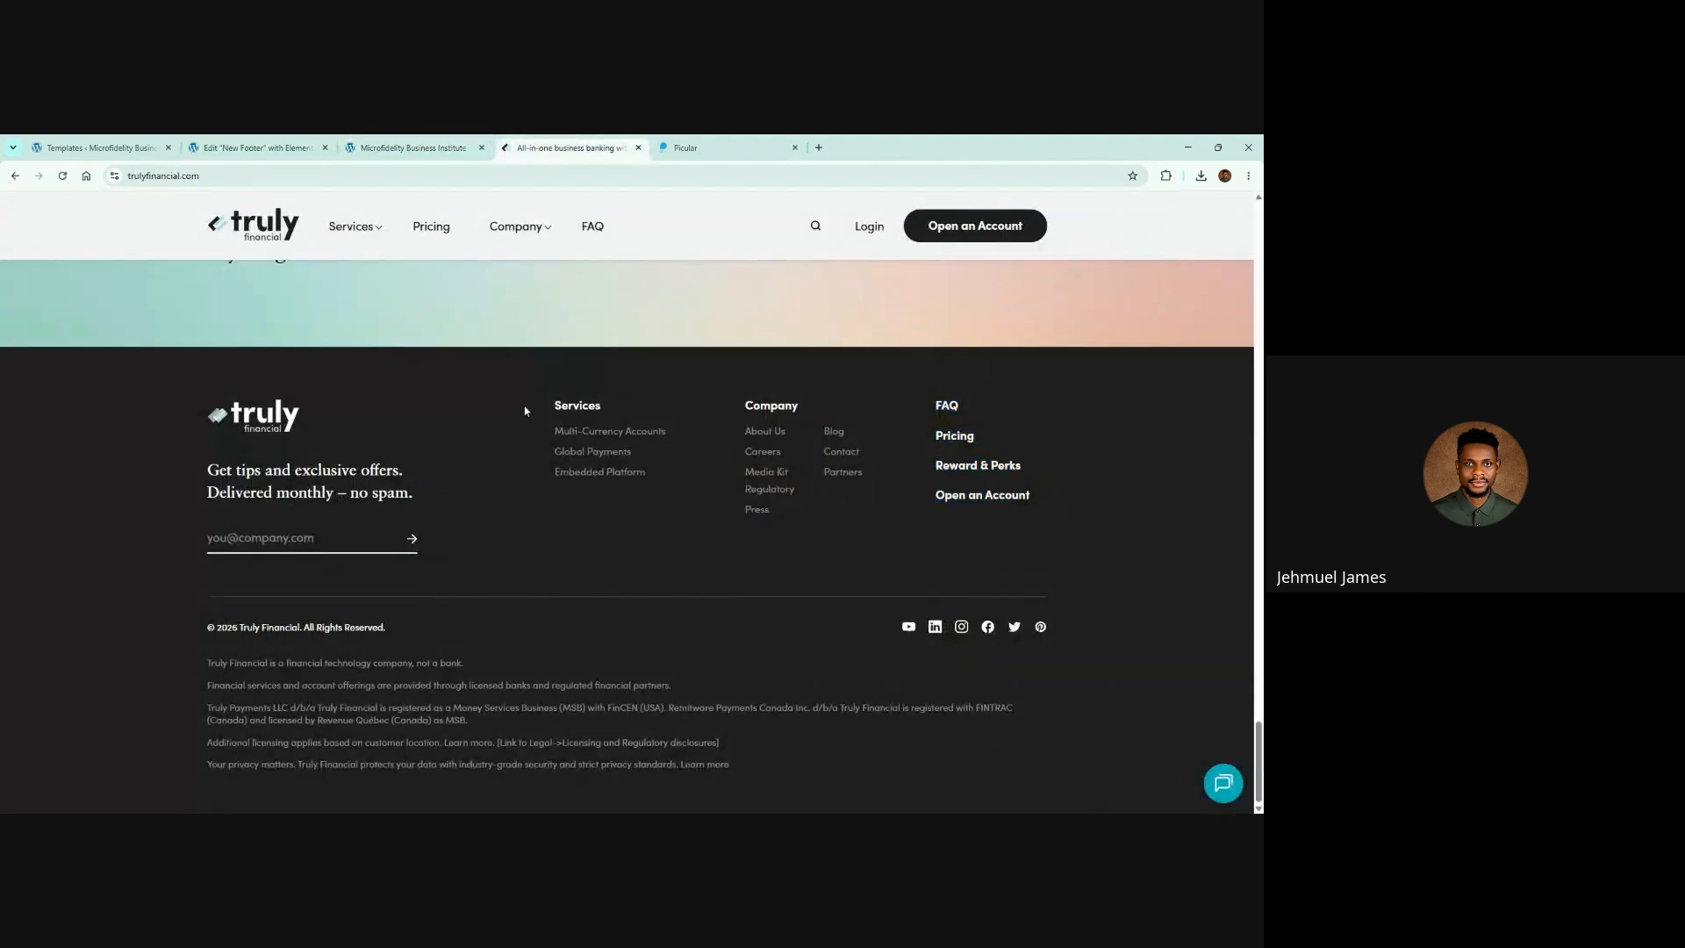
double_click(562, 409)
left_click(592, 402)
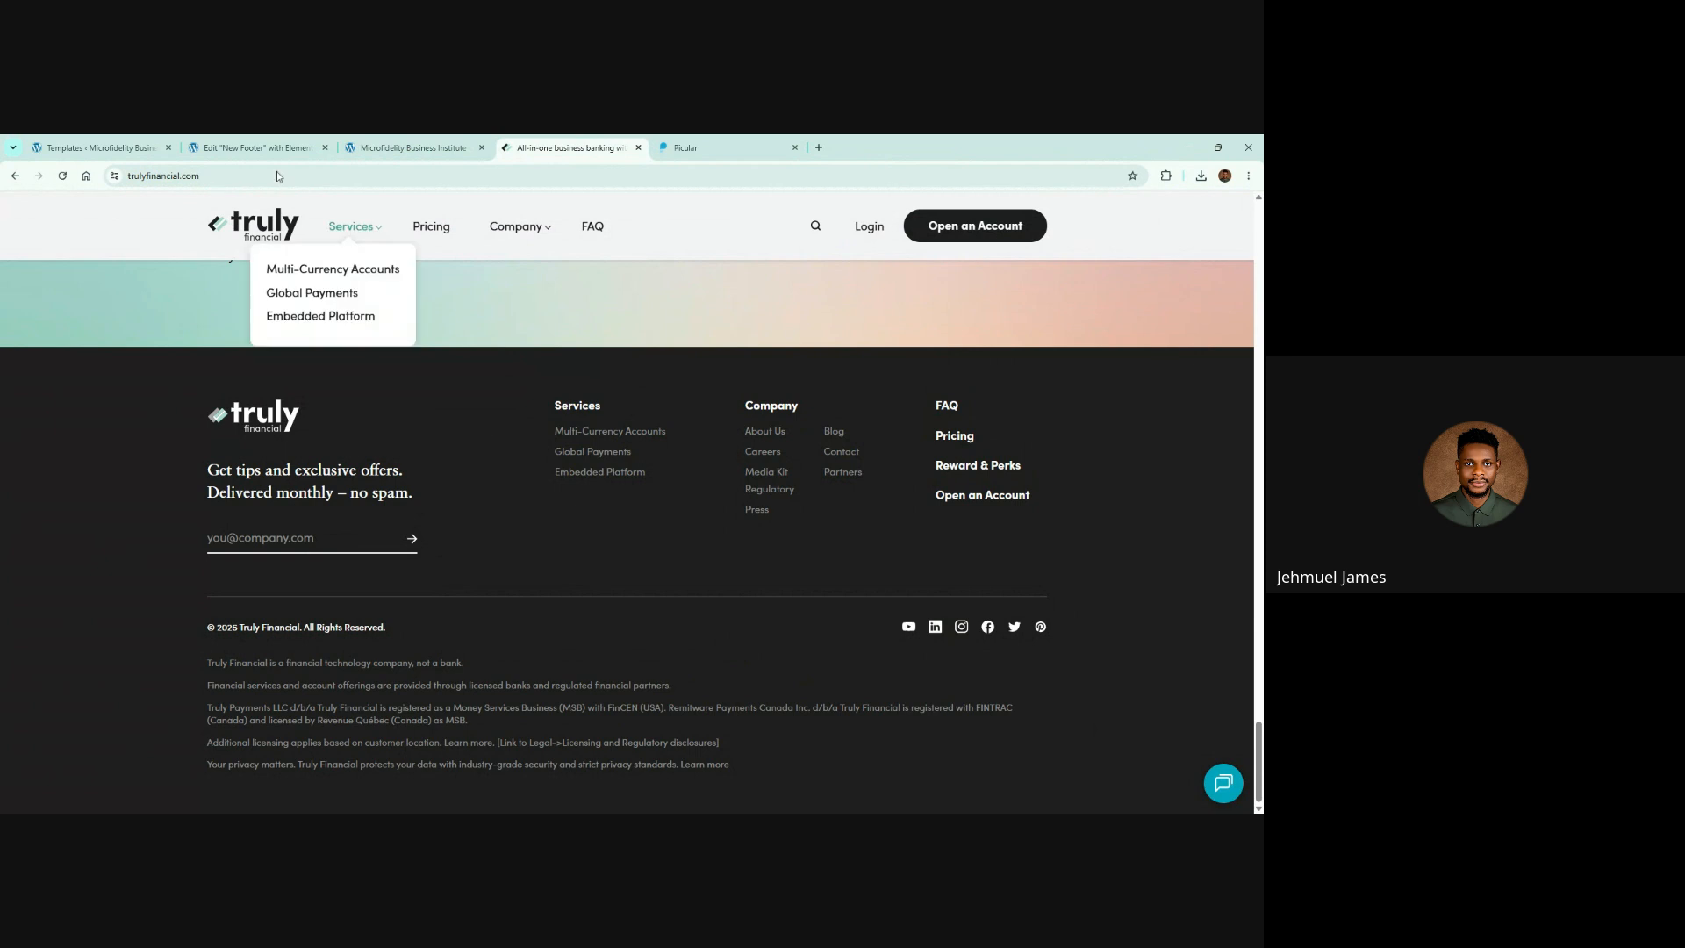
left_click(255, 147)
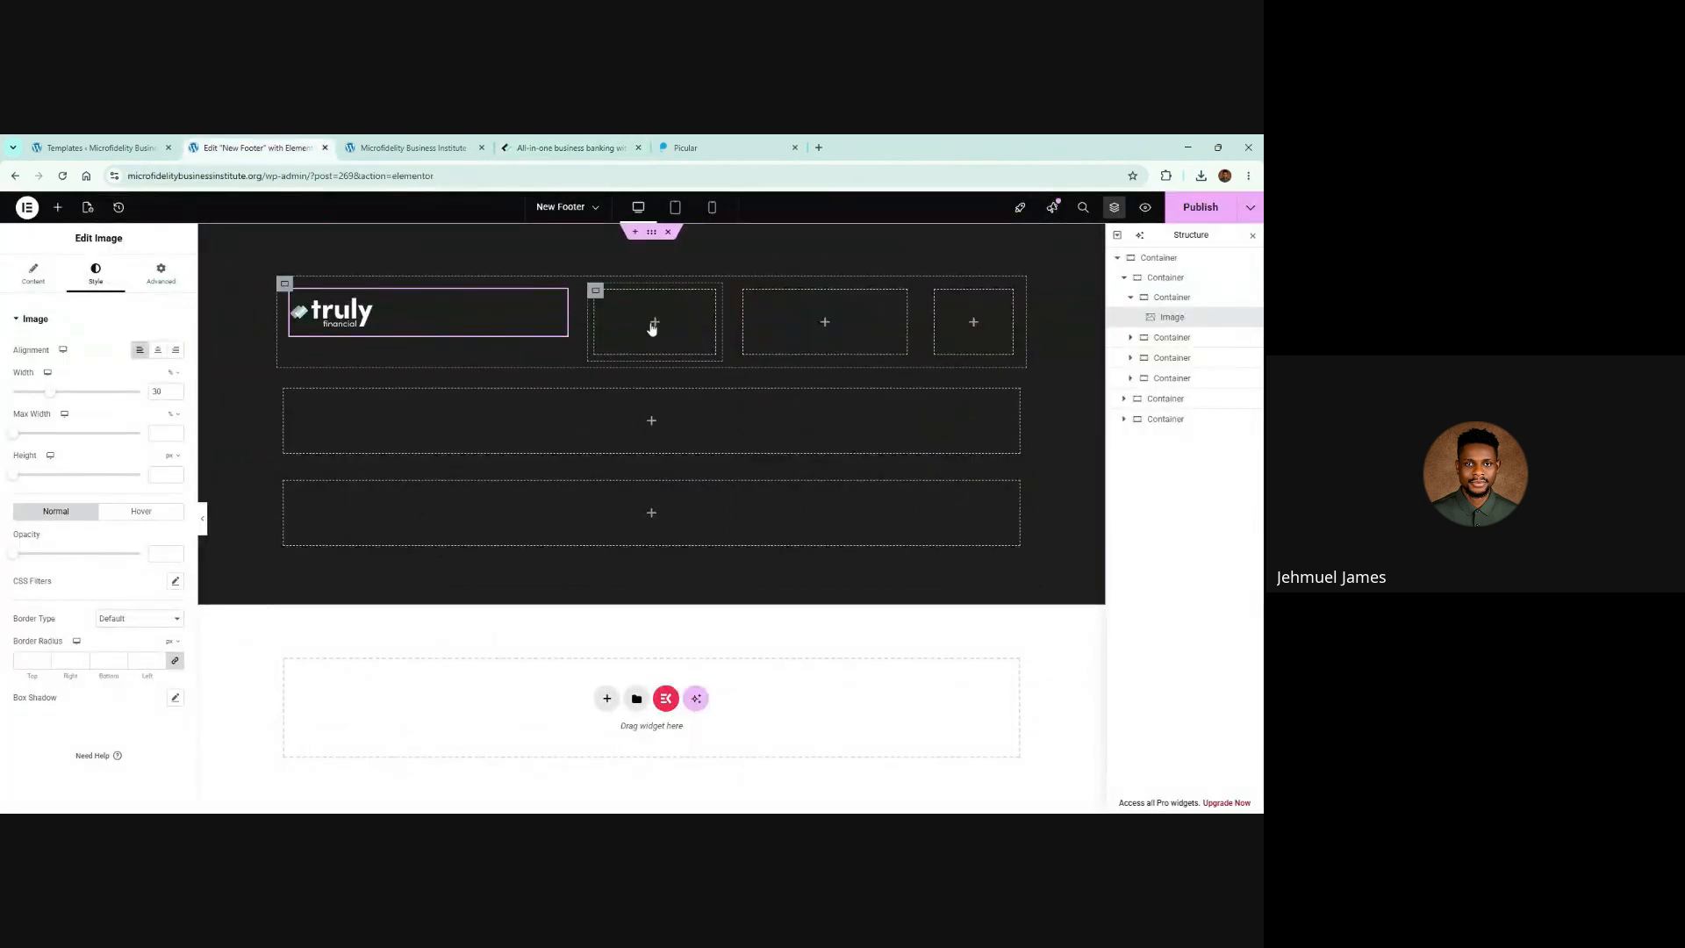
left_click(653, 324)
left_click_drag(55, 478, 664, 324)
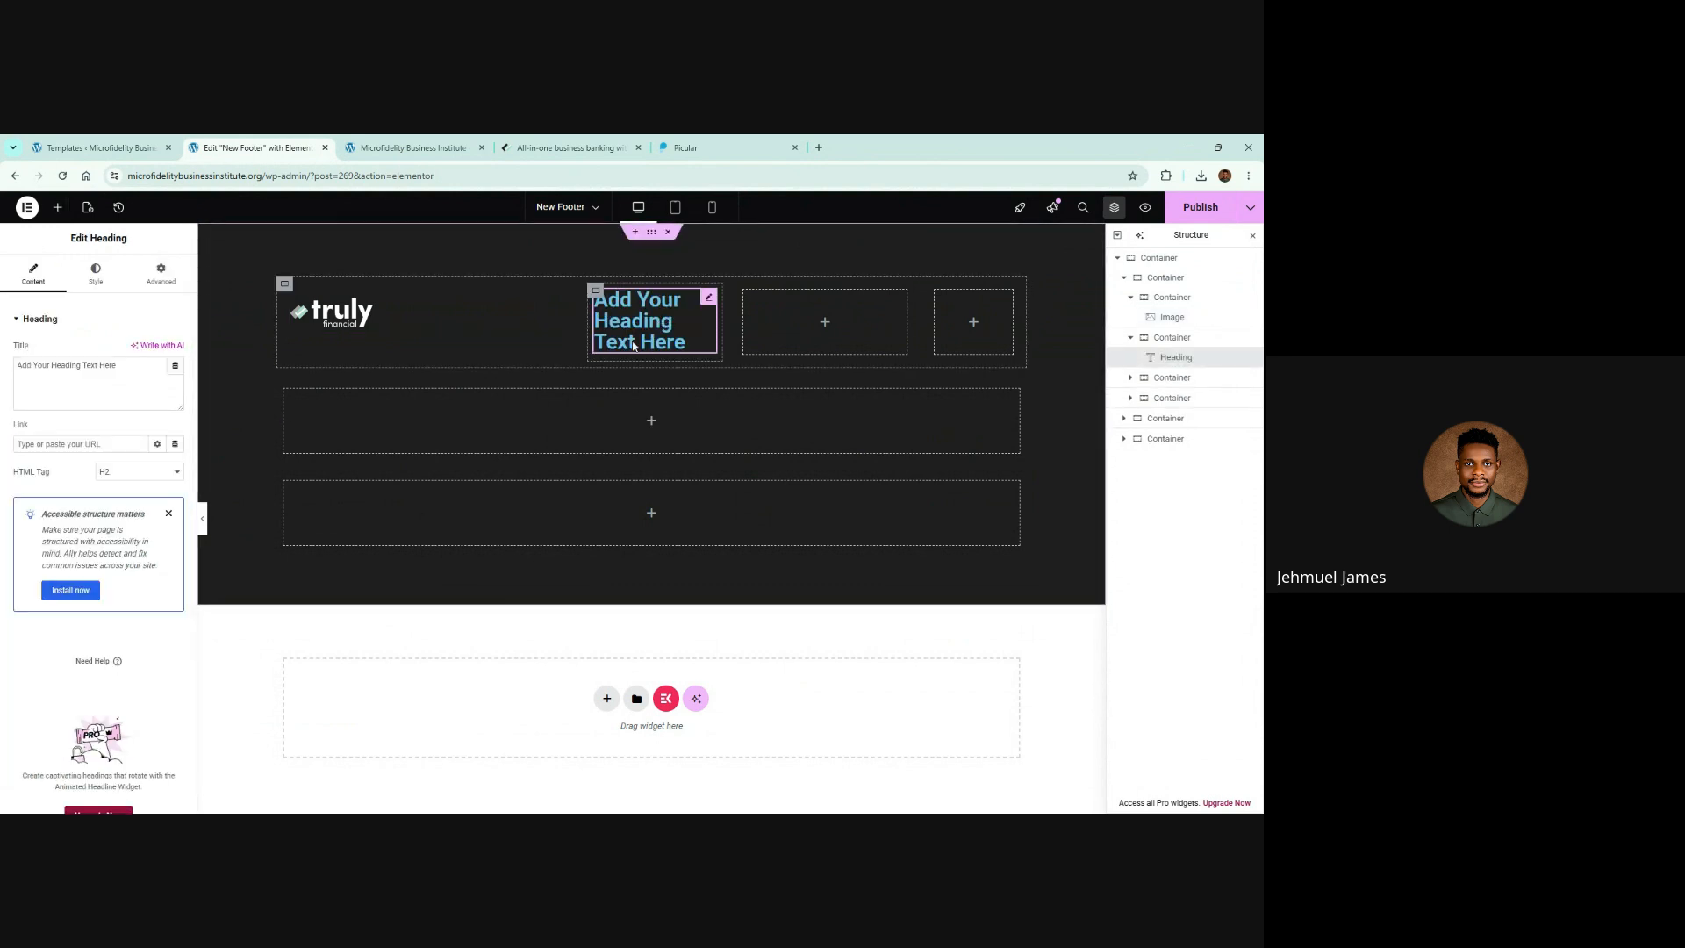
Step: Replace the second column heading's placeholder title with "Services"
double_click(90, 365)
key("ctrl+a")
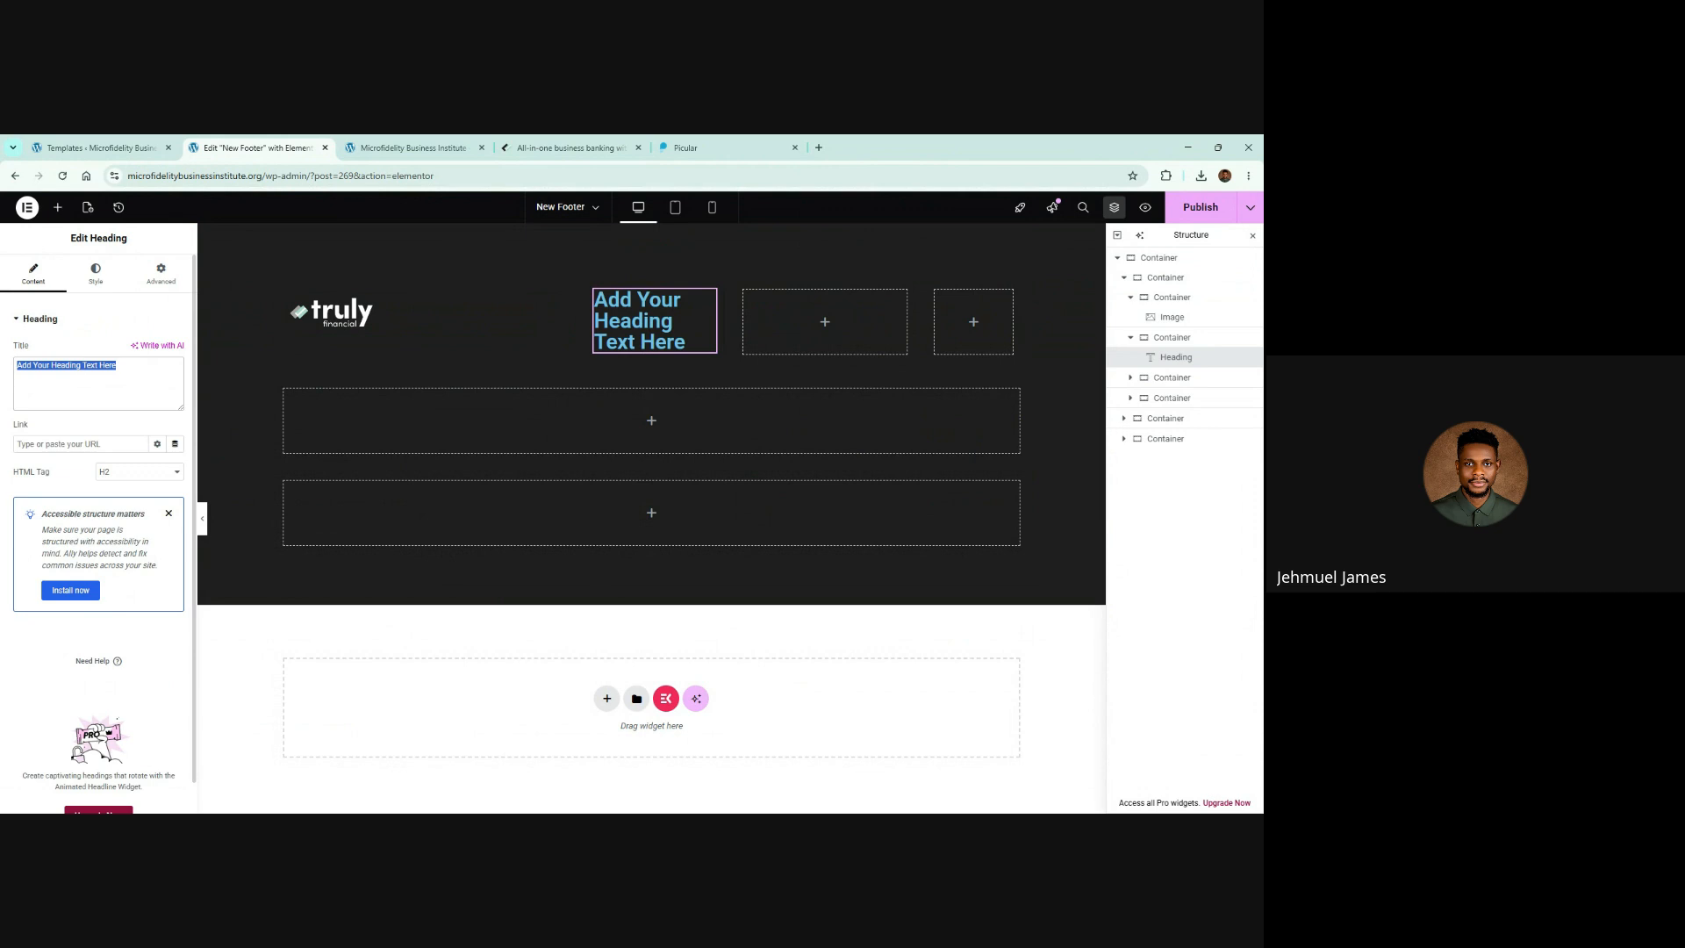
type("Service")
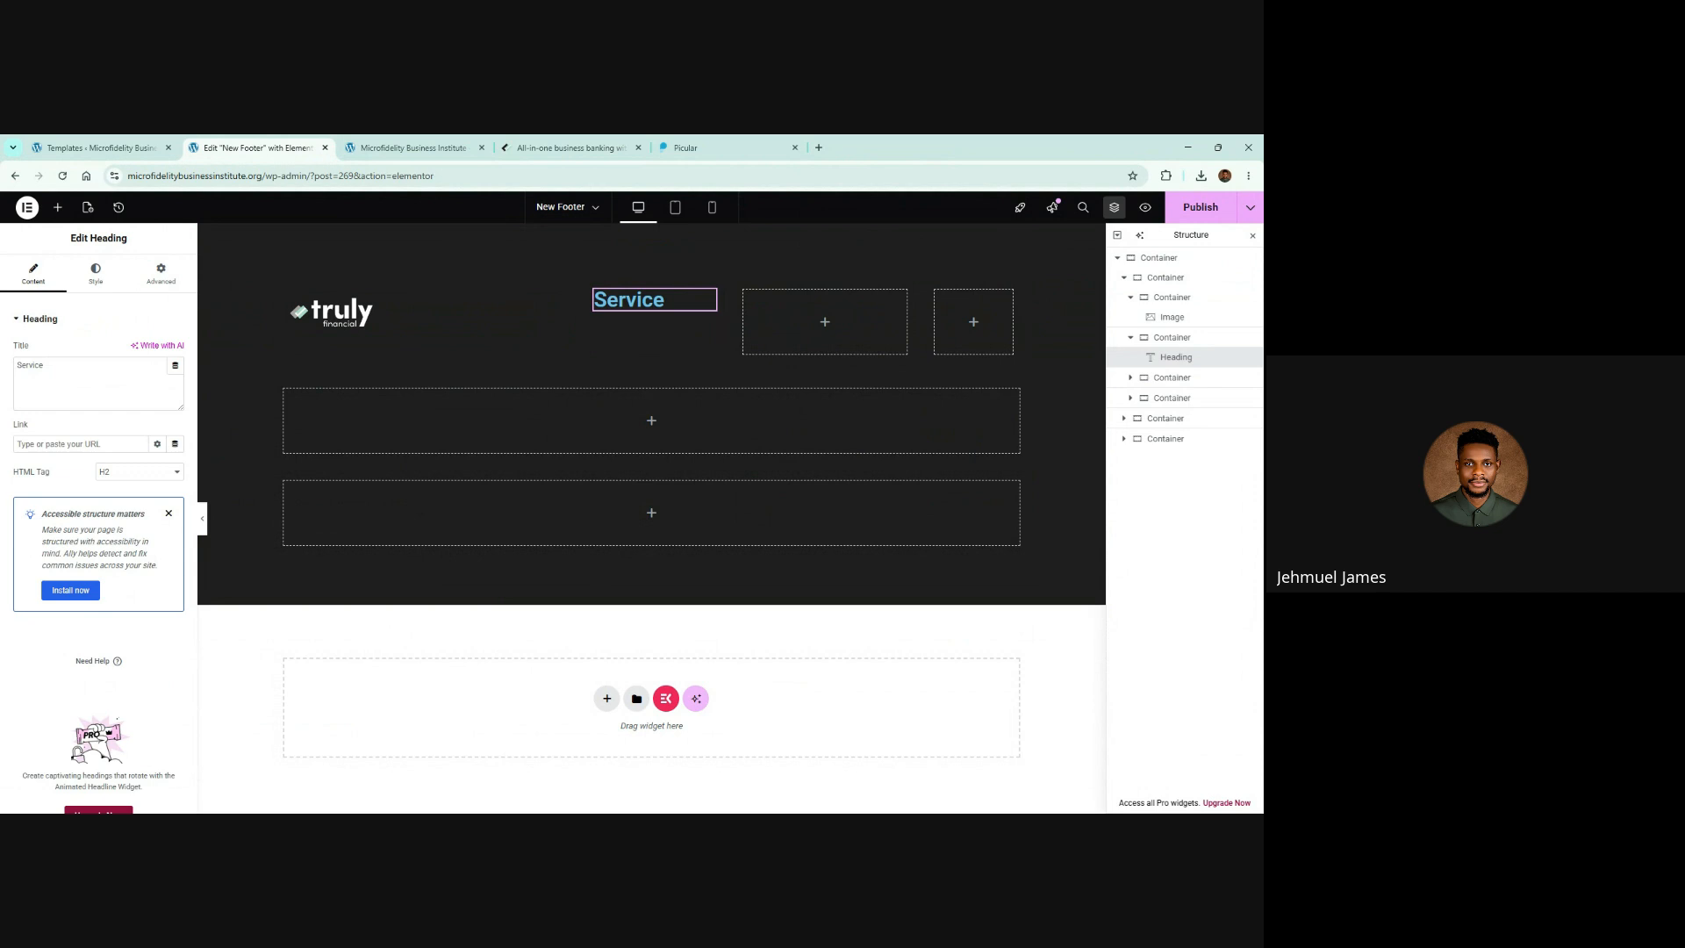
key("alt+Tab")
key("alt+Tab")
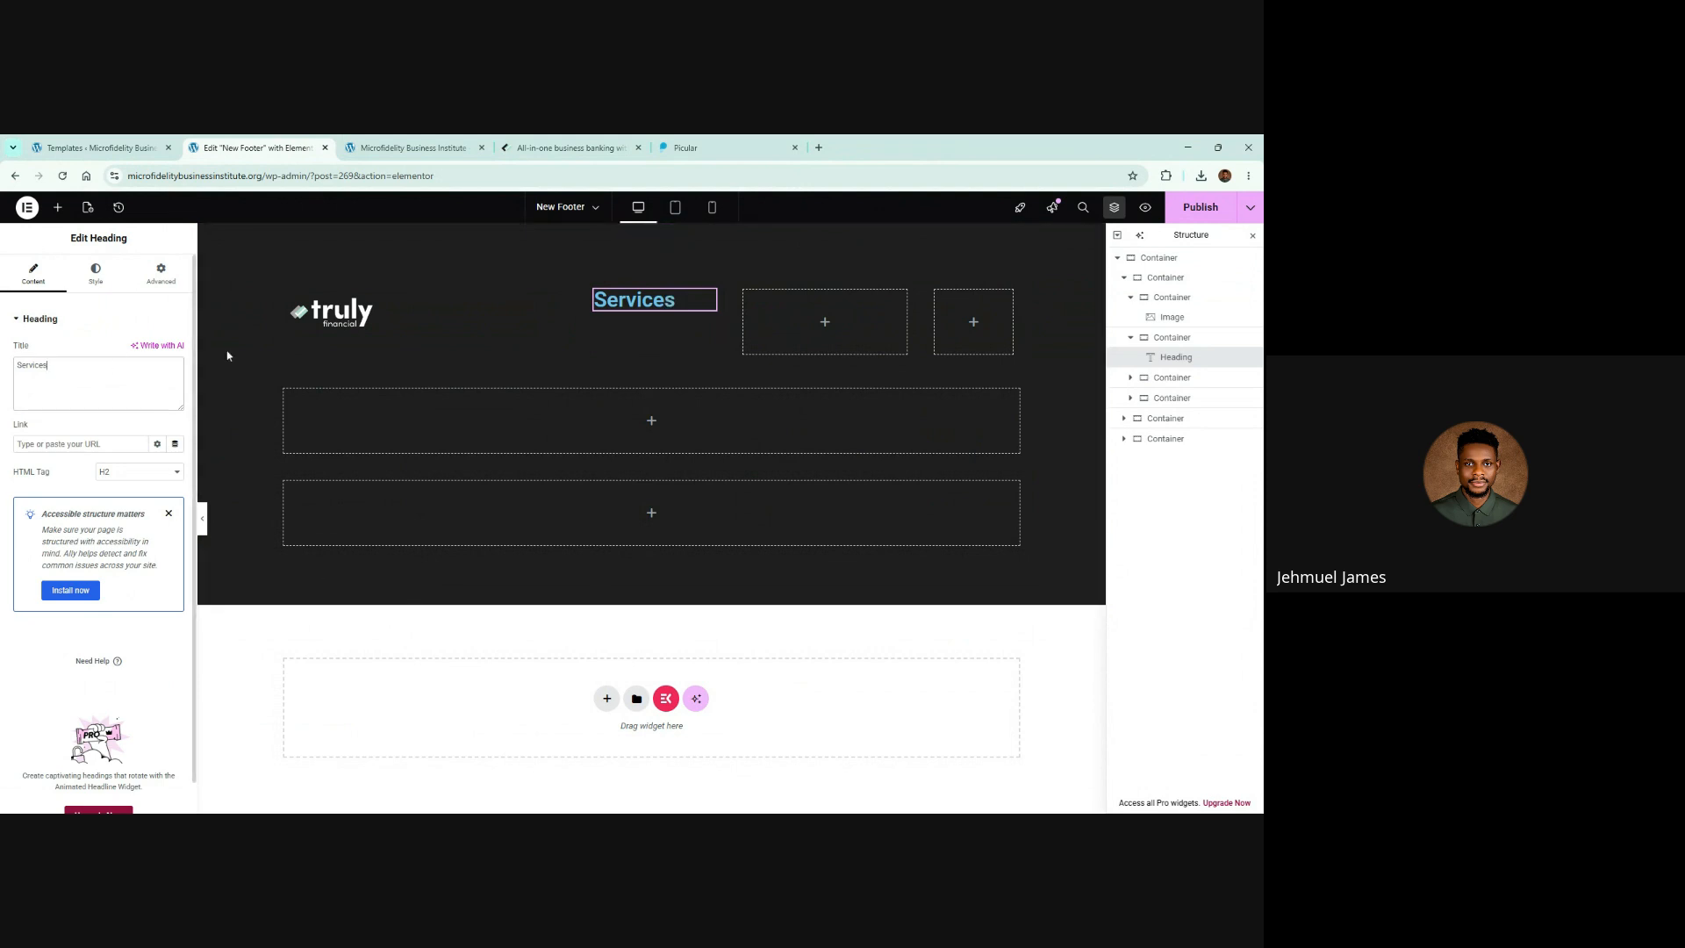
Step: Inspect the Services heading in the trulyfinancial.com footer and read its color, font weight, font size, font family and padding
left_click(605, 147)
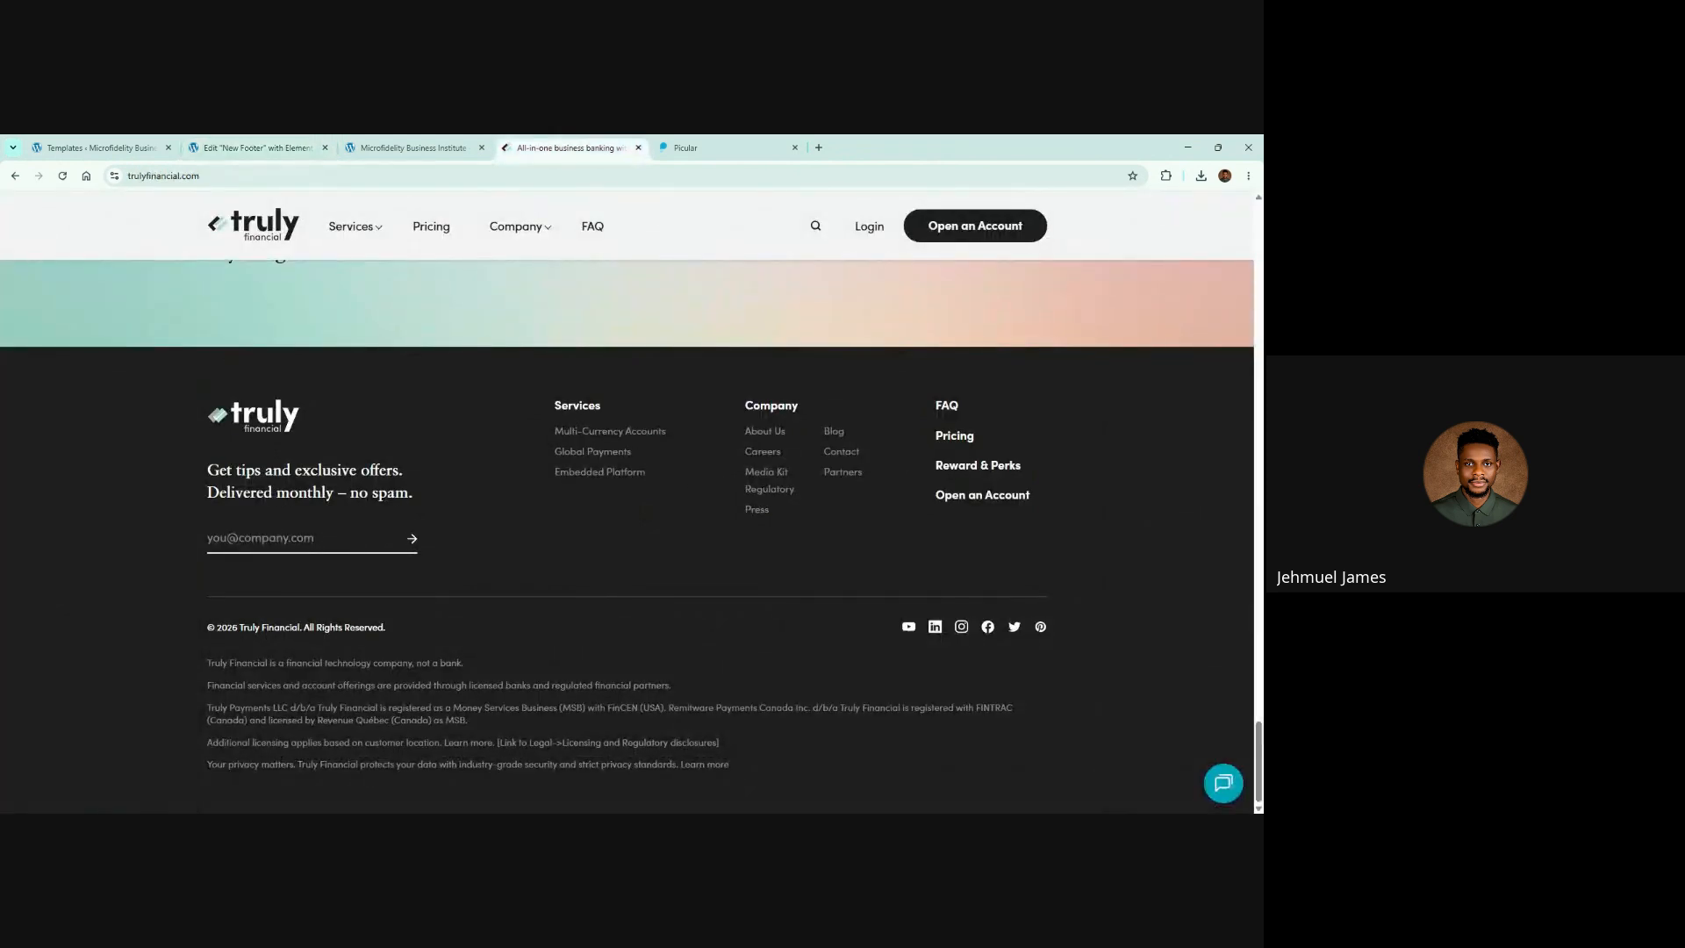
left_click_drag(553, 405, 623, 406)
key("ctrl+shift+i")
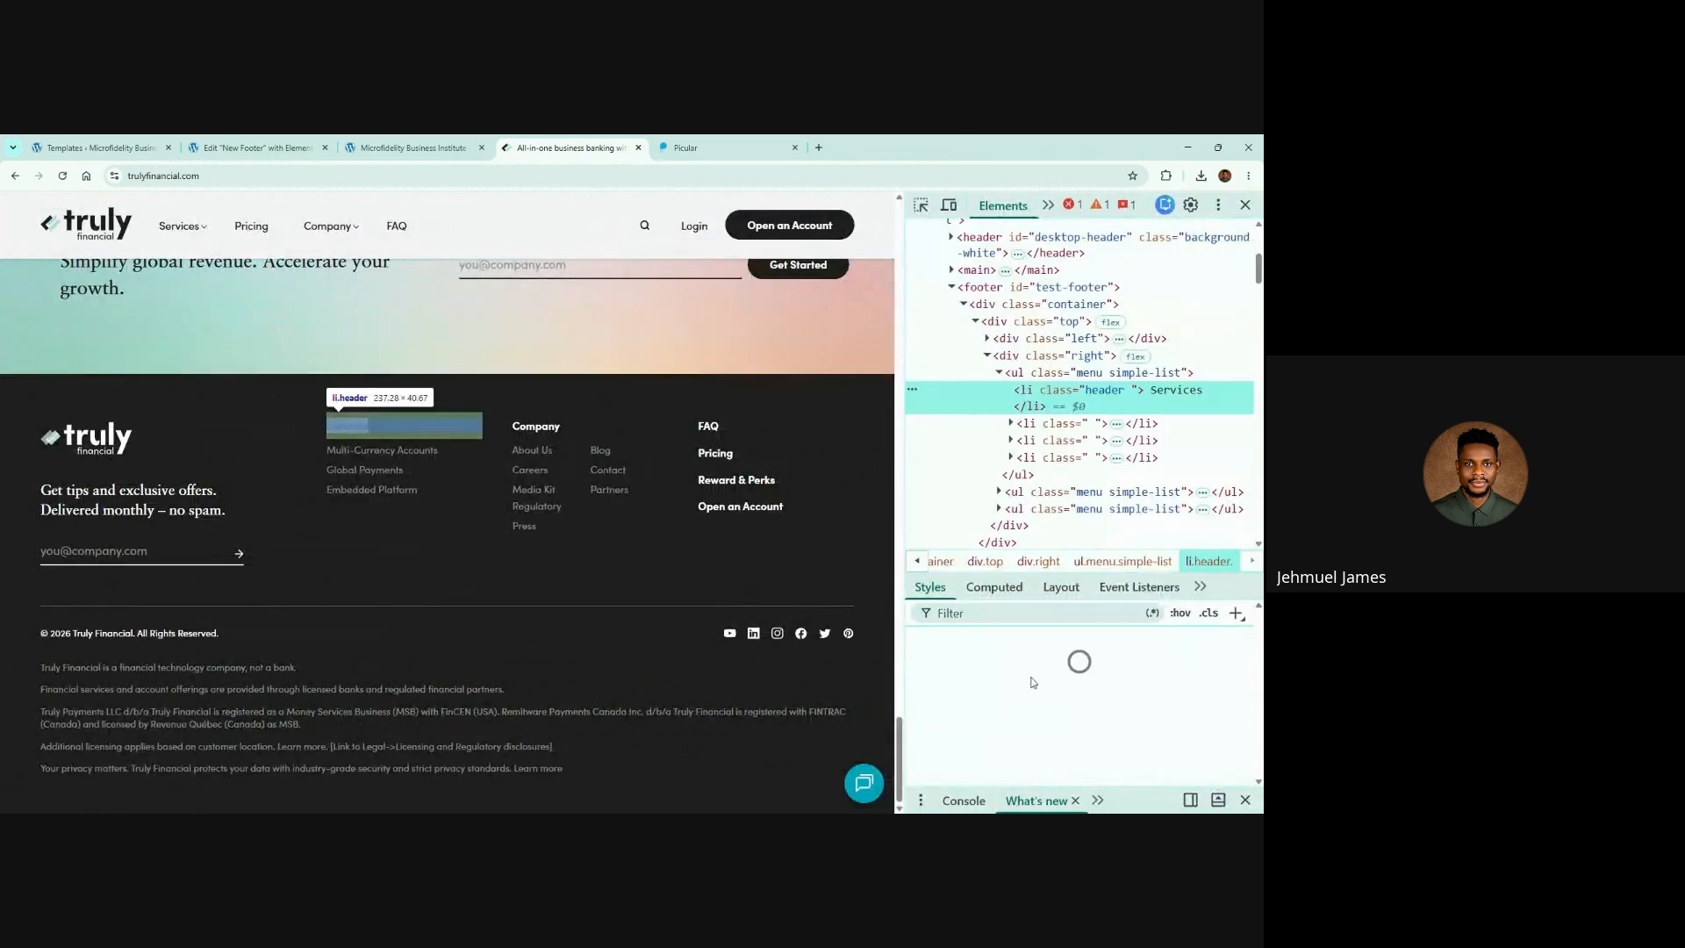
scroll(1042, 680, "down", 5)
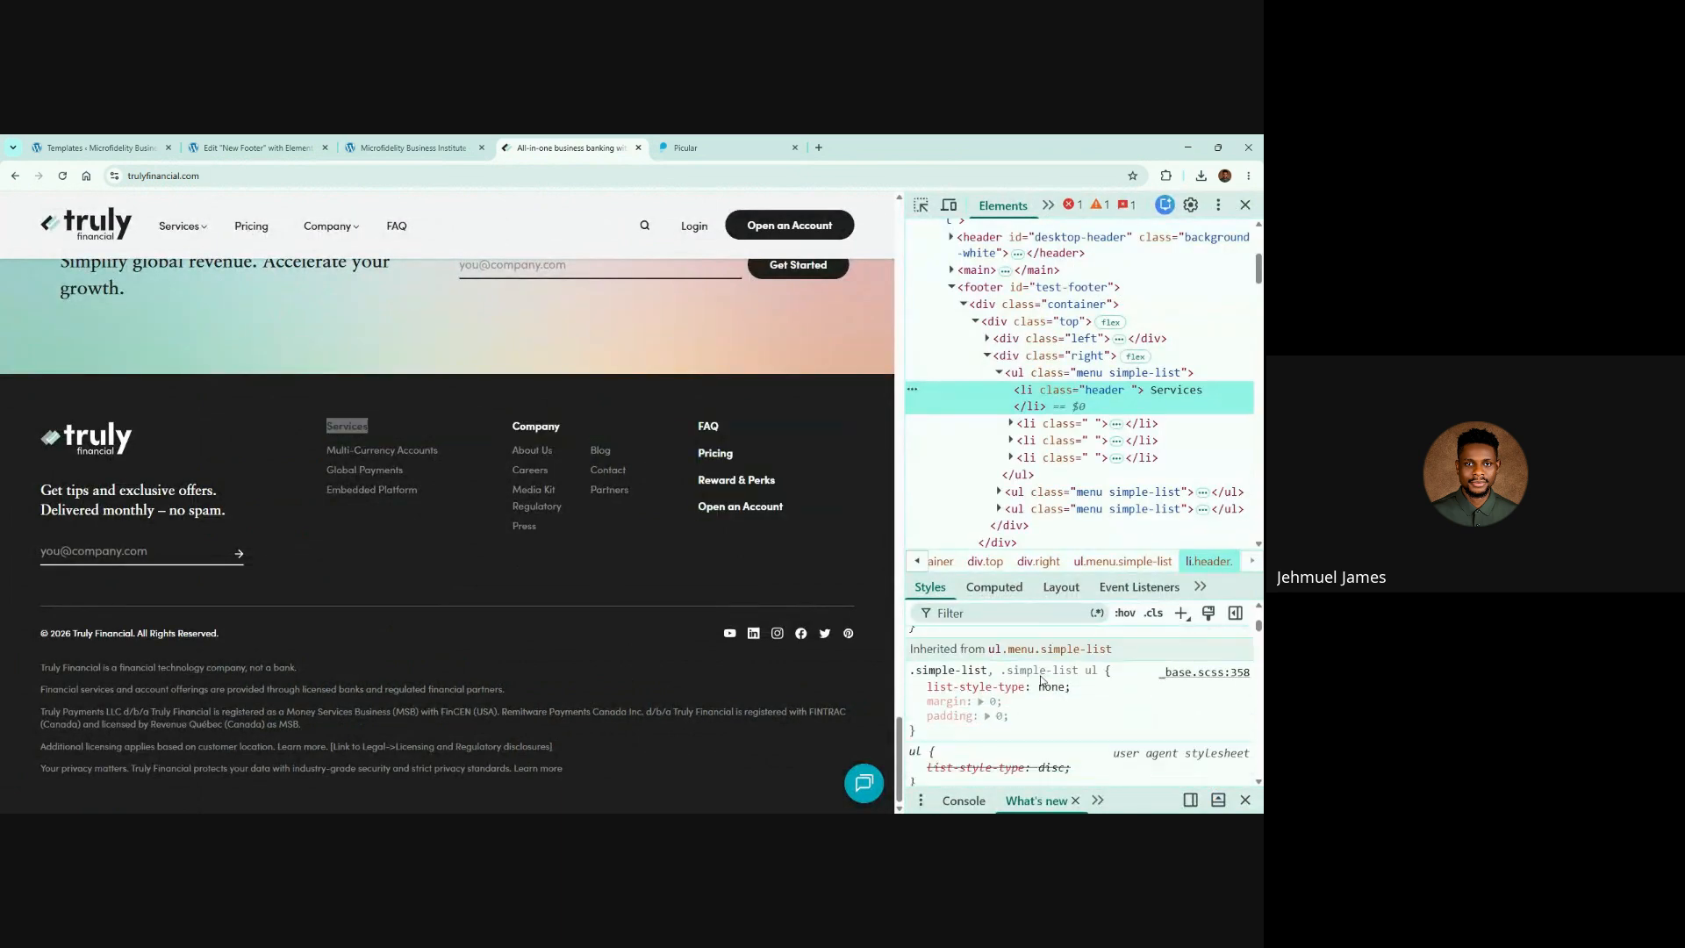
scroll(1041, 680, "up", 3)
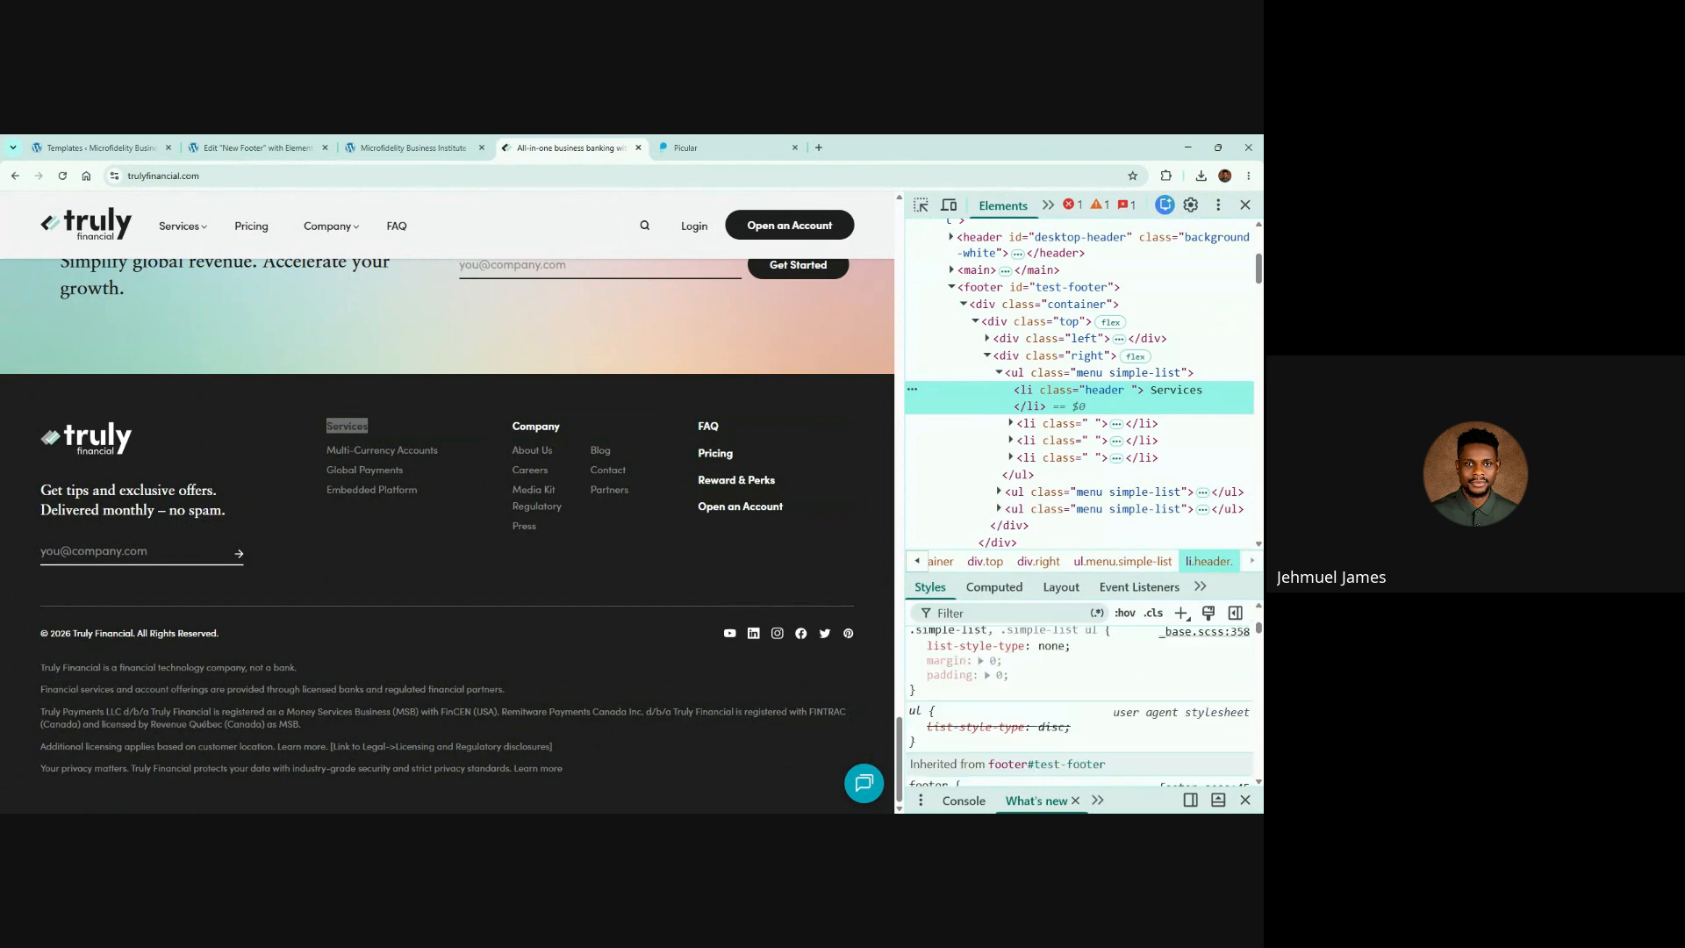
scroll(1044, 693, "up", 3)
scroll(1044, 692, "down", 8)
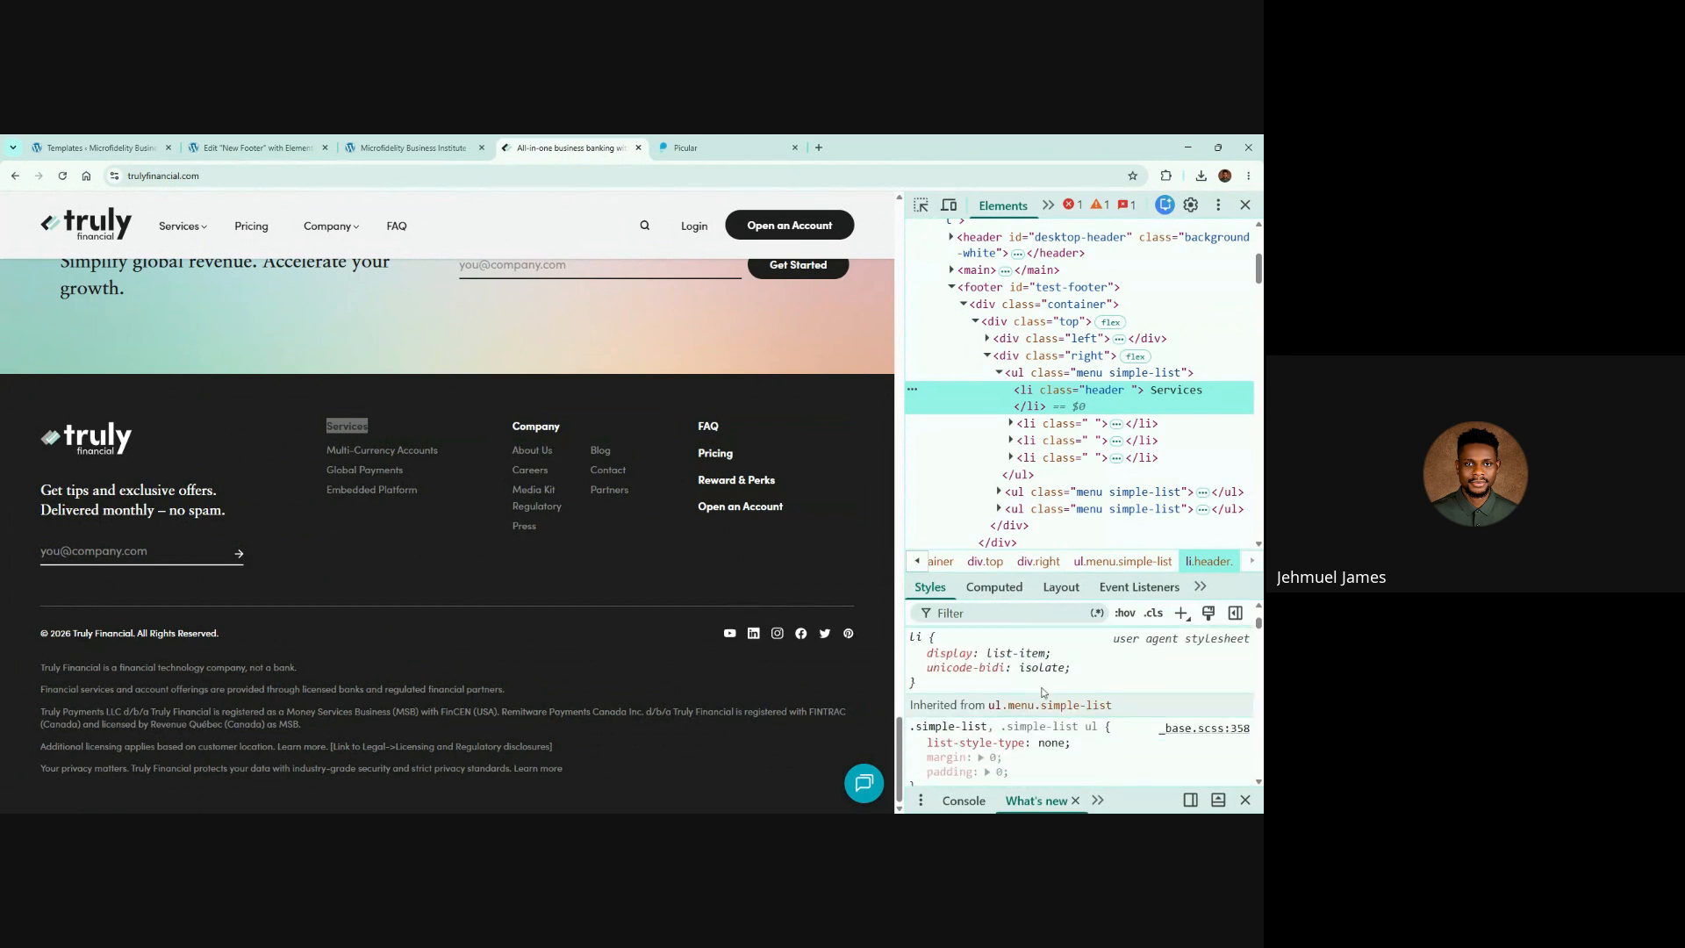
scroll(1080, 694, "down", 5)
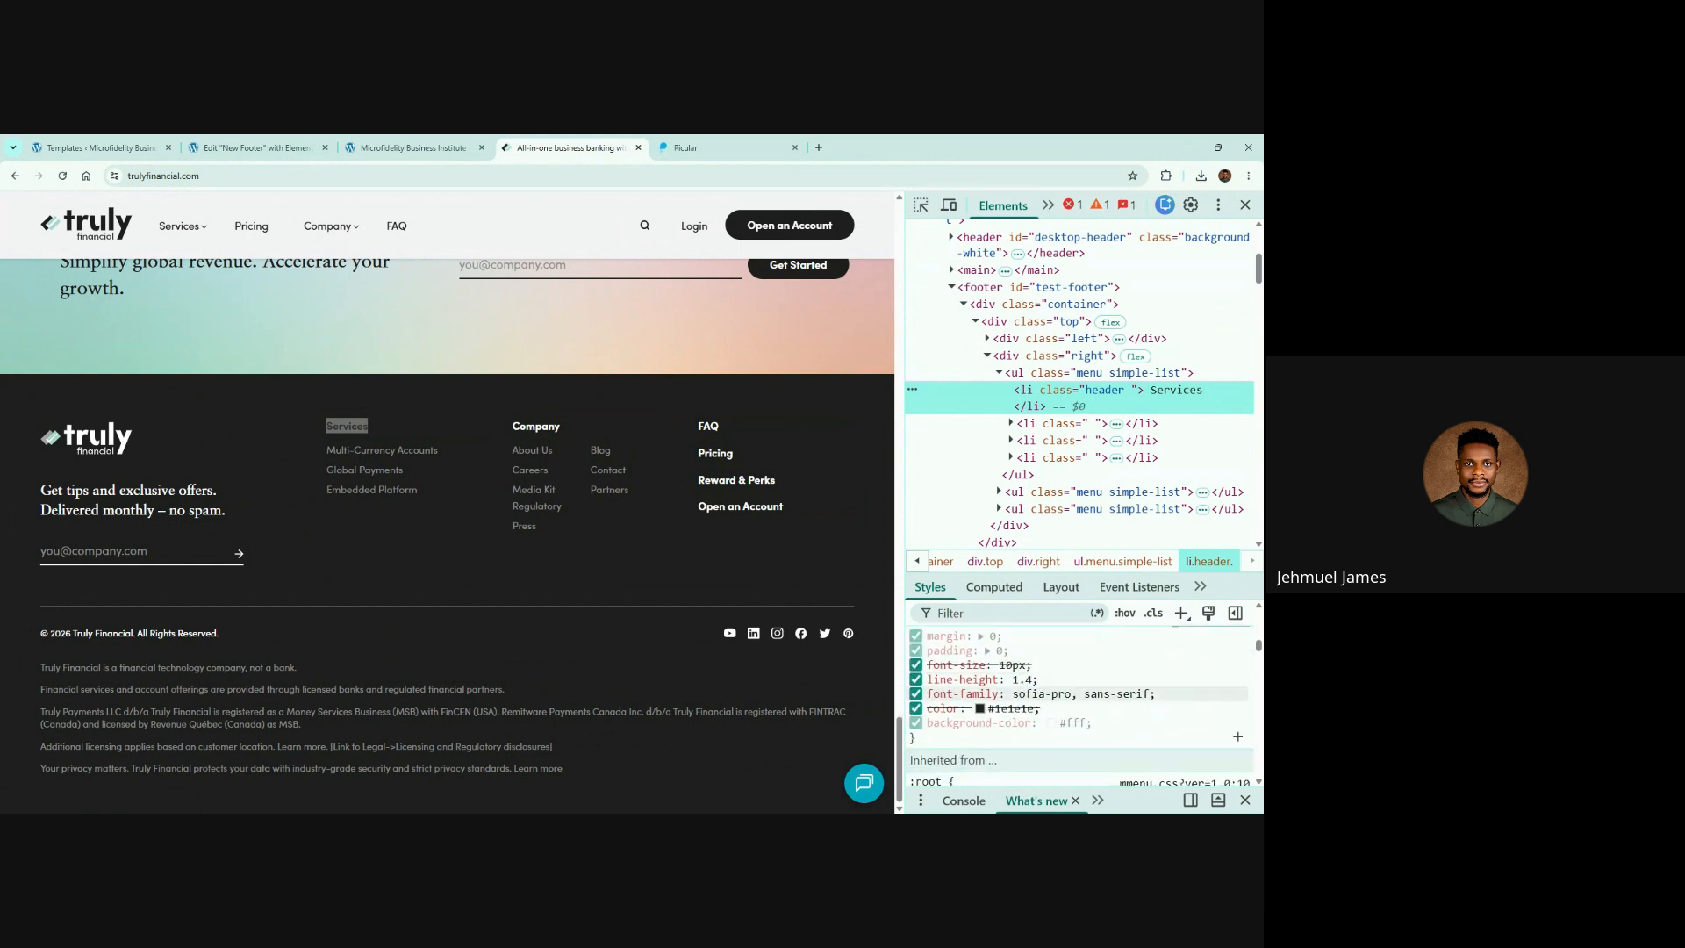
scroll(1080, 694, "up", 8)
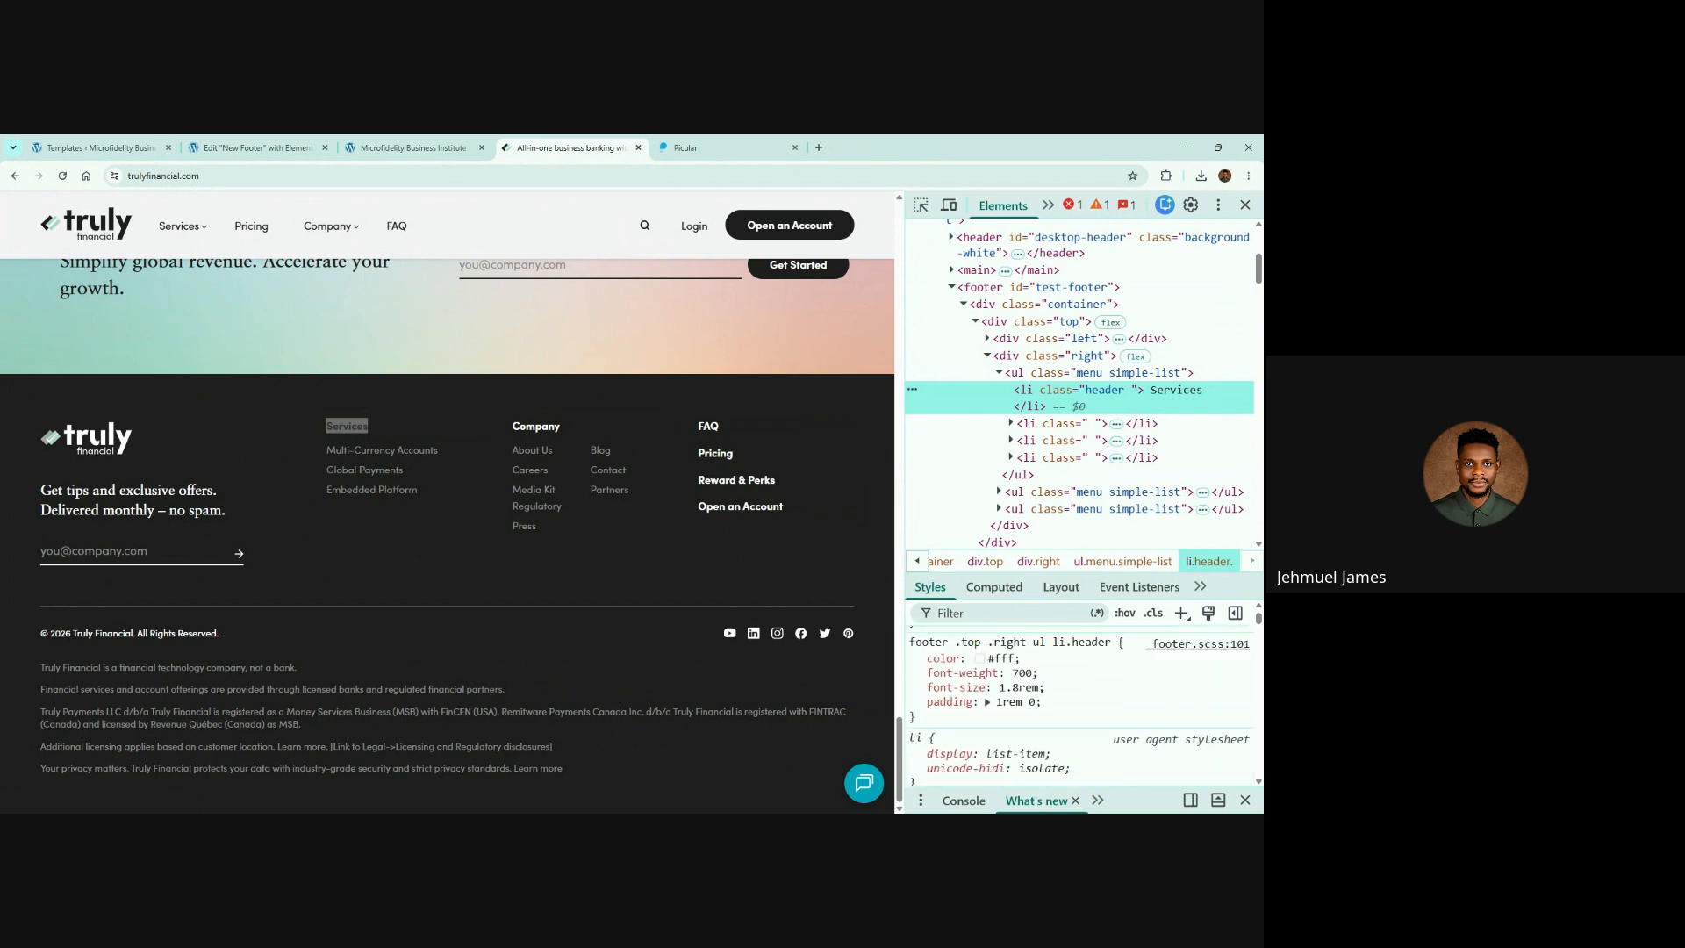
scroll(1080, 702, "up", 1)
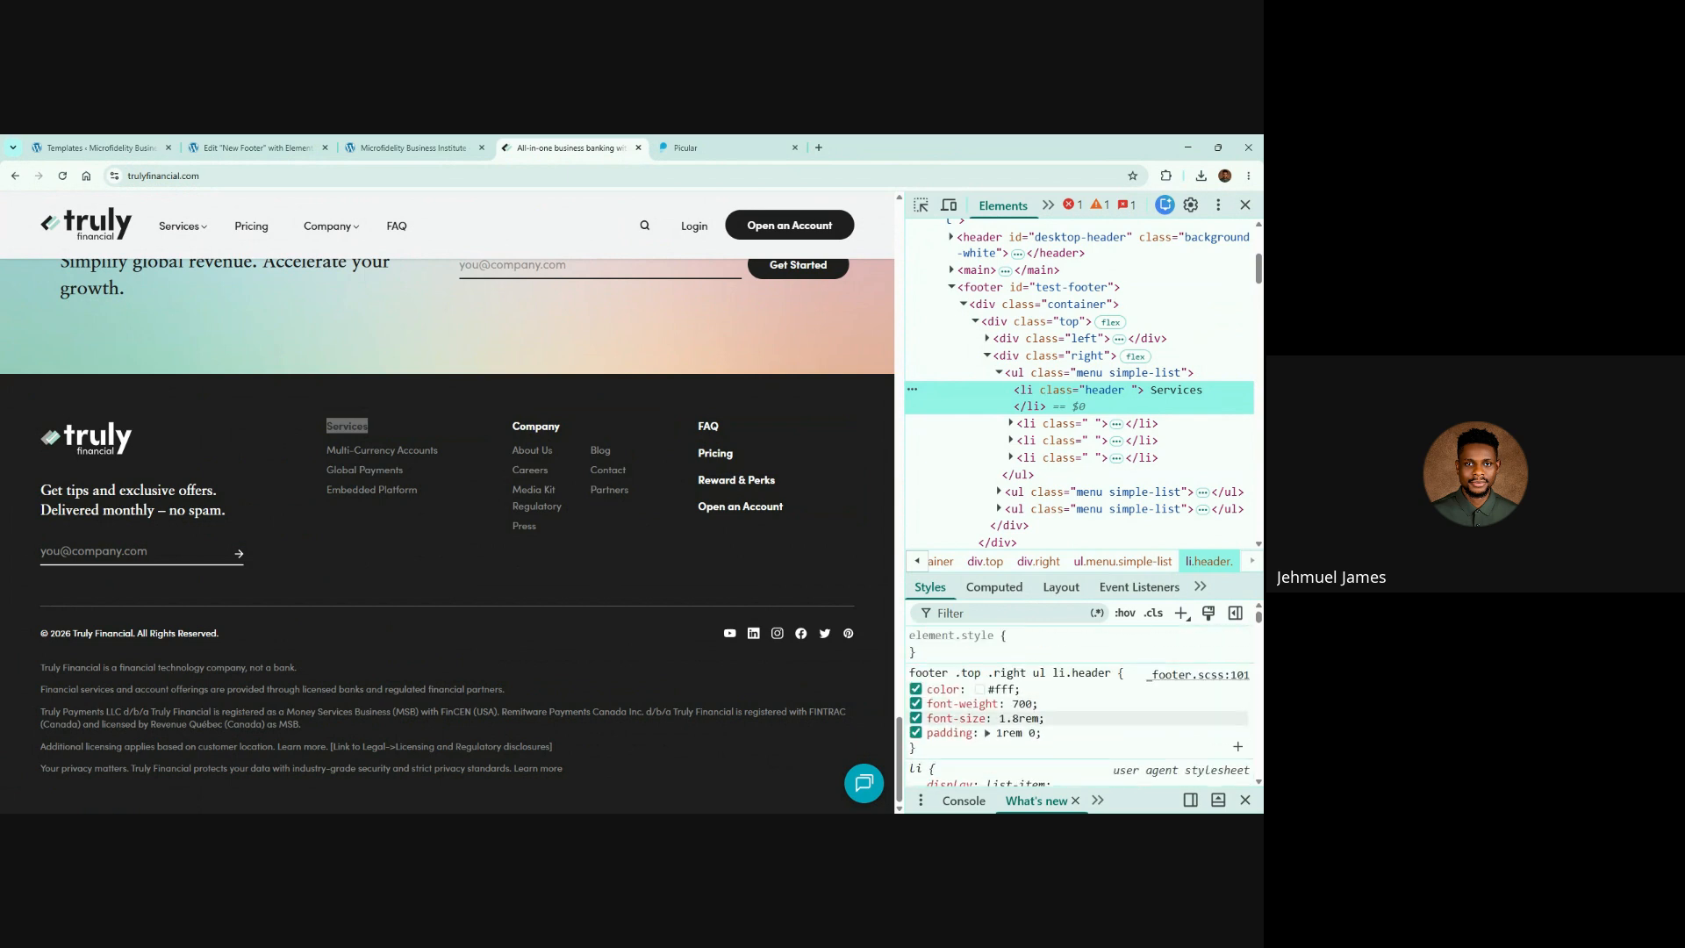
mouse_move(1020, 719)
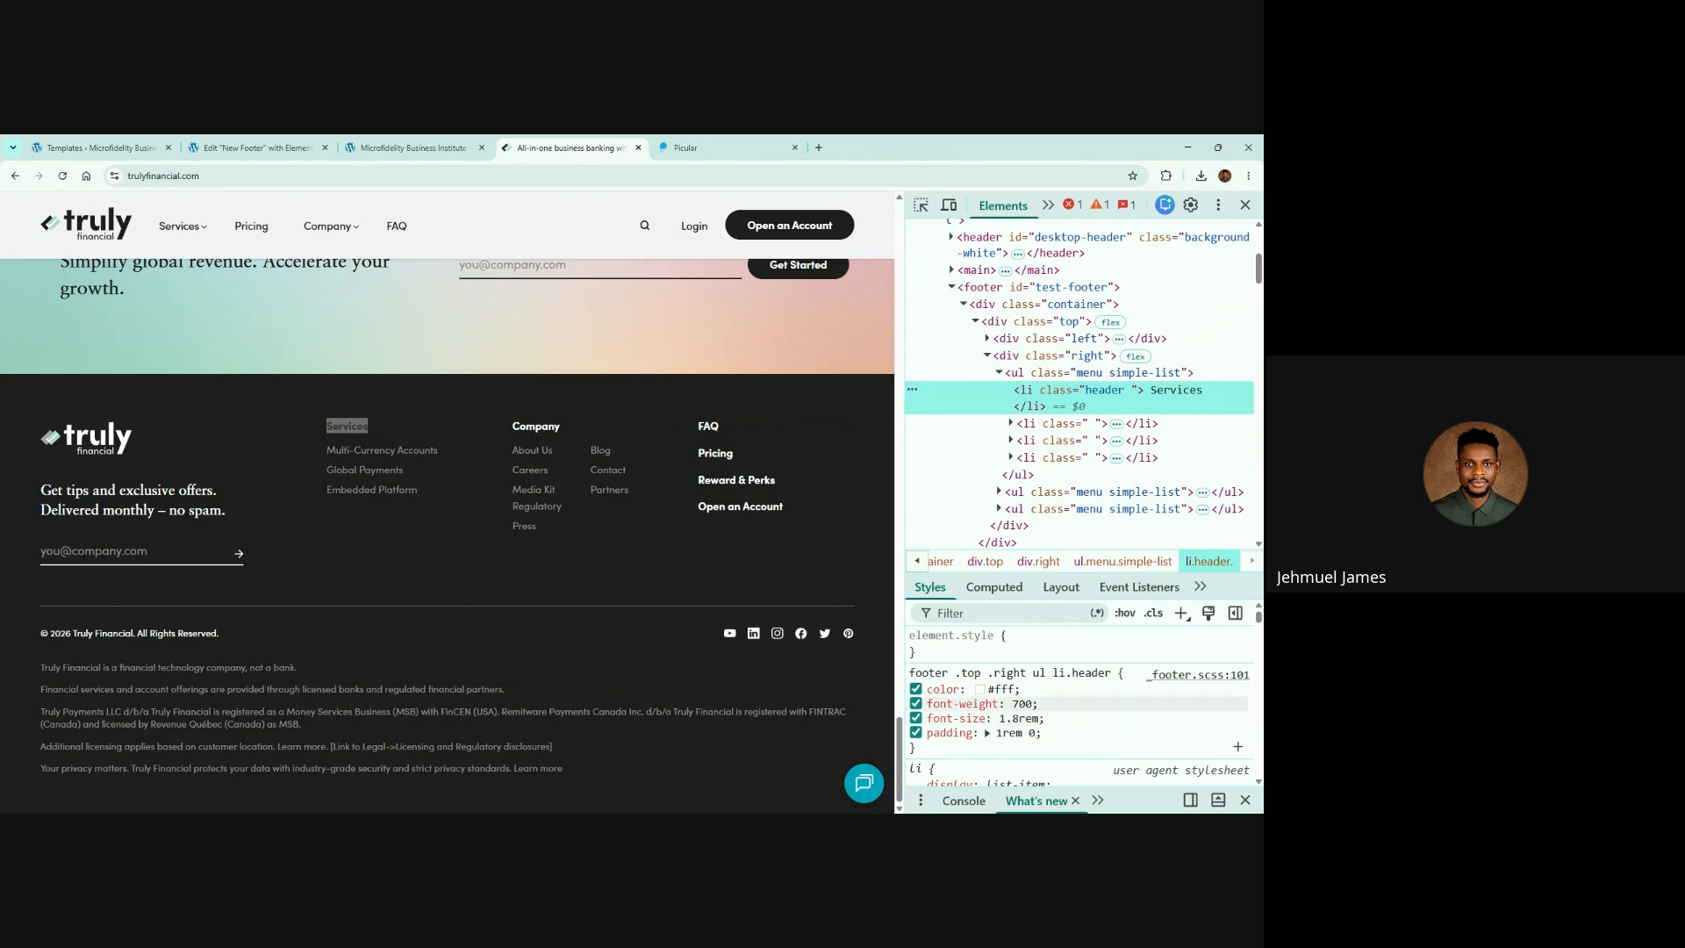
left_click(988, 733)
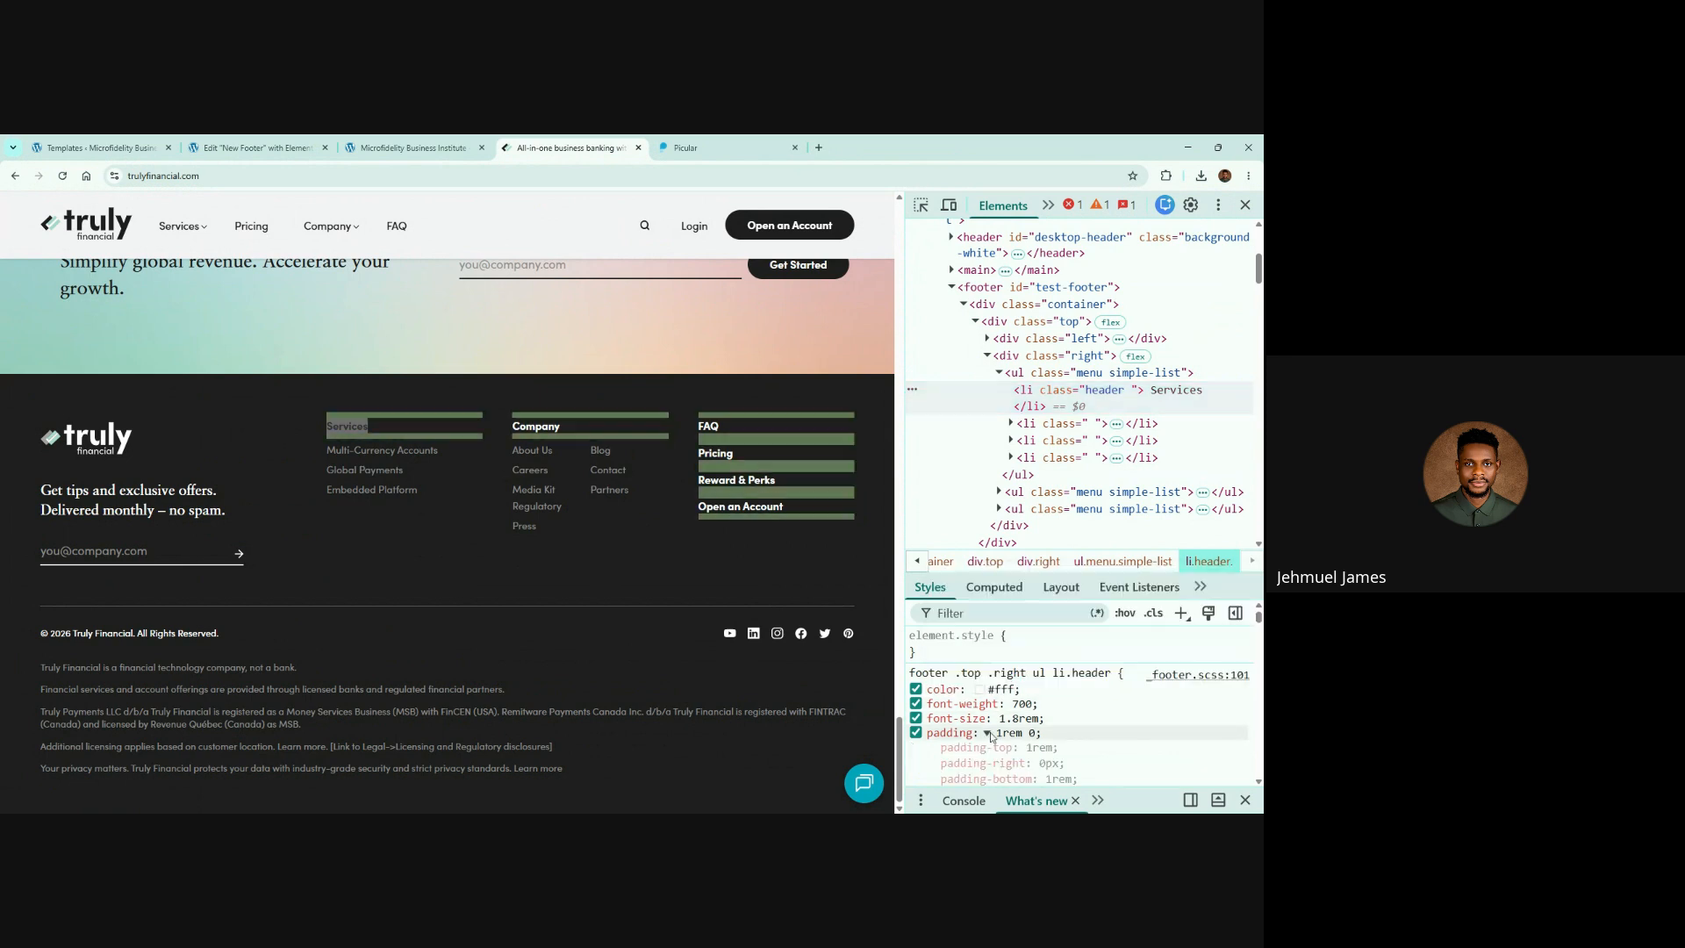
scroll(976, 717, "down", 1)
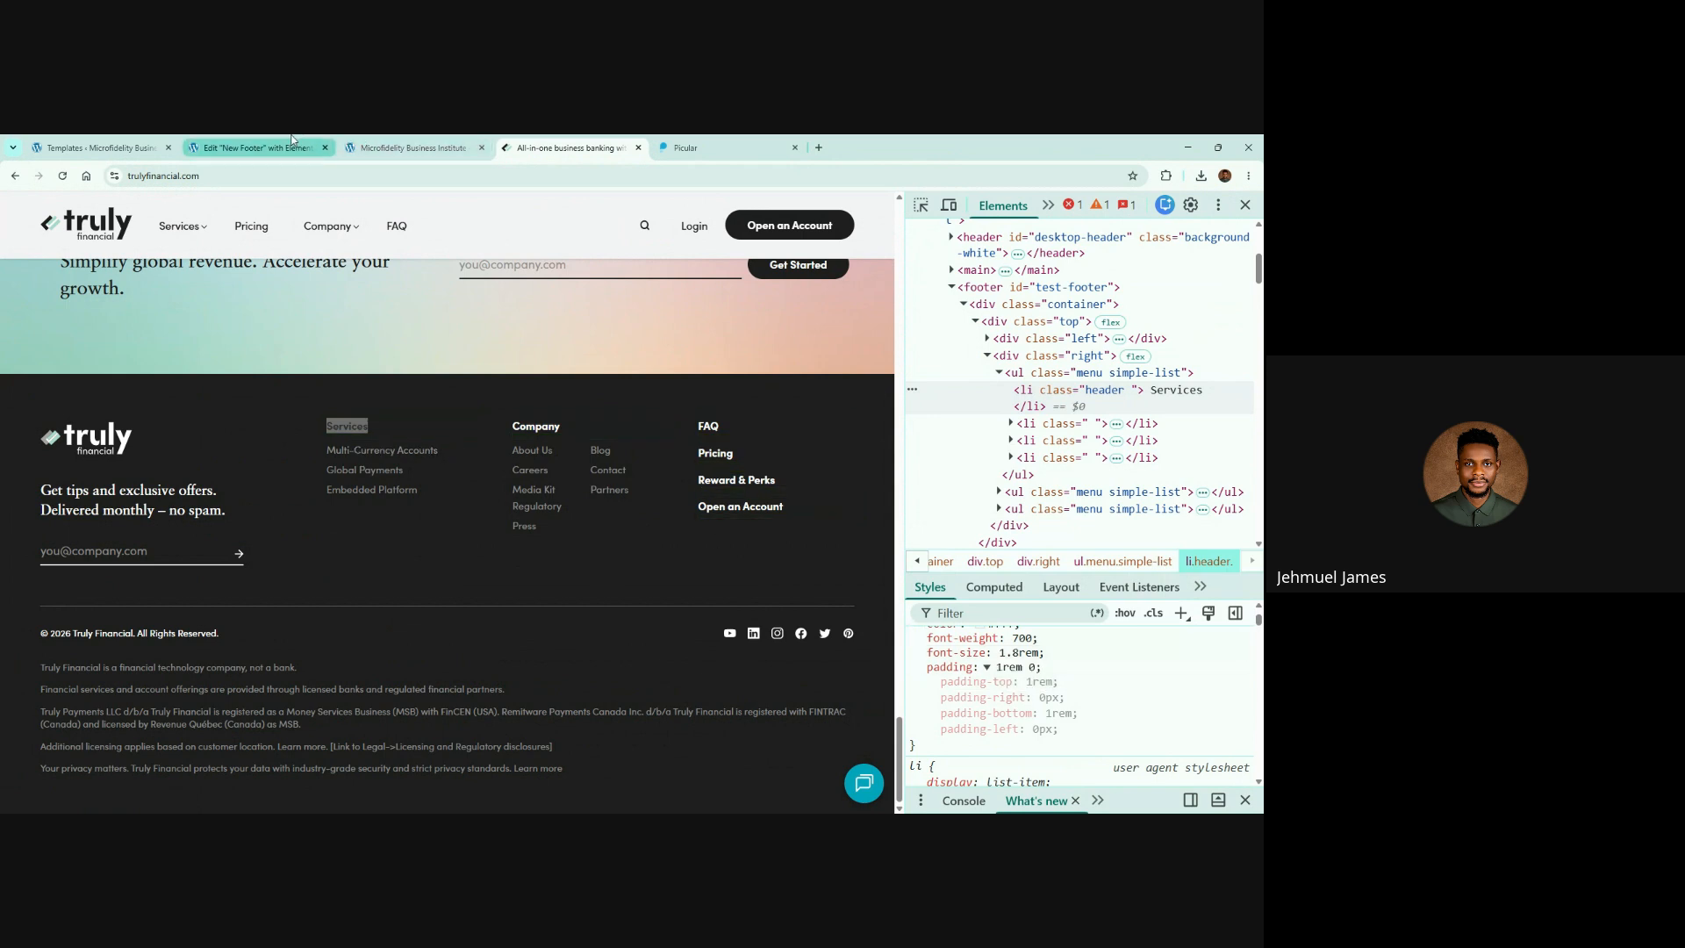
Step: Return to the footer editor and set the Services heading's text color to #fff
left_click(255, 147)
left_click(104, 288)
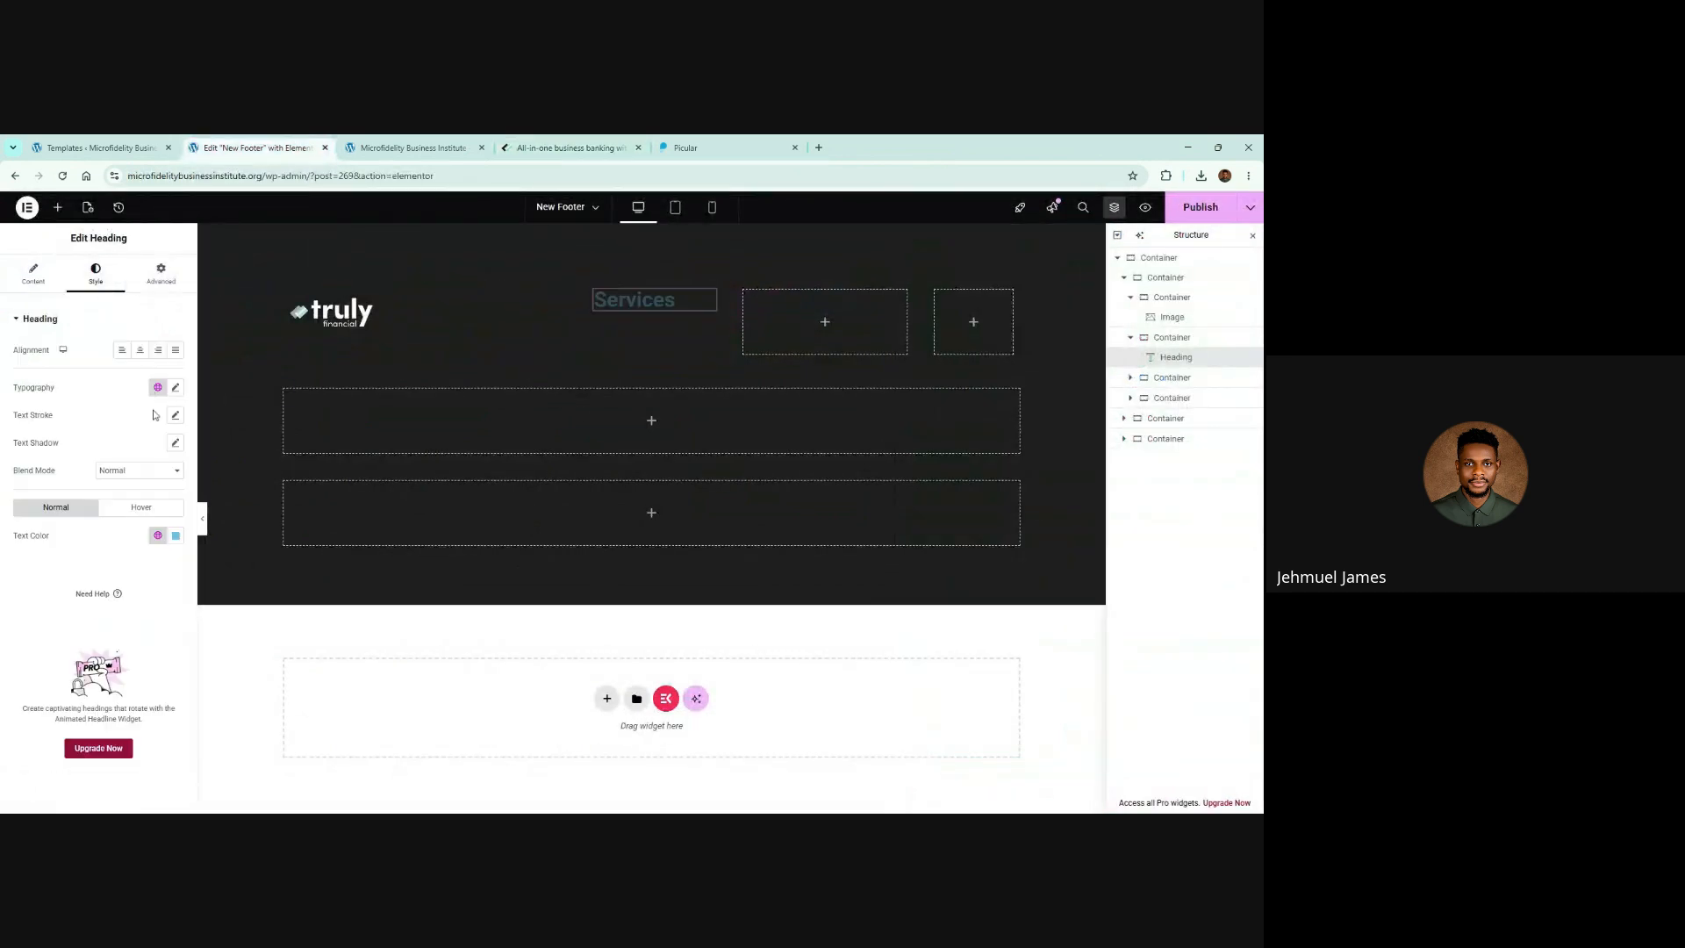
left_click(176, 535)
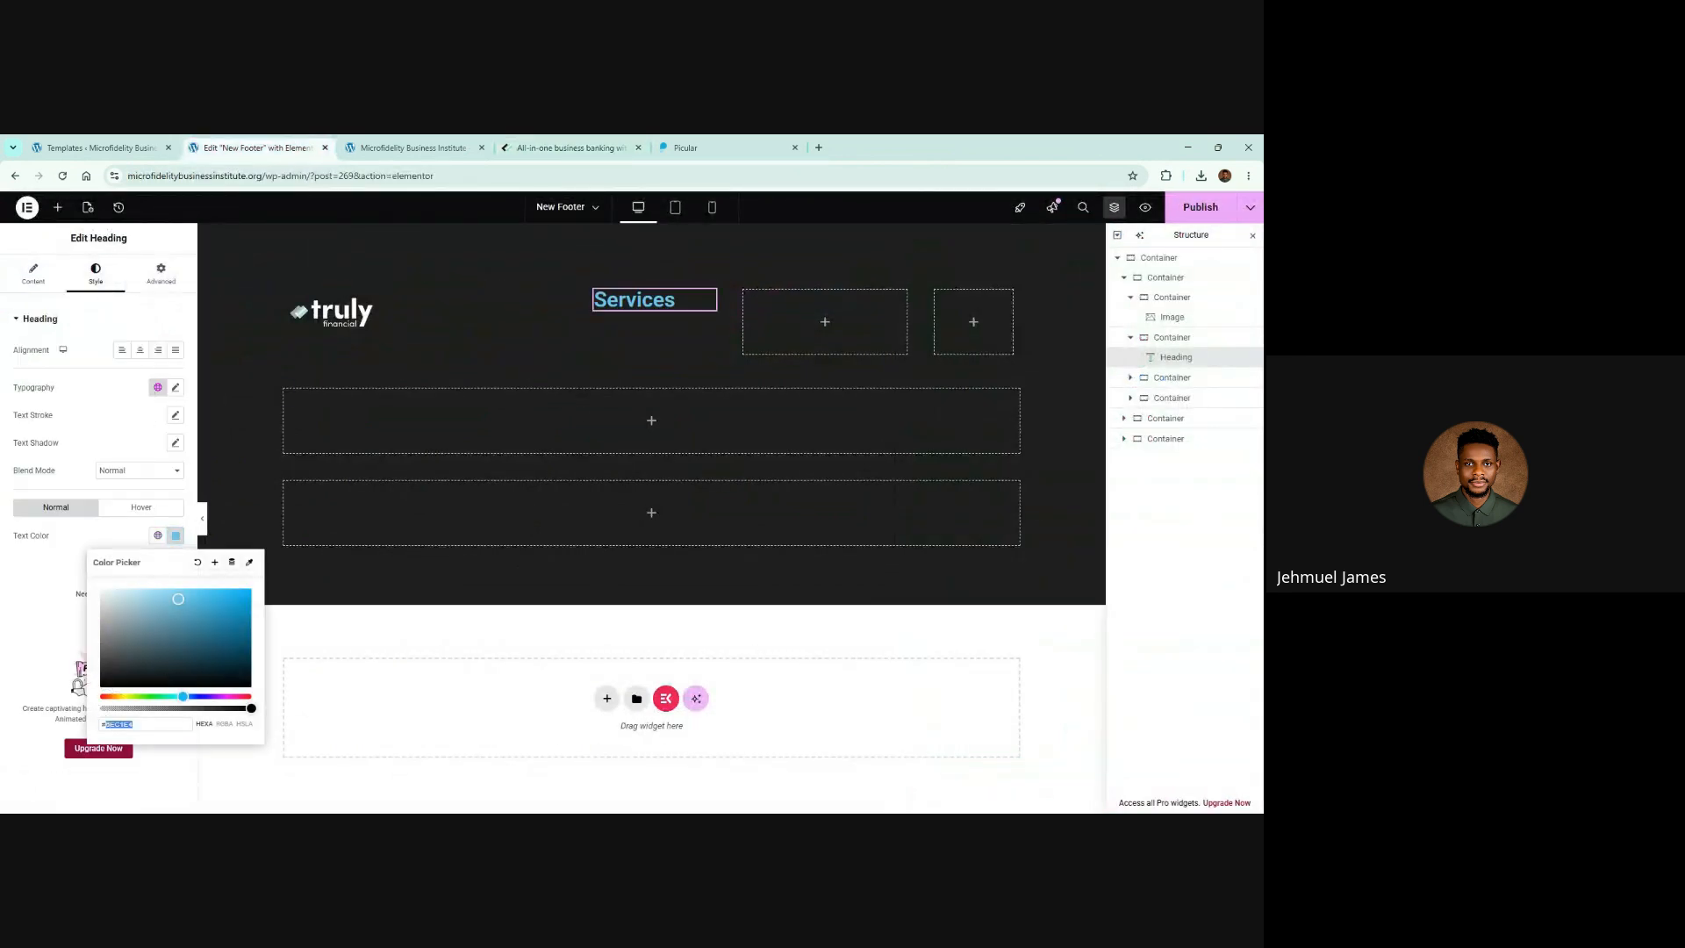
type("fff")
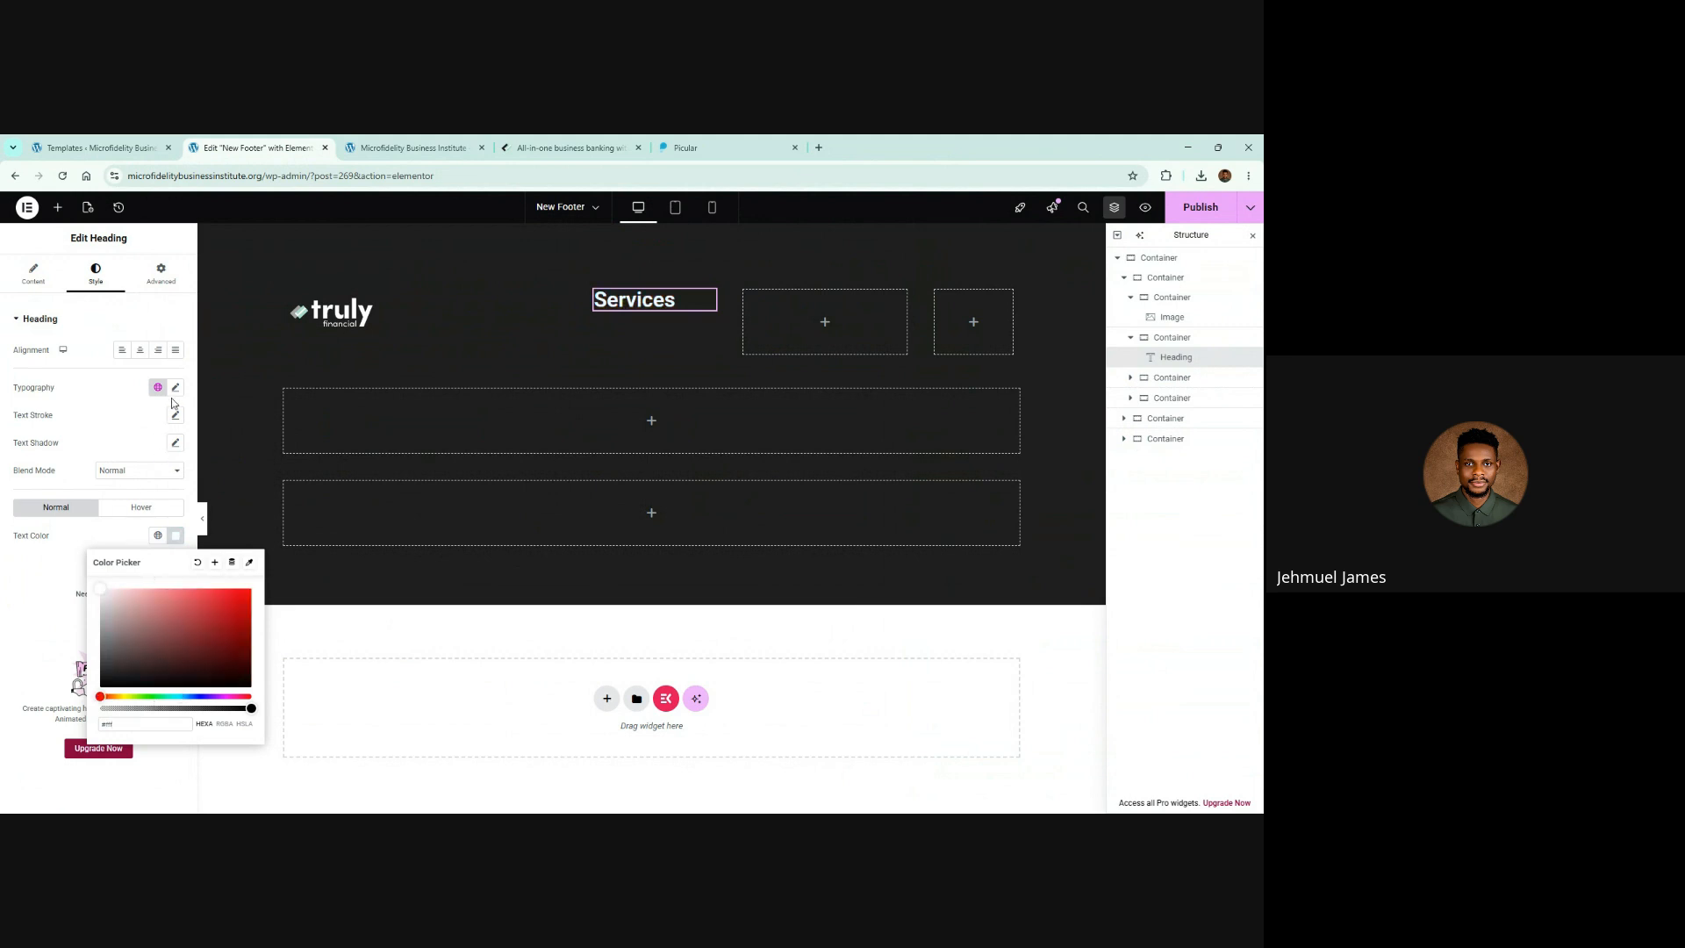
Step: Set the Services heading's font family to Overpass and reduce its font size
left_click(174, 392)
left_click(151, 450)
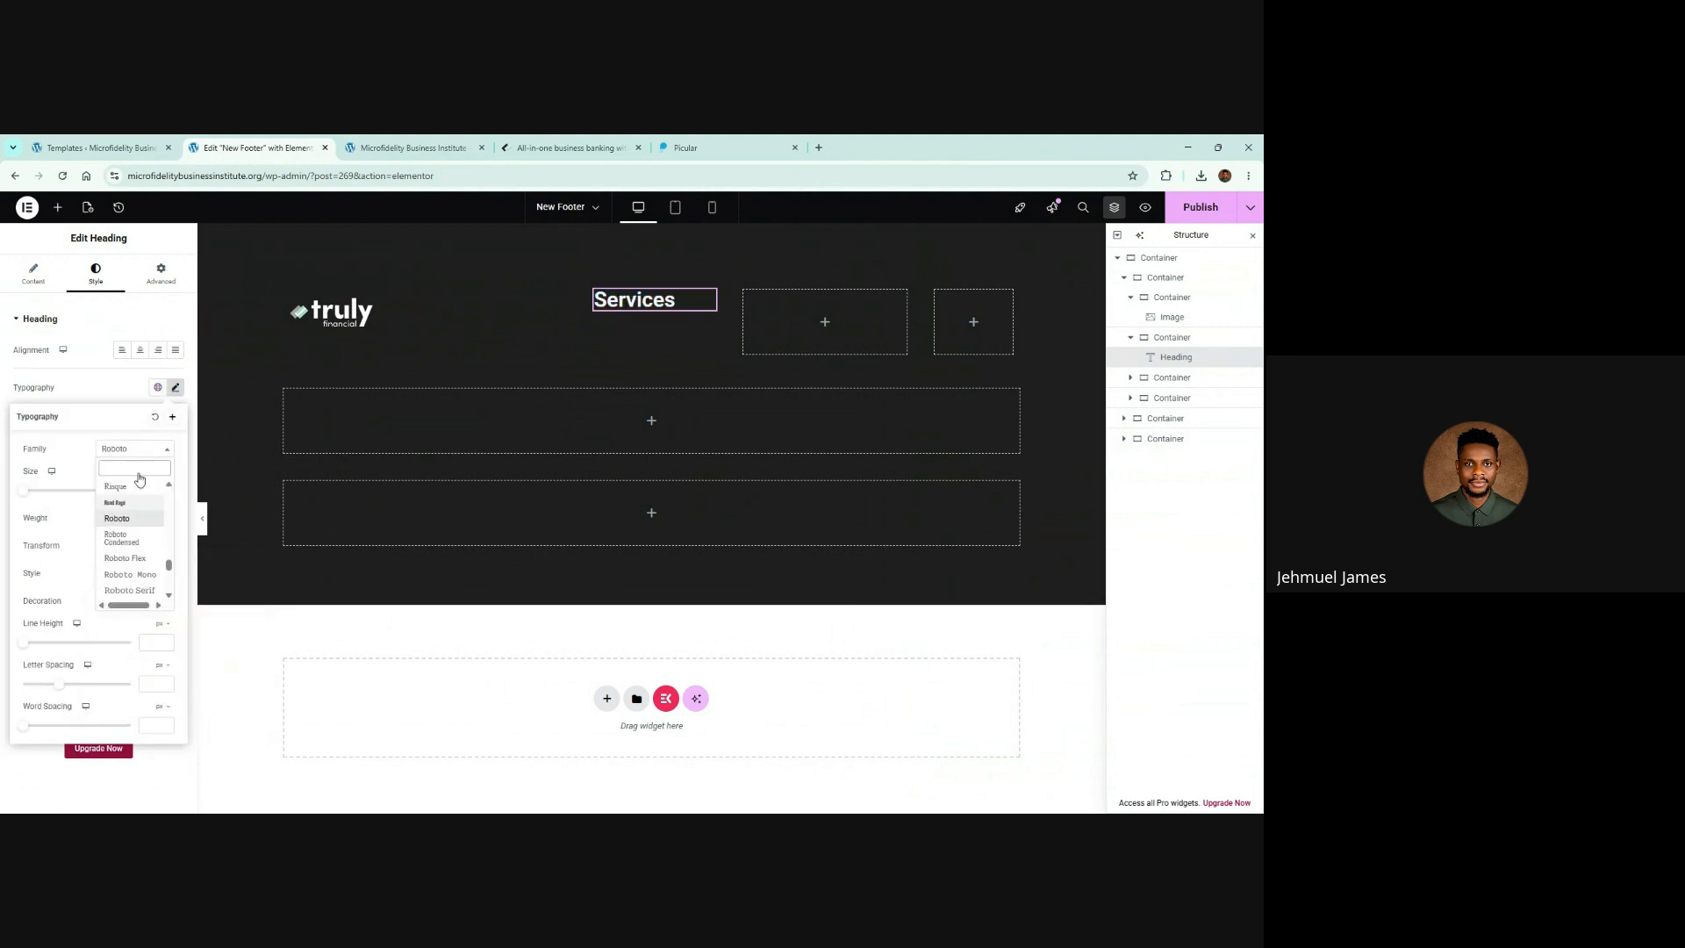
type("overpass")
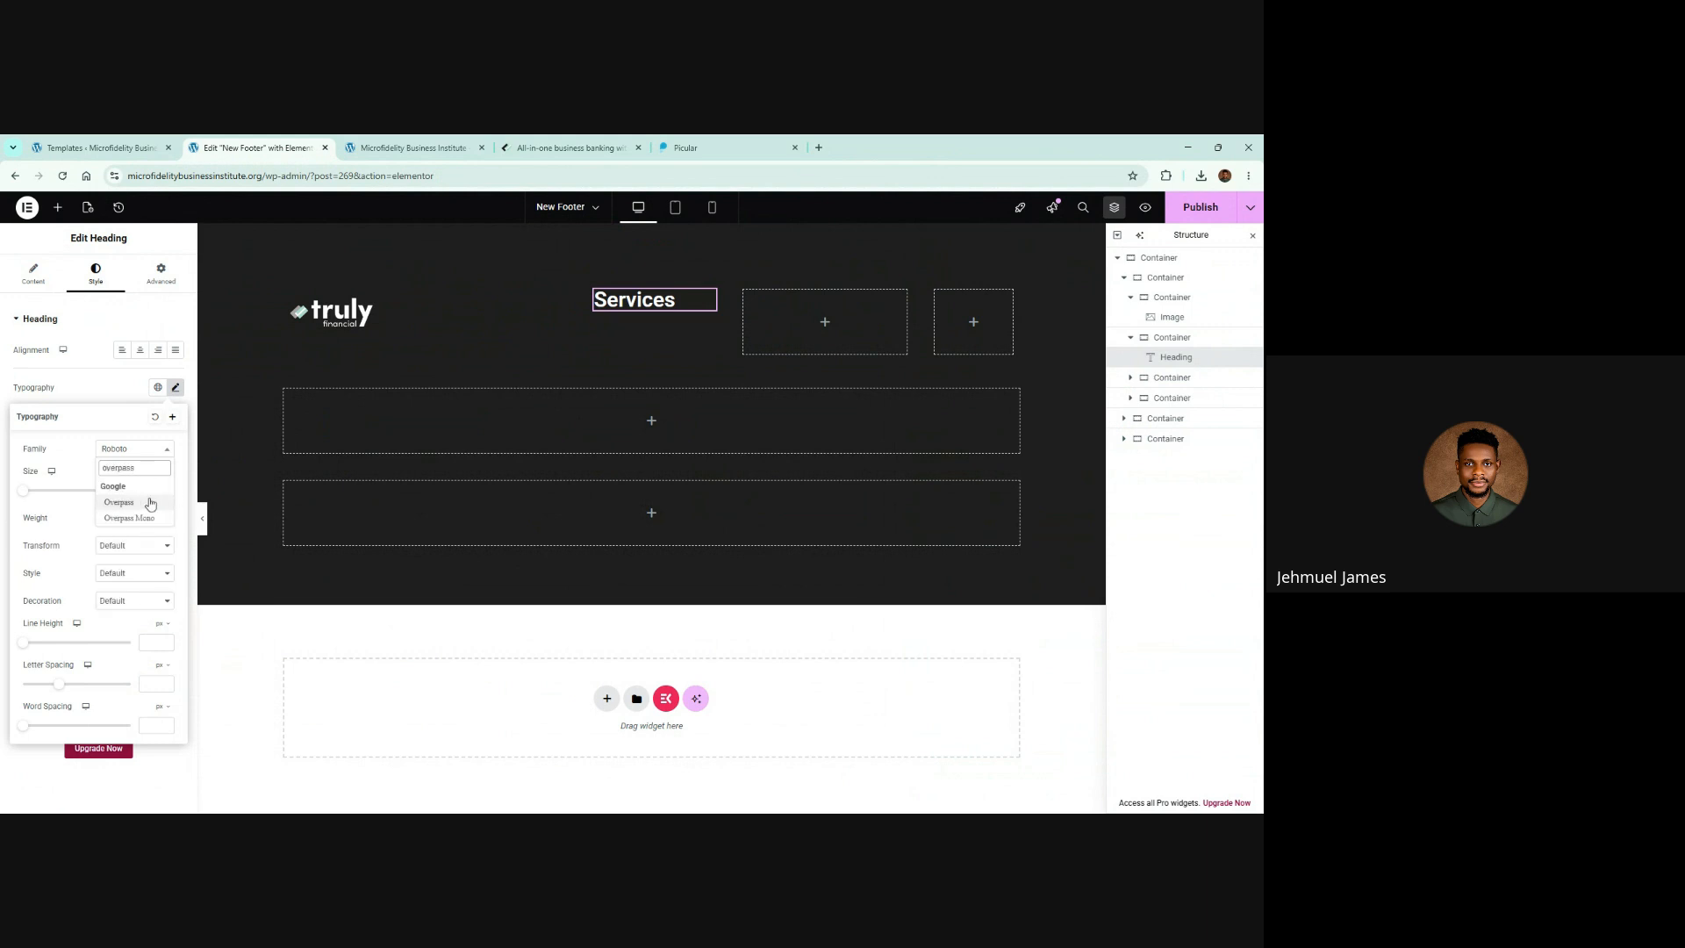
left_click(144, 503)
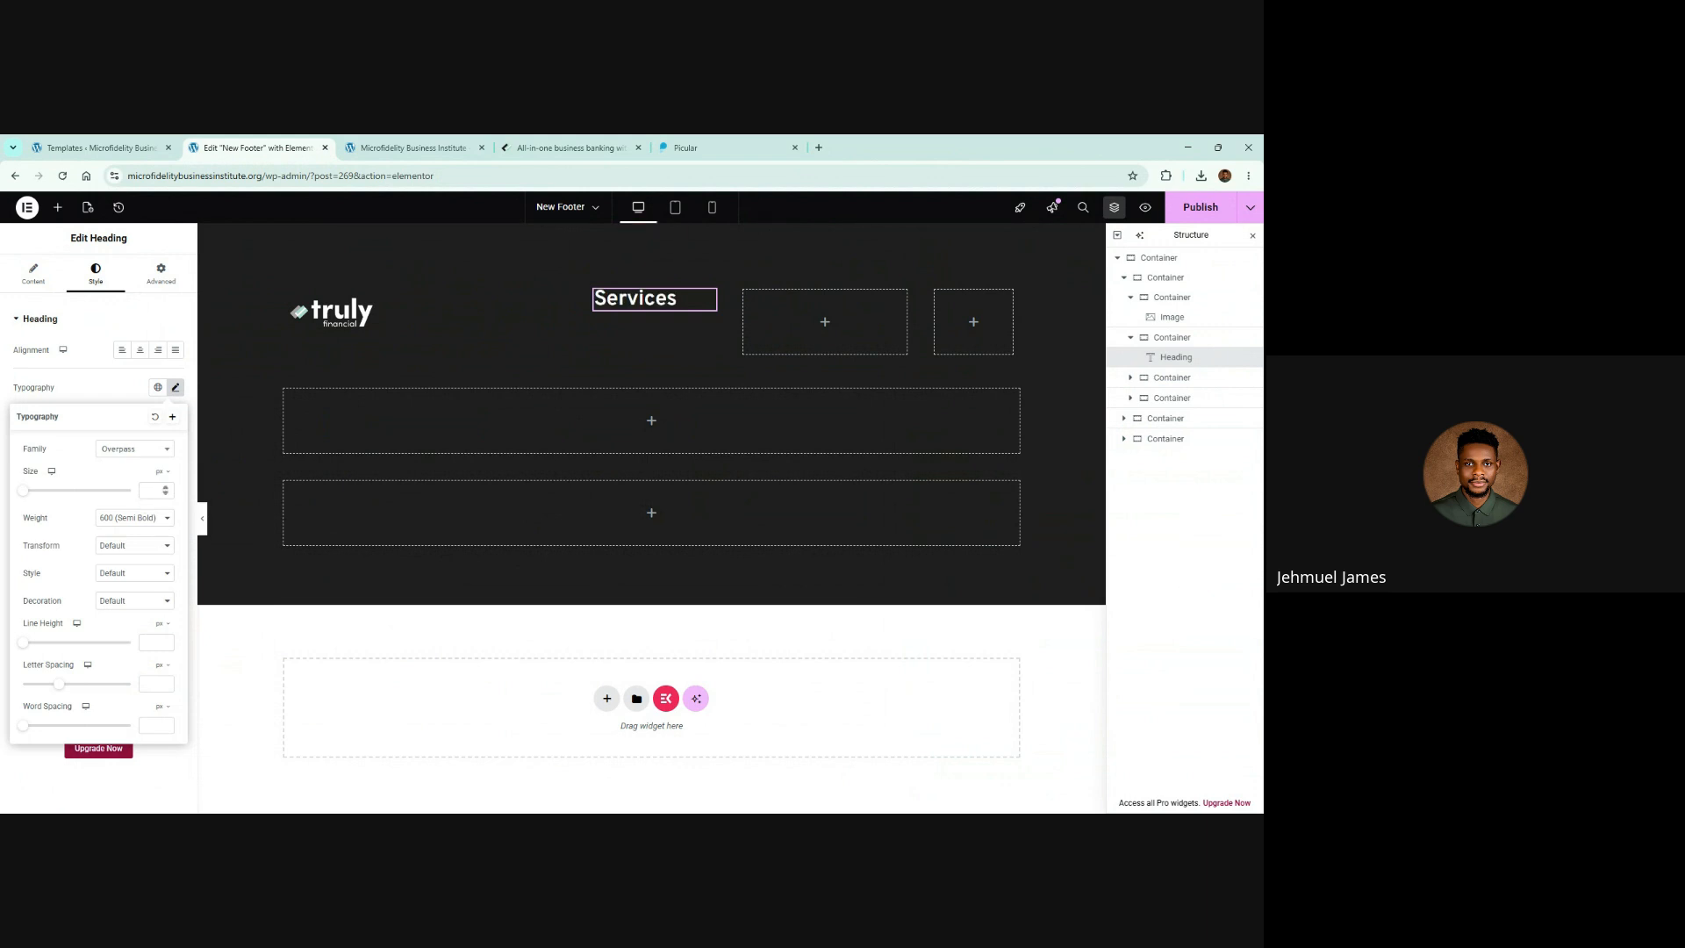
type("18")
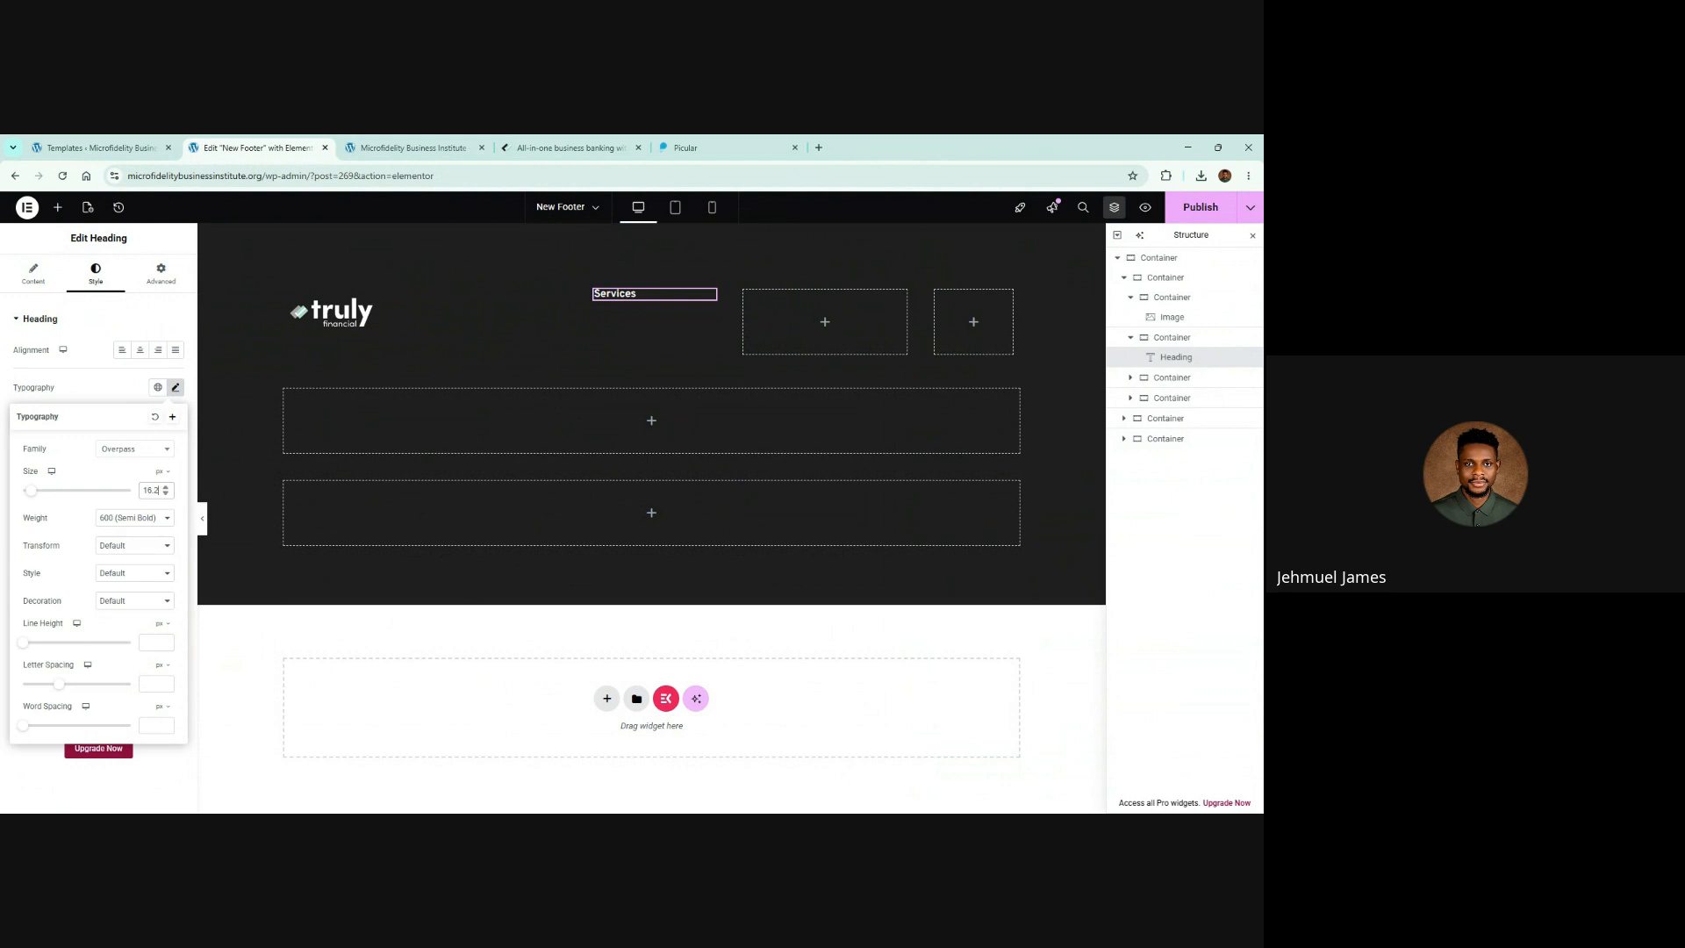
left_click(166, 488)
left_click(60, 388)
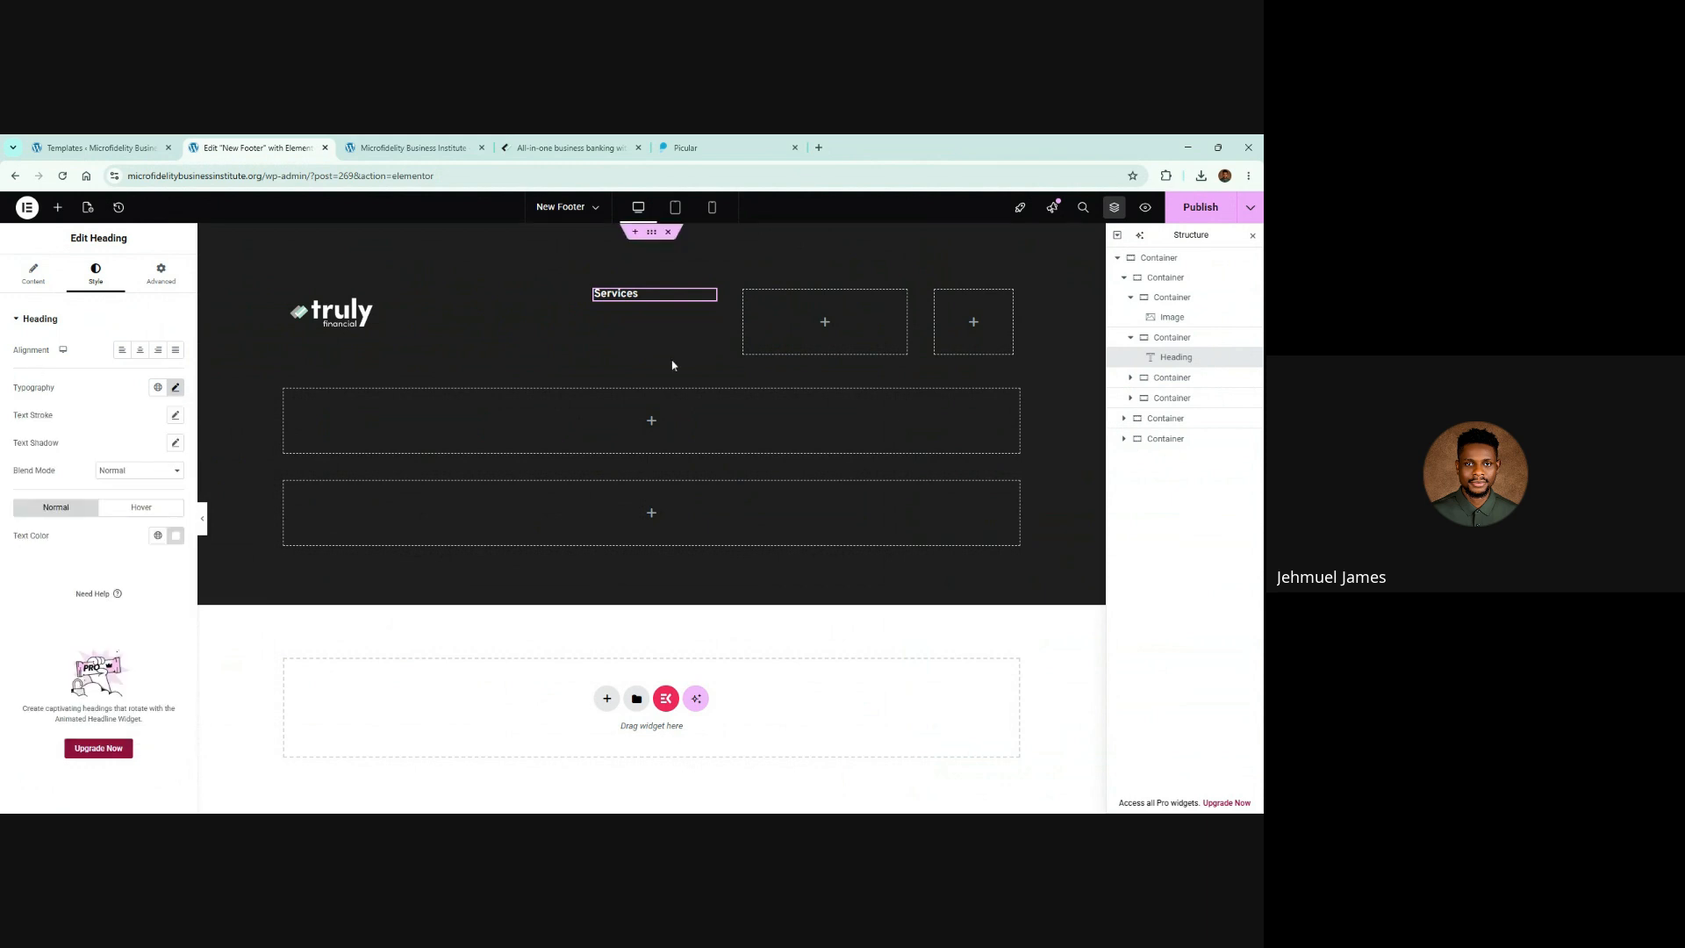
Step: Copy the Services heading into the third column and delete the pasted copy
right_click(707, 296)
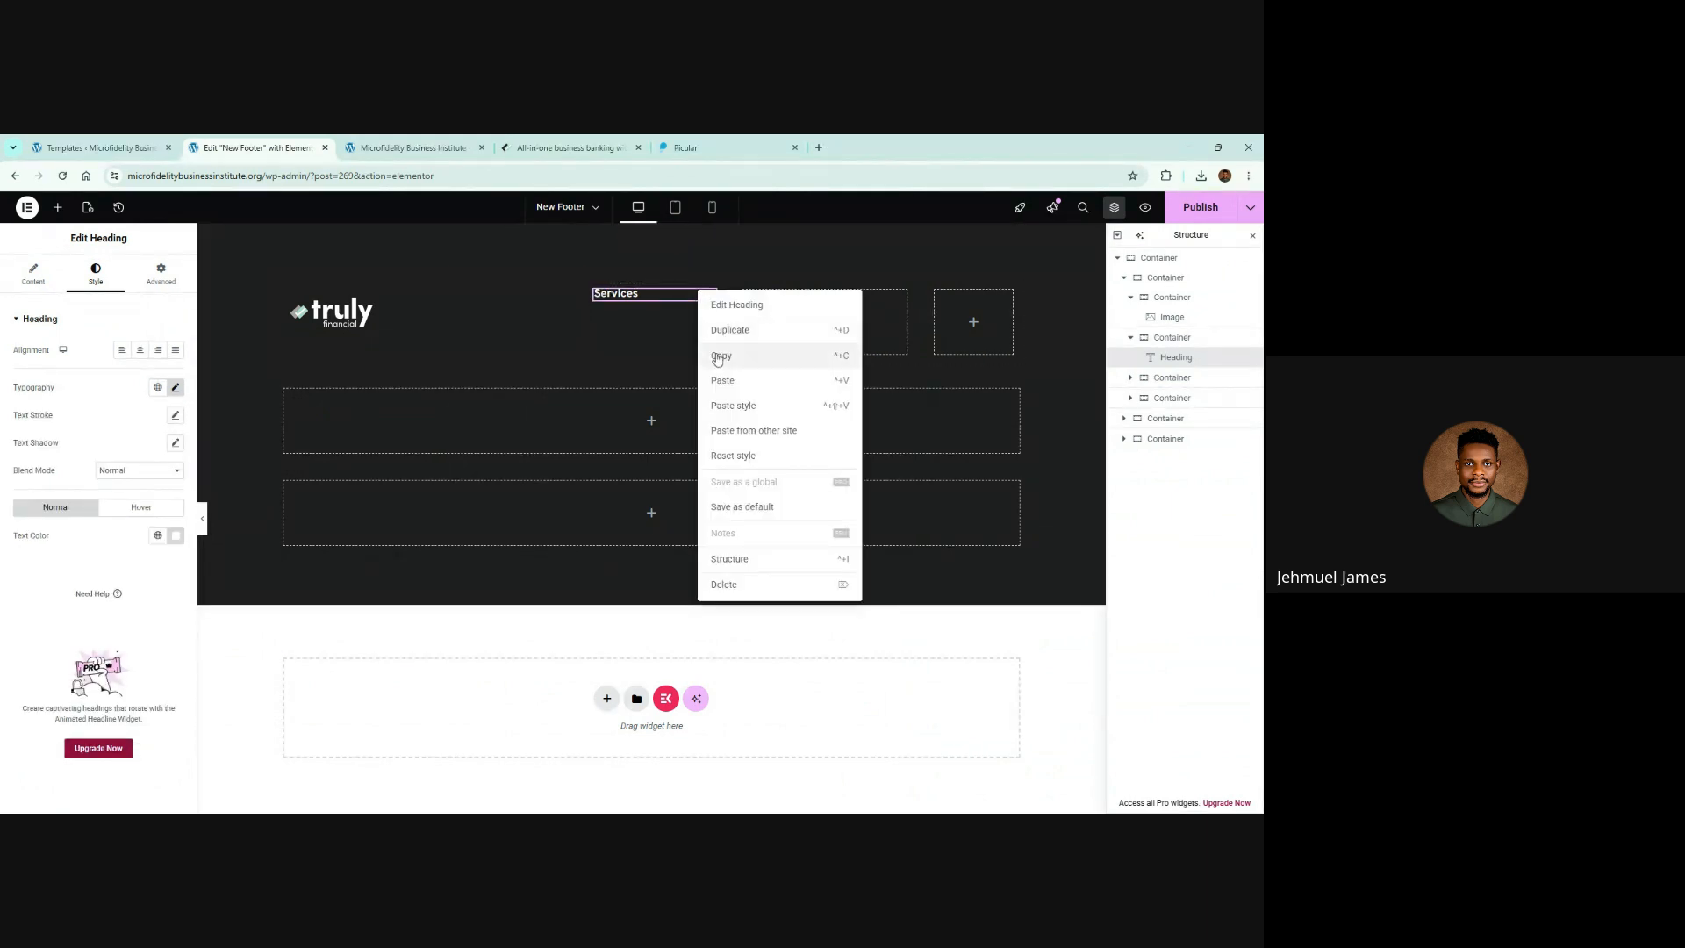
left_click(724, 357)
right_click(792, 311)
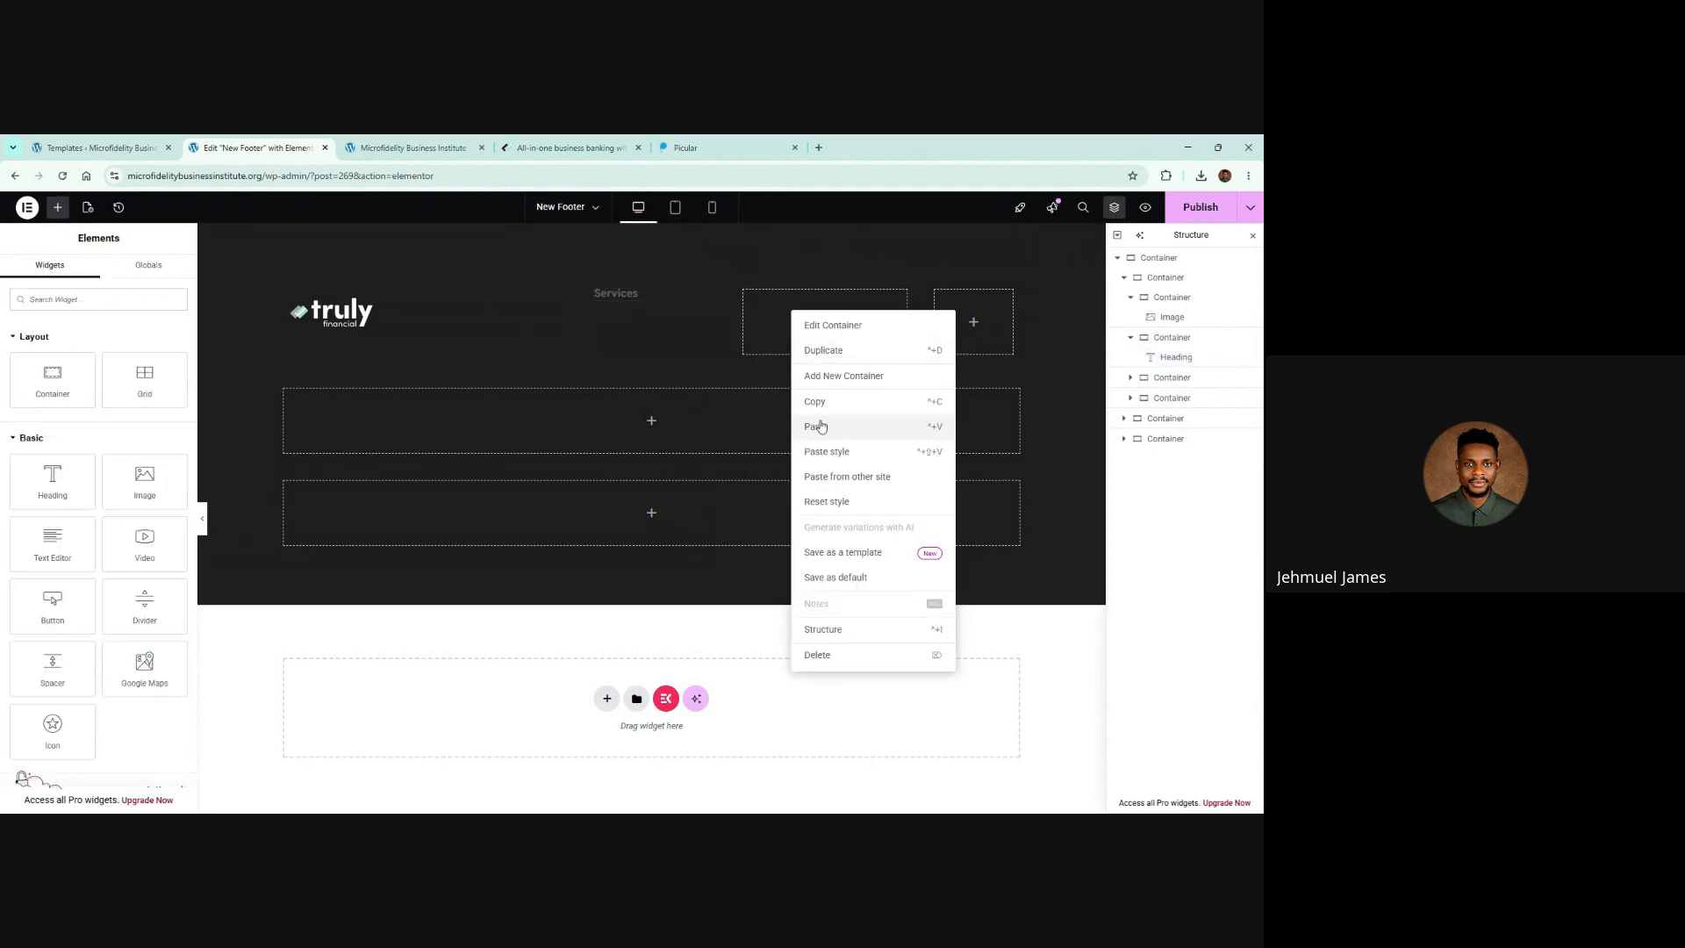
left_click(816, 425)
right_click(836, 299)
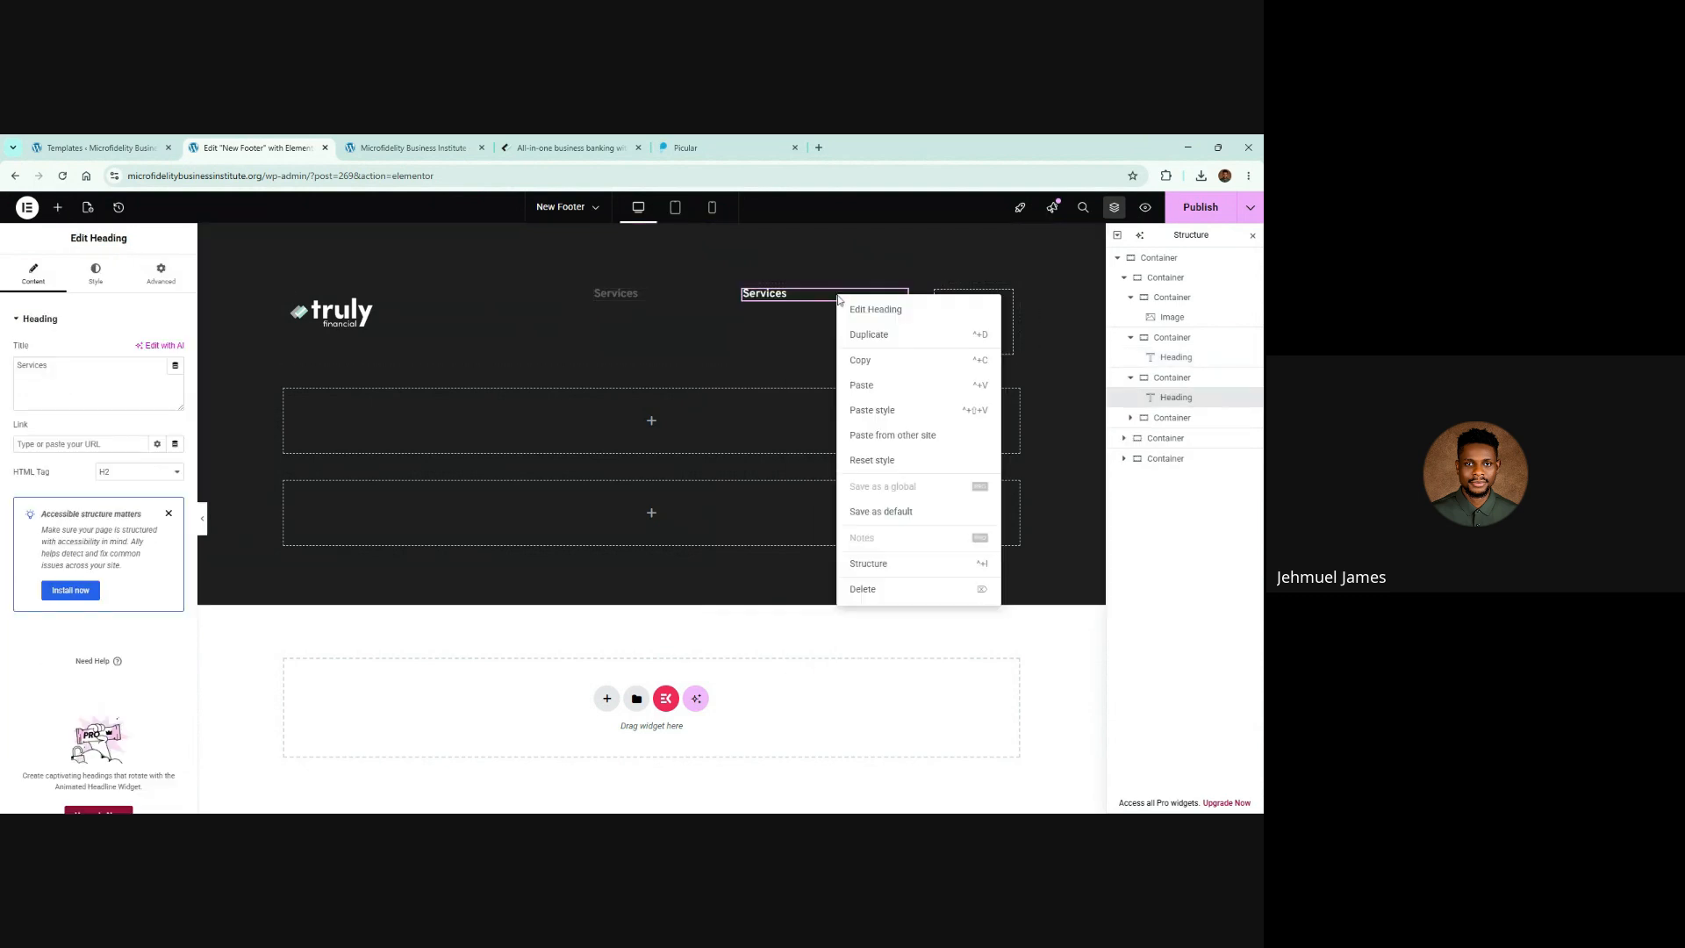
left_click(871, 596)
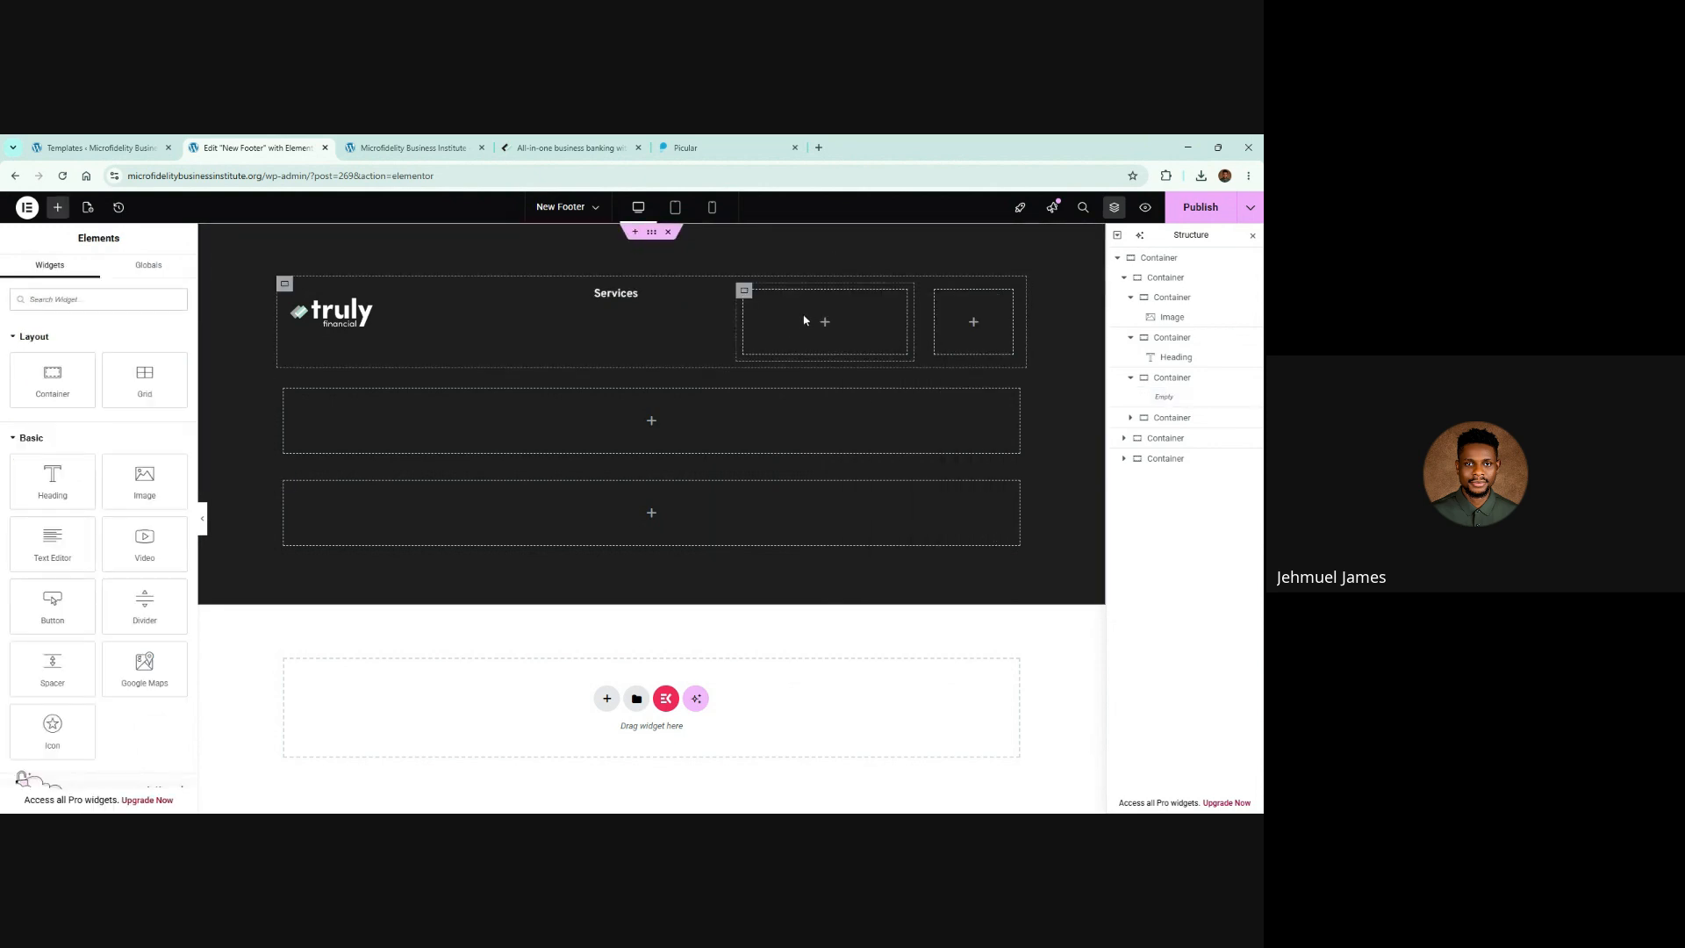
right_click(972, 310)
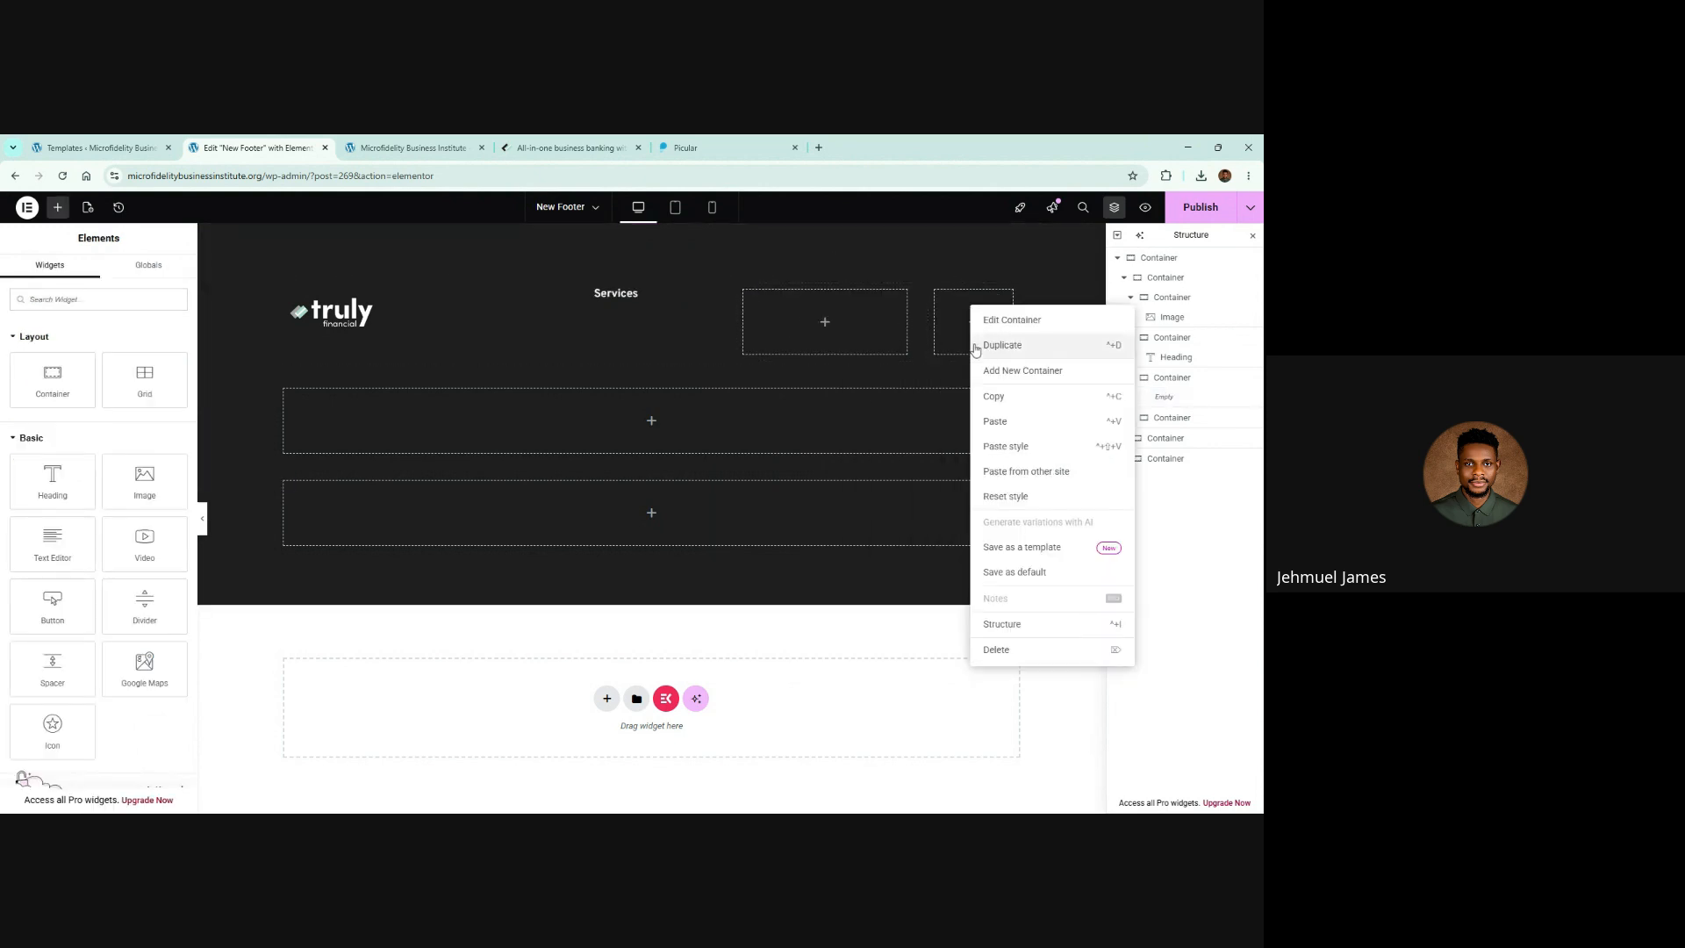
left_click(942, 303)
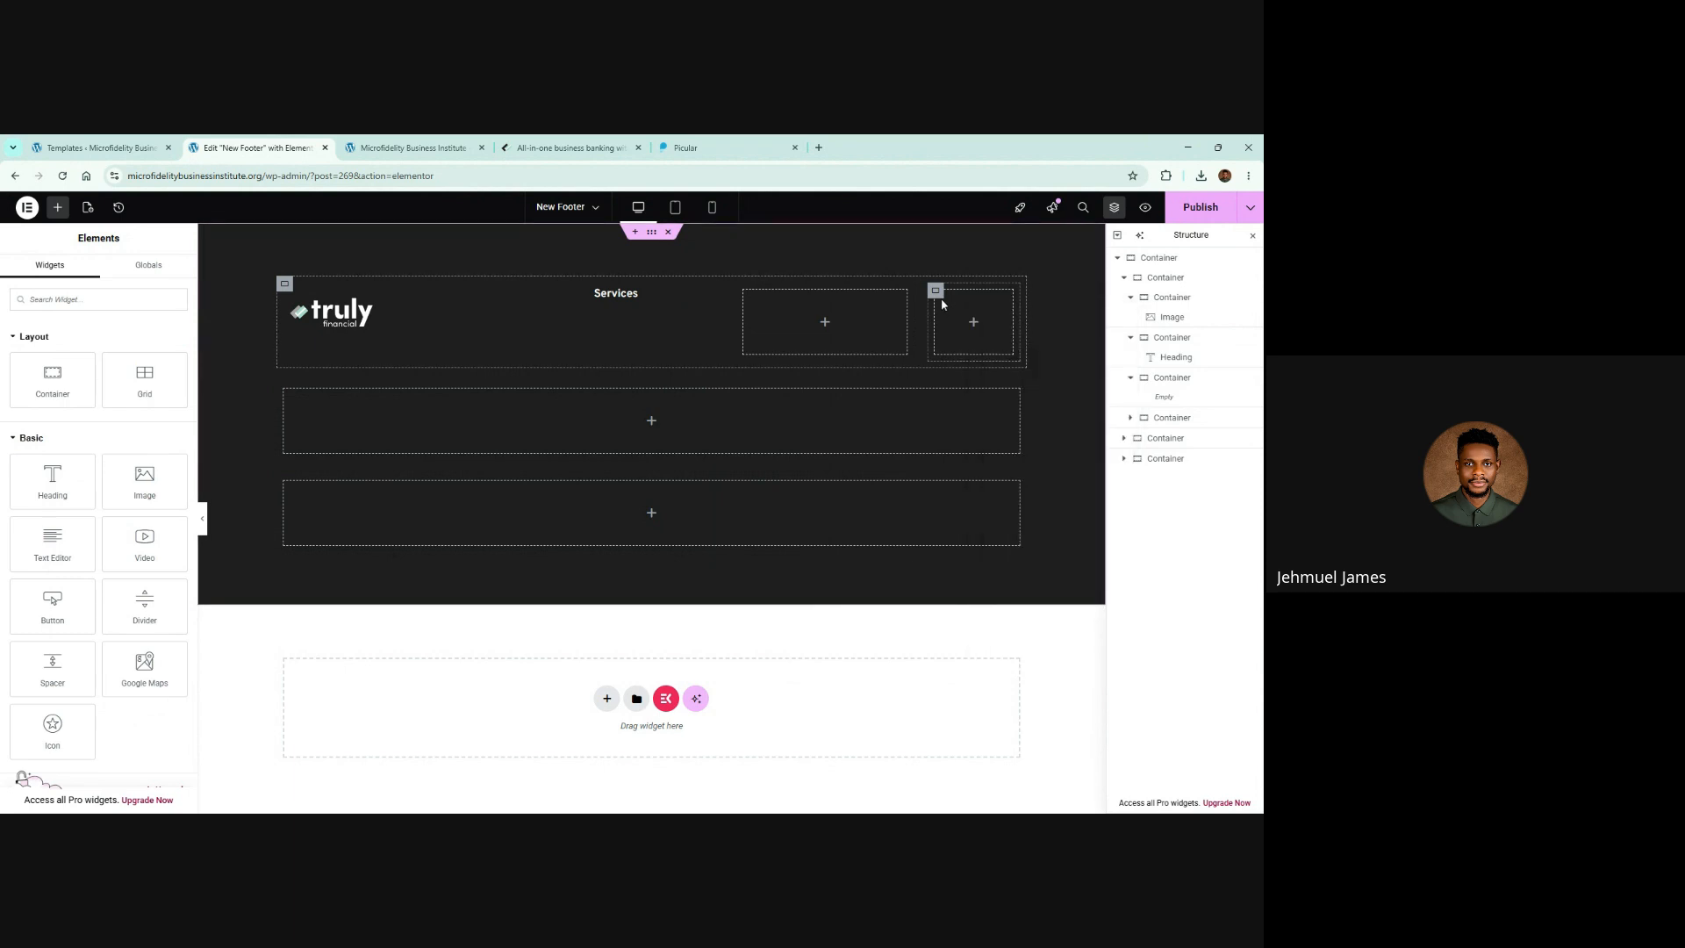
left_click(653, 296)
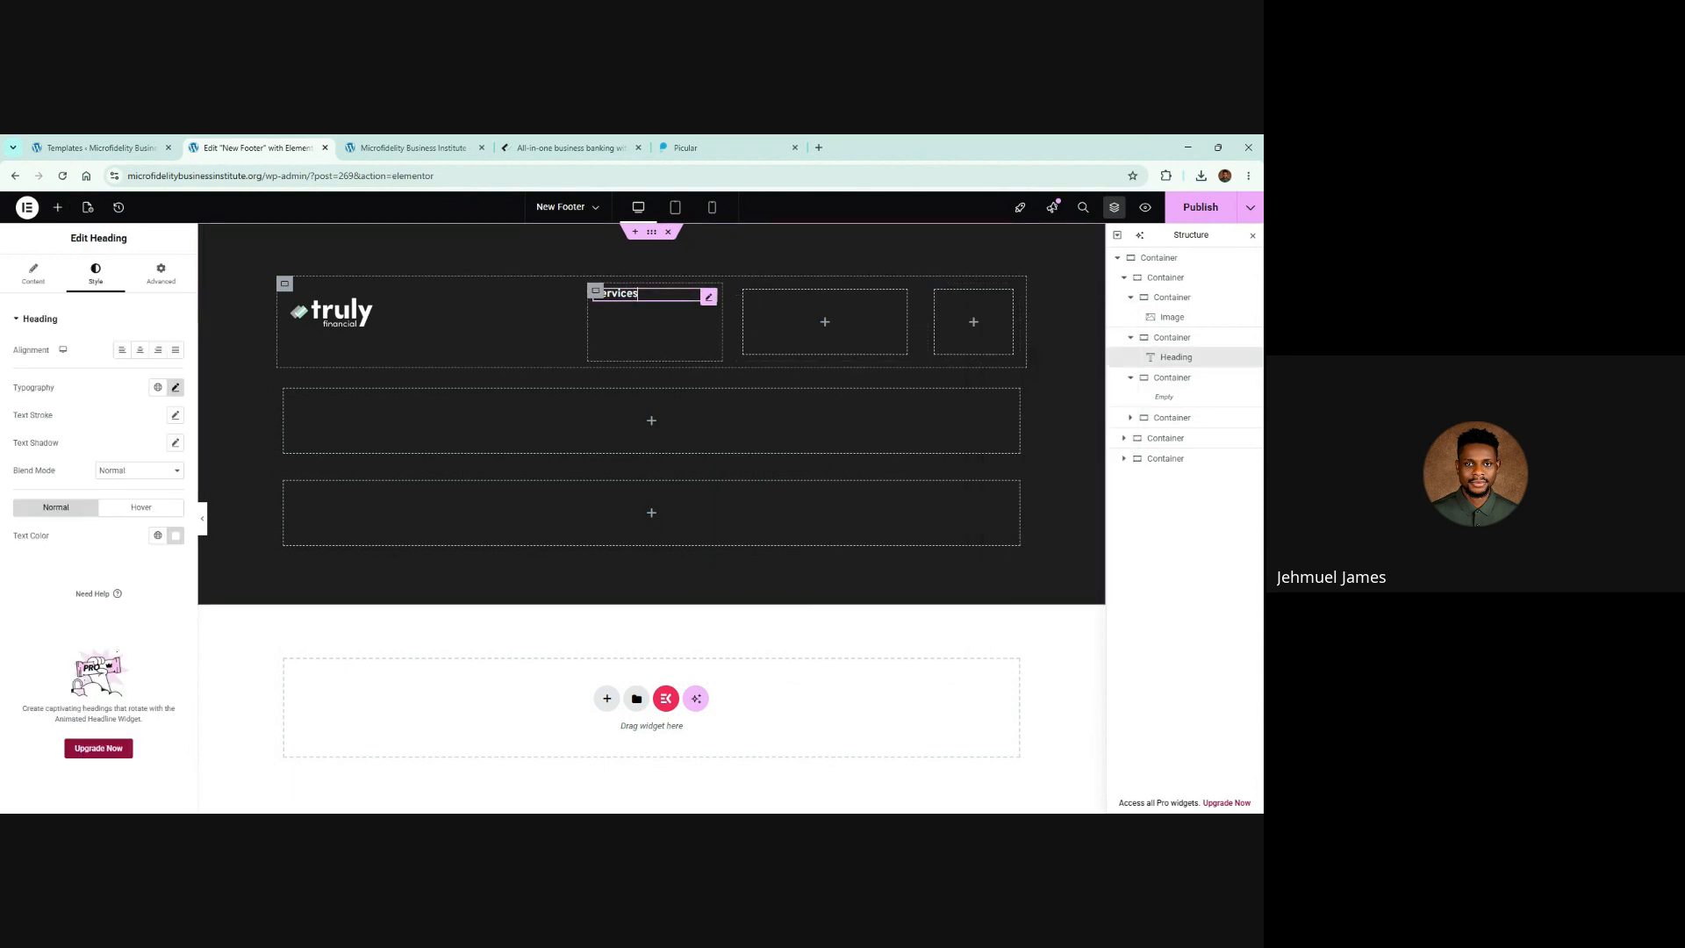
left_click(827, 323)
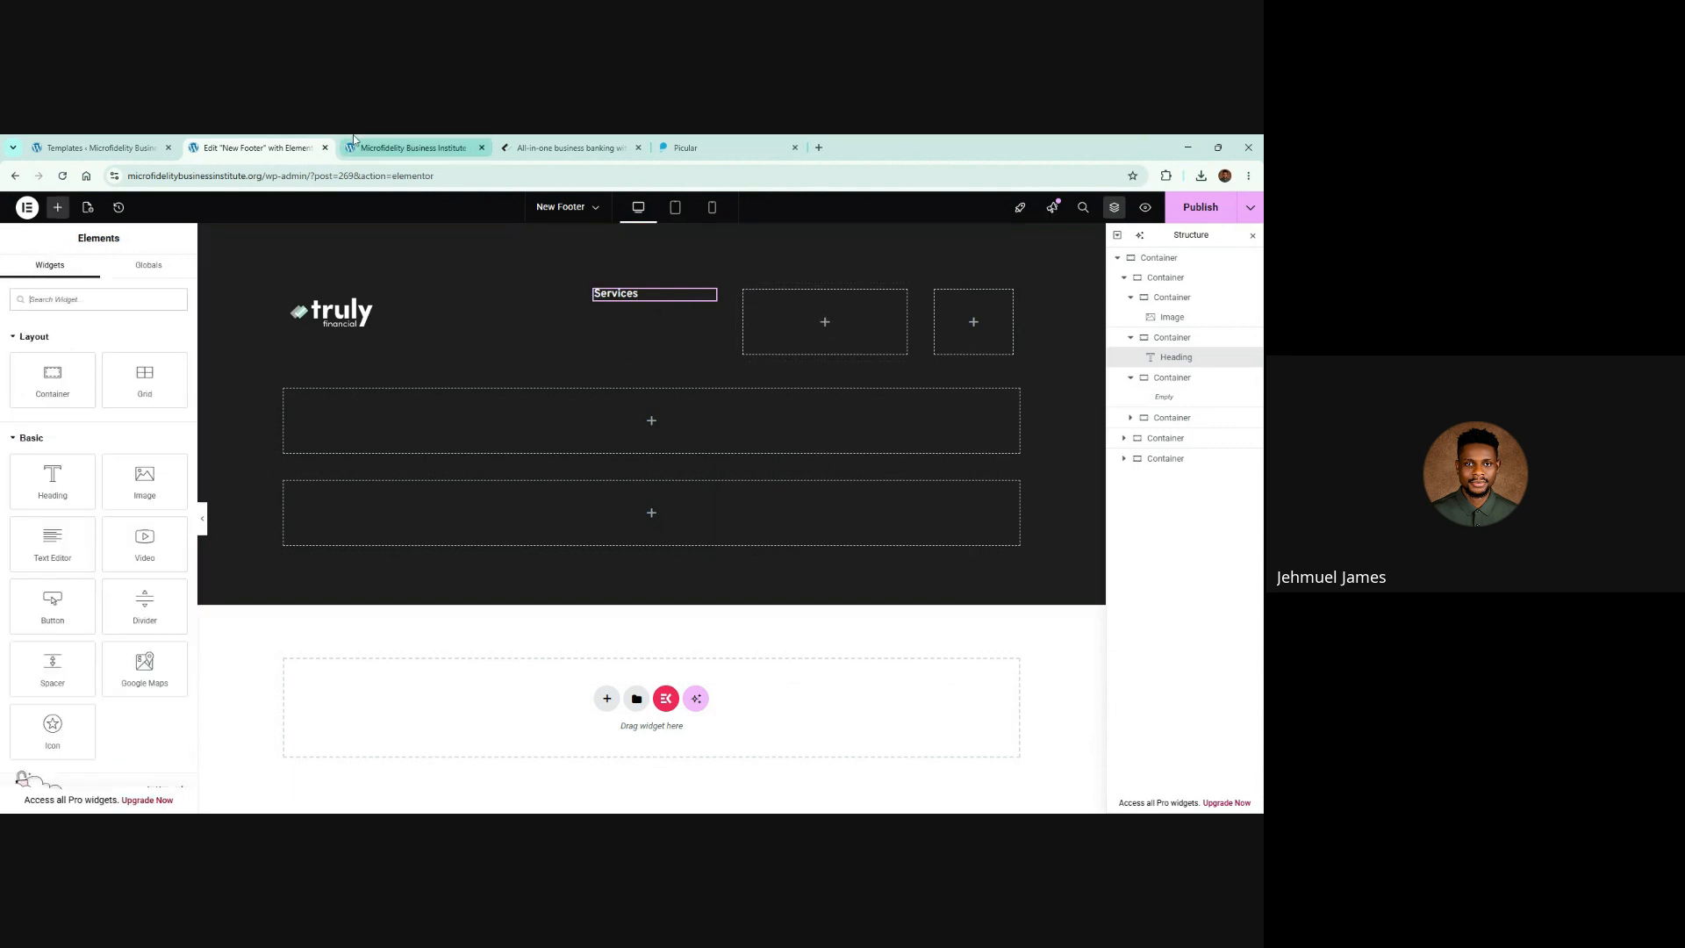
Step: Check the Company column's layout in the trulyfinancial.com footer and nest a new container inside the third column of the new footer
left_click(575, 148)
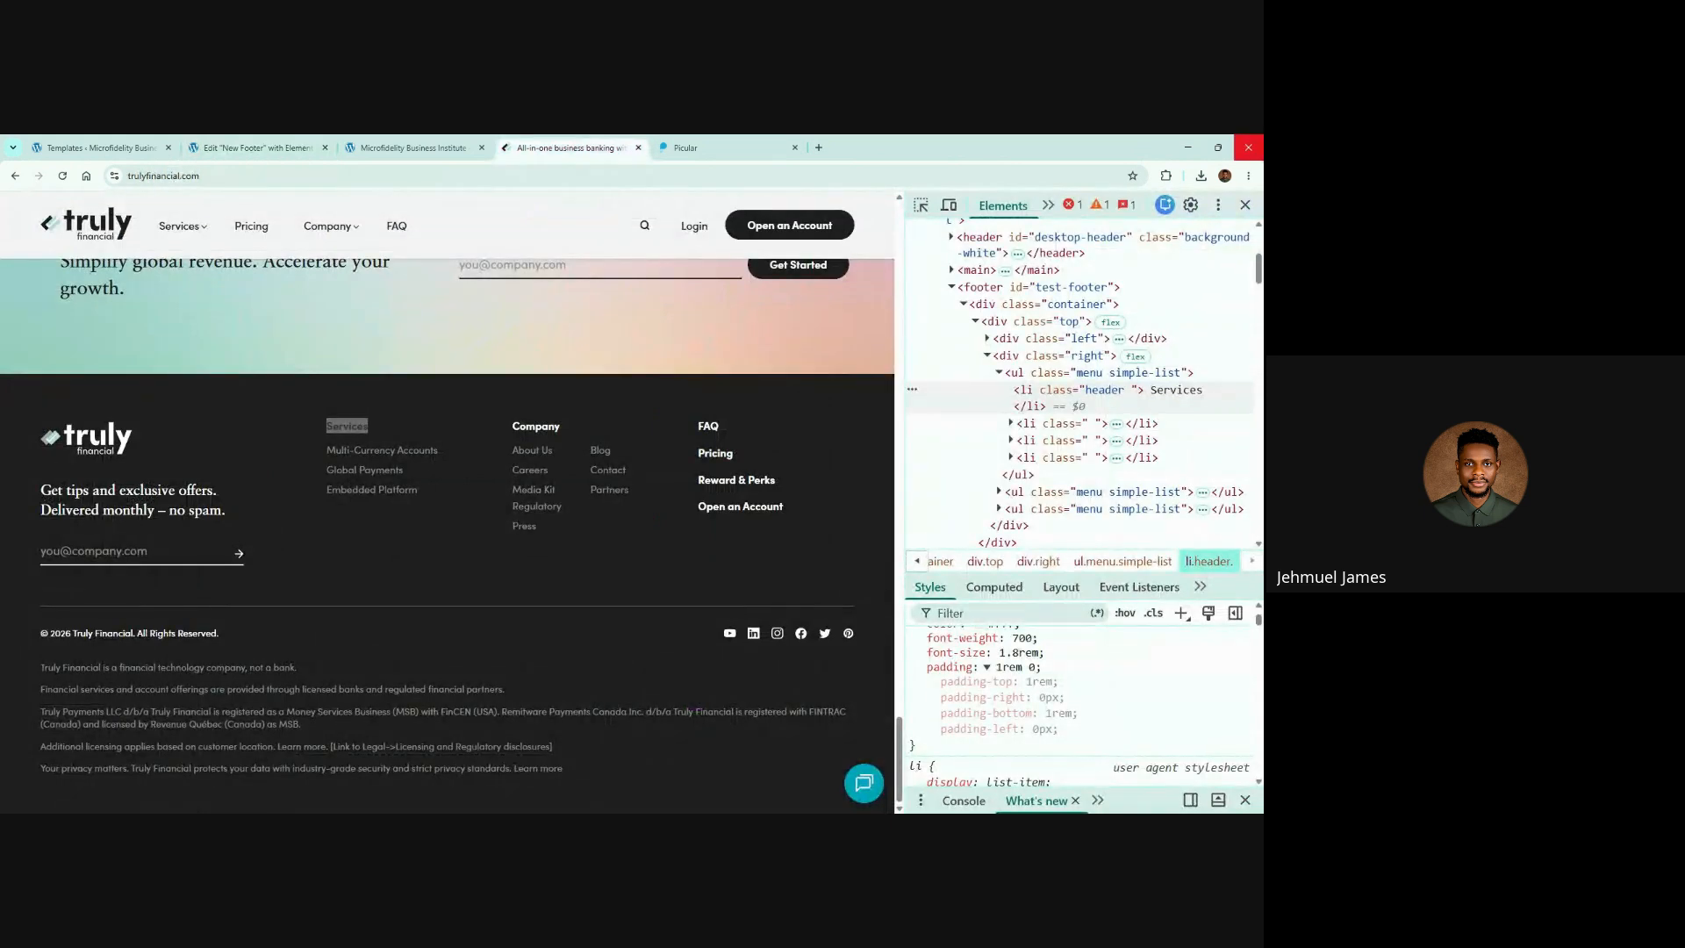
left_click(1246, 204)
scroll(783, 637, "down", 3)
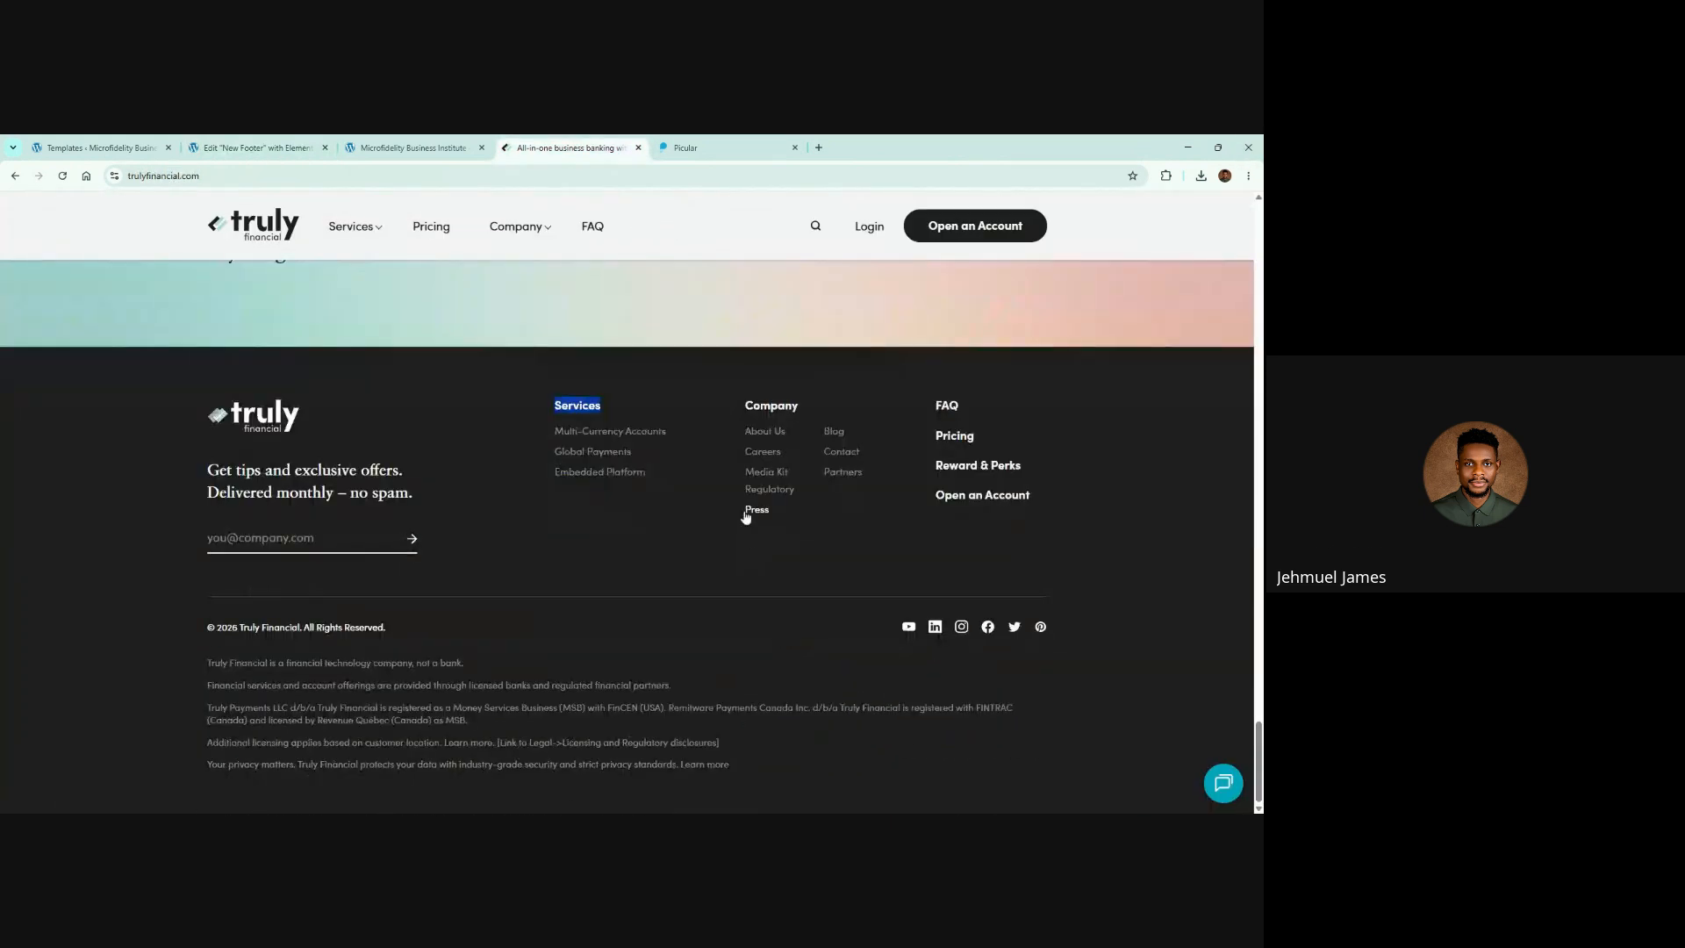
left_click_drag(737, 458, 761, 405)
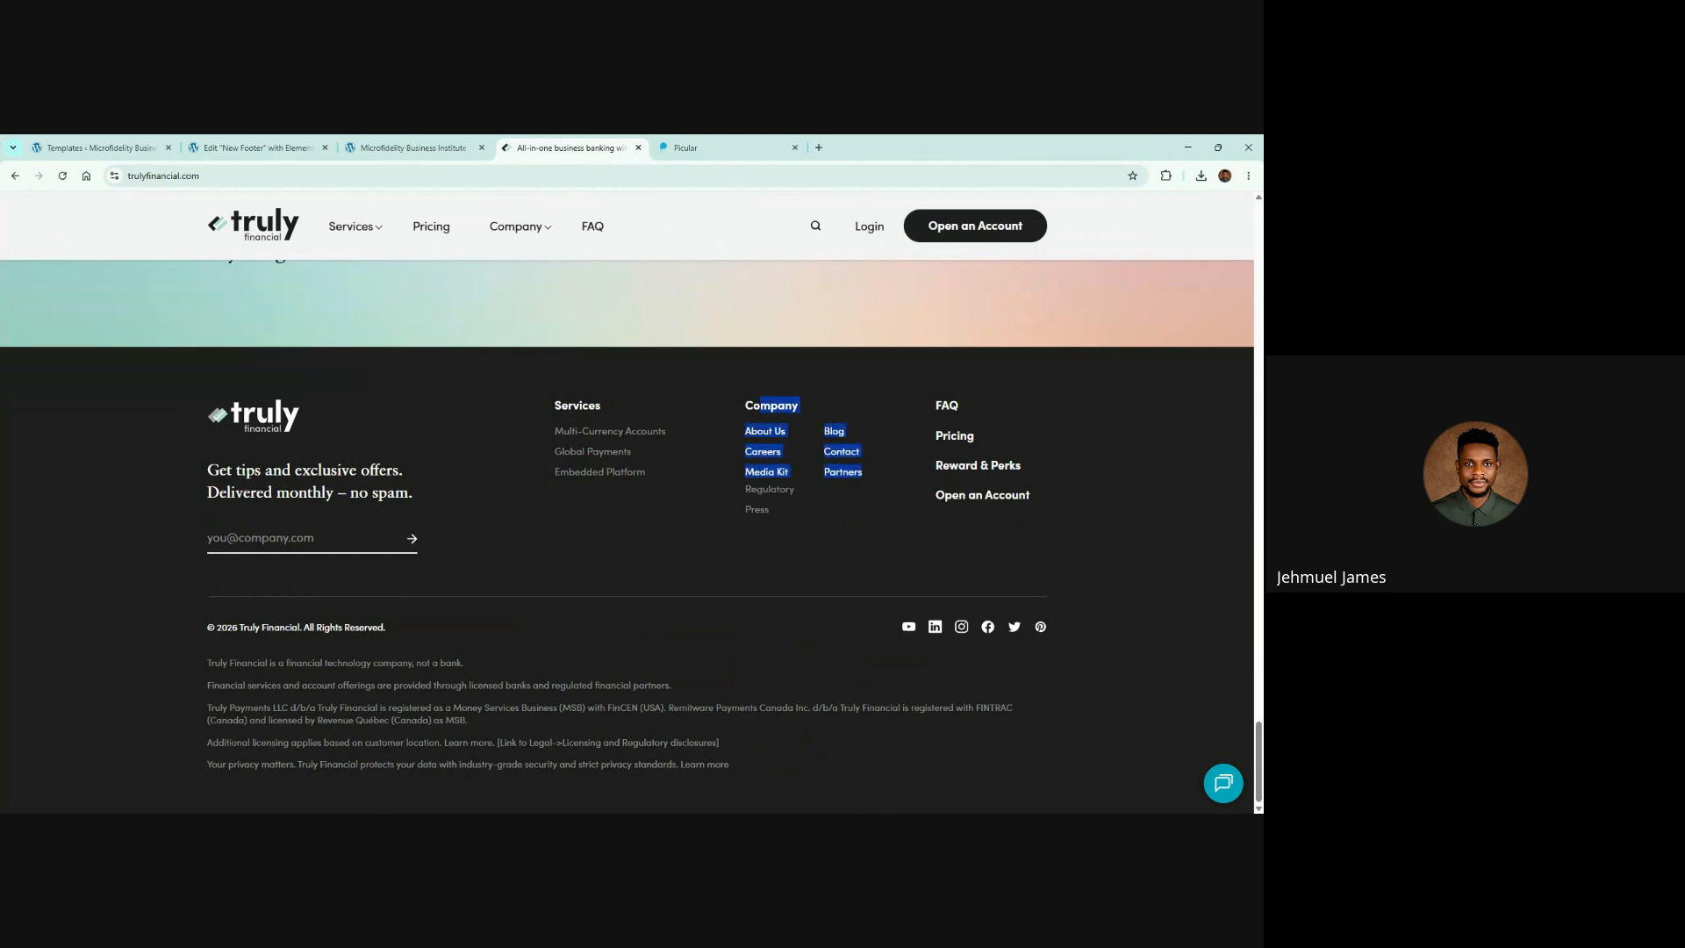
left_click(759, 388)
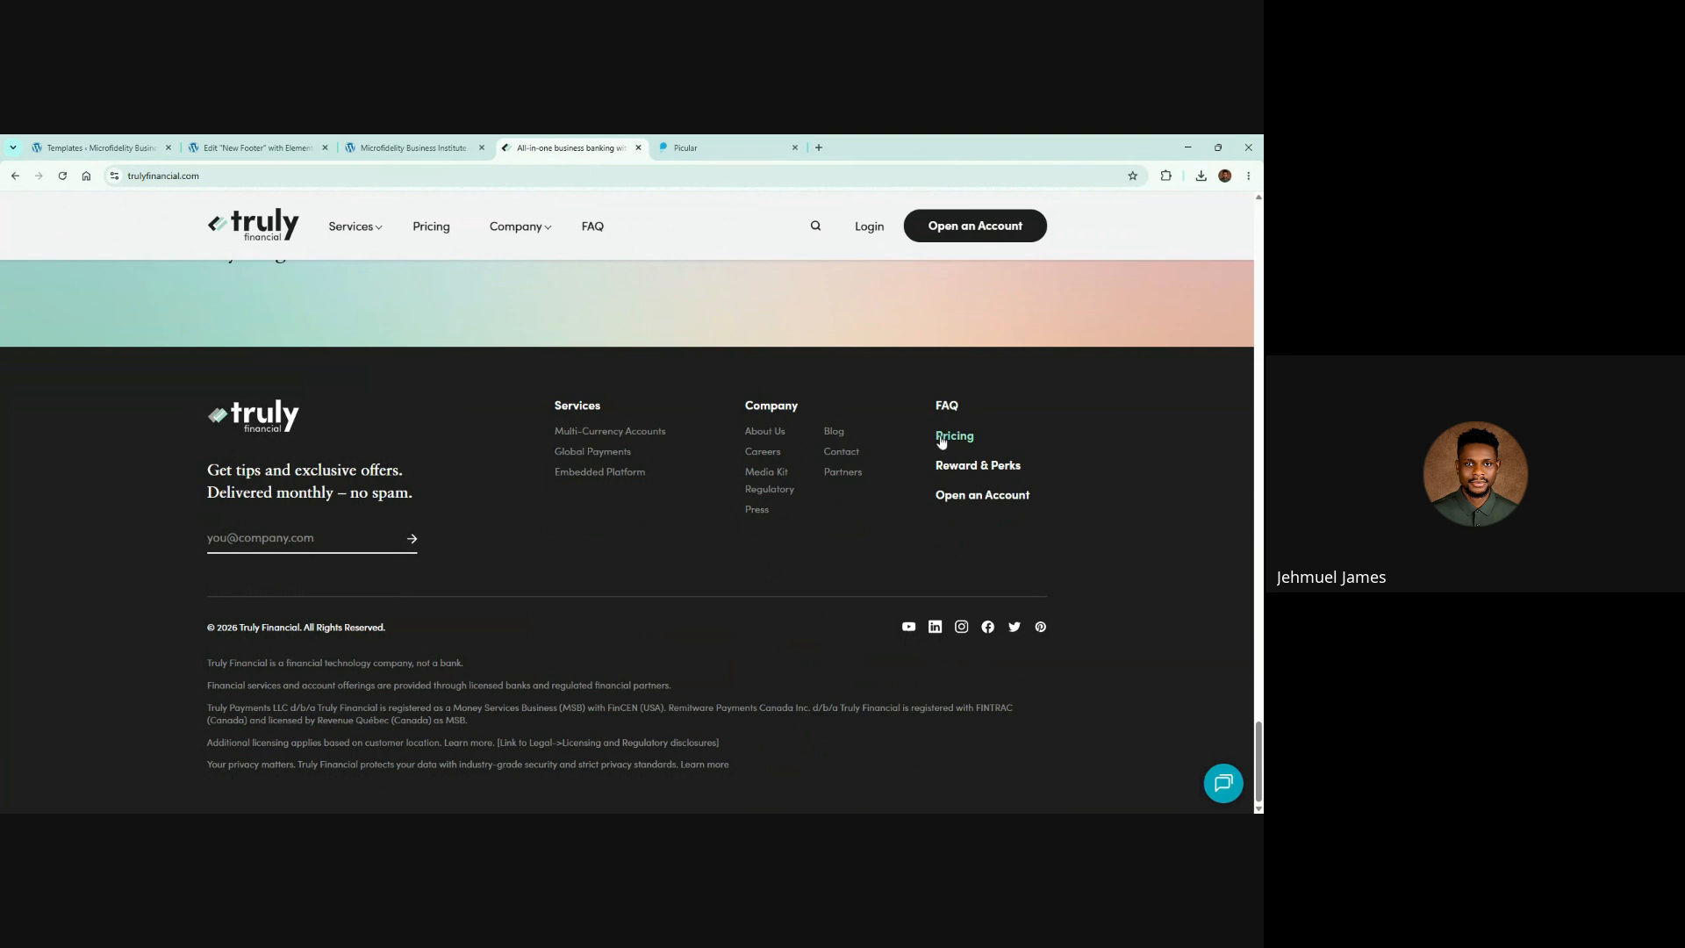
left_click(255, 147)
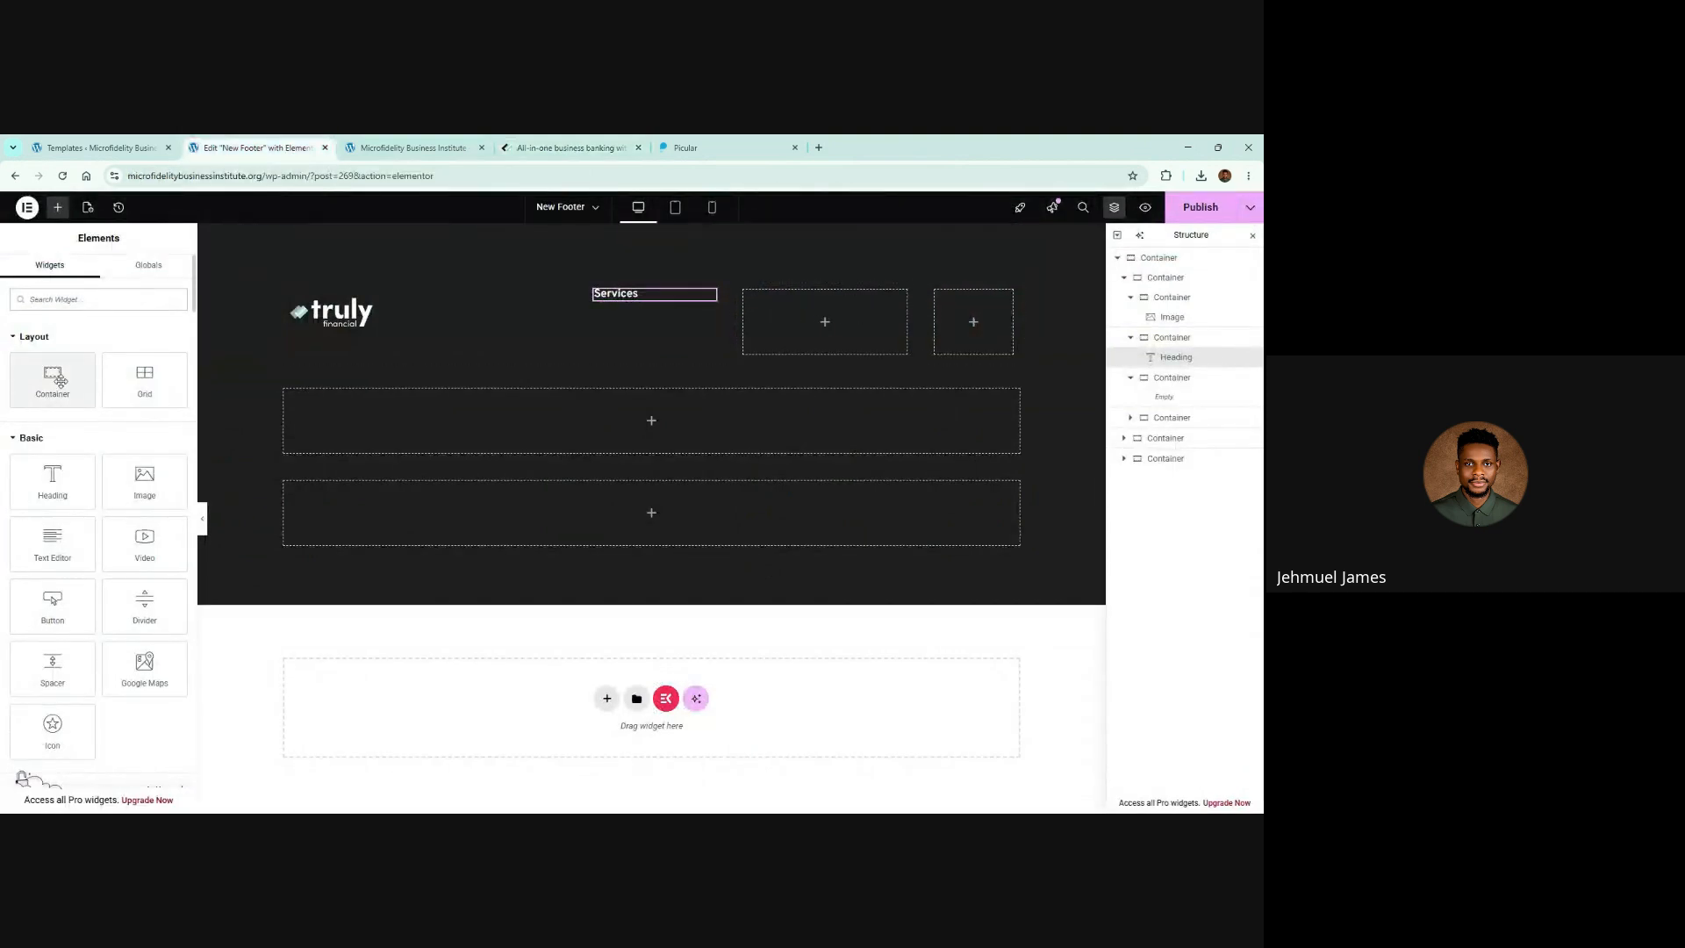
left_click_drag(60, 381, 809, 320)
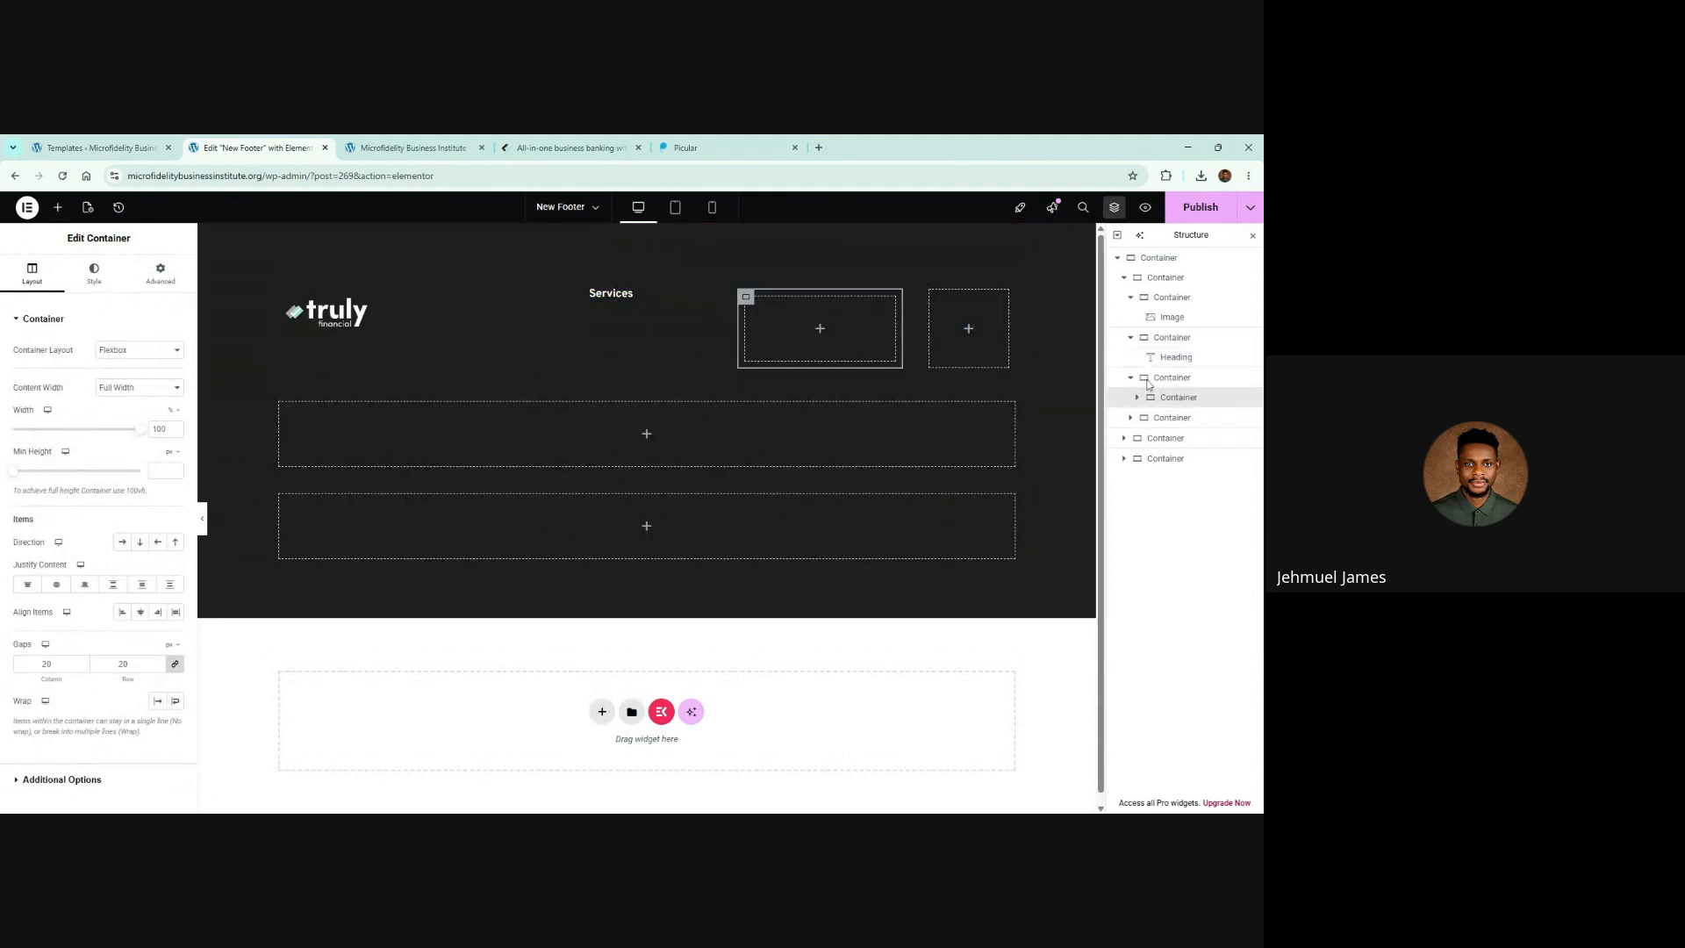
Step: Duplicate the nested container inside the third column
double_click(1173, 378)
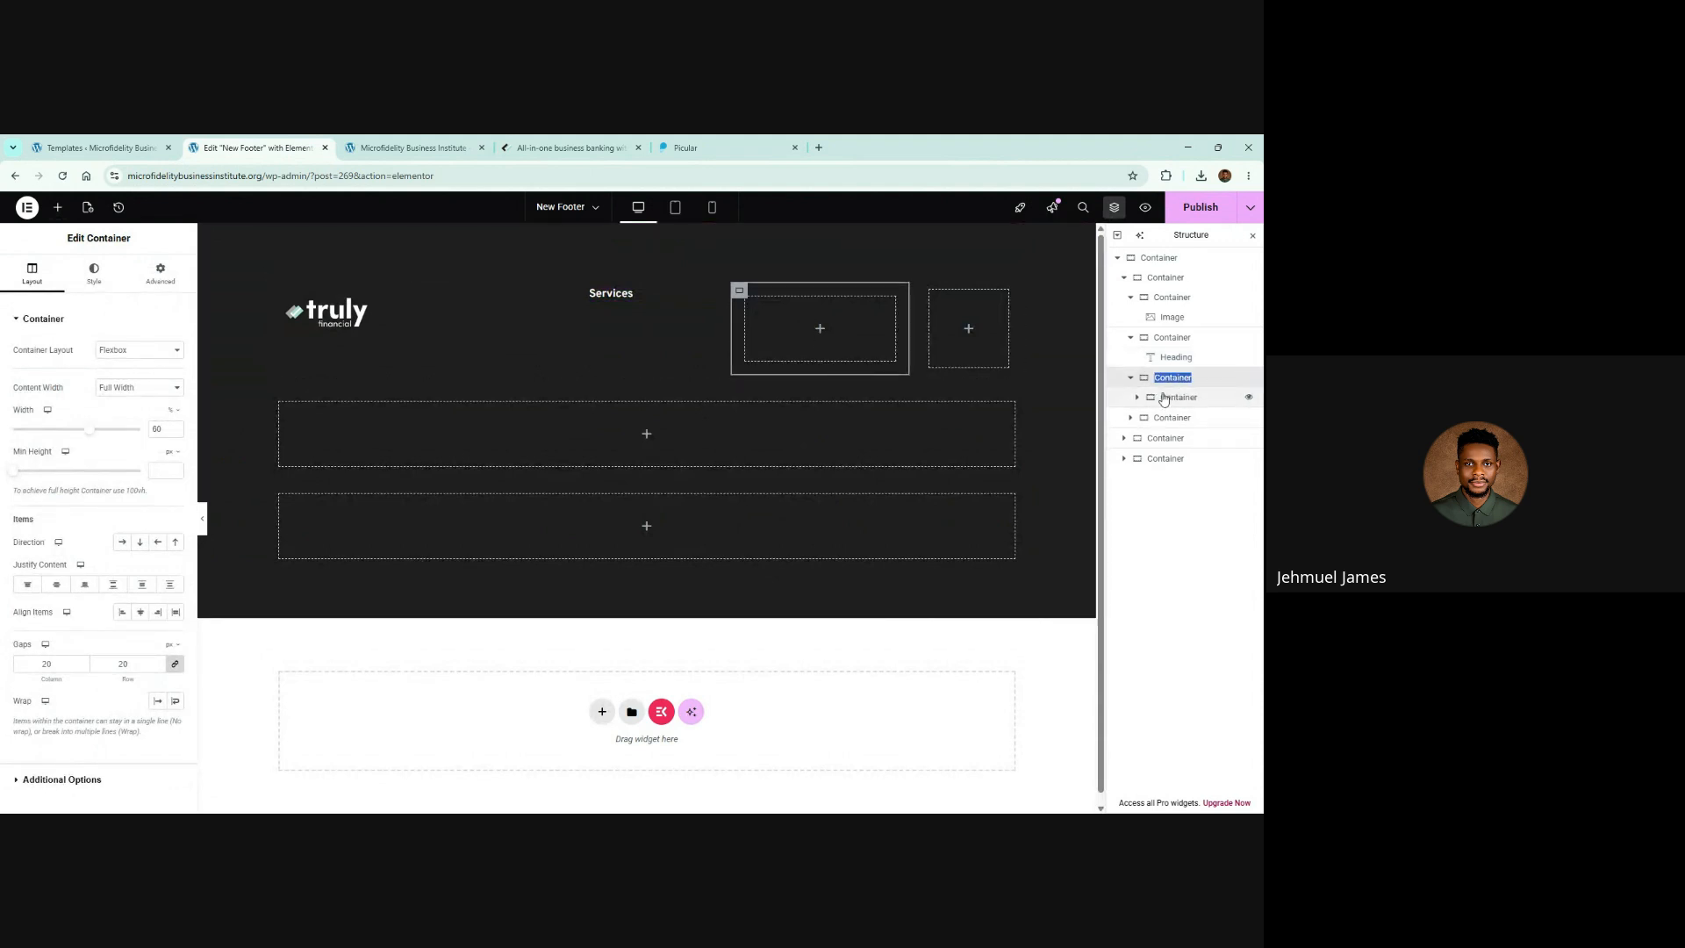
right_click(1172, 392)
left_click(1131, 433)
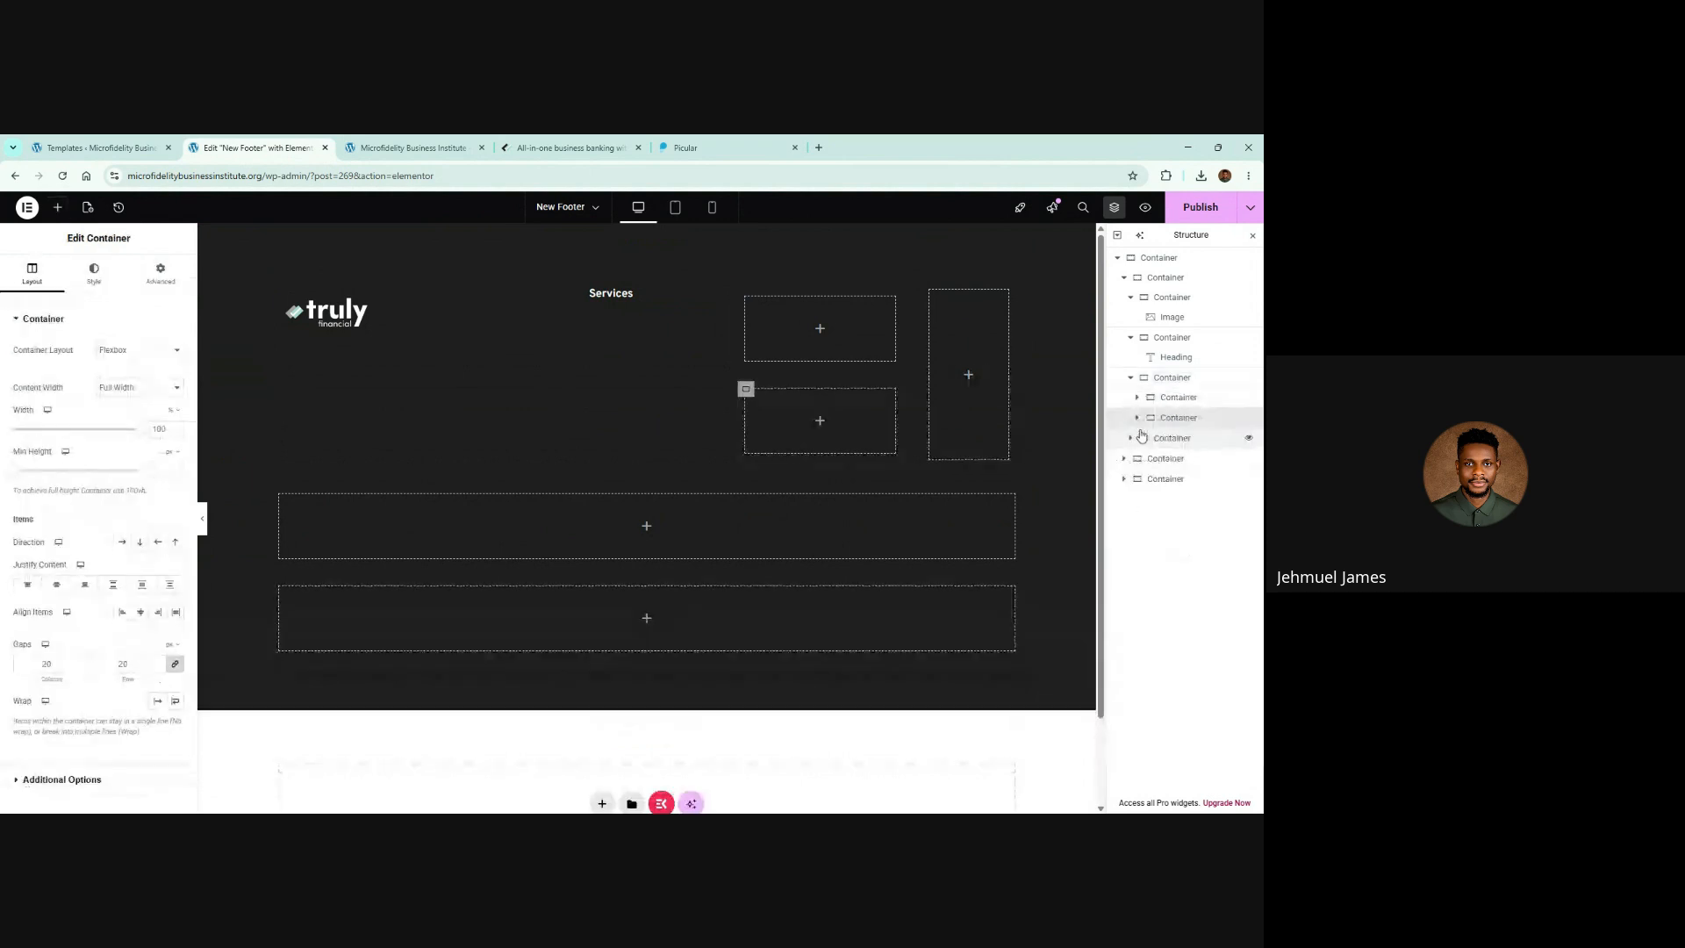
Step: Set the third column container's direction to row so its two nested containers sit side by side
left_click(1169, 381)
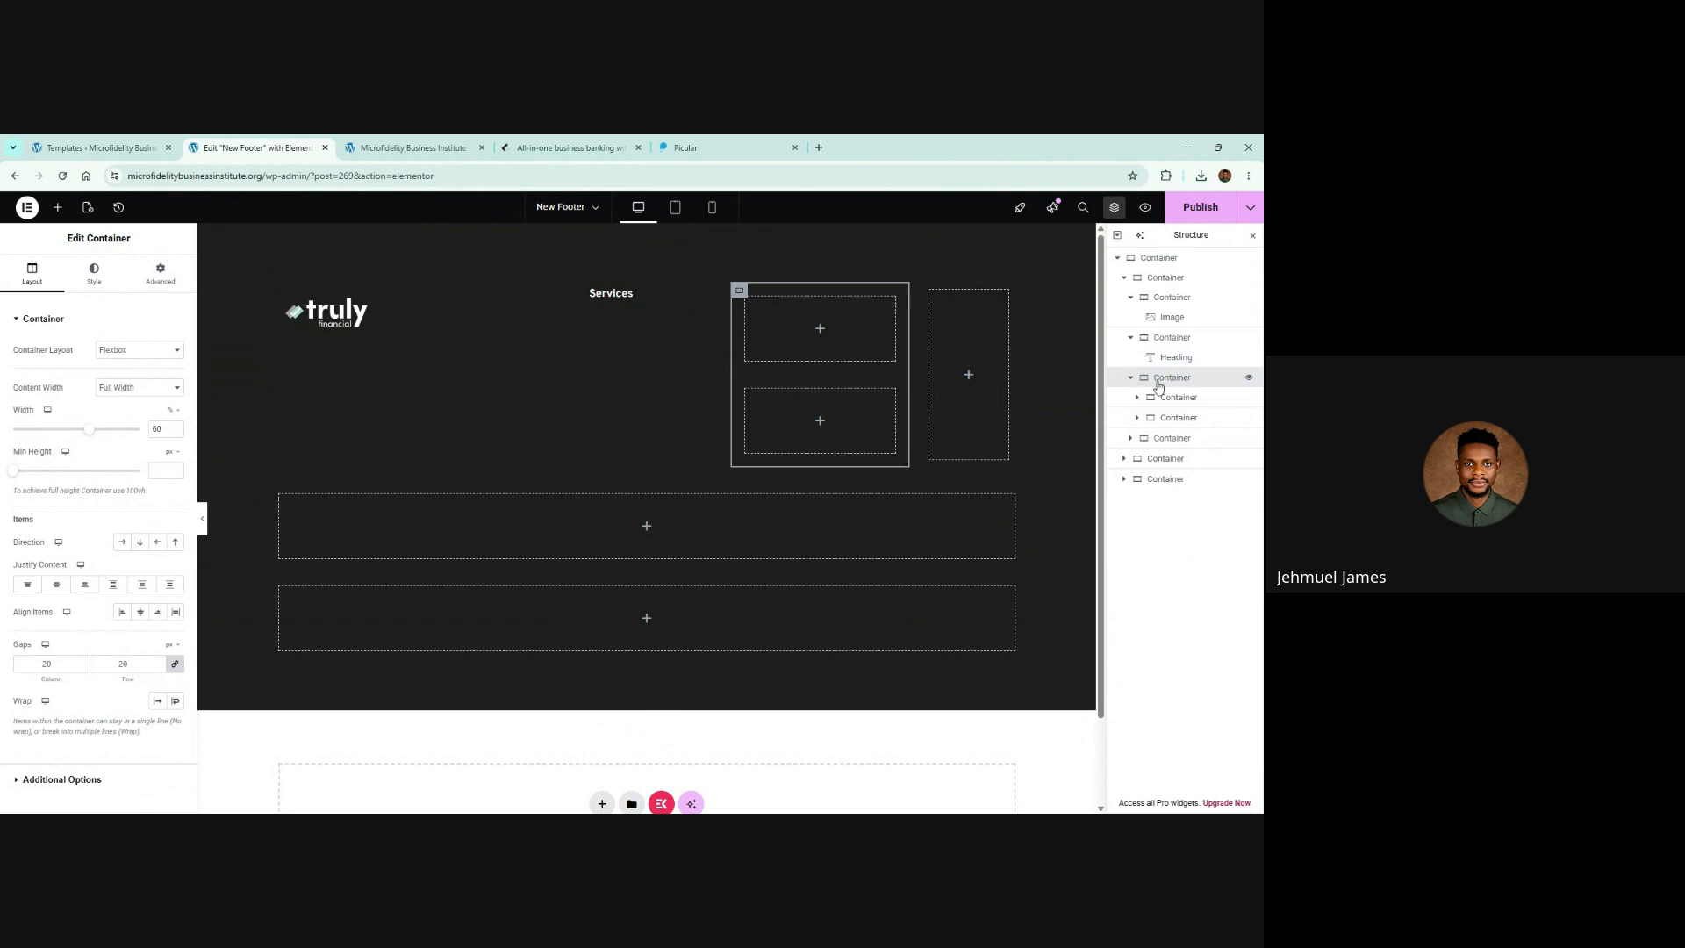
double_click(1159, 386)
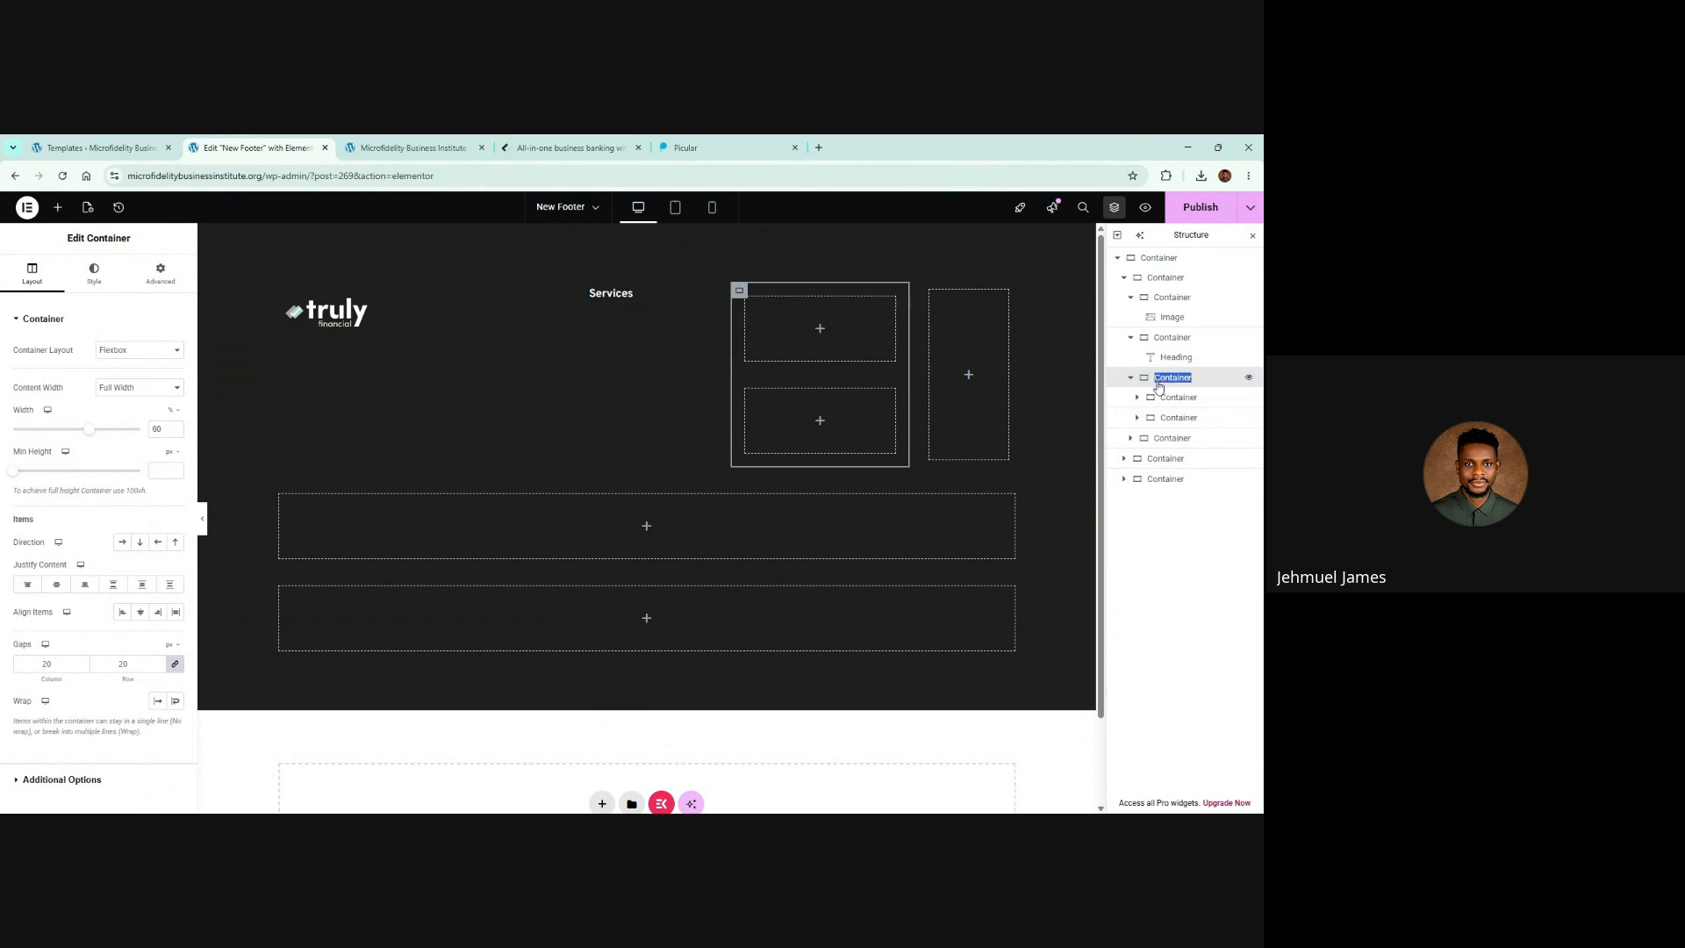
left_click(120, 545)
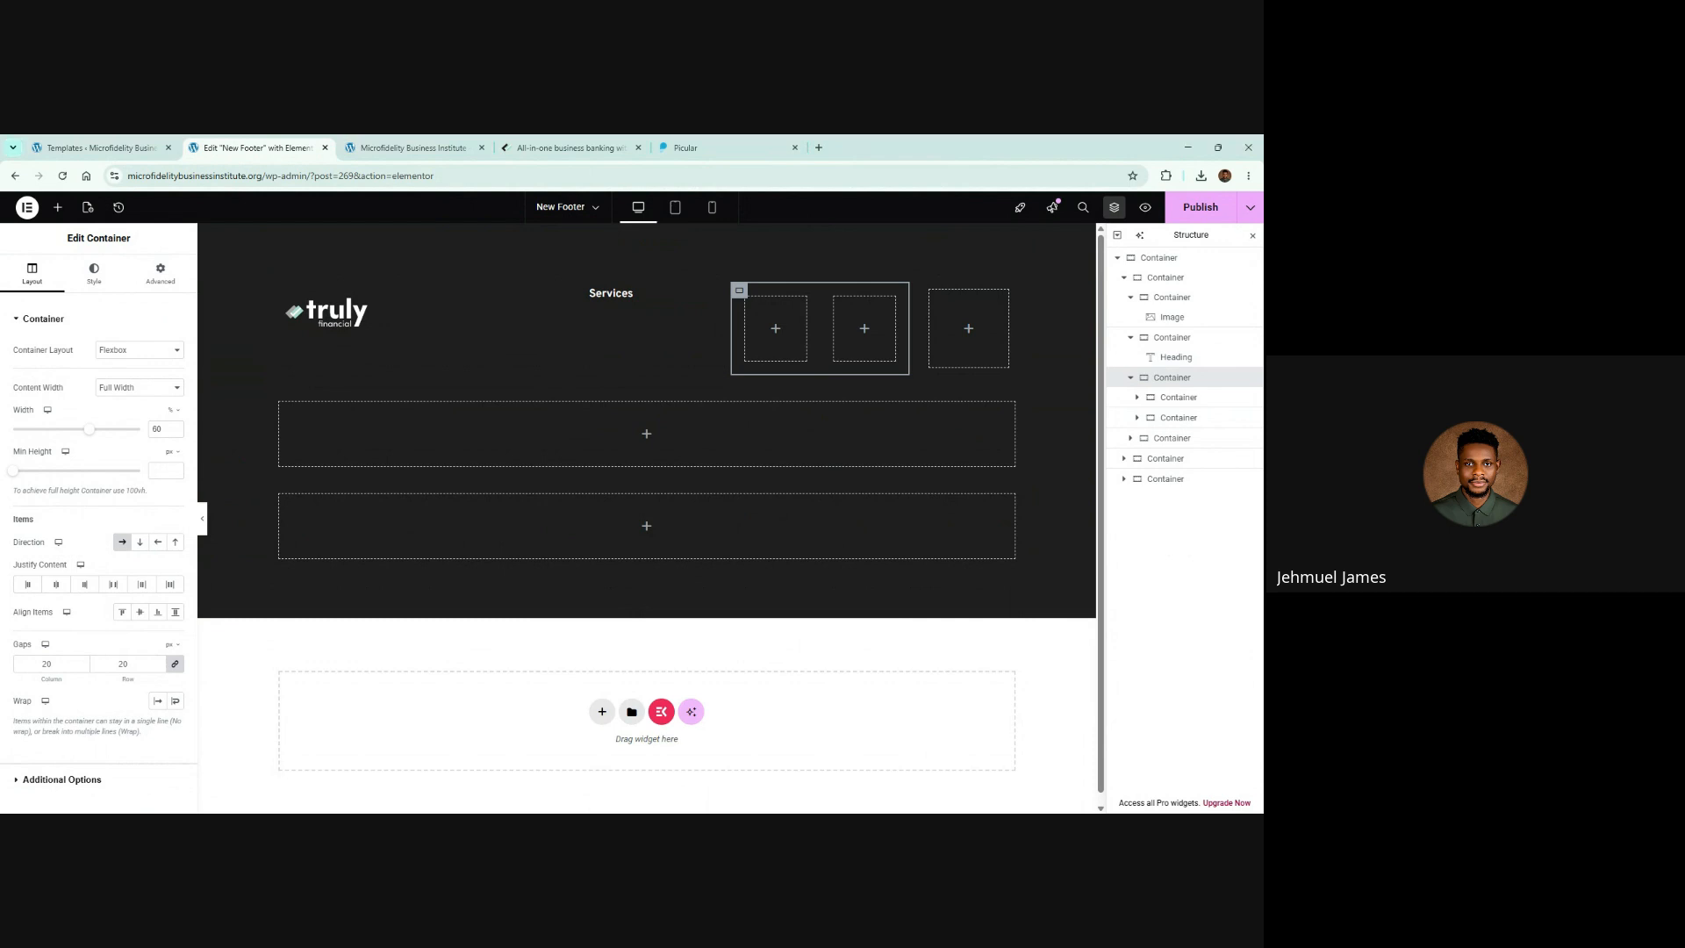
Step: Copy the Services heading into both nested containers of the third column
right_click(640, 296)
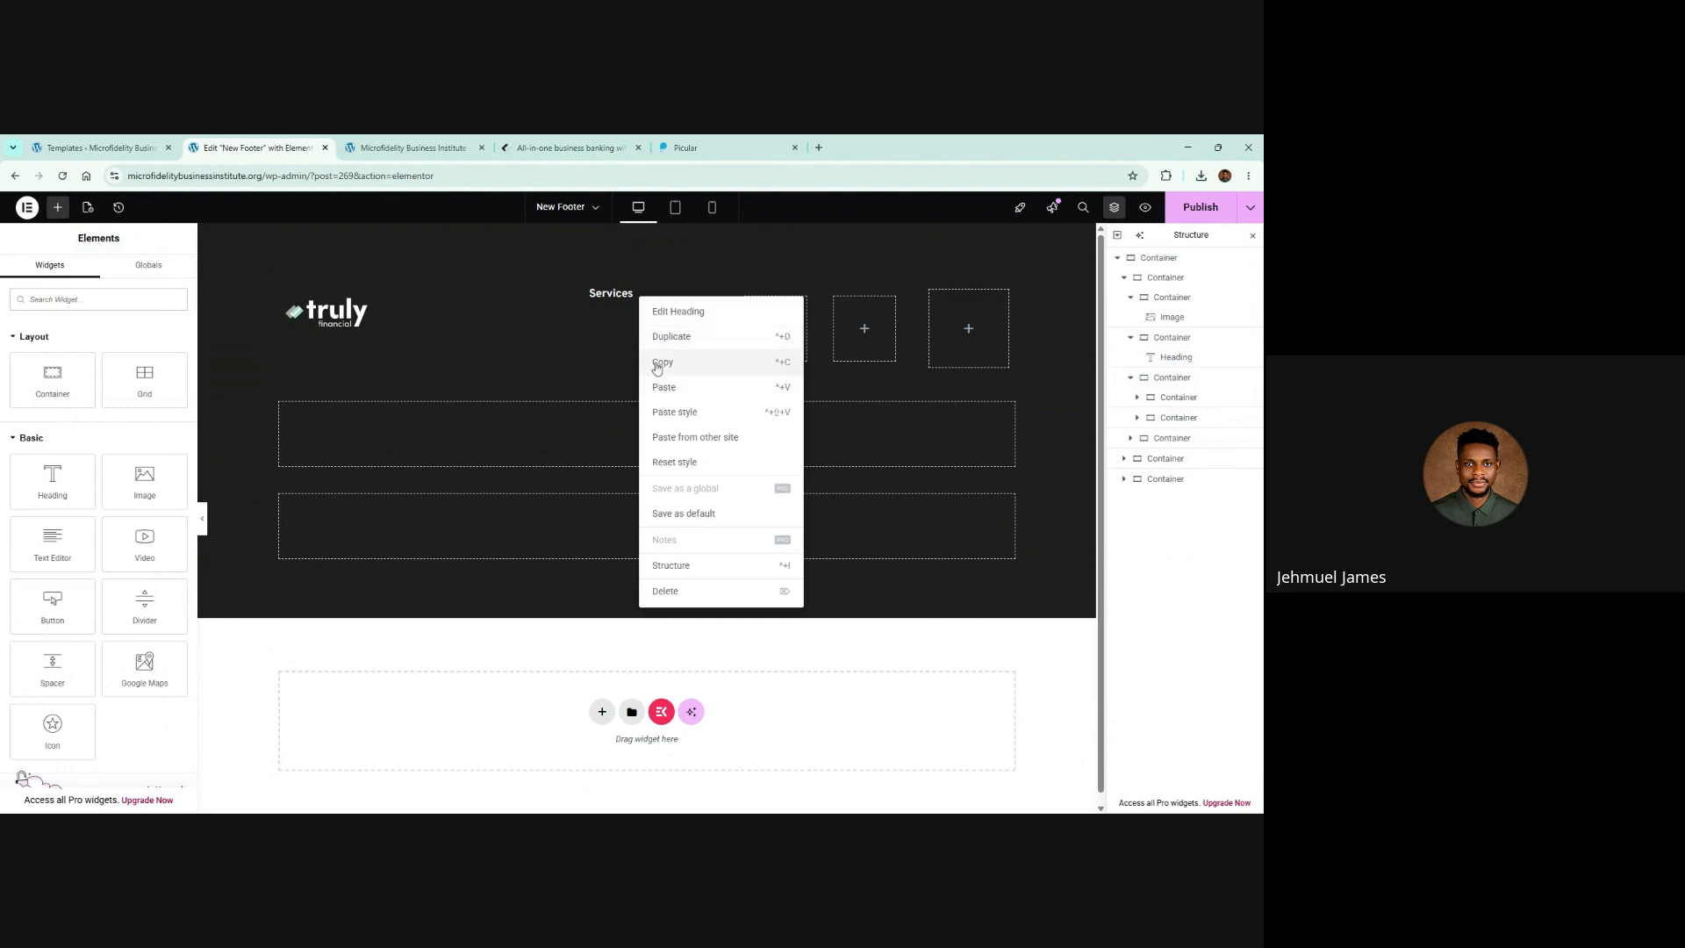
left_click(662, 364)
right_click(787, 315)
left_click(823, 431)
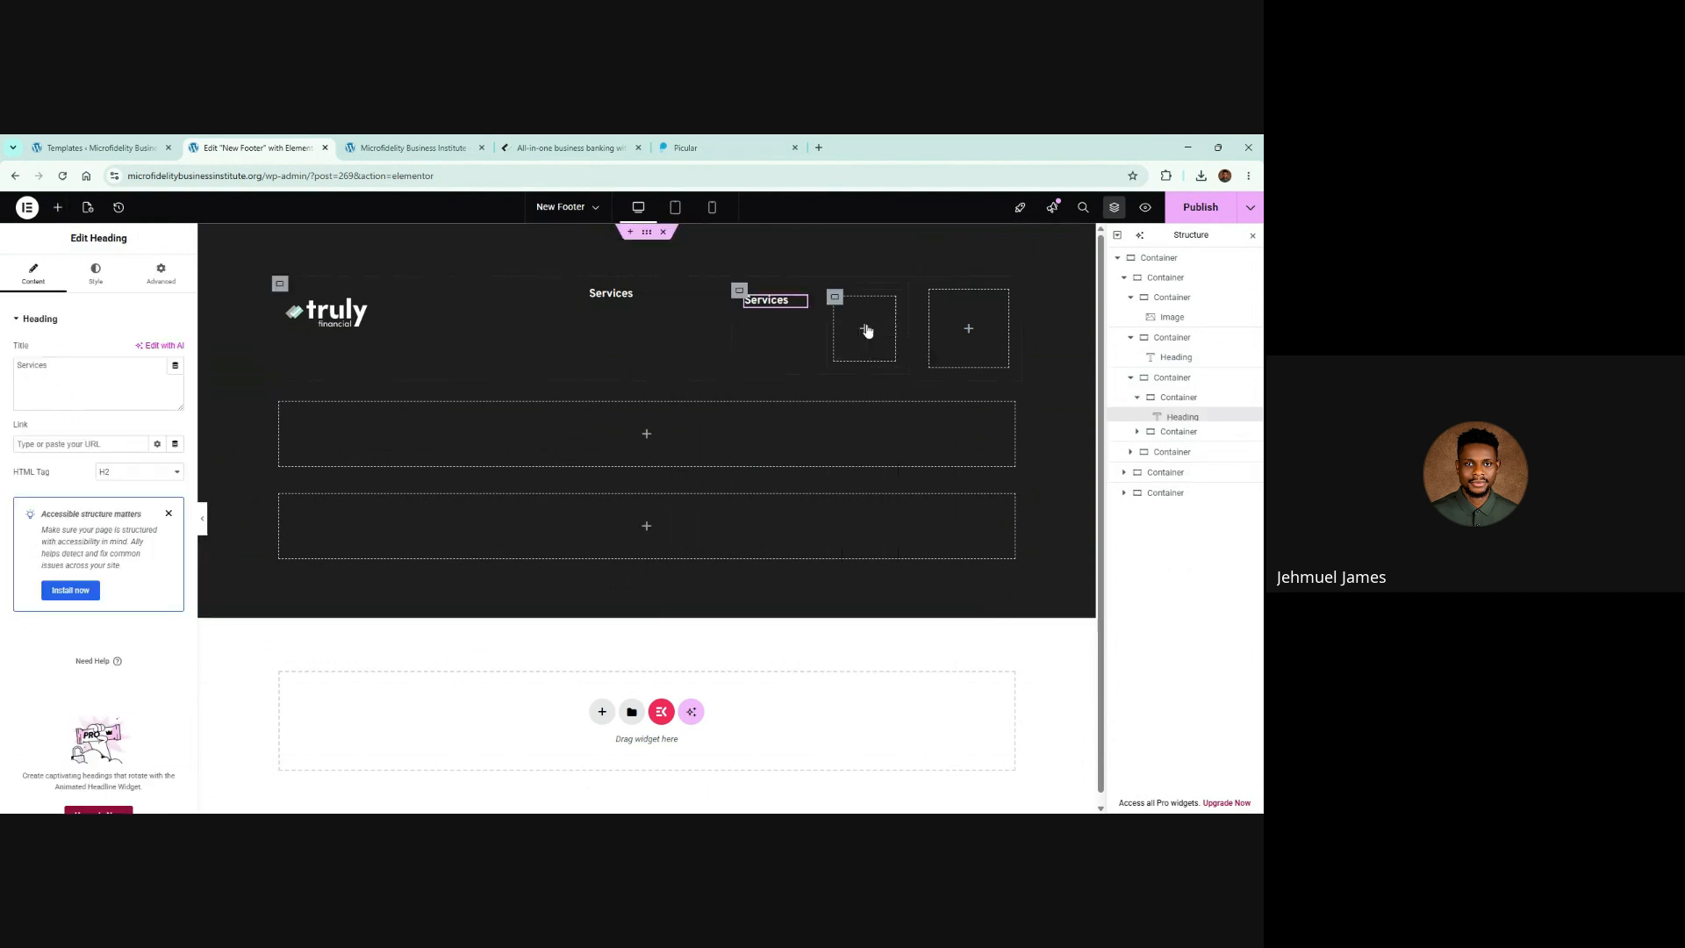
right_click(865, 320)
left_click(893, 436)
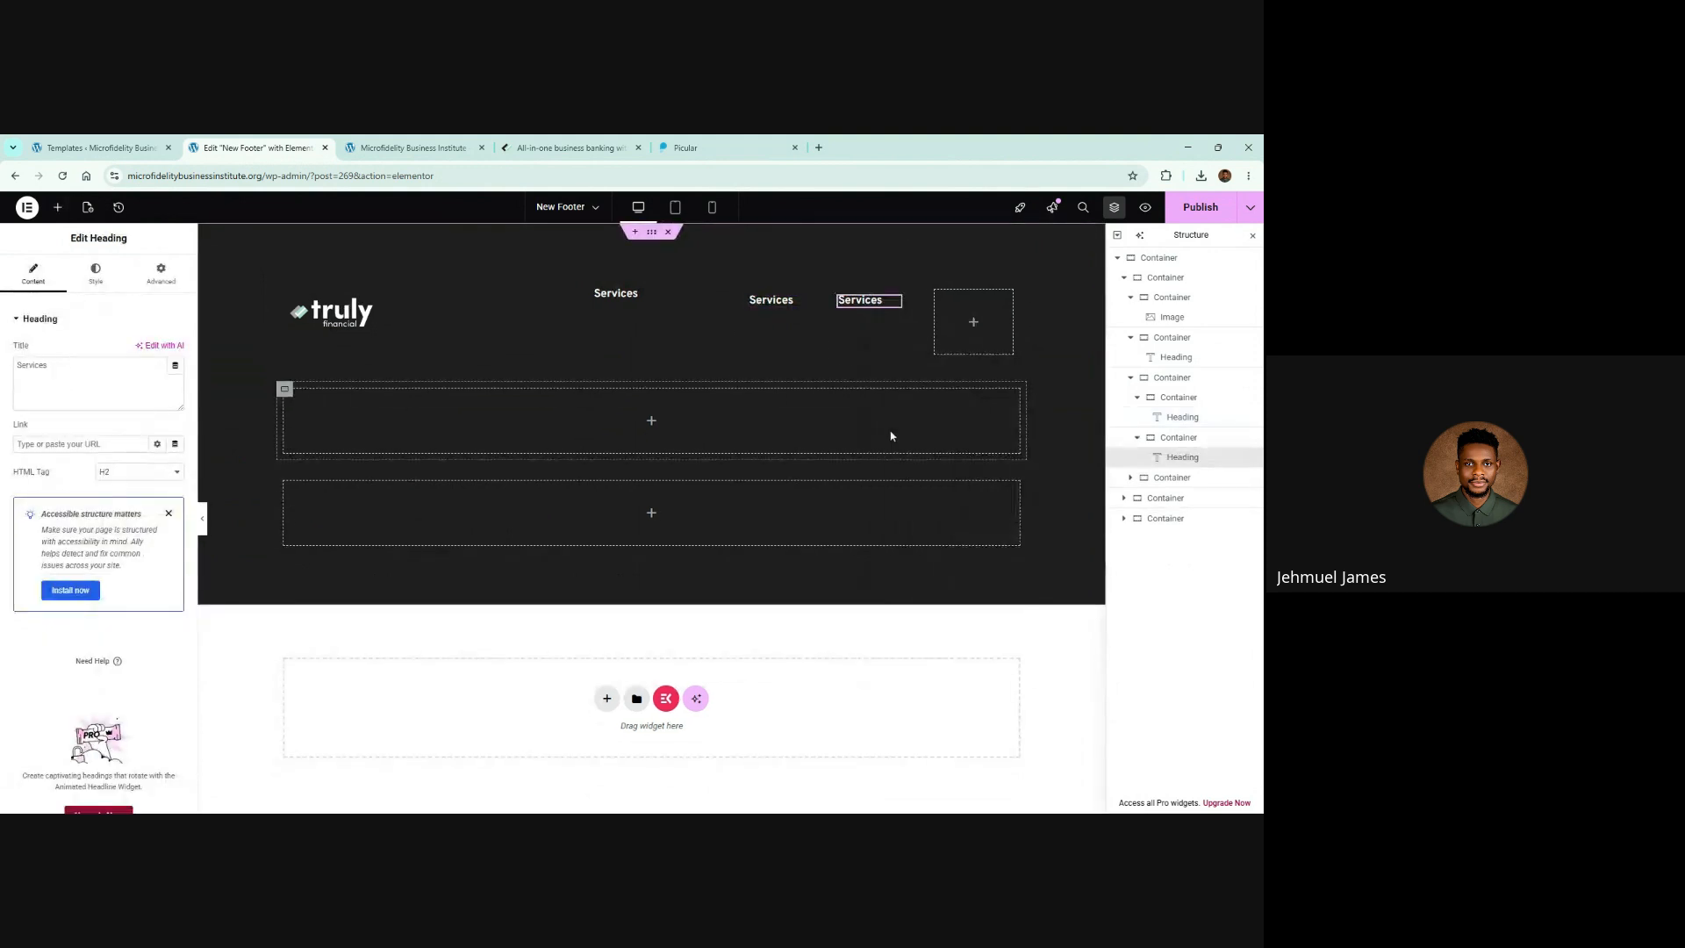
Step: Change the title of the heading in the third column's first nested container to Company
left_click(772, 300)
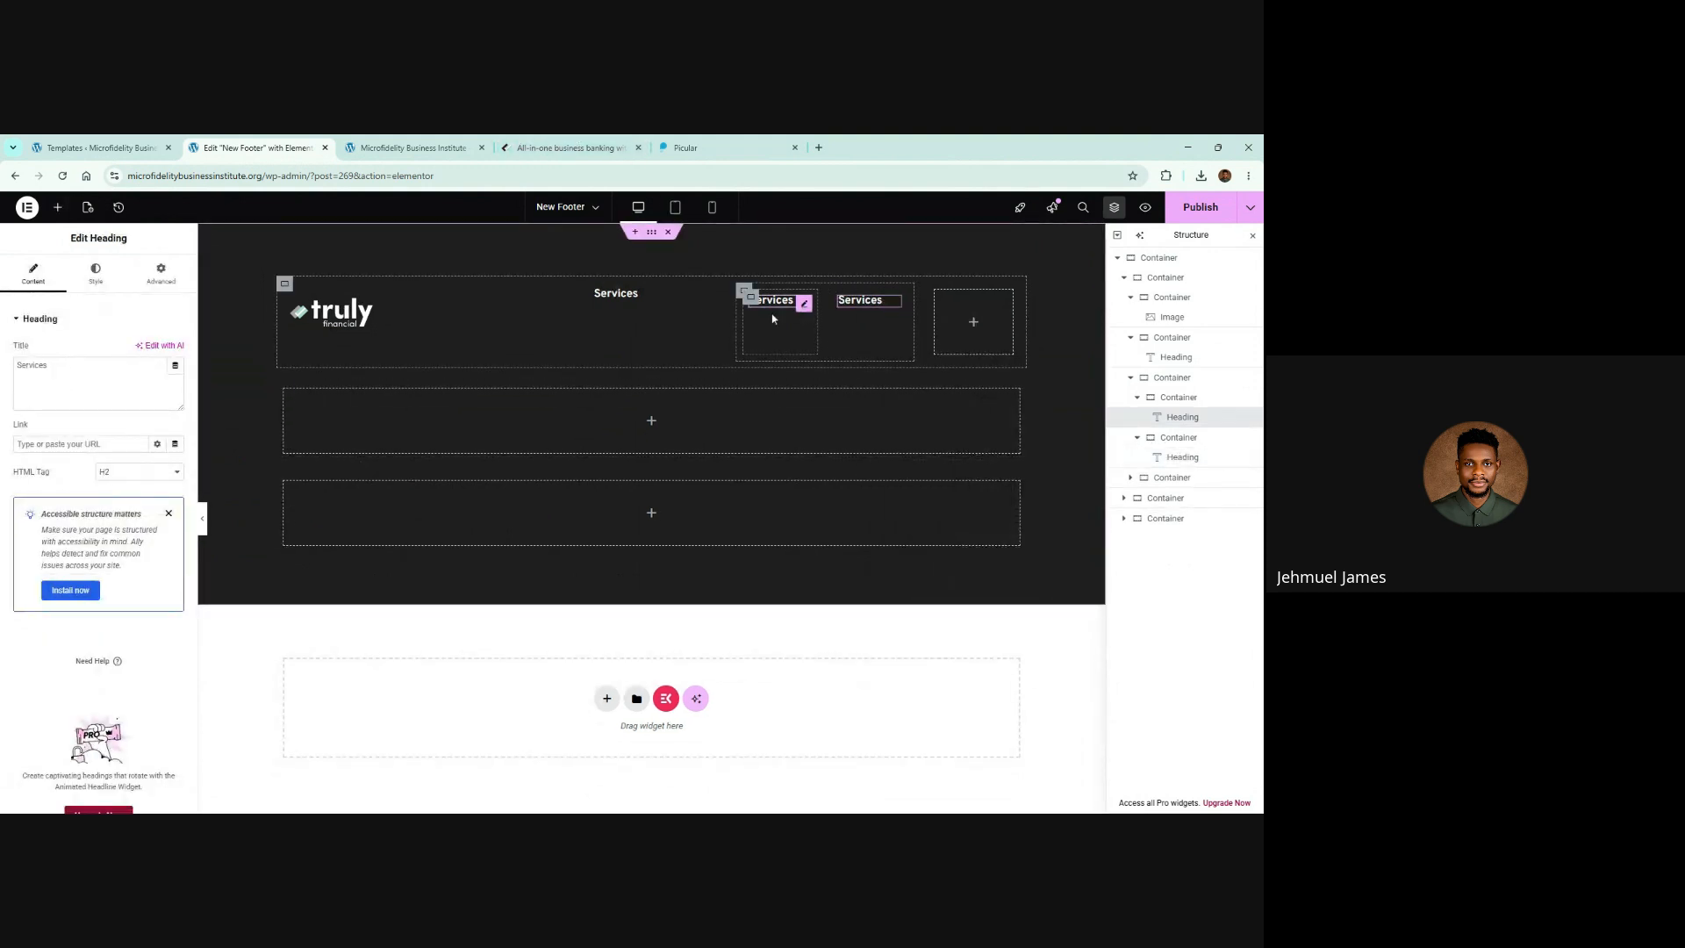
double_click(33, 366)
type("Qom")
Step: Set the third column container's gaps and padding to 0
left_click(745, 290)
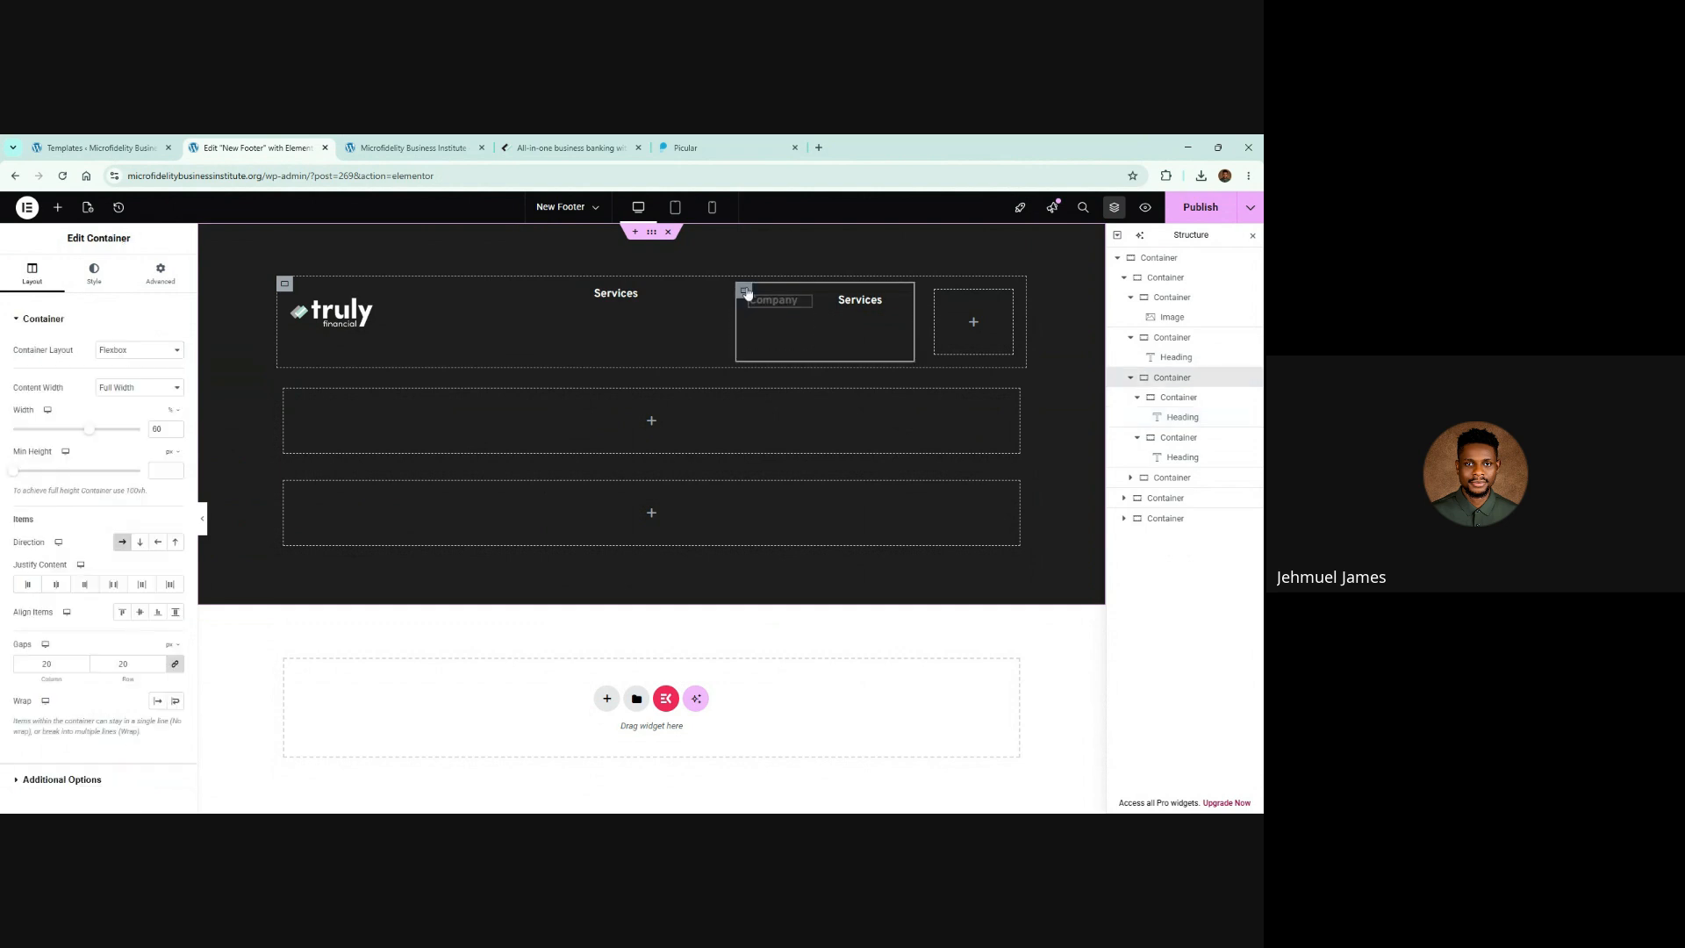
left_click(172, 663)
left_click(159, 272)
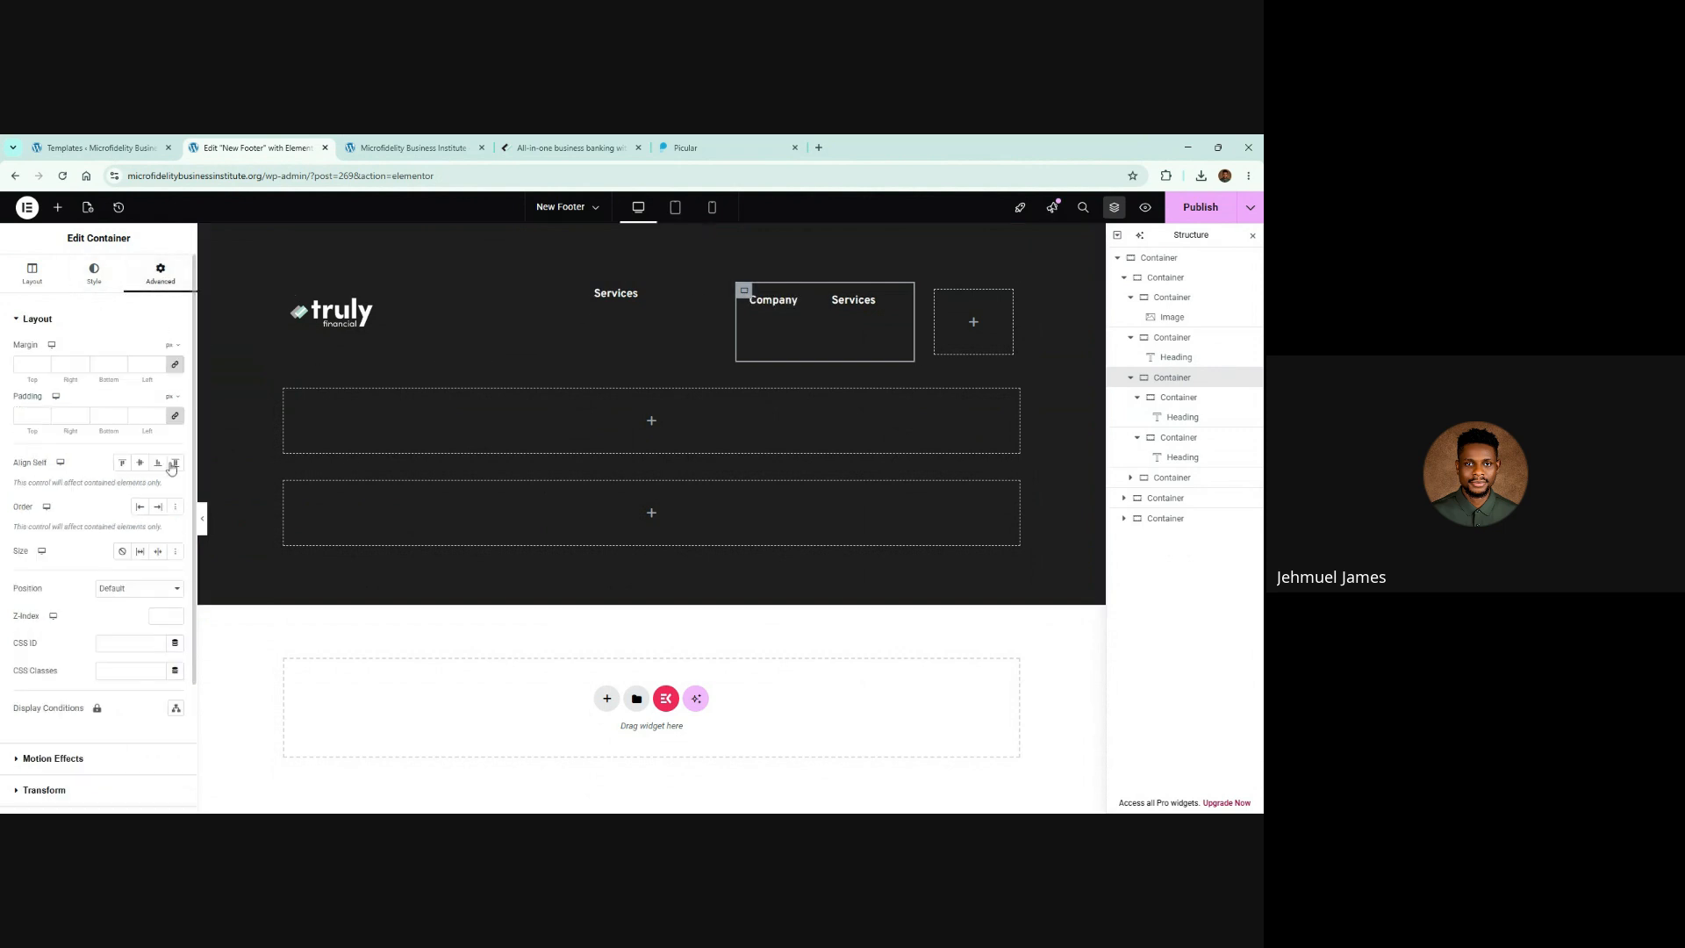
left_click(178, 418)
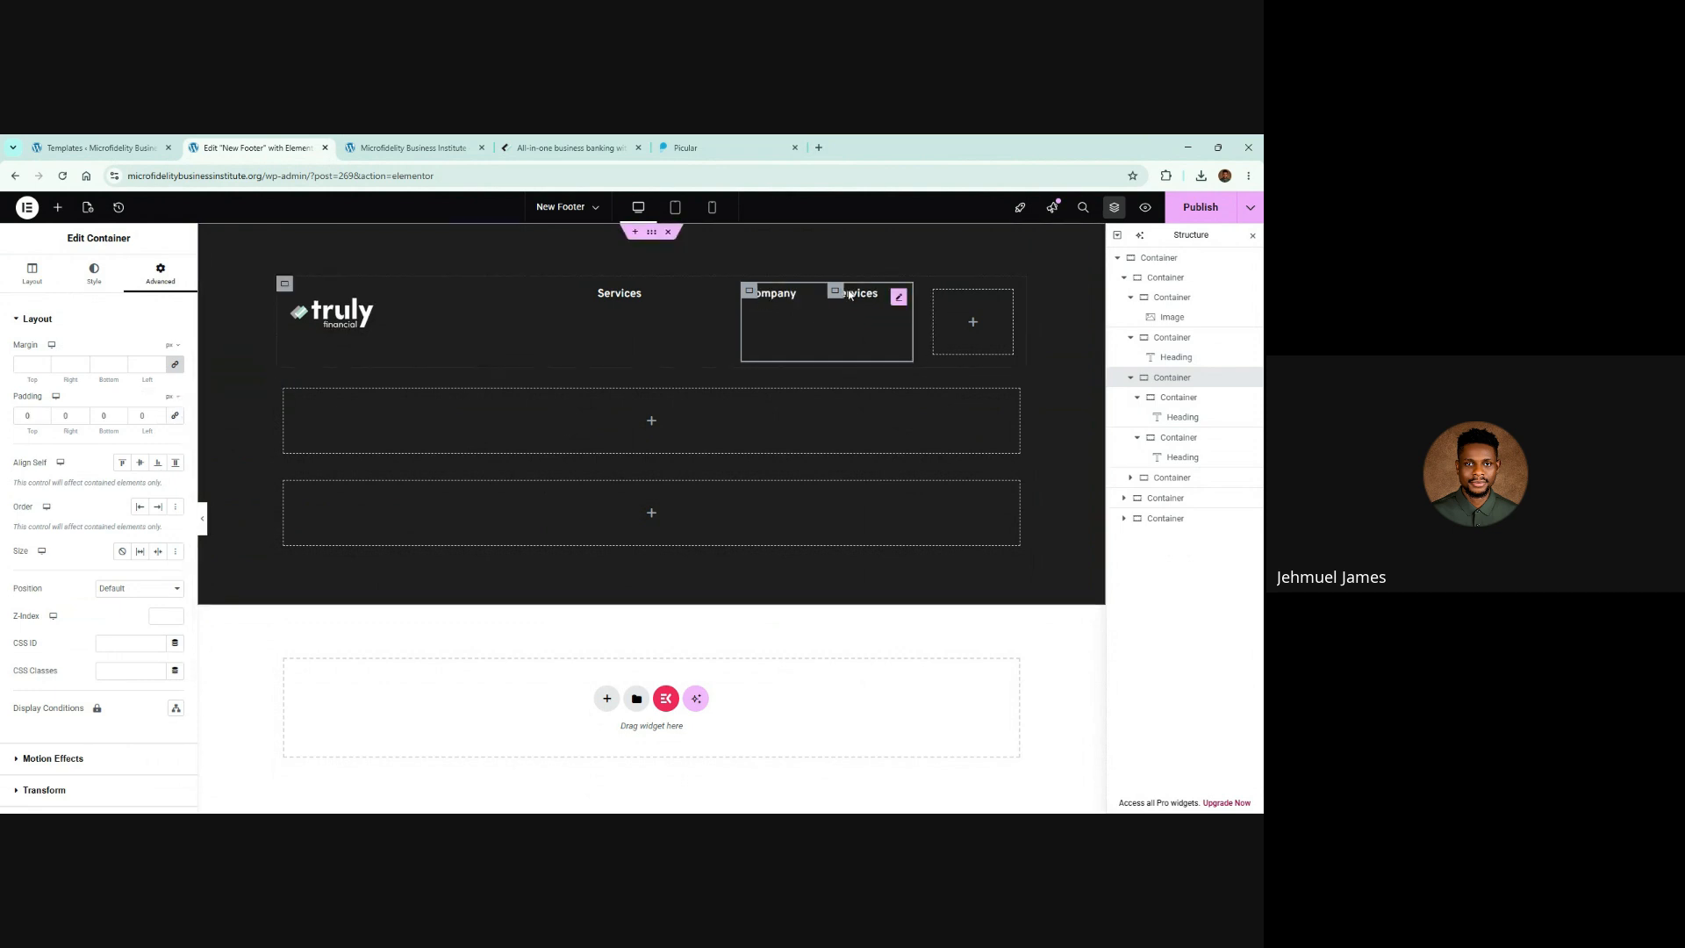
Step: Set the gaps and padding of the nested container holding the Company heading to 0
left_click(1192, 401)
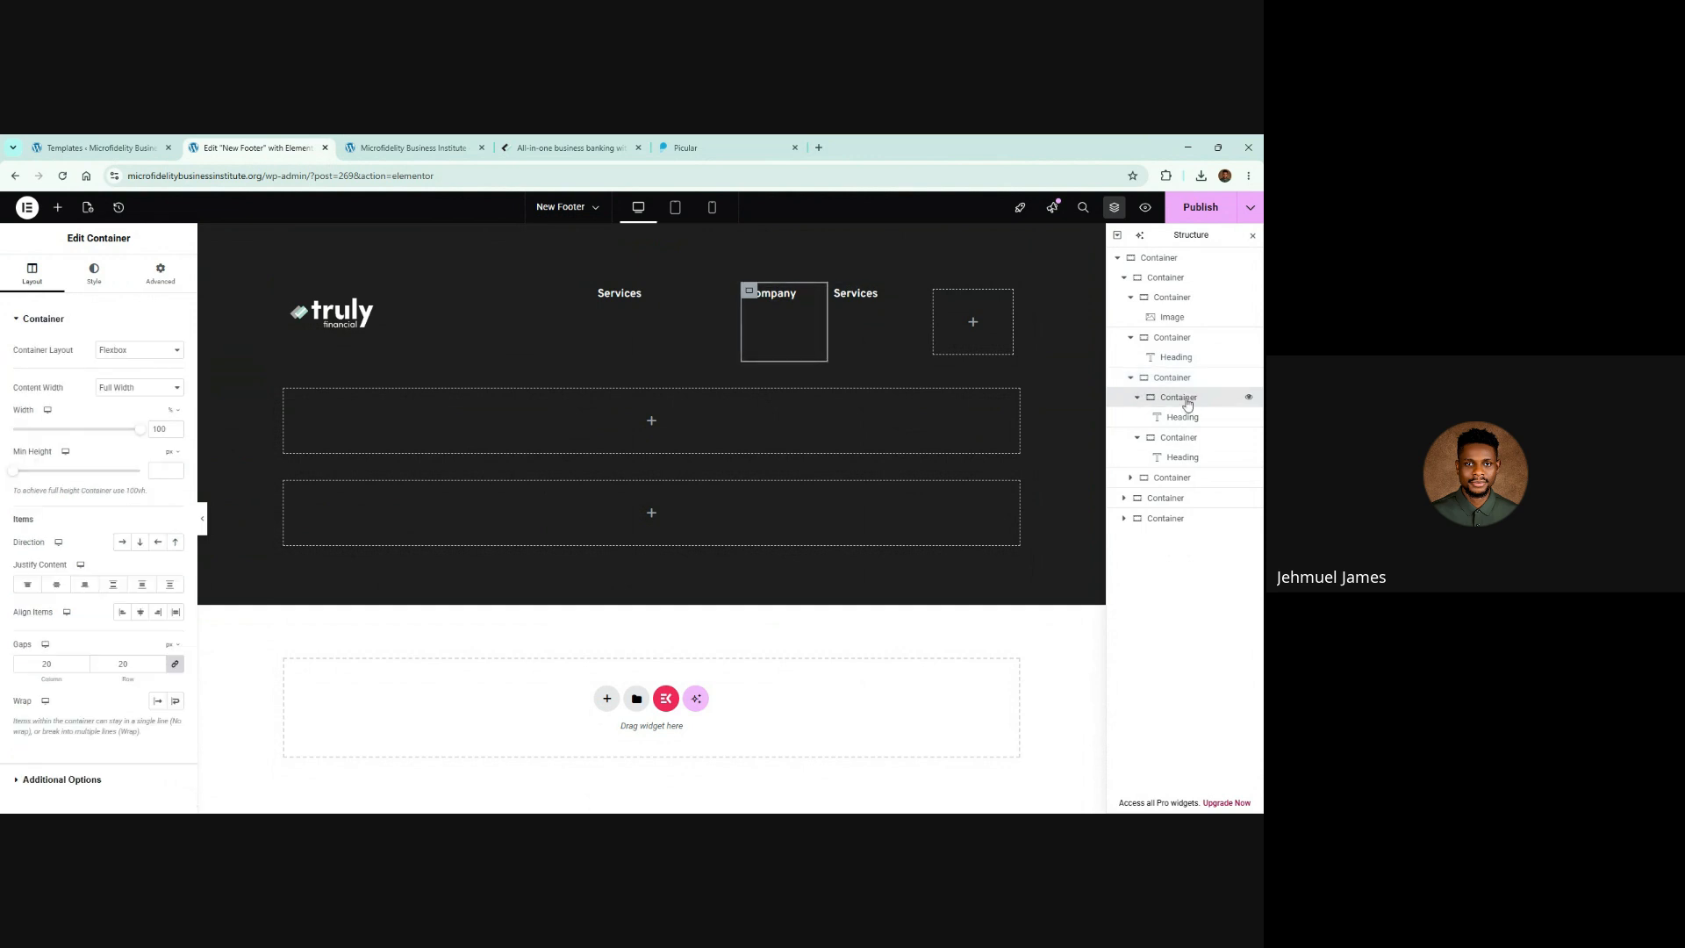
left_click(176, 665)
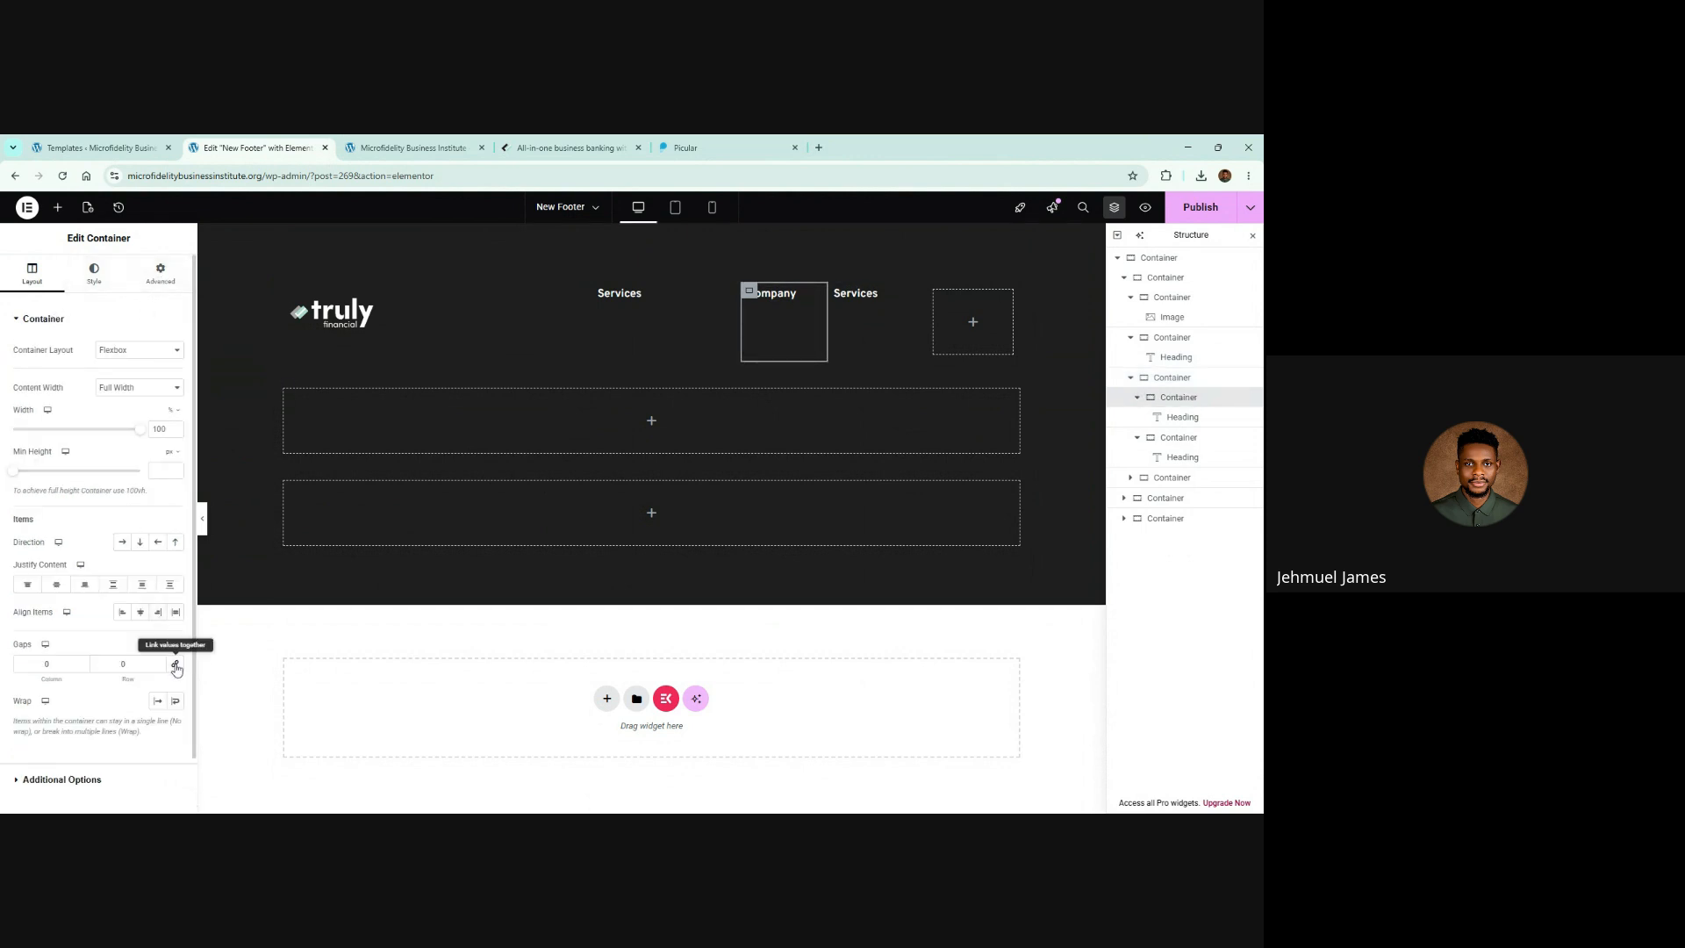
left_click(158, 279)
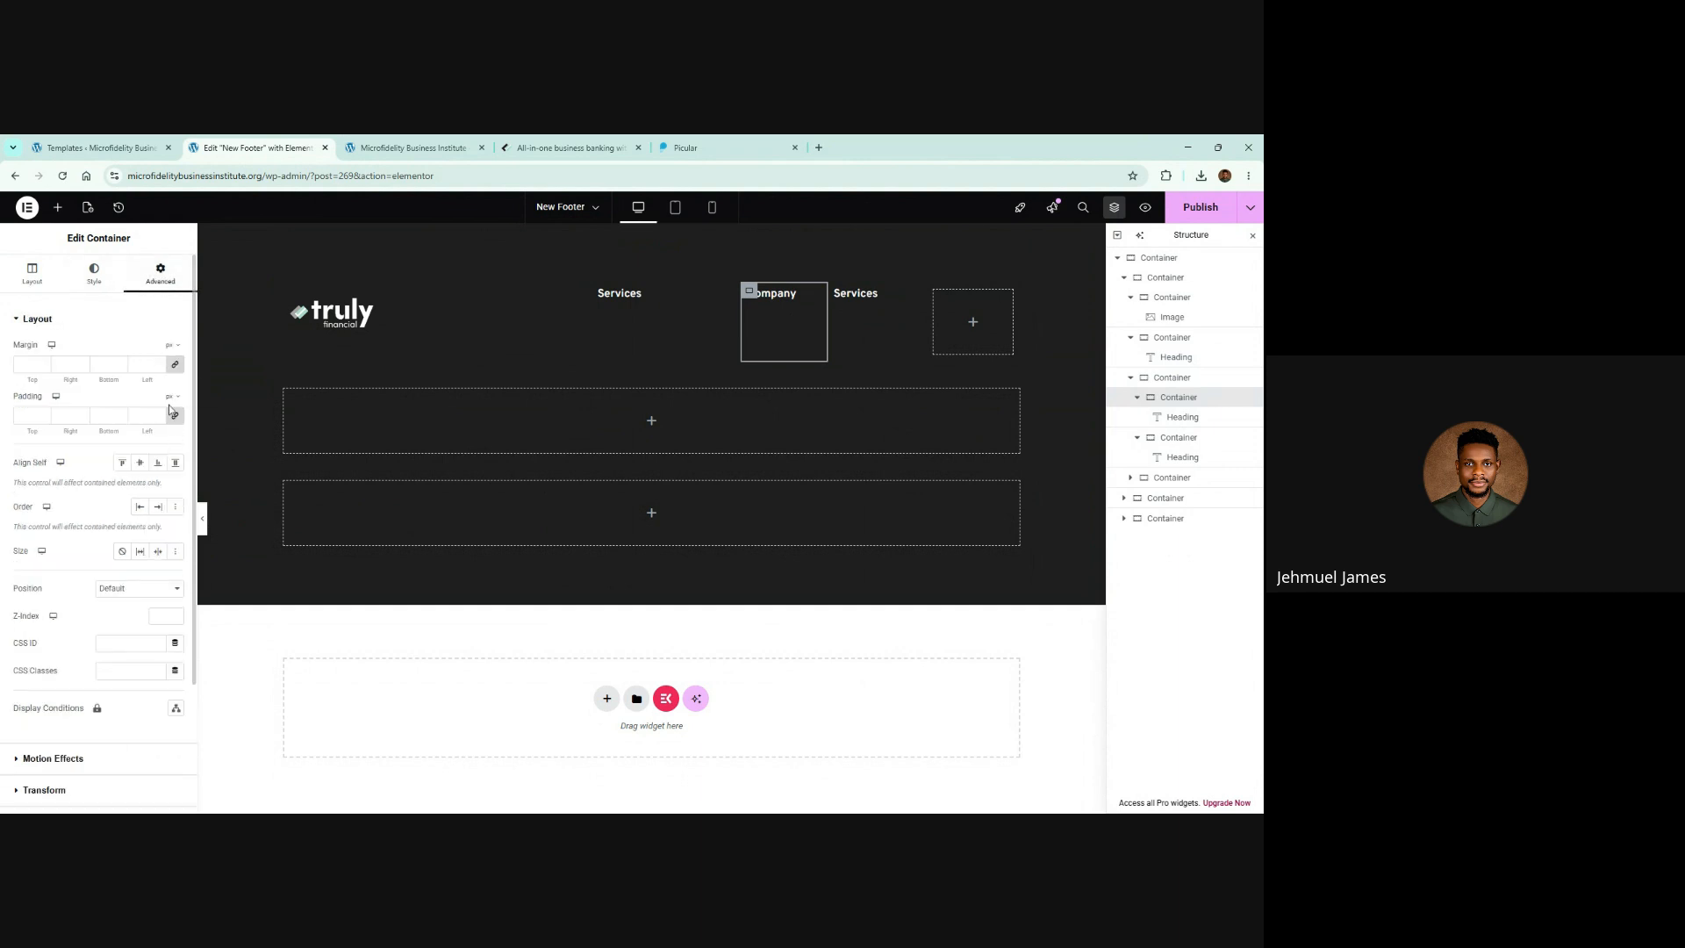
left_click(175, 415)
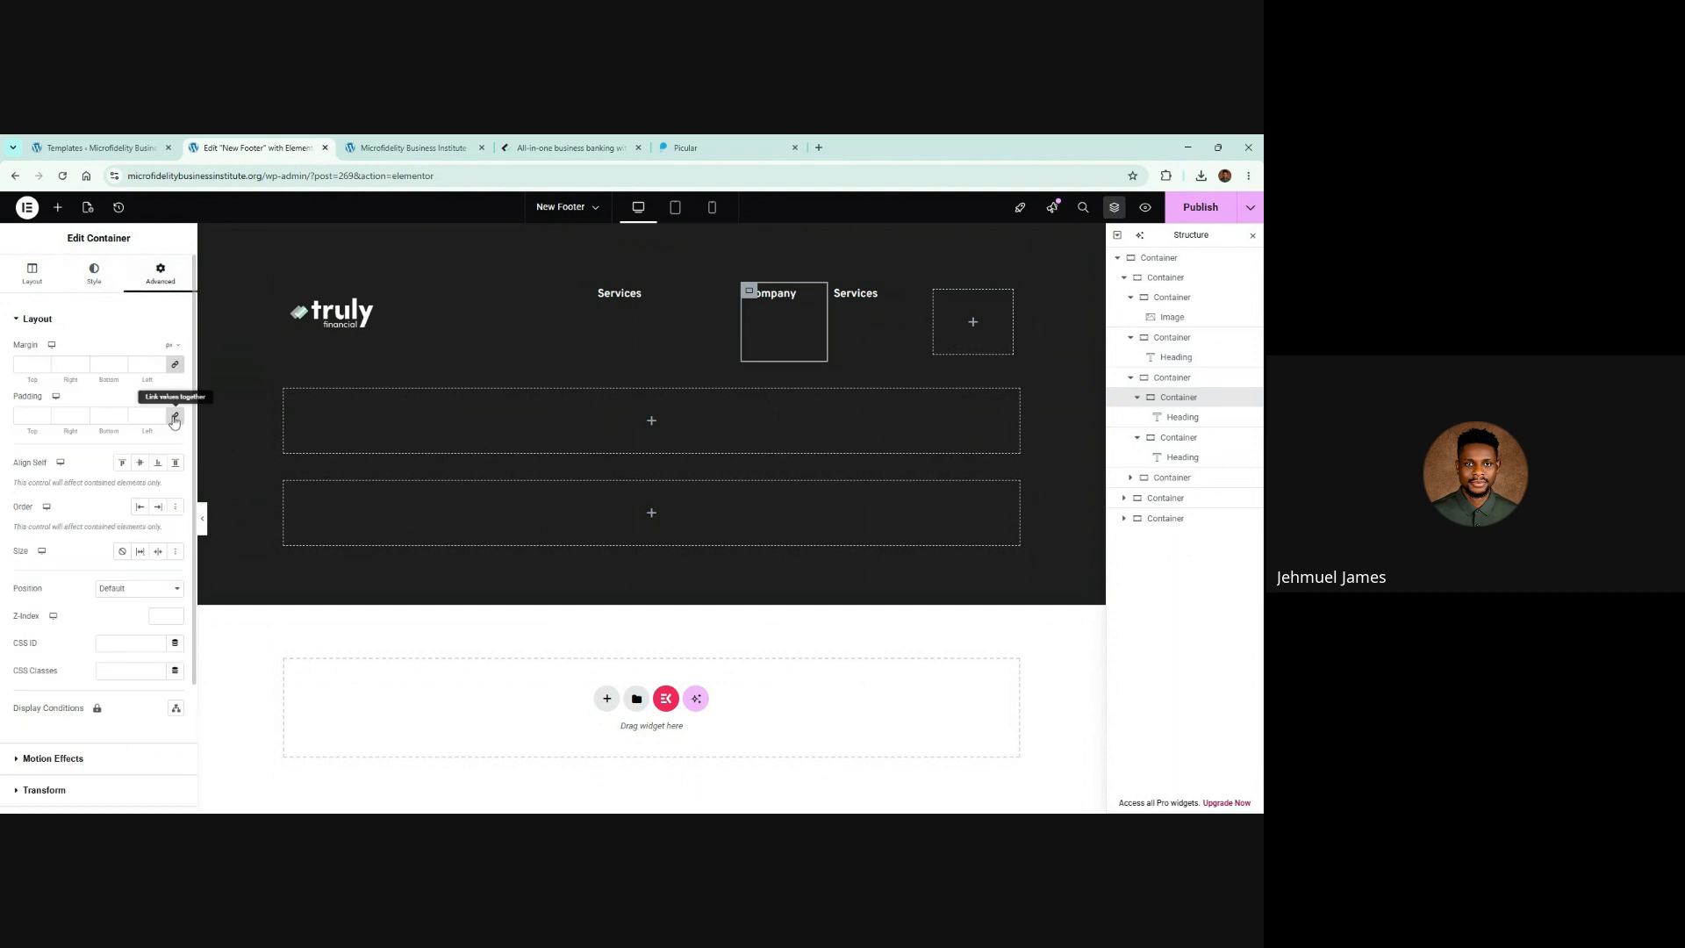
Step: Set the gaps and padding of the third column's second nested container to 0
left_click(1167, 437)
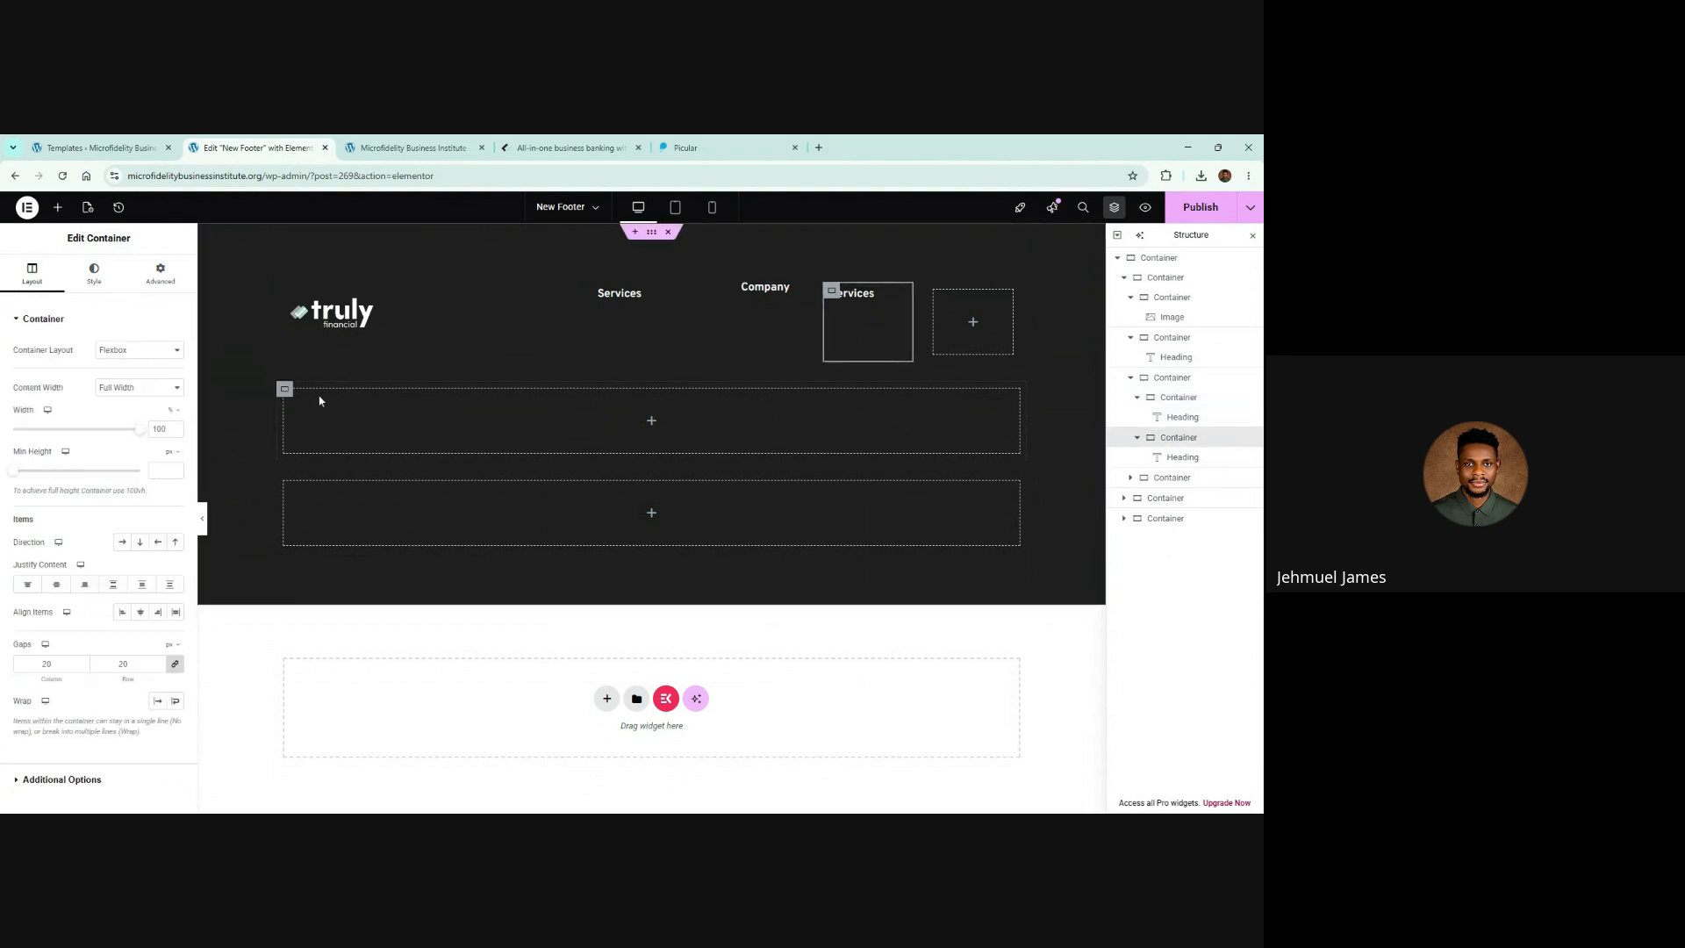
left_click(175, 663)
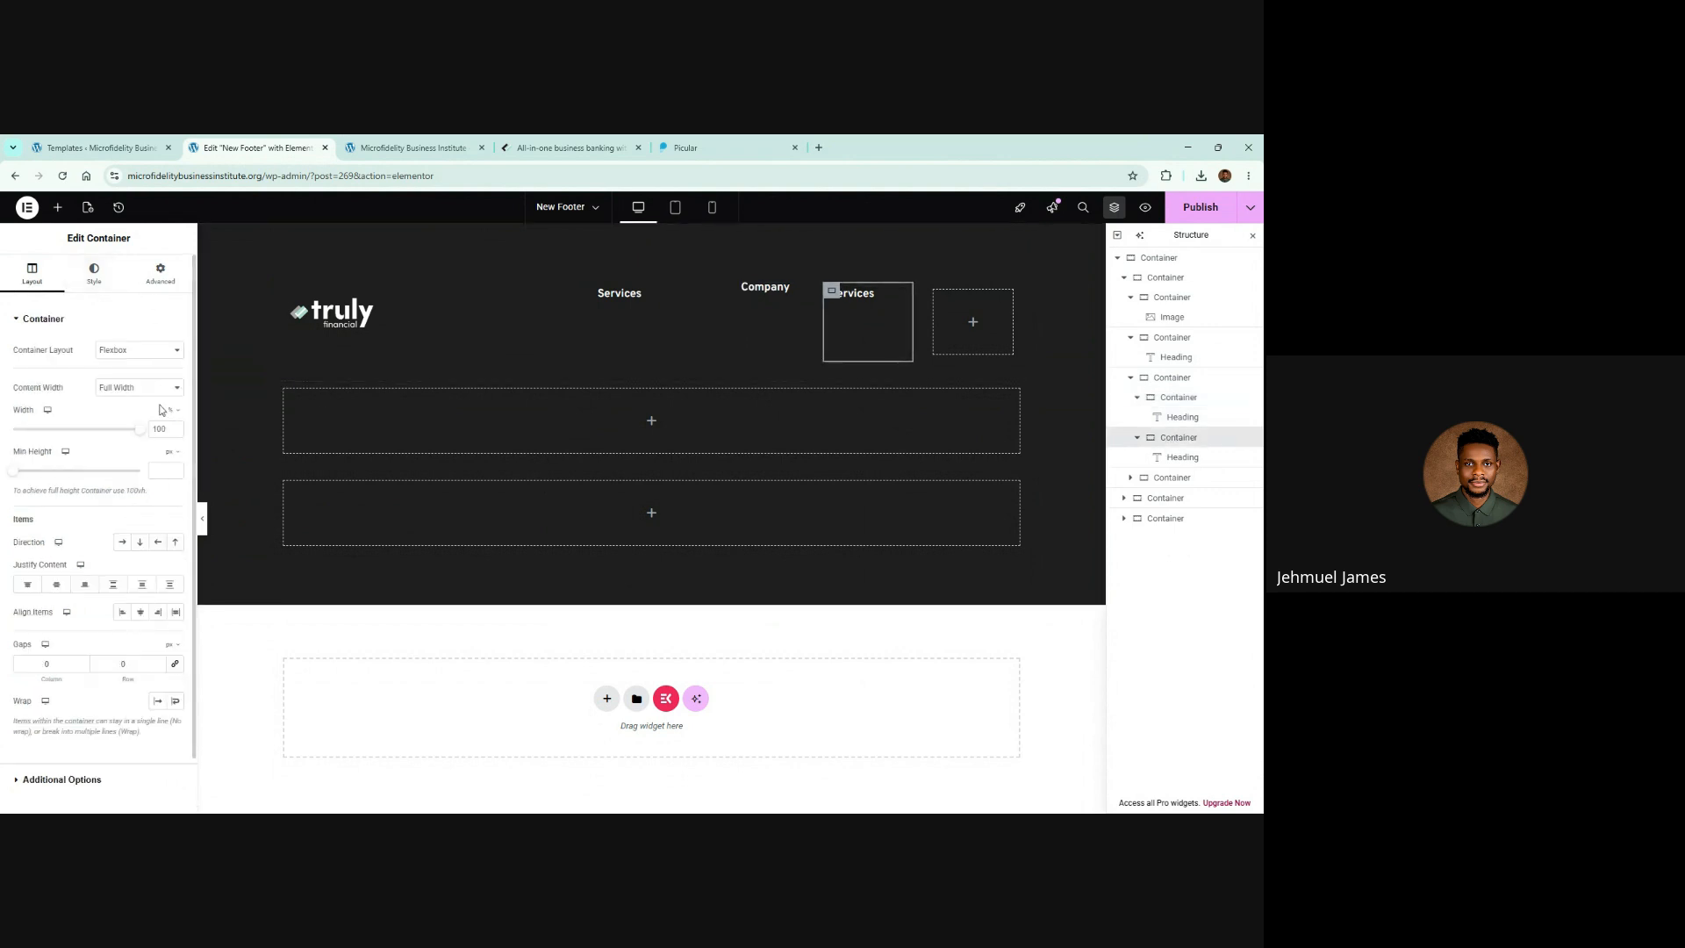
left_click(160, 272)
left_click(175, 415)
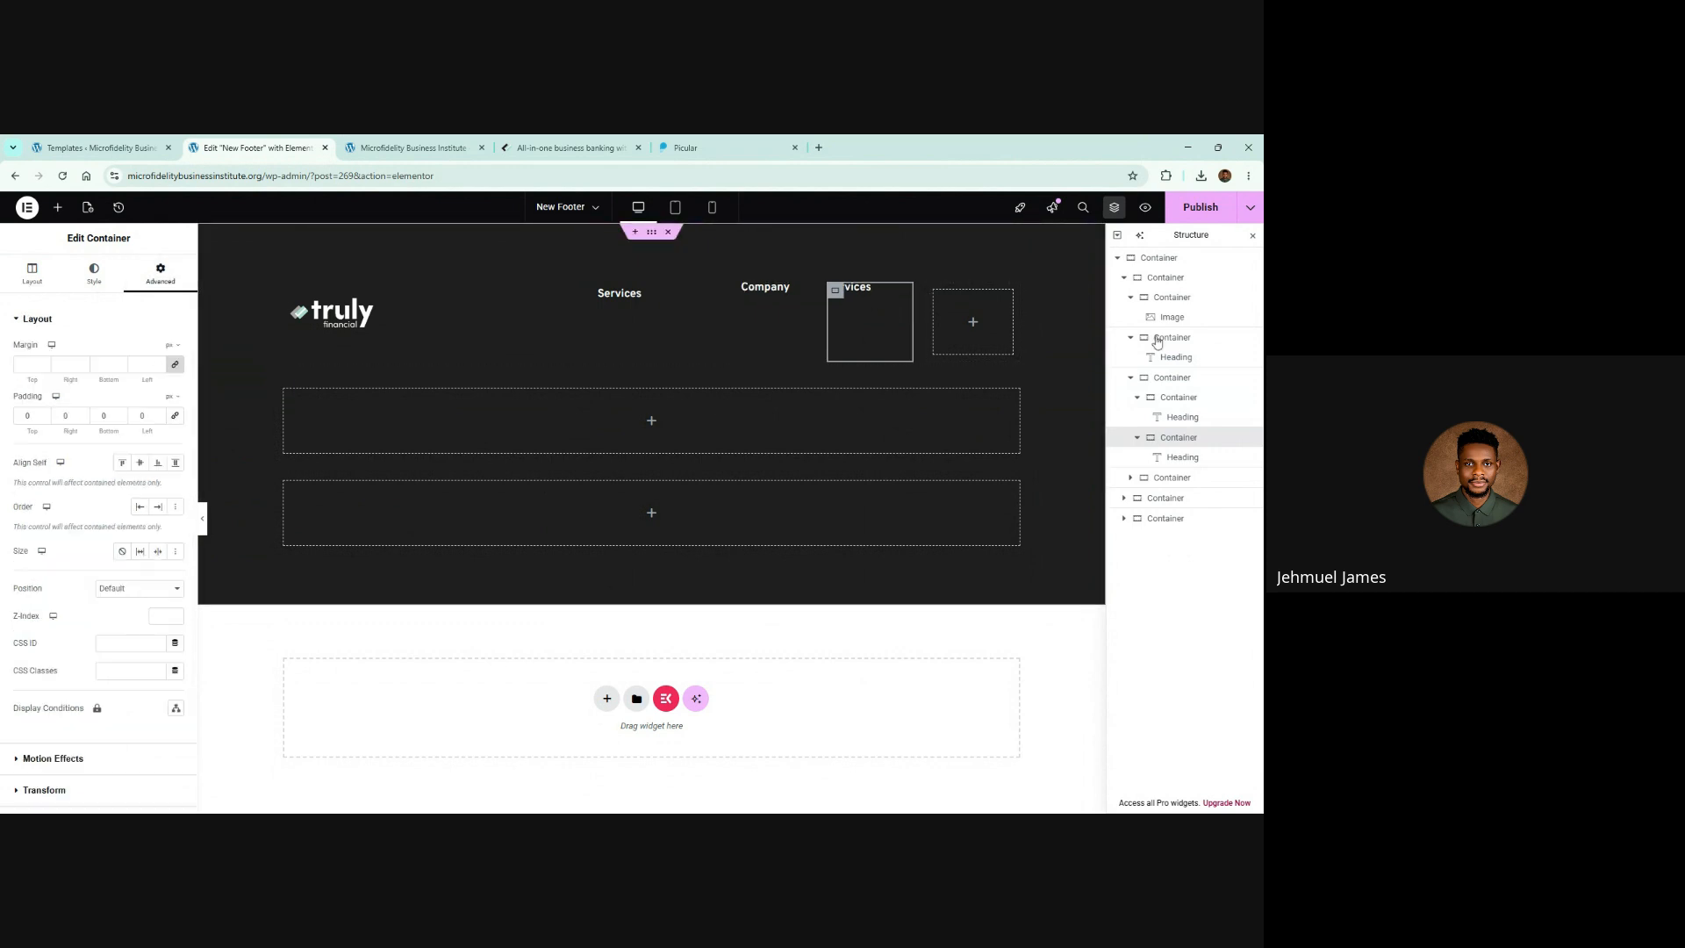
Step: Check the link lists in the trulyfinancial.com footer and add an ElementsKit Nav Menu widget below the second column's Services heading
left_click(614, 148)
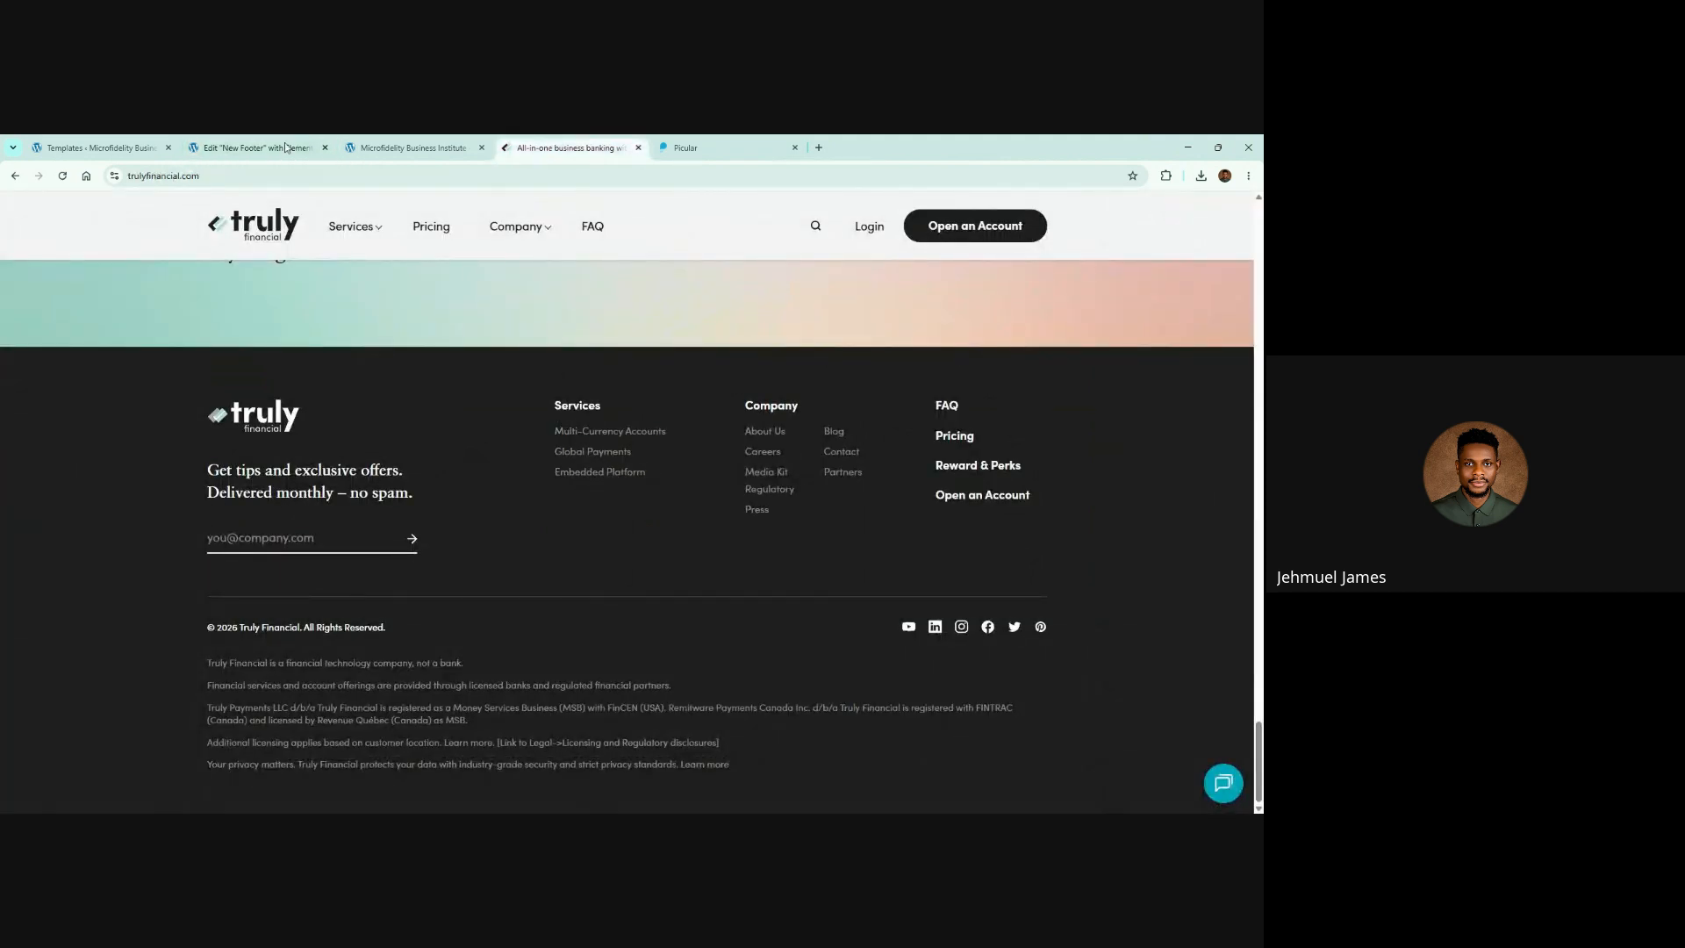
left_click(222, 142)
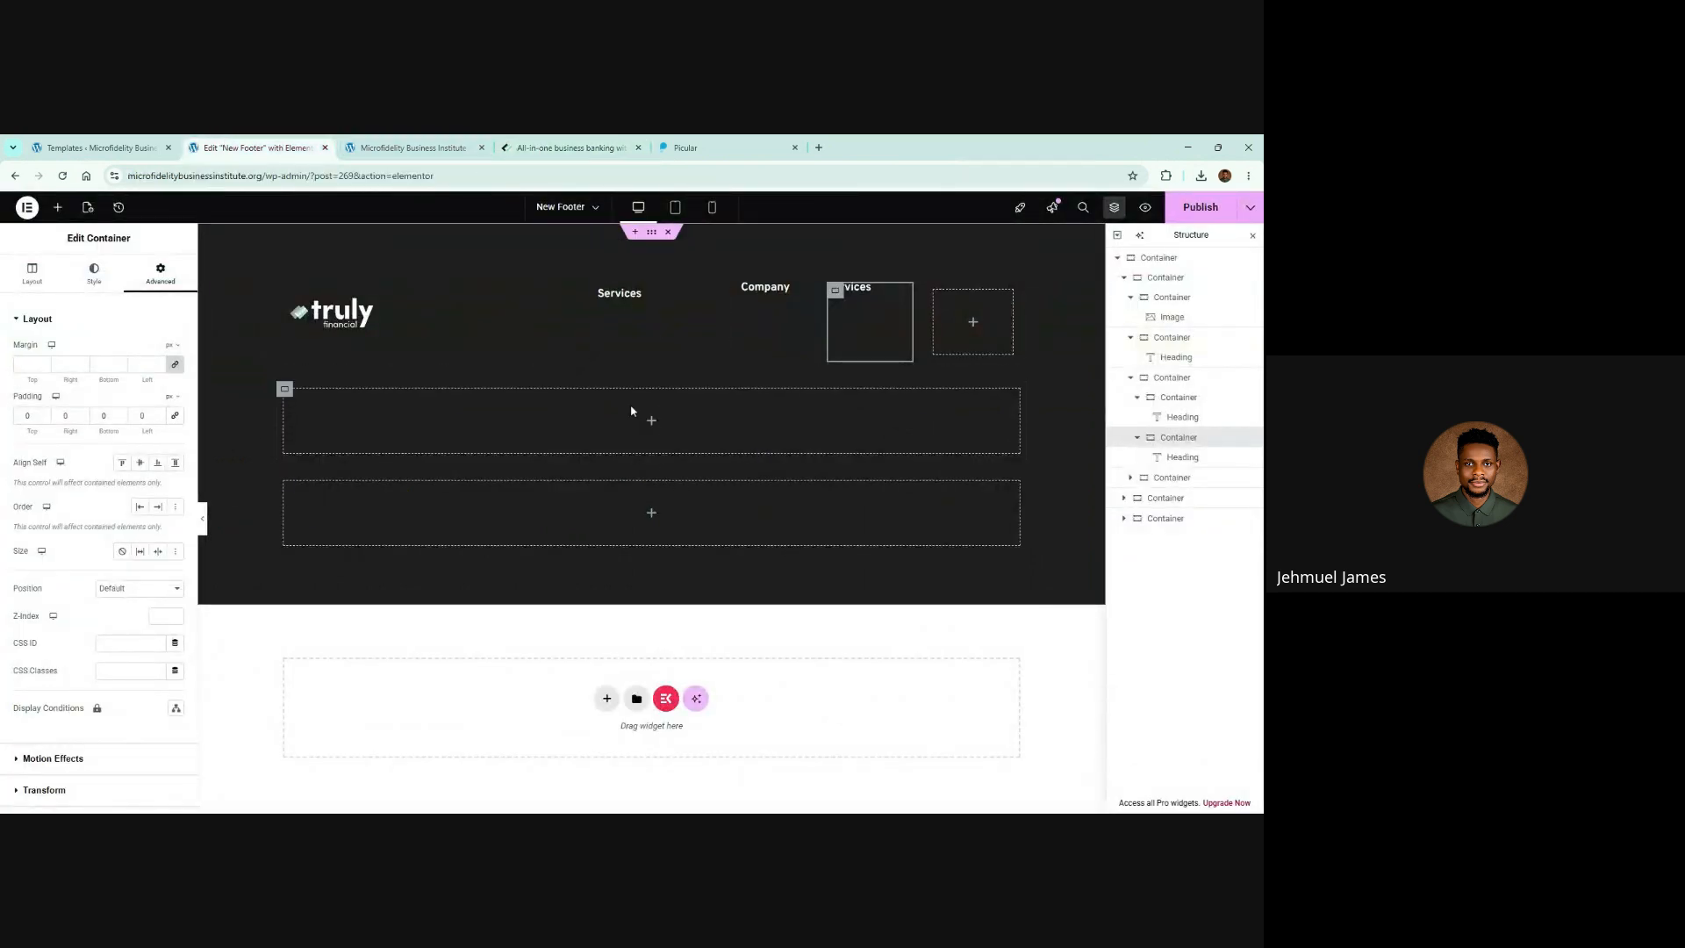
left_click(653, 422)
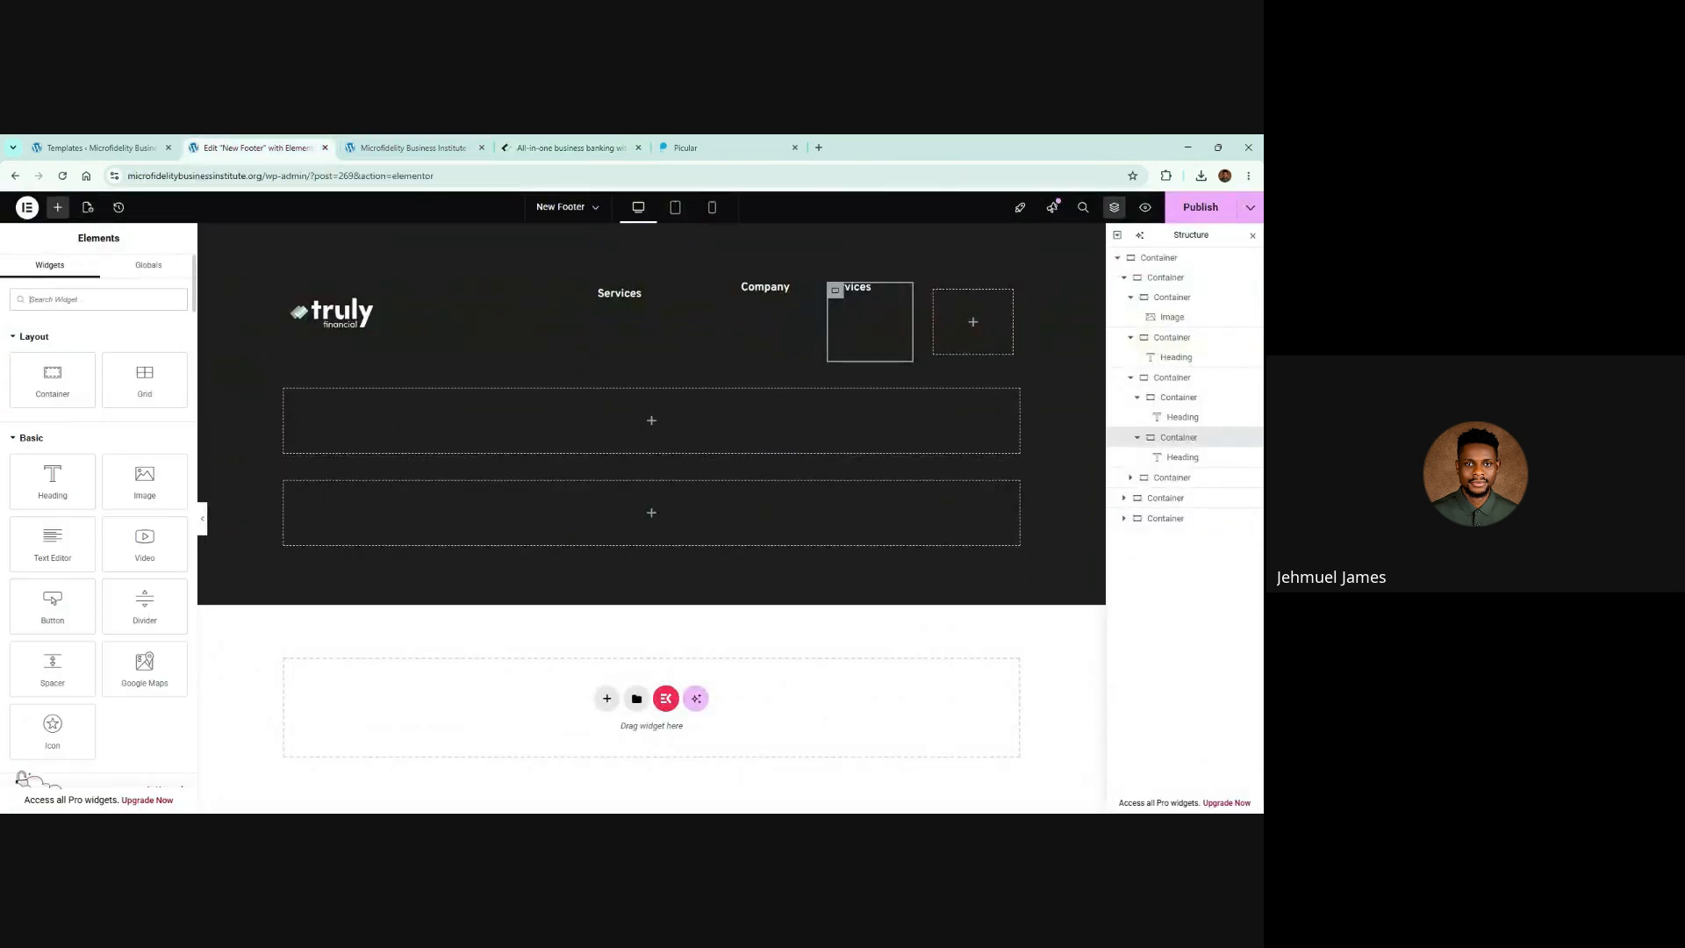
type("menu")
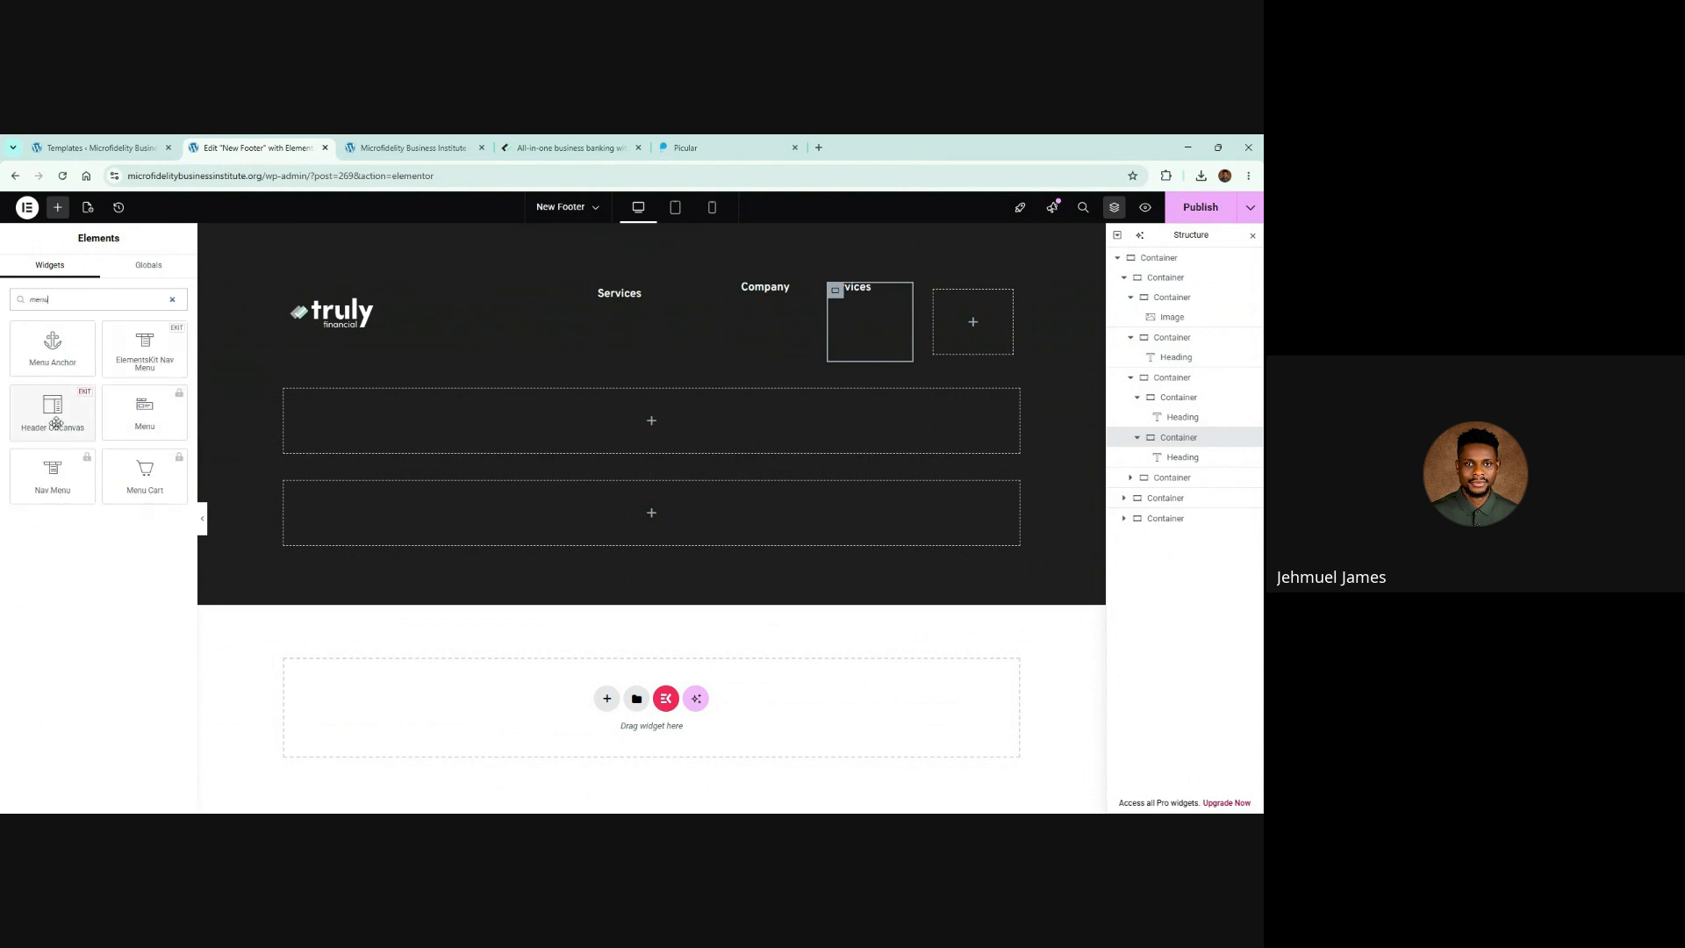
left_click(55, 474)
left_click(48, 560)
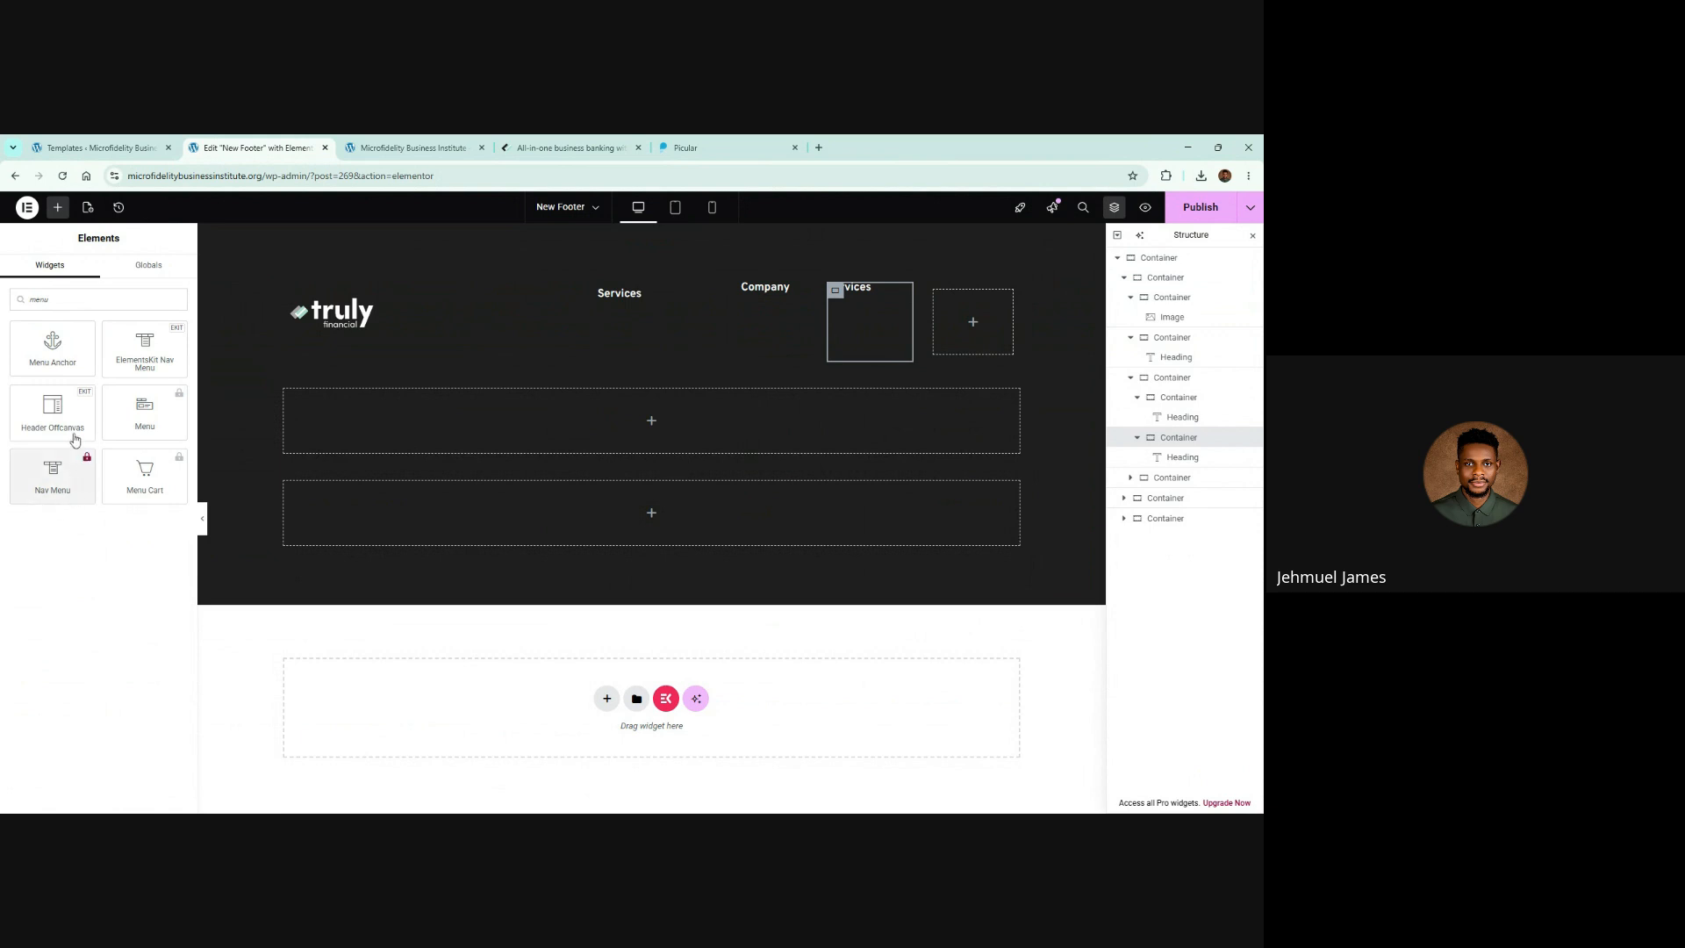
left_click_drag(145, 340, 658, 304)
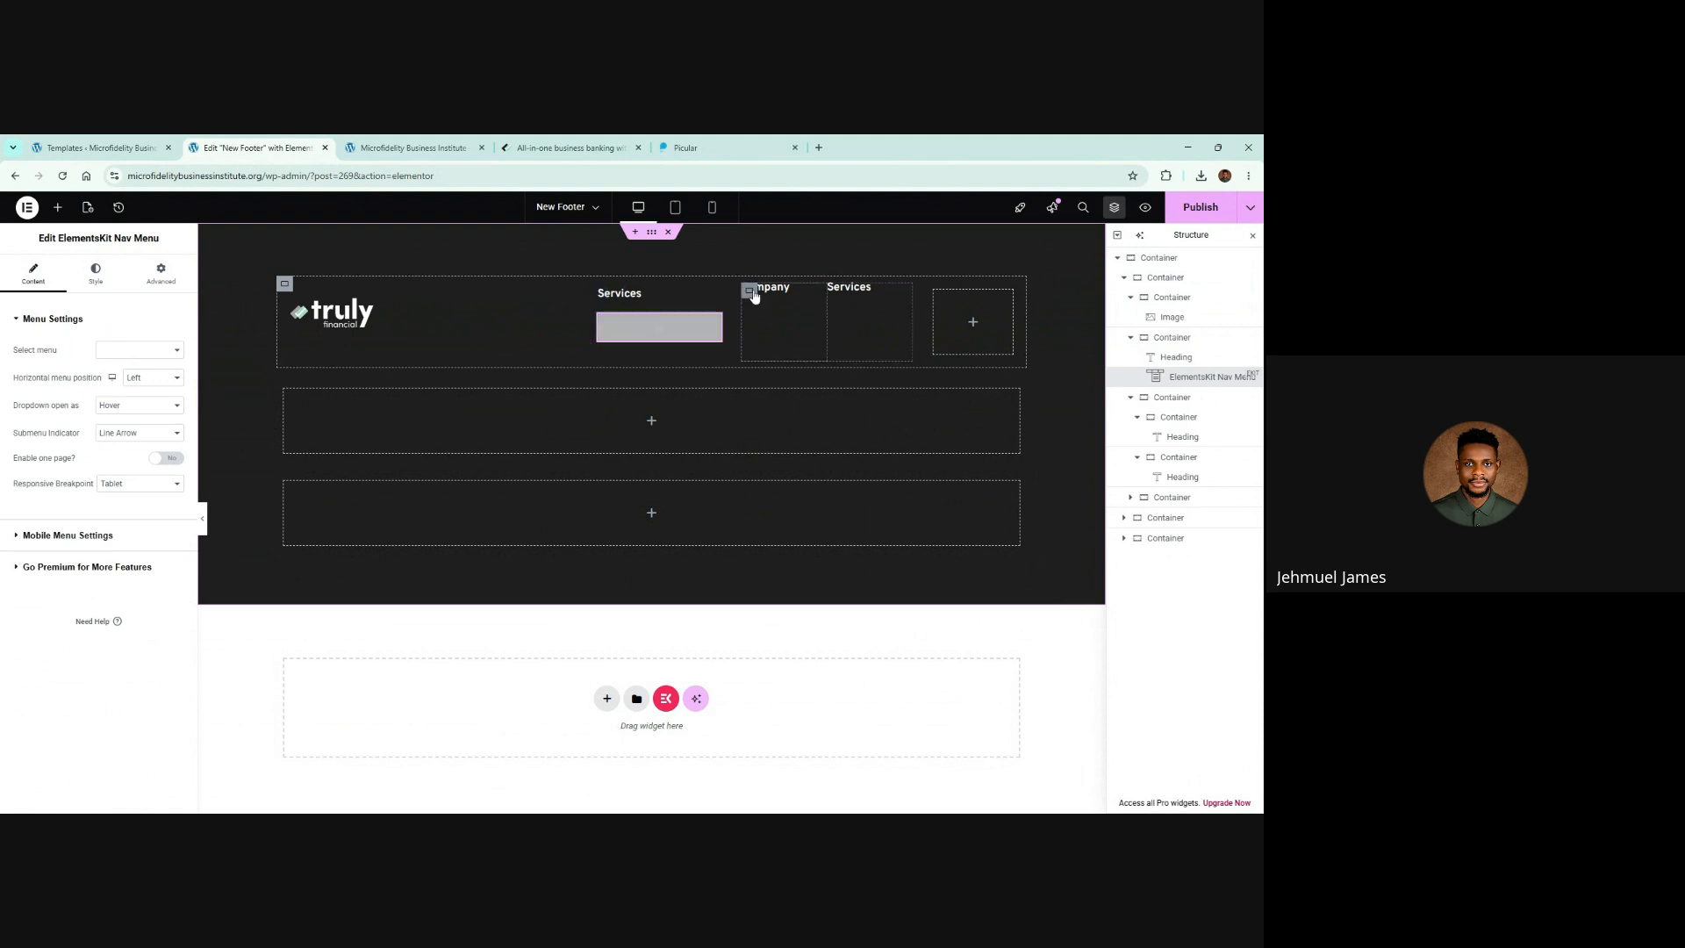
Step: Clear the third column container's padding values and link the four sides together
left_click(750, 292)
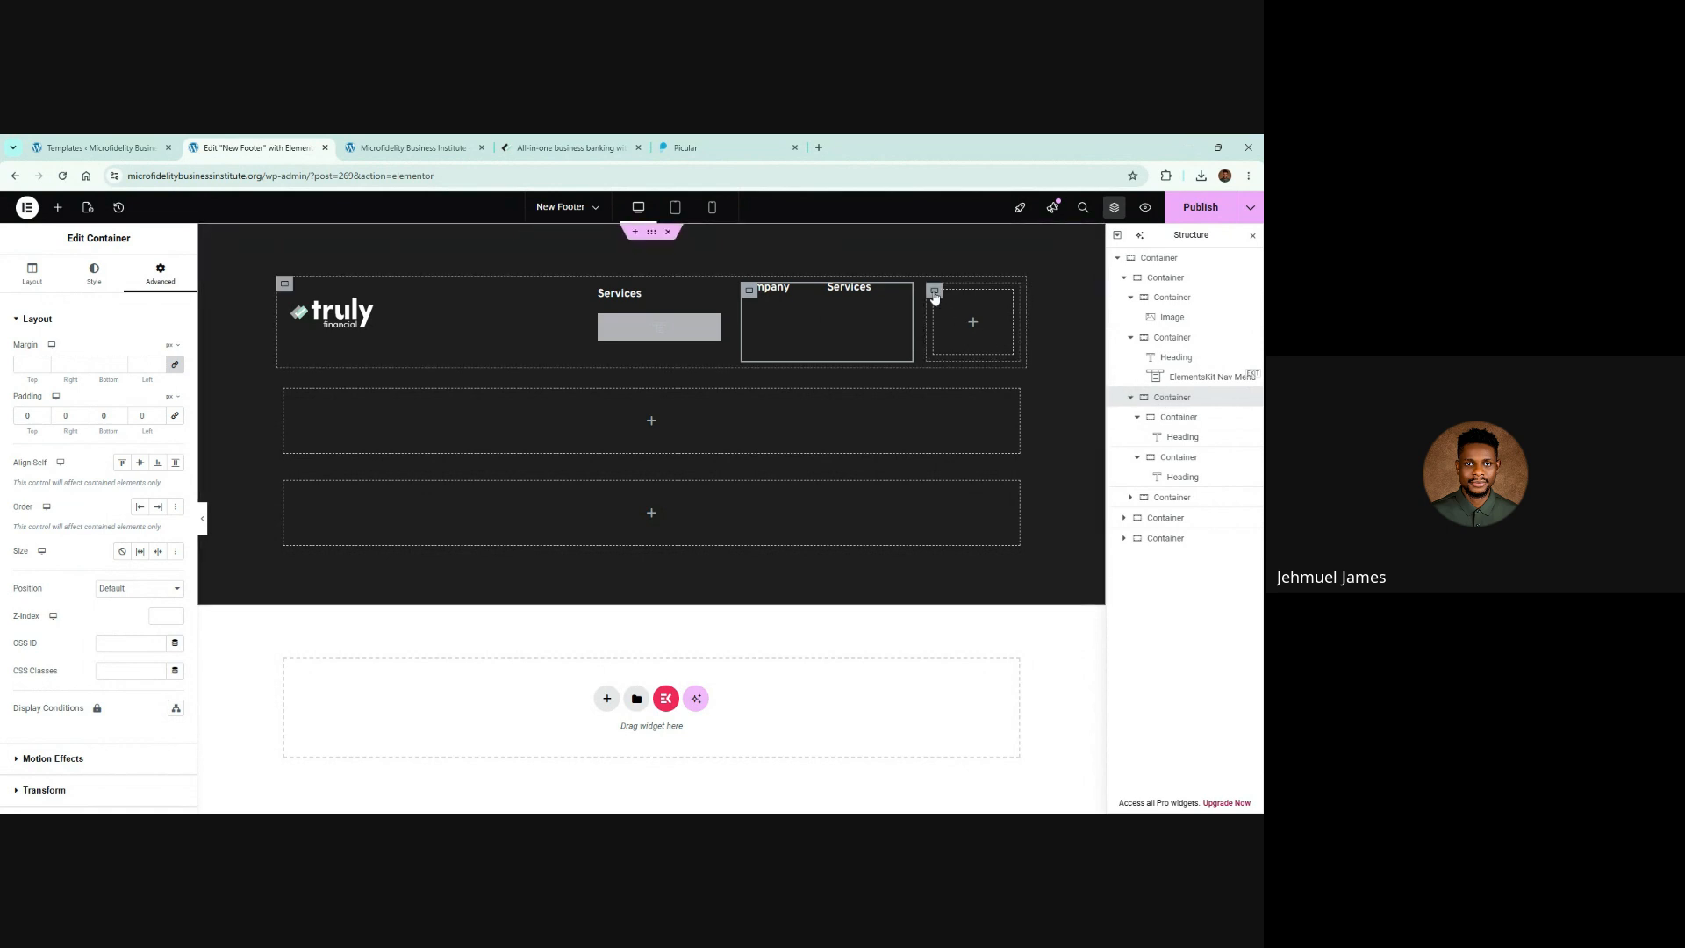
left_click(935, 295)
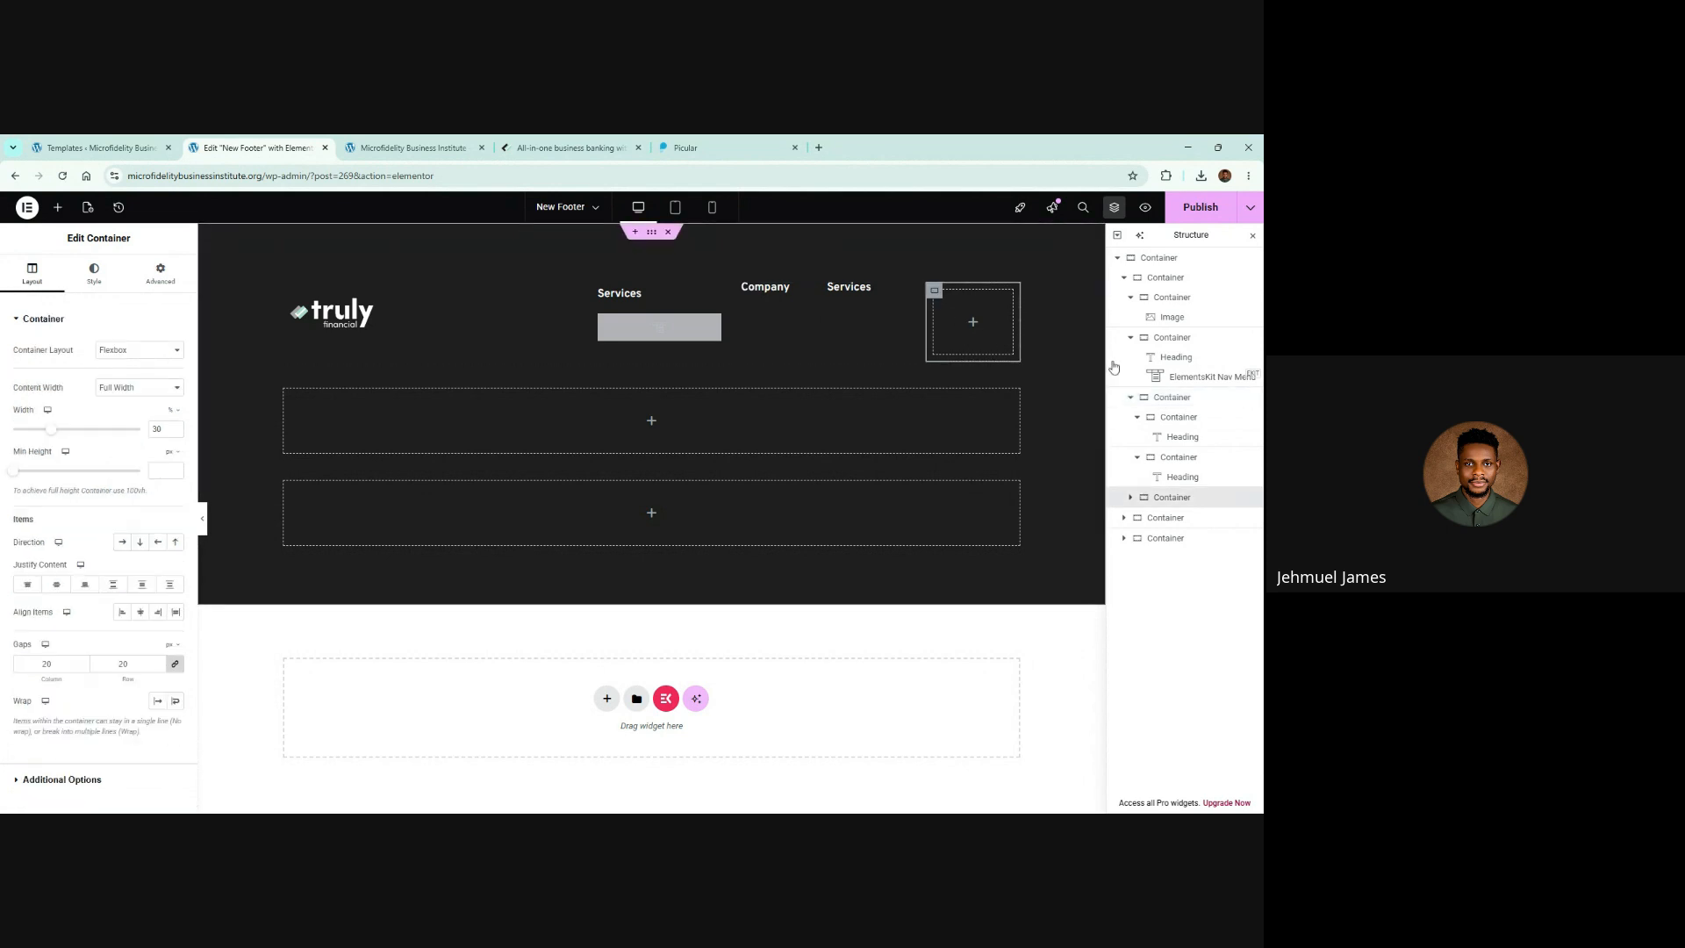
left_click(1158, 402)
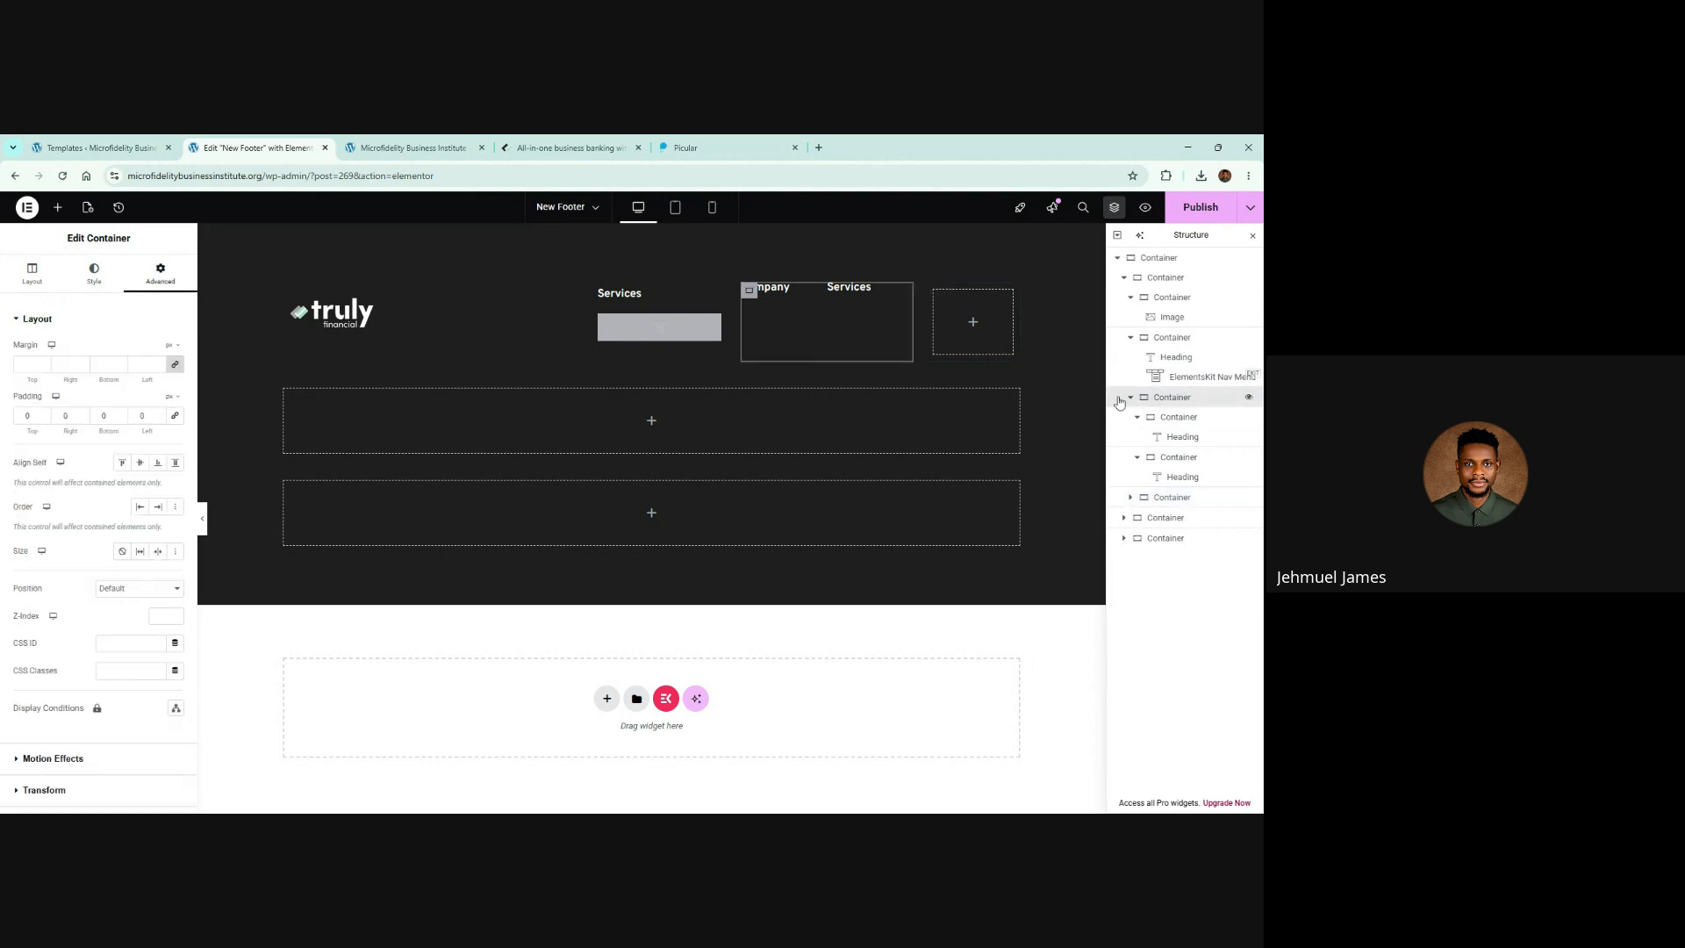
left_click(175, 416)
left_click(147, 417)
key("BackSpace")
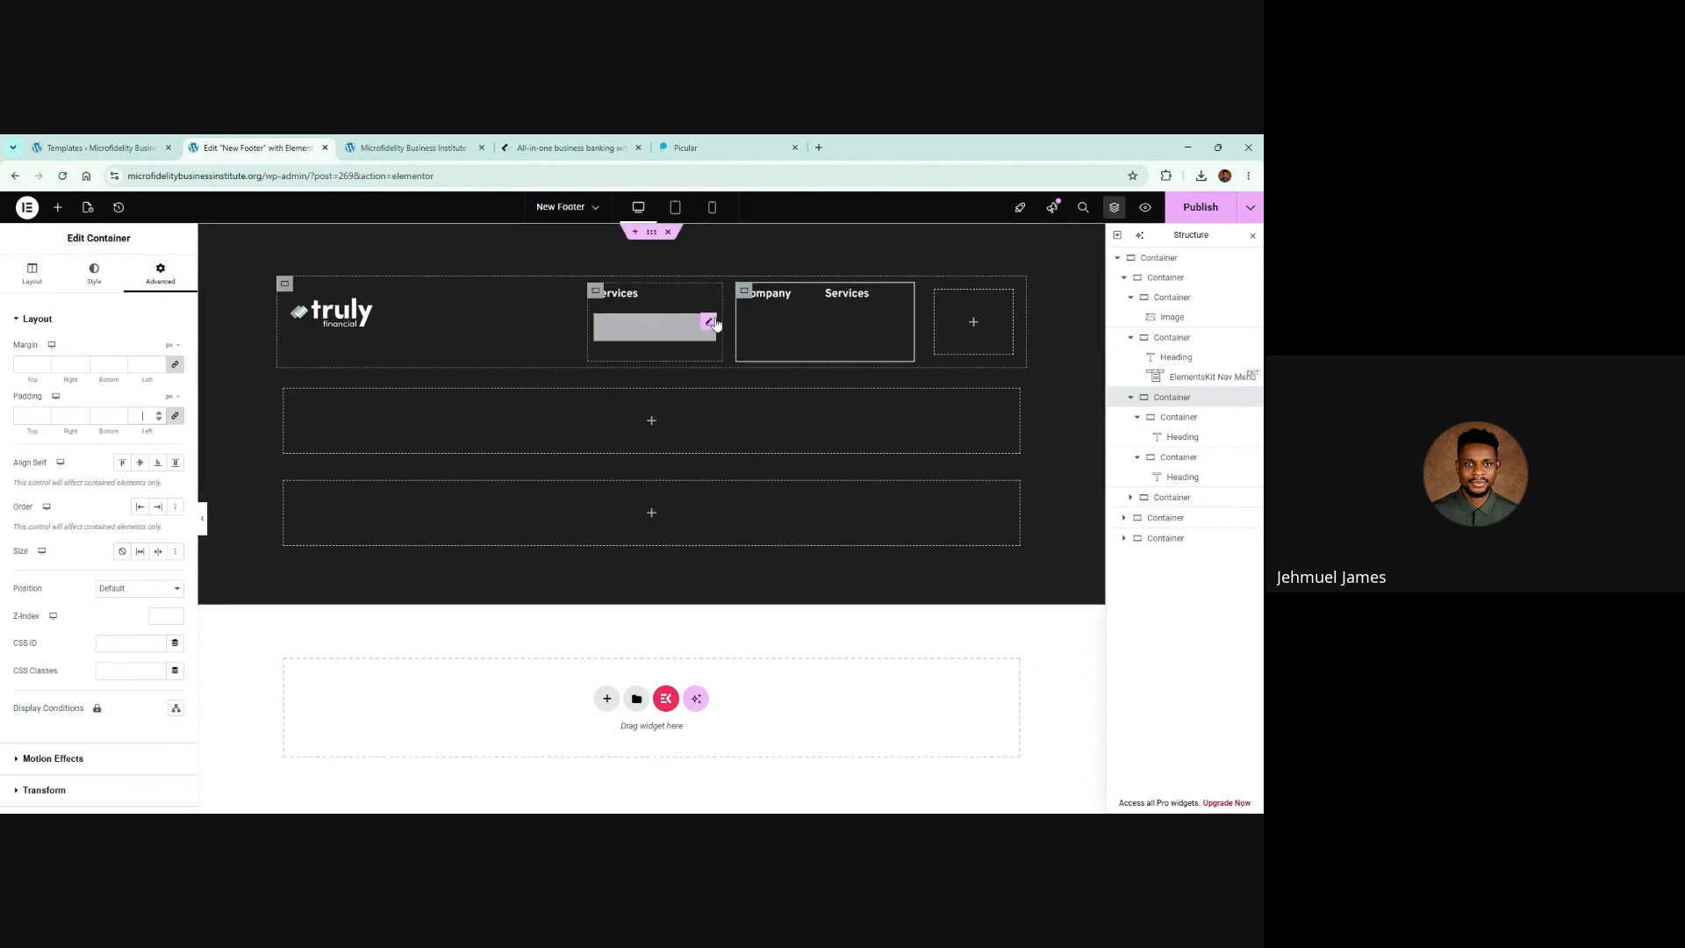
Step: Assign Main Menu to the nav menu under the Services heading and set its normal item text color to #fff
left_click(710, 324)
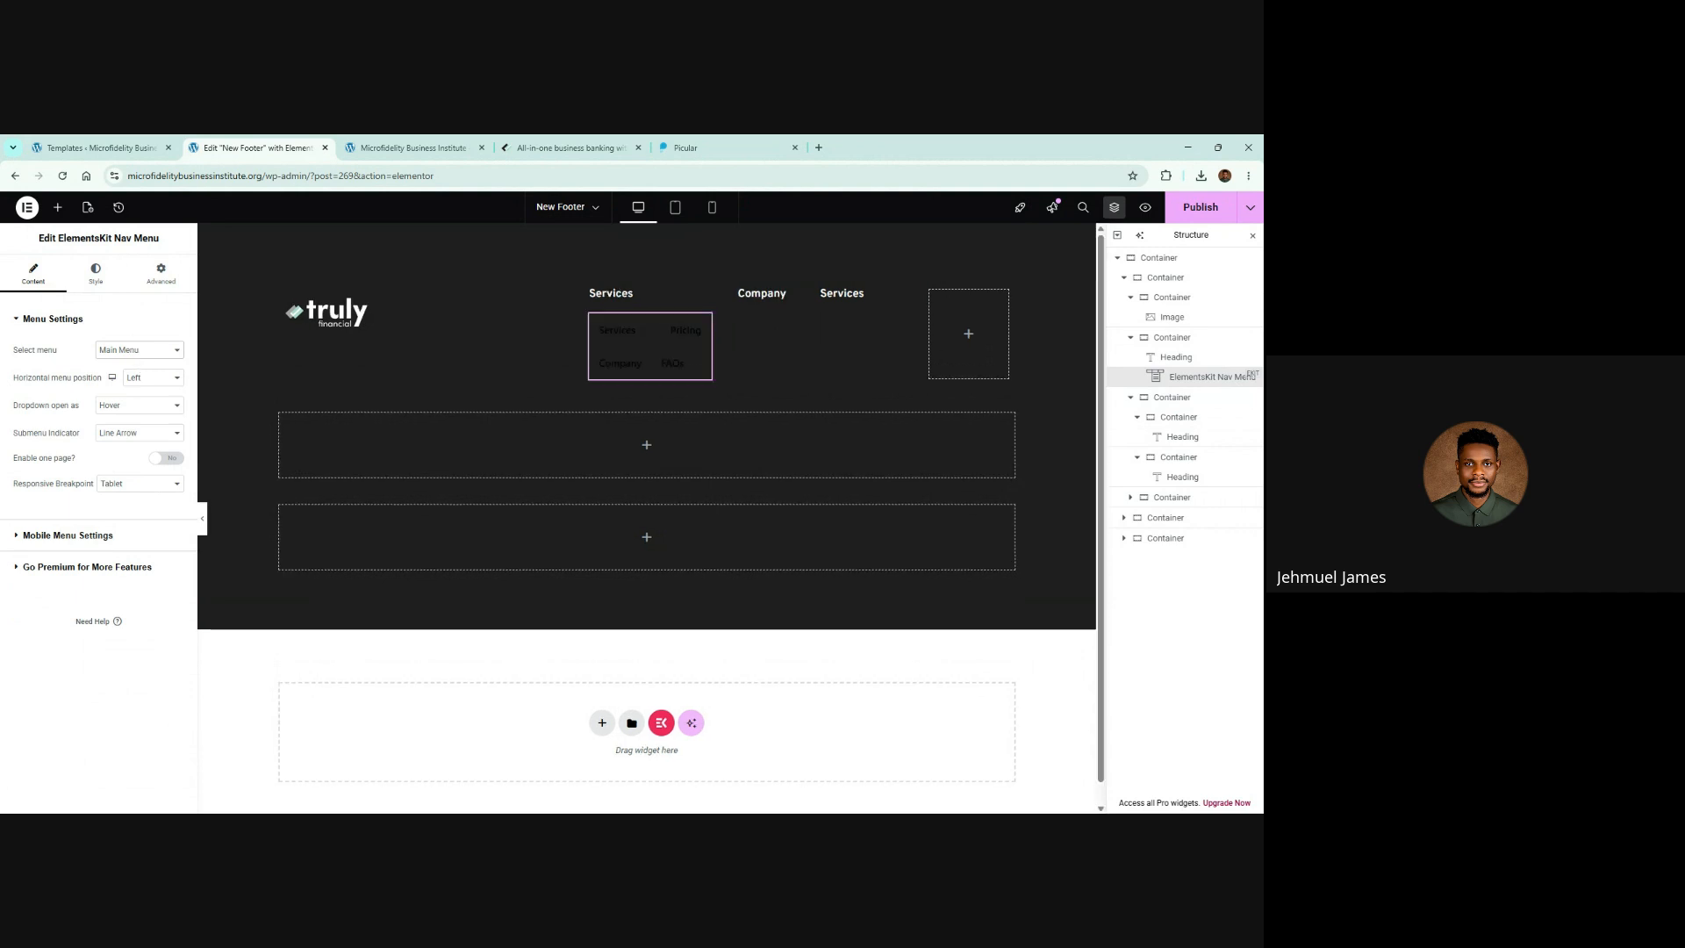
left_click(95, 274)
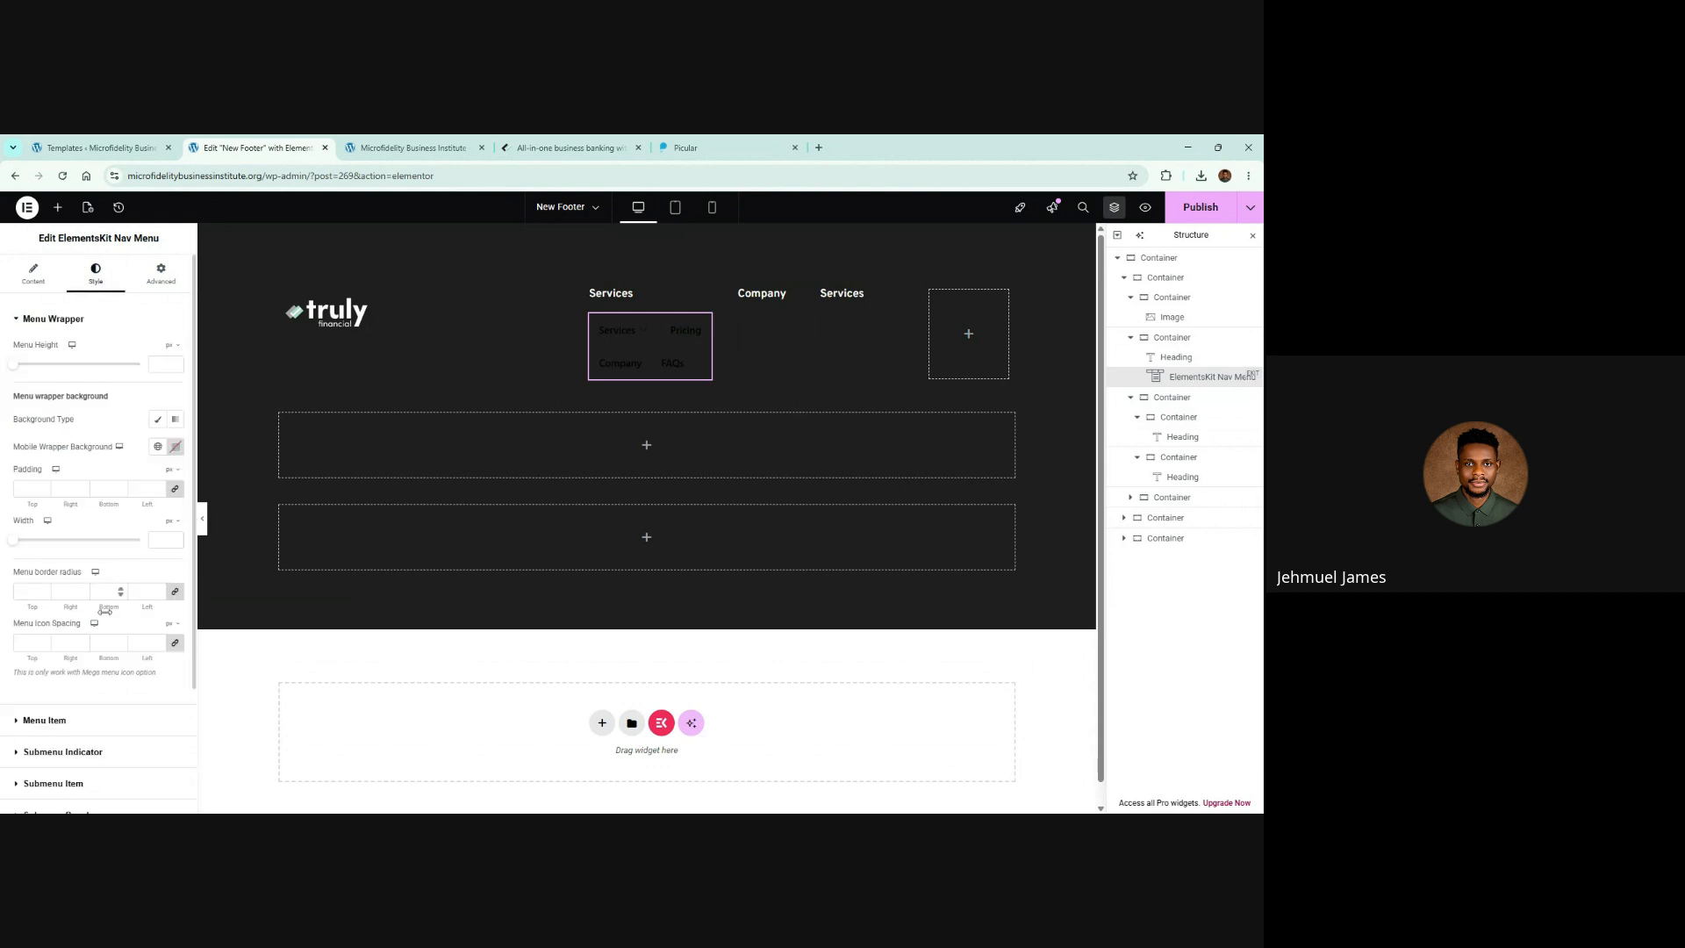
left_click(141, 720)
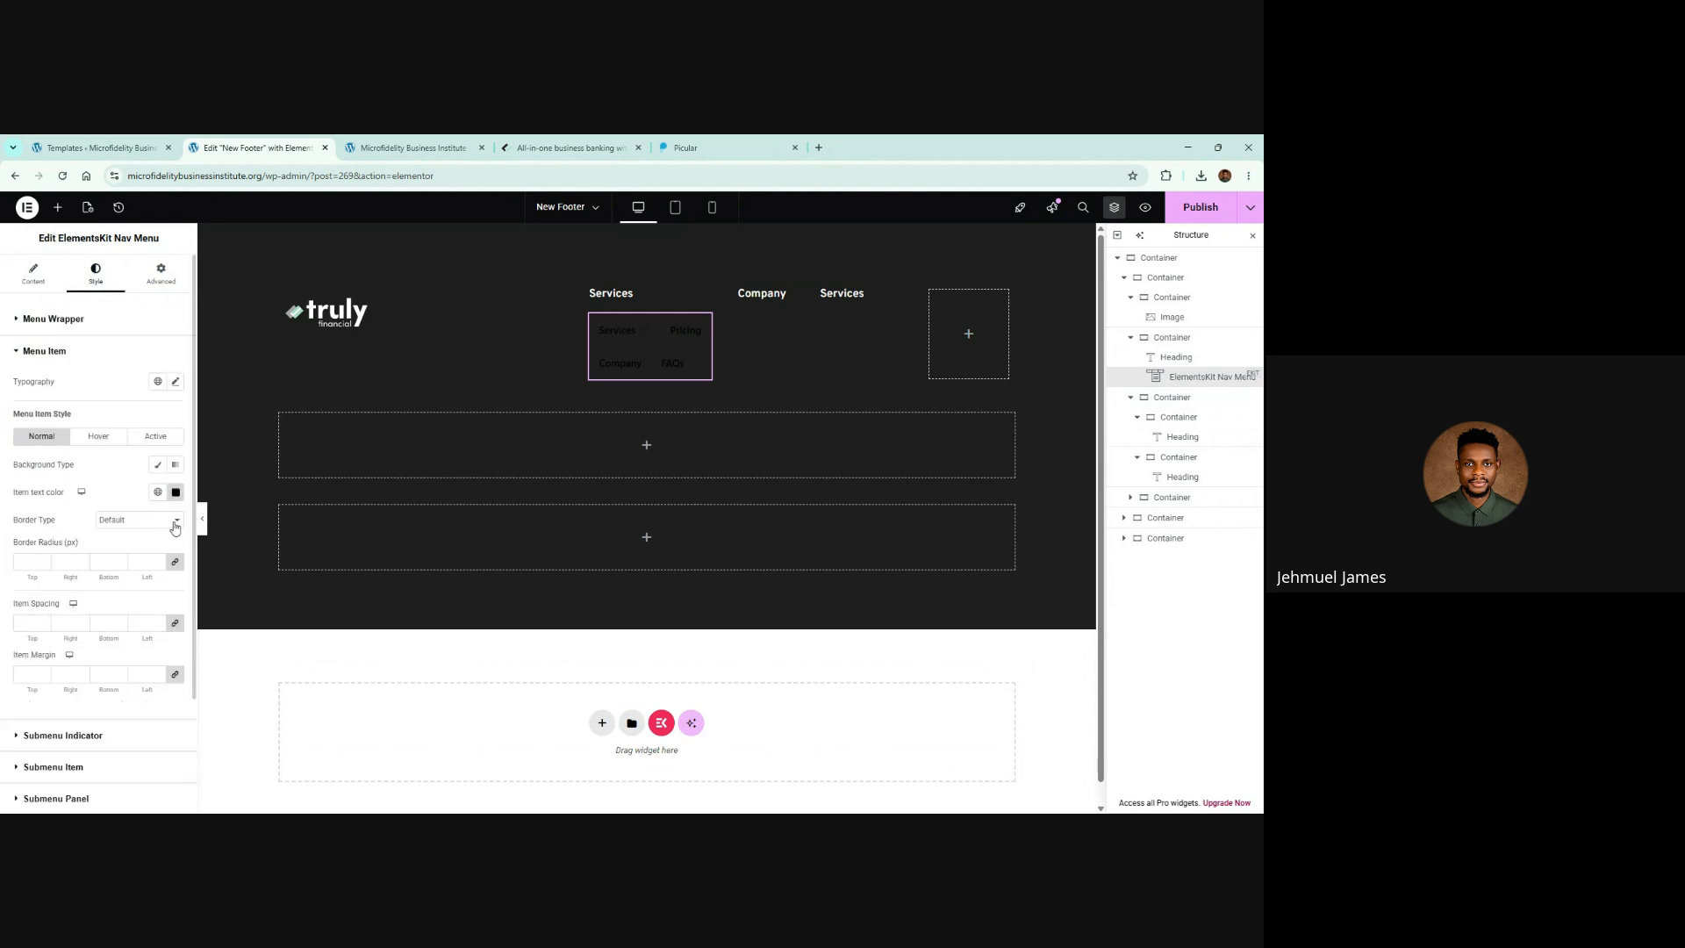
left_click(175, 492)
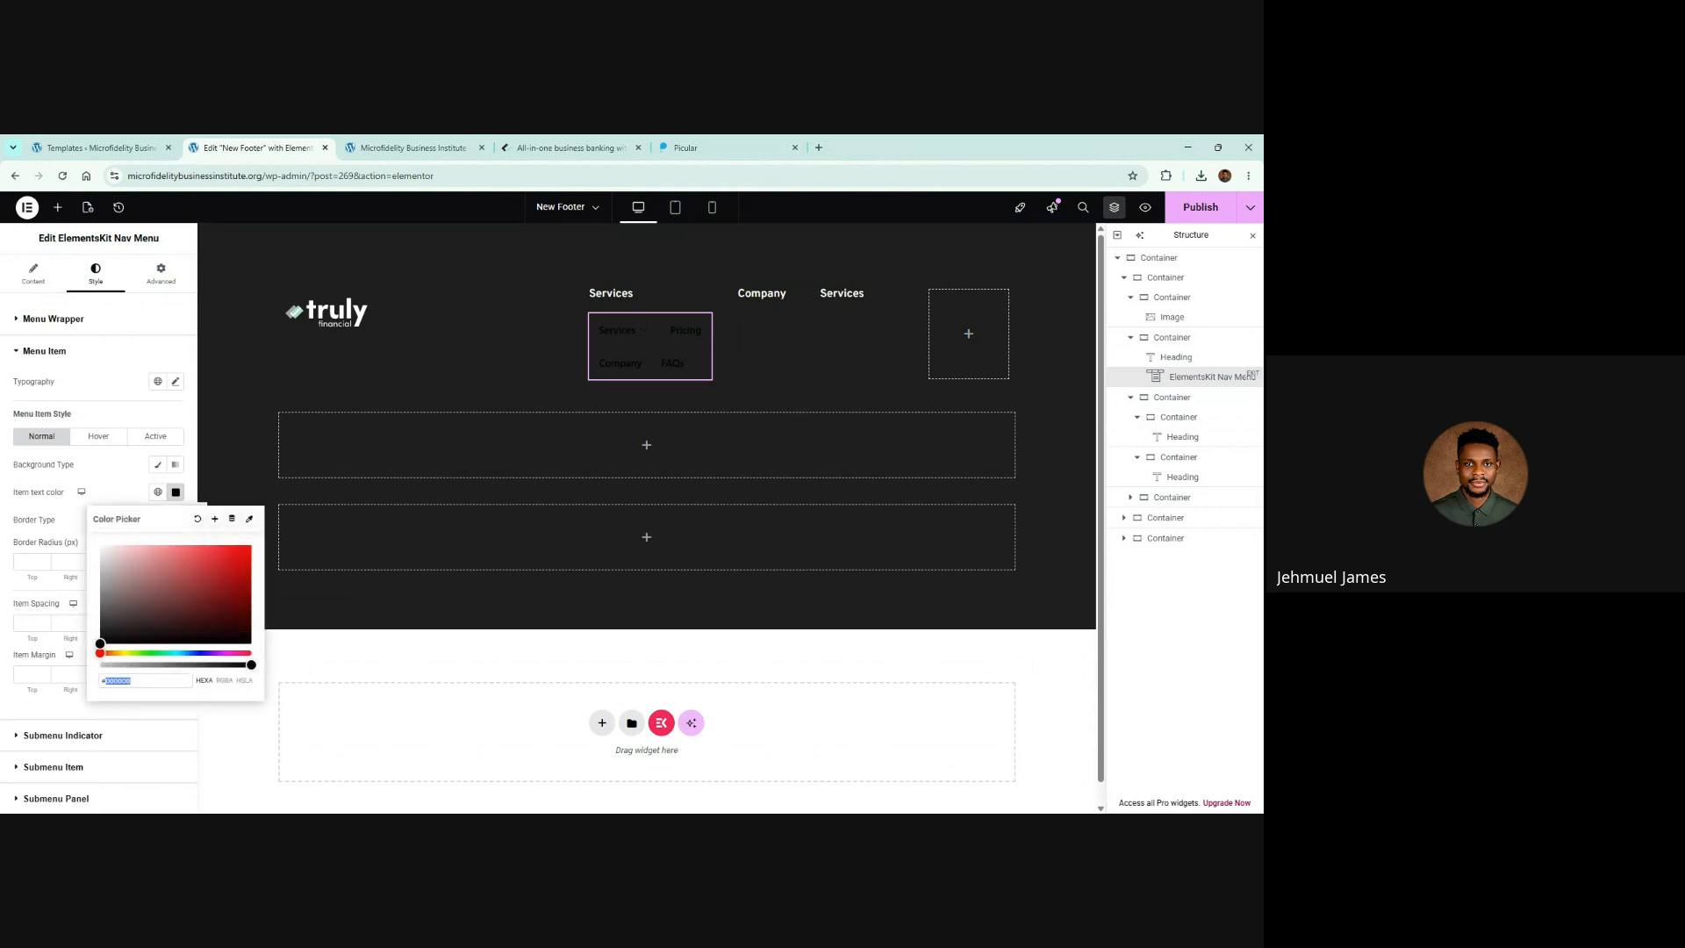
type("#fff")
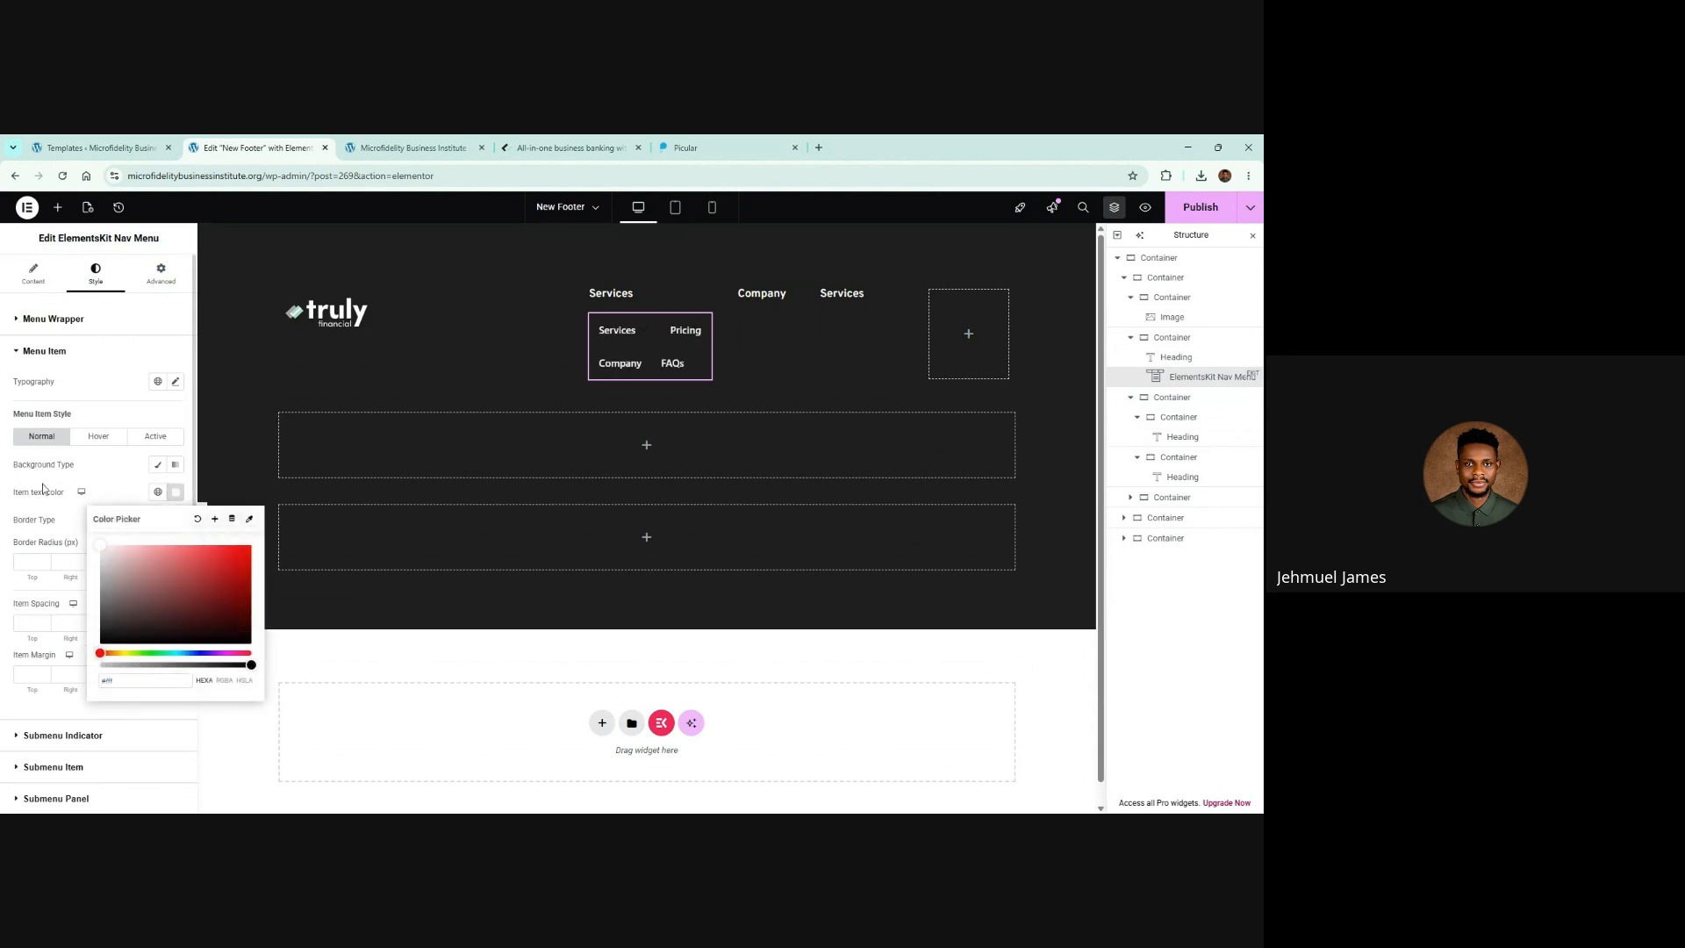
Step: Review the item structure of Main Menu on the WordPress Menus page, then return to the New Footer template
left_click(42, 279)
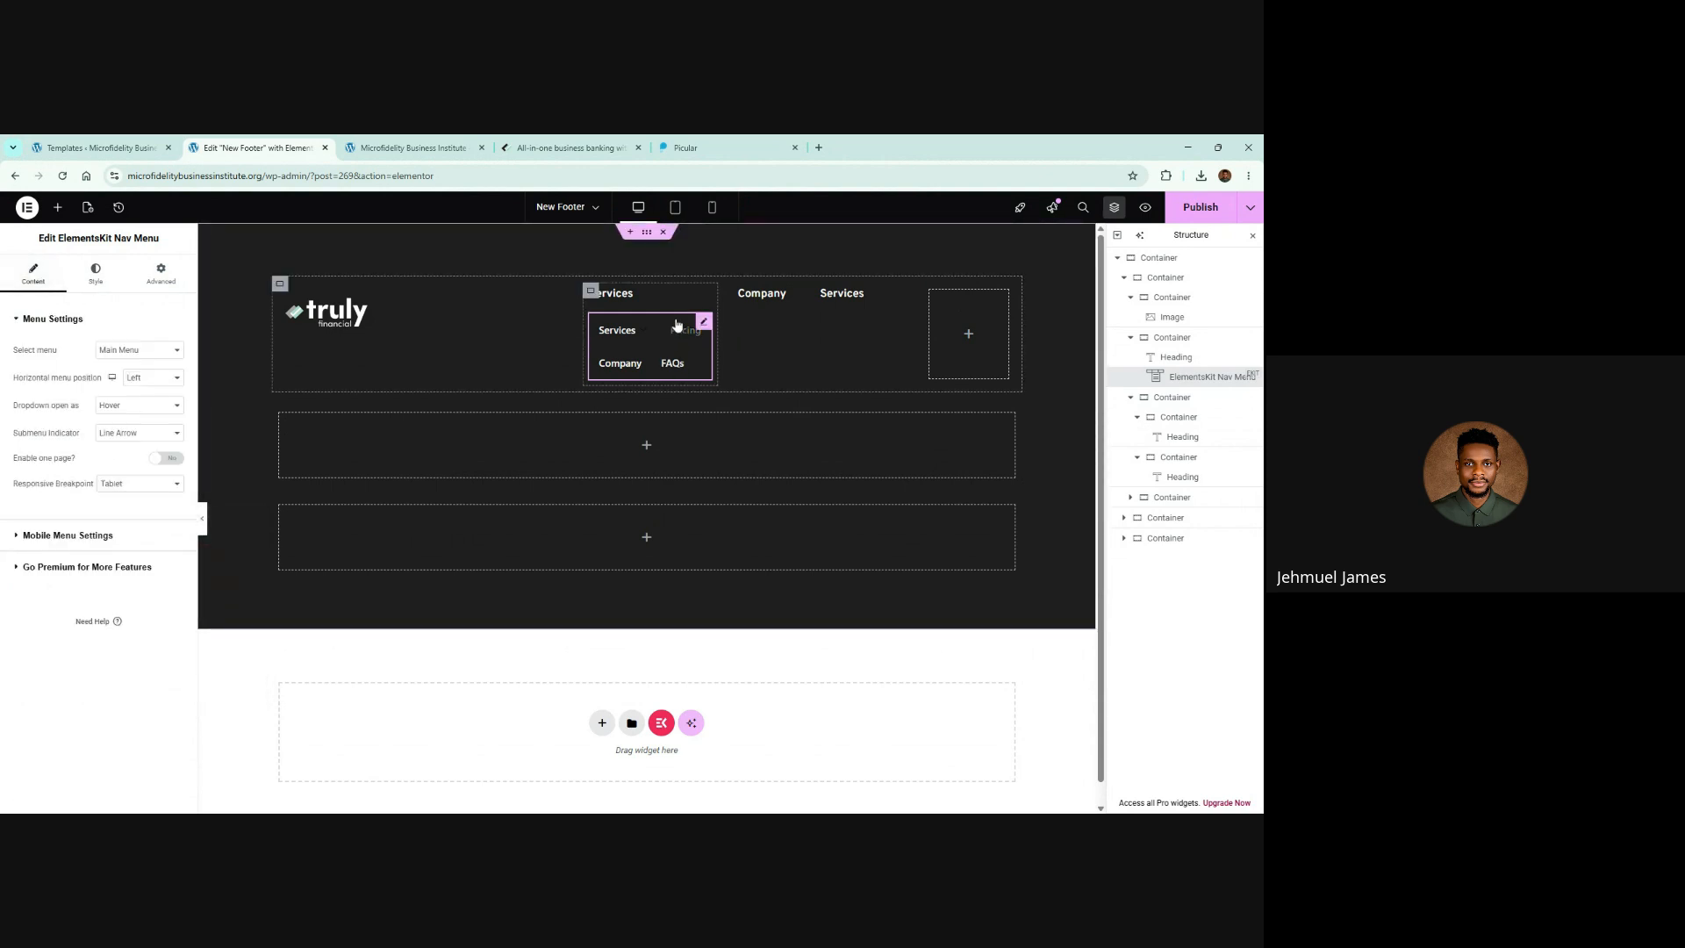
left_click(96, 147)
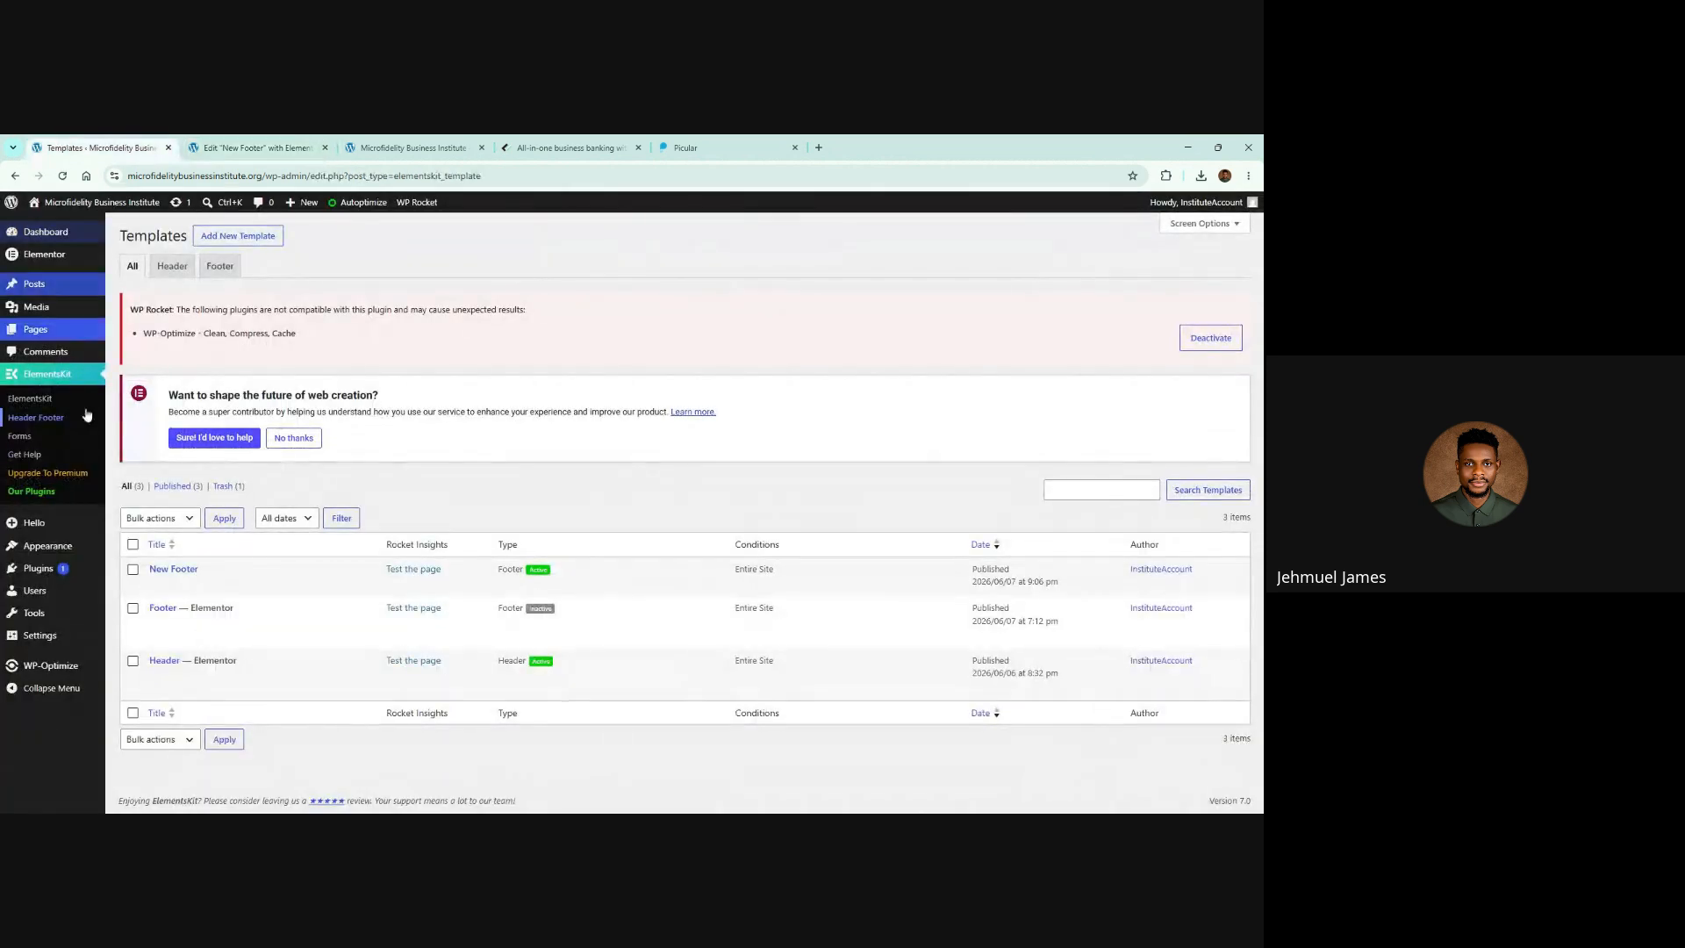
mouse_move(53, 548)
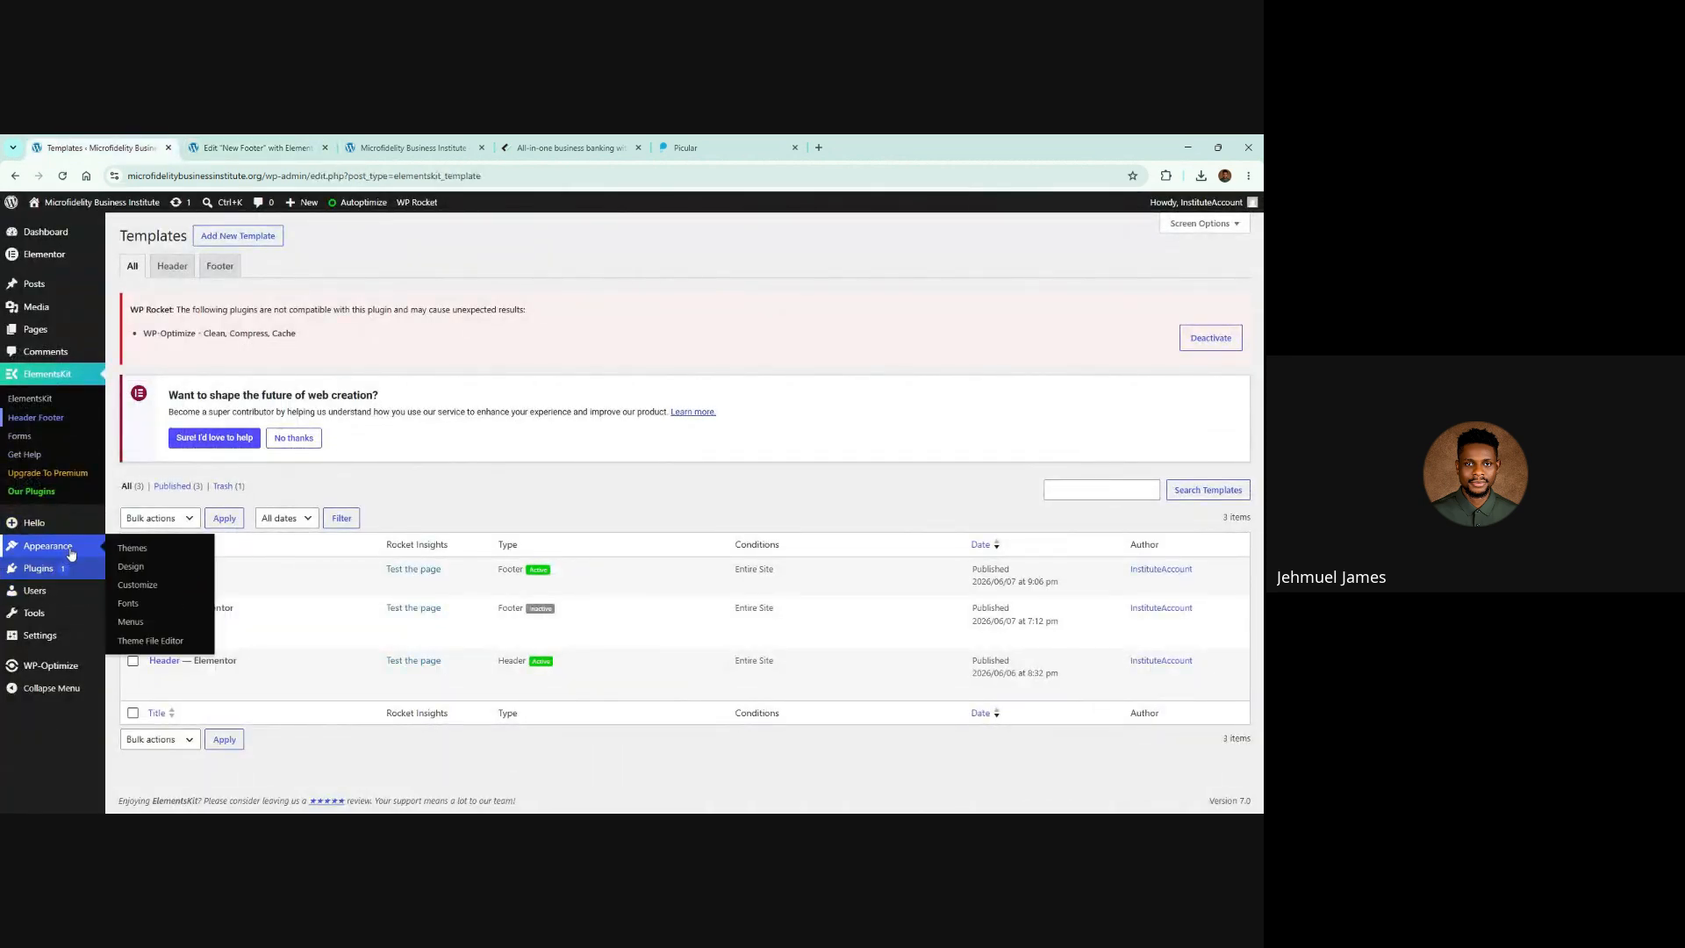
left_click(129, 621)
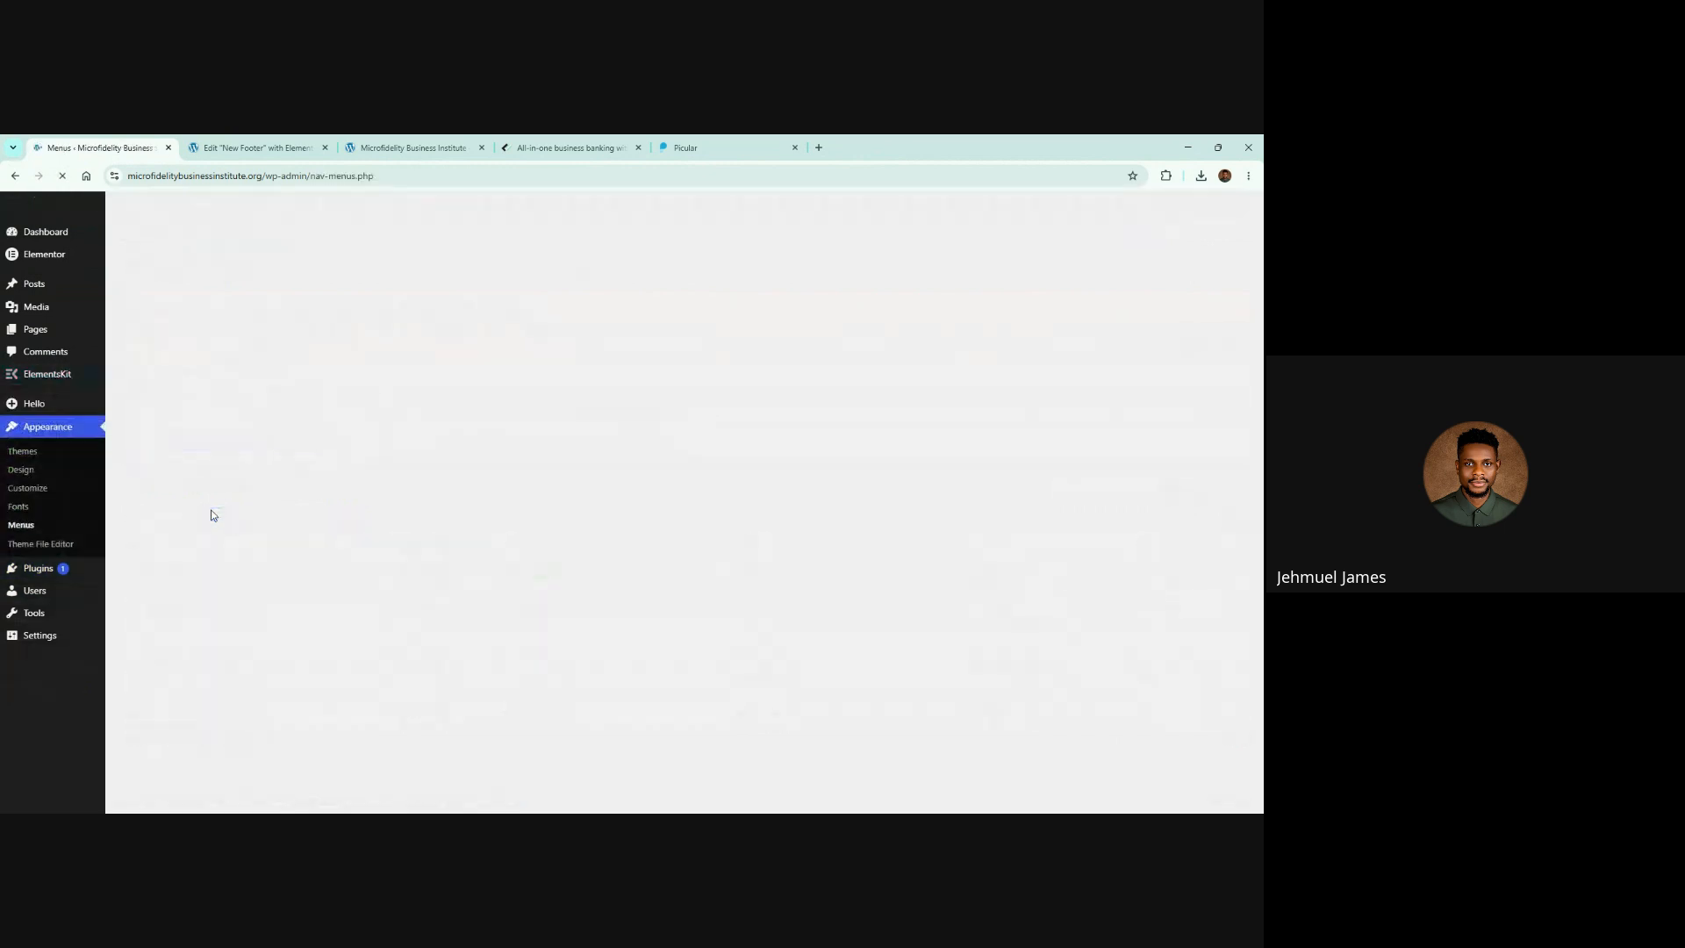
scroll(290, 540, "down", 3)
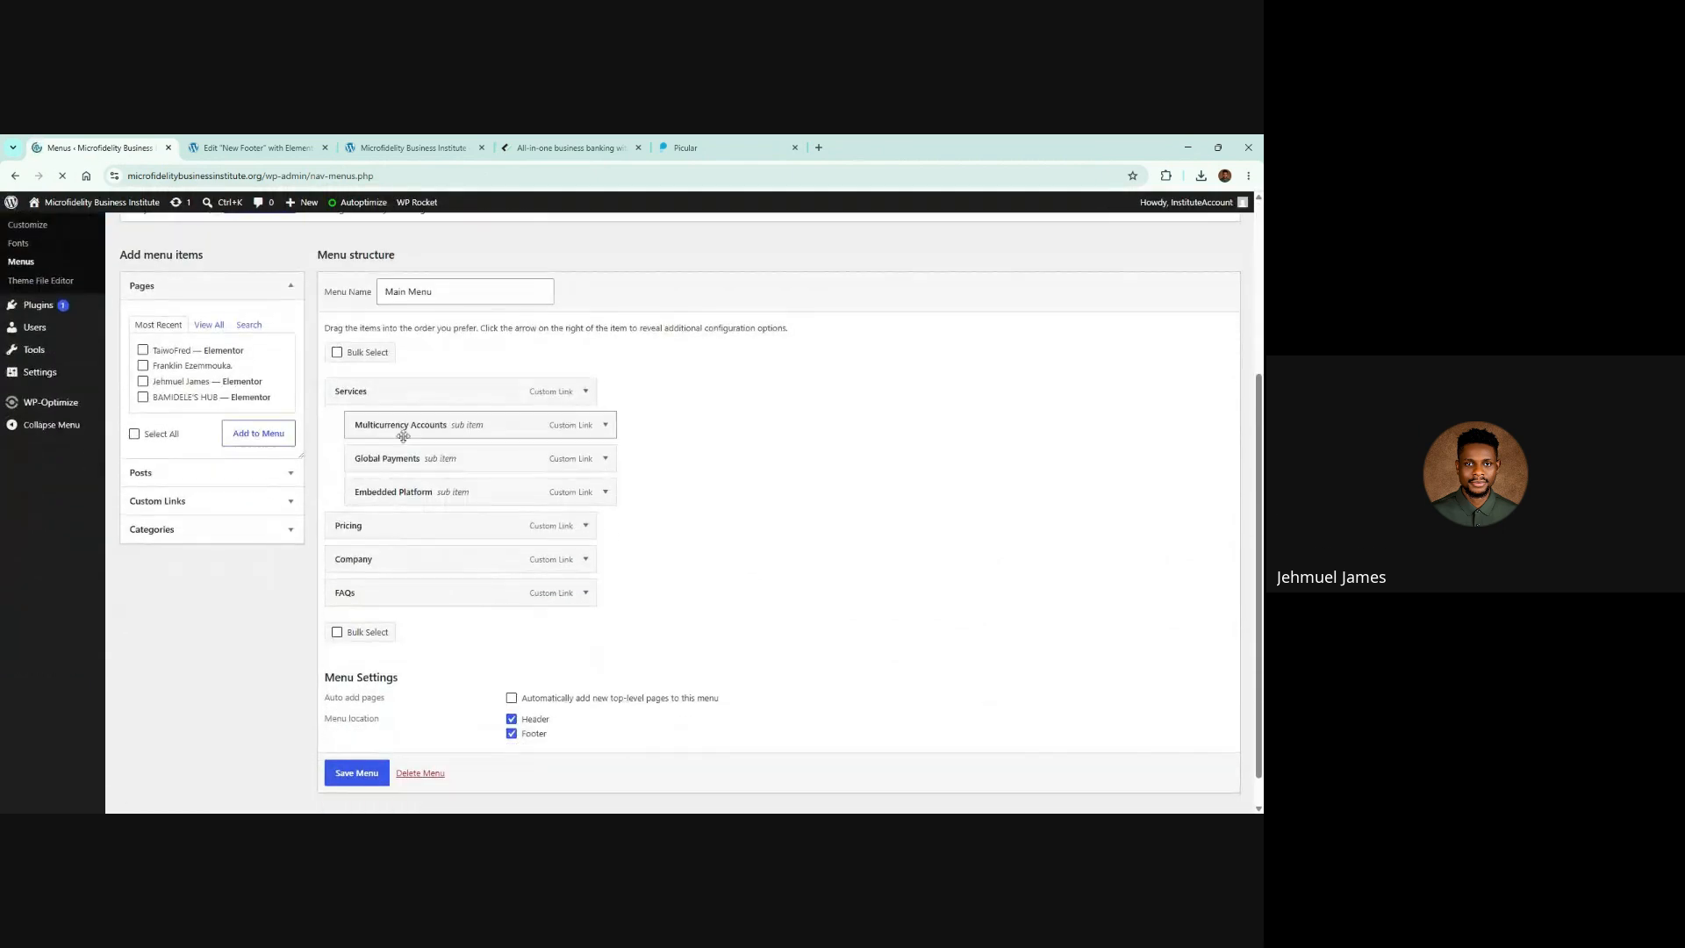
left_click(250, 147)
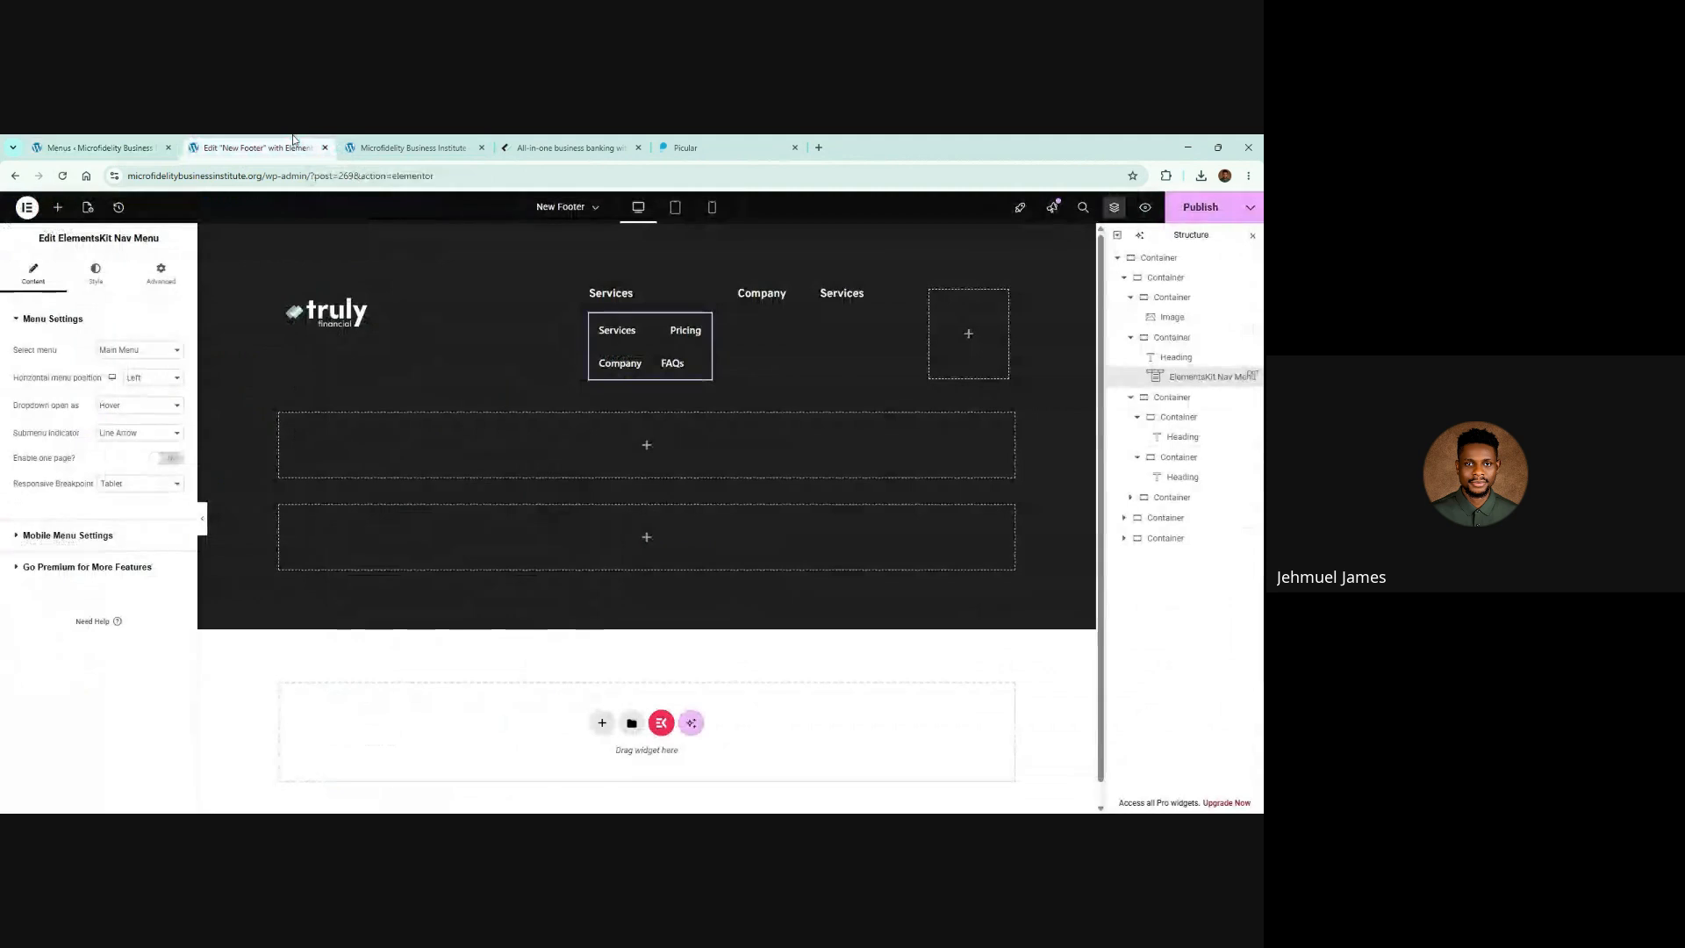
Step: Delete the nav menu below the second column's Services heading and add an Icon List widget in its place
right_click(702, 325)
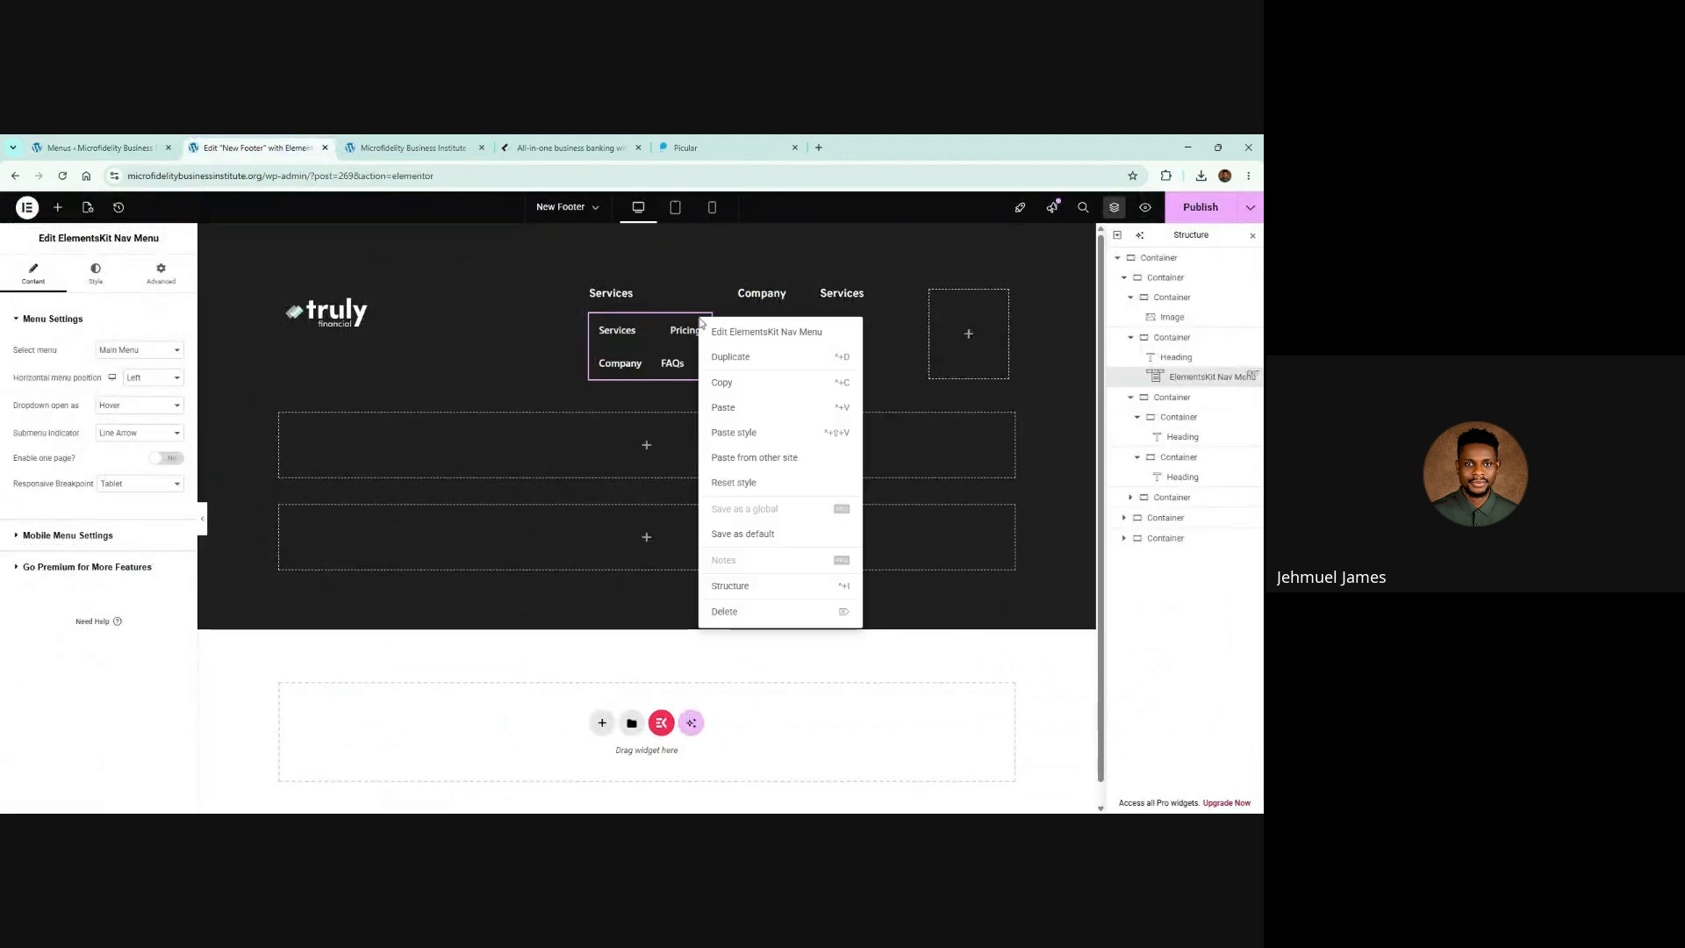
left_click(729, 613)
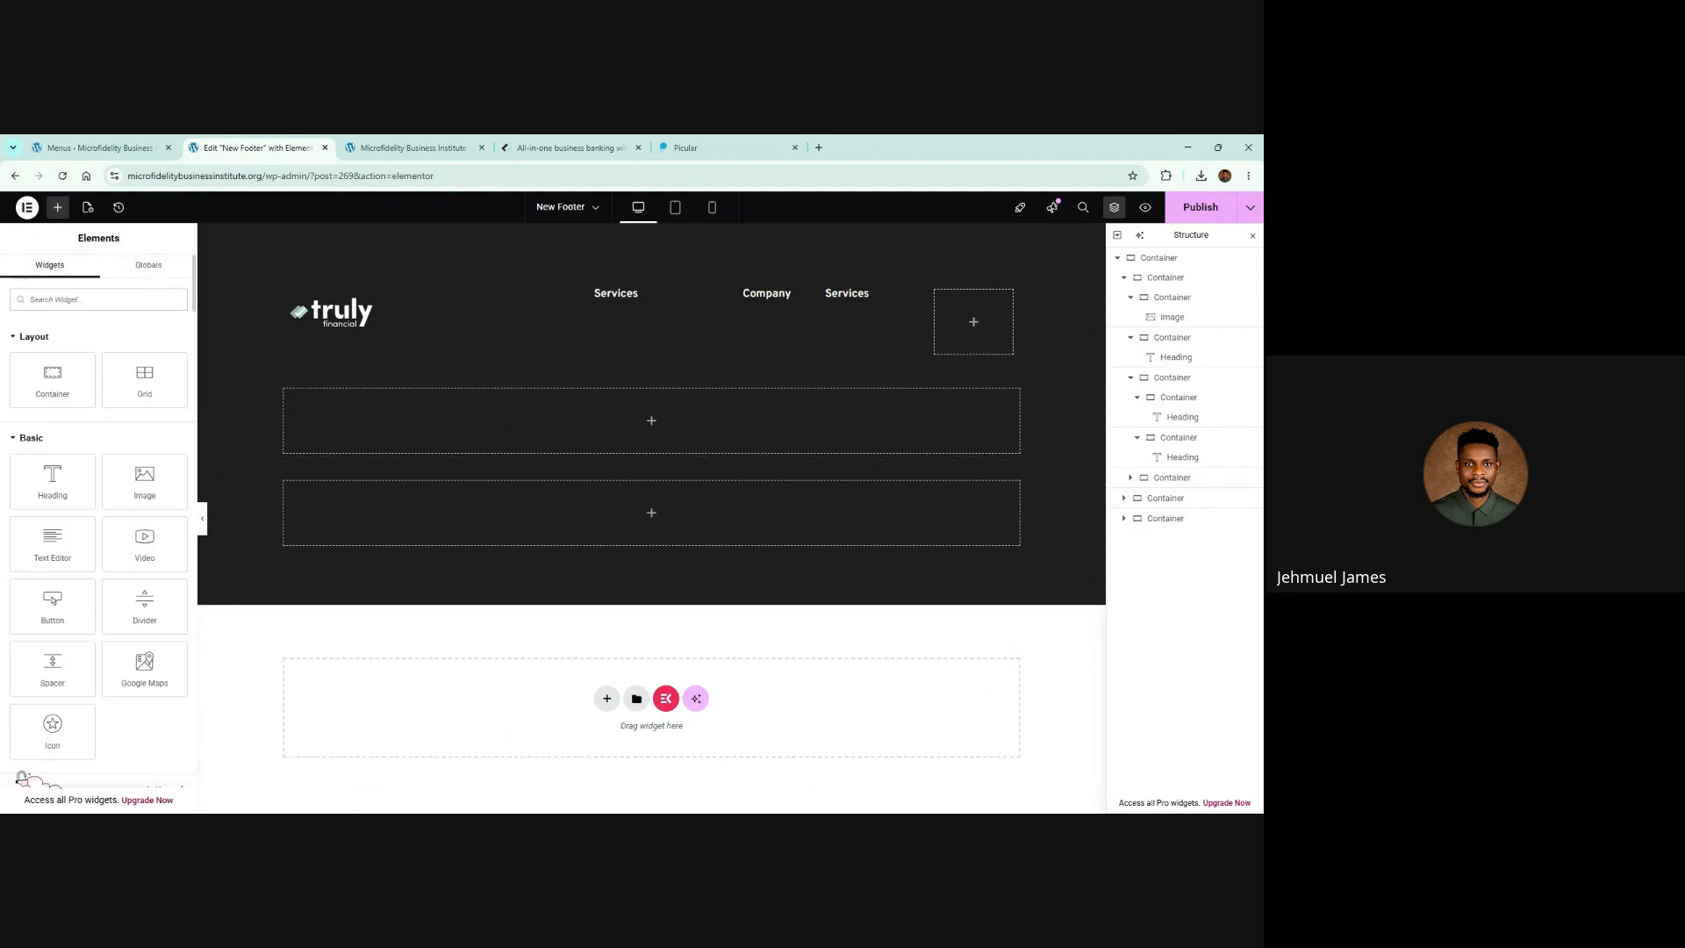
type("icon")
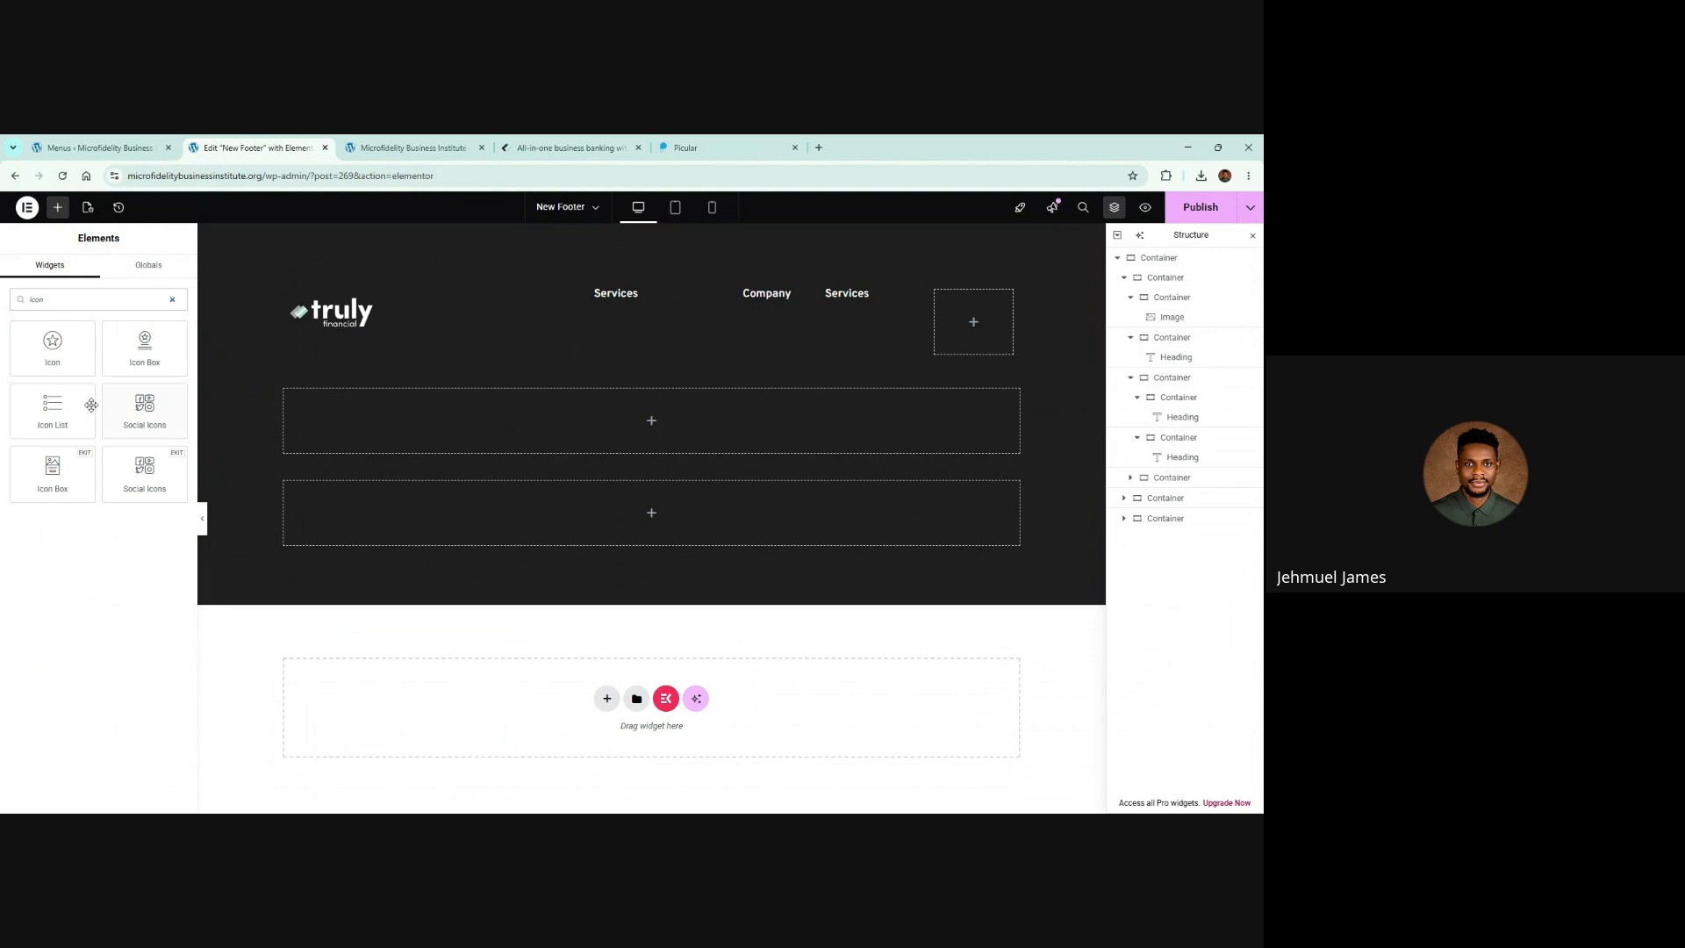
left_click_drag(40, 414, 624, 290)
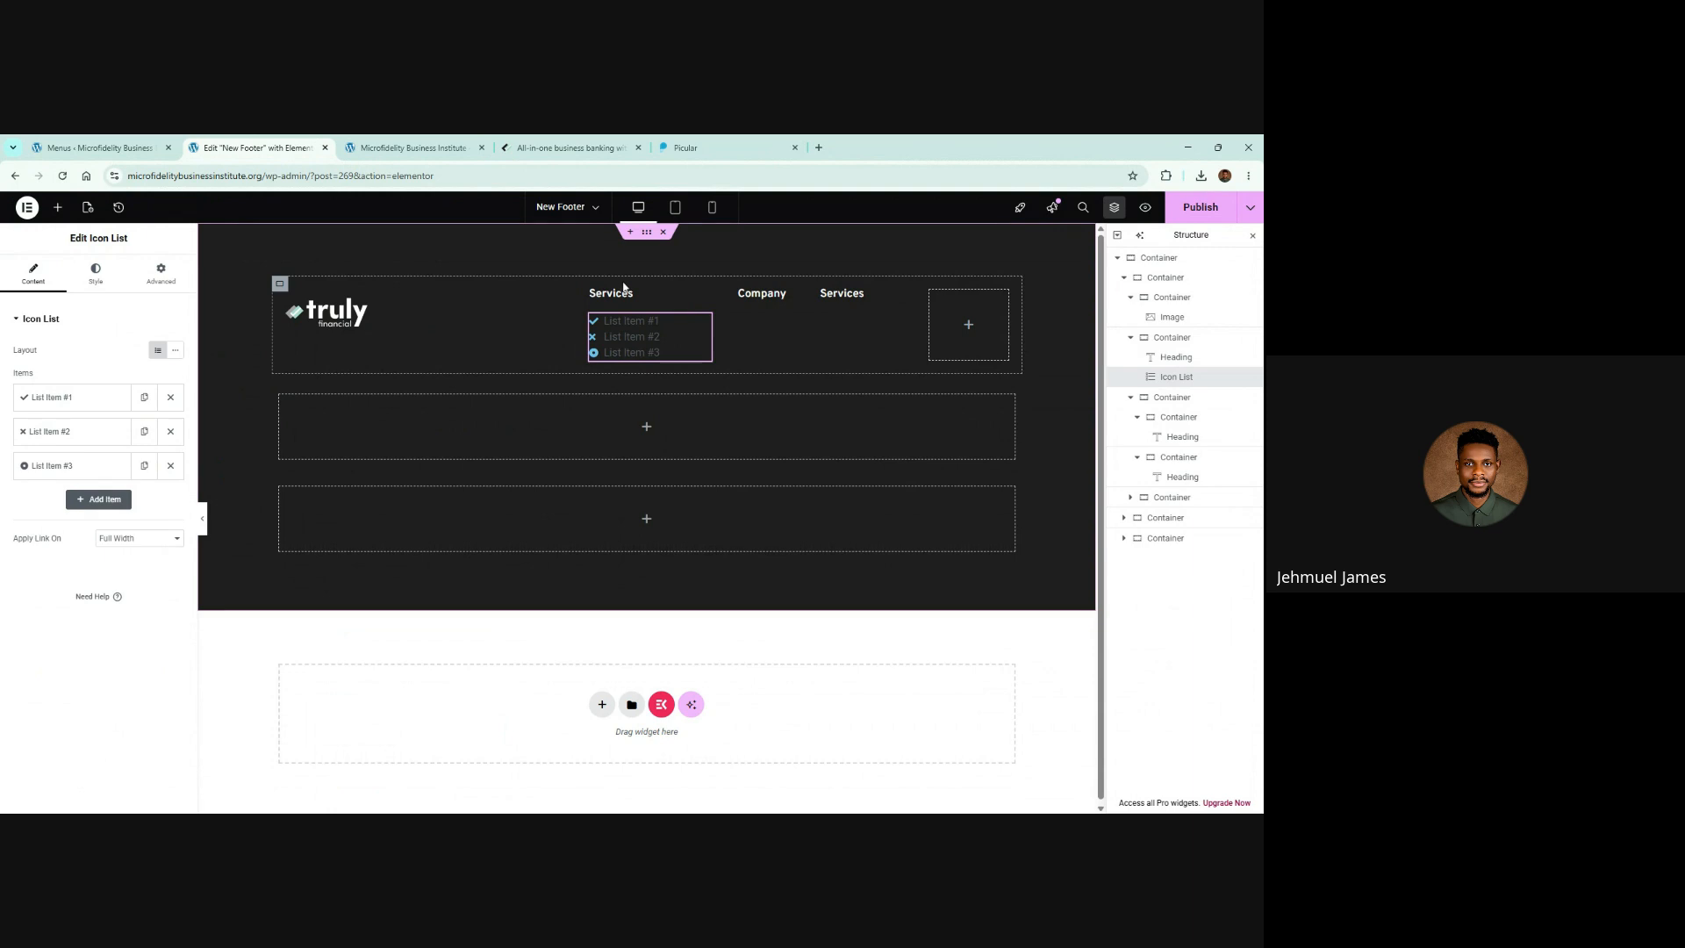
Step: Remove the icons from all three items of the icon list below the second column's Services heading
left_click(103, 403)
left_click(170, 494)
left_click(88, 398)
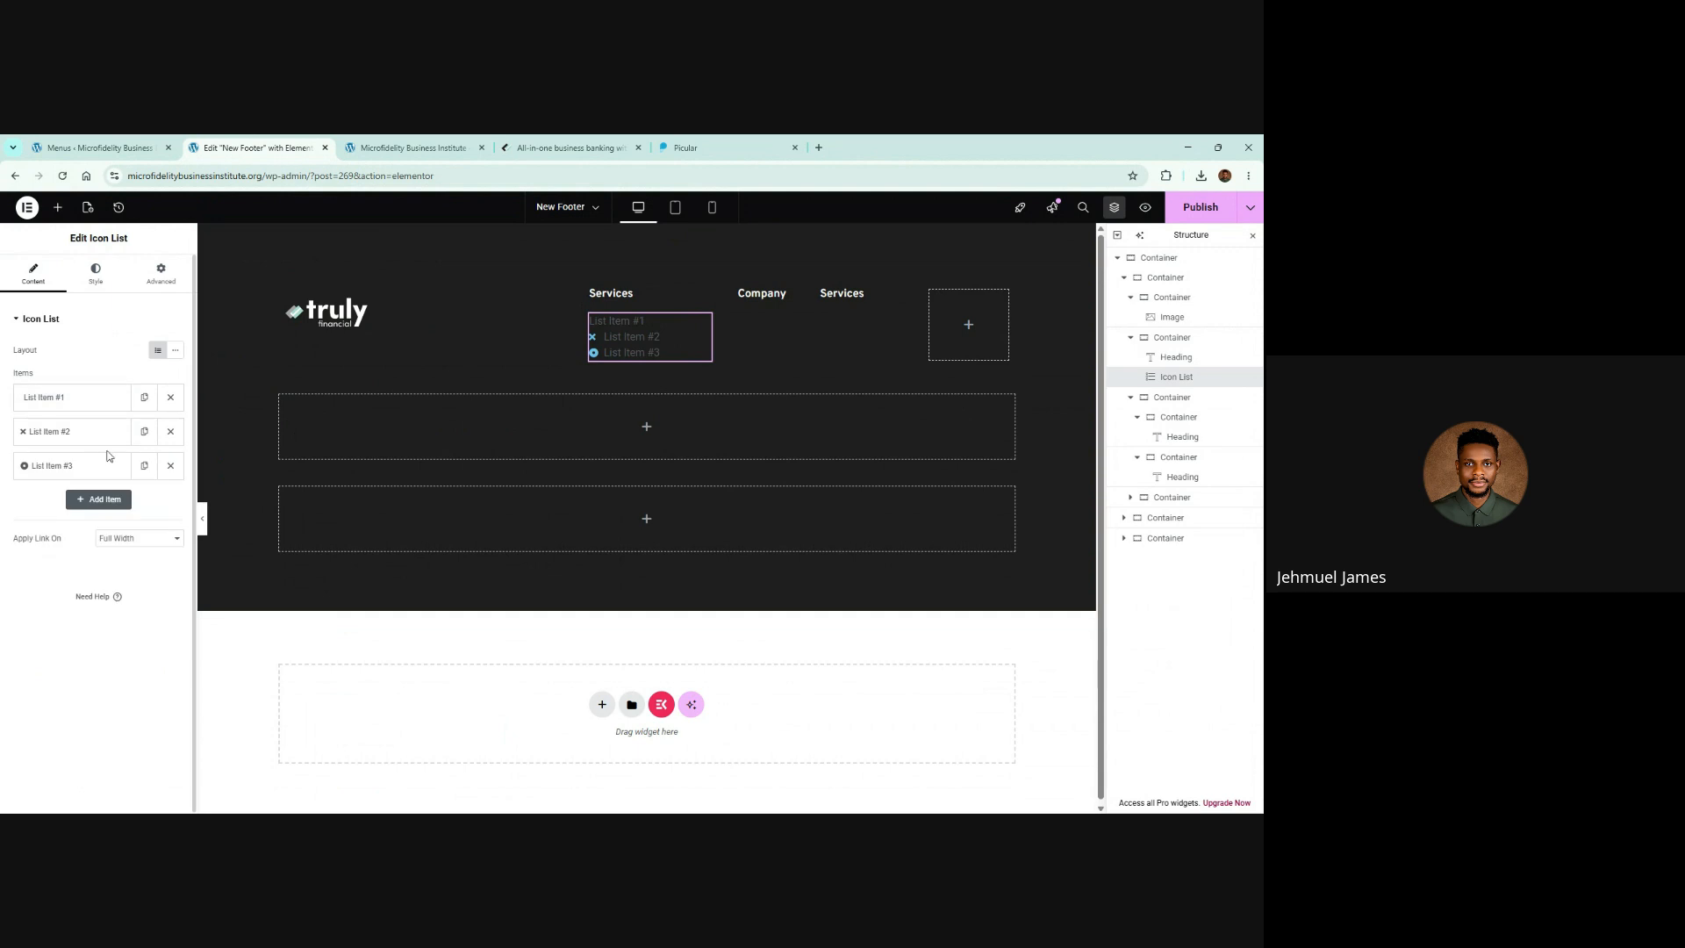
left_click(104, 433)
left_click(169, 517)
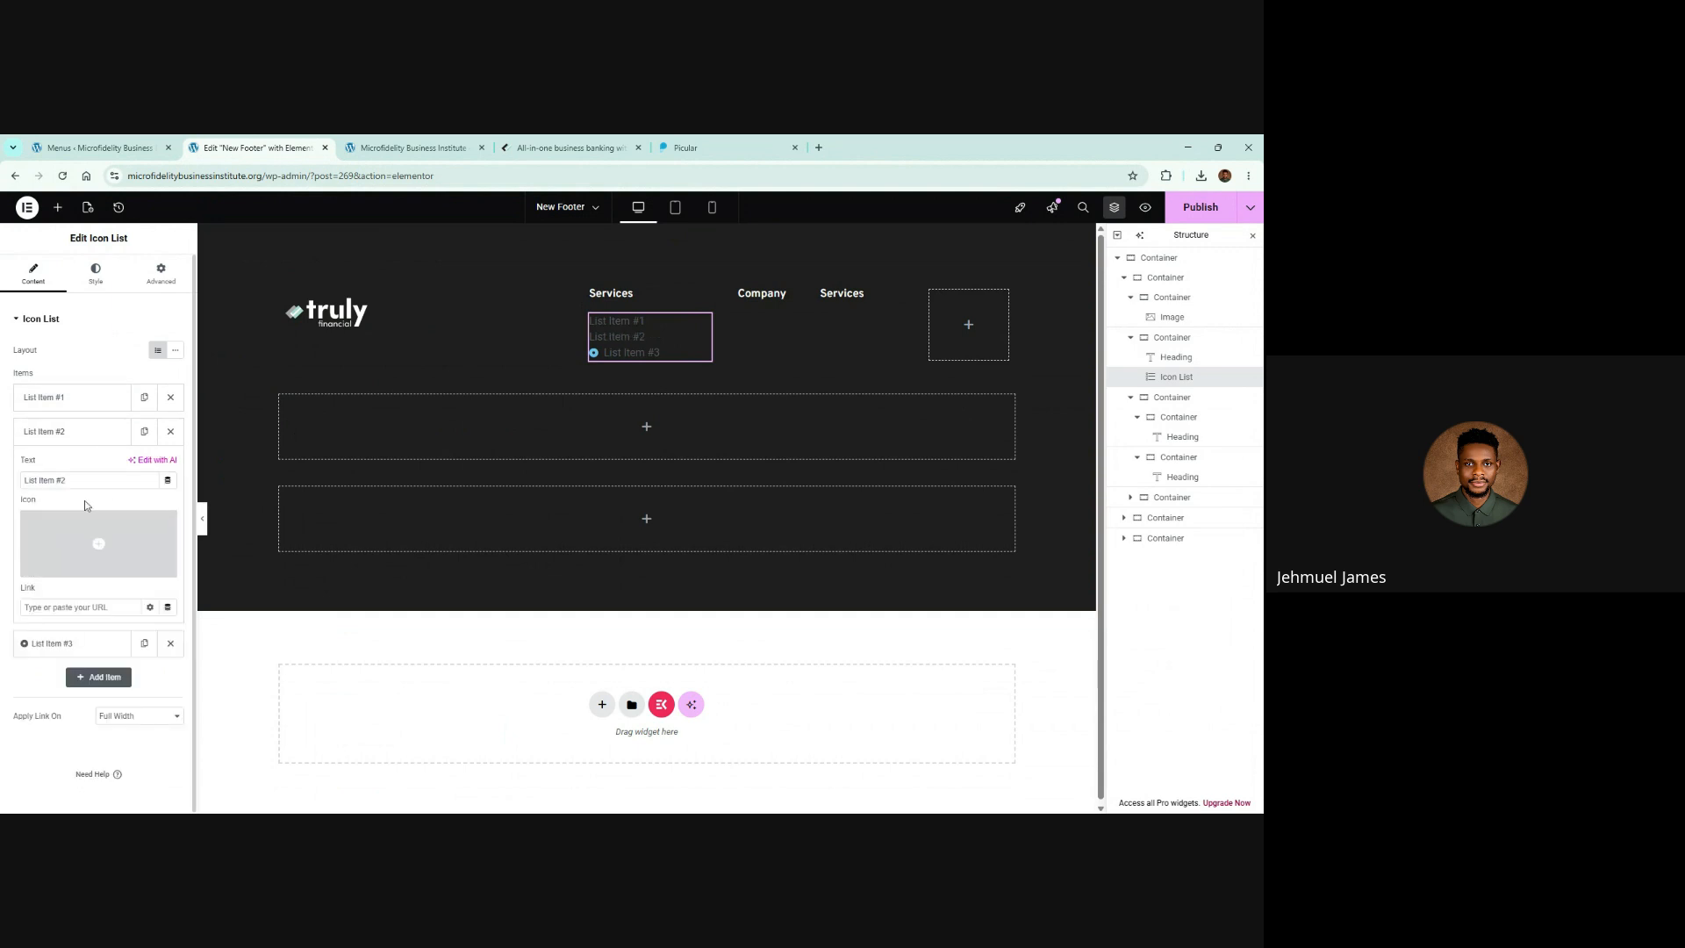
left_click(77, 435)
left_click(83, 465)
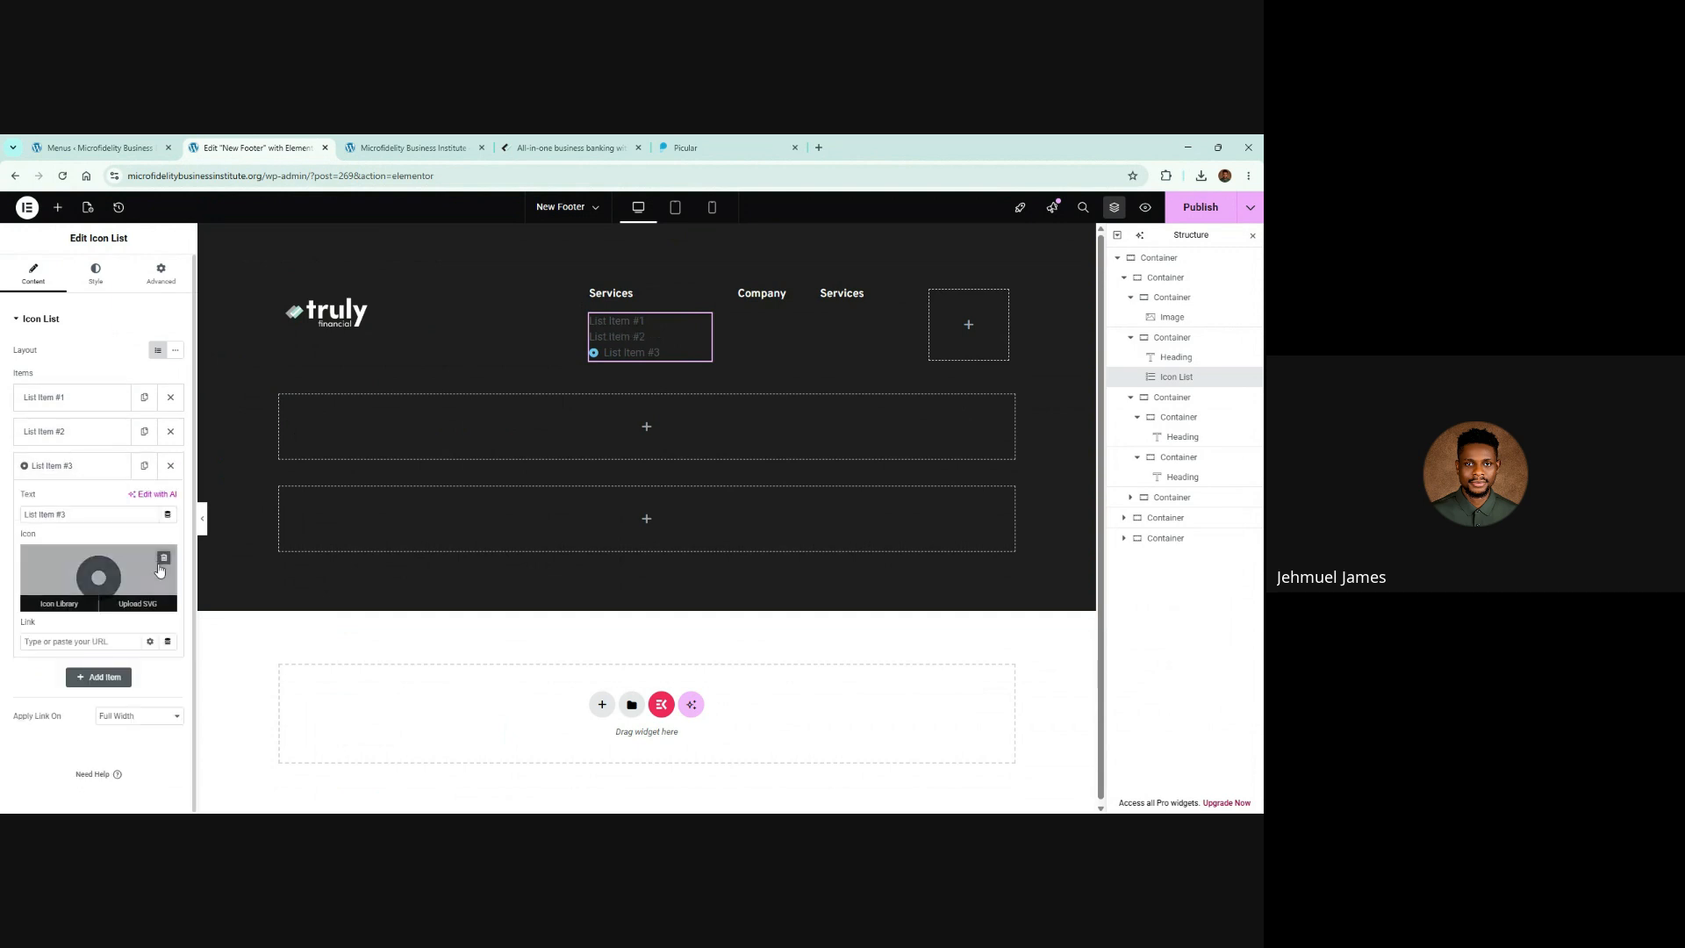
left_click(161, 561)
Step: Inspect the Services links in the trulyfinancial.com footer and copy the hex code of their text color
left_click(438, 145)
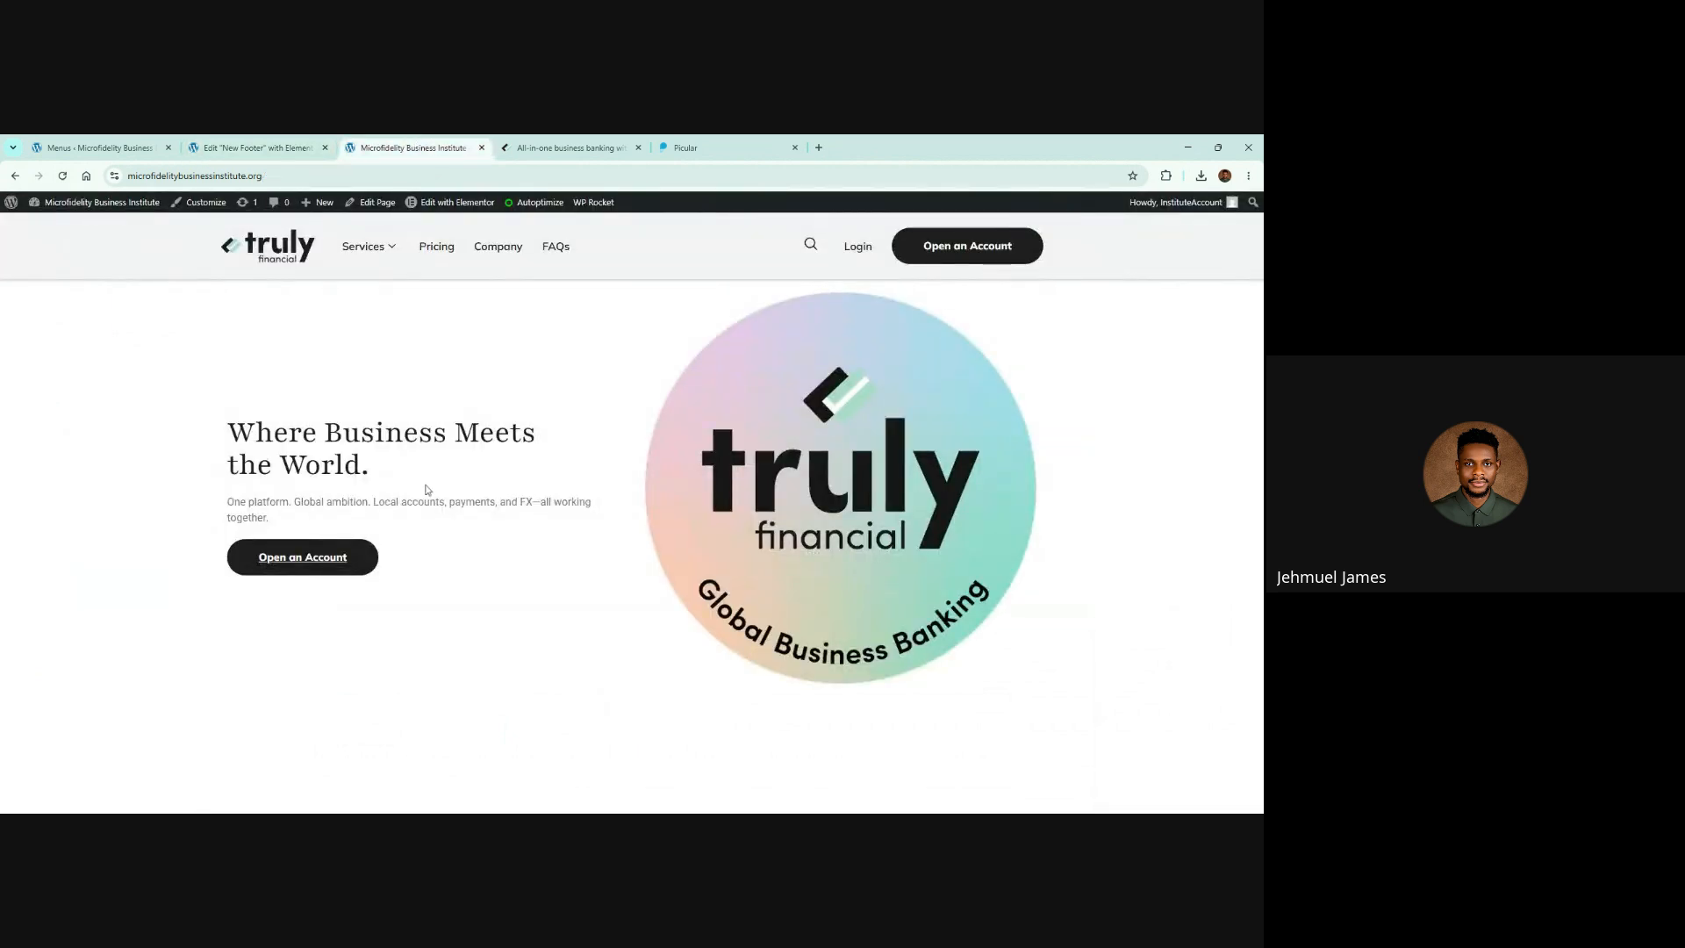
left_click(566, 148)
left_click_drag(547, 438, 644, 453)
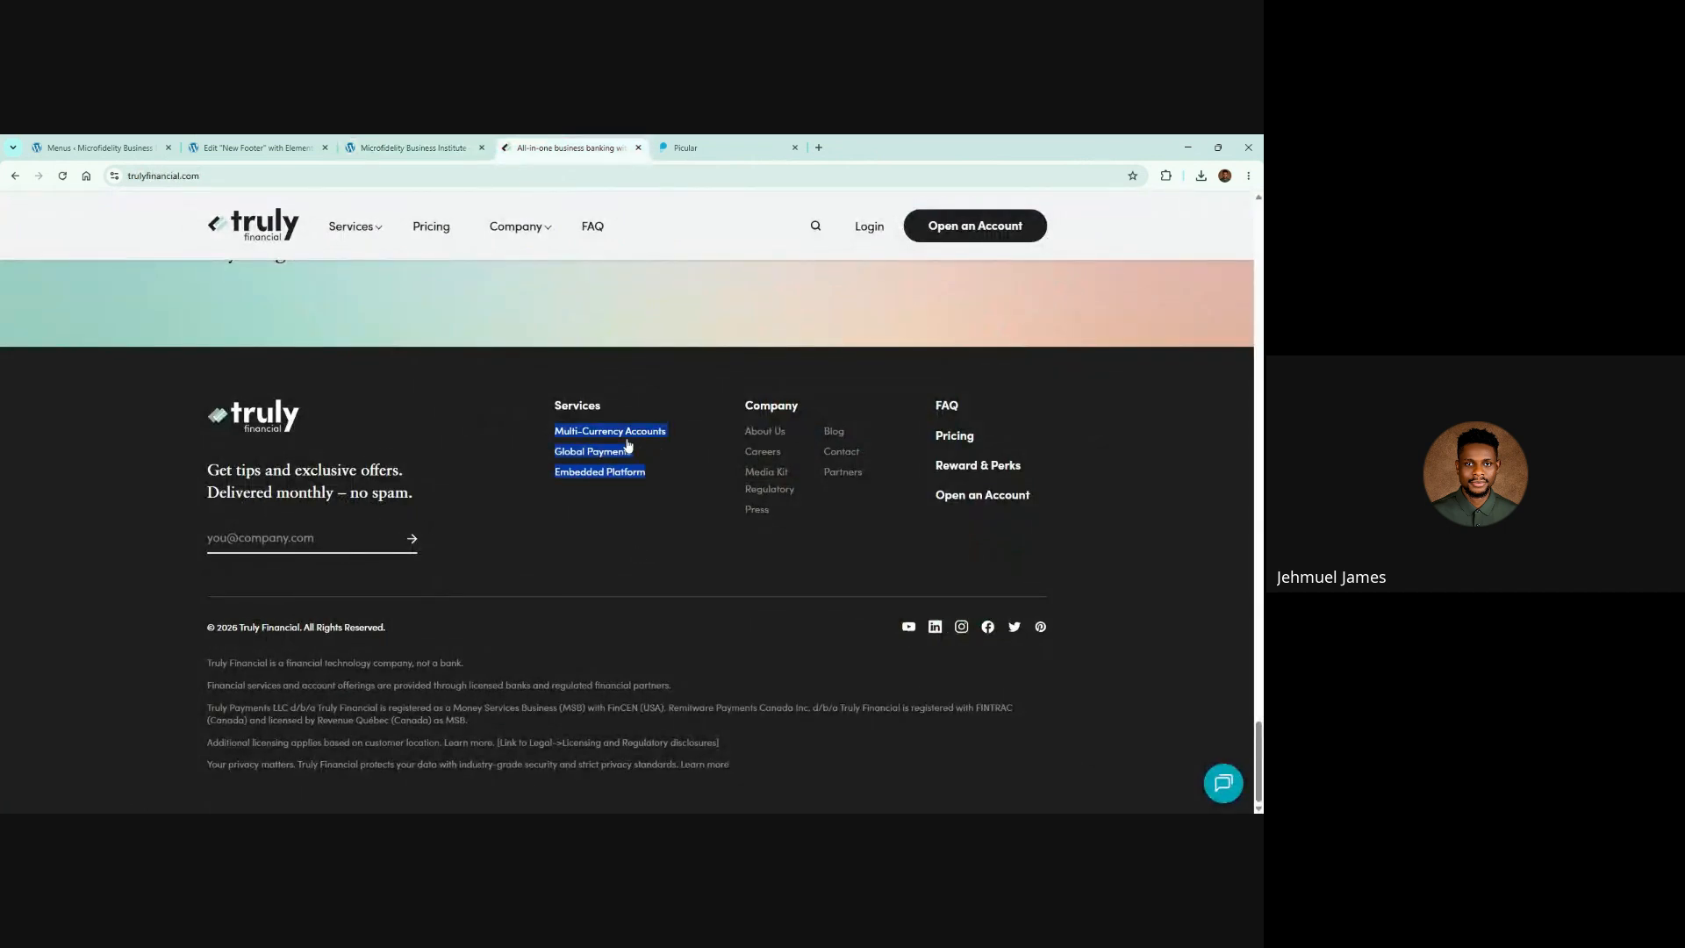
right_click(629, 446)
left_click(674, 697)
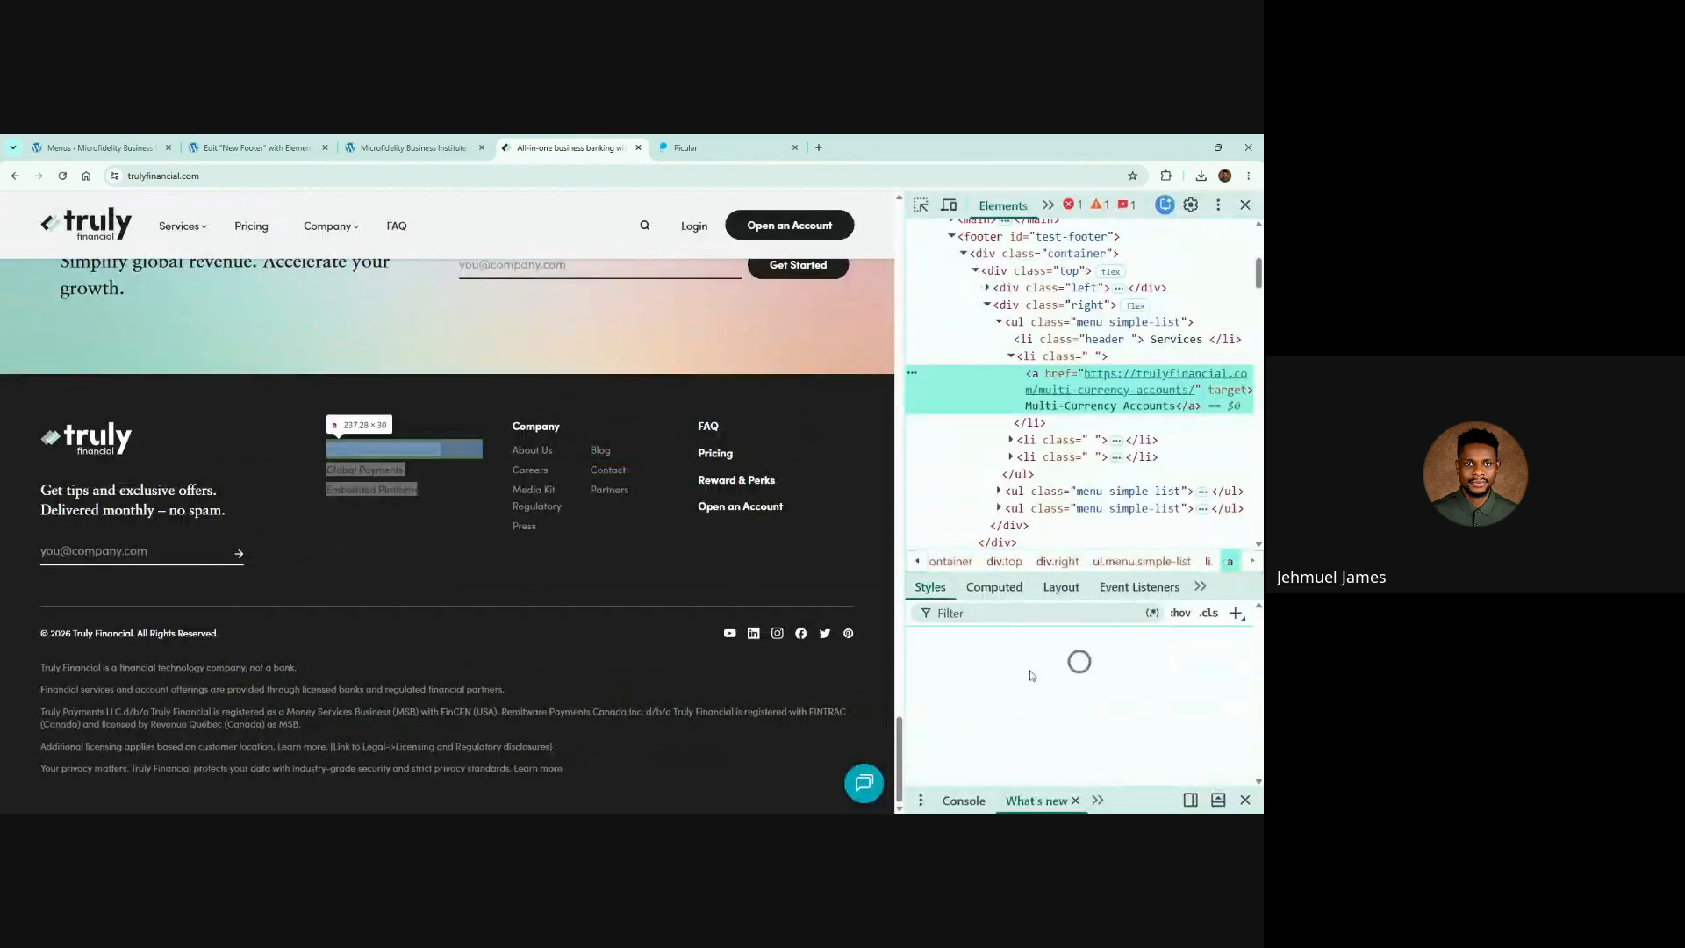
left_click(980, 703)
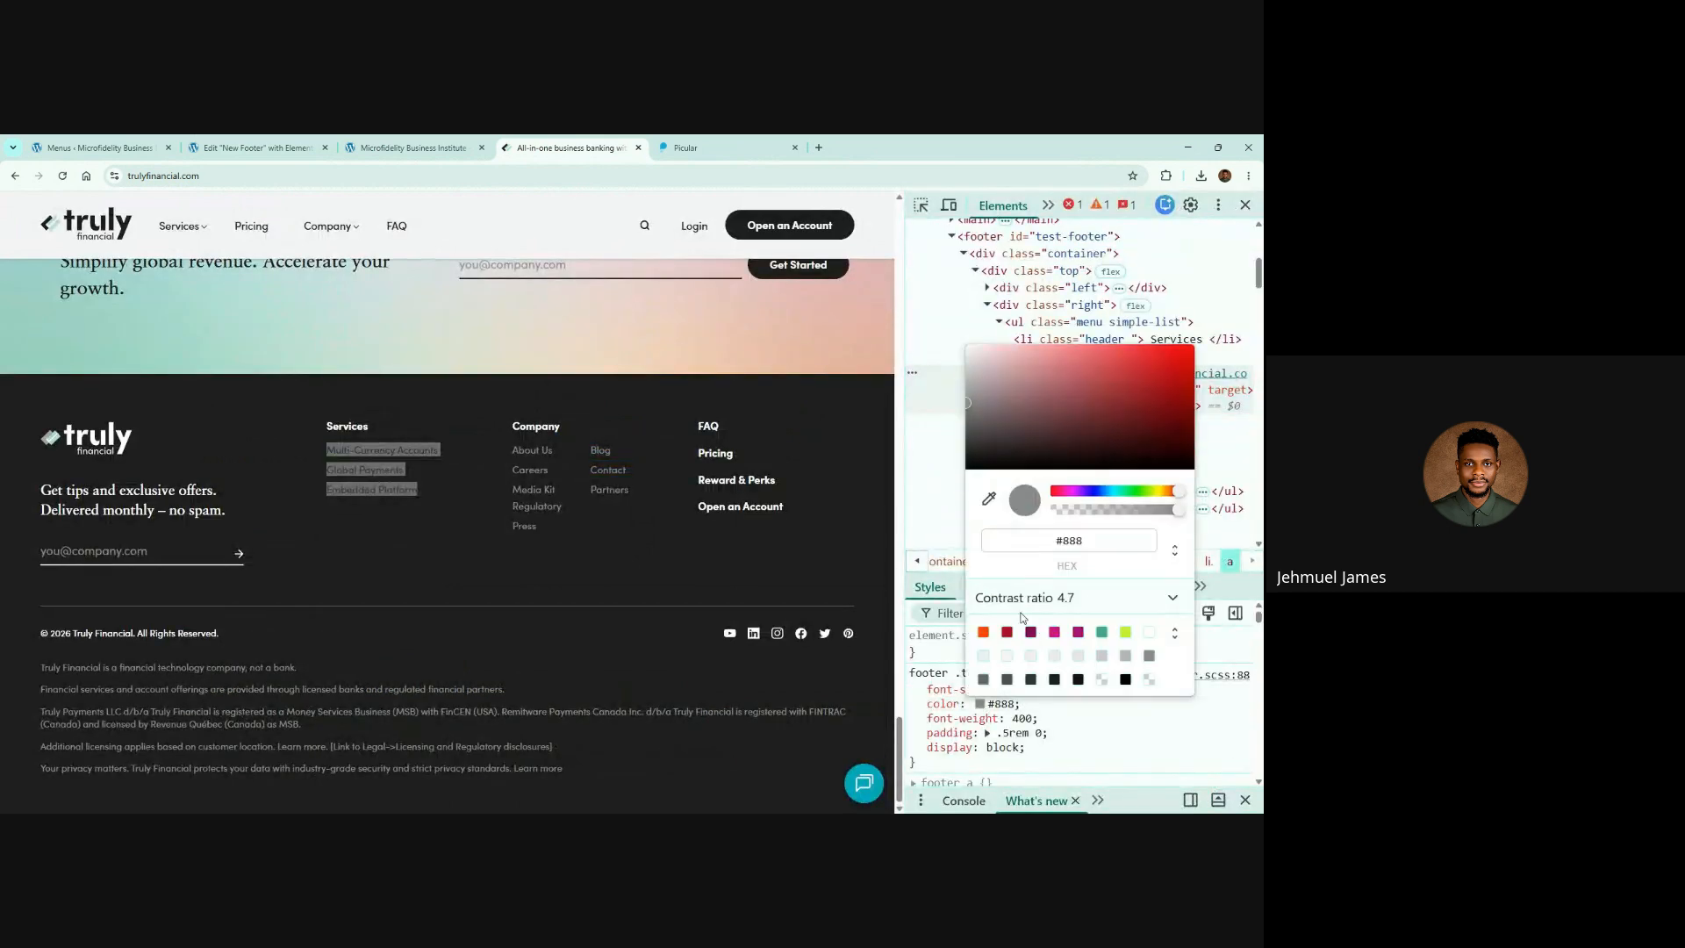
triple_click(1069, 541)
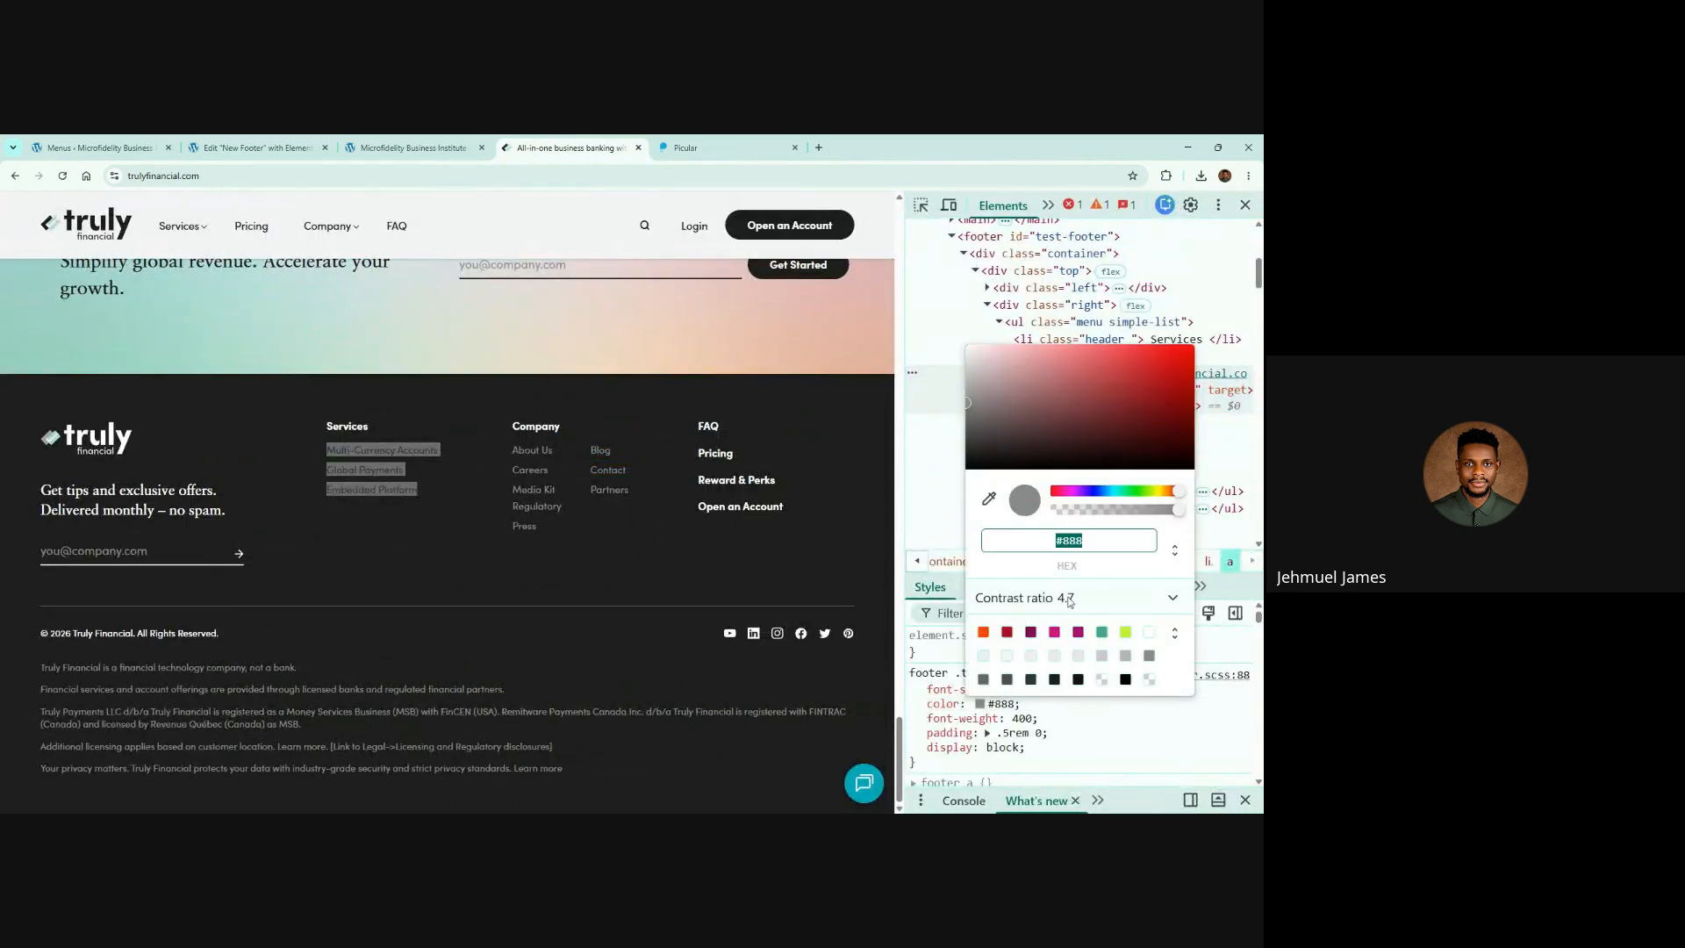
left_click(1245, 205)
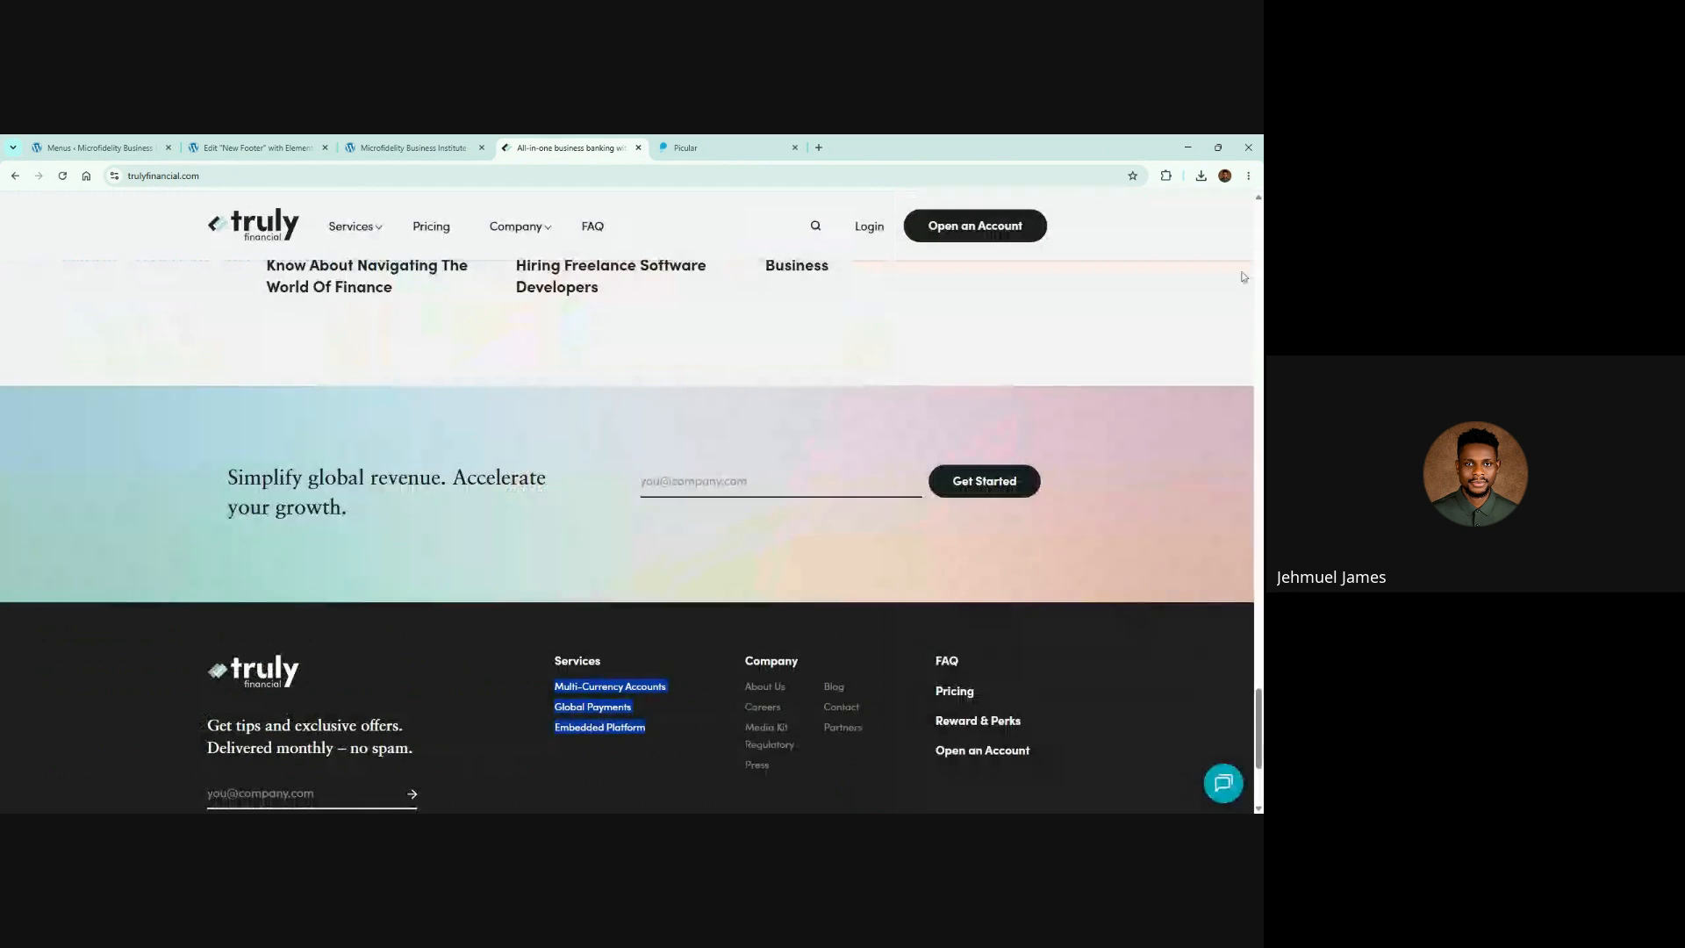
Step: Set the normal text color of the icon list in the New Footer template to #888
left_click(301, 142)
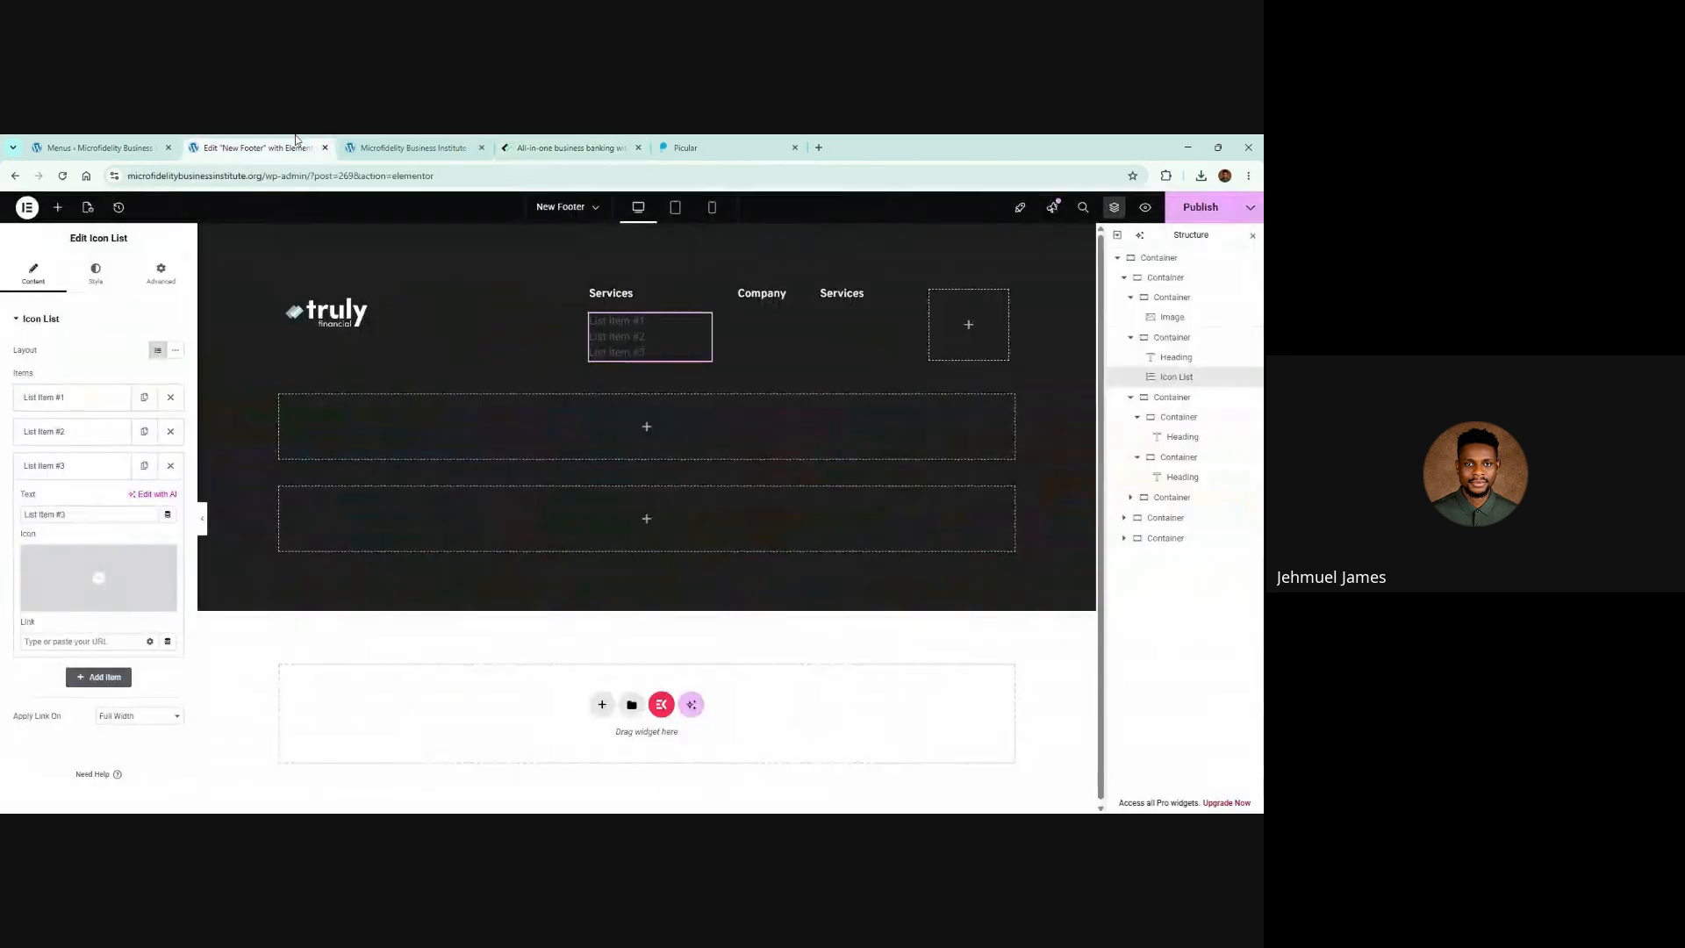
left_click(101, 278)
left_click(94, 508)
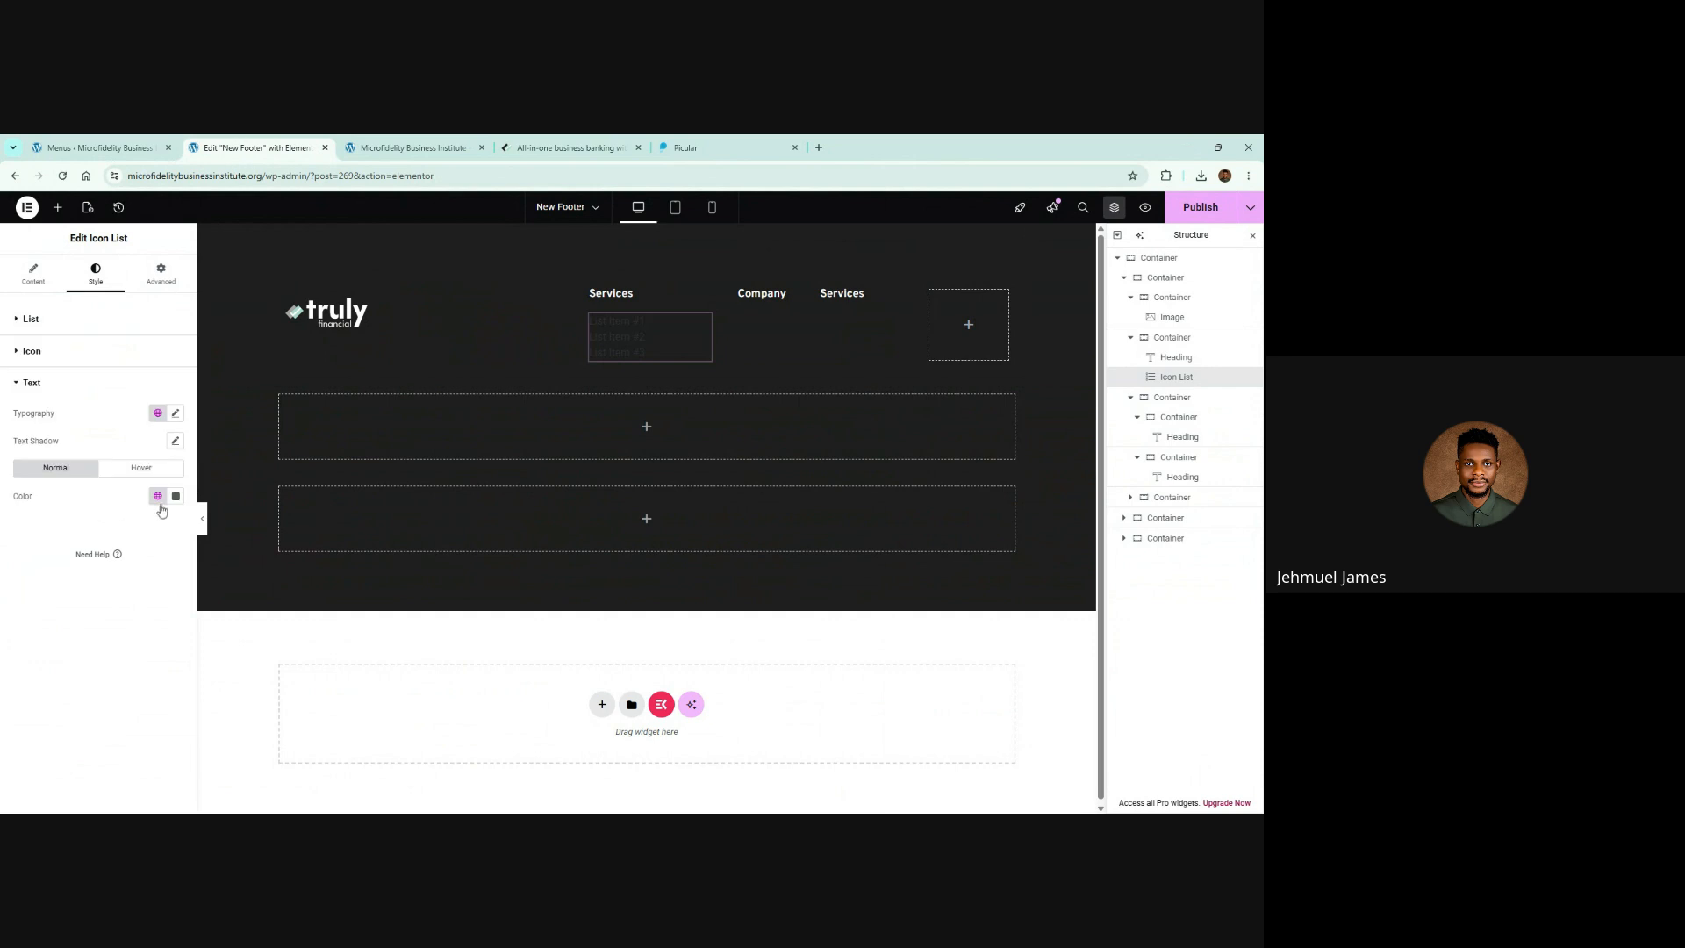
left_click(175, 497)
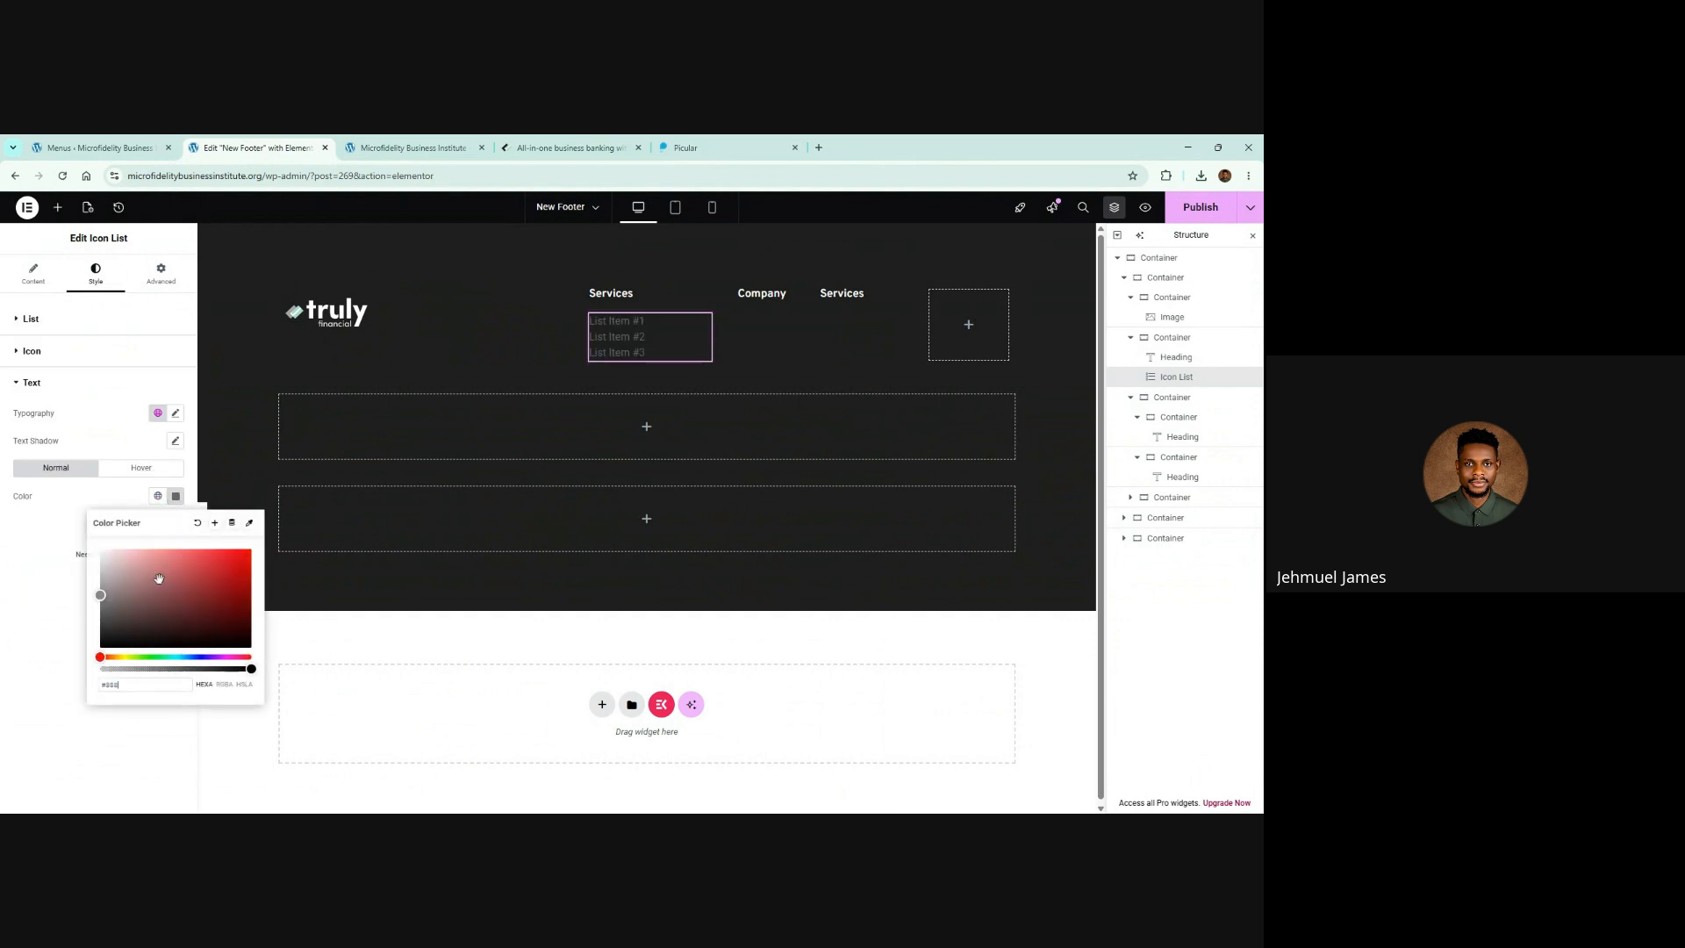
left_click(30, 546)
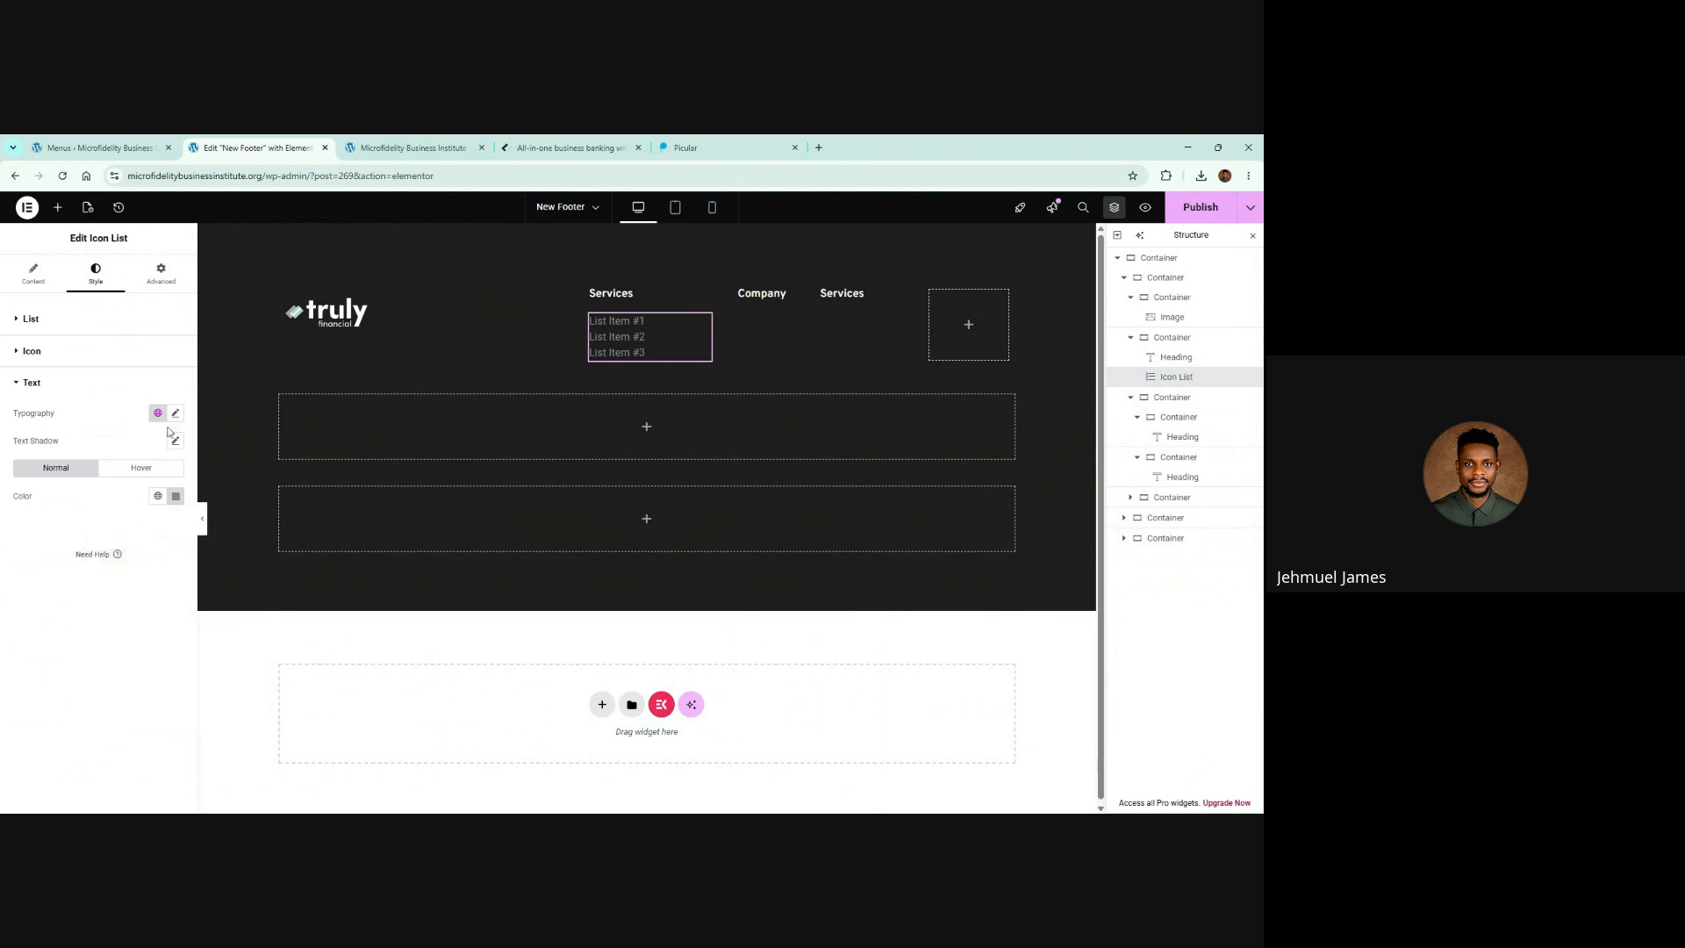
Step: Set the font family of the icon list's text to Overpass
left_click(176, 412)
left_click(131, 479)
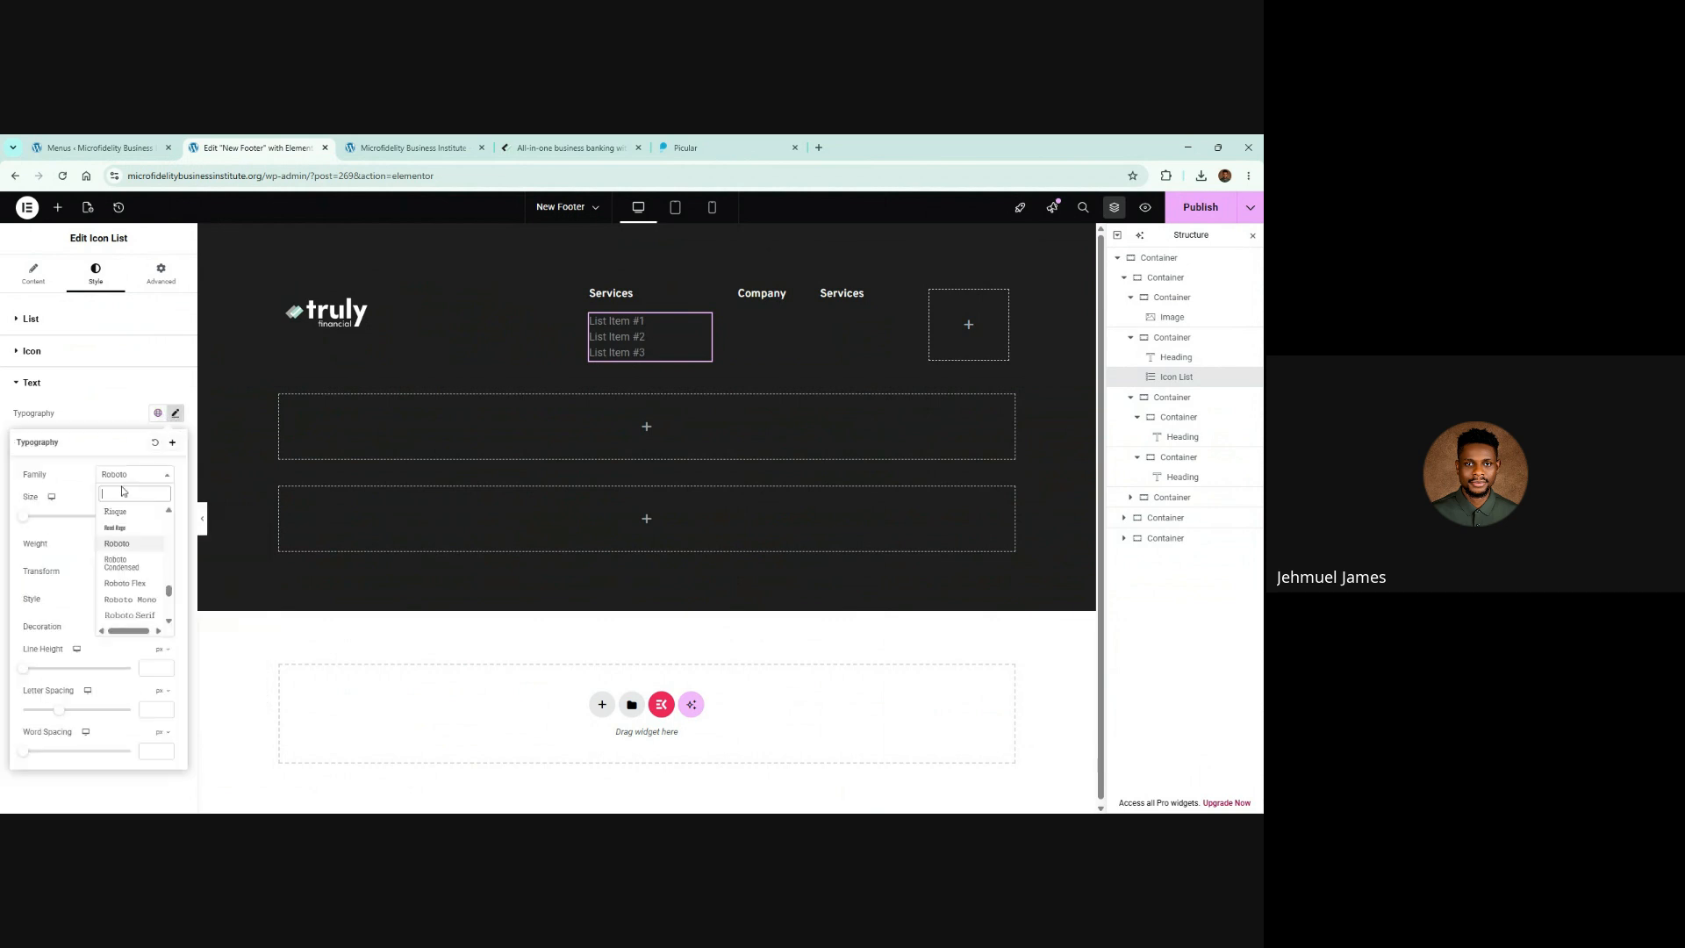
type("overp")
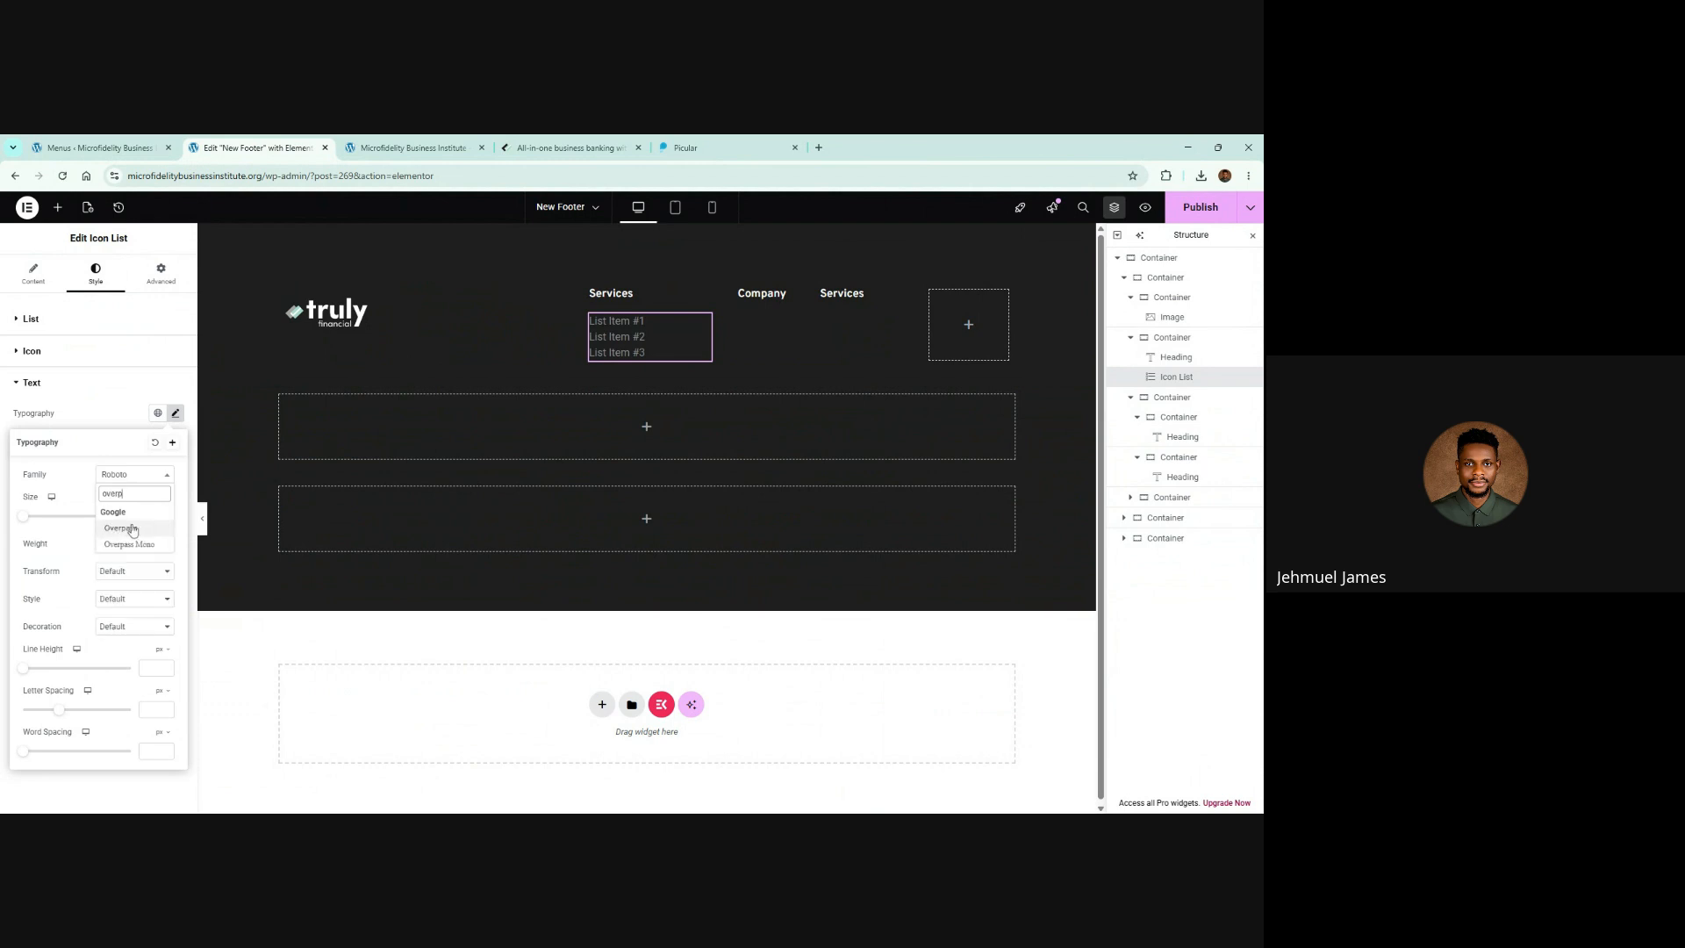
left_click(132, 530)
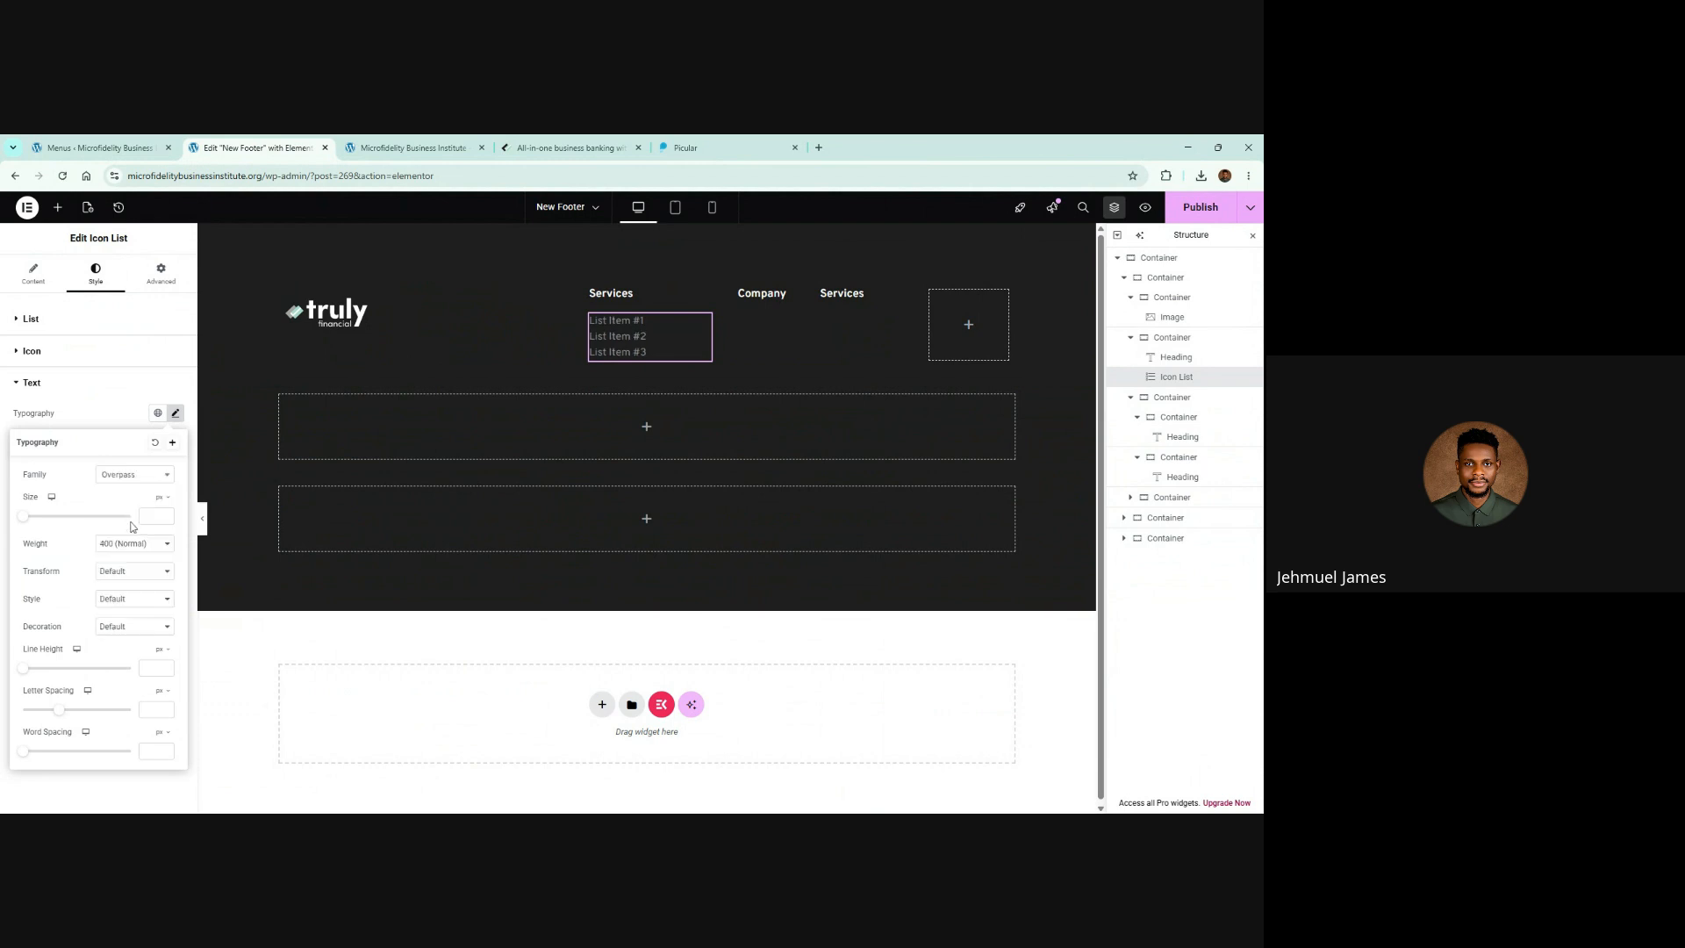
left_click(202, 828)
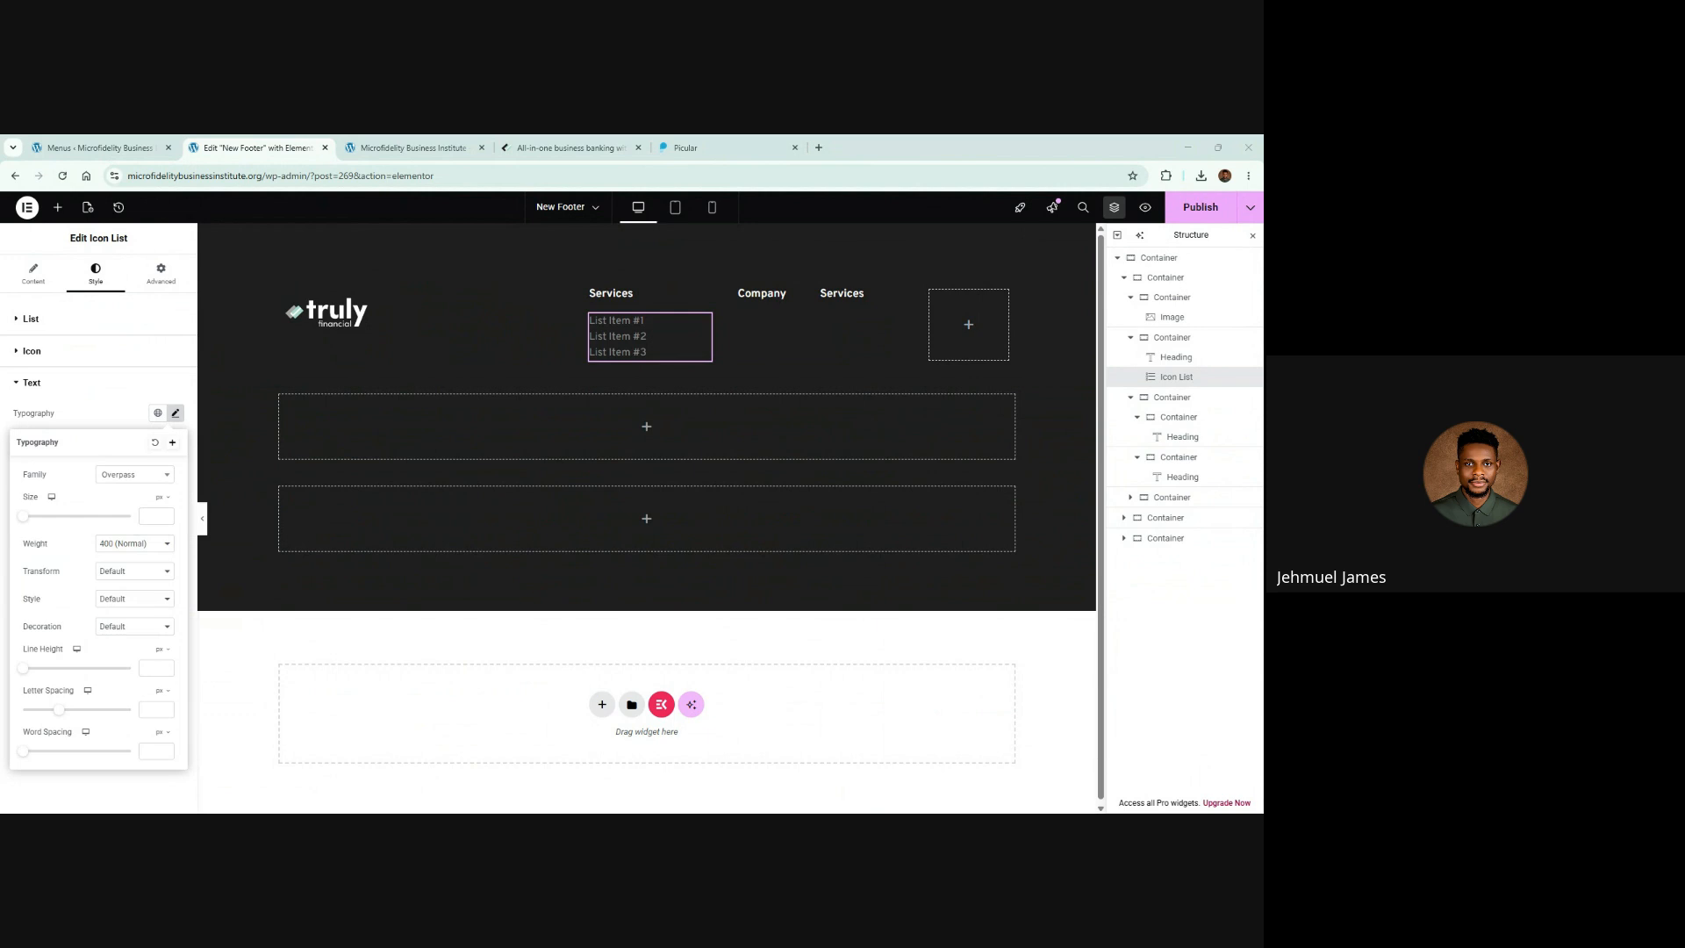
Step: Inspect the Global Payments link's font size in the trulyfinancial.com footer and set the icon list's text size to 15 px
left_click(566, 148)
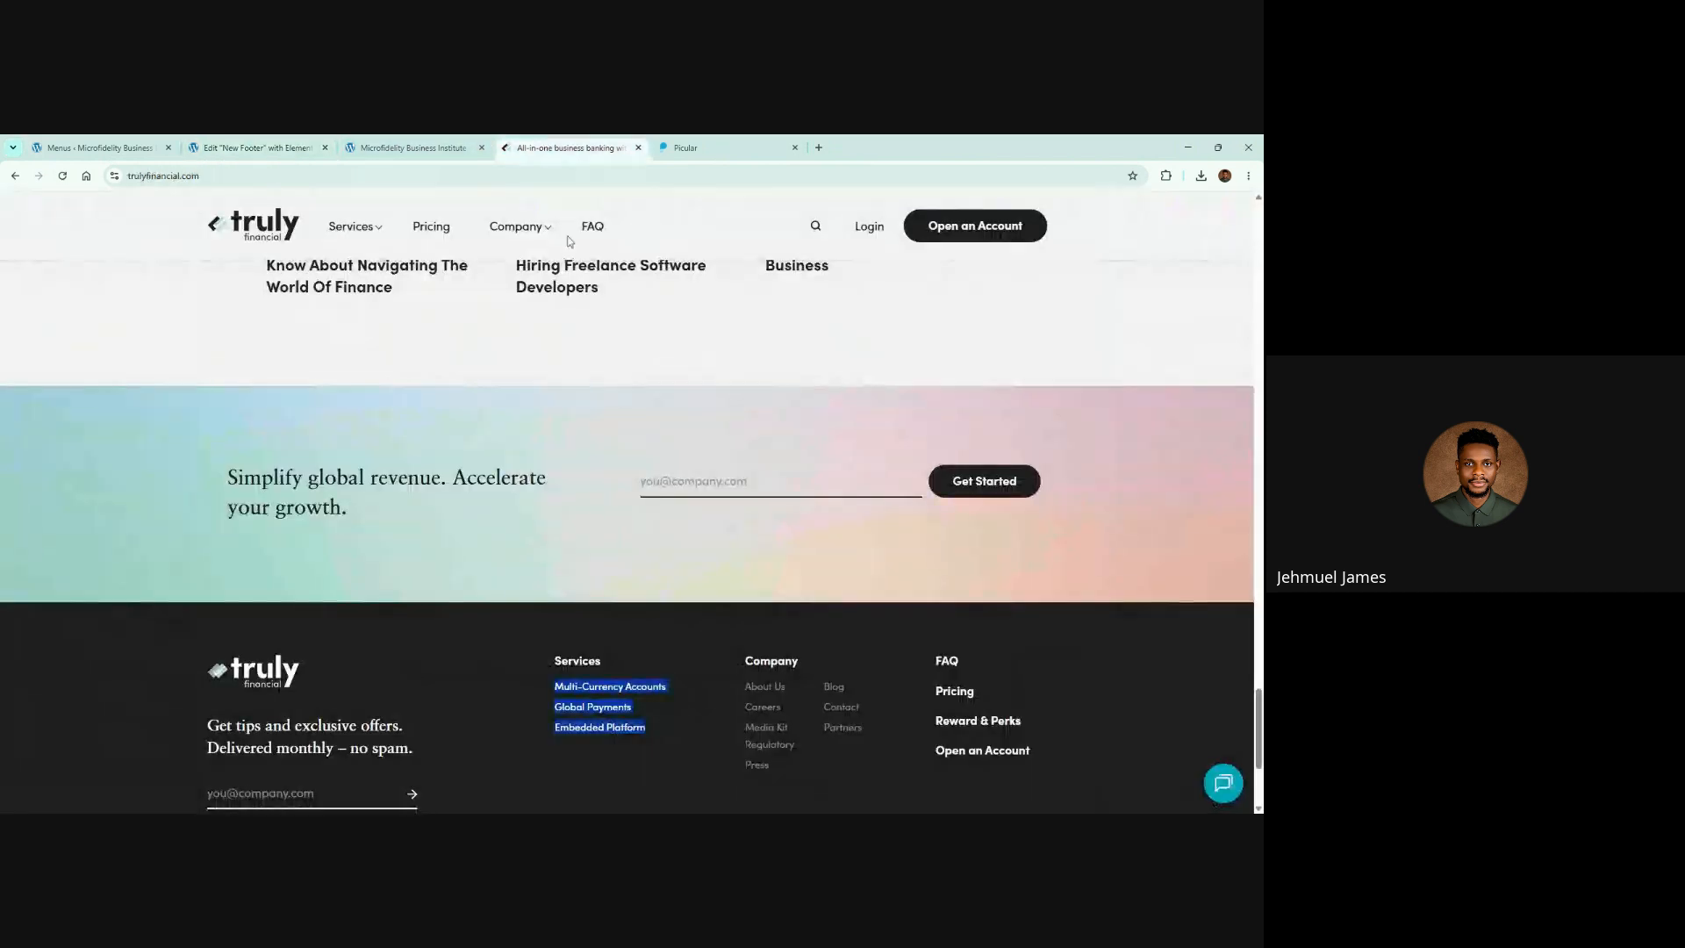
right_click(562, 706)
left_click(619, 683)
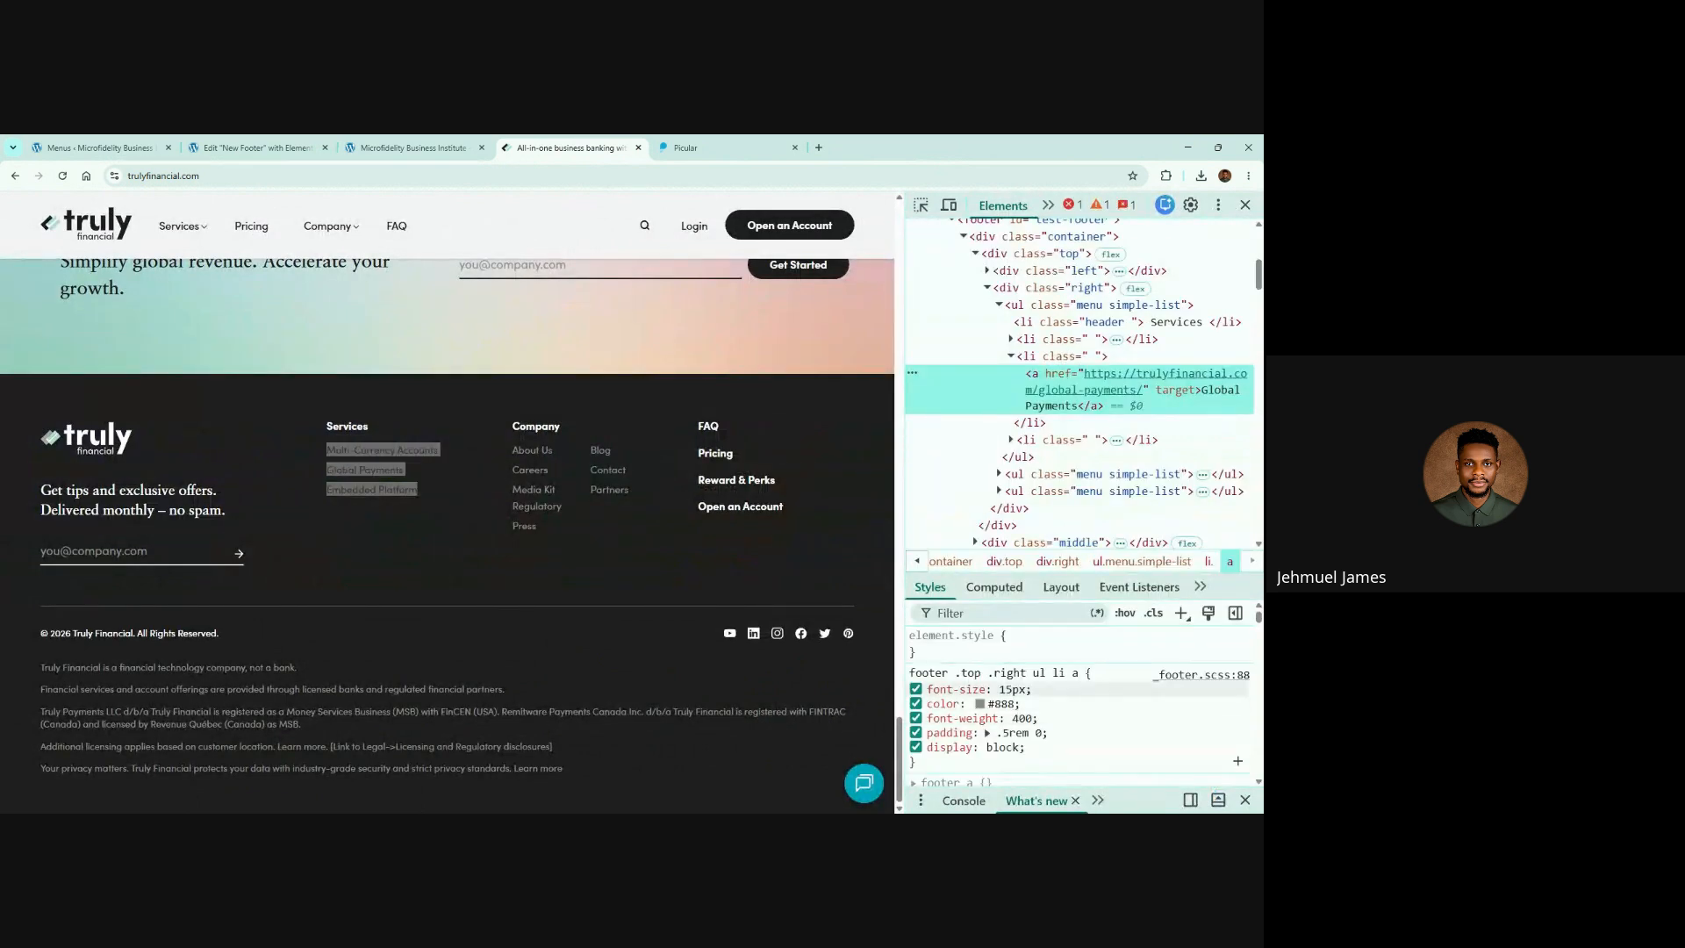
left_click(1245, 205)
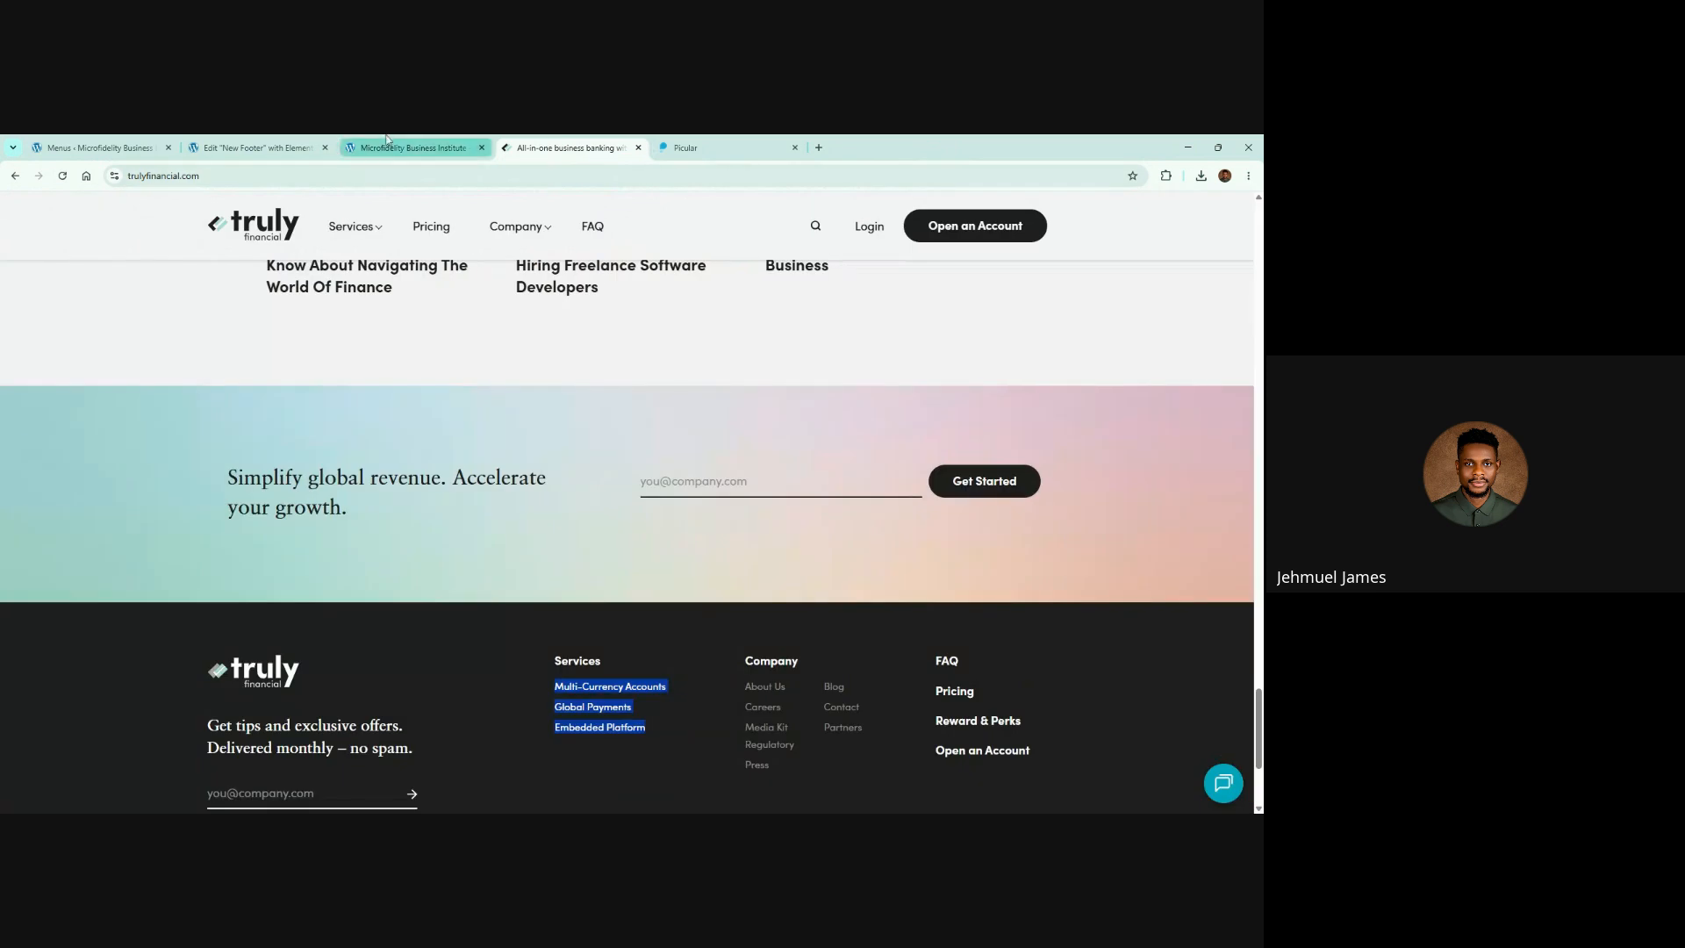
left_click(306, 138)
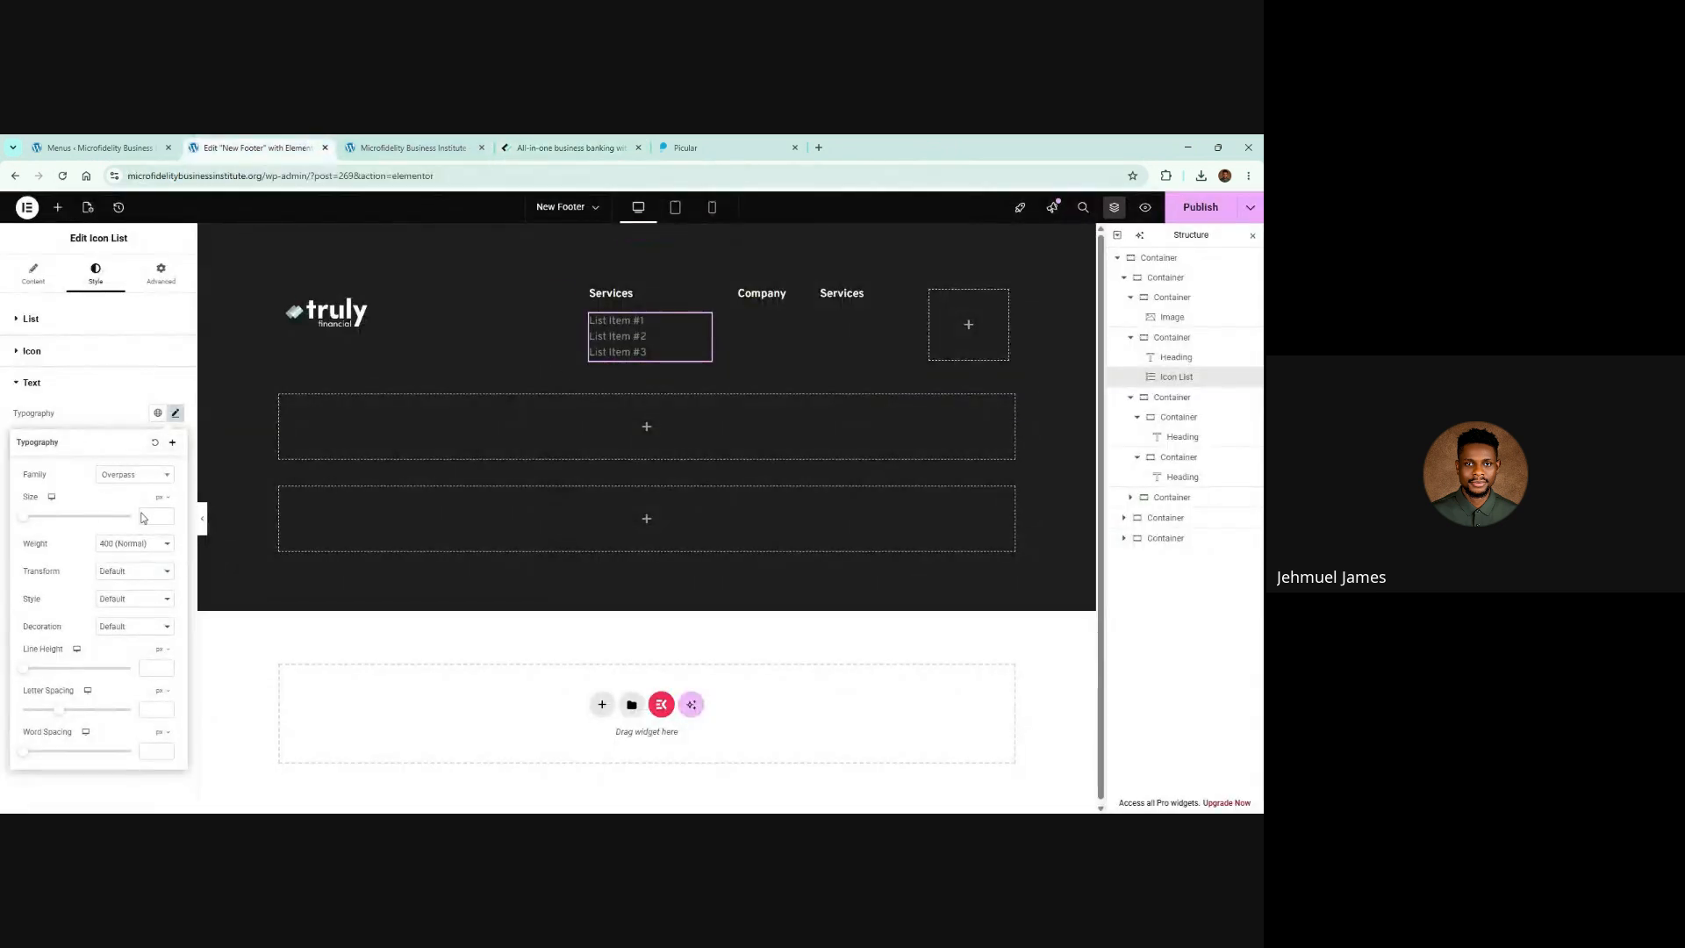
type("15")
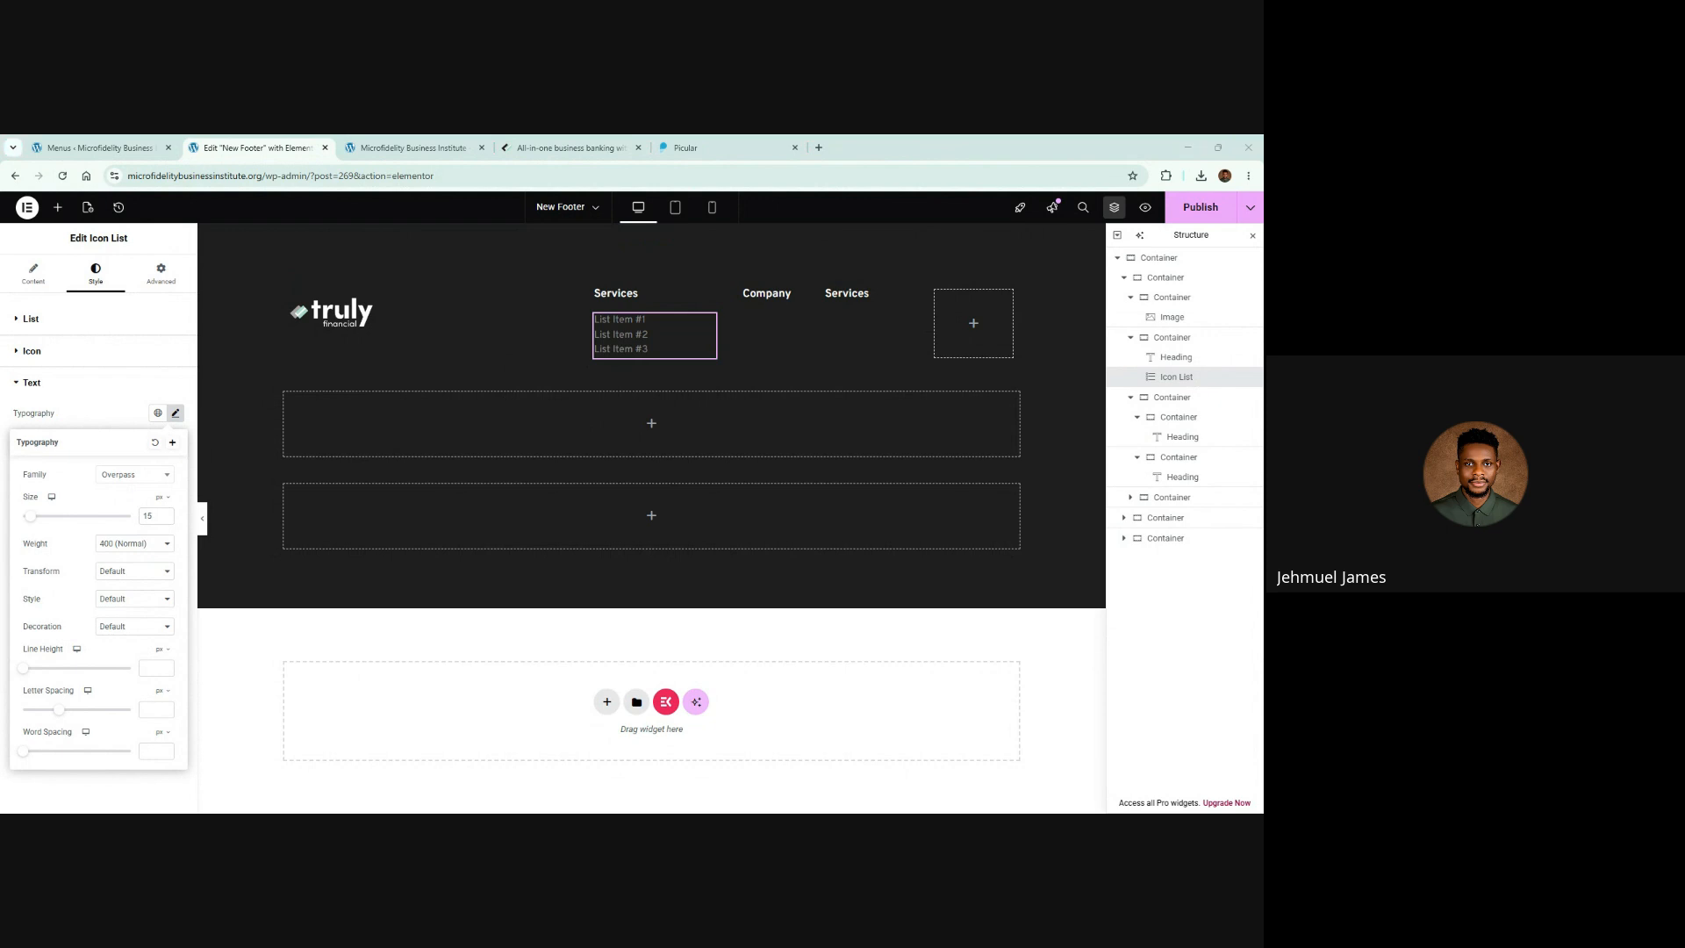
Step: Check the link spacing in the trulyfinancial.com footer and set the icon list's space between items to 8 px
left_click(567, 147)
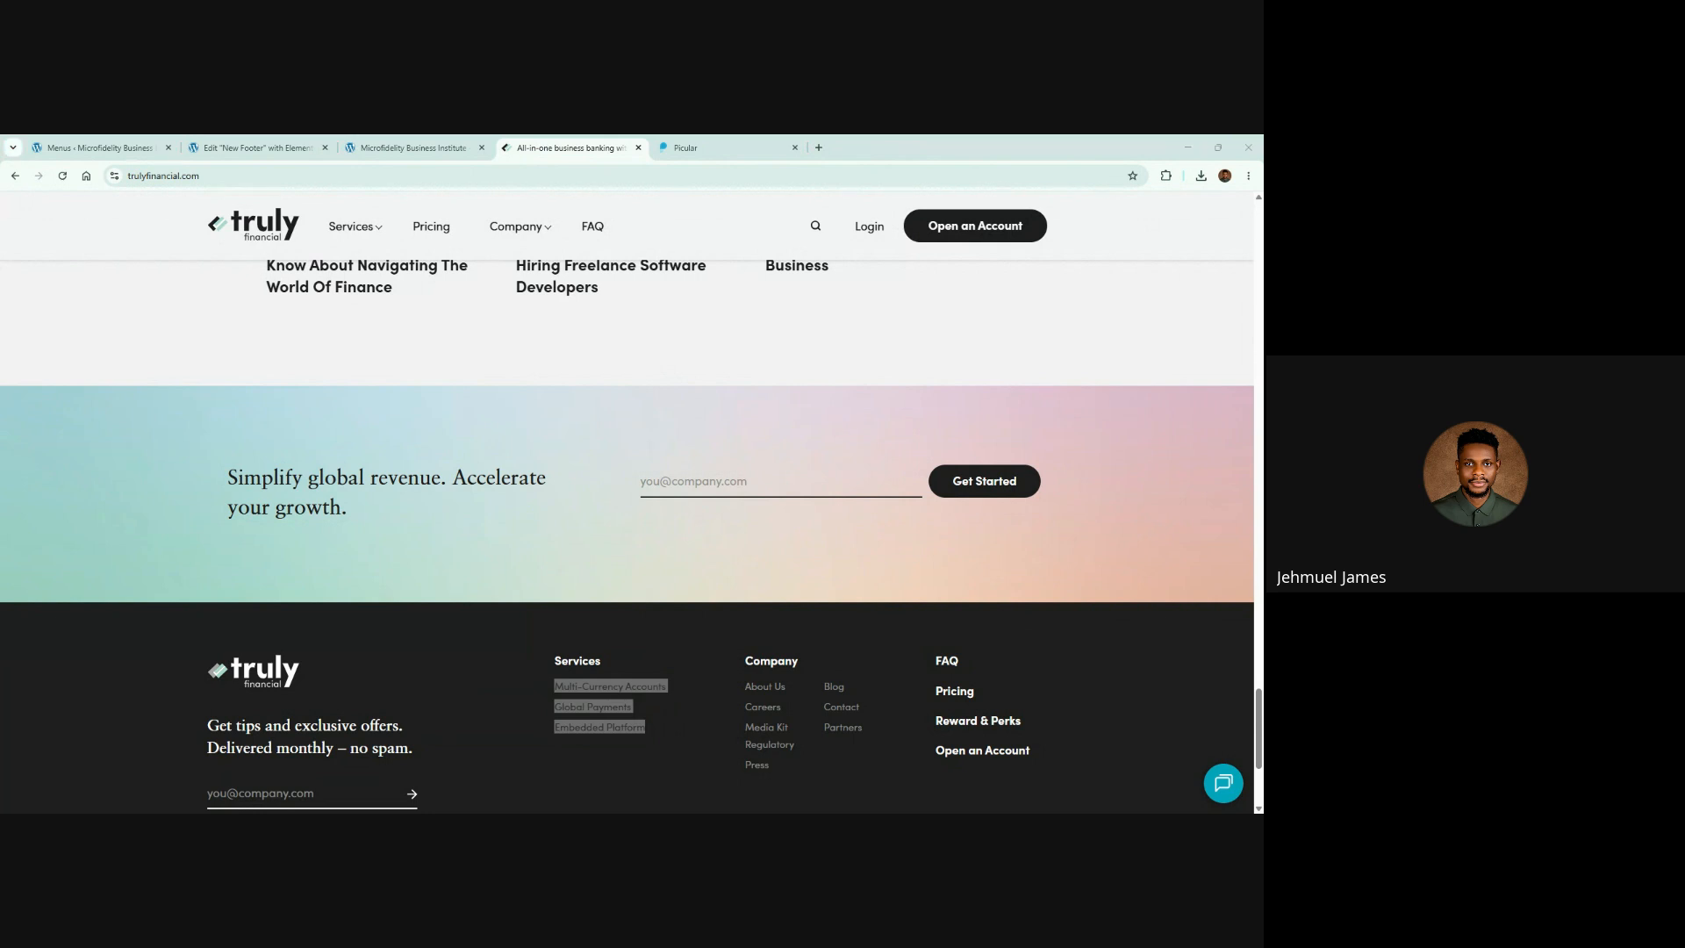
left_click(255, 148)
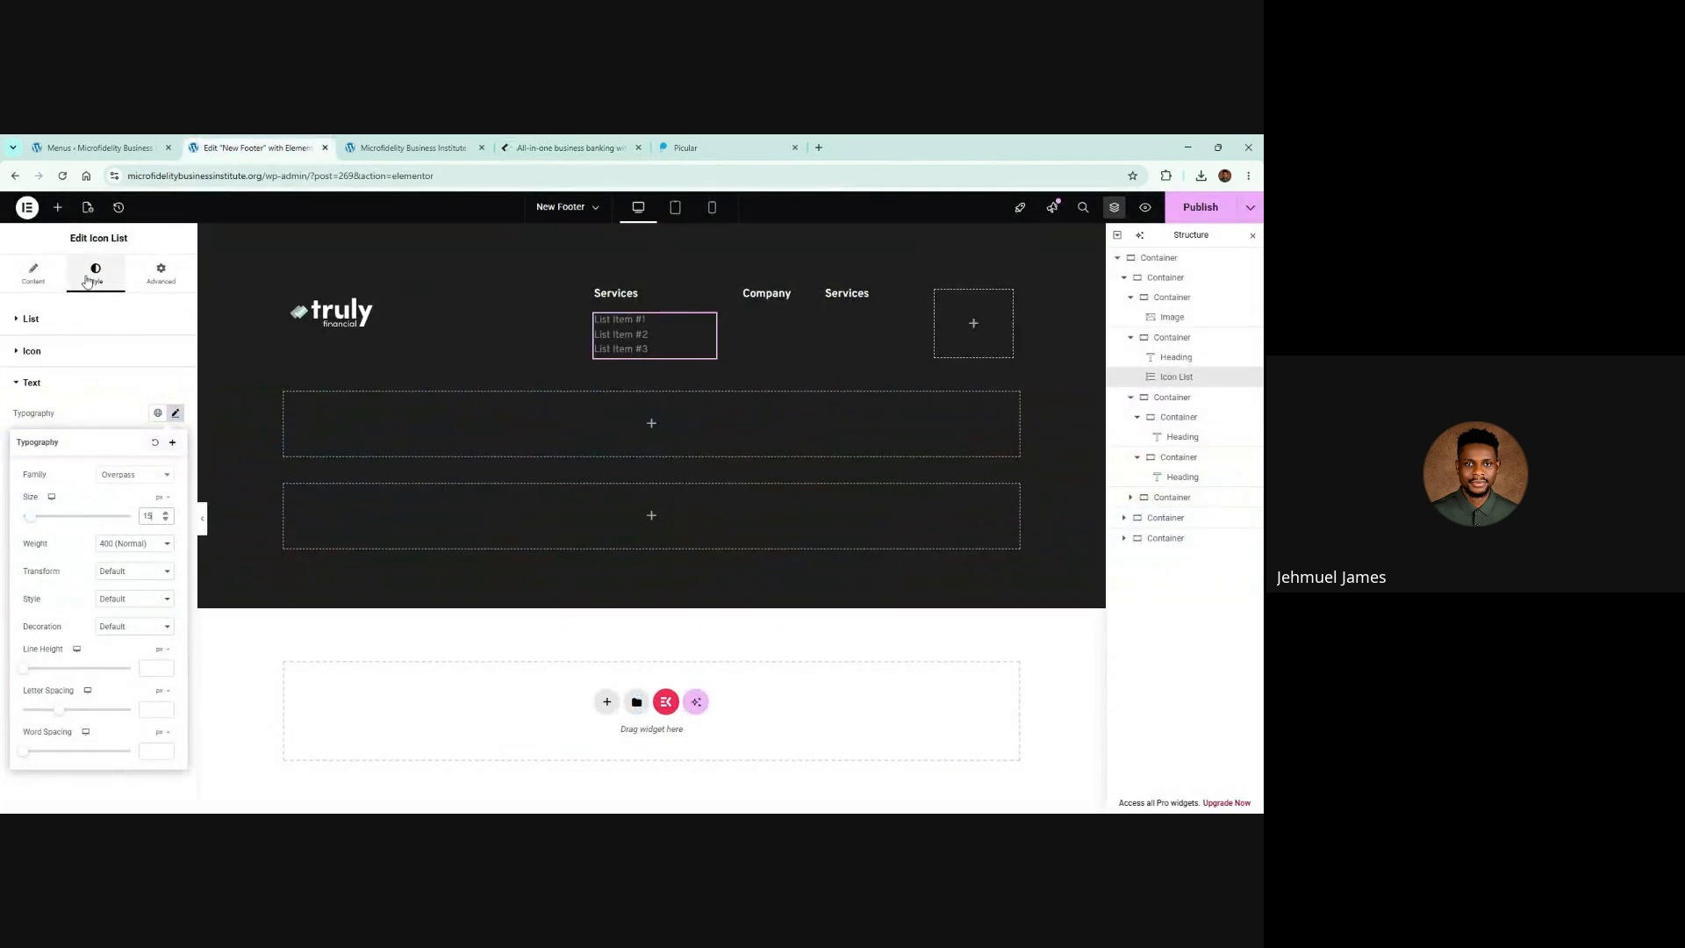
left_click(83, 319)
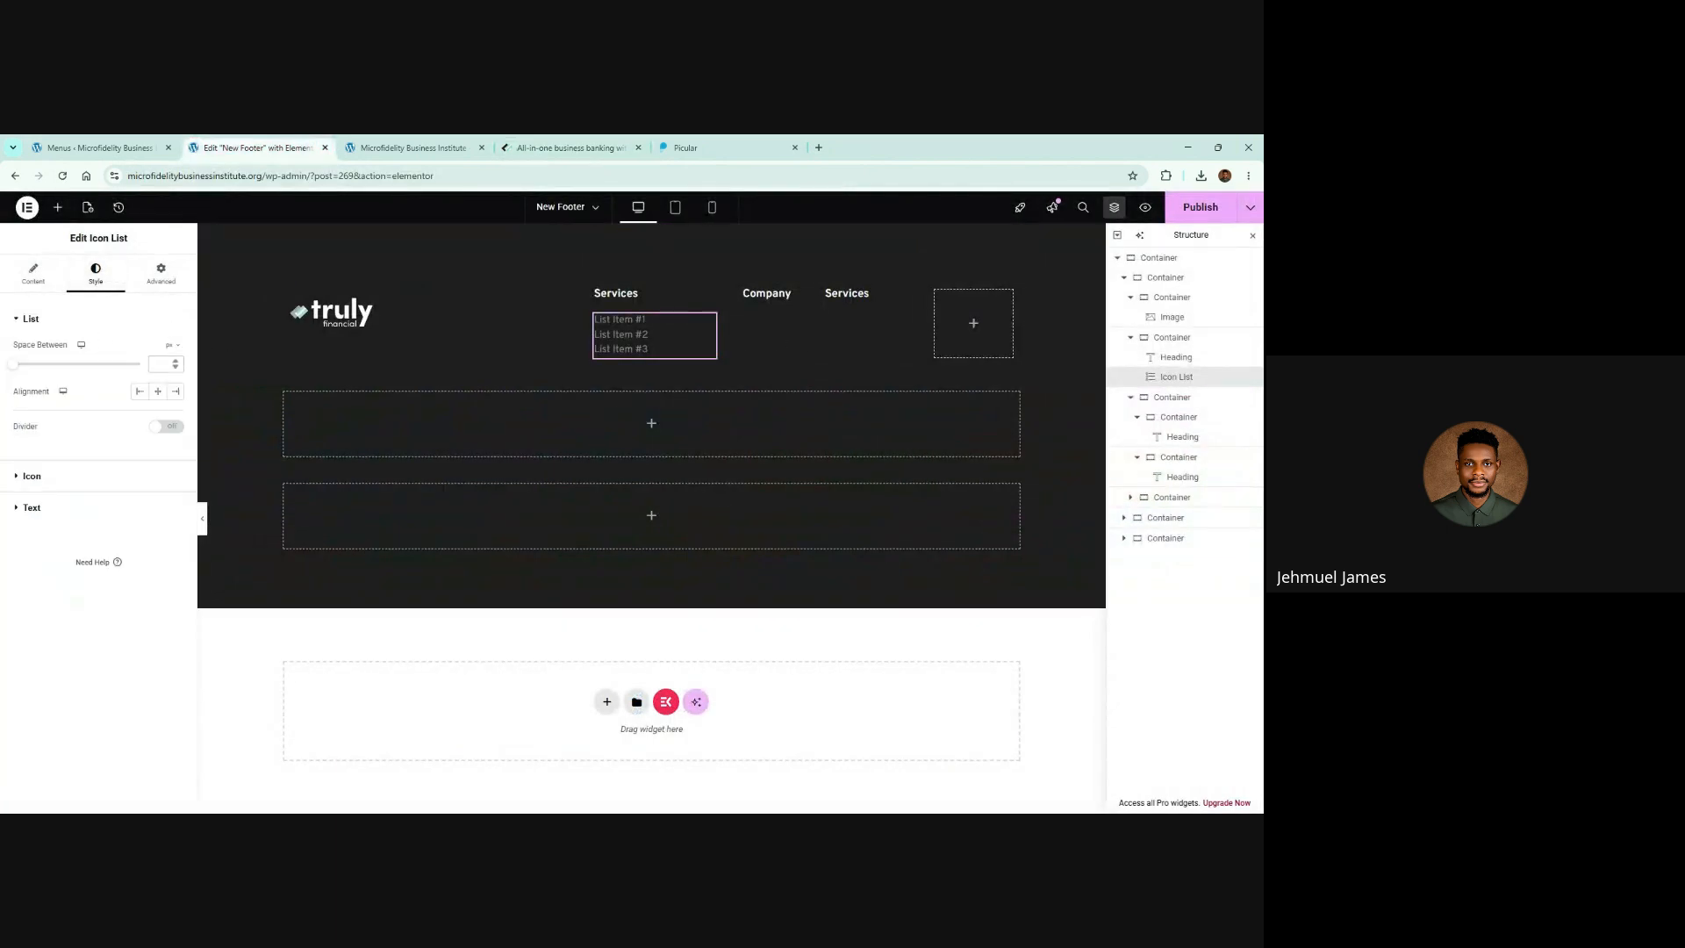
type("8")
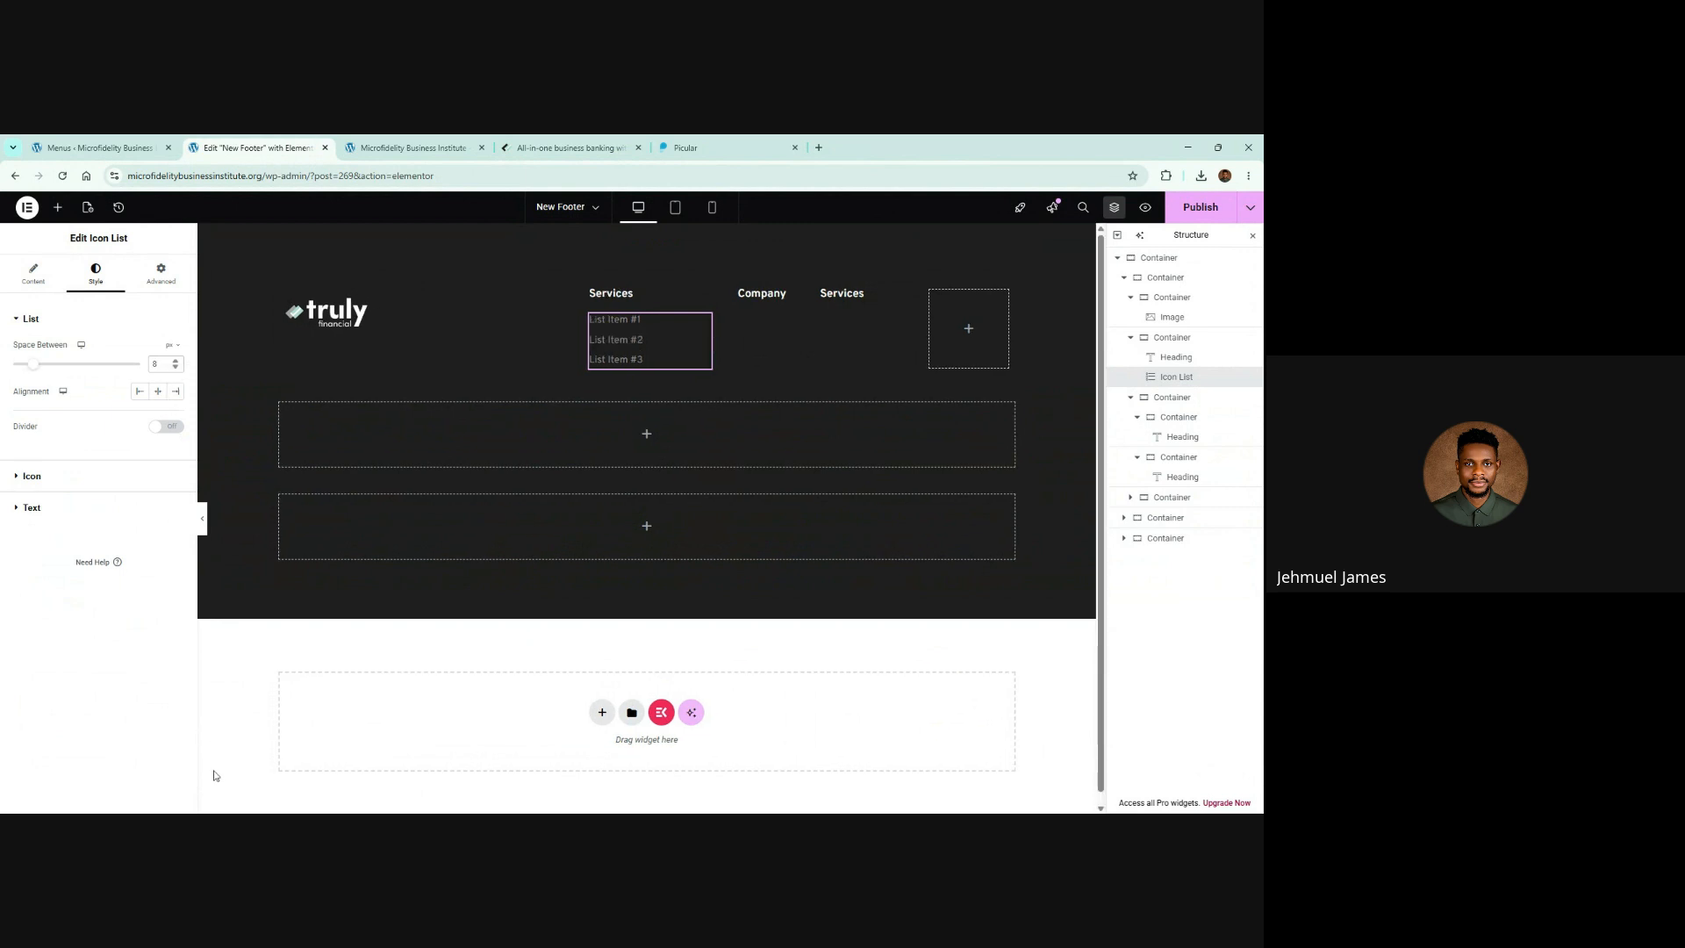
key("alt+Tab")
key("alt+Tab")
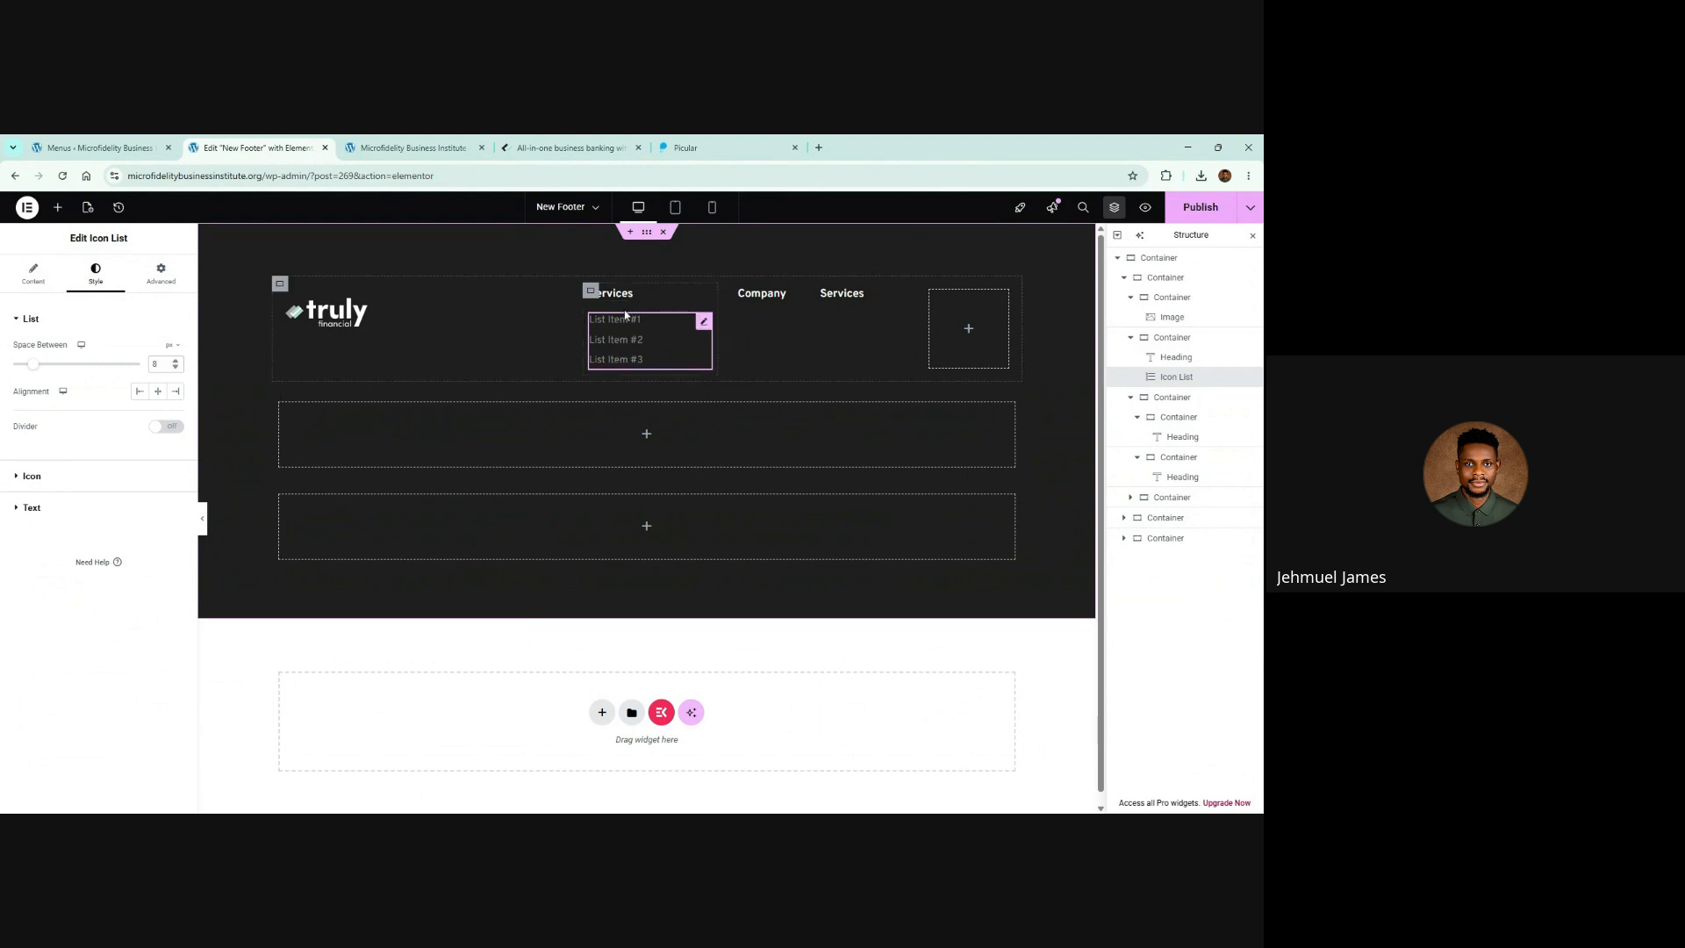
Step: Check the hover color of the Services links in the trulyfinancial.com footer and set the icon list's hover text color to #fff
left_click(617, 142)
left_click(565, 625)
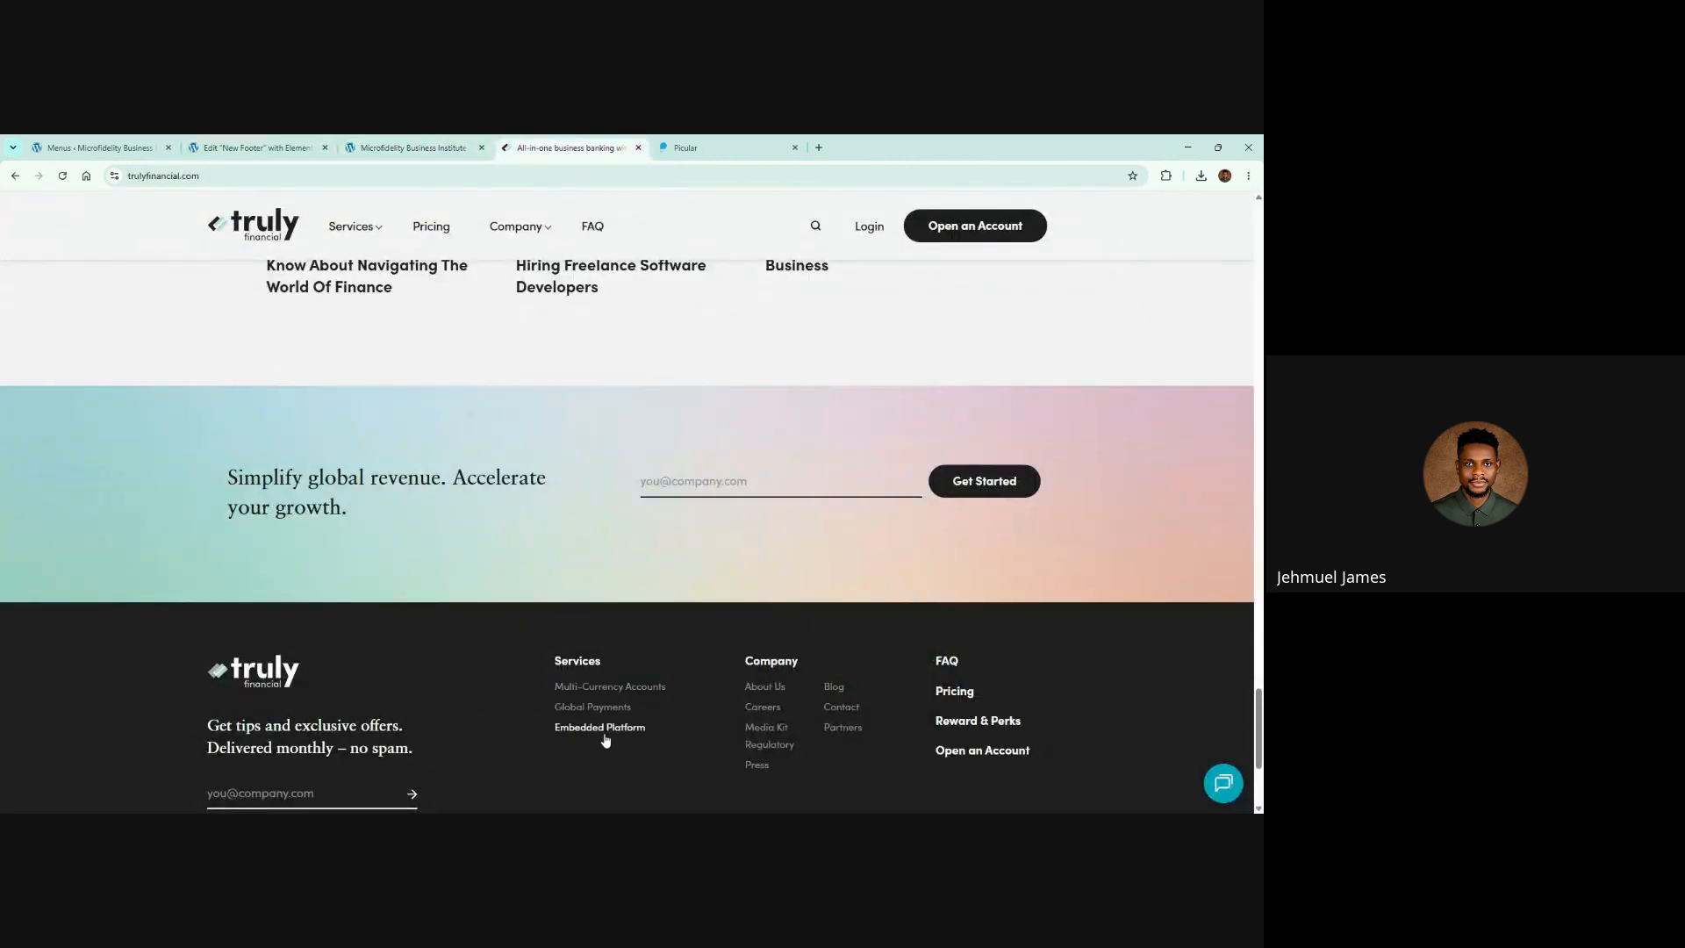
left_click(282, 151)
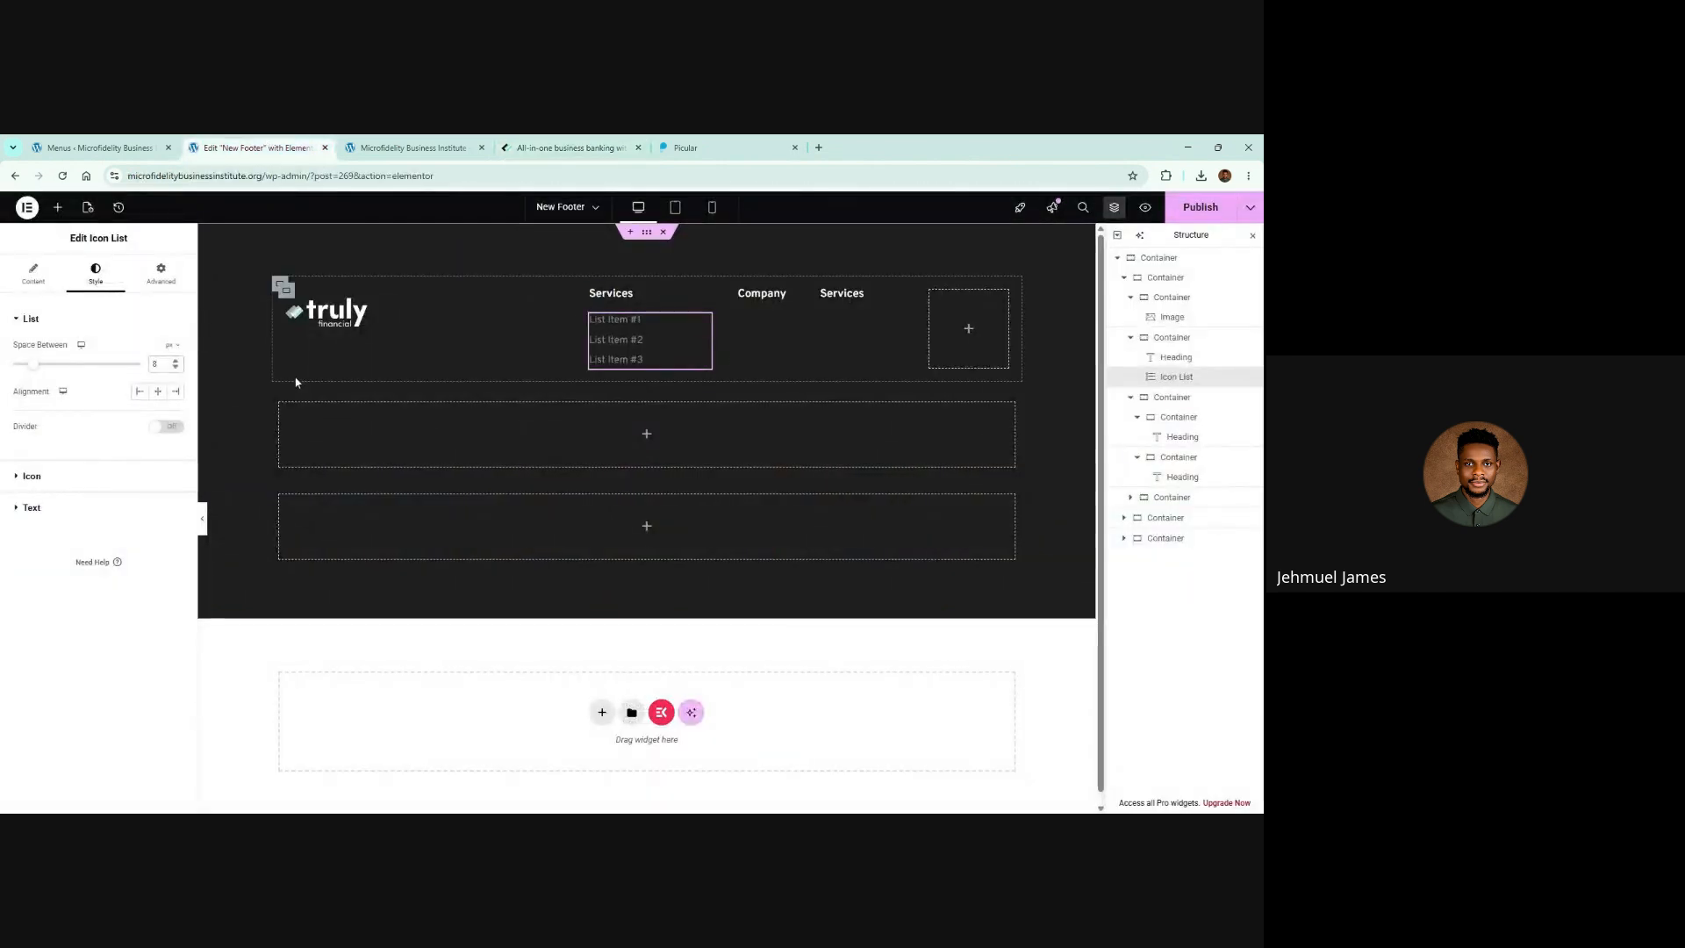
left_click(86, 507)
left_click(162, 478)
left_click(176, 497)
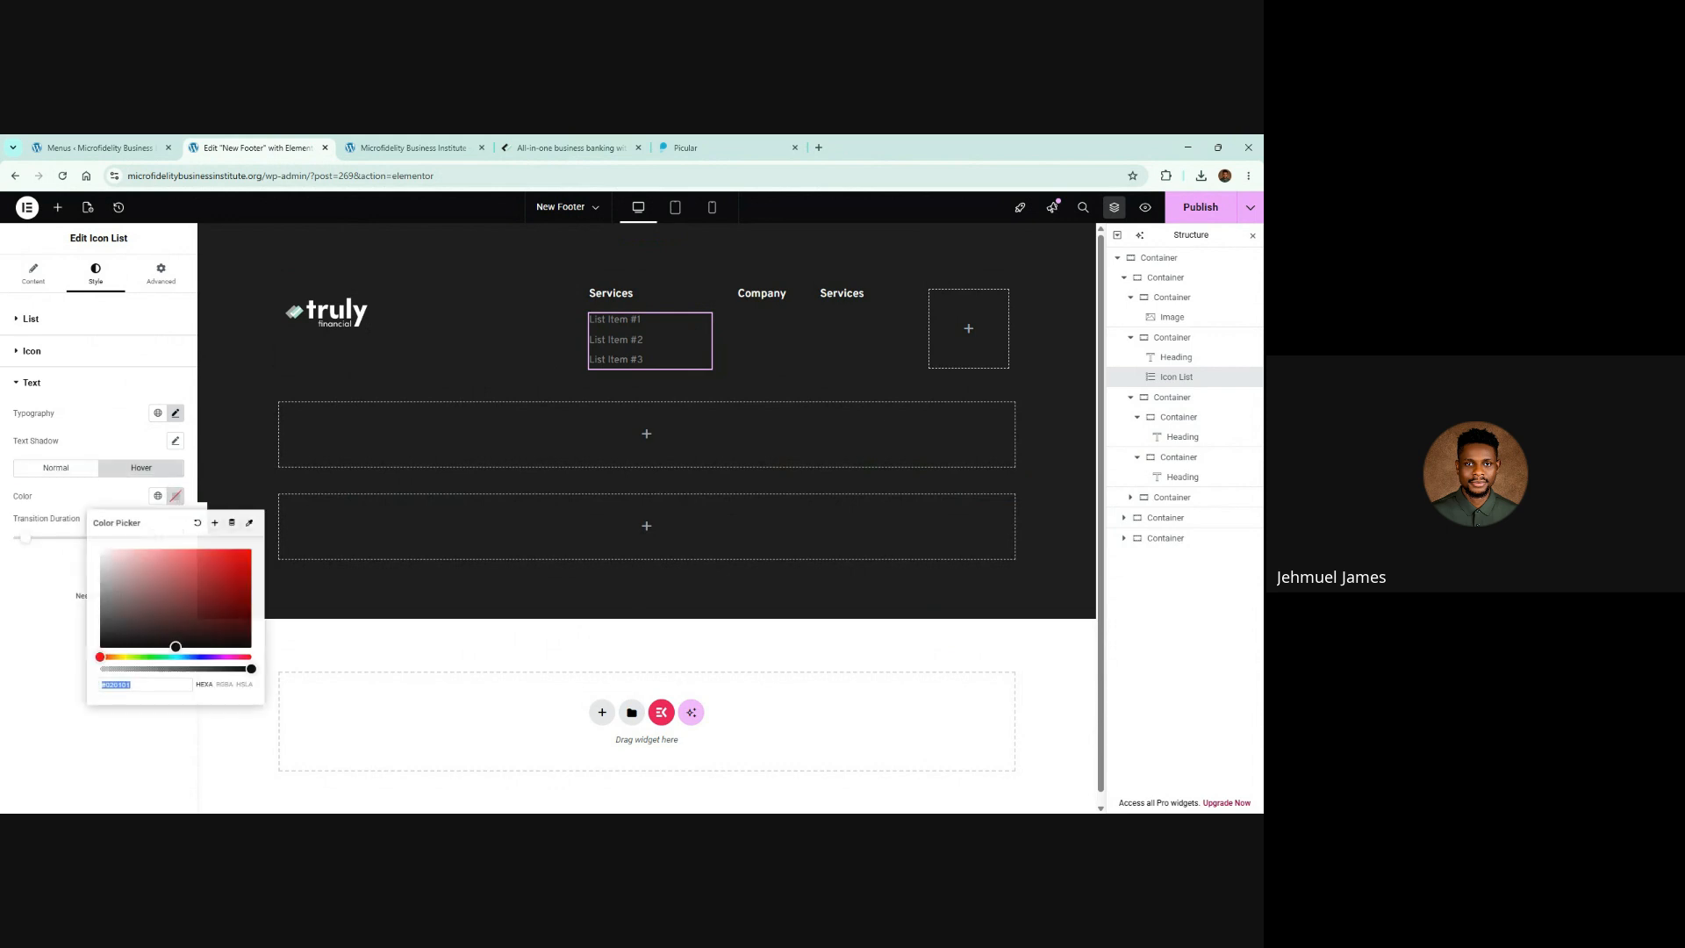
type("ff")
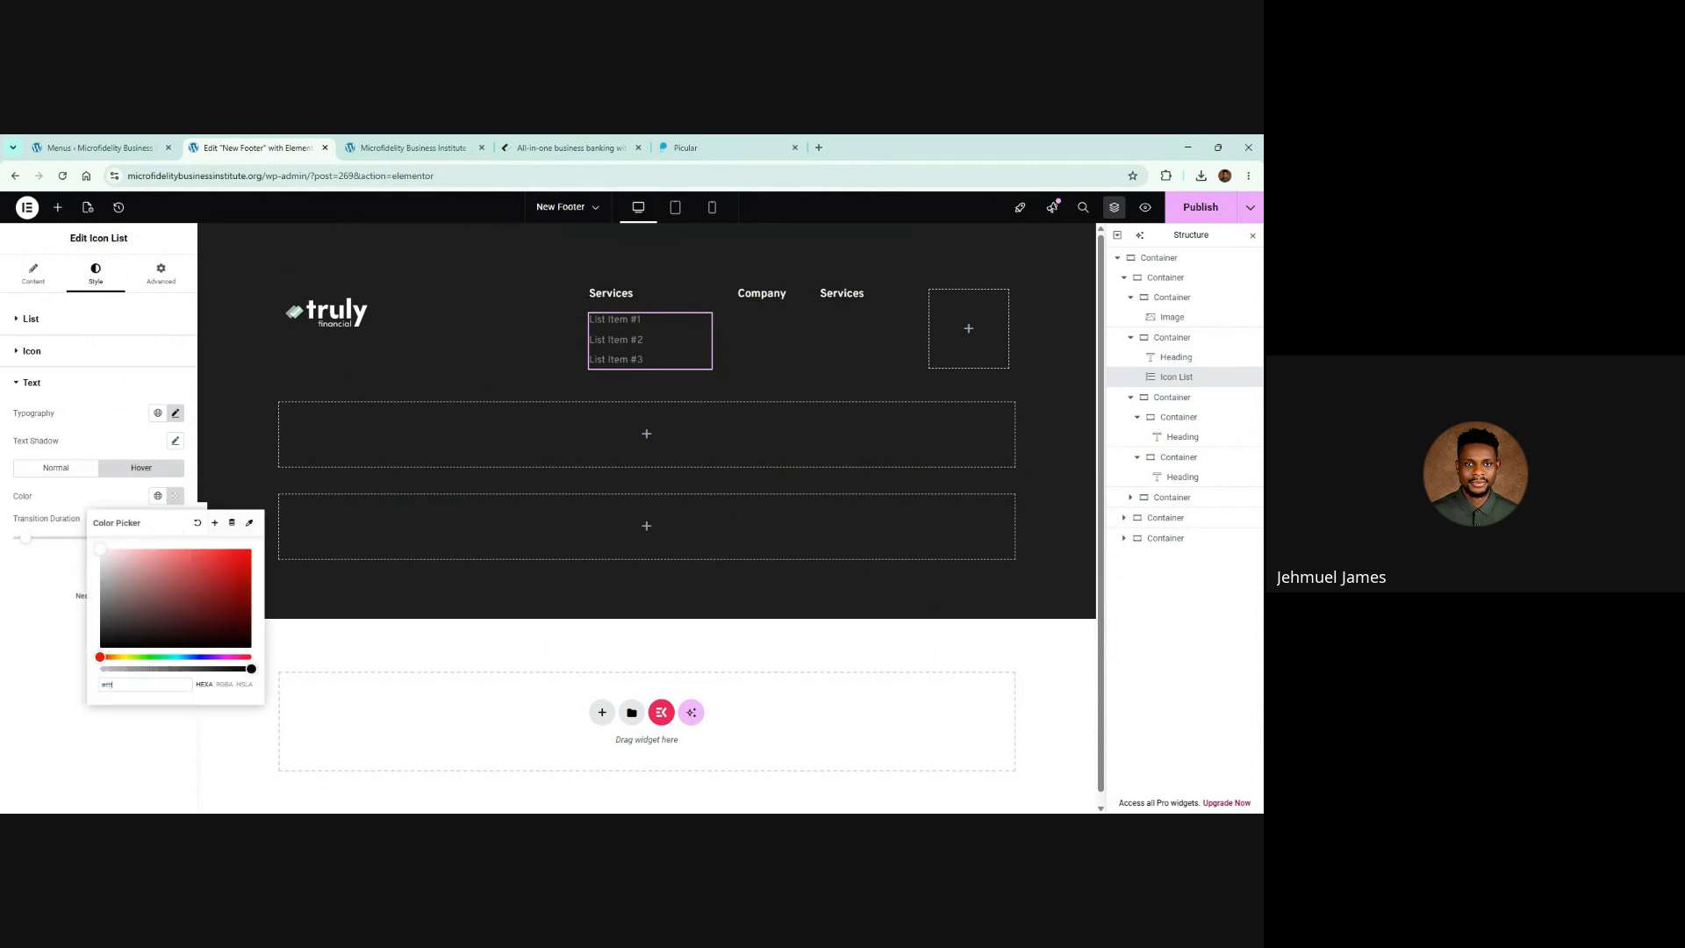
type("f")
left_click(64, 664)
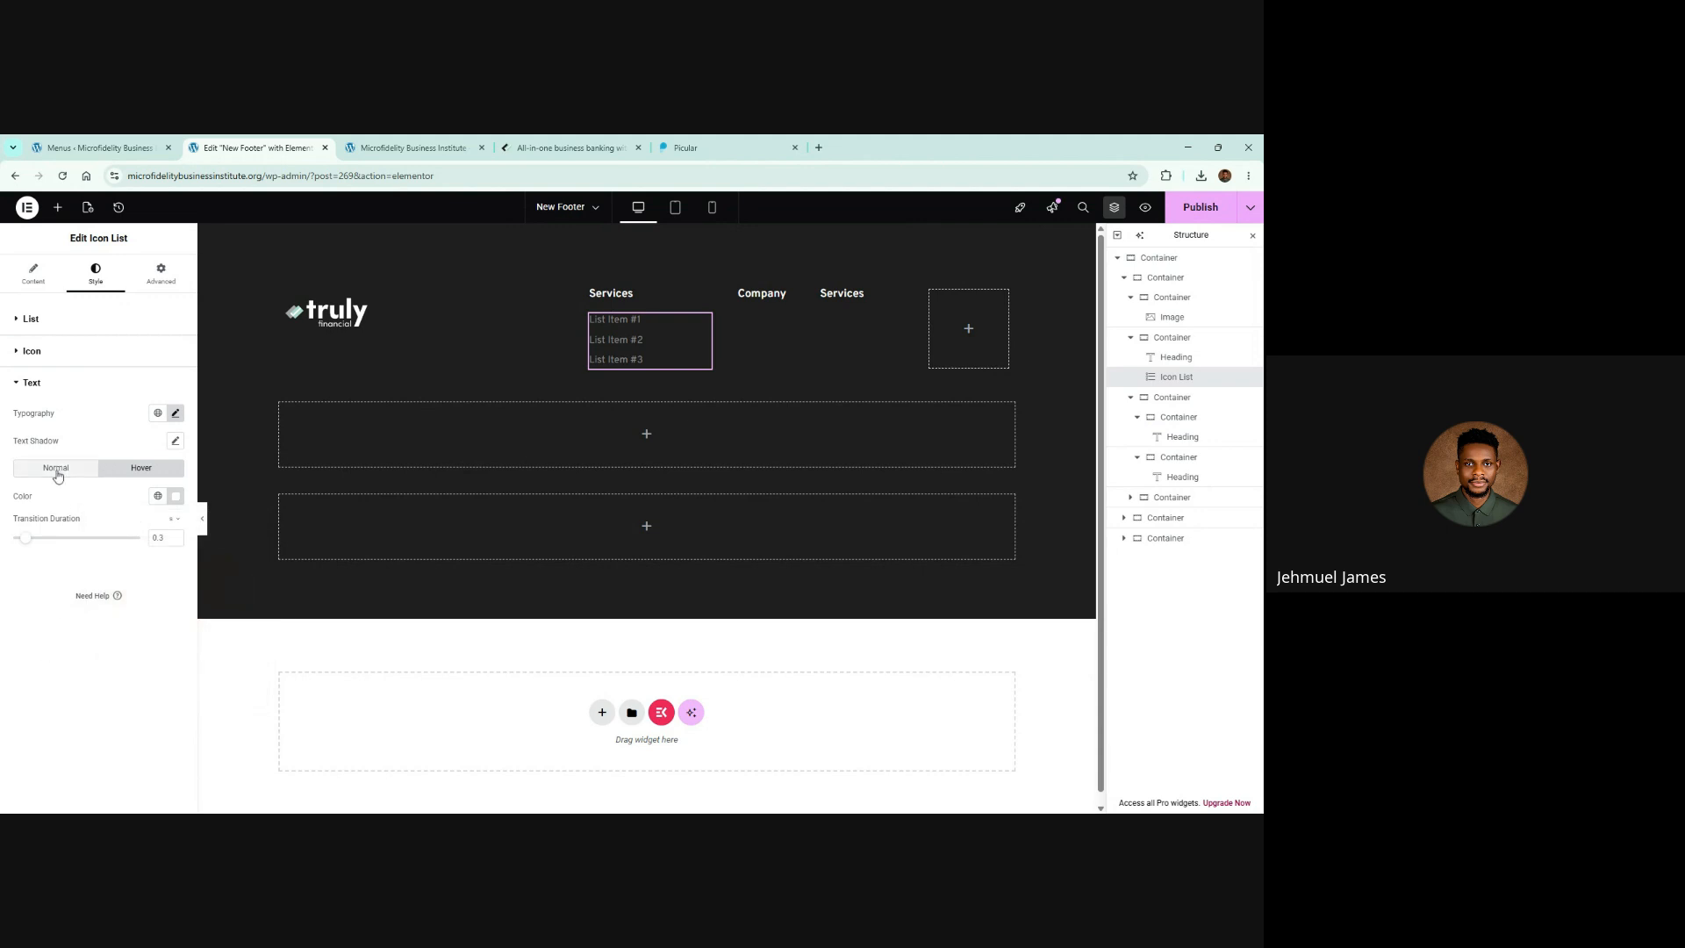
left_click(56, 470)
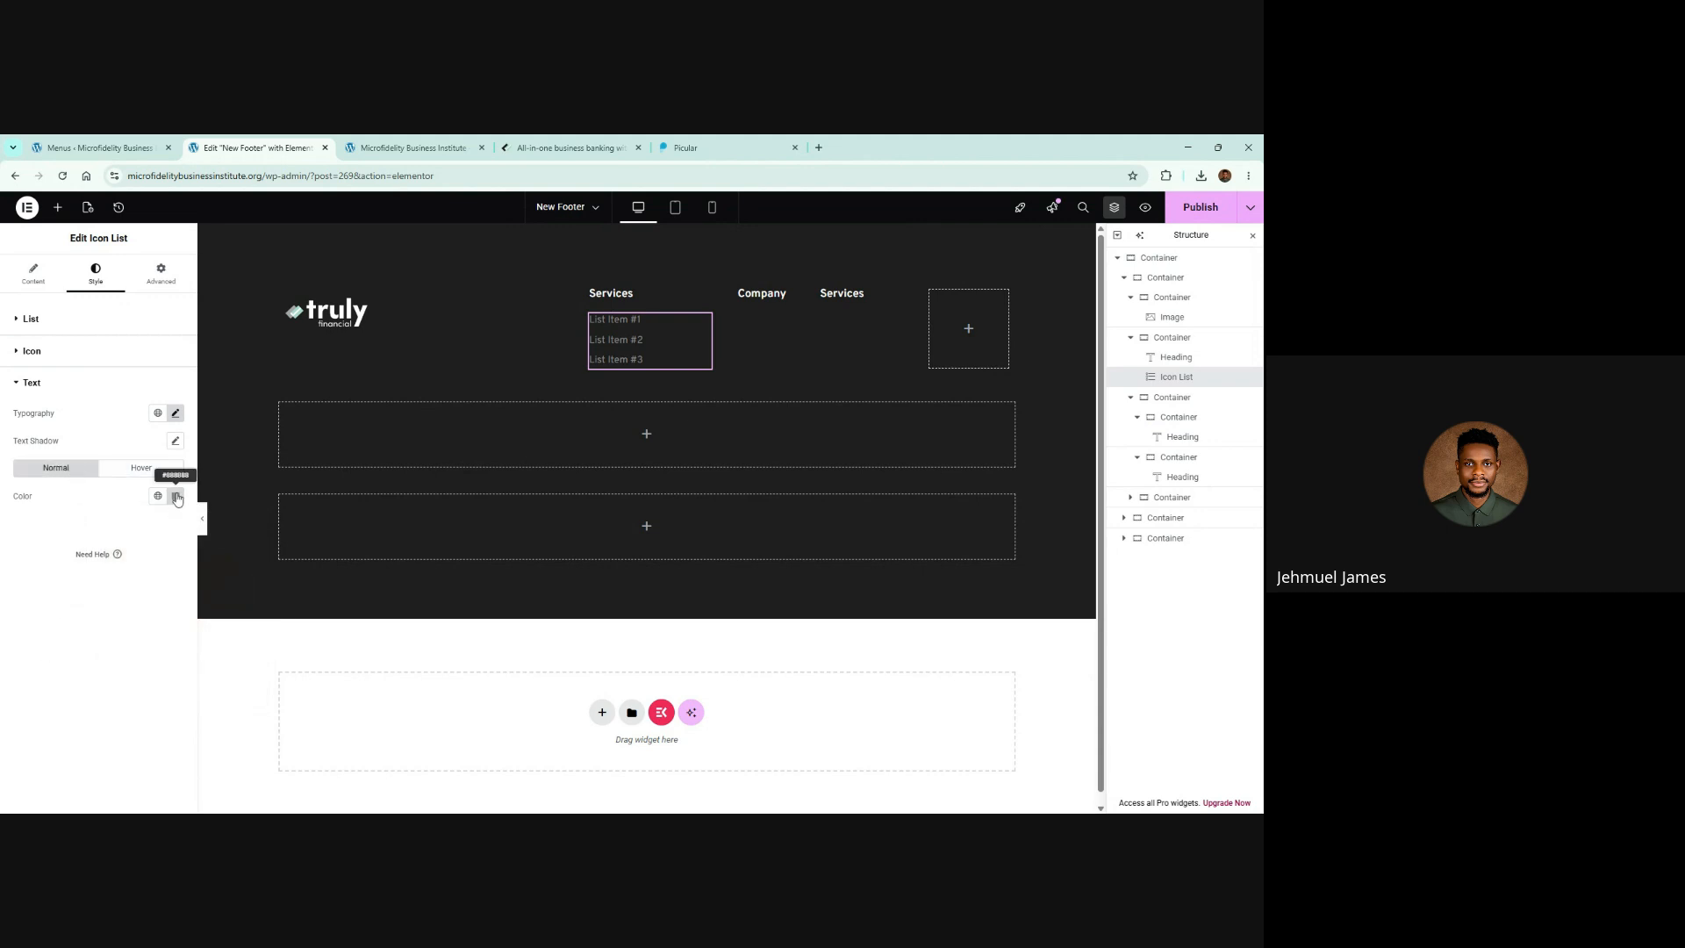
left_click(143, 470)
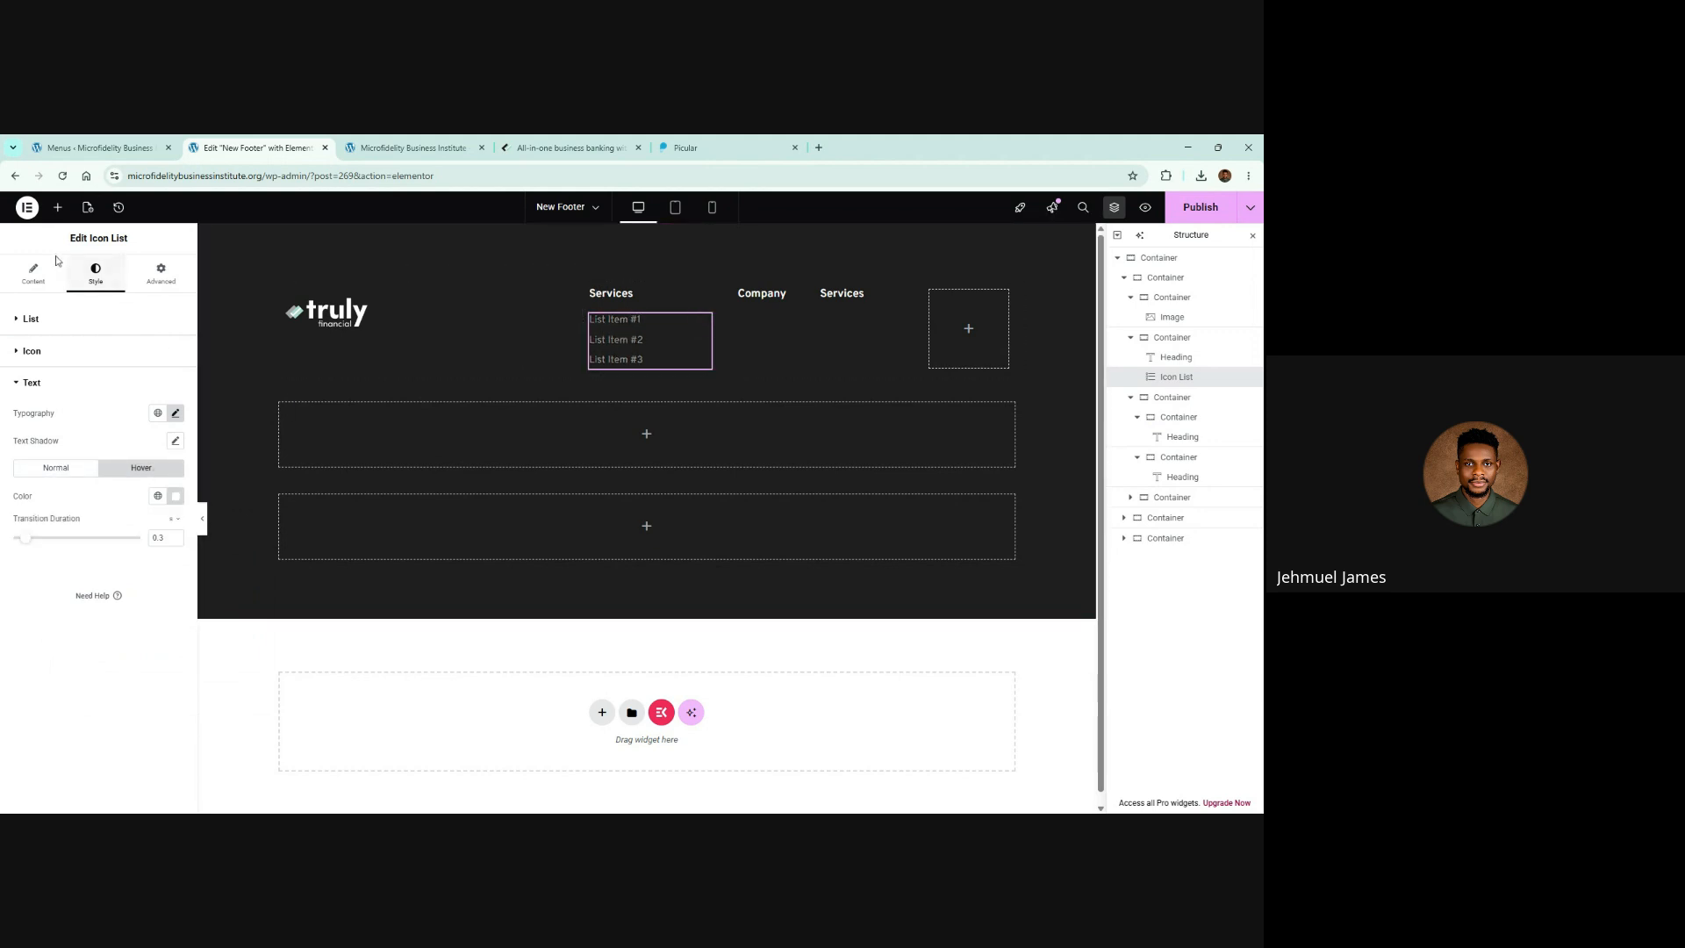
Step: Copy the three link names under Services in the trulyfinancial.com footer
left_click(33, 272)
left_click(566, 147)
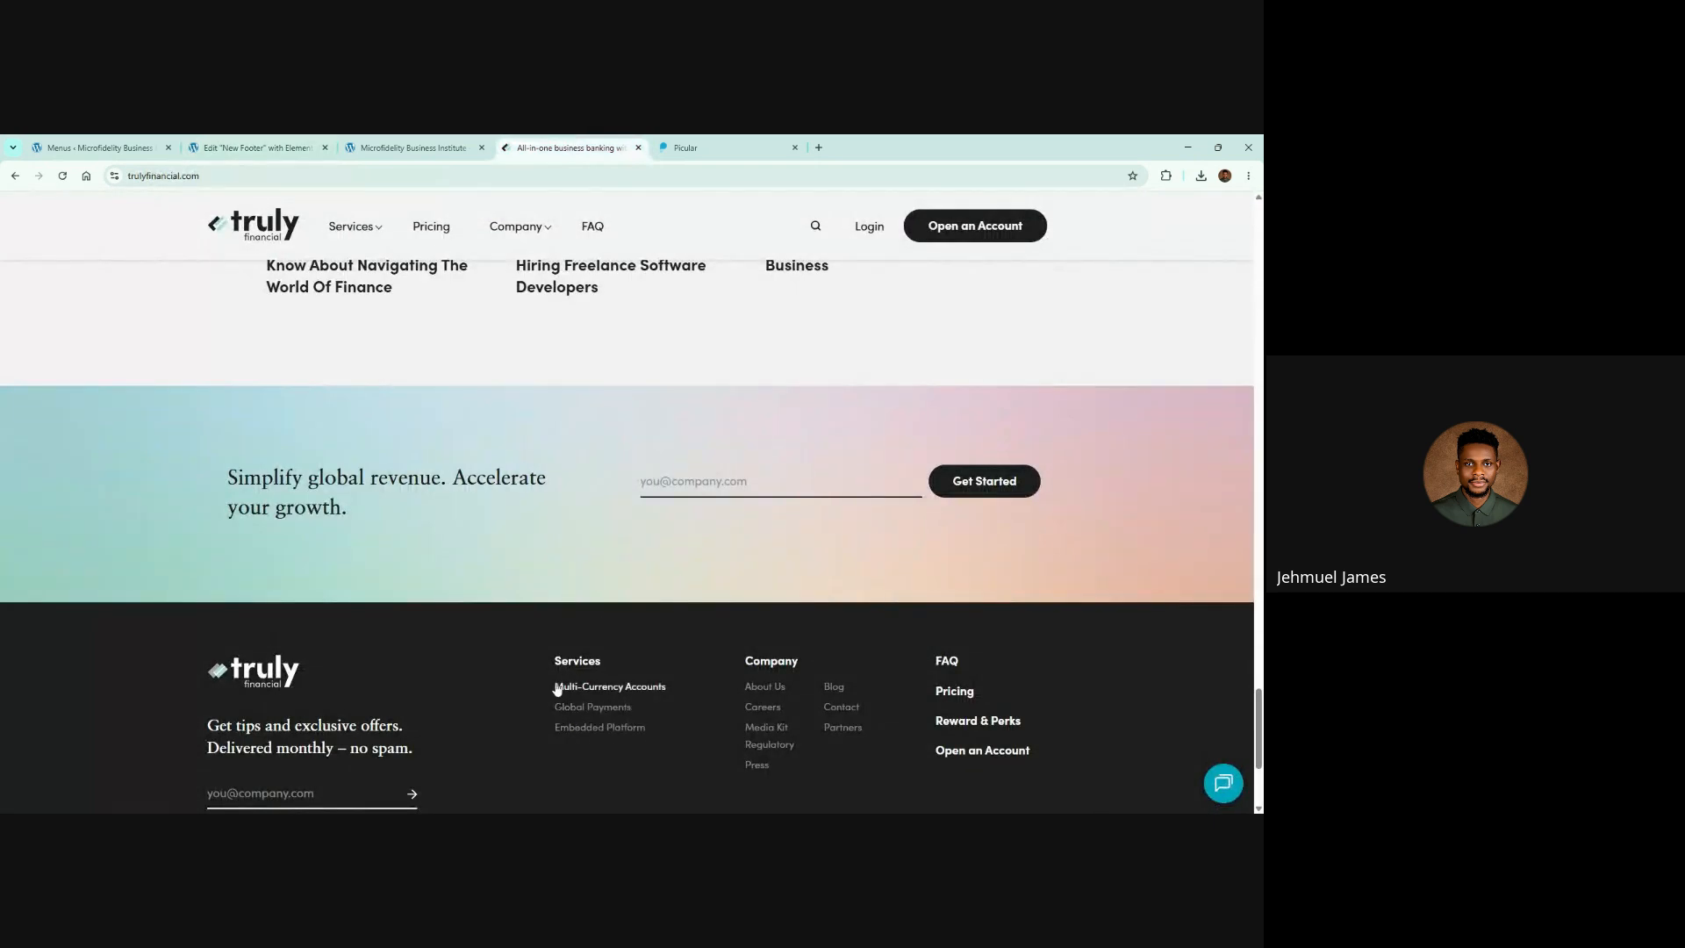
left_click_drag(556, 689, 567, 742)
key("ctrl+c")
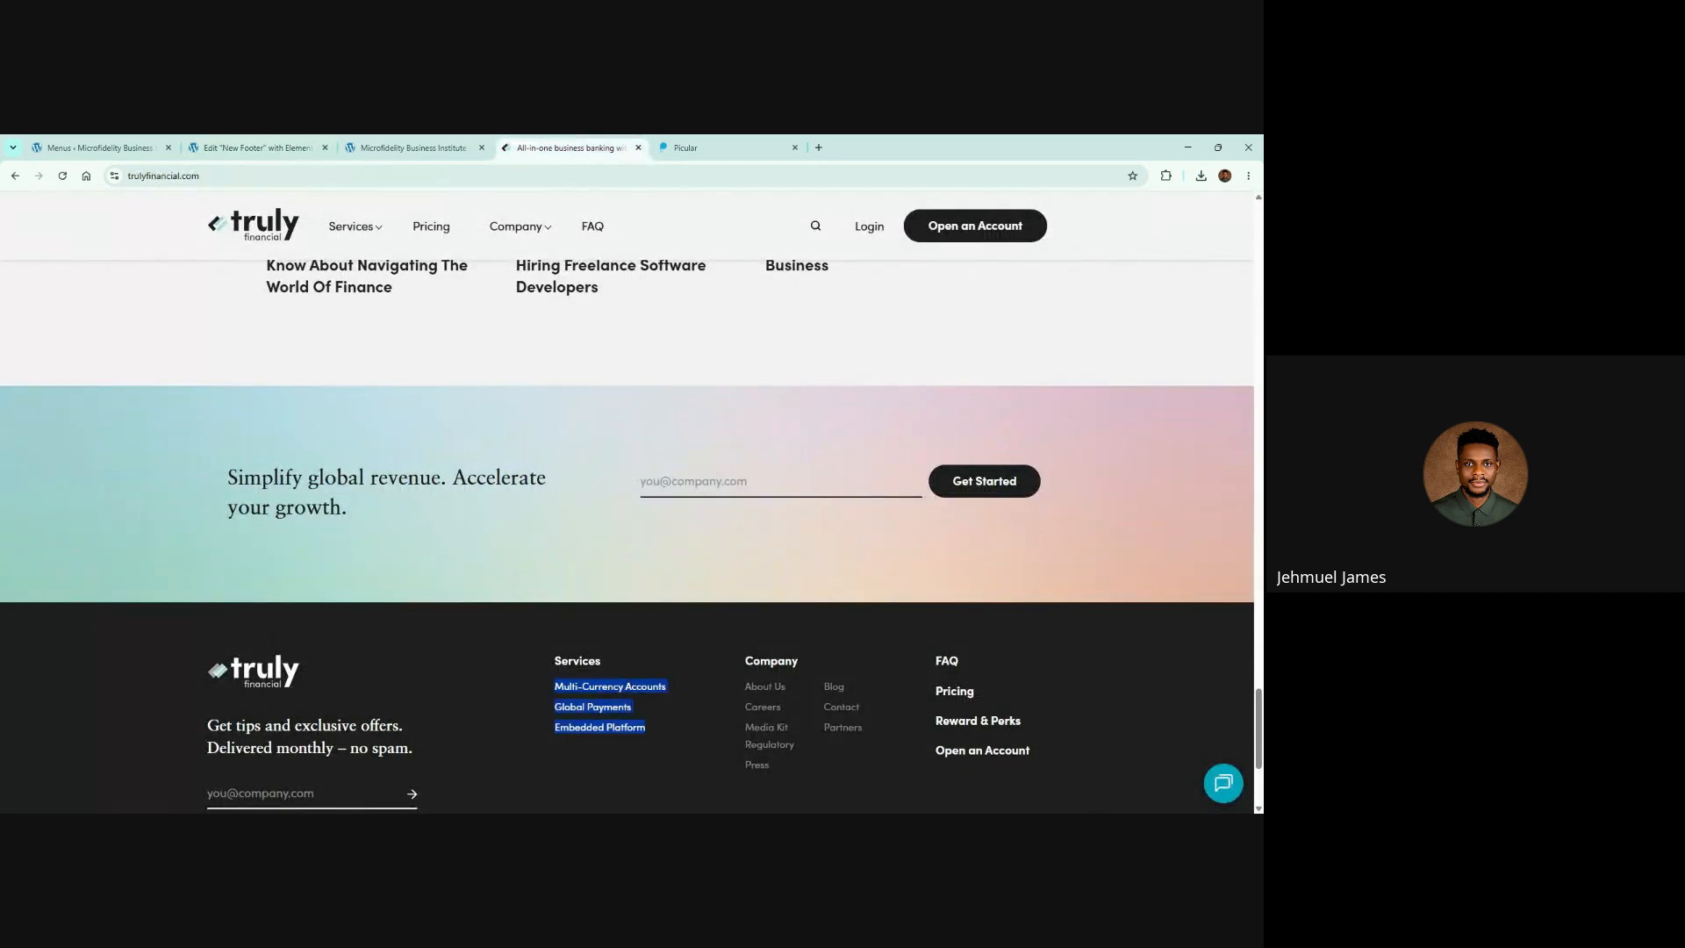
Step: Replace the first icon list item's text in the New Footer template with Multi-Currency Accounts, using the copied link names
left_click(254, 147)
left_click(50, 397)
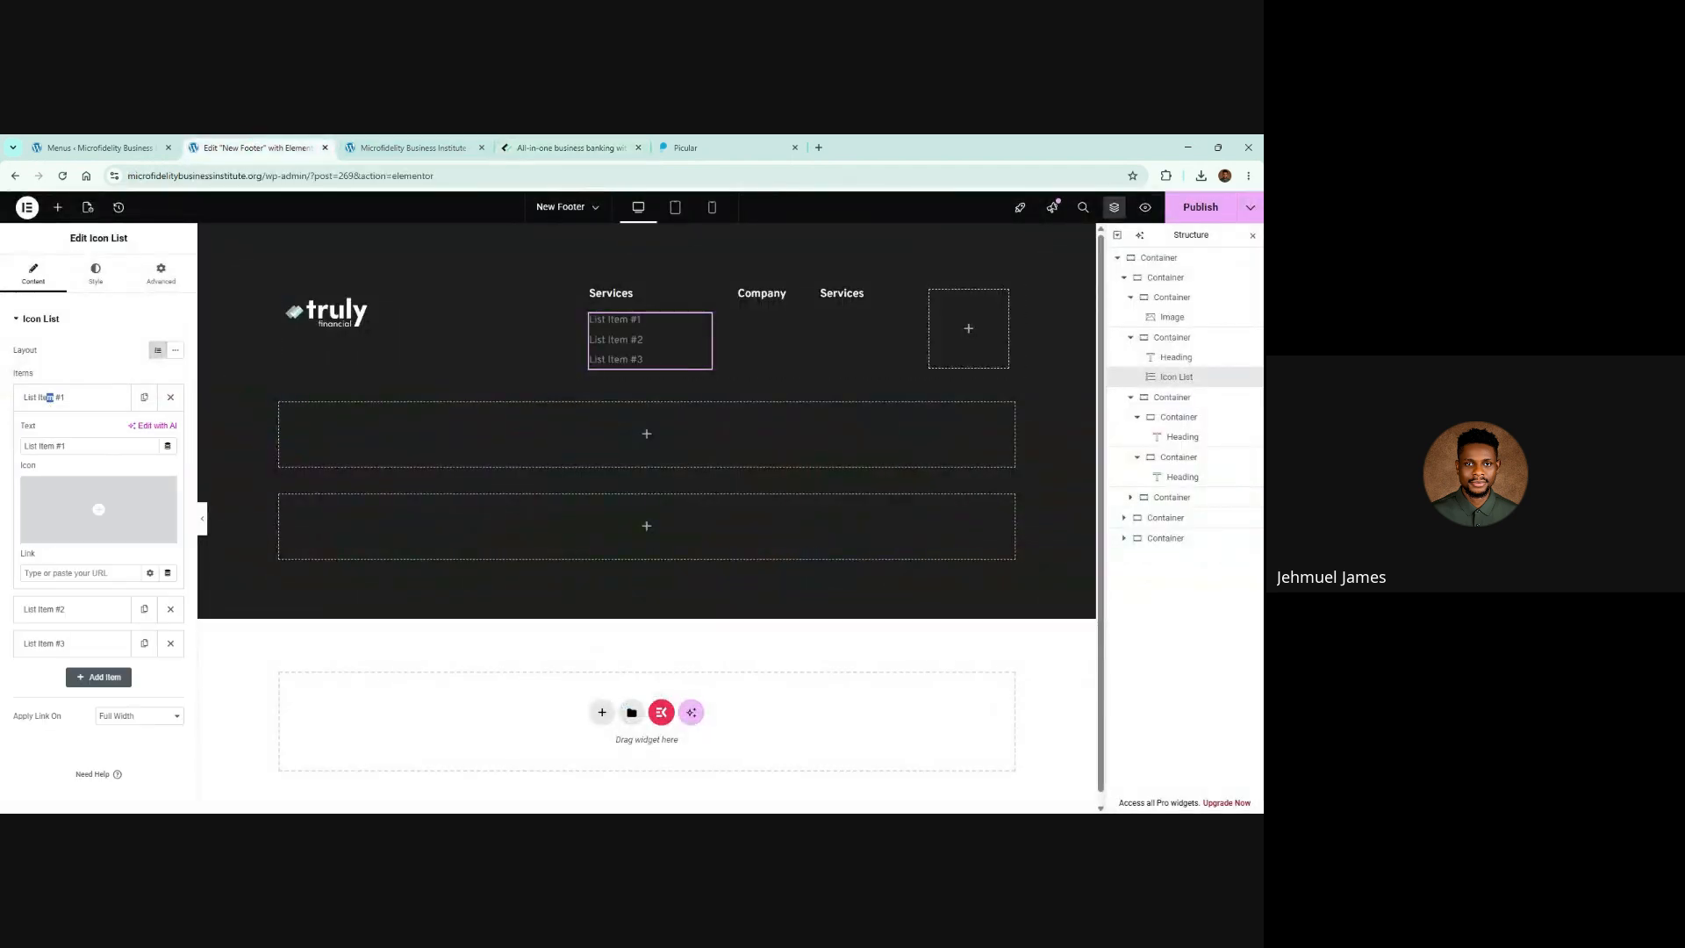
key("ctrl+a")
key("ctrl+v")
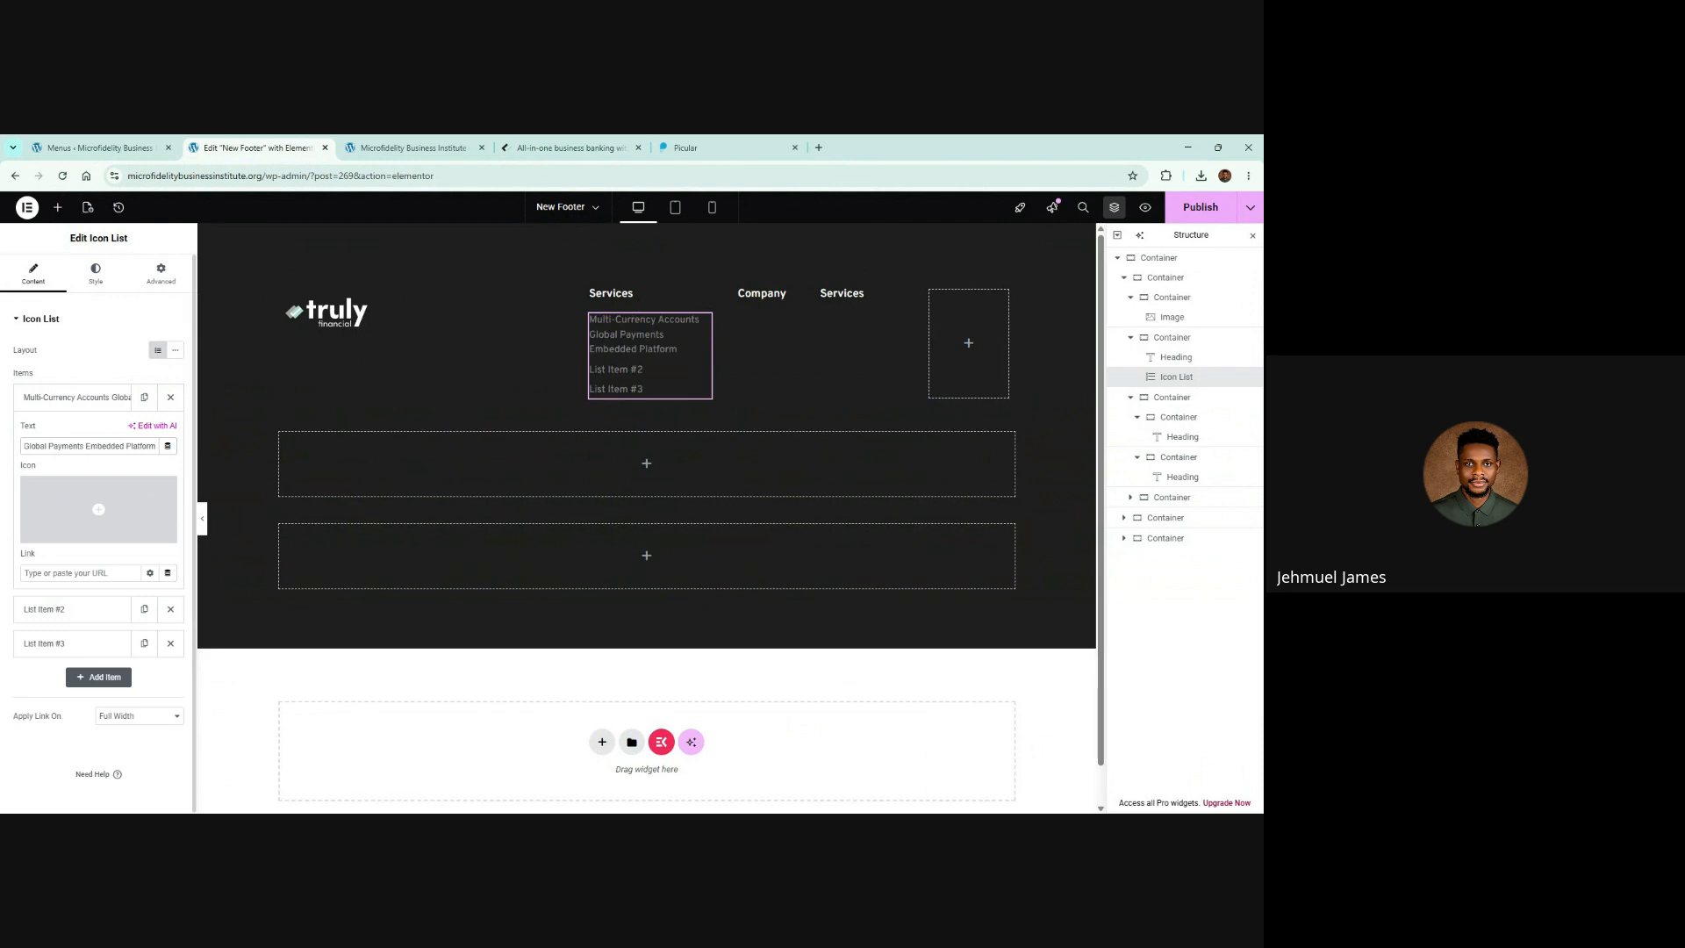
key("ctrl+shift+Left")
key("ctrl+shift+Left")
key("BackSpace")
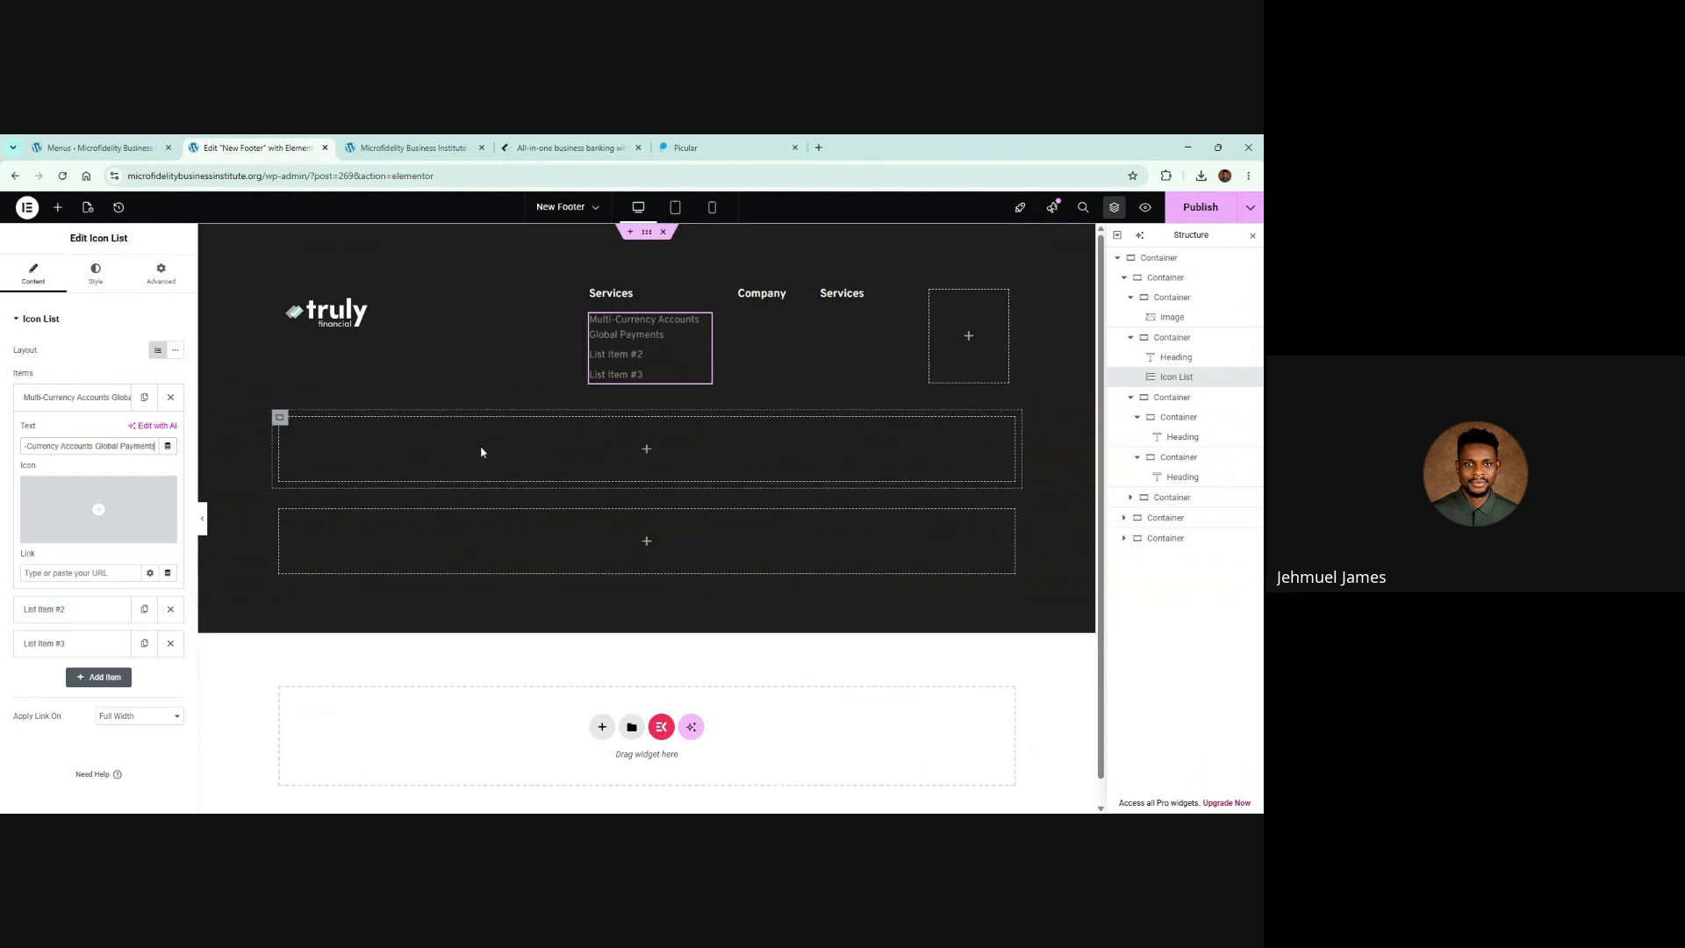
key("ctrl+shift+Left")
key("ctrl+shift+Left")
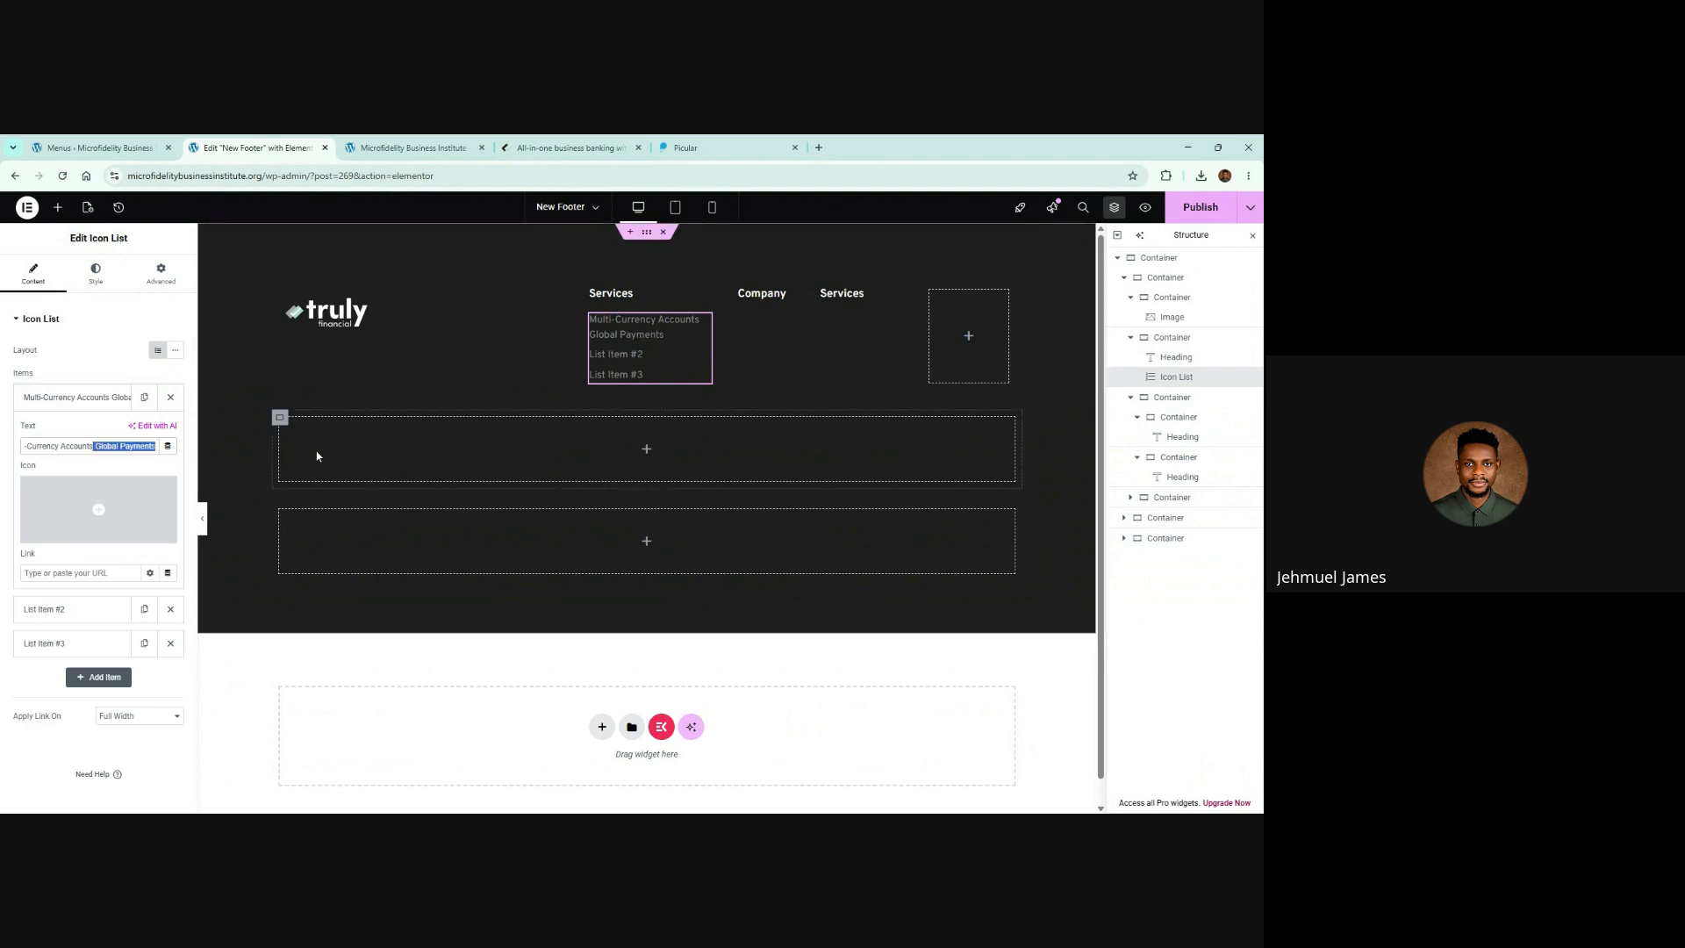
key("BackSpace")
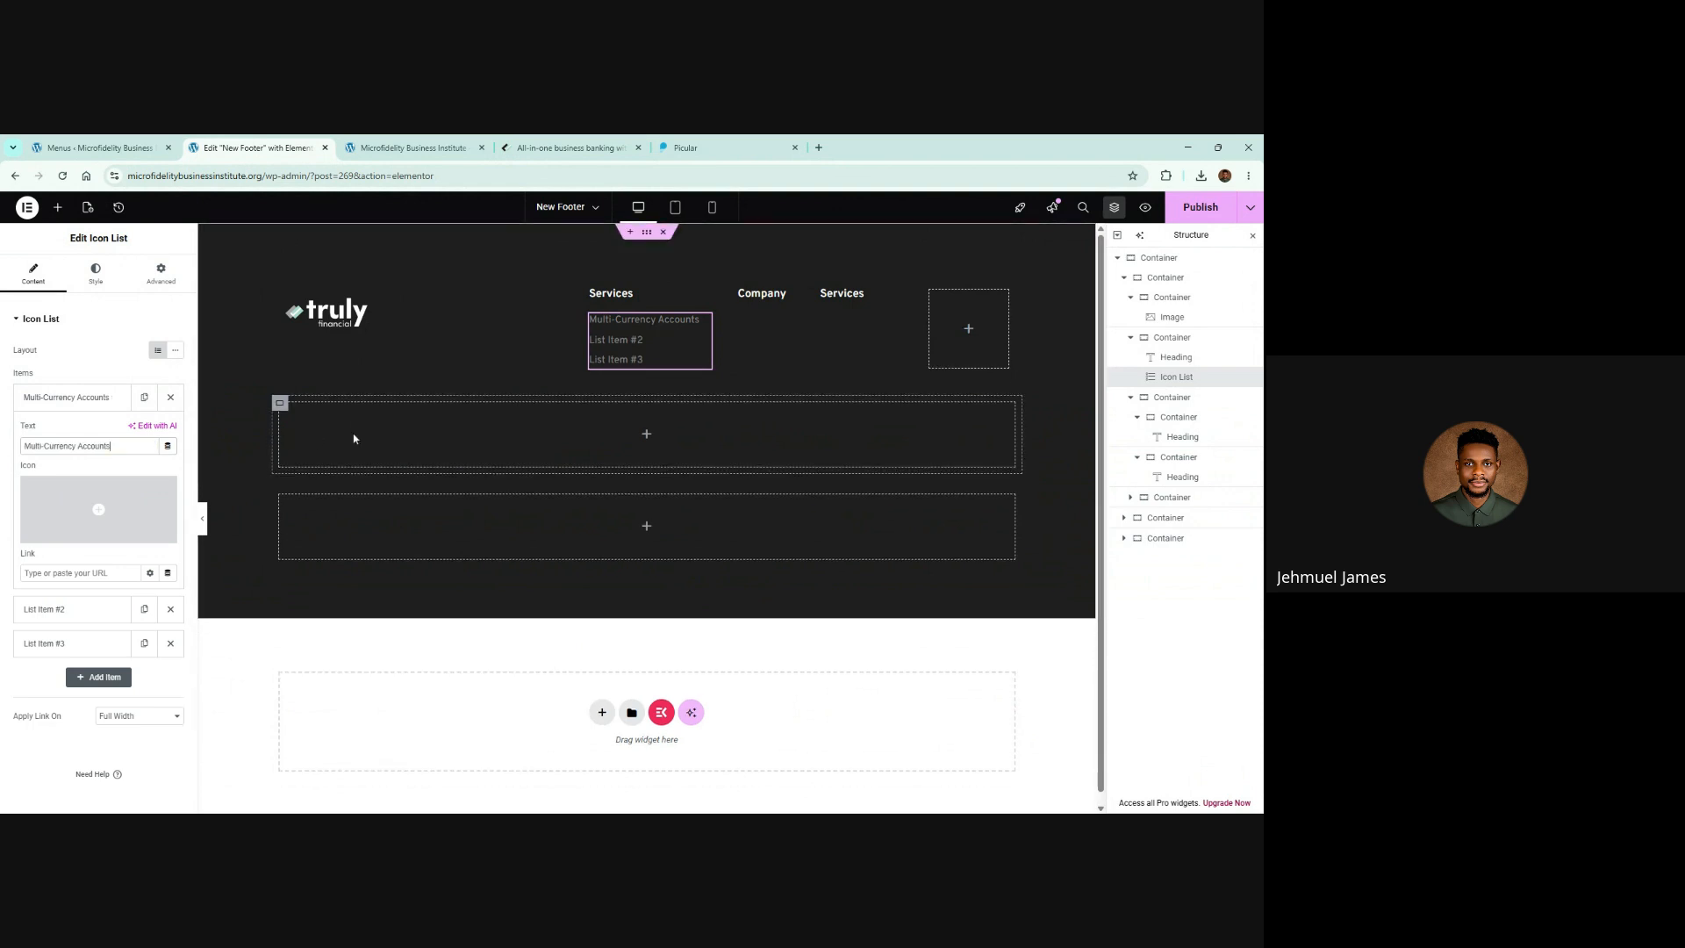
Step: Change the second icon list item's text to Global Payments
left_click(81, 399)
left_click(56, 431)
key("ctrl+a")
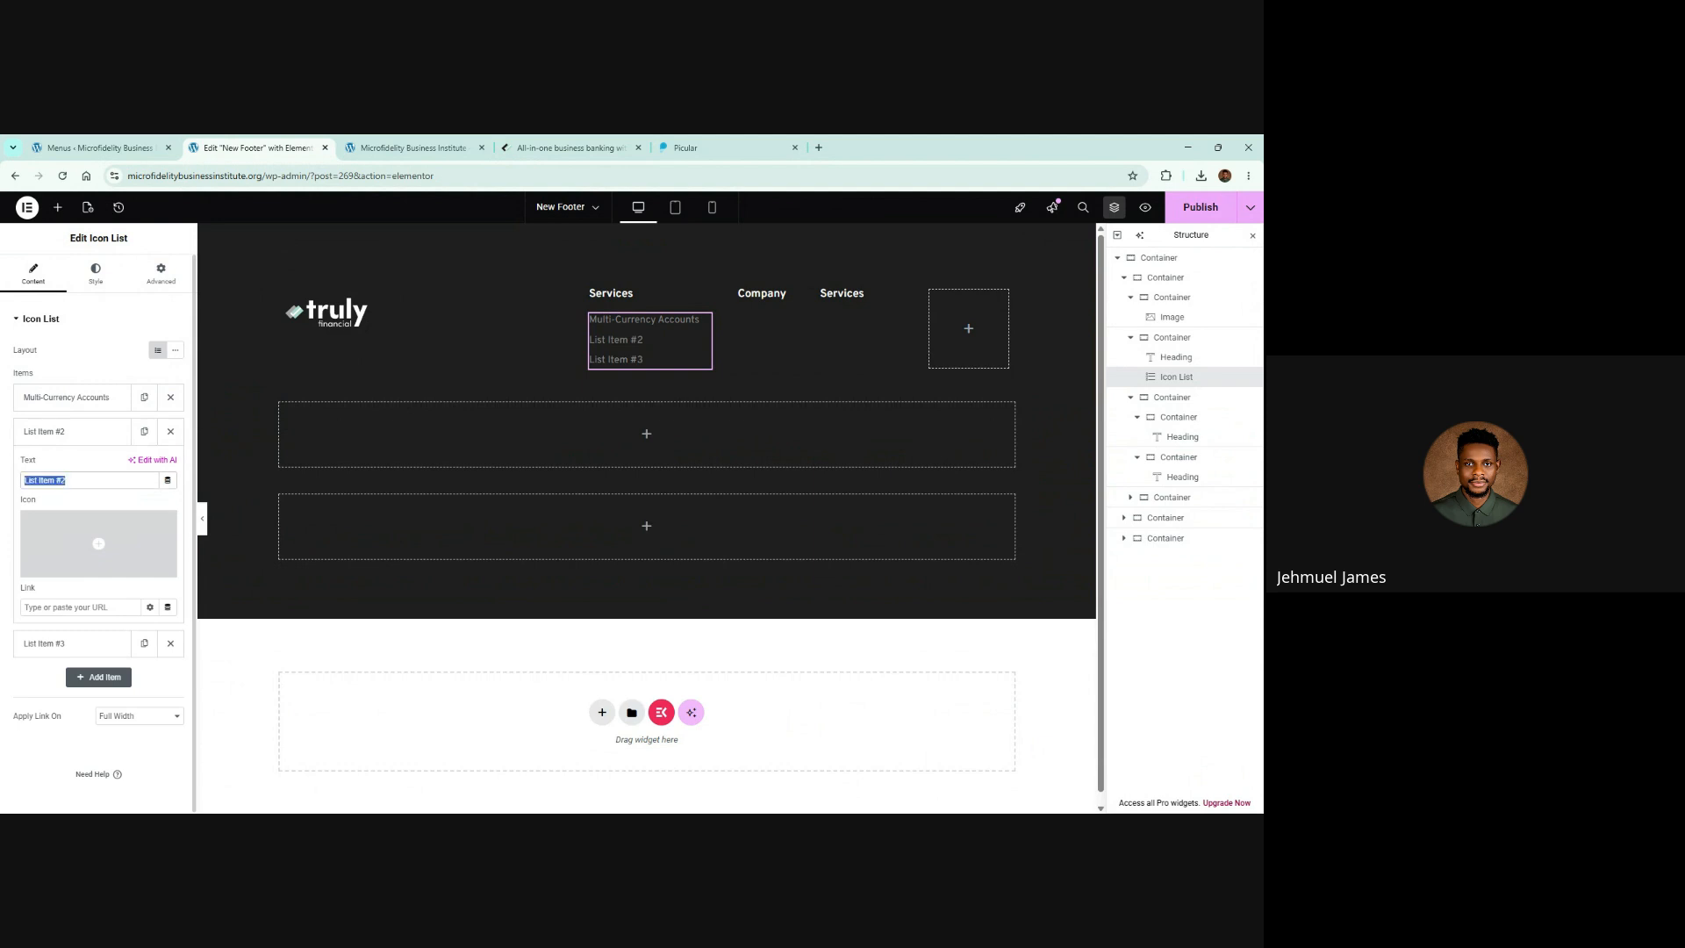
key("ctrl+v")
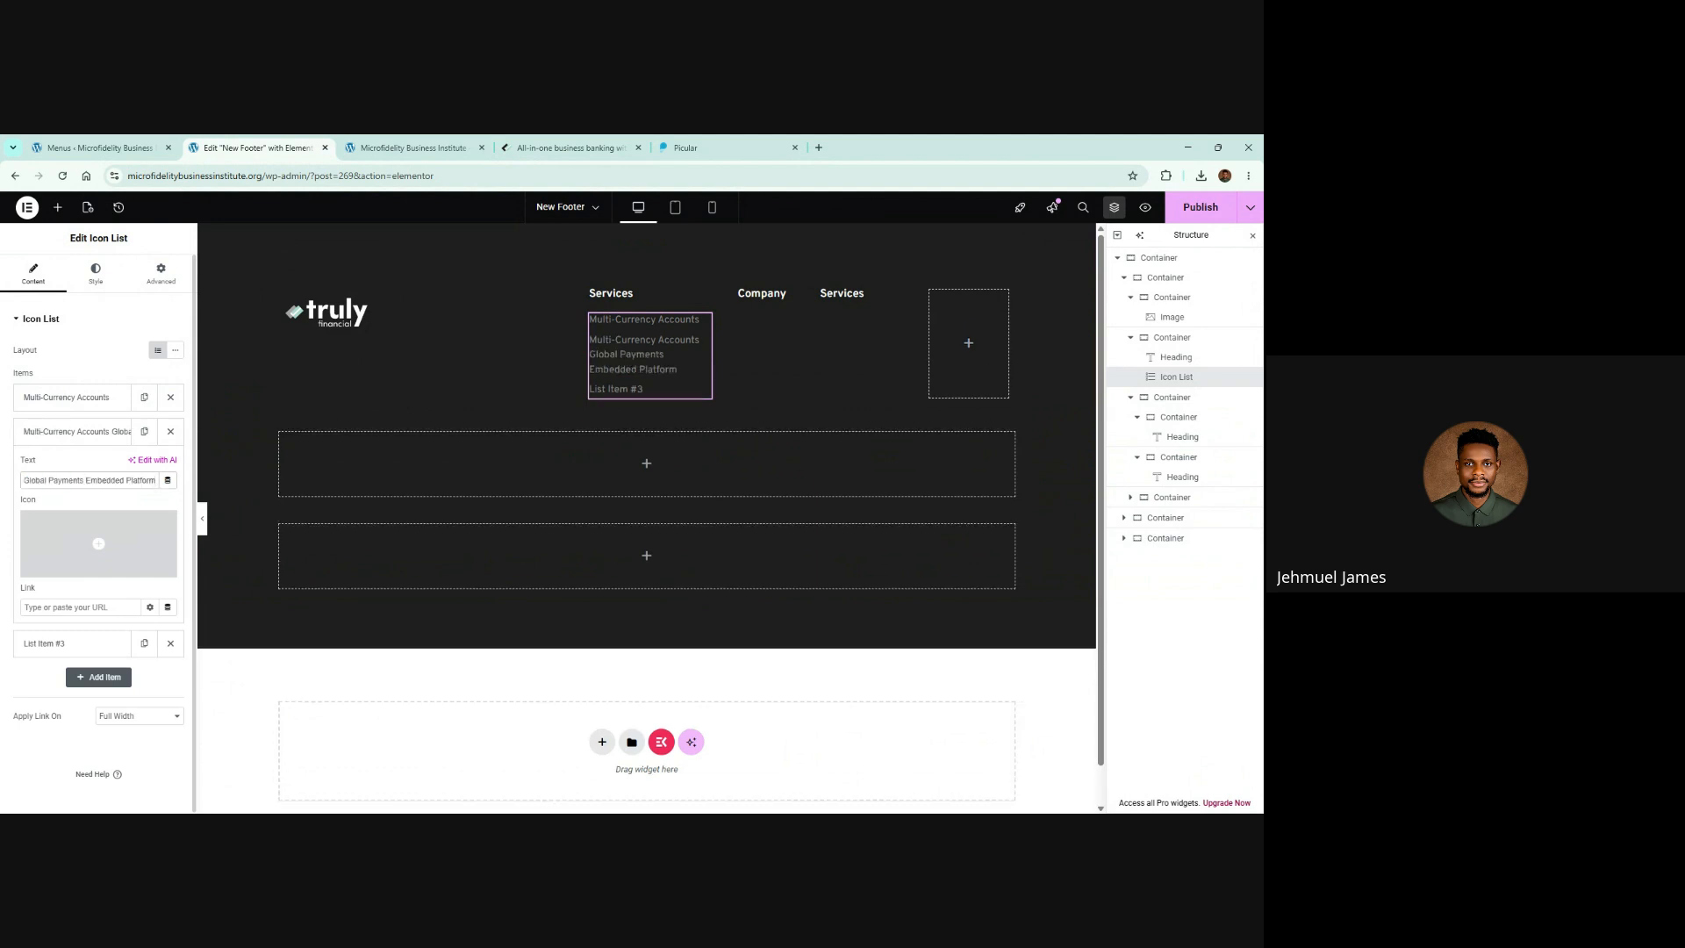
key("ctrl+shift+Left")
key("ctrl+shift+Left")
key("ctrl+c")
key("BackSpace")
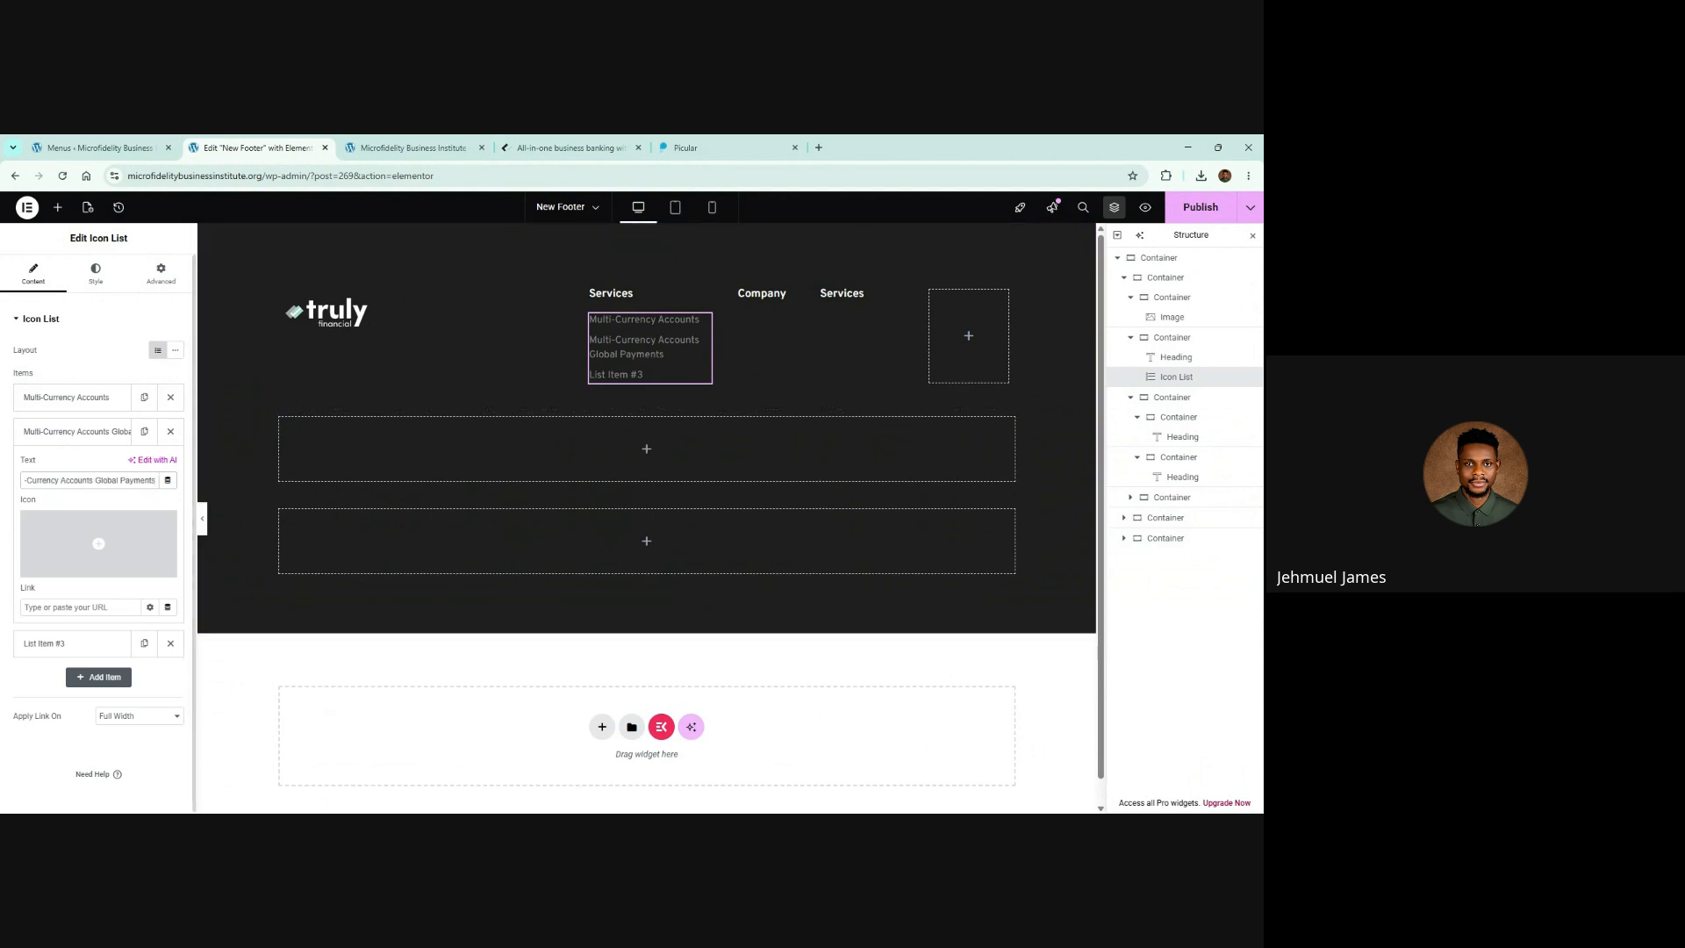
key("ctrl+shift+Left")
key("ctrl+shift+Left")
key("ctrl+shift+Left")
key("BackSpace")
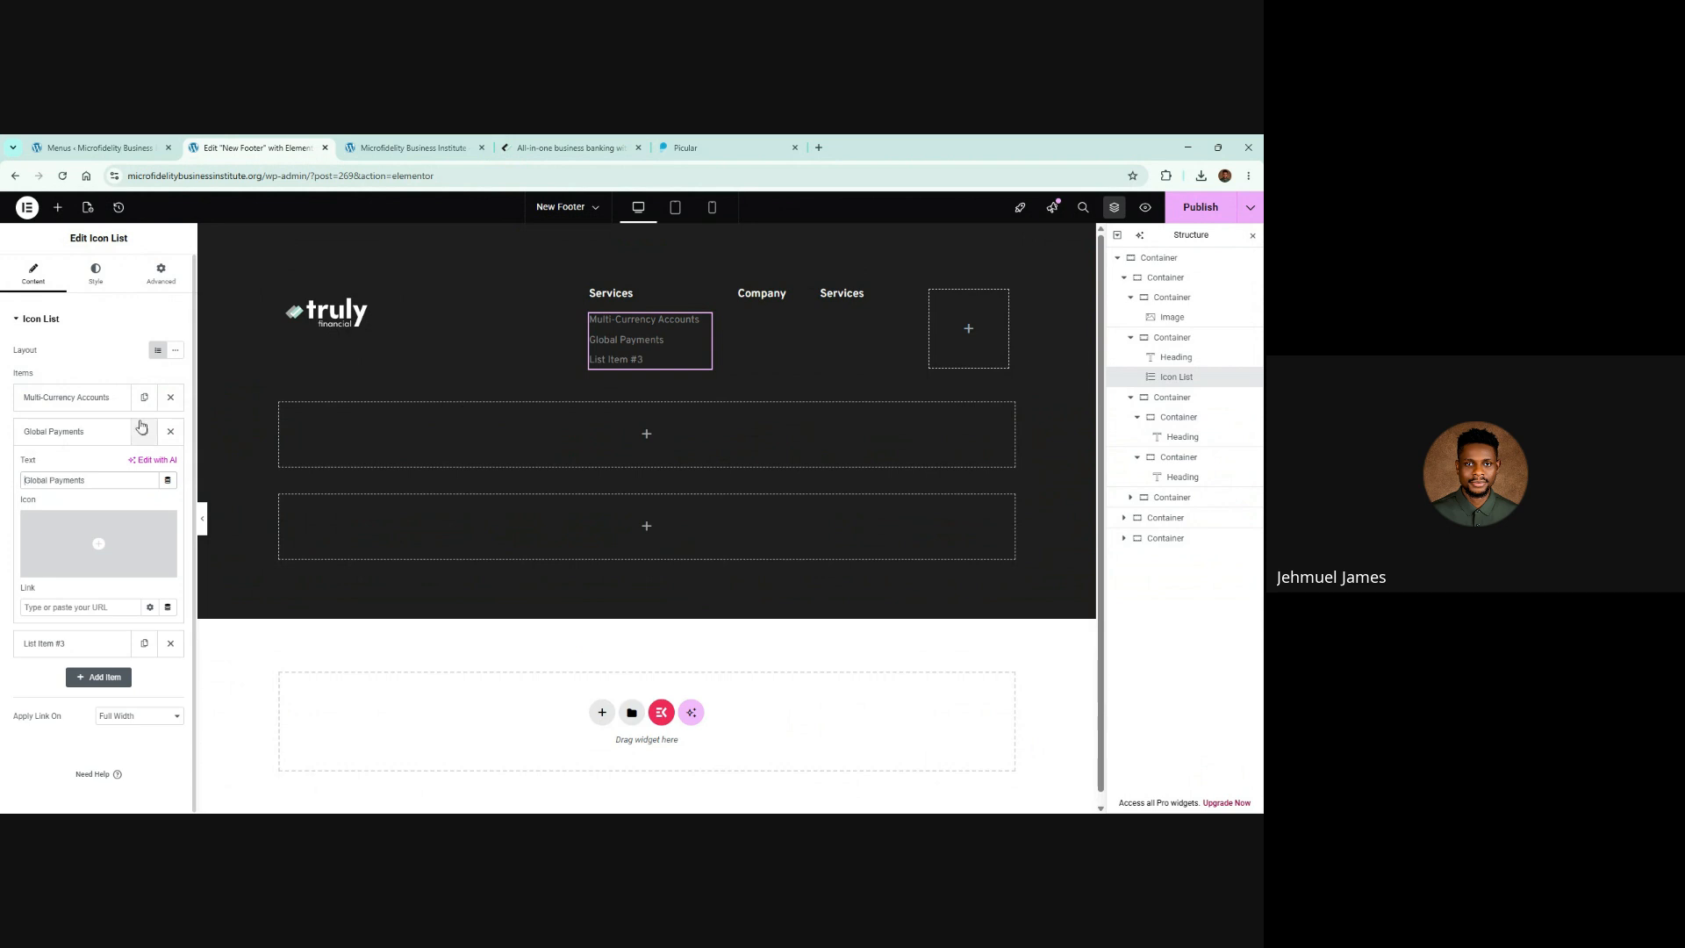
Step: Change the third icon list item's text to Embedded Platform
left_click(79, 431)
left_click(79, 465)
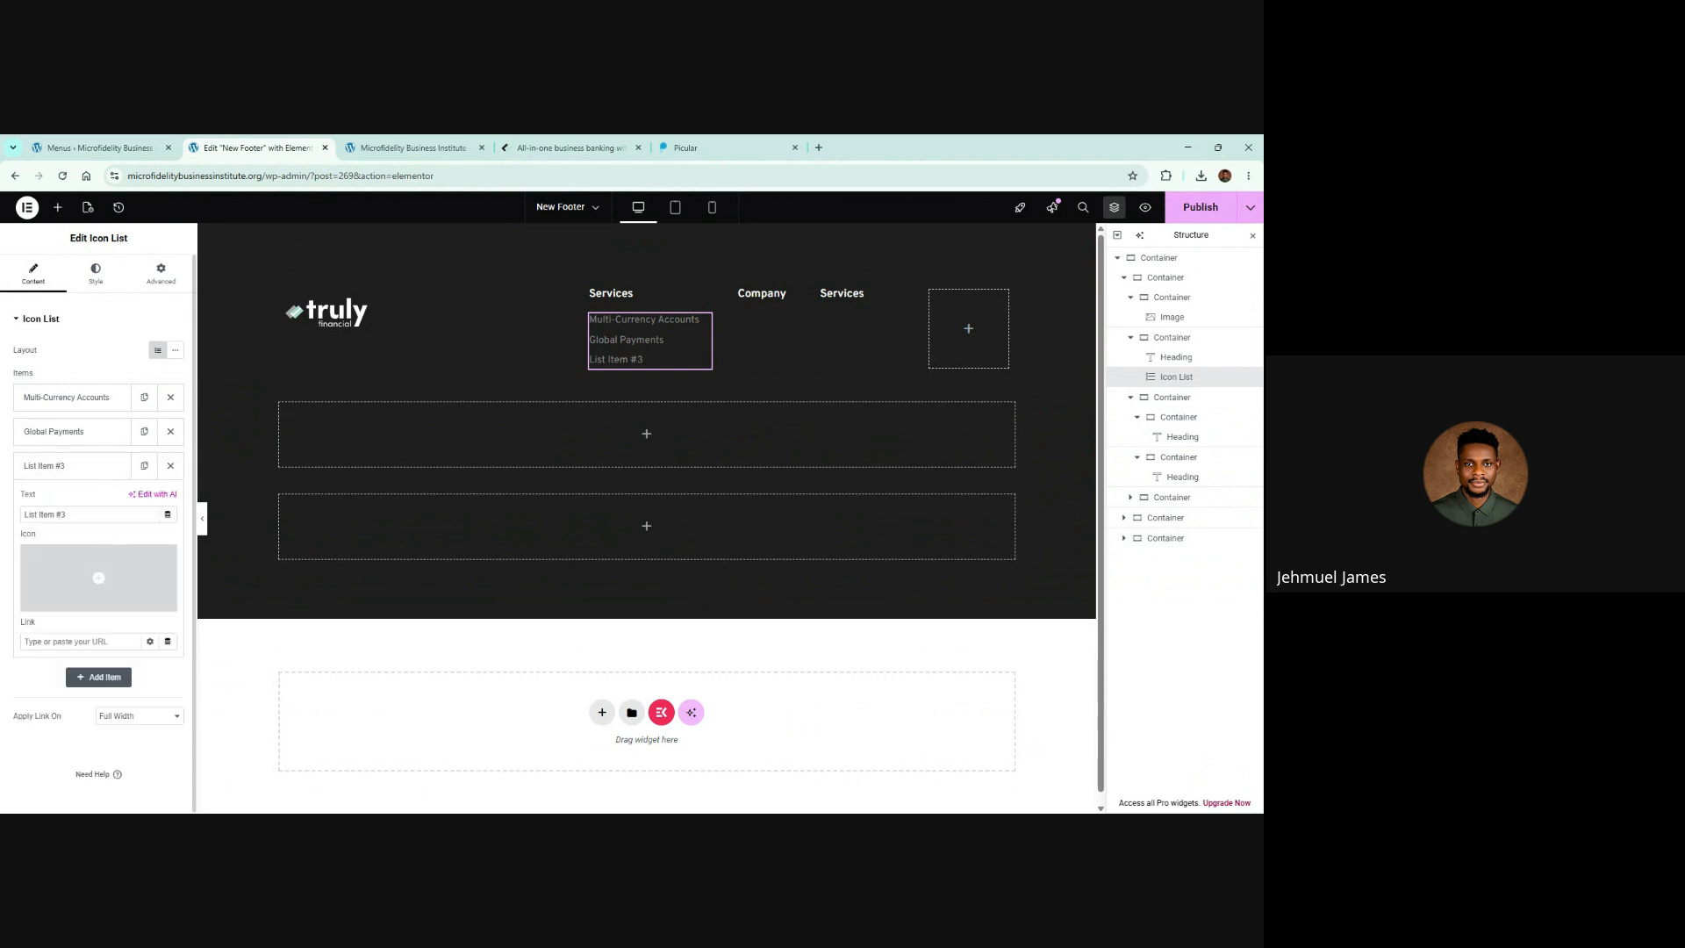
key("ctrl+a")
type("Multi-Currency Accounts Global Payments Embedded Platform")
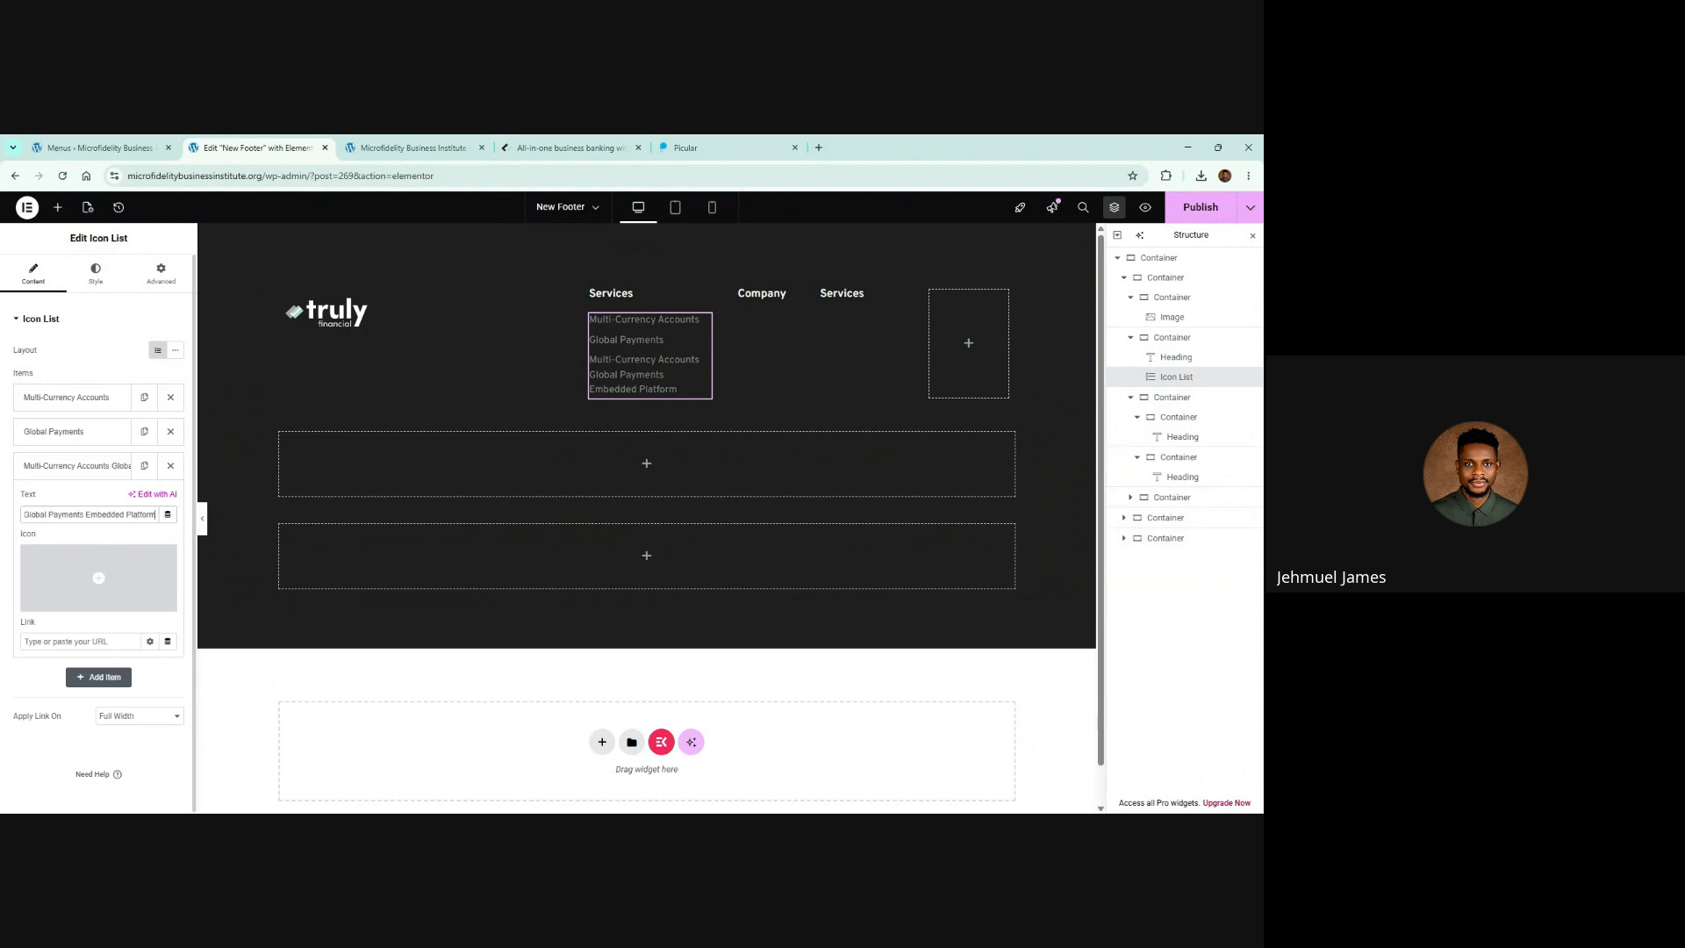
key("ctrl+a")
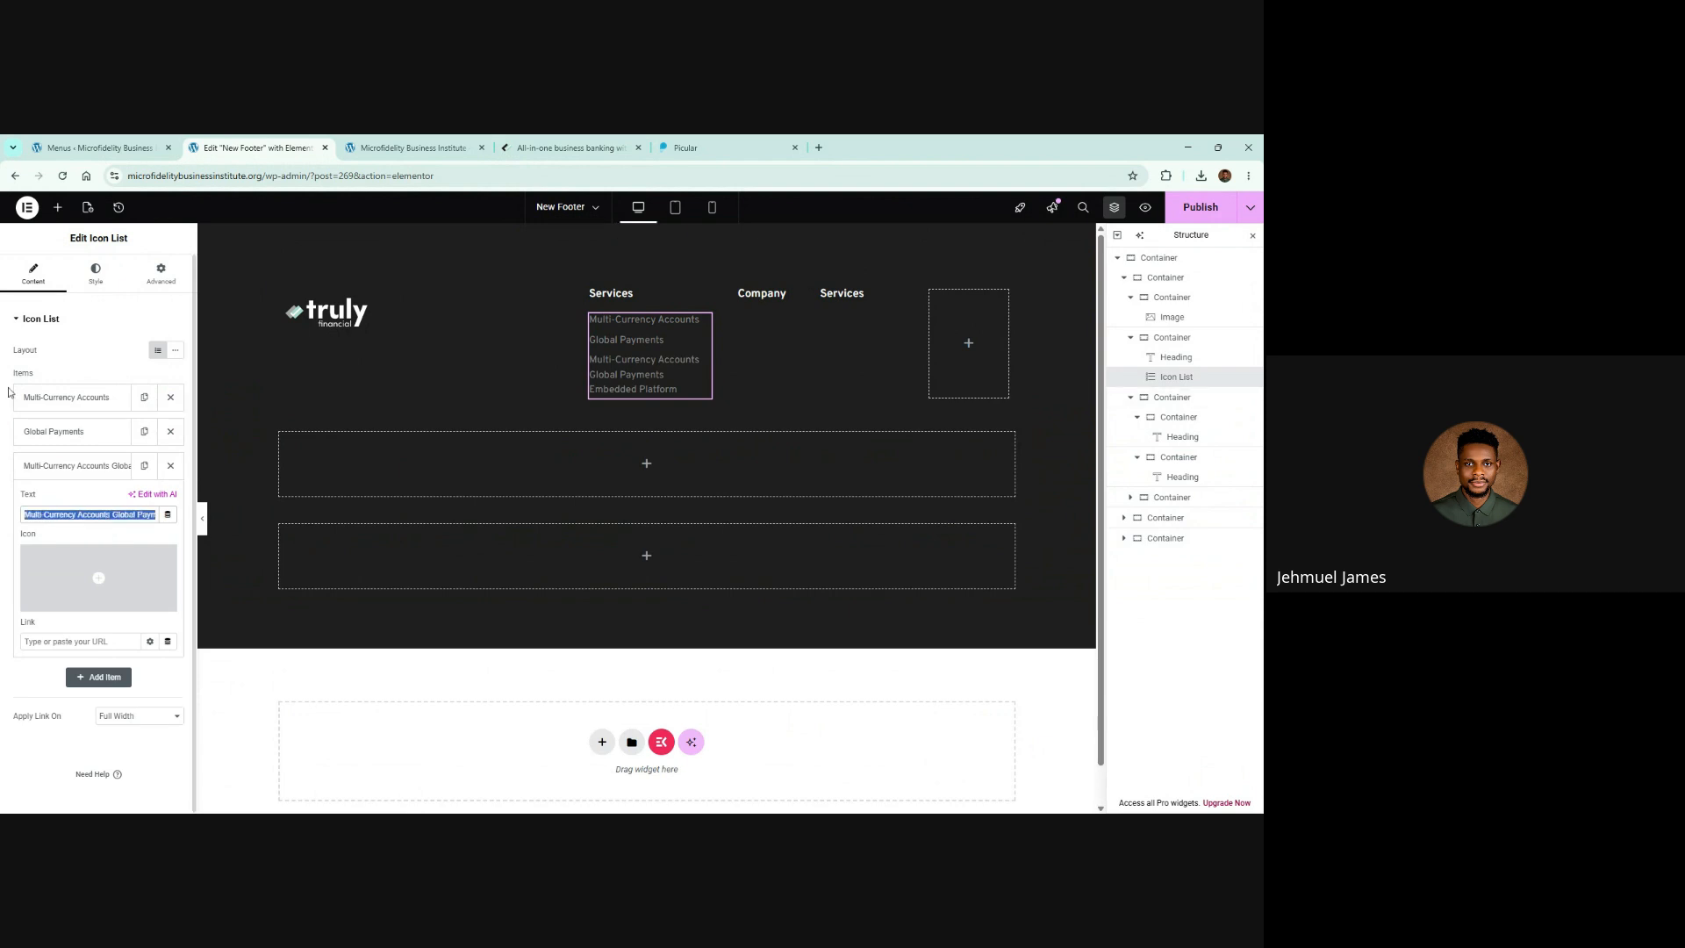
key("ctrl+v")
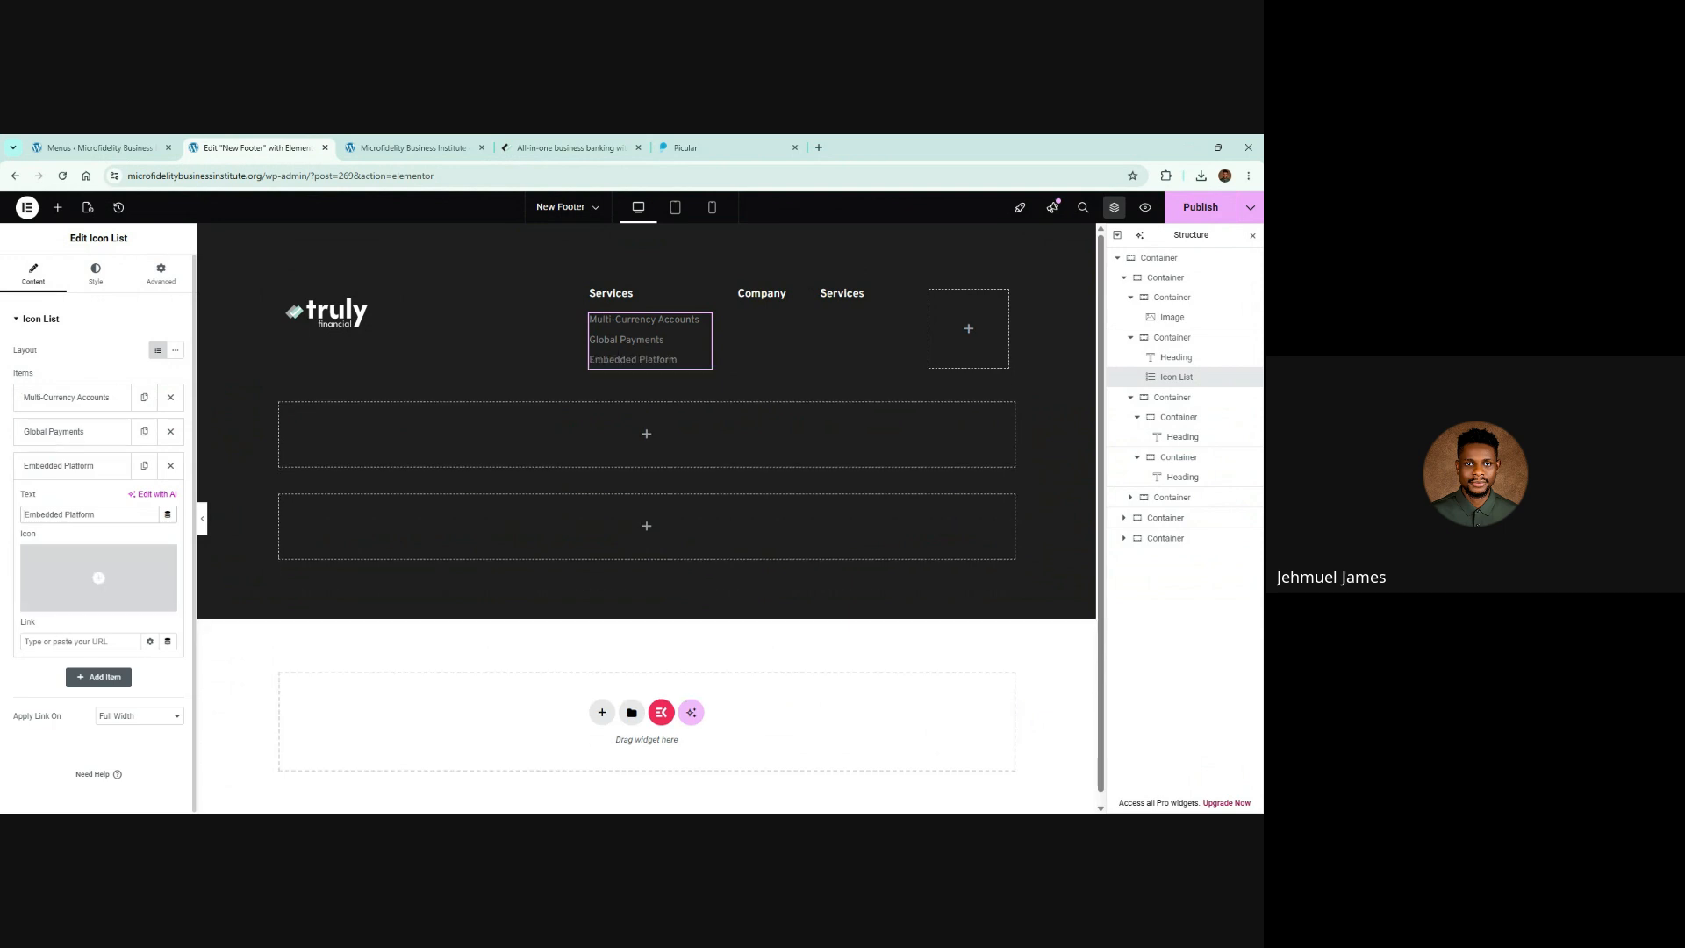
Step: Set the link of the Multi-Currency Accounts list item to the placeholder #
left_click(54, 431)
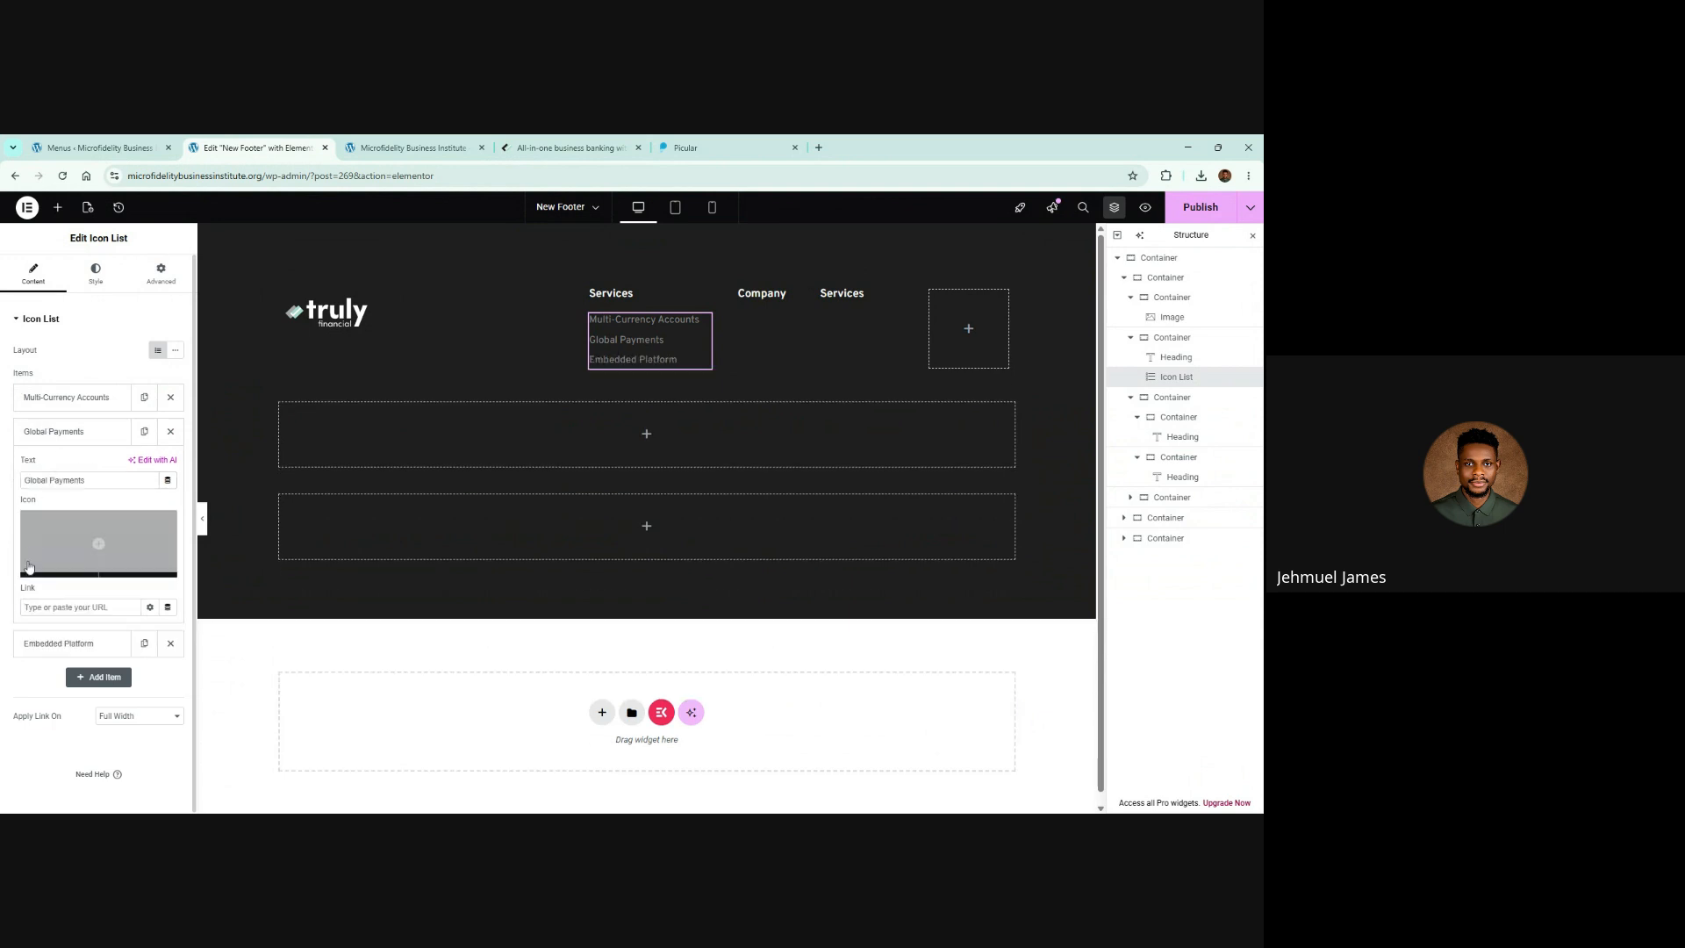
left_click(128, 397)
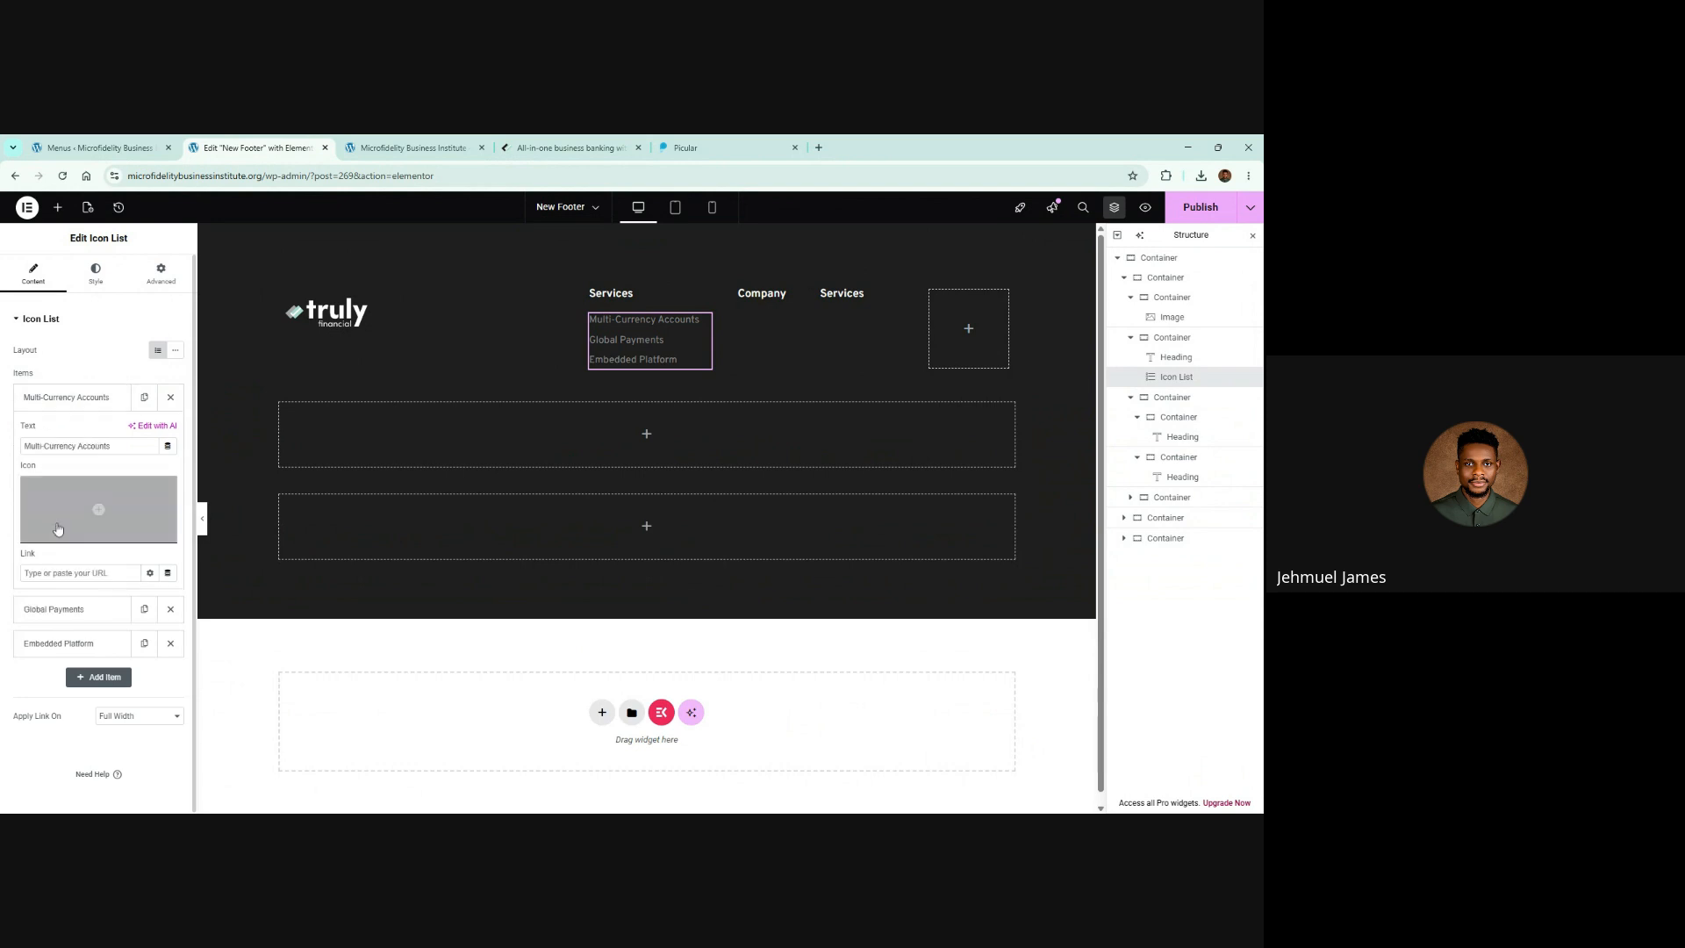
type("#")
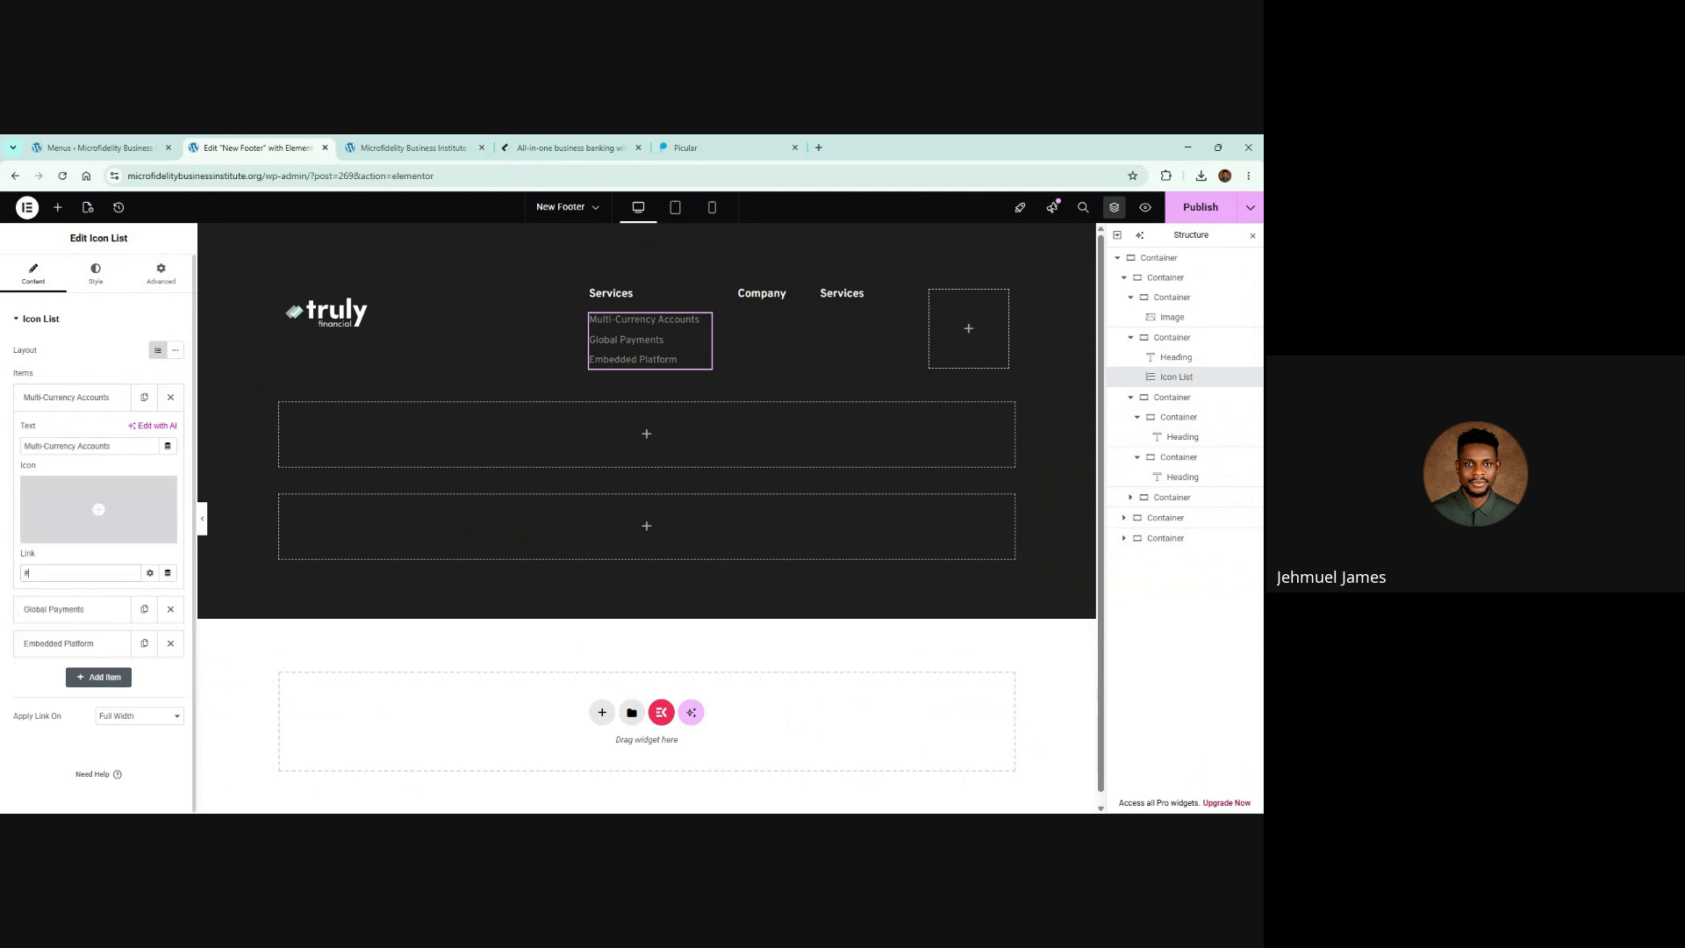
Step: Copy the finished icon list and paste it below the Company heading and below the second Services heading
right_click(707, 324)
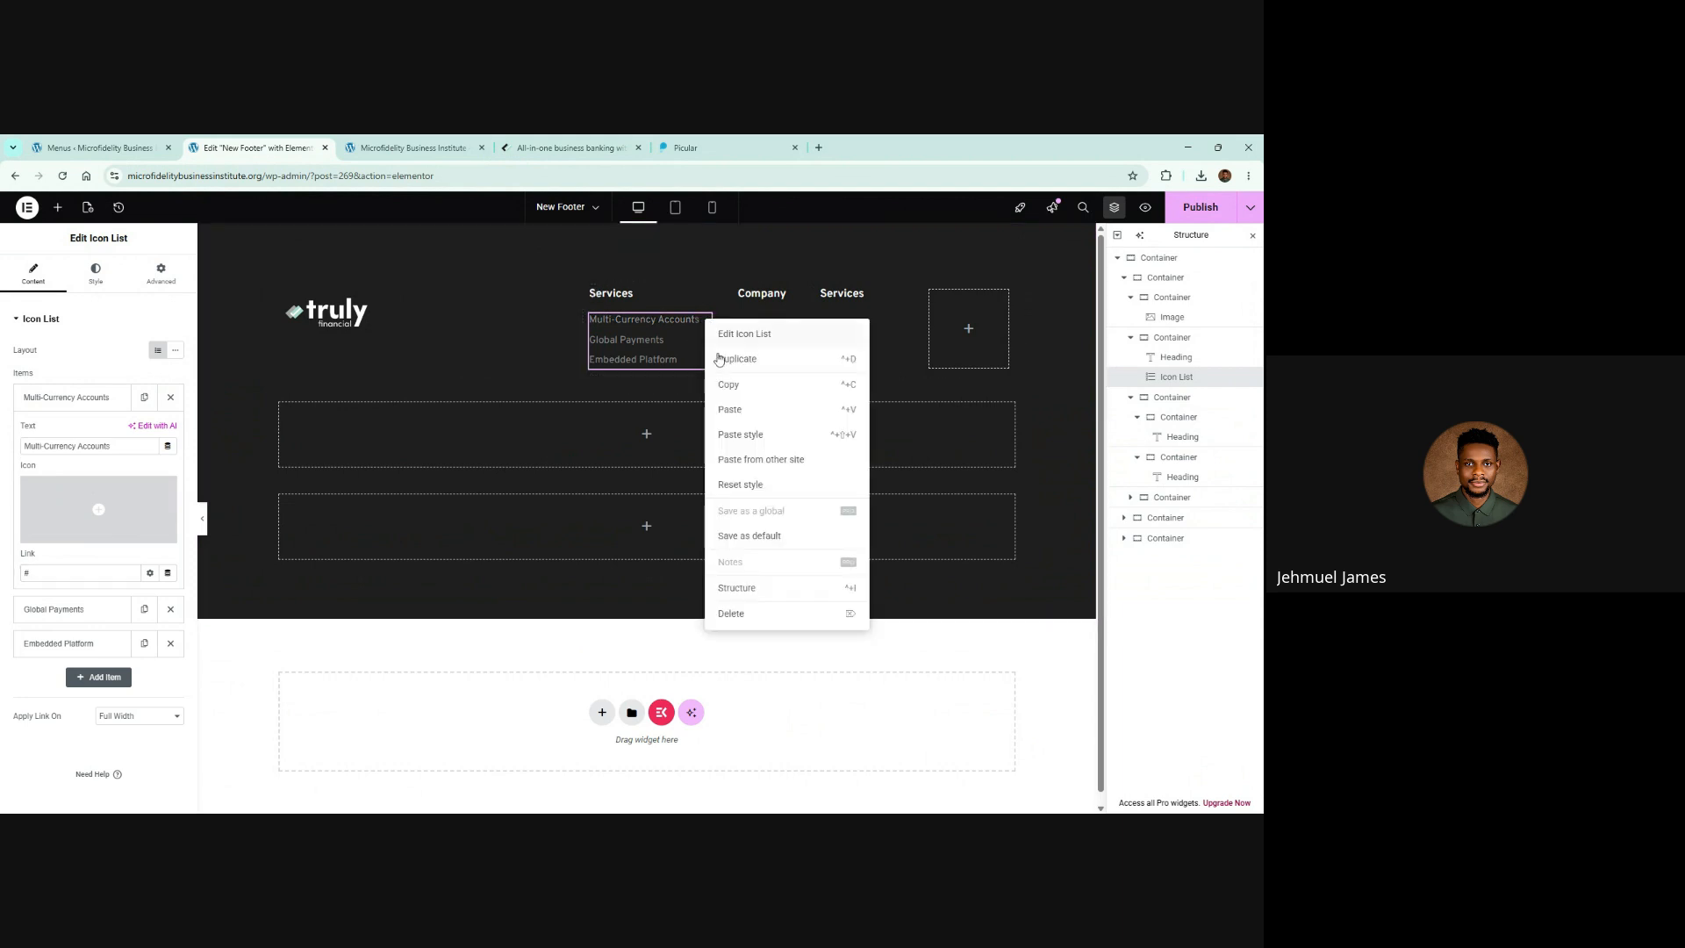
left_click(728, 386)
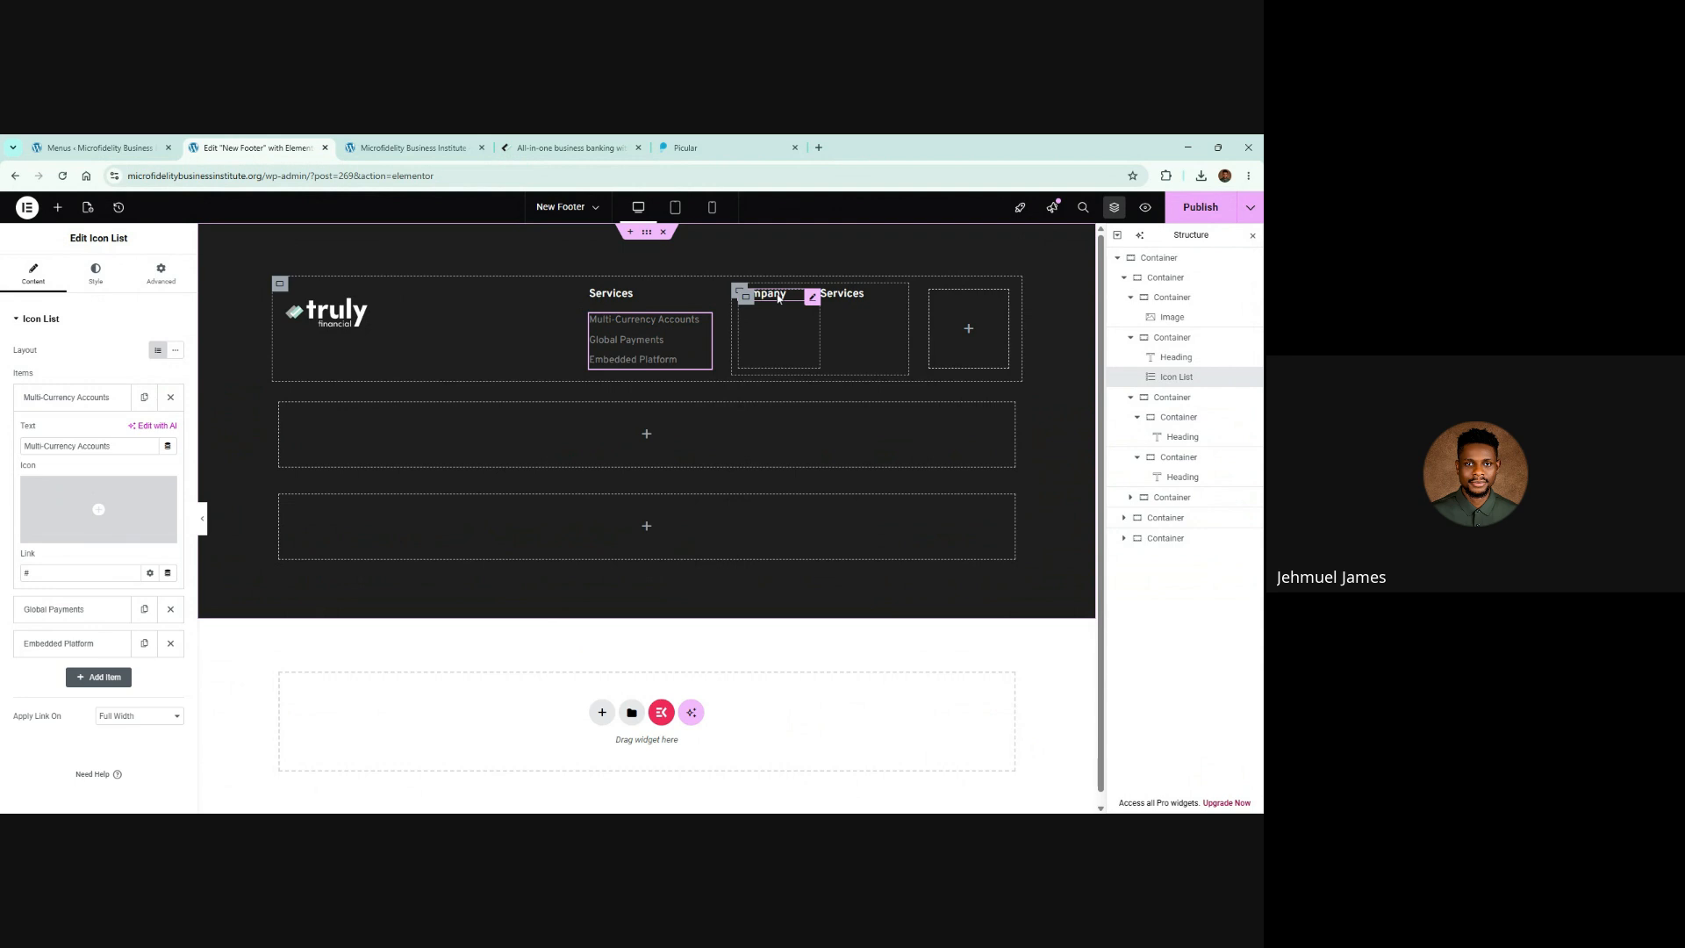
right_click(779, 298)
left_click(805, 387)
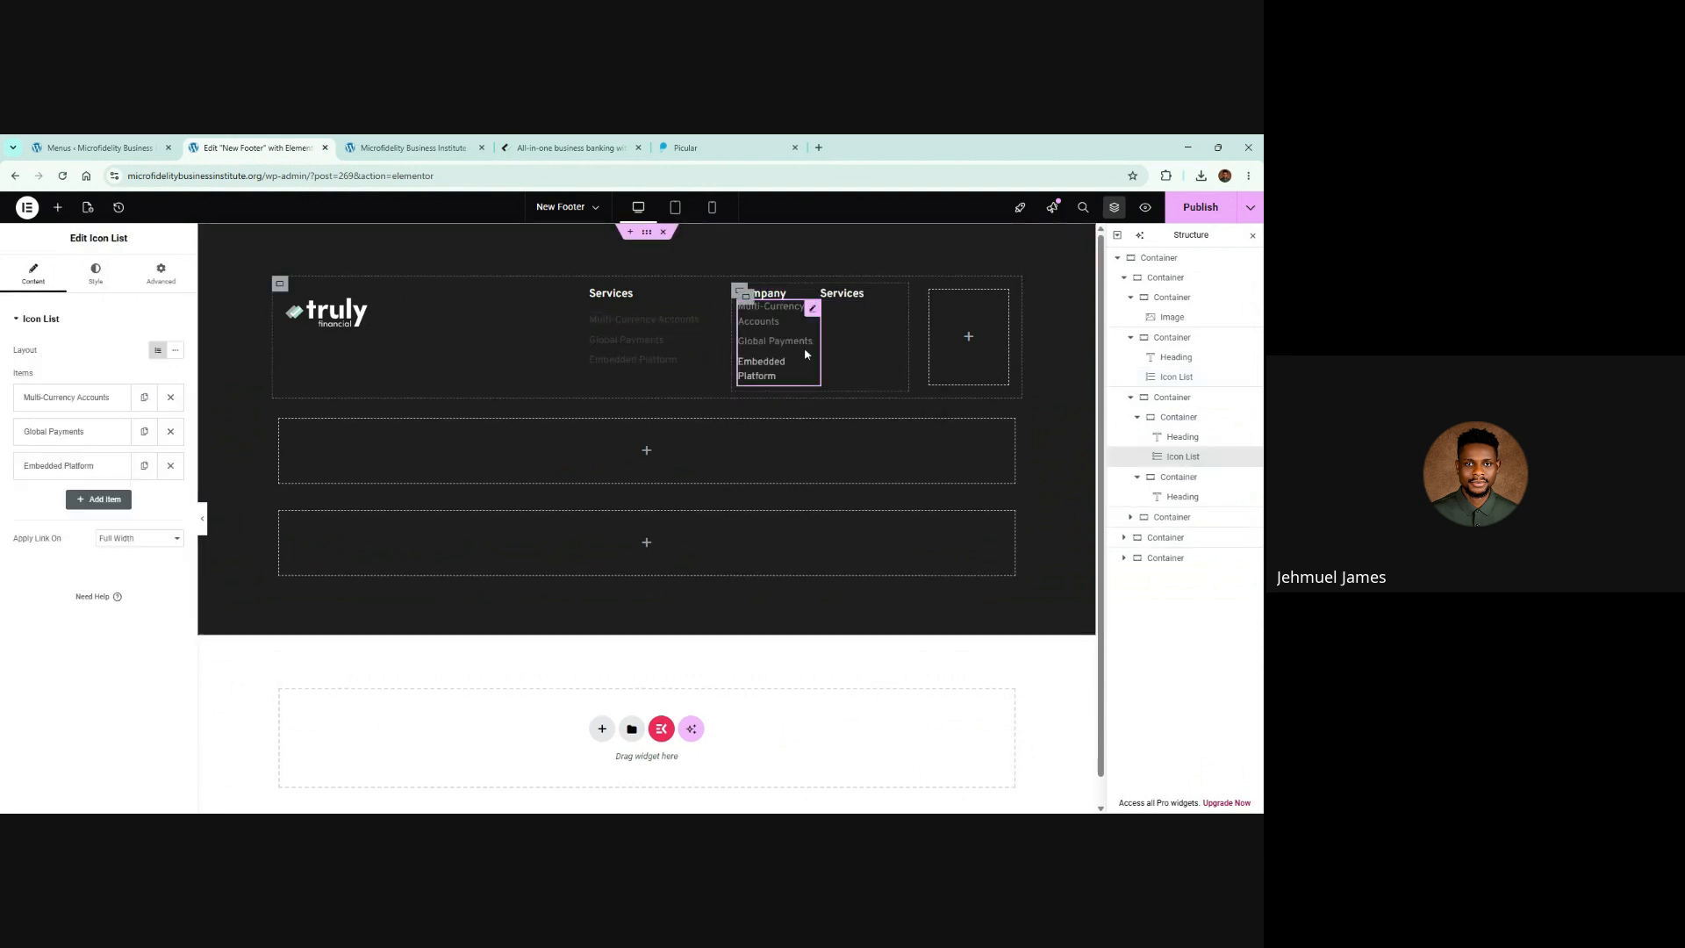
right_click(856, 297)
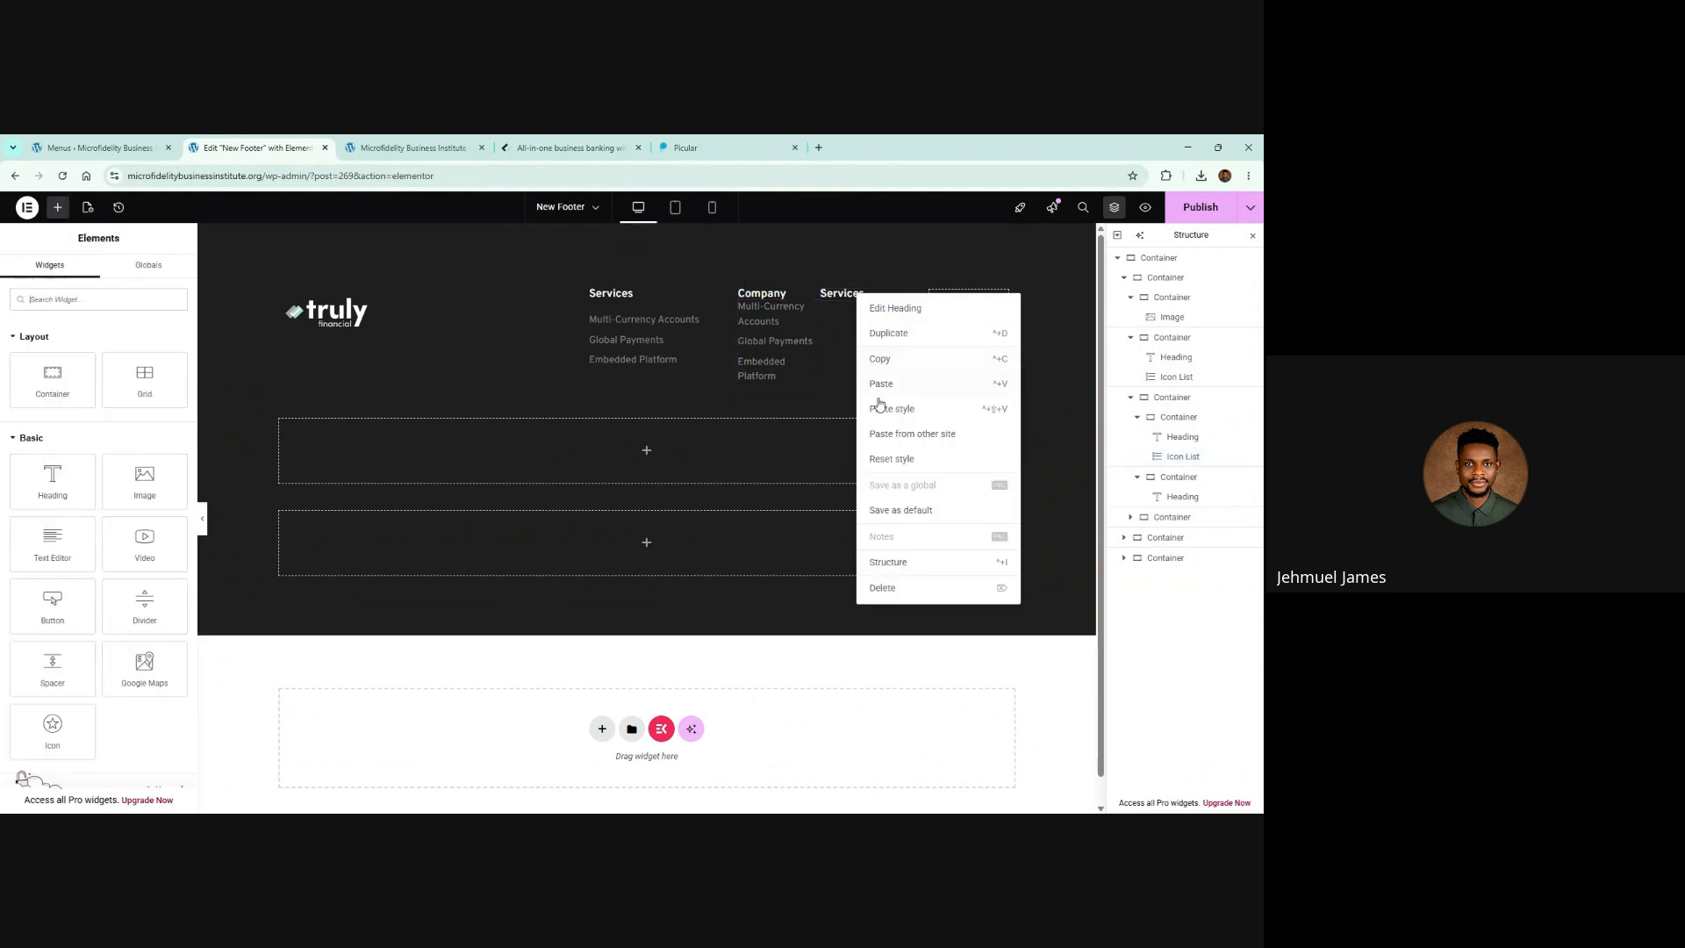
left_click(882, 384)
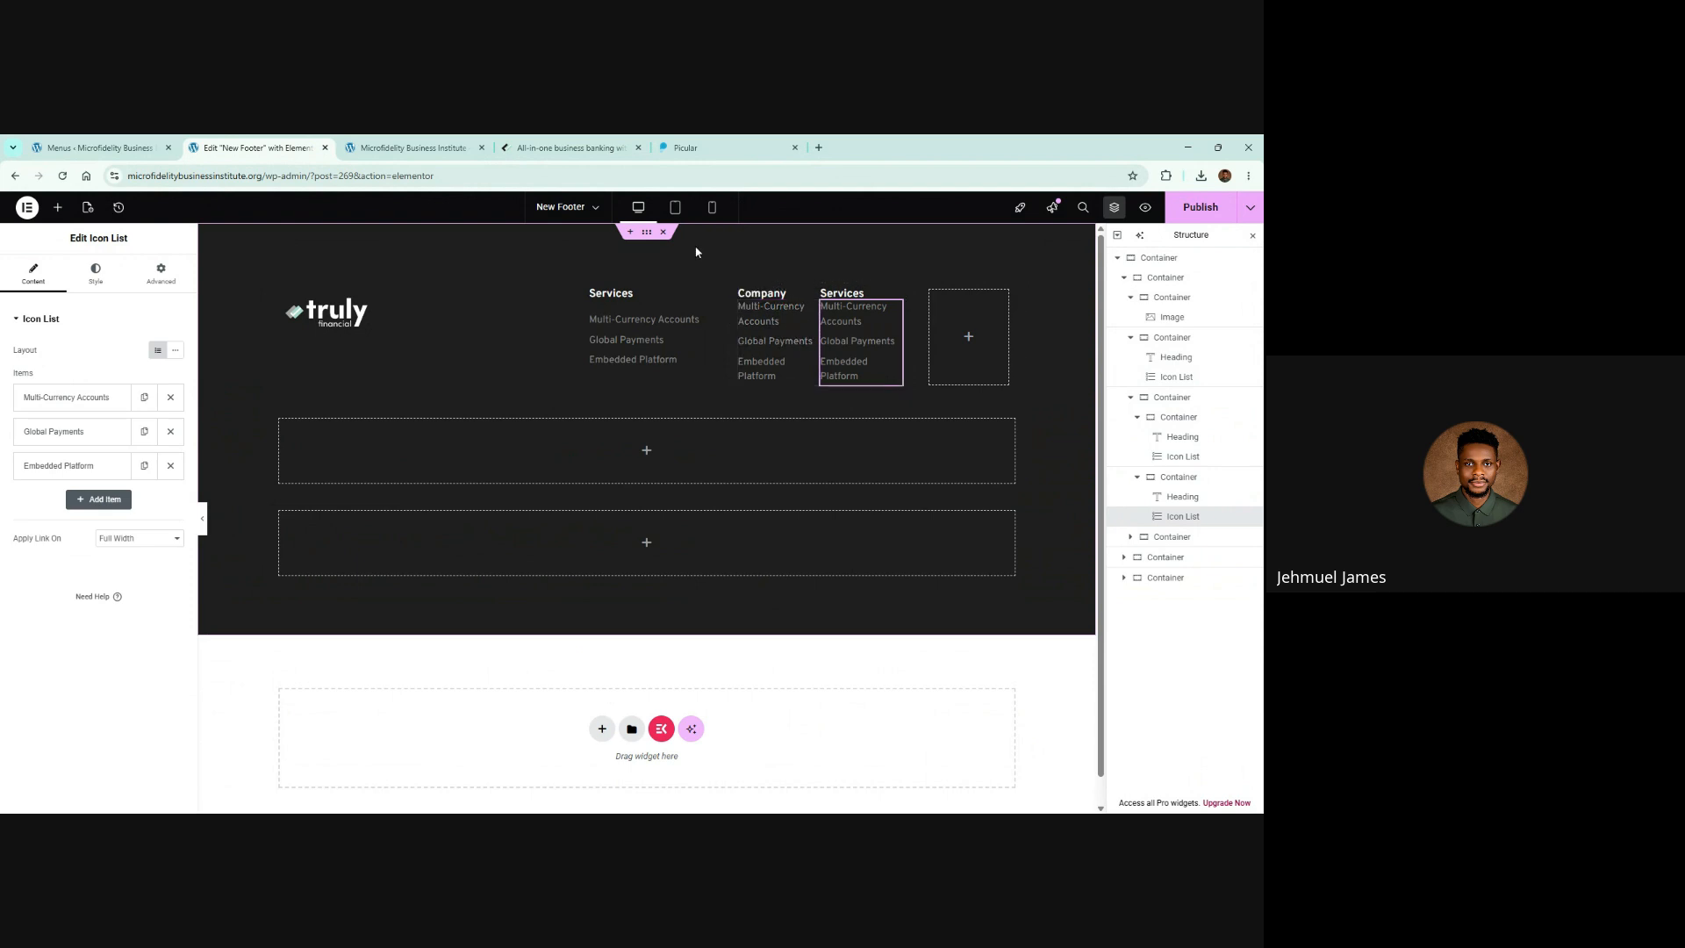
Step: Change the first item of the icon list under Company to About Us, following the reference footer on trulyfinancial.com
left_click(769, 320)
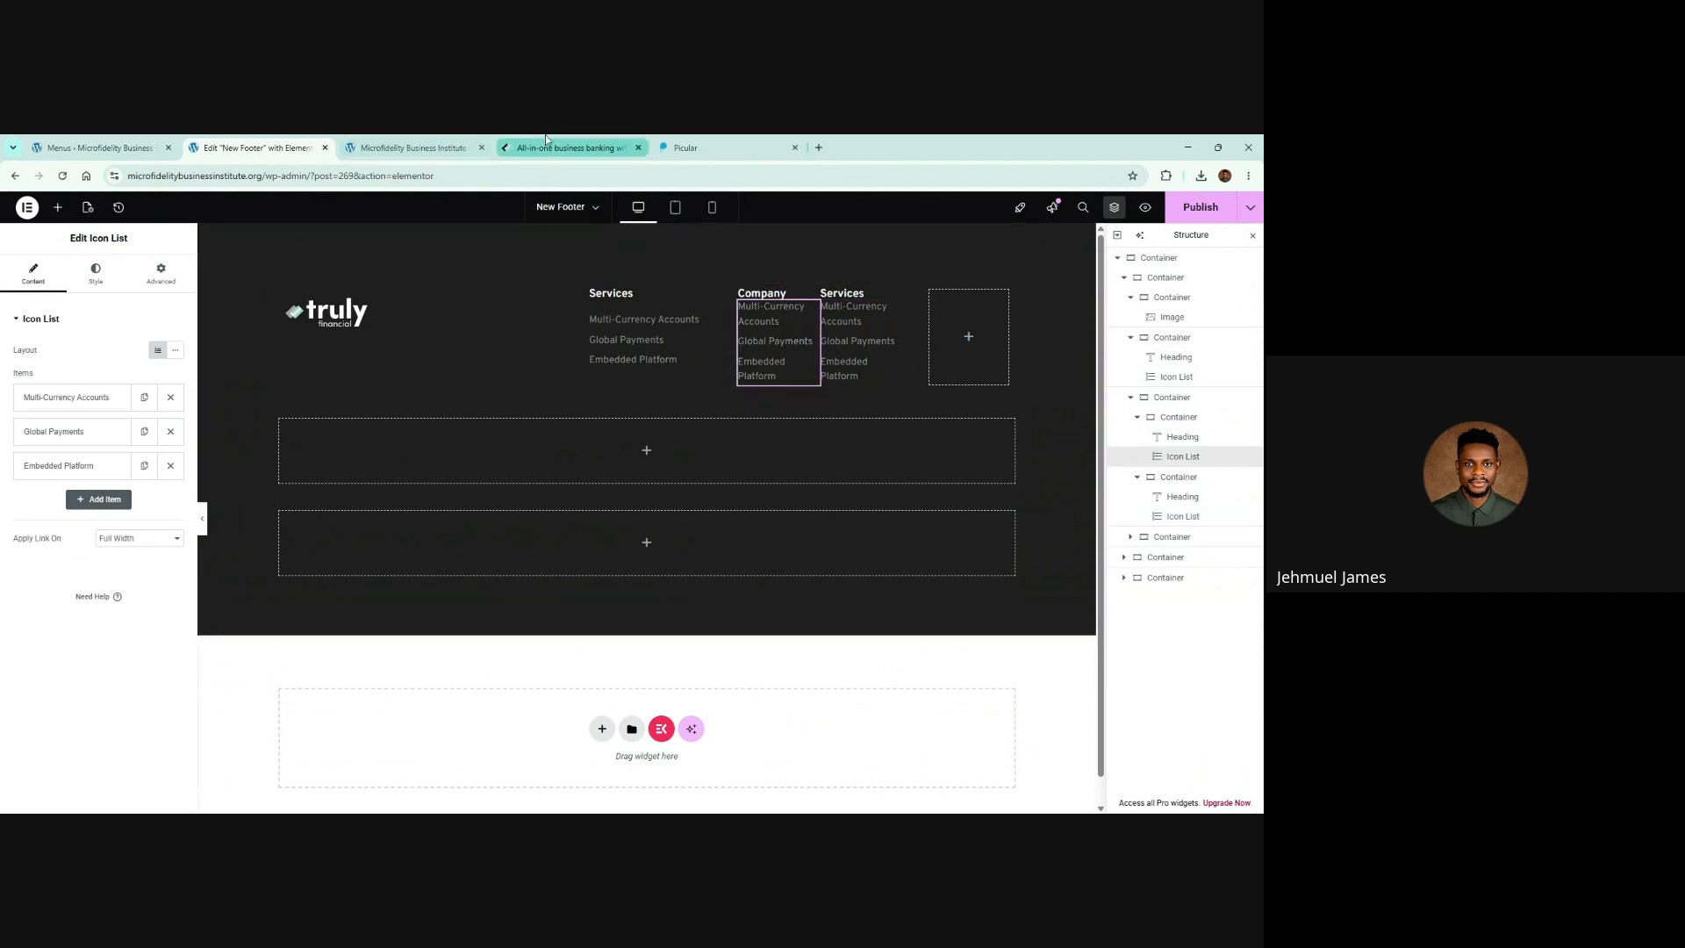
left_click(568, 148)
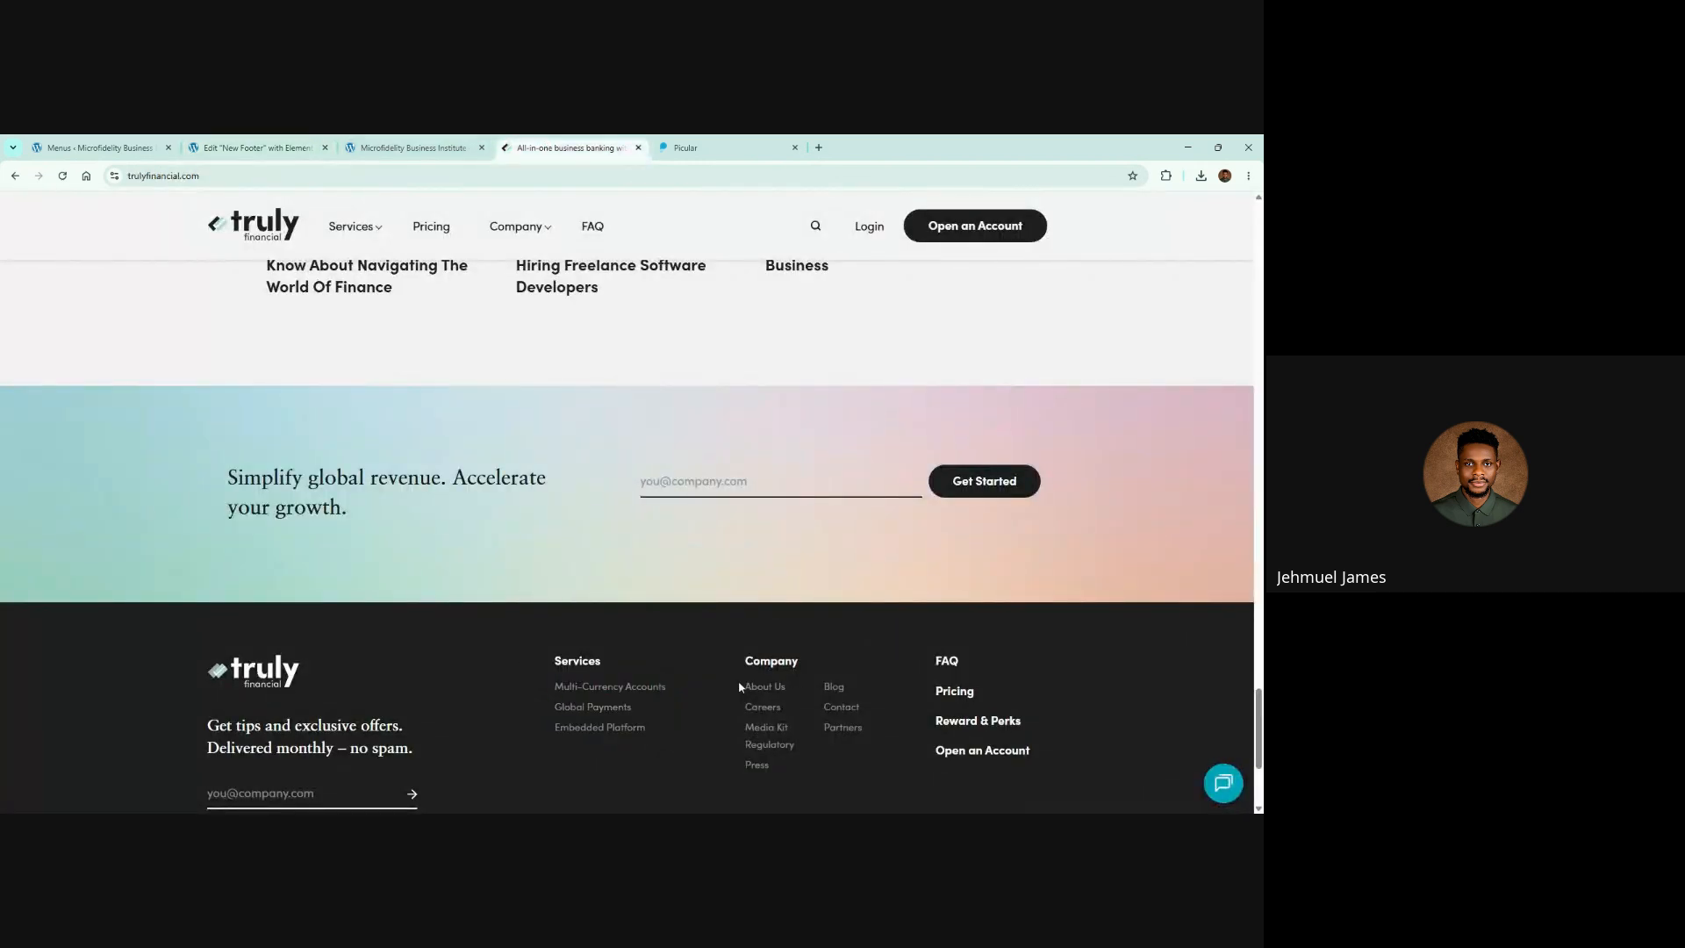
left_click(254, 148)
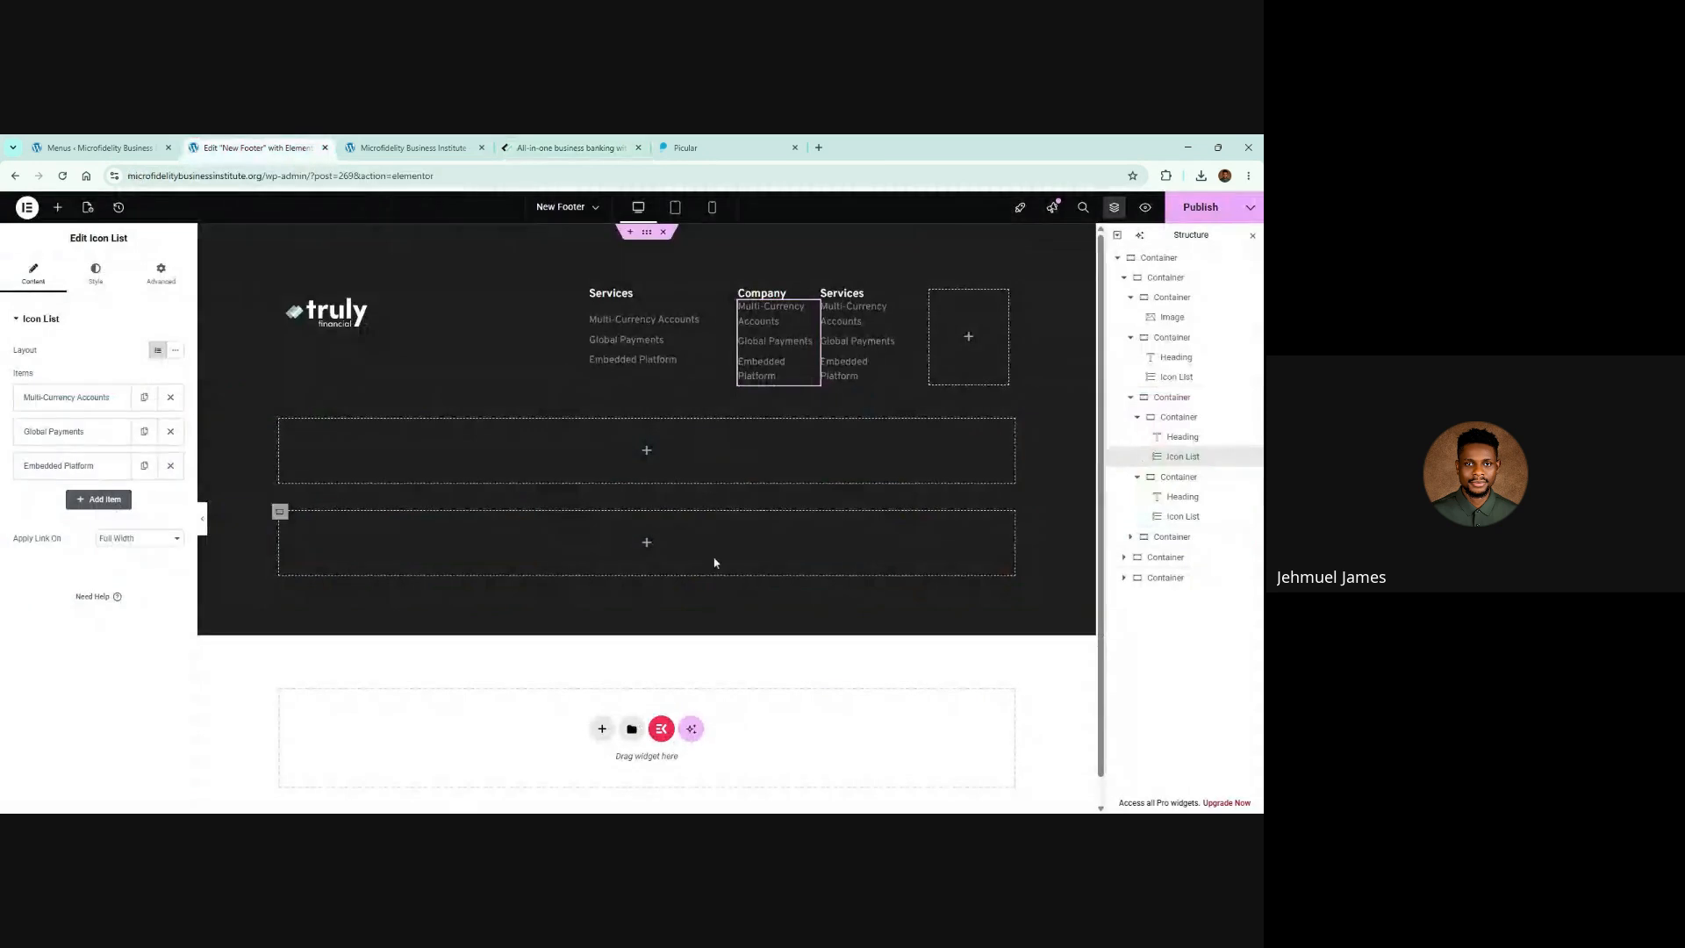
left_click(101, 397)
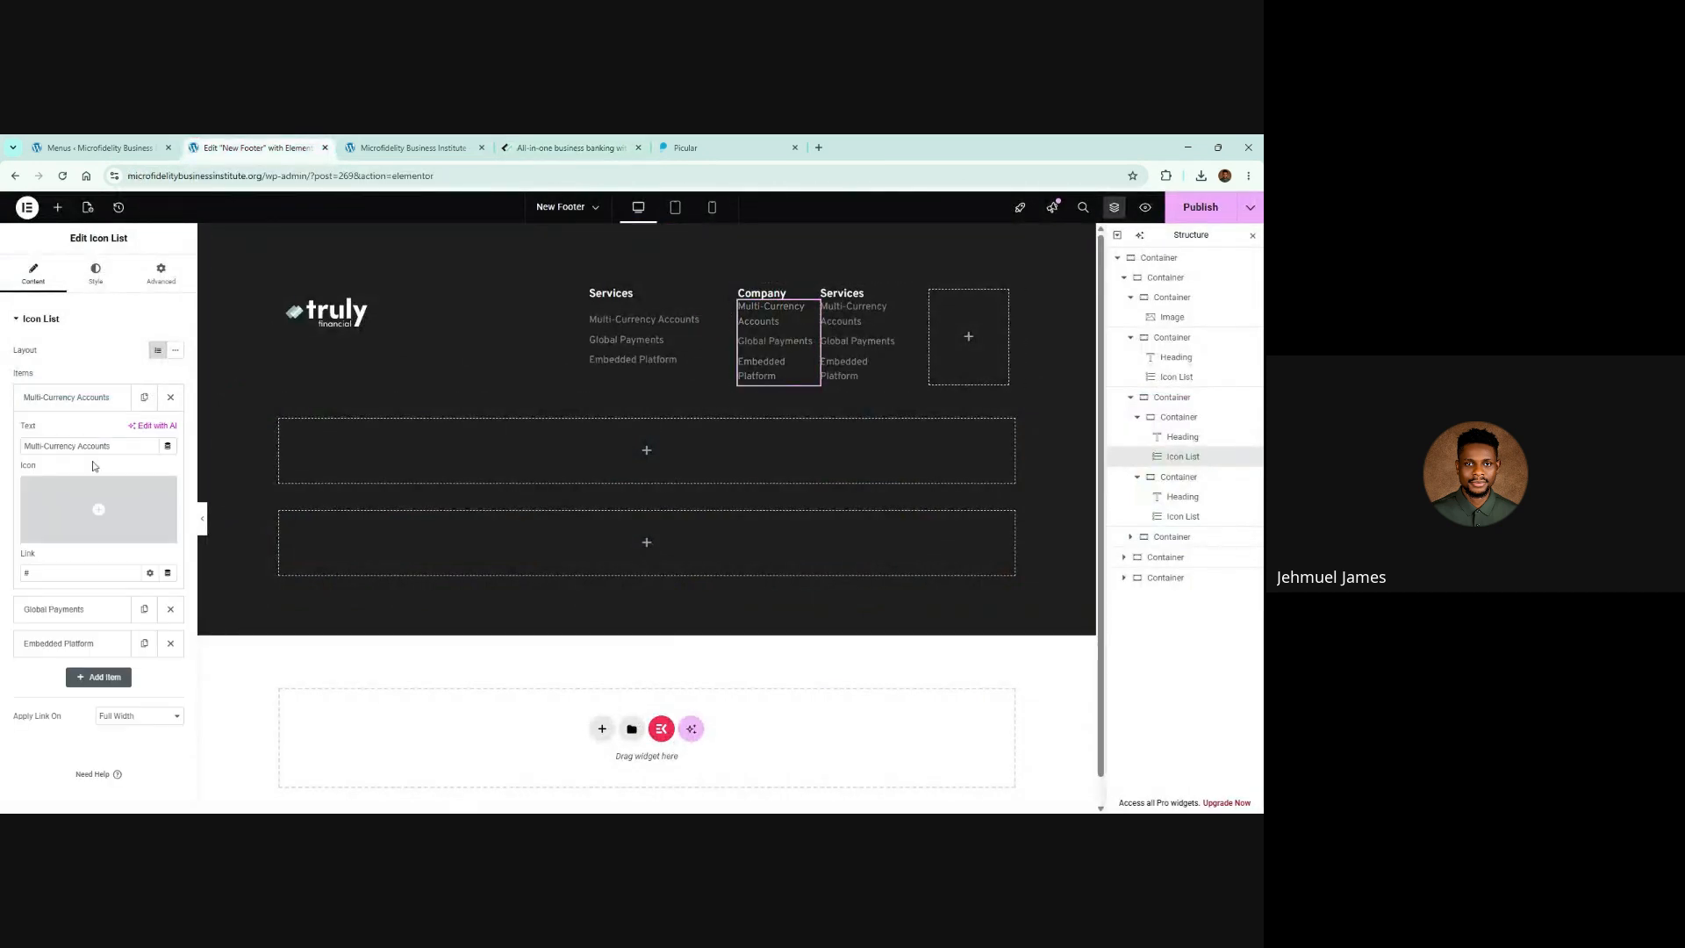
triple_click(79, 446)
type("About")
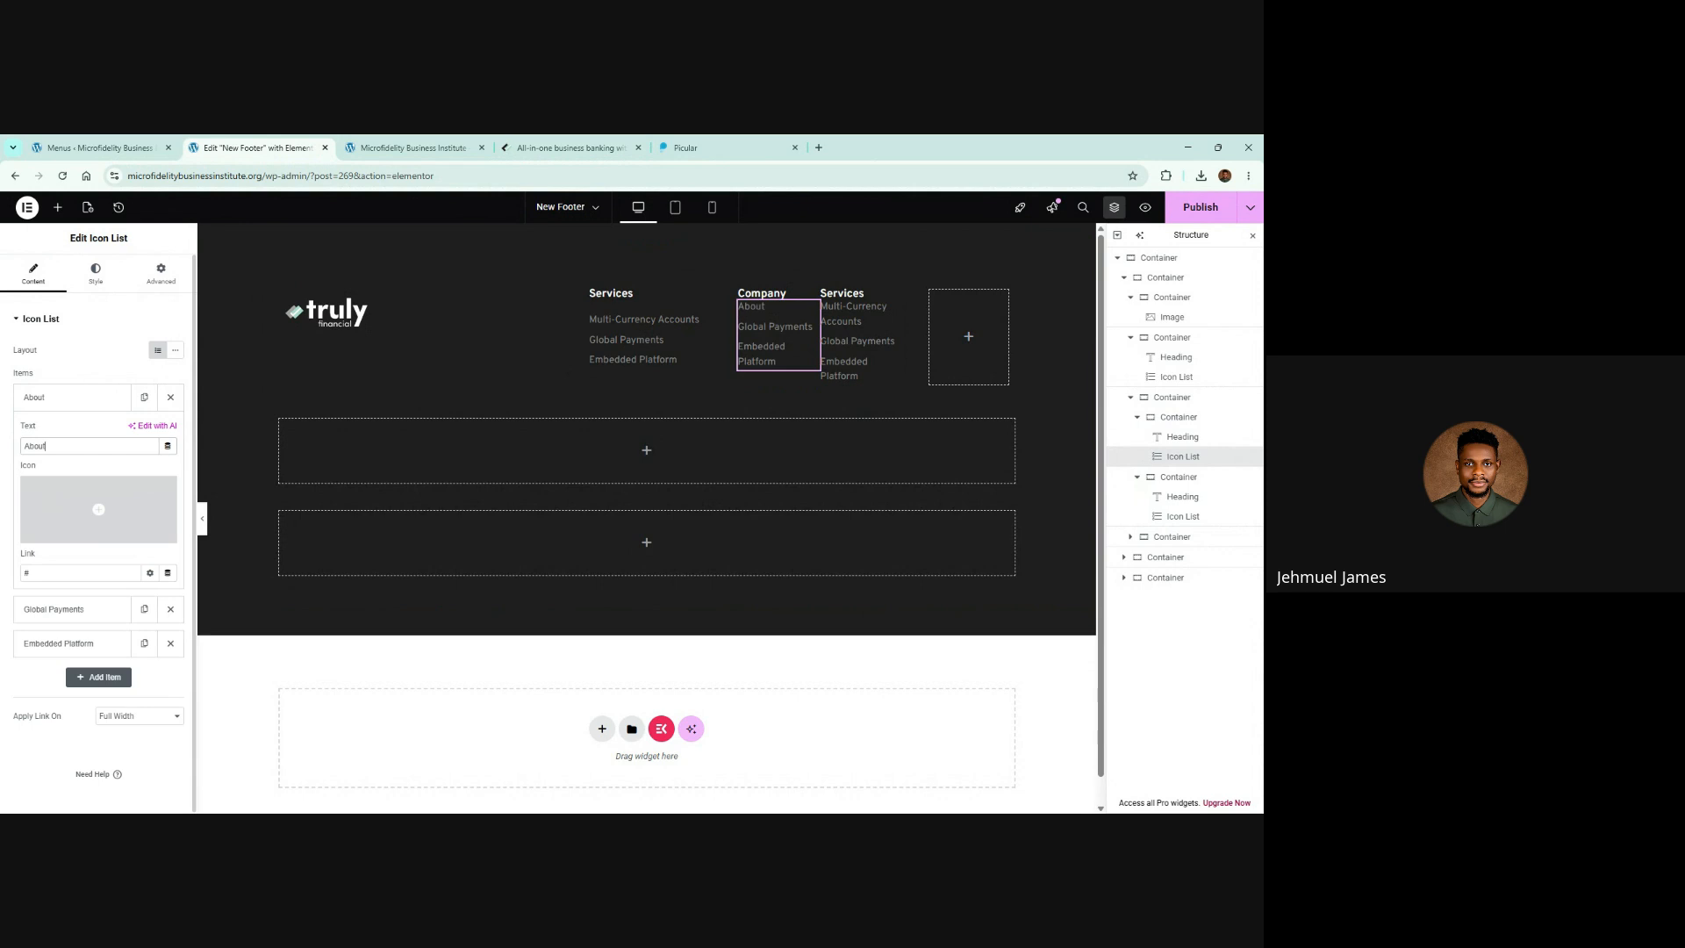
type(" Us")
left_click(52, 396)
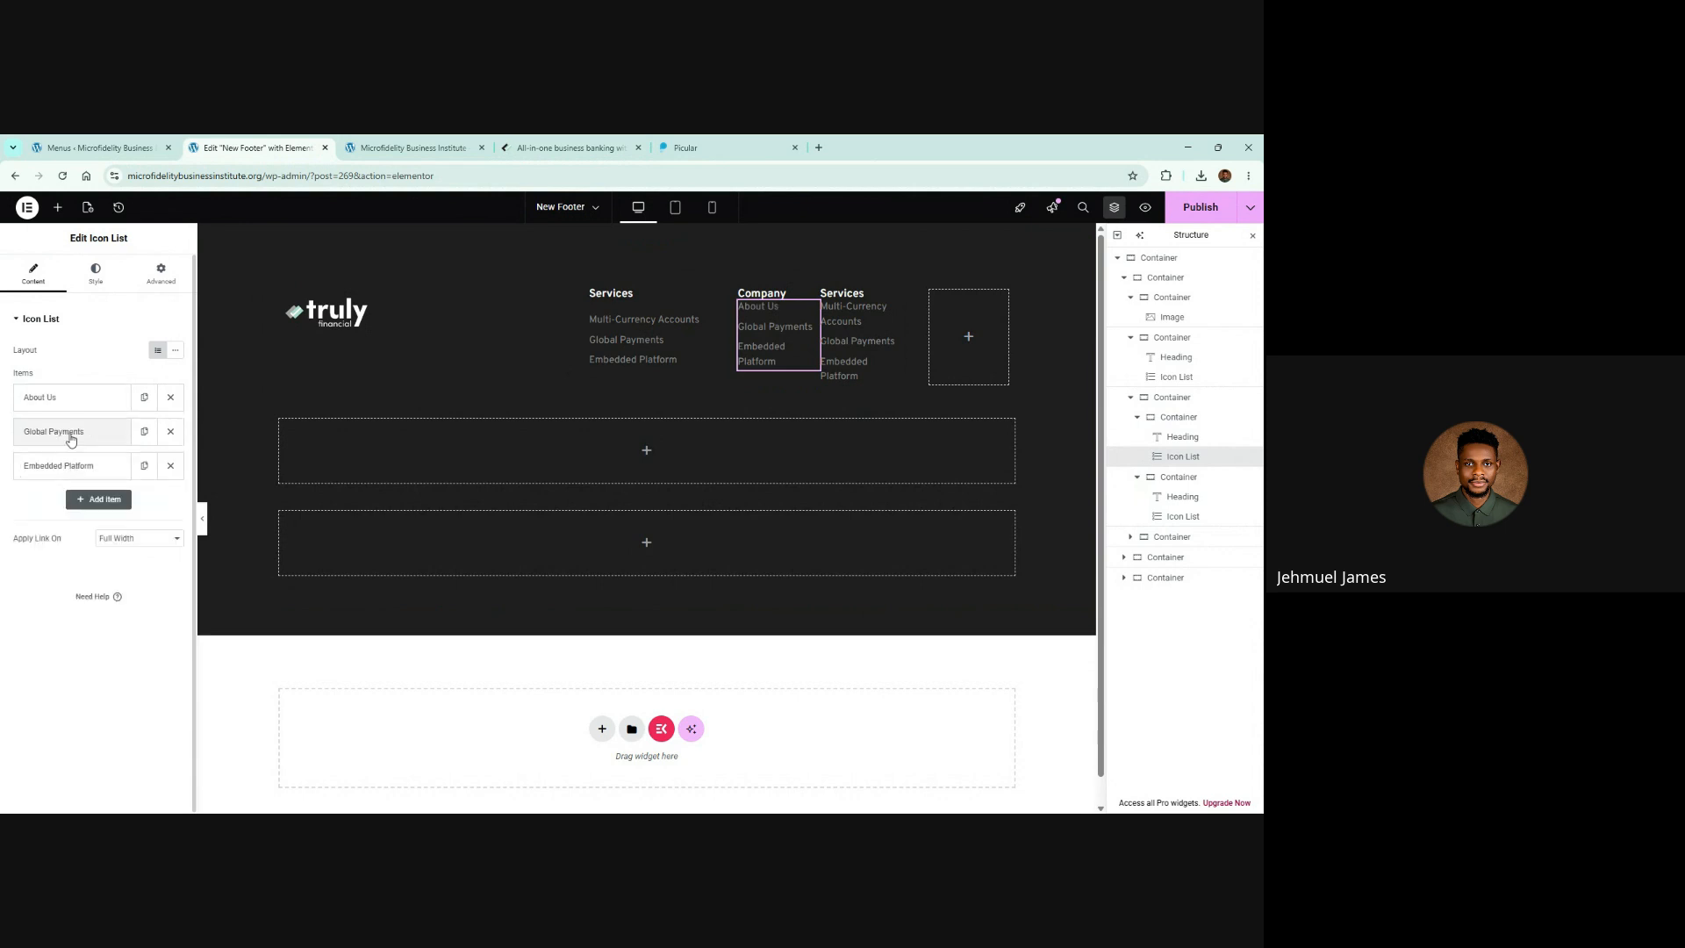
Step: Change the second item of the Company icon list to Careers, checking the wording against the reference footer
left_click(69, 432)
triple_click(81, 480)
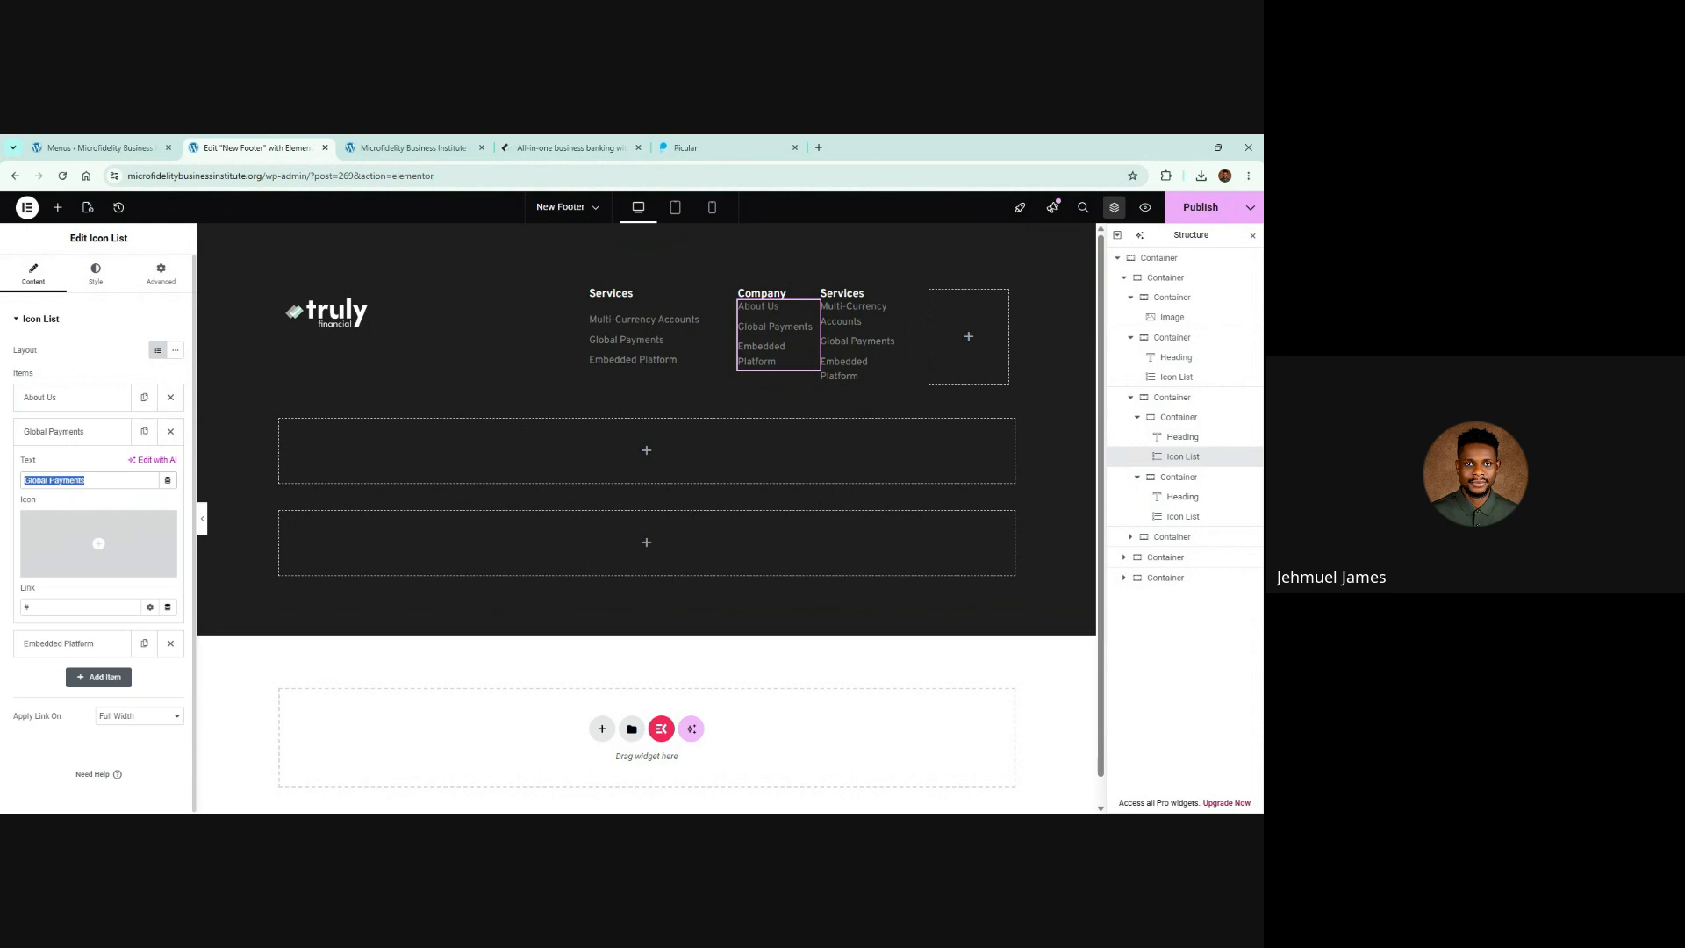
type("Cart")
left_click(518, 146)
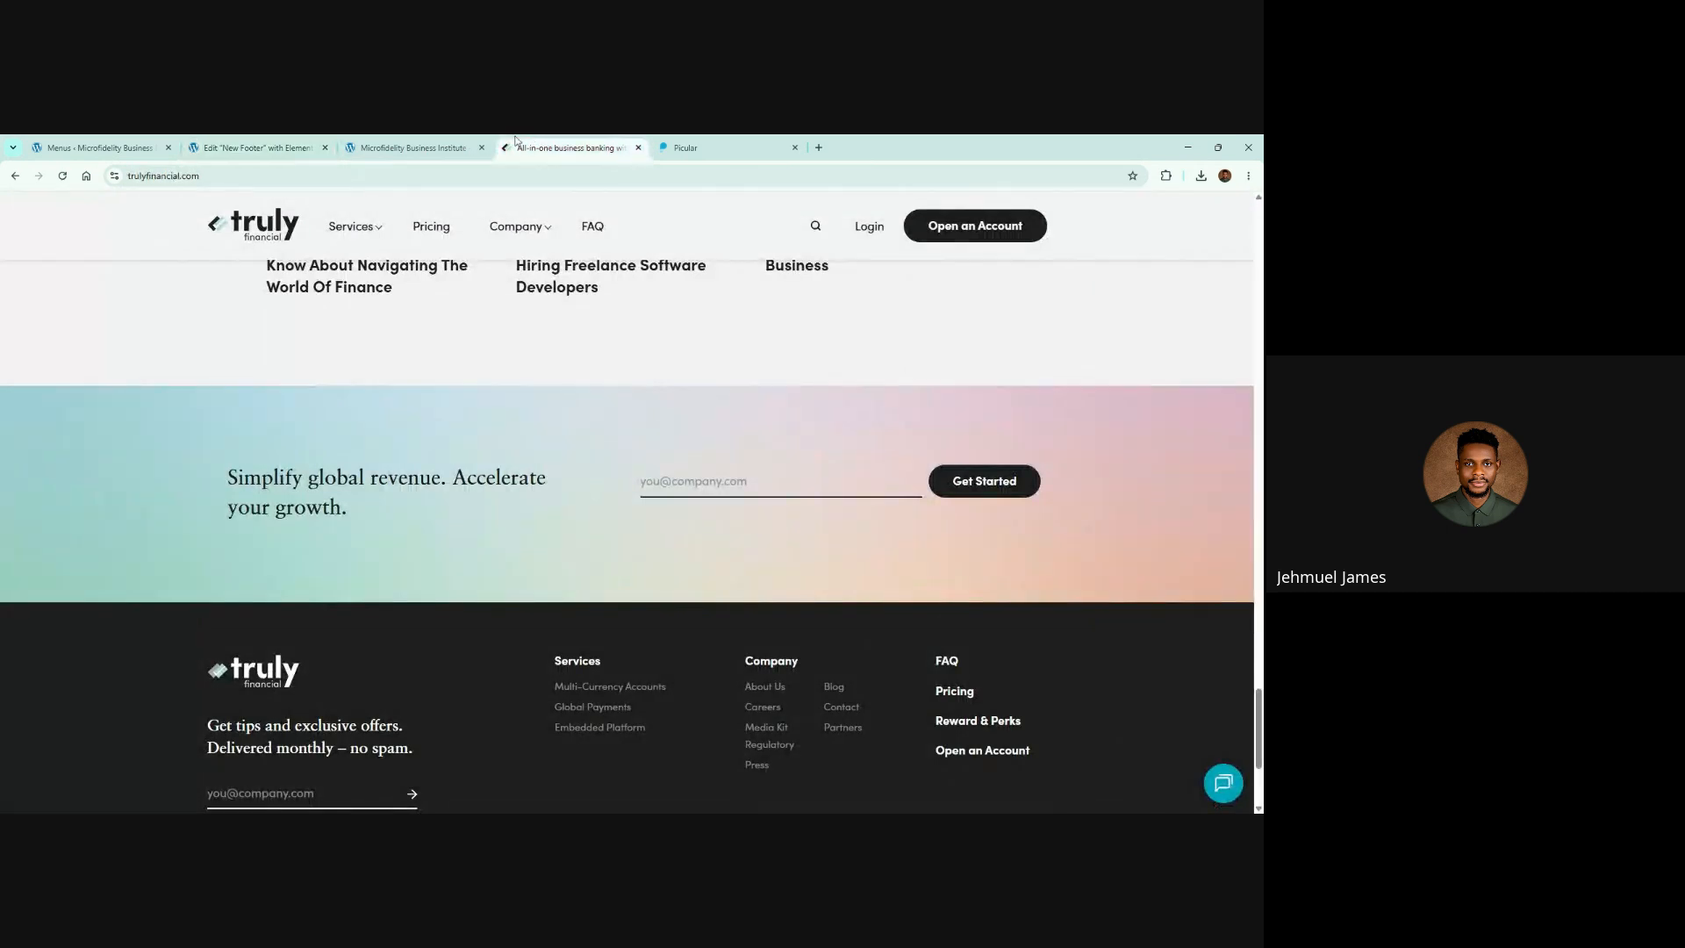
left_click(263, 147)
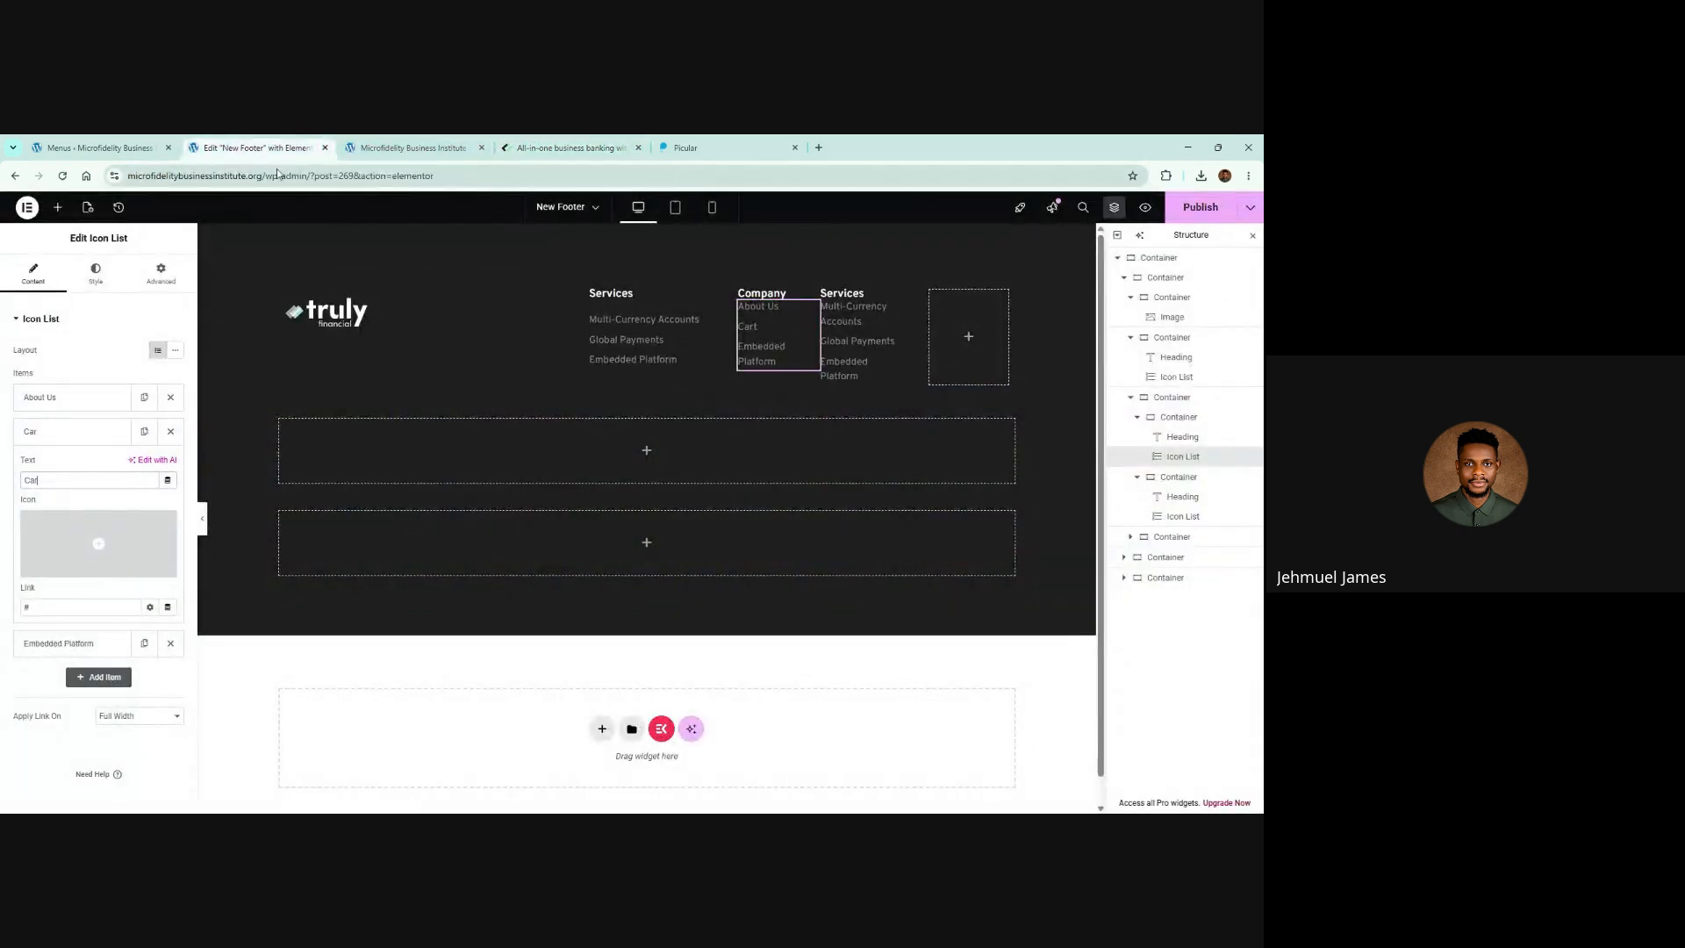
type("eers")
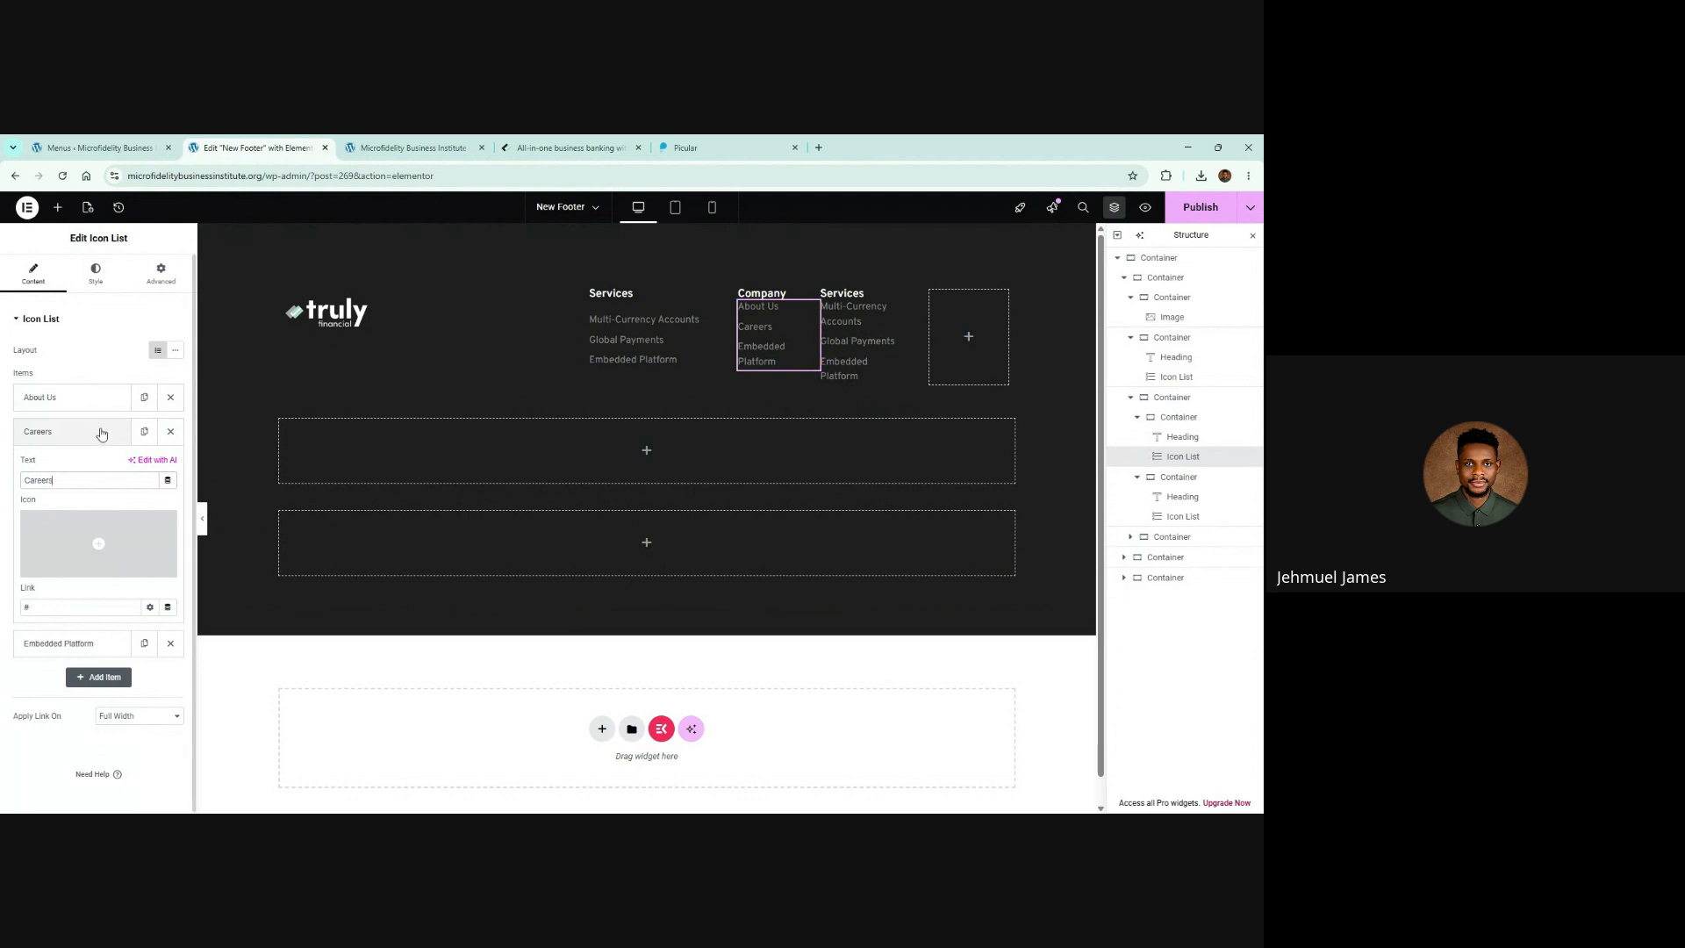
left_click(52, 431)
Step: Change the third item of the Company icon list to MediaKit and check the reference footer for the remaining entries
left_click(76, 470)
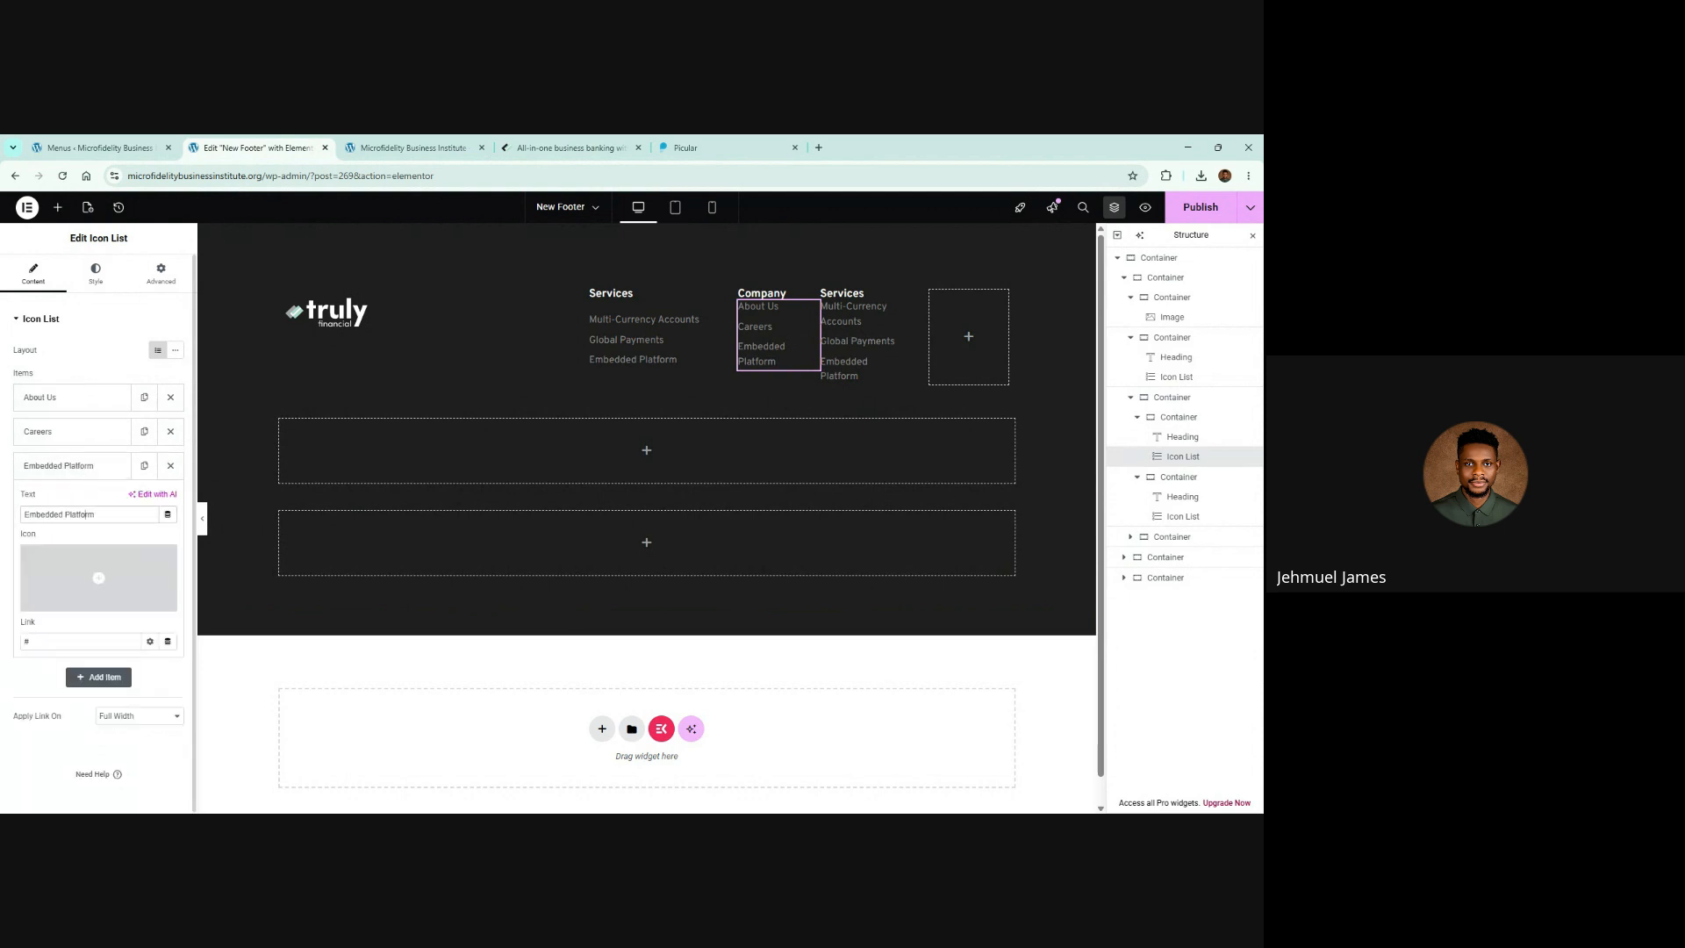
key("ctrl+a")
type("Med")
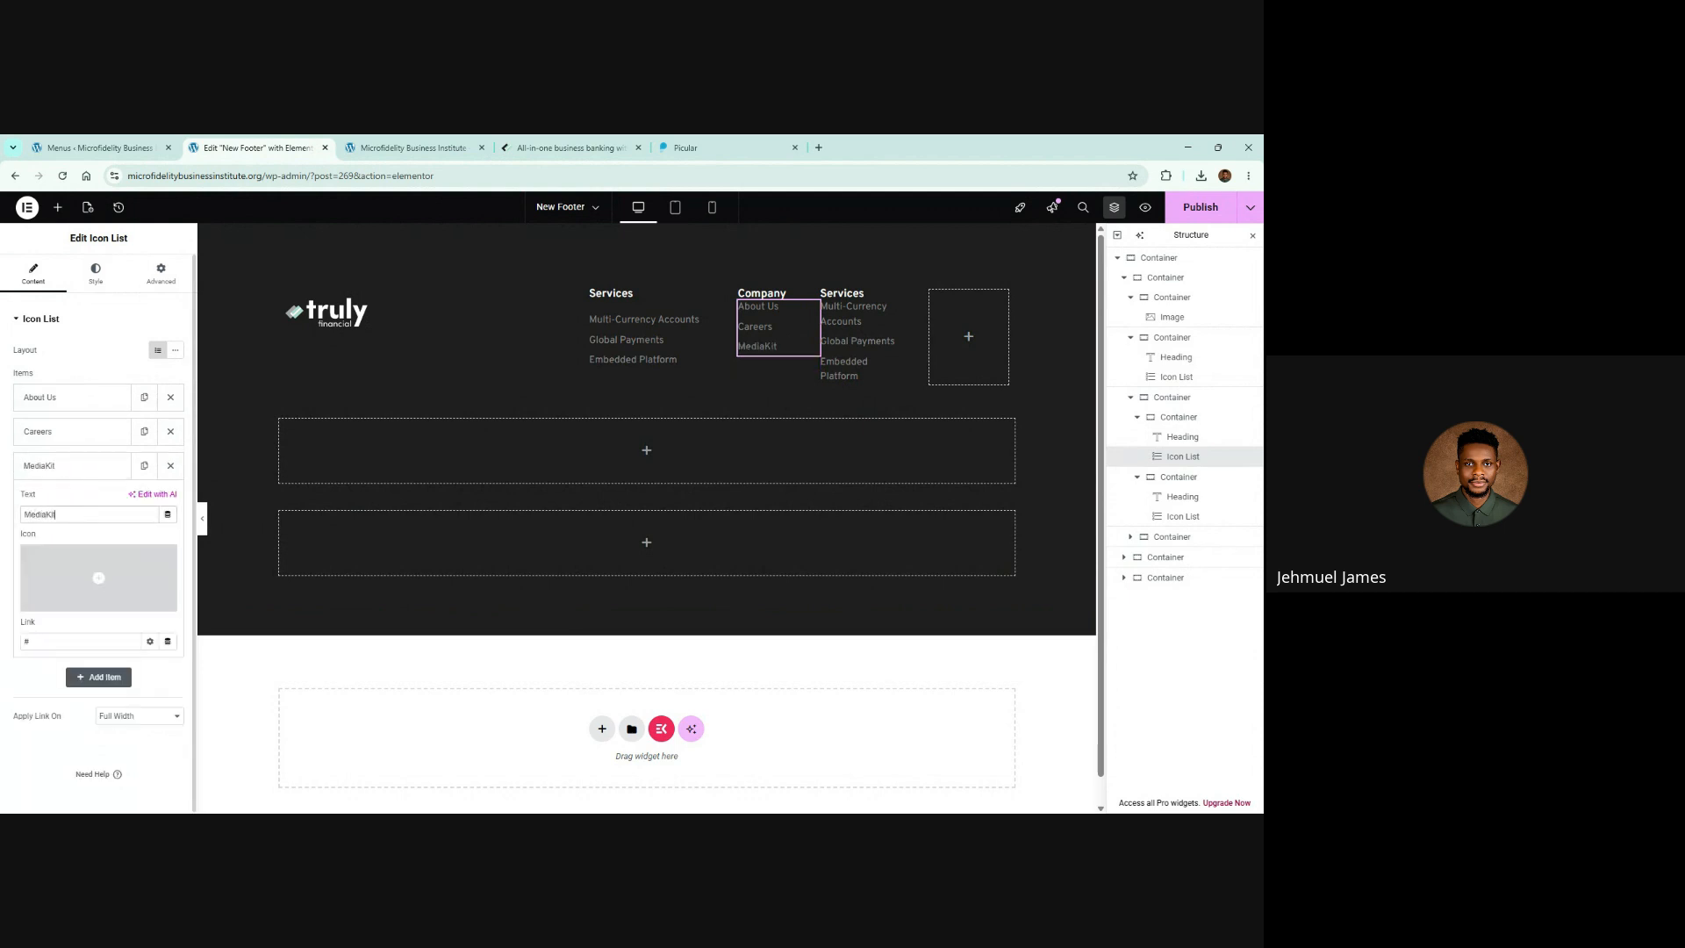
left_click(554, 143)
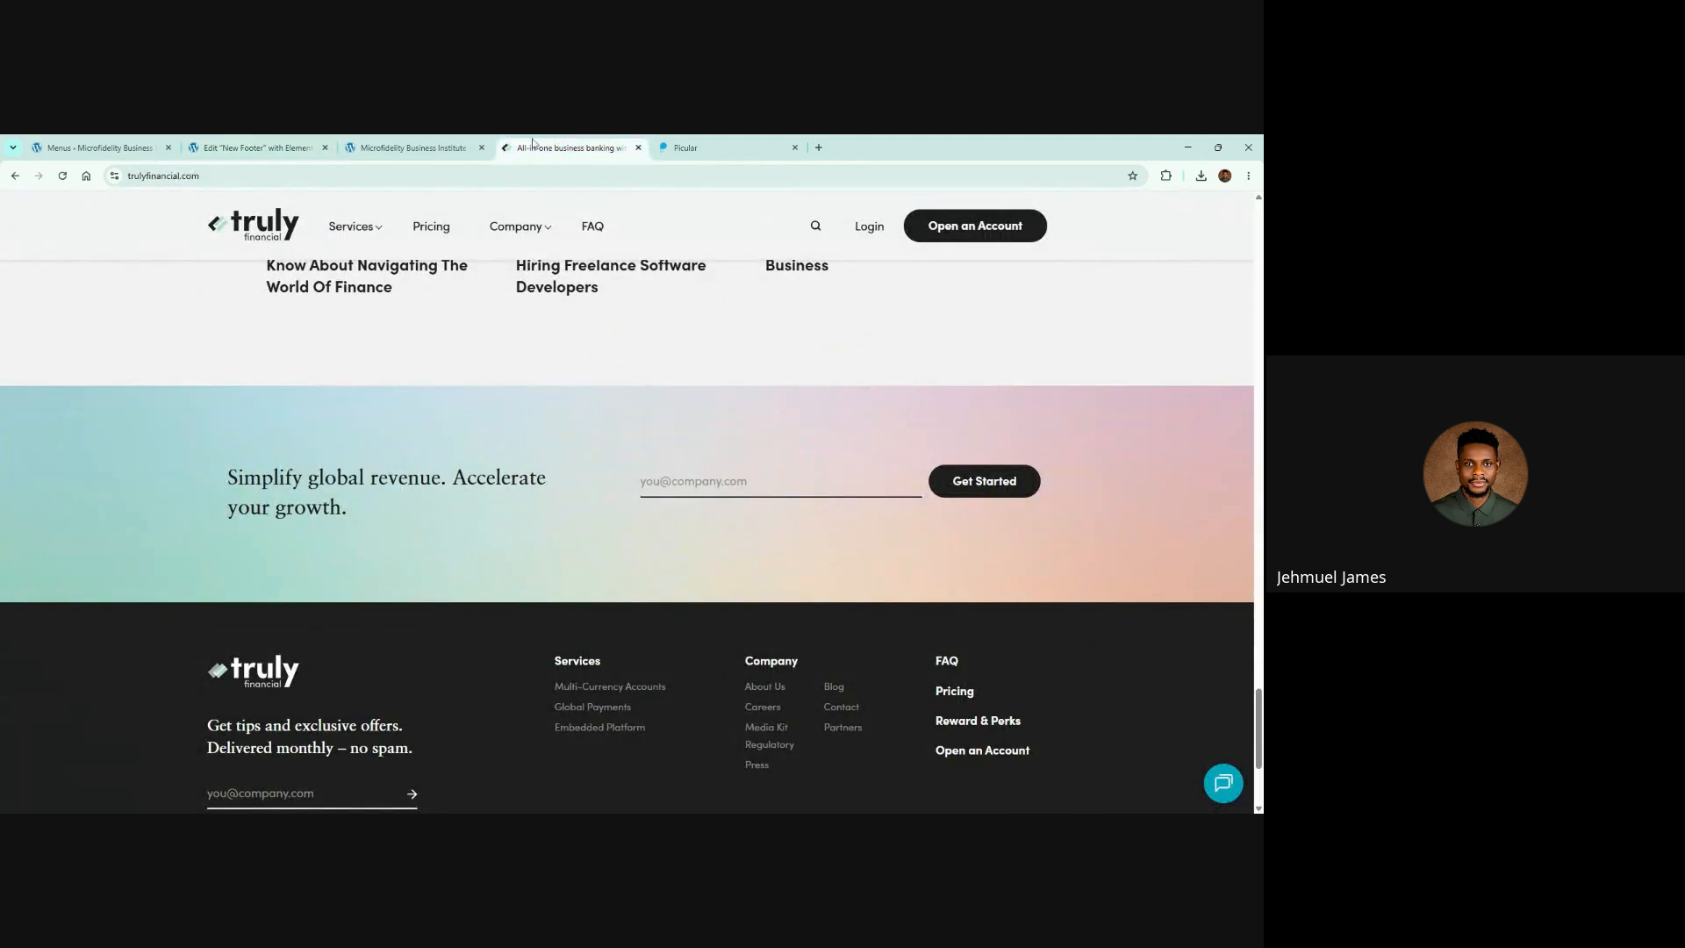
left_click(249, 145)
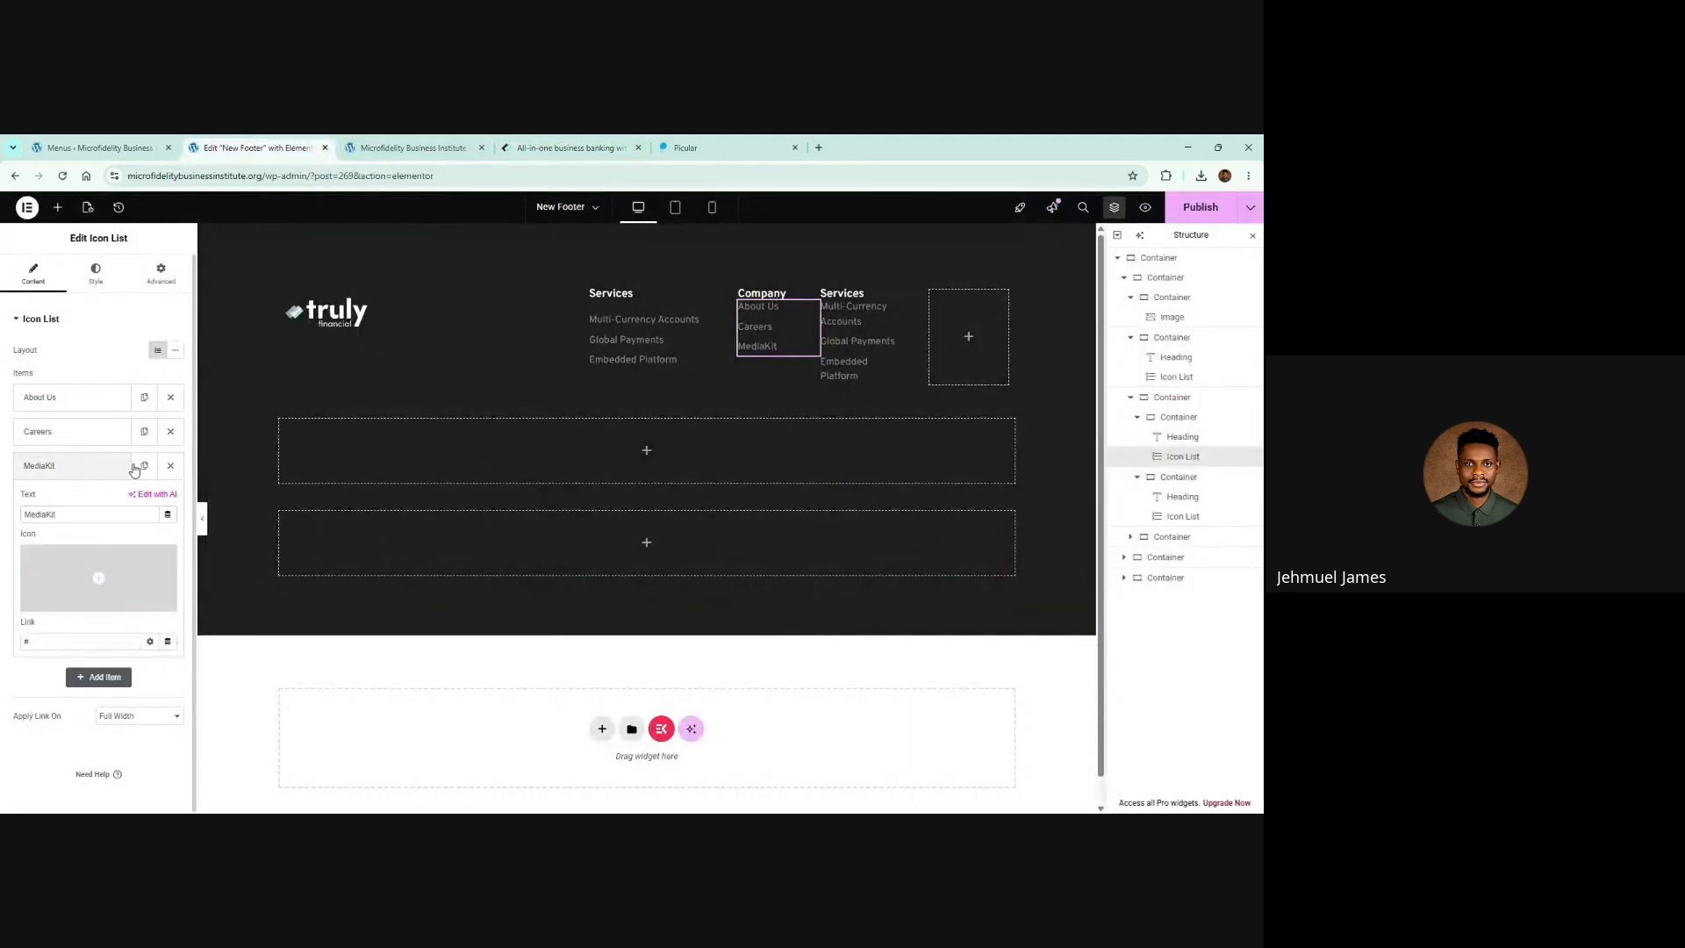
left_click(135, 470)
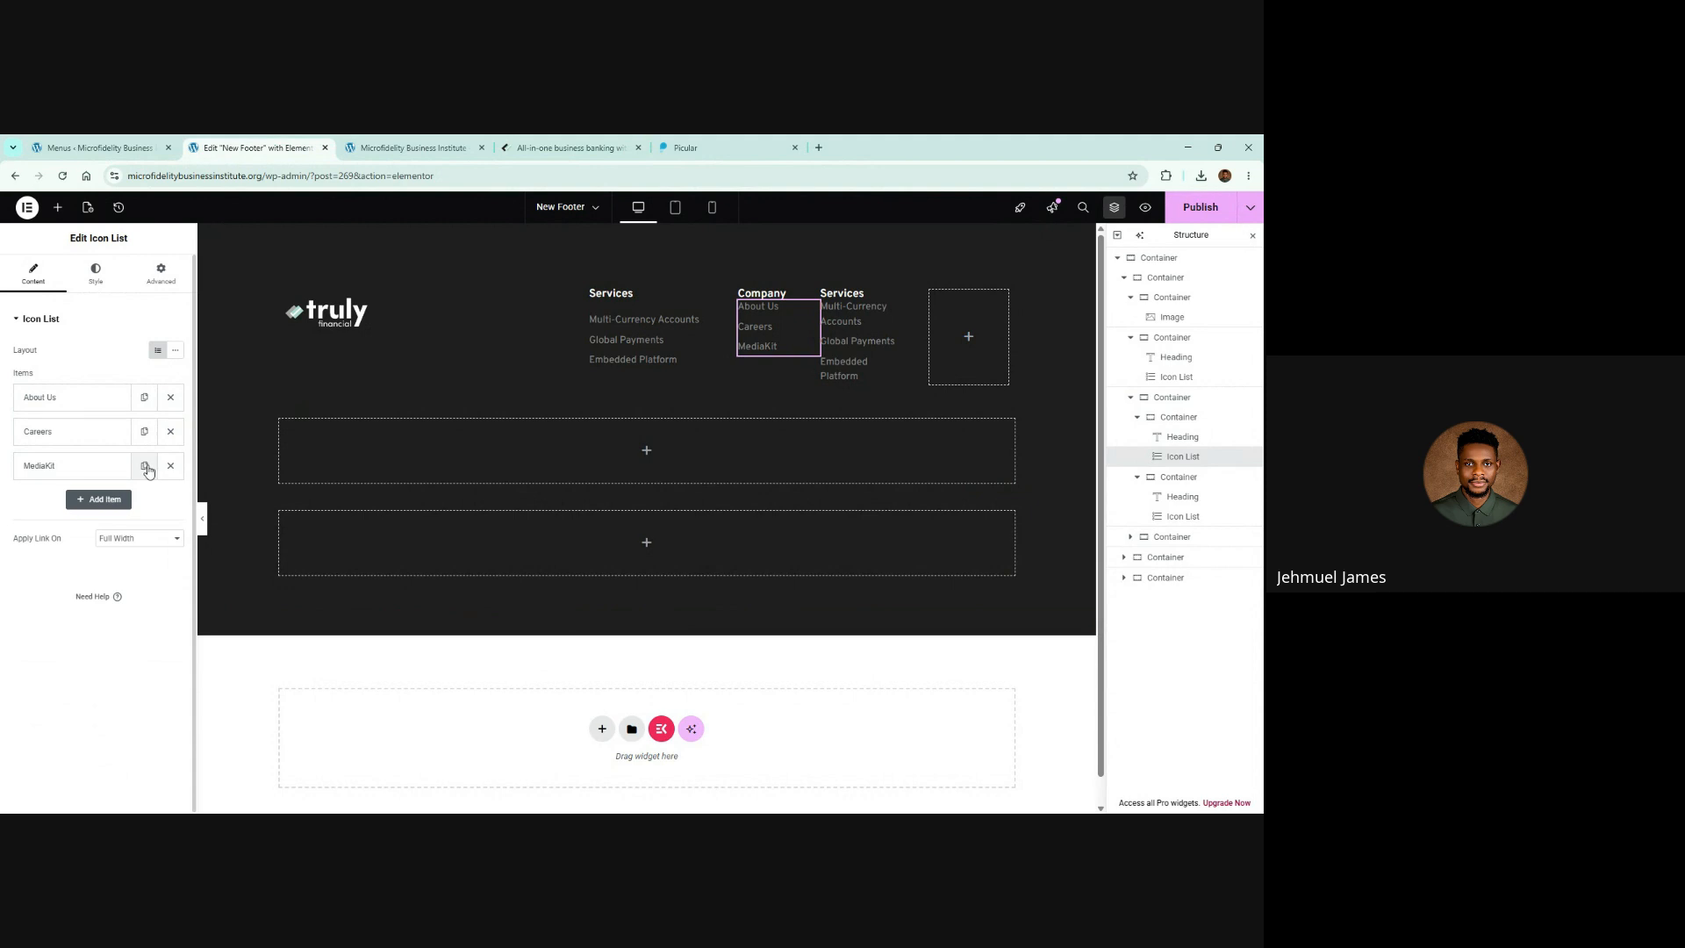
Step: Duplicate the MediaKit list item and change the copy's text to Regulatory
left_click(146, 467)
key("ctrl+a")
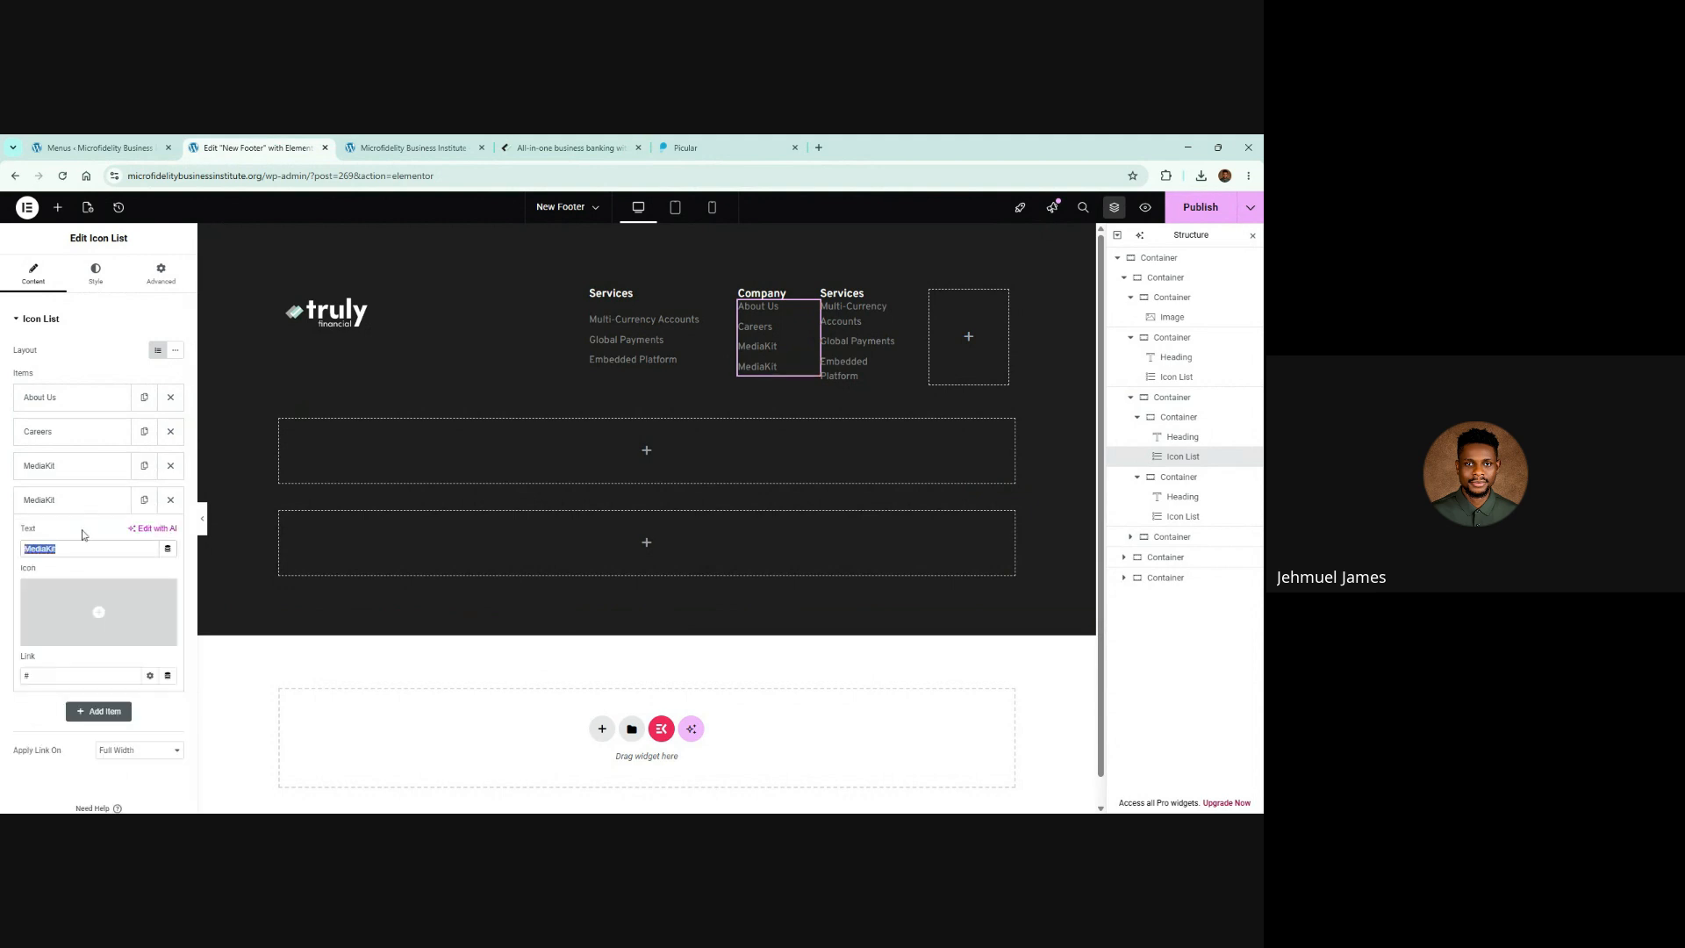
type("Regulatory")
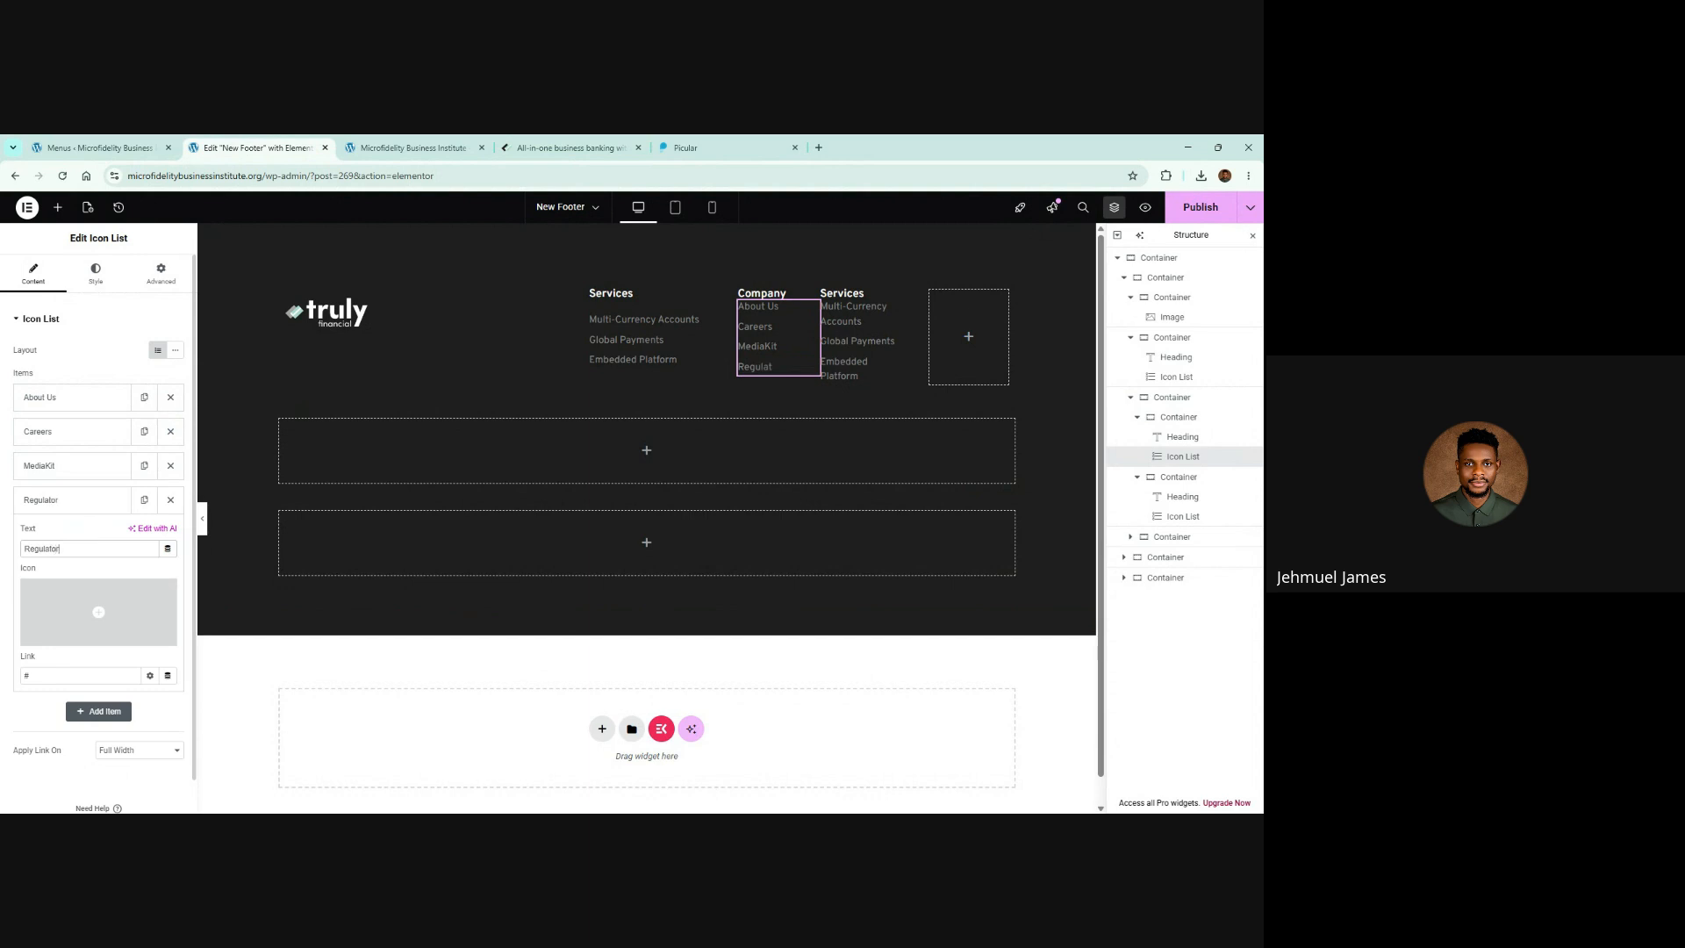
Step: Duplicate the Regulatory list item, change the copy's text to Press, and check the reference footer's second Company link column
left_click(145, 500)
left_click(98, 502)
left_click(96, 533)
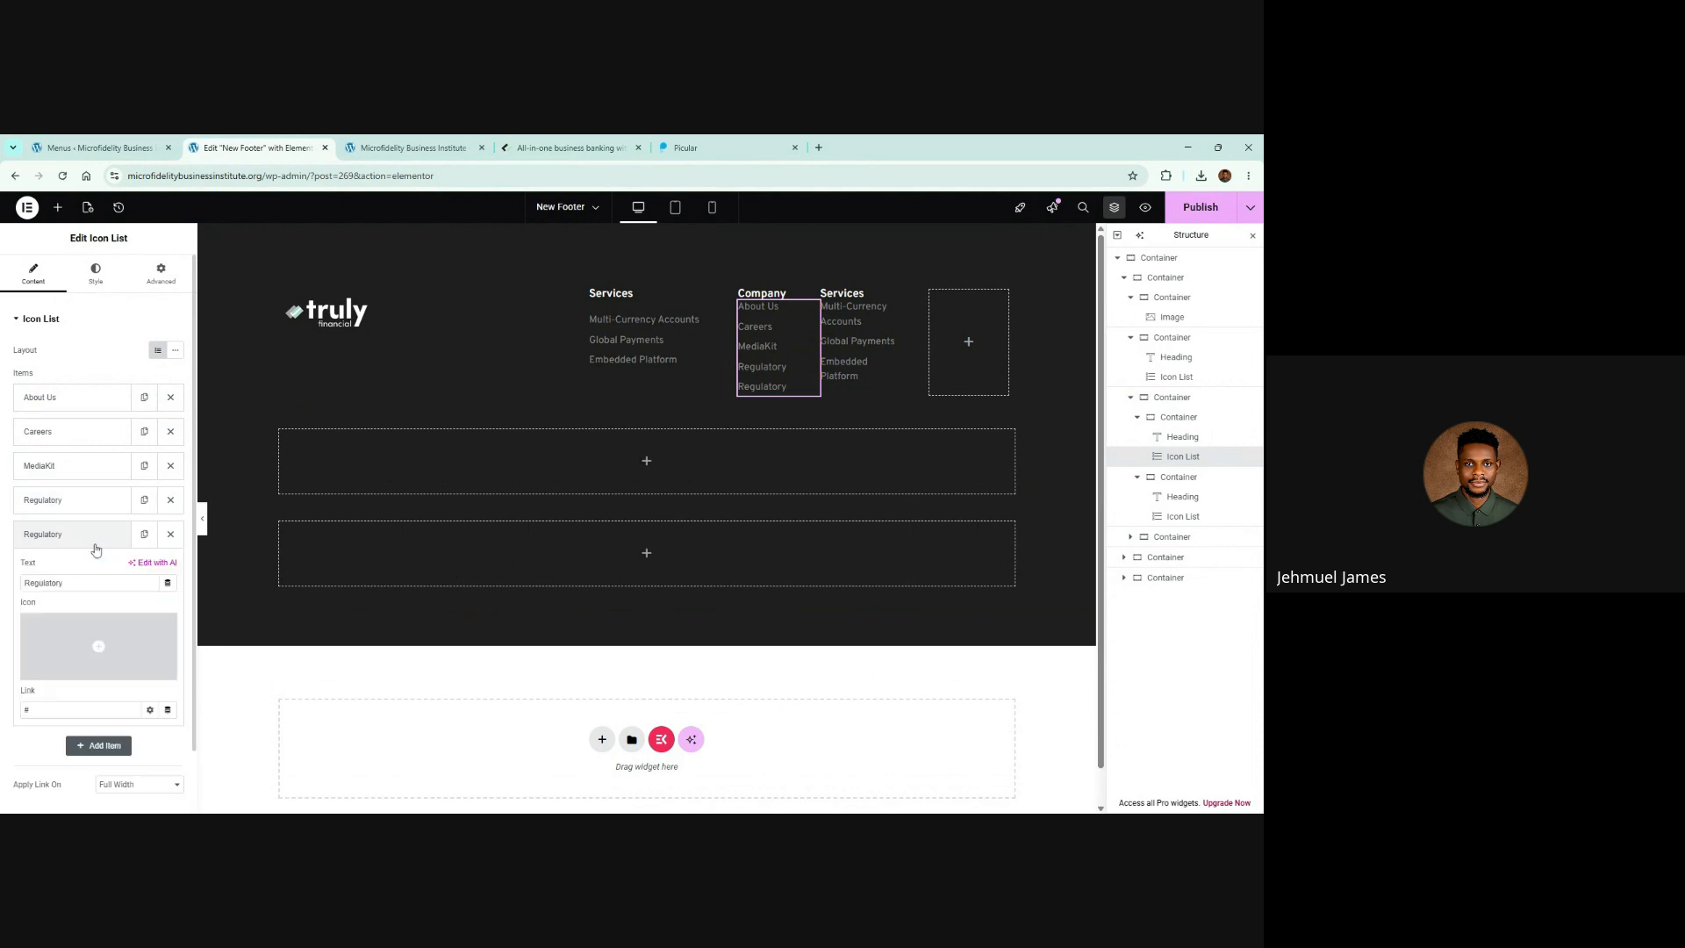
key("ctrl+a")
type("Pre")
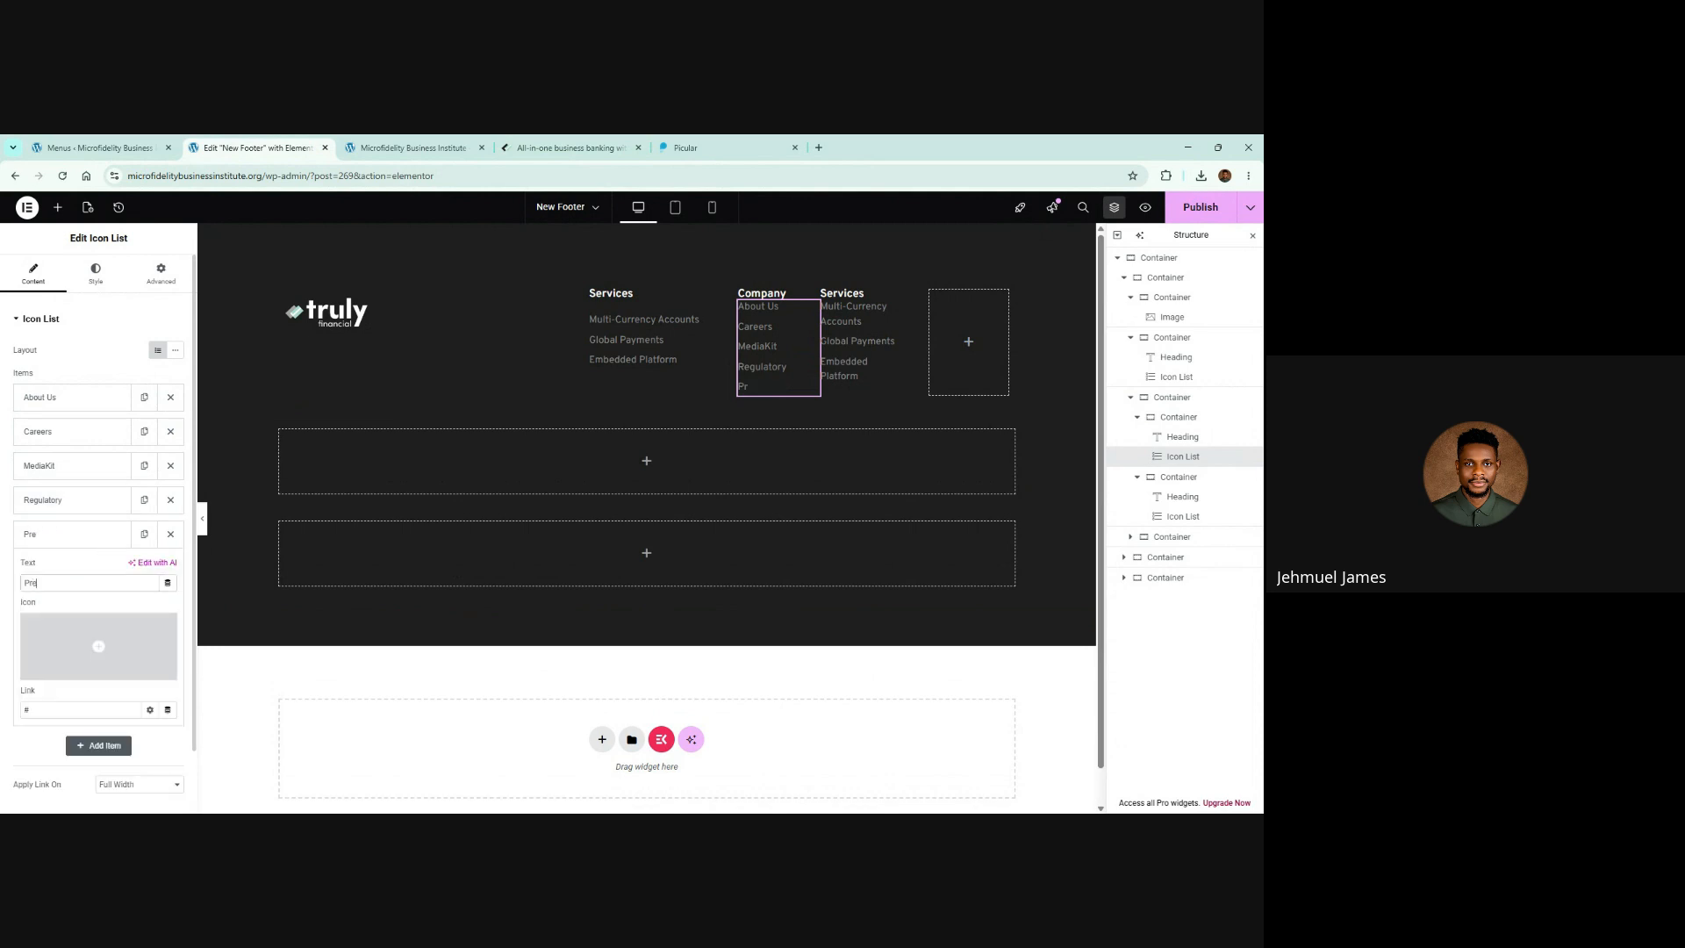
left_click(520, 146)
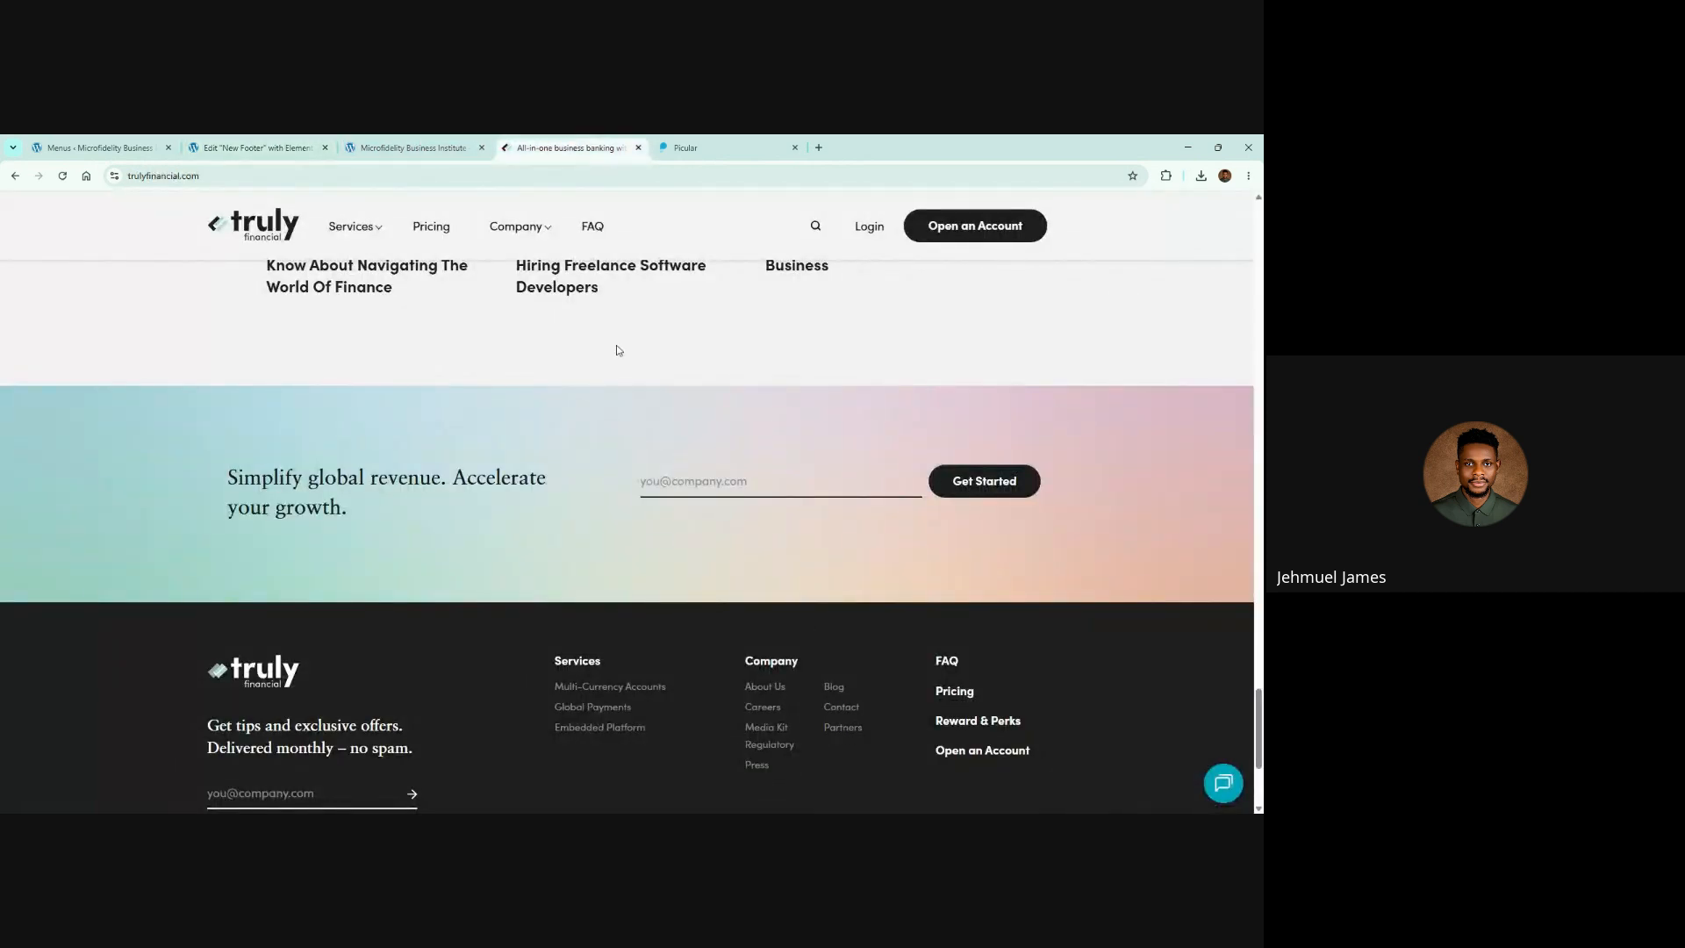
left_click(259, 146)
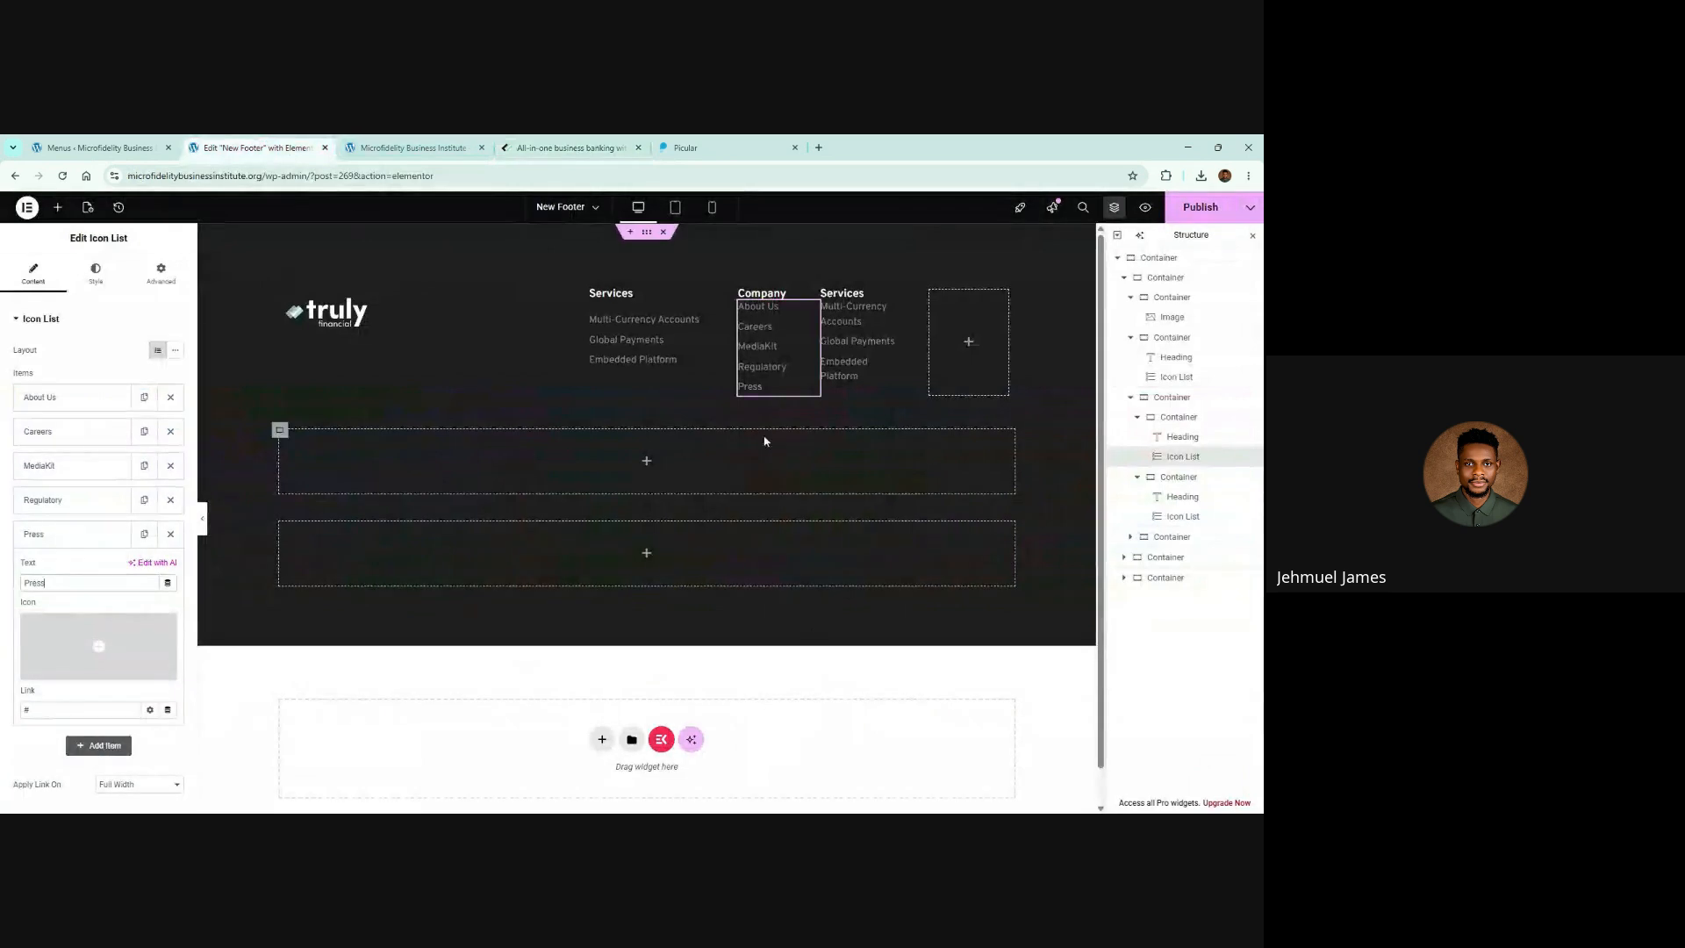
Step: Change the first item of the icon list under the second Services heading to Blog
left_click(874, 318)
left_click(66, 396)
left_click_drag(111, 445, 24, 446)
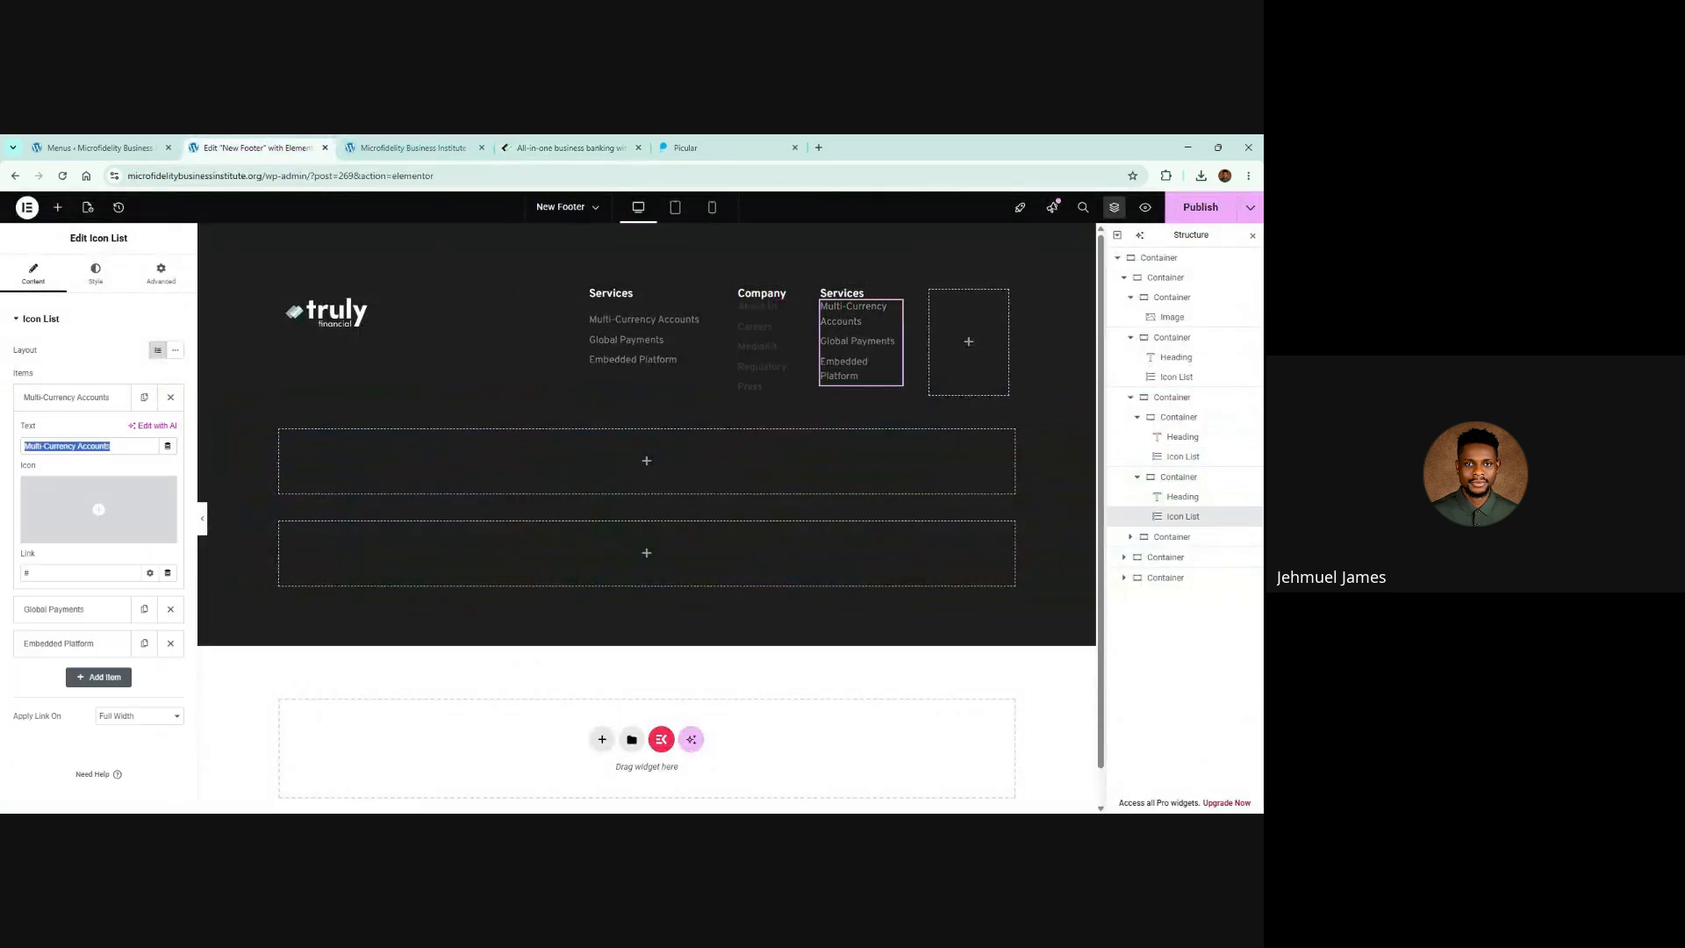
type("Blog")
left_click(87, 402)
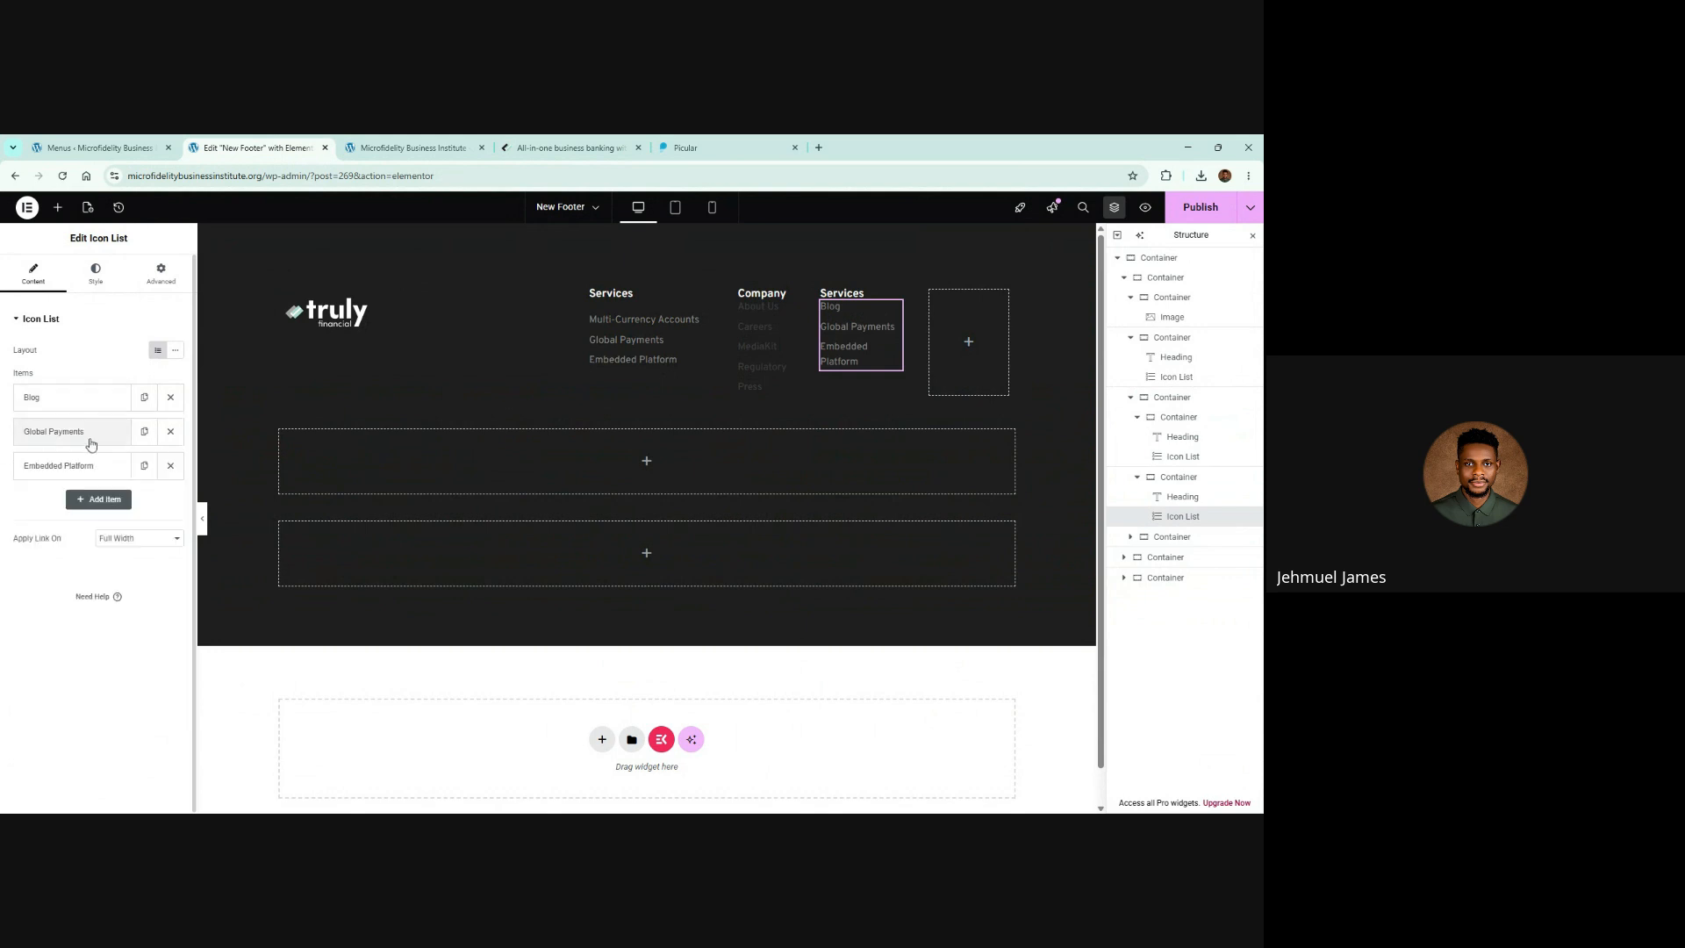
Step: Change the second item of the Blog icon list to Contact, checking the wording against the reference footer
left_click(71, 431)
double_click(67, 480)
key("ctrl+a")
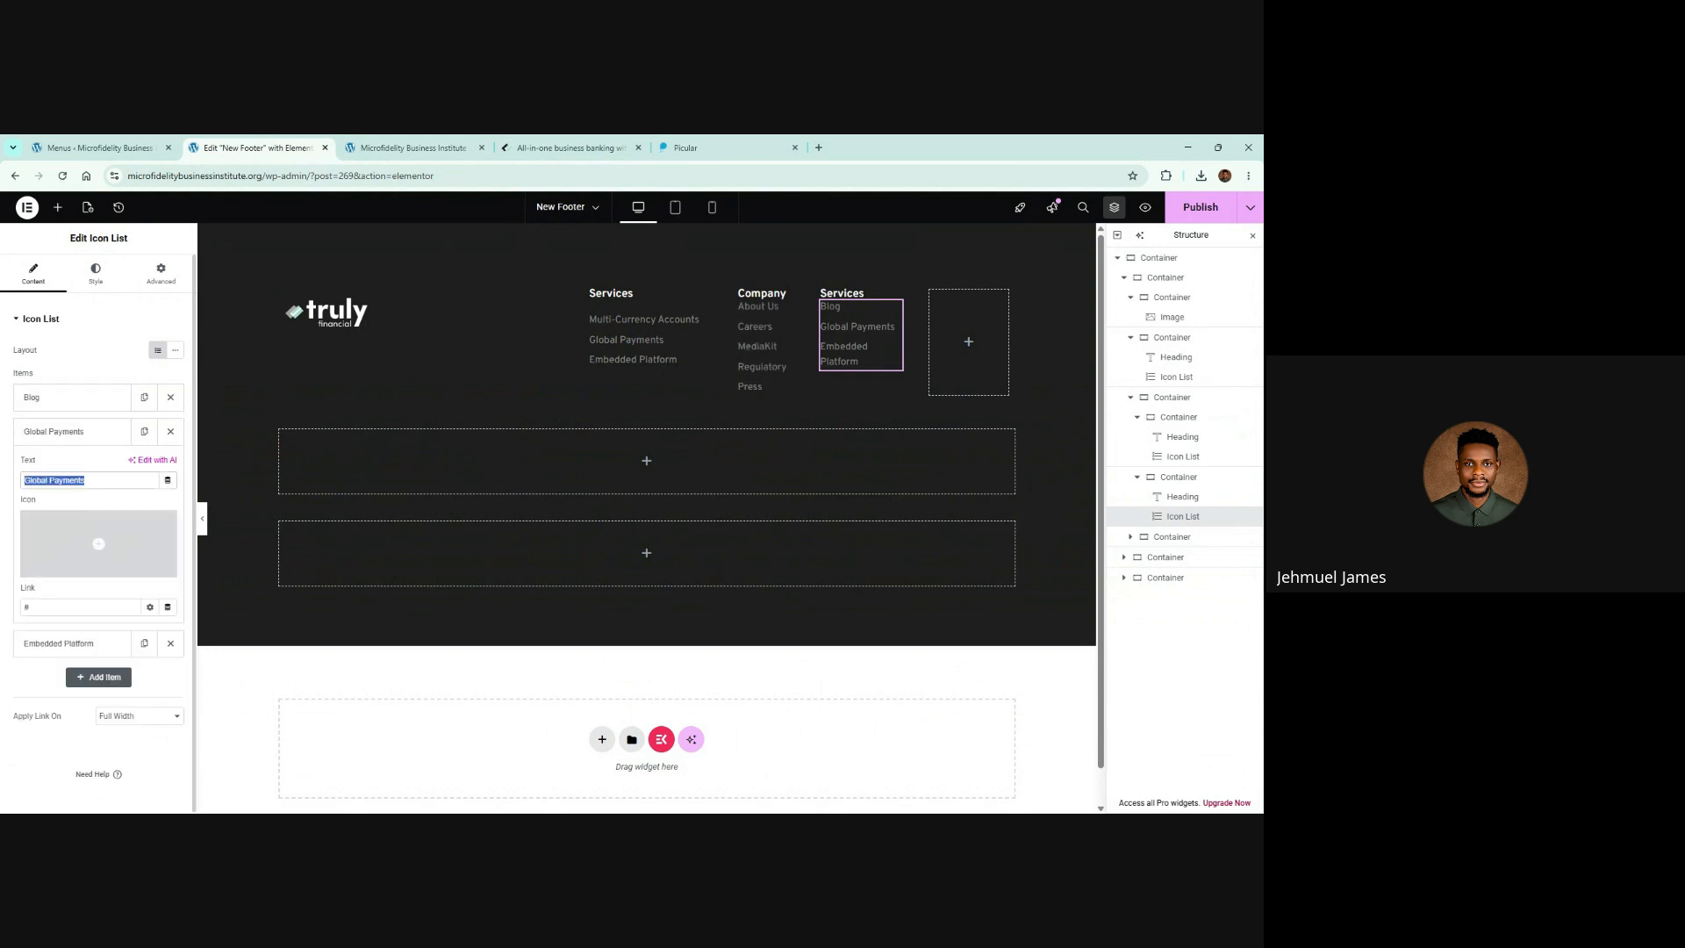
type("P")
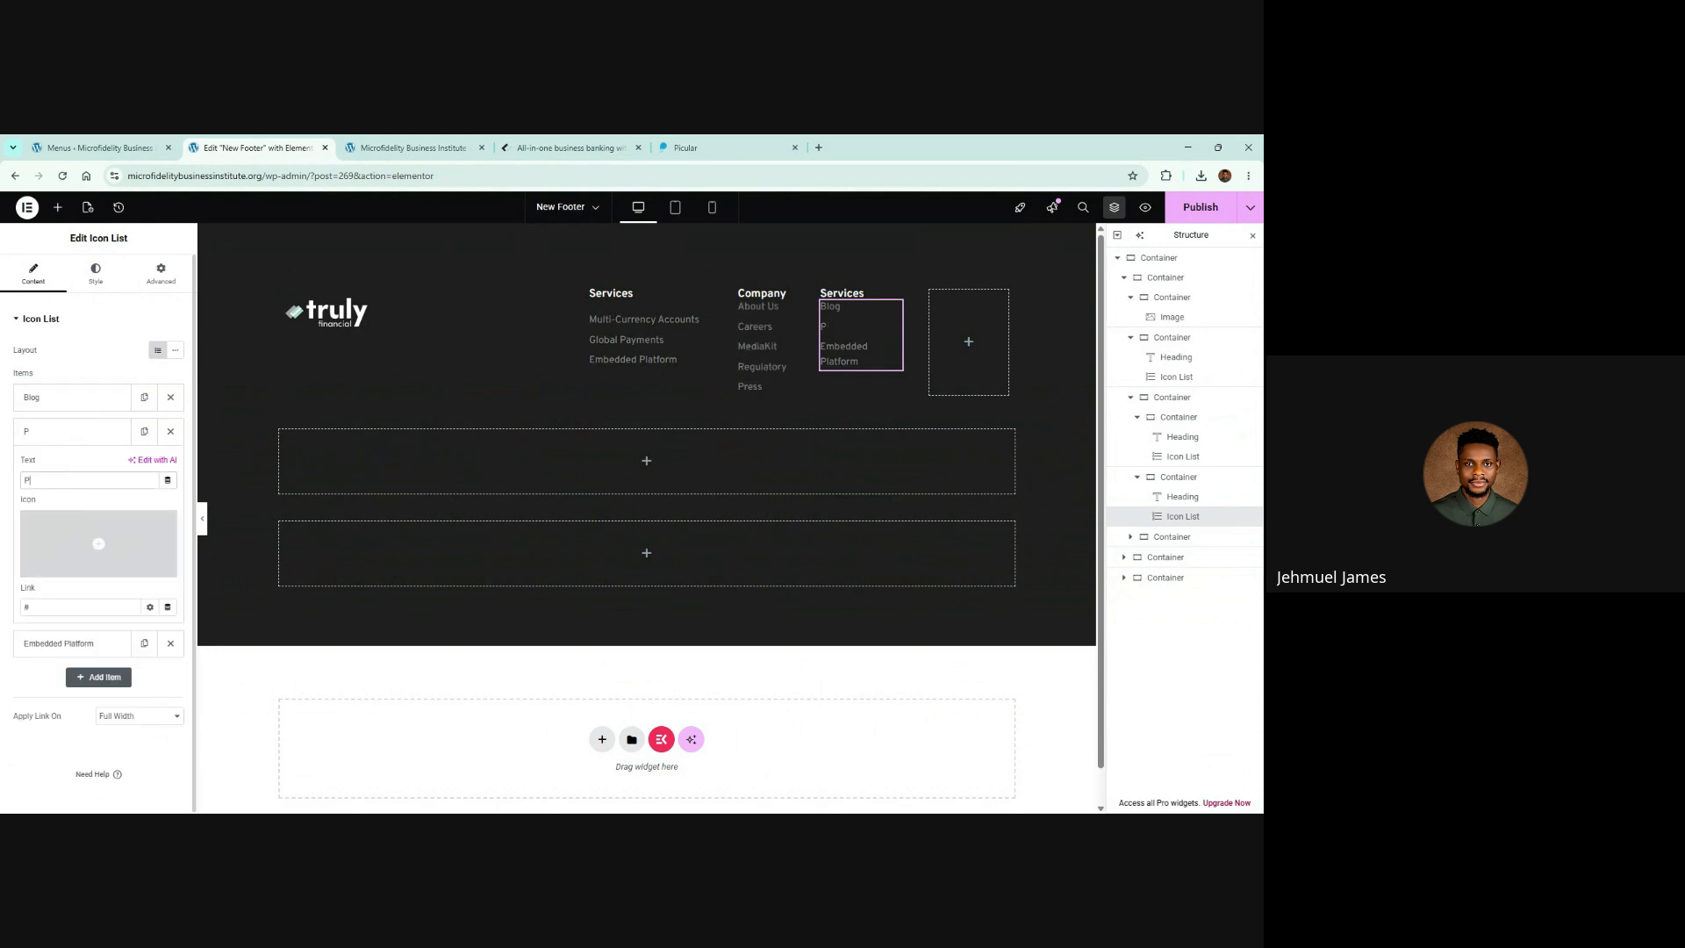
left_click(575, 146)
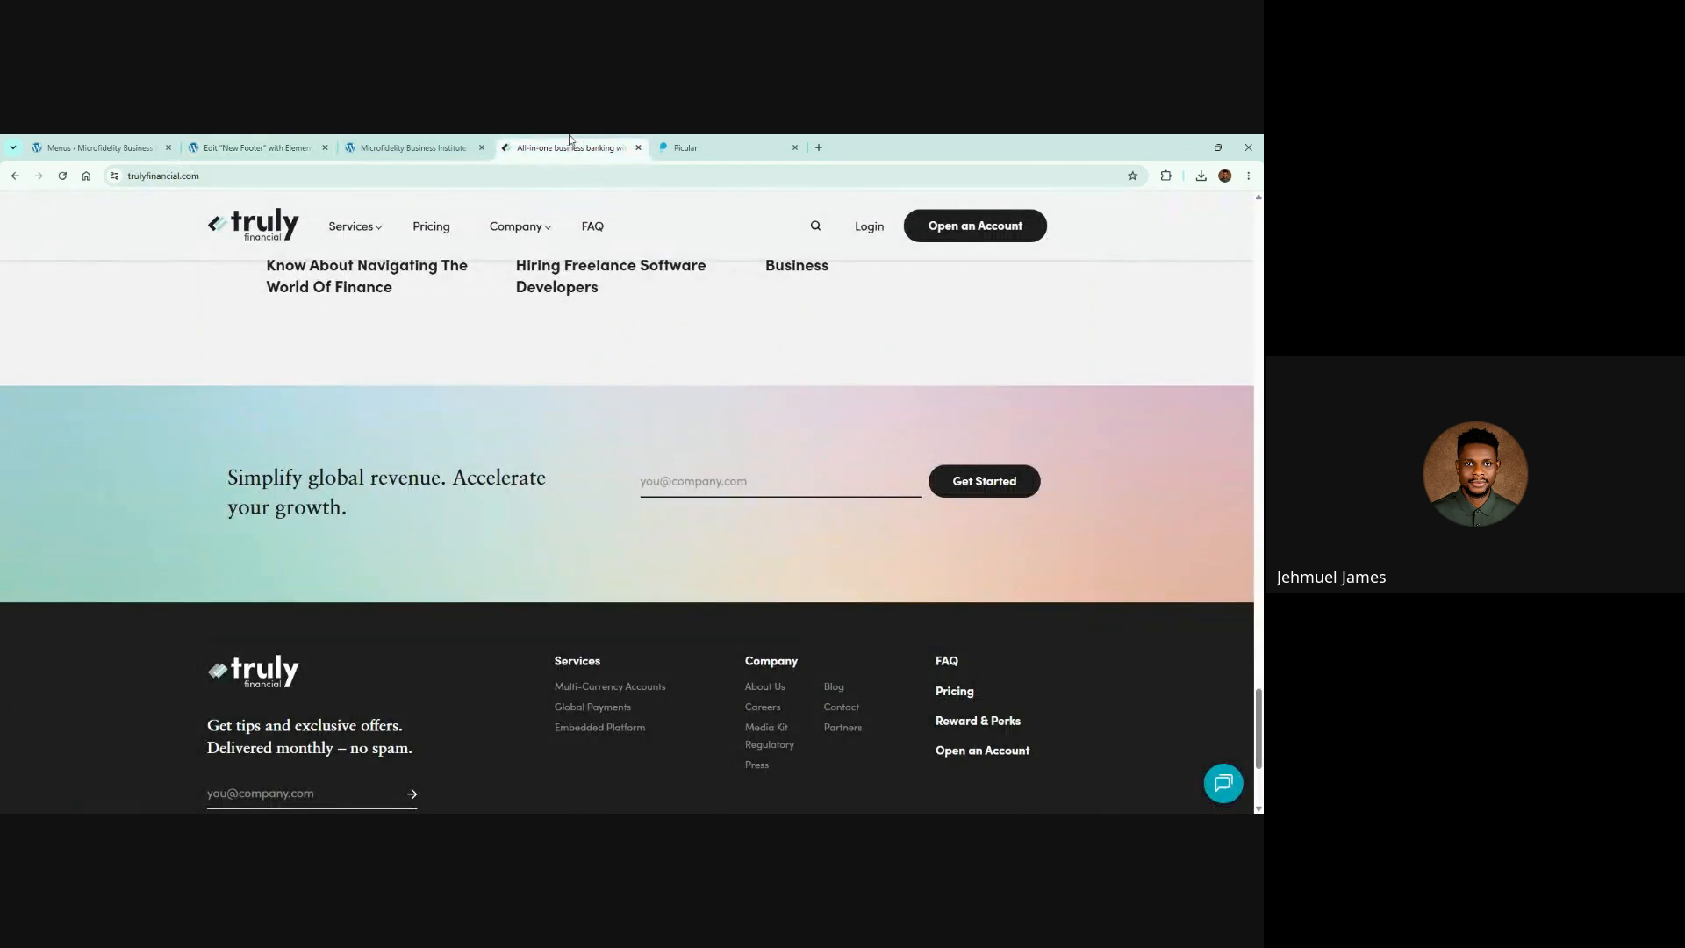
left_click(254, 147)
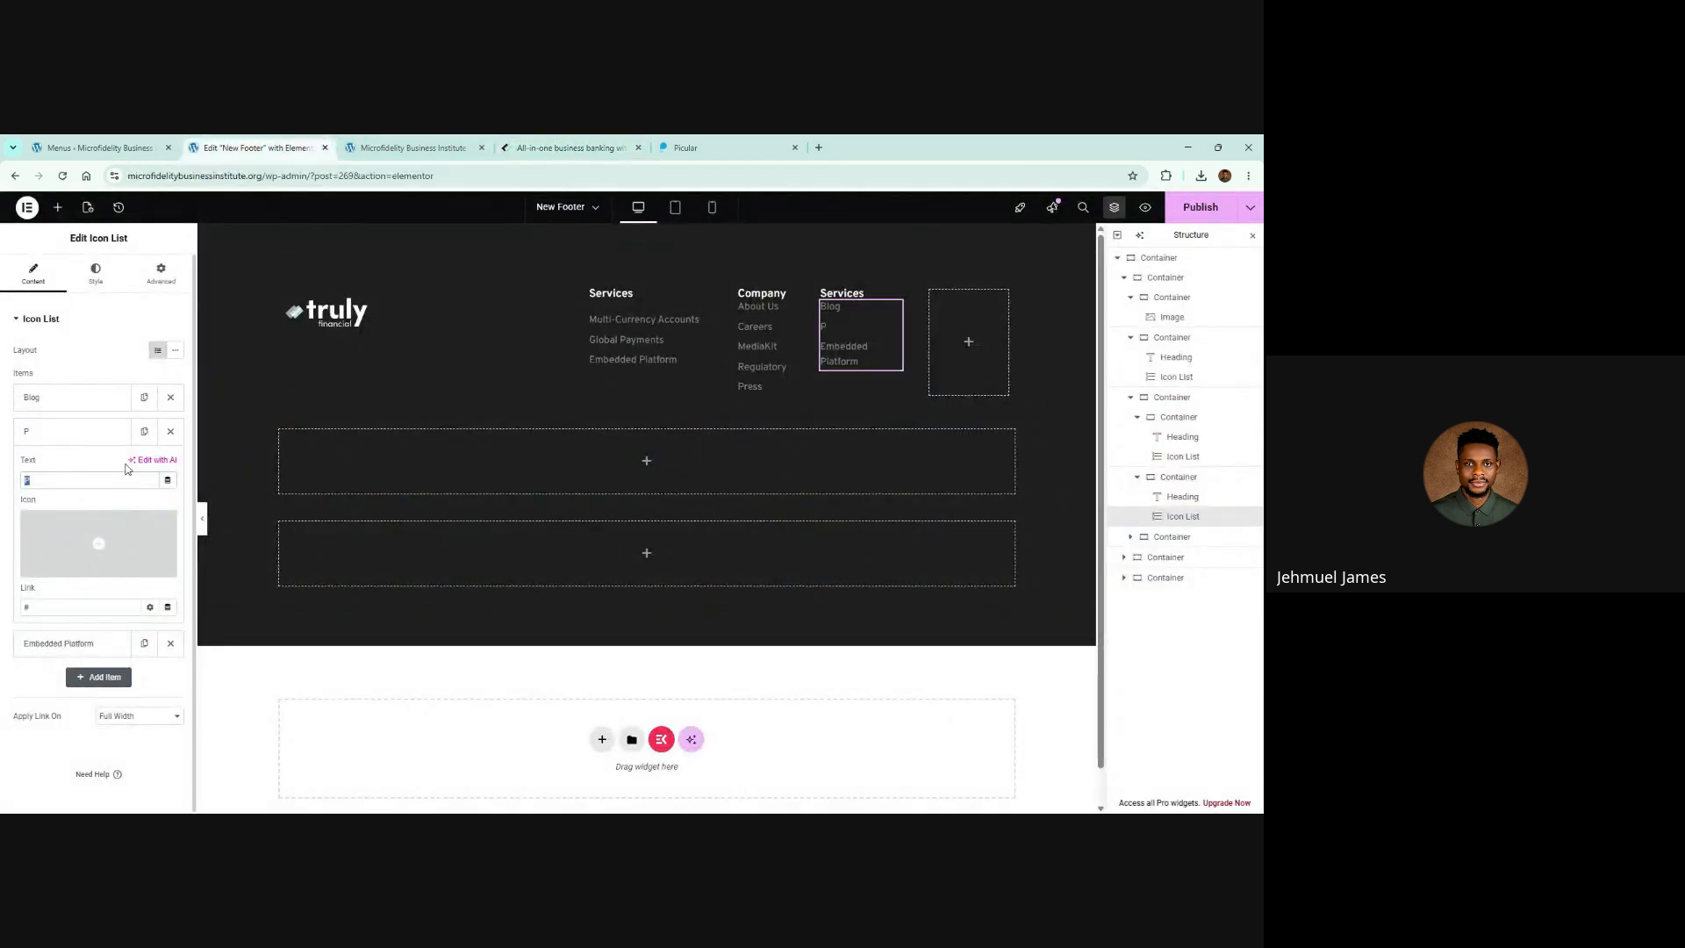
type("act")
left_click(117, 431)
Step: Change the third item of the Blog icon list to Partners
left_click(113, 465)
triple_click(59, 515)
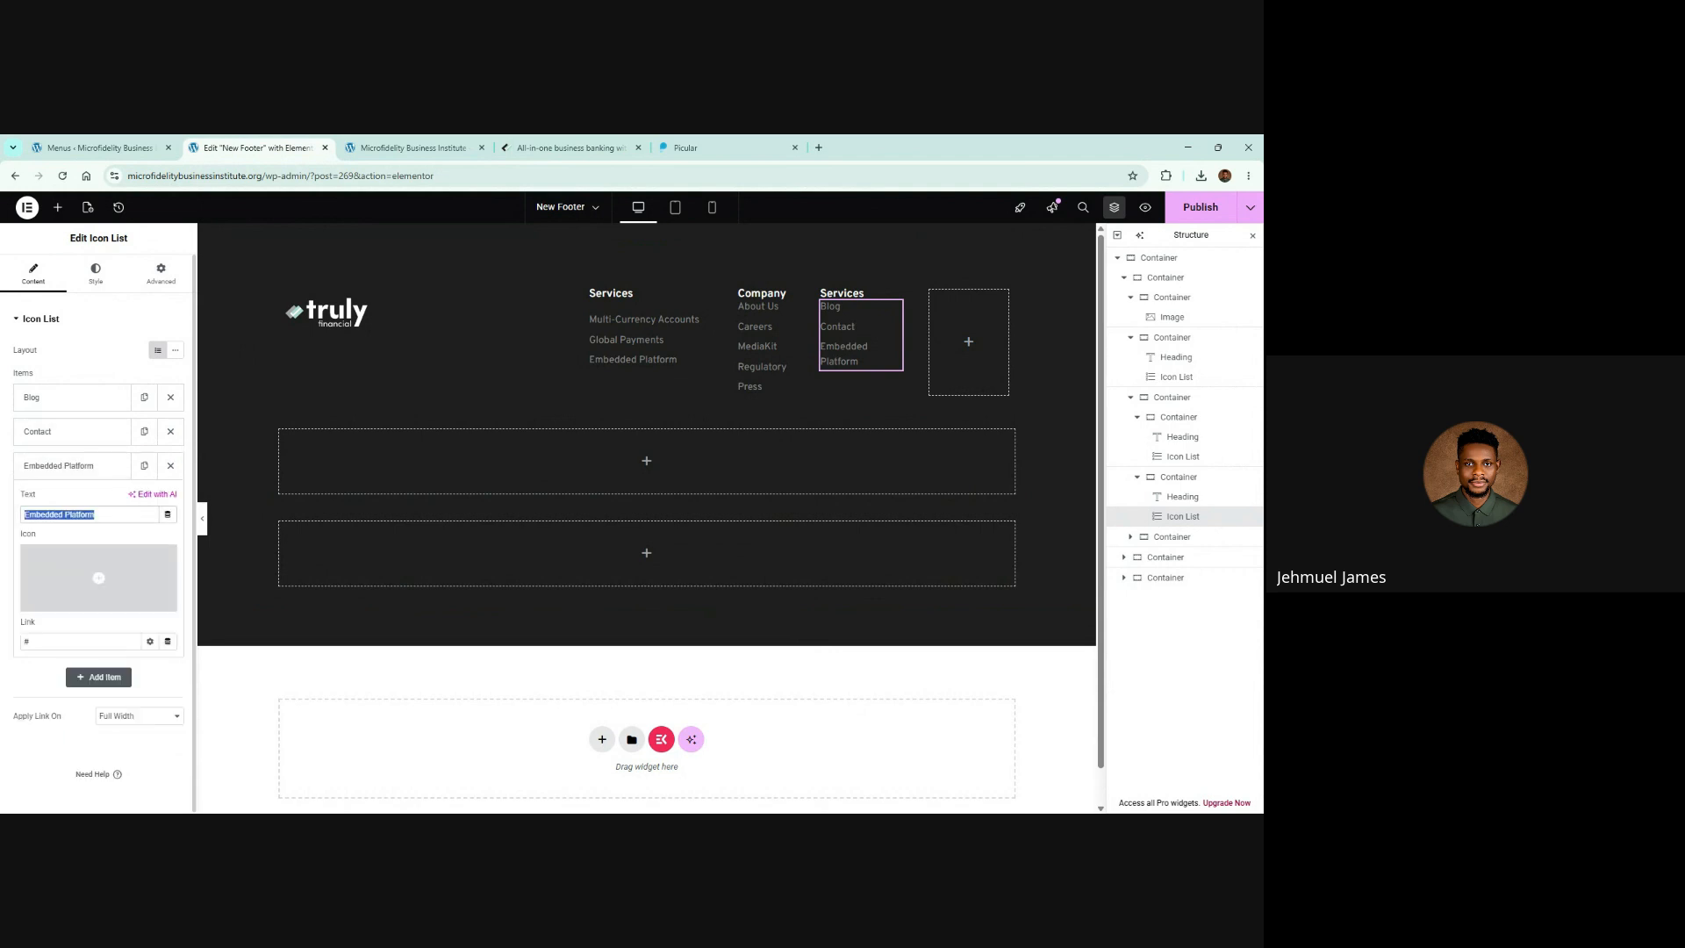
type("Partners")
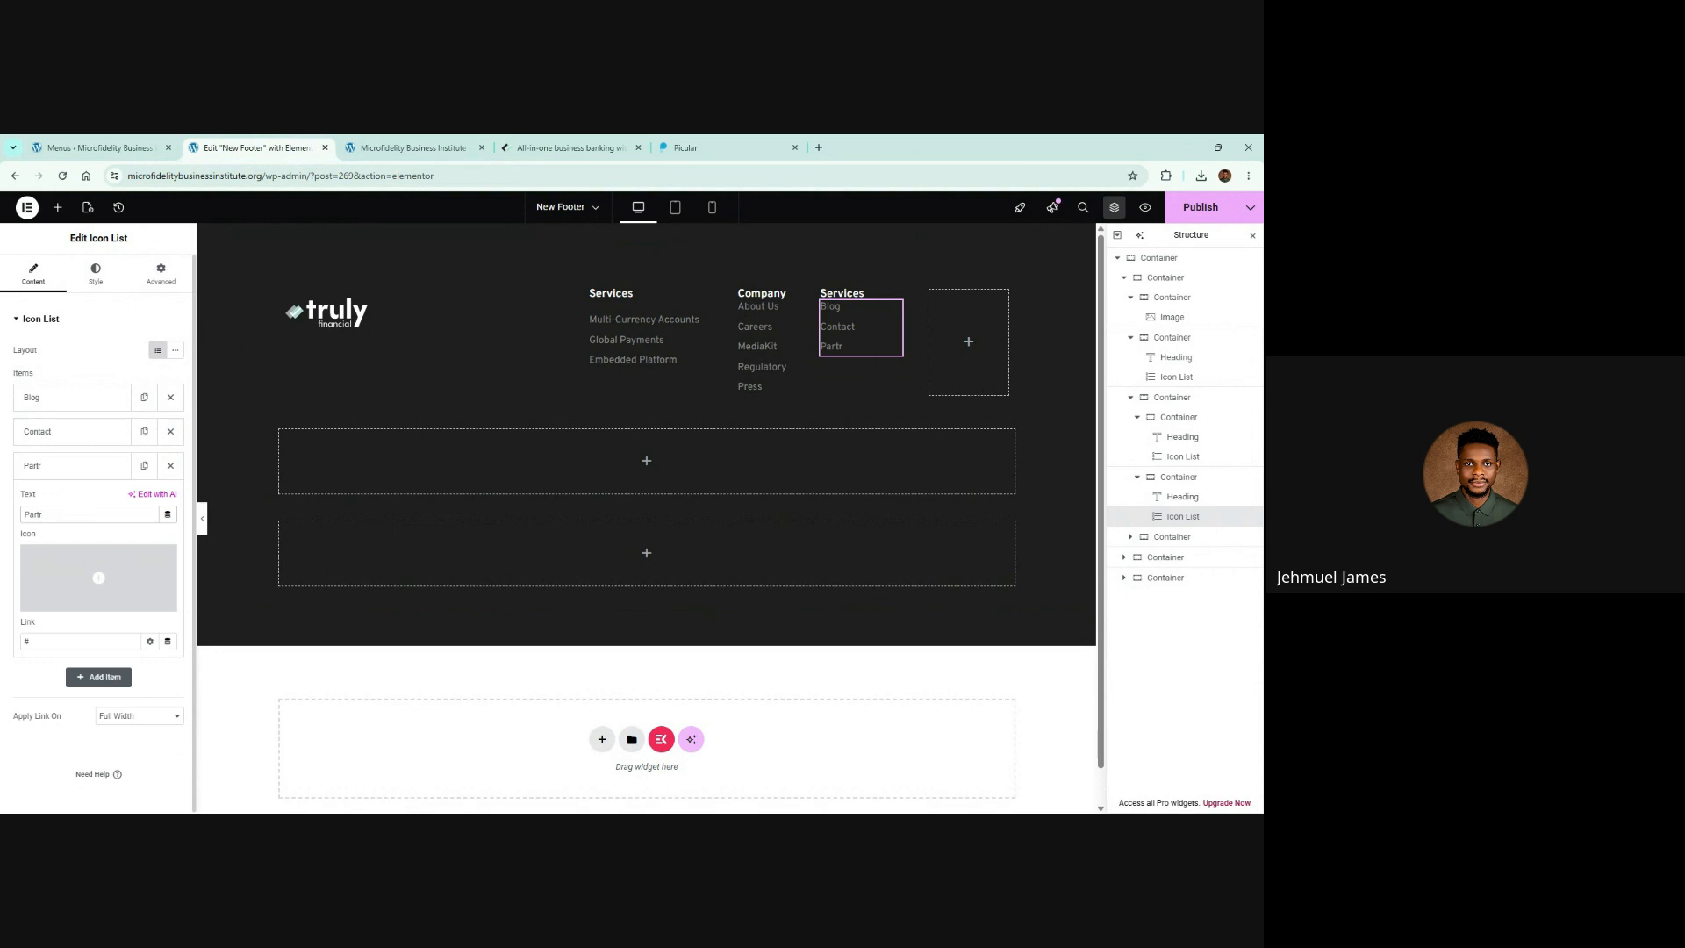
left_click(79, 468)
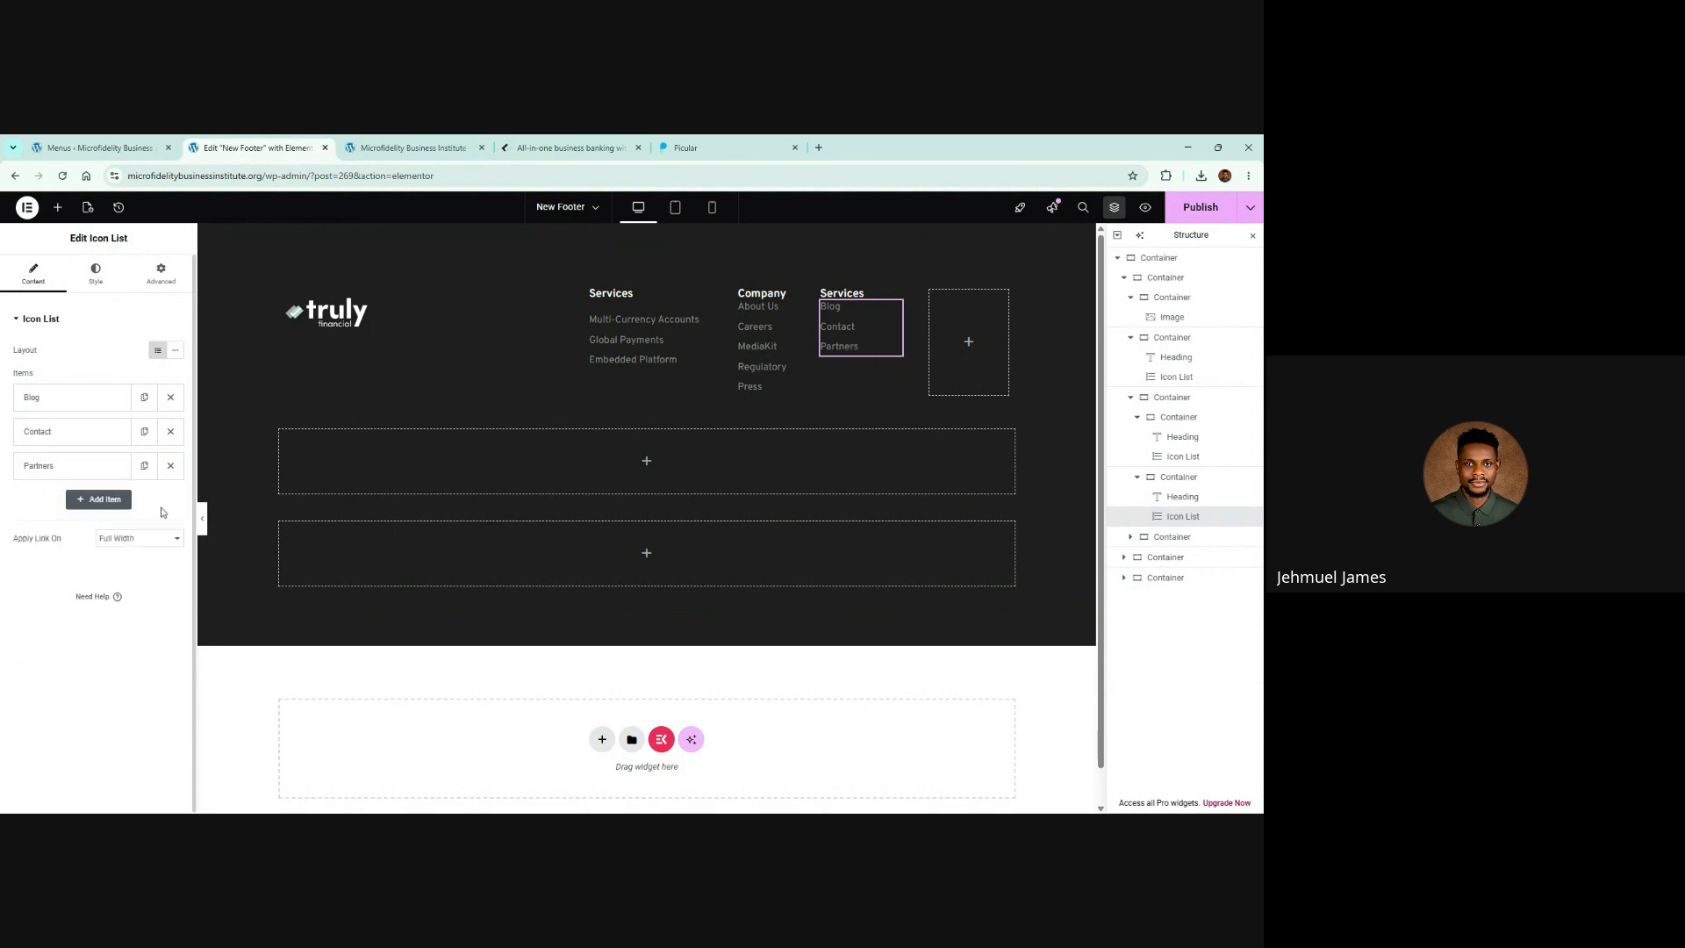
Step: Link the column and row gaps of the Company list's container and clear them to the default 20 px, matching the first Services container
left_click(747, 296)
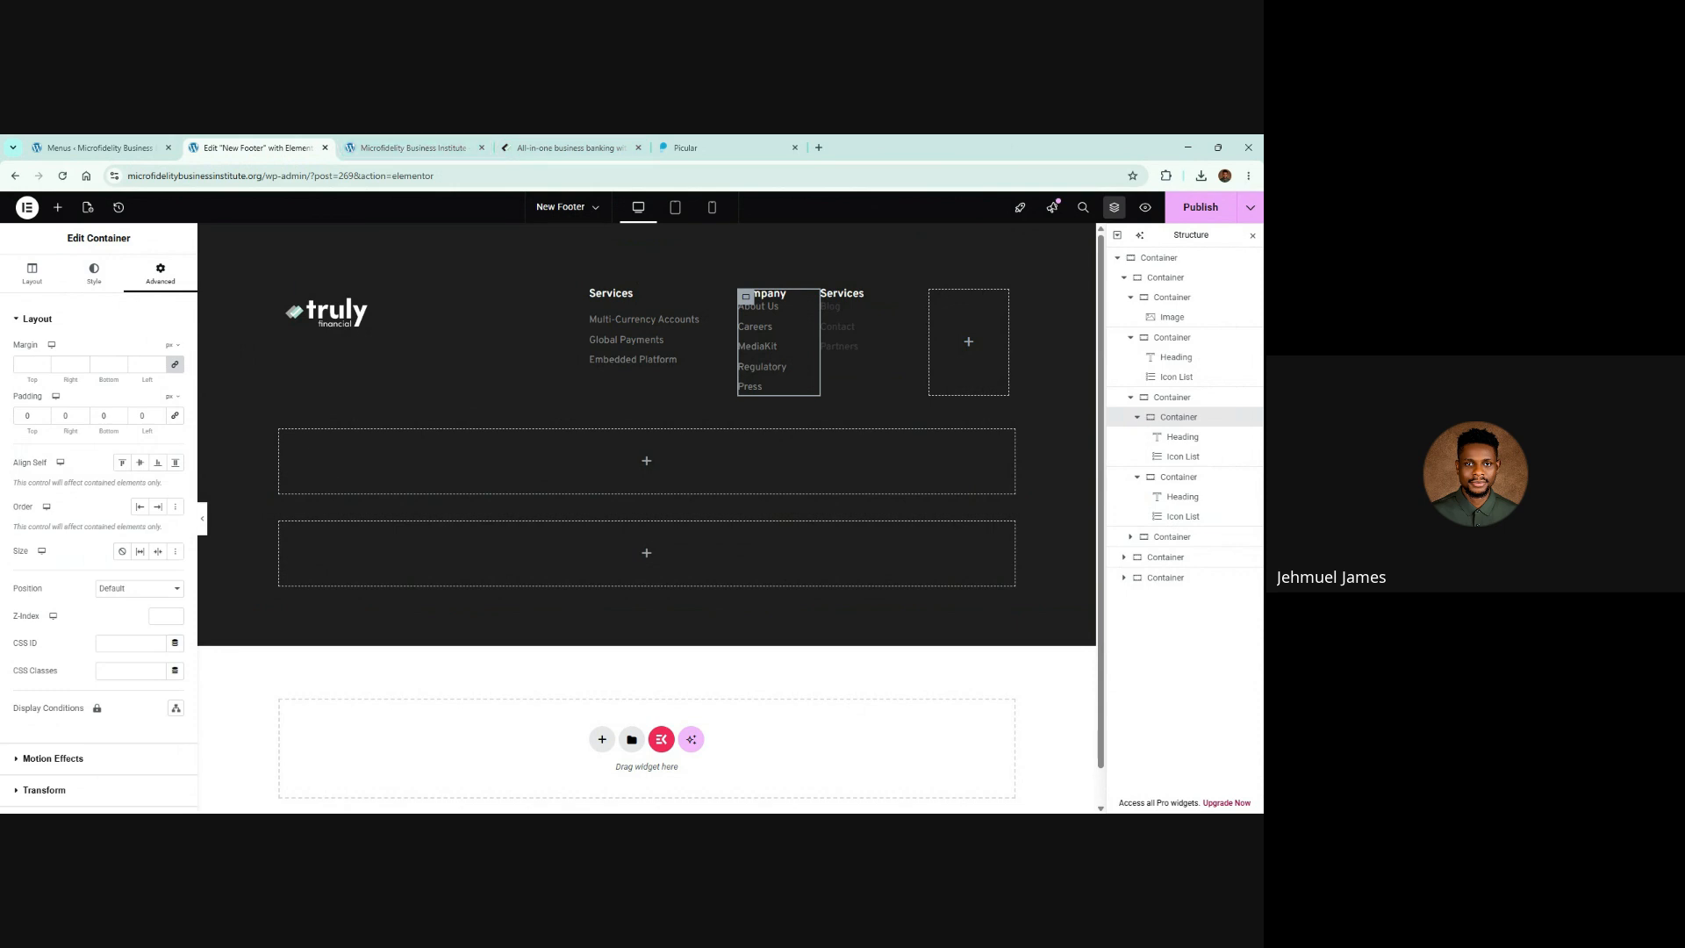
left_click(194, 813)
left_click(591, 292)
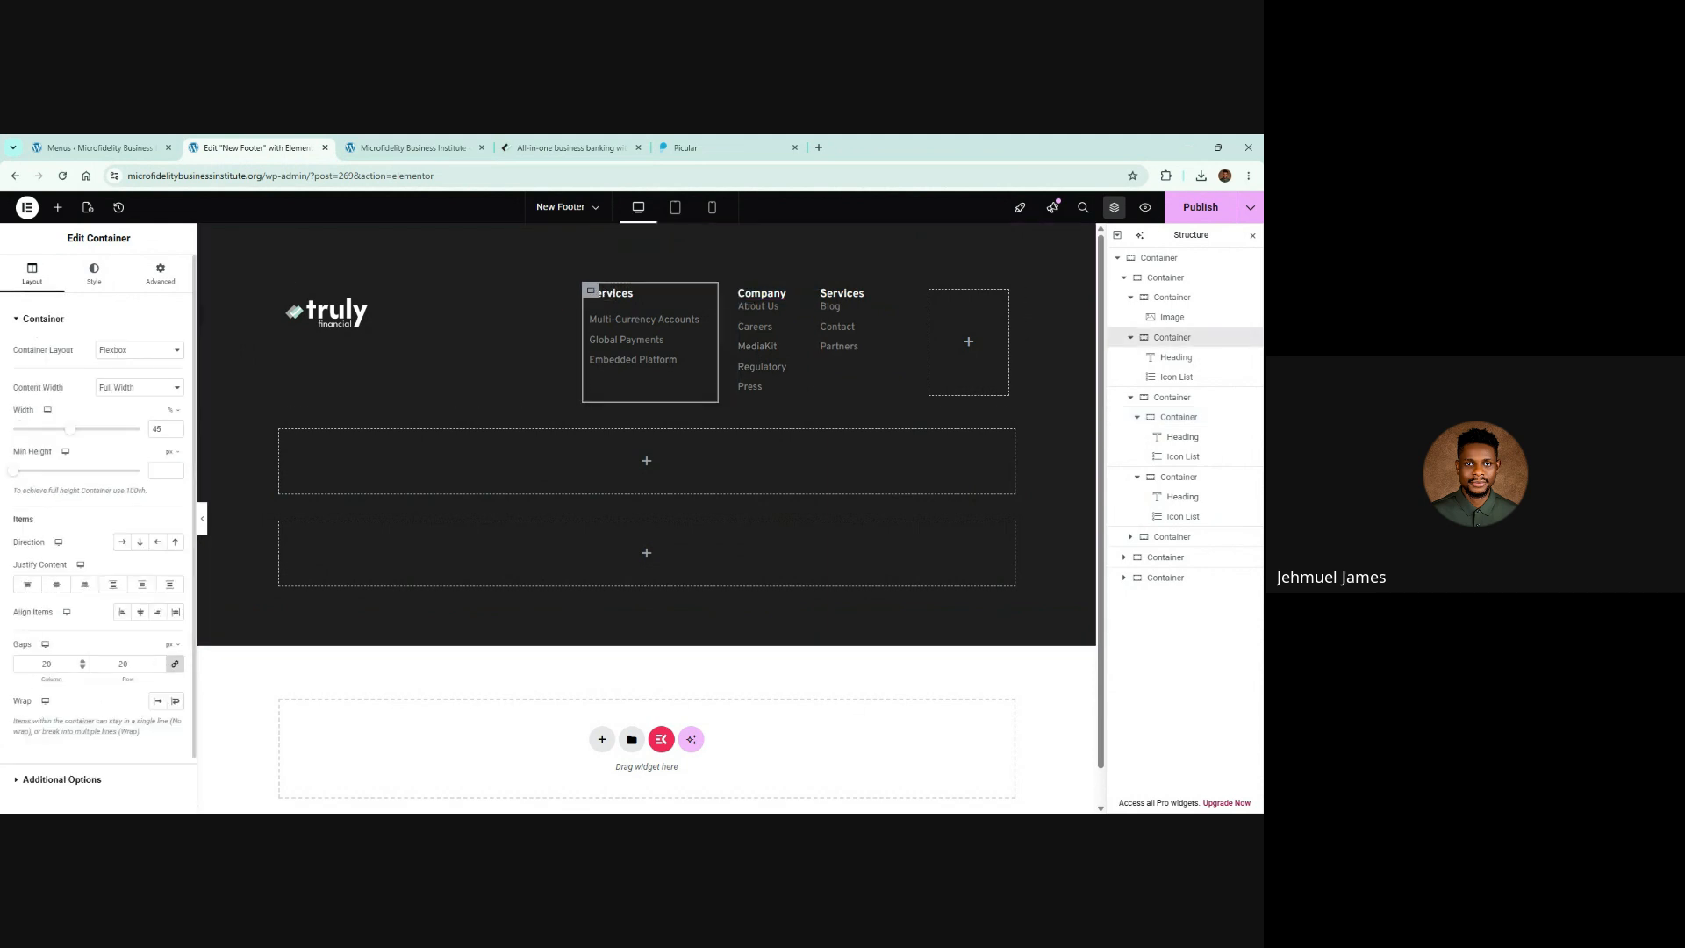
left_click(748, 301)
left_click(160, 272)
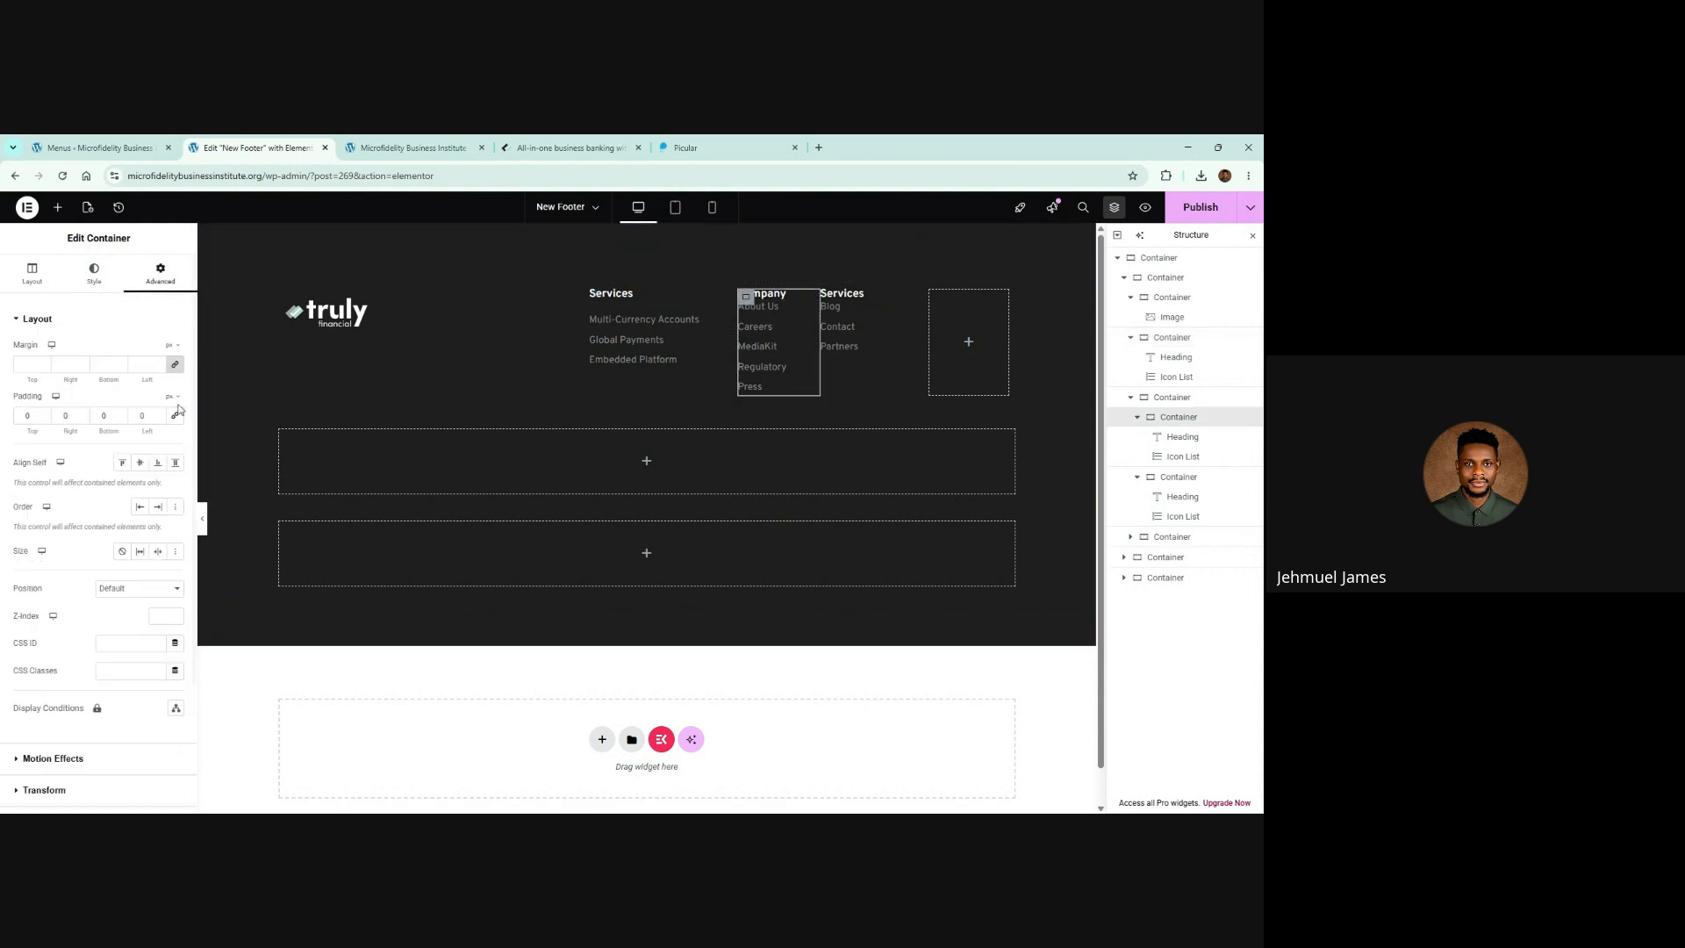
left_click(32, 273)
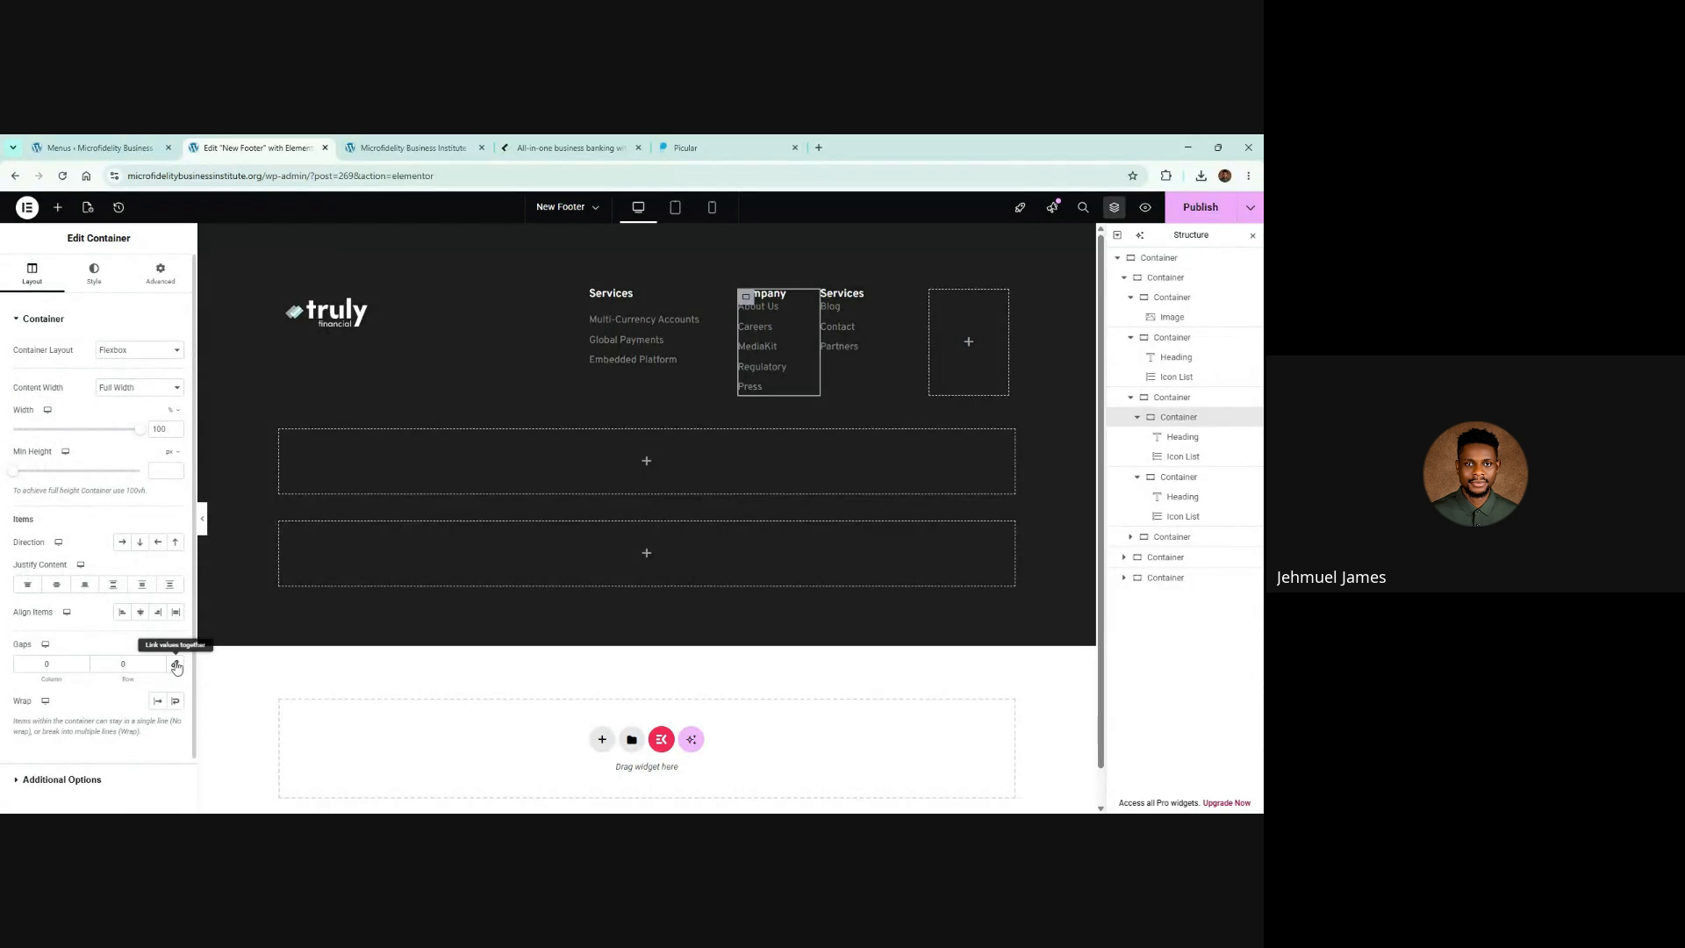
left_click(174, 664)
key("BackSpace")
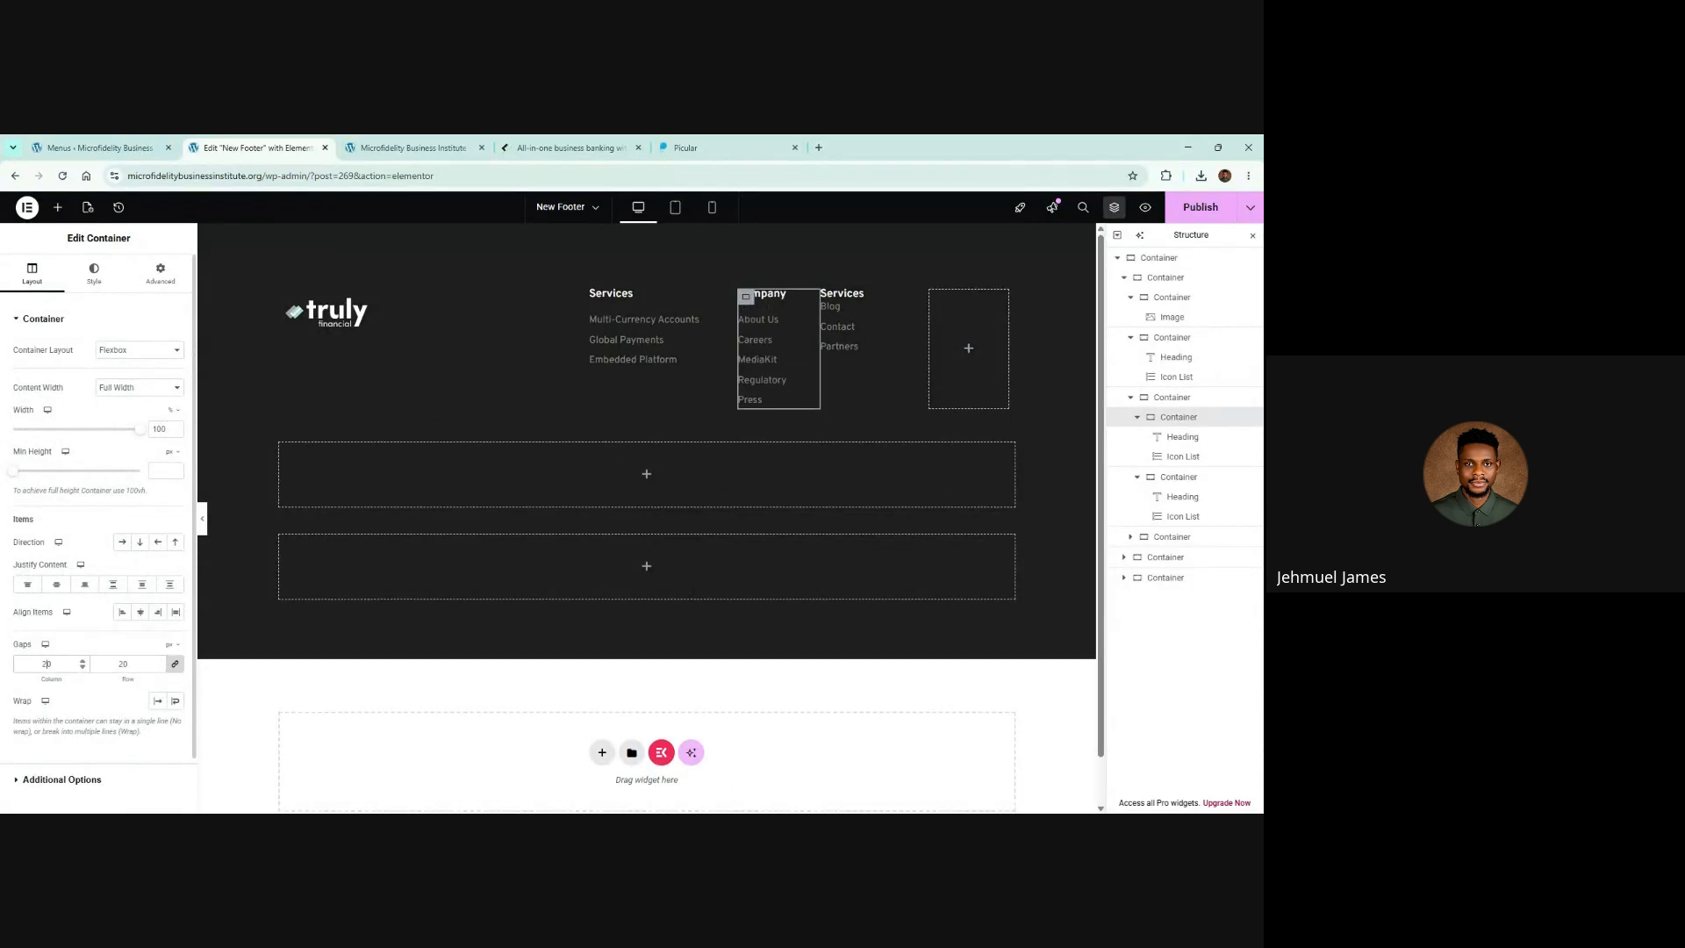
Step: Link the column and row gaps of the Blog, Contact and Partners list's container and set them to 20 px
left_click(826, 303)
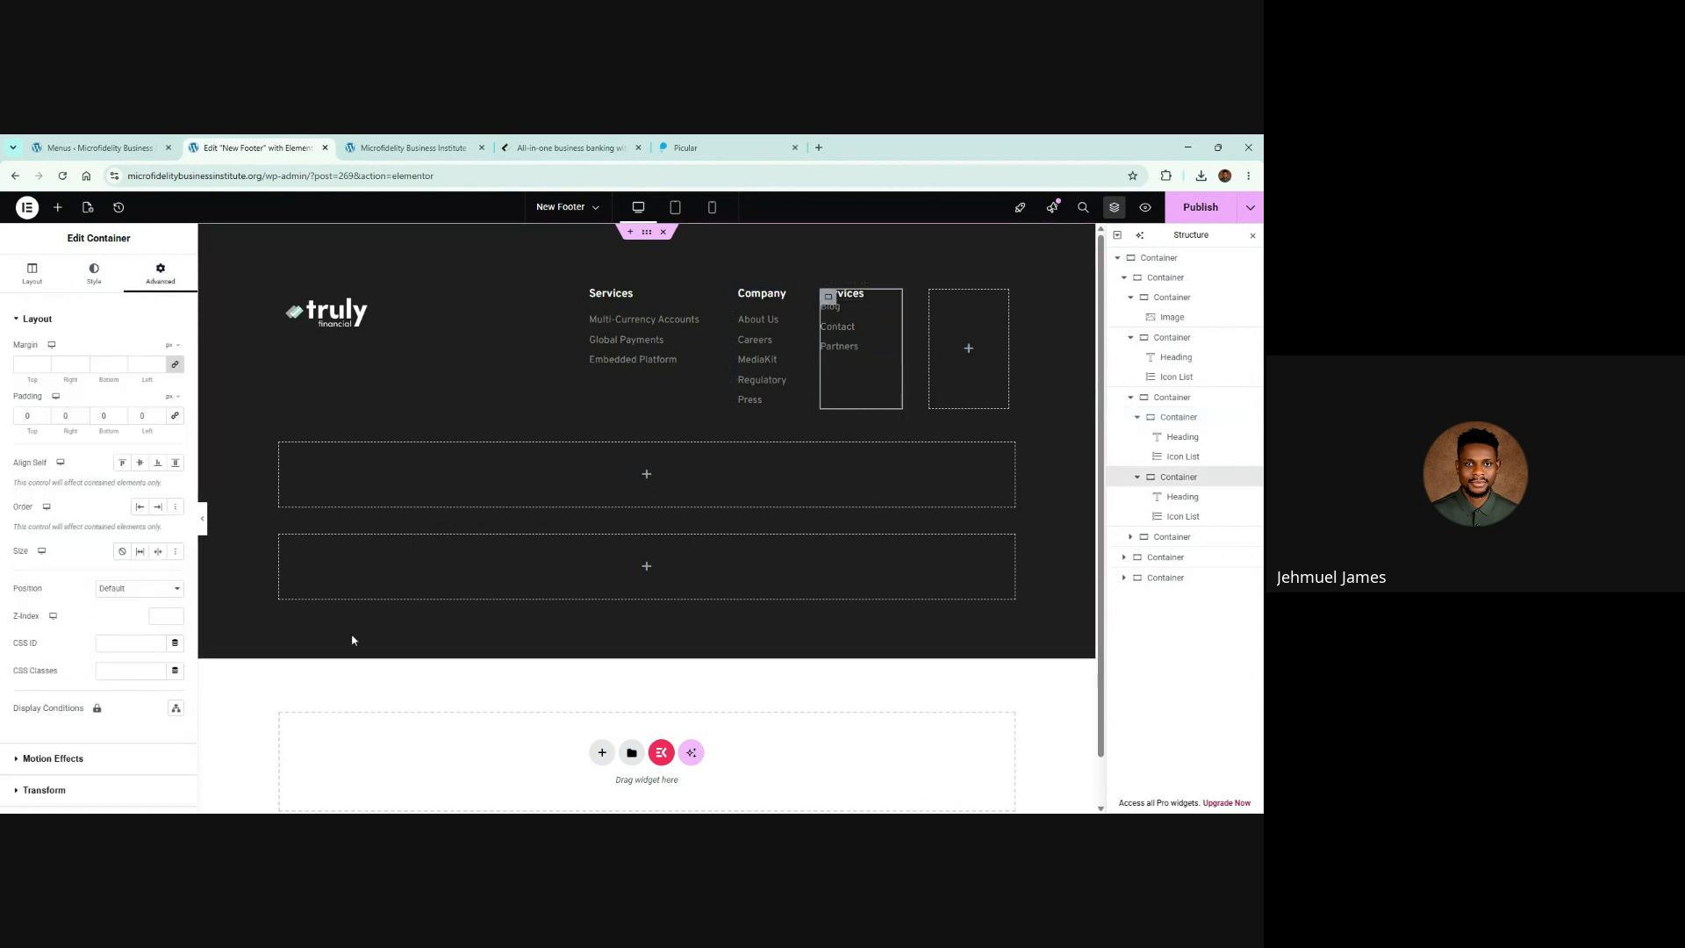
left_click(13, 273)
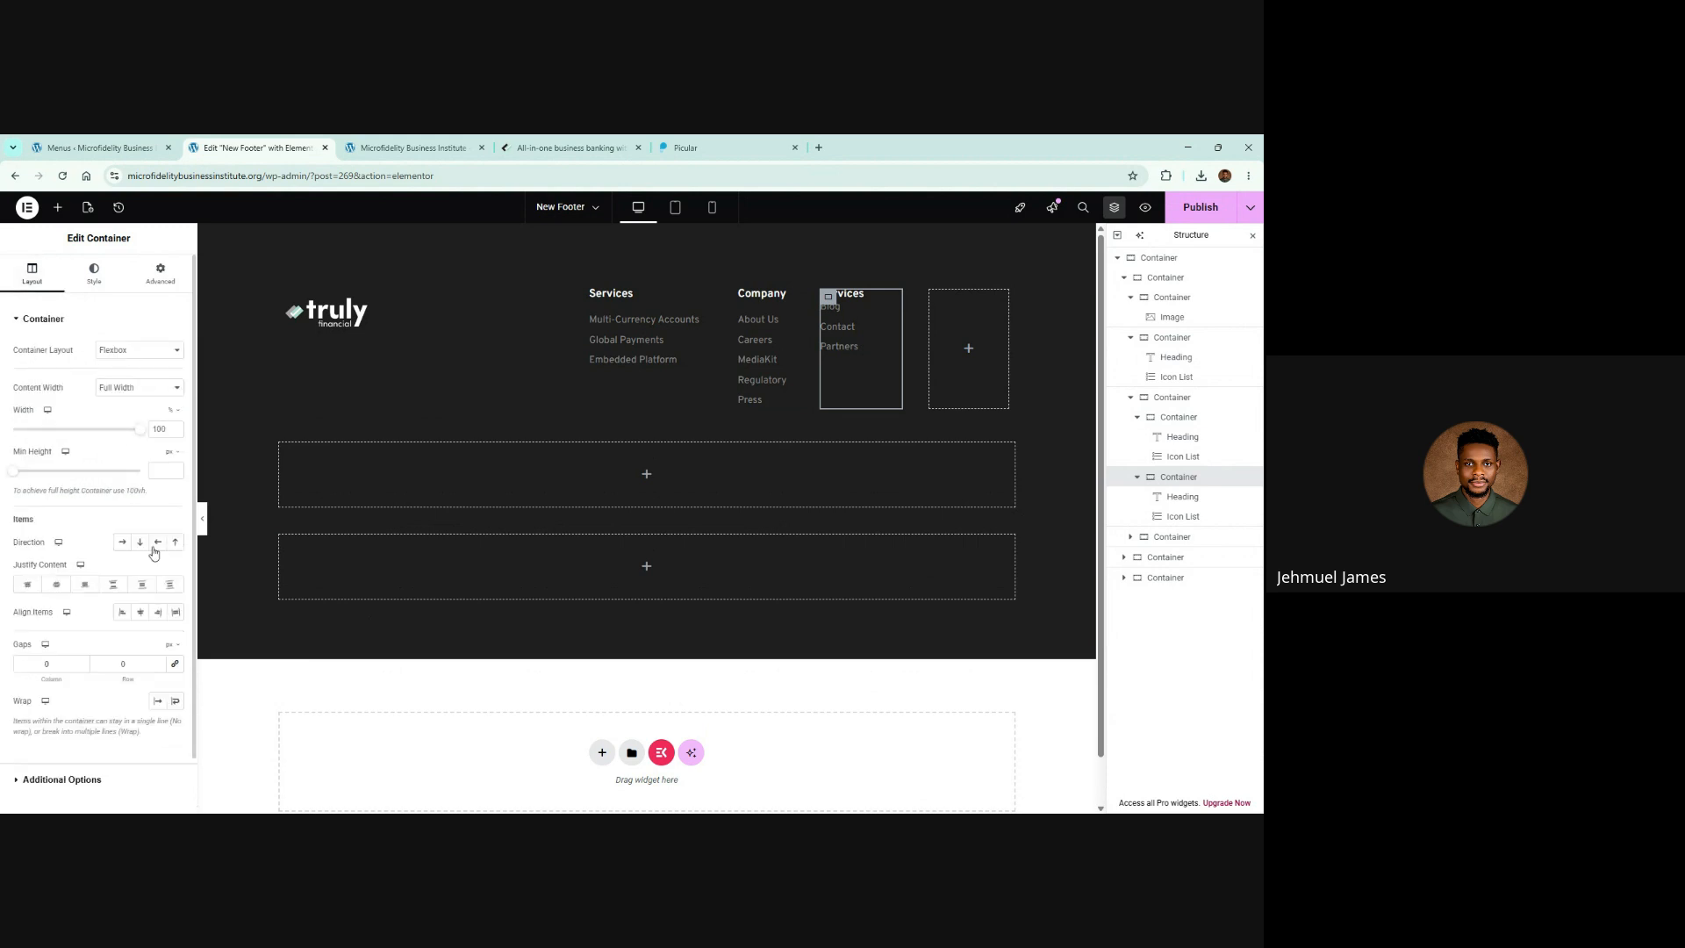
type("0")
left_click(177, 665)
double_click(144, 667)
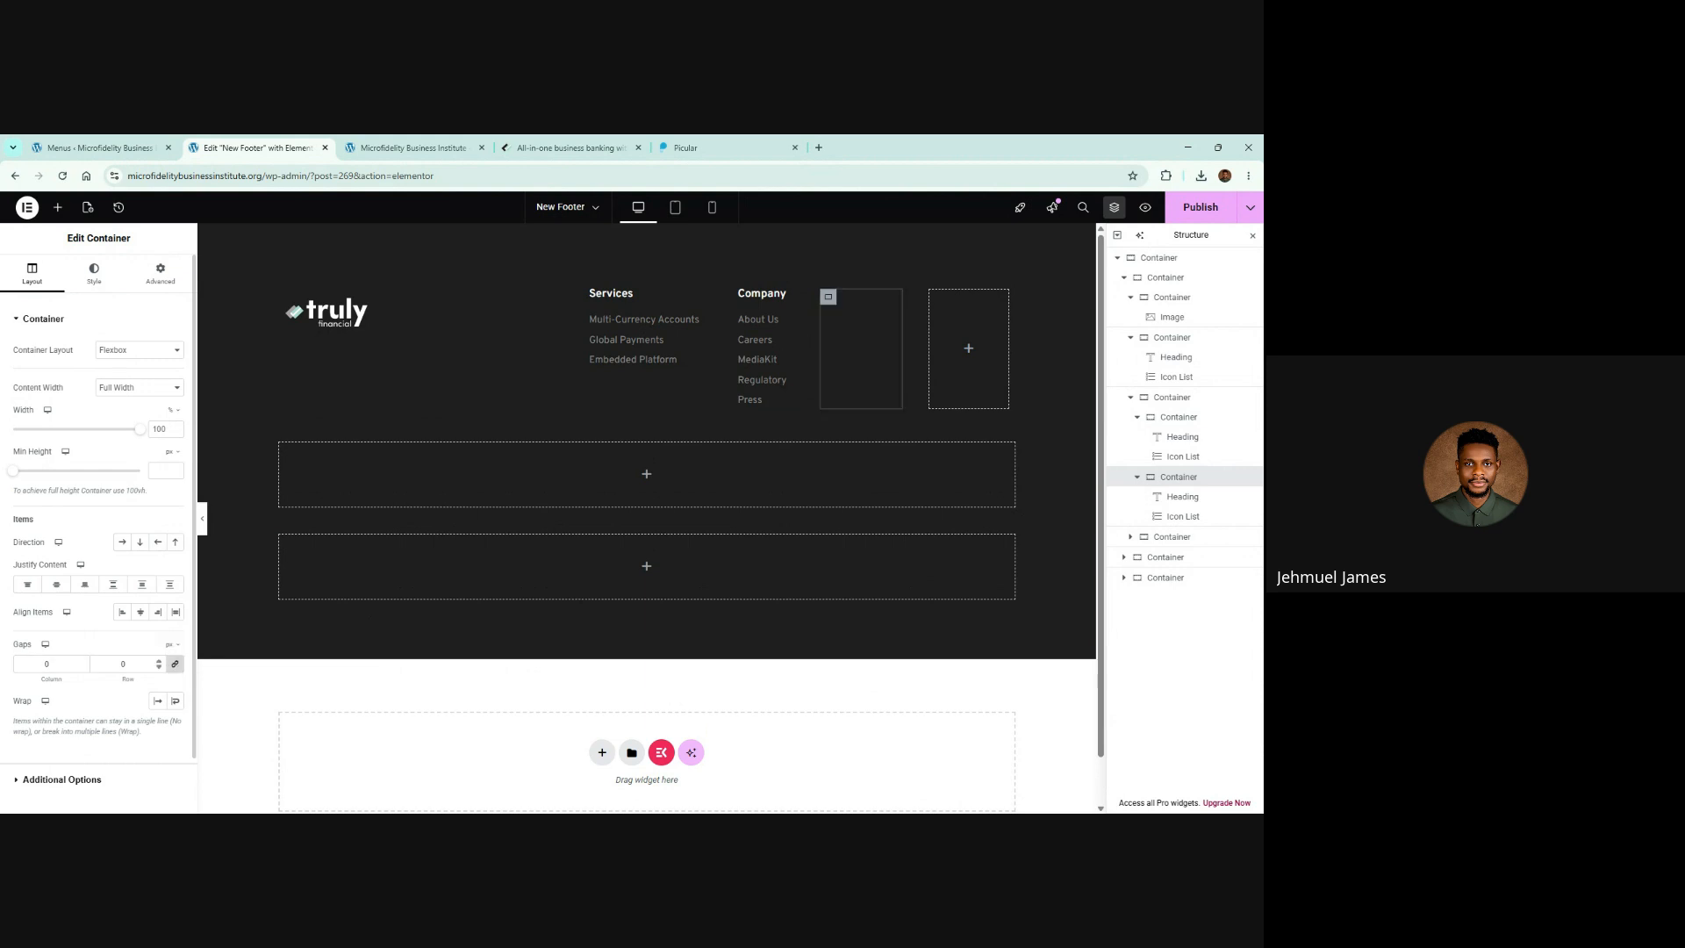
type("20")
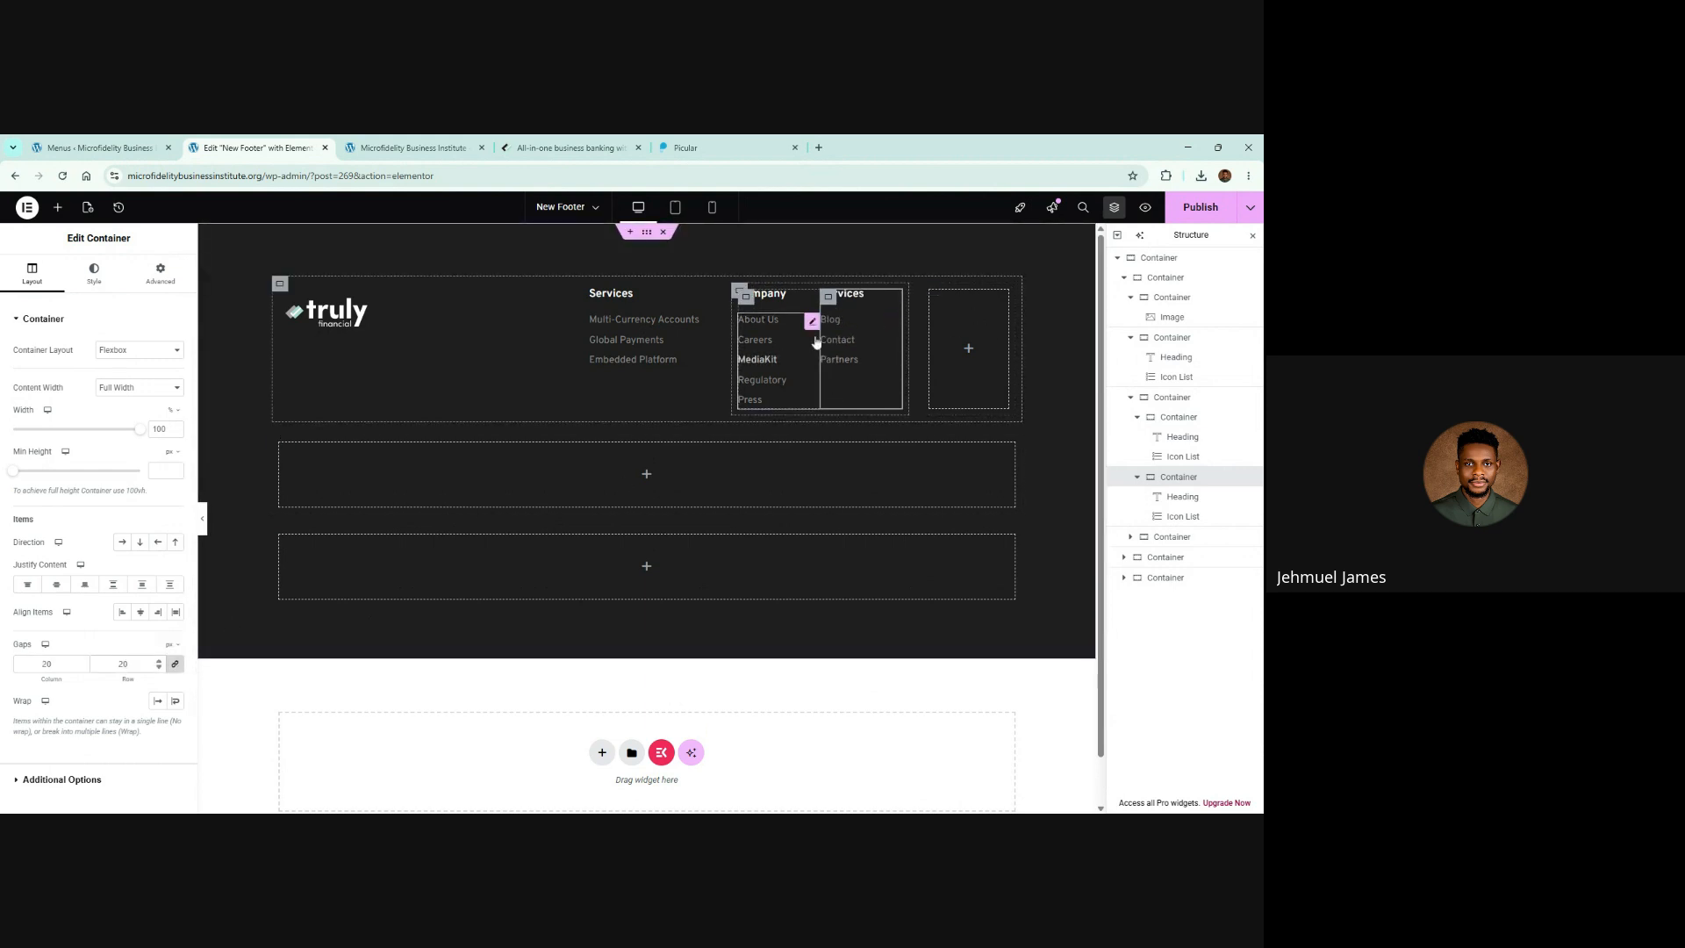
Step: Copy the Blog, Contact and Partners icon list into the empty last column, following the reference footer's column order
left_click(566, 148)
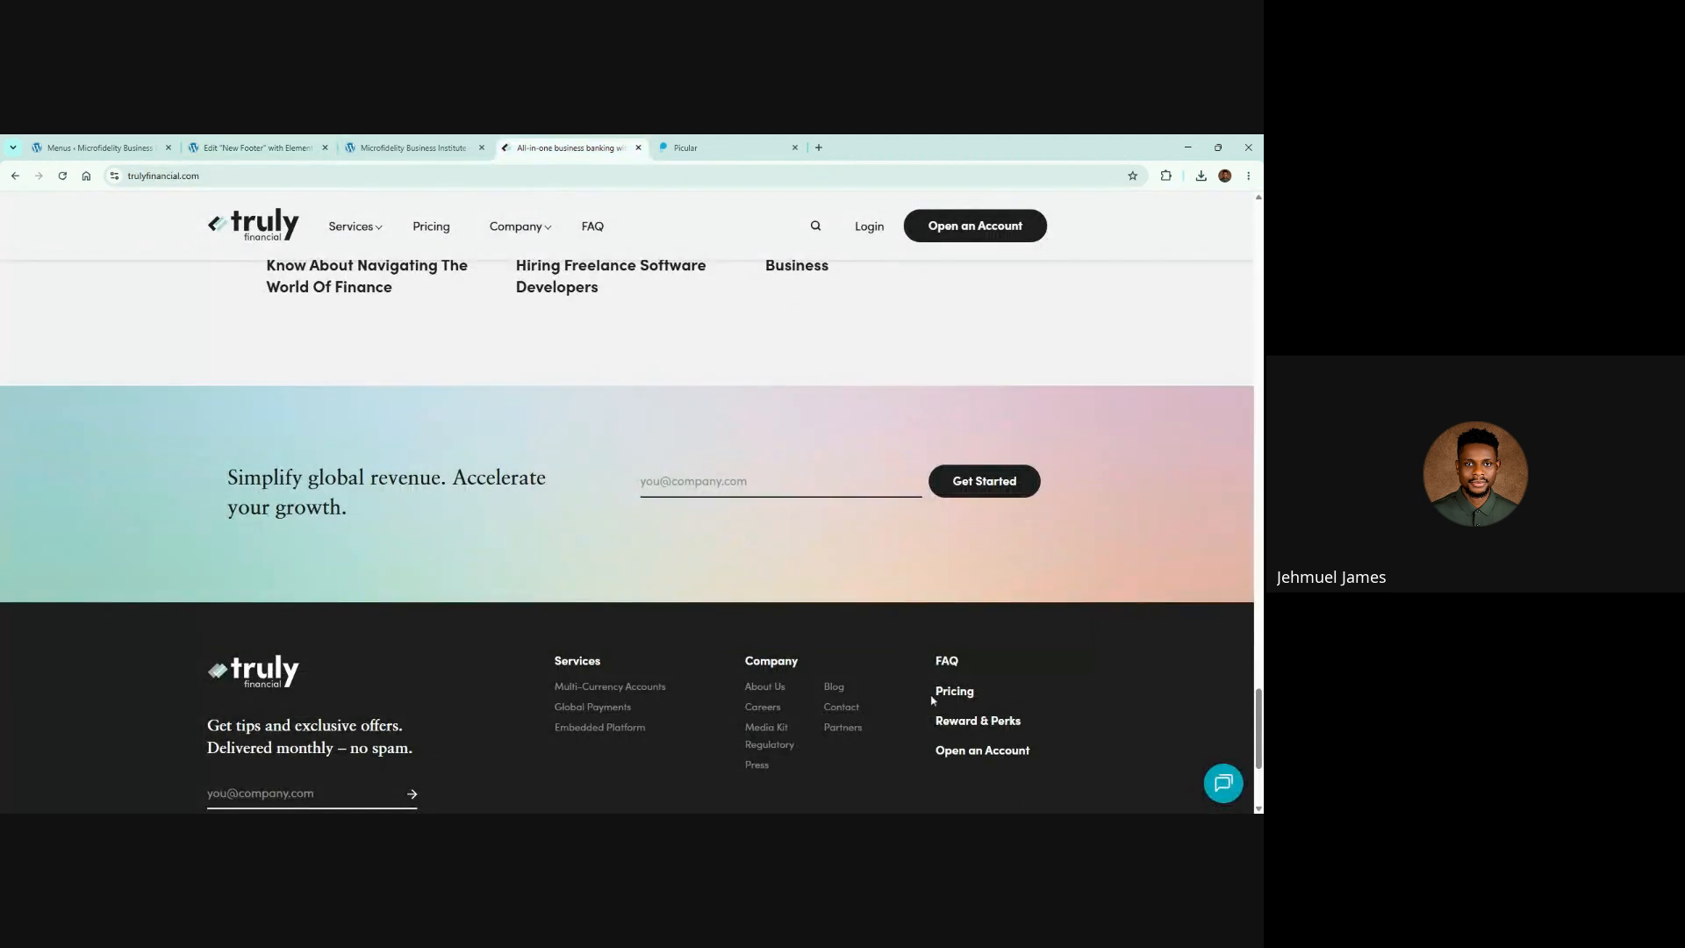
left_click(255, 148)
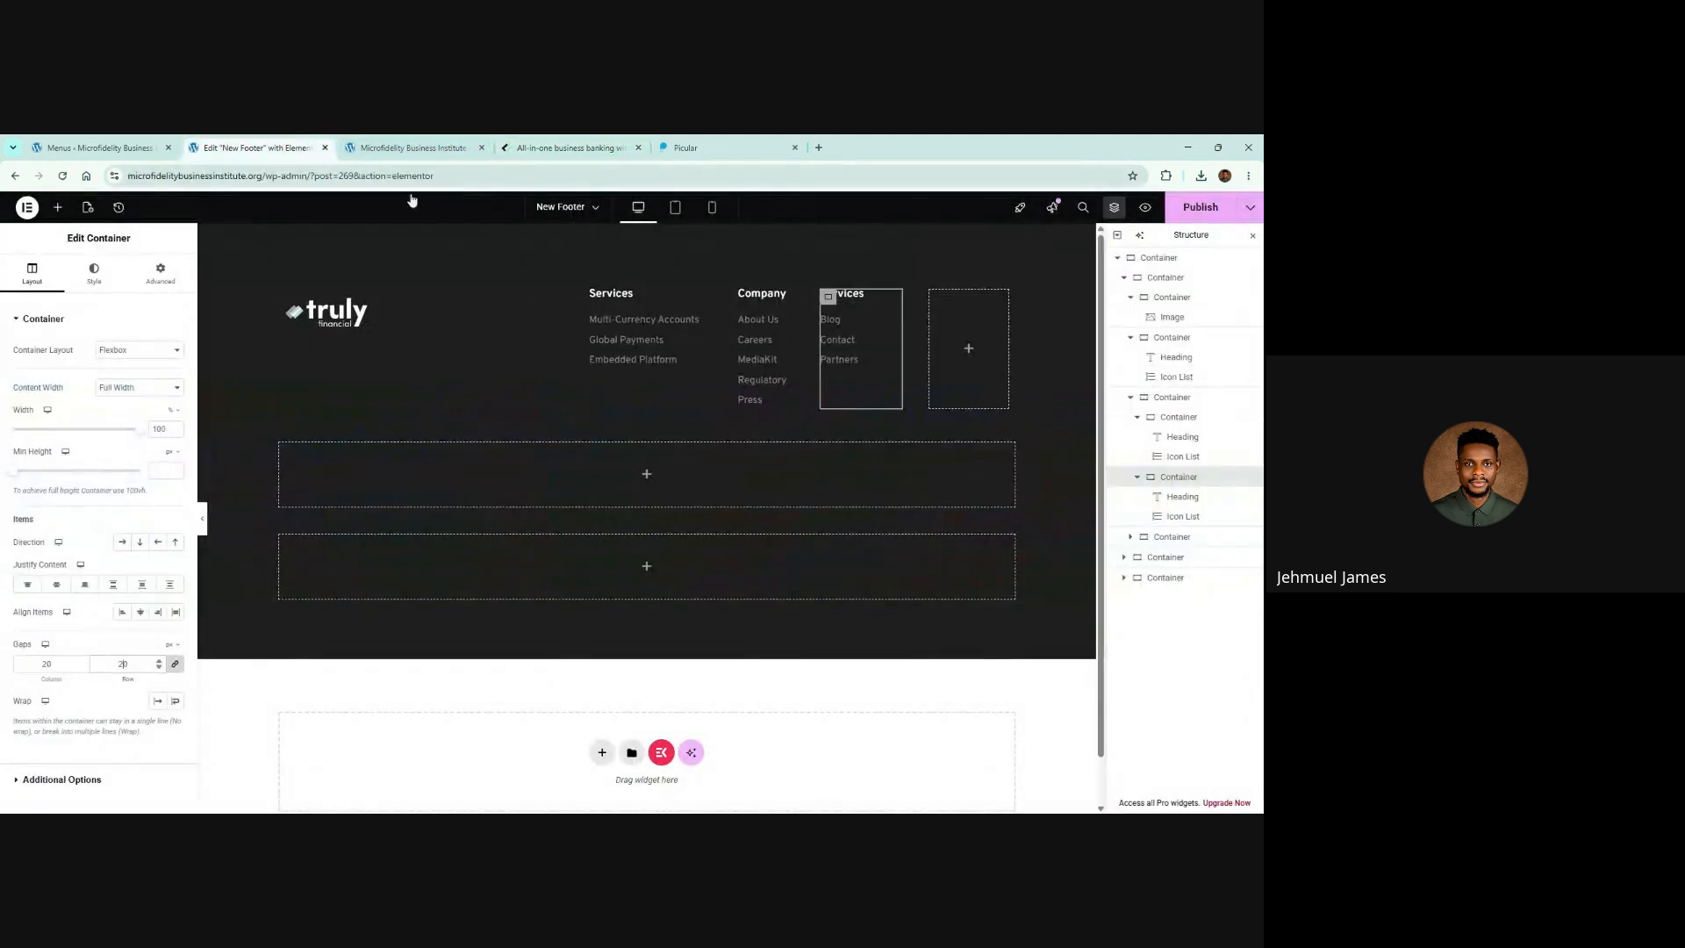
right_click(848, 337)
left_click(886, 403)
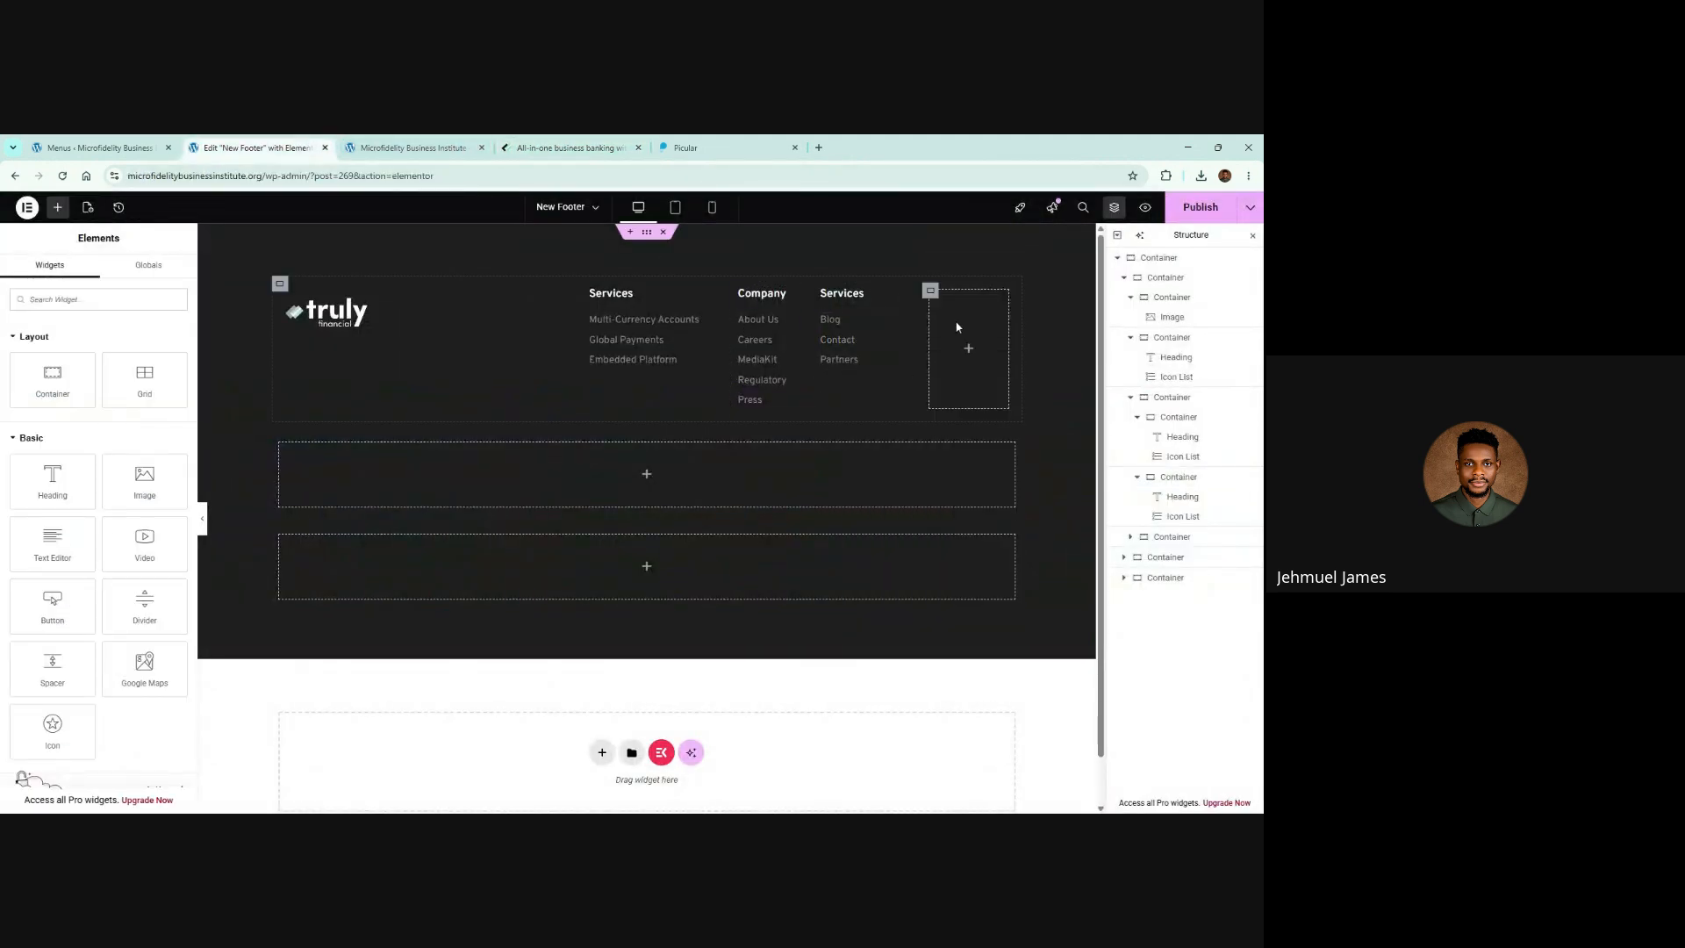
right_click(956, 326)
left_click(983, 430)
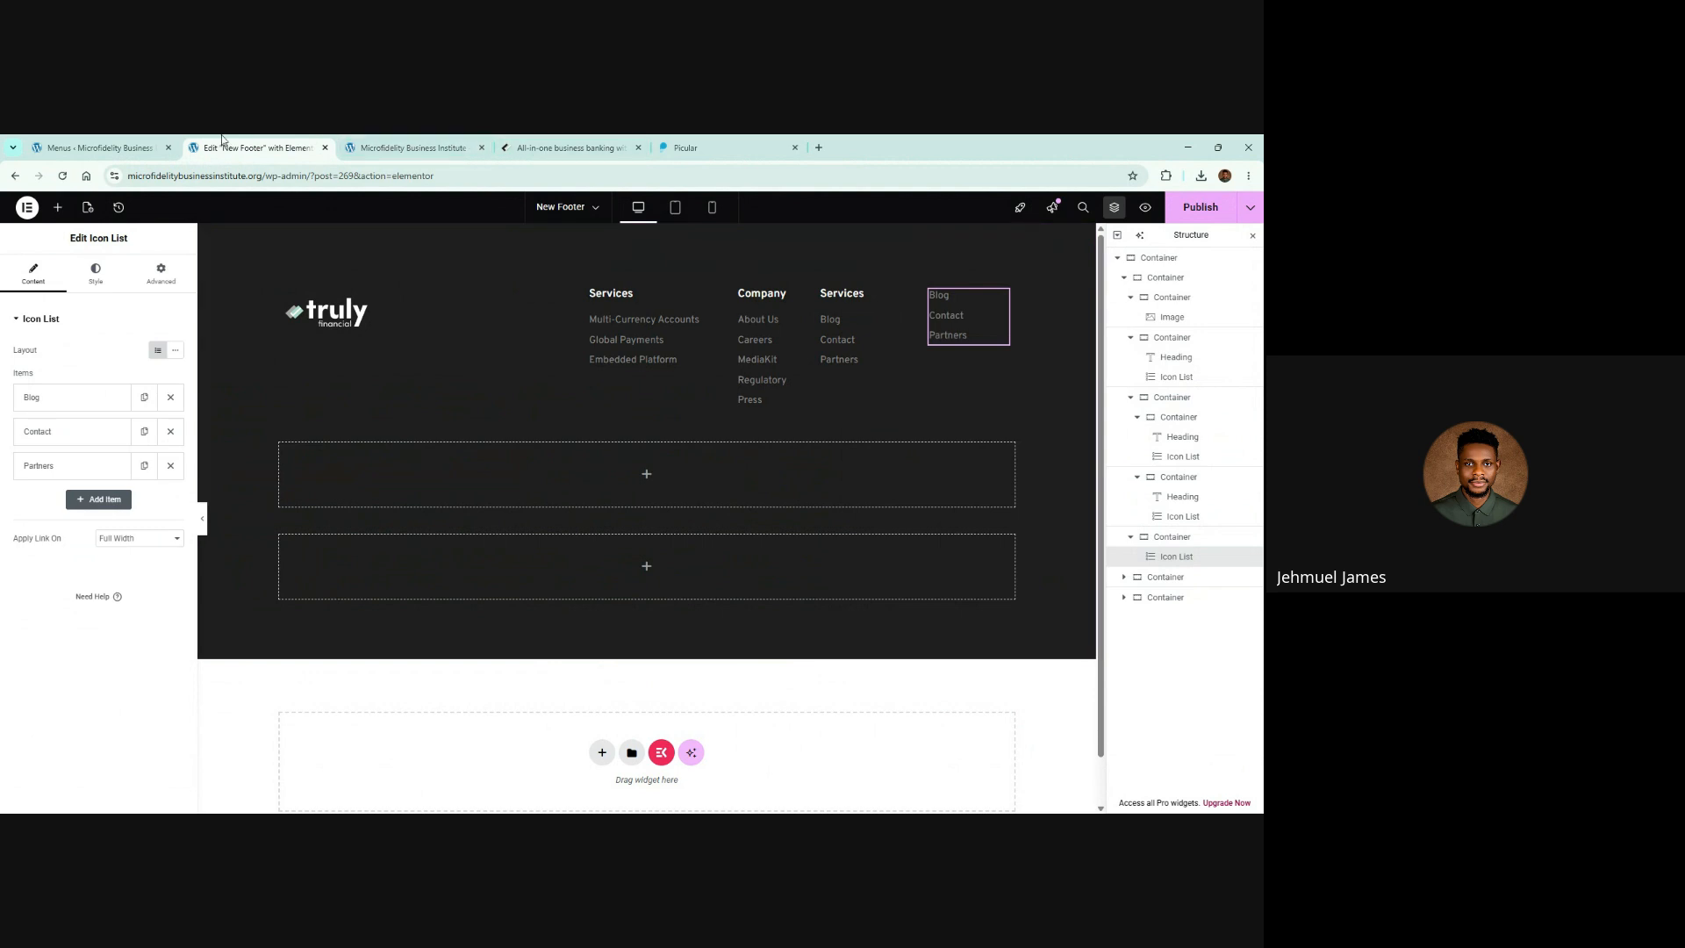
Step: Change the first item of the last column's icon list to FAQs, checking the reference footer for the entries
left_click(611, 143)
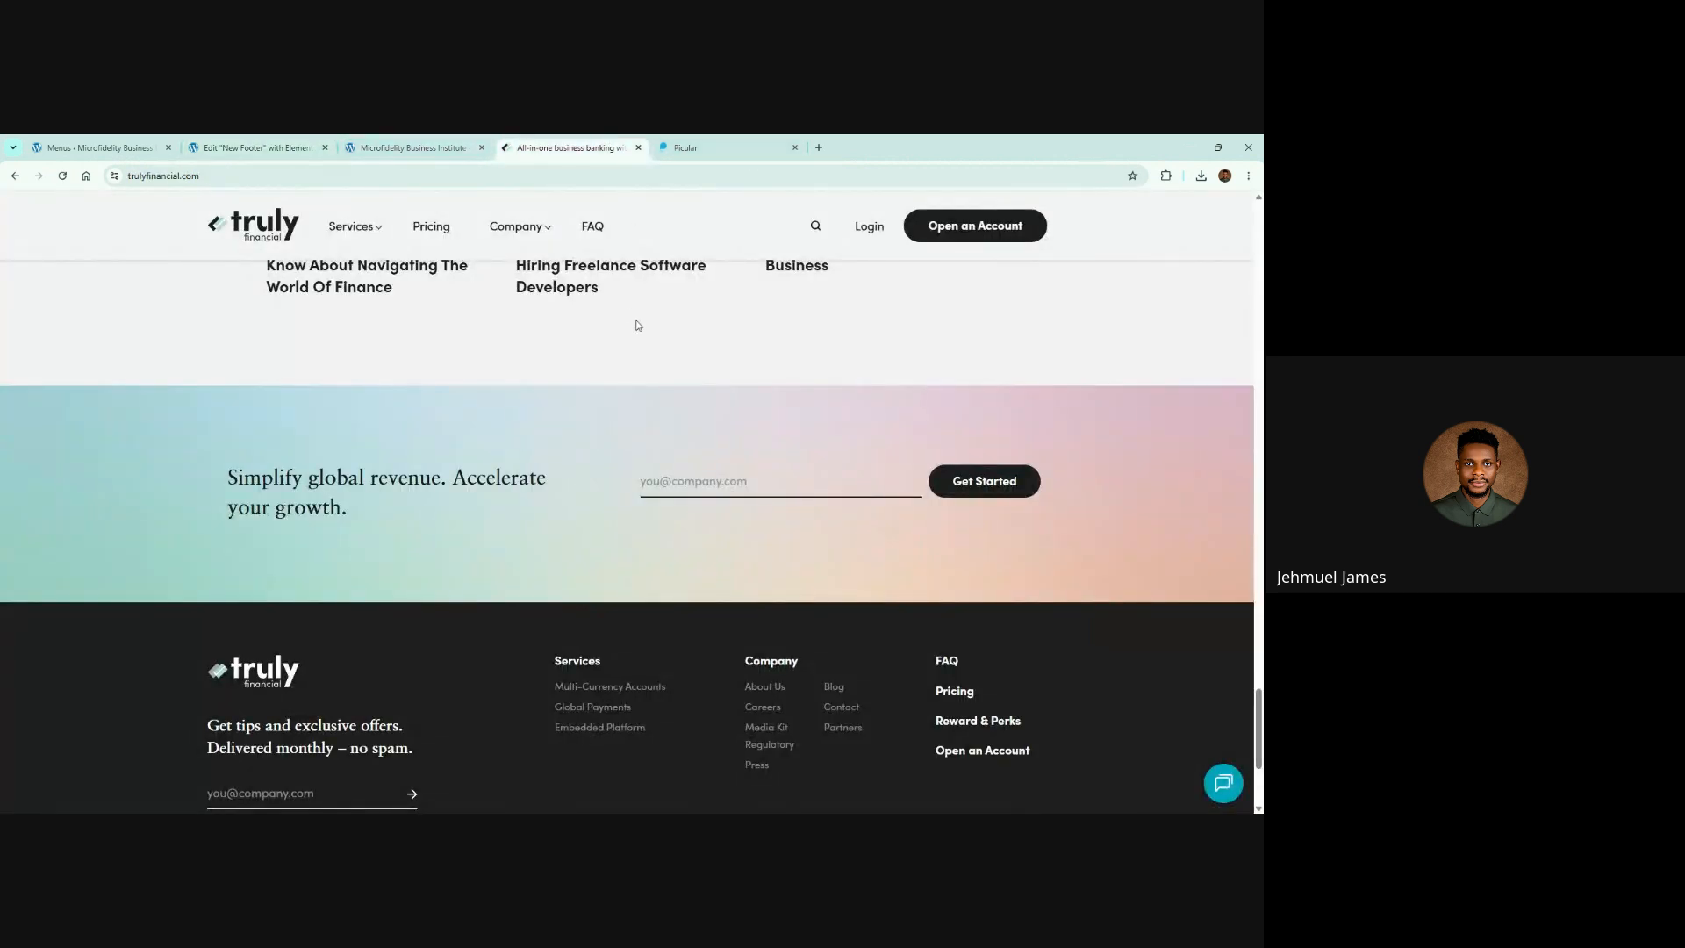
left_click(255, 148)
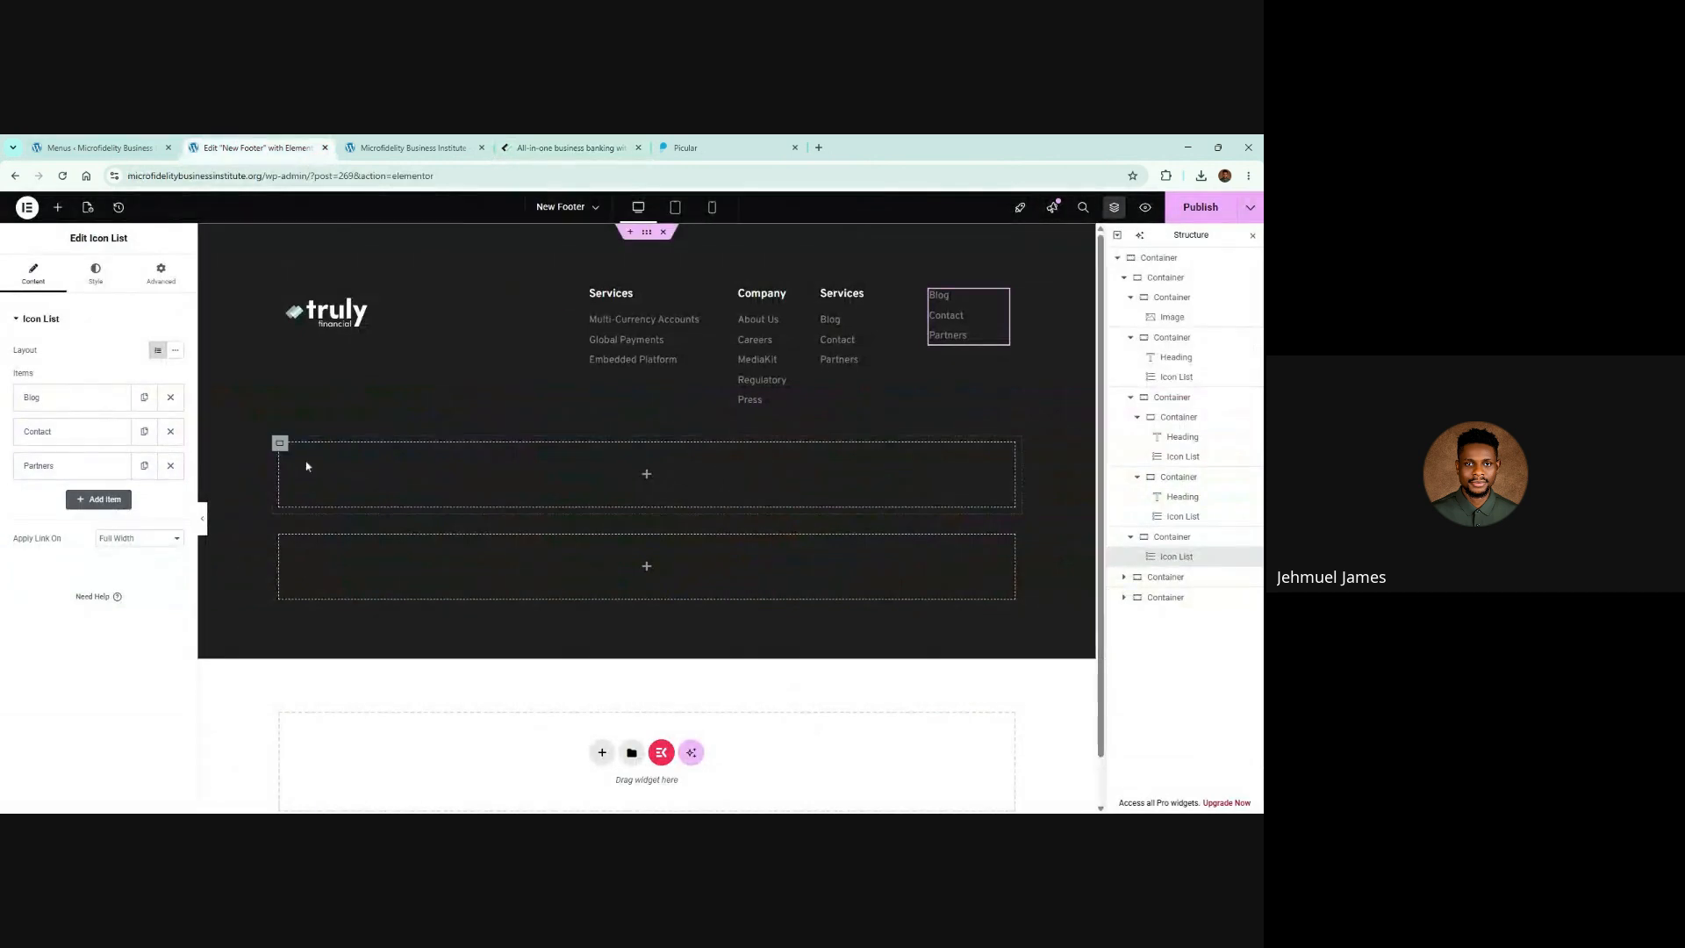
left_click(54, 400)
key("ctrl+a")
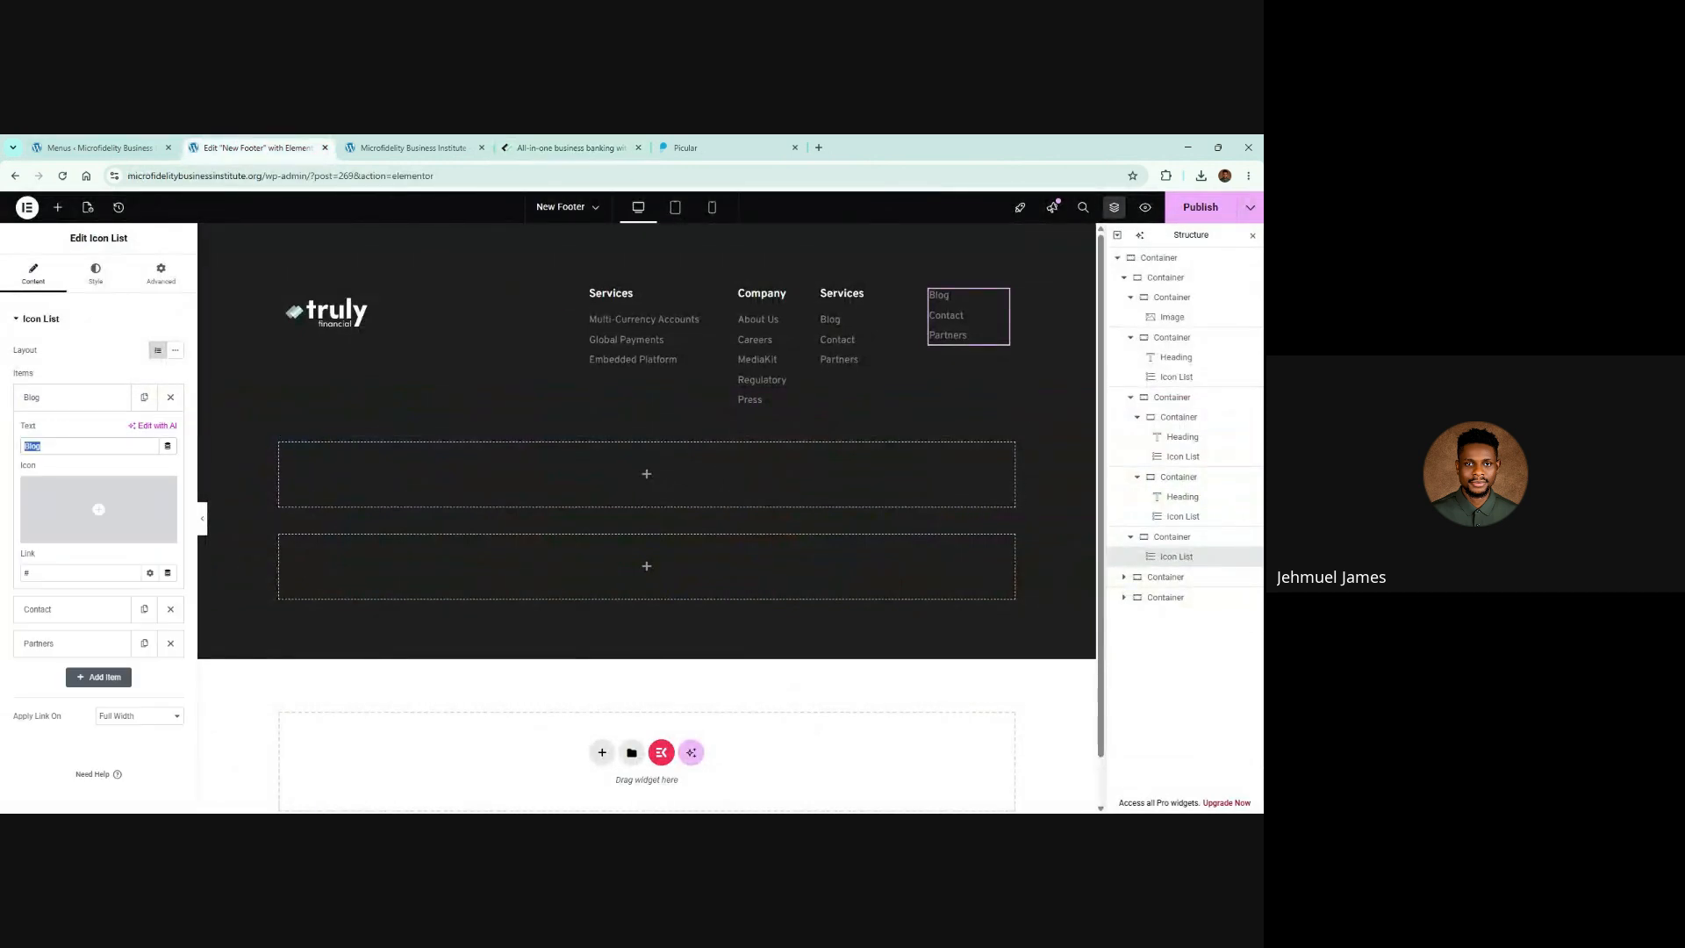
type("FAQs")
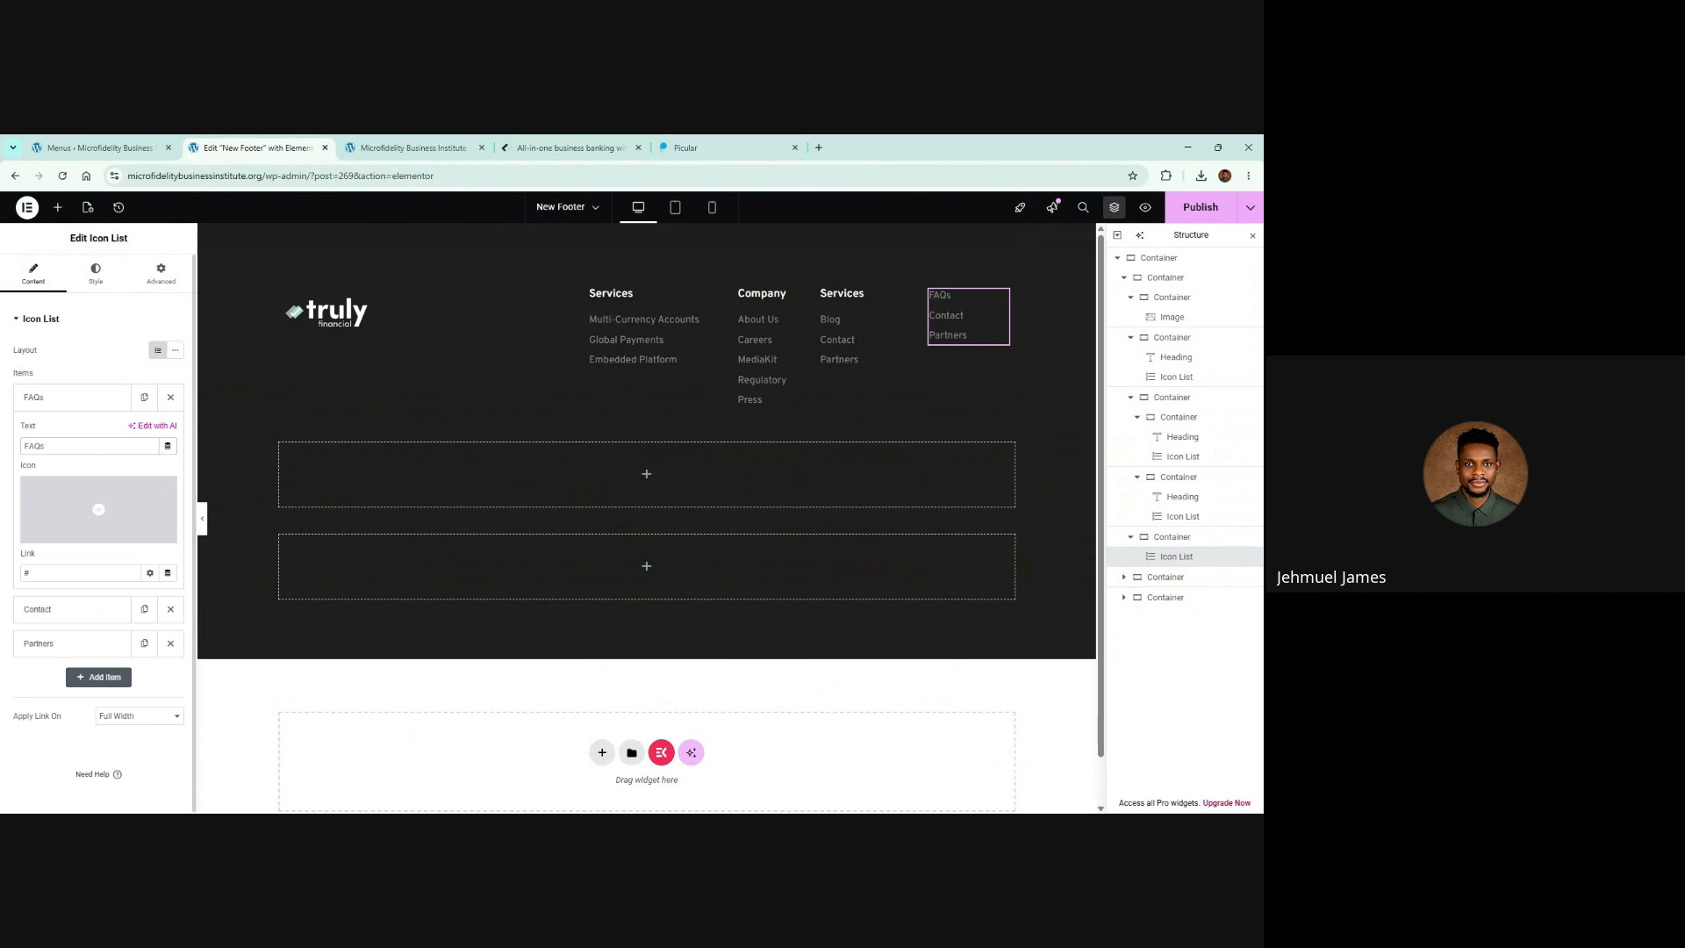
Step: Change the second item of the last column's icon list to Pricing
left_click(85, 406)
left_click(79, 437)
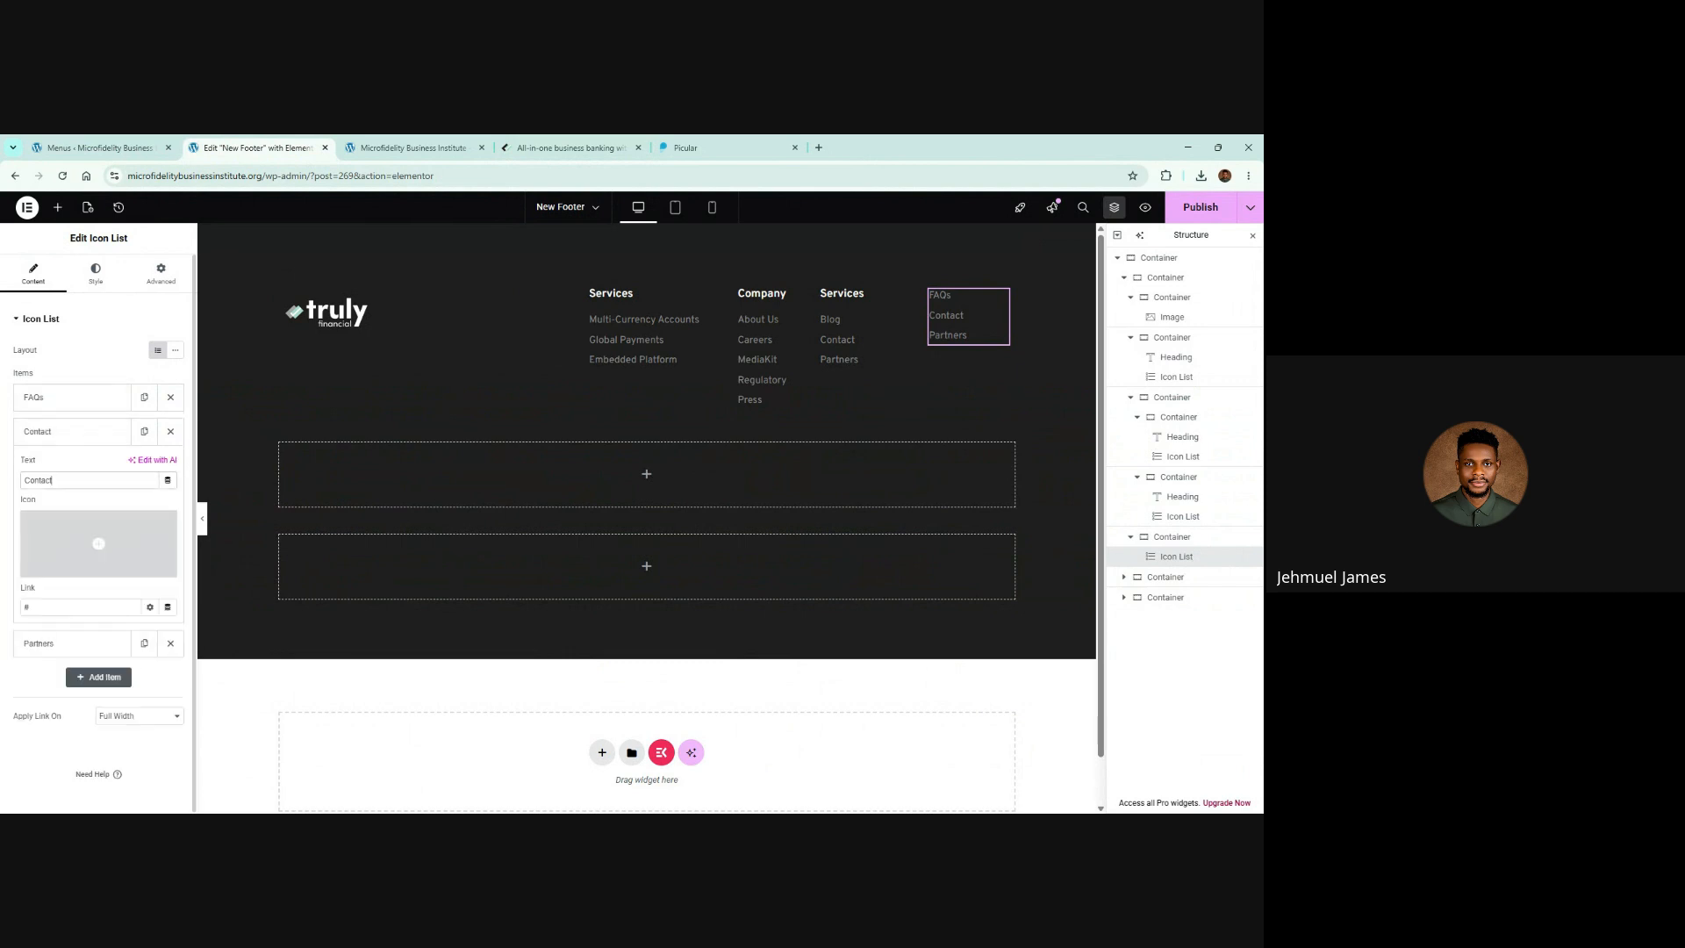
key("ctrl+a")
type("Pri")
left_click(35, 432)
Step: Change the third item of the last column's icon list to Rewards & Perks
left_click(61, 466)
key("ctrl+a")
type("R")
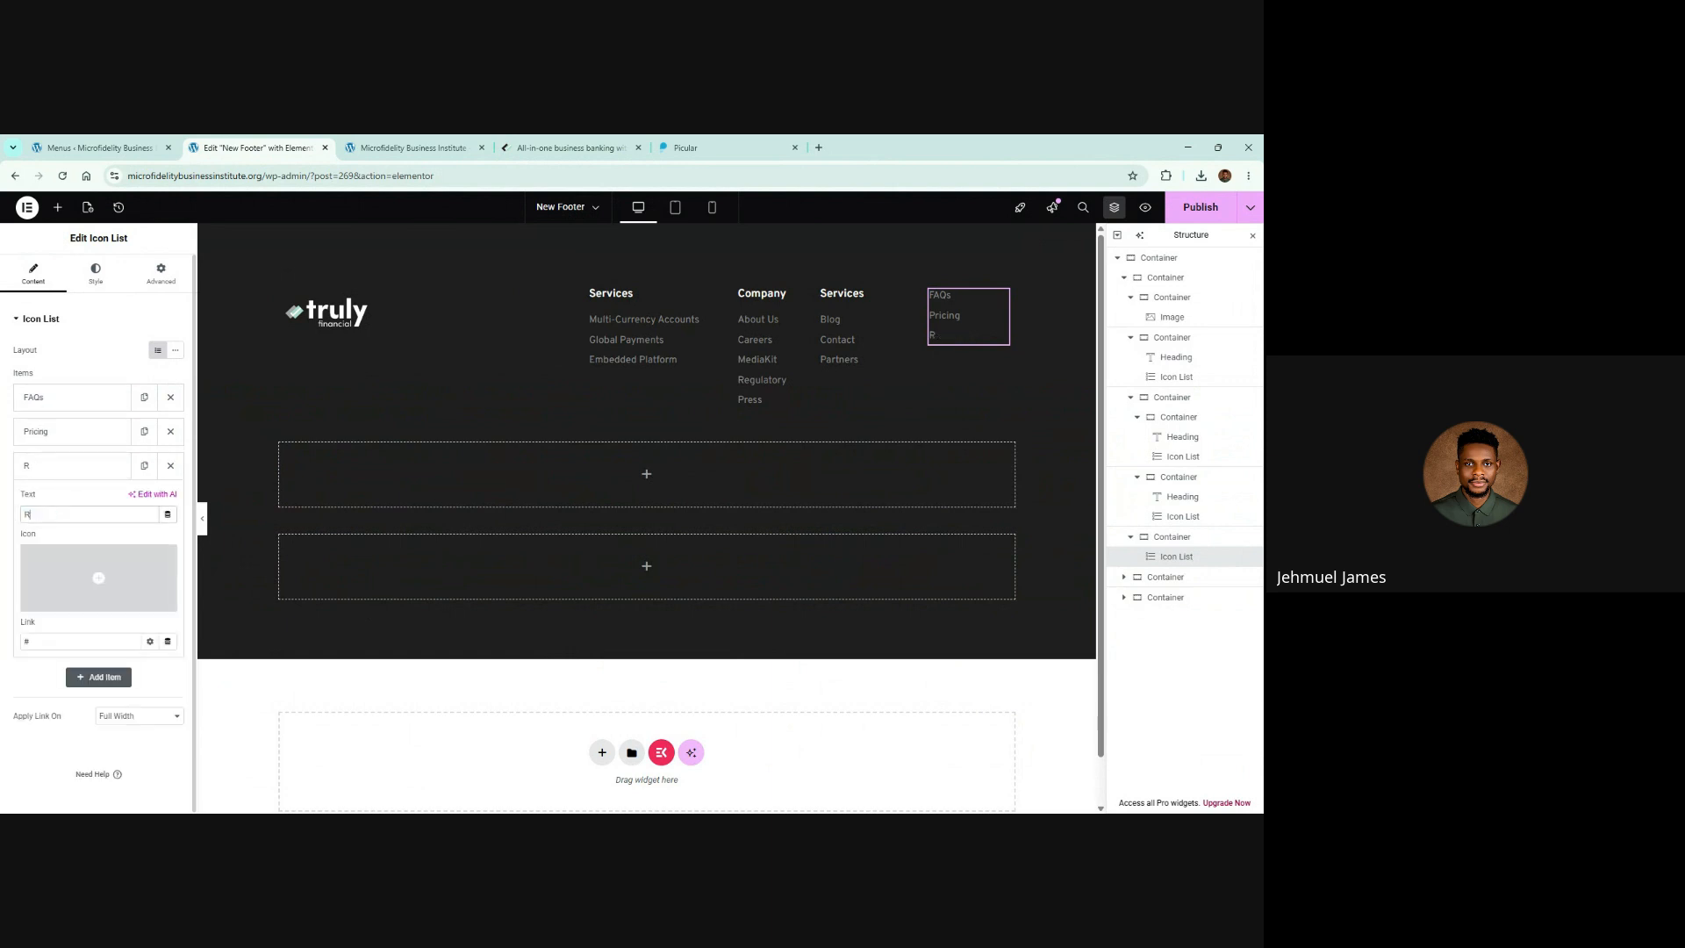
type("ewards & PO")
left_click(70, 465)
Step: Check the reference footer's remaining entry, then duplicate the Rewards & Perks item and rename the copy Open an Account
left_click(538, 143)
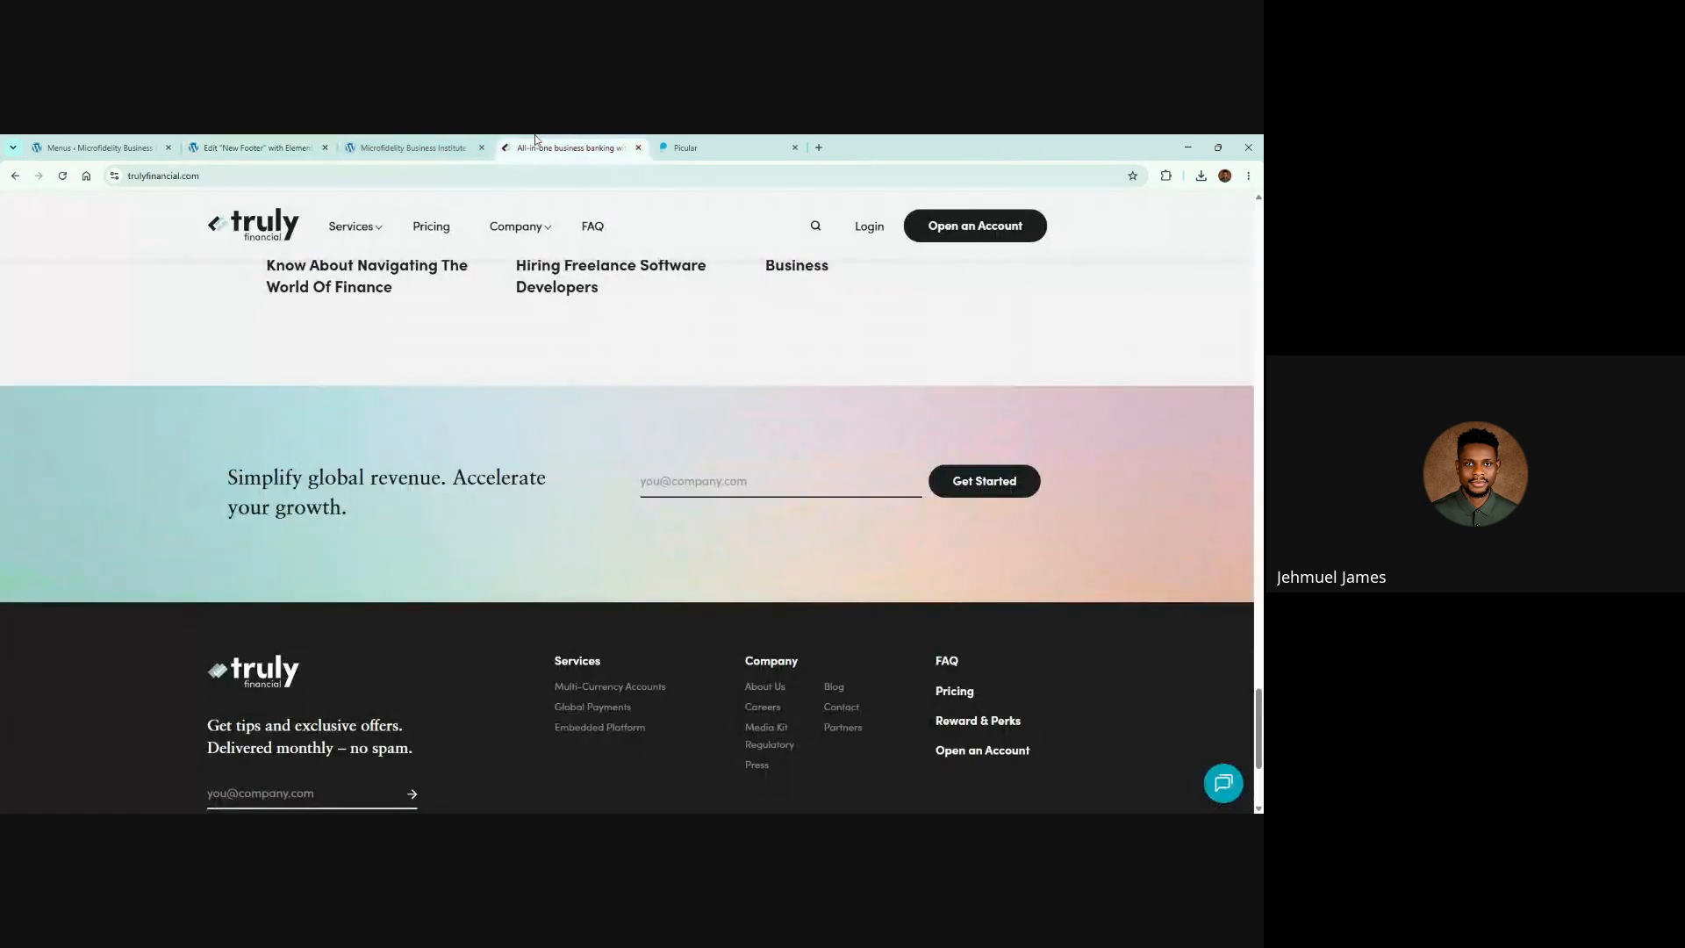
left_click(254, 147)
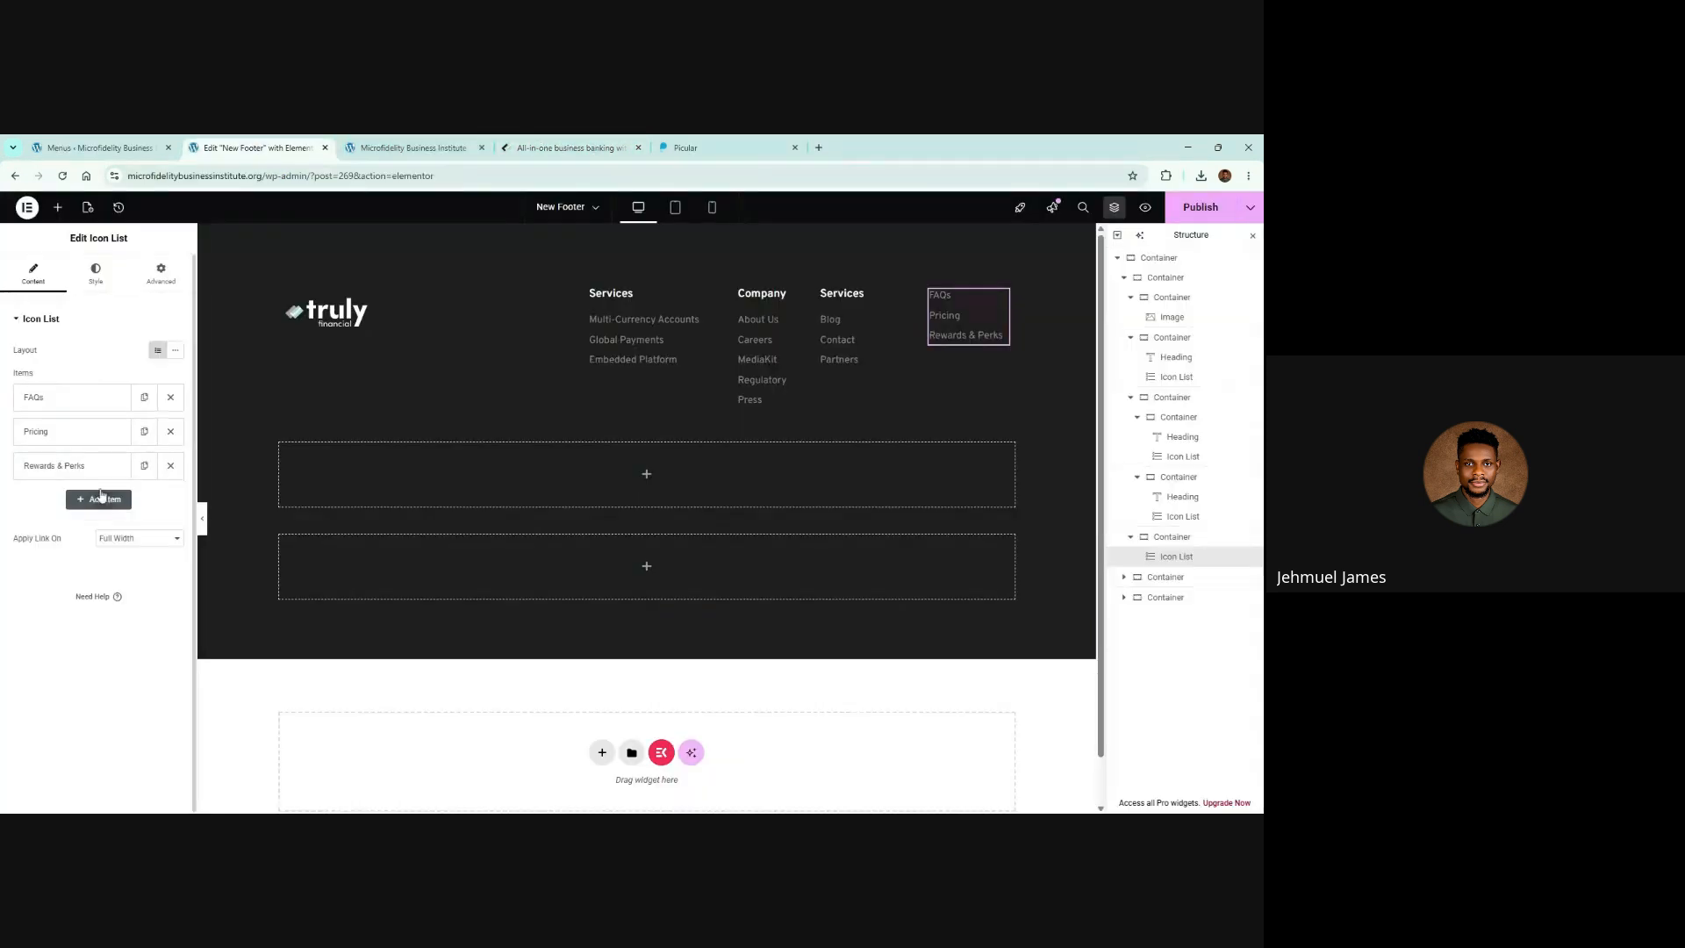
left_click(142, 469)
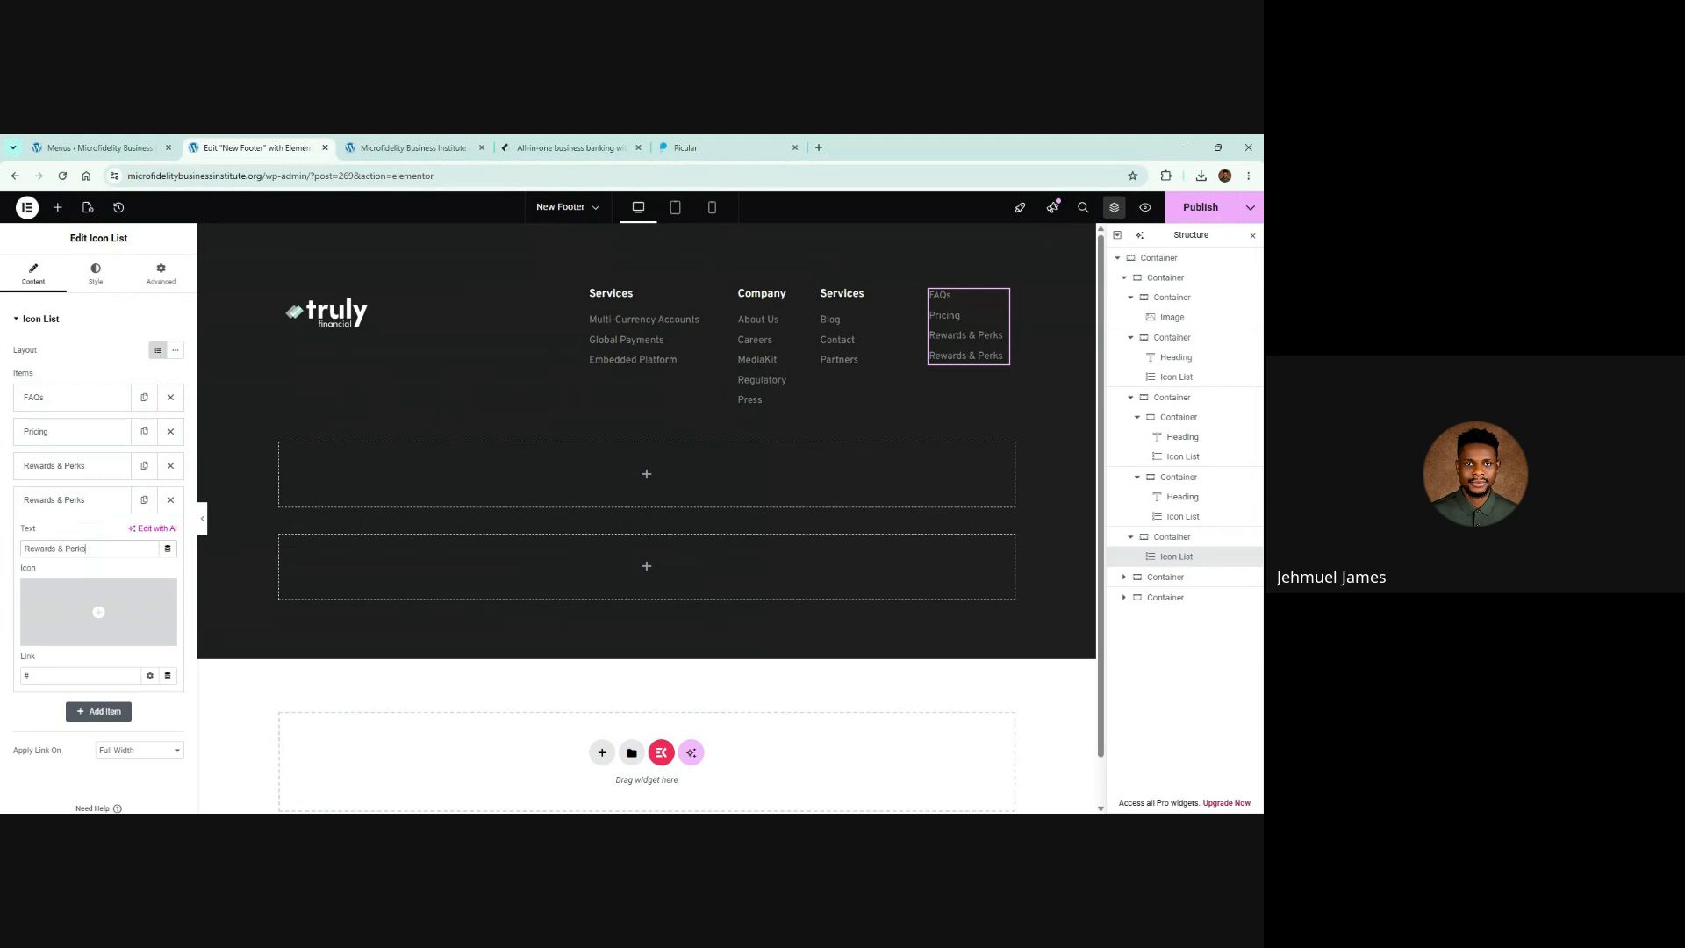
key("ctrl+a")
type("Op")
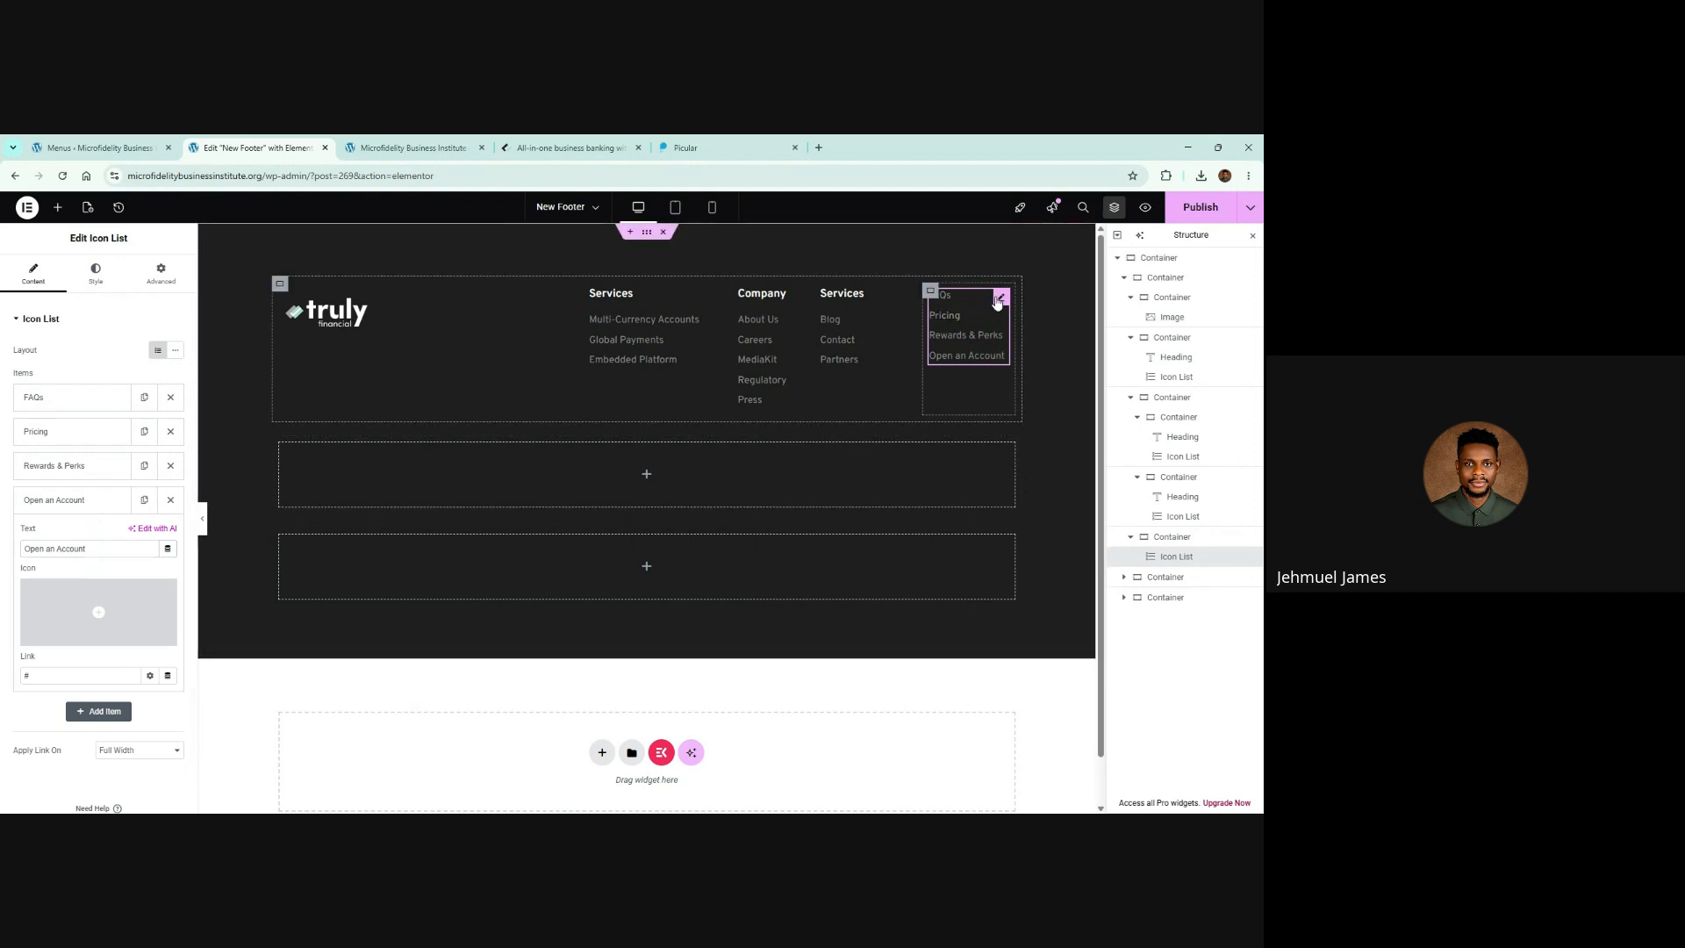
Step: Inspect the Pricing link in the reference footer and copy the base link colour #45A582 from its CSS
left_click(526, 147)
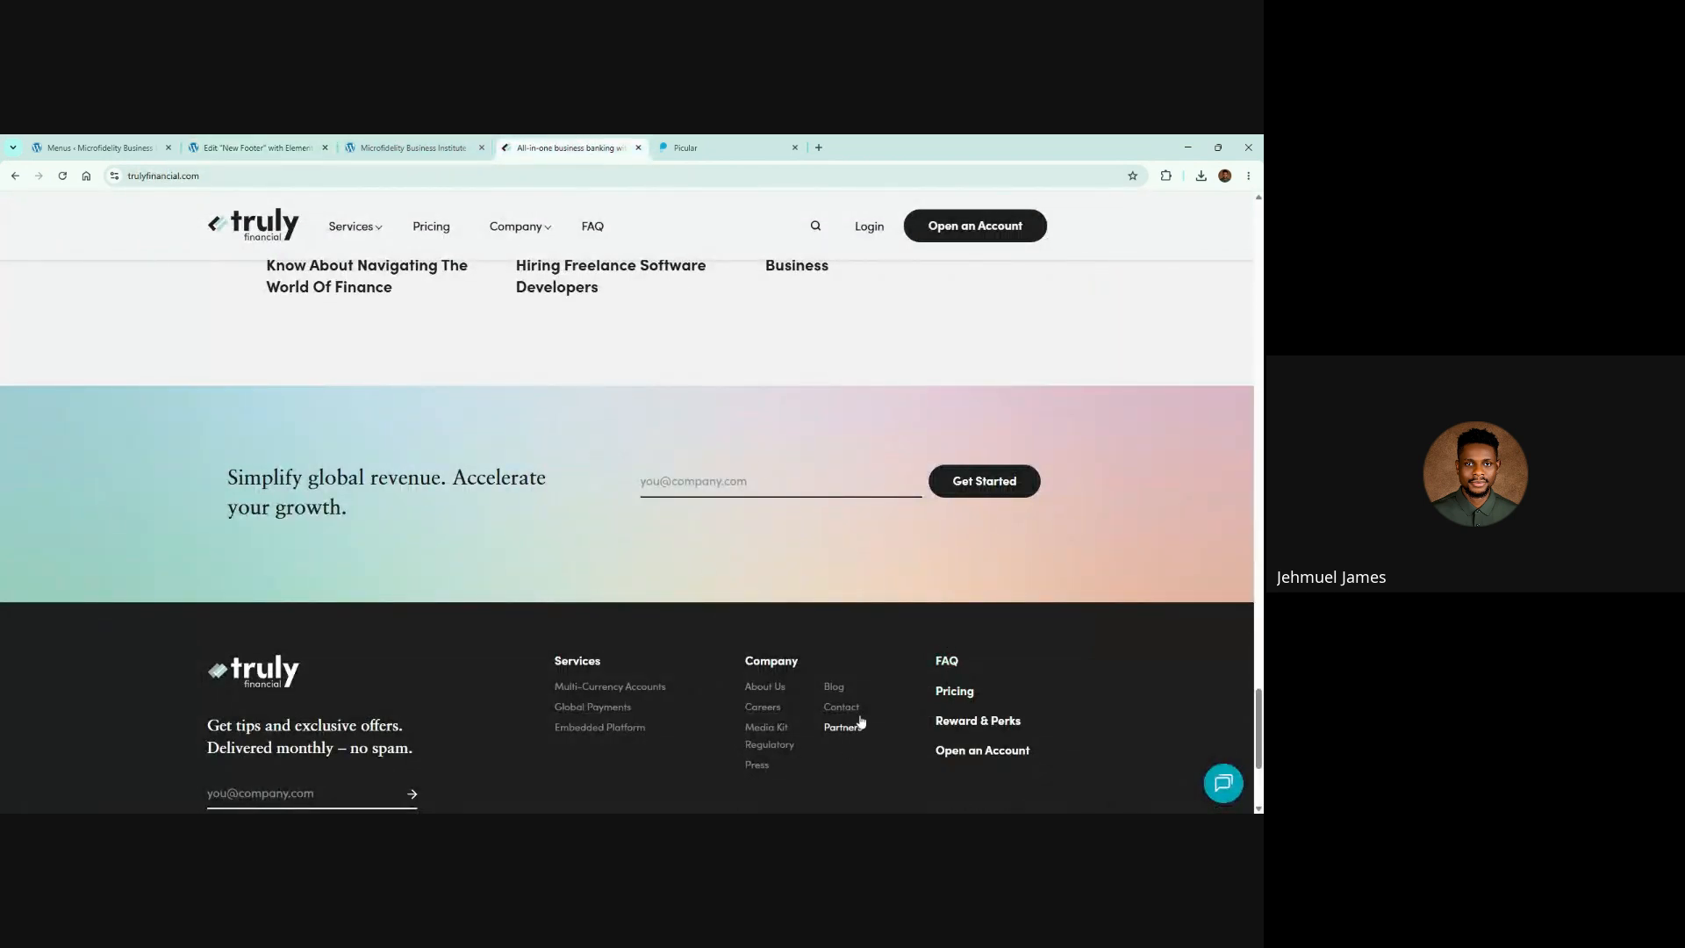
right_click(979, 685)
left_click(980, 680)
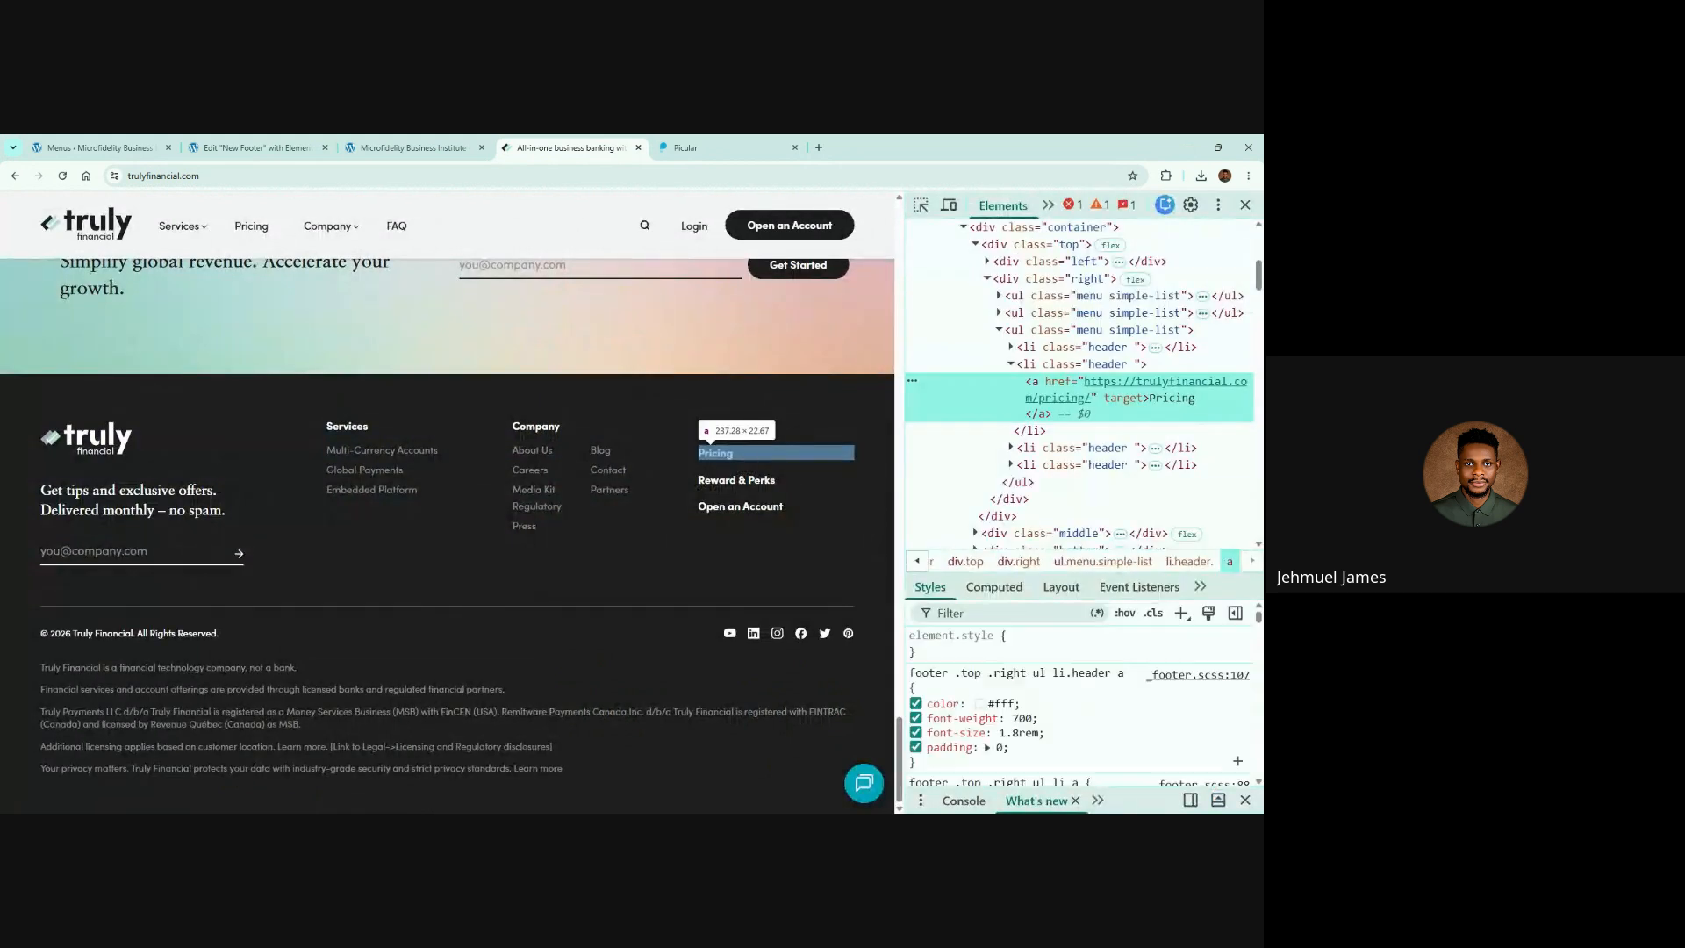
scroll(992, 688, "down", 3)
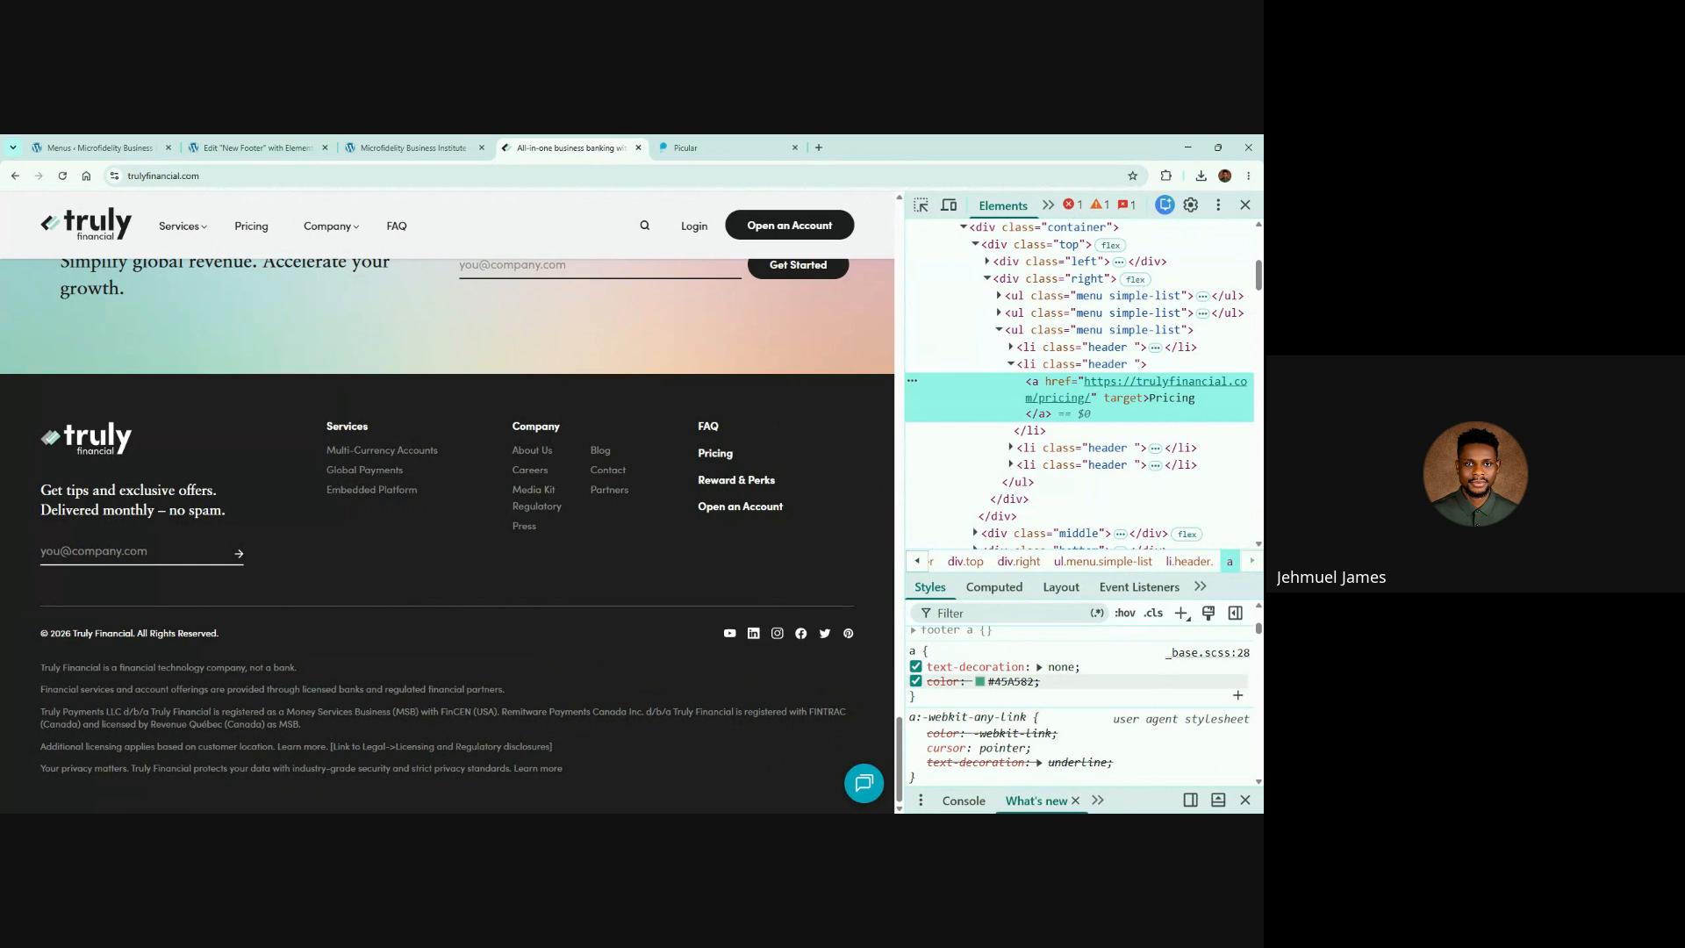
left_click(996, 681)
key("ctrl+c")
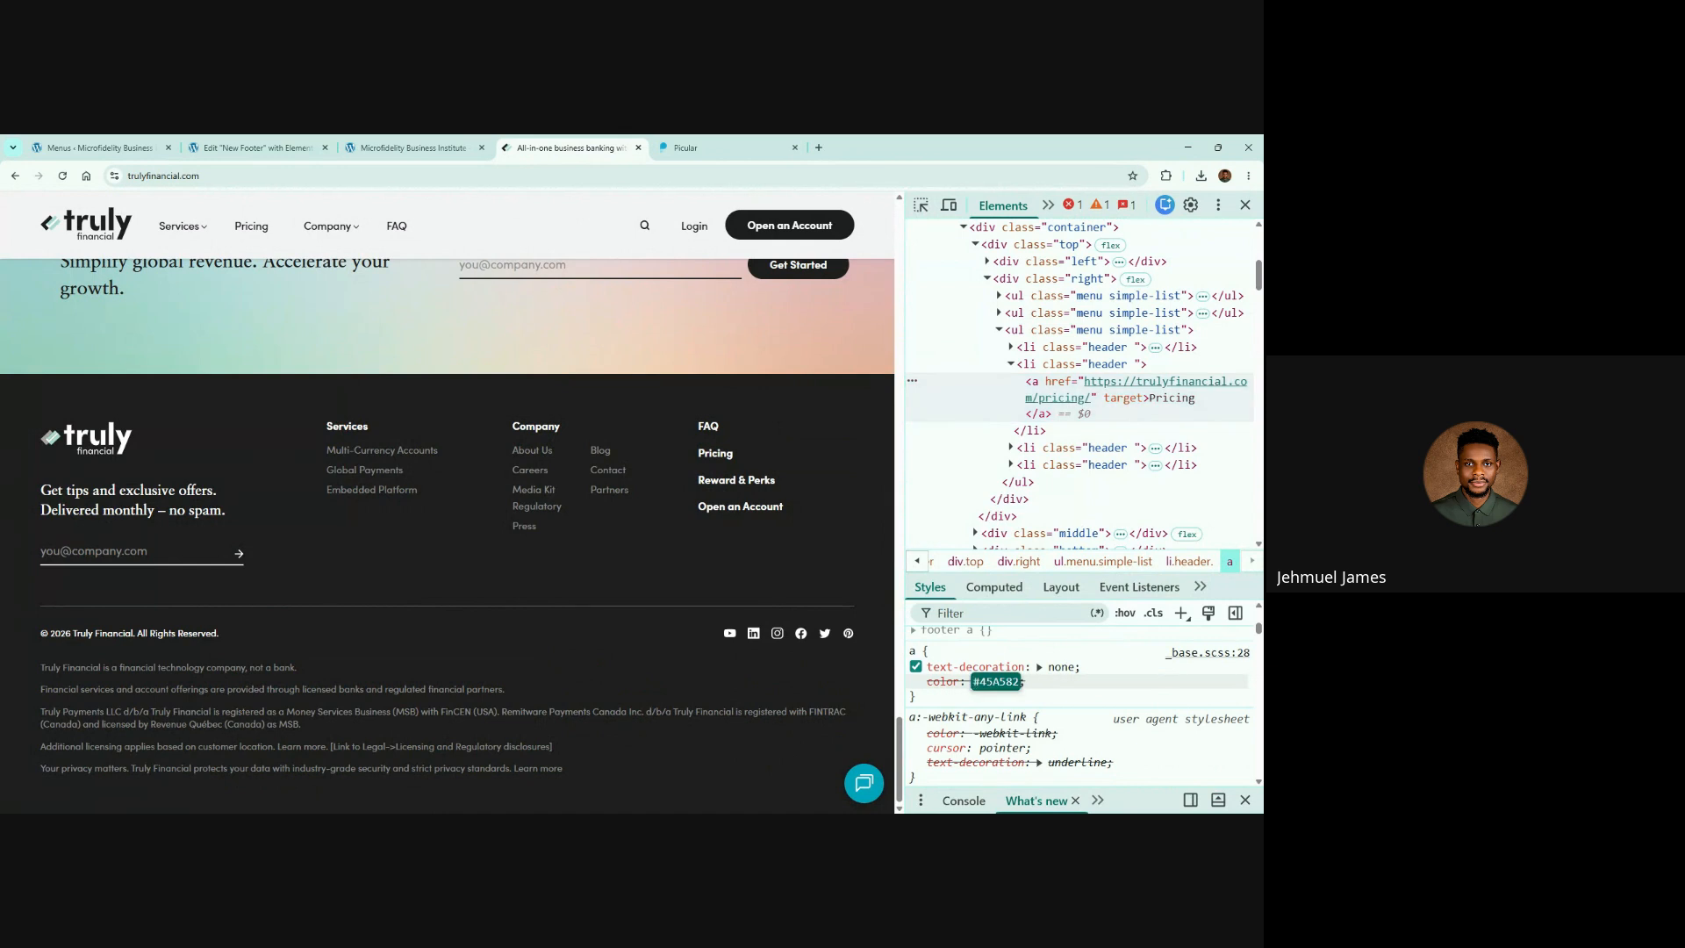
left_click(1245, 205)
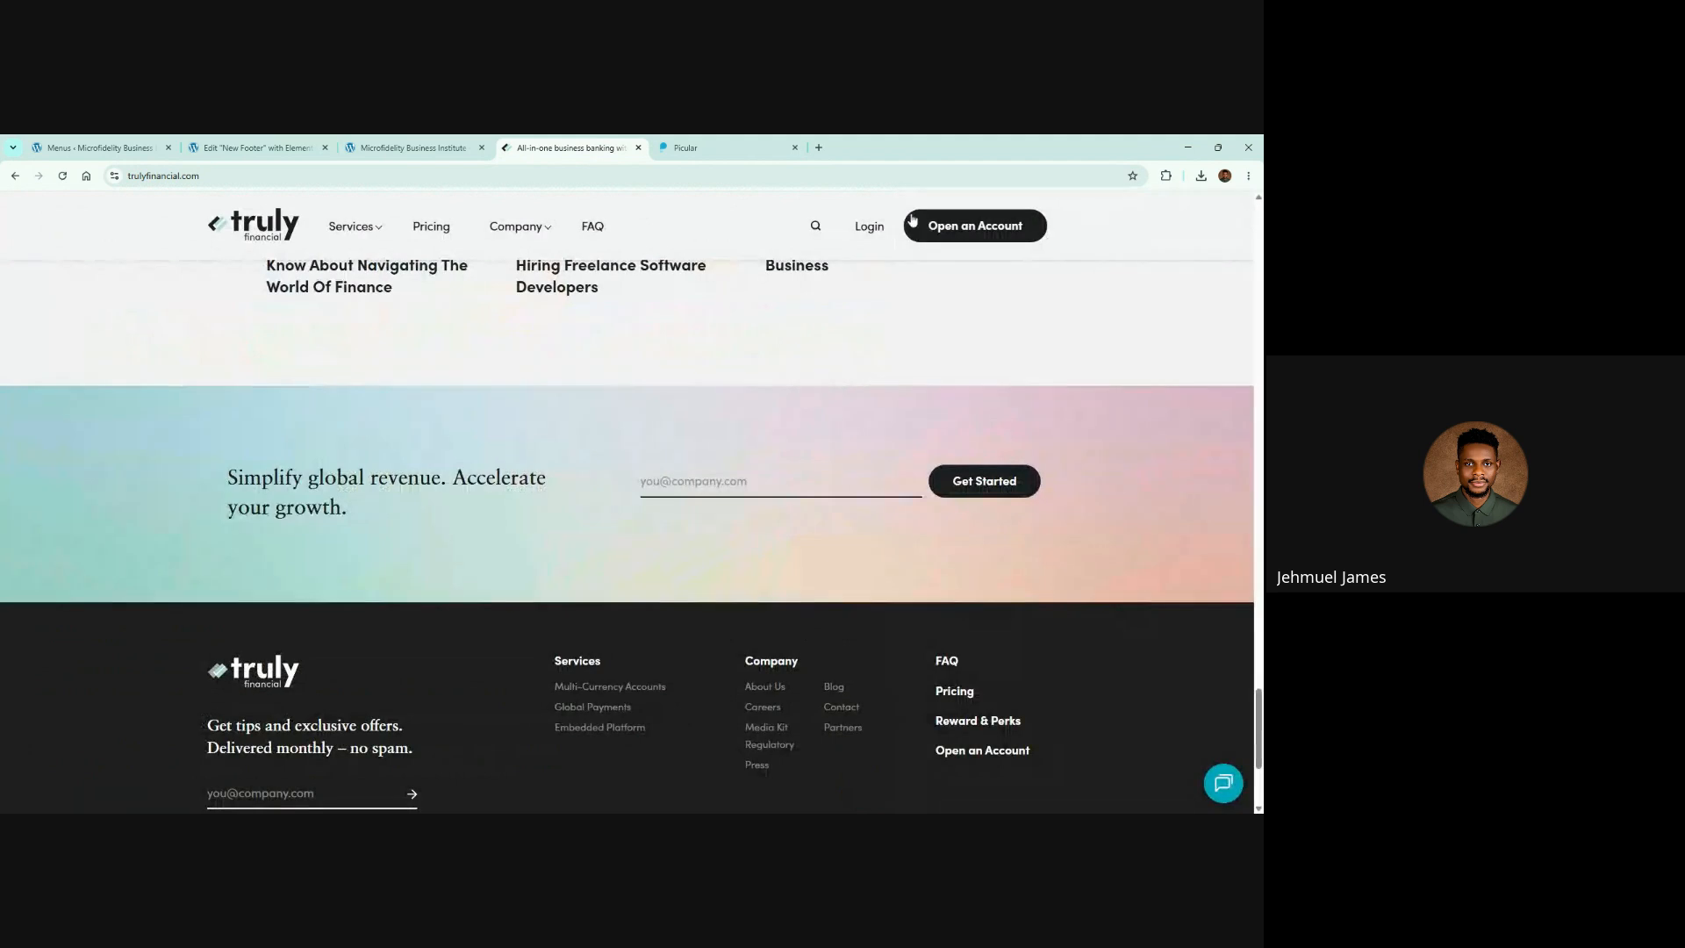
left_click(448, 145)
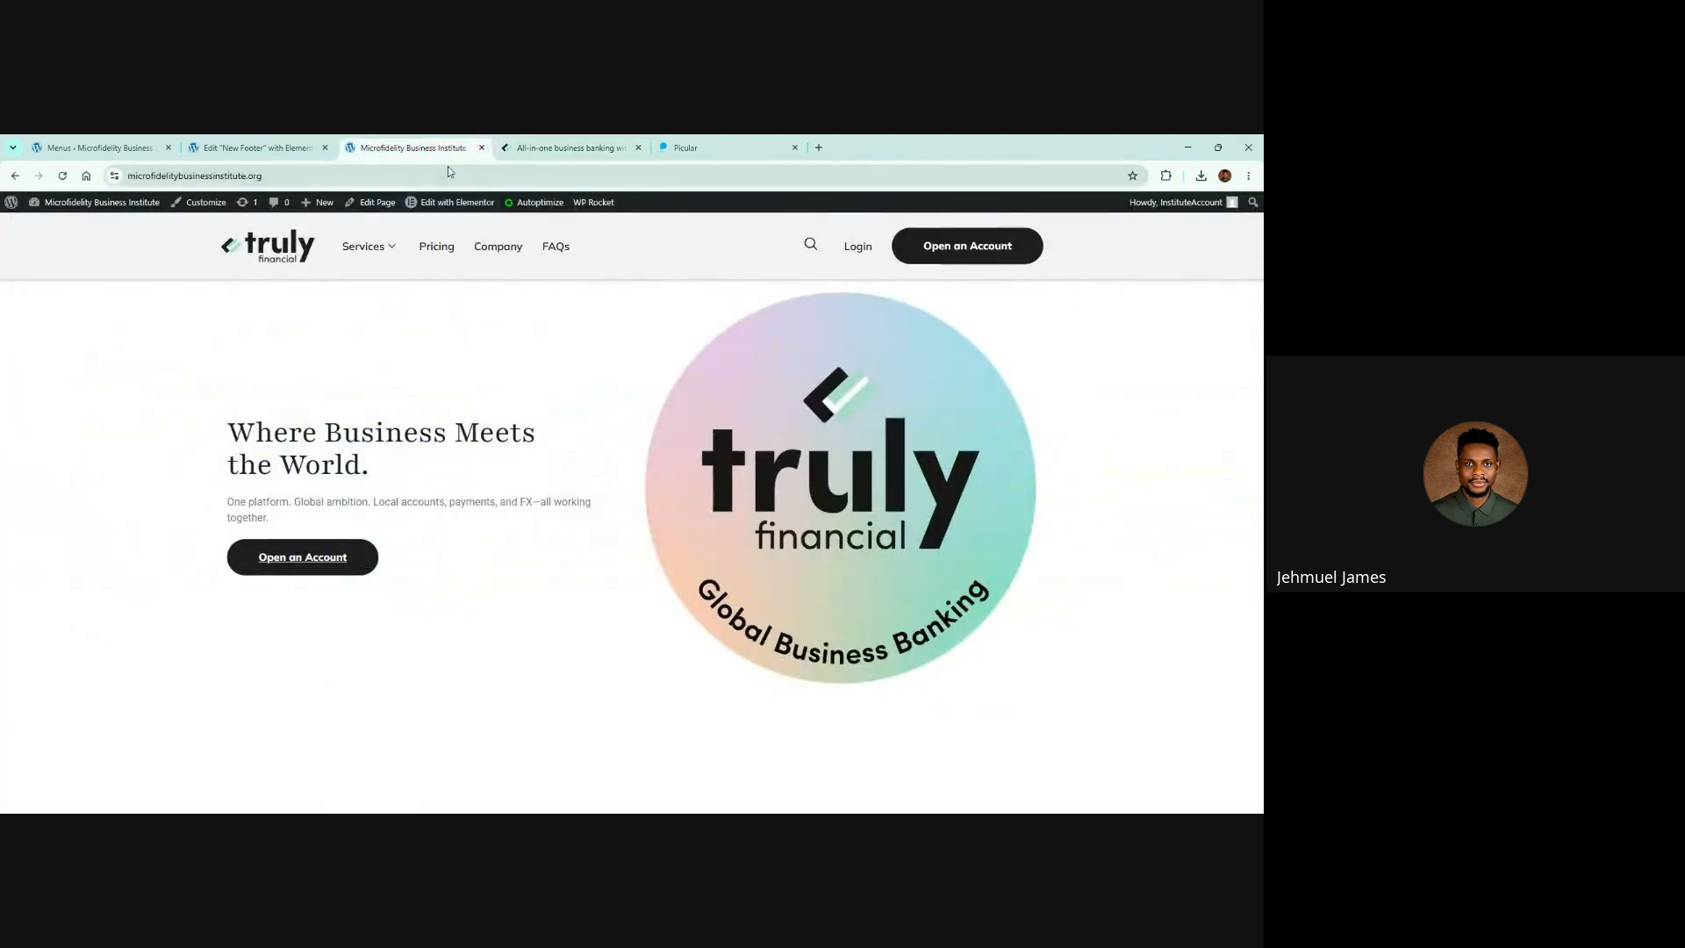
left_click(447, 171)
key("ctrl+v")
key("ctrl+z")
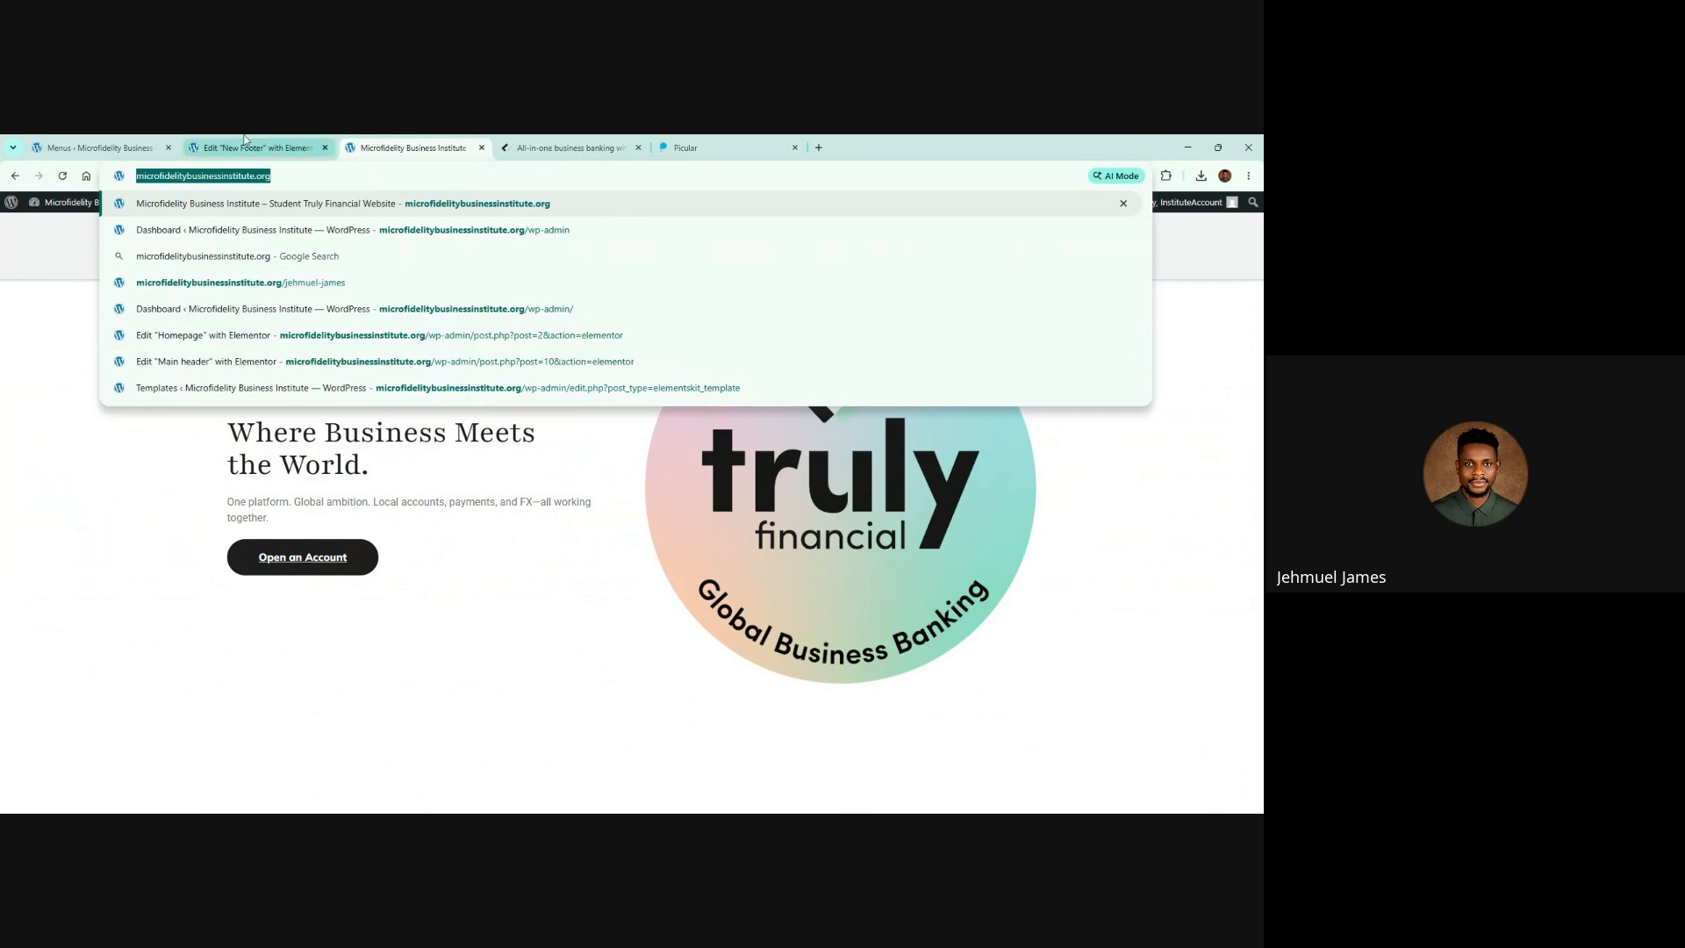
Step: Back in the footer editor, set the hover text colour of the FAQs icon list to #45A582
left_click(249, 145)
left_click(95, 272)
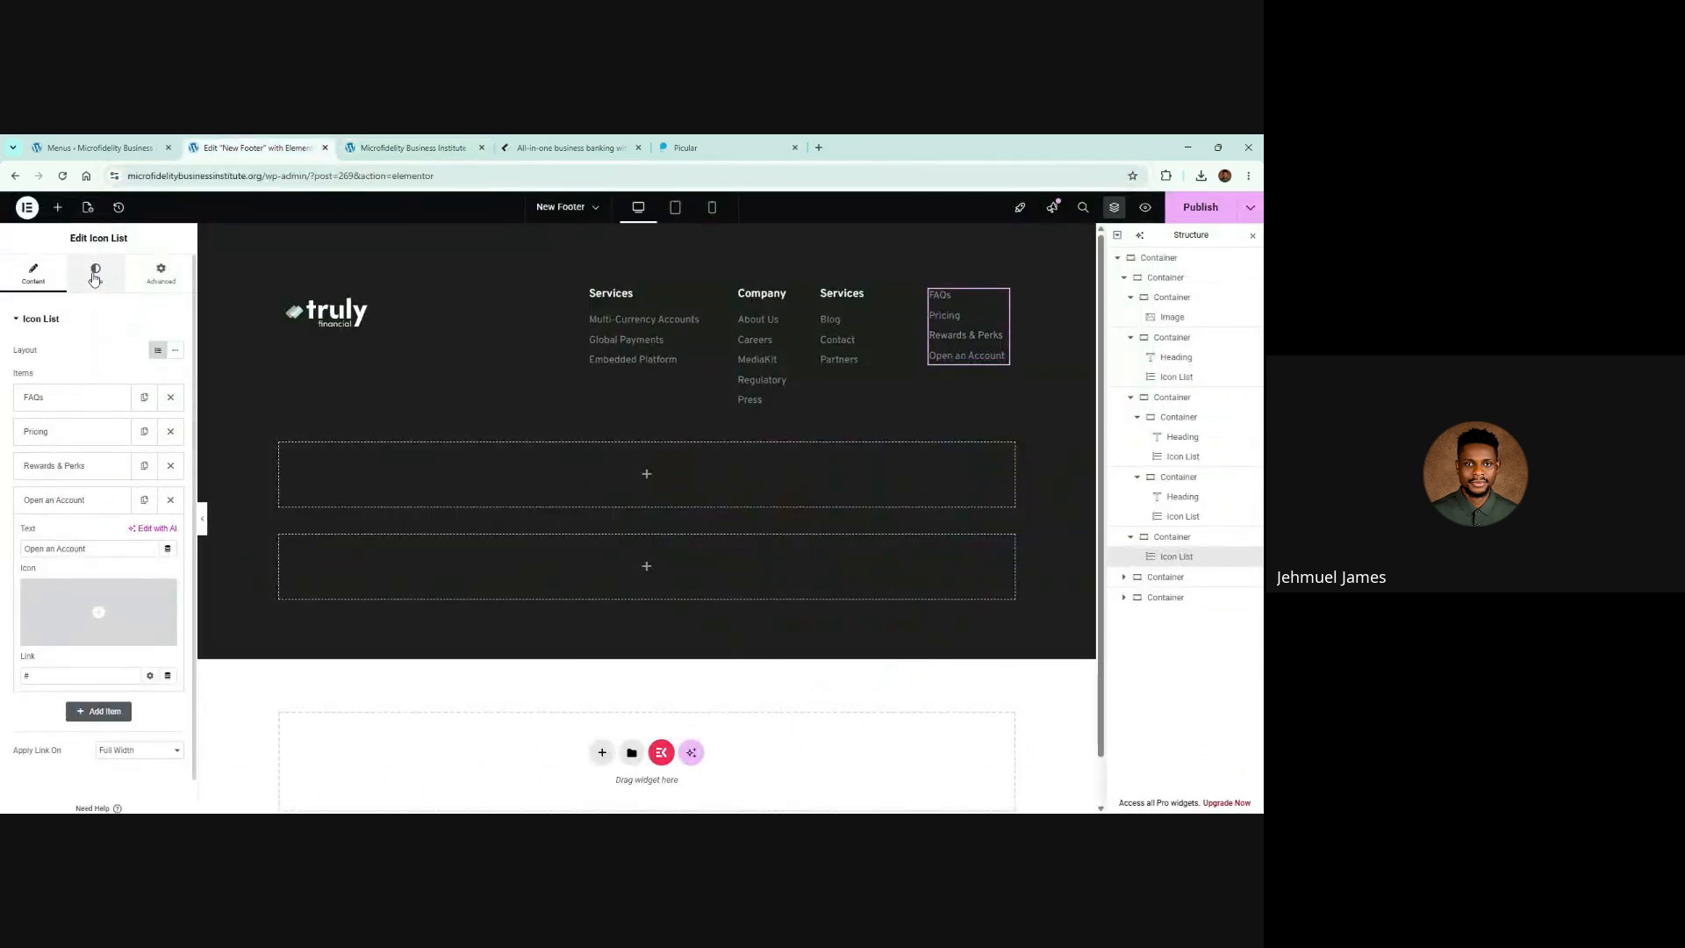
left_click(87, 509)
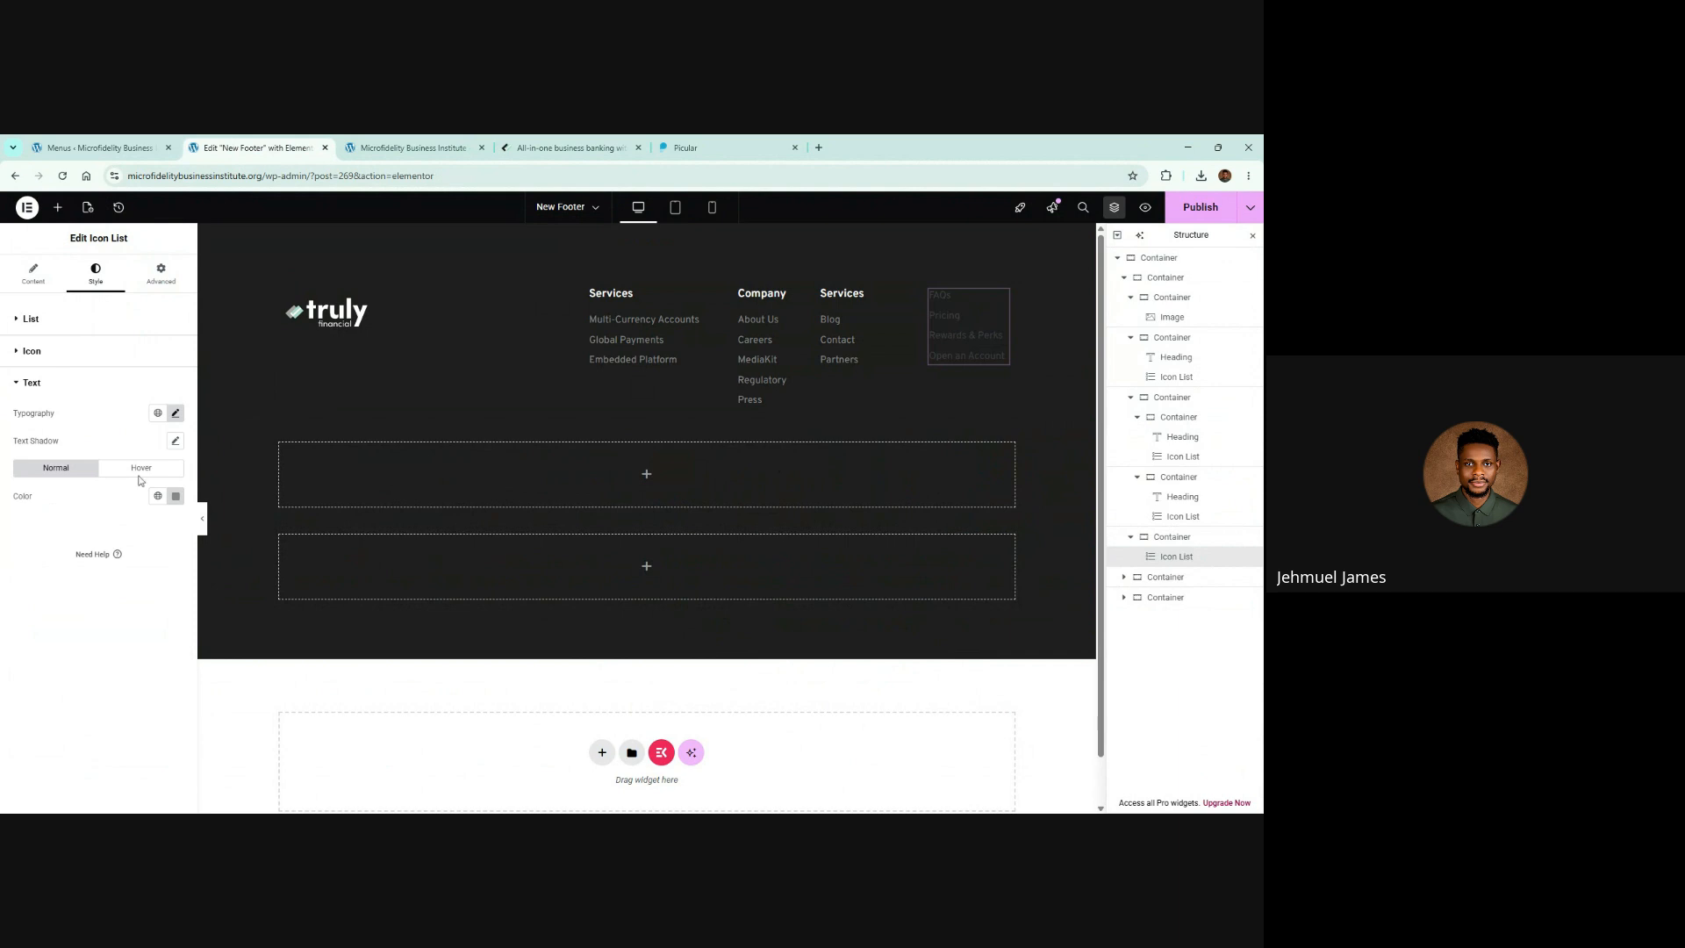
left_click(142, 471)
left_click(175, 496)
key("ctrl+v")
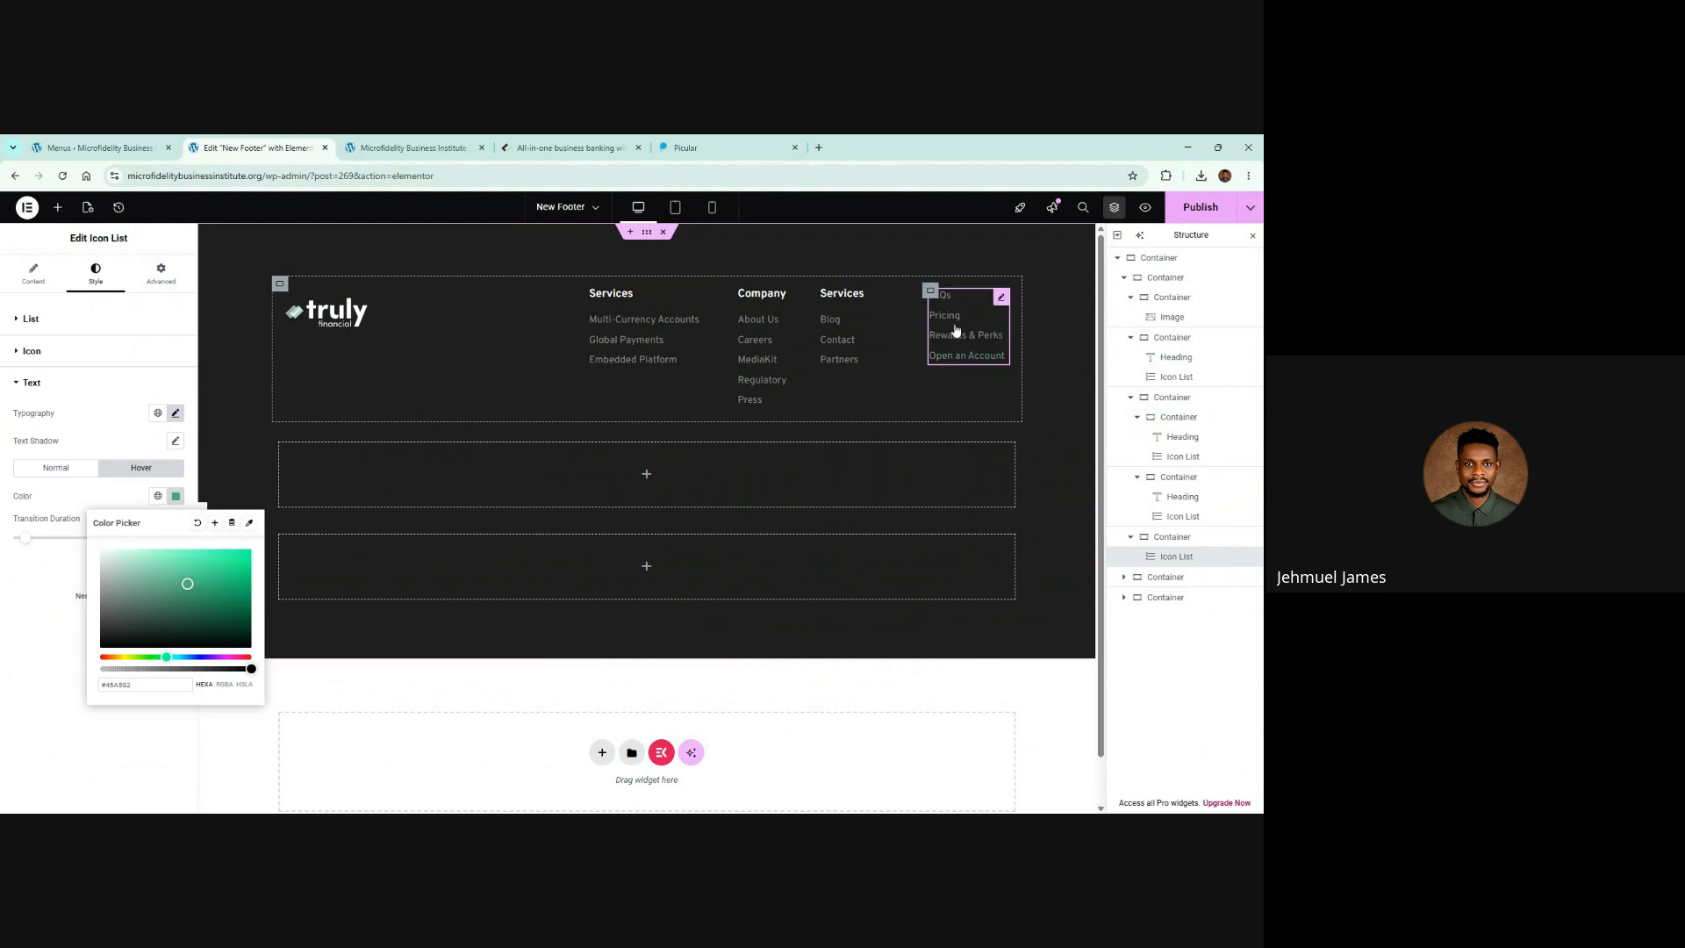
Step: Set the normal text colour of the FAQs icon list to white (#fff)
left_click(70, 474)
left_click(56, 468)
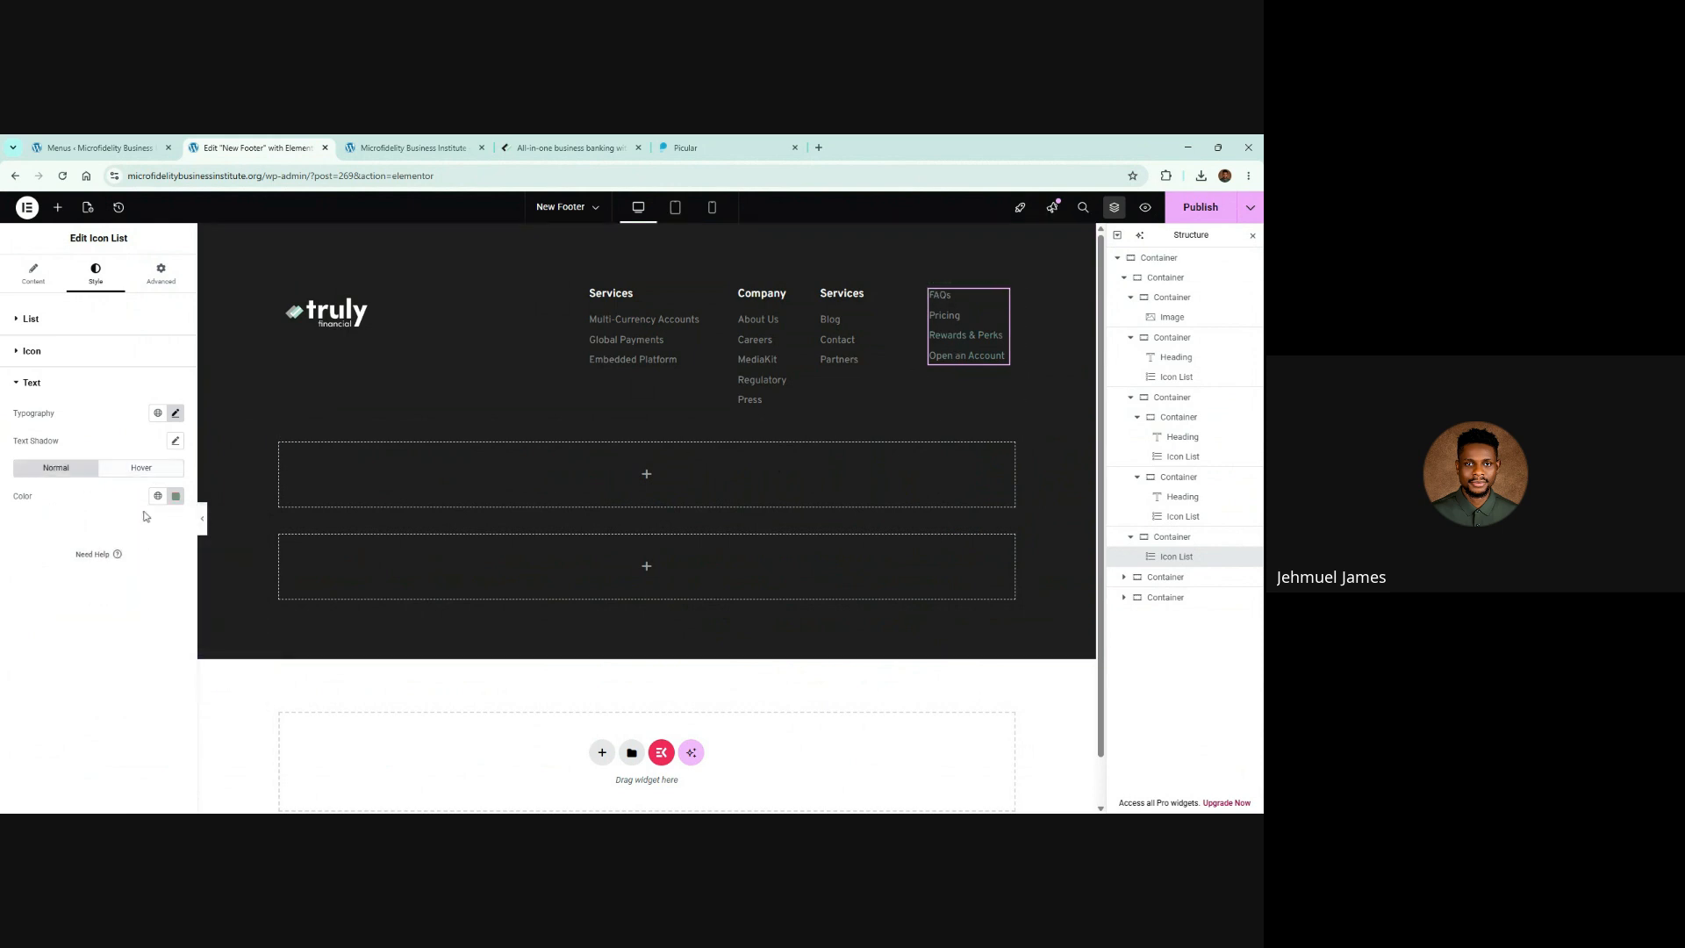
left_click(175, 497)
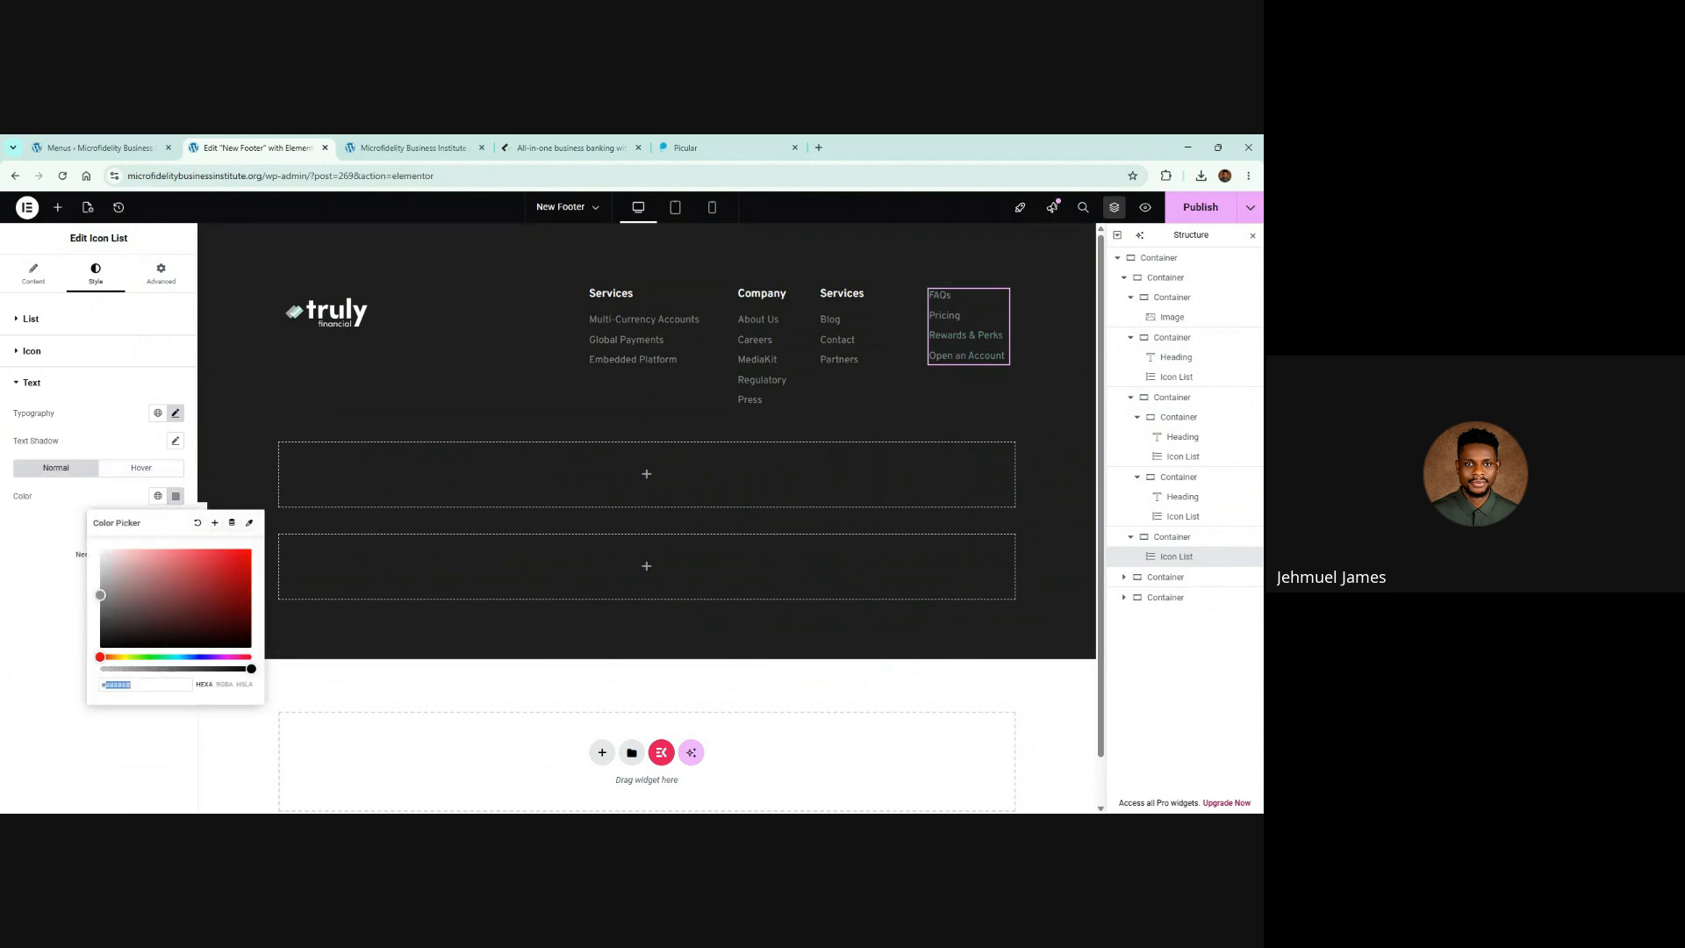
type("fff")
left_click(45, 621)
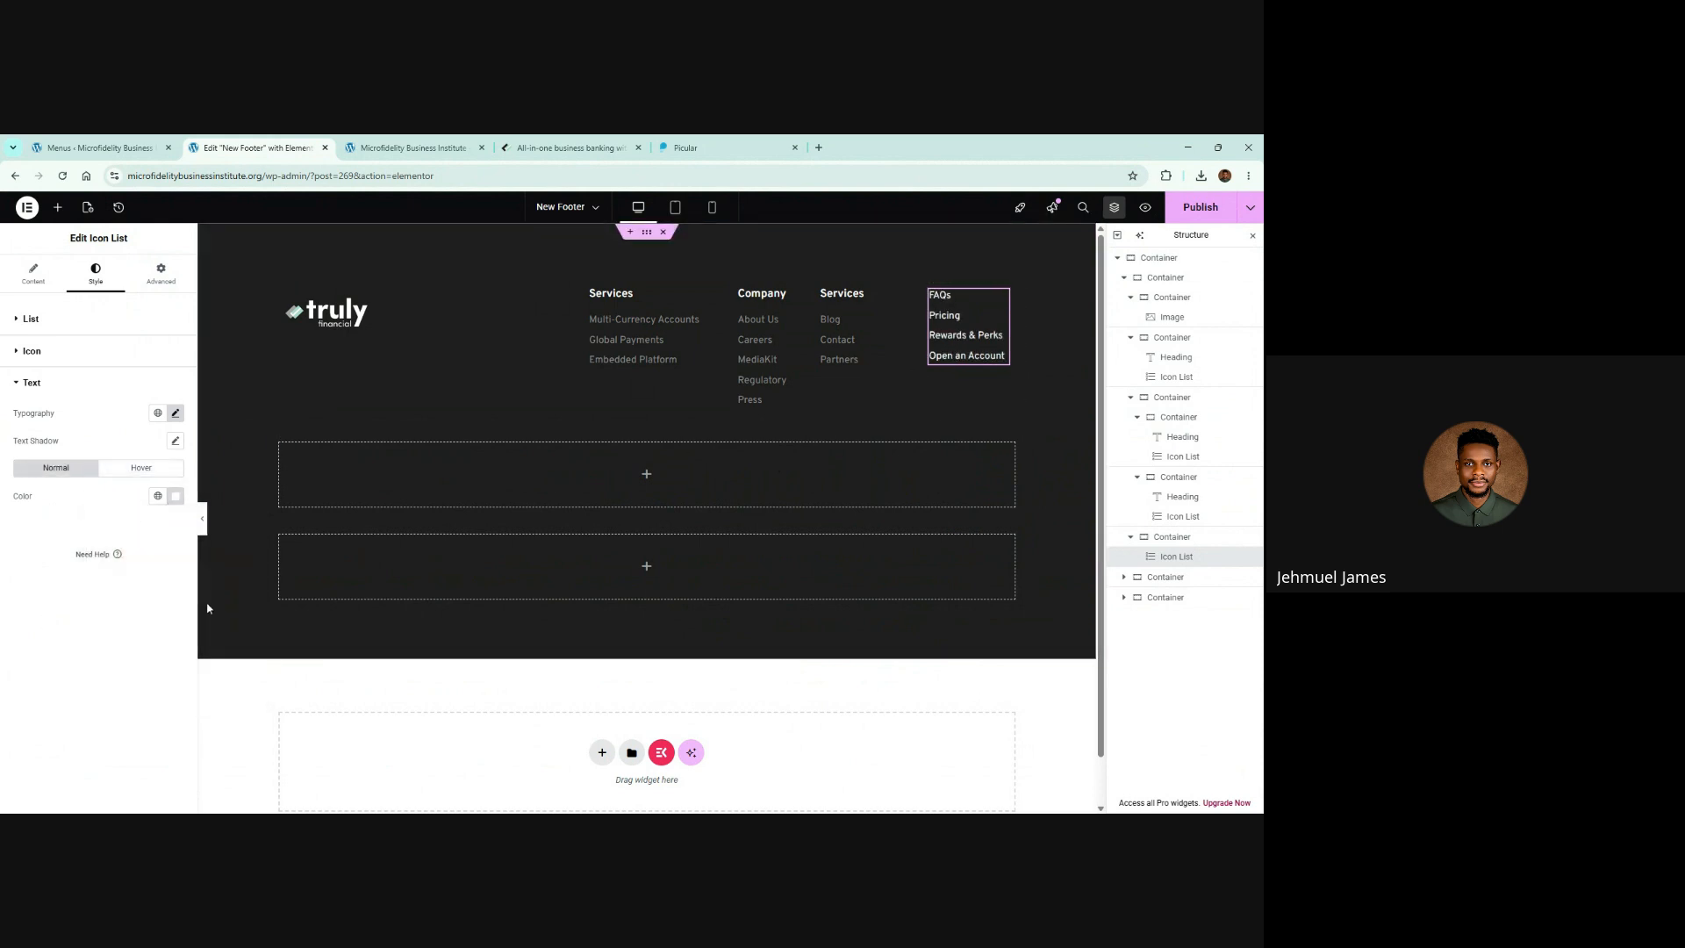
Step: Inspect the FAQ link in the reference footer to read its font weight and font size
left_click(518, 144)
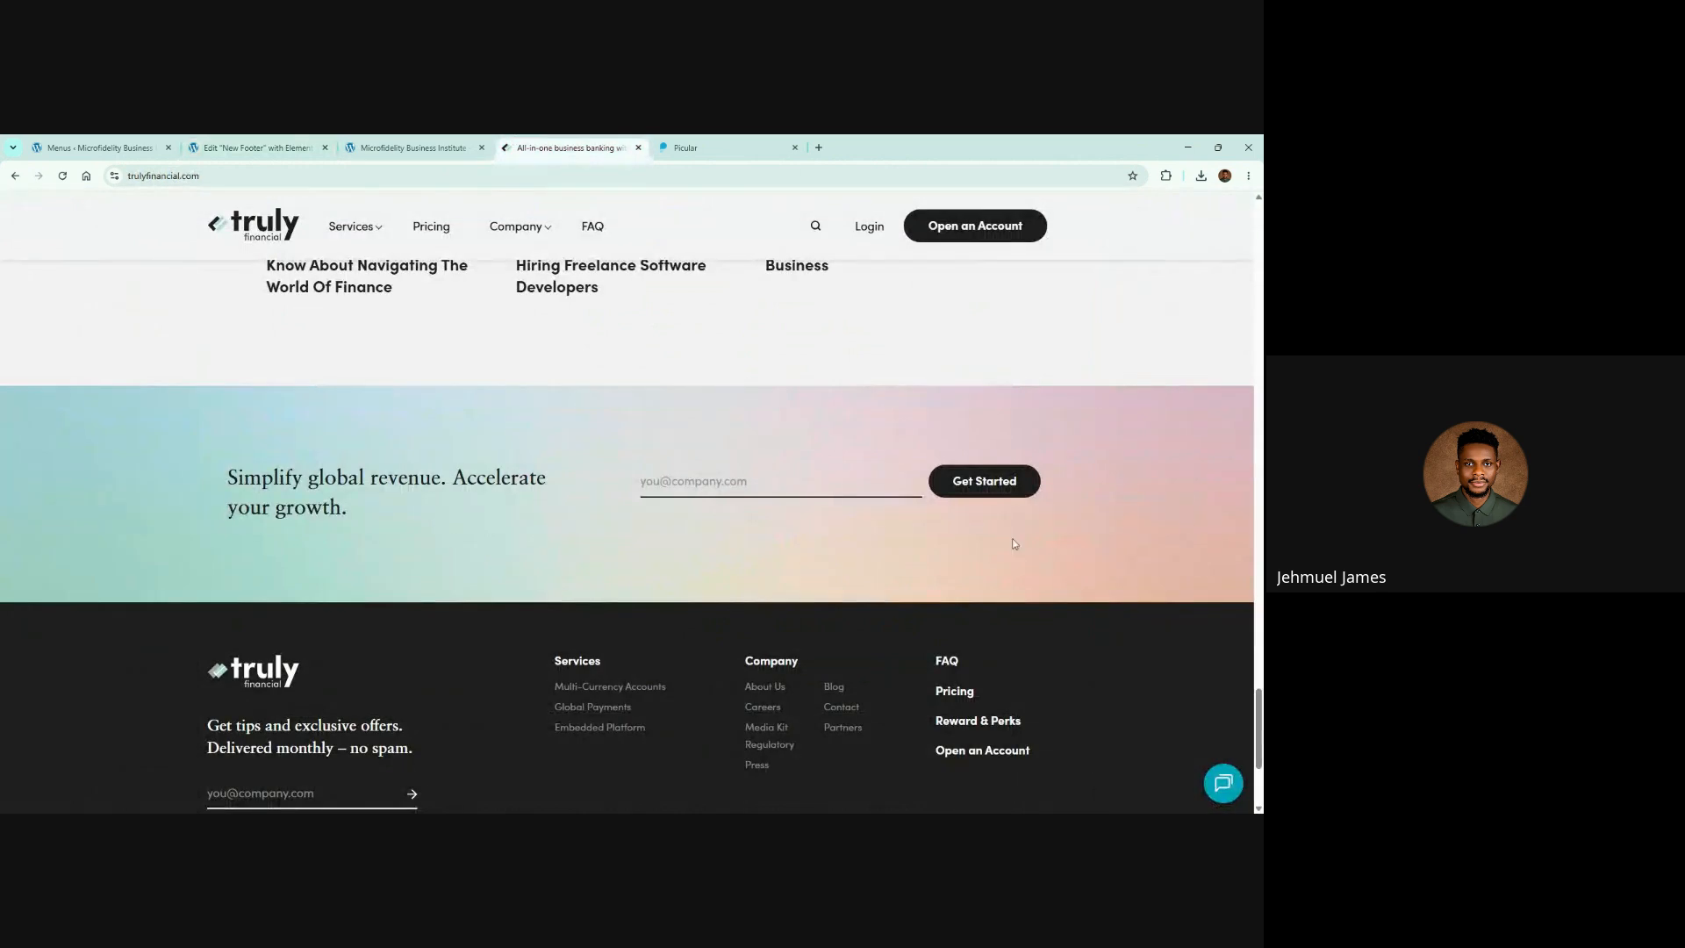
right_click(952, 661)
left_click(992, 644)
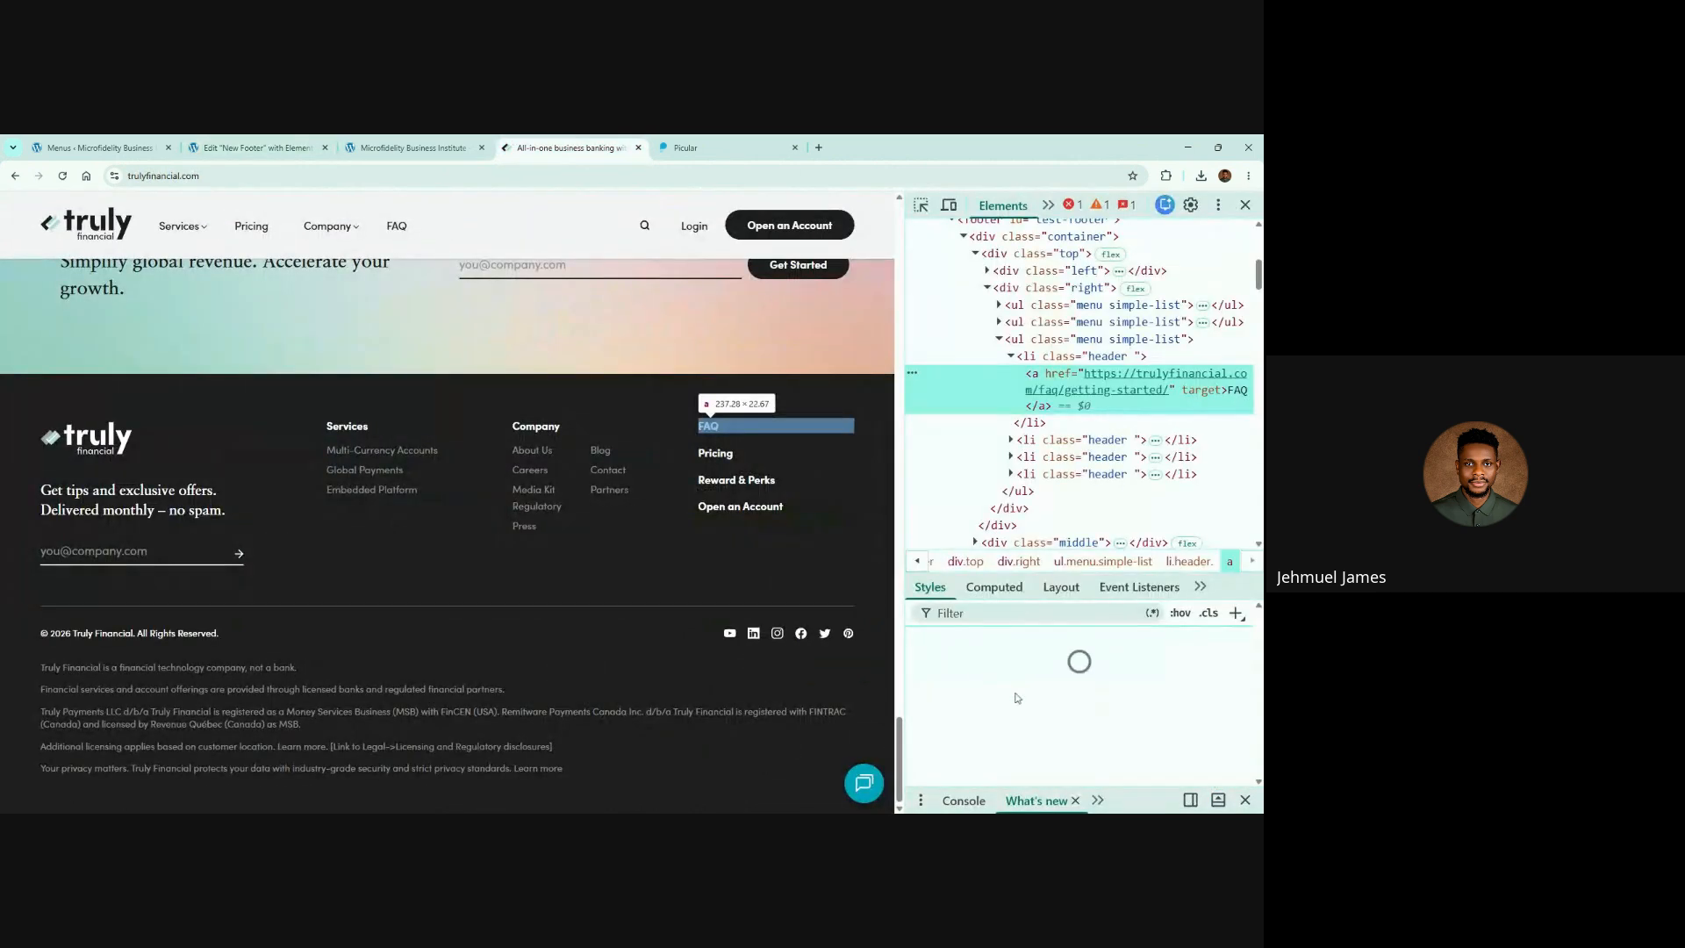
scroll(1018, 681, "down", 2)
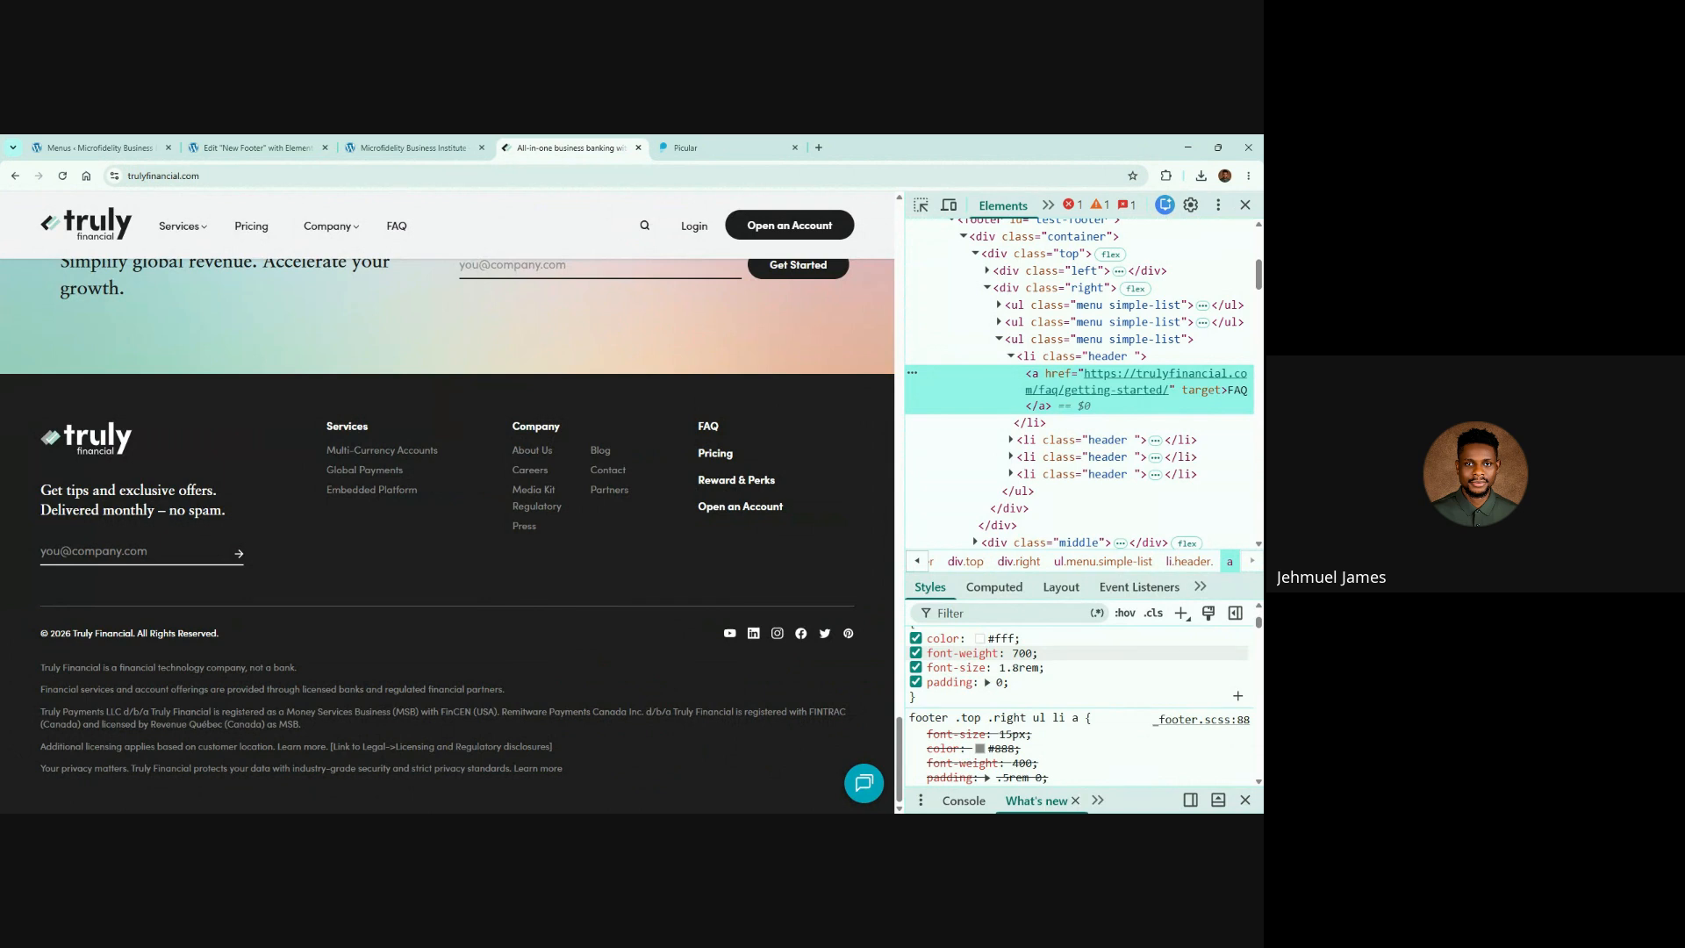
mouse_move(1021, 668)
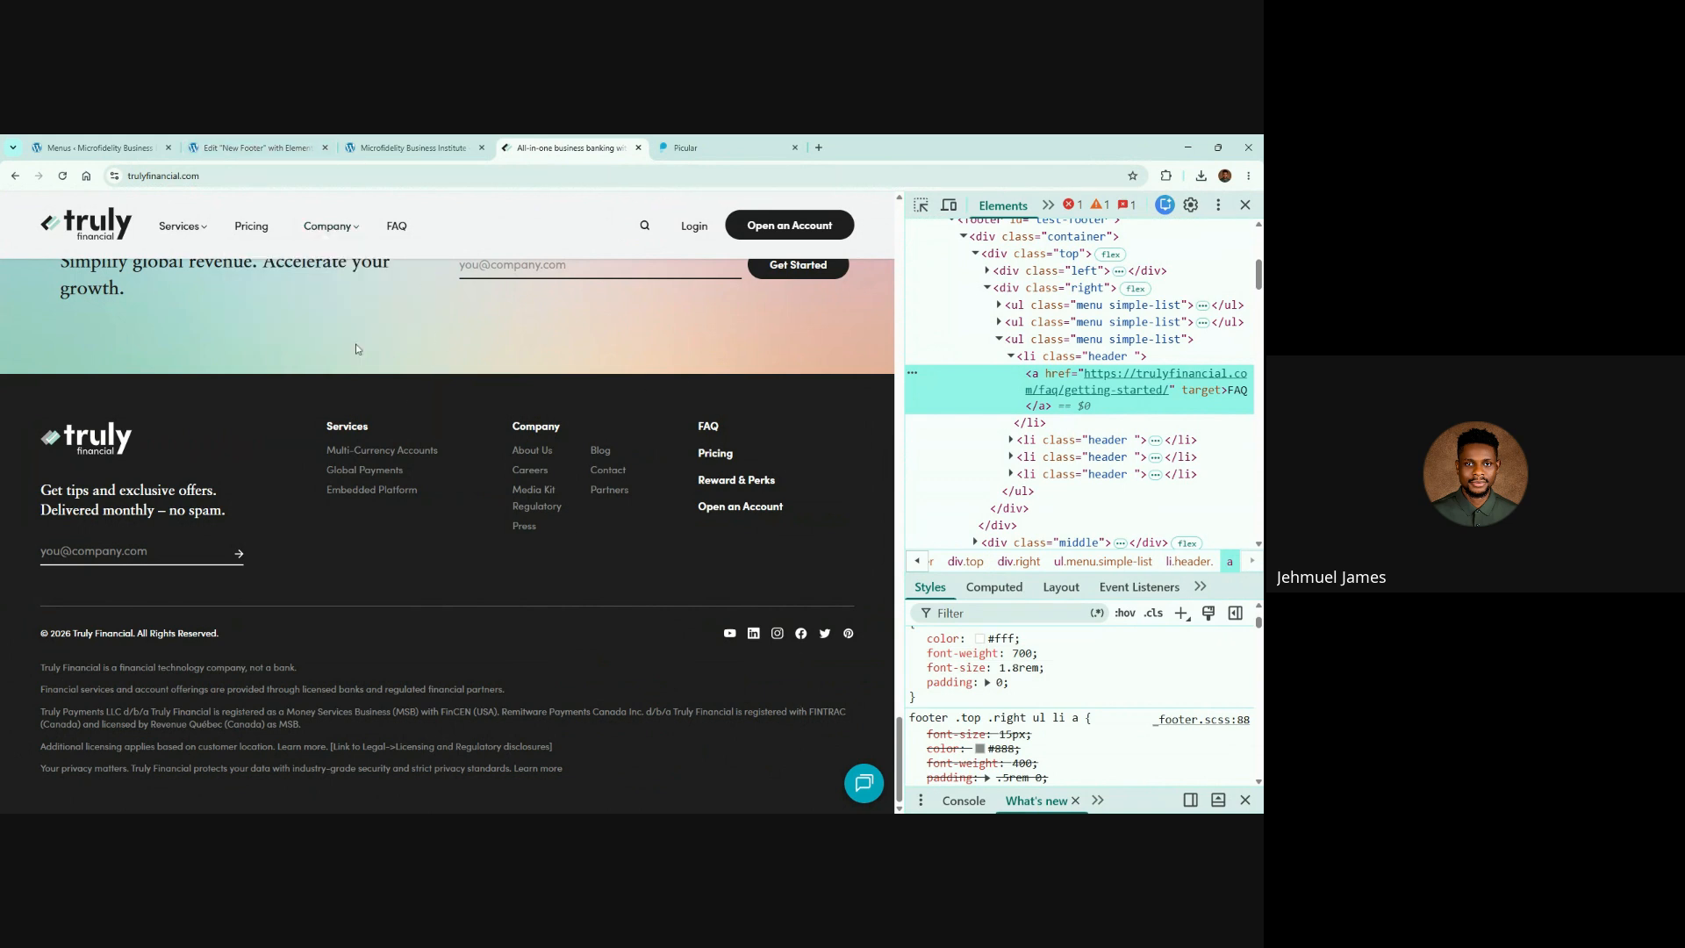
Step: Back in the footer editor, set the FAQs icon list's text size to 16 px and weight to 700 (Bold), and close the structure view
key("F12")
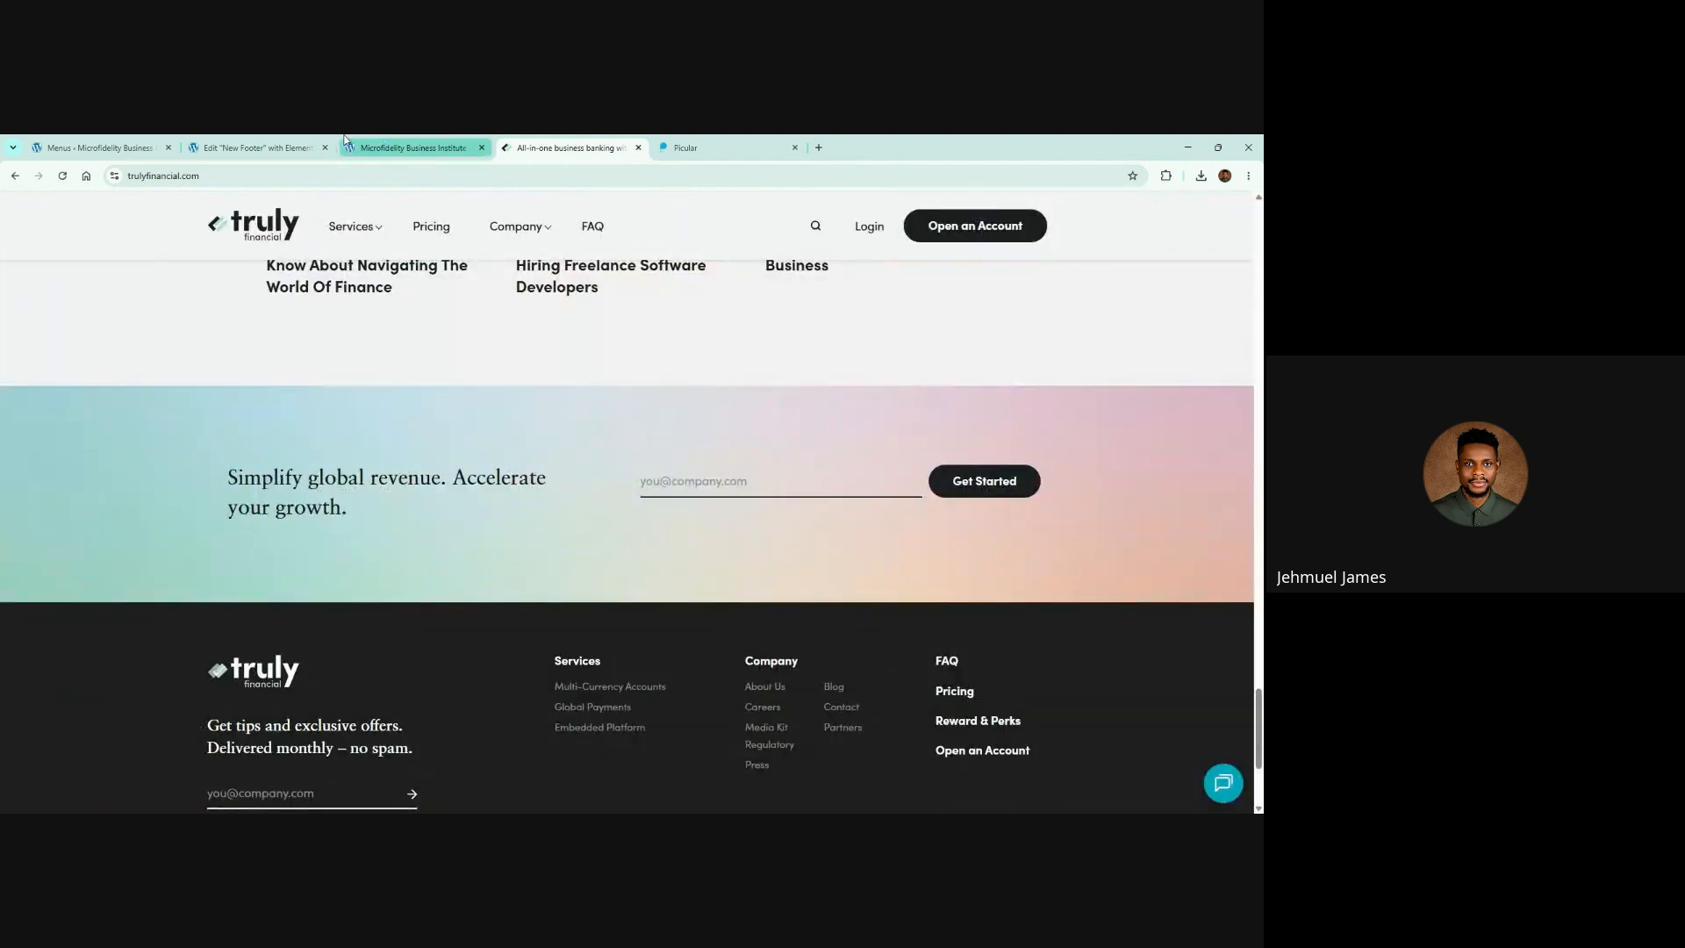
left_click(348, 146)
left_click(254, 147)
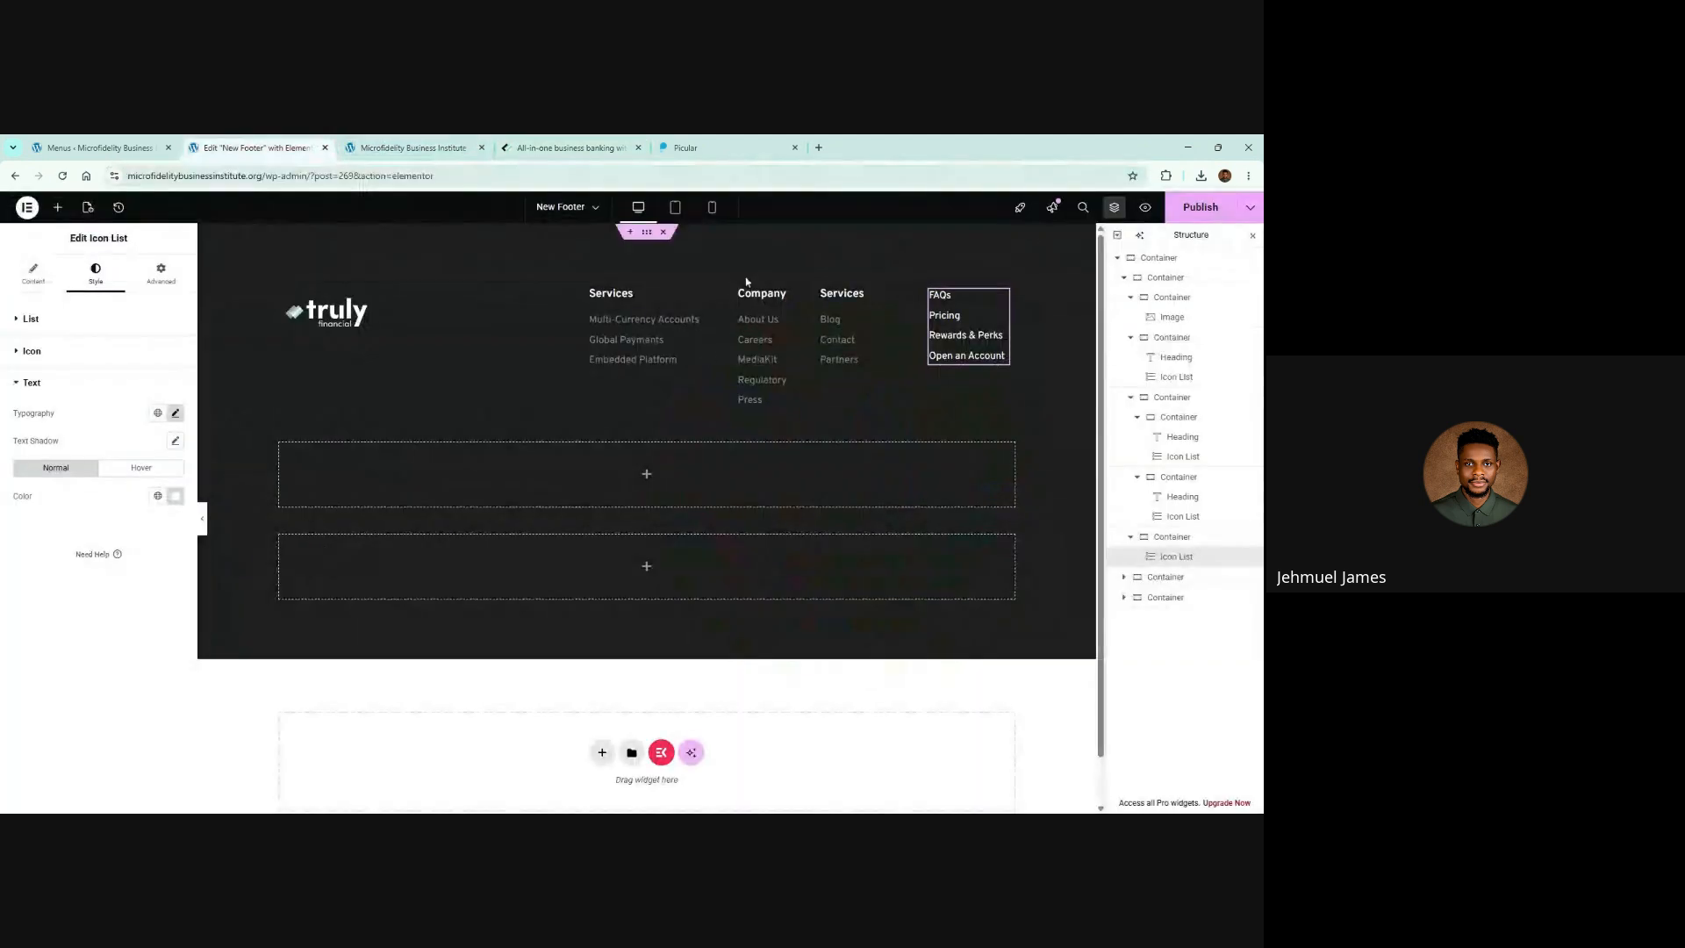
left_click(174, 413)
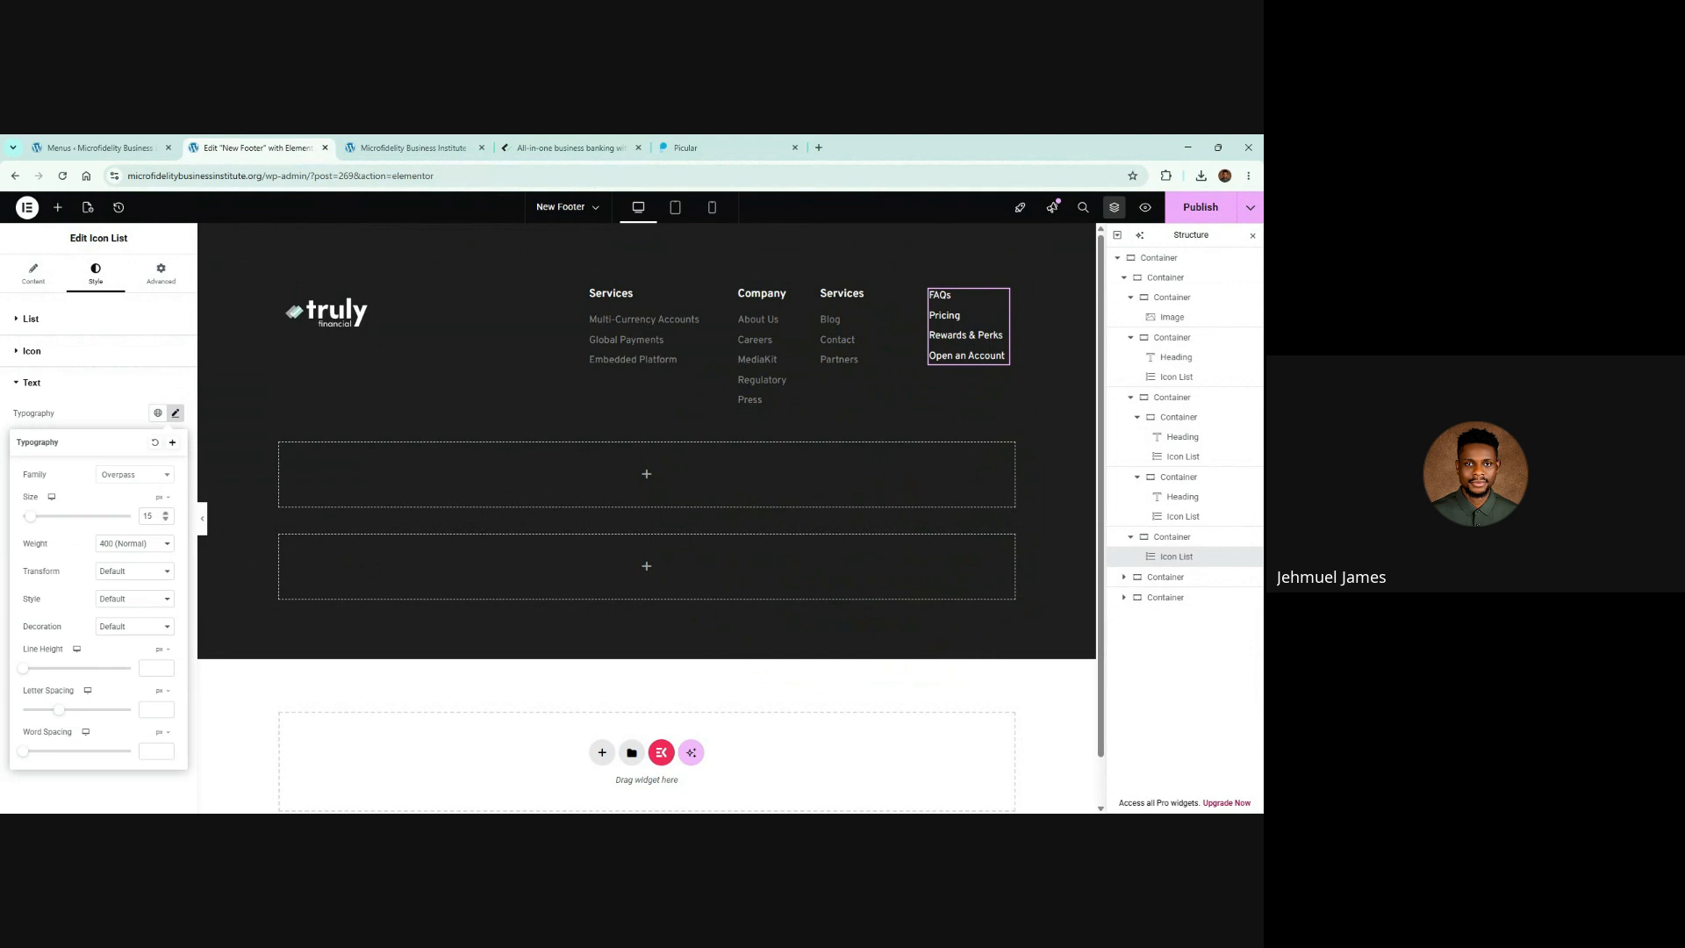
left_click(166, 513)
left_click(140, 546)
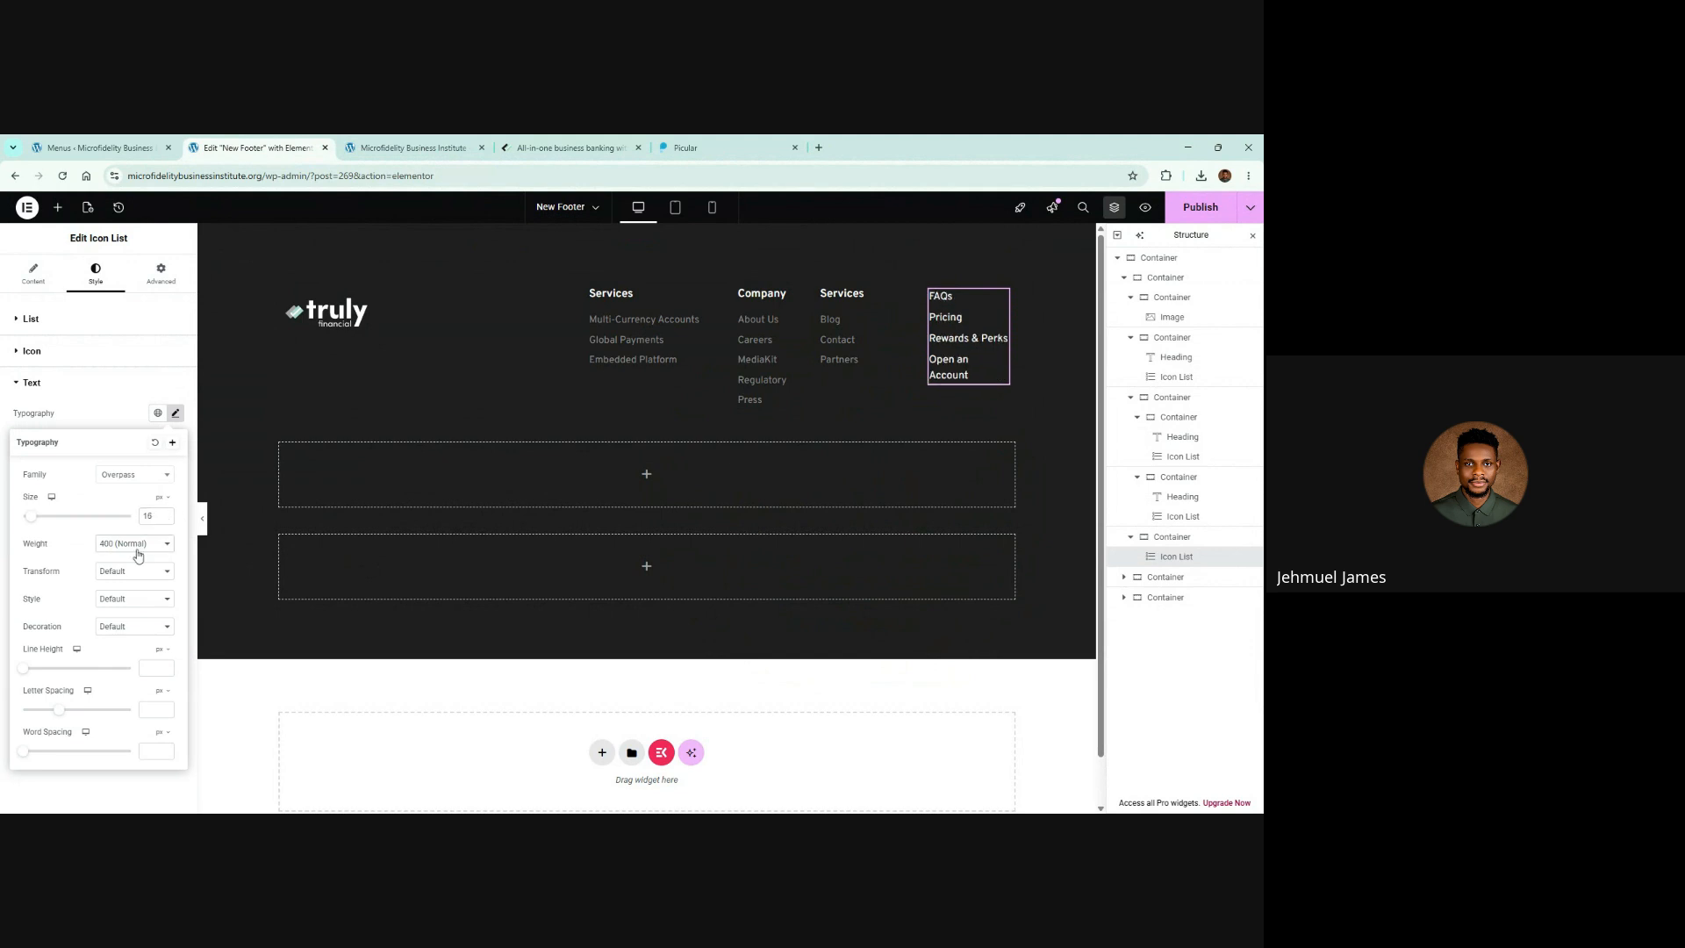
left_click(125, 662)
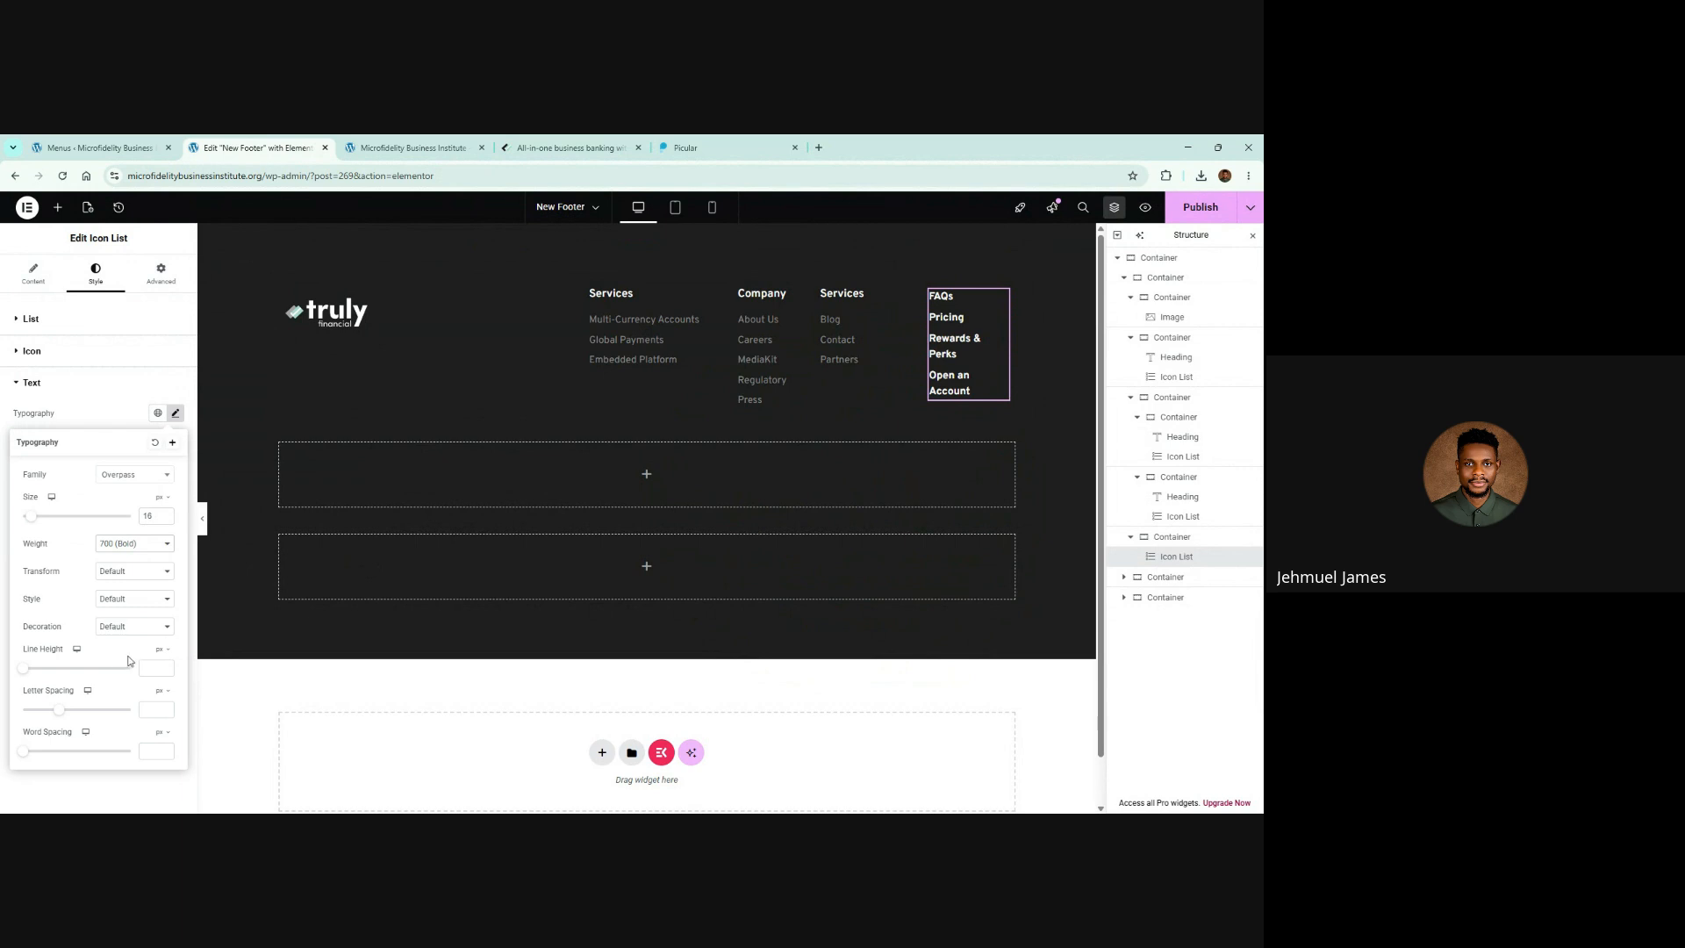
left_click(1252, 235)
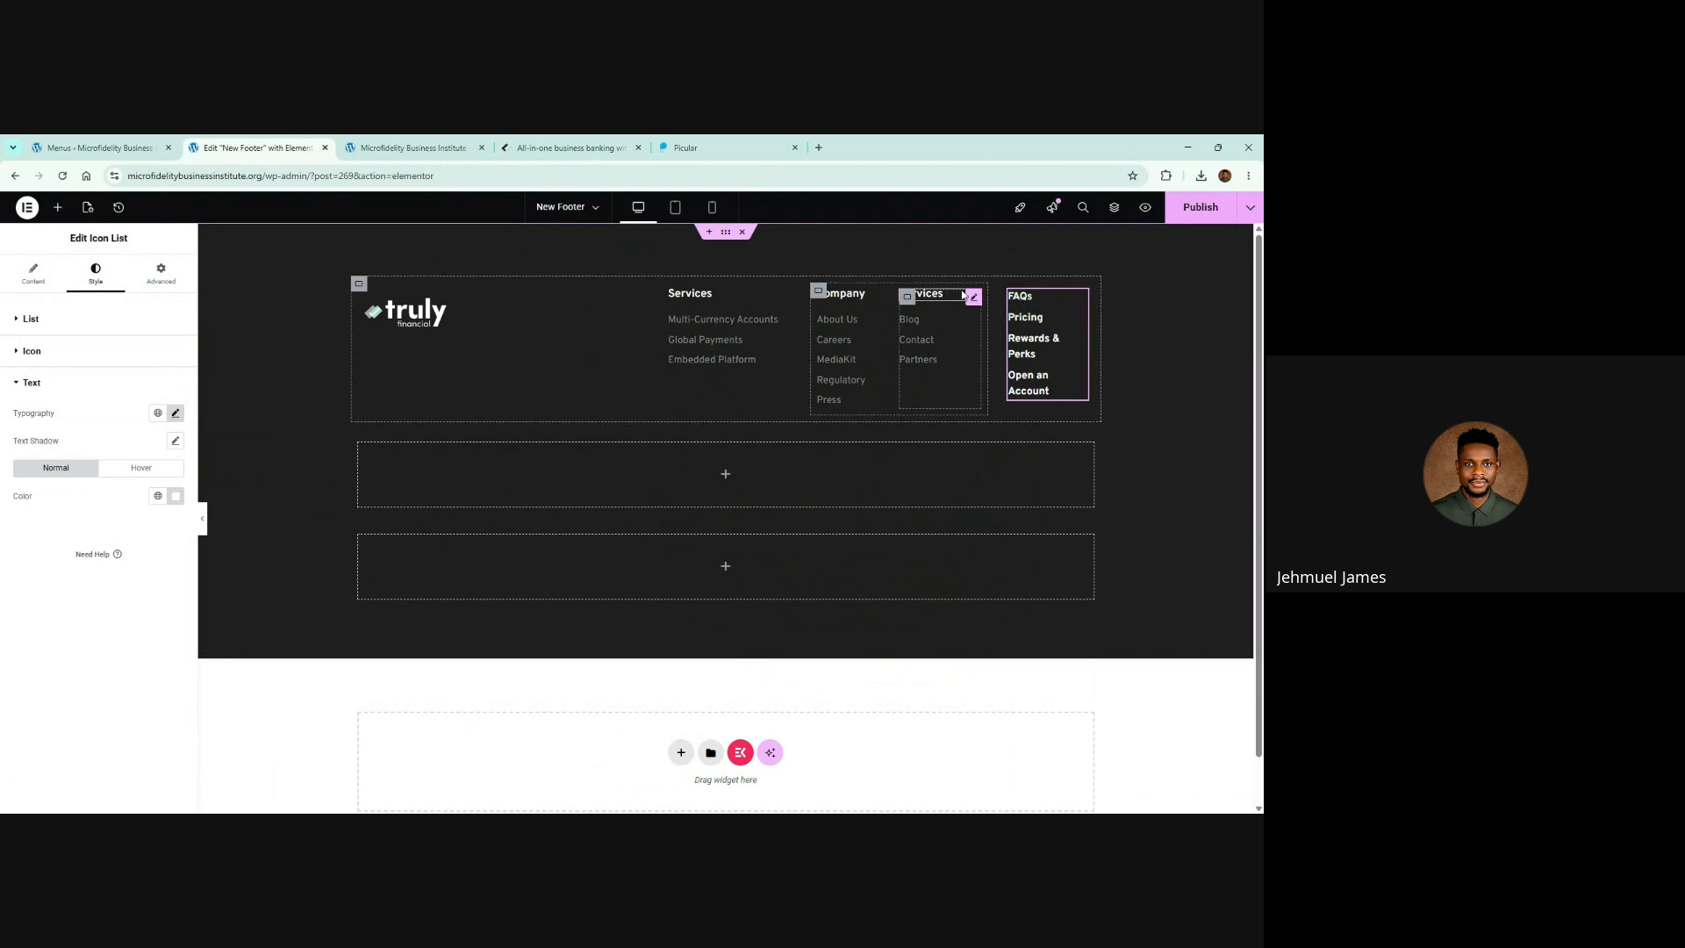
Step: Check the typography of the second Services heading and set the FAQs icon list's text size to 17 px
left_click(972, 297)
left_click(96, 274)
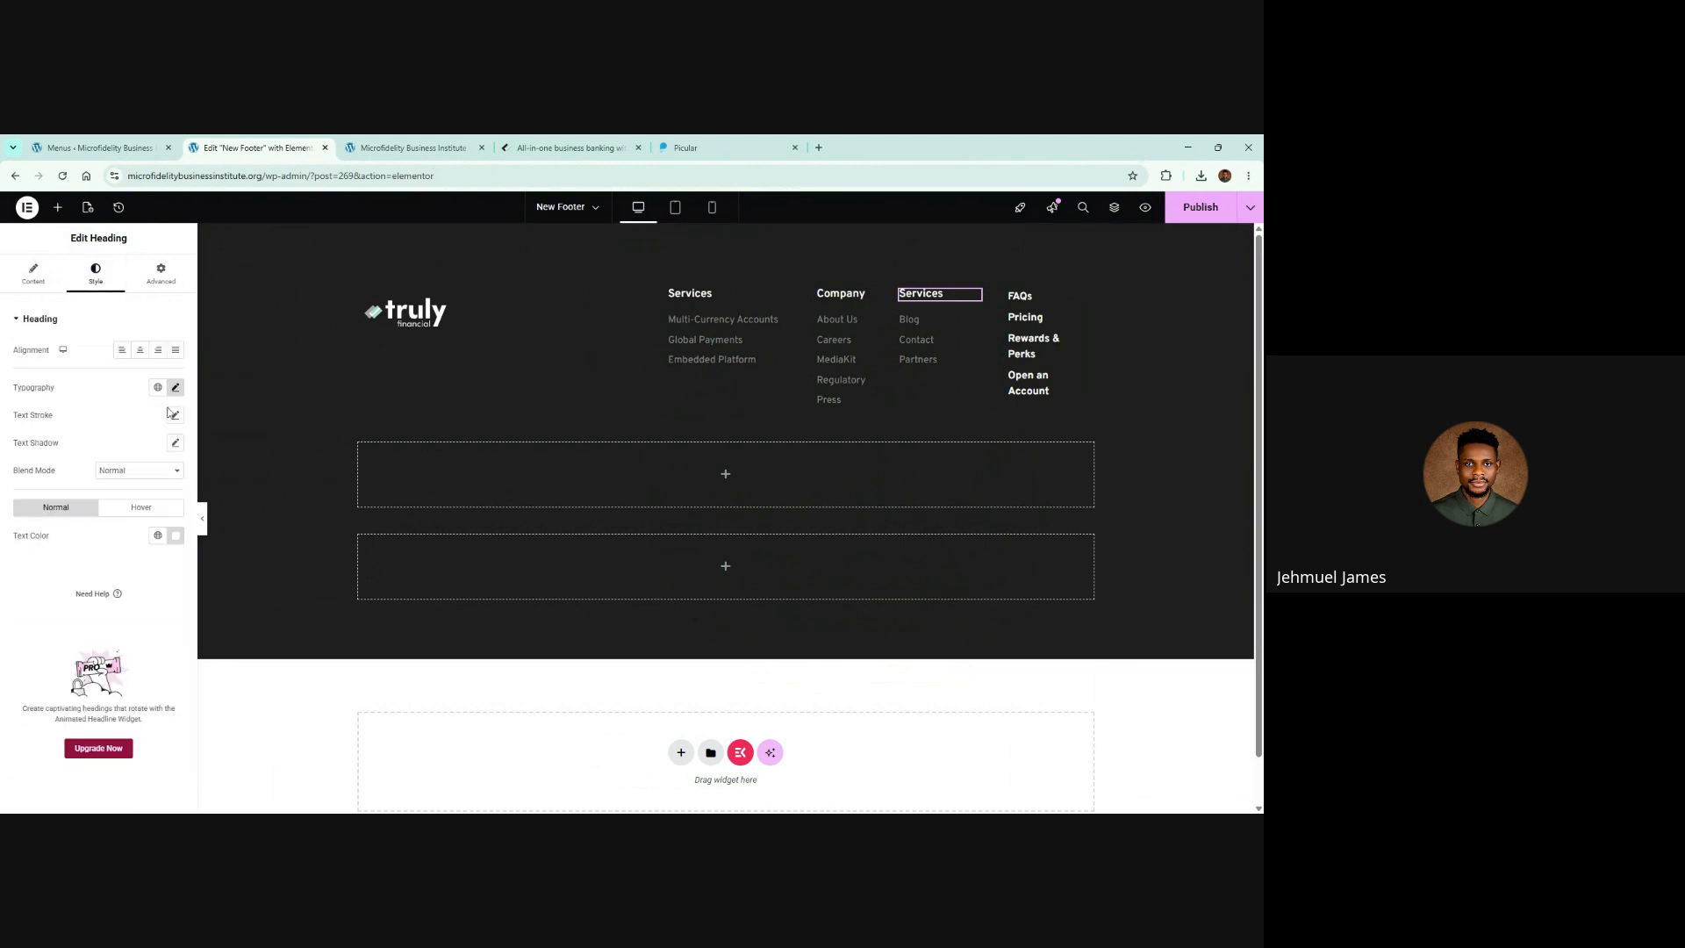
left_click(175, 387)
left_click(1079, 309)
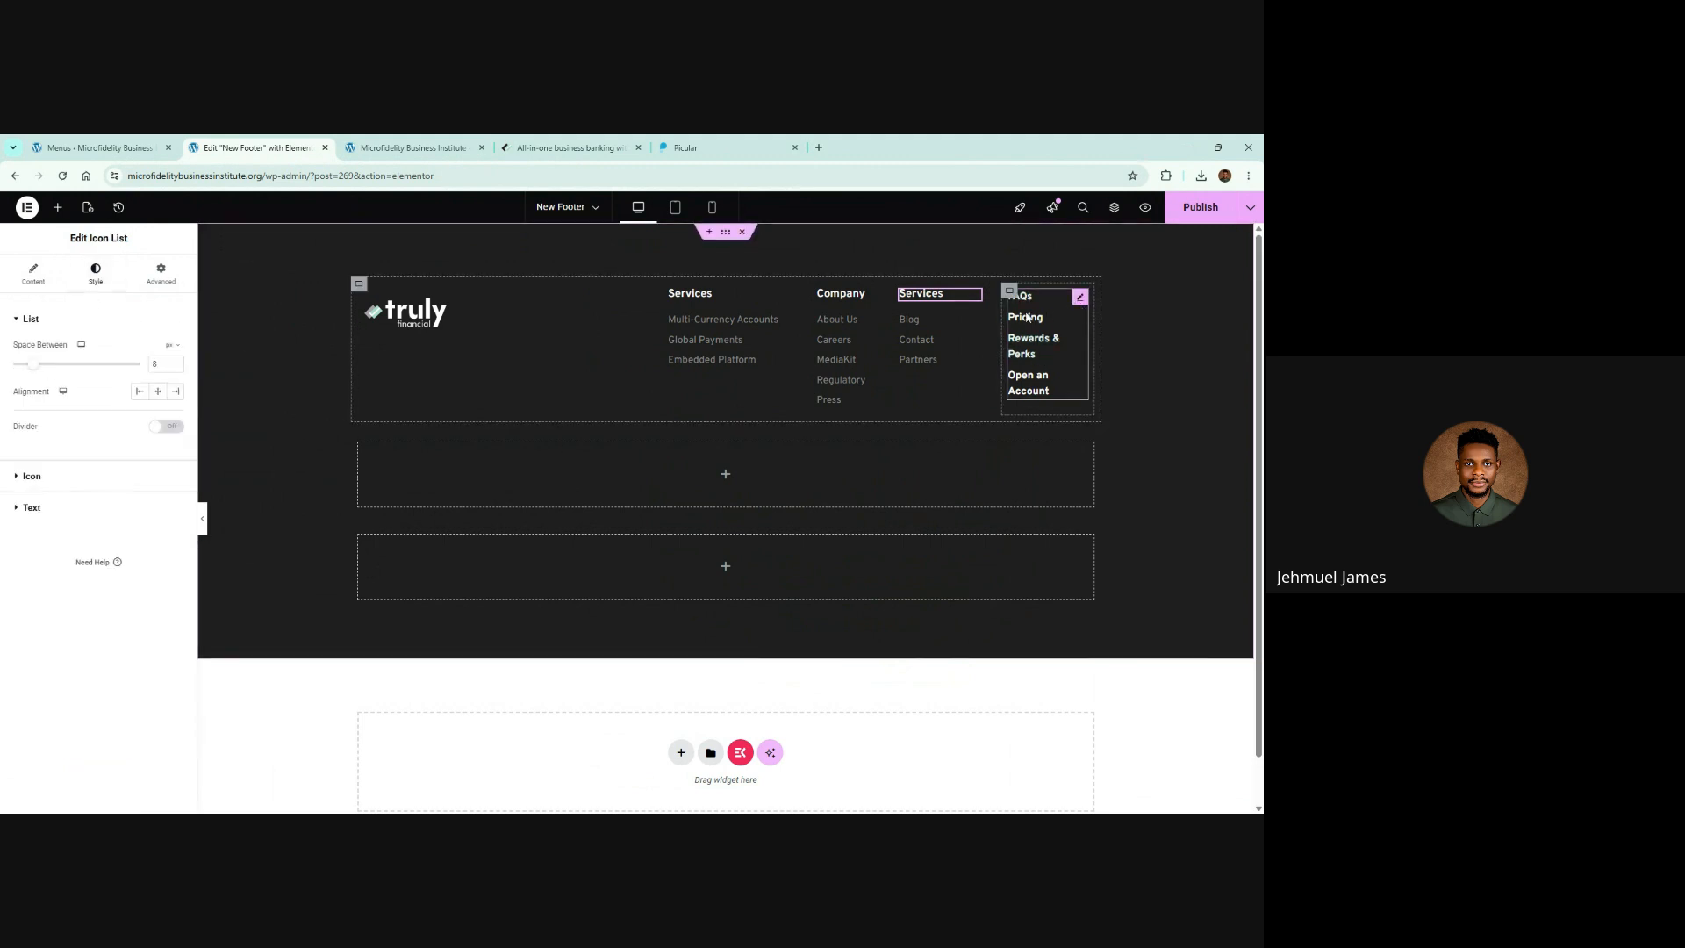
left_click(53, 508)
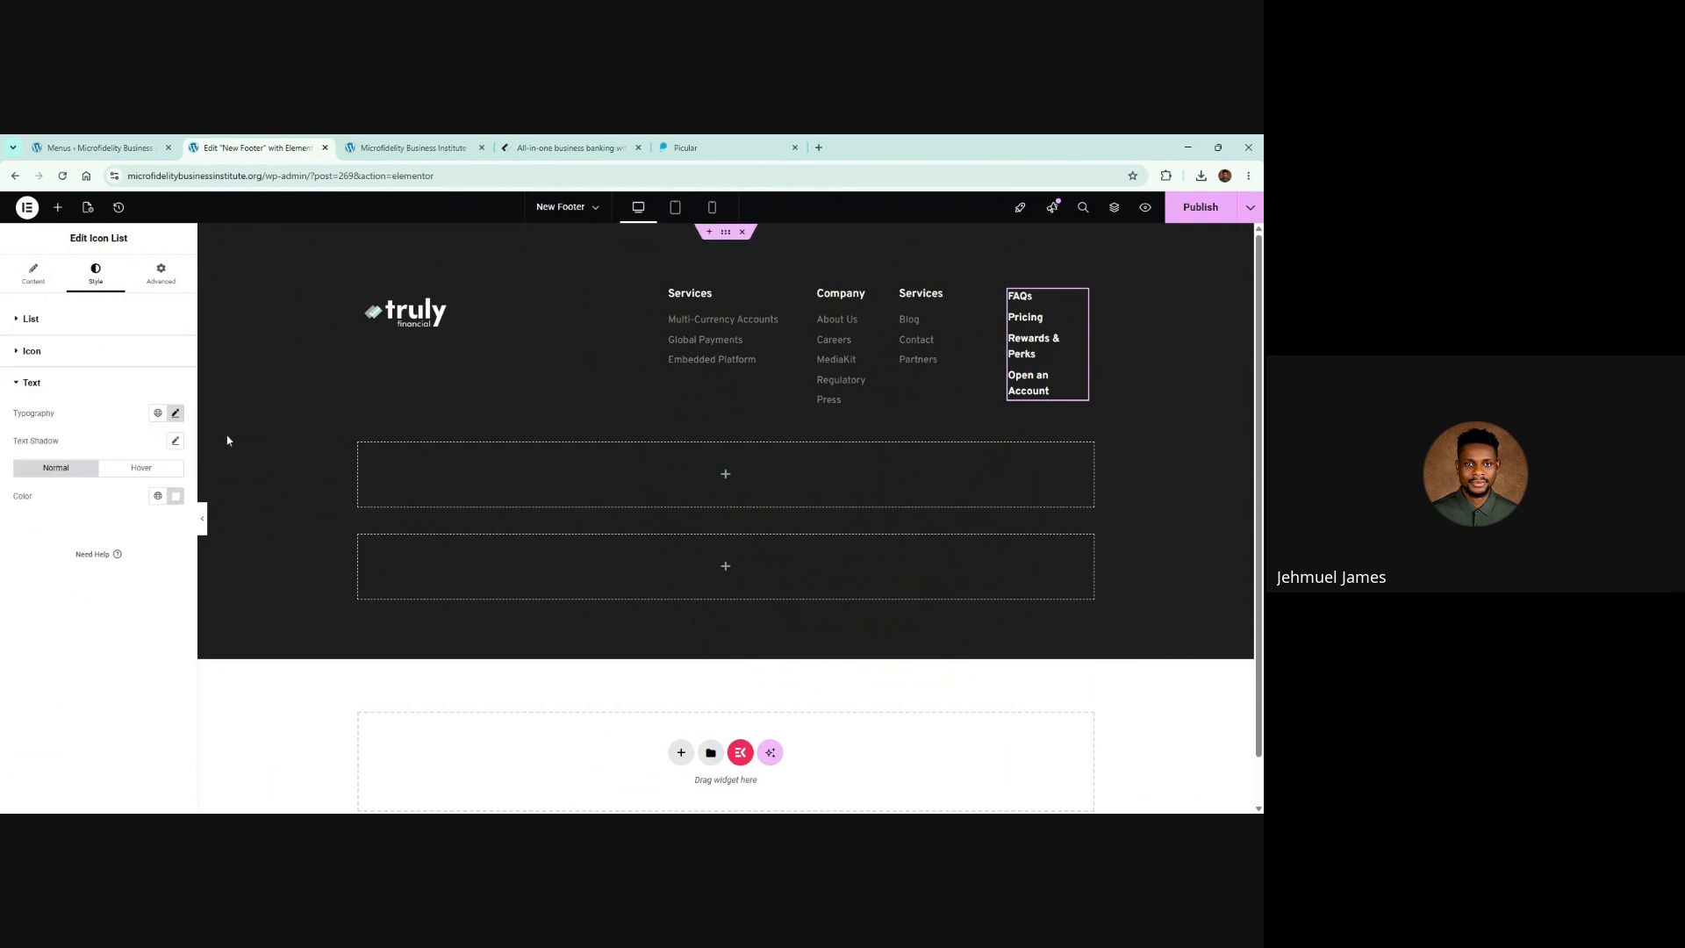
left_click(176, 412)
left_click(166, 516)
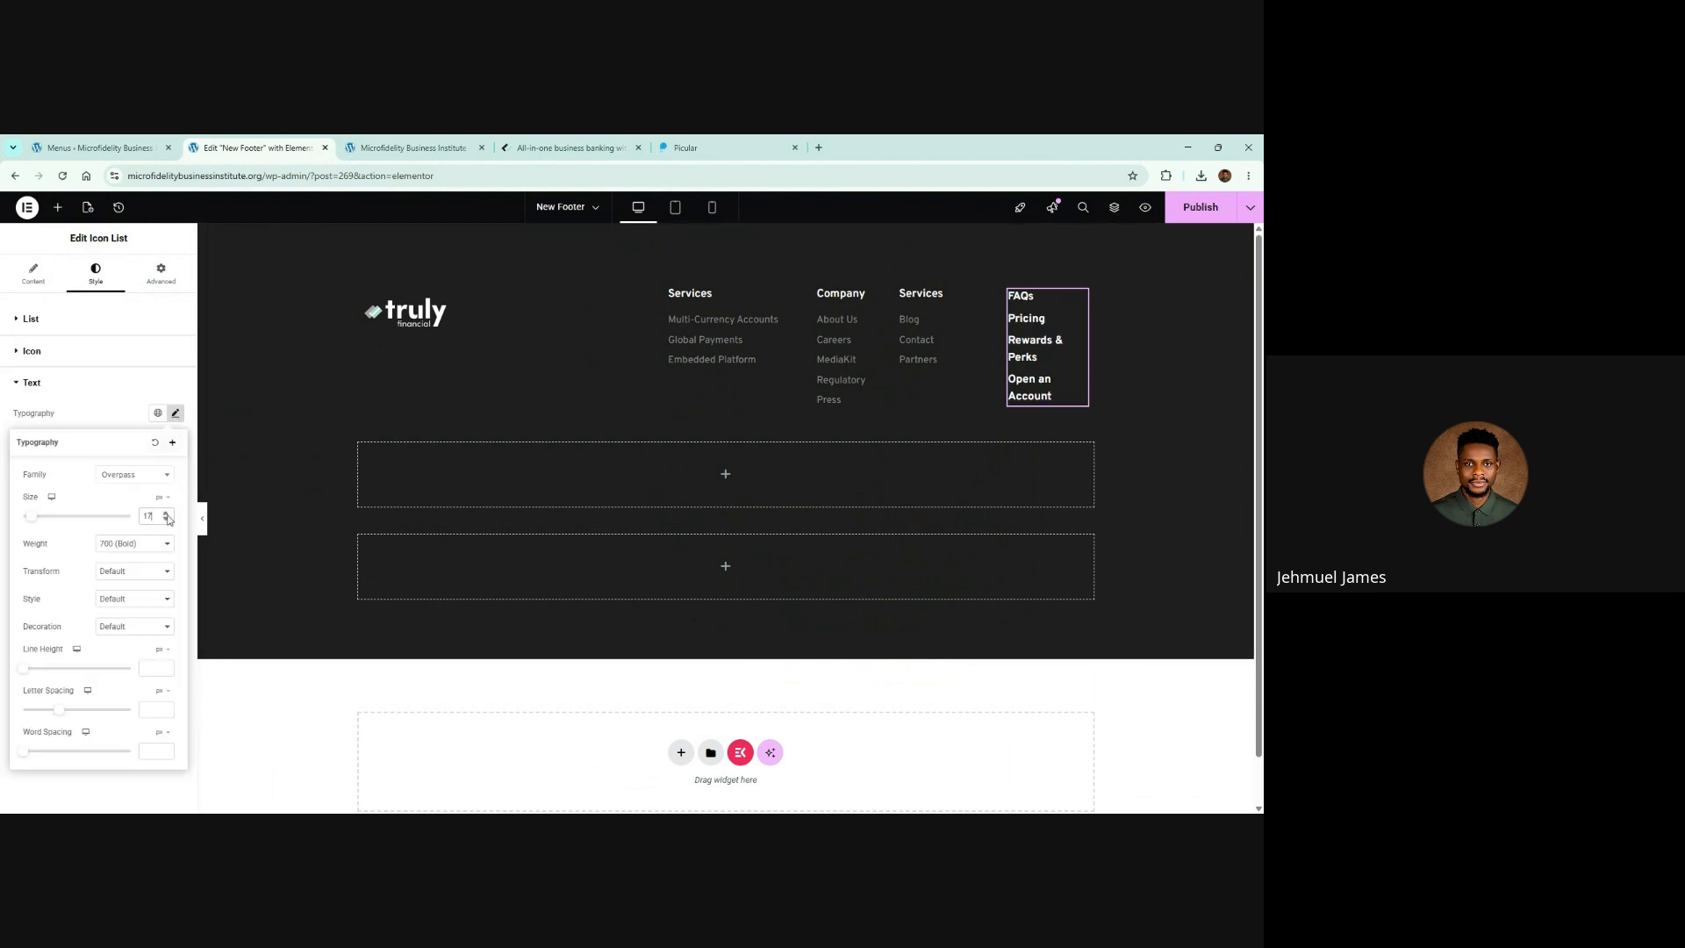
left_click(220, 825)
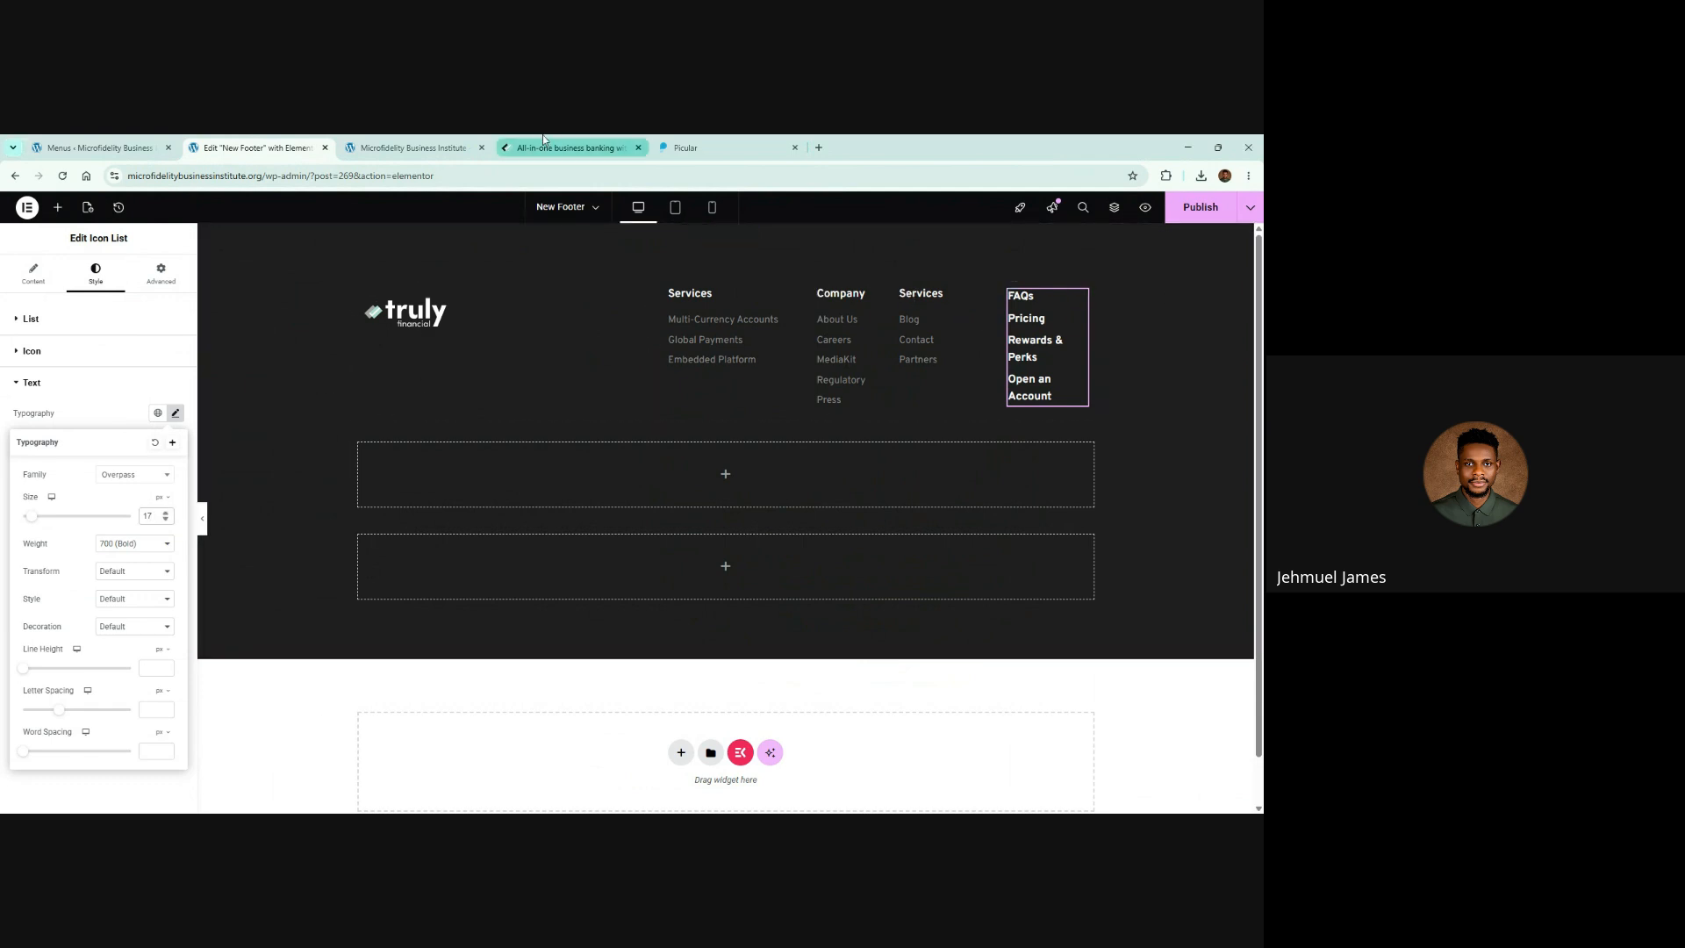
Step: Set the space between items of the FAQs icon list to 13 px and publish the footer
left_click(567, 147)
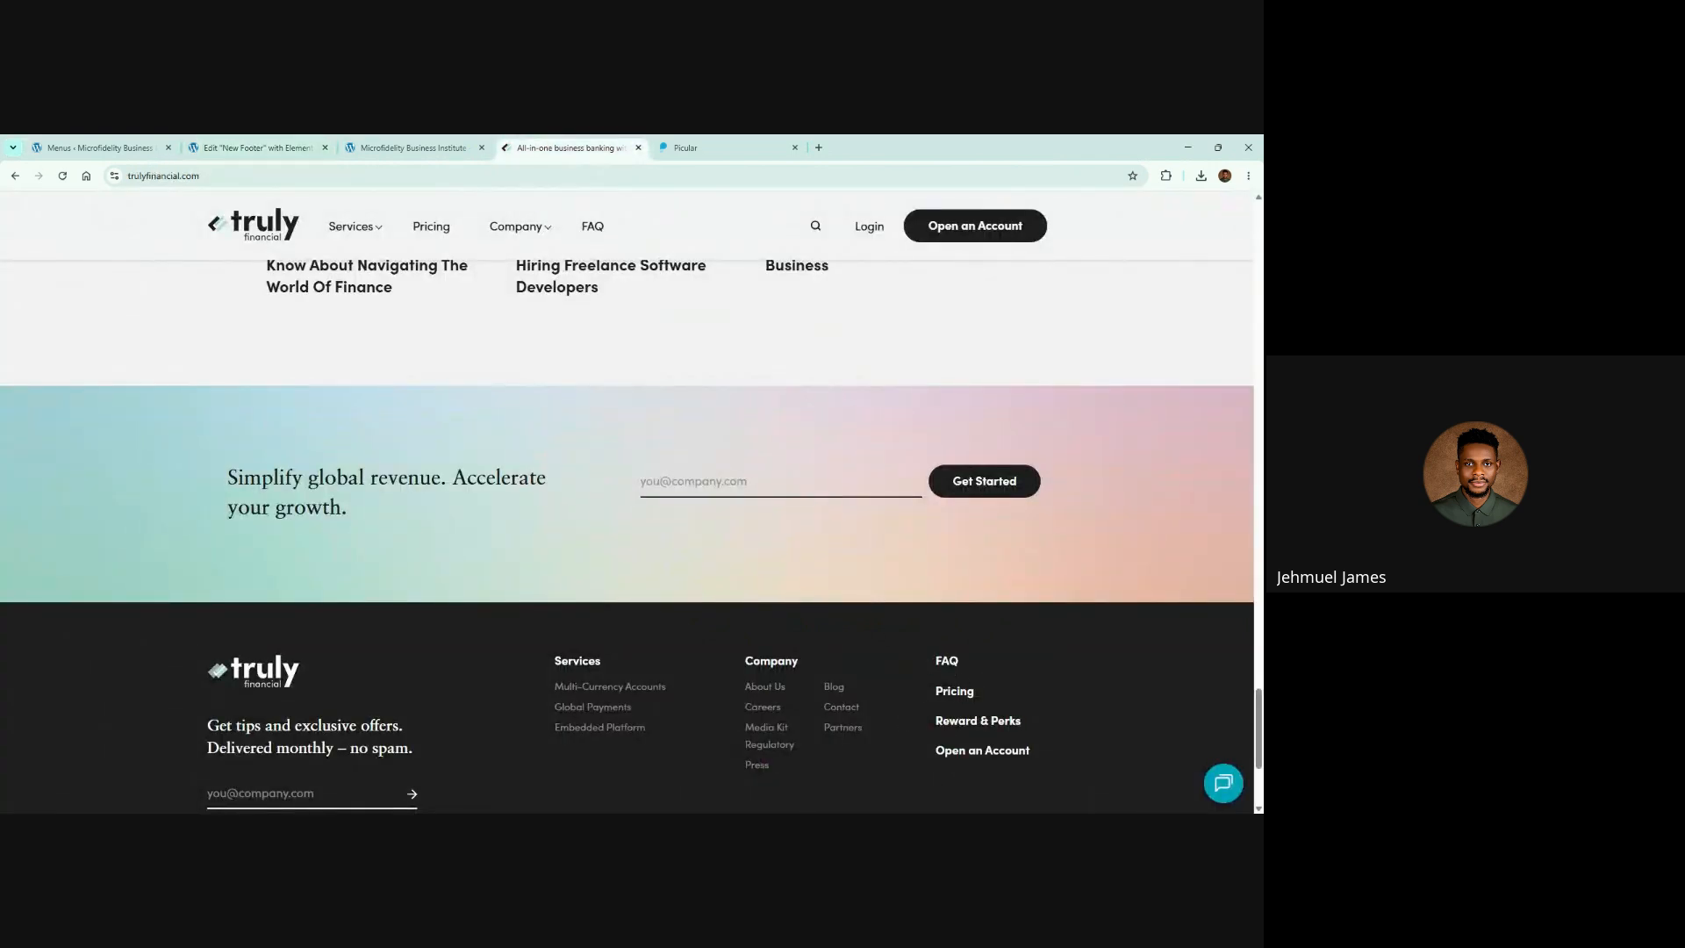
left_click(254, 148)
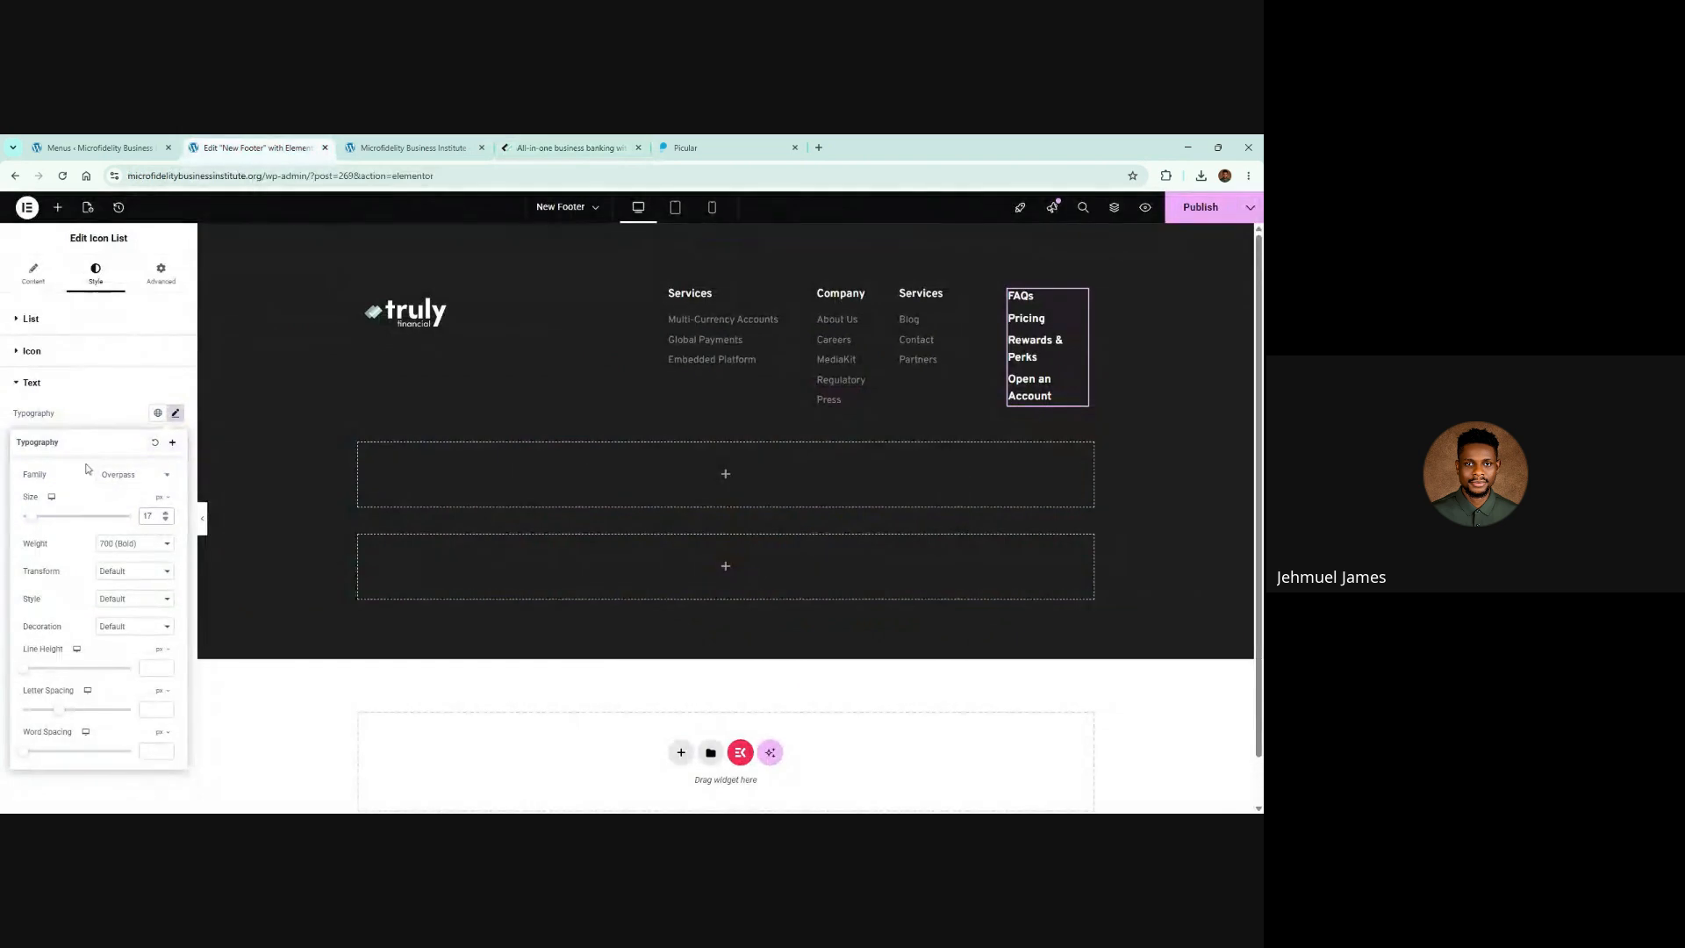
left_click(102, 325)
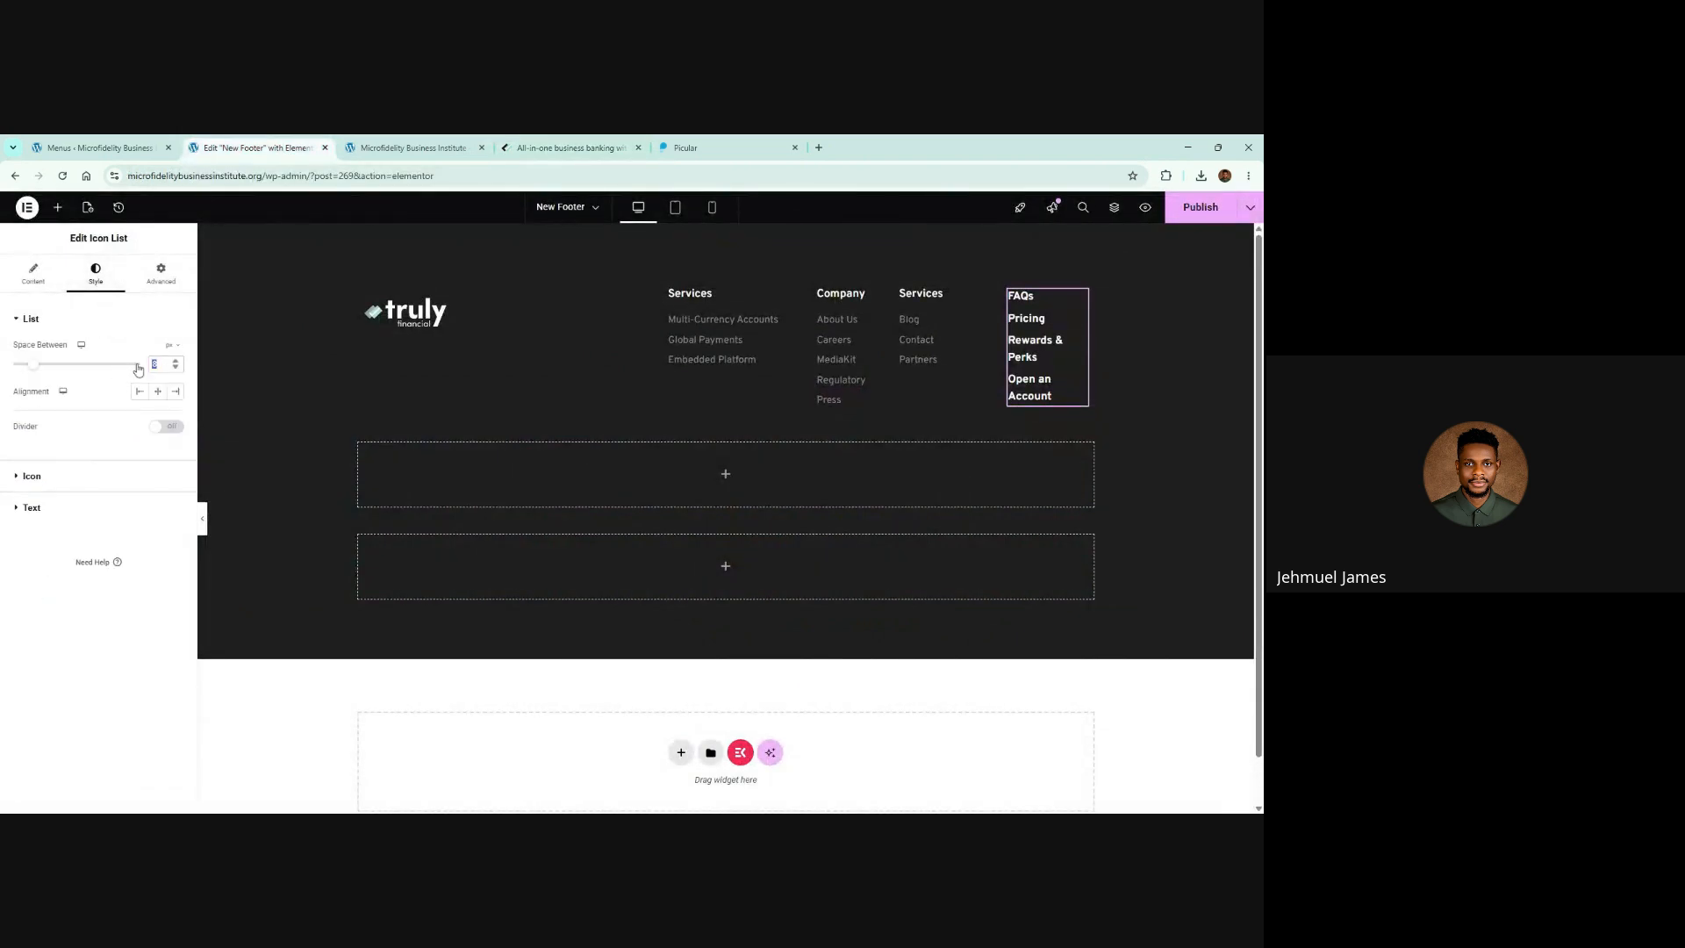
type("13")
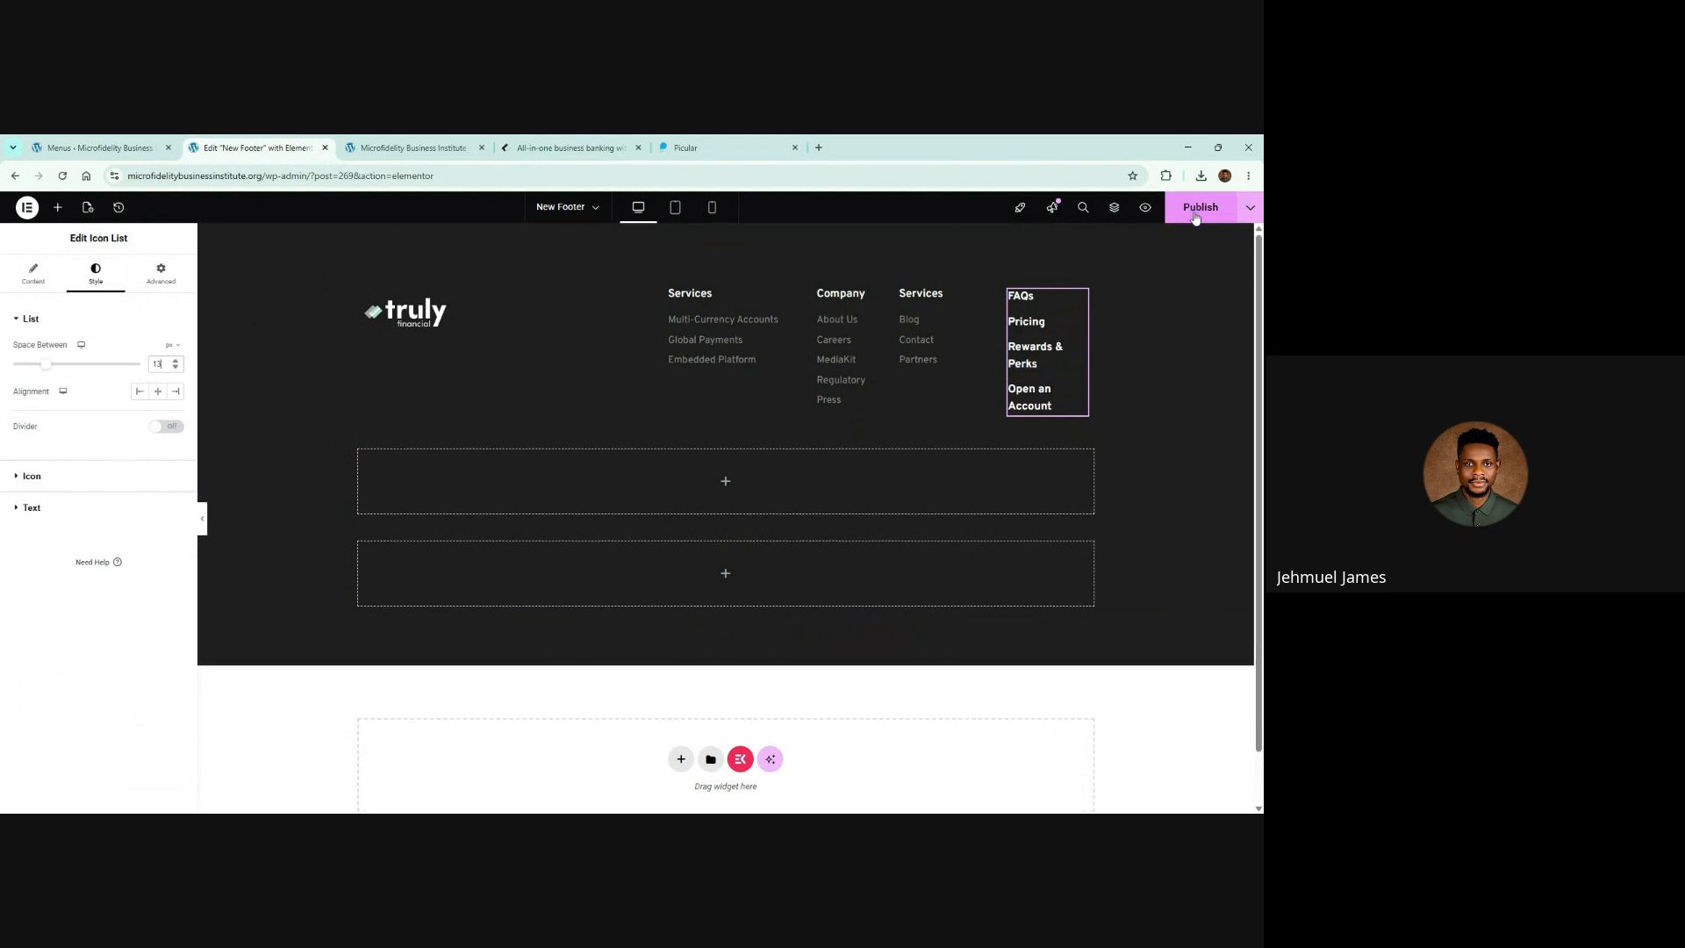
left_click(1195, 218)
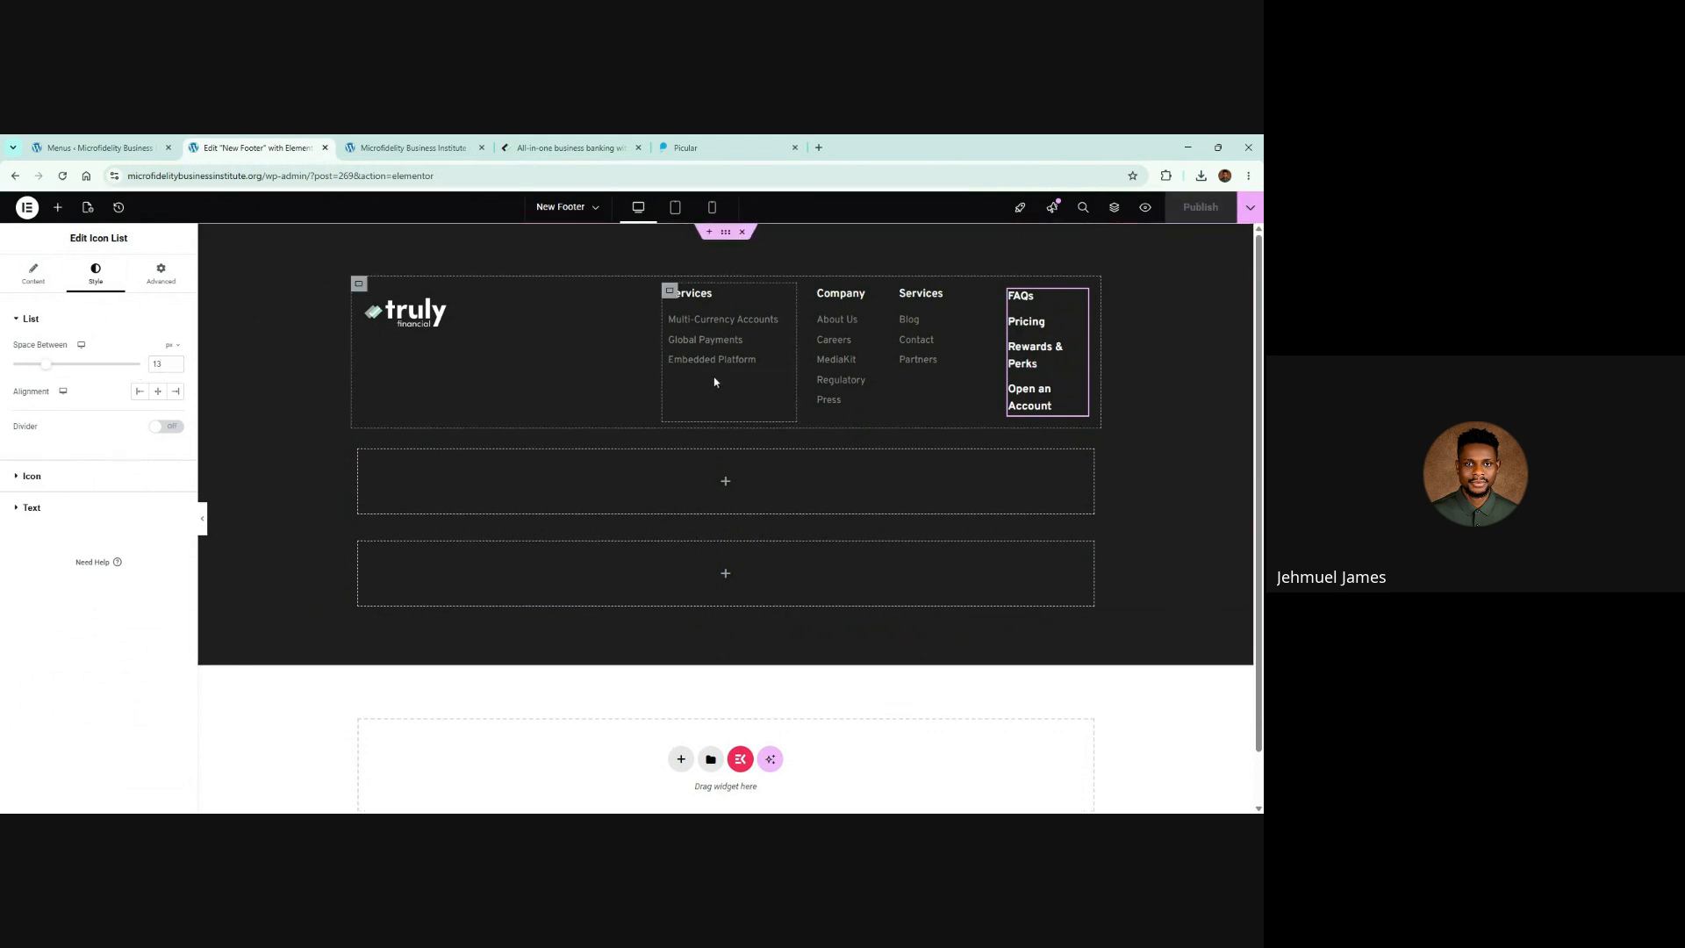
Step: Reload the live site and compare its footer with the reference footer on trulyfinancial.com
left_click(450, 142)
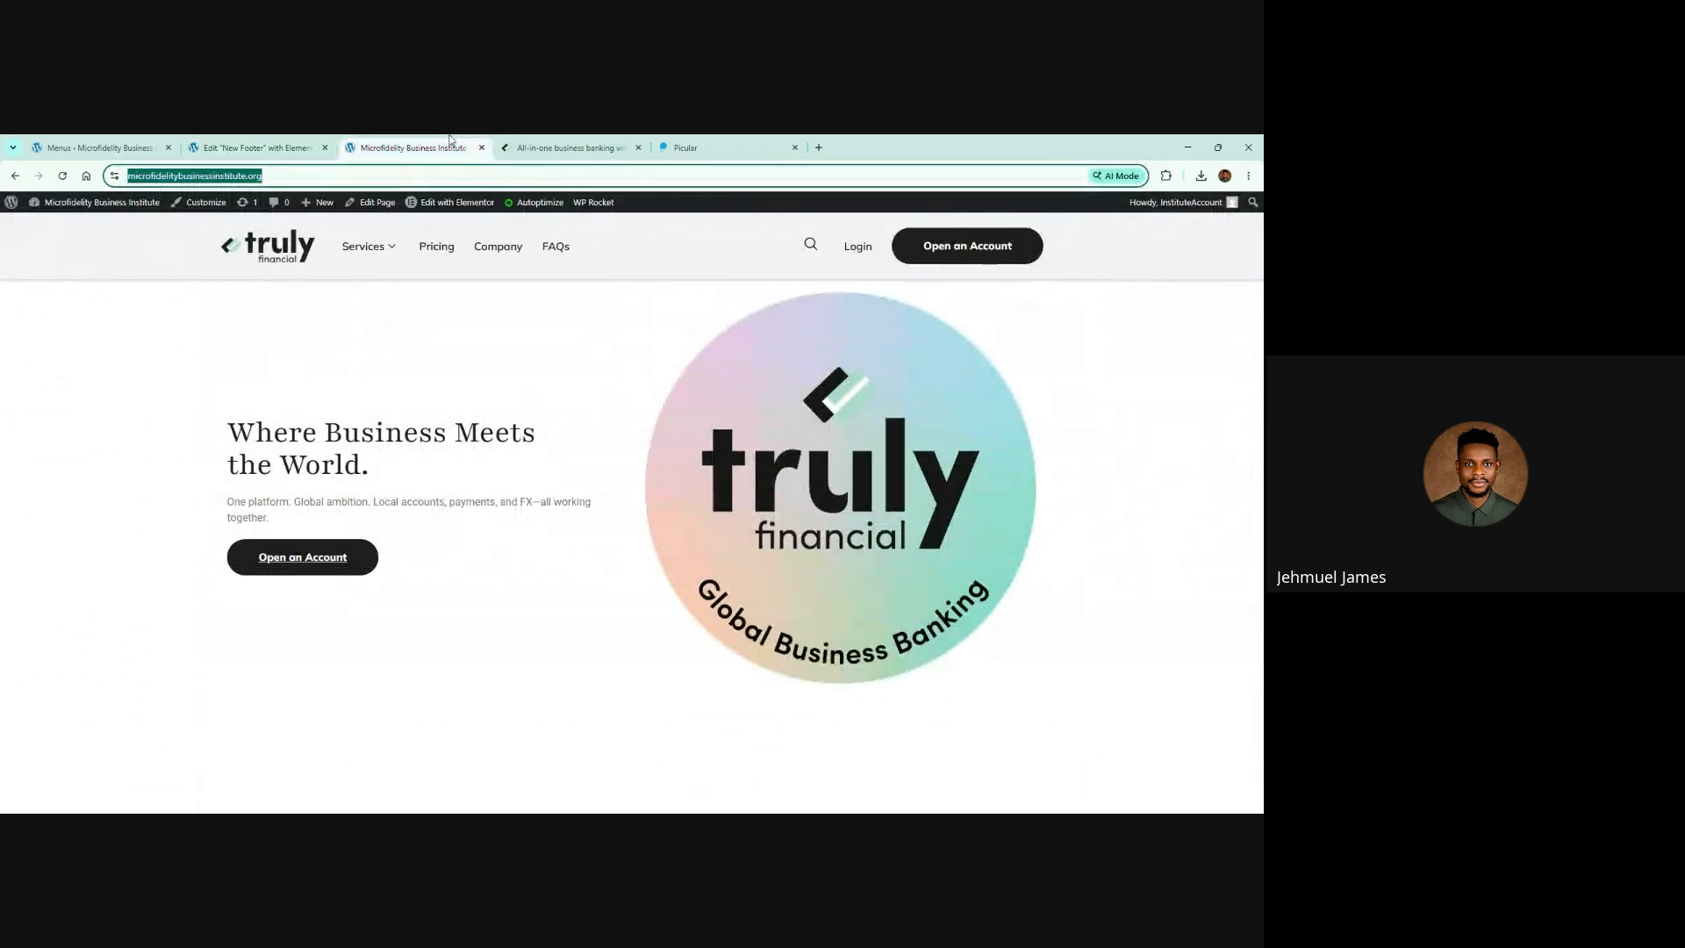
key("Return")
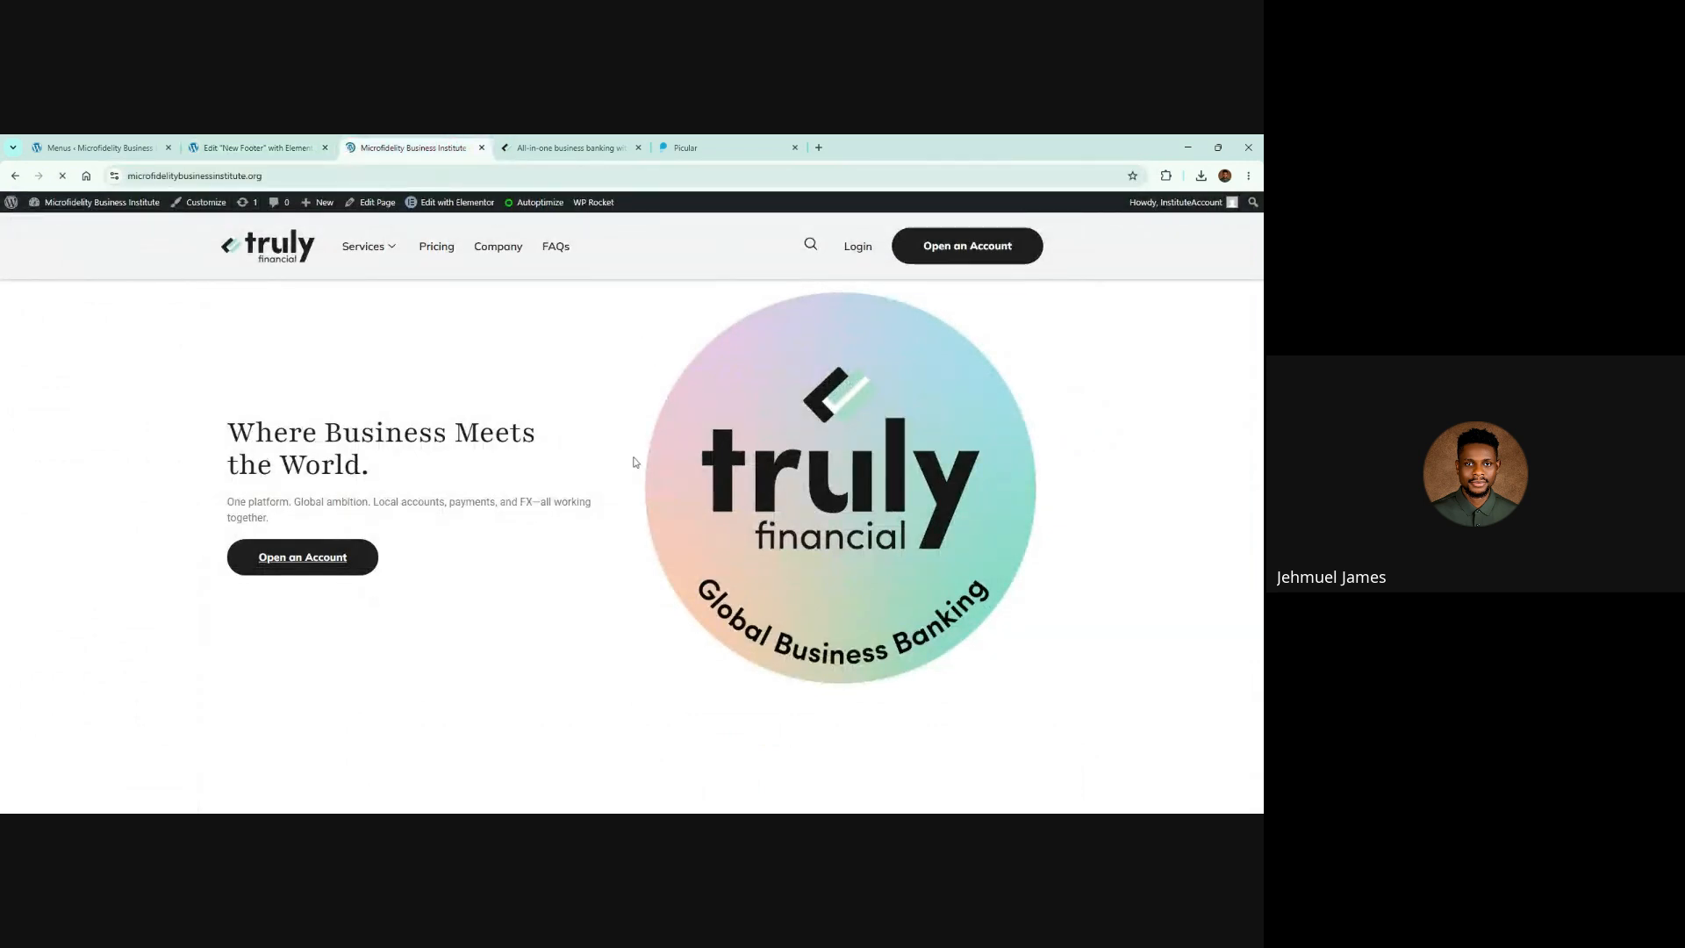
scroll(632, 412, "down", 3)
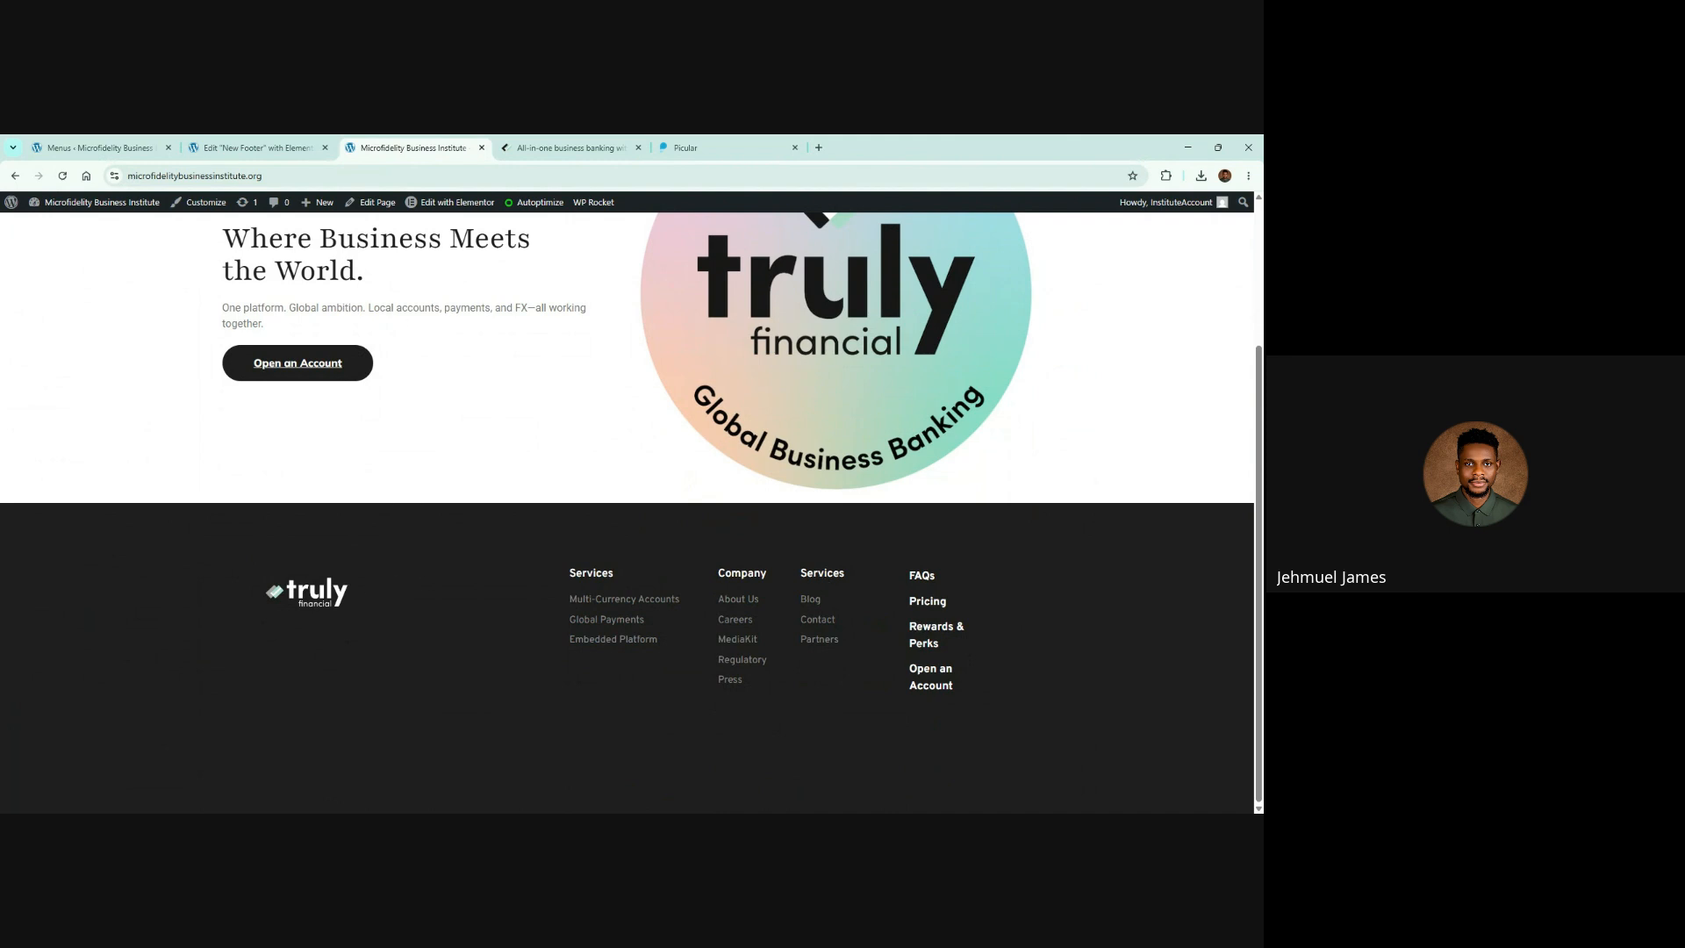
key("alt+Tab")
left_click(566, 147)
Step: In the footer editor, set the outer footer container's boxed width to 1250 px and publish the change
left_click(234, 143)
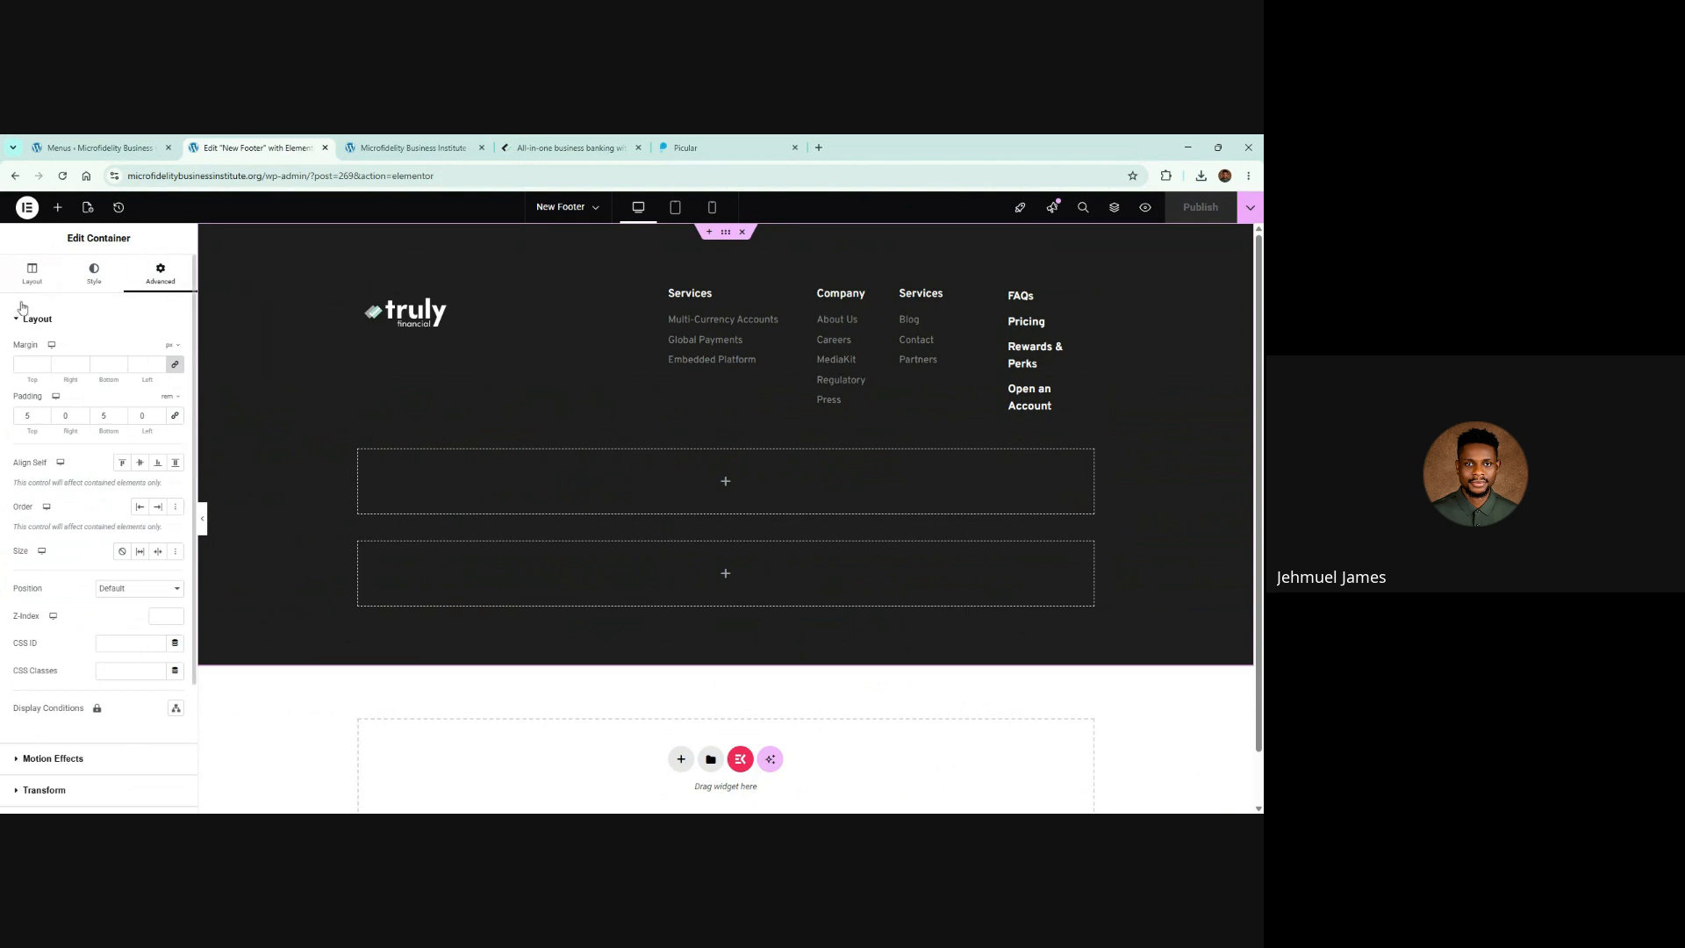
left_click(31, 272)
type("1250")
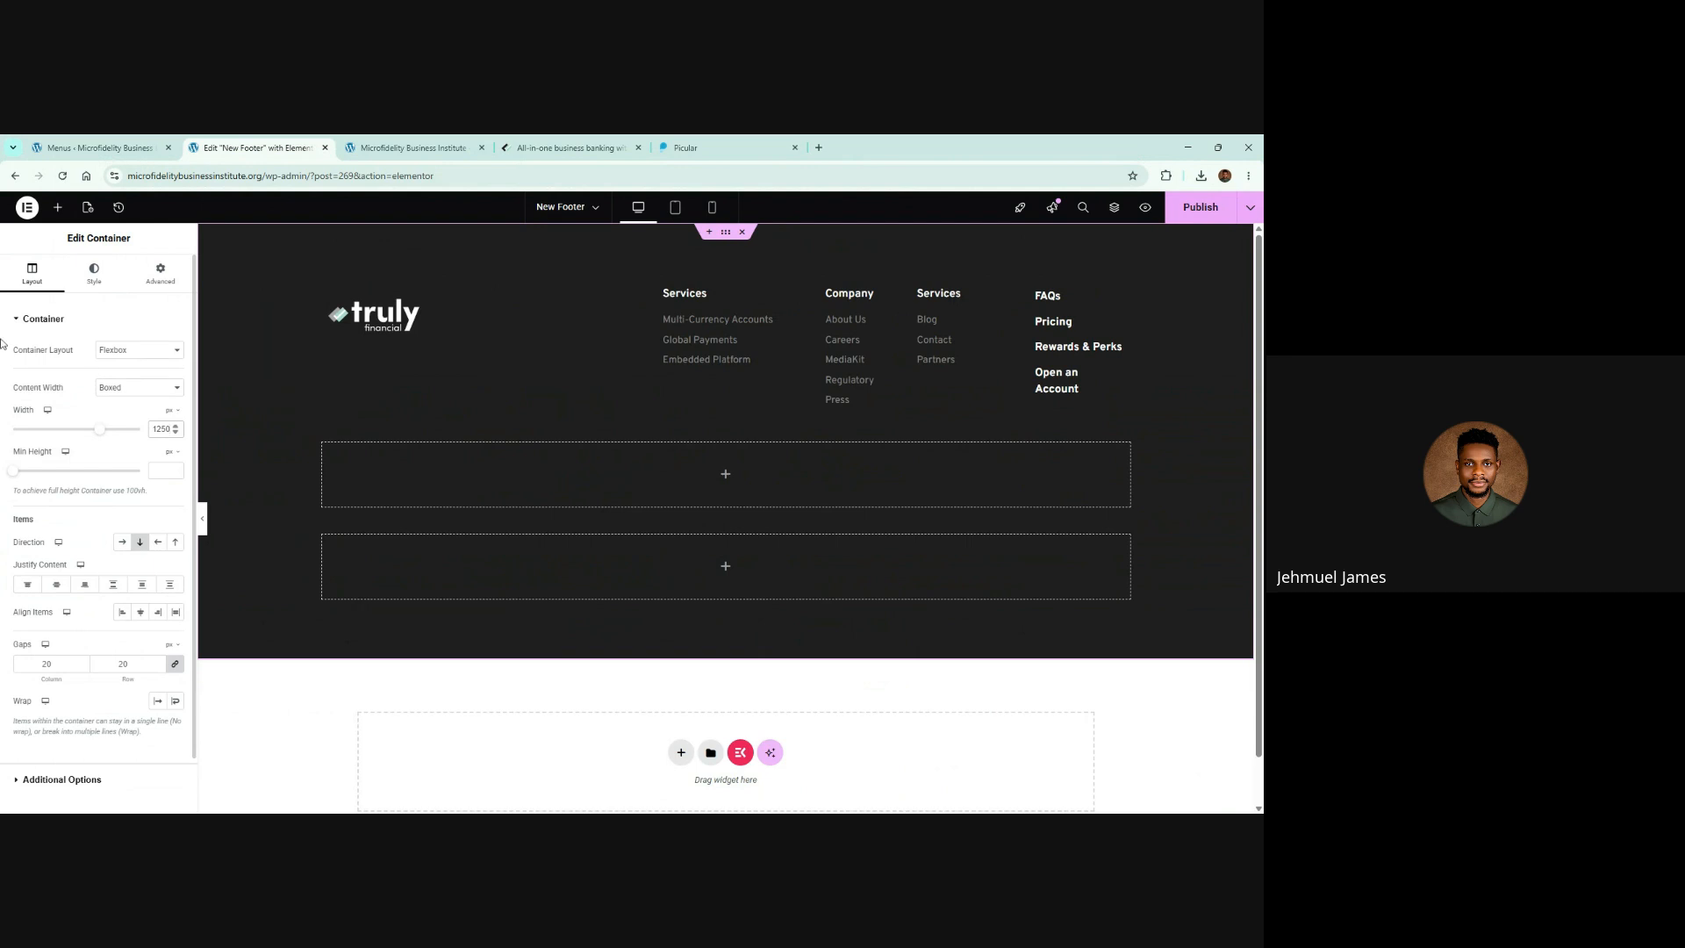
left_click(1201, 207)
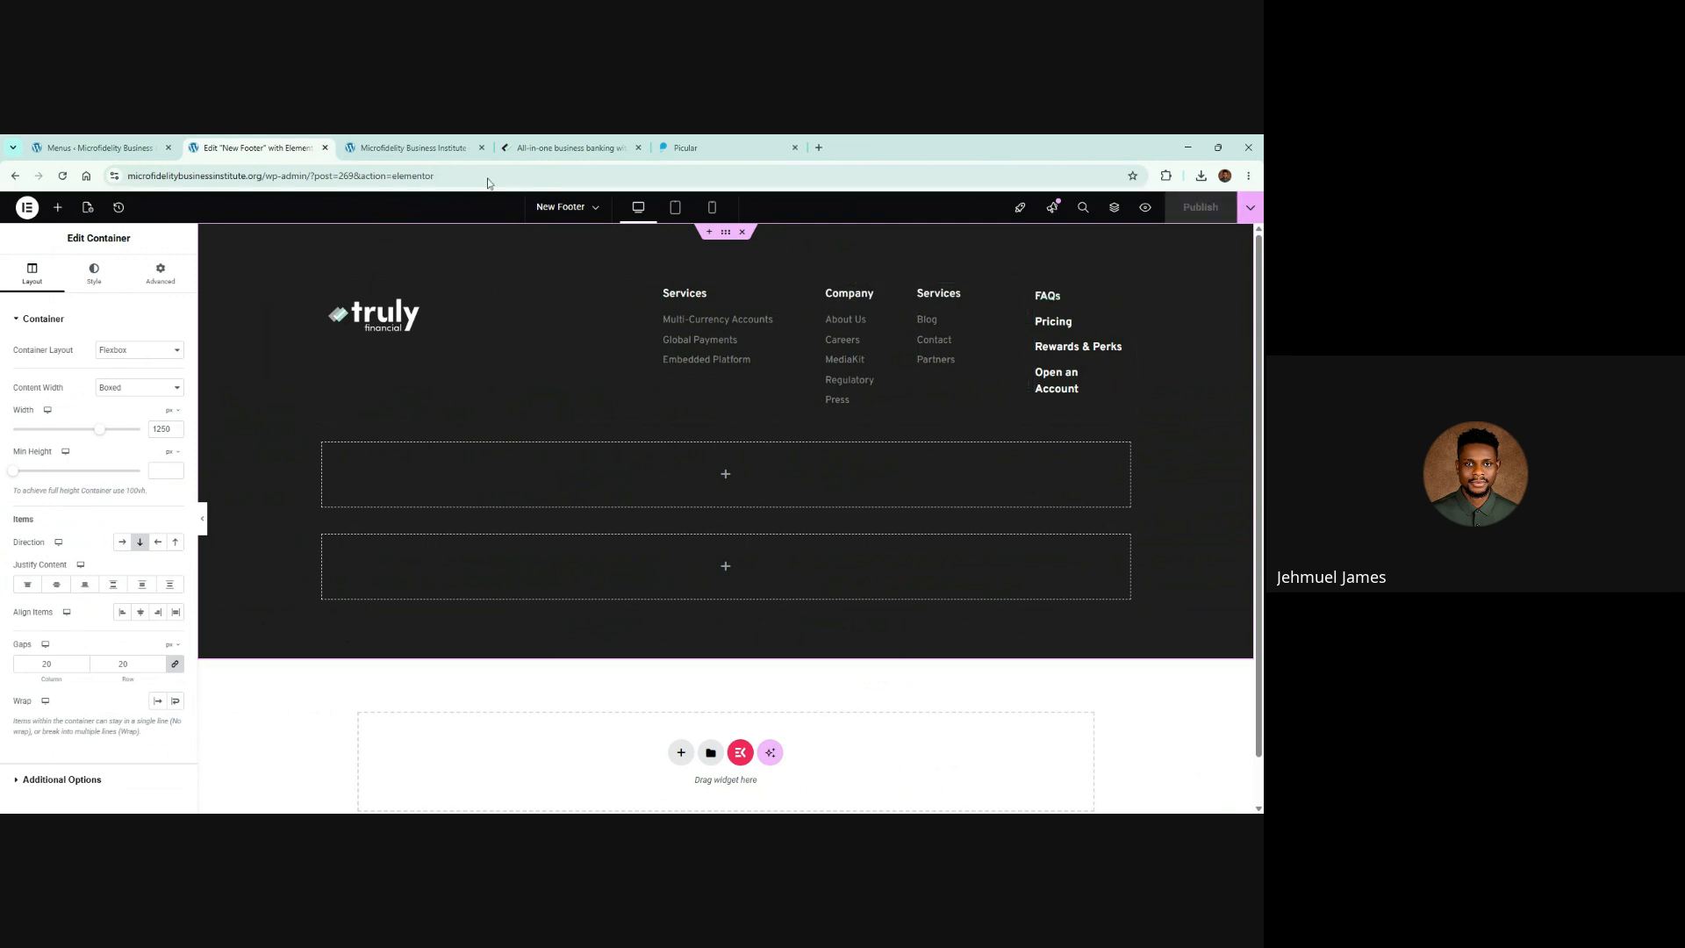
Step: Reload the live site and compare the widened footer's alignment with the trulyfinancial.com footer
left_click(456, 148)
left_click(570, 142)
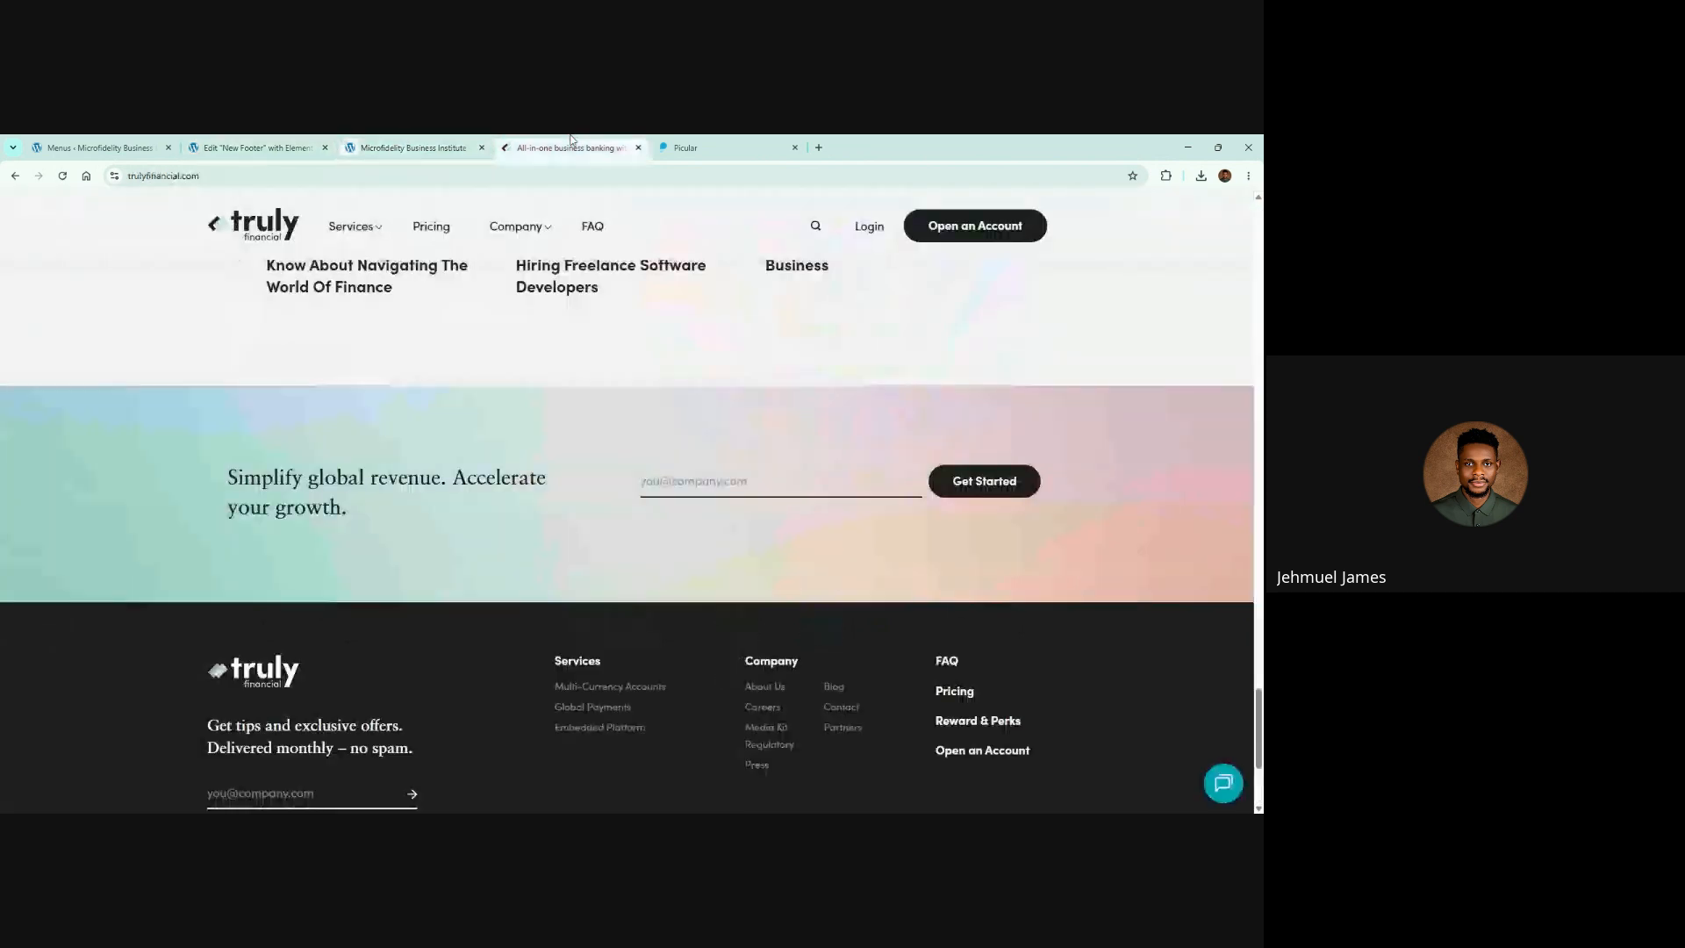
left_click(405, 145)
left_click(570, 146)
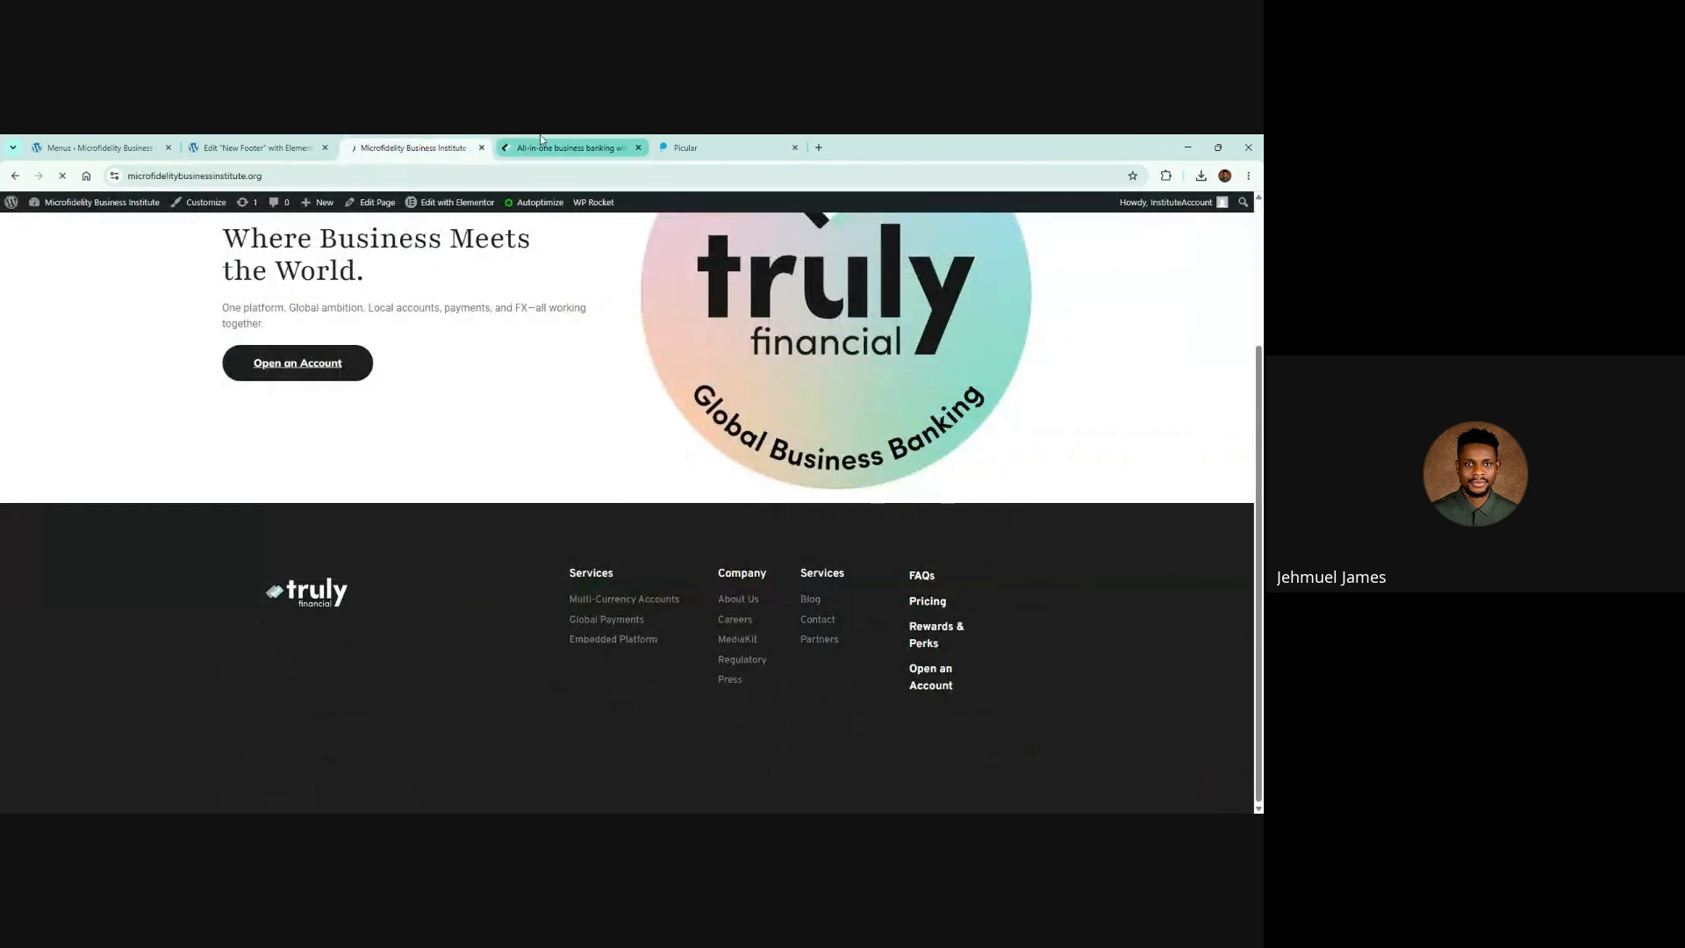
left_click(417, 145)
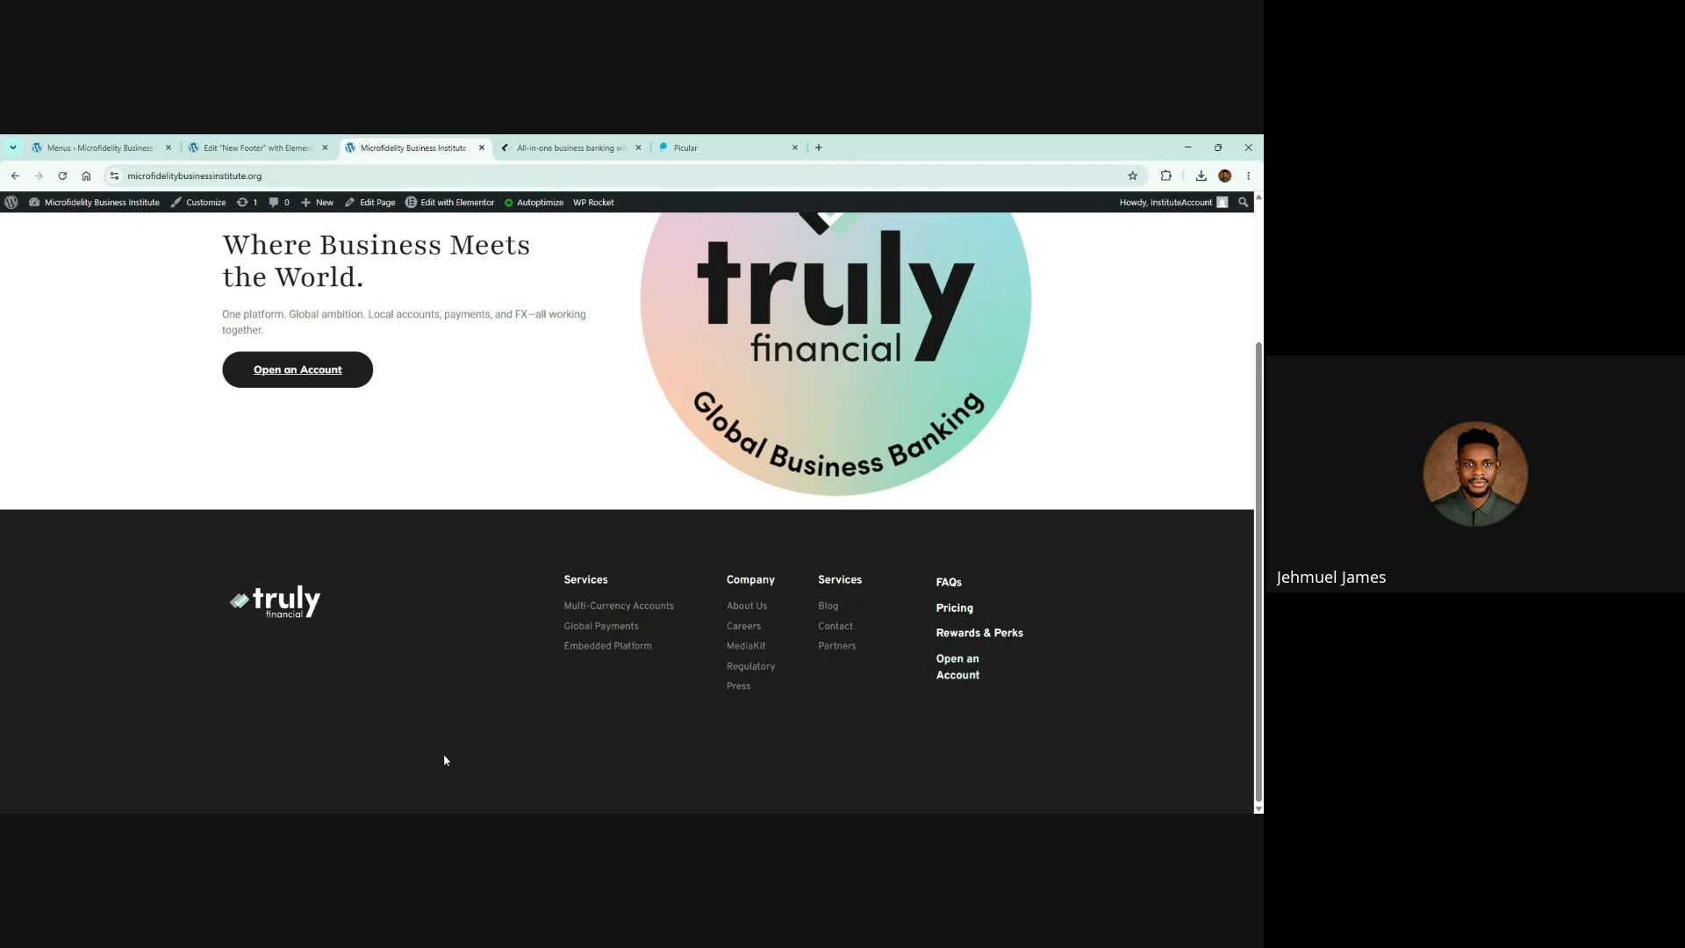
left_click(242, 823)
key("alt+Tab")
Step: In the footer editor, set the column and row gaps of the container holding the logo and link columns to 0 and publish
left_click(254, 148)
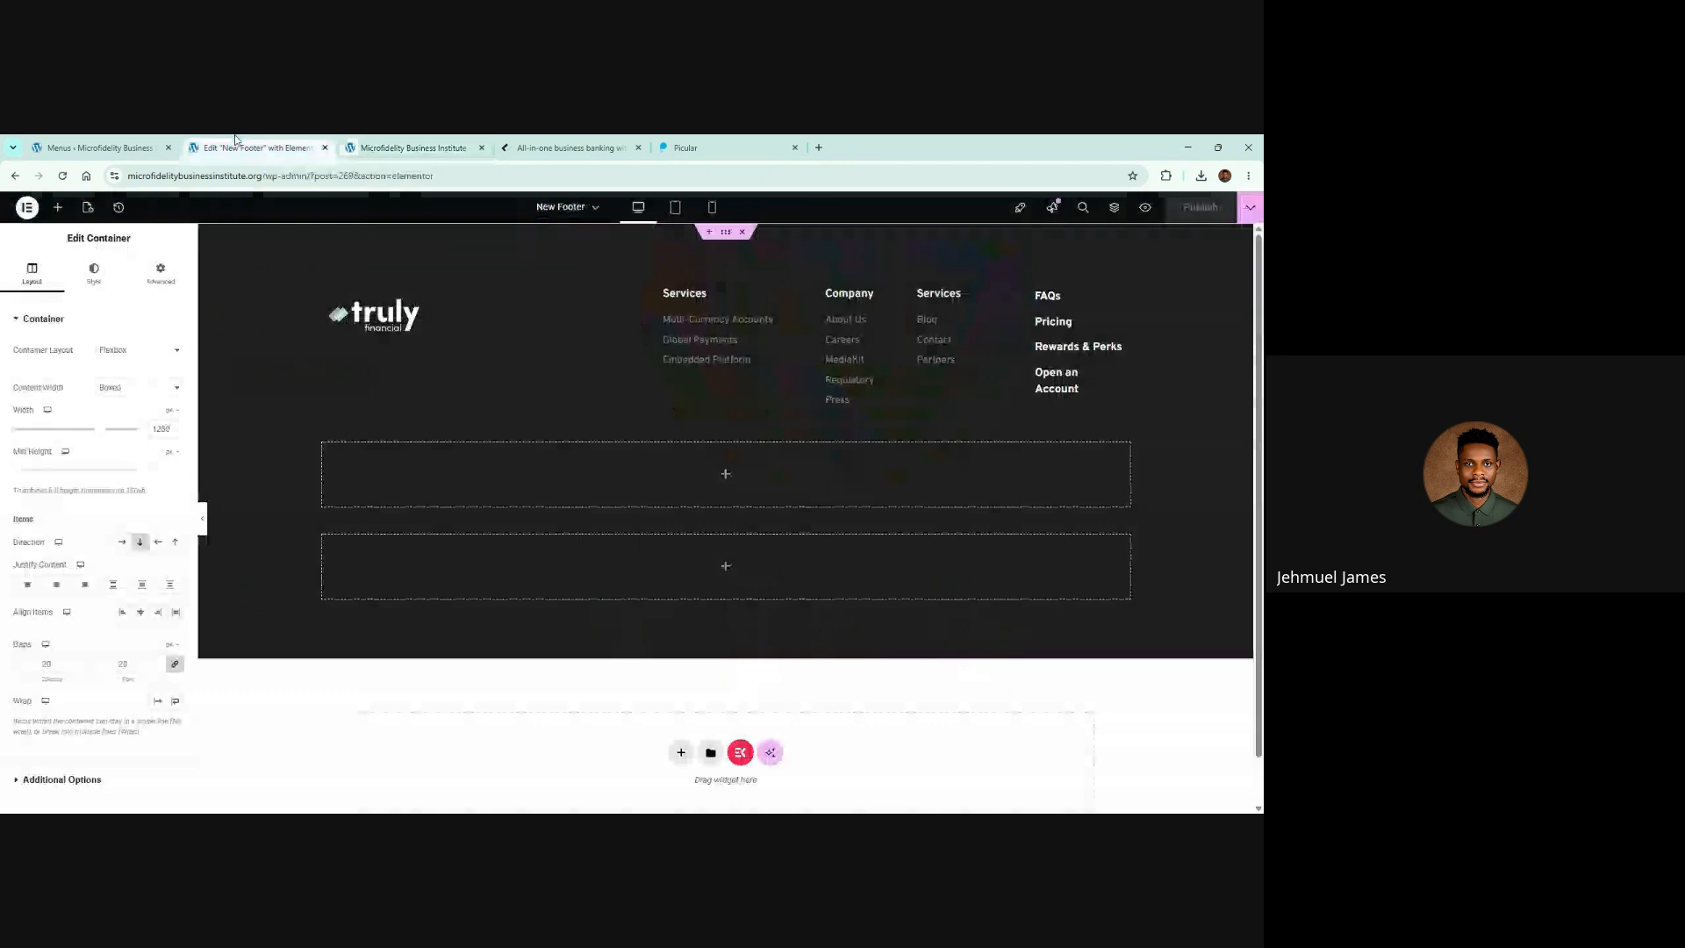
left_click(323, 283)
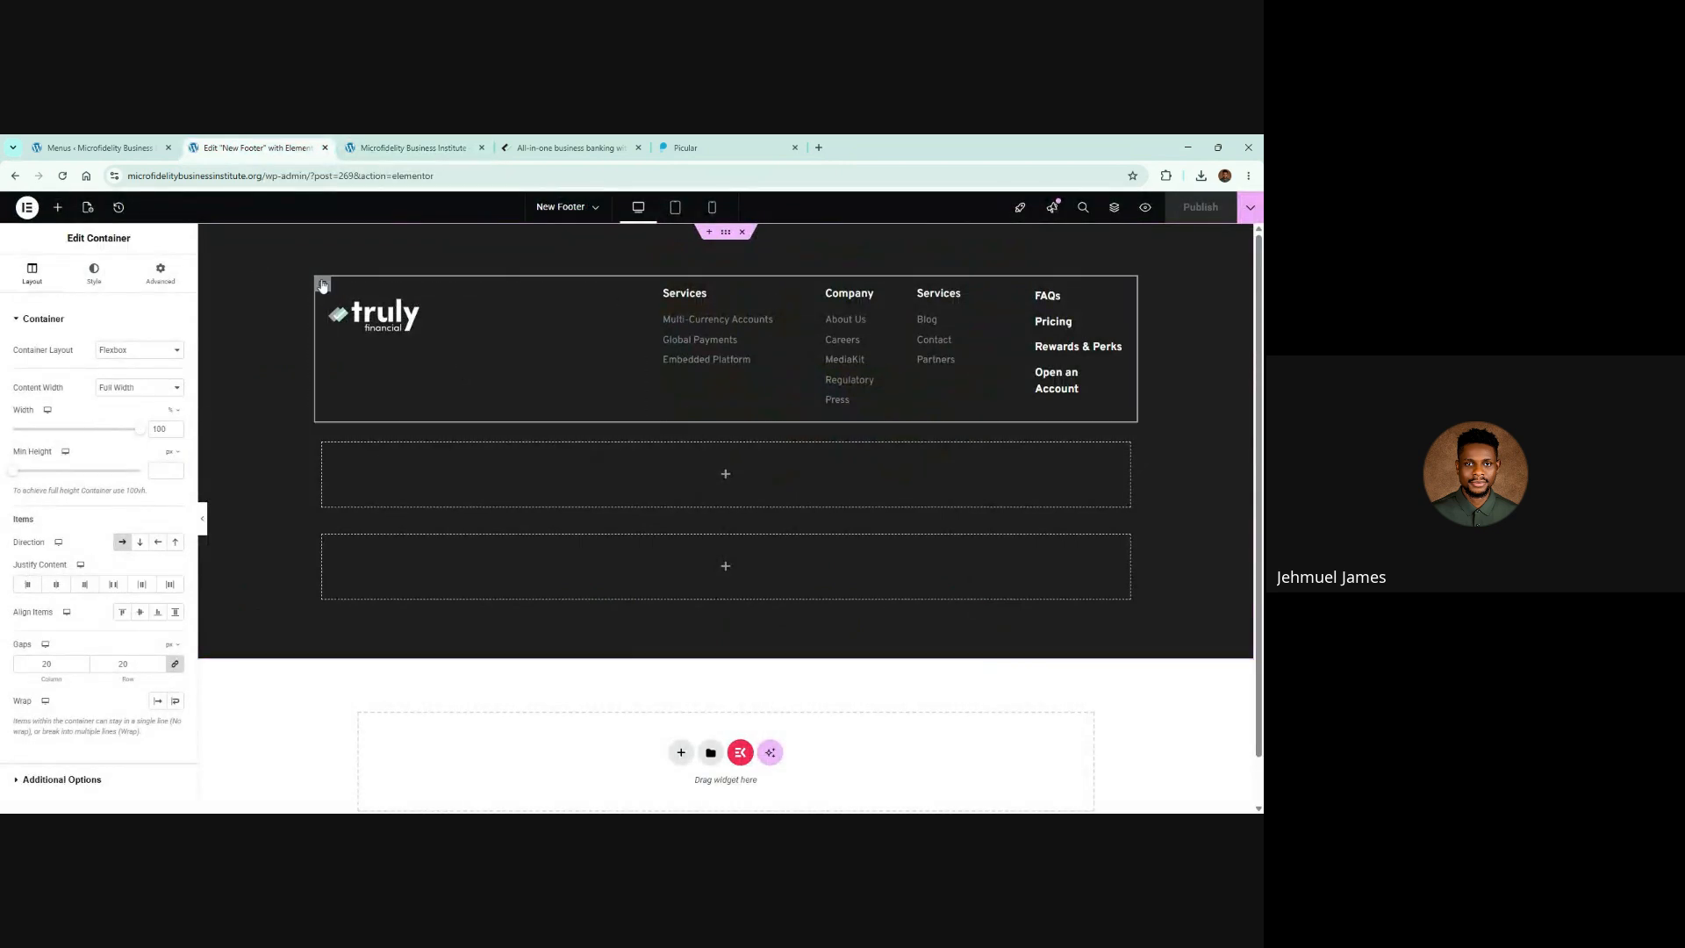
left_click(176, 666)
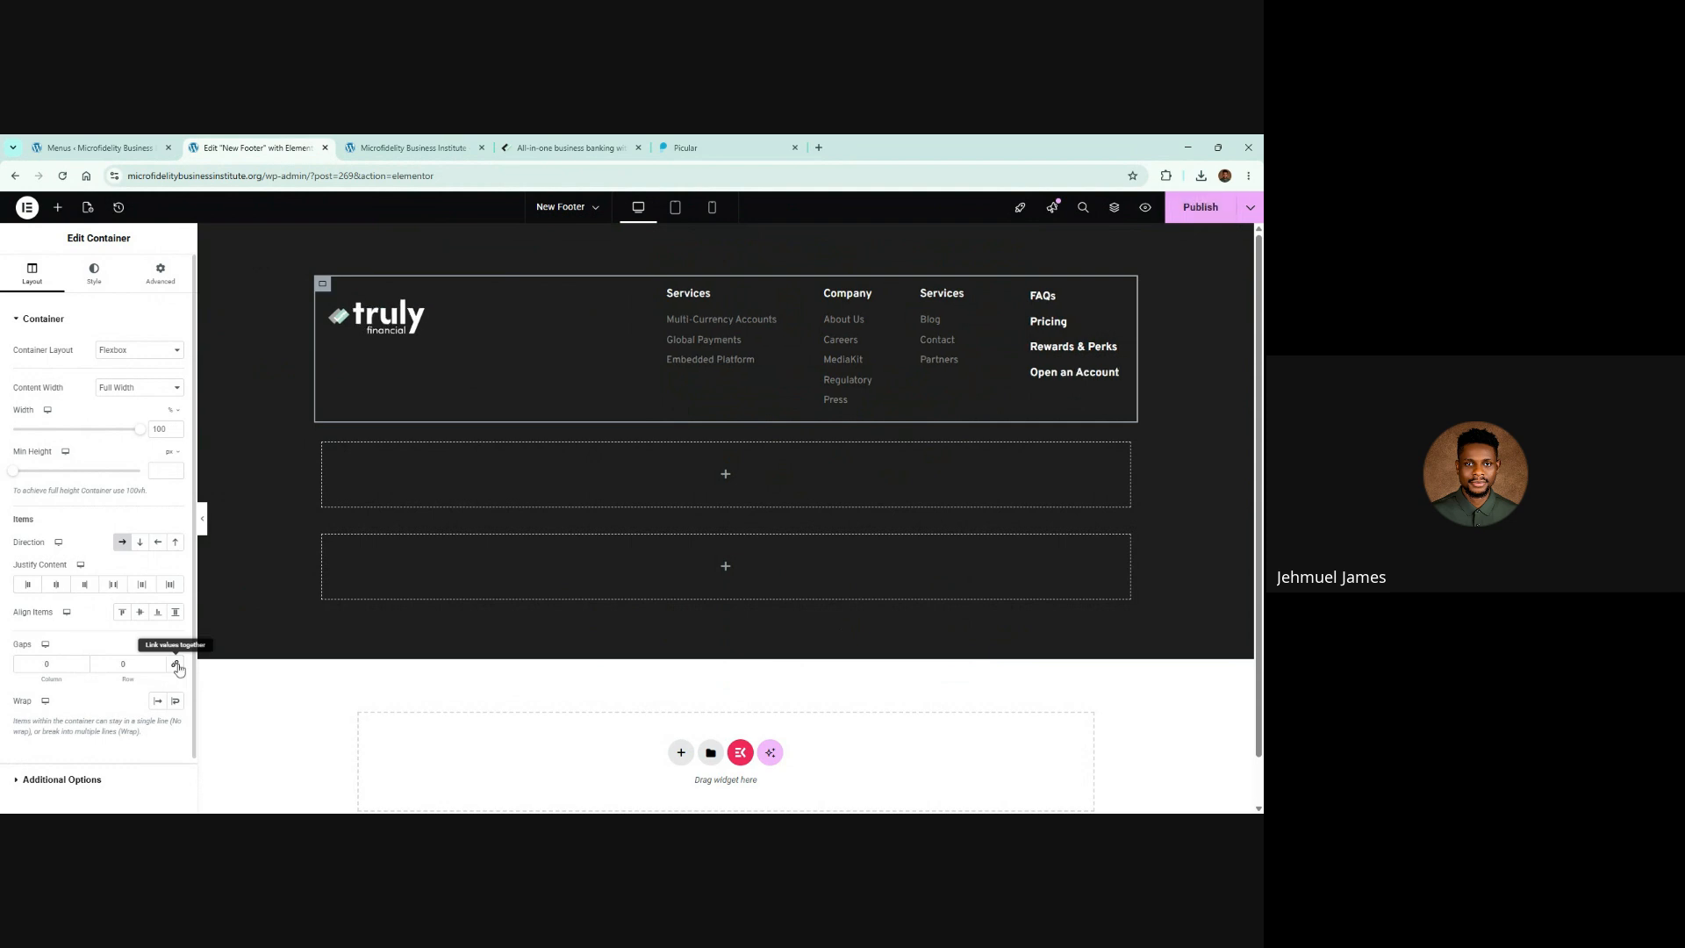
left_click(1200, 210)
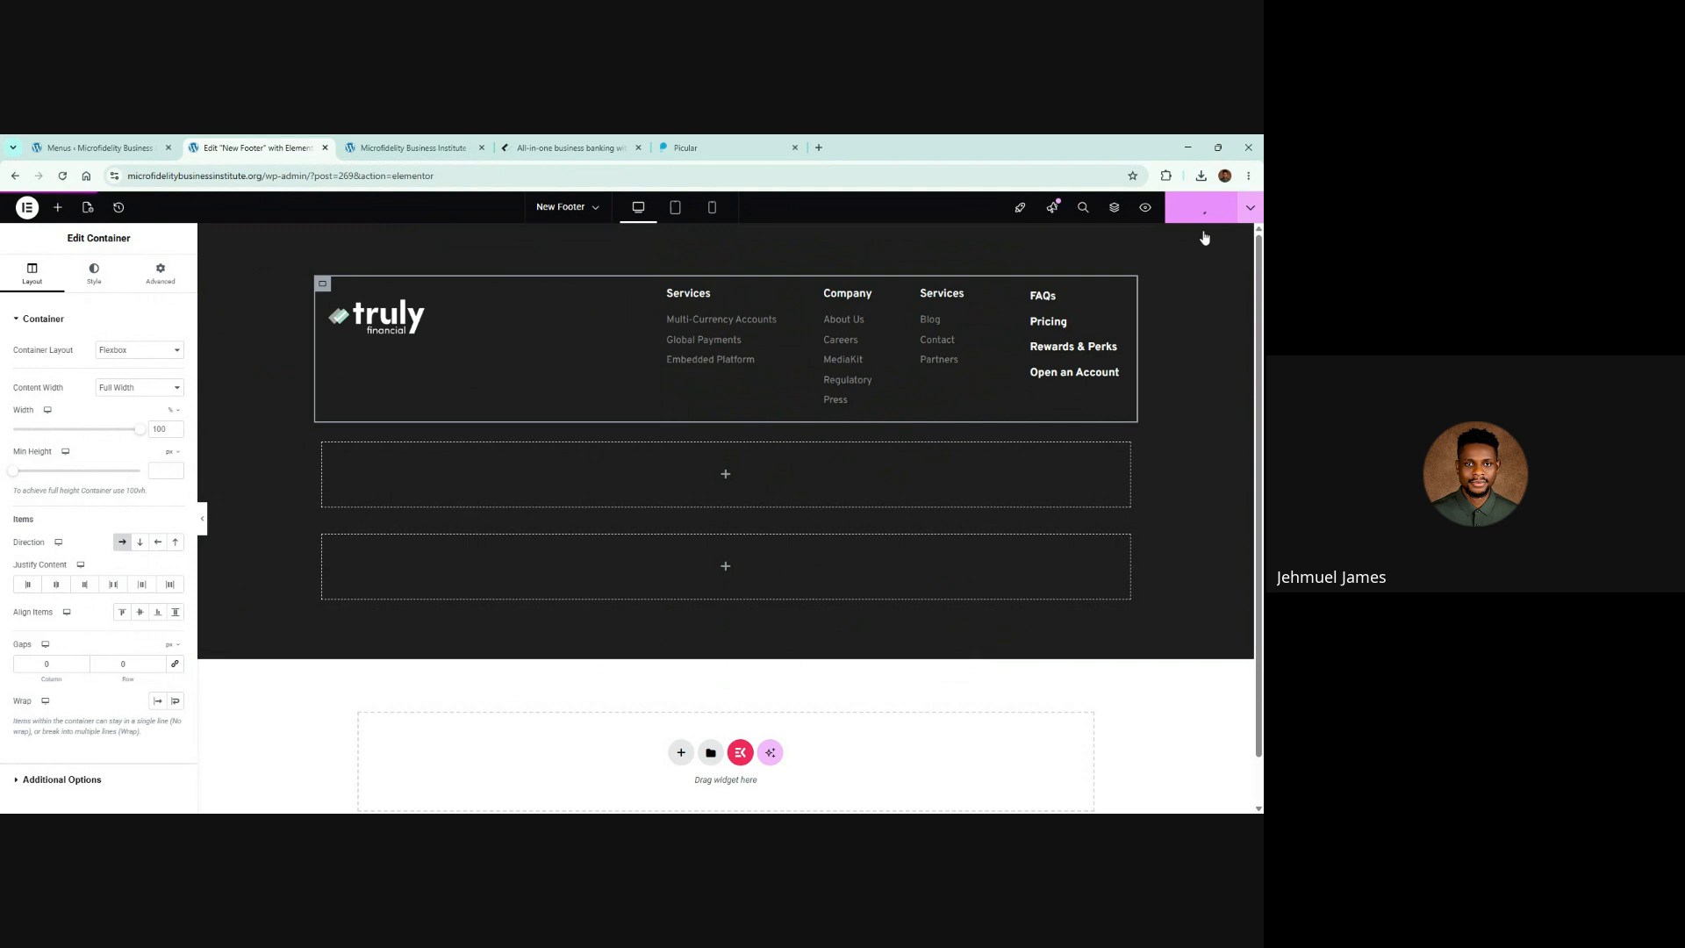
Step: Copy the text "Get tips and exclusive offers. Delivered monthly – no spam." from the reference footer and return to the footer editor
left_click(498, 144)
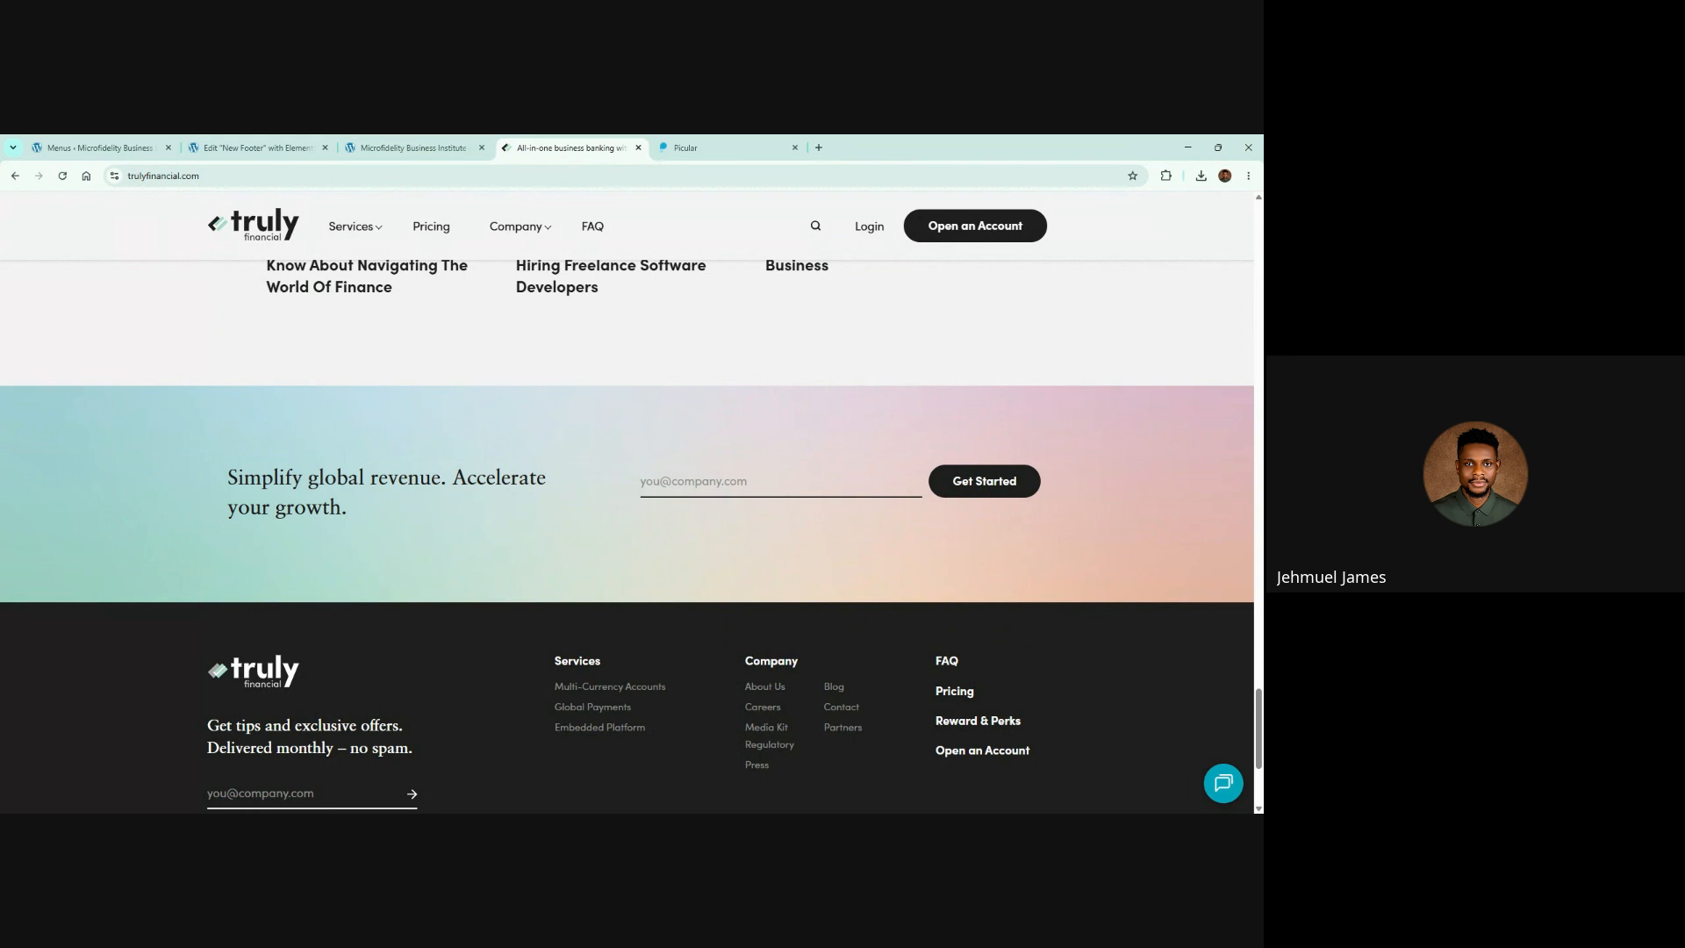
left_click_drag(219, 725, 395, 751)
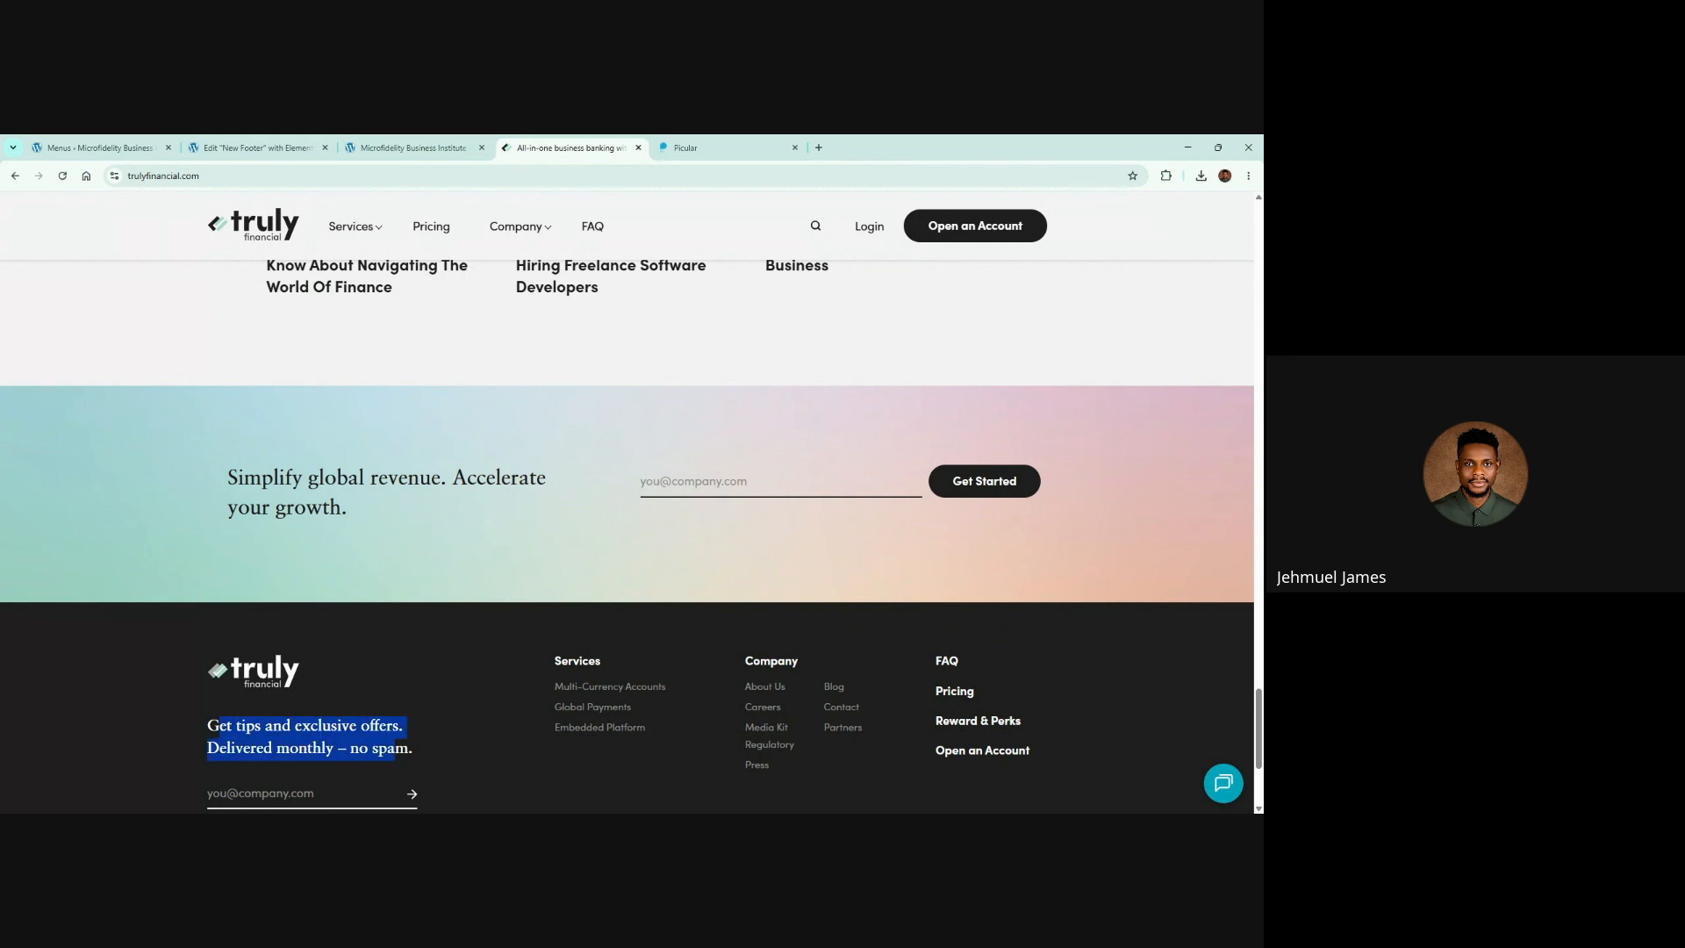
left_click(255, 742)
left_click_drag(149, 716, 448, 760)
key("ctrl+c")
left_click(253, 147)
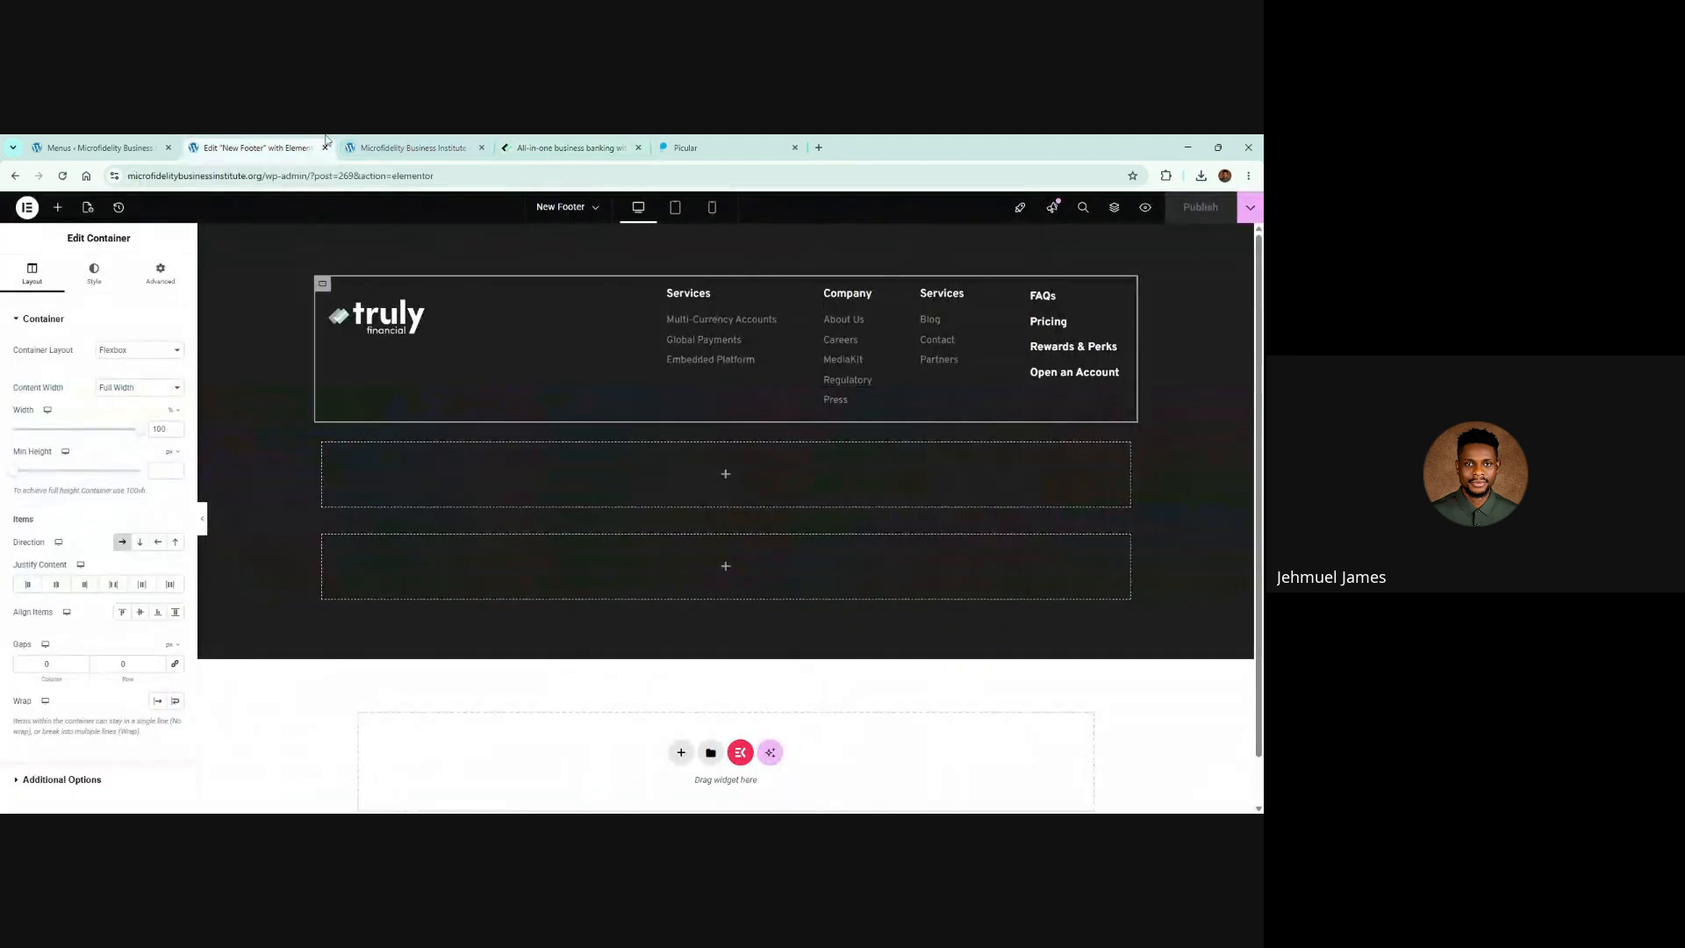
Step: Add a heading below the footer logo with the text "Get tips and exclusive offers. Delivered monthly – no spam."
left_click(726, 474)
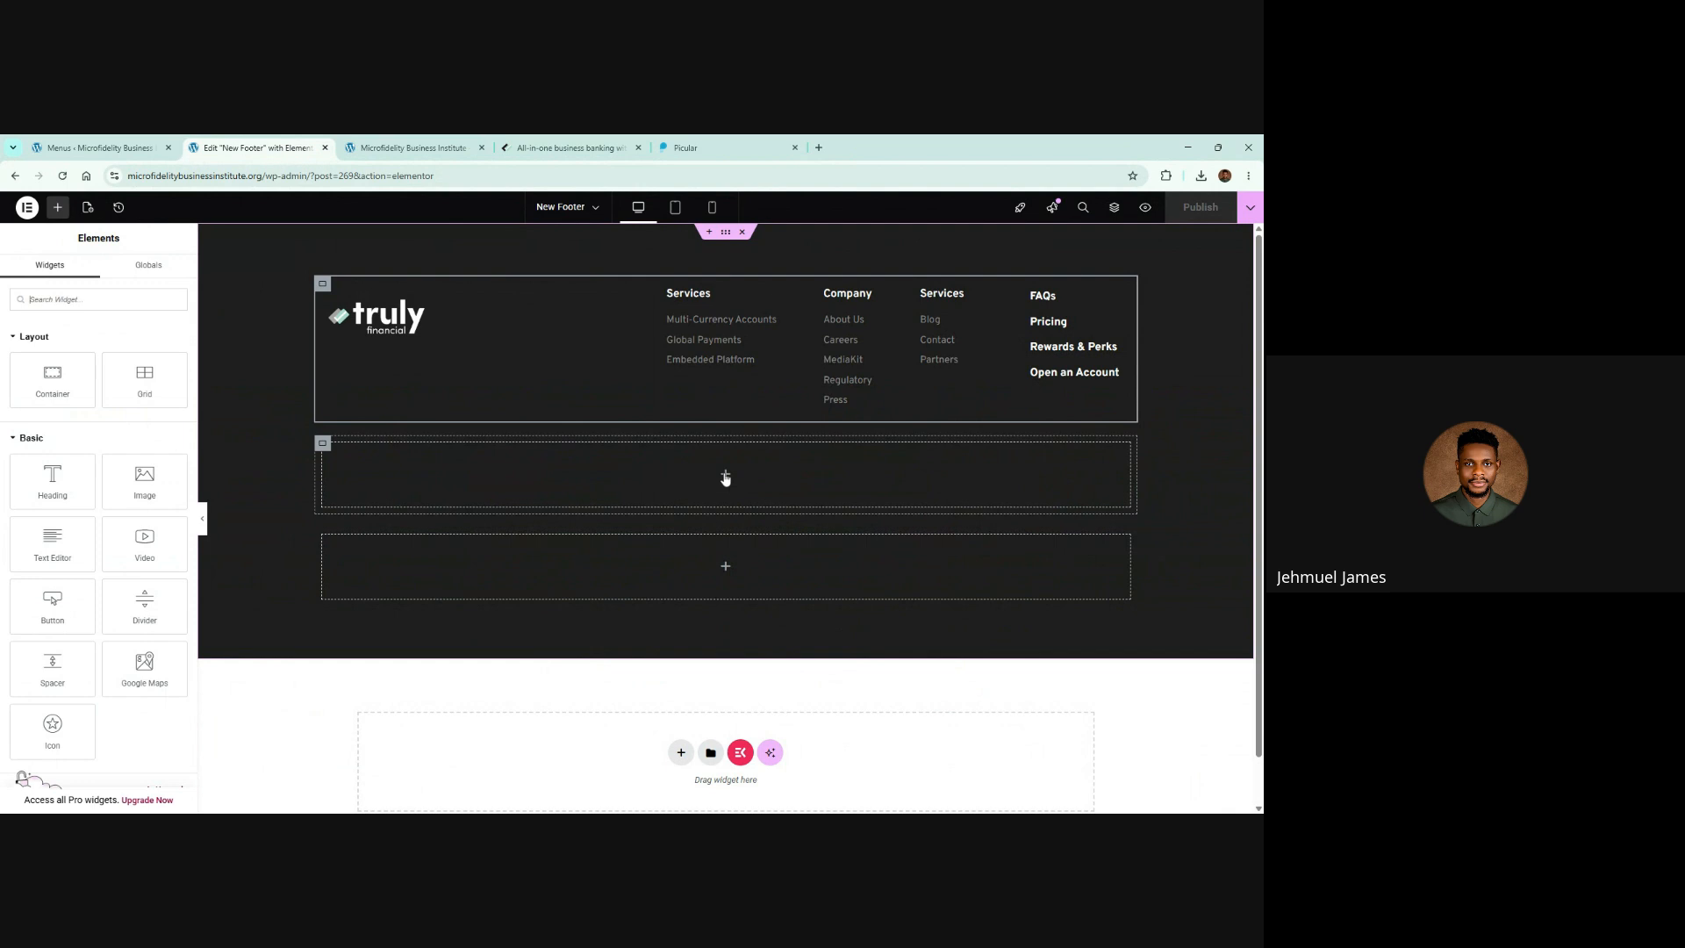
left_click_drag(59, 485, 414, 330)
left_click(92, 379)
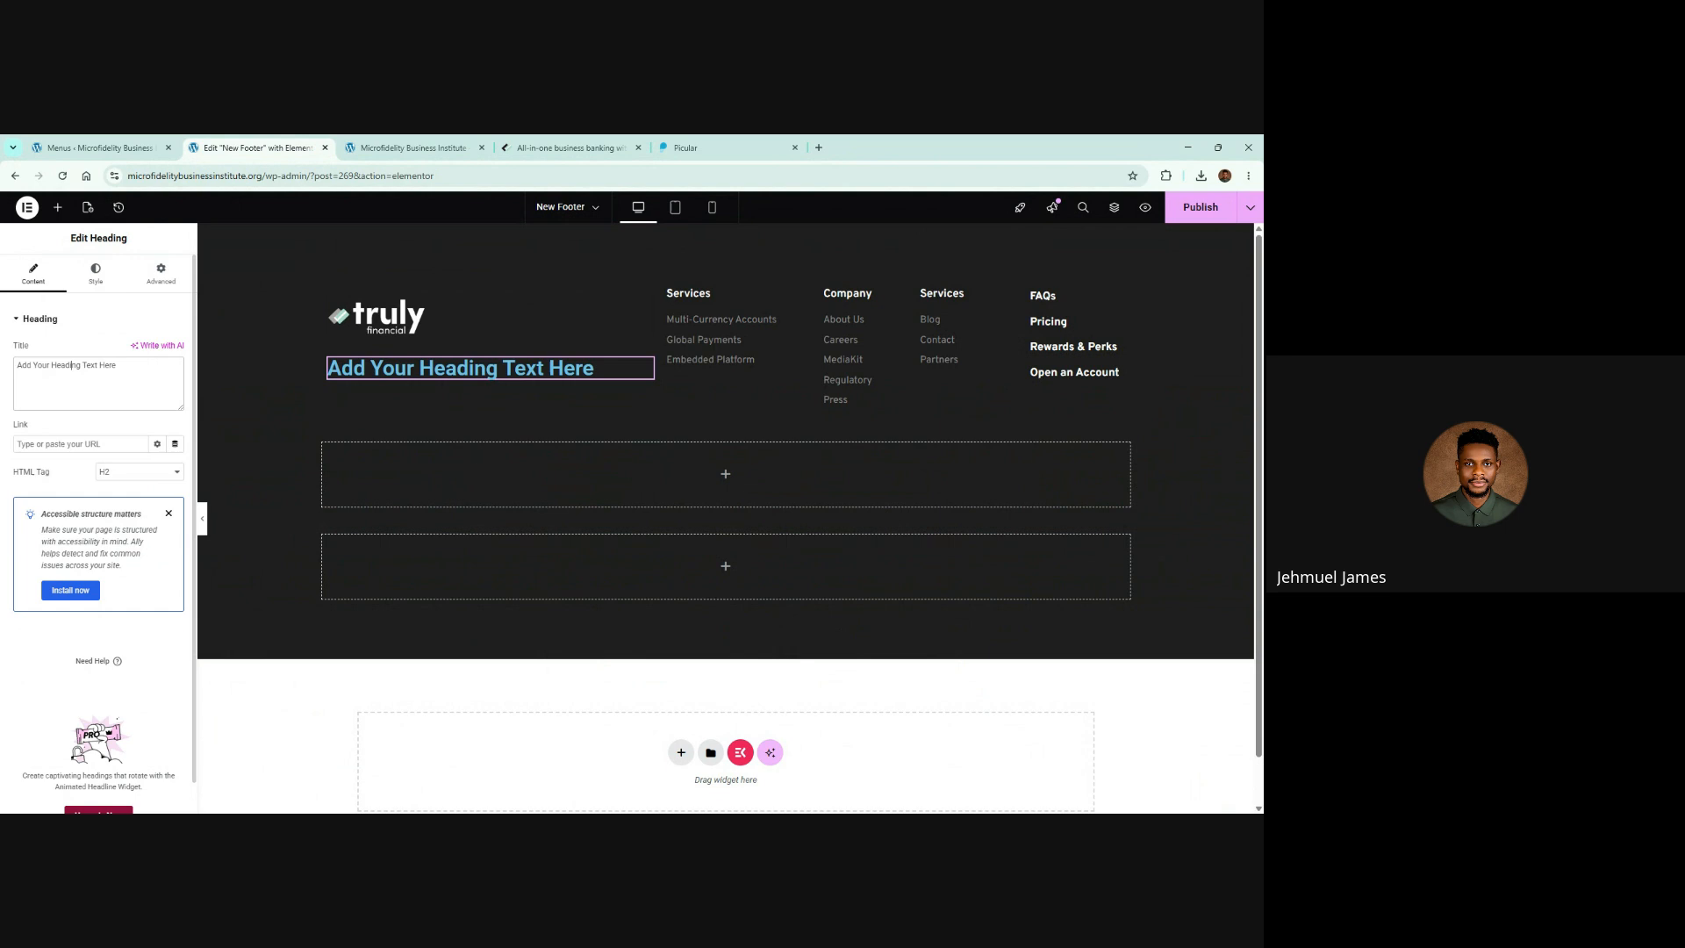
key("ctrl+a")
key("ctrl+v")
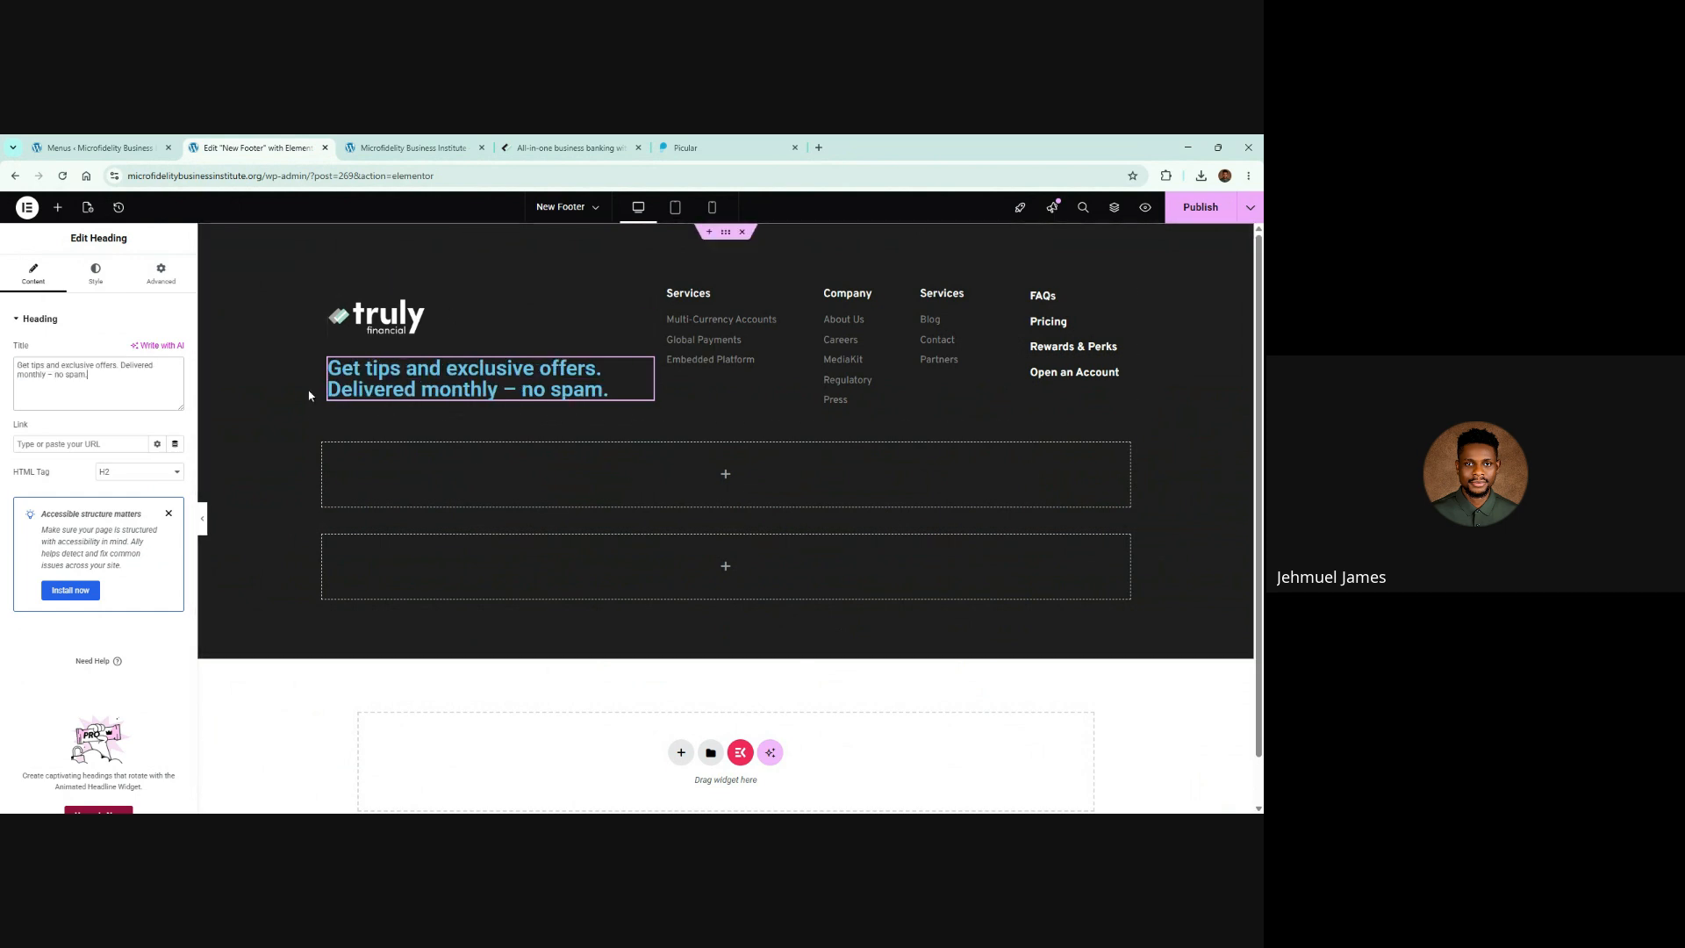
Step: Insert a <br> line break before "Delivered" in the heading text
left_click(120, 365)
type("<br")
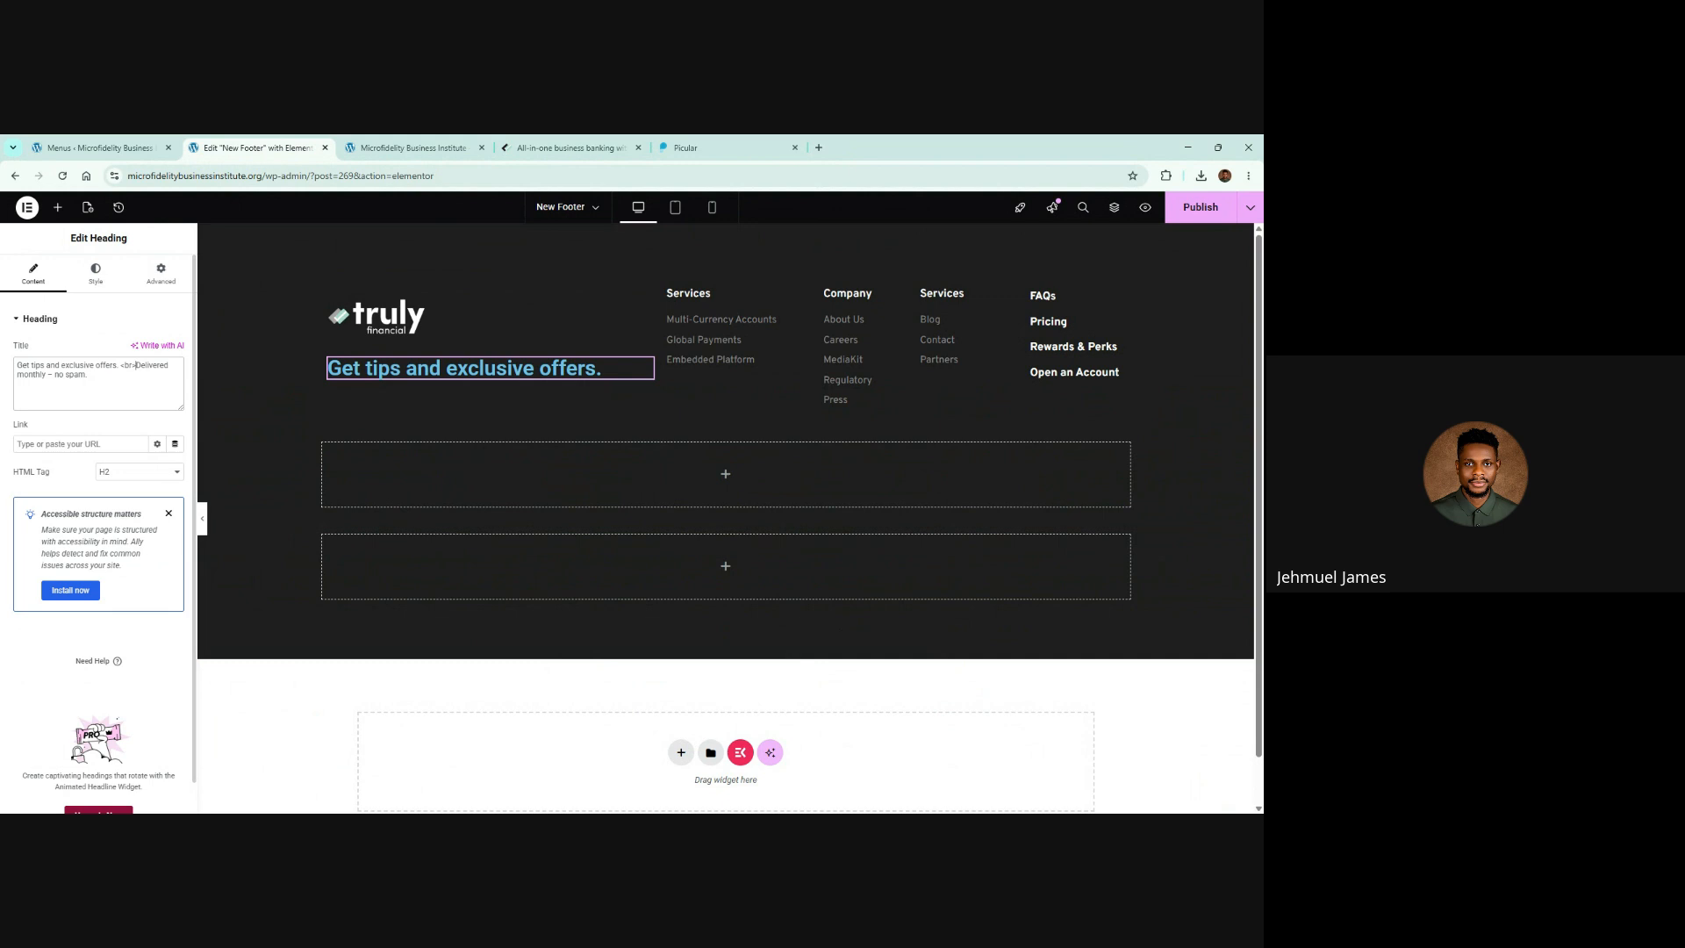
type(">")
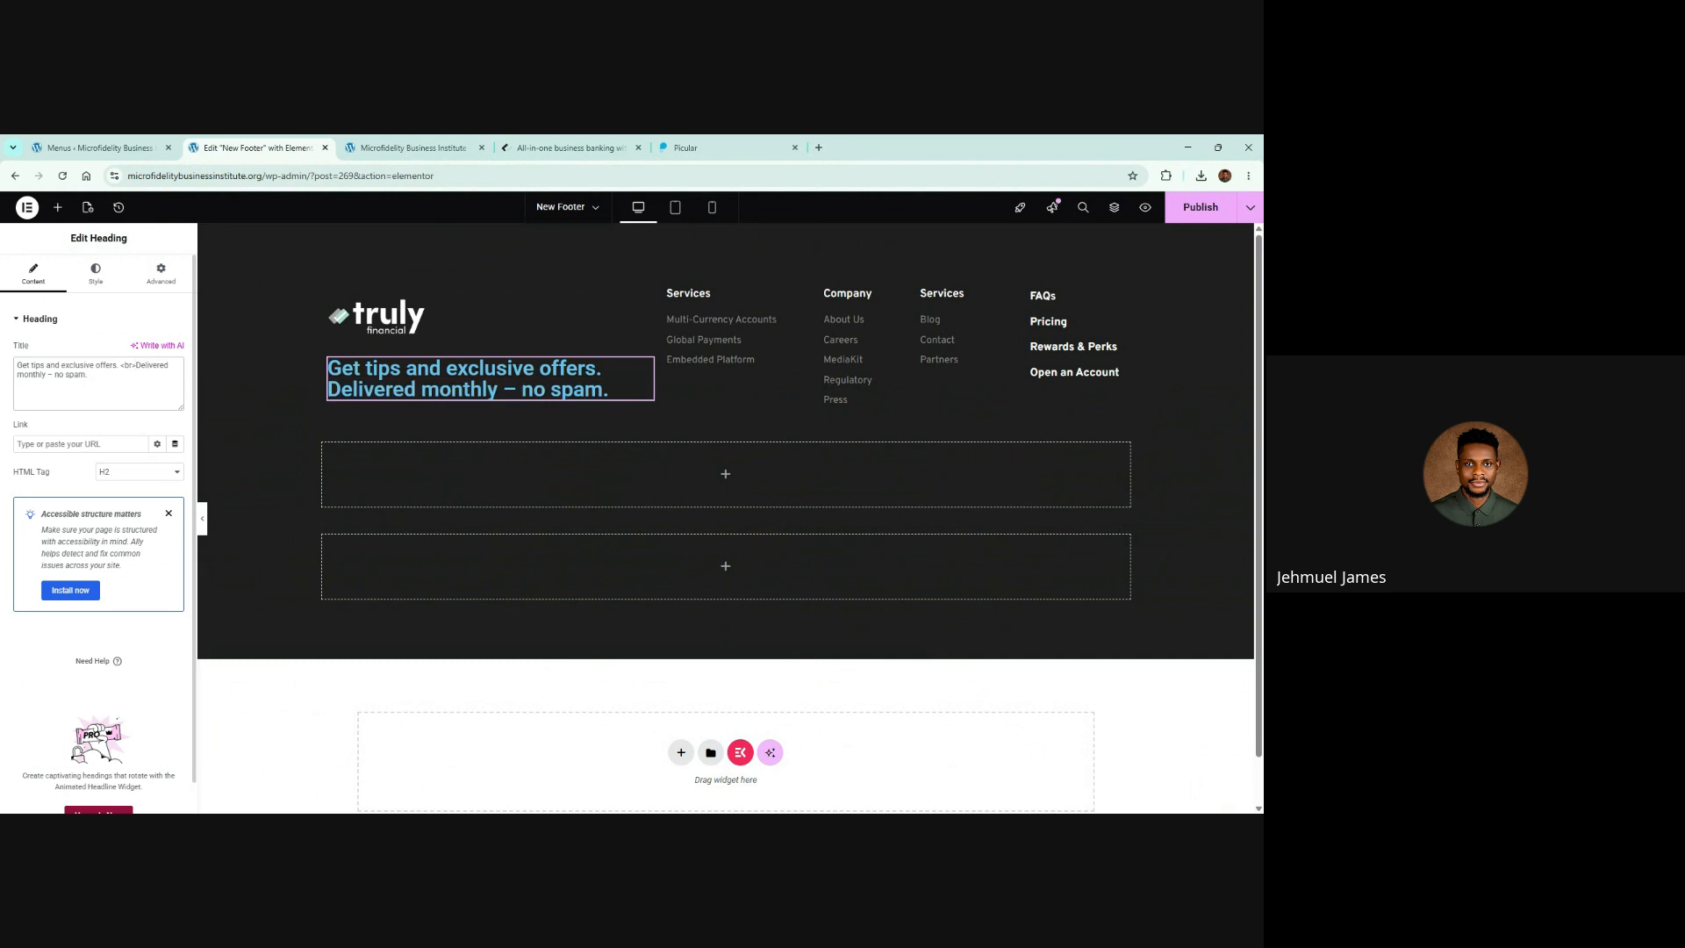
Step: Copy the heading and paste it into the empty container directly below the logo and menu row
right_click(508, 378)
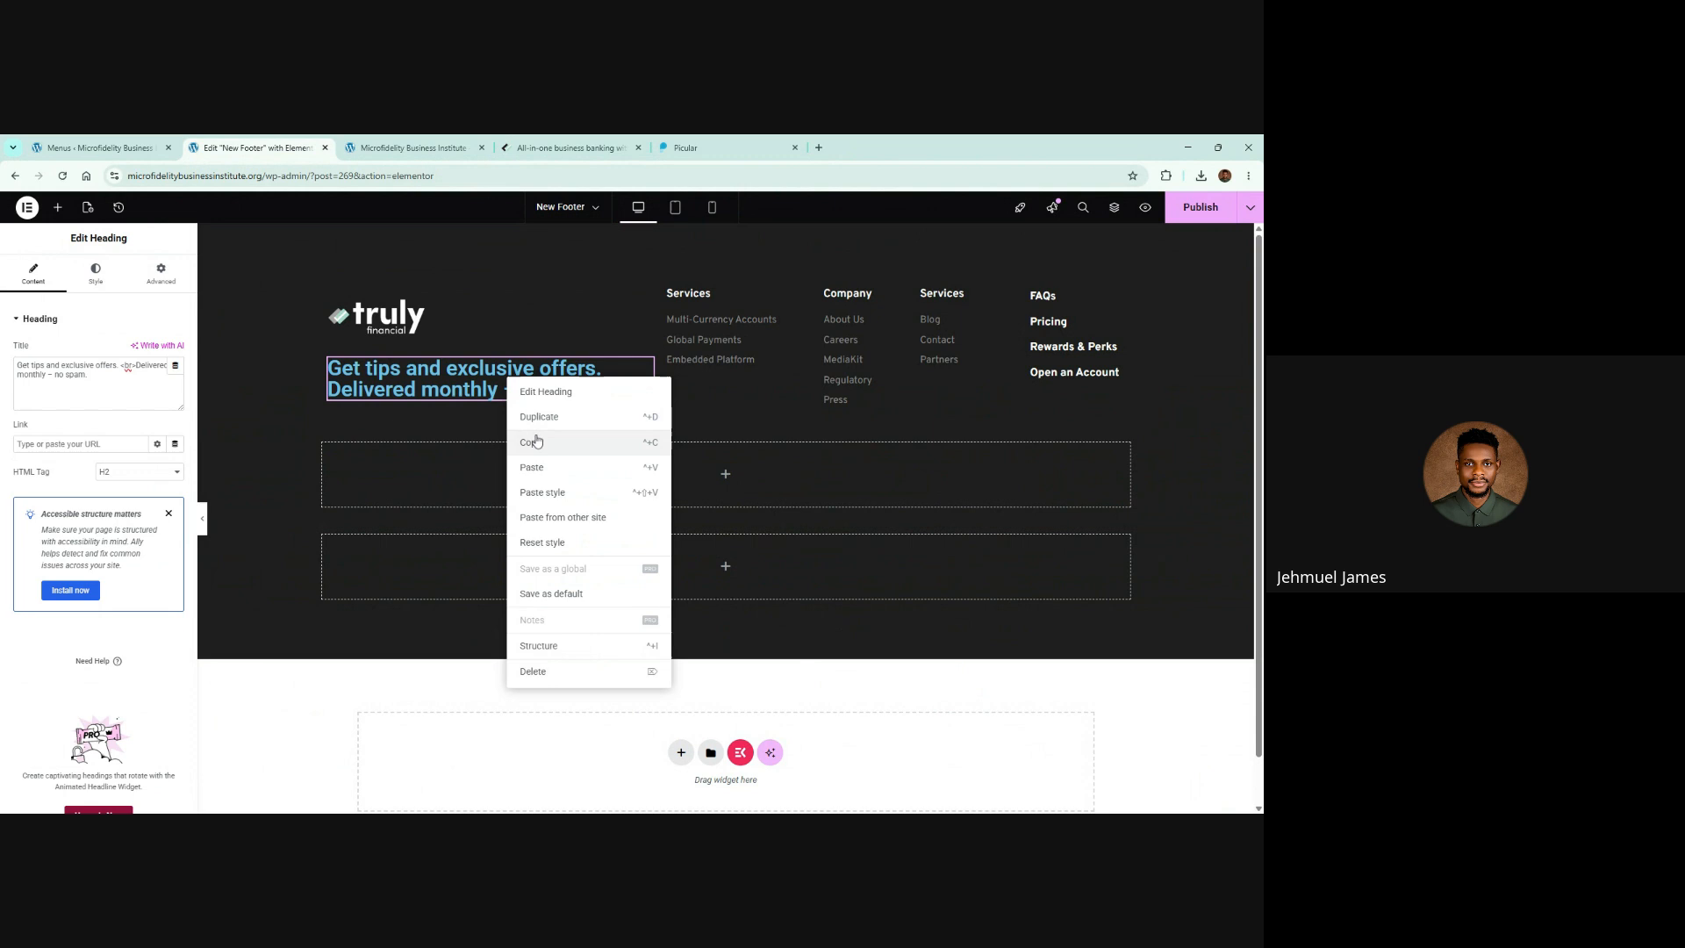
left_click(536, 441)
right_click(559, 457)
left_click(608, 569)
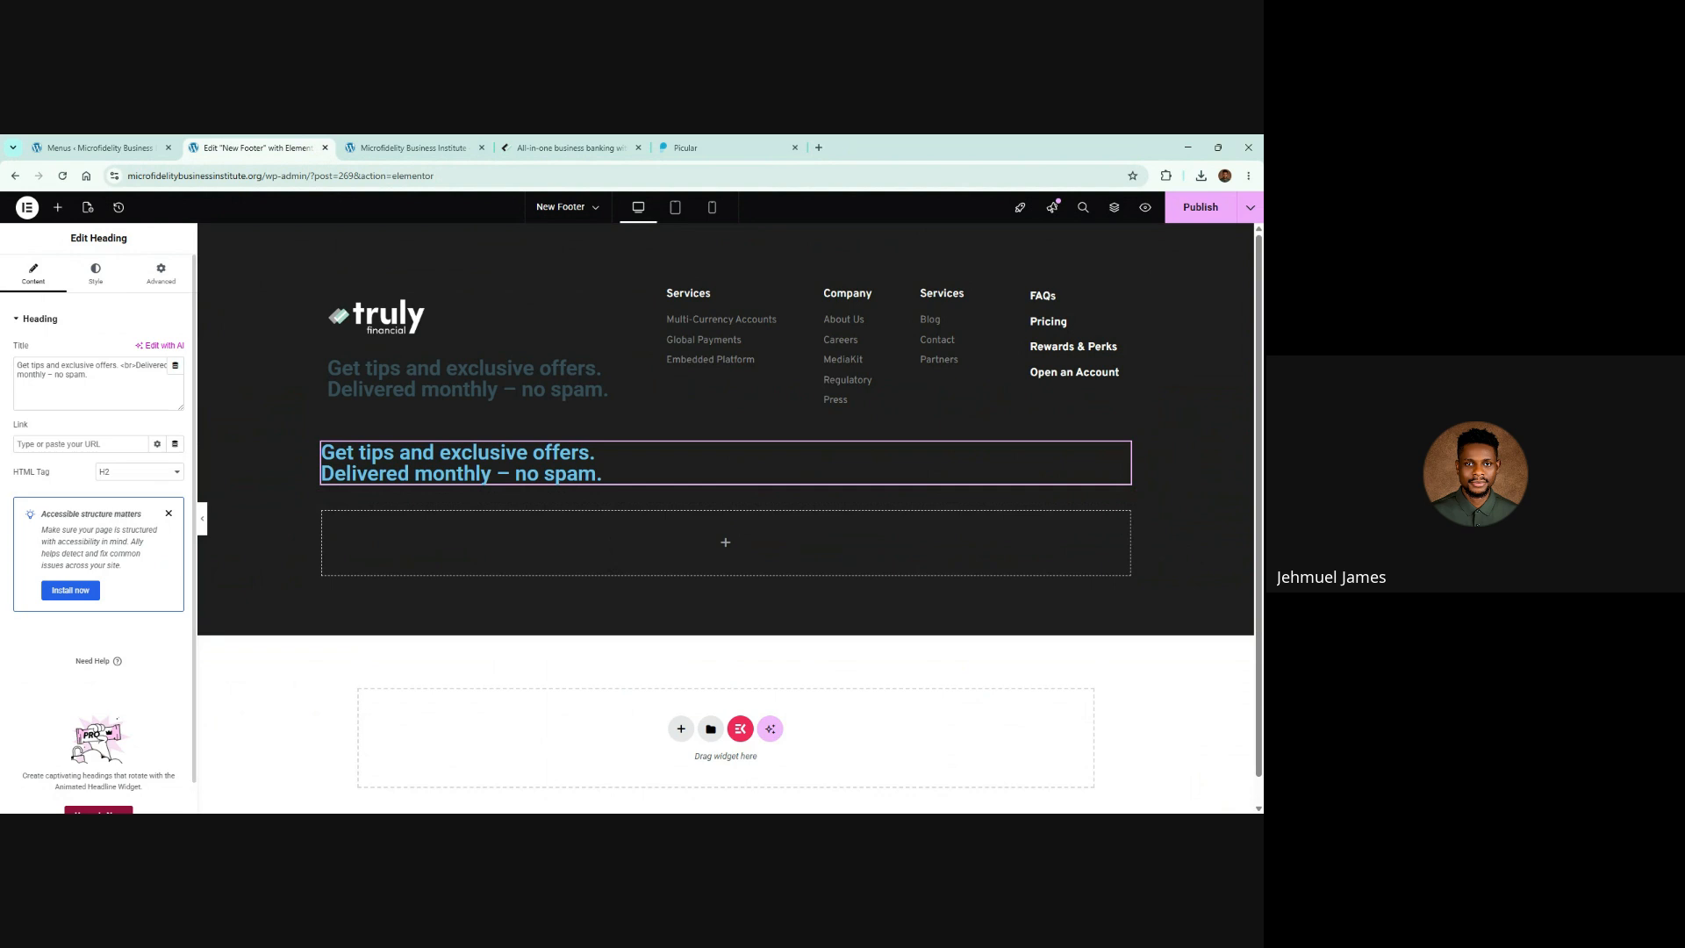
Step: Try the copied heading without its <br> tag, and delete the copy from the lower container
left_click_drag(120, 365, 137, 365)
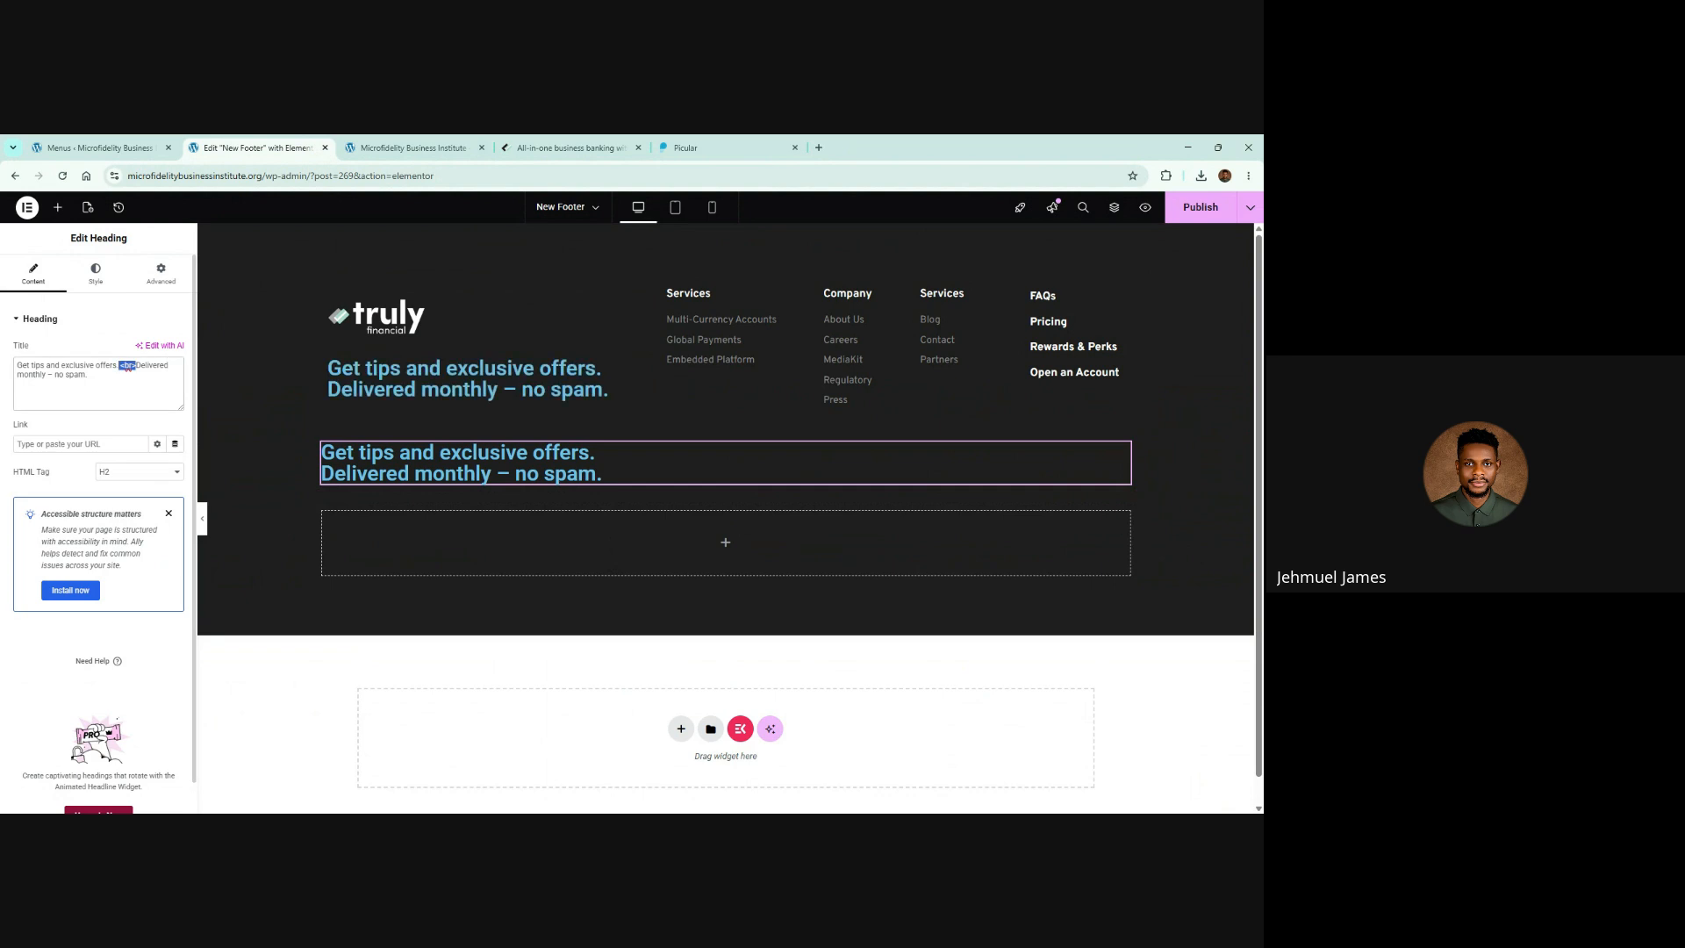
key("BackSpace")
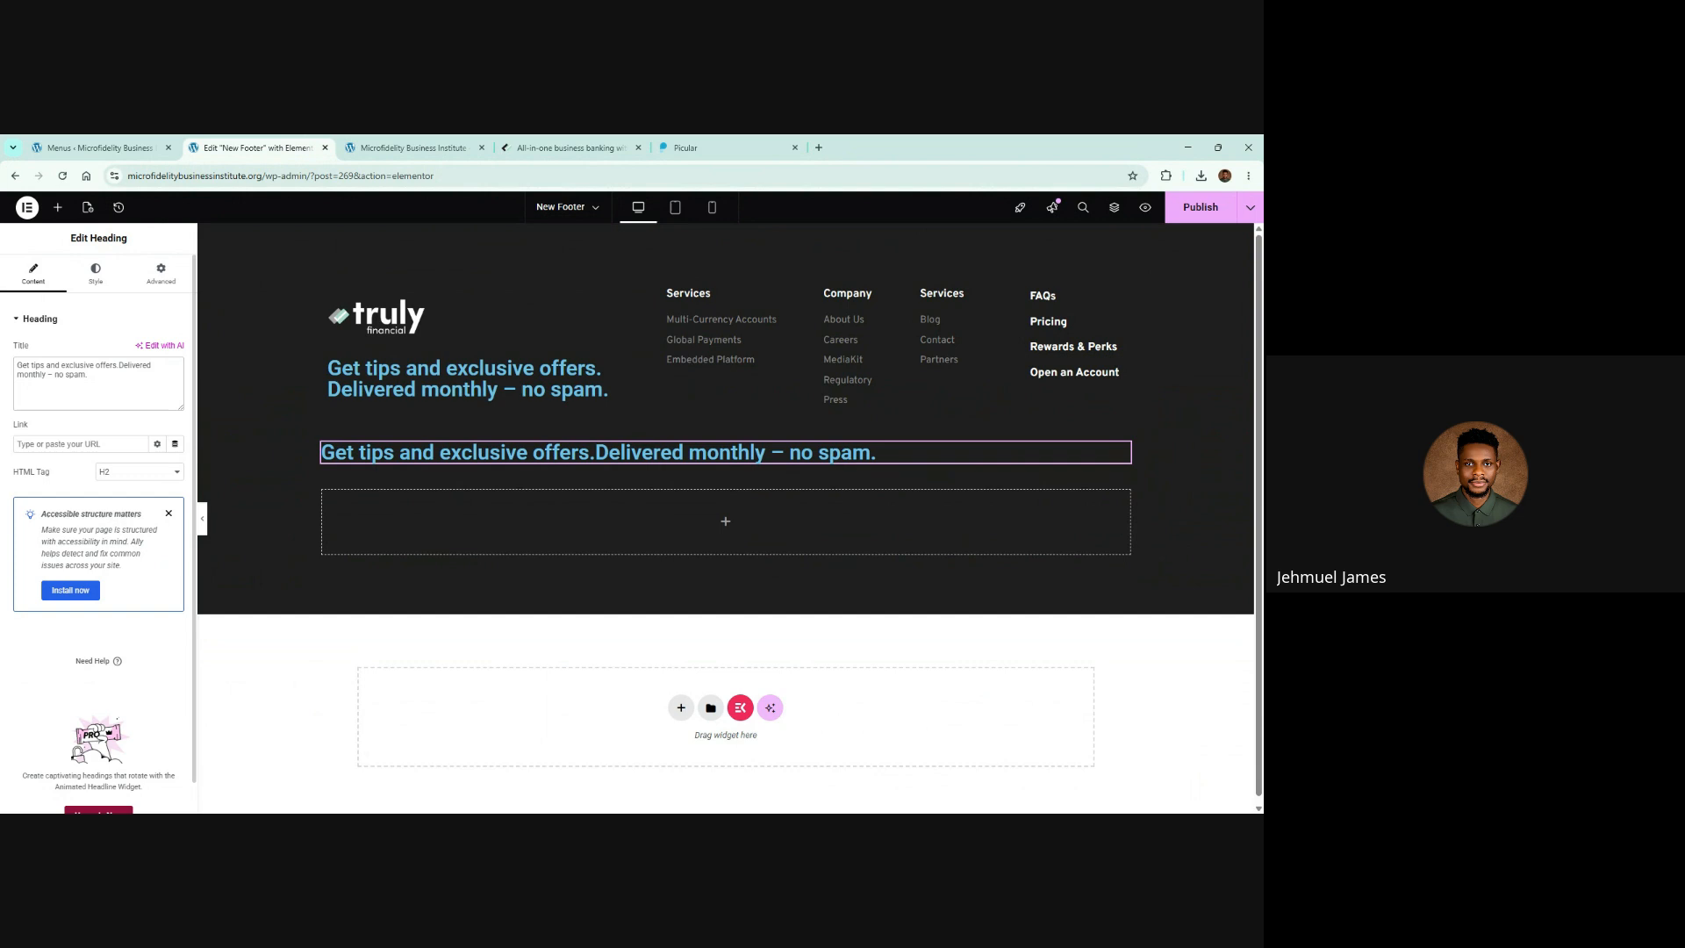
key("ctrl+z")
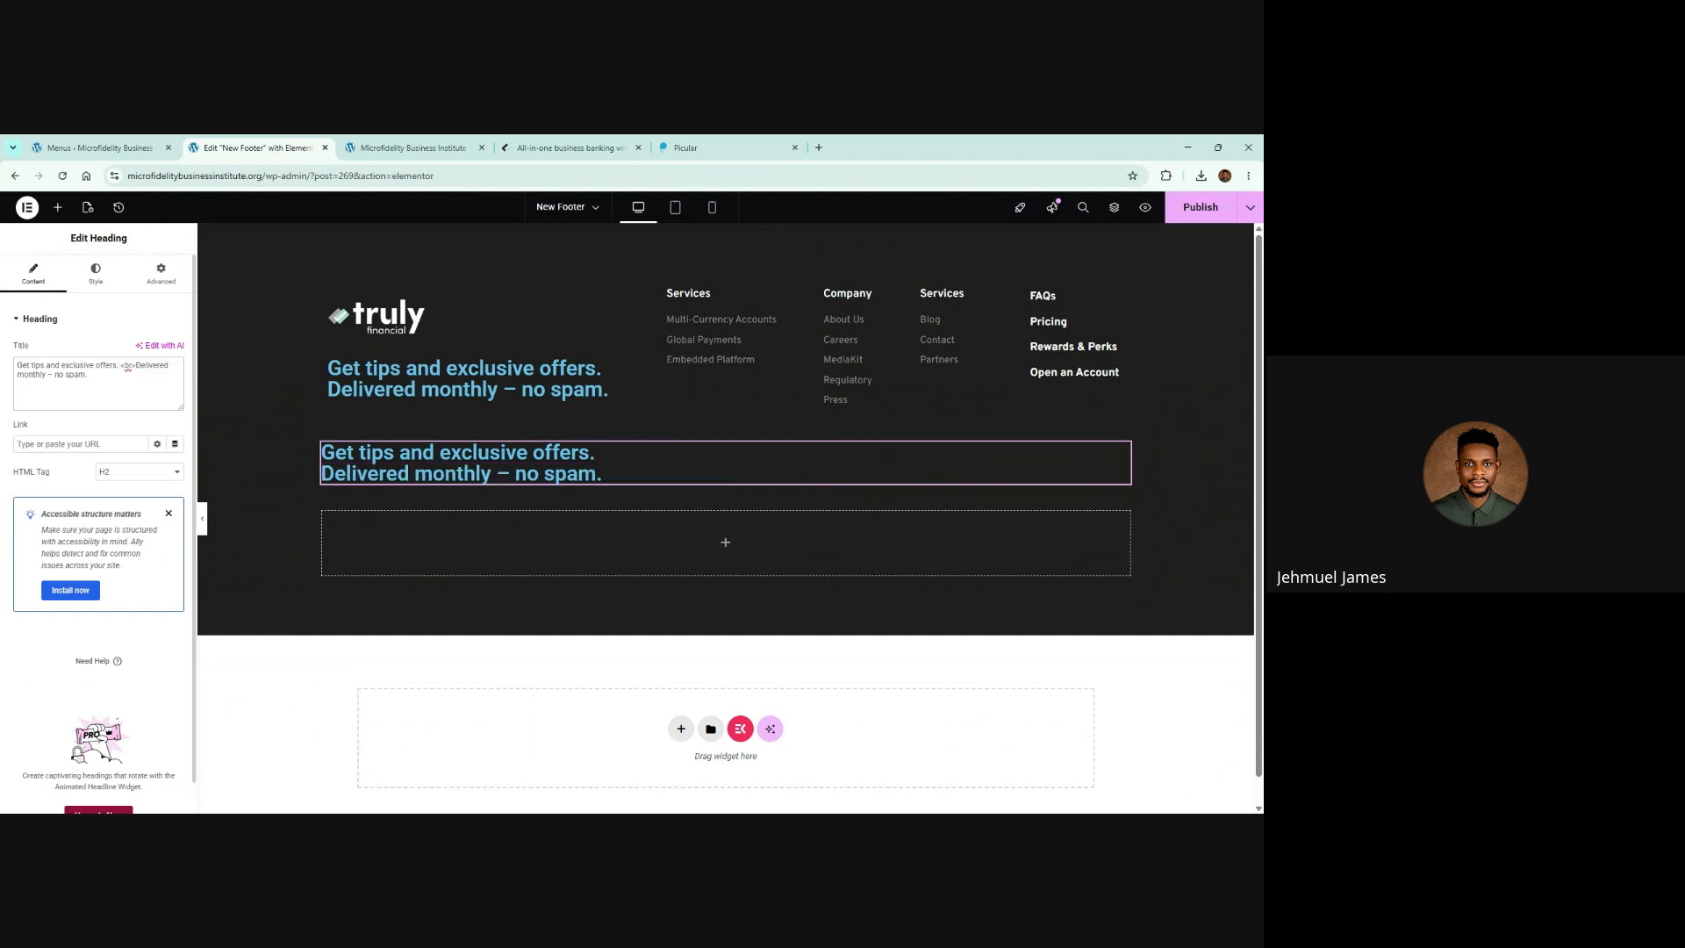
right_click(452, 474)
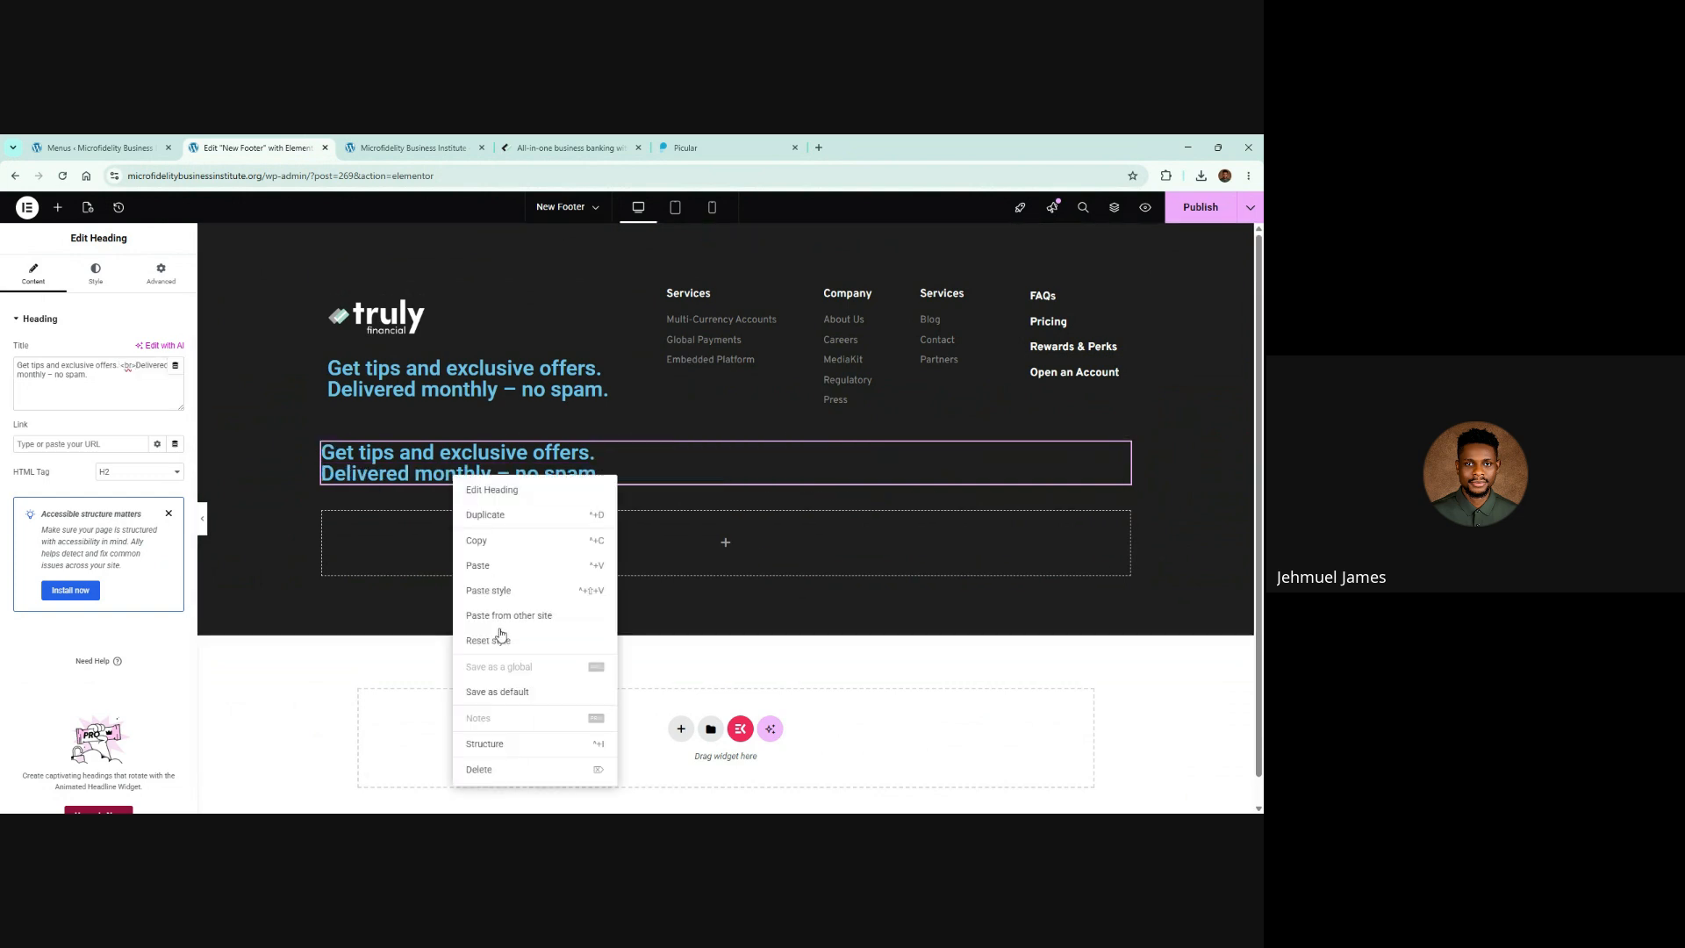
left_click(489, 773)
Step: Inspect the font styling of the footer heading "Get tips and exclusive offers" on the trulyfinancial.com reference page
left_click(465, 379)
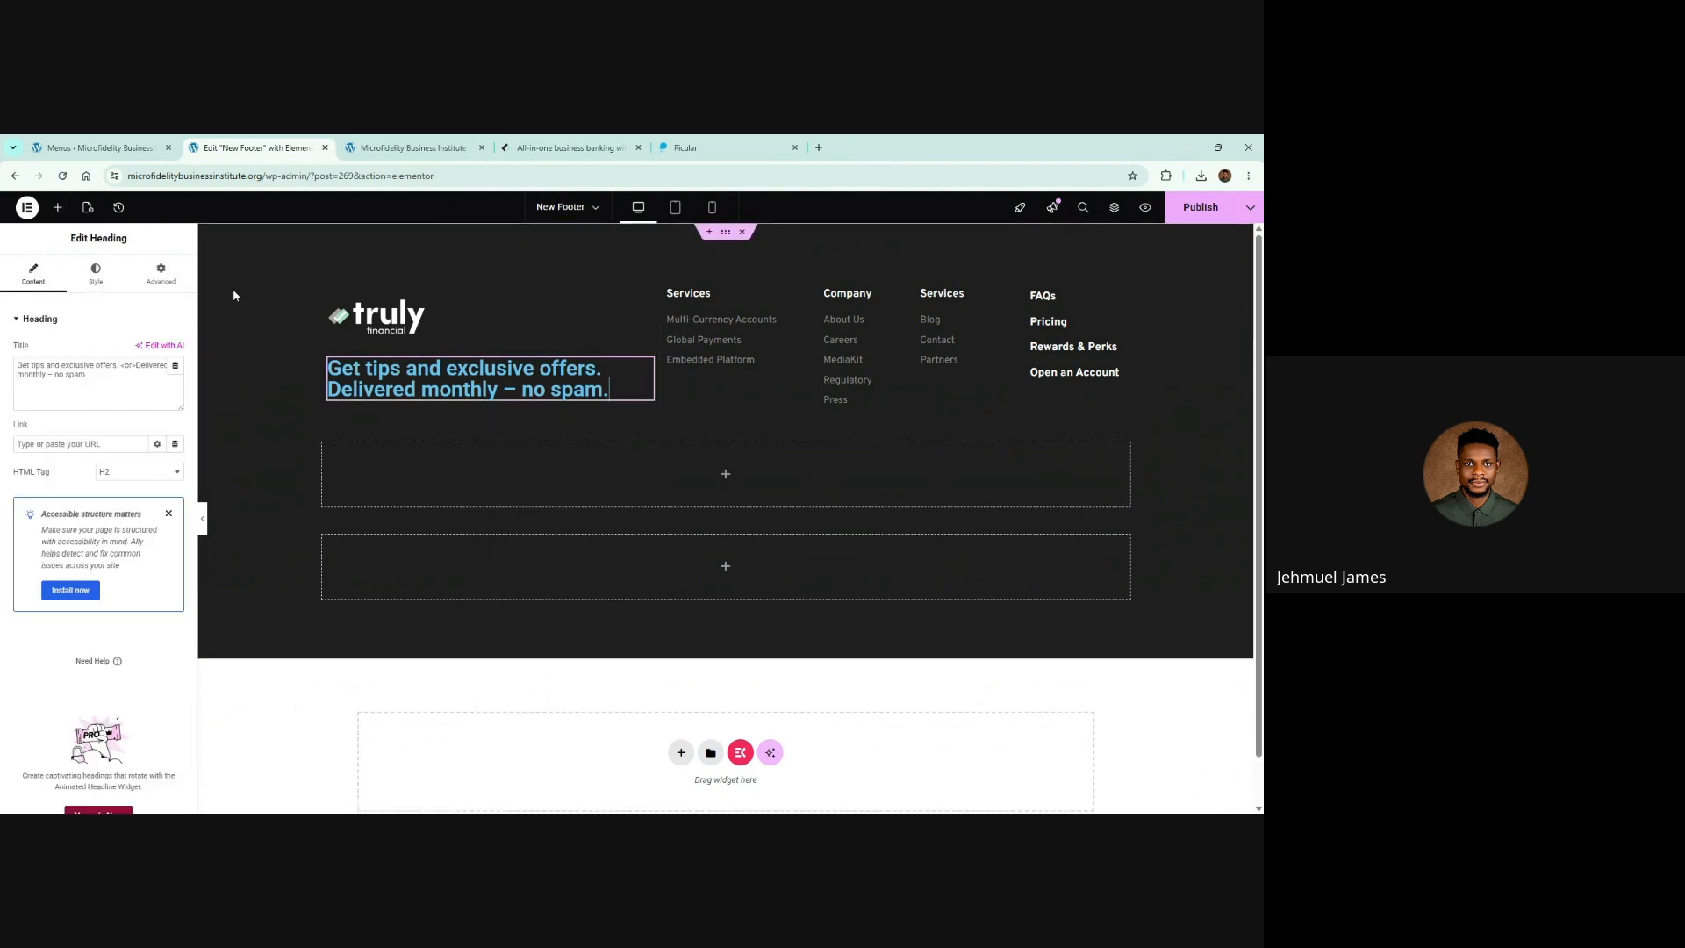
left_click(96, 279)
left_click(566, 147)
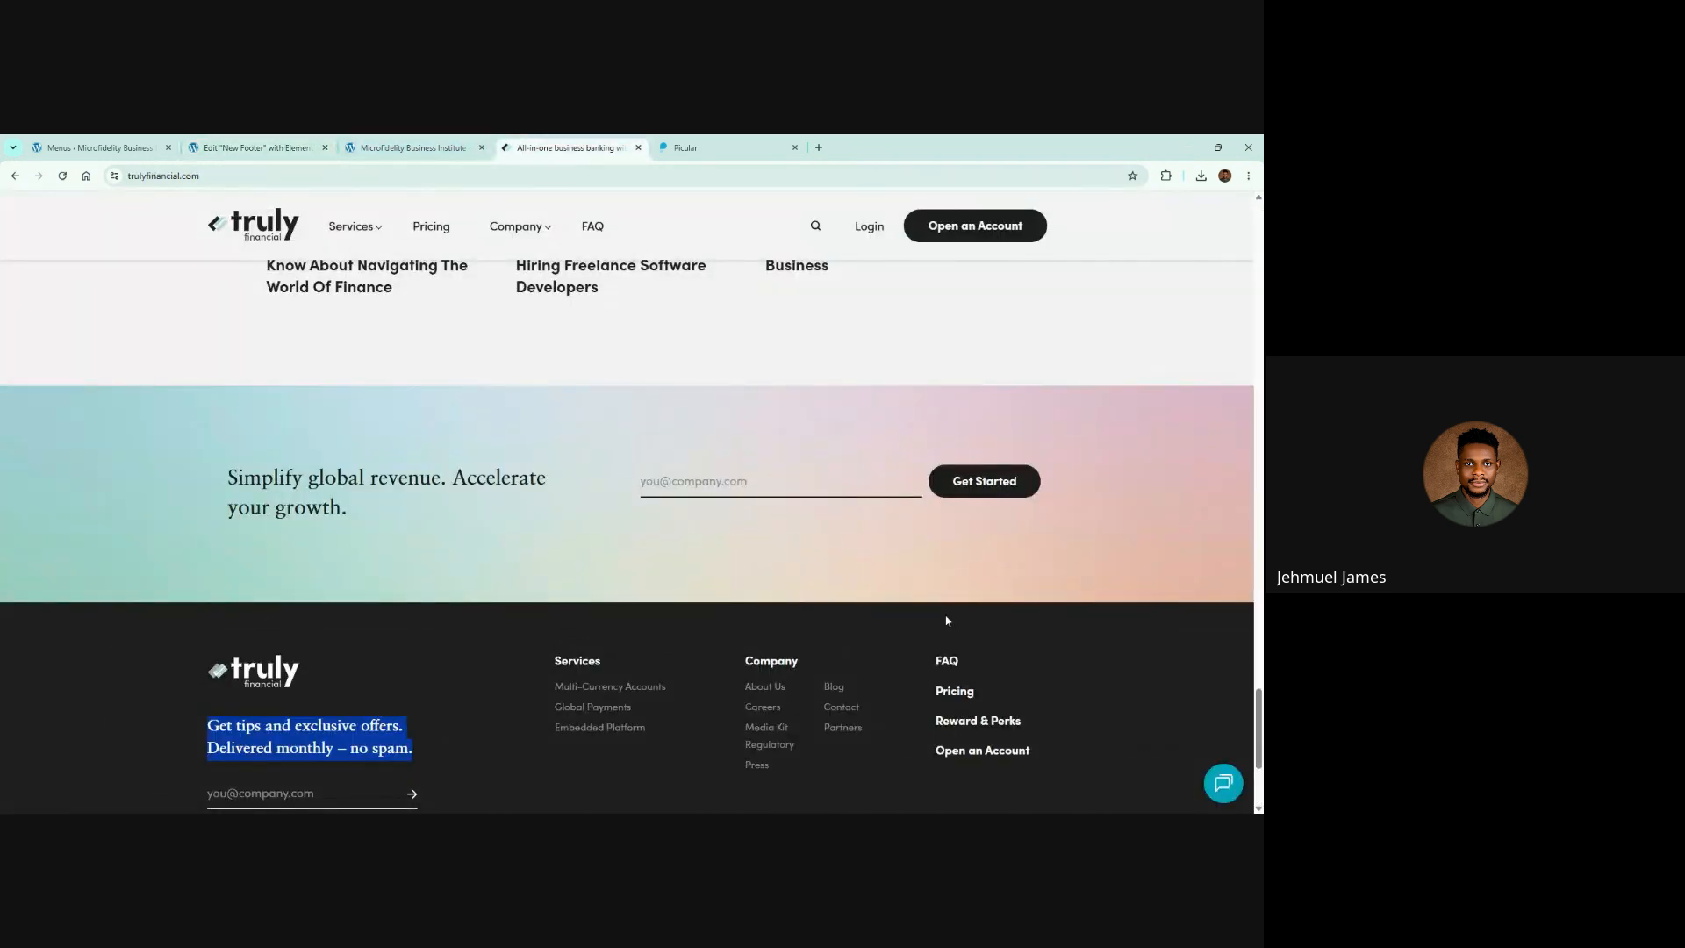
key("ctrl+shift+i")
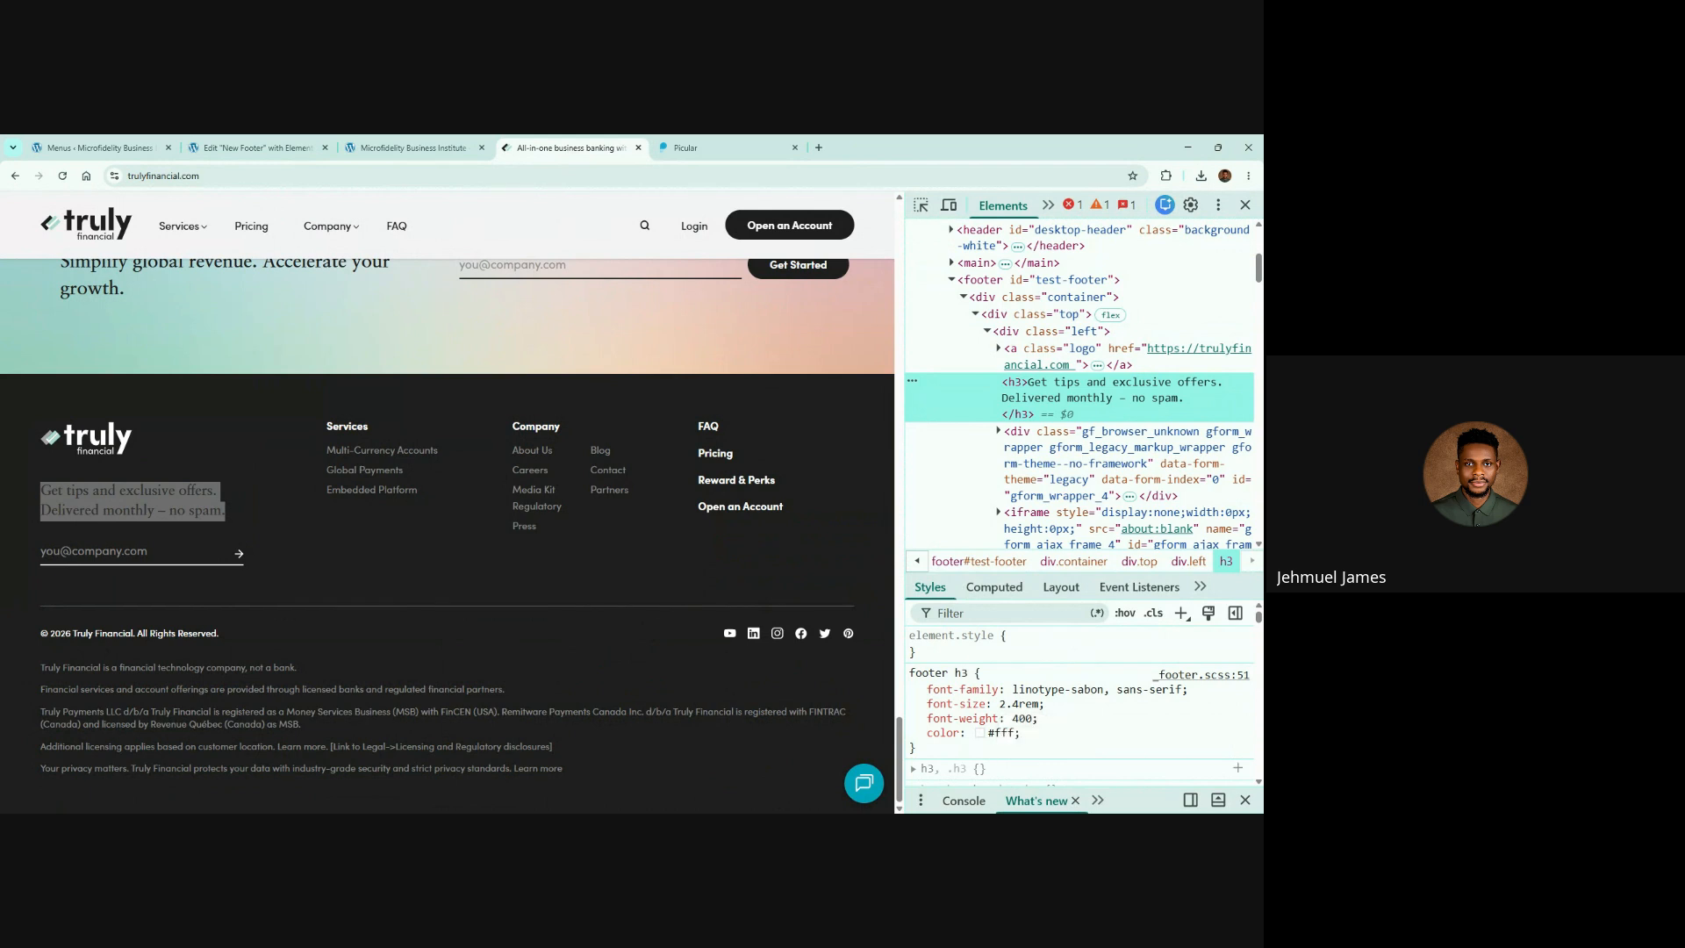
left_click(1244, 207)
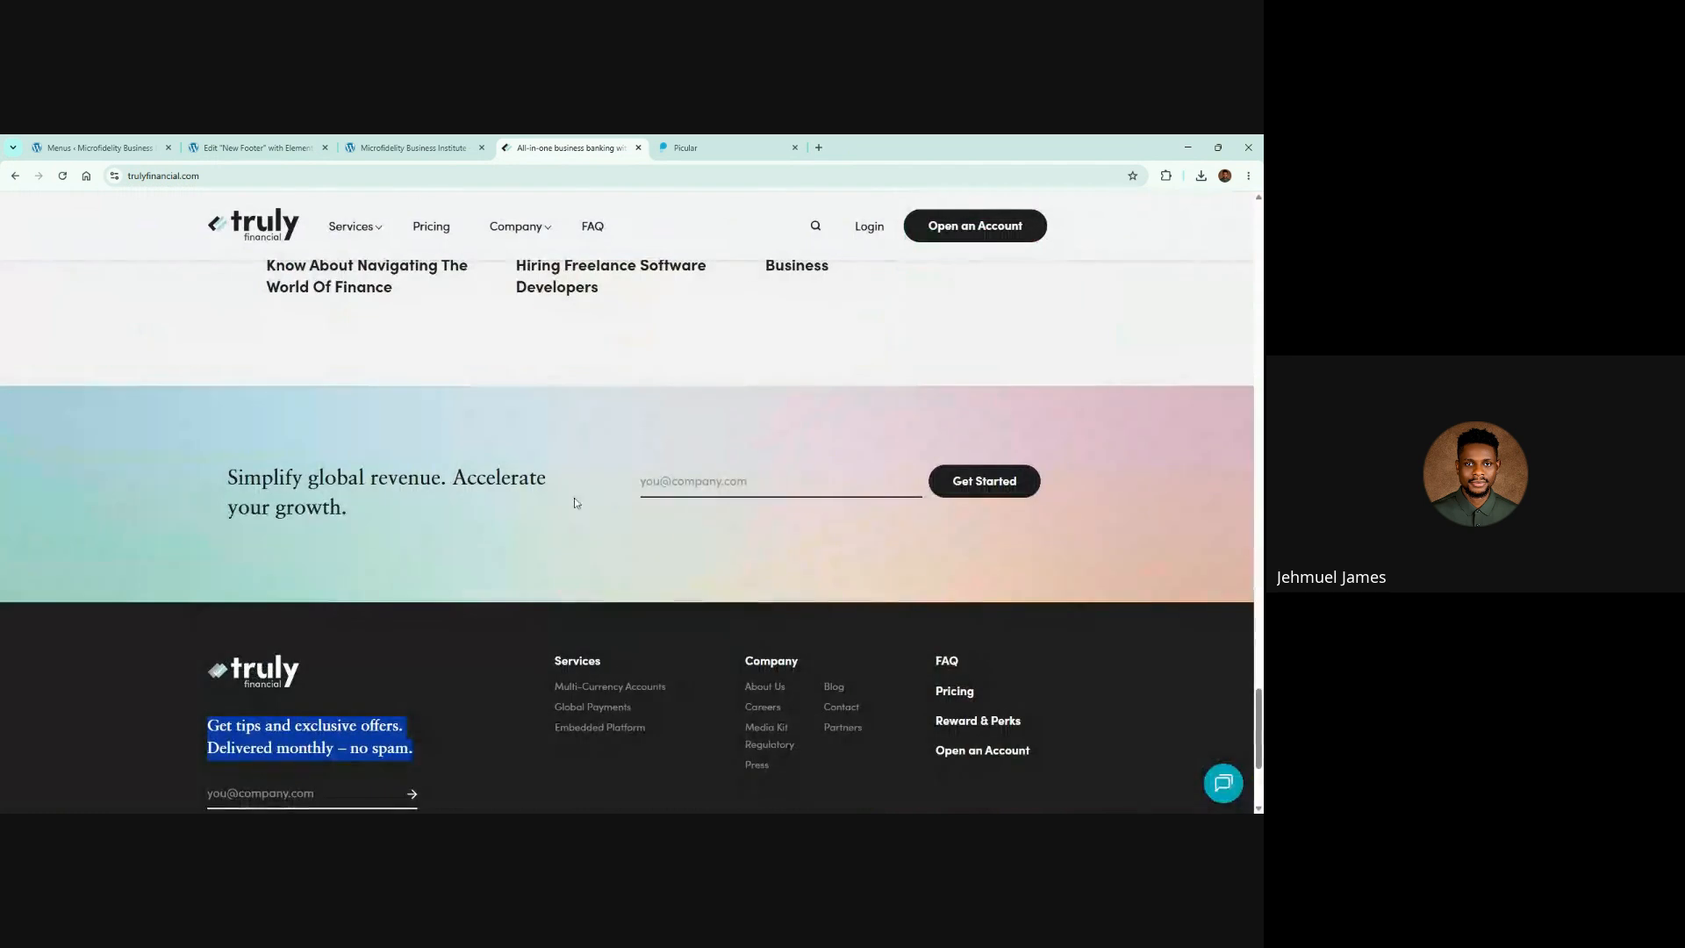
Step: Return to the New Footer editor and set the heading's text color to white (fff)
left_click(255, 148)
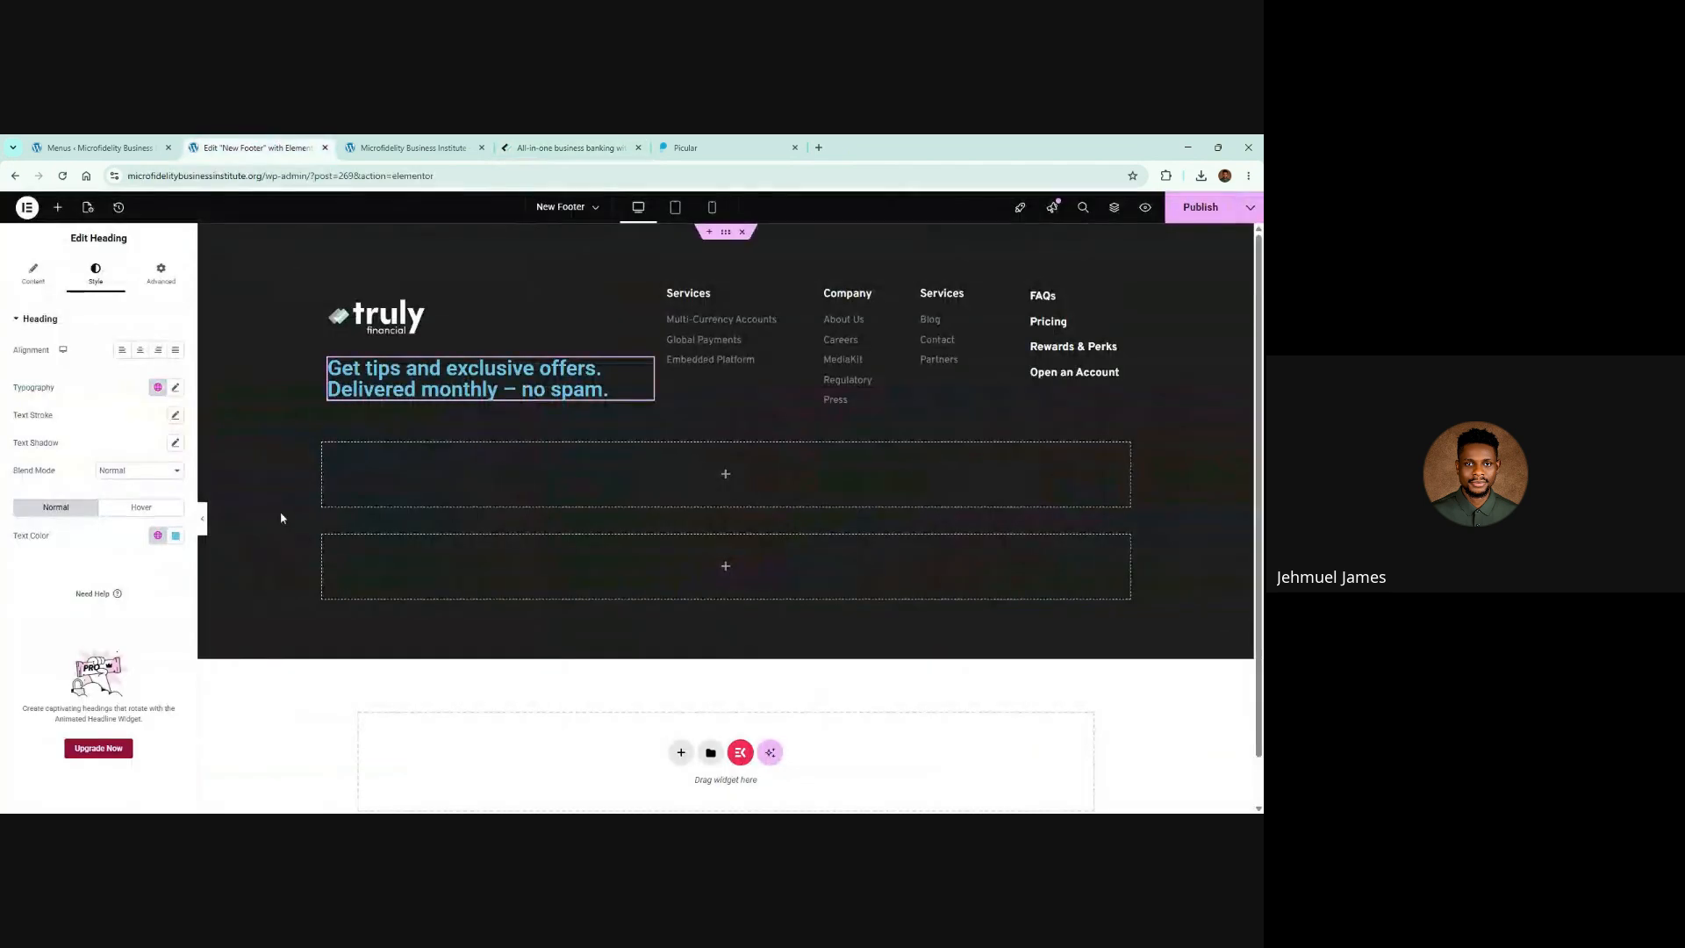
left_click(175, 535)
double_click(132, 724)
type("fff")
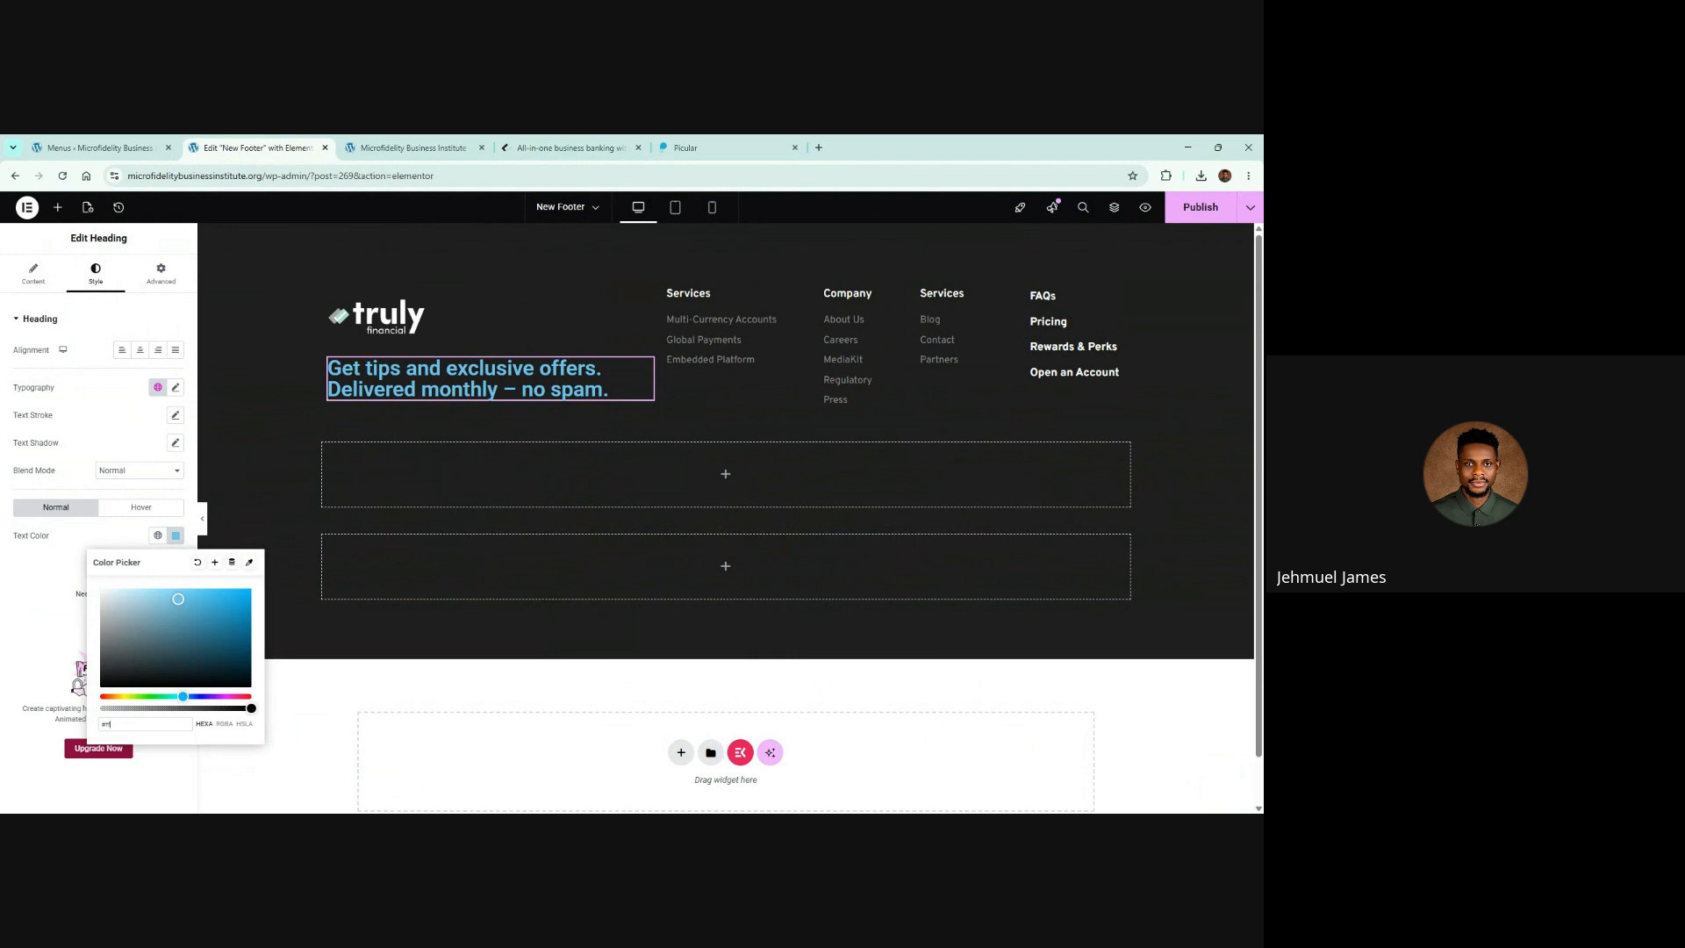
Step: Set the heading's font size to 21 px and its line height to 1.3 em
left_click(175, 387)
left_click(145, 491)
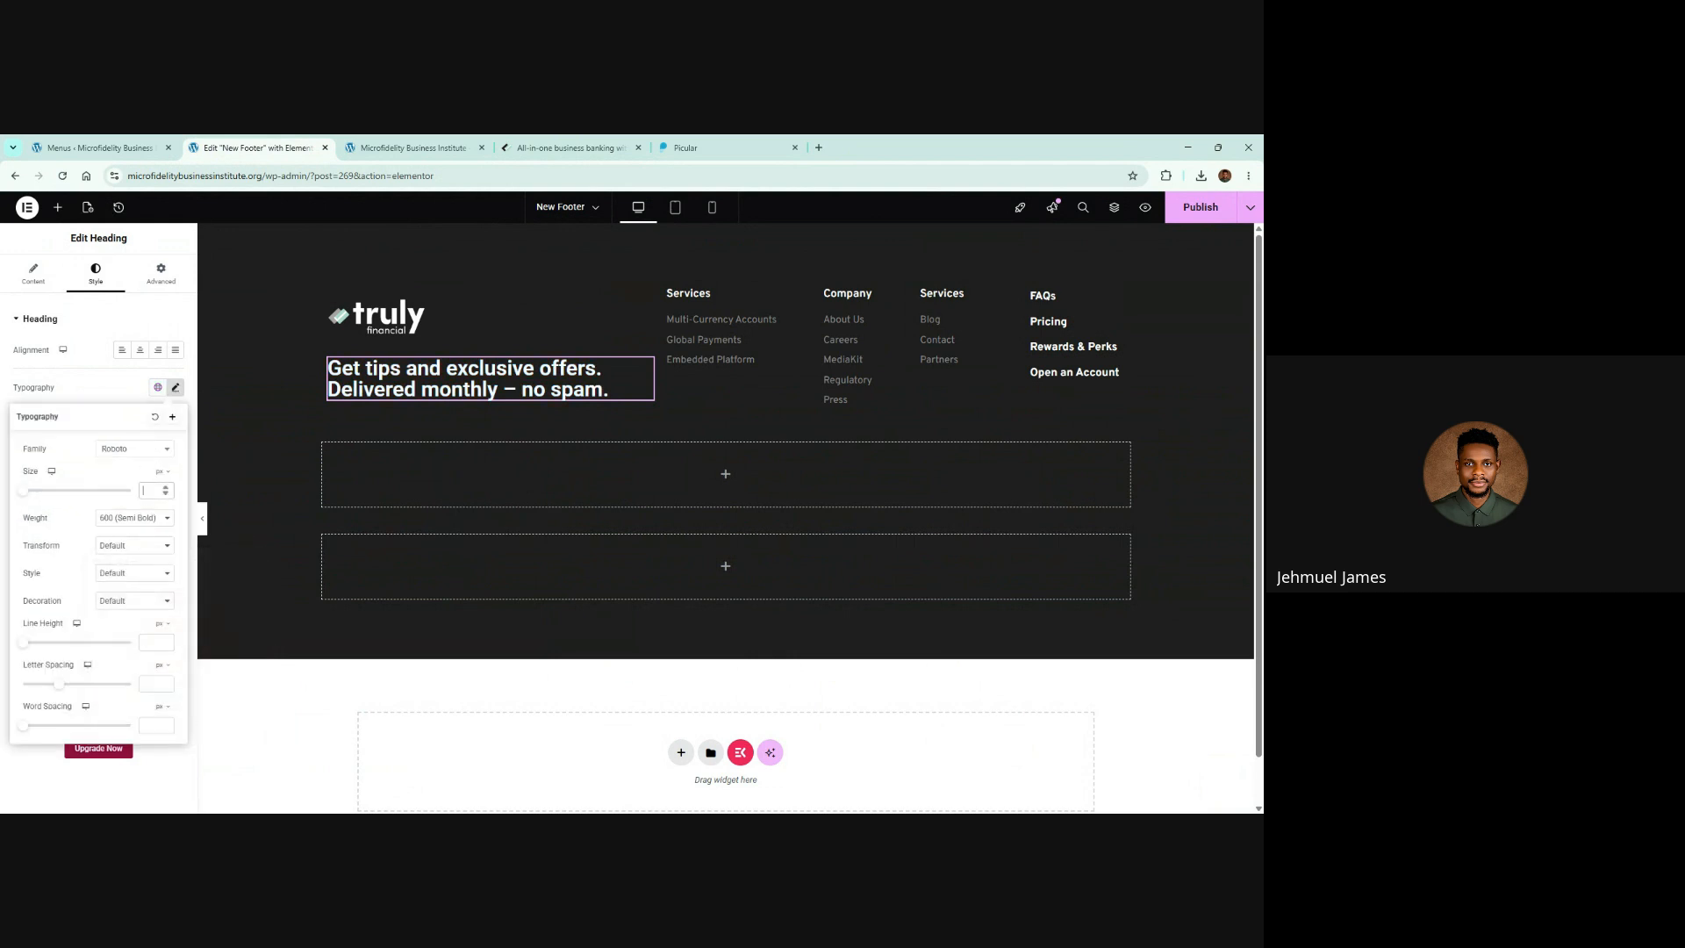
type("21")
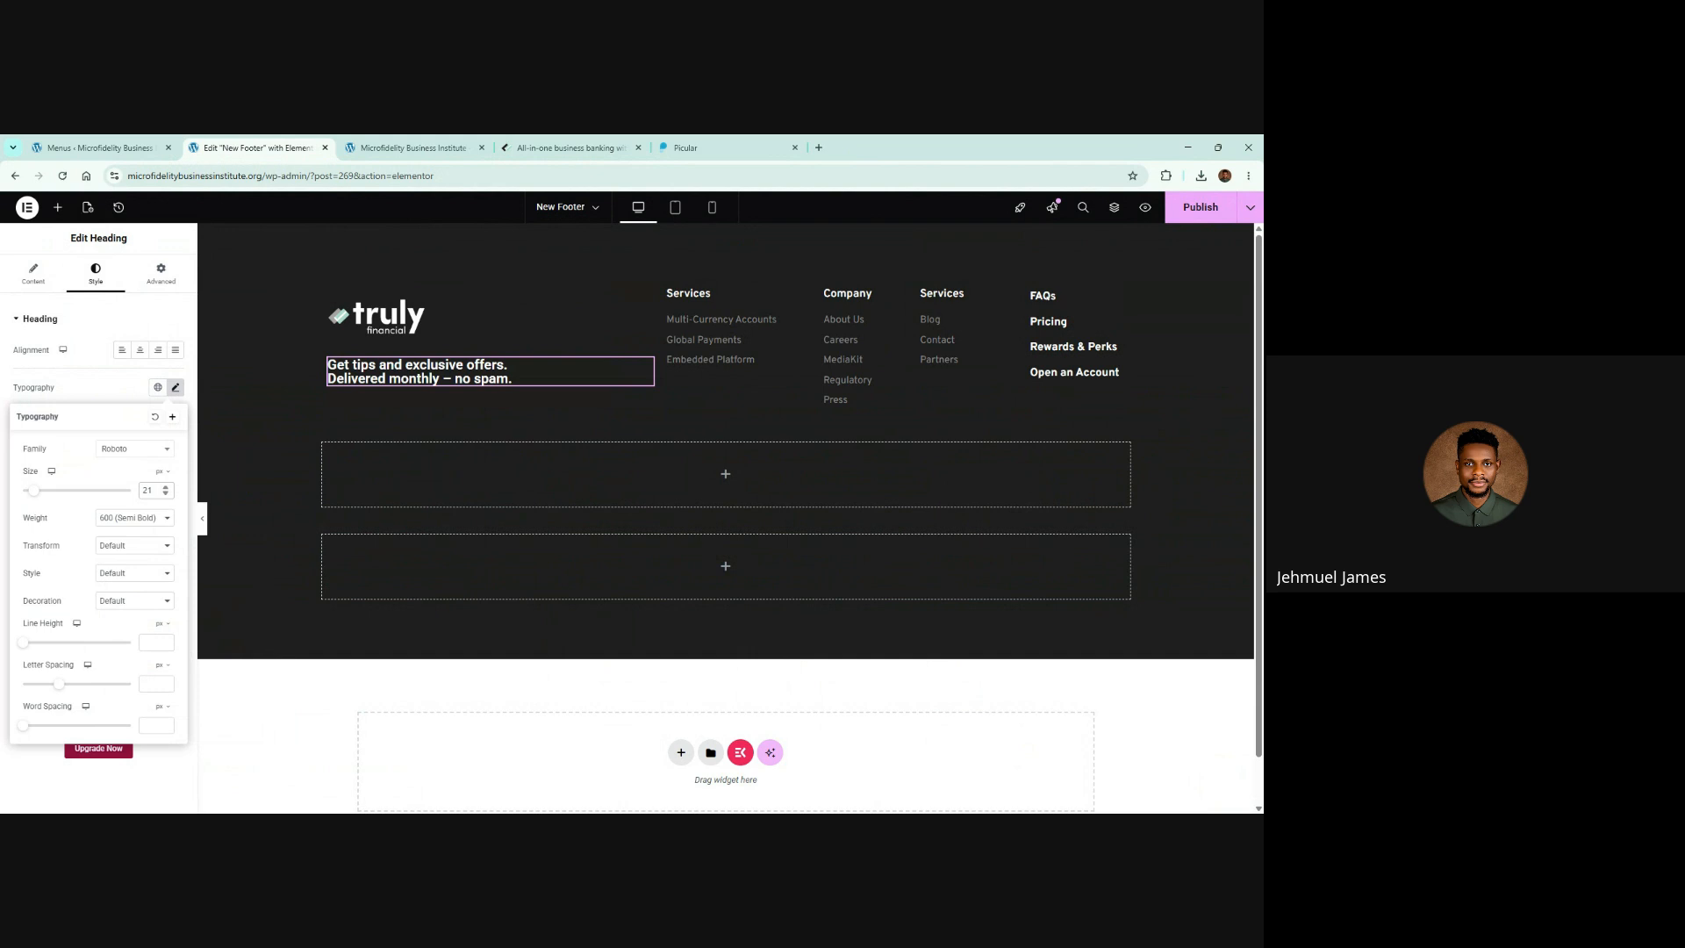
left_click(163, 628)
left_click(161, 641)
type("1.2")
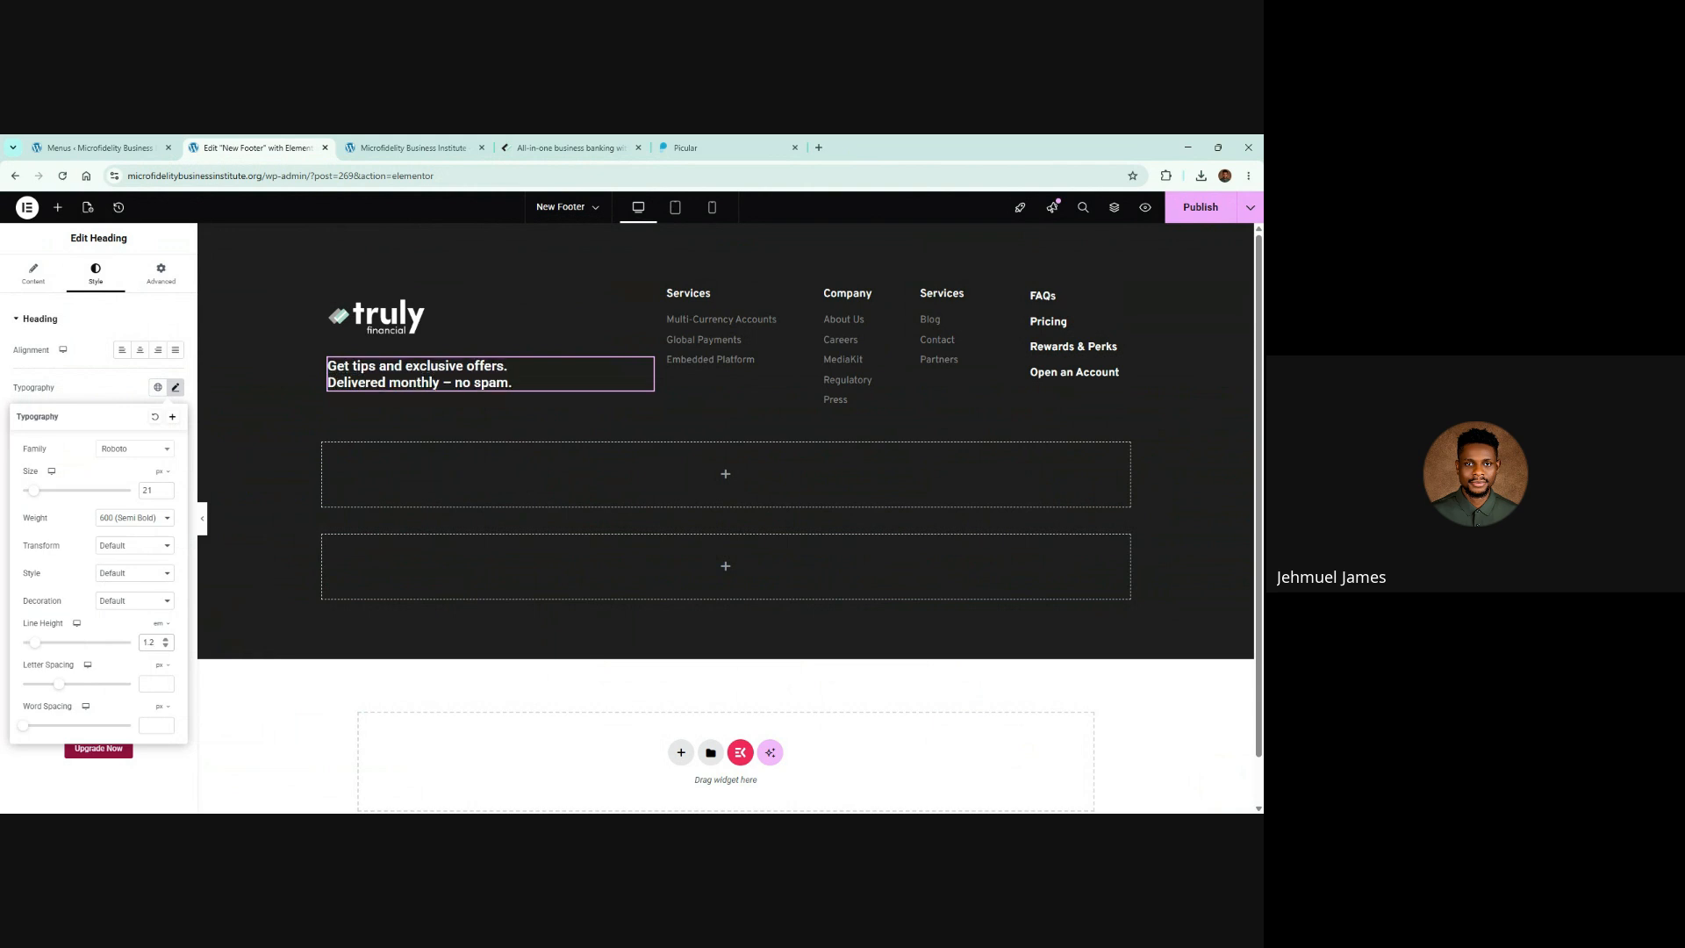
key("BackSpace")
type("4")
key("BackSpace")
key("BackSpace")
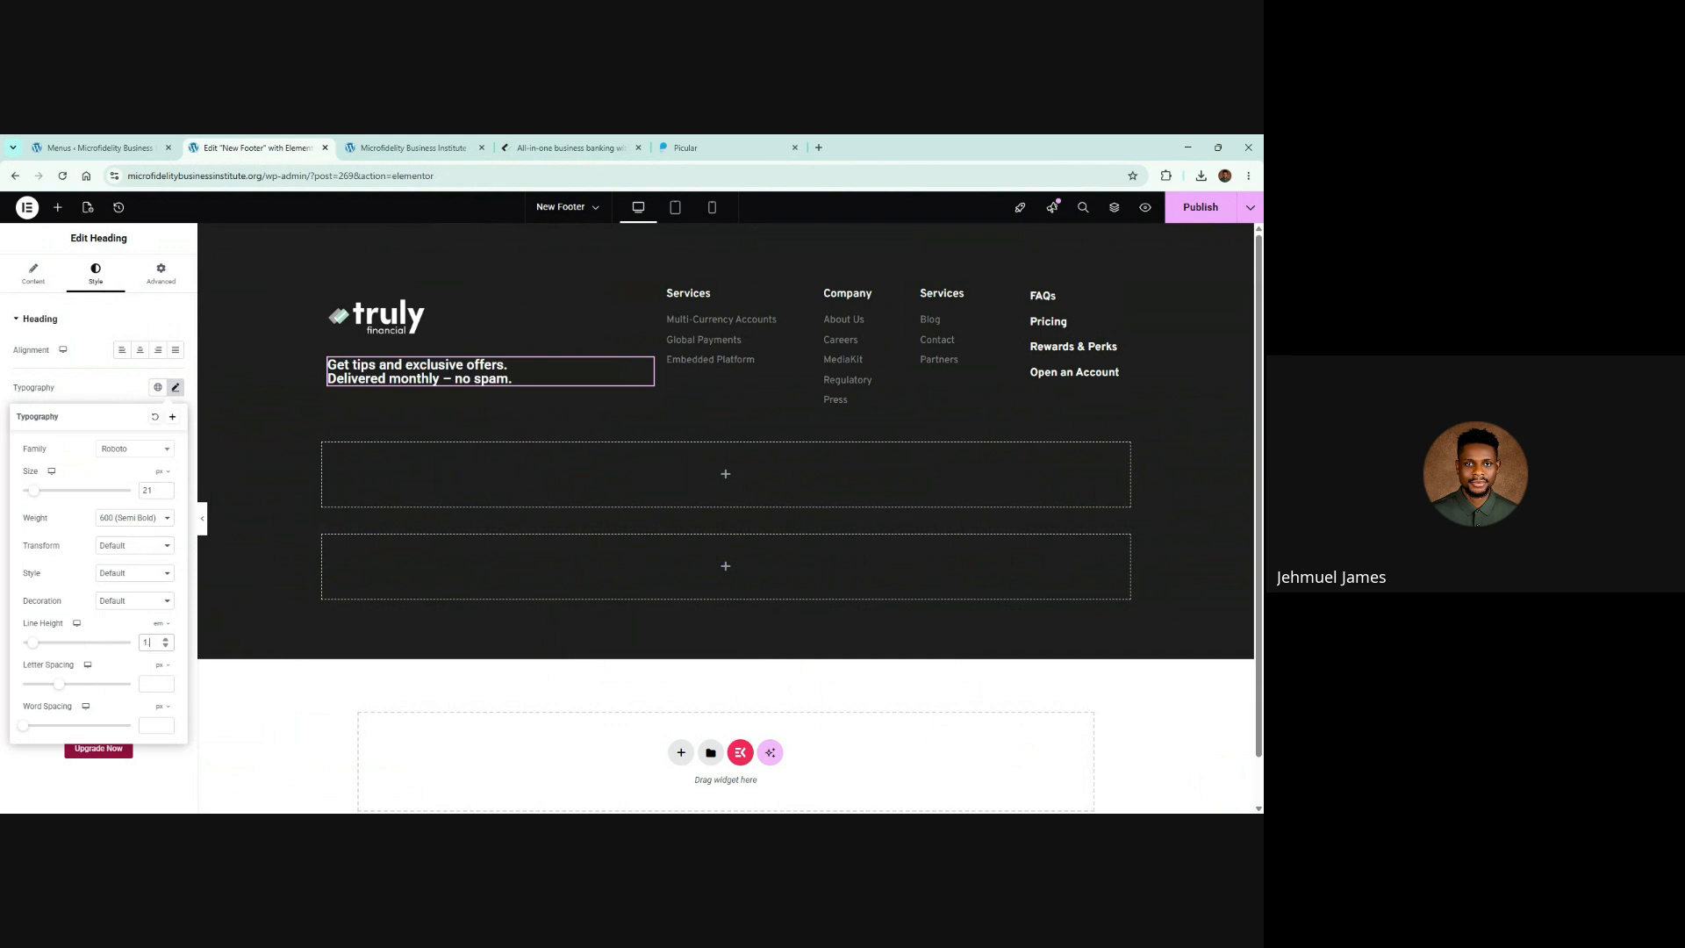
type(".3")
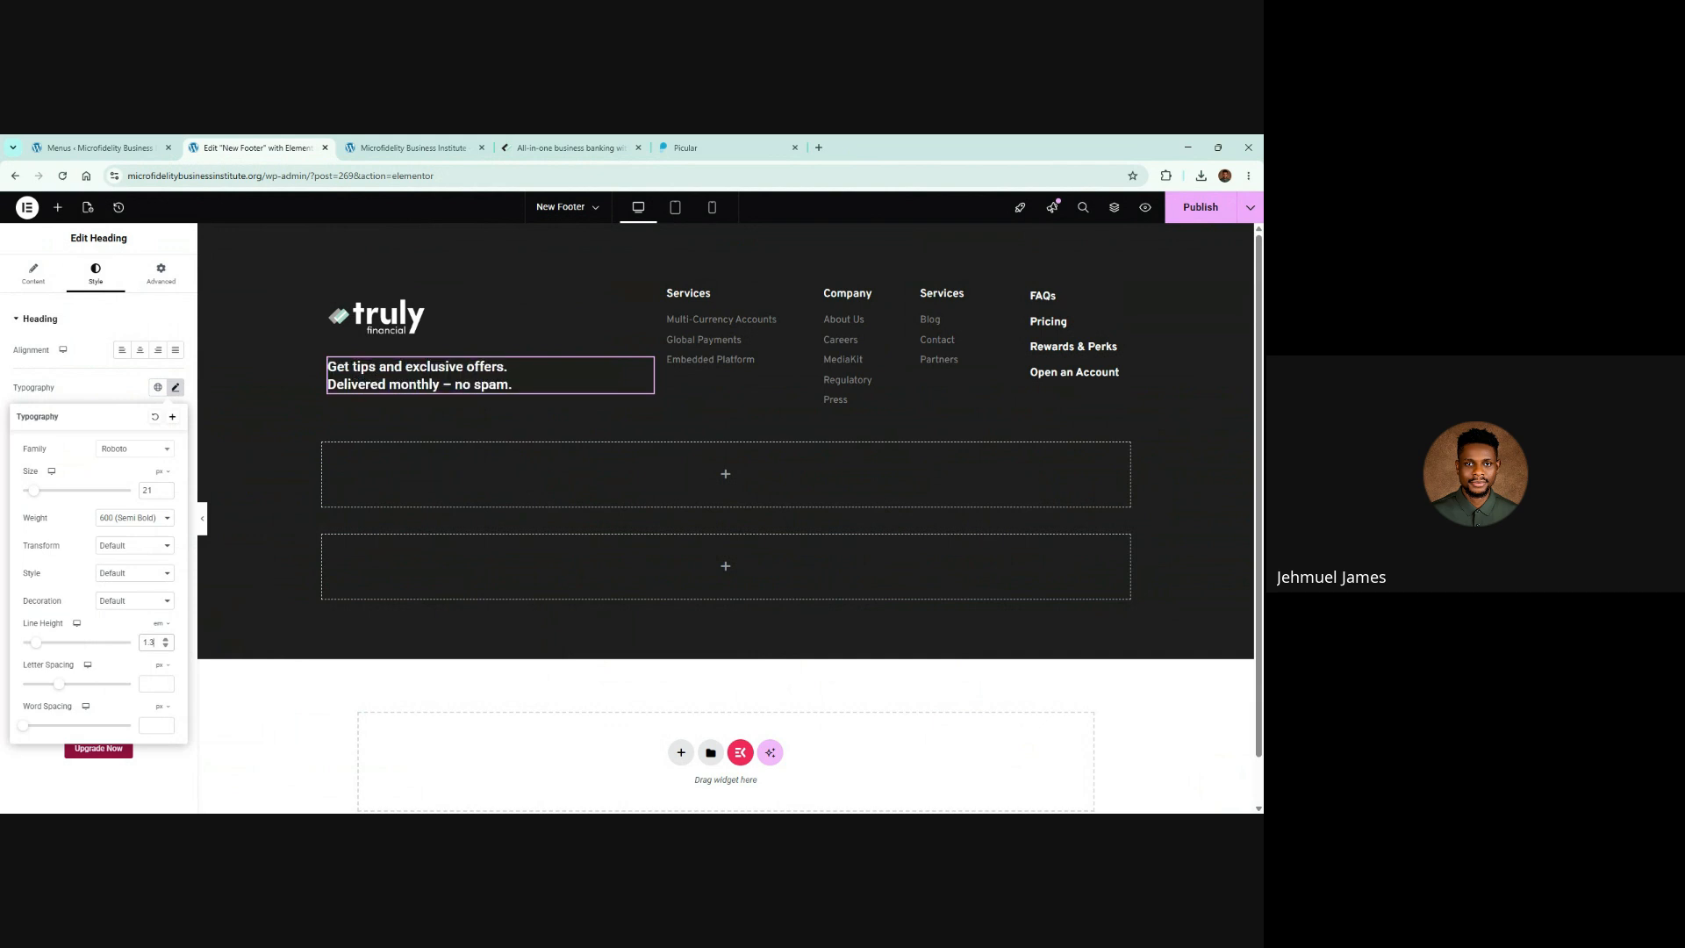
Step: Change the heading's font family to Playfair
left_click(133, 450)
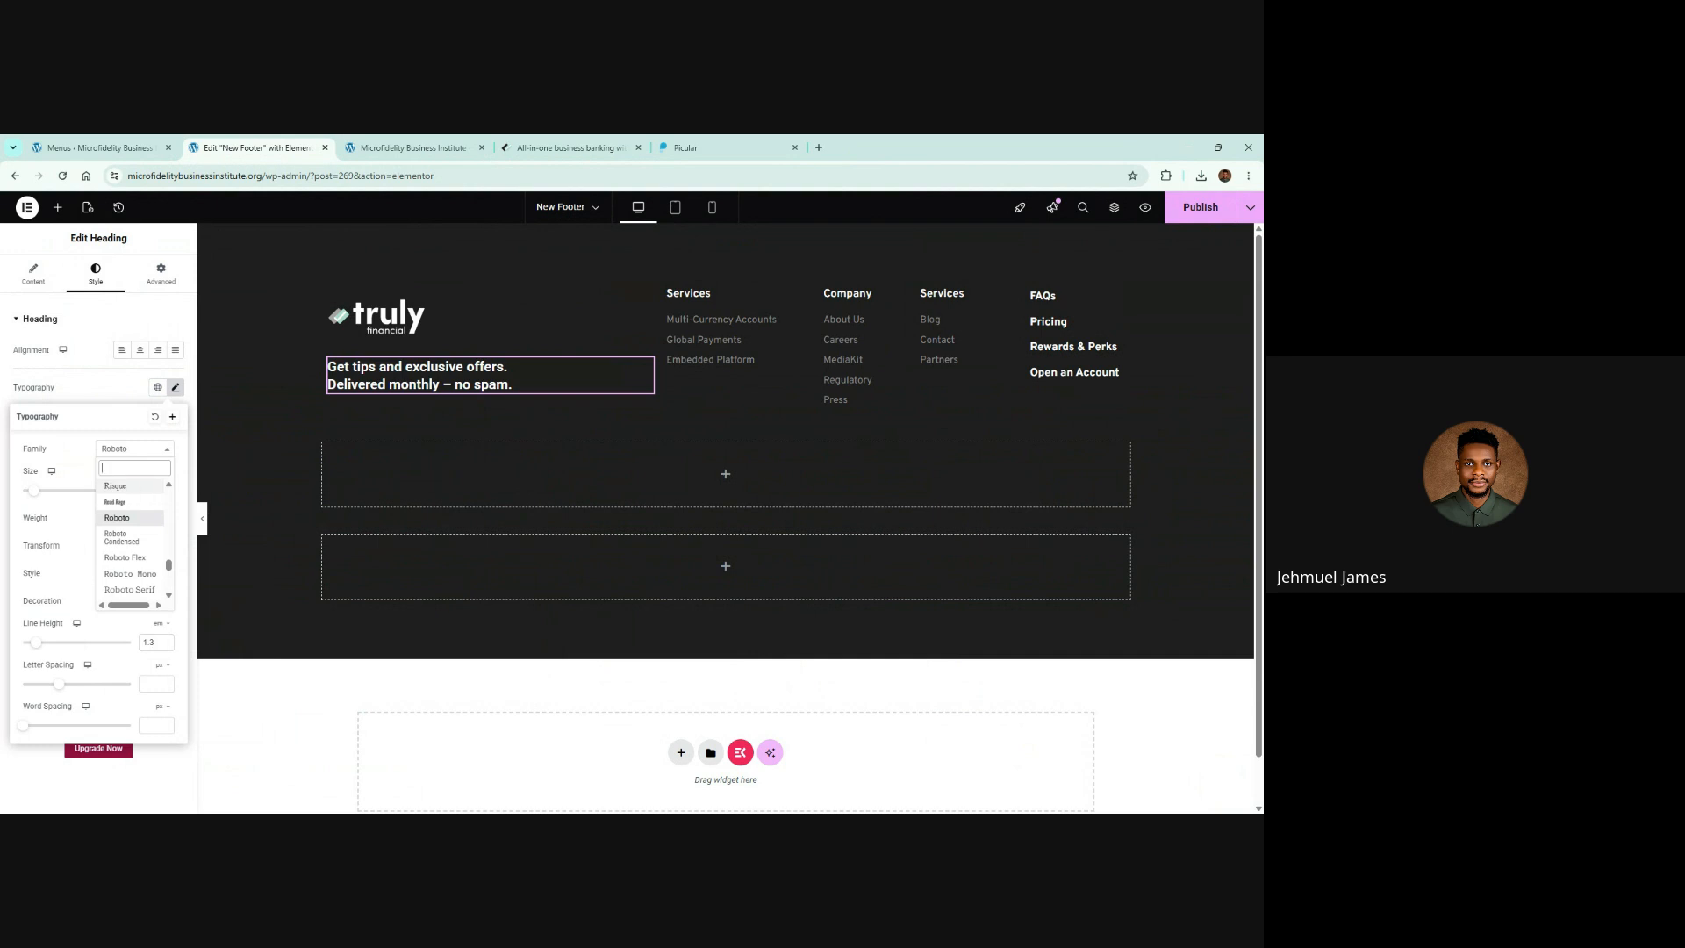
left_click(131, 486)
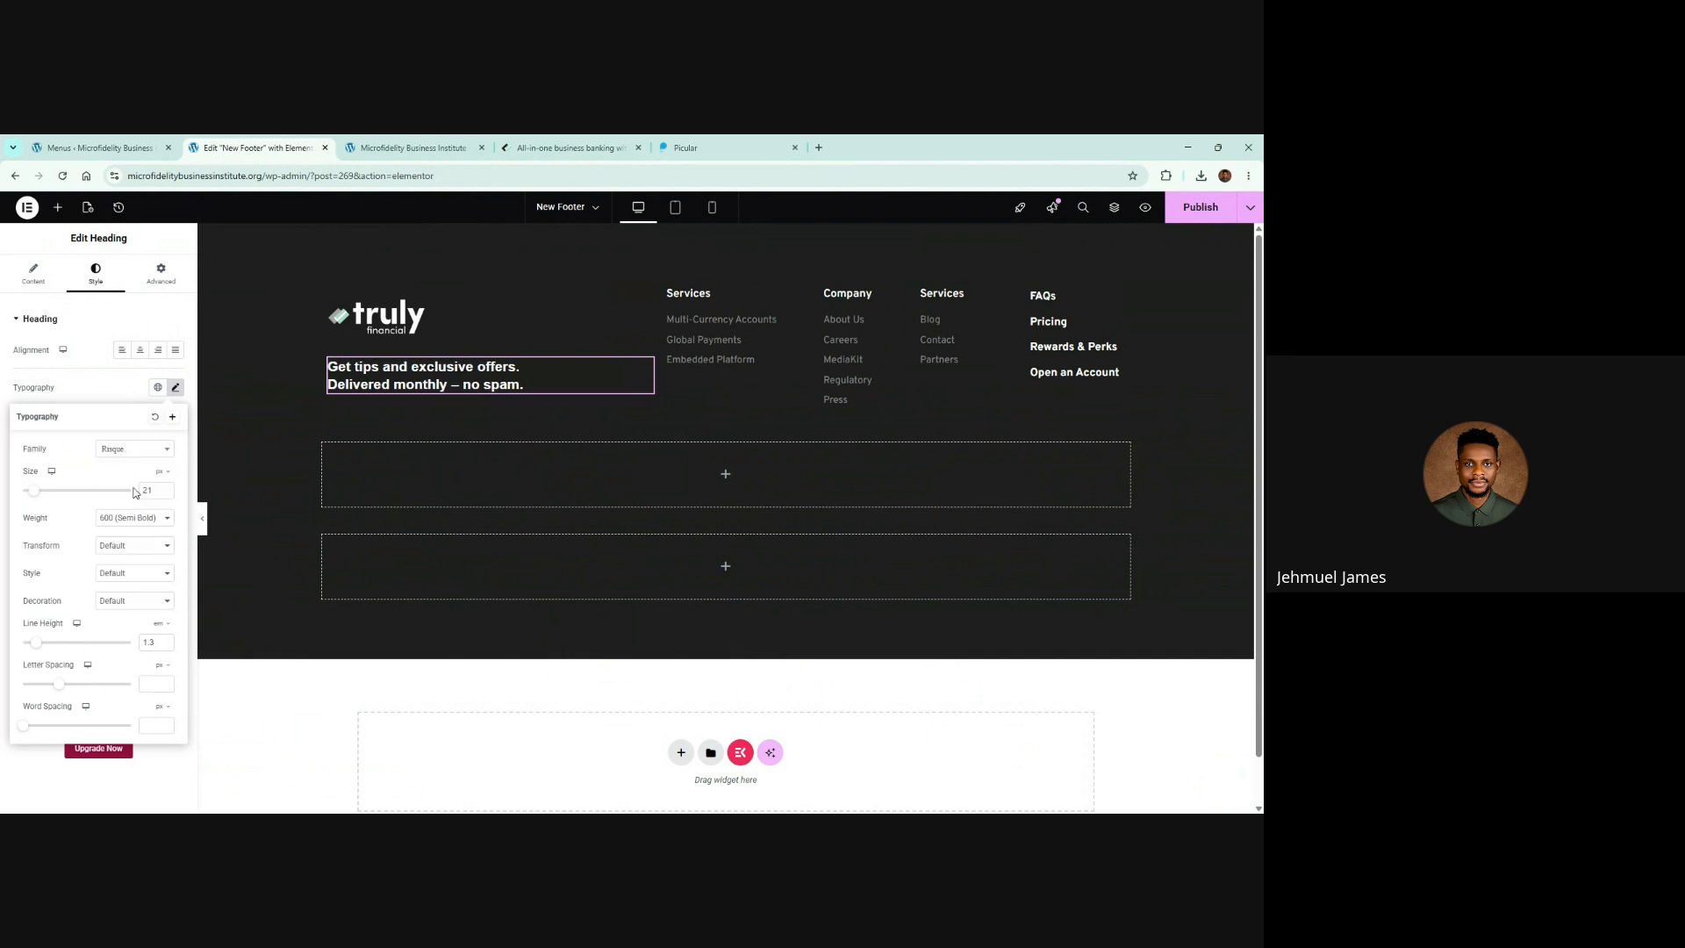
left_click(144, 454)
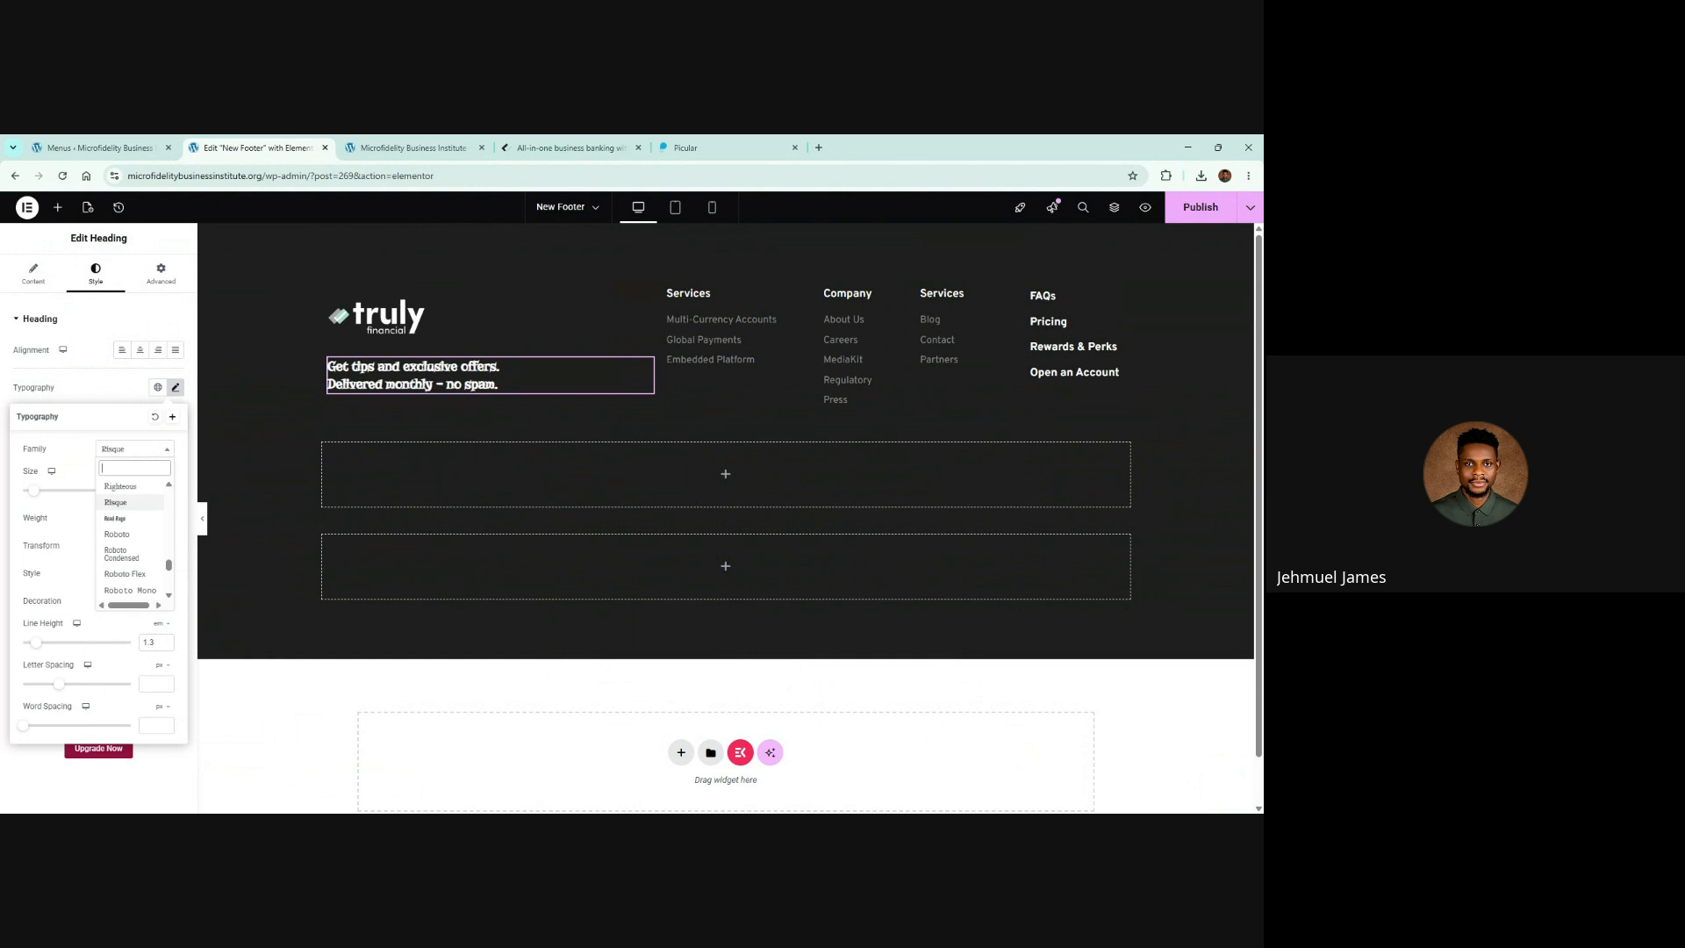
type("playf")
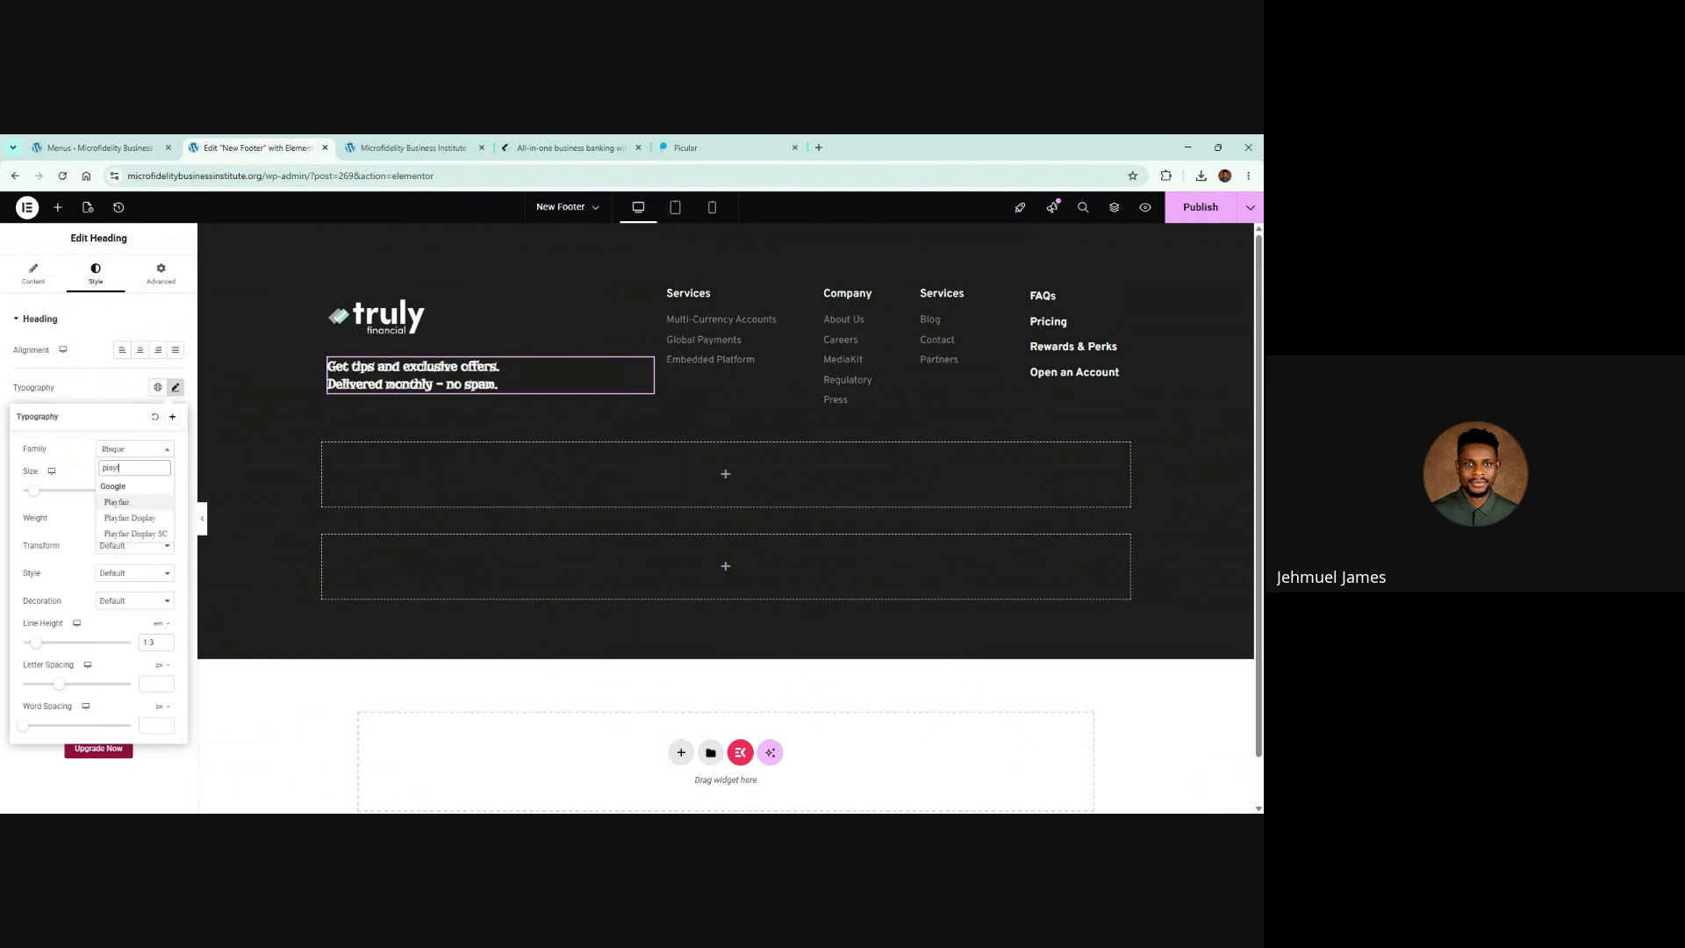
left_click(123, 503)
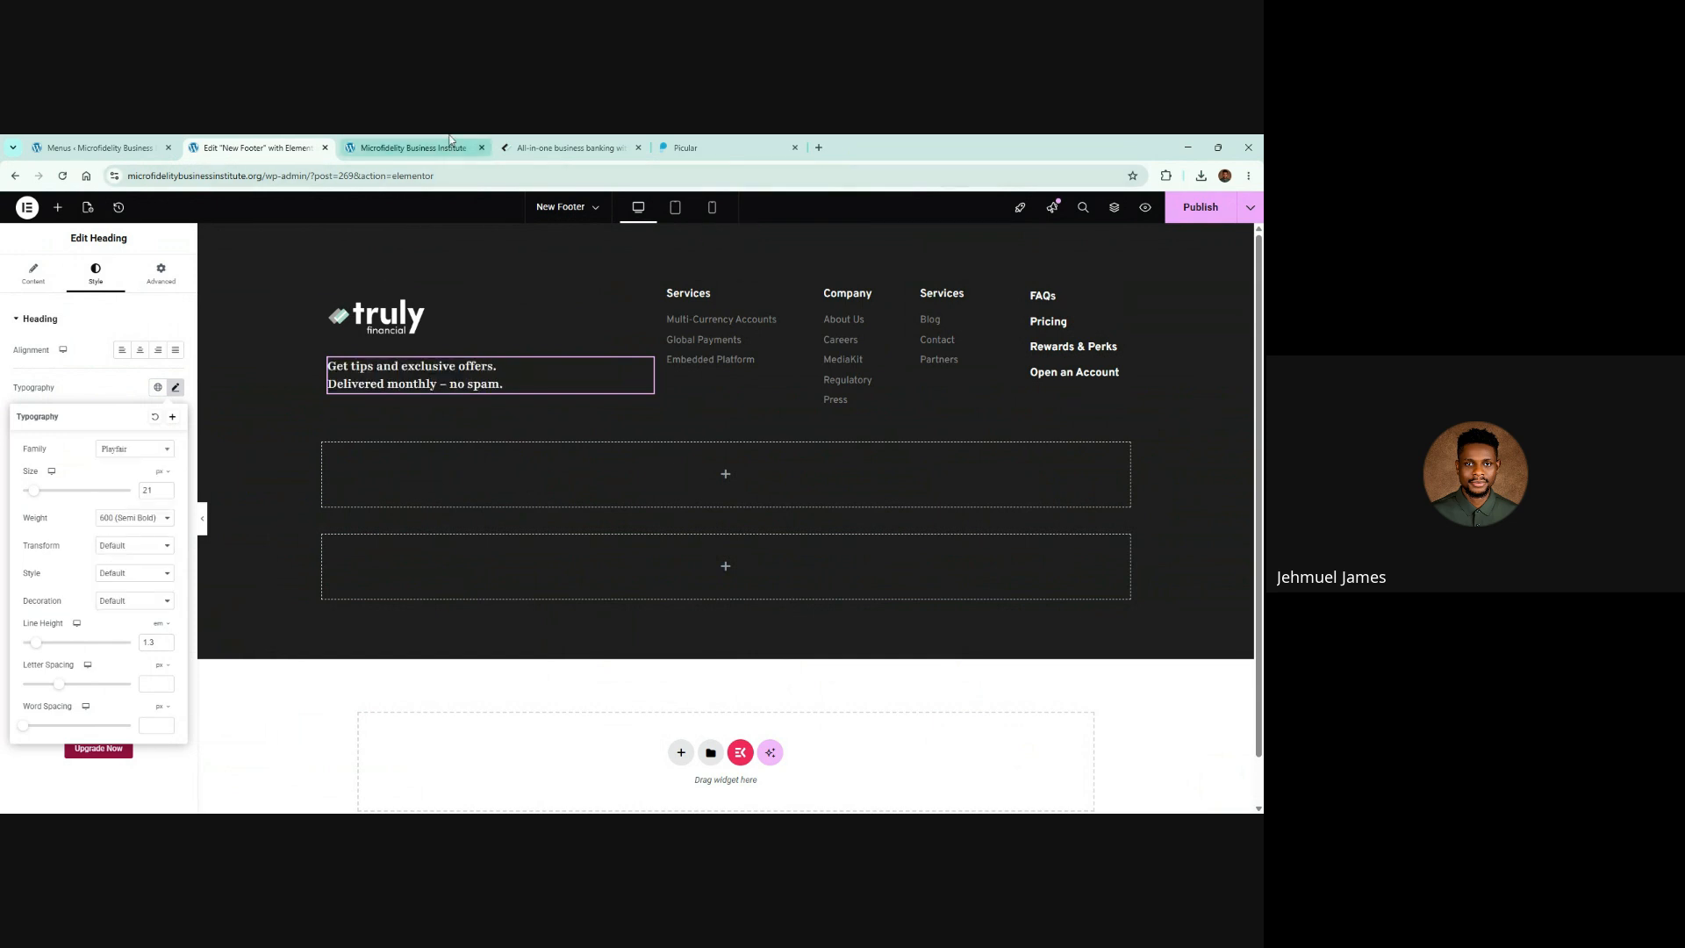
Step: Compare the heading with the trulyfinancial.com footer and increase its font size to 25 px
left_click(566, 148)
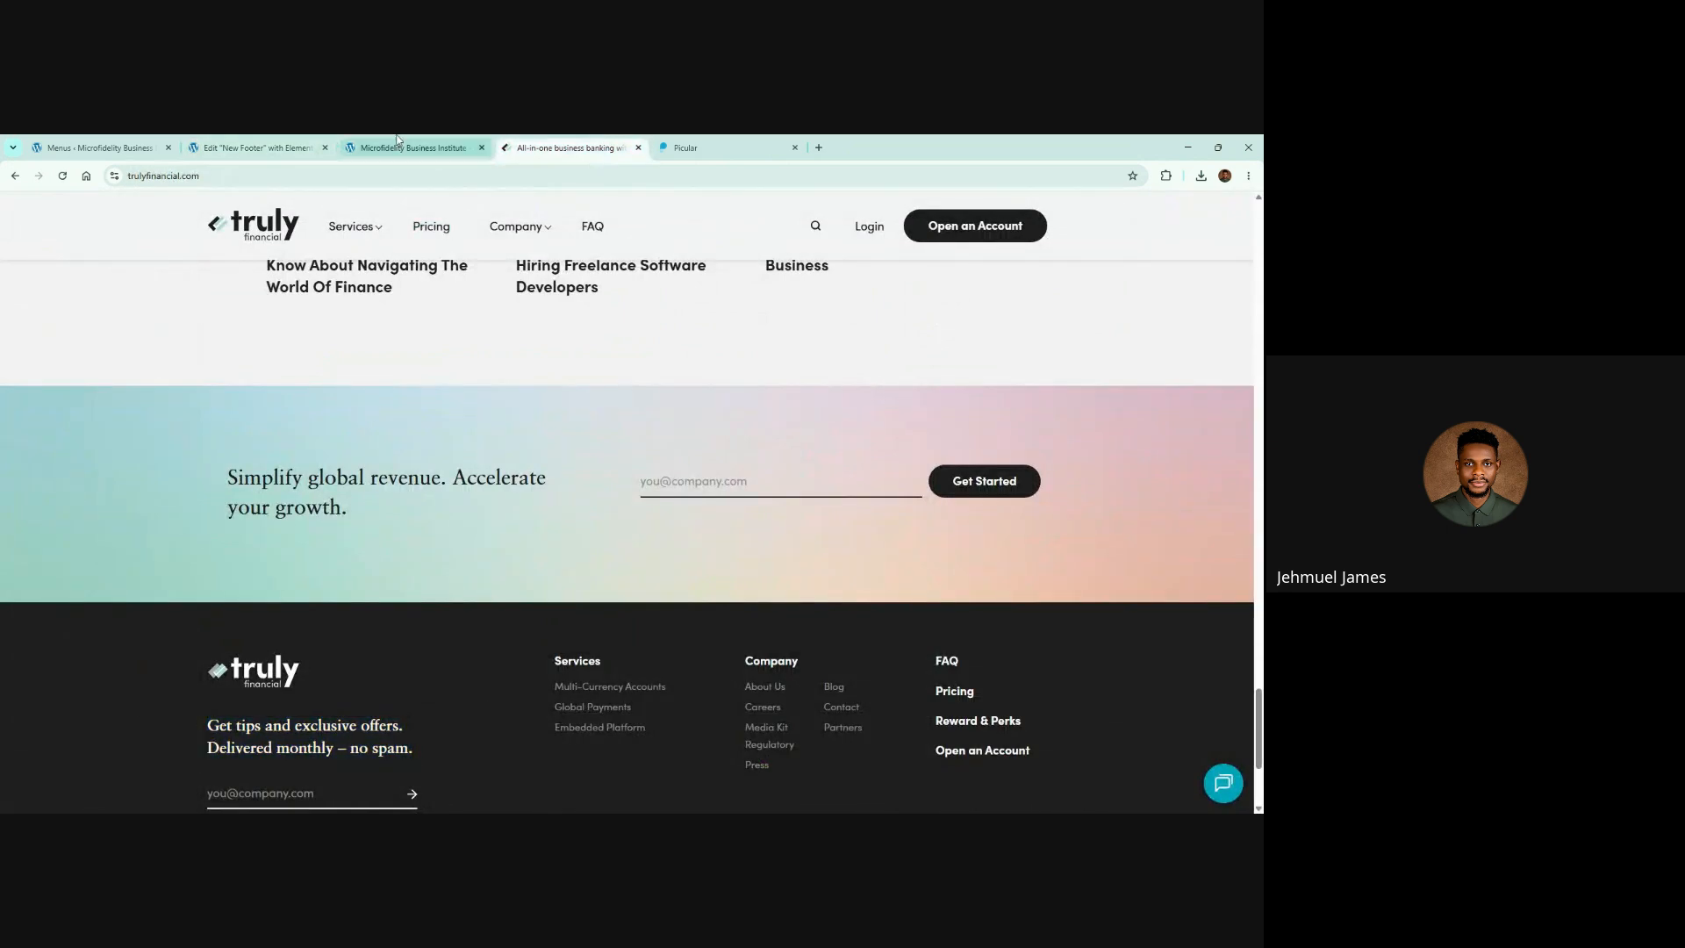
left_click(250, 148)
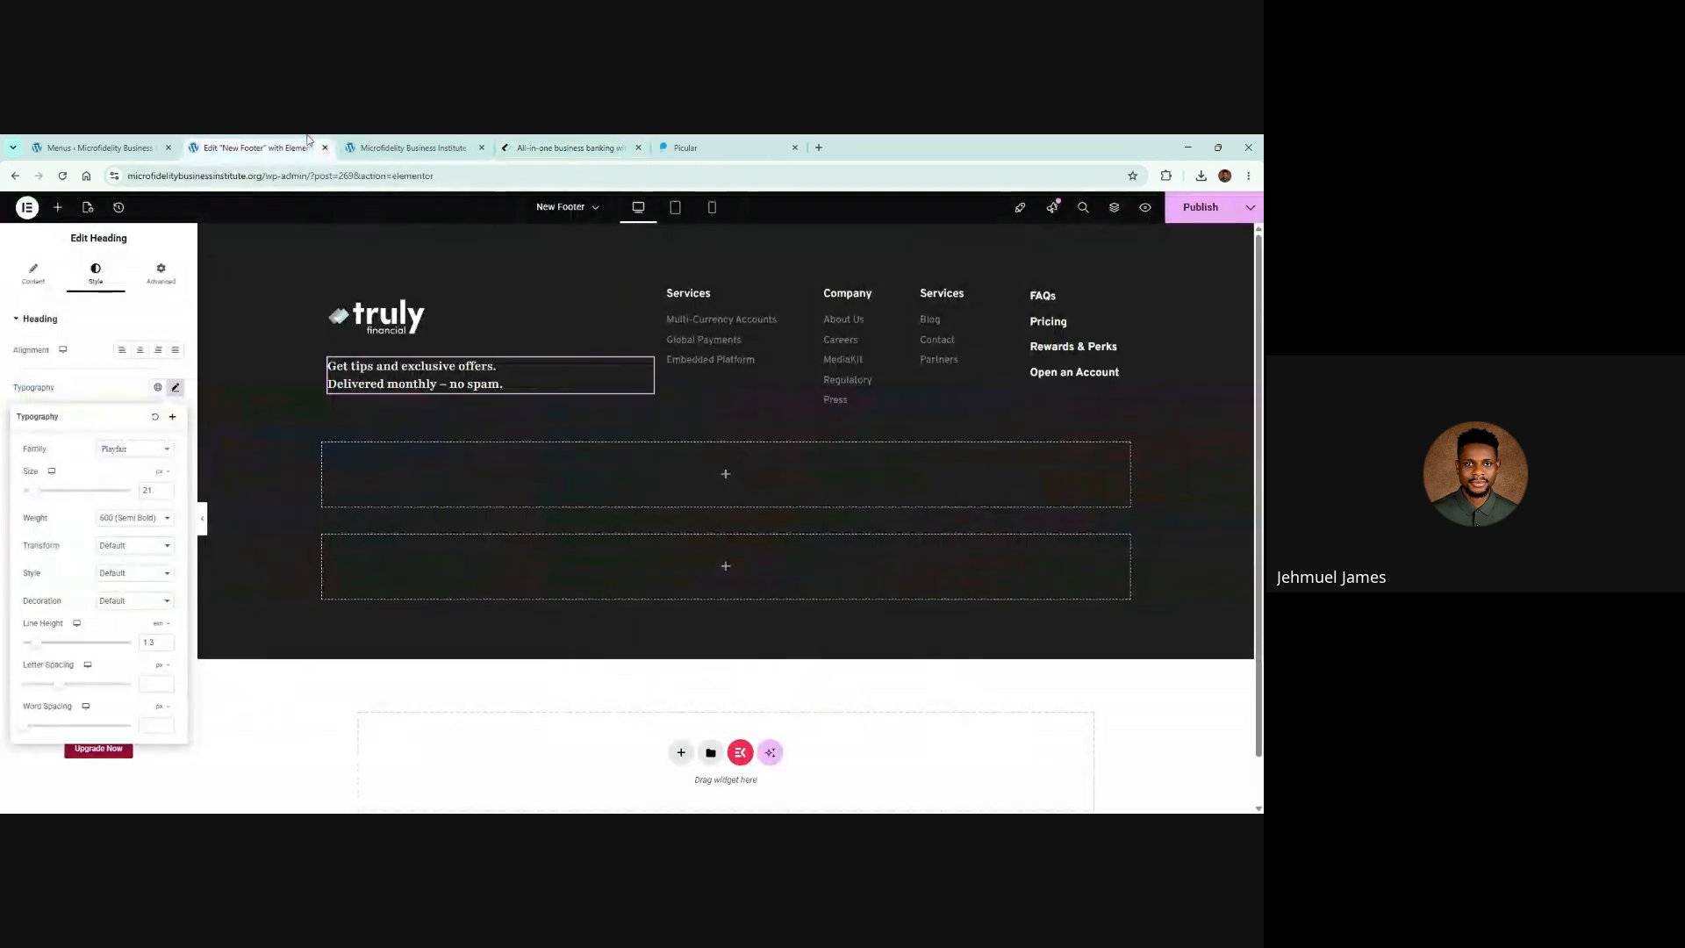
left_click(167, 487)
left_click(167, 487)
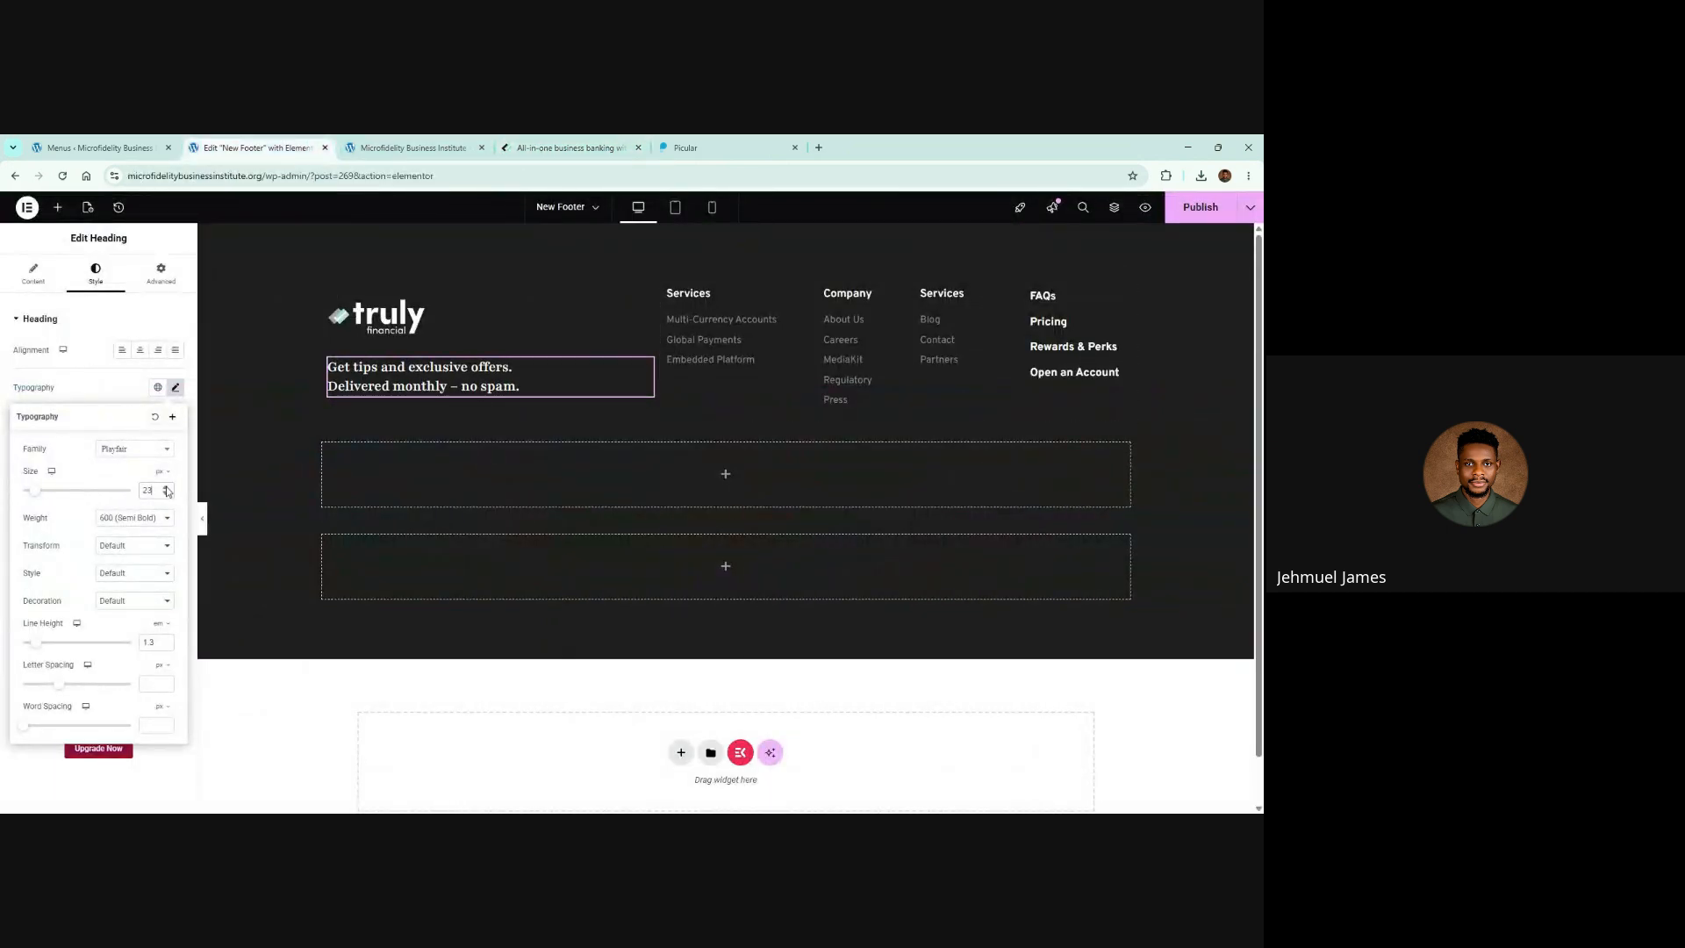
left_click(166, 487)
left_click(167, 487)
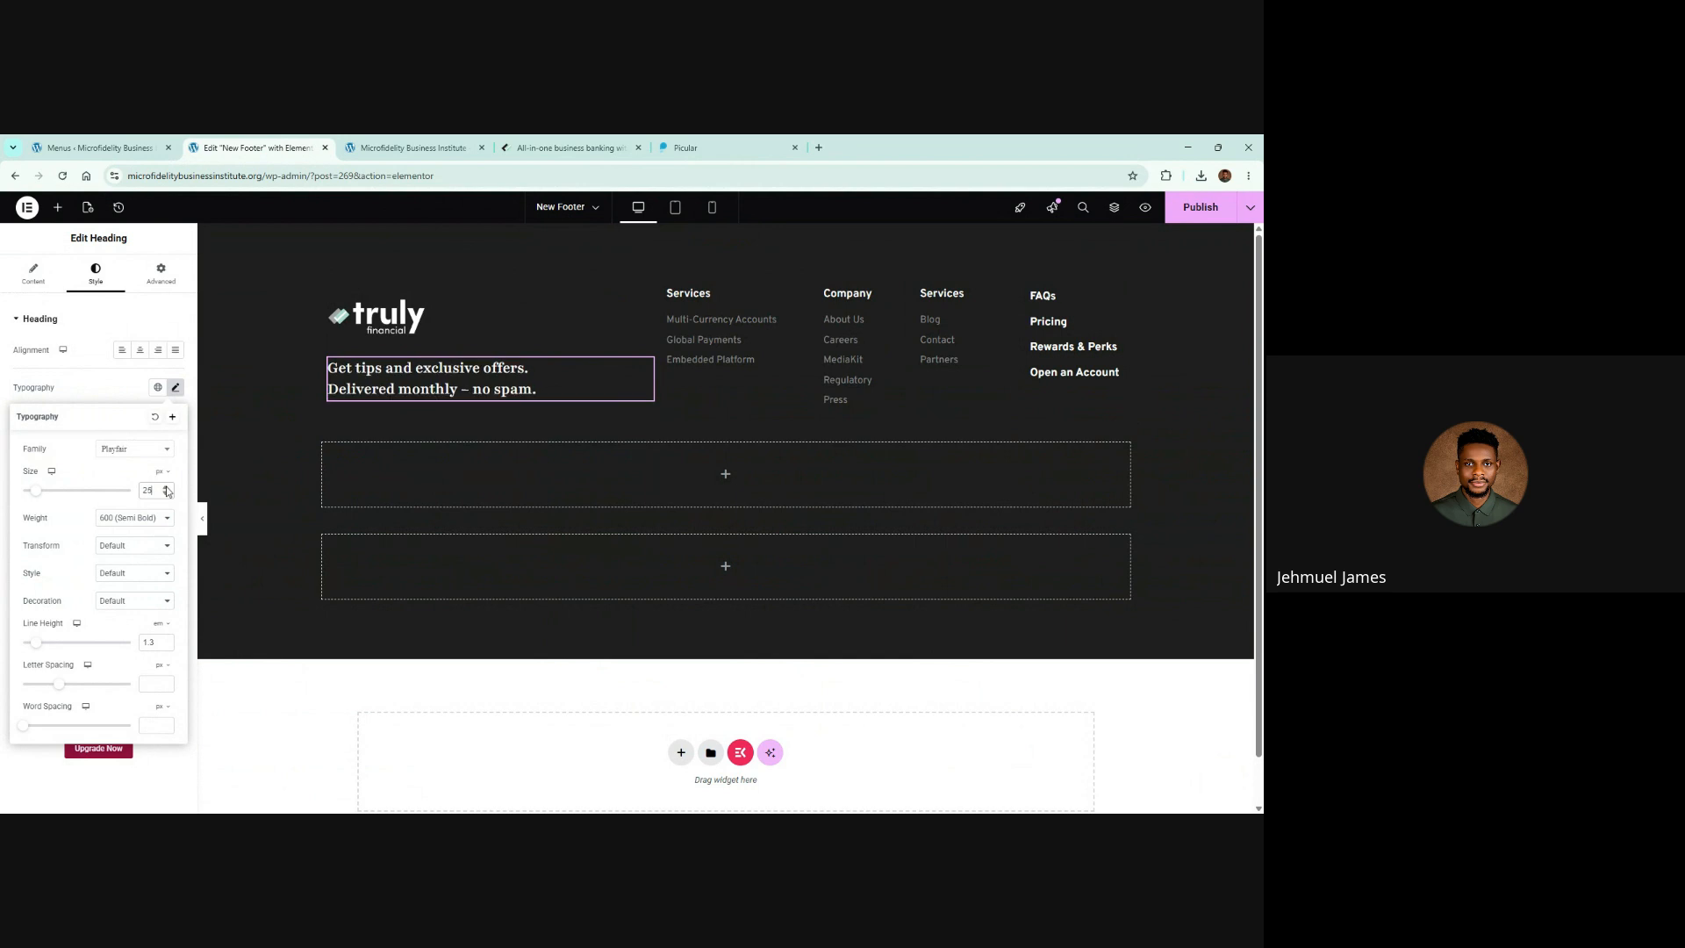
Step: Set the heading's font family to Playfair Display and compare it with the trulyfinancial.com footer heading
left_click(132, 450)
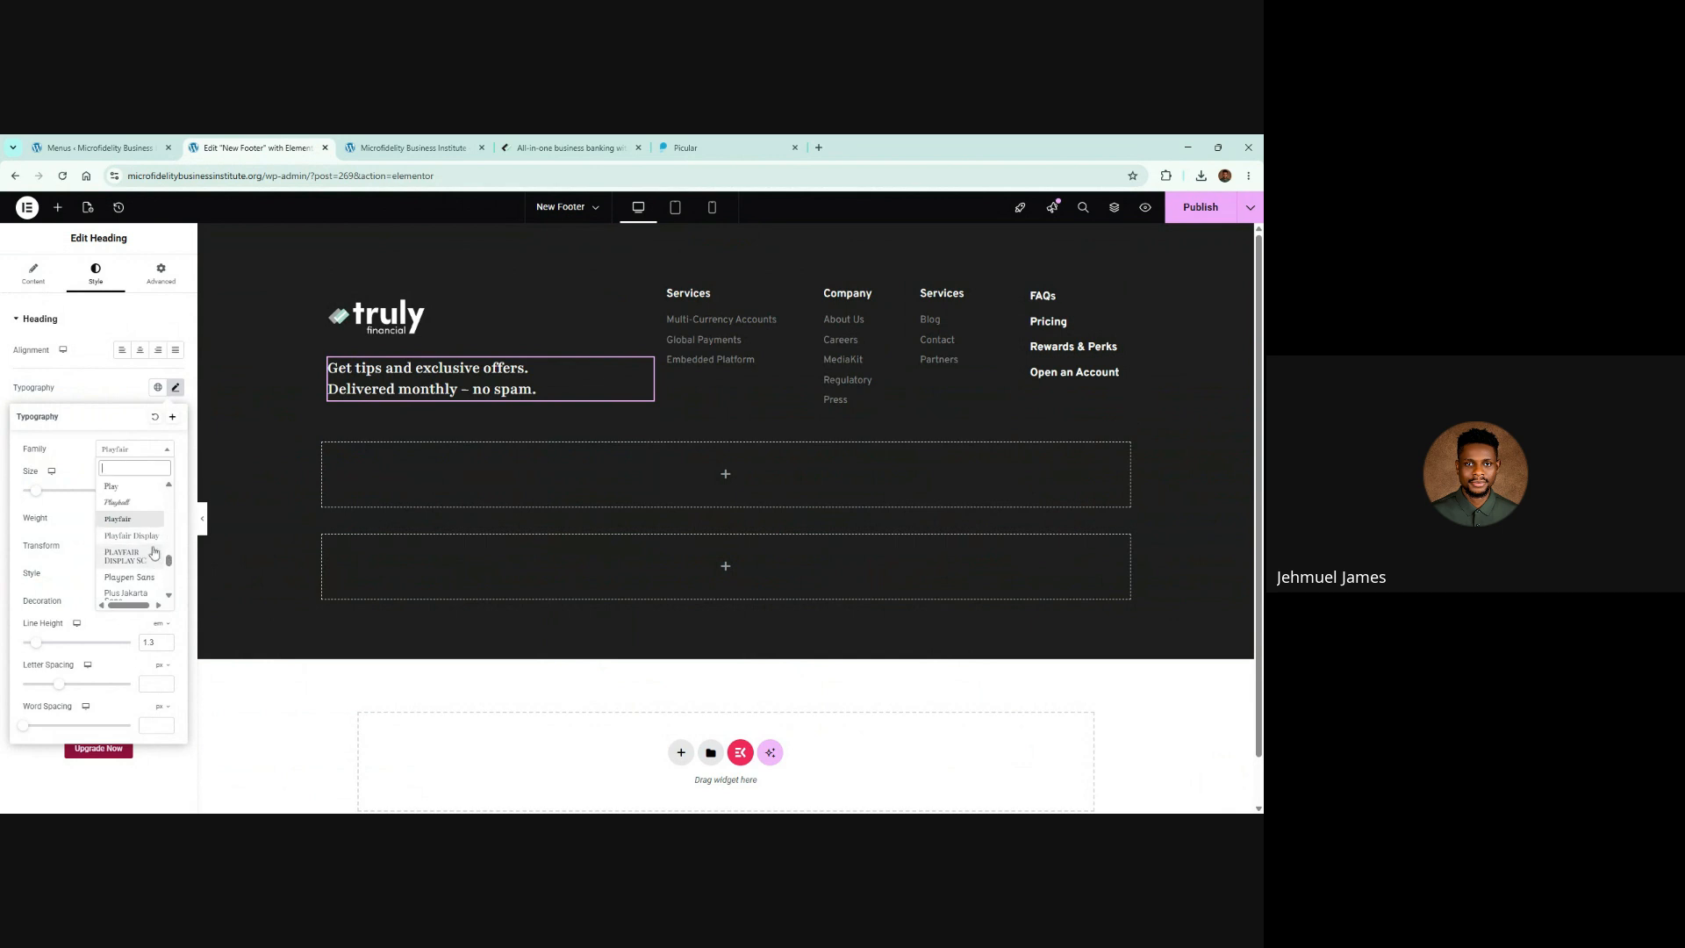
left_click(136, 536)
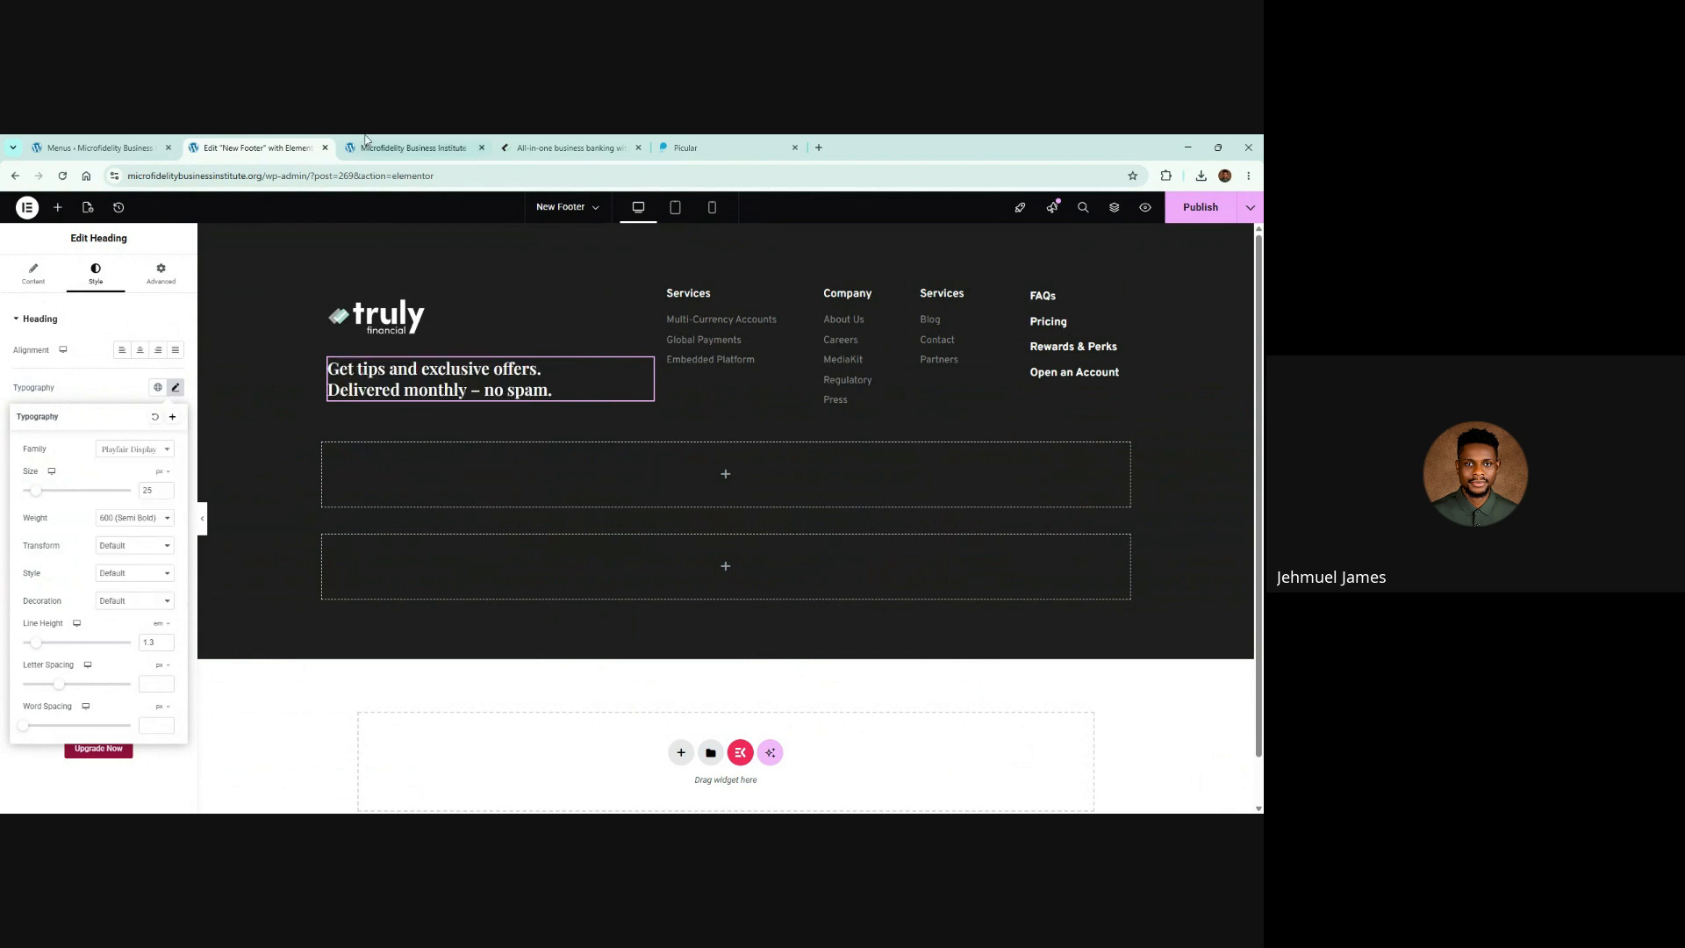
left_click(411, 147)
left_click(520, 145)
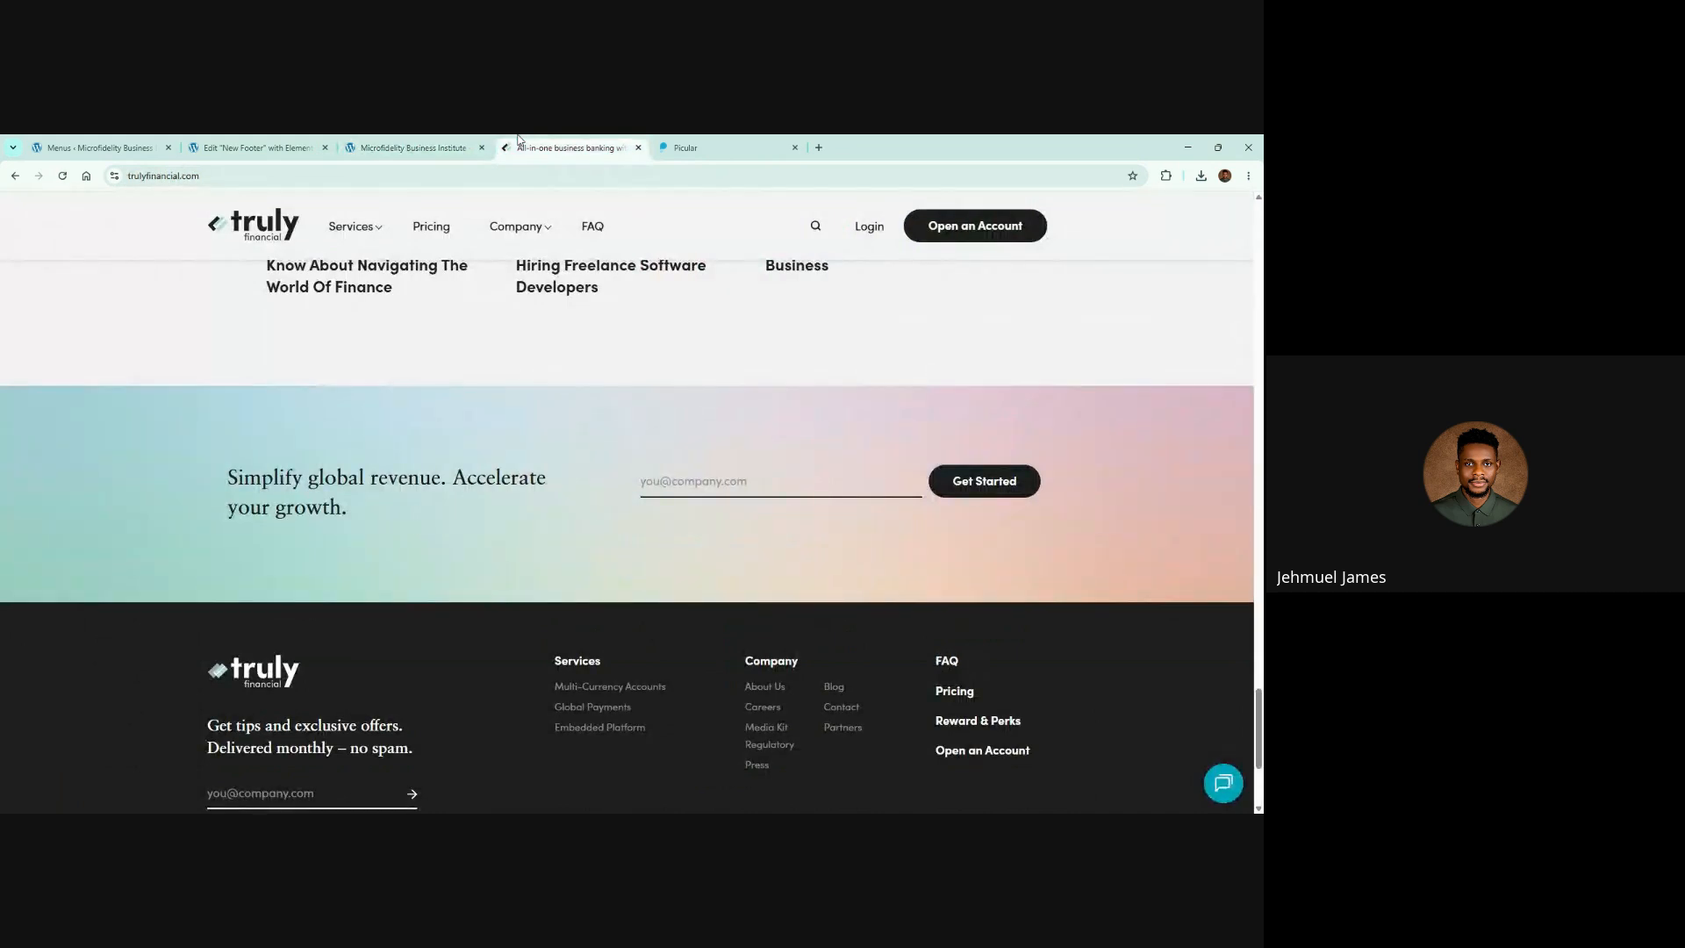
left_click(250, 147)
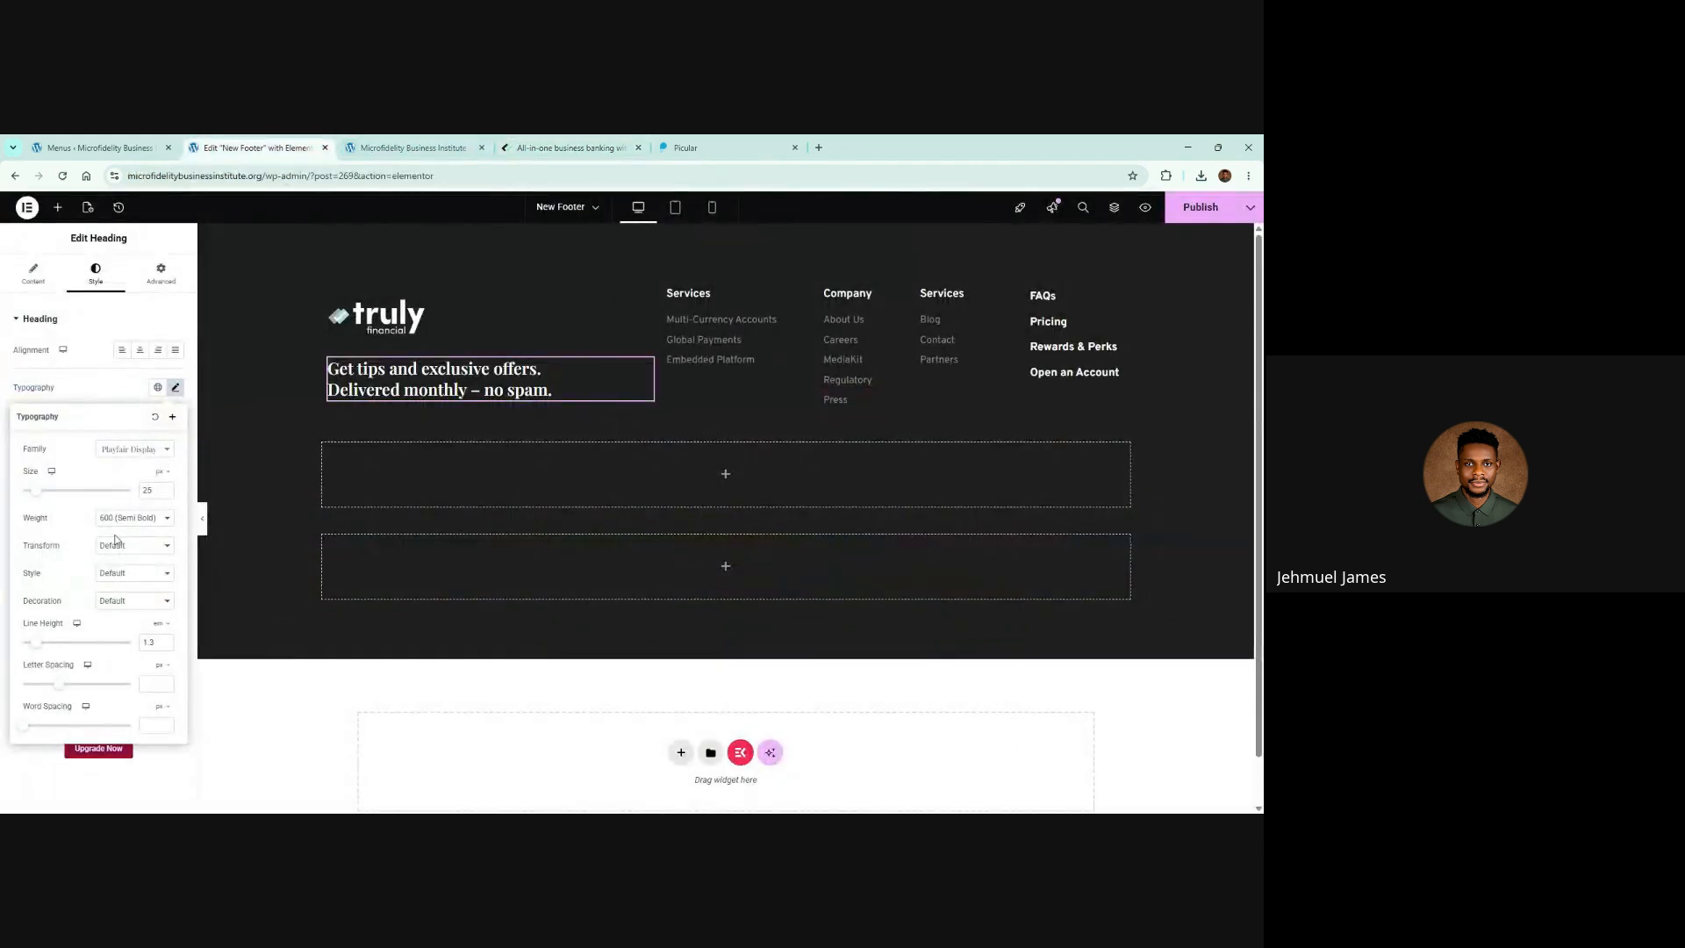
Step: Try the Playfair font family on the newsletter heading and switch it back to Playfair Display
left_click(145, 450)
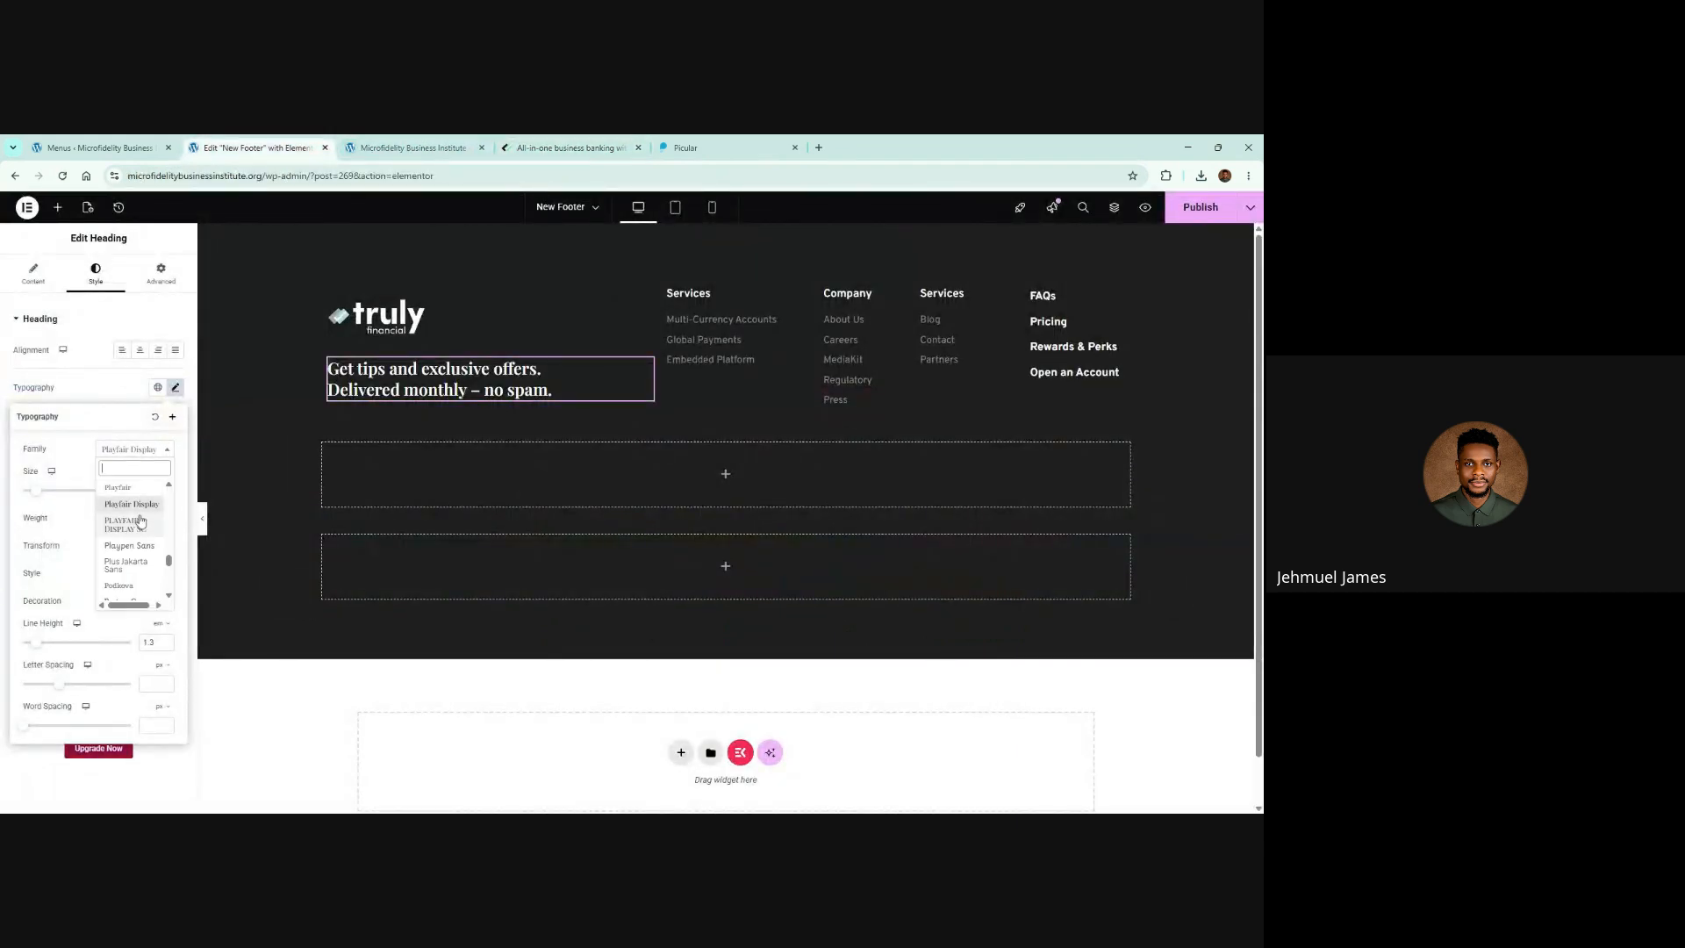
left_click(132, 487)
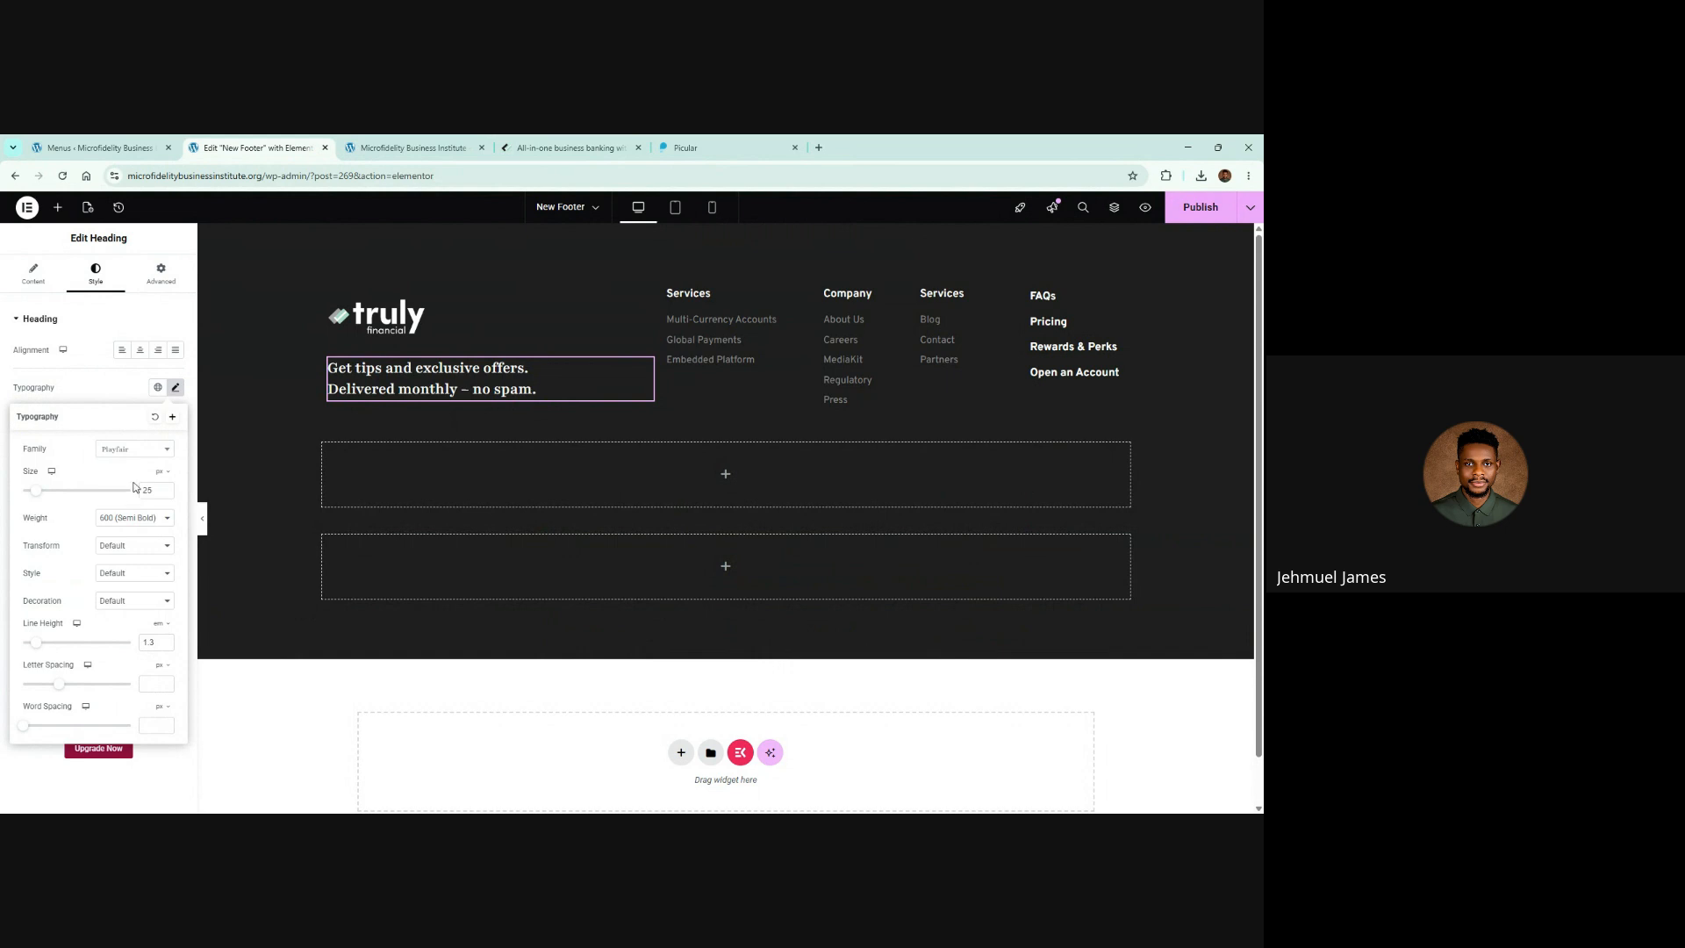
left_click(137, 451)
left_click(138, 524)
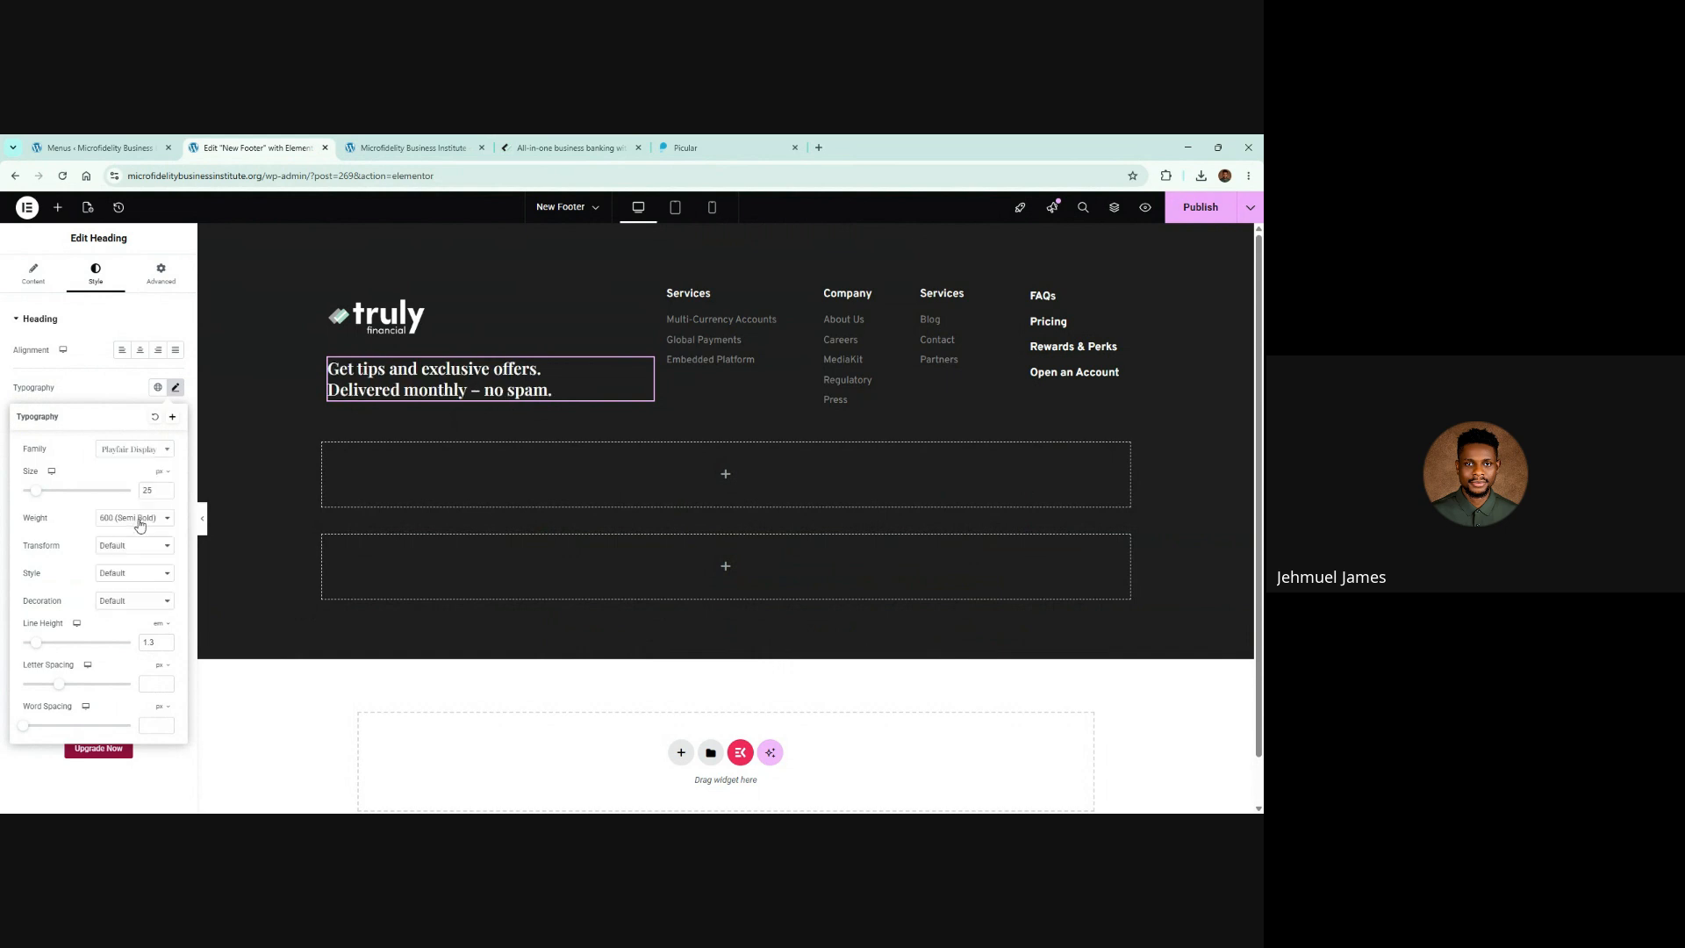
Step: Reduce the newsletter heading's font size to 24 px and publish the footer
left_click(166, 495)
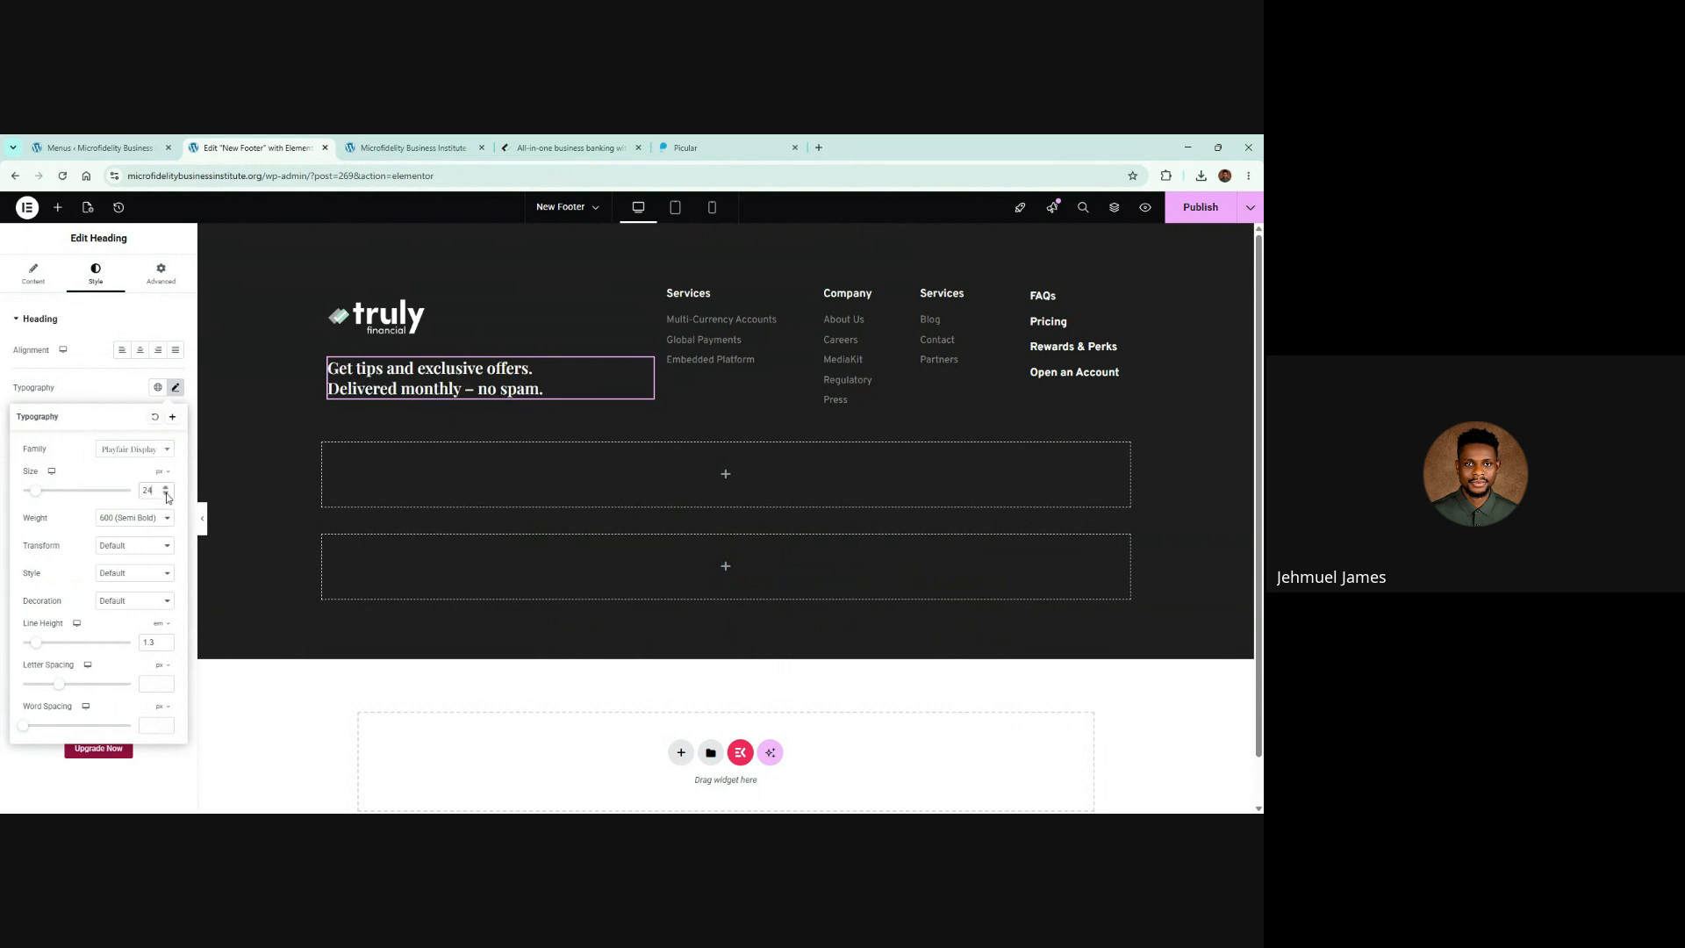
left_click(1203, 206)
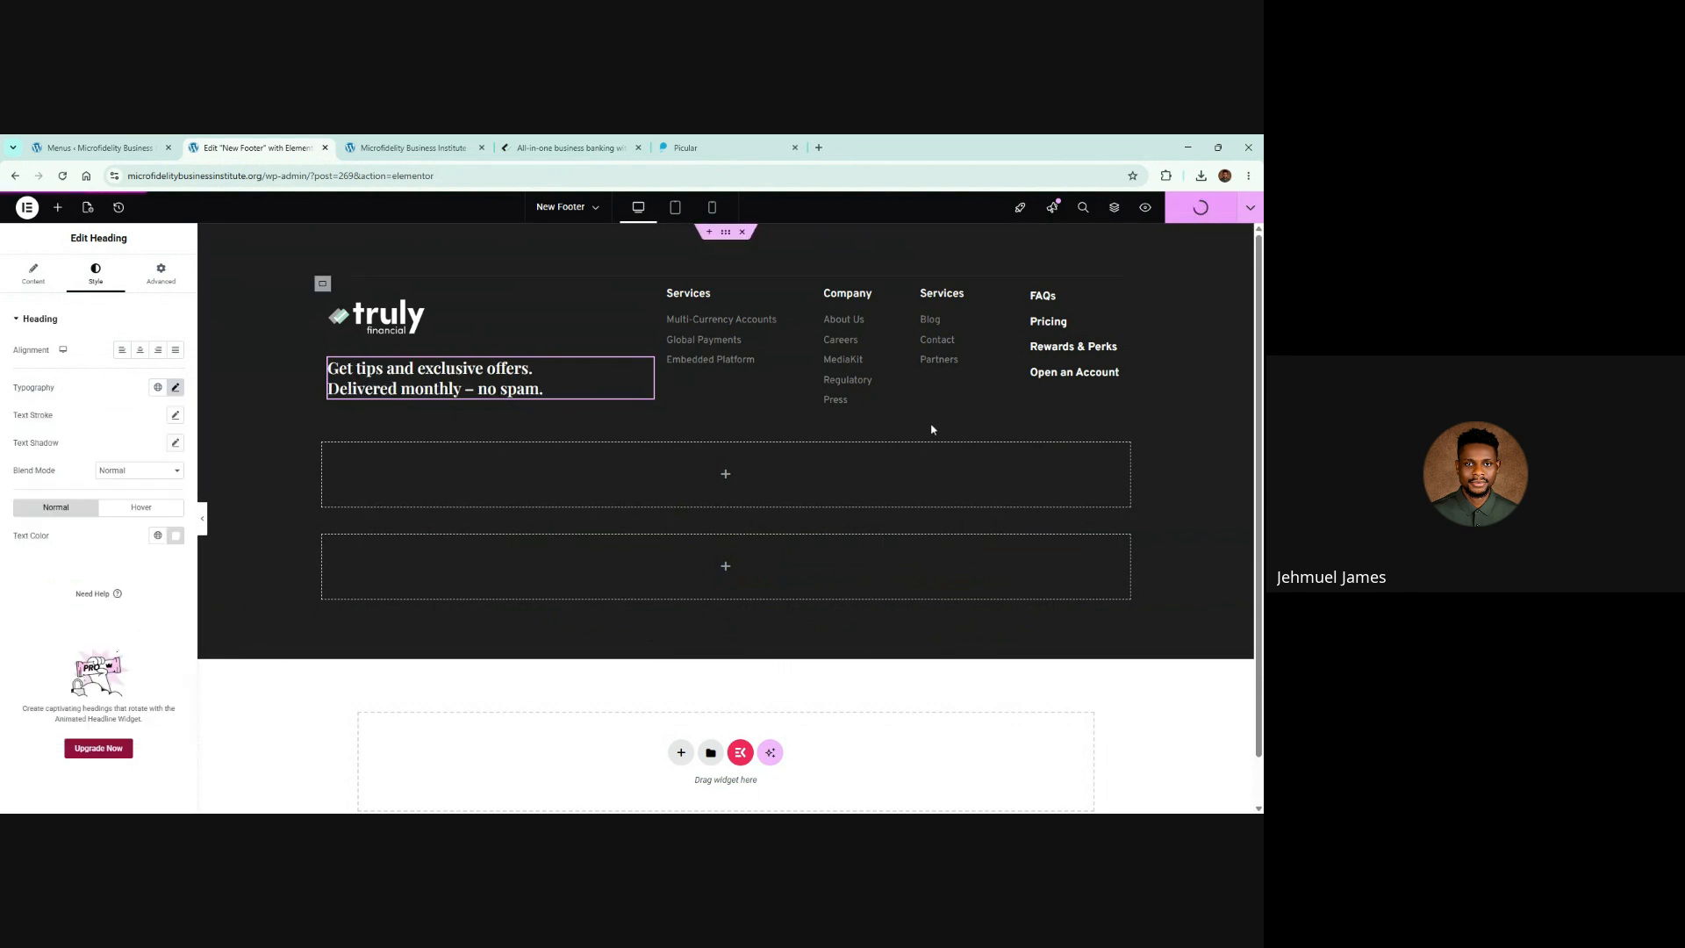
Step: Check the email field in the trulyfinancial.com footer and duplicate the newsletter heading in the Elementor footer
left_click(527, 142)
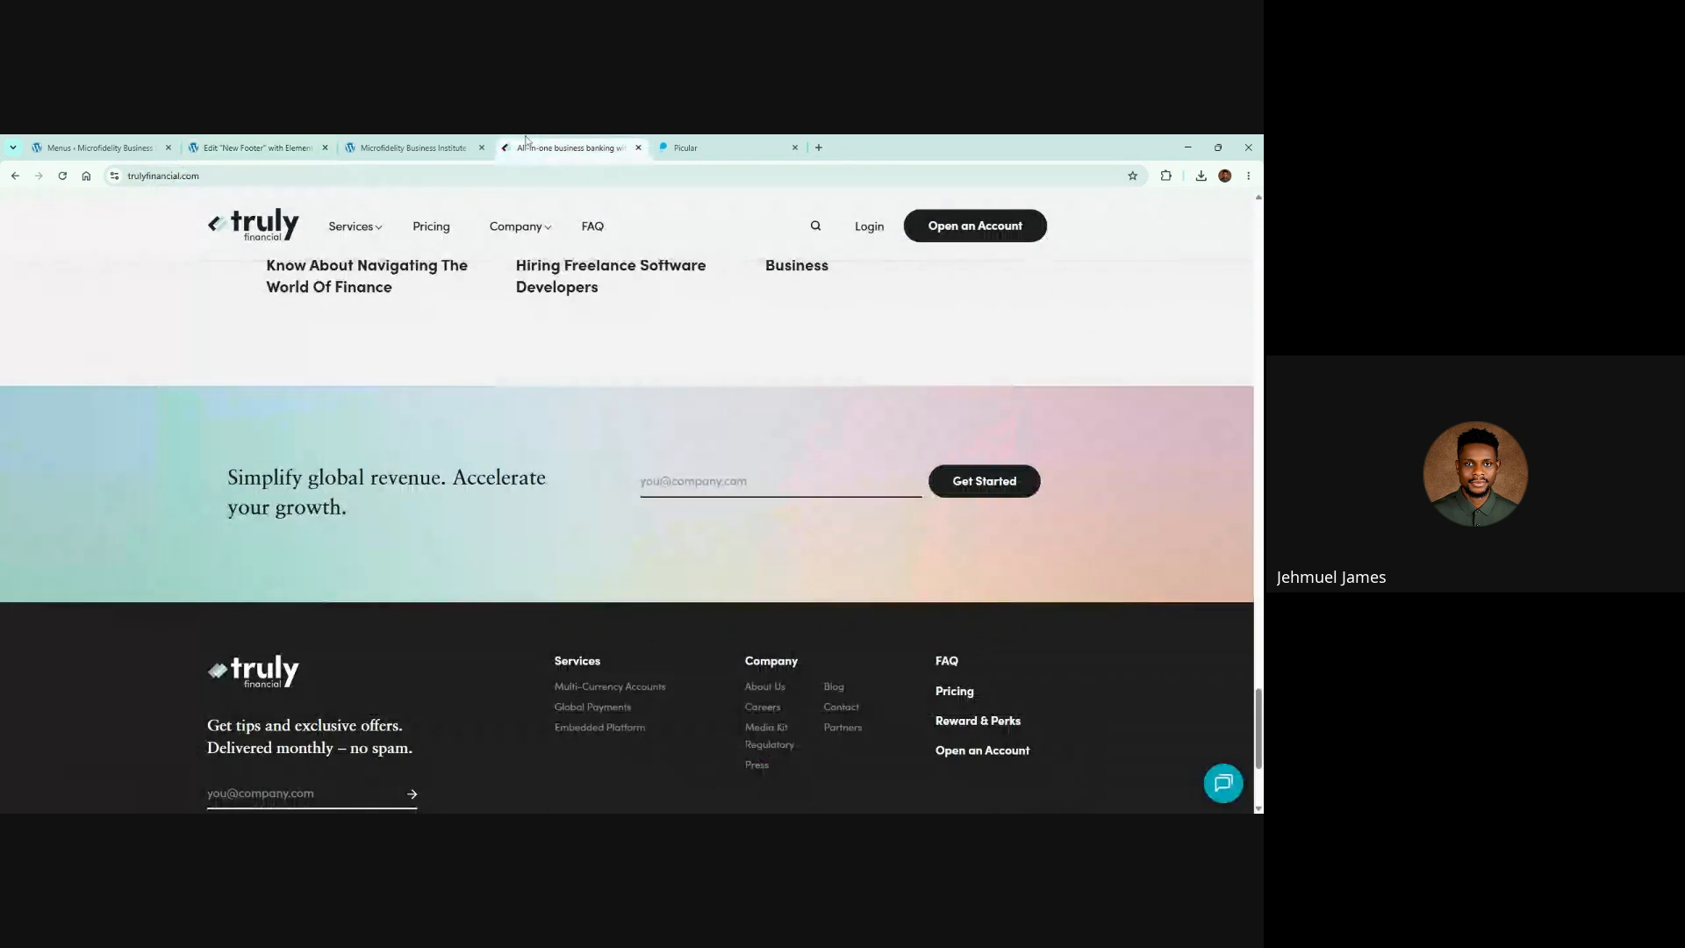
scroll(223, 574, "down", 4)
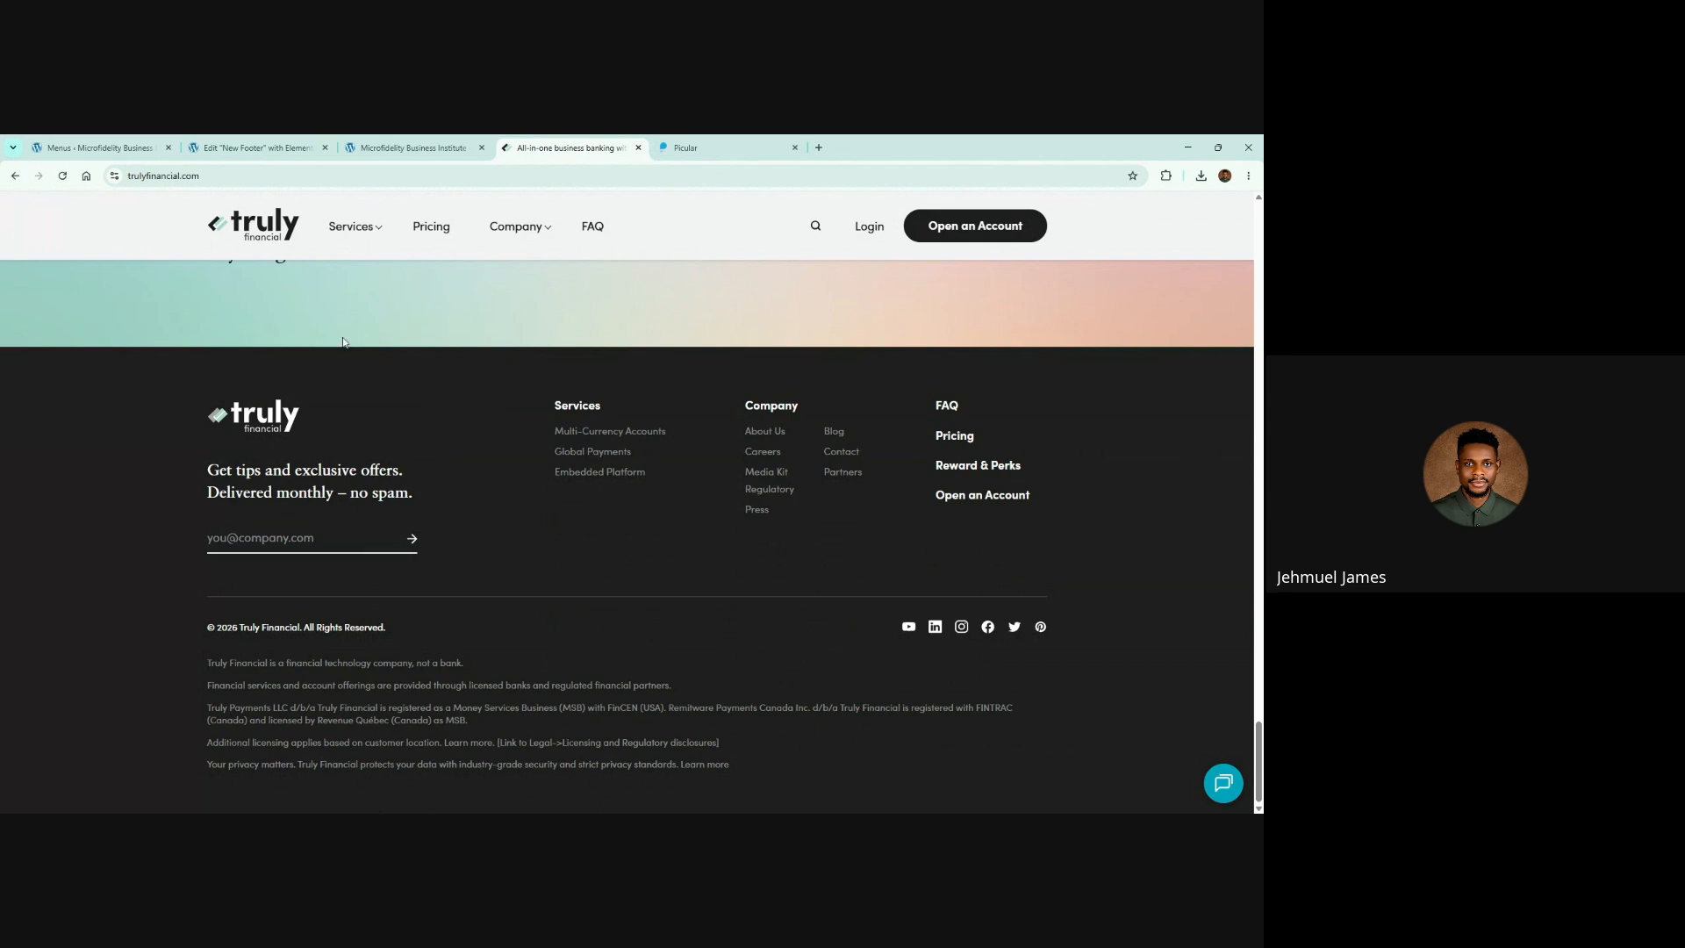
left_click(257, 148)
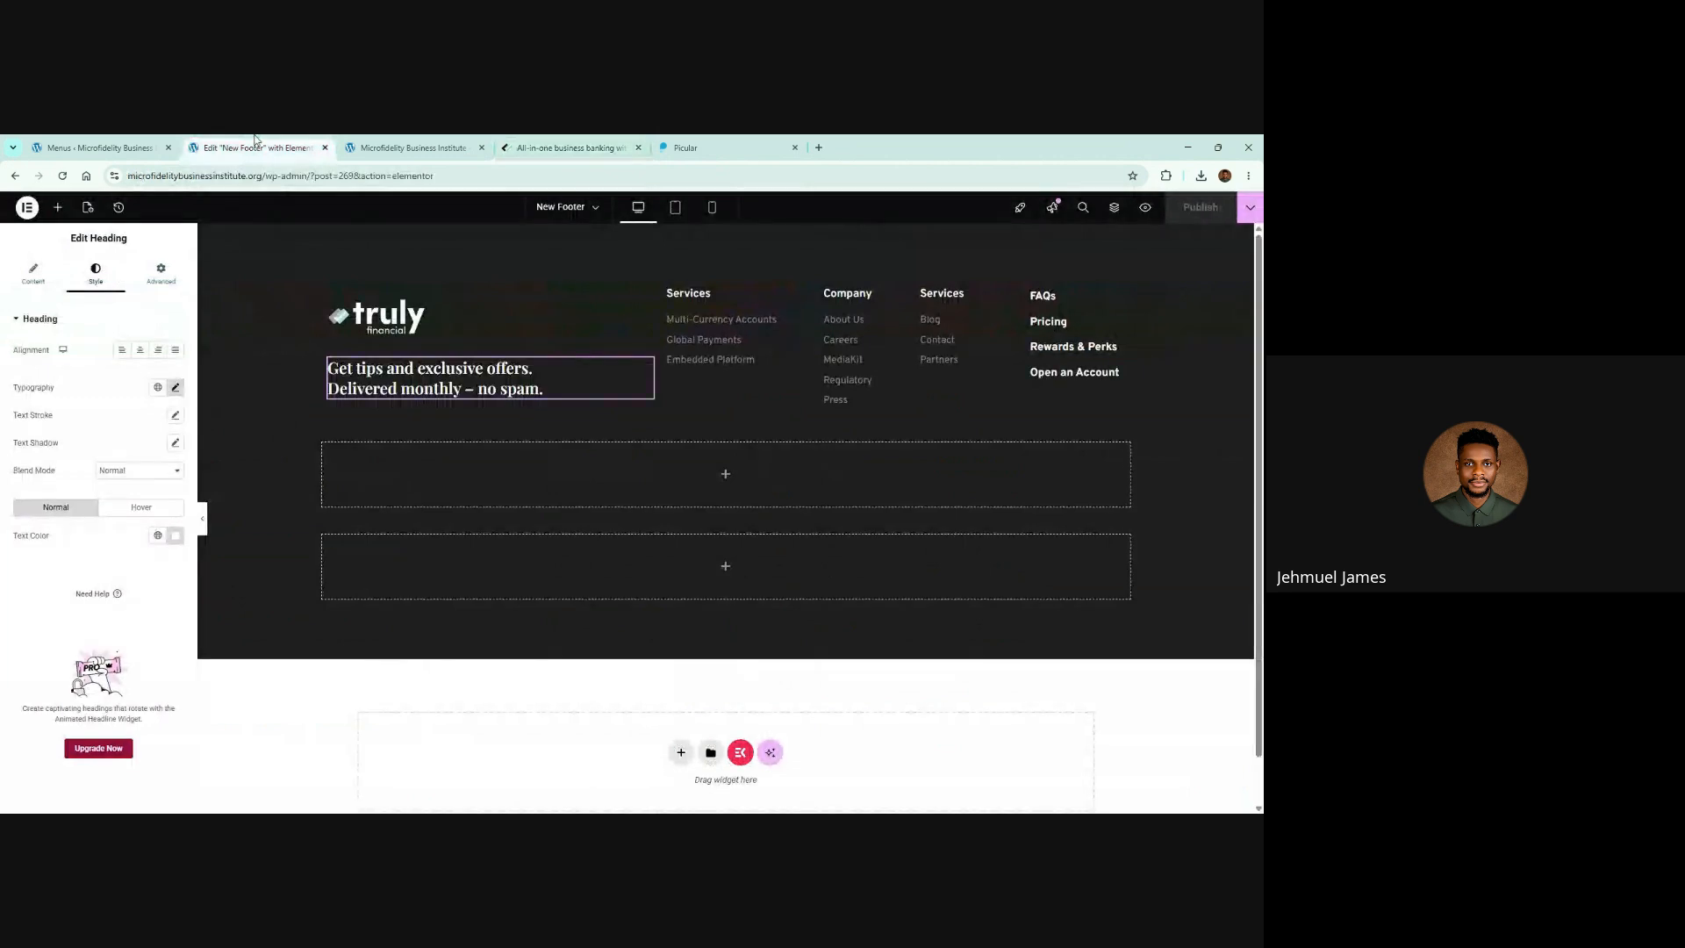
right_click(480, 385)
left_click(510, 413)
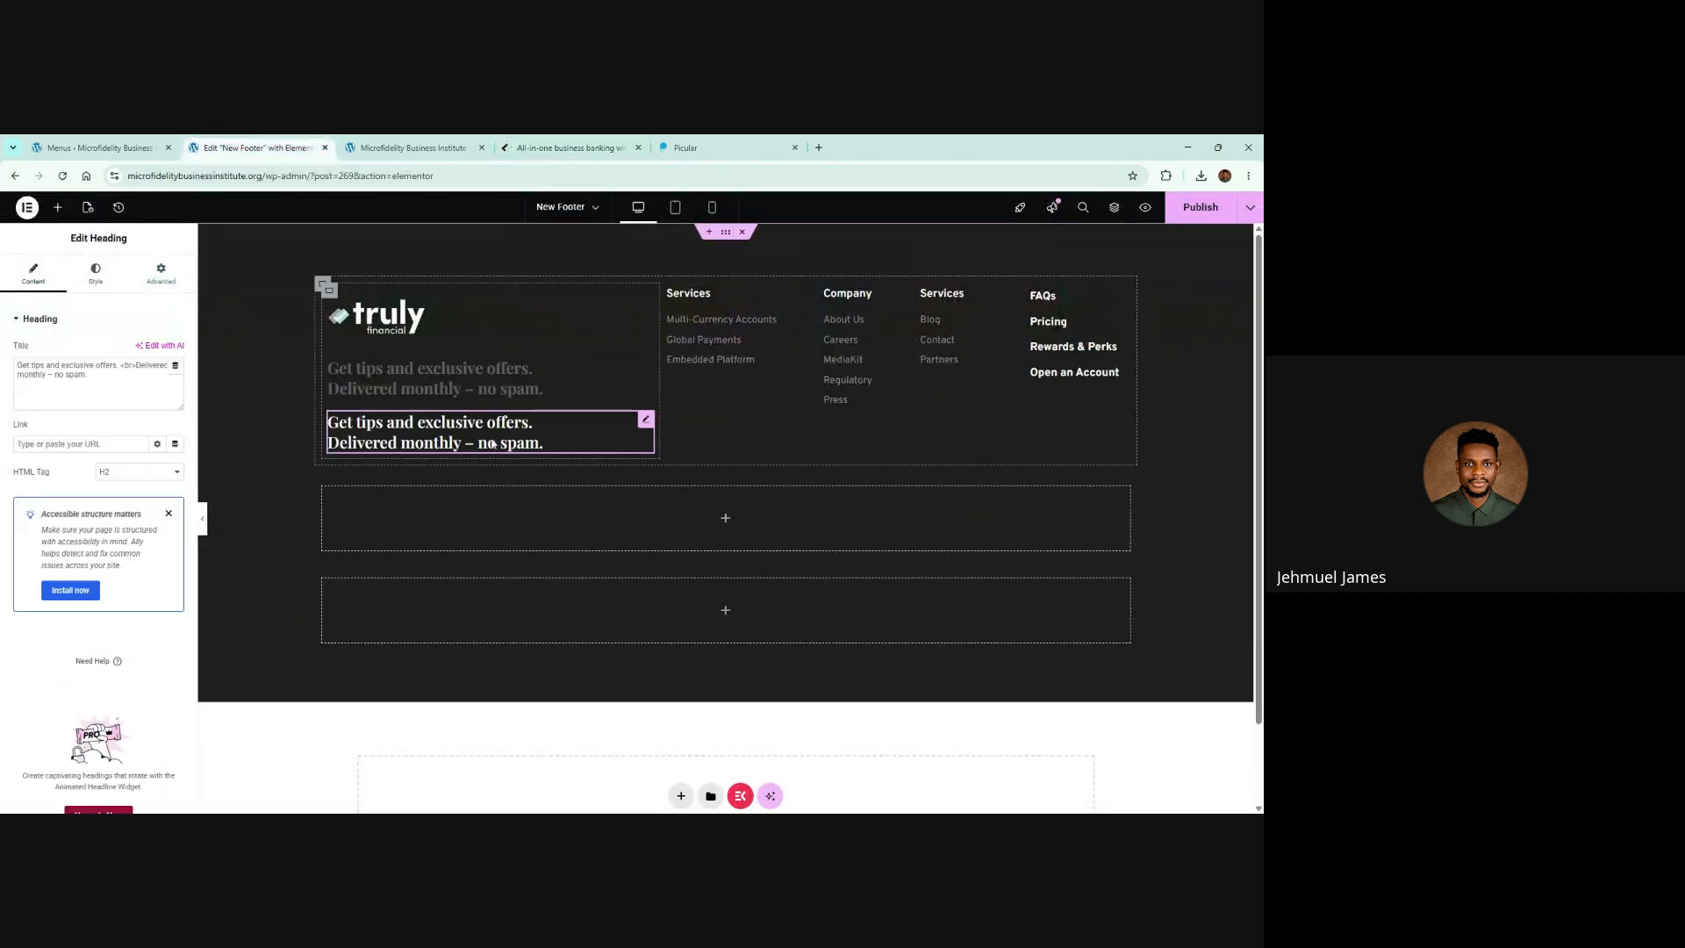
Step: Replace the duplicated heading's text with the placeholder email address used in the trulyfinancial.com footer
left_click(453, 147)
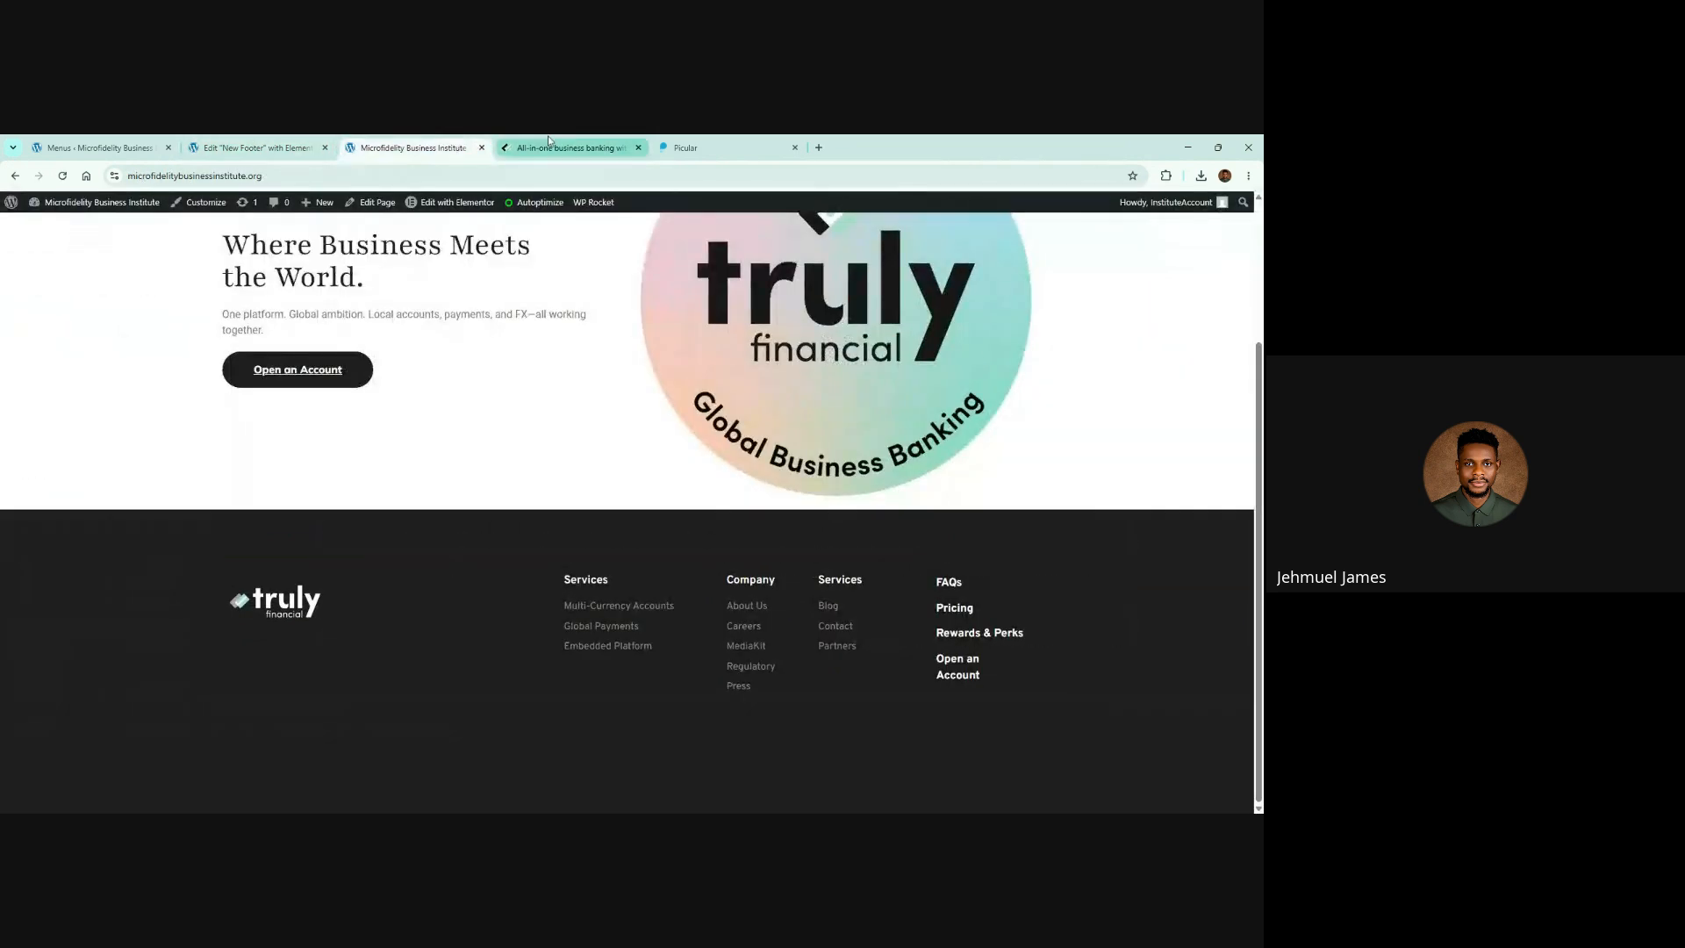
left_click(566, 148)
left_click(284, 143)
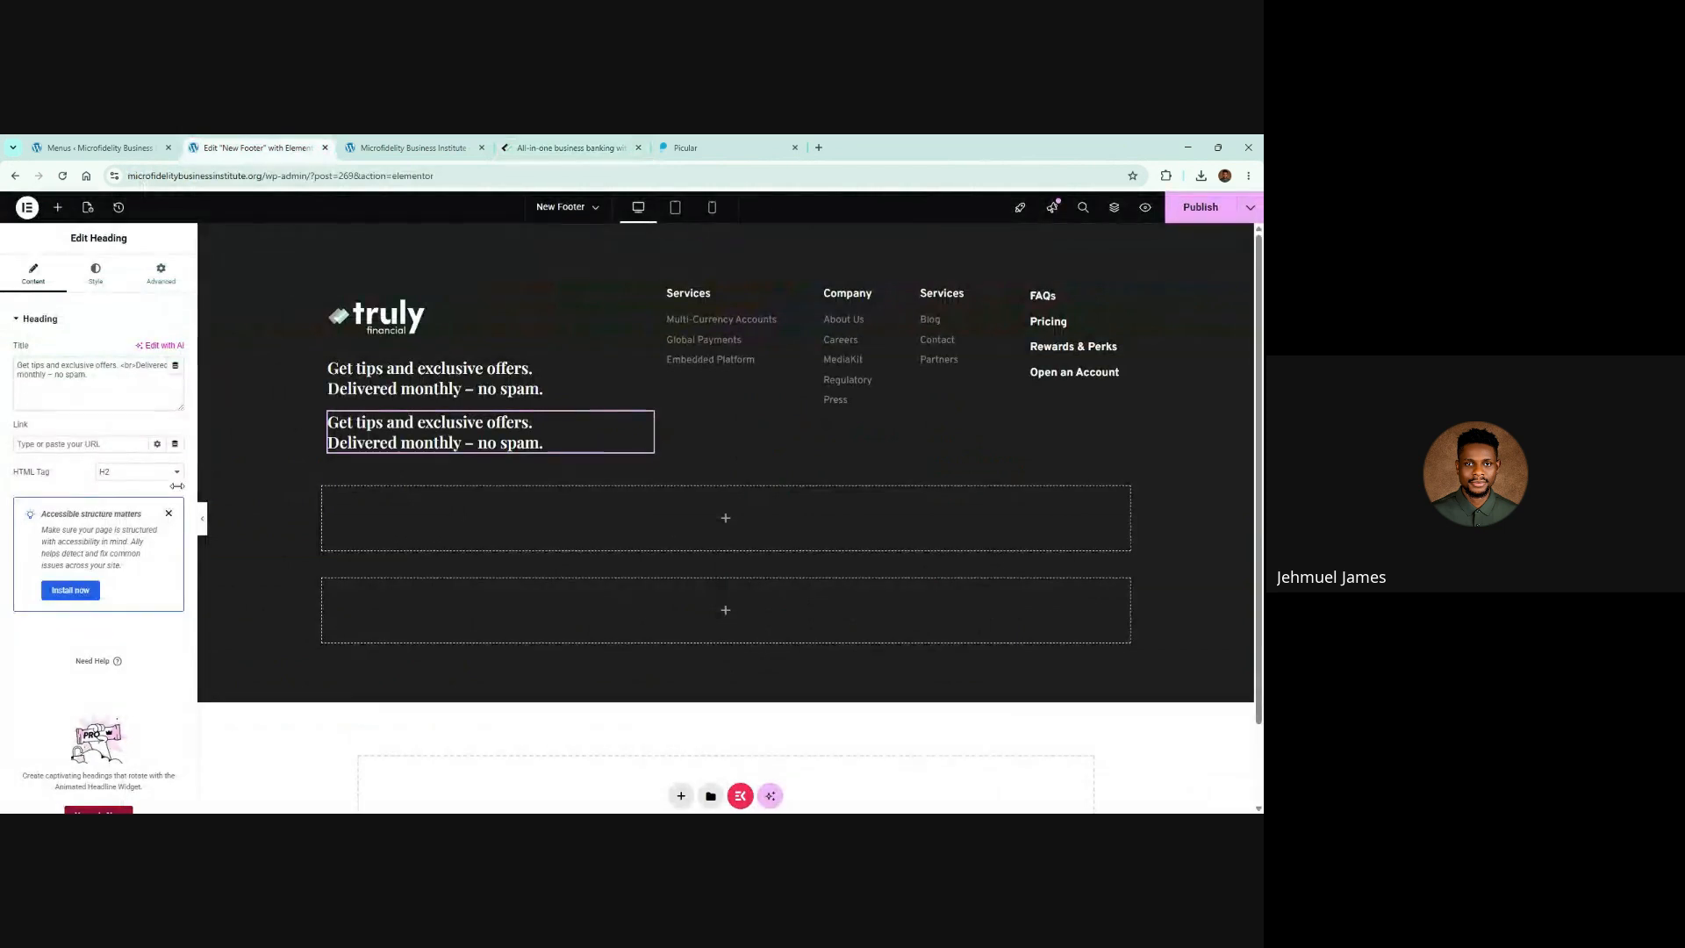
triple_click(128, 370)
type("you")
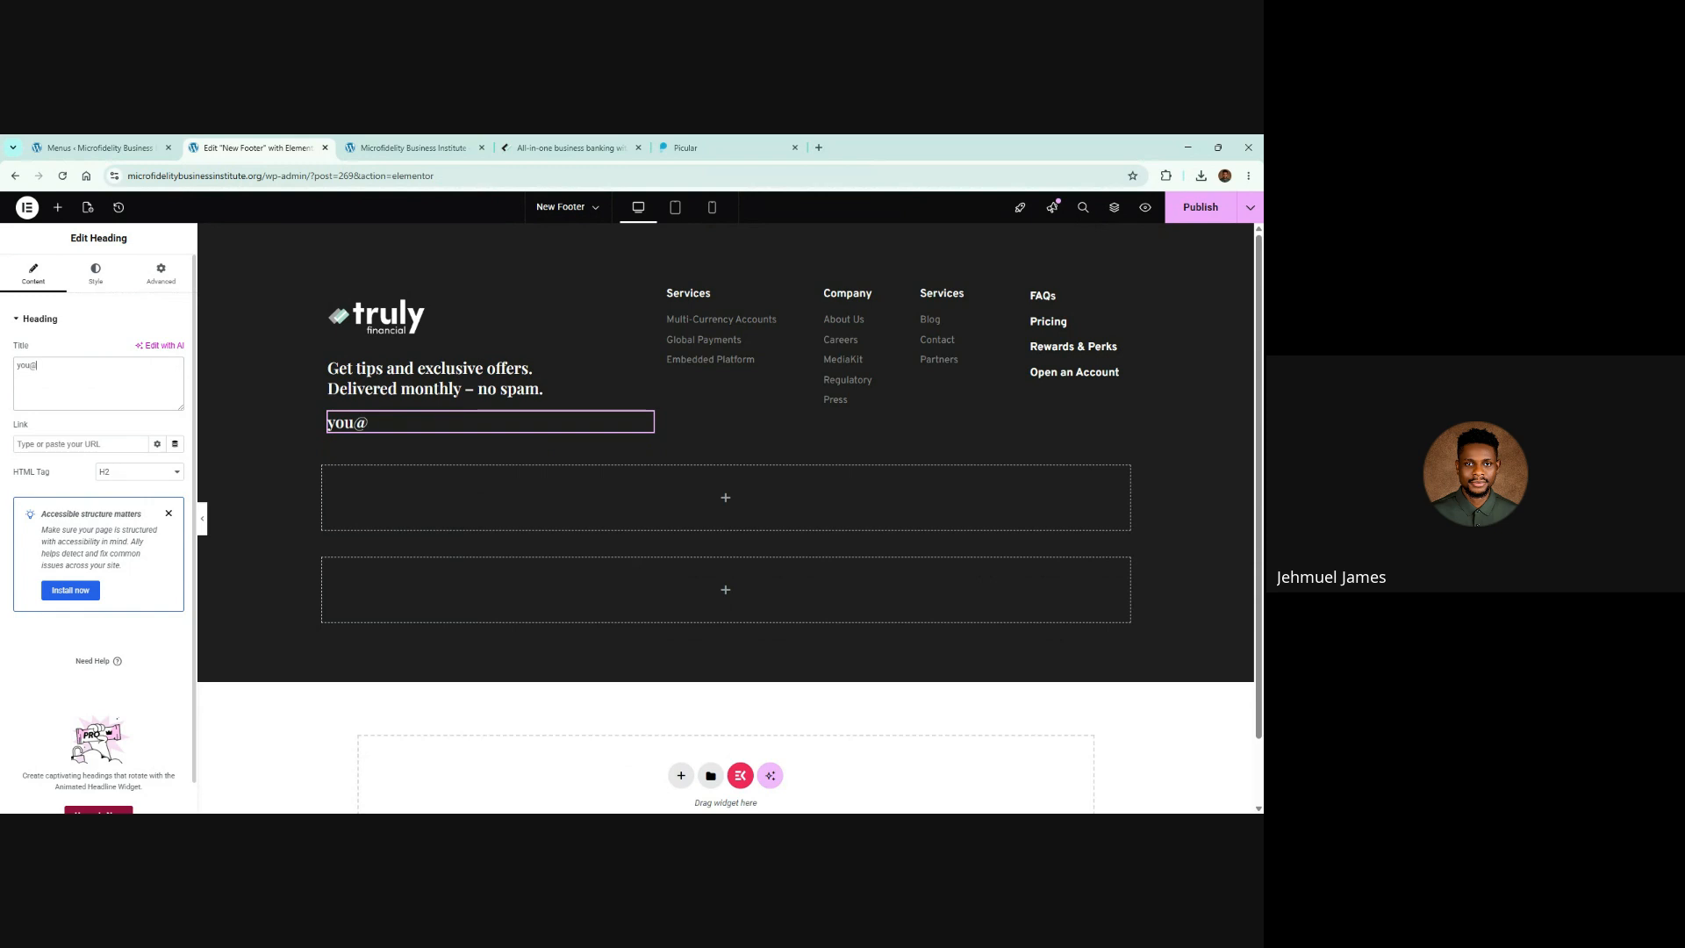
type("@company.com")
left_click(590, 145)
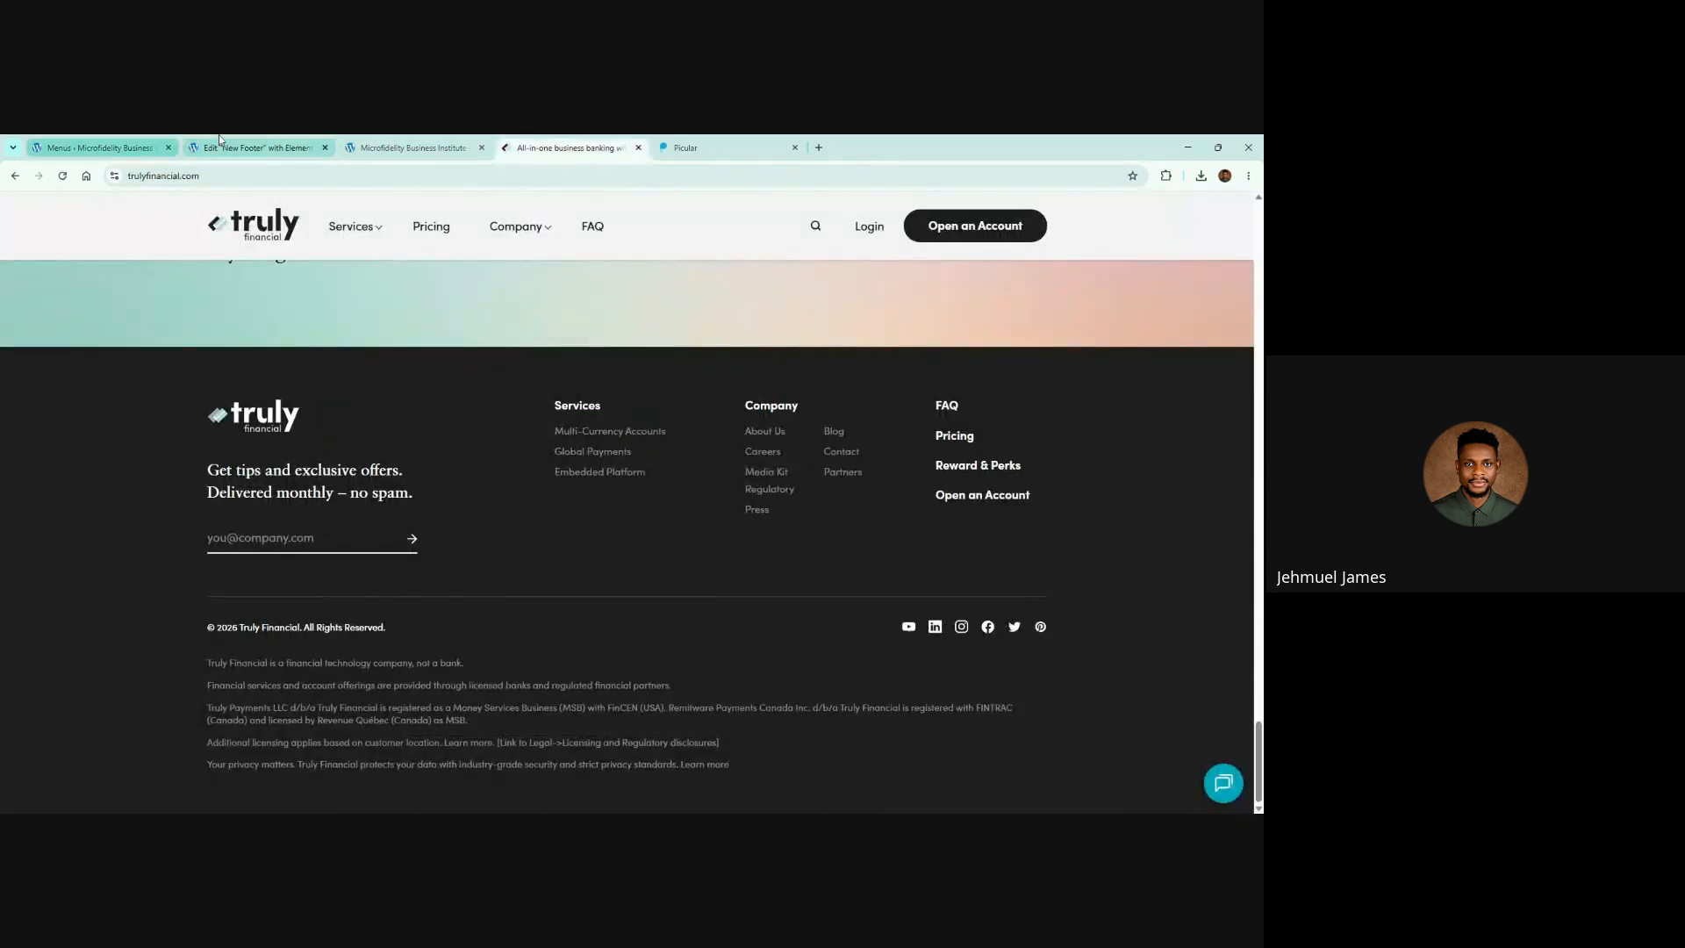
left_click(253, 148)
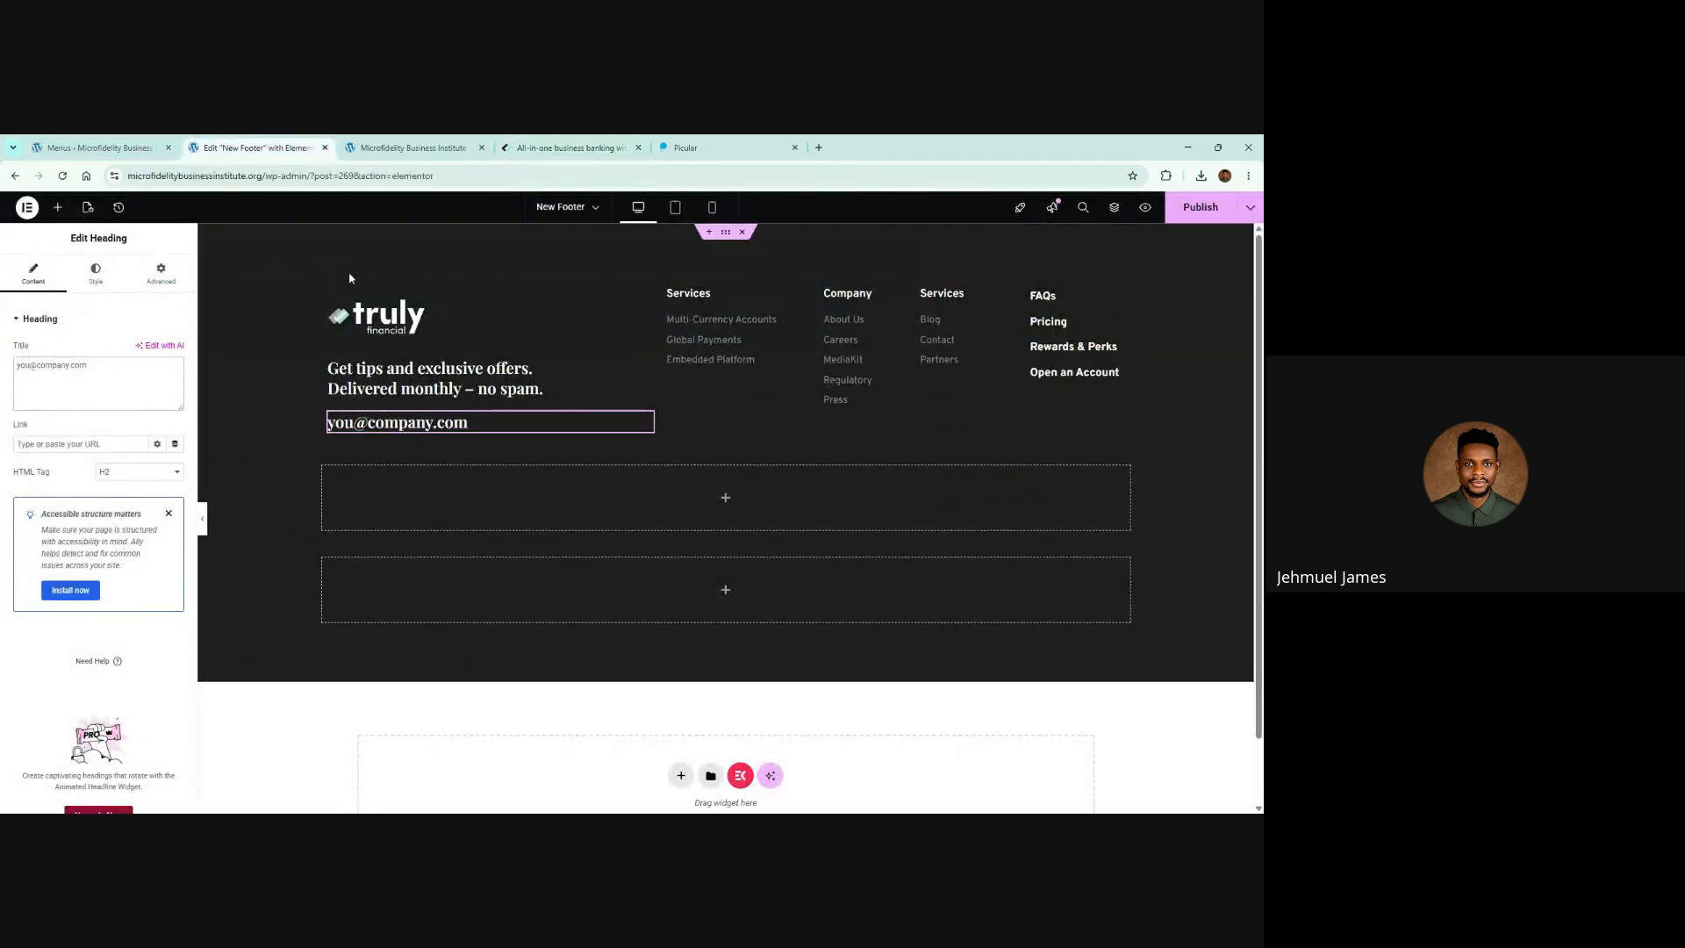
Step: Change the email placeholder heading's font family to Overpass
left_click(95, 272)
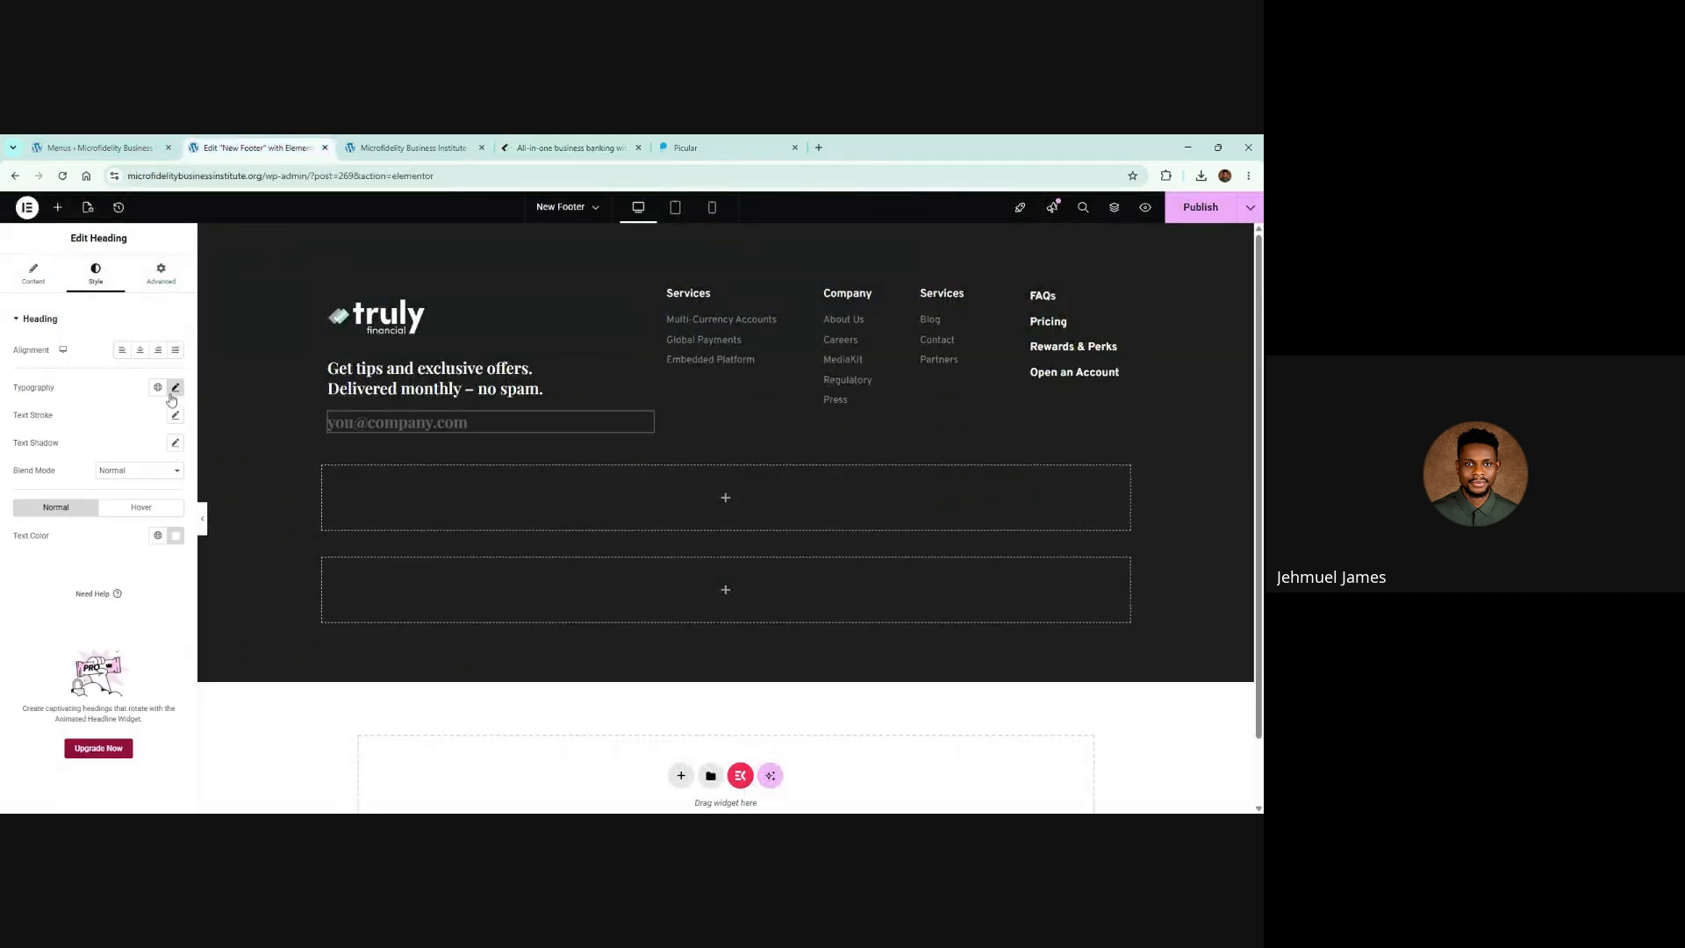
left_click(175, 387)
left_click(134, 449)
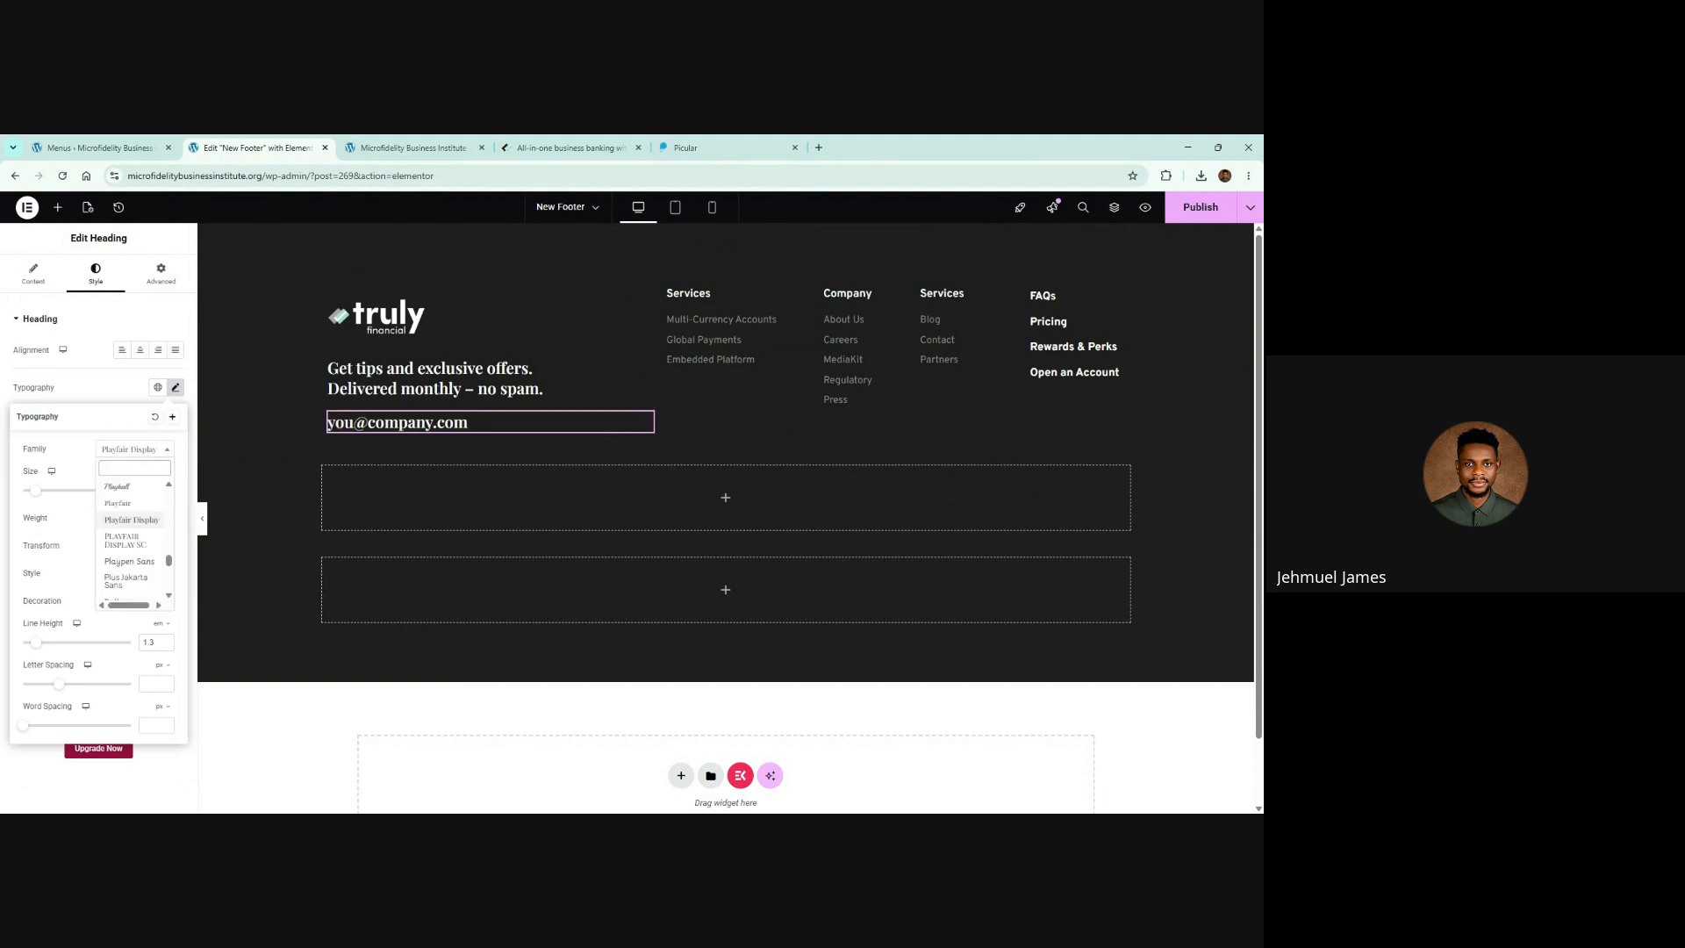
type("overpass")
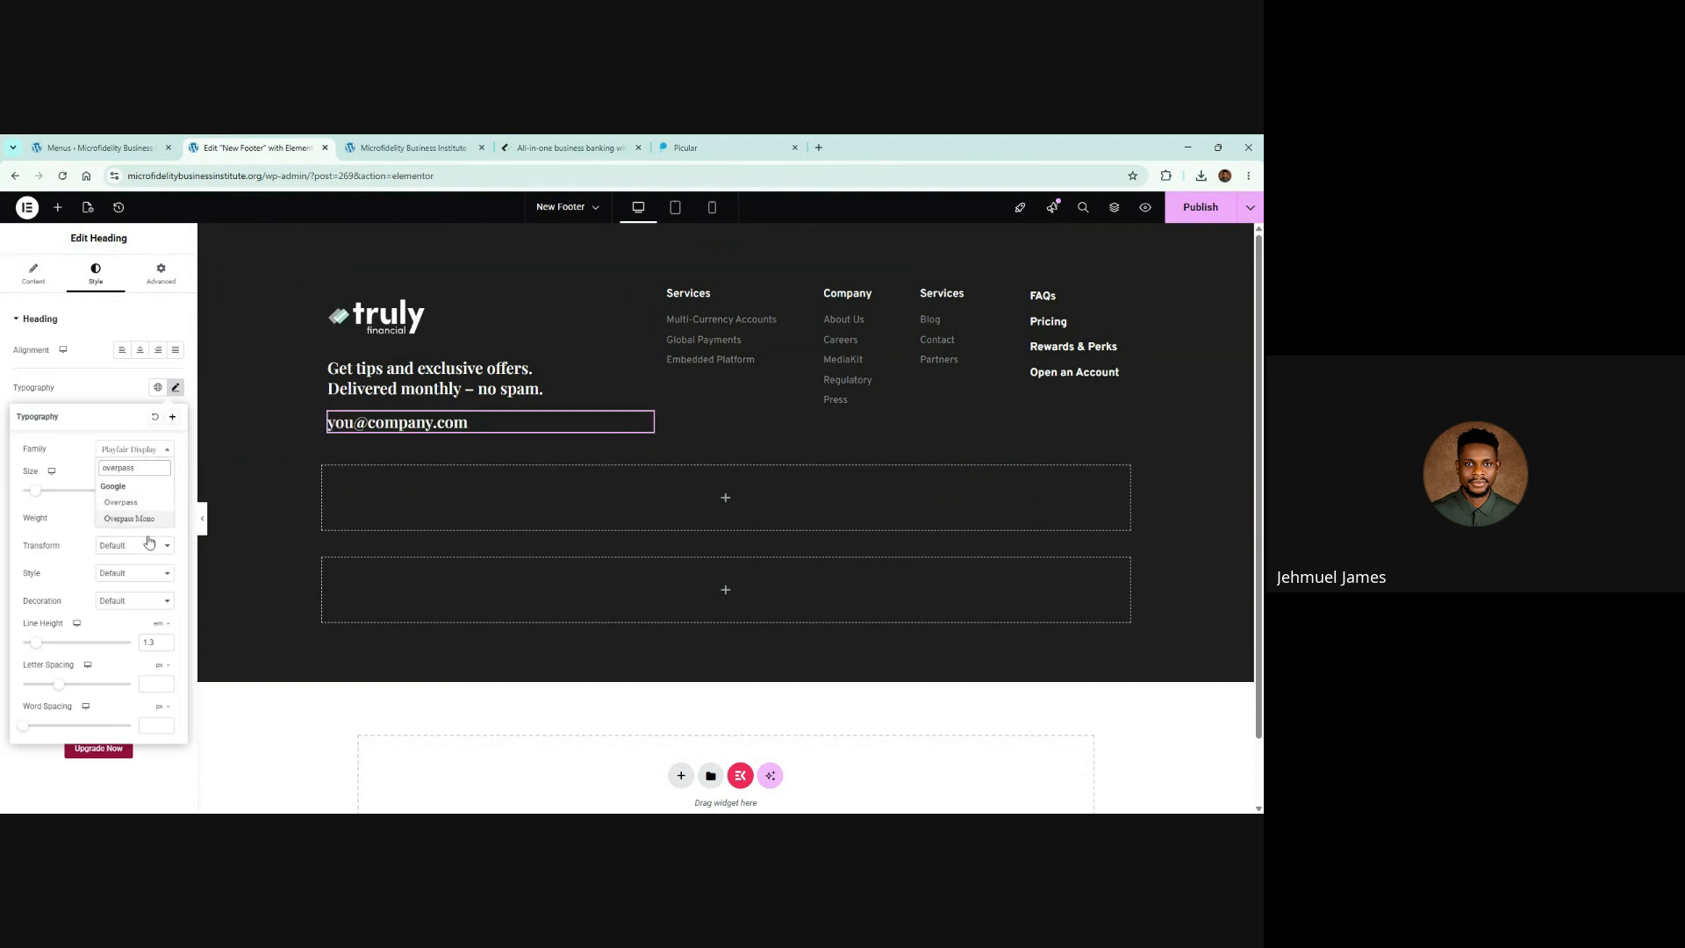
left_click(120, 502)
Step: Copy the grey text color of the Services link list and apply it to the email placeholder heading
left_click(796, 322)
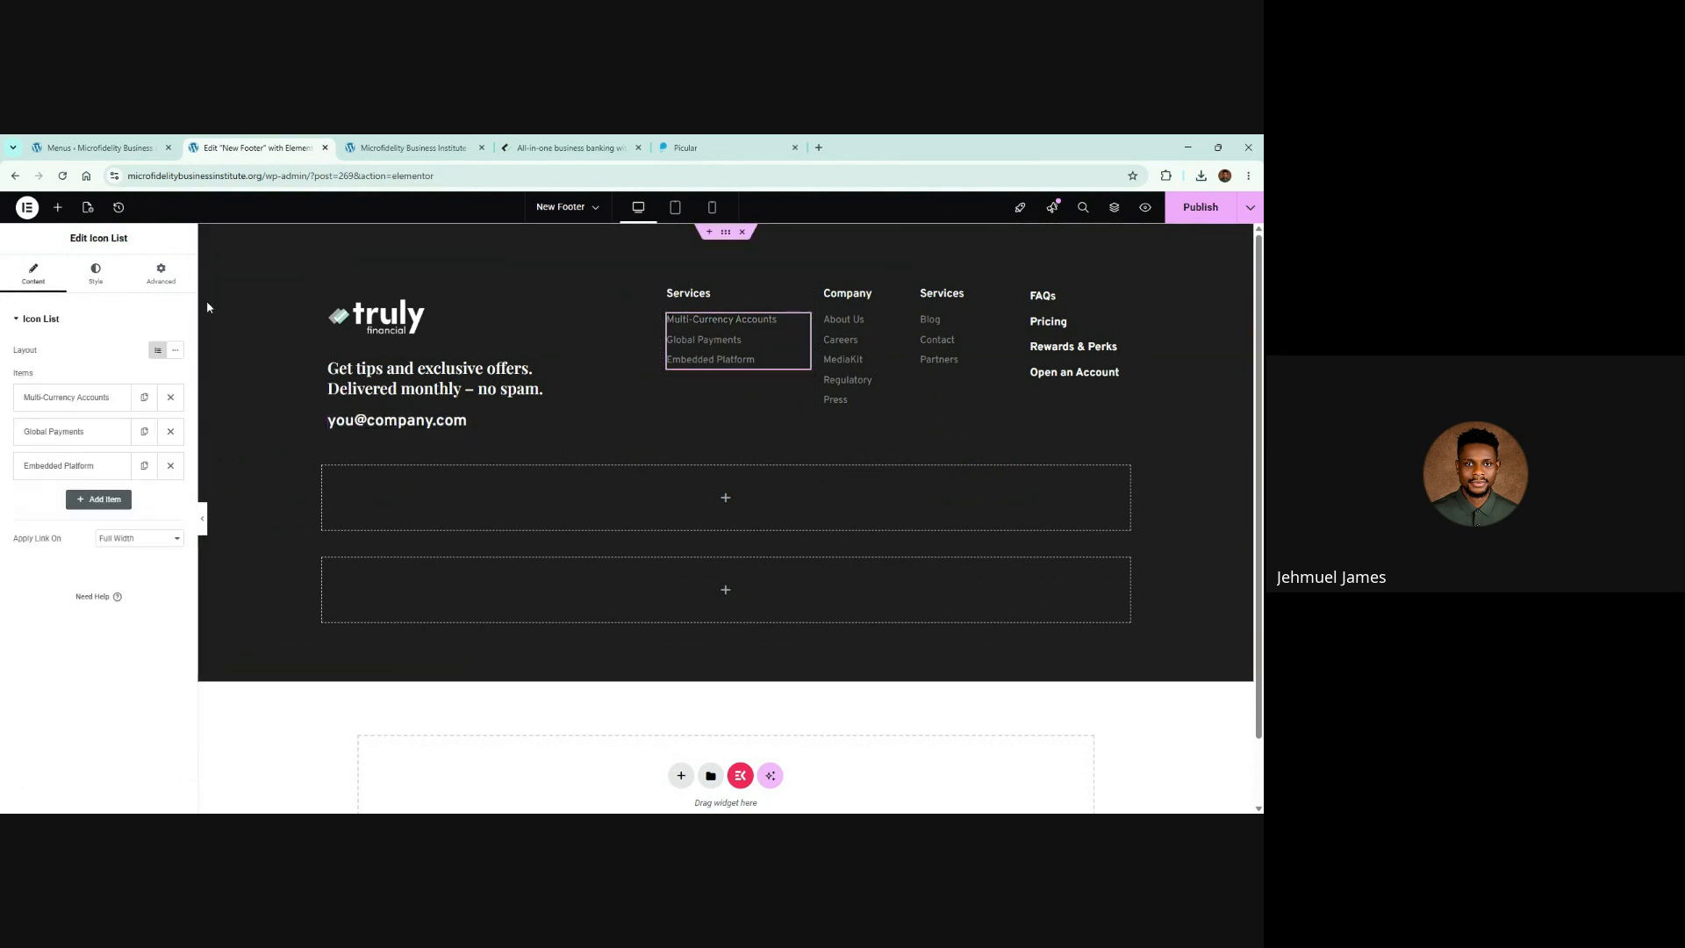
left_click(96, 272)
left_click(106, 507)
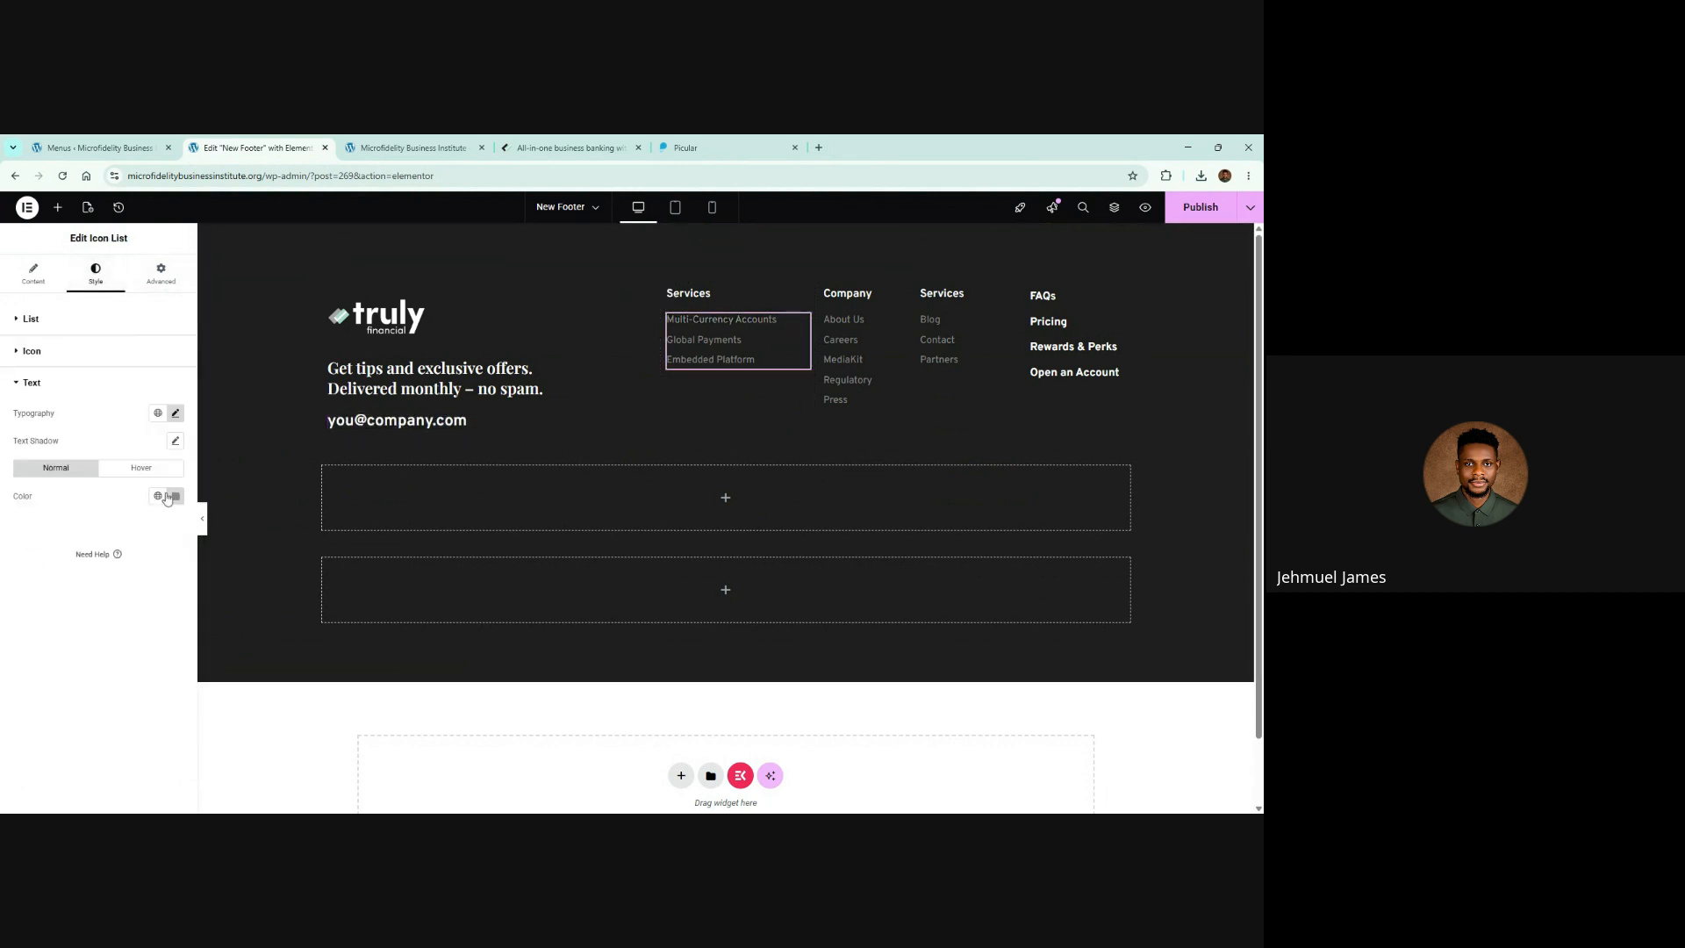
left_click(176, 496)
key("ctrl+c")
left_click(438, 421)
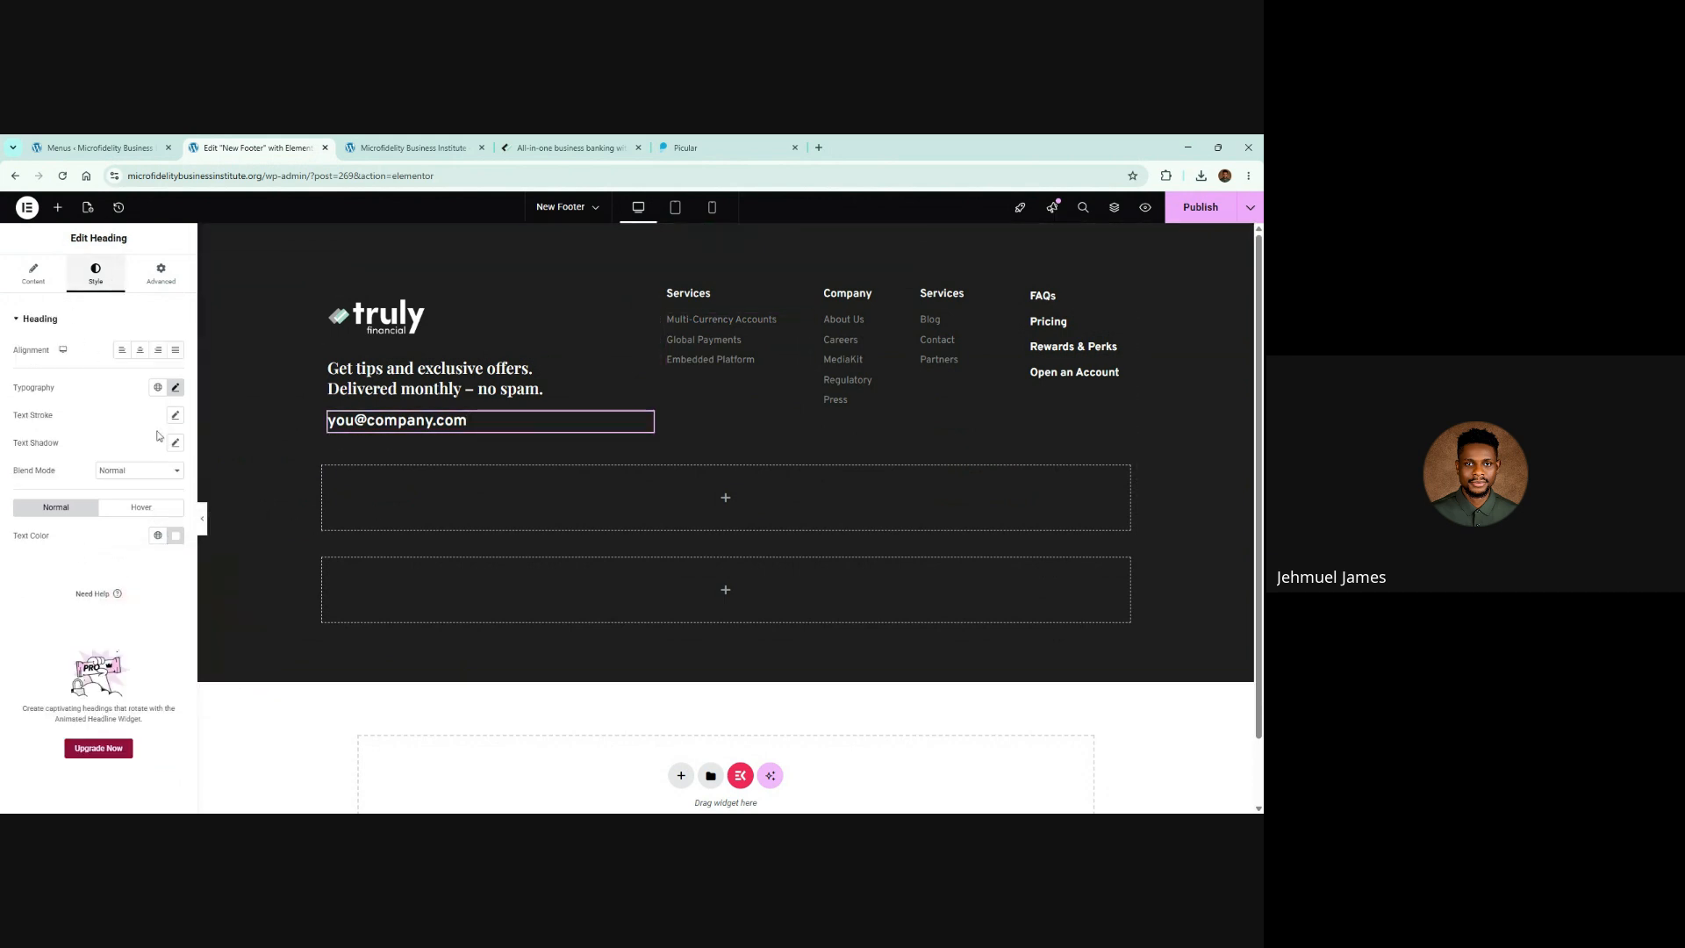
left_click(176, 535)
key("ctrl+v")
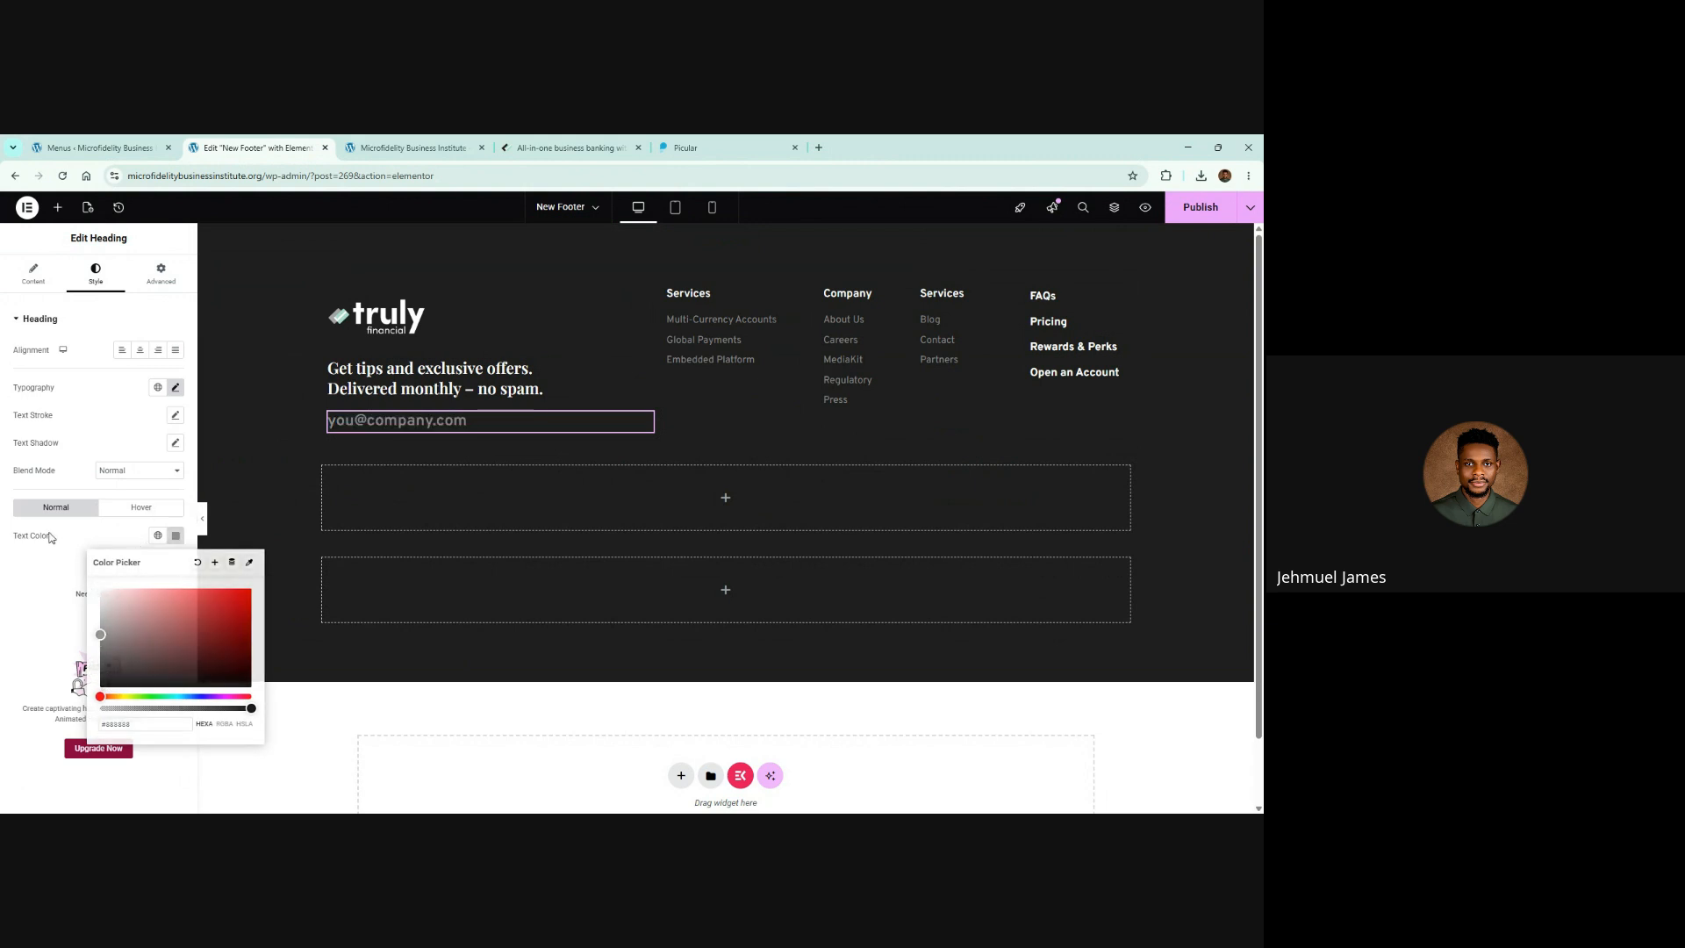
Step: Set the email placeholder heading's font size to 18 px and compare it with the trulyfinancial.com footer
left_click(190, 389)
left_click(177, 389)
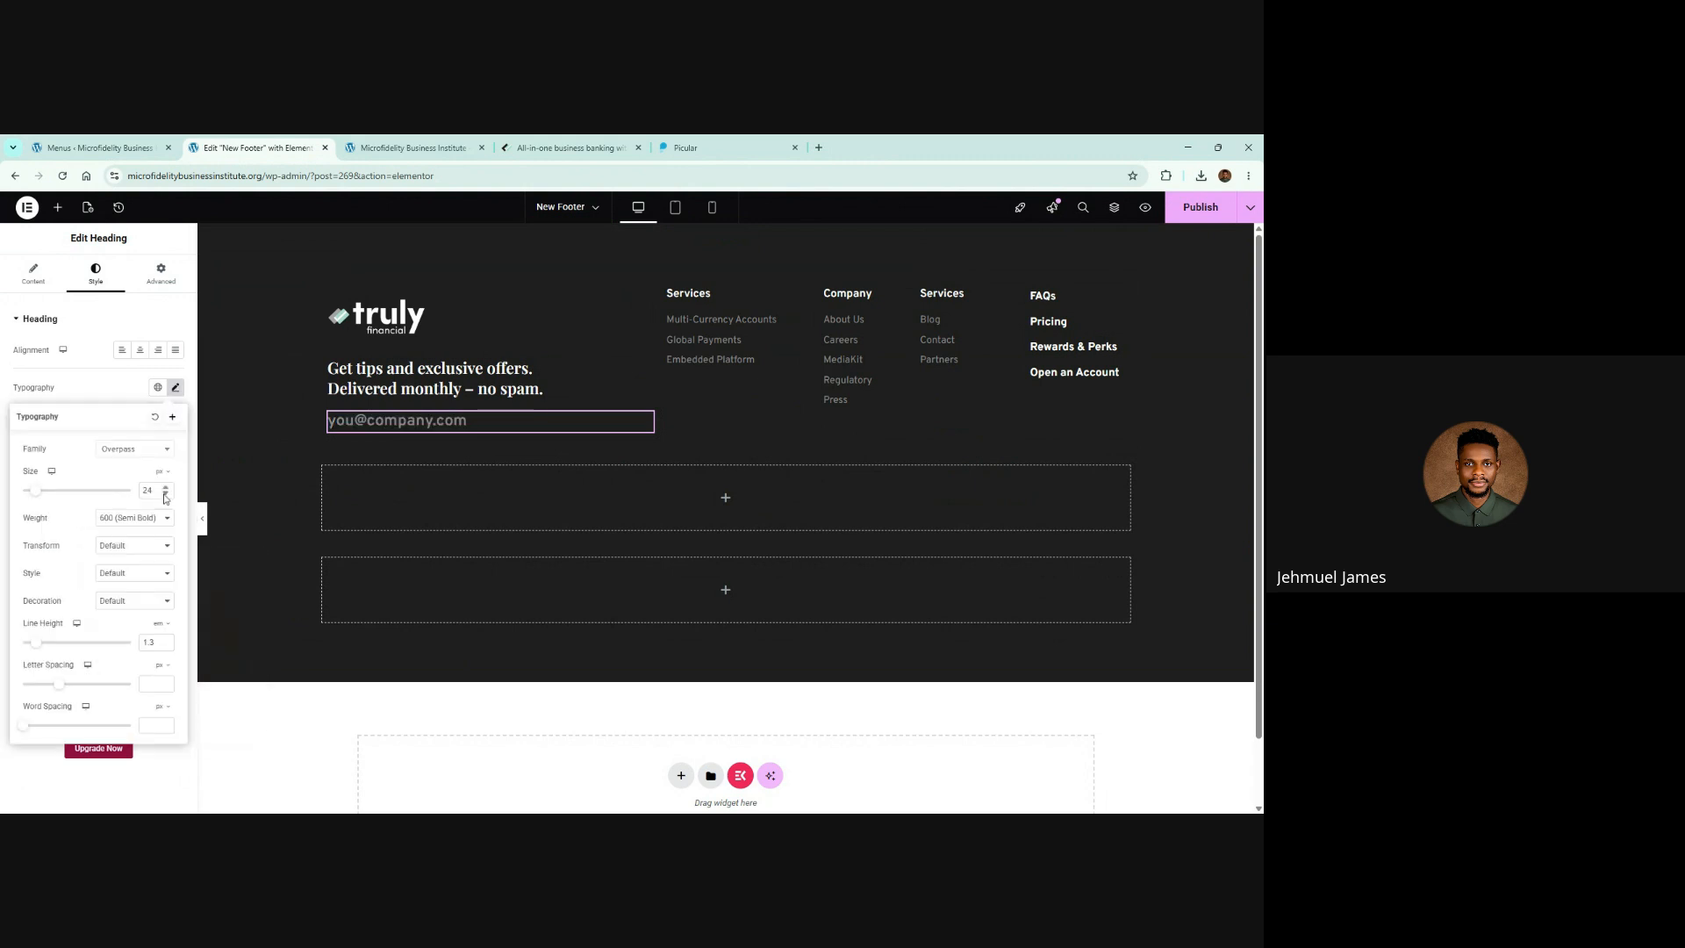
left_click(166, 495)
left_click(166, 495)
left_click(166, 495)
left_click(167, 495)
left_click(167, 495)
left_click(167, 495)
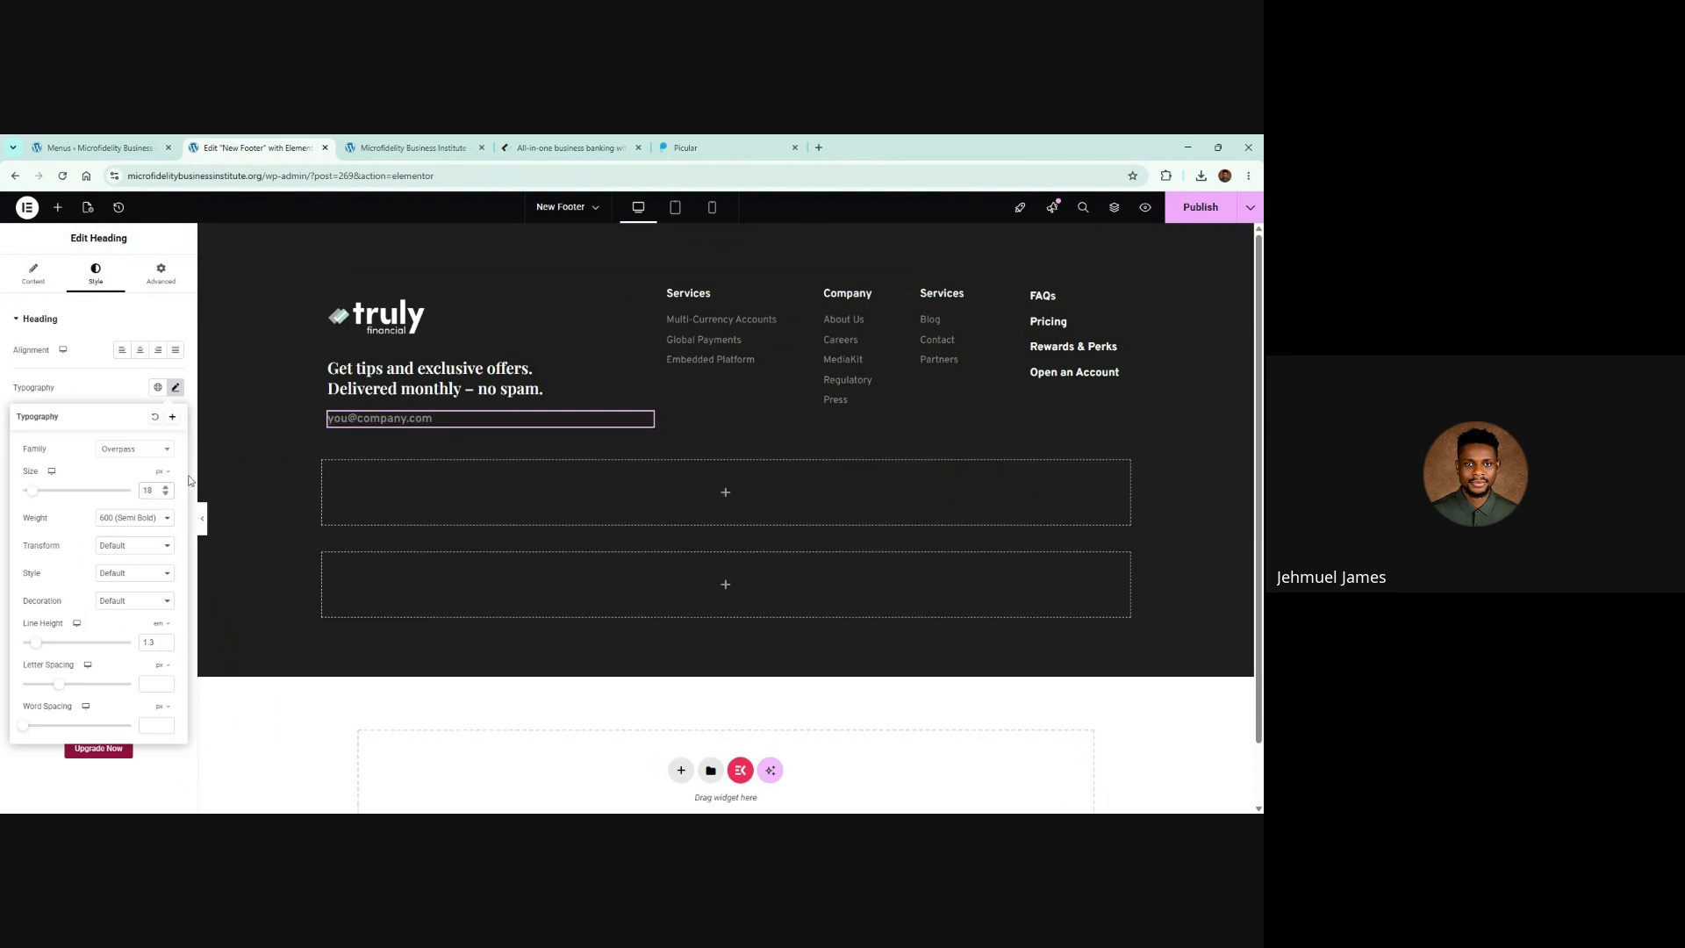
left_click(569, 148)
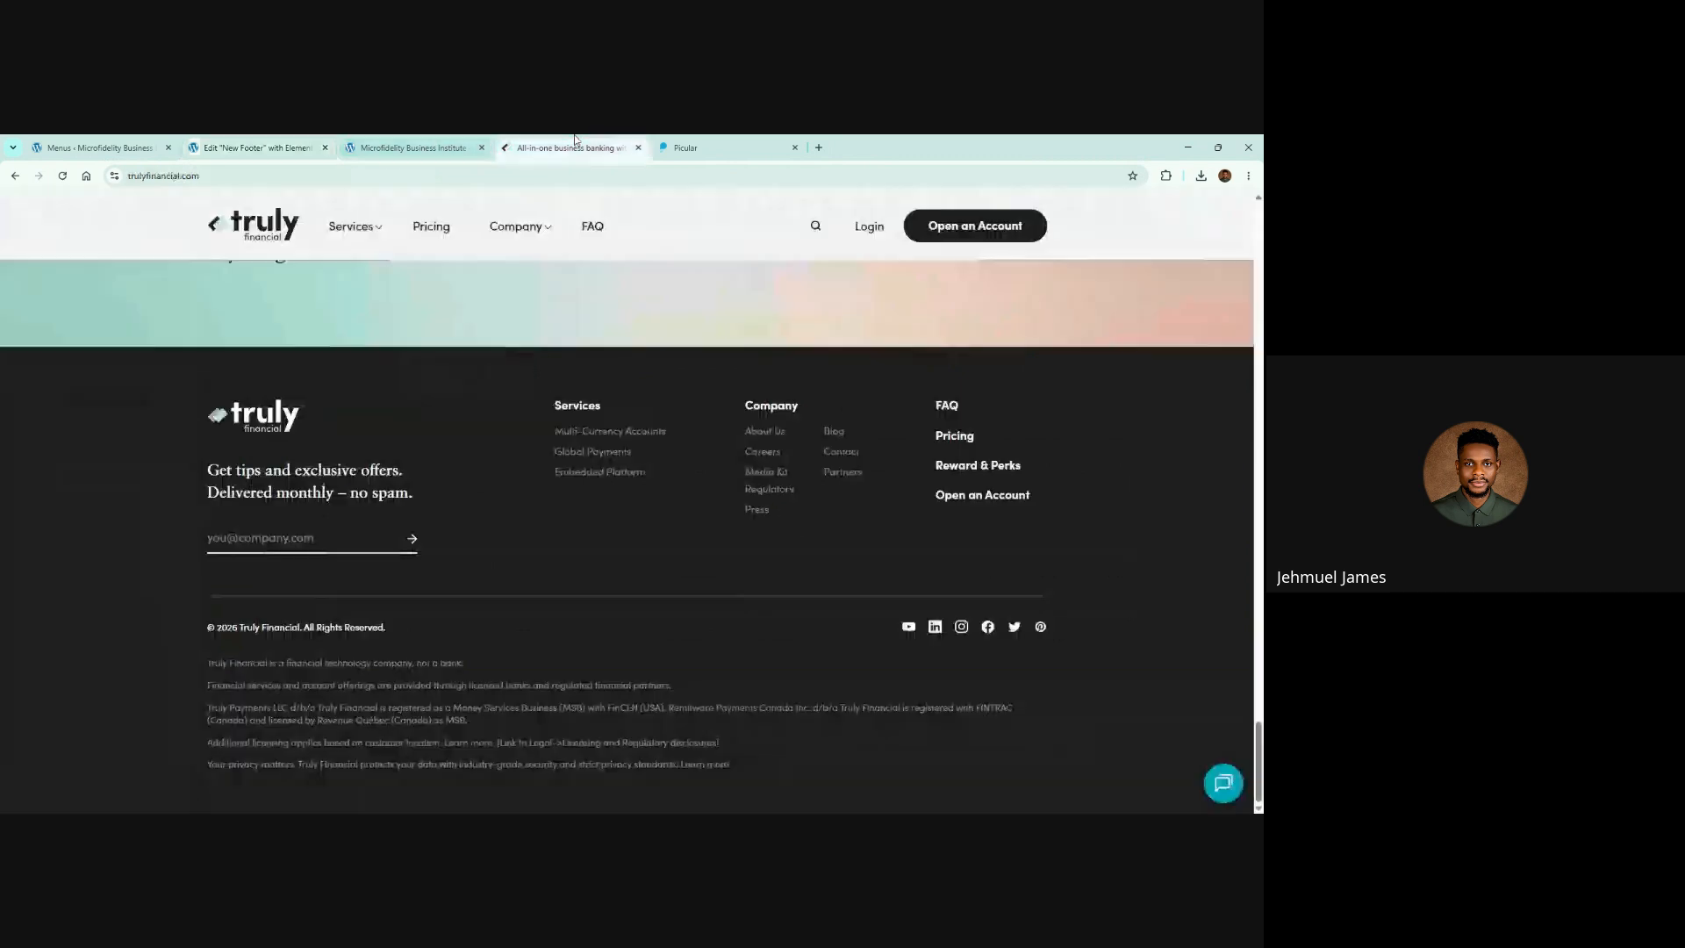
left_click(290, 147)
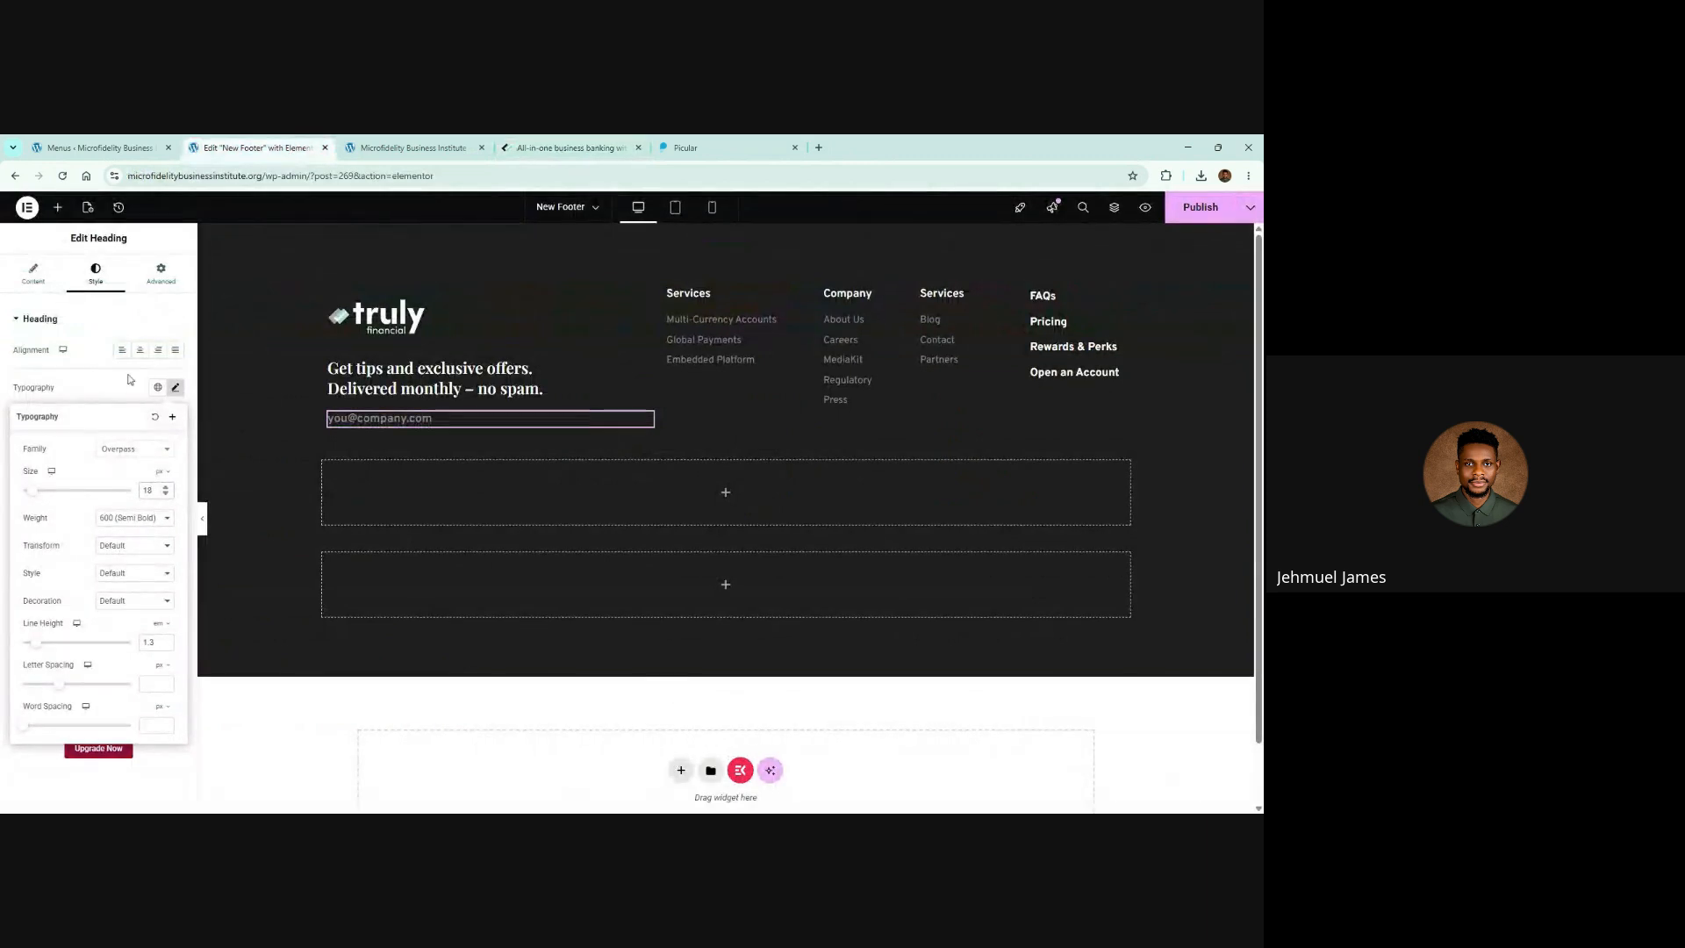
Step: Give the email placeholder heading a solid border type with all border widths set to 0
left_click(176, 387)
left_click(175, 282)
scroll(97, 641, "down", 5)
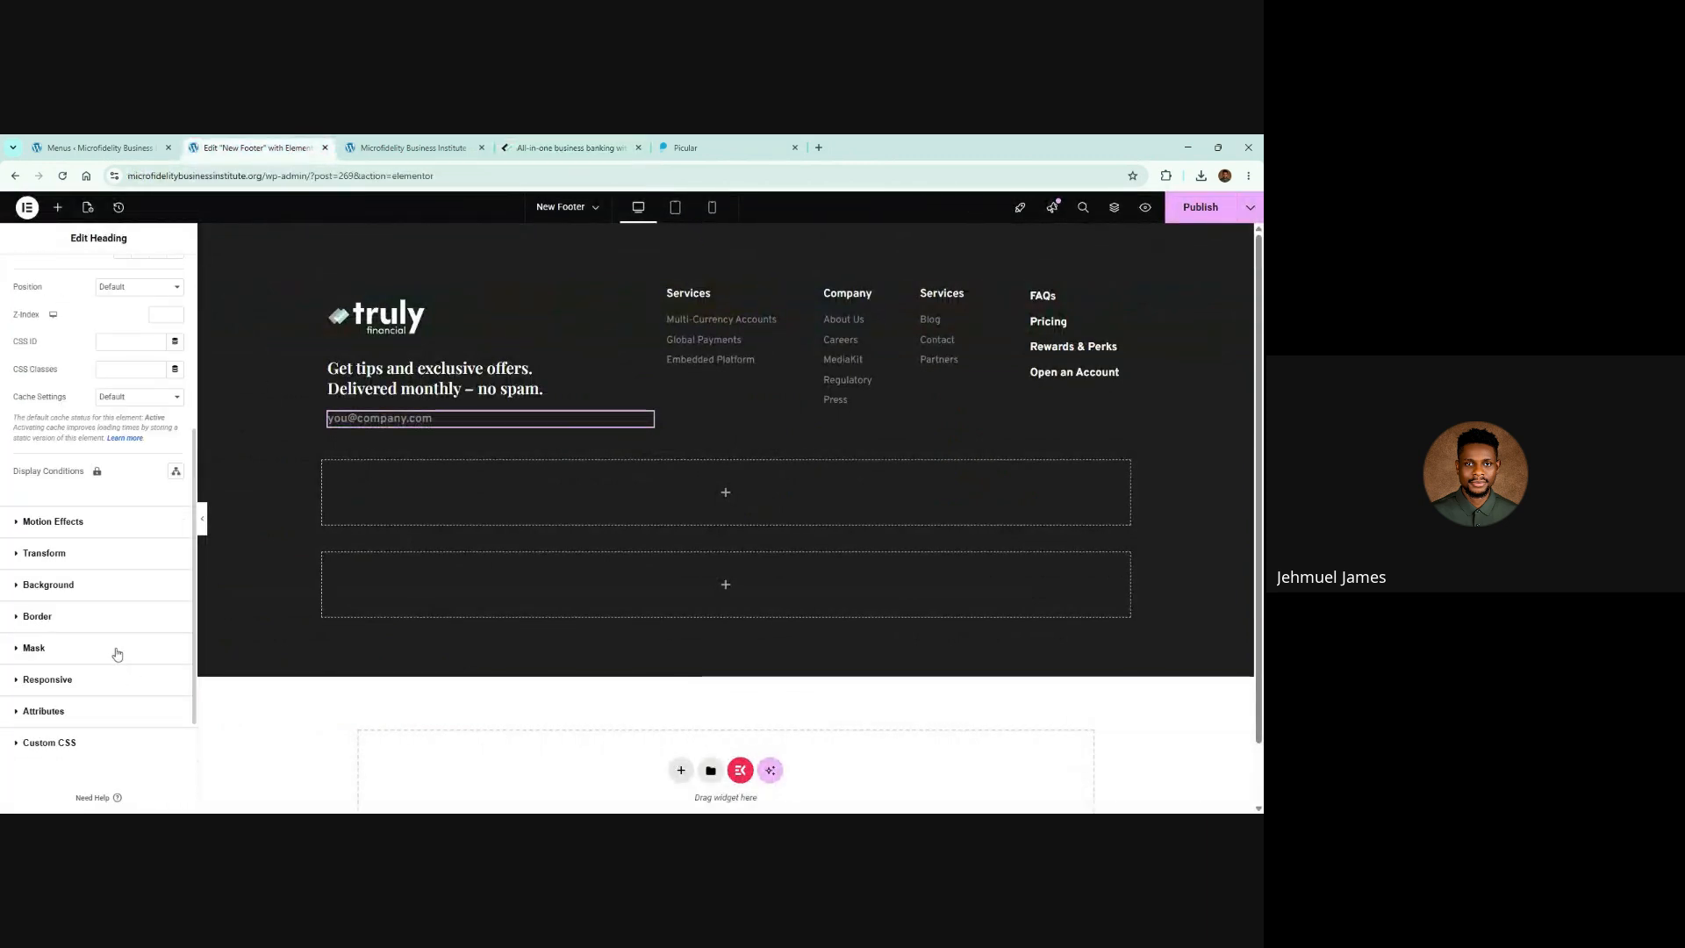
left_click(78, 617)
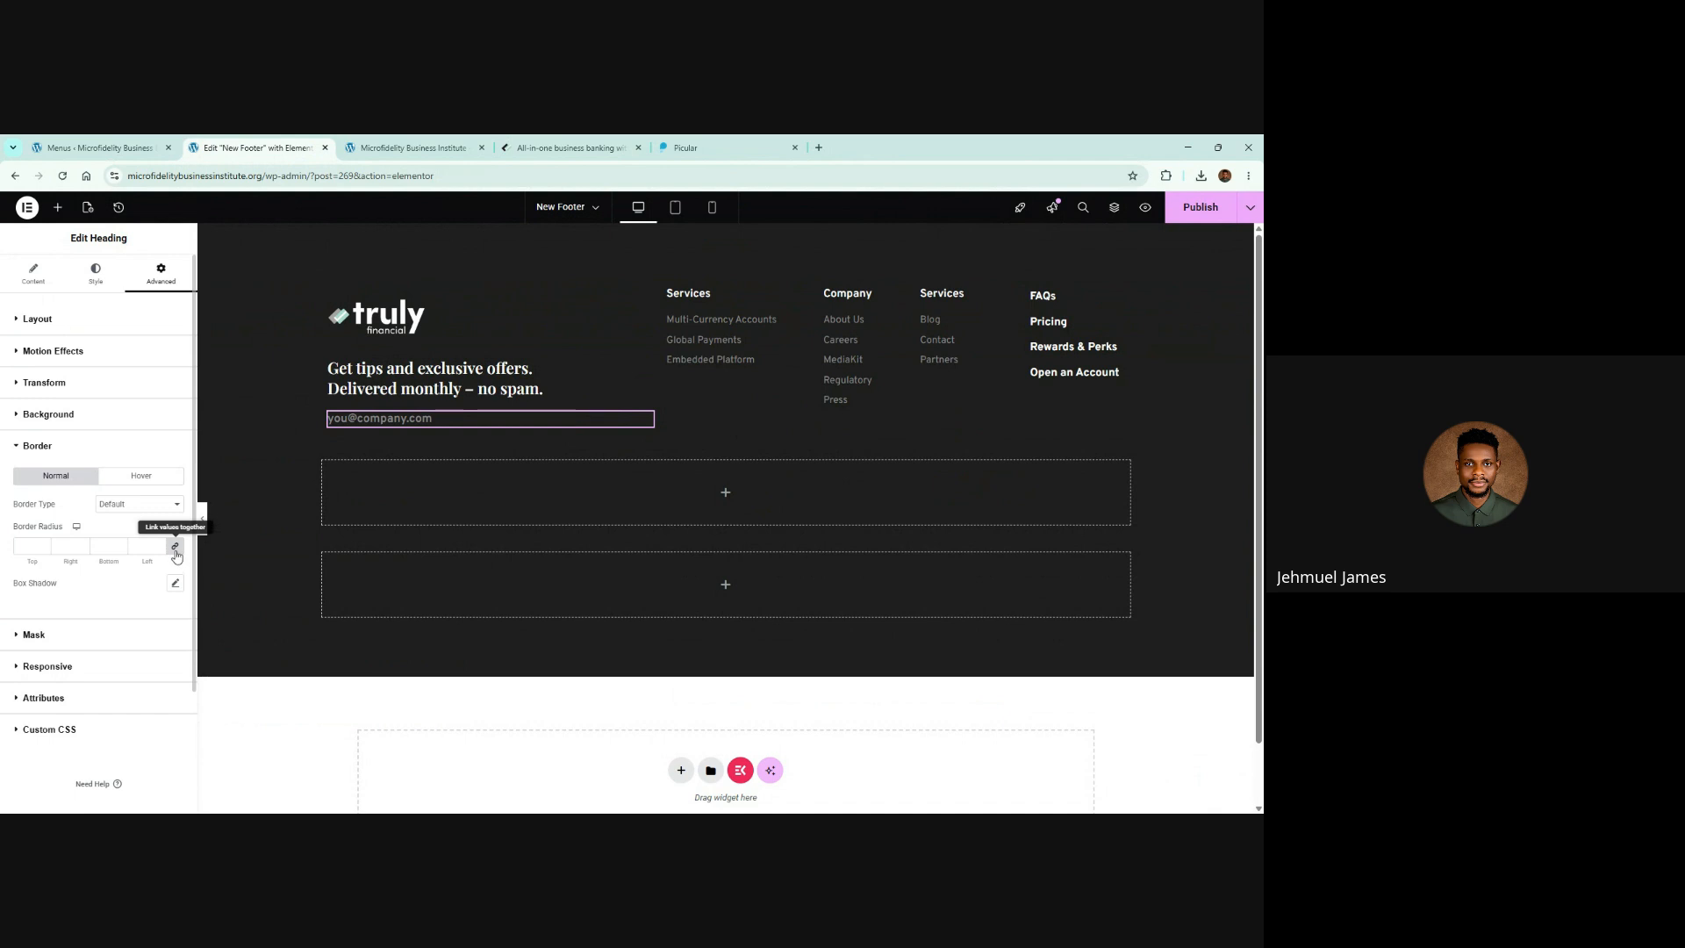
left_click(134, 514)
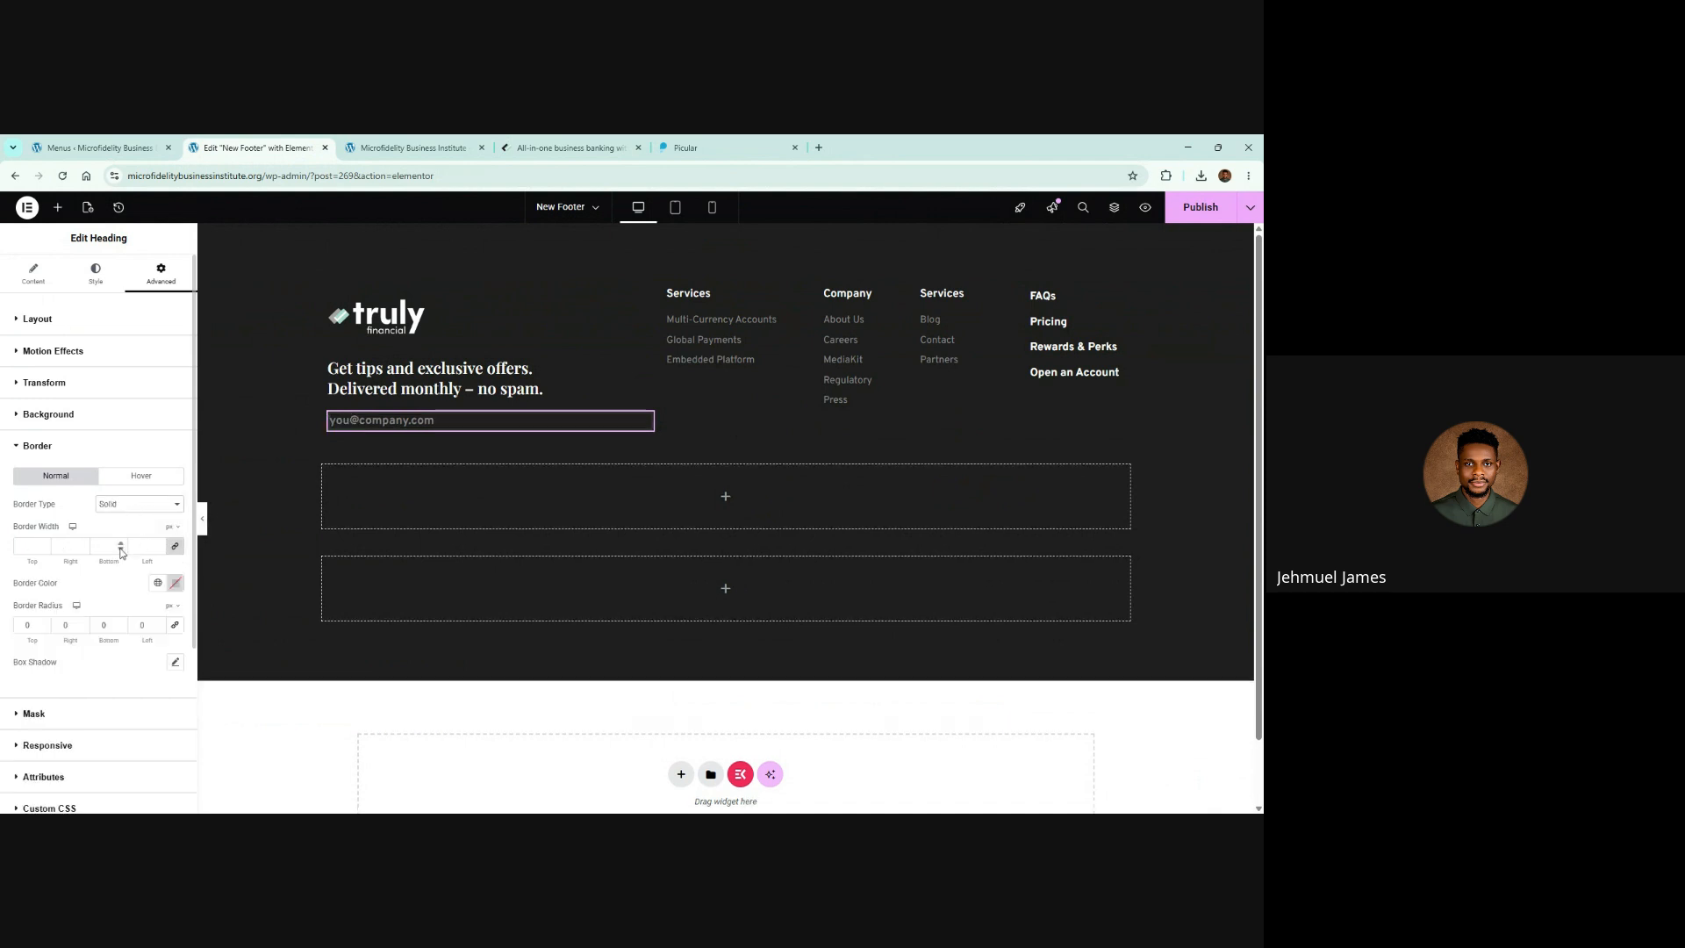
left_click(176, 548)
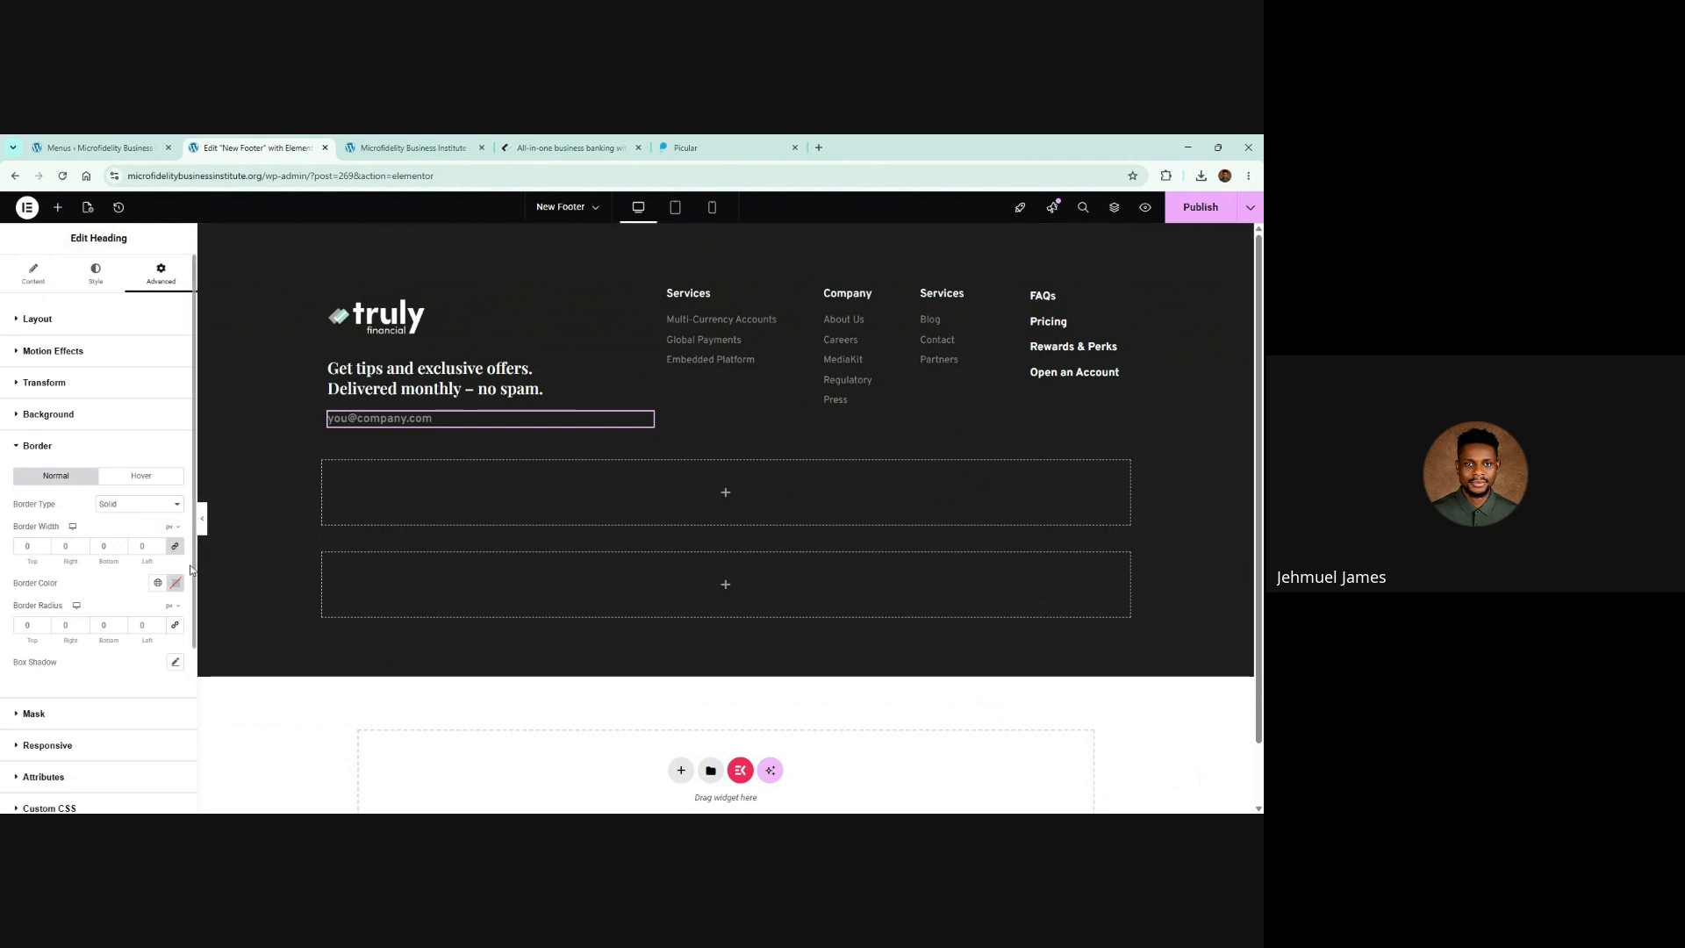
Step: Set the email placeholder heading's border color to #fff and its border width to 1 px on all sides
left_click(175, 582)
type("#f")
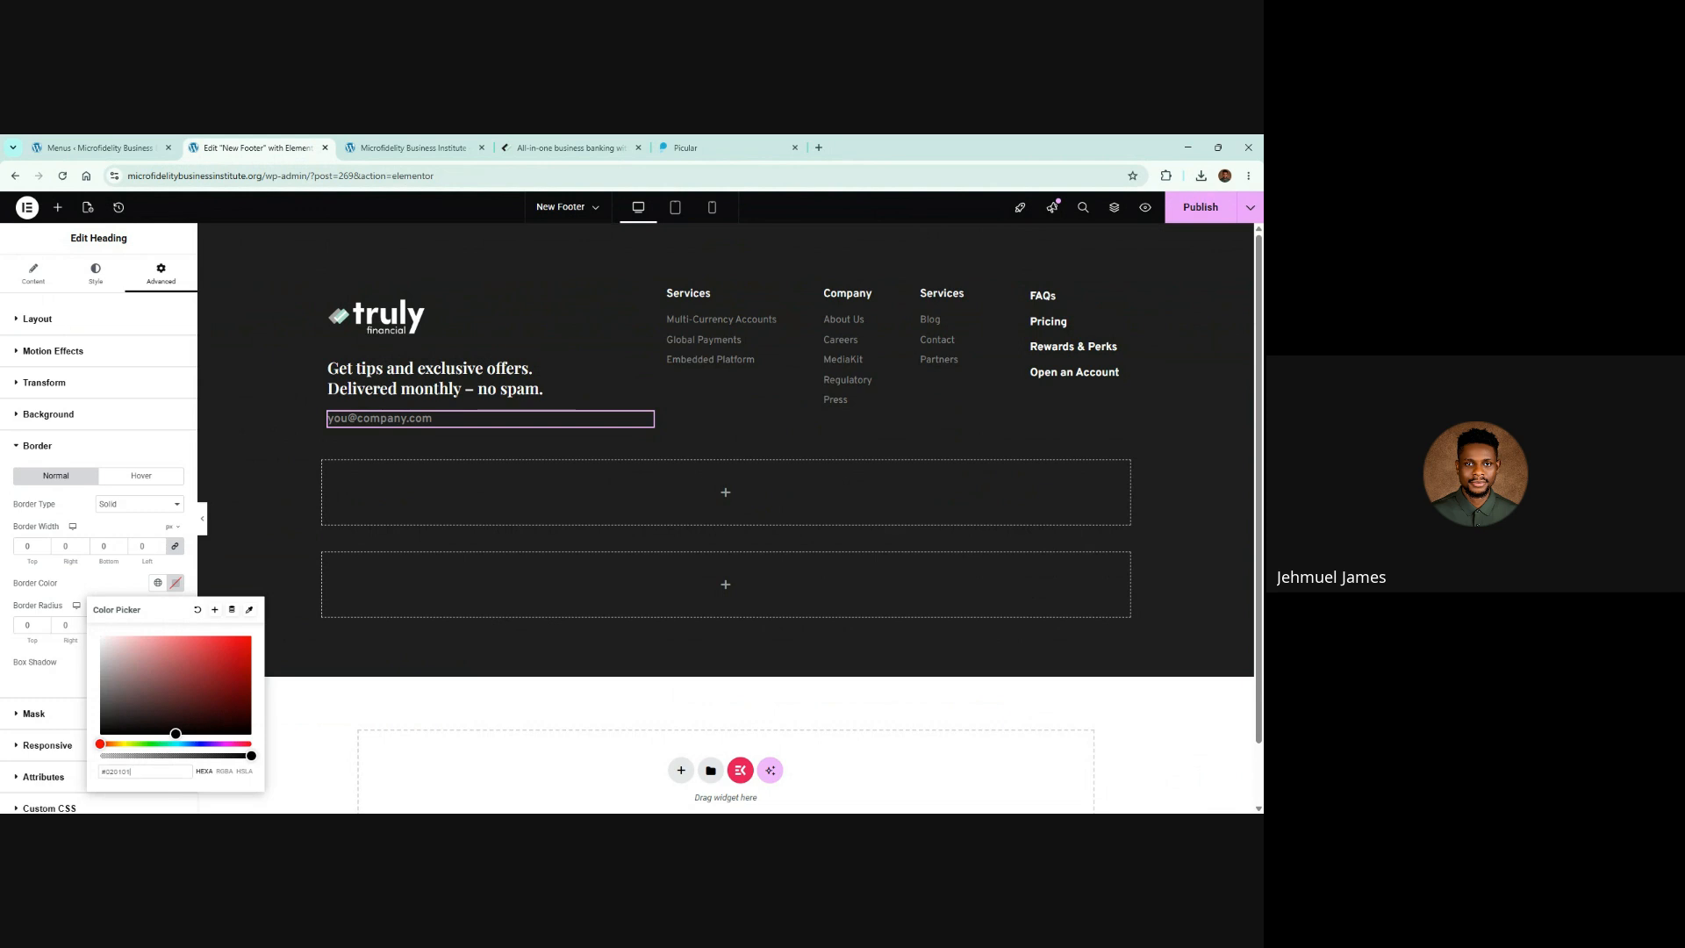
type("ff")
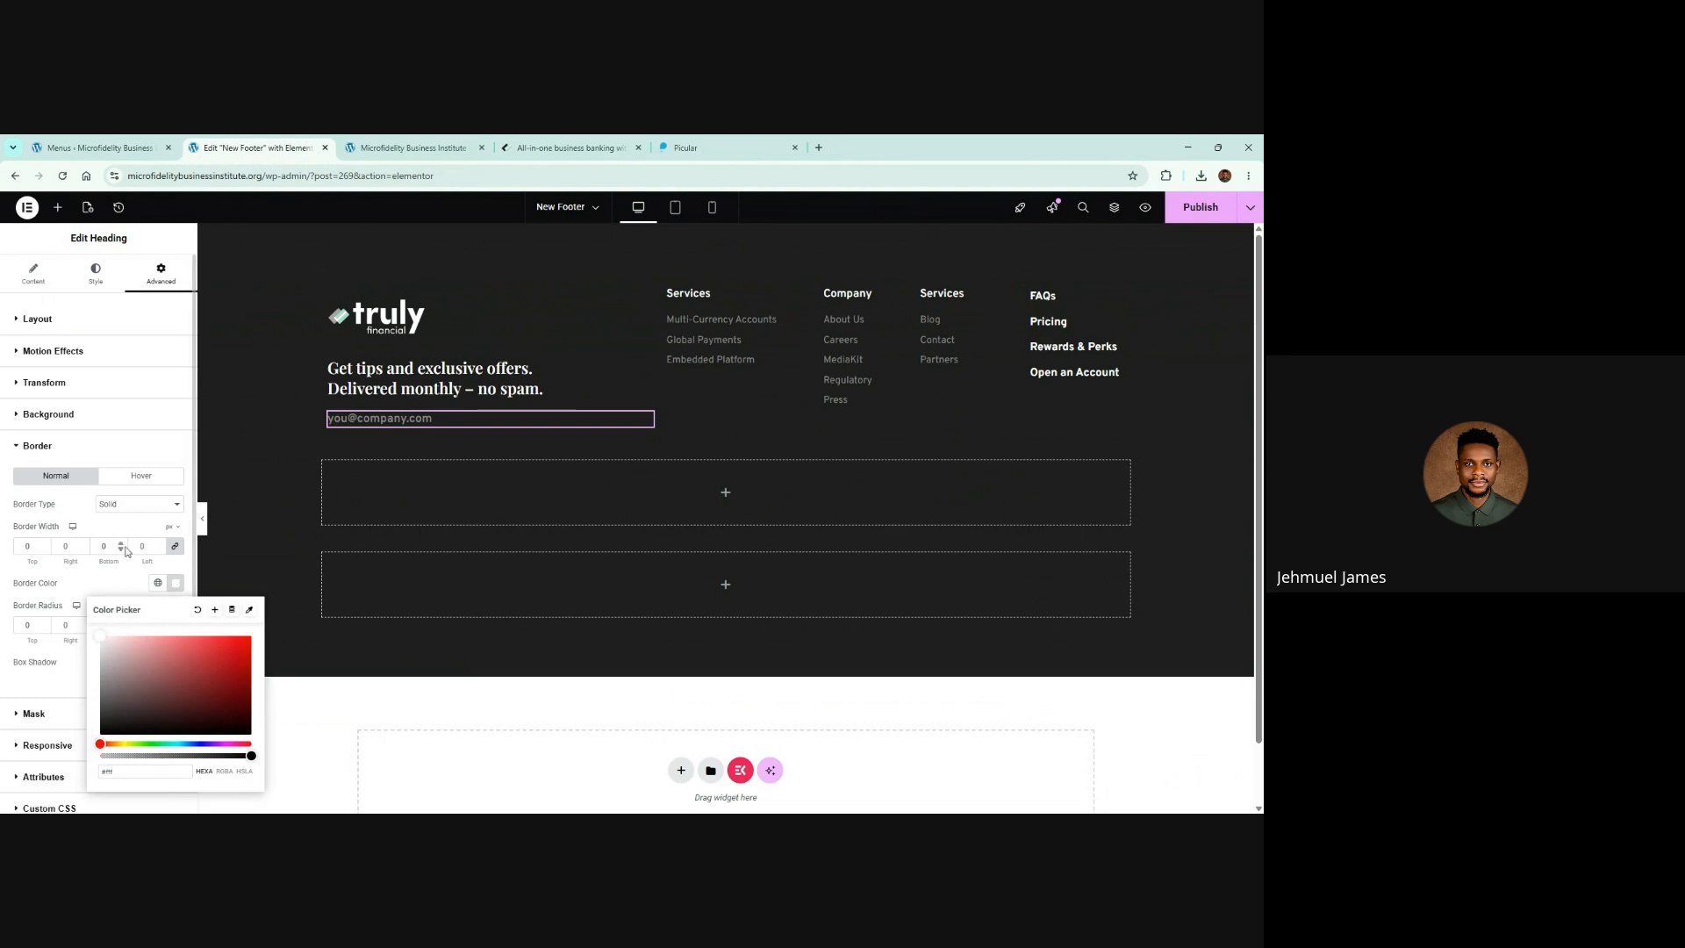
left_click(122, 546)
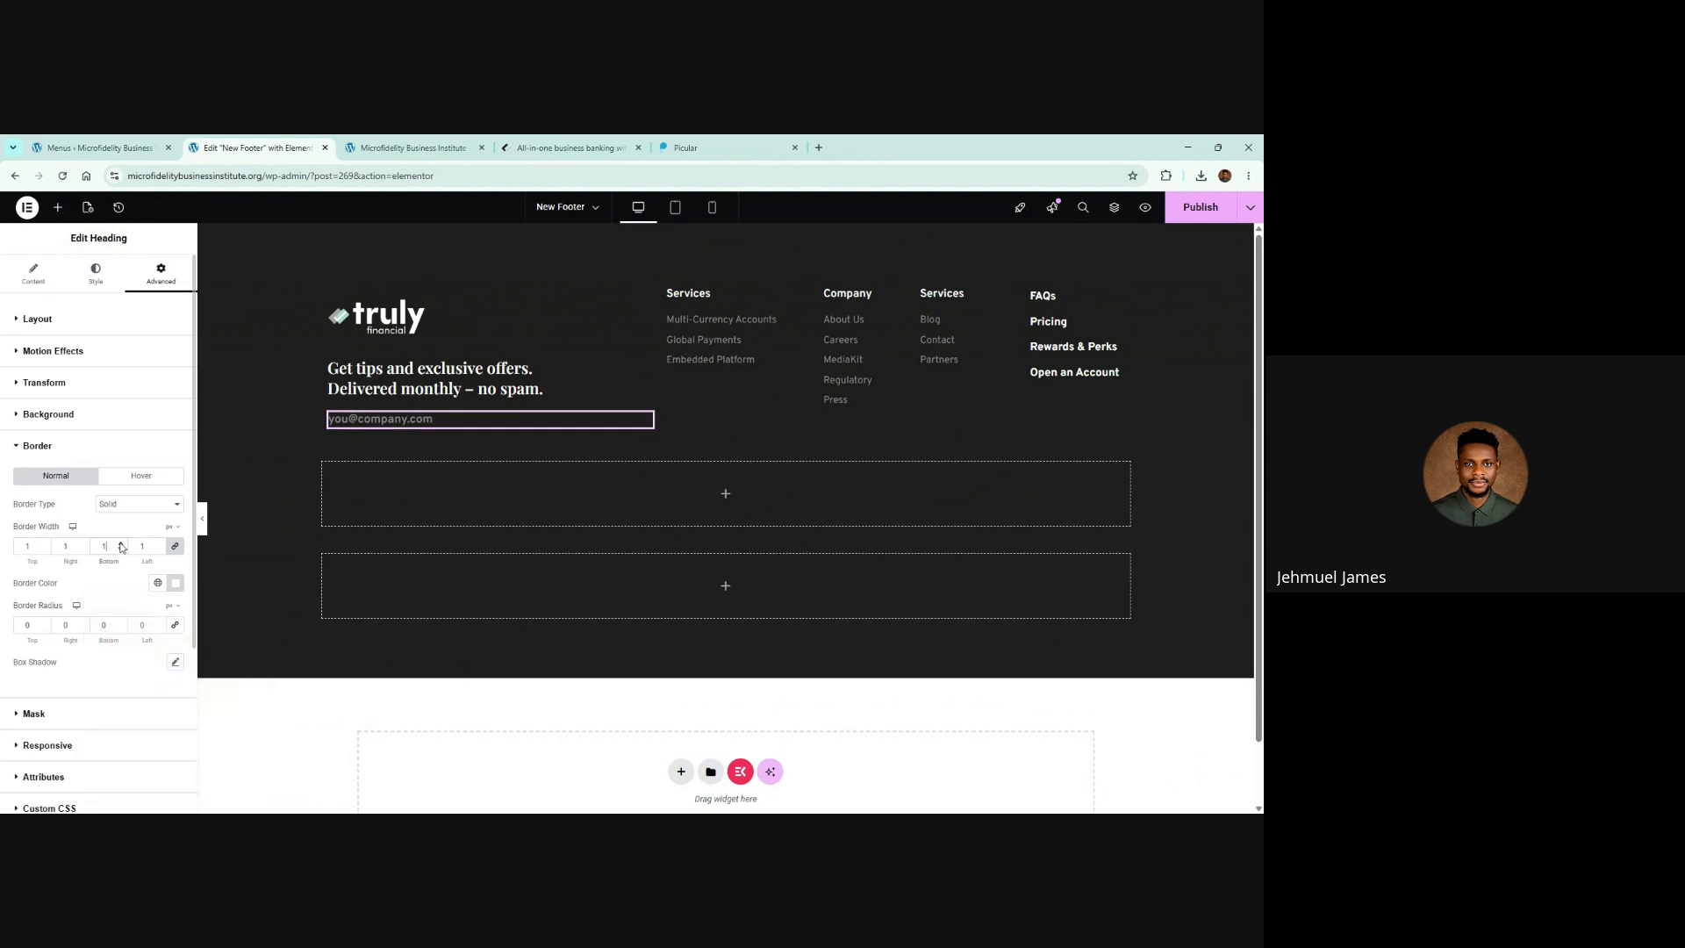
Step: Unlink the email placeholder heading's border widths and set the bottom width to 1 px with the other sides at 0
left_click(527, 389)
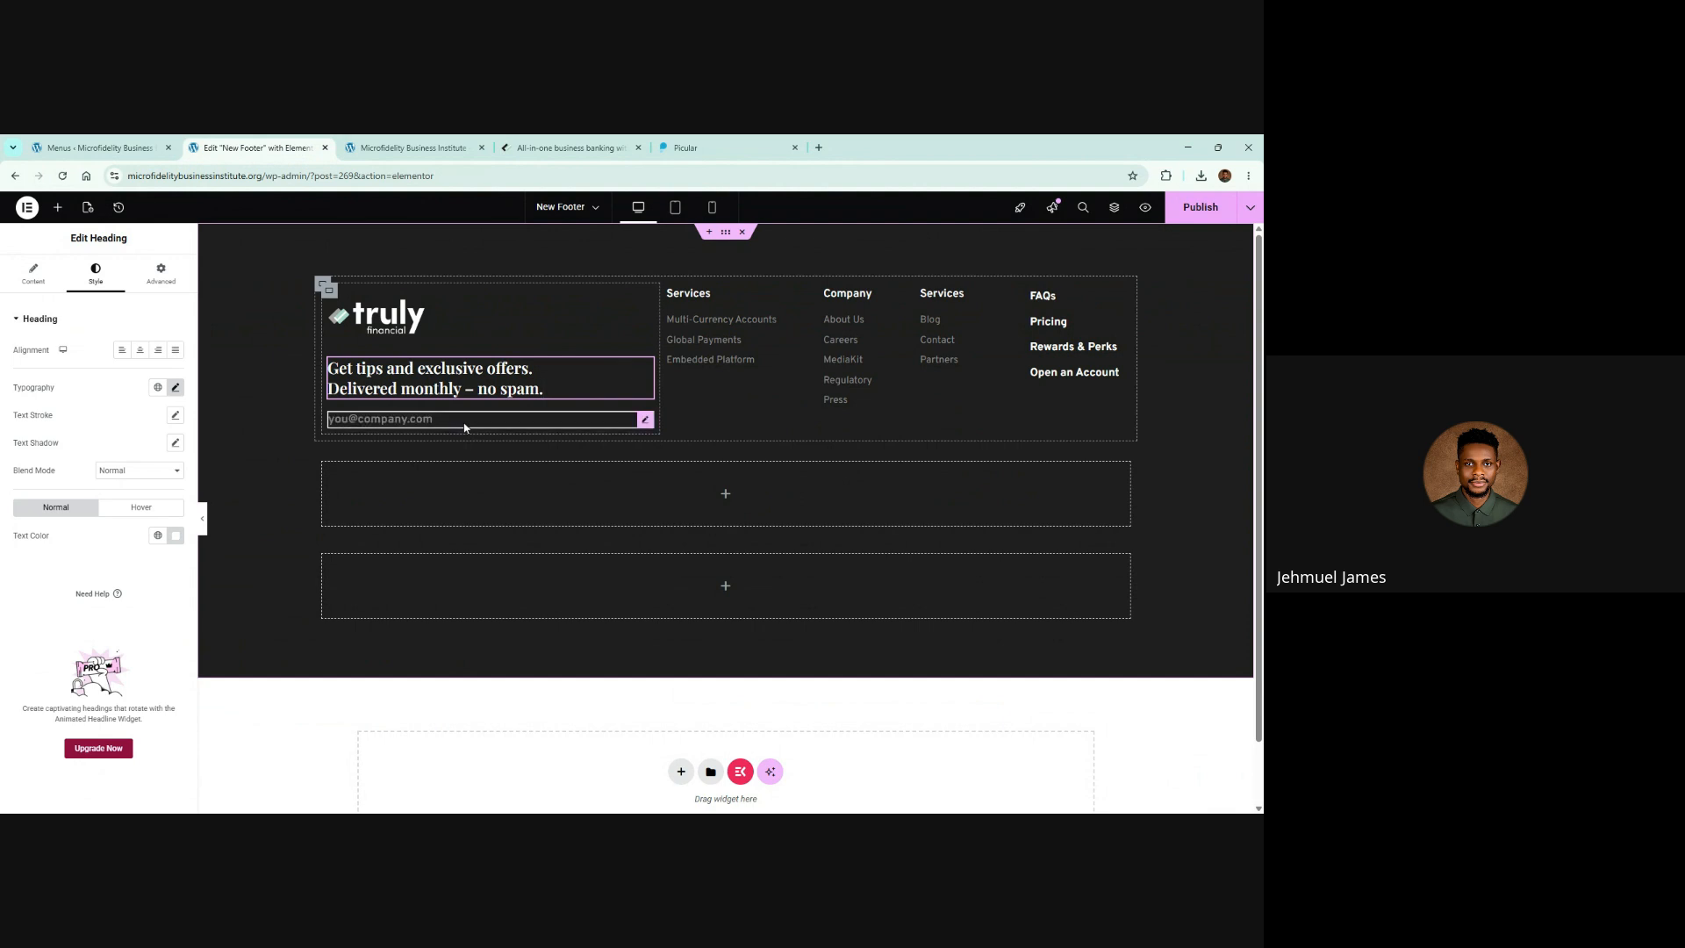
left_click(161, 272)
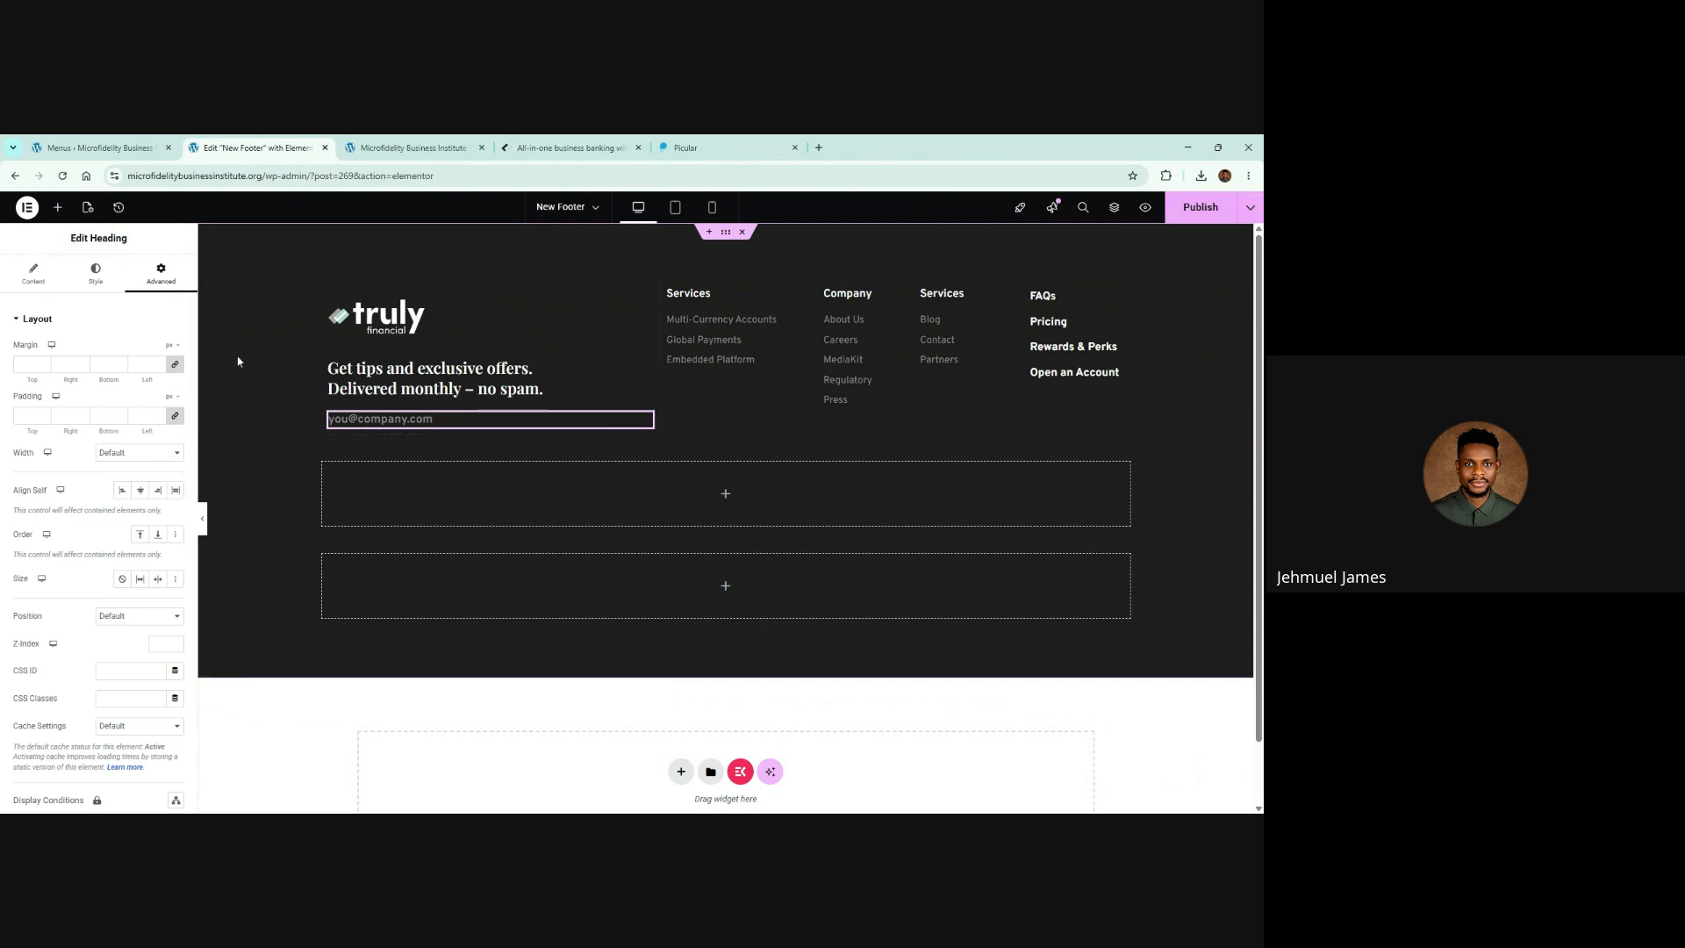
left_click(77, 452)
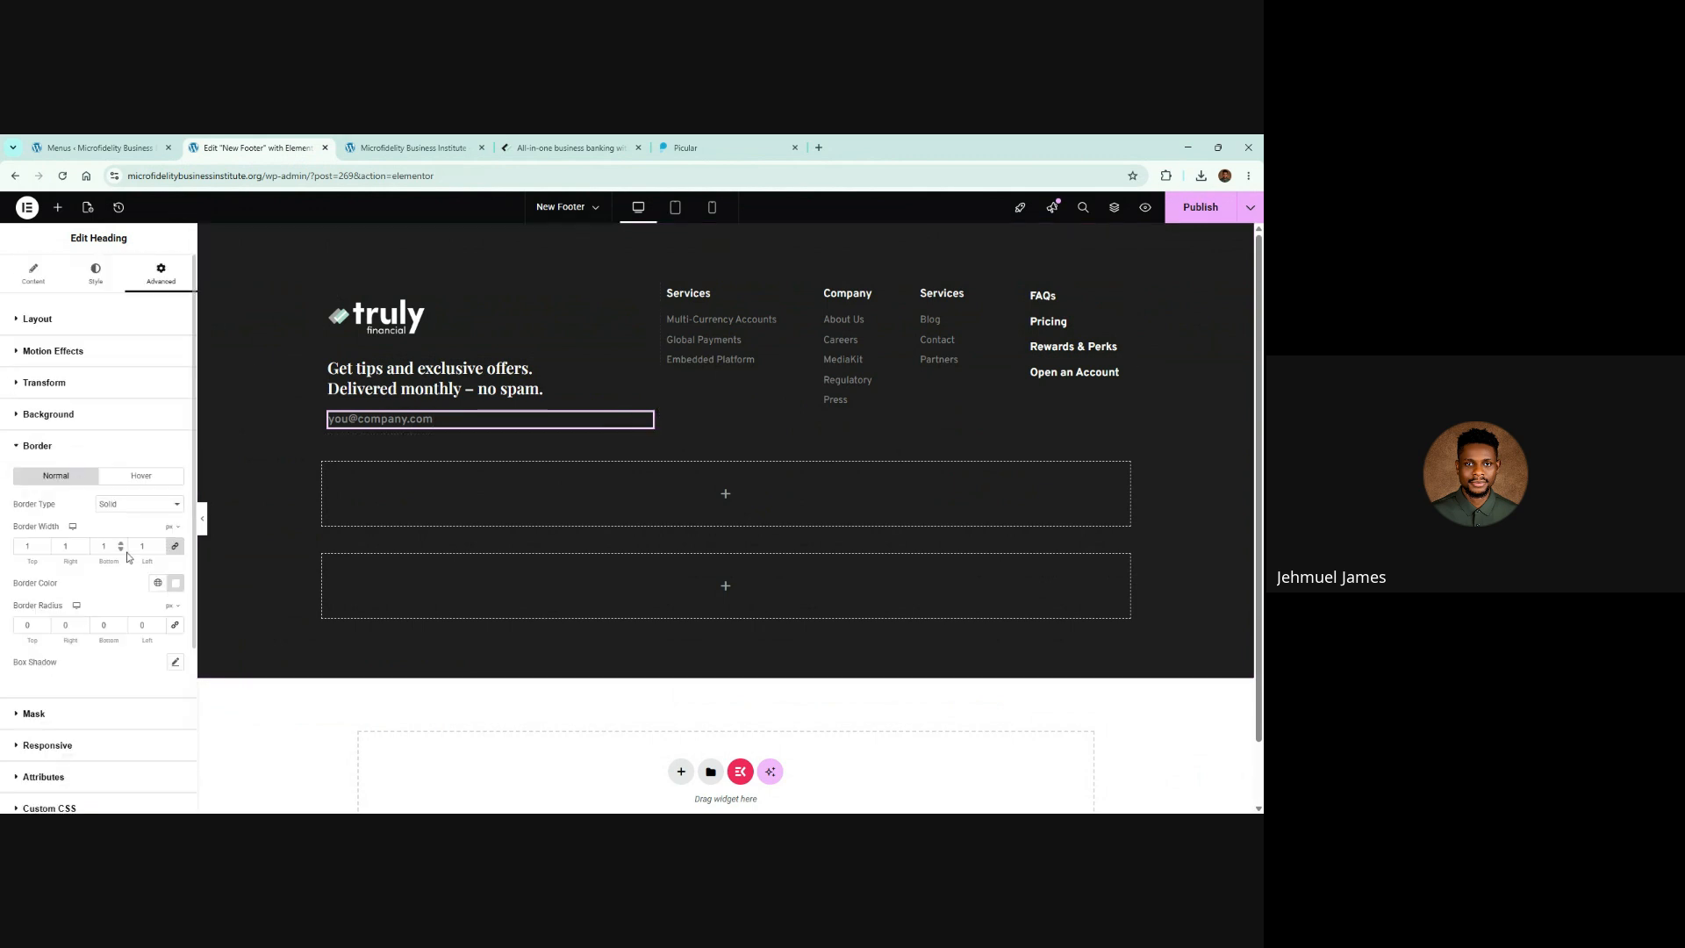
key("BackSpace")
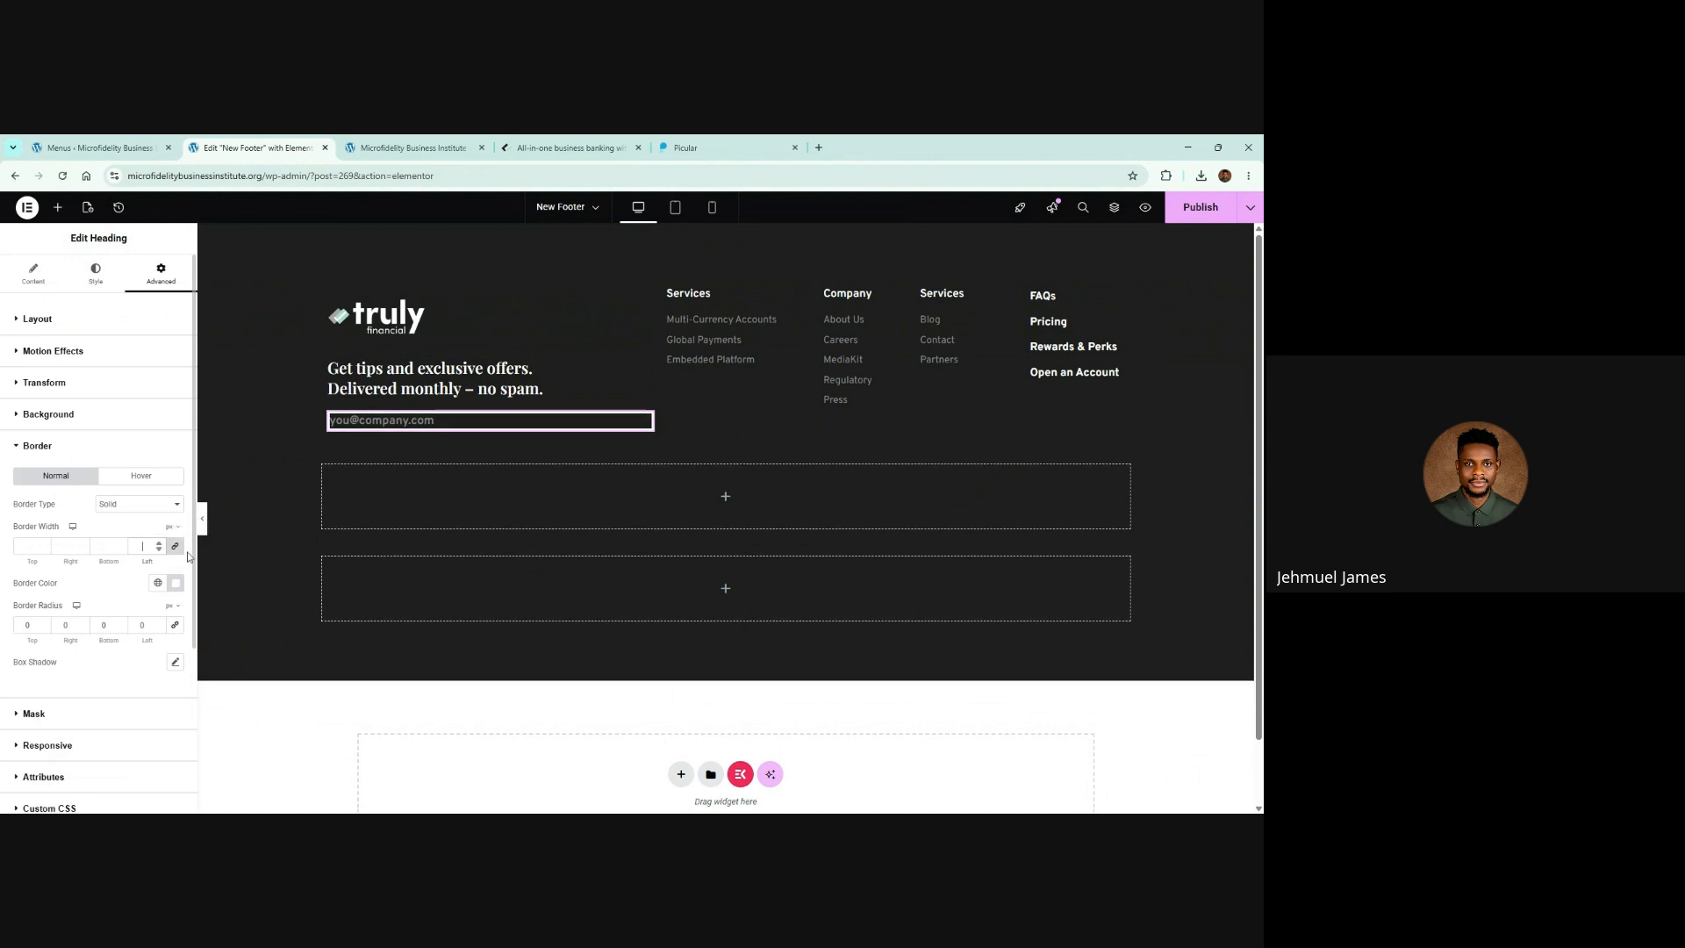
left_click(176, 546)
left_click(121, 544)
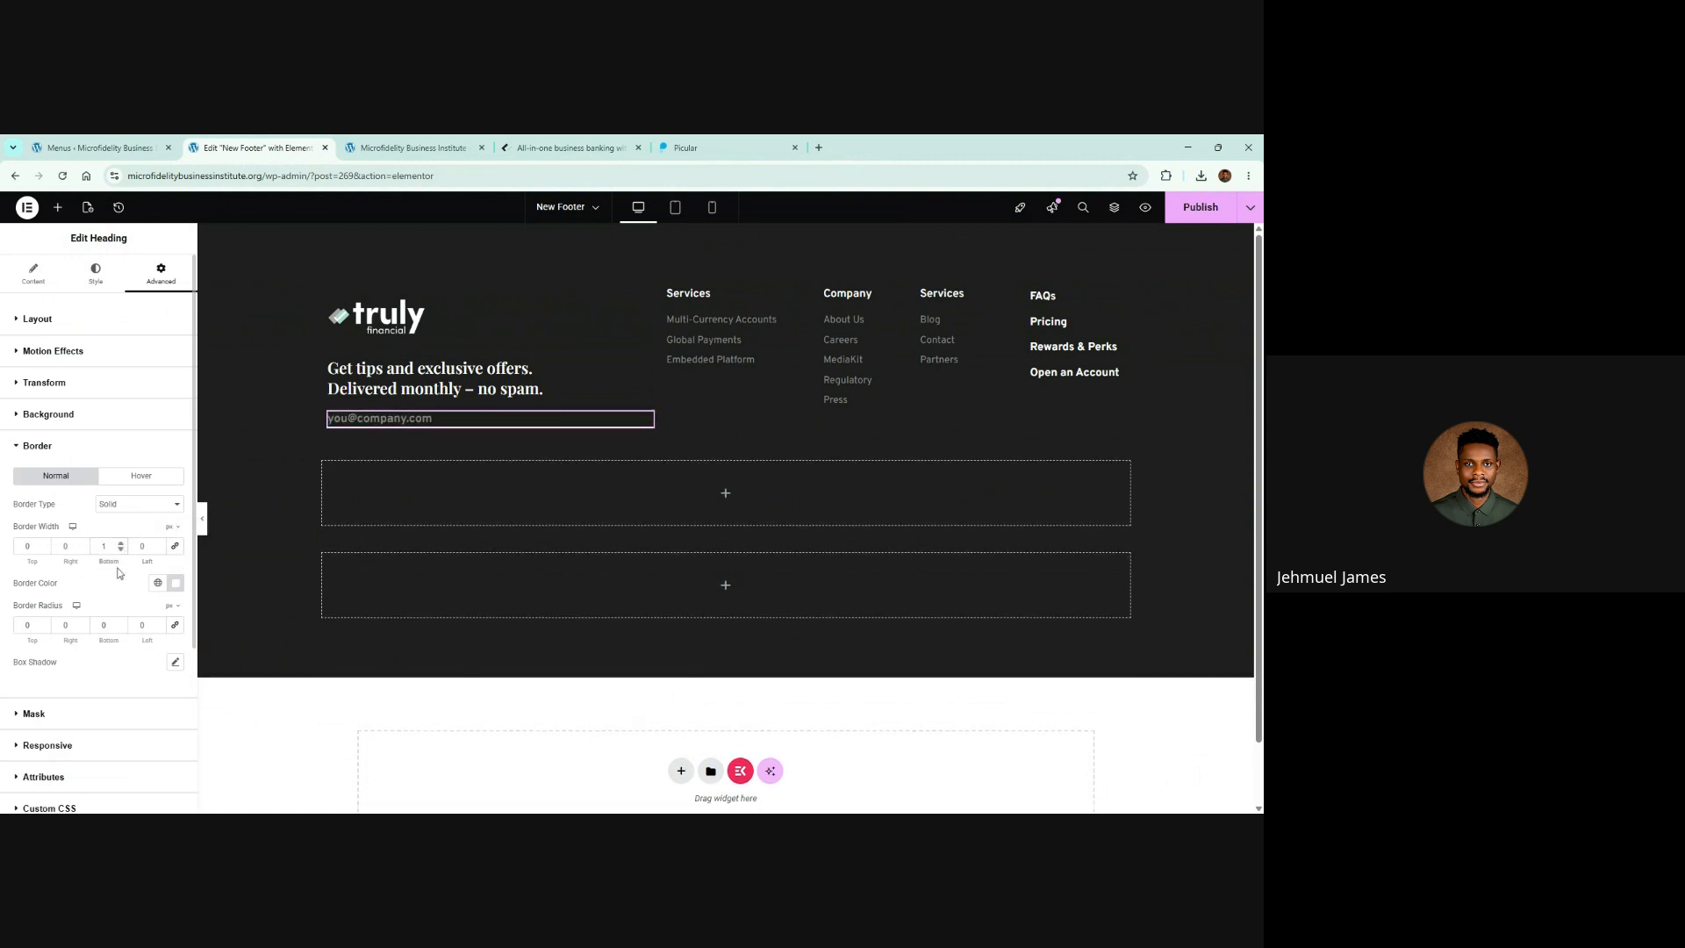
Step: Unlink the email placeholder heading's padding, switch its unit to rem, and set the bottom padding to 1 with the other sides at 0
left_click(140, 321)
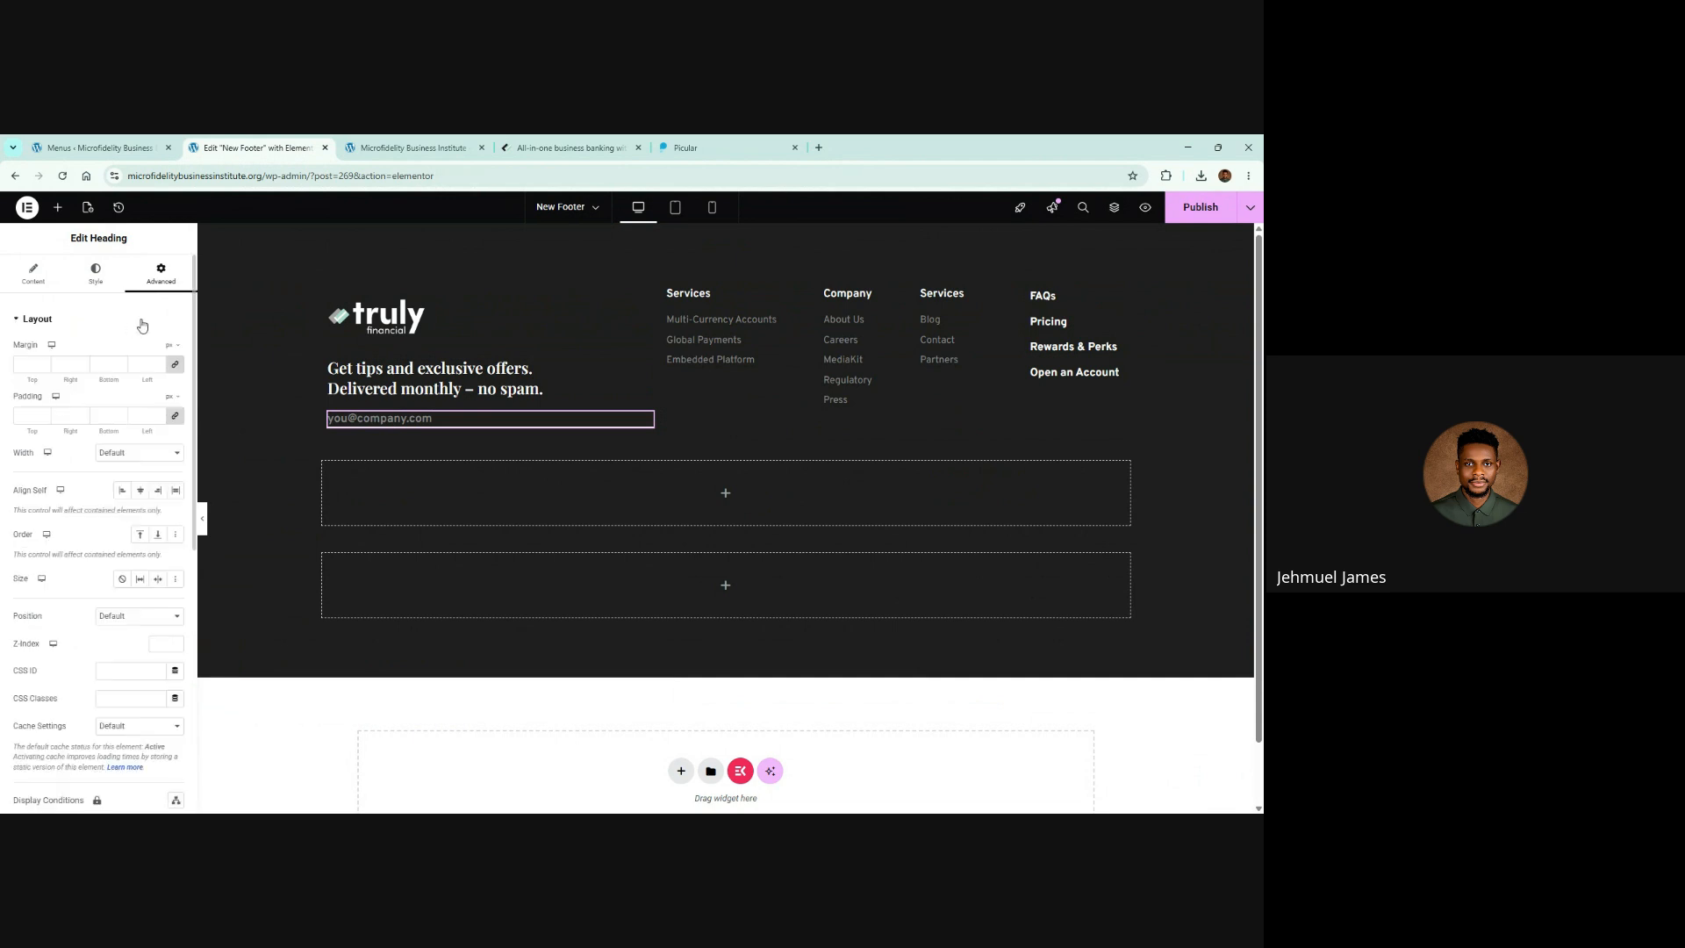
left_click(177, 417)
left_click(172, 395)
left_click(170, 456)
left_click(122, 416)
type("1")
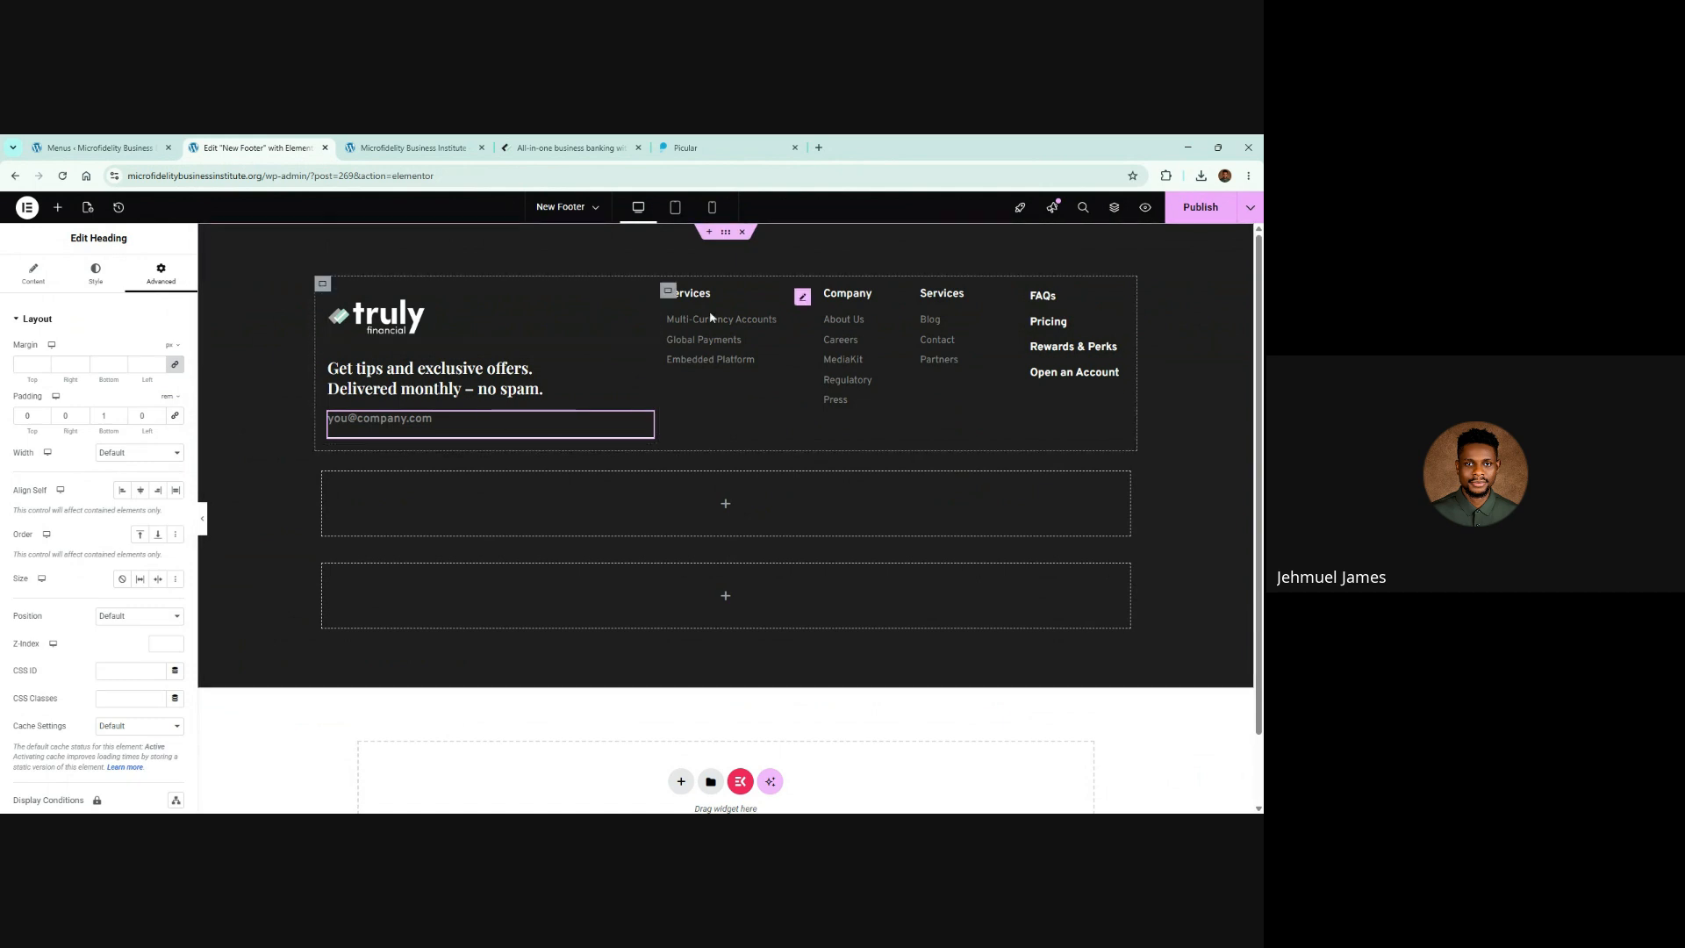
left_click(707, 342)
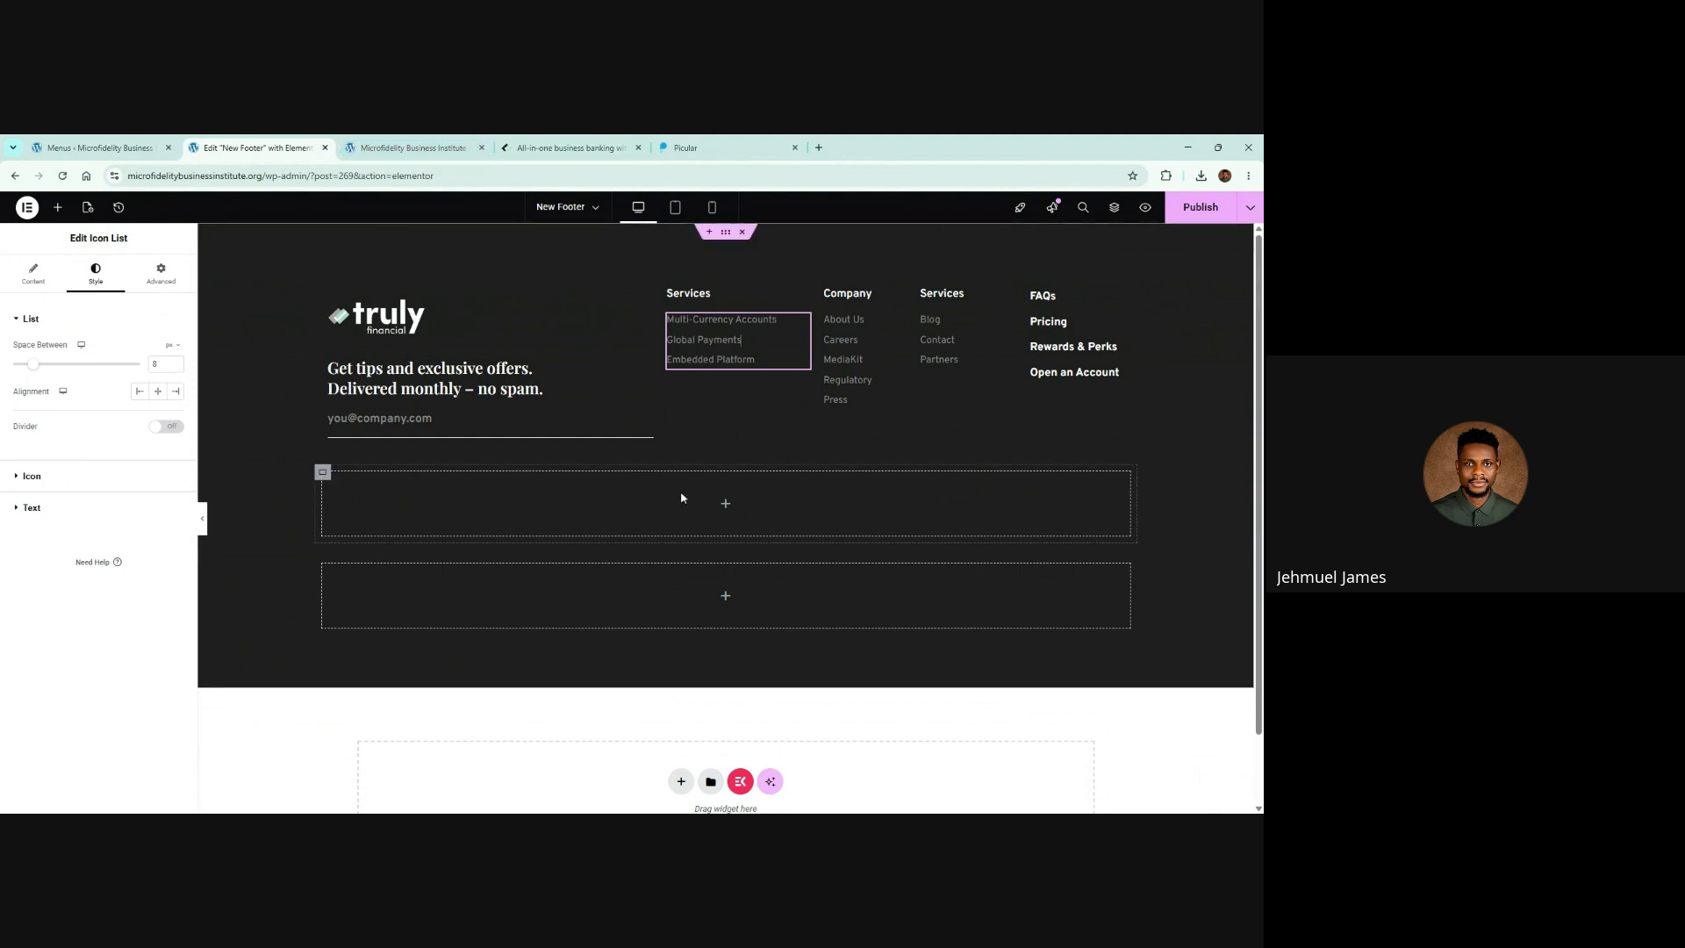
Step: Set the email placeholder heading's custom width to 45% to match the trulyfinancial.com underline, and publish the footer
left_click(544, 145)
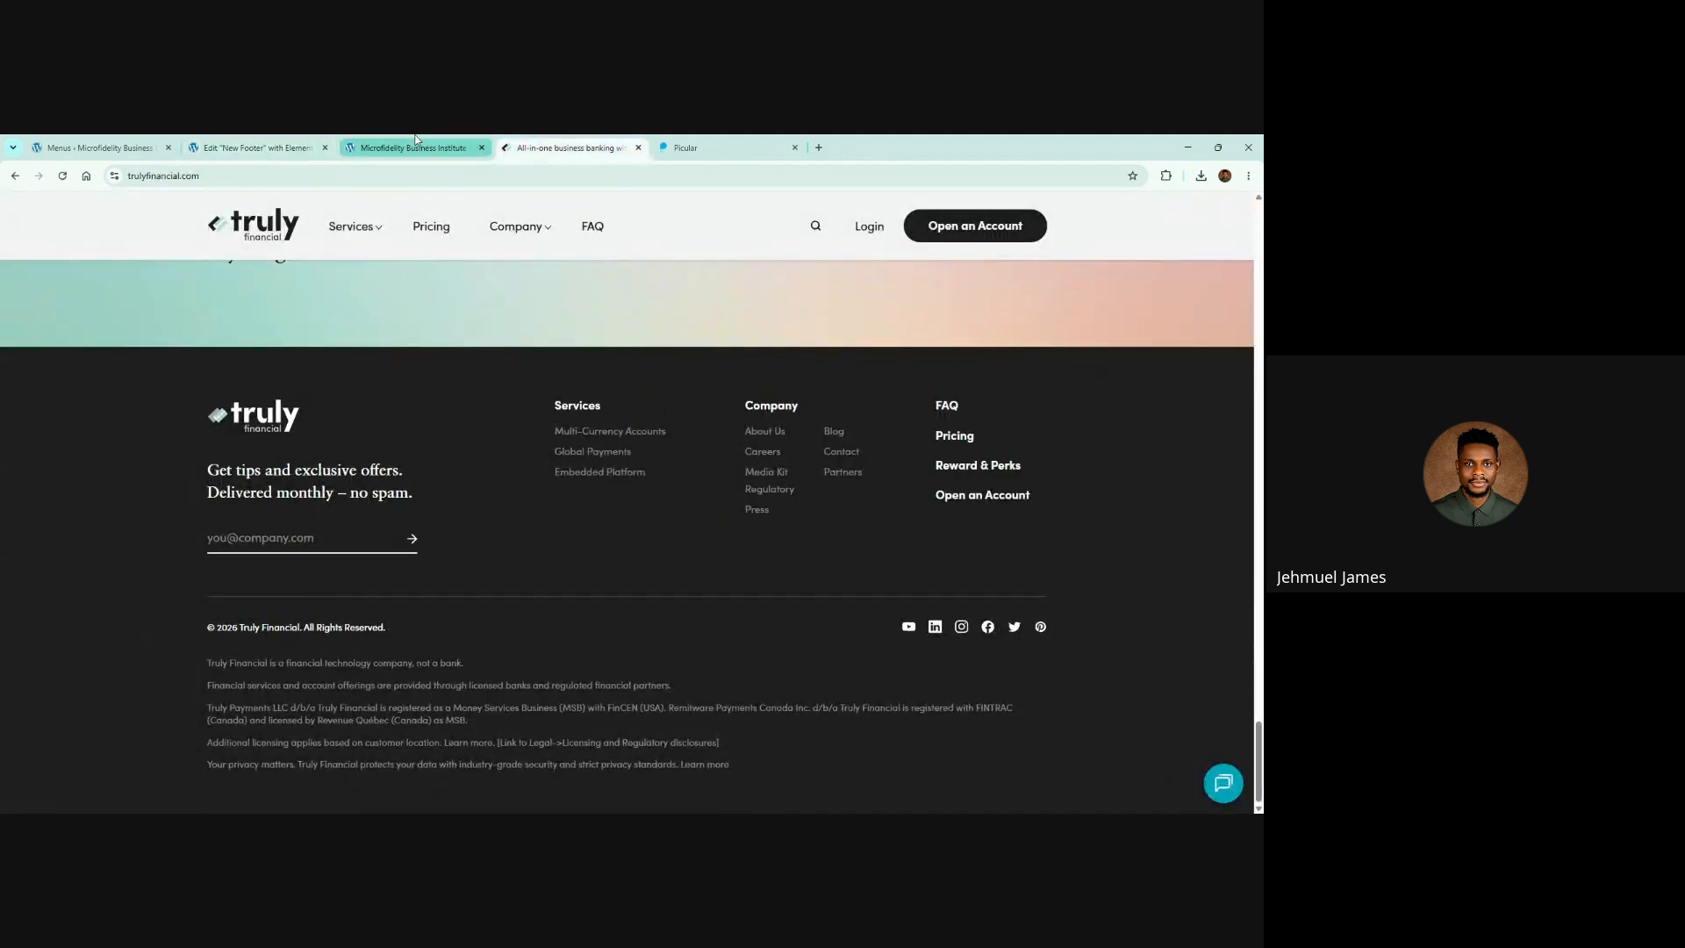
left_click(260, 145)
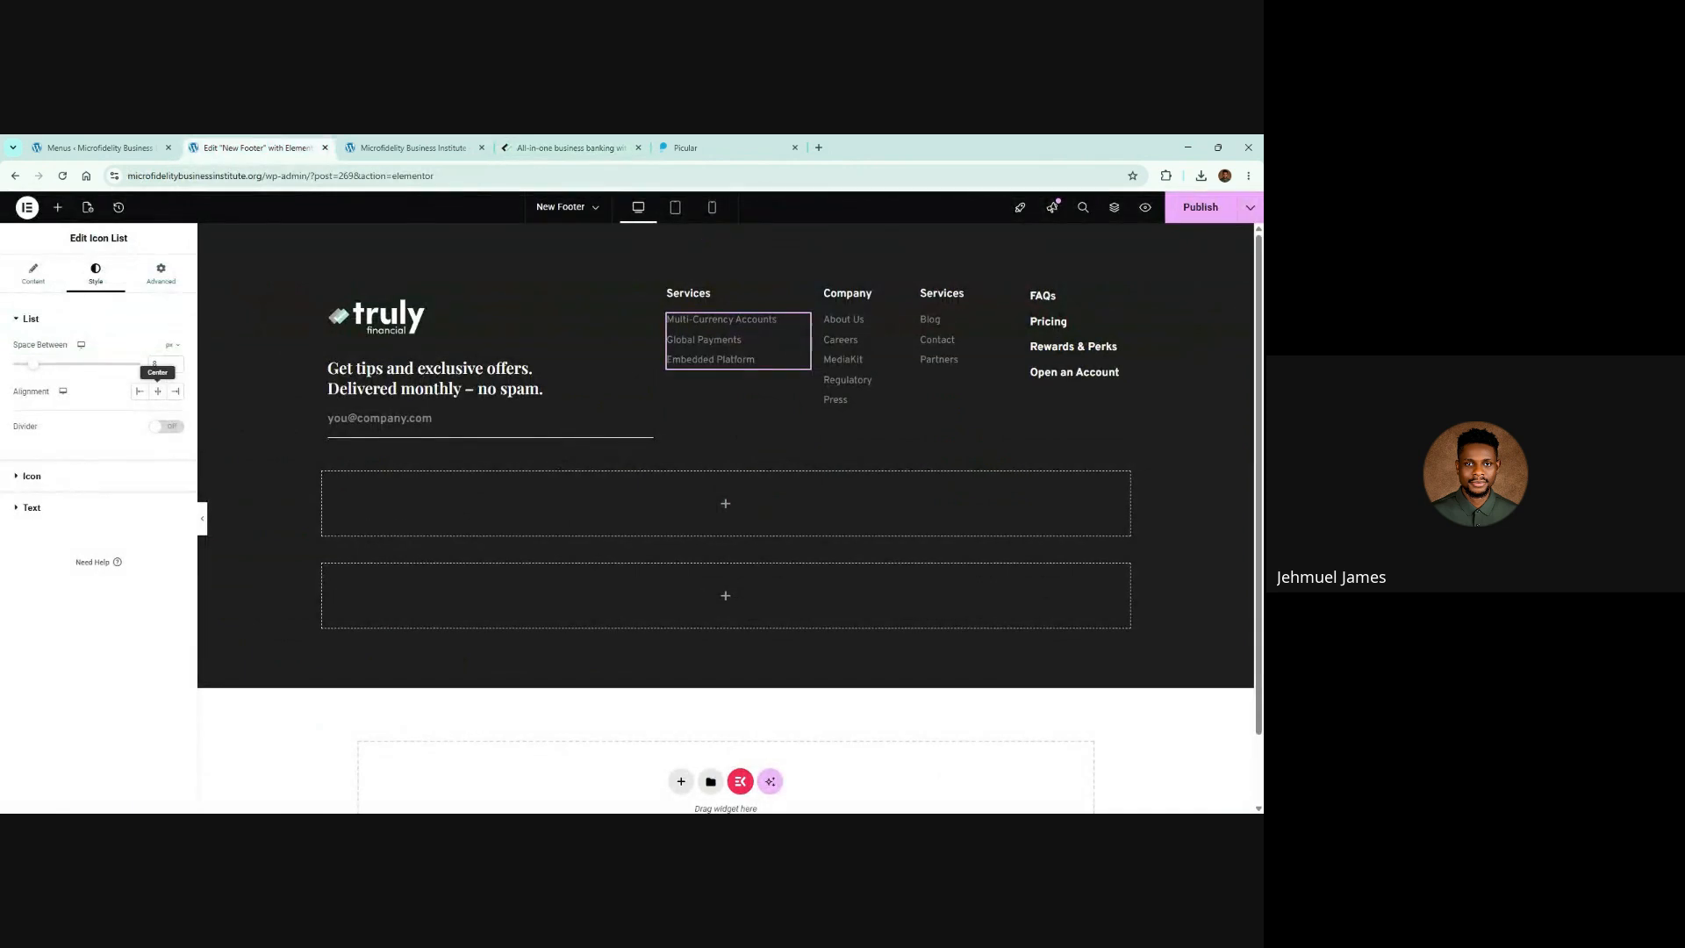
left_click(466, 426)
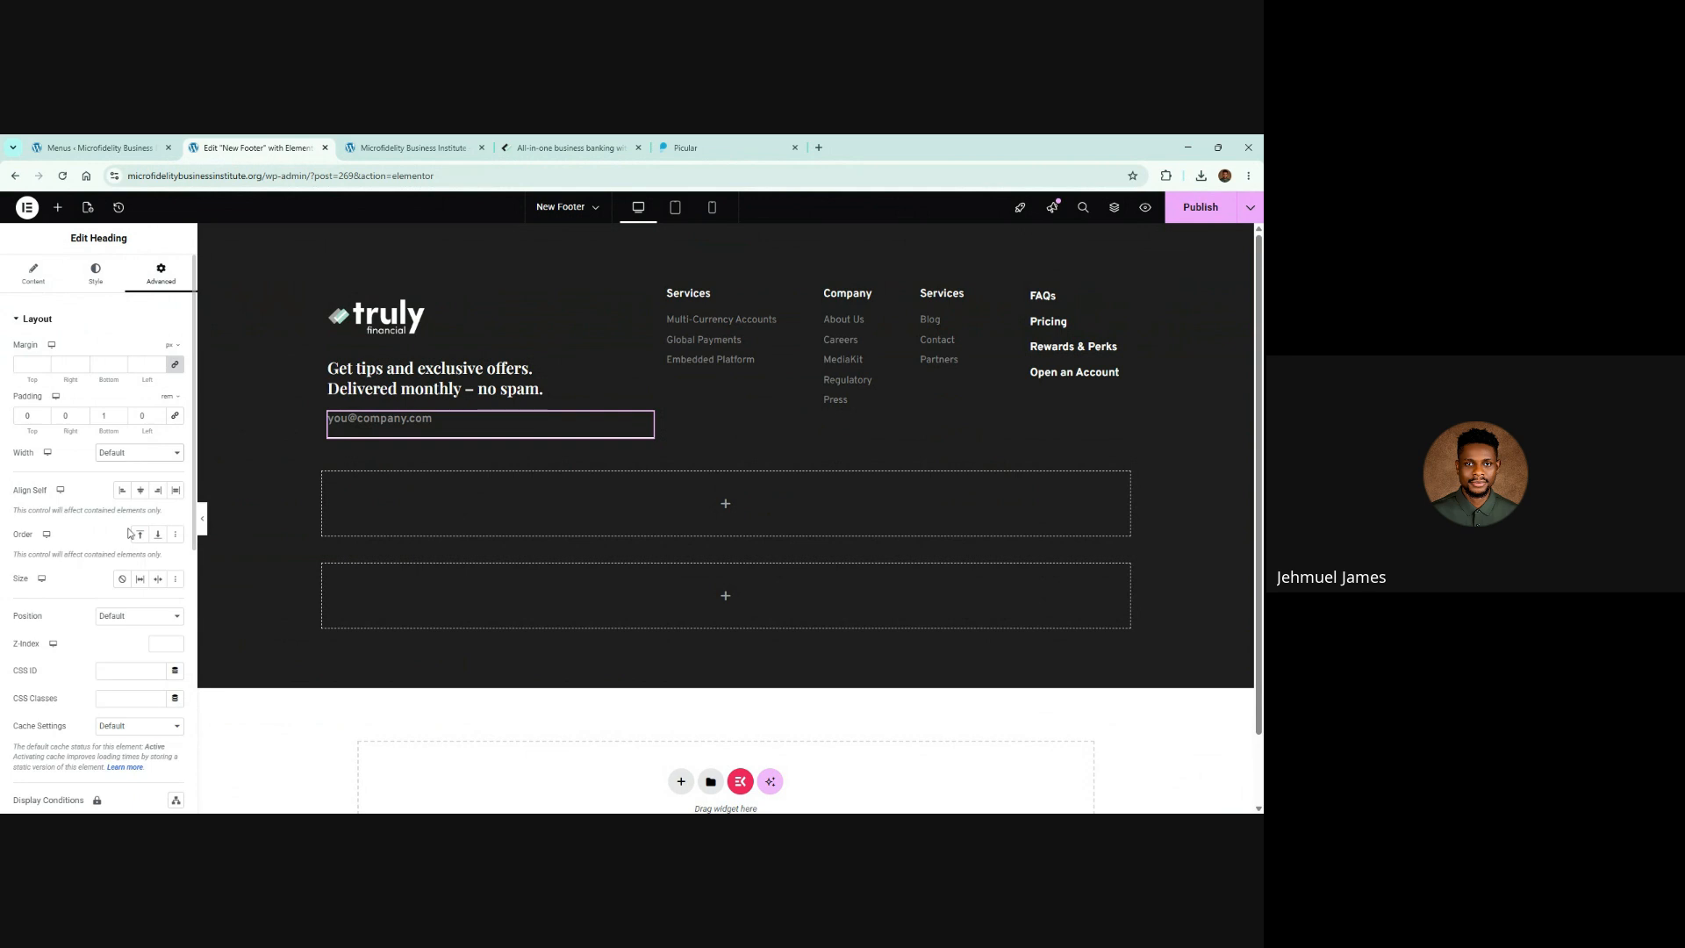
left_click(128, 533)
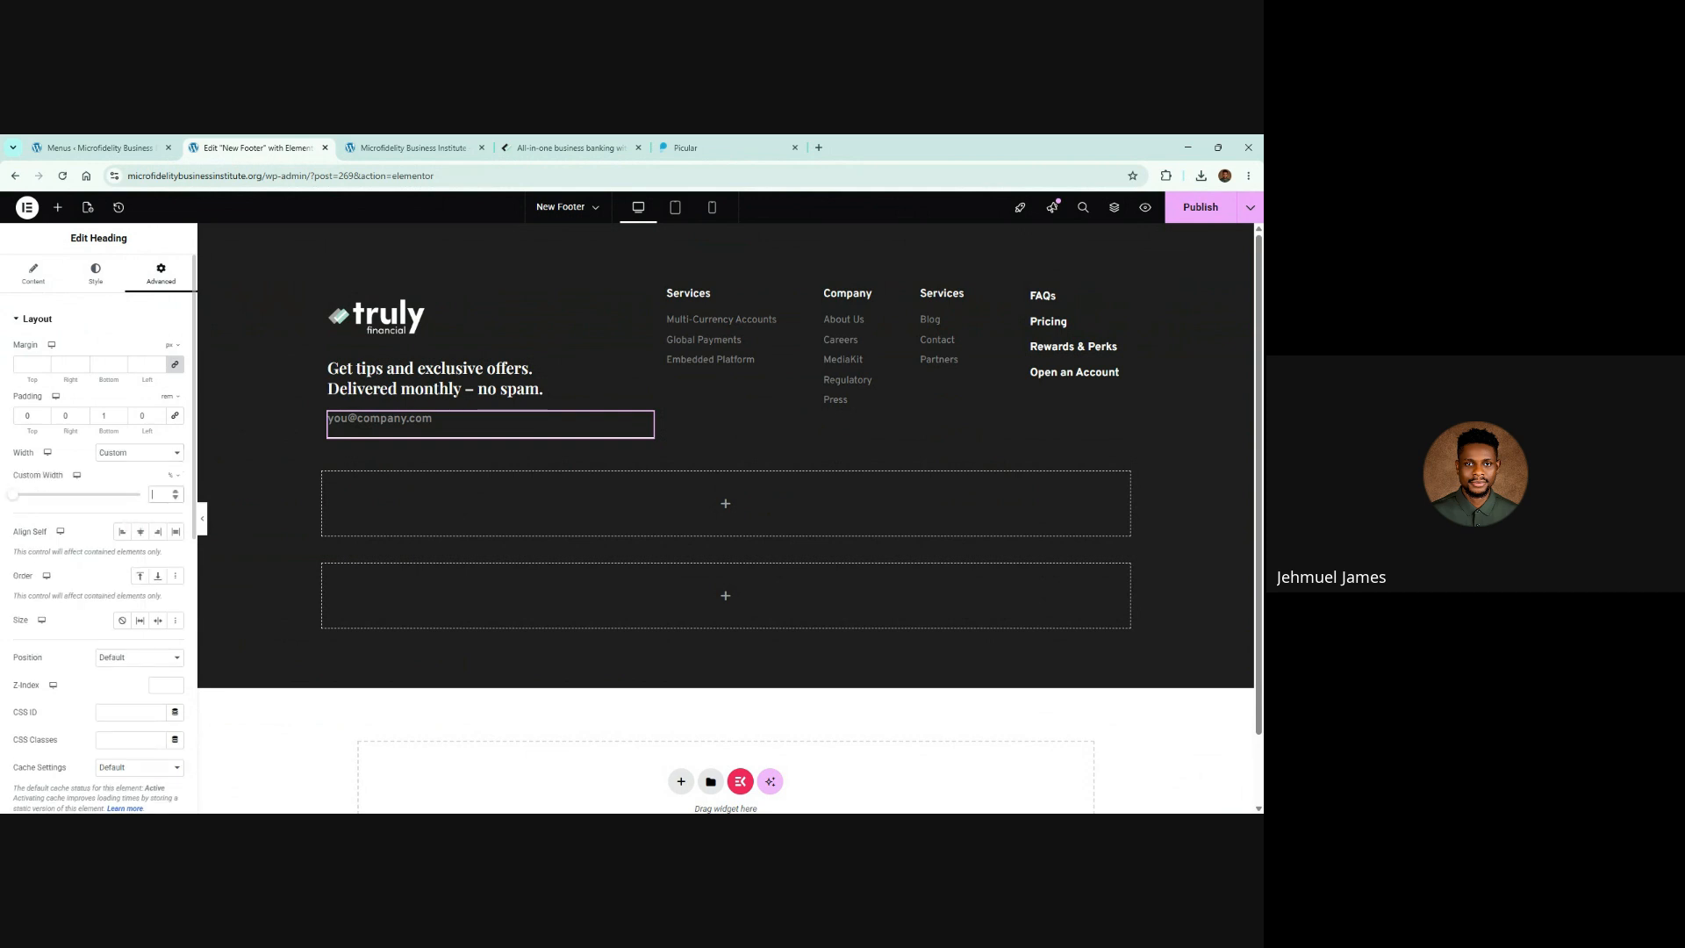
left_click_drag(13, 495, 69, 494)
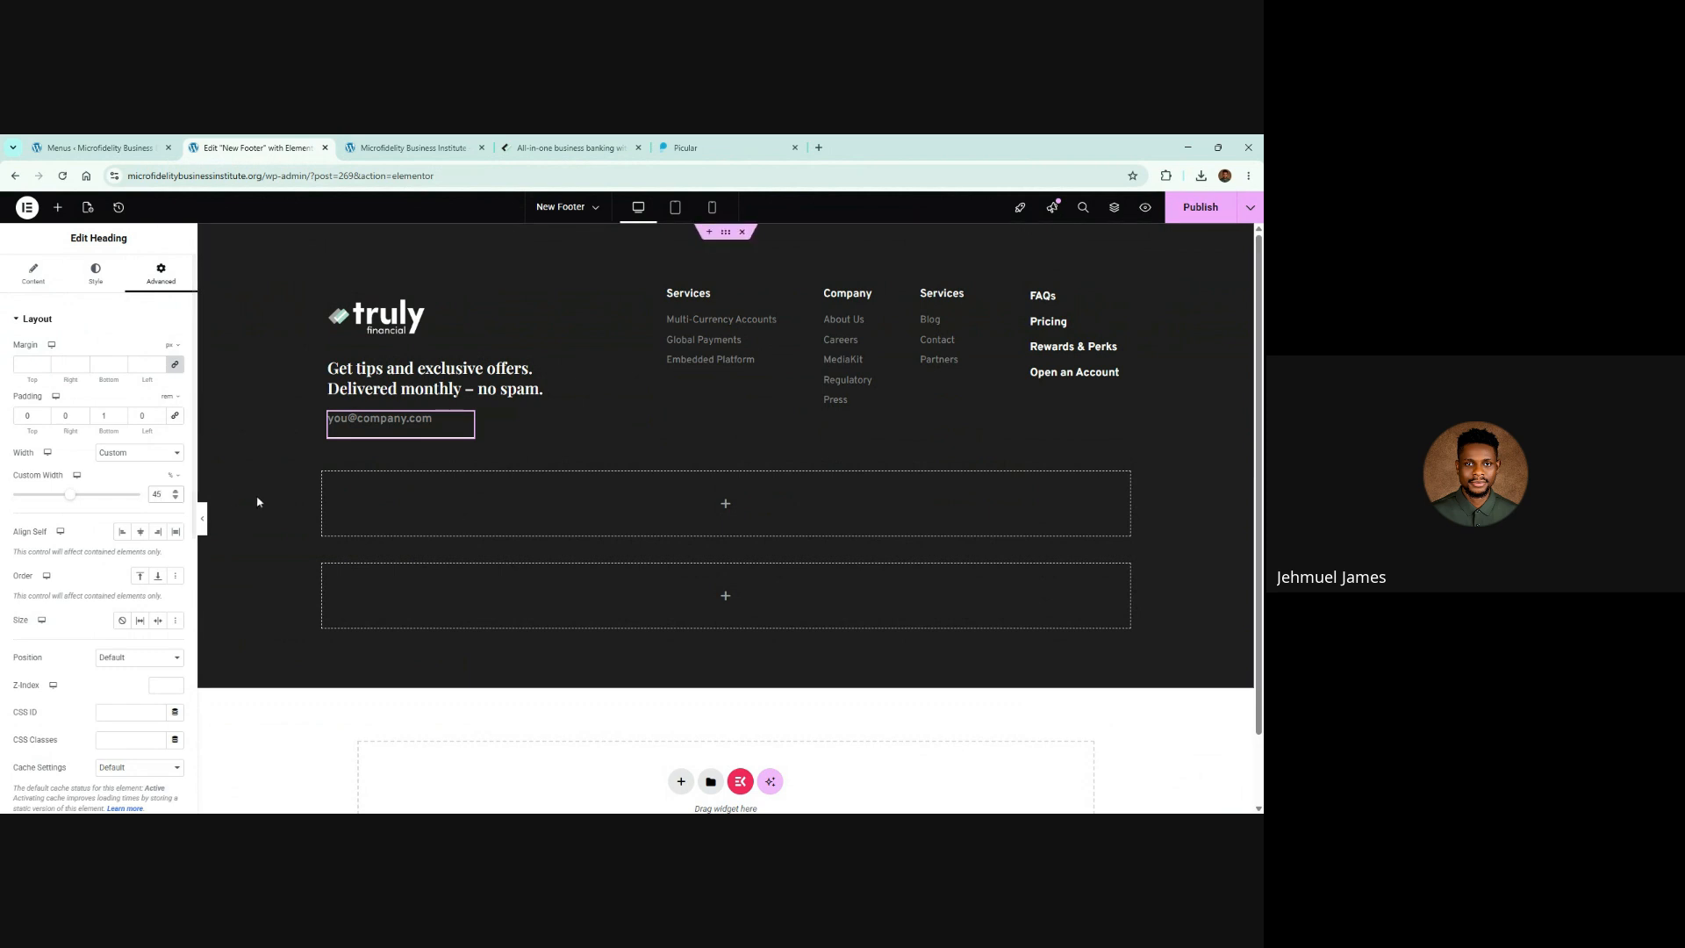
left_click(1198, 212)
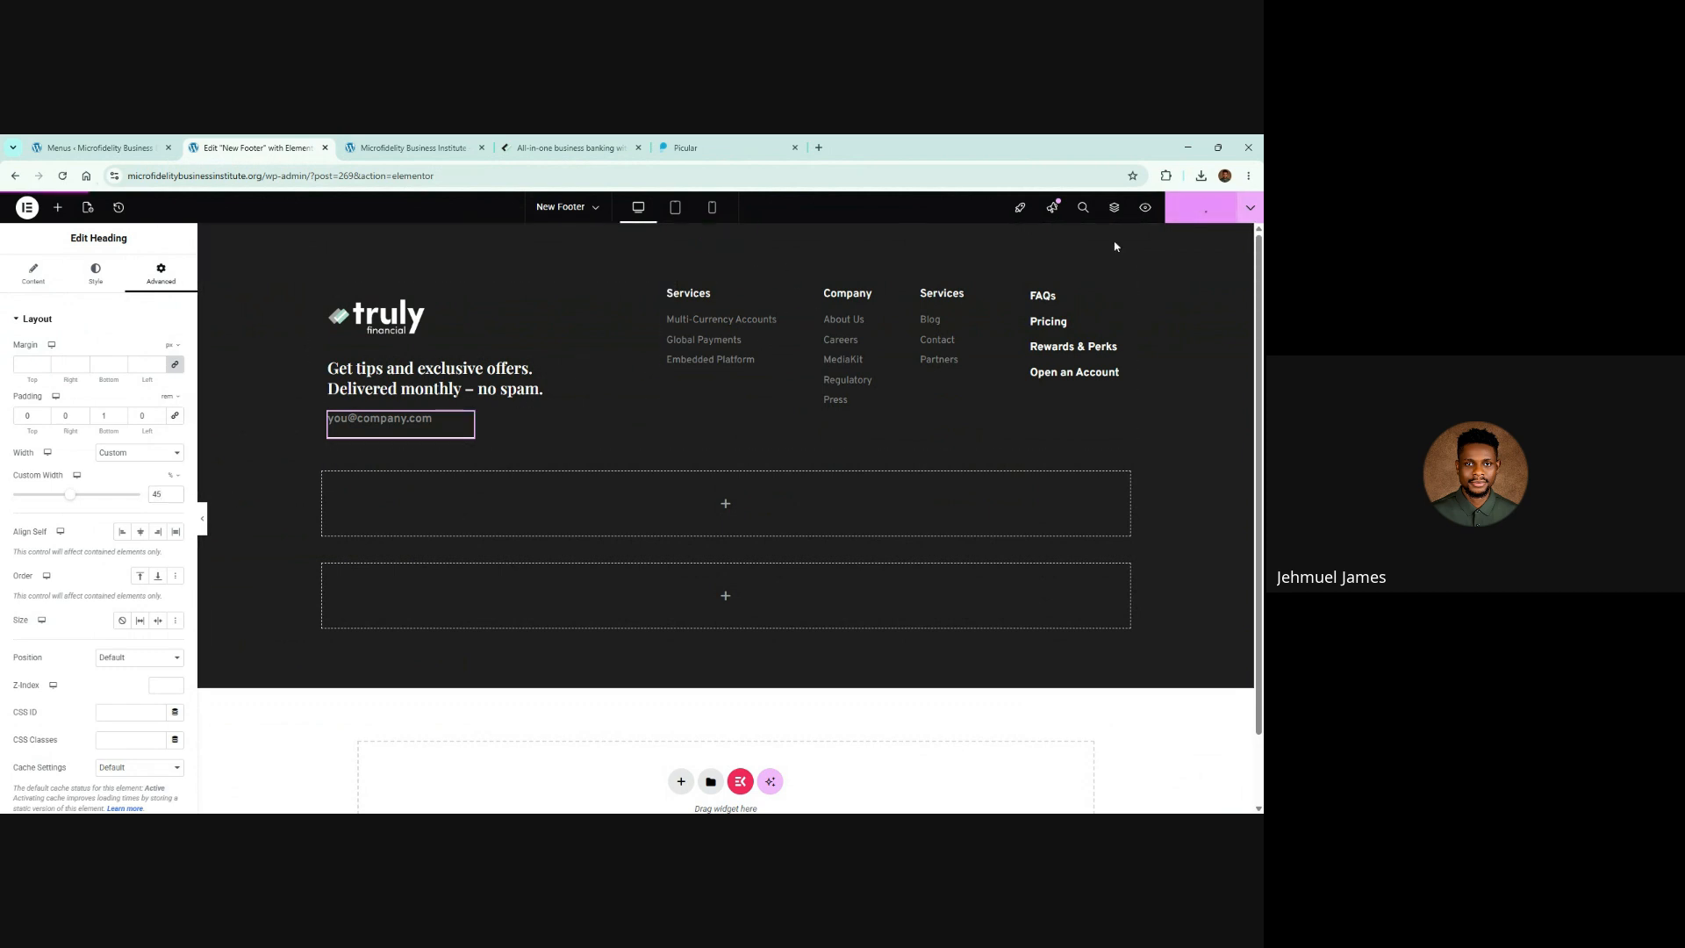
scroll(149, 526, "down", 2)
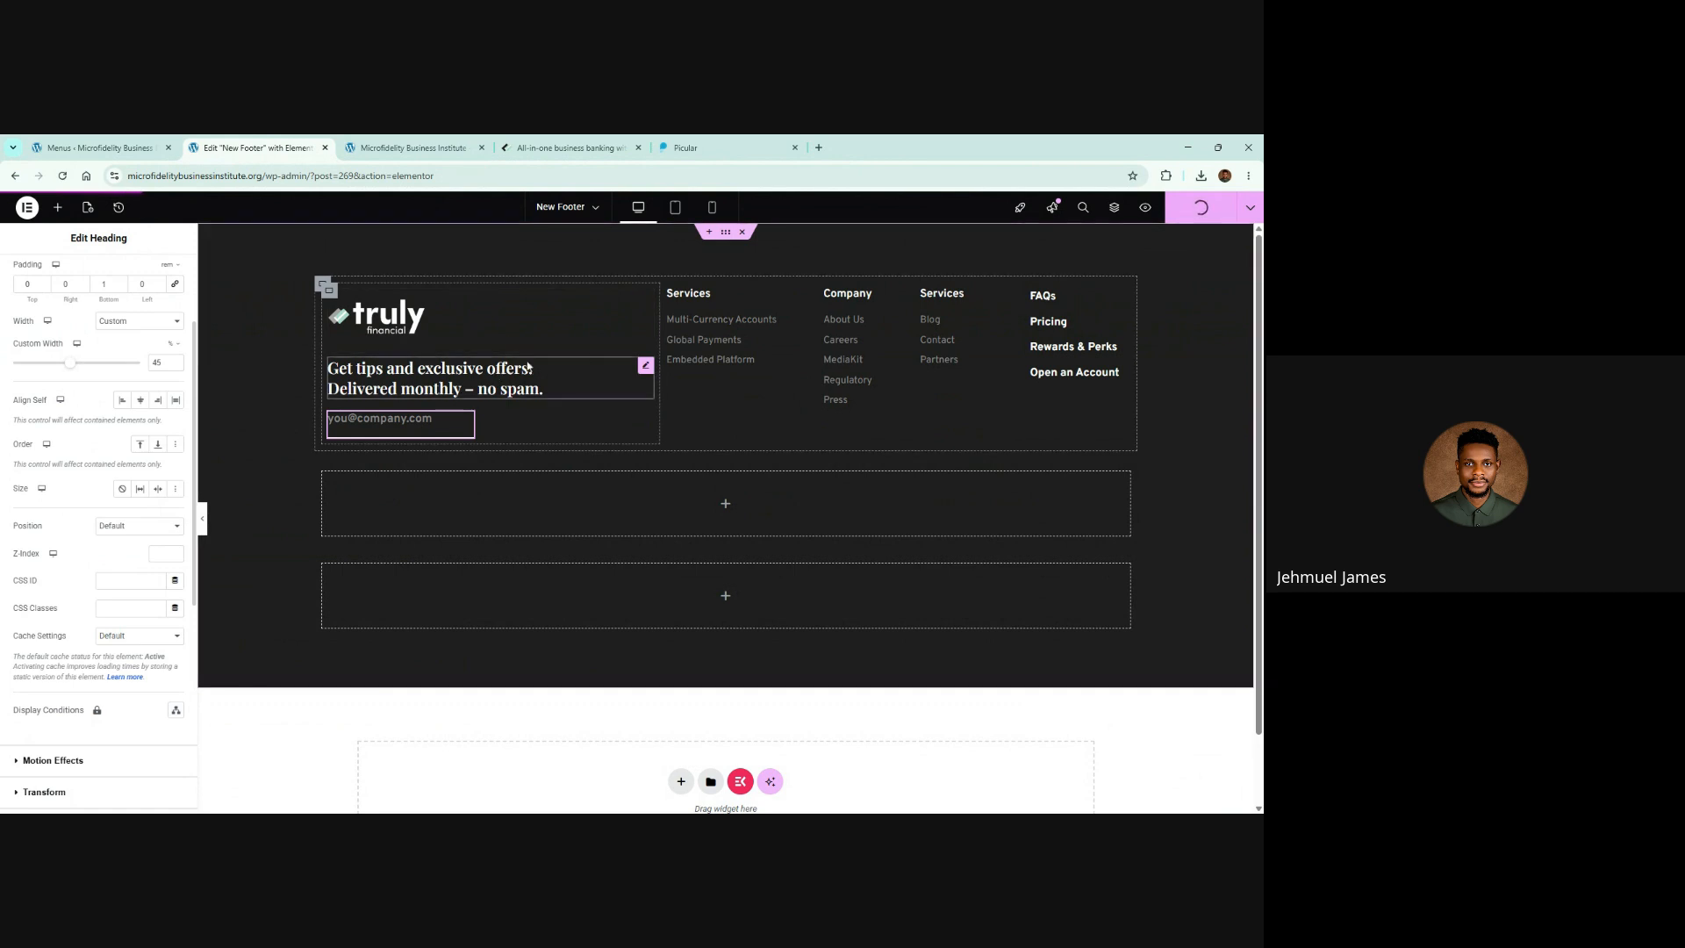
Step: Check the copyright row in the trulyfinancial.com footer and add a nested container inside the first empty container below the link columns
left_click(640, 365)
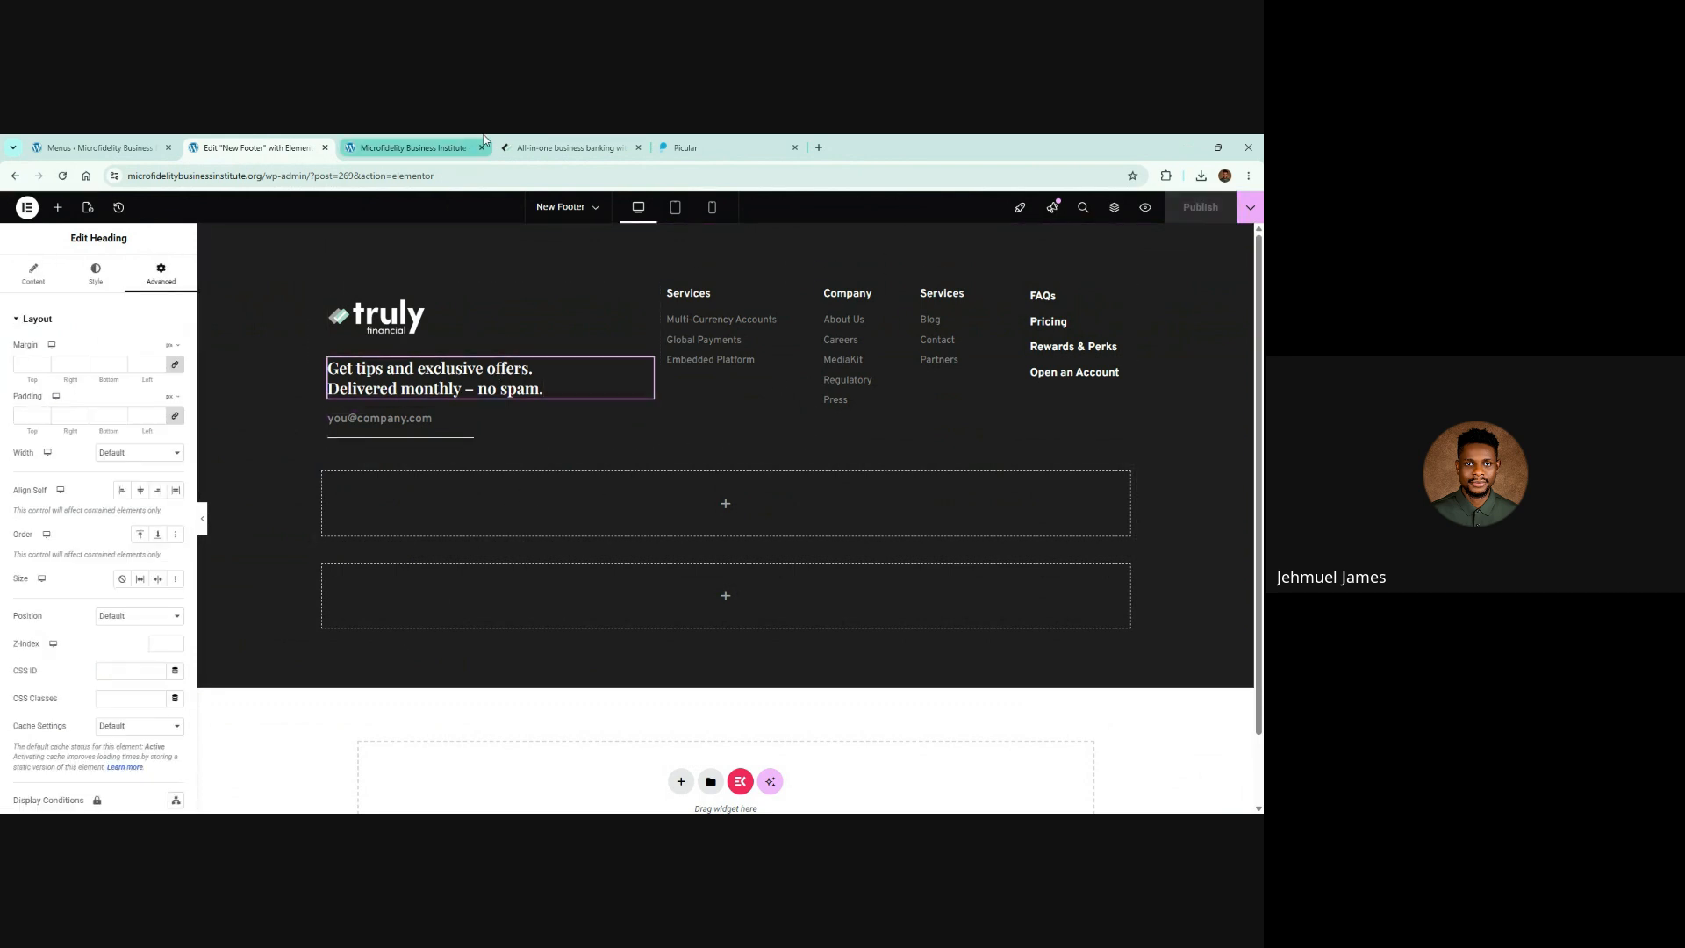
left_click(545, 146)
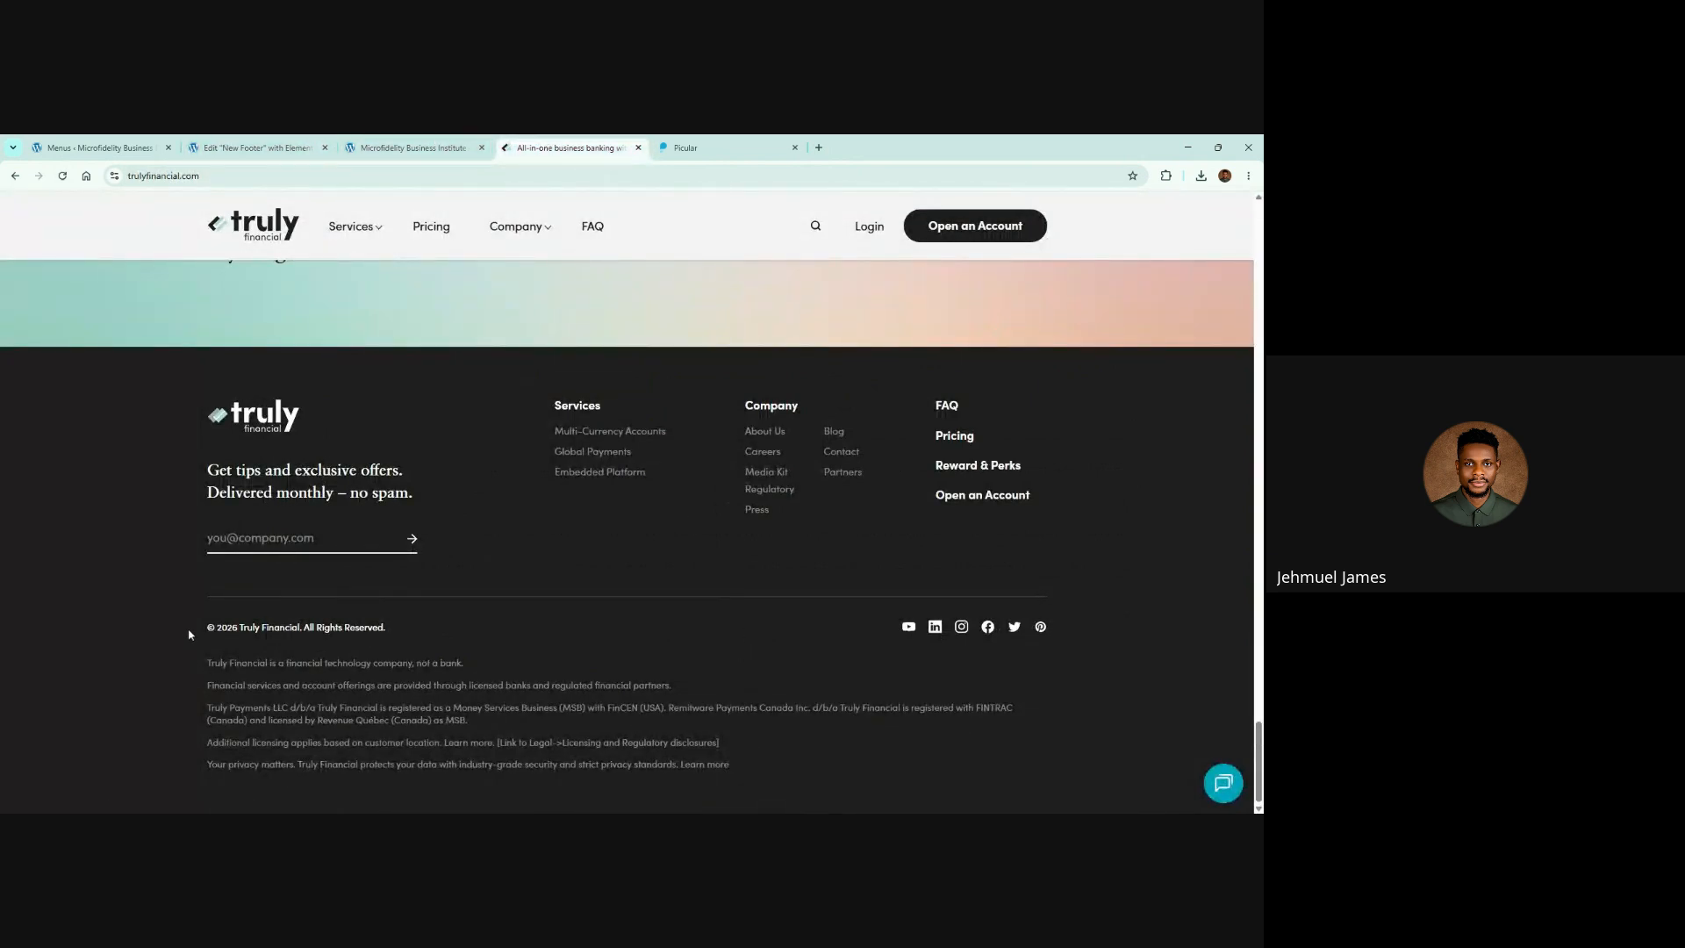
left_click_drag(216, 628, 395, 633)
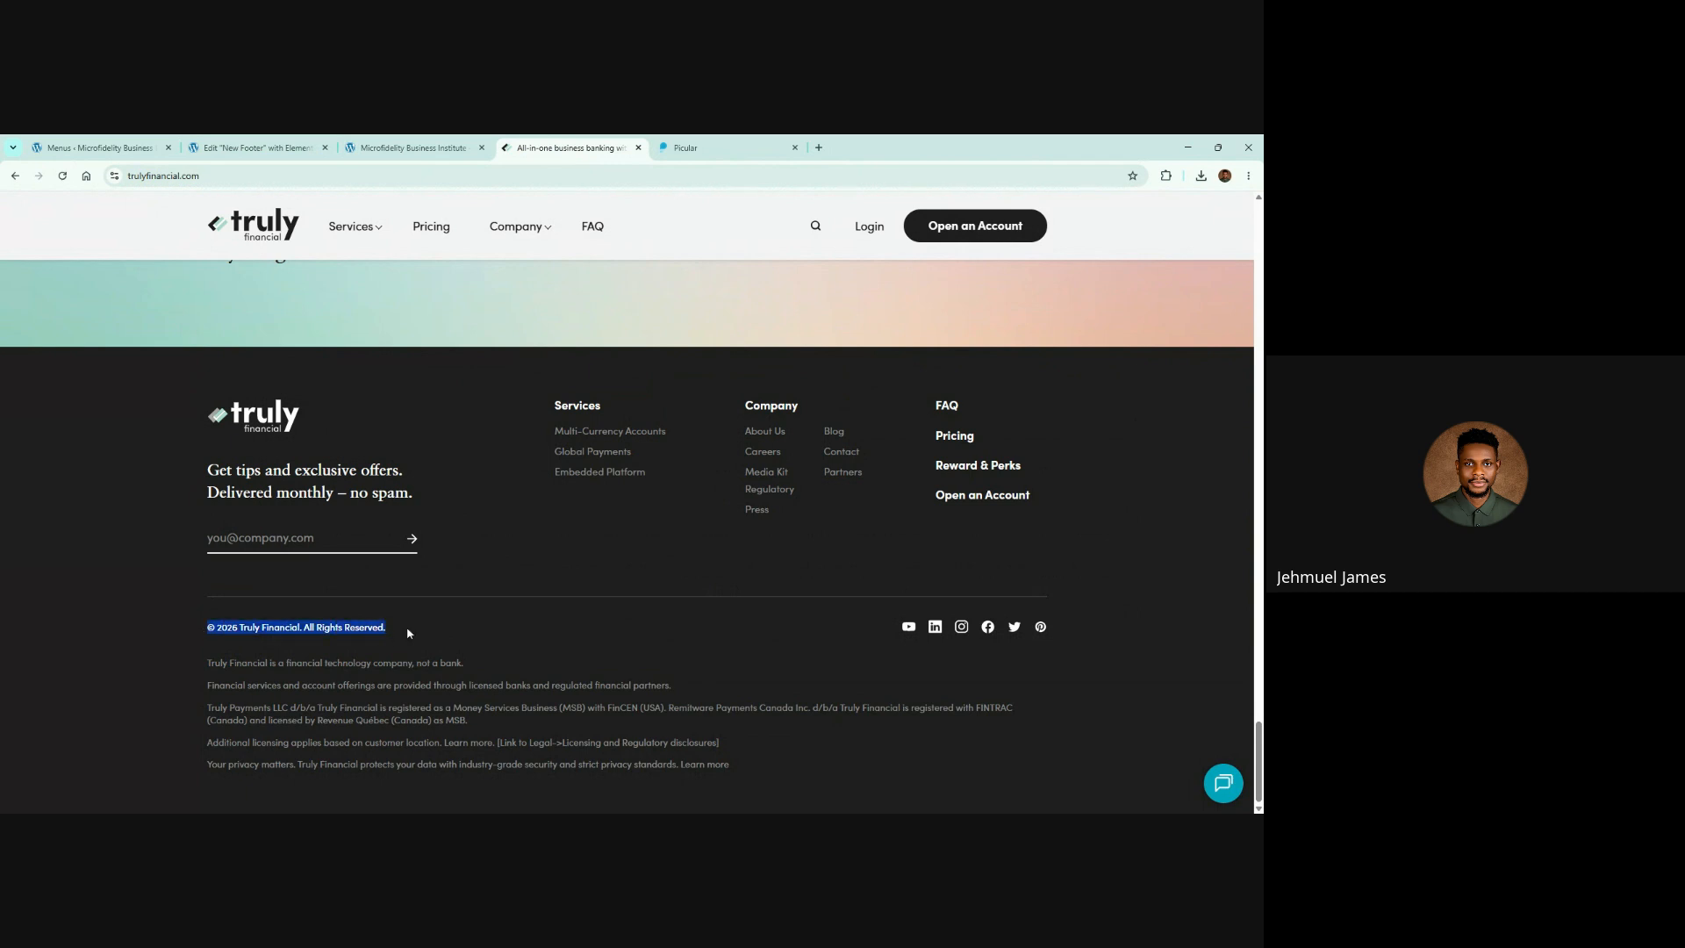
left_click(873, 646)
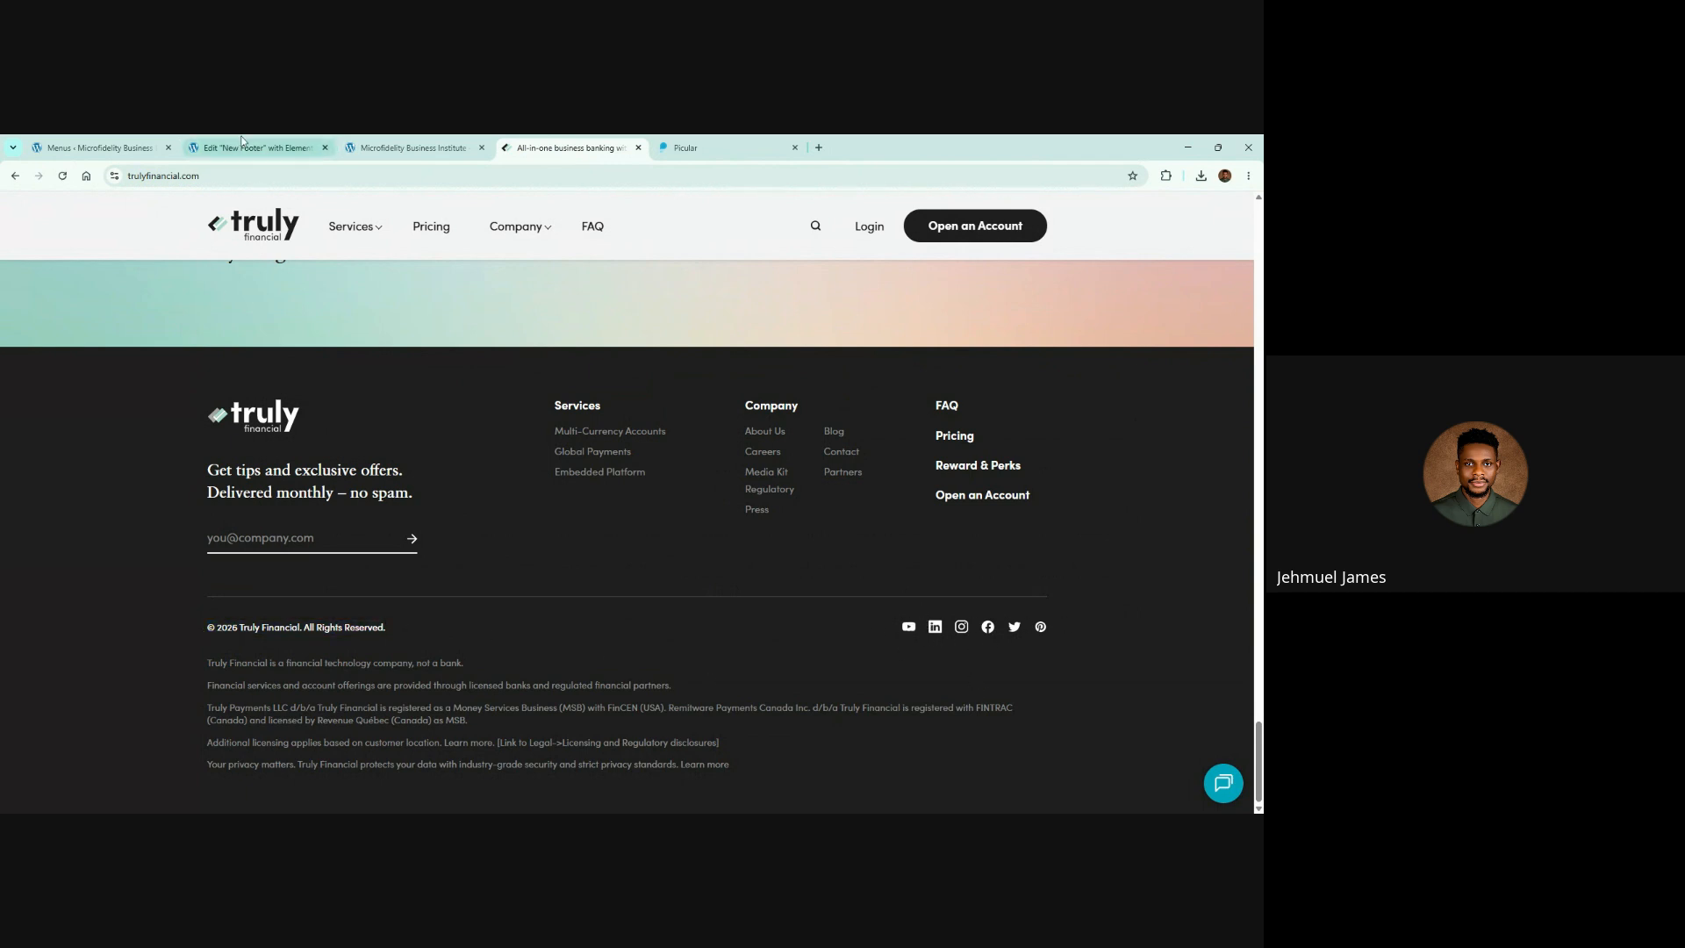
left_click(254, 147)
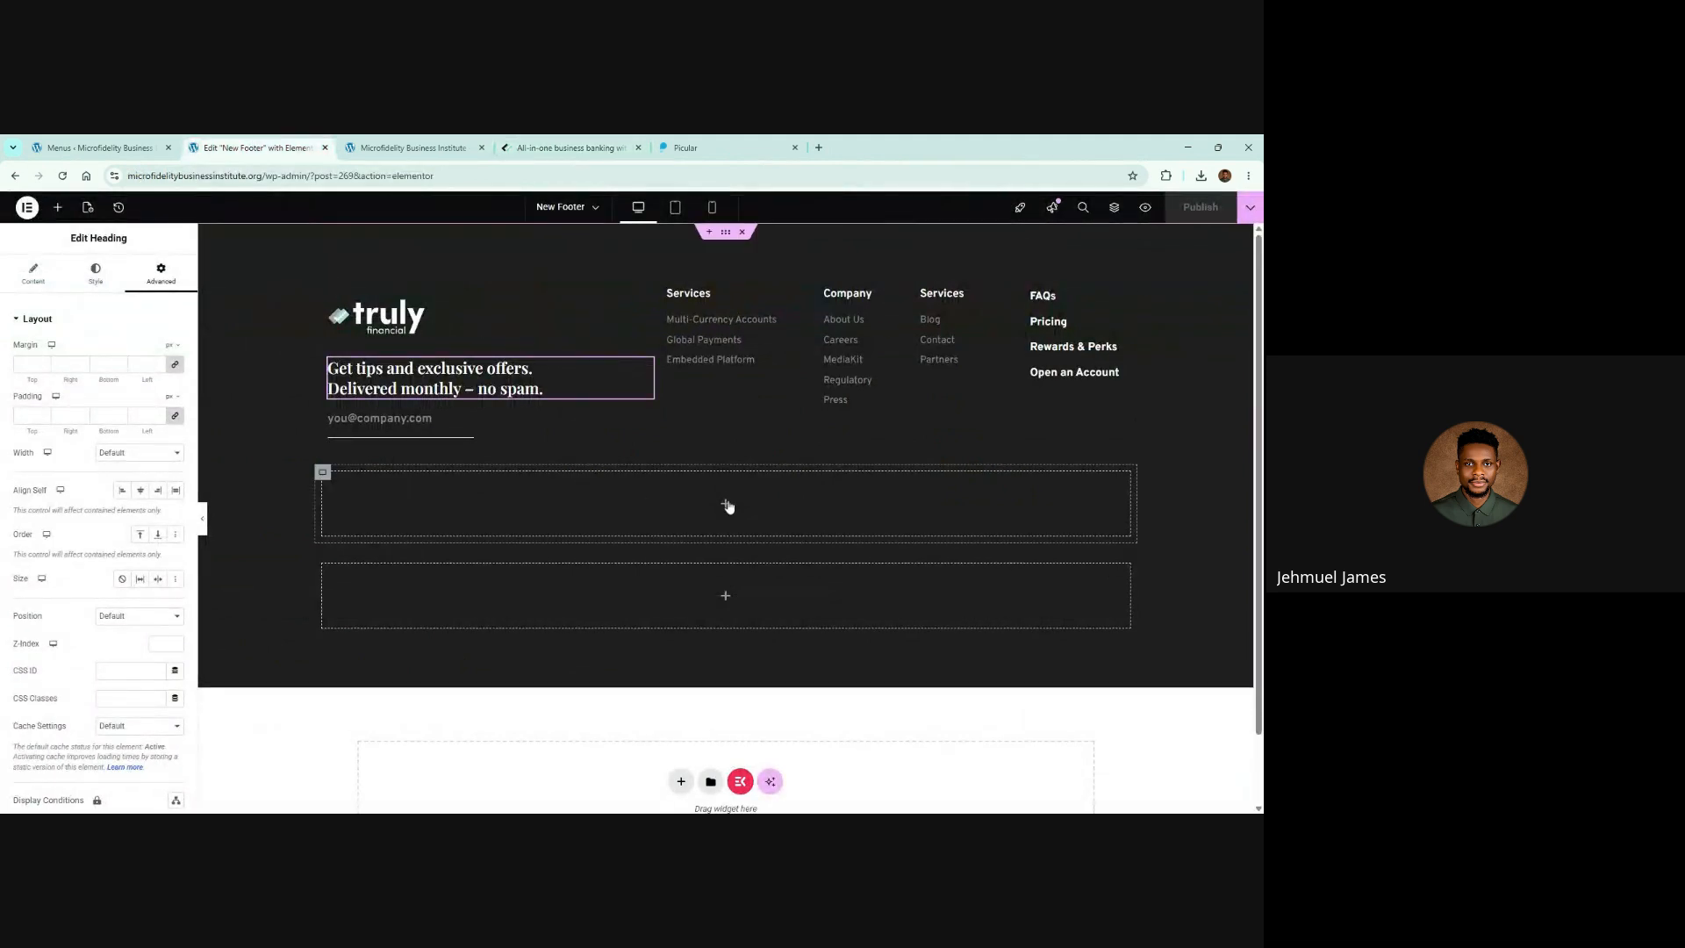
left_click(726, 504)
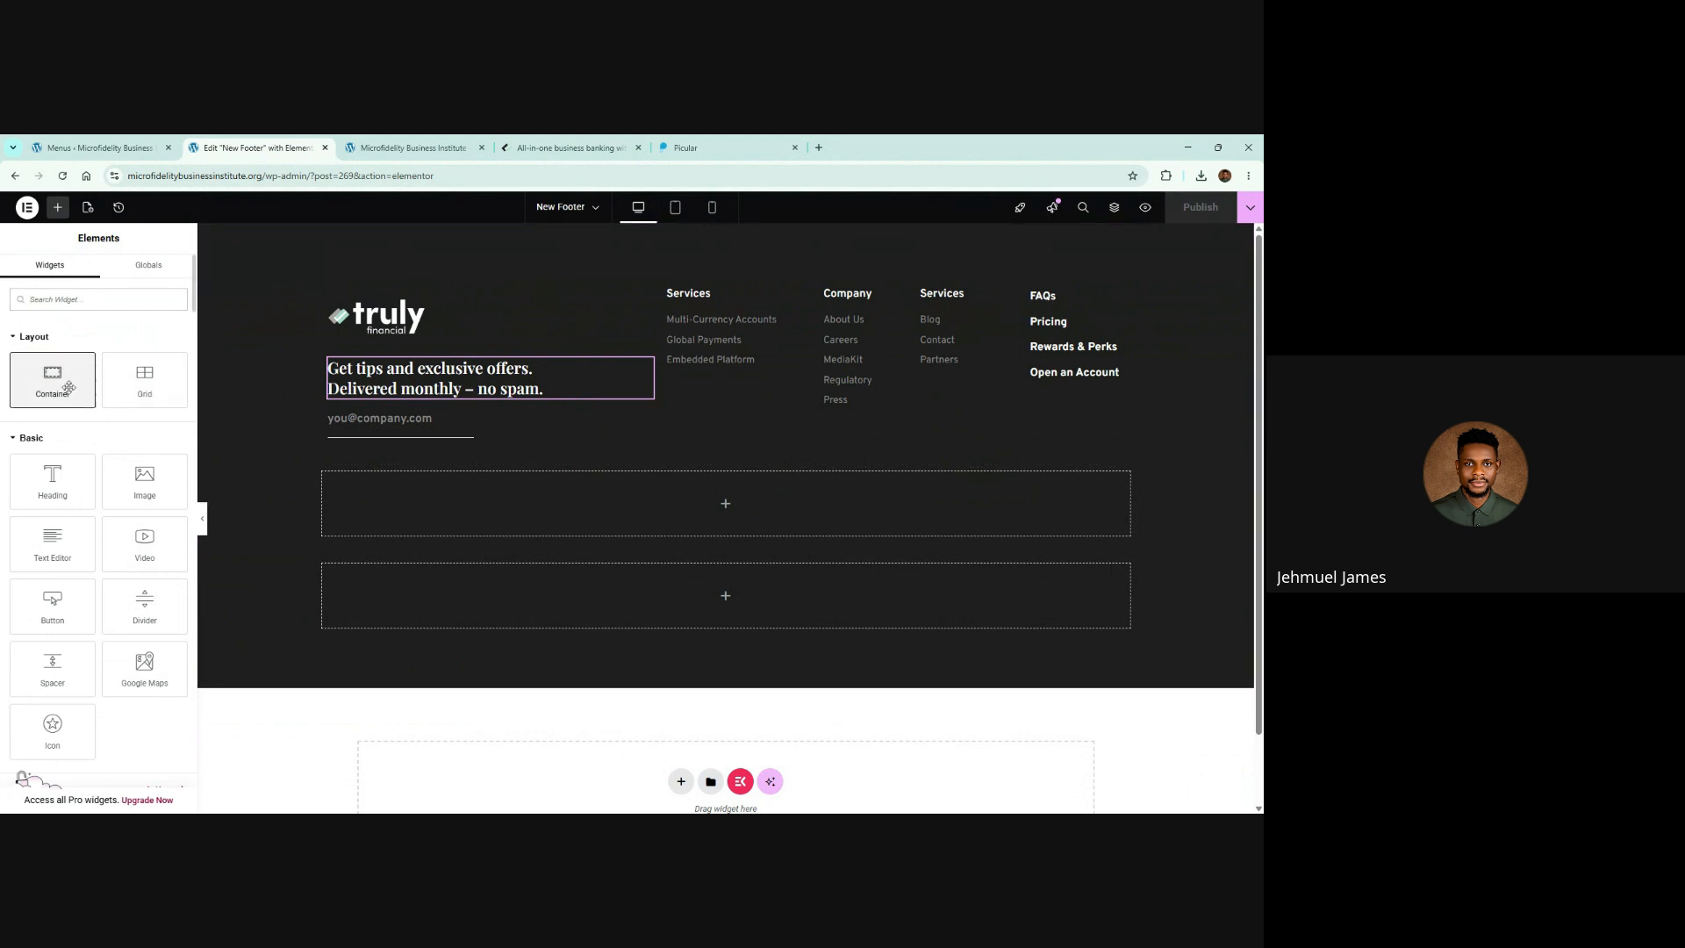
left_click_drag(68, 387, 590, 494)
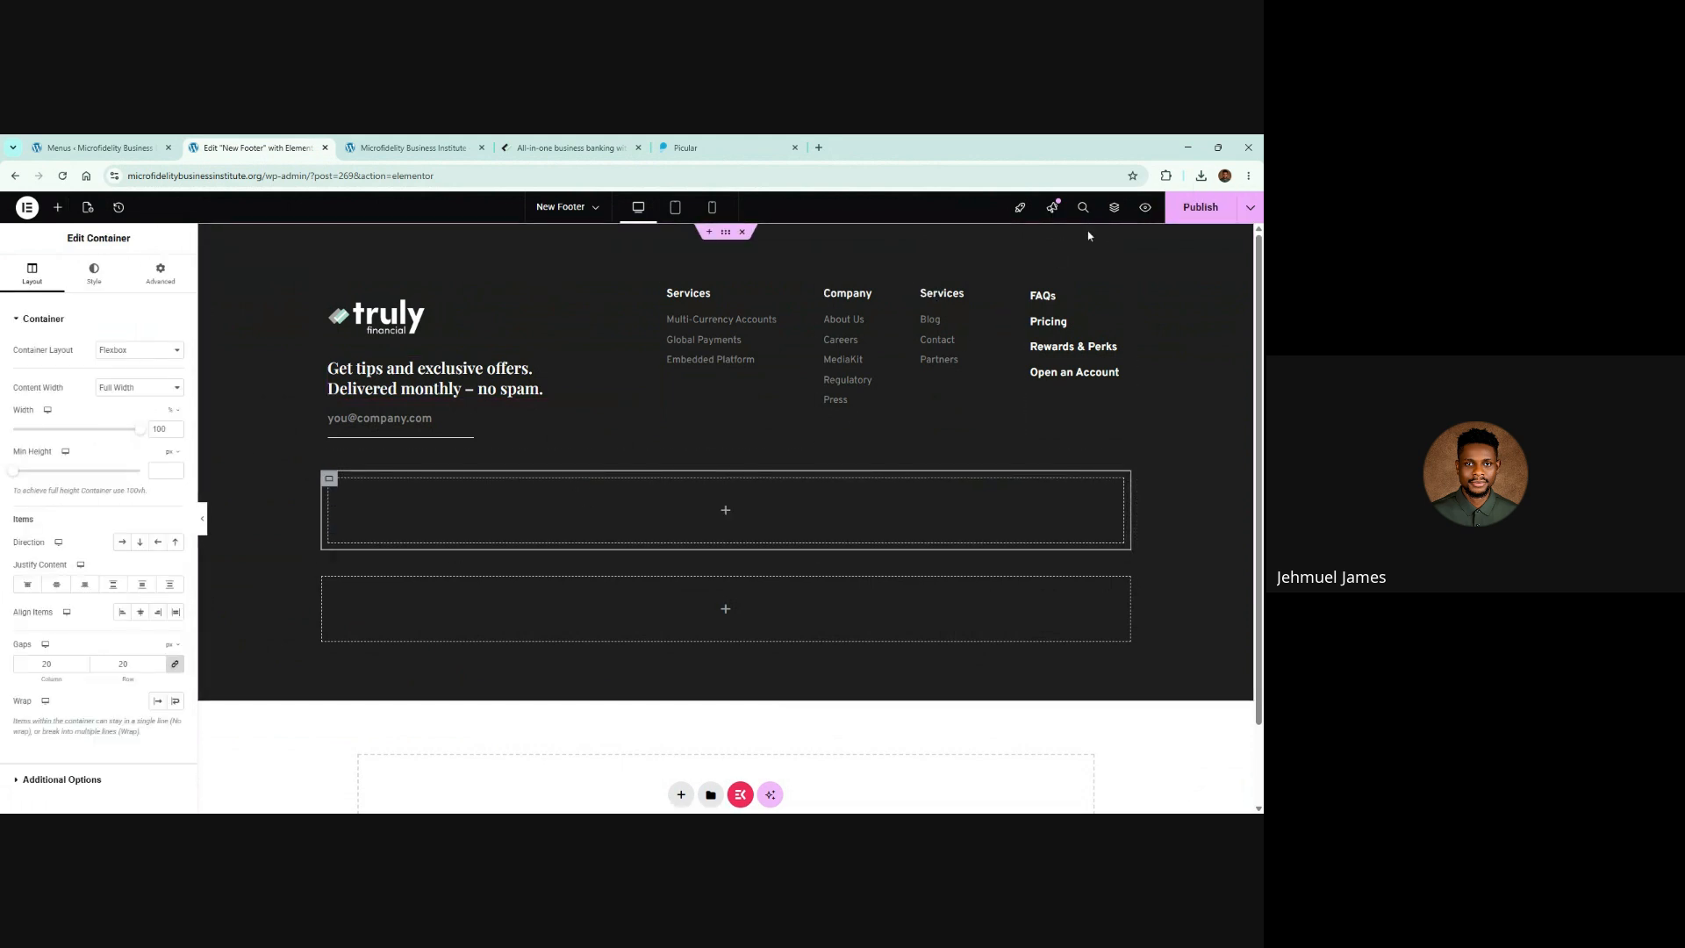
Step: Duplicate the nested container and set the parent container's direction to row so the two sit side by side
left_click(1114, 209)
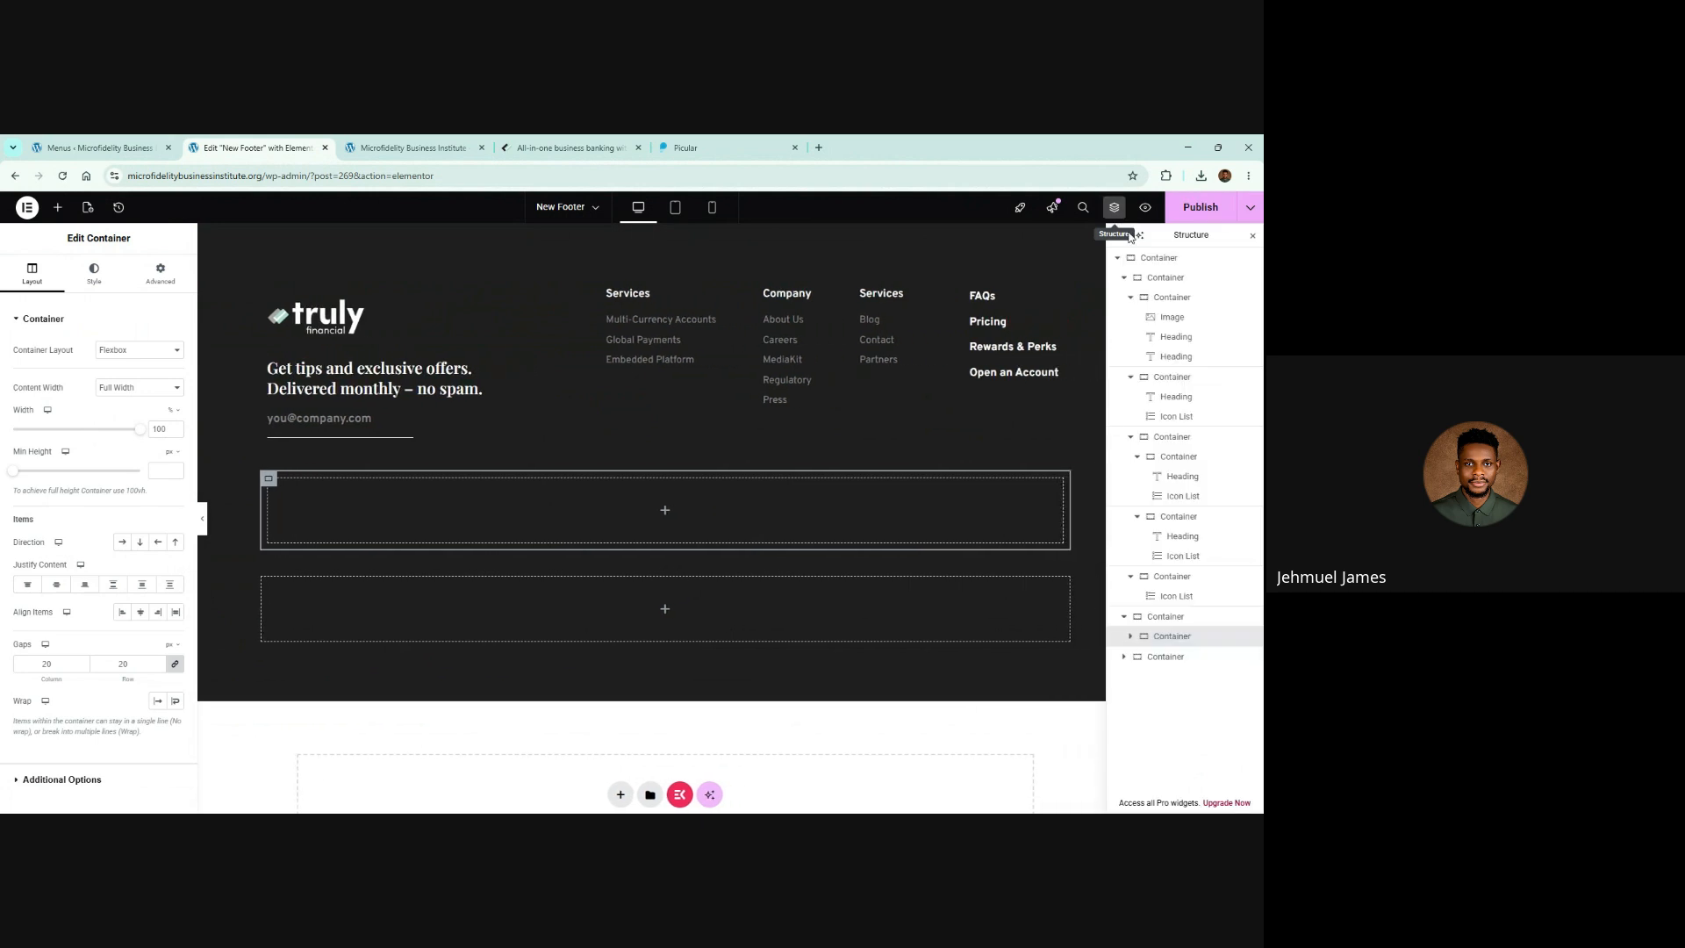
right_click(1161, 638)
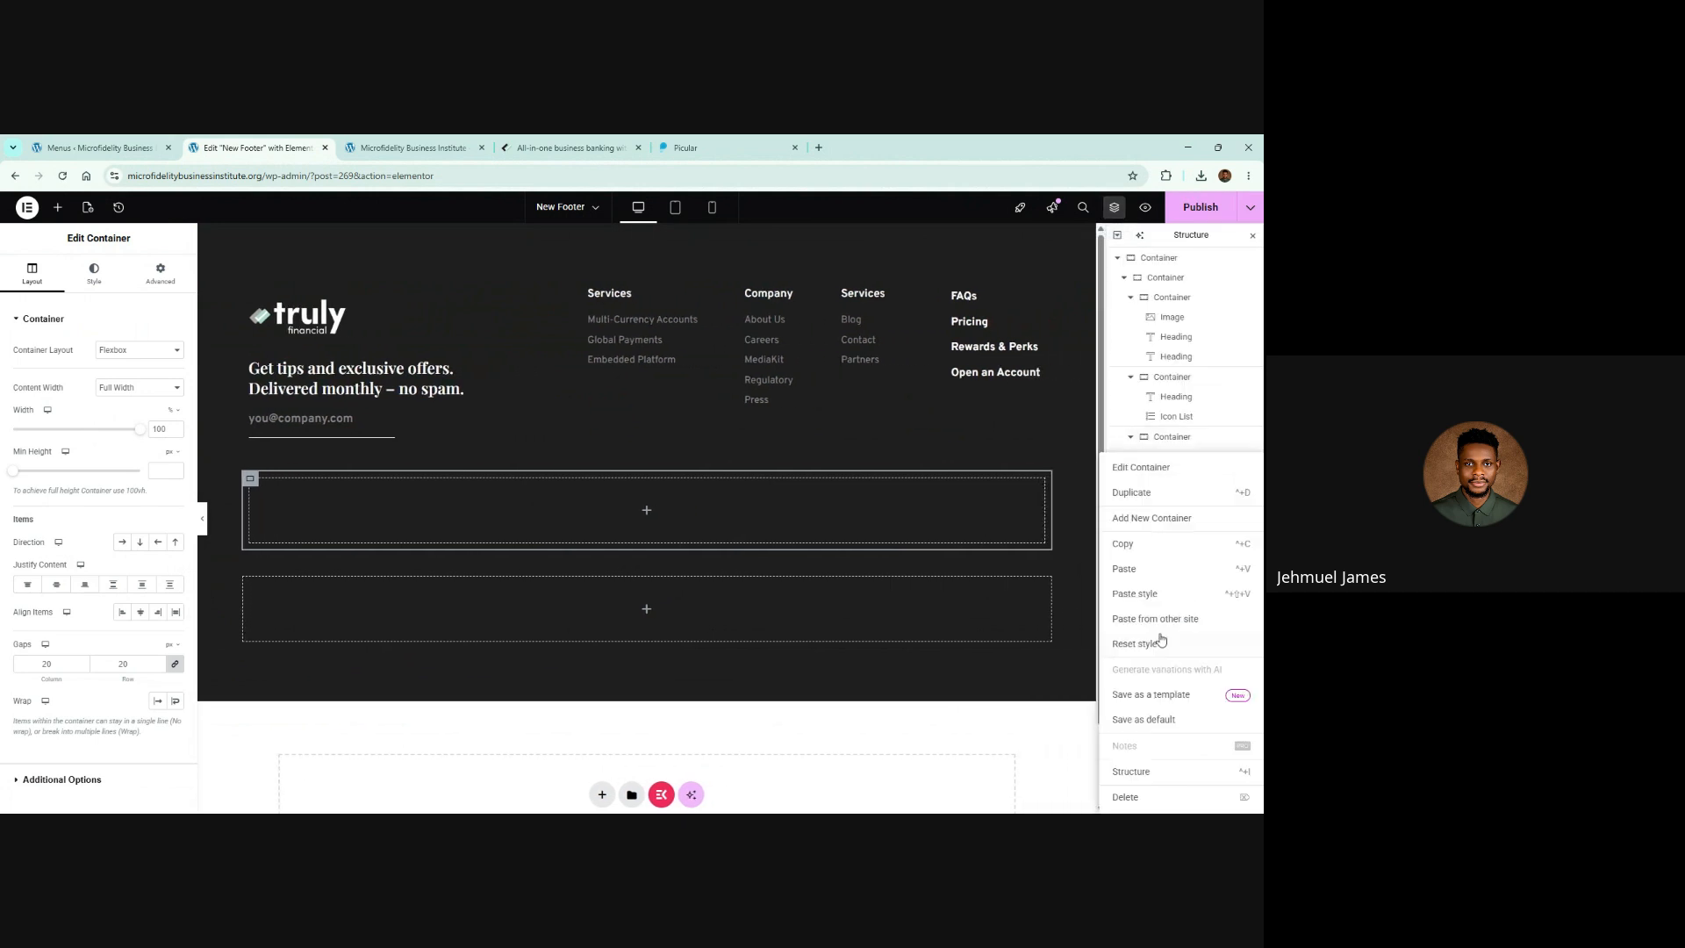
left_click(1148, 493)
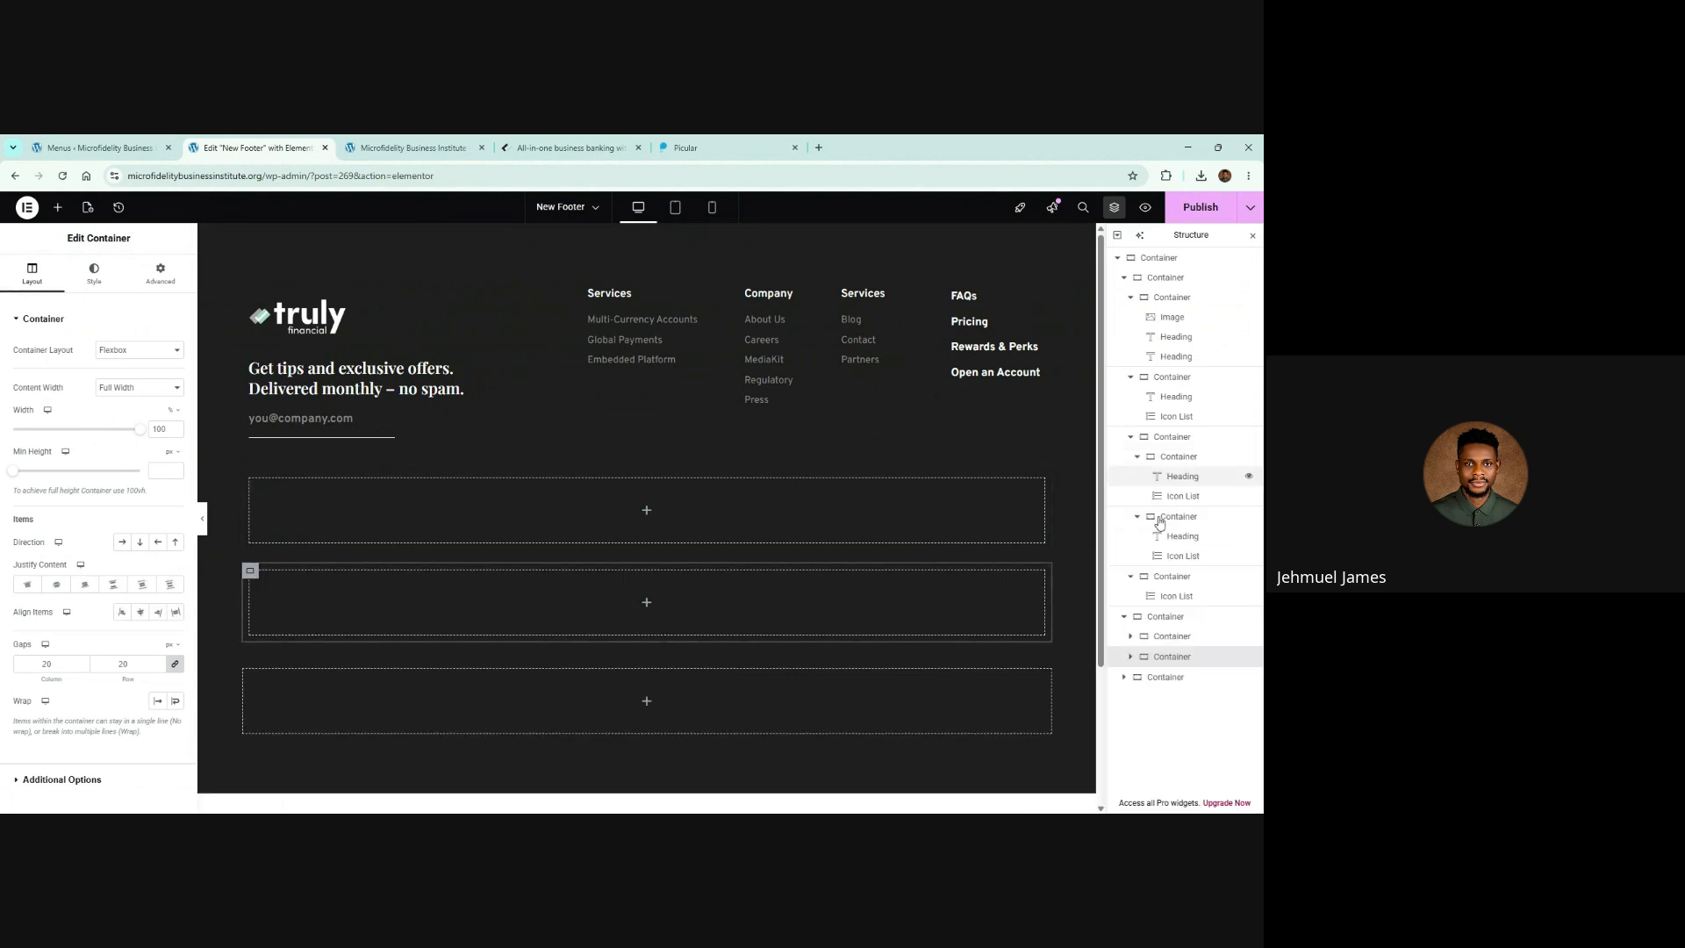
left_click(1160, 617)
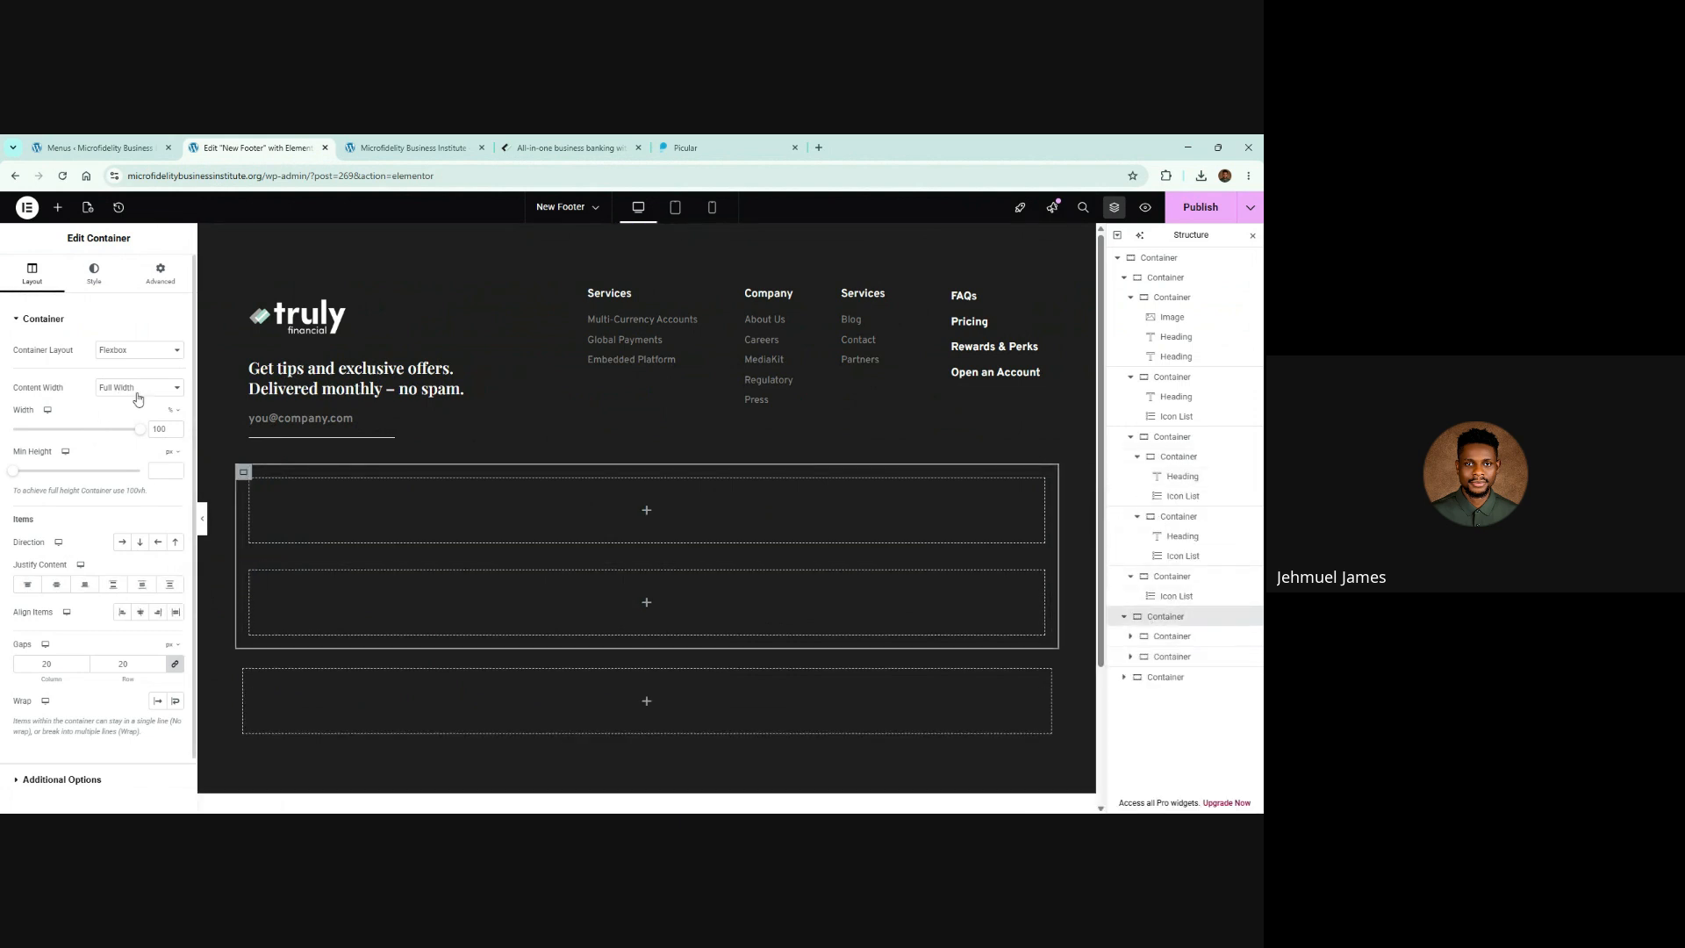
left_click(122, 543)
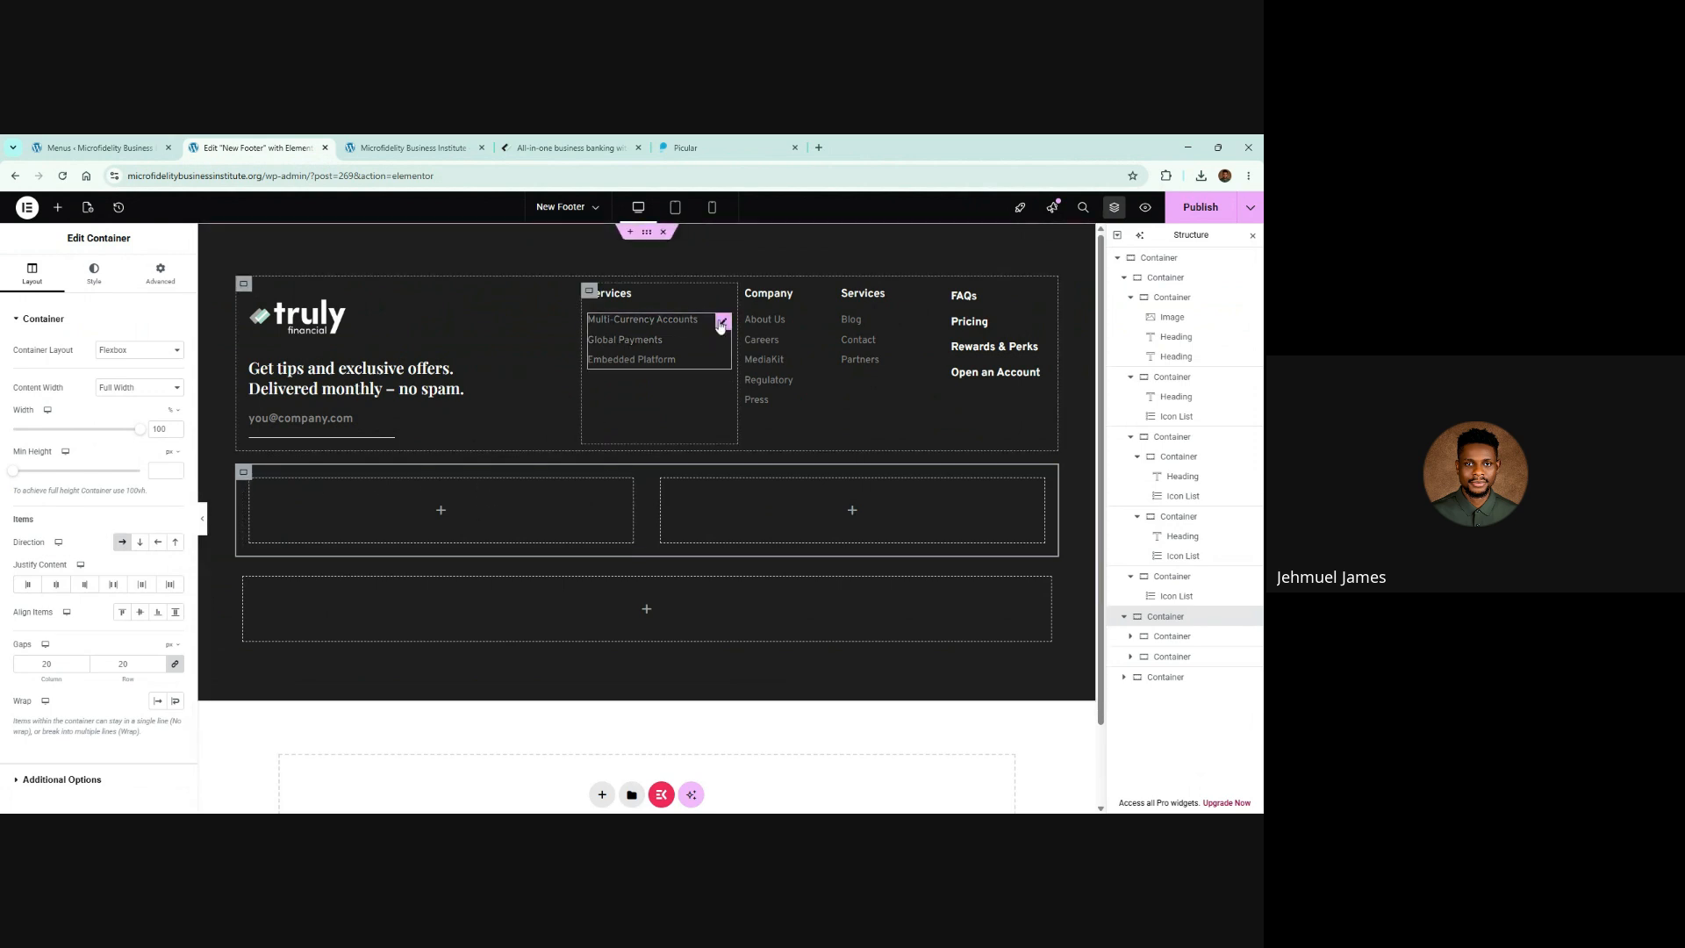
Step: Copy the Services link list into the left nested container and delete its Global Payments and Embedded Platform items
right_click(719, 324)
left_click(747, 378)
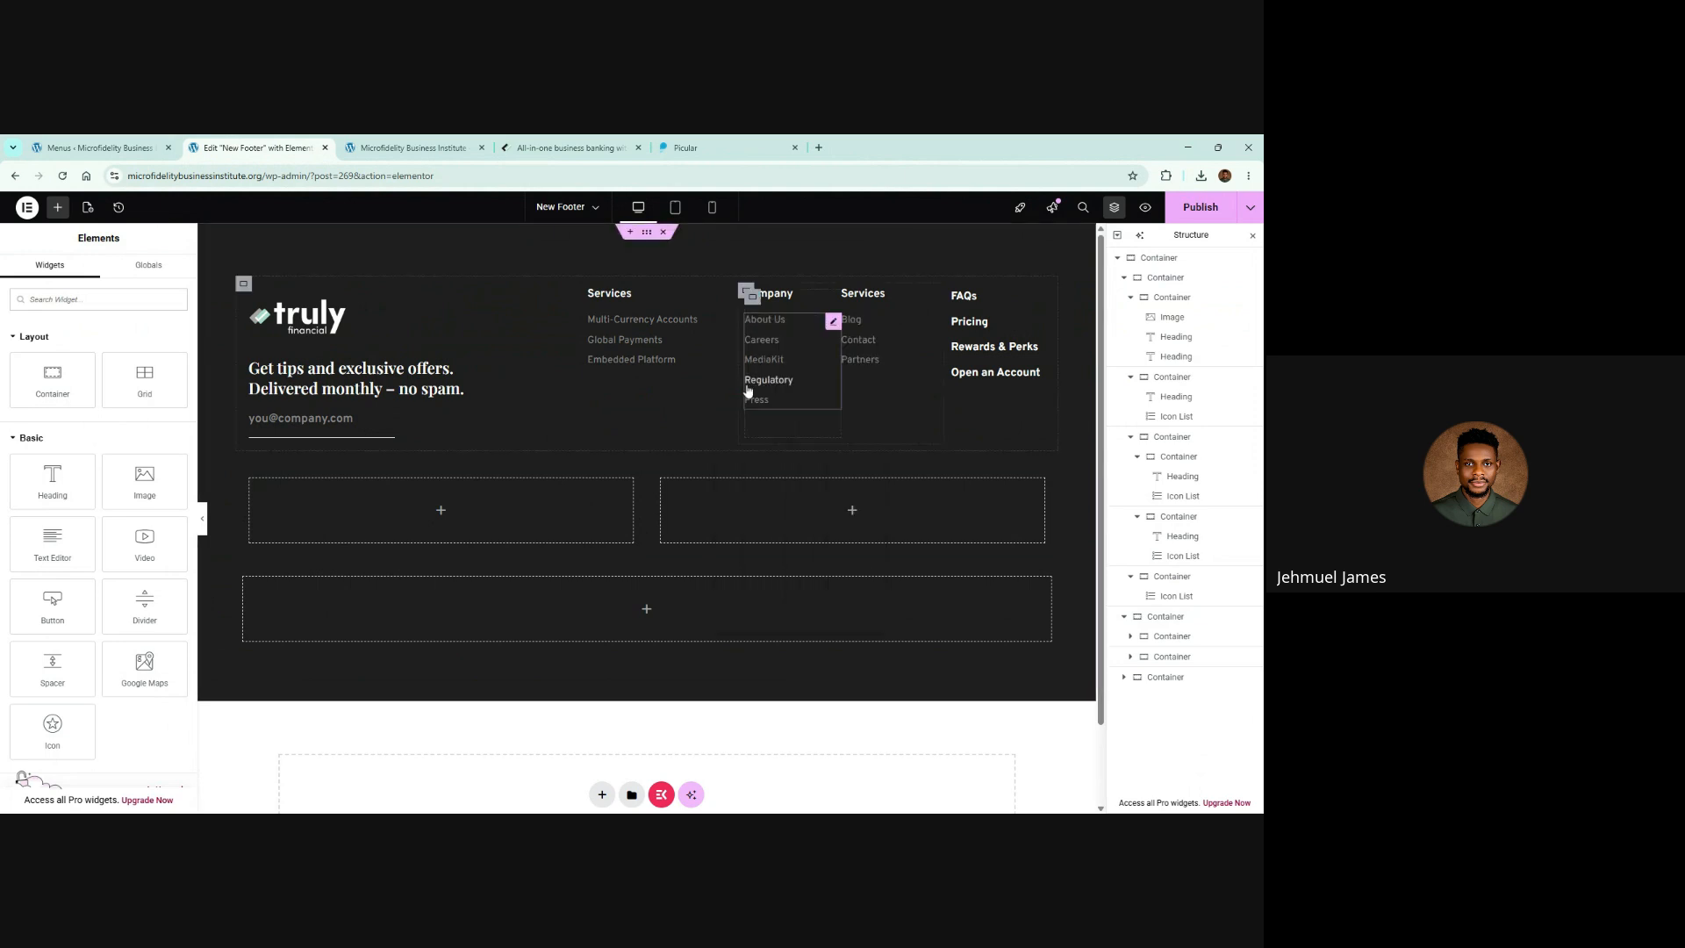
right_click(522, 491)
left_click(518, 565)
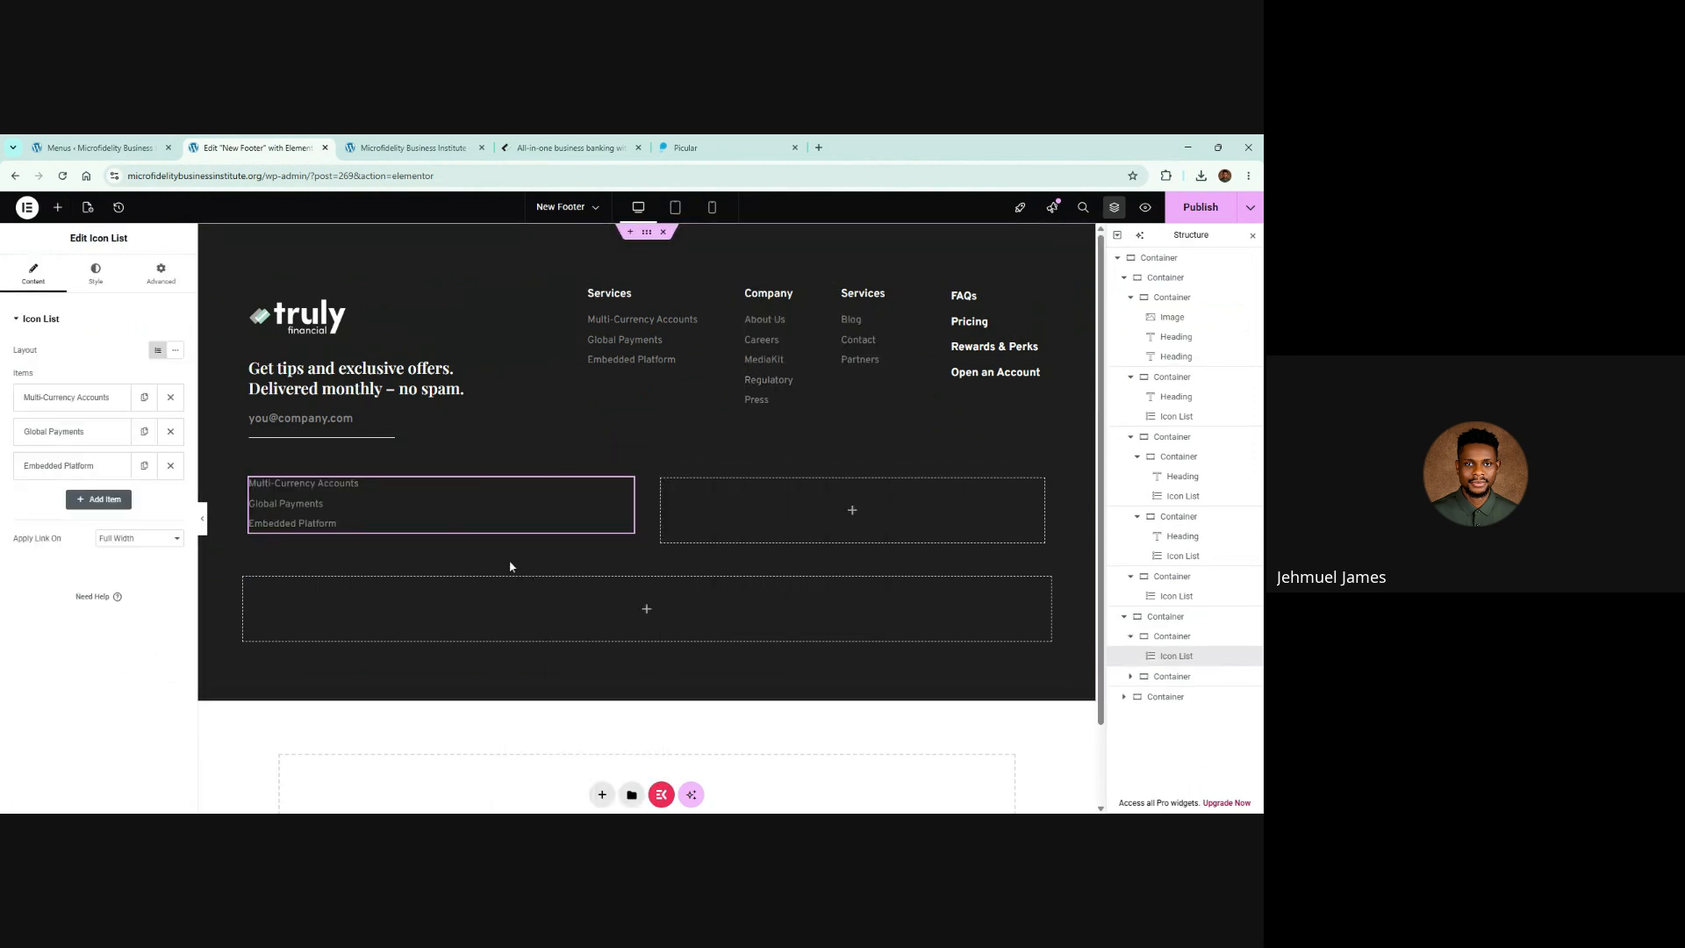
left_click(171, 432)
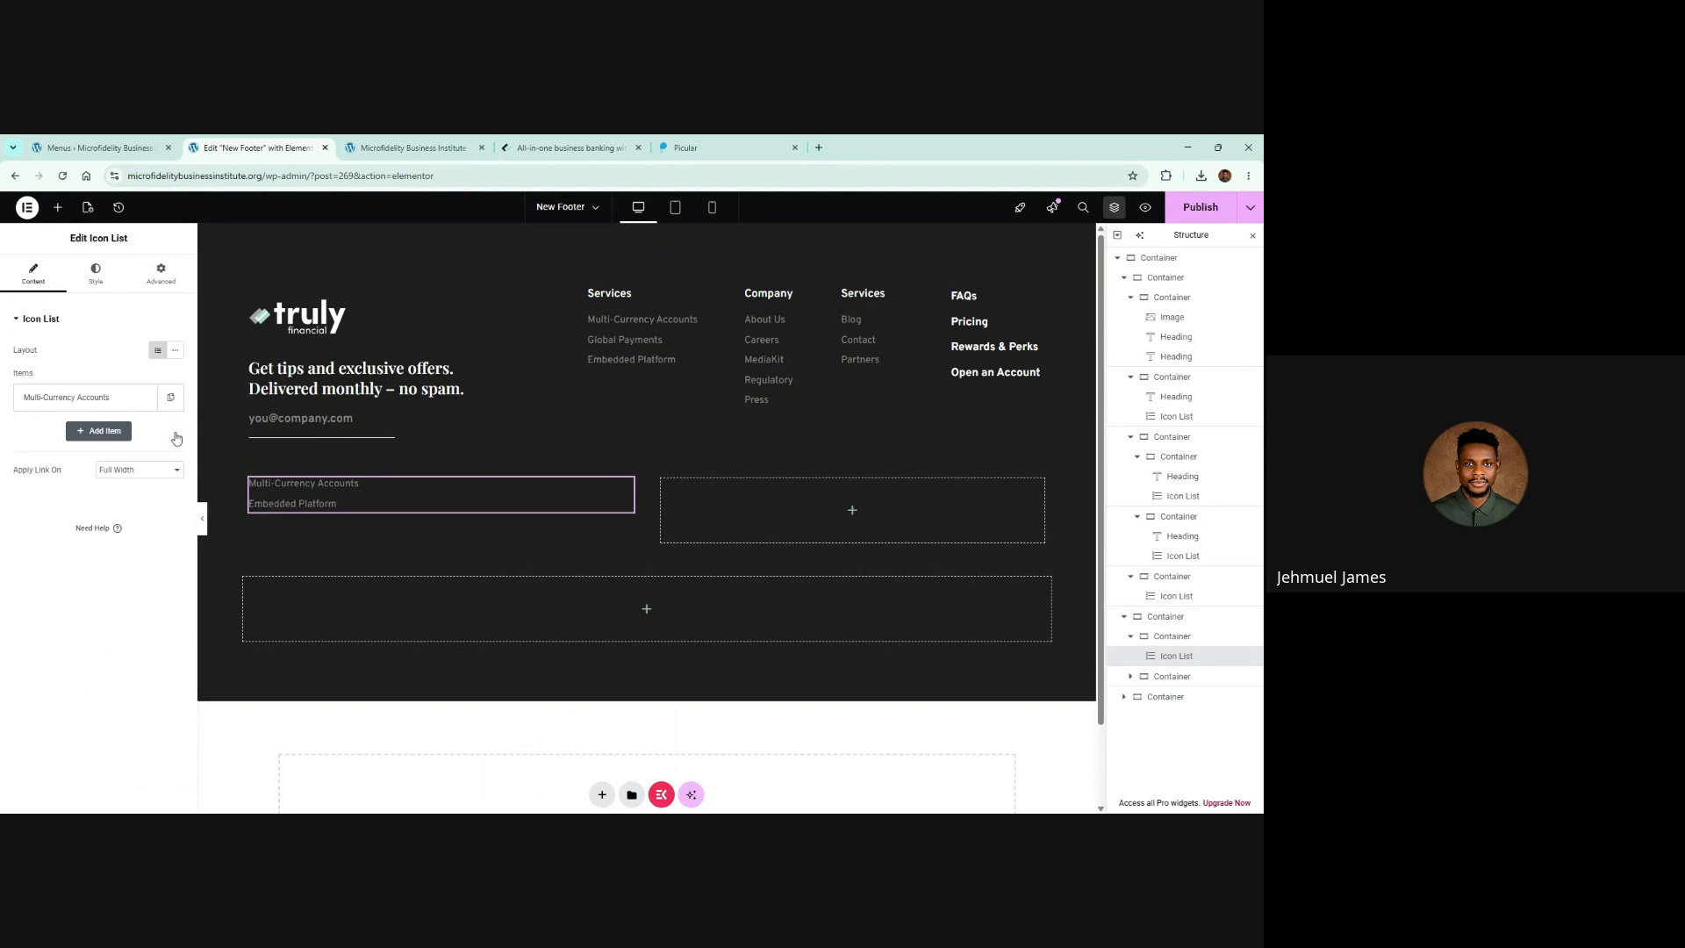
Step: Replace the remaining list item's text with "© 2026 Truly Financial. All Rights Reserved." copied from trulyfinancial.com, and open the list's style settings
left_click(566, 147)
left_click_drag(170, 621, 394, 639)
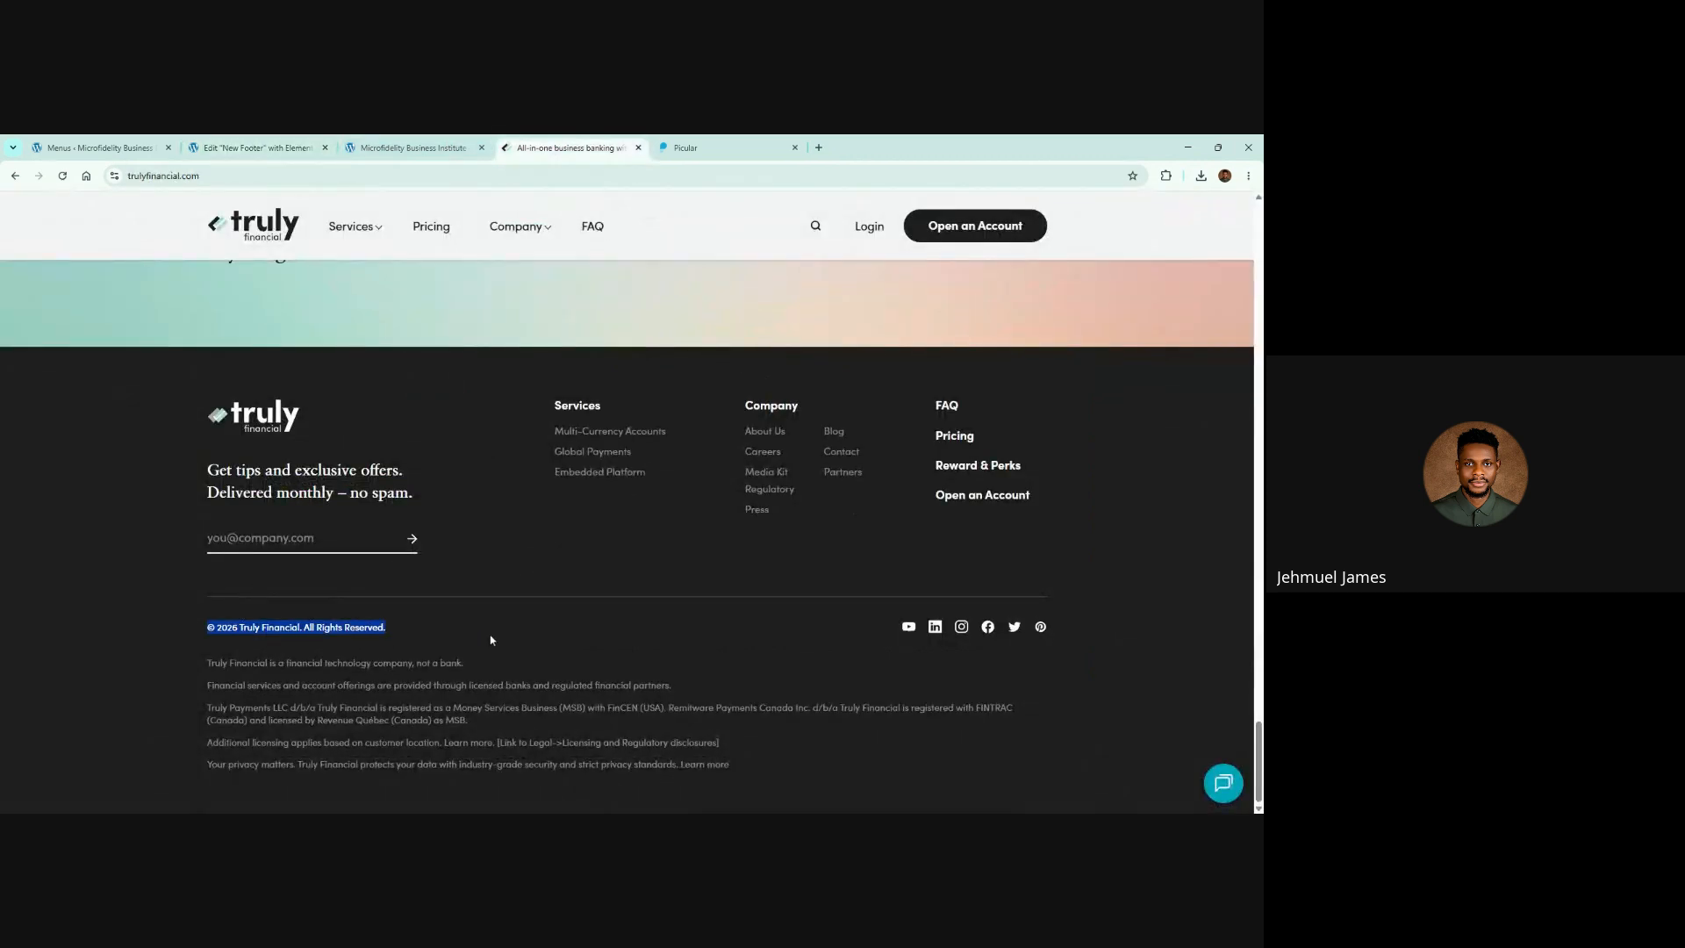
left_click(250, 147)
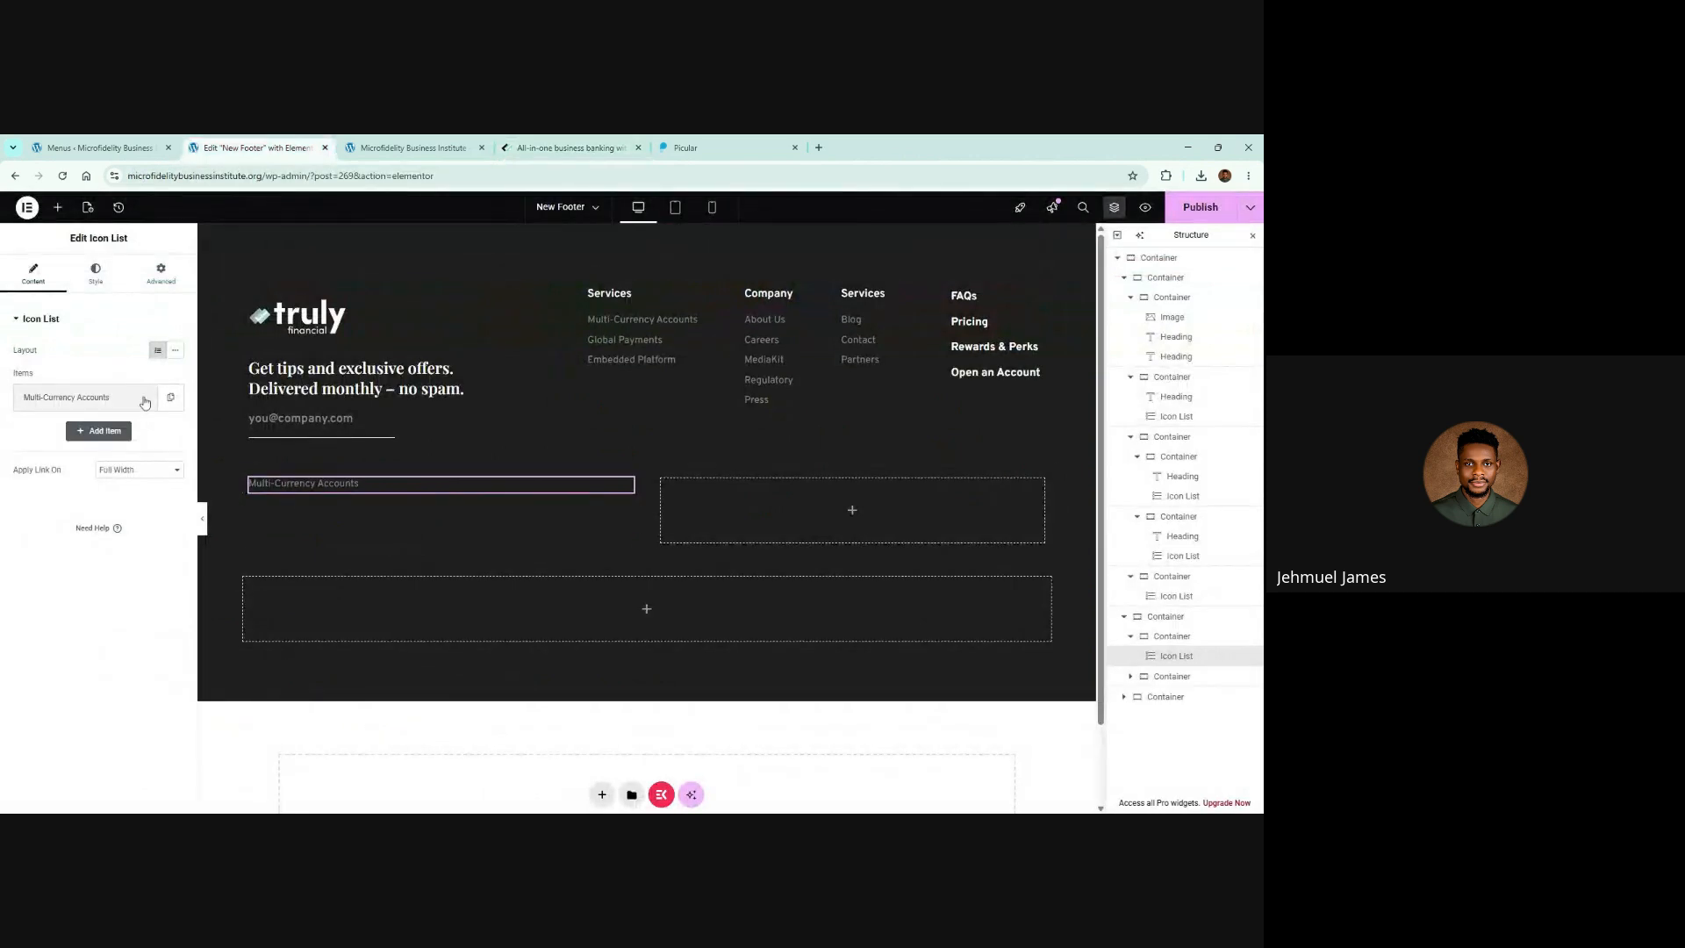
key("ctrl+a")
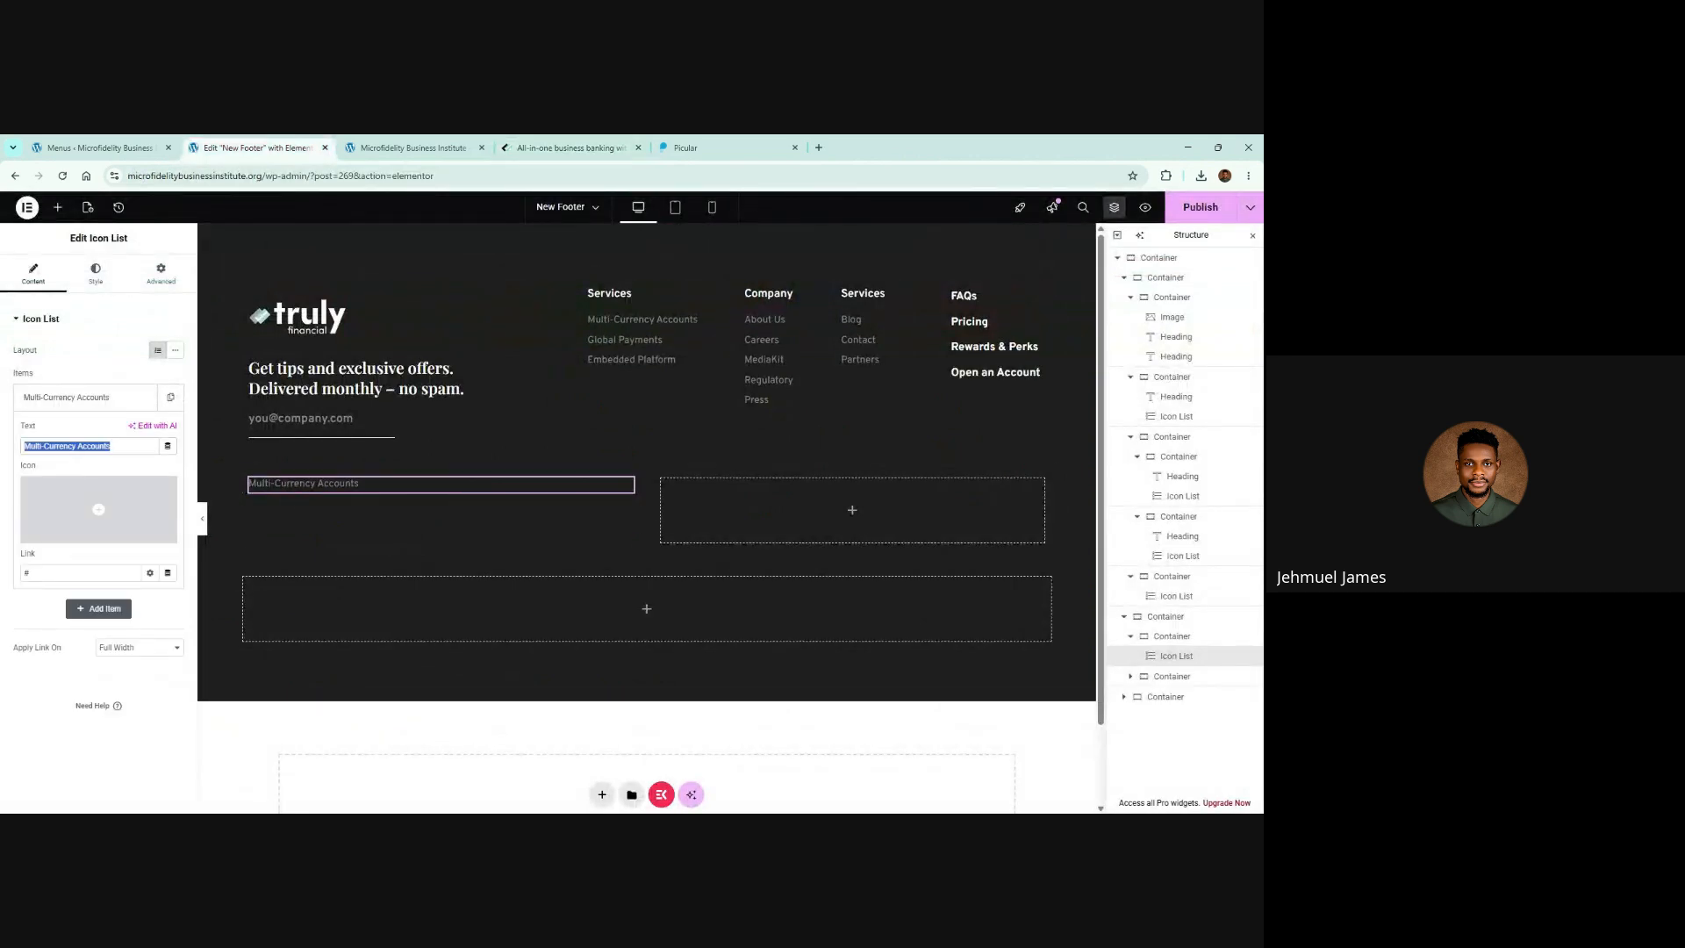
type("© 2026 Truly Financial. All Rights Reserved.")
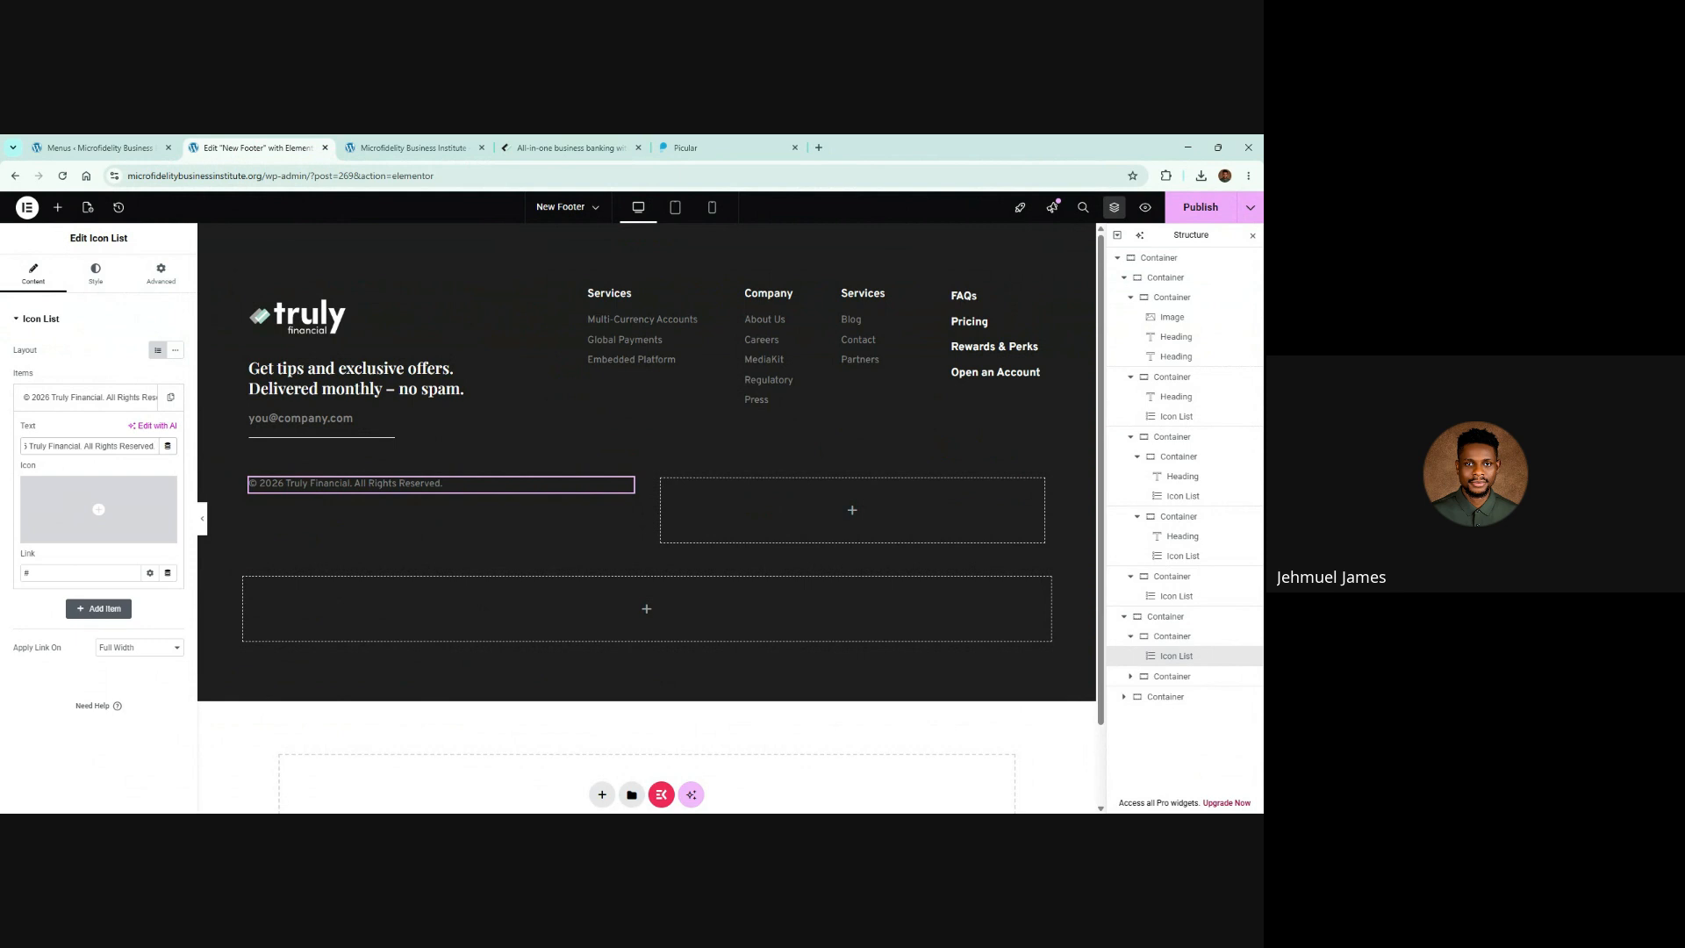
left_click(96, 277)
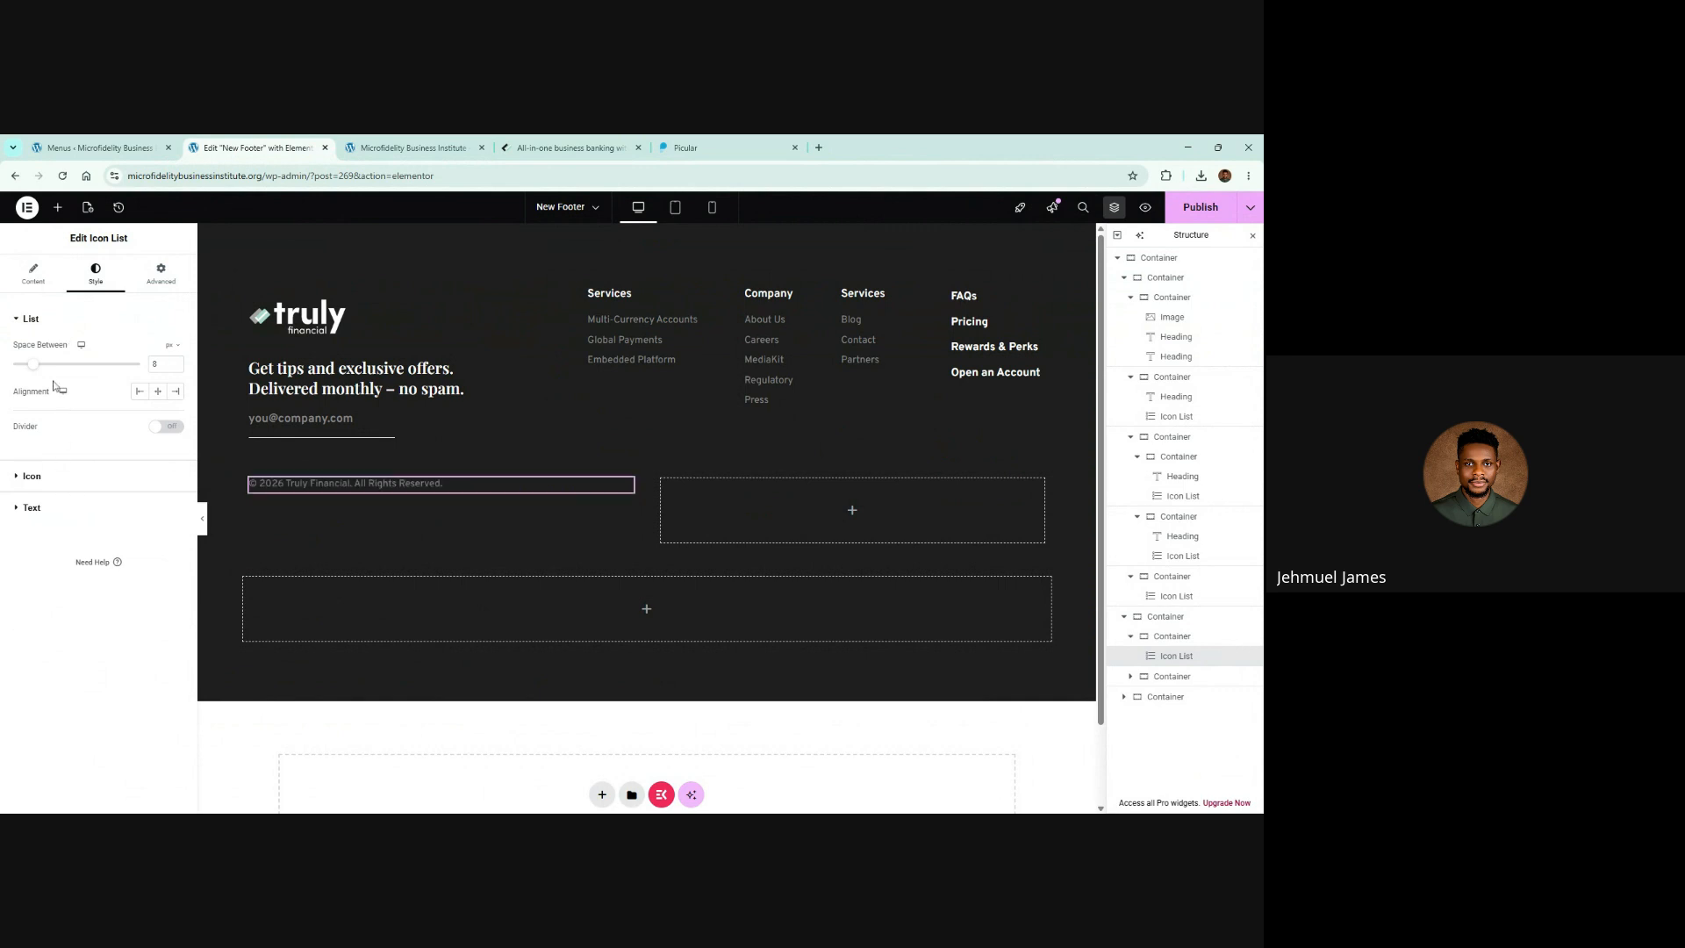
Step: Set the copyright list's text colour to white (#FFFFFF), comparing it with the trulyfinancial.com footer, and reset its hover colour to default
left_click(59, 510)
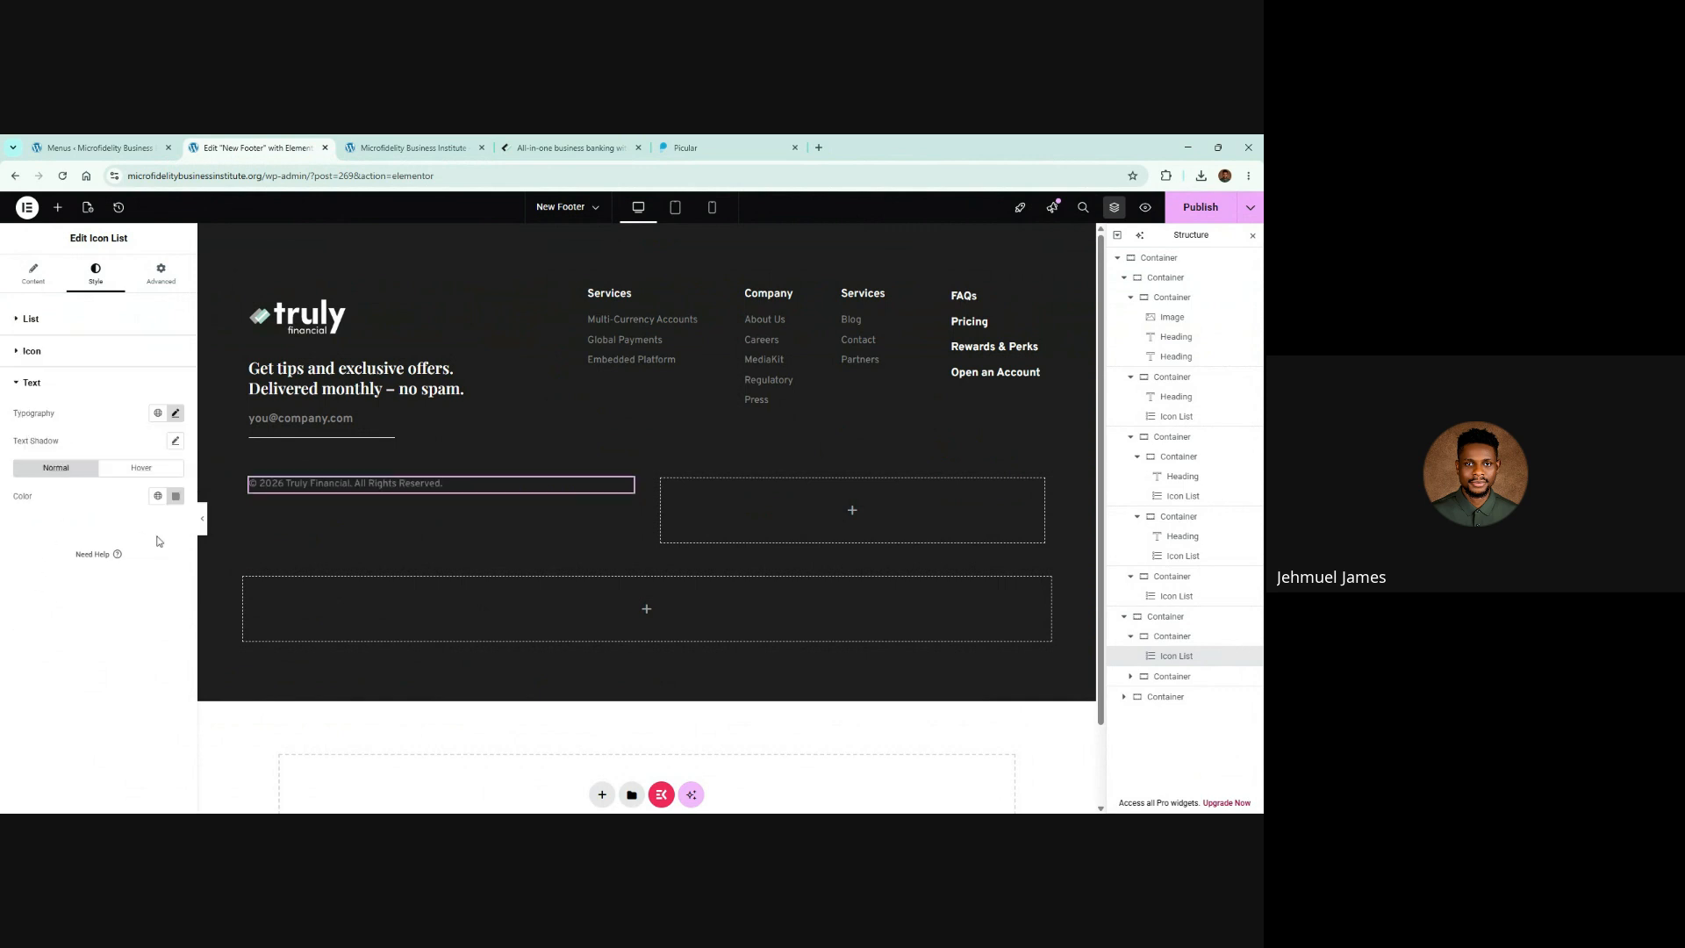
left_click(176, 496)
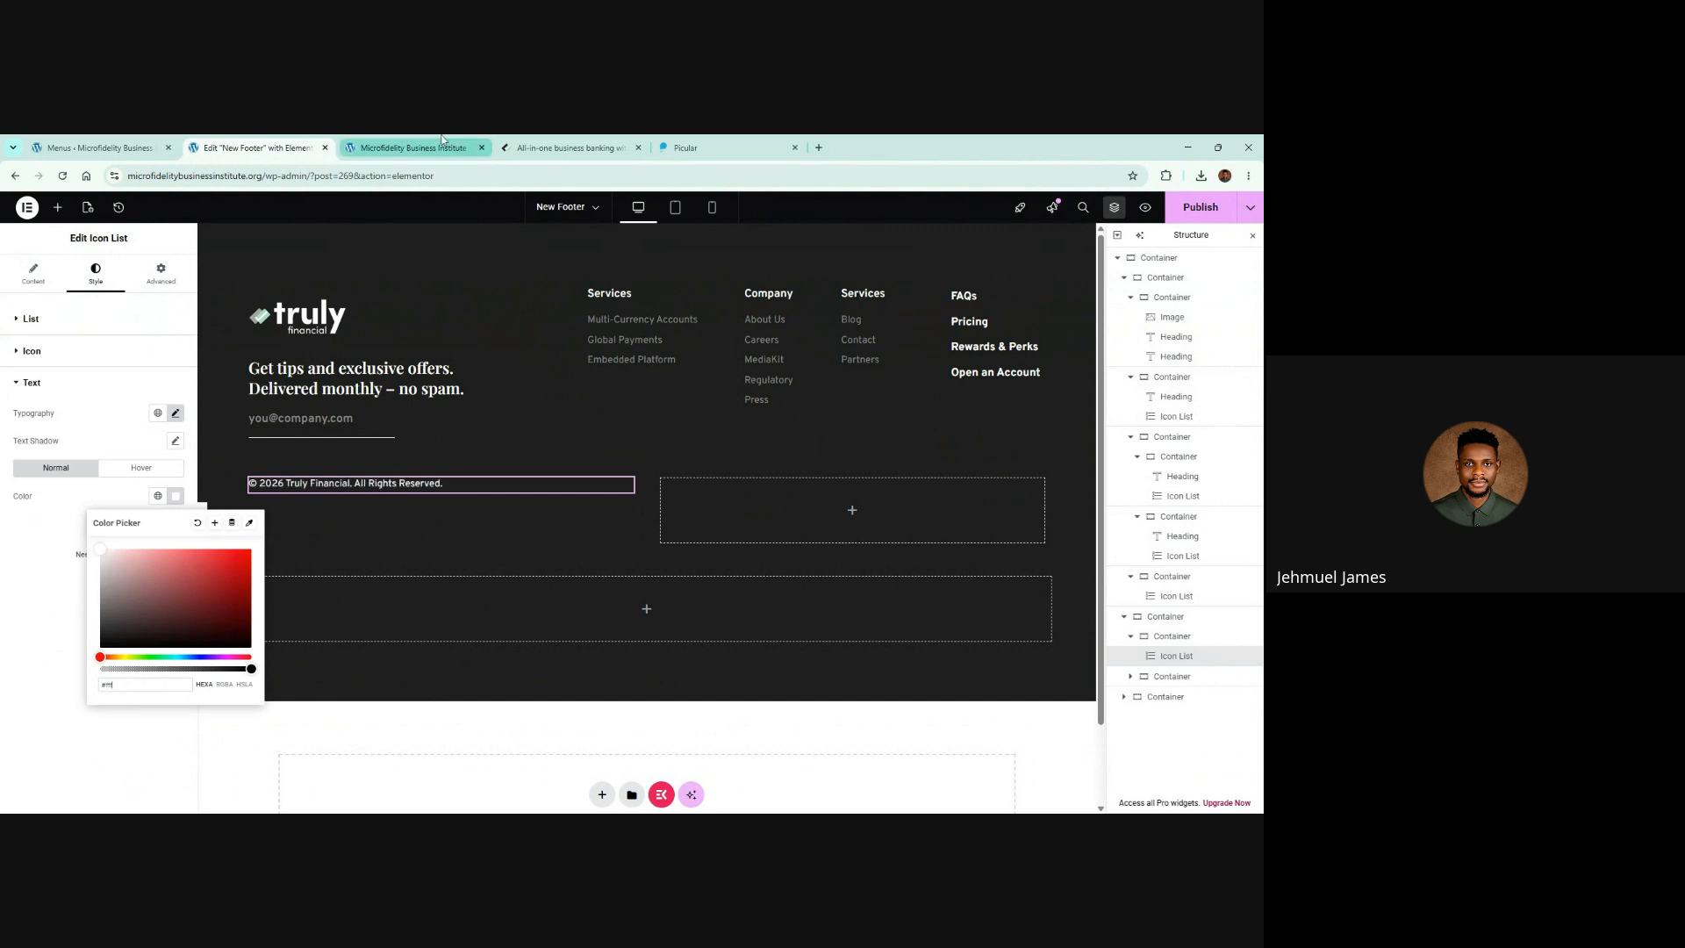
left_click(540, 148)
left_click(162, 647)
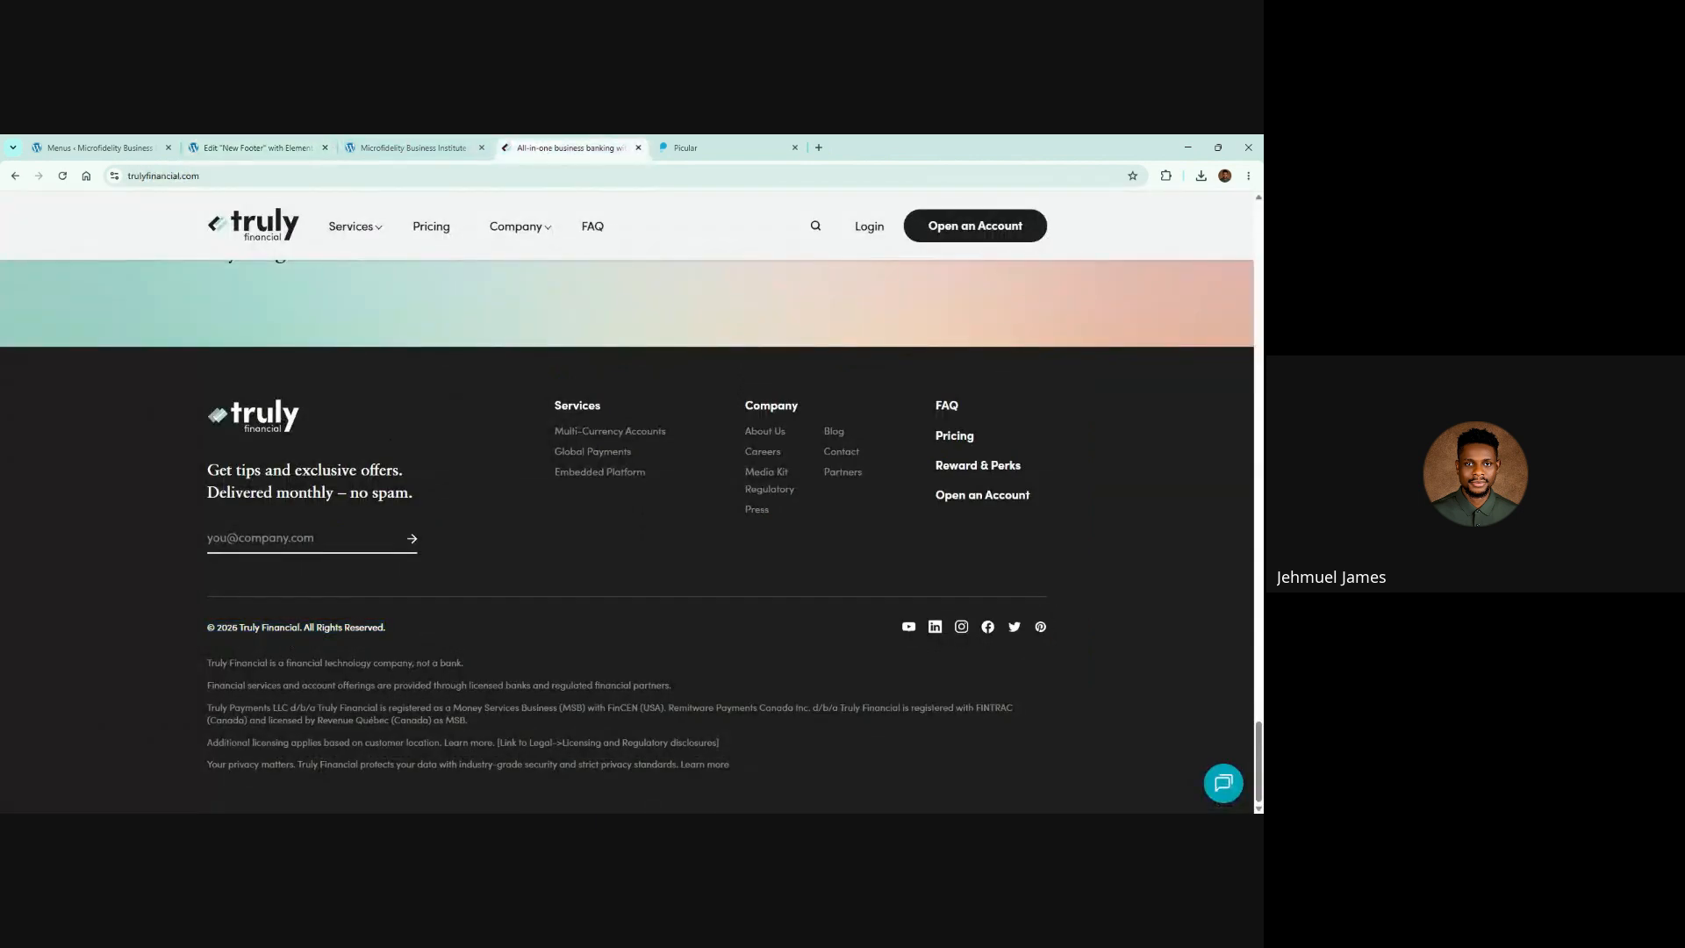
left_click(256, 147)
left_click(63, 500)
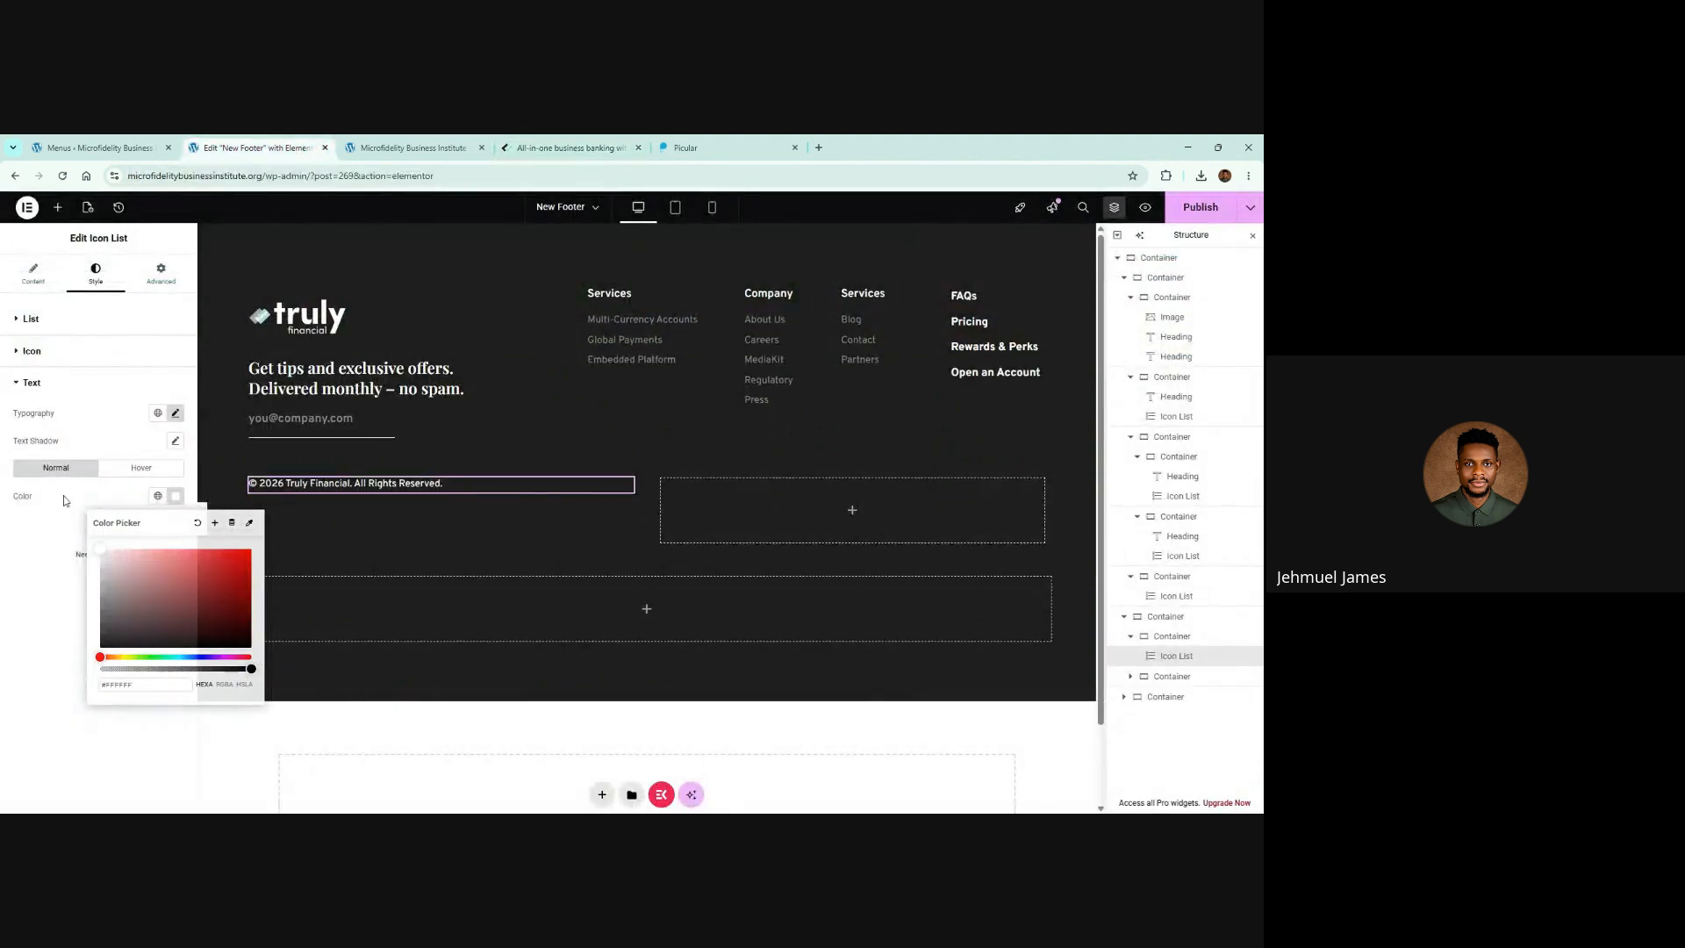
left_click(175, 496)
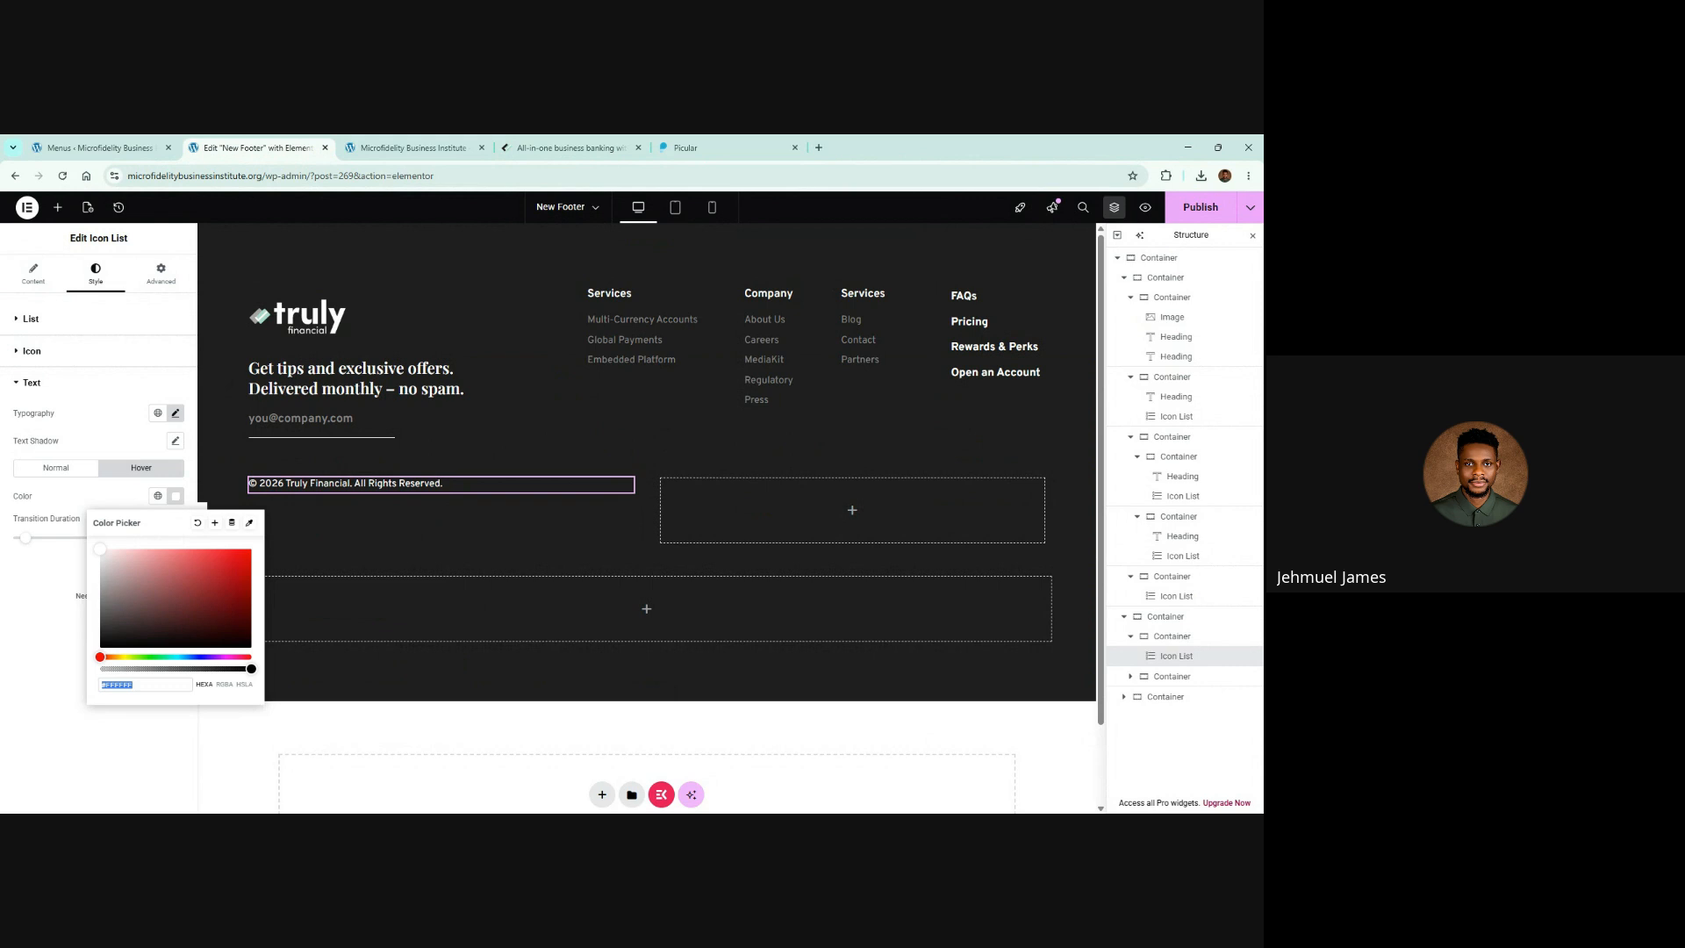
left_click(198, 522)
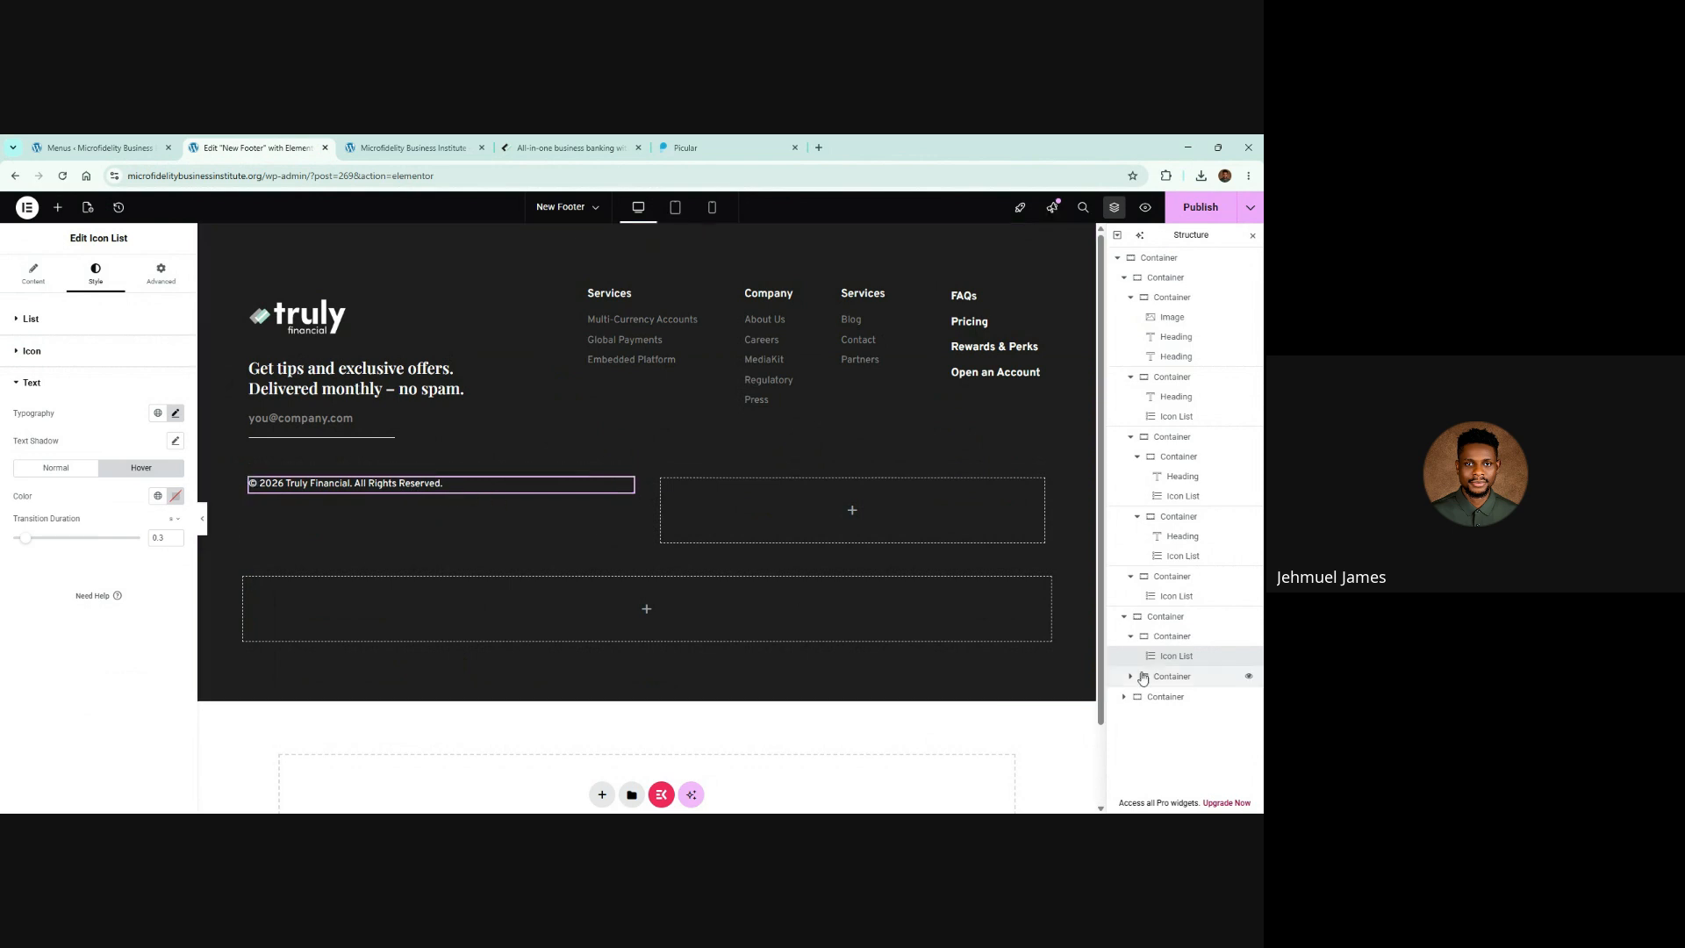
Step: Set the copyright container's Justify Content to Center and add a Social Icons widget to the empty container beside it
left_click(1173, 638)
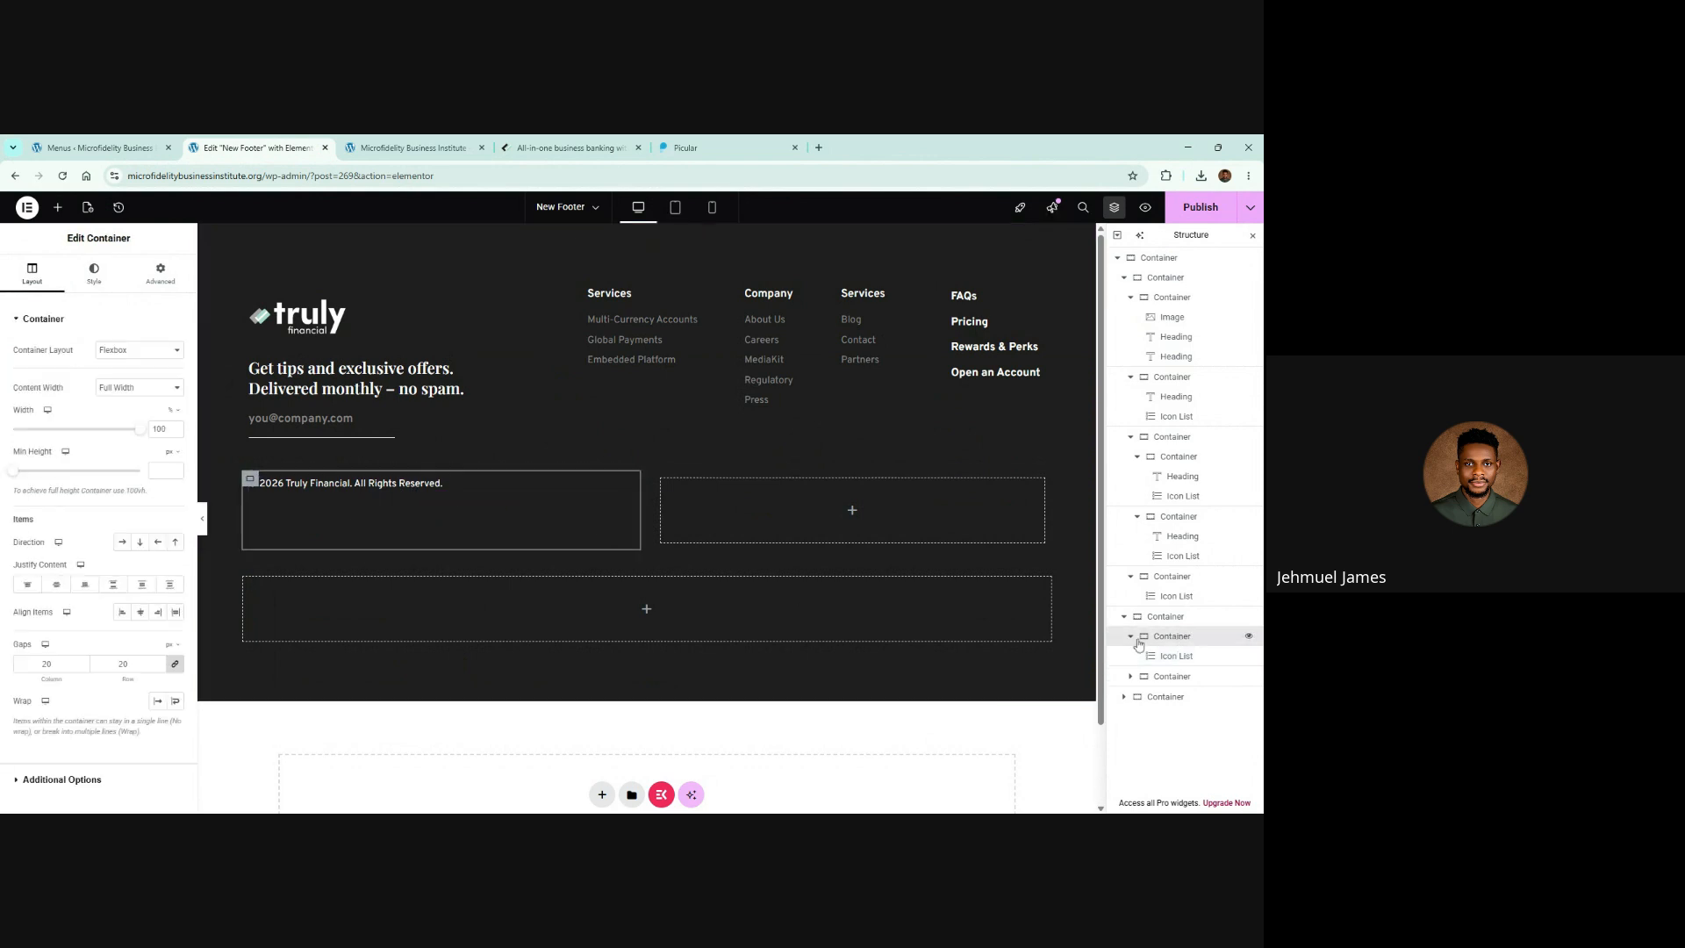
left_click(59, 590)
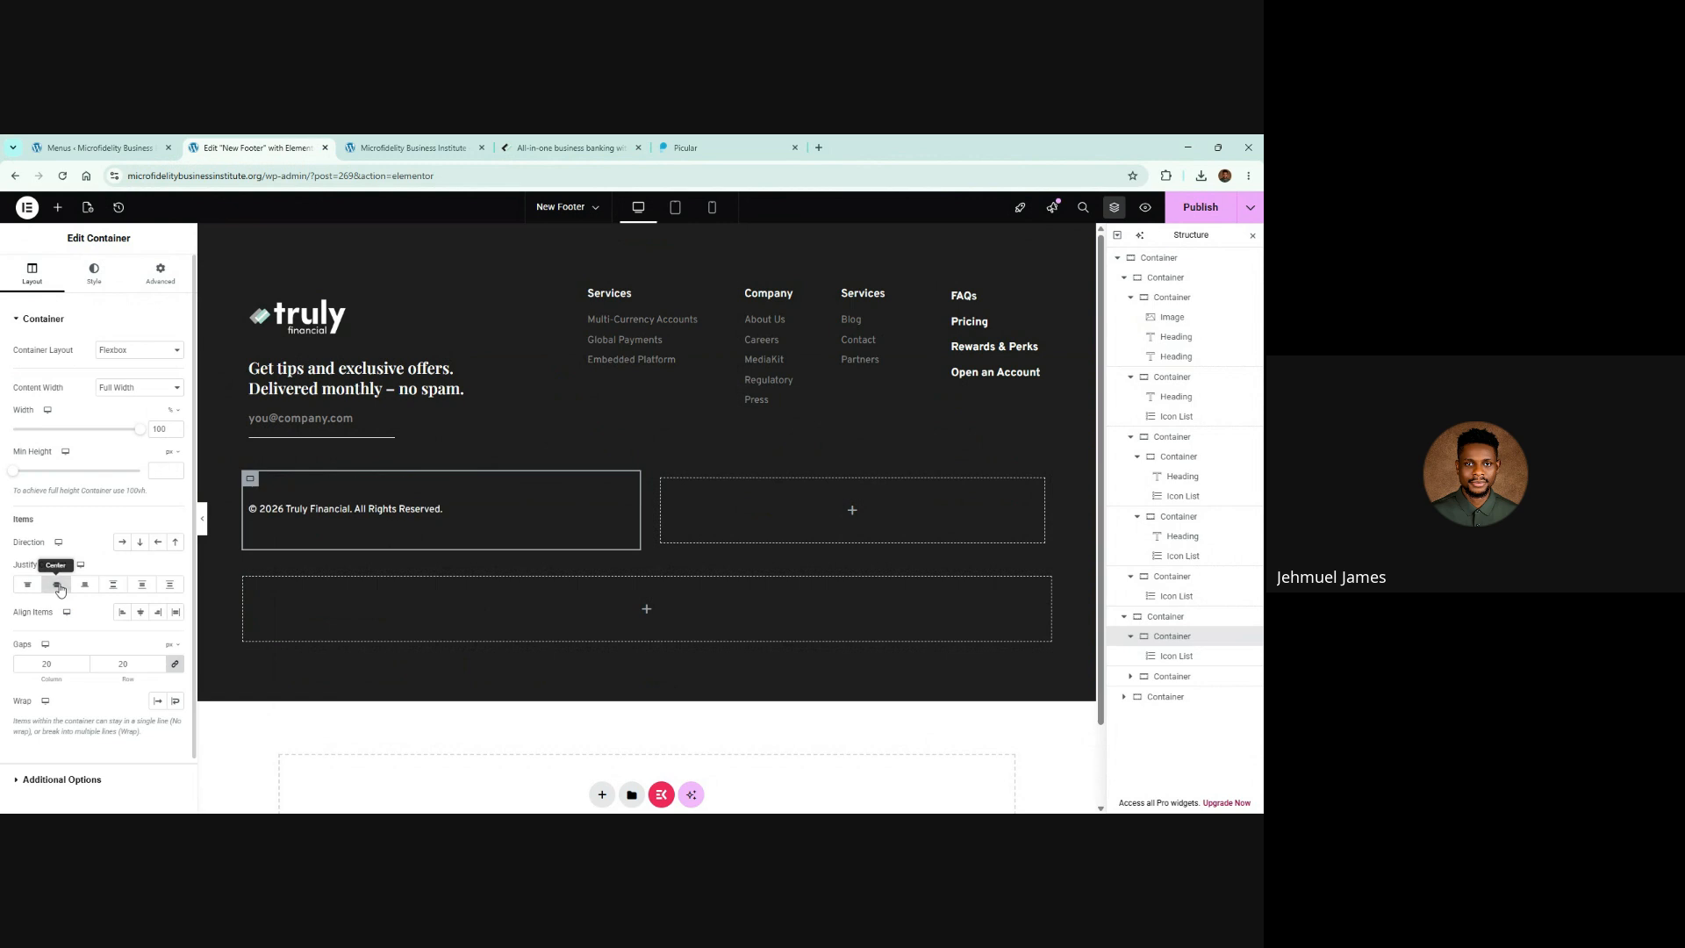
left_click(853, 511)
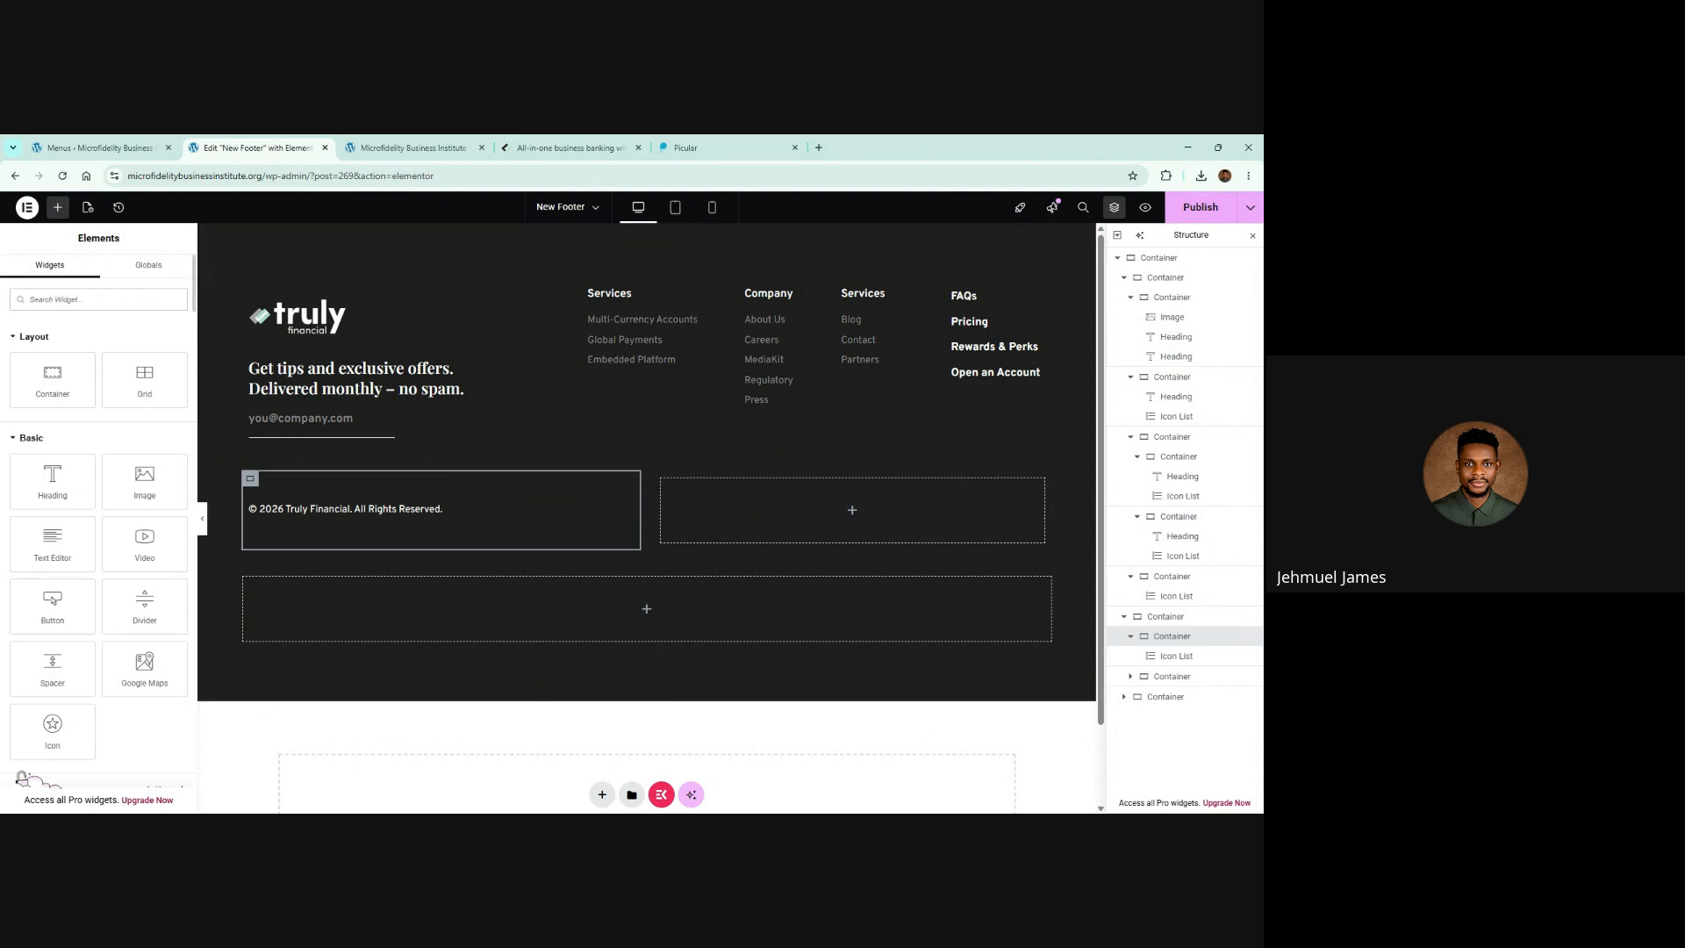
type("social")
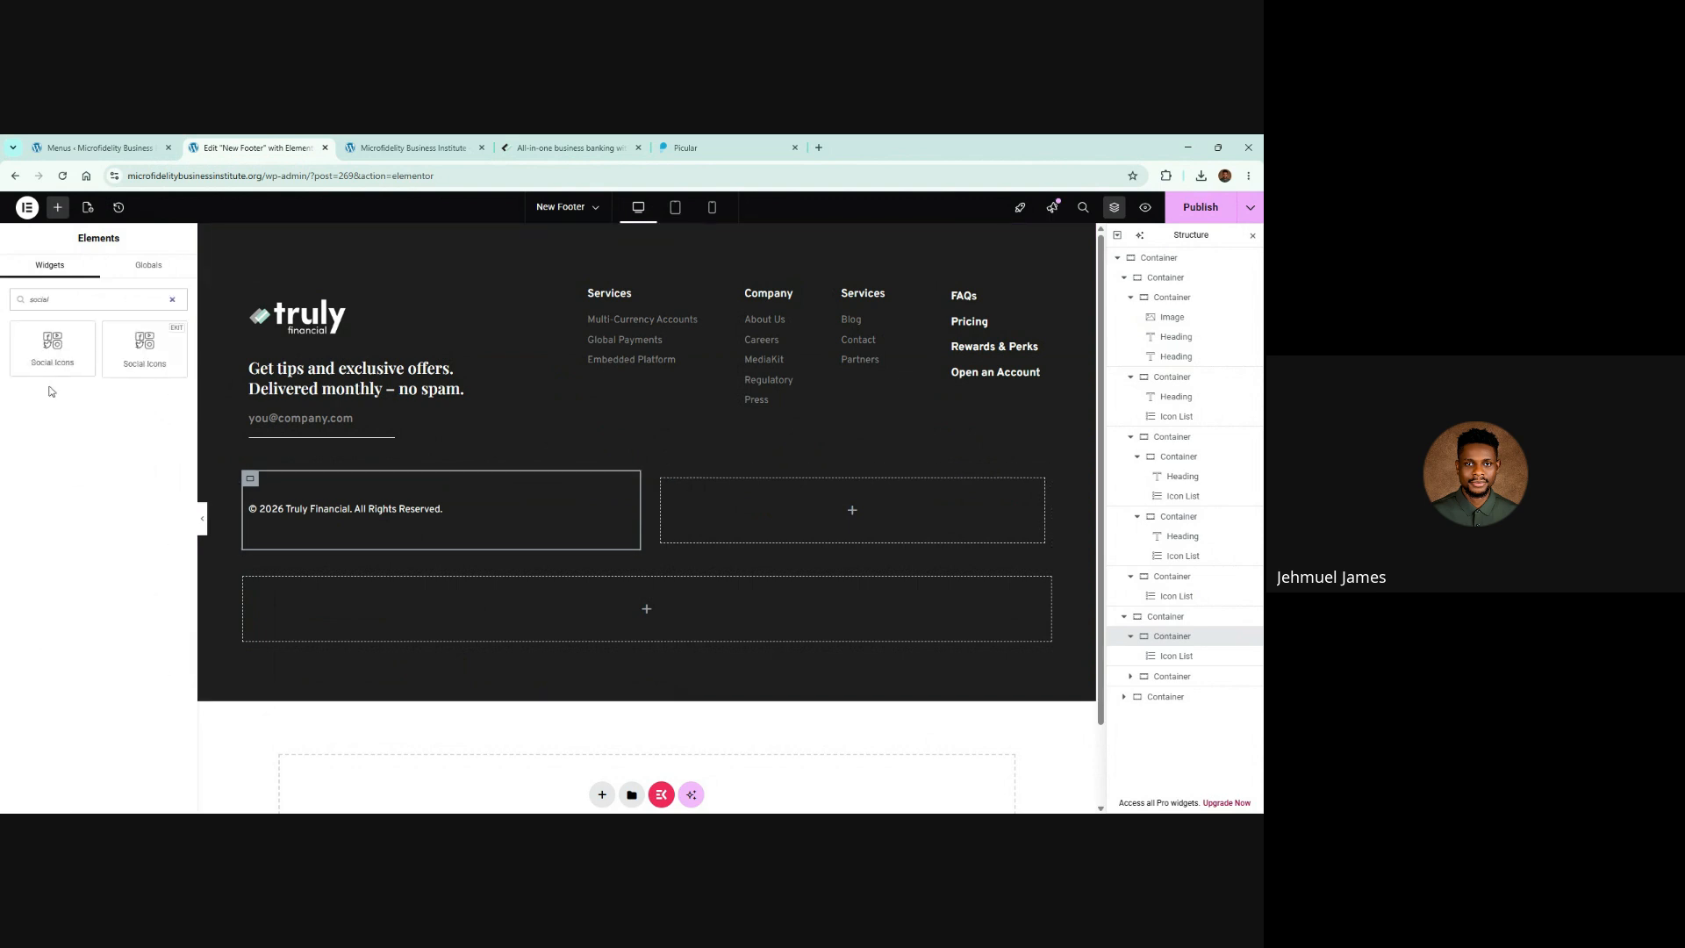
left_click_drag(53, 346, 775, 495)
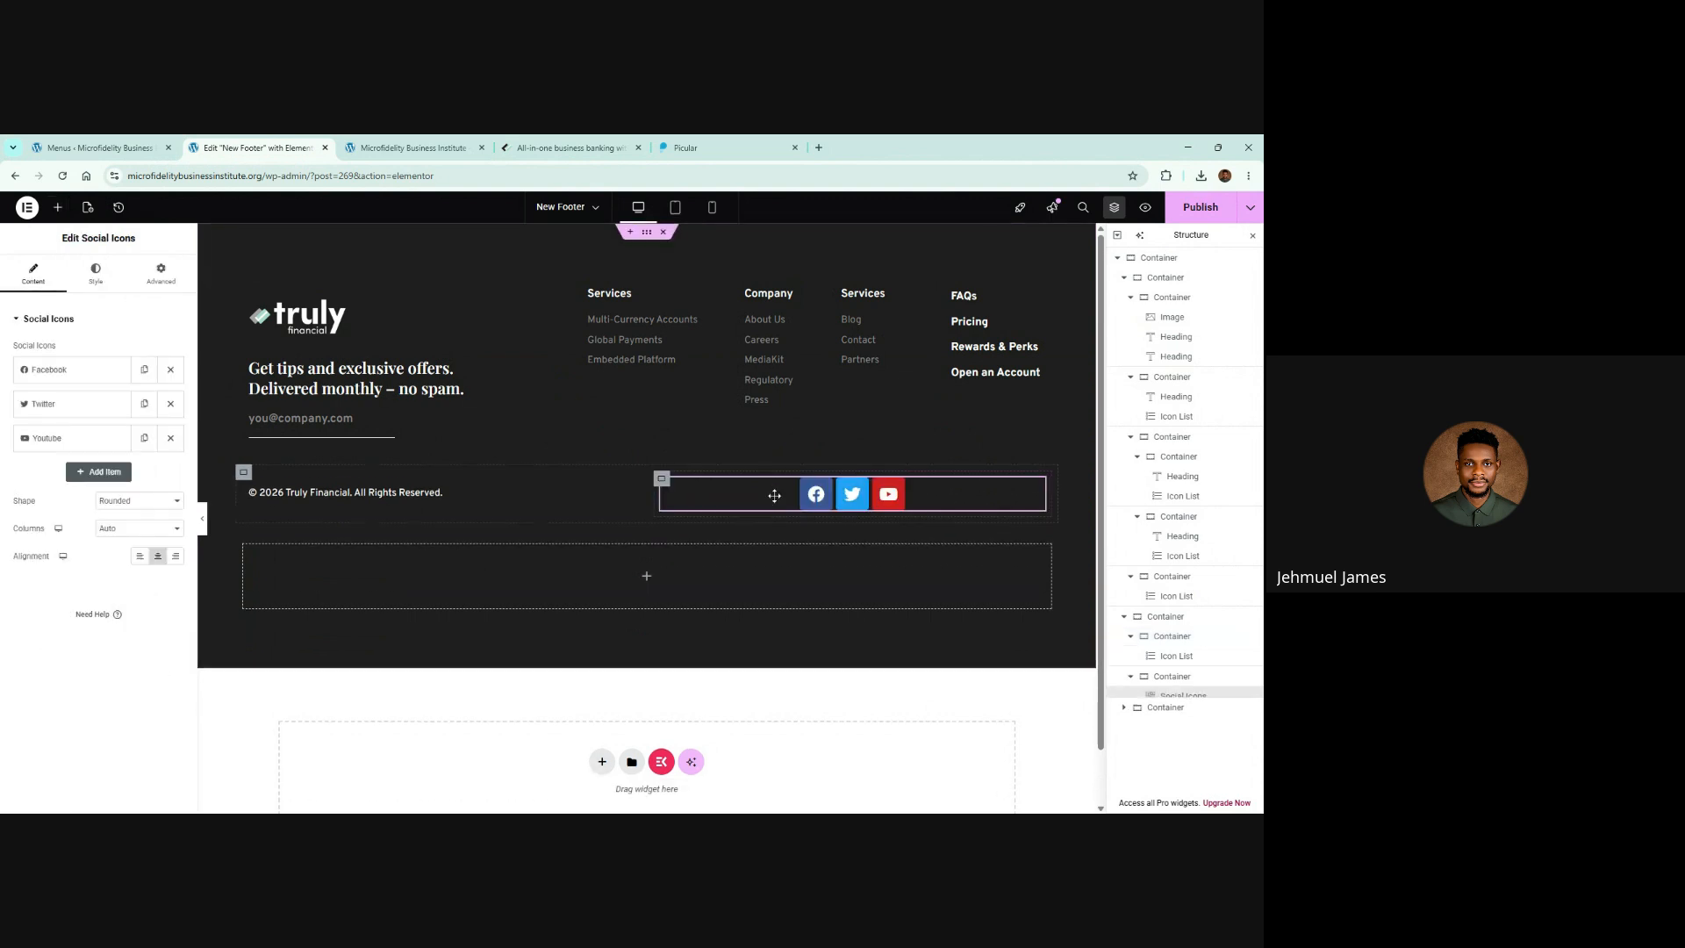
Step: Check the social icon order on trulyfinancial.com and replace the widget's first icon, Facebook, with the YouTube icon
left_click(571, 147)
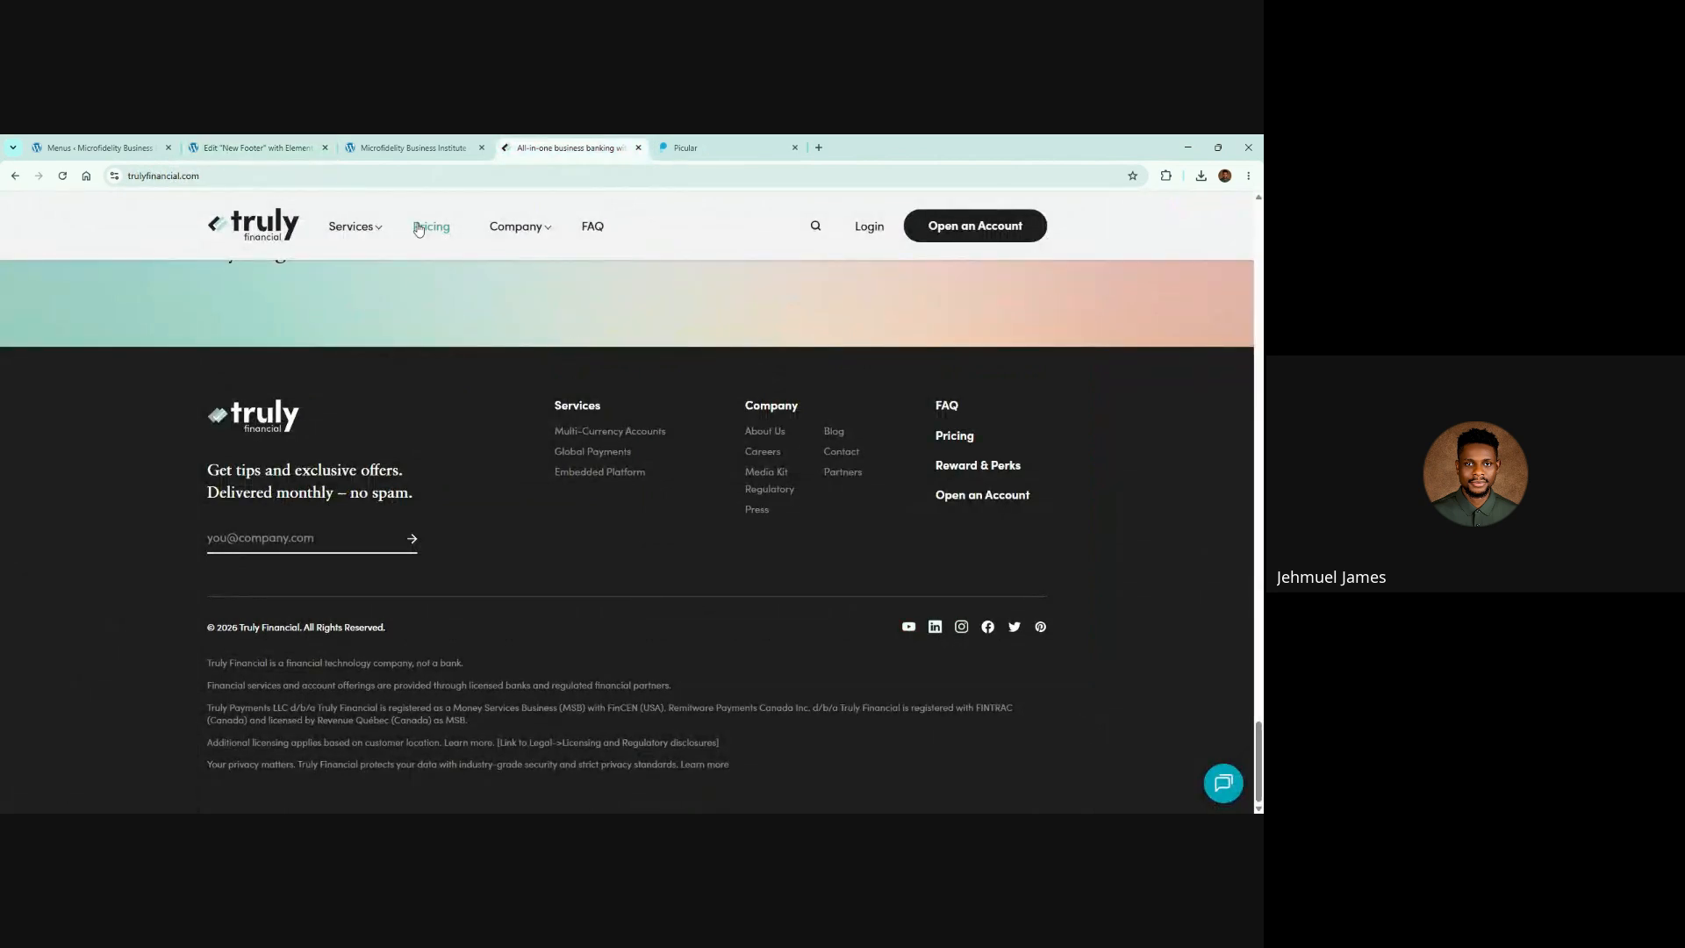
left_click(255, 148)
left_click(61, 369)
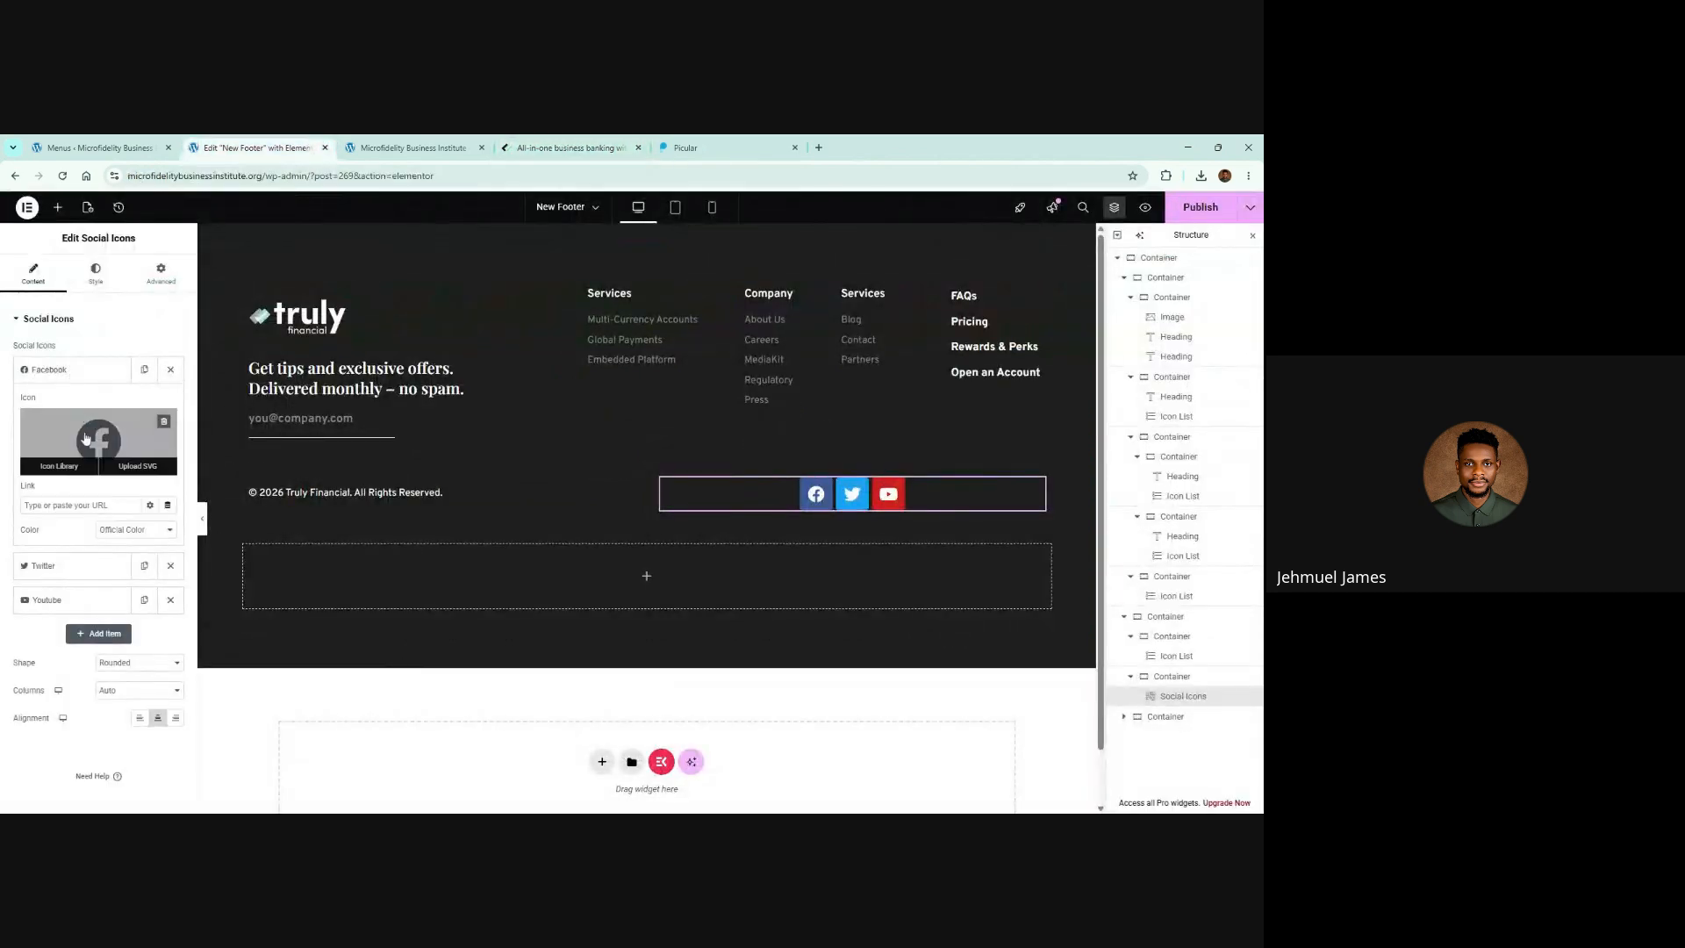
left_click(85, 440)
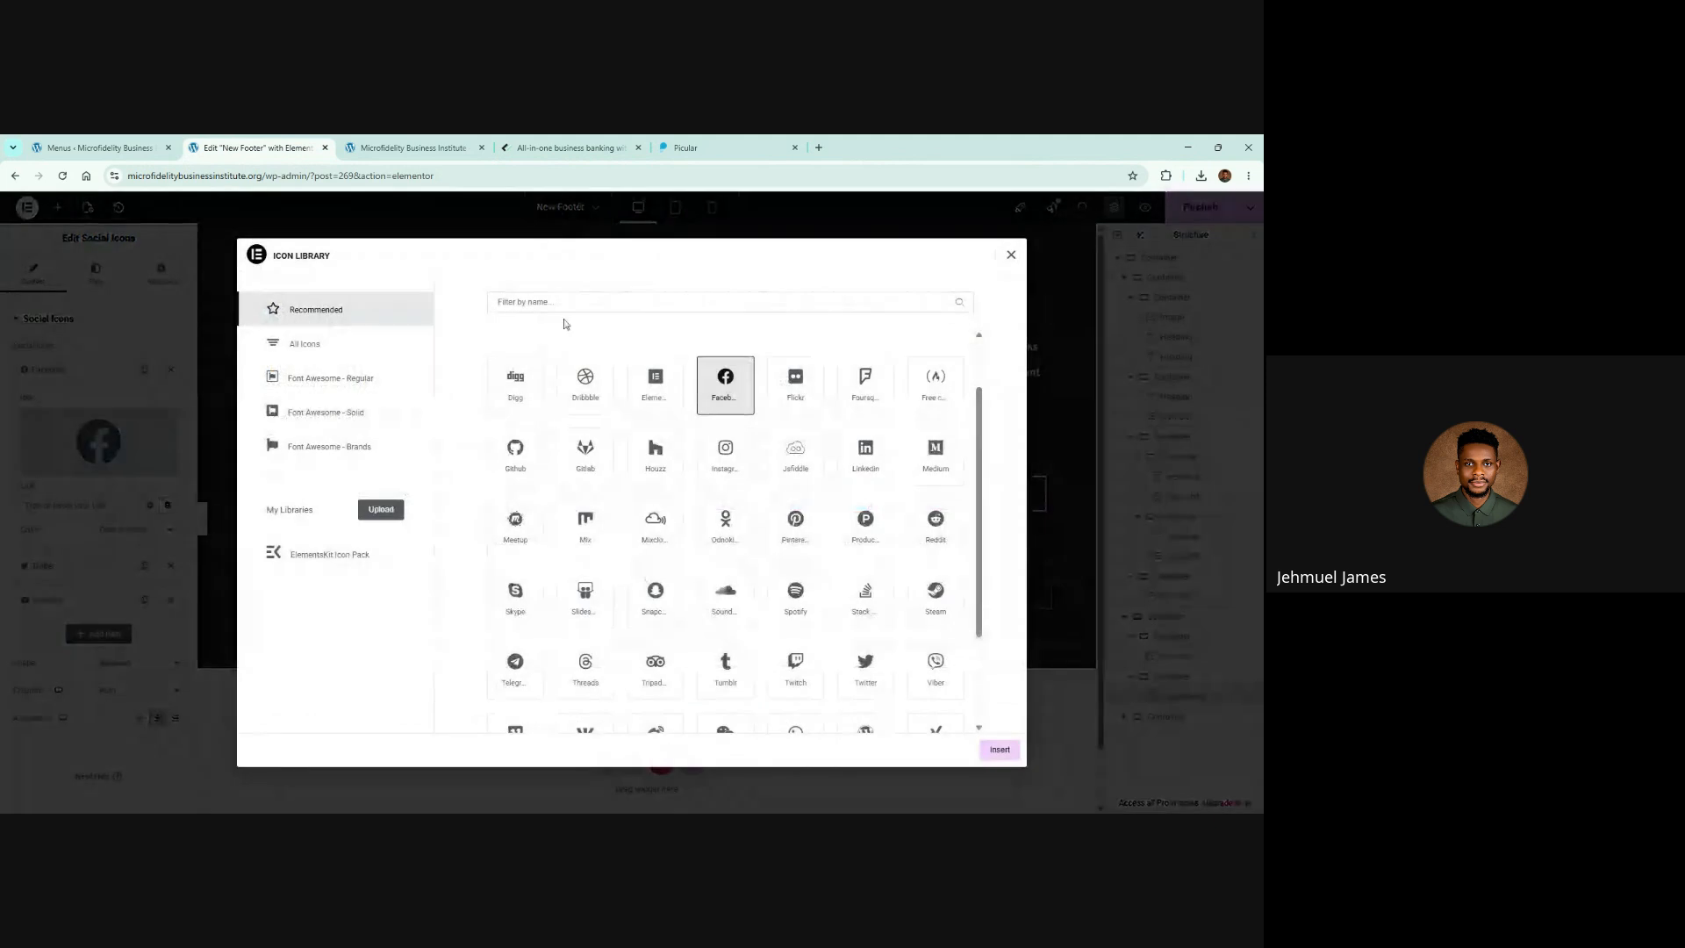
left_click(565, 302)
type("you")
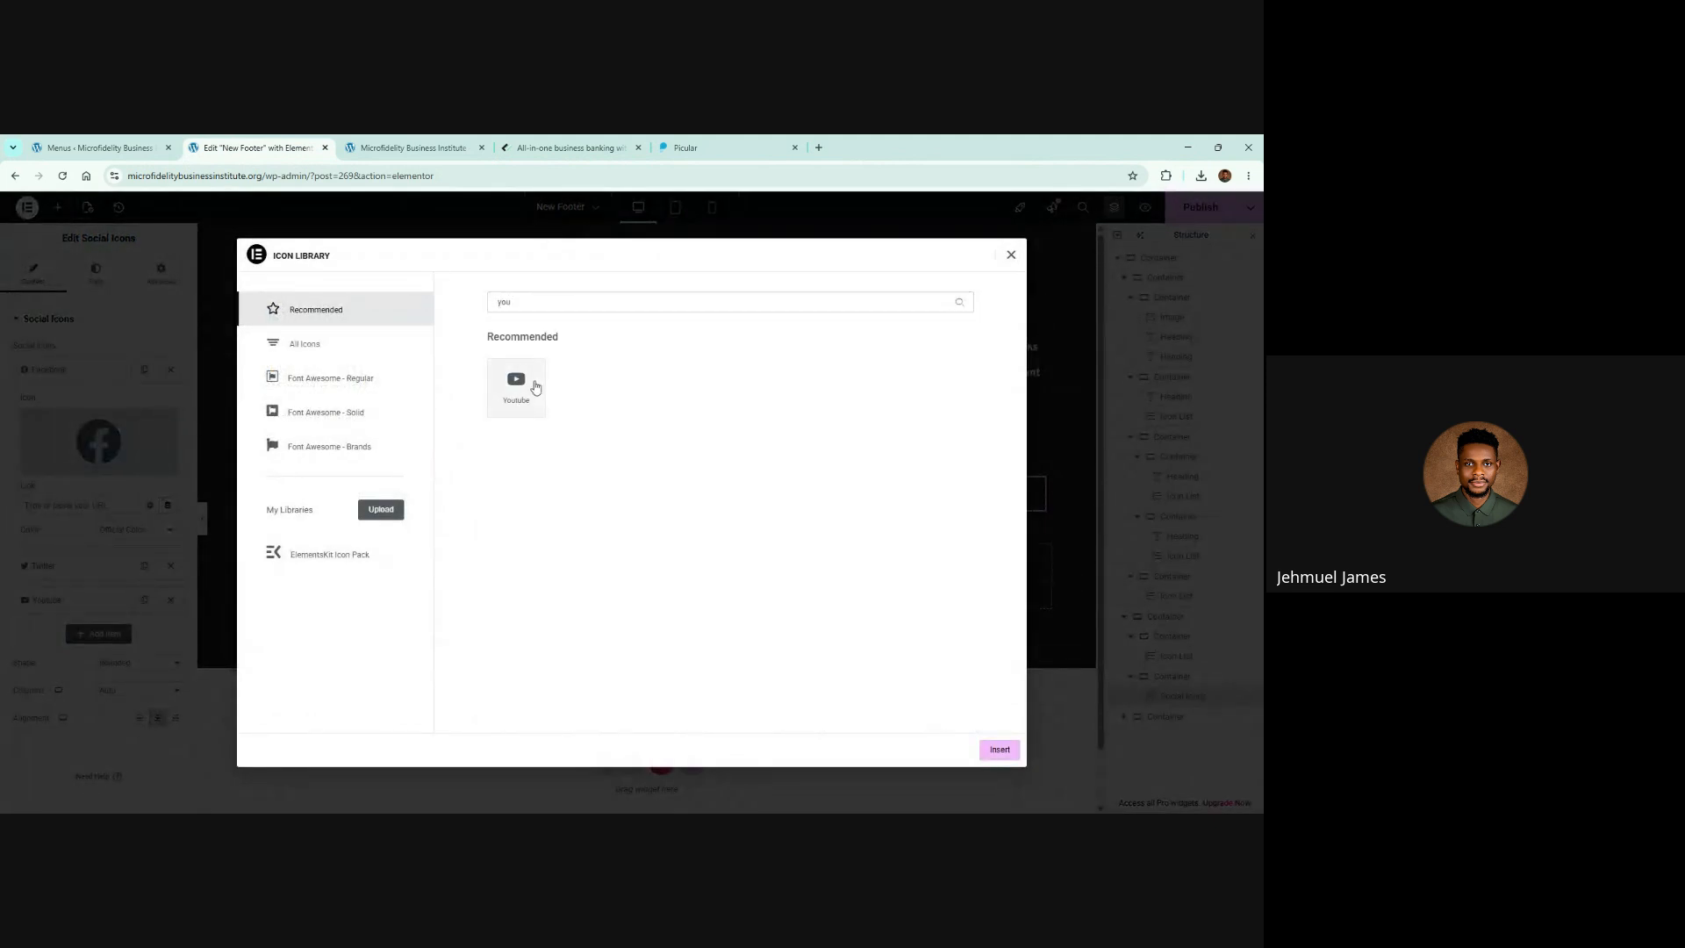
left_click(517, 386)
left_click(1000, 750)
left_click(52, 370)
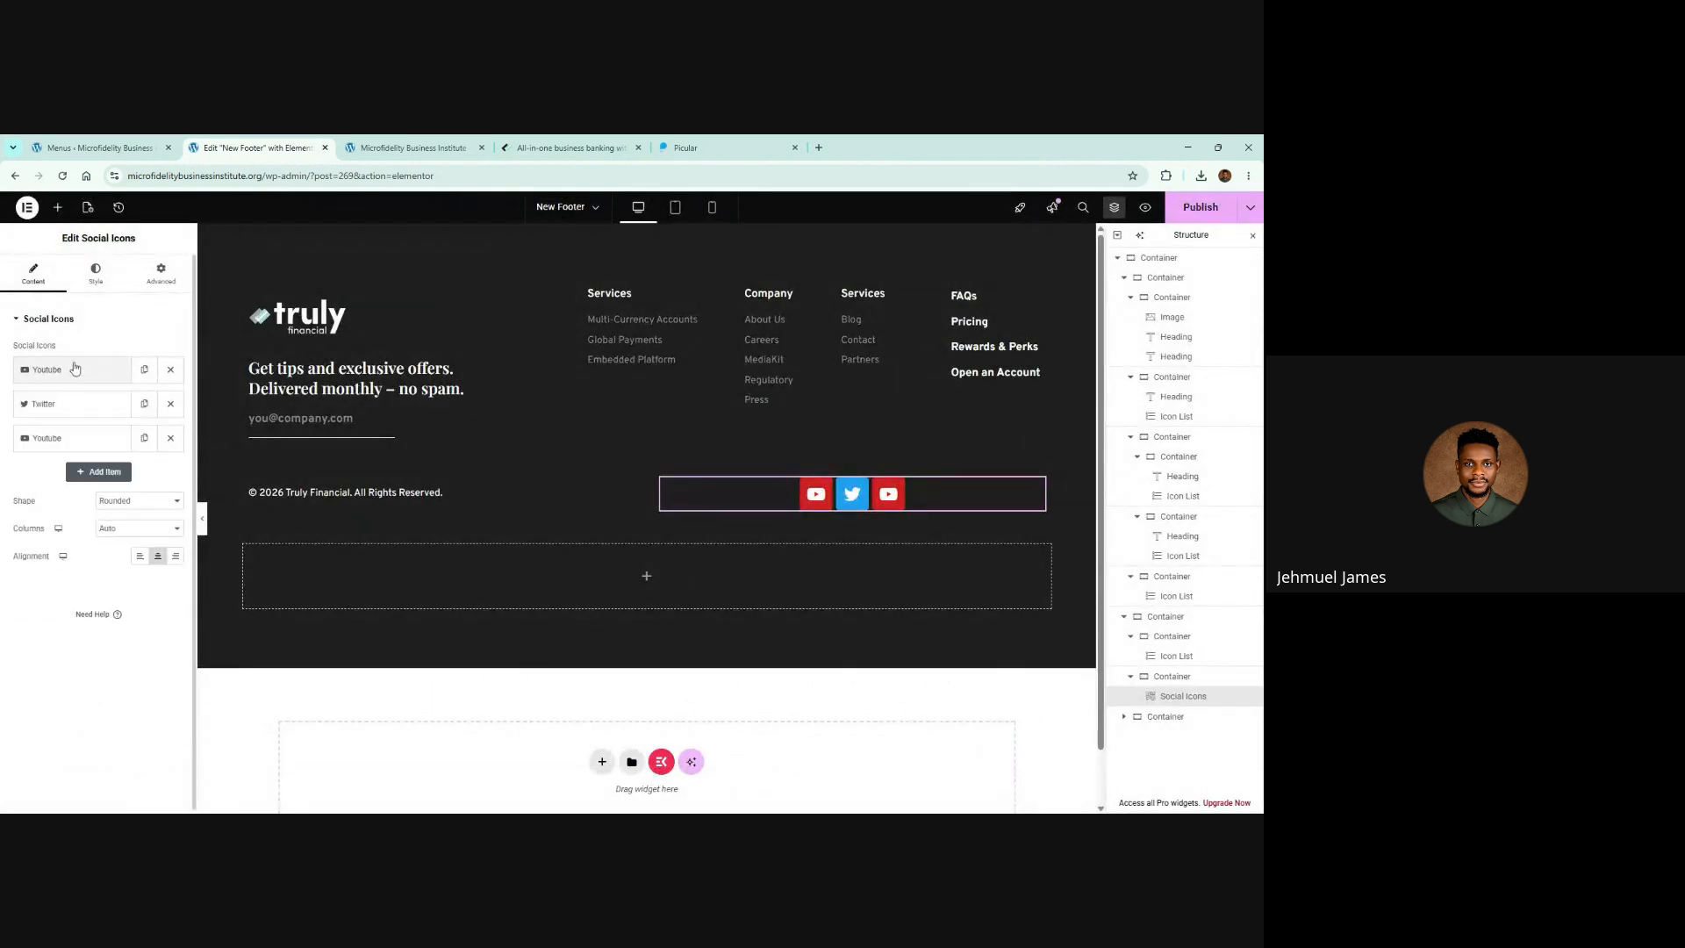
Step: Replace the Twitter icon in the second social item with the LinkedIn icon from the icon library
left_click(48, 404)
left_click(99, 474)
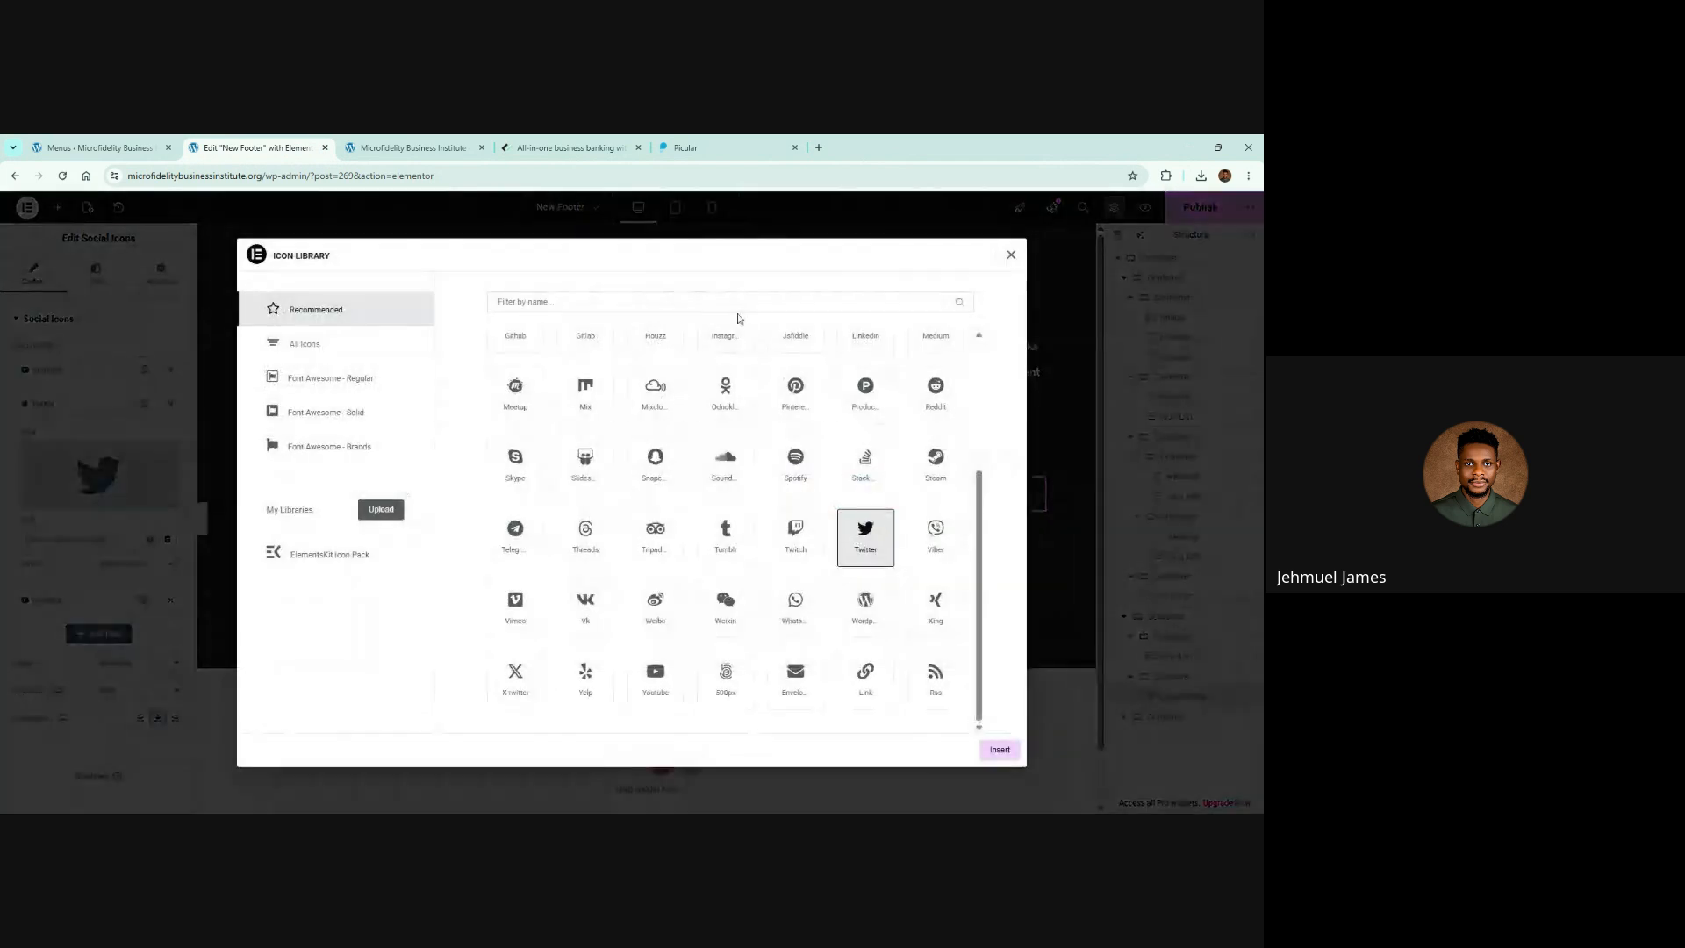
left_click(734, 302)
type("linked")
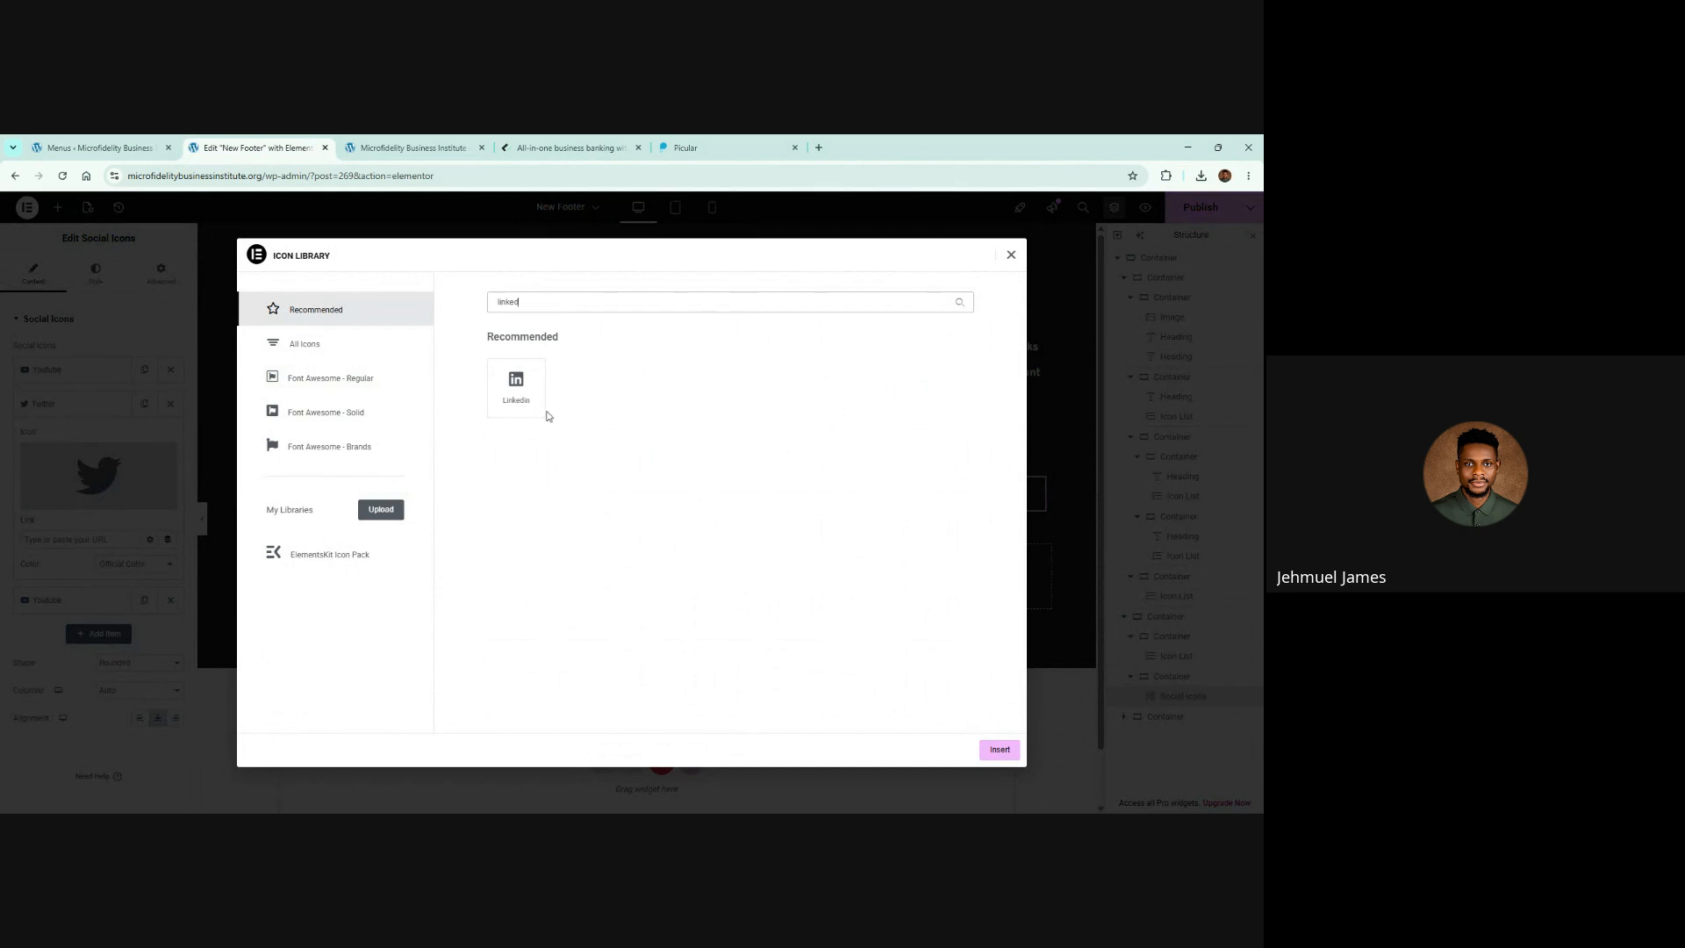
left_click(516, 391)
left_click(999, 751)
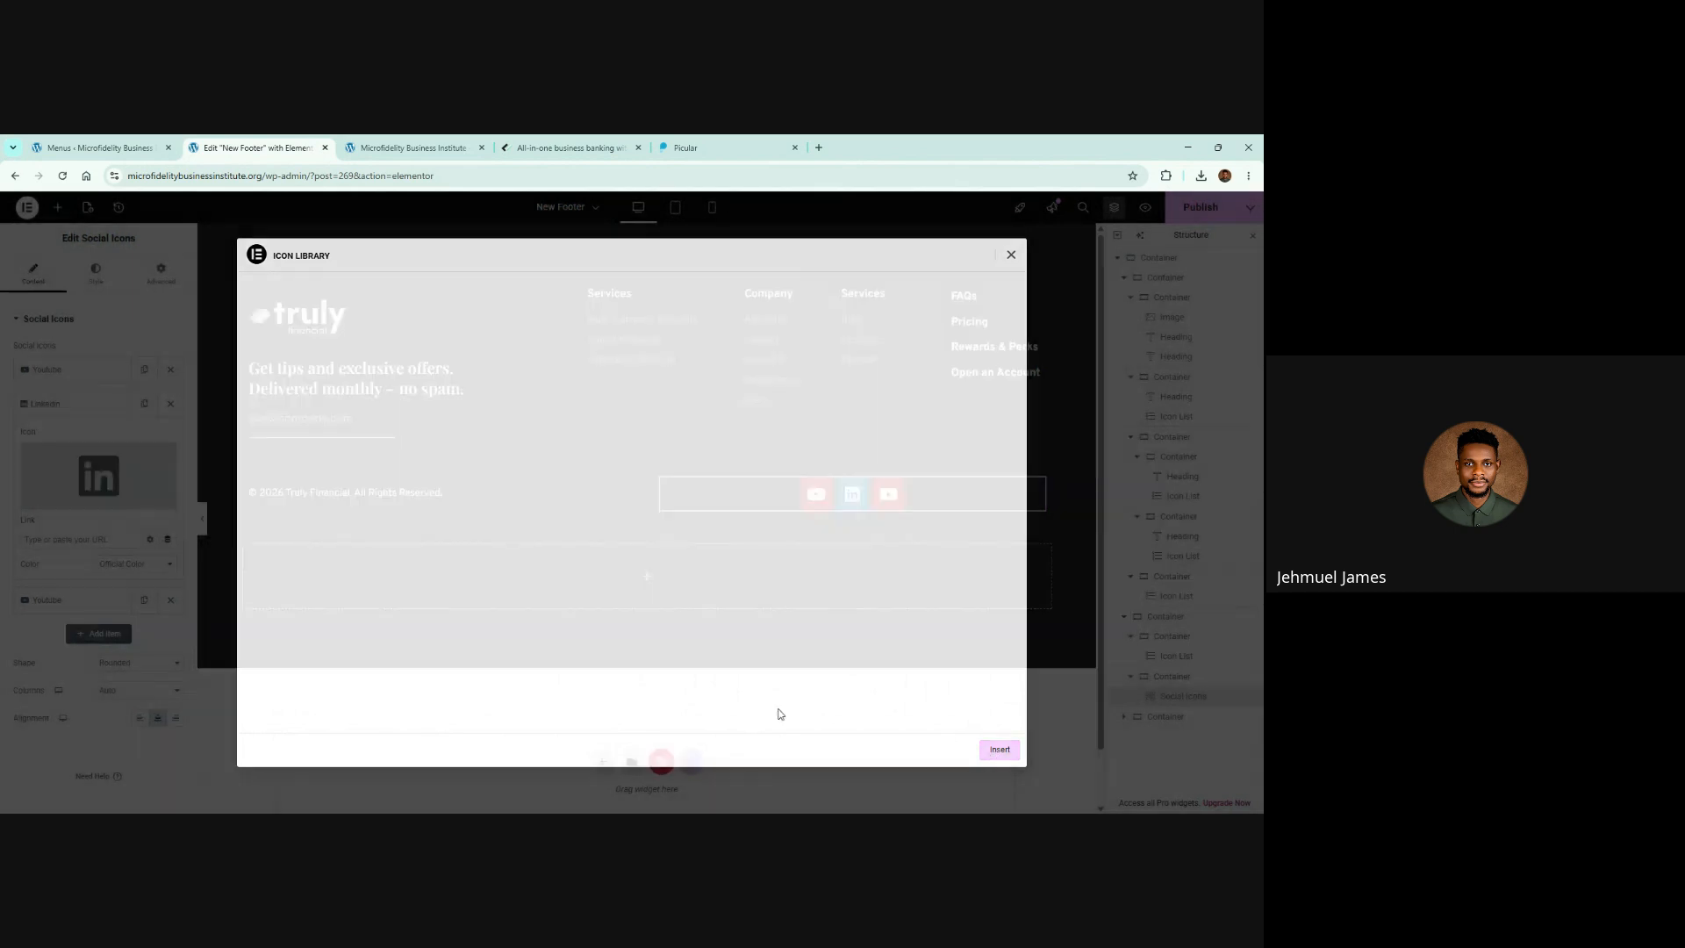
left_click(92, 405)
Step: Replace the YouTube icon in the third social item with the Instagram icon
left_click(77, 438)
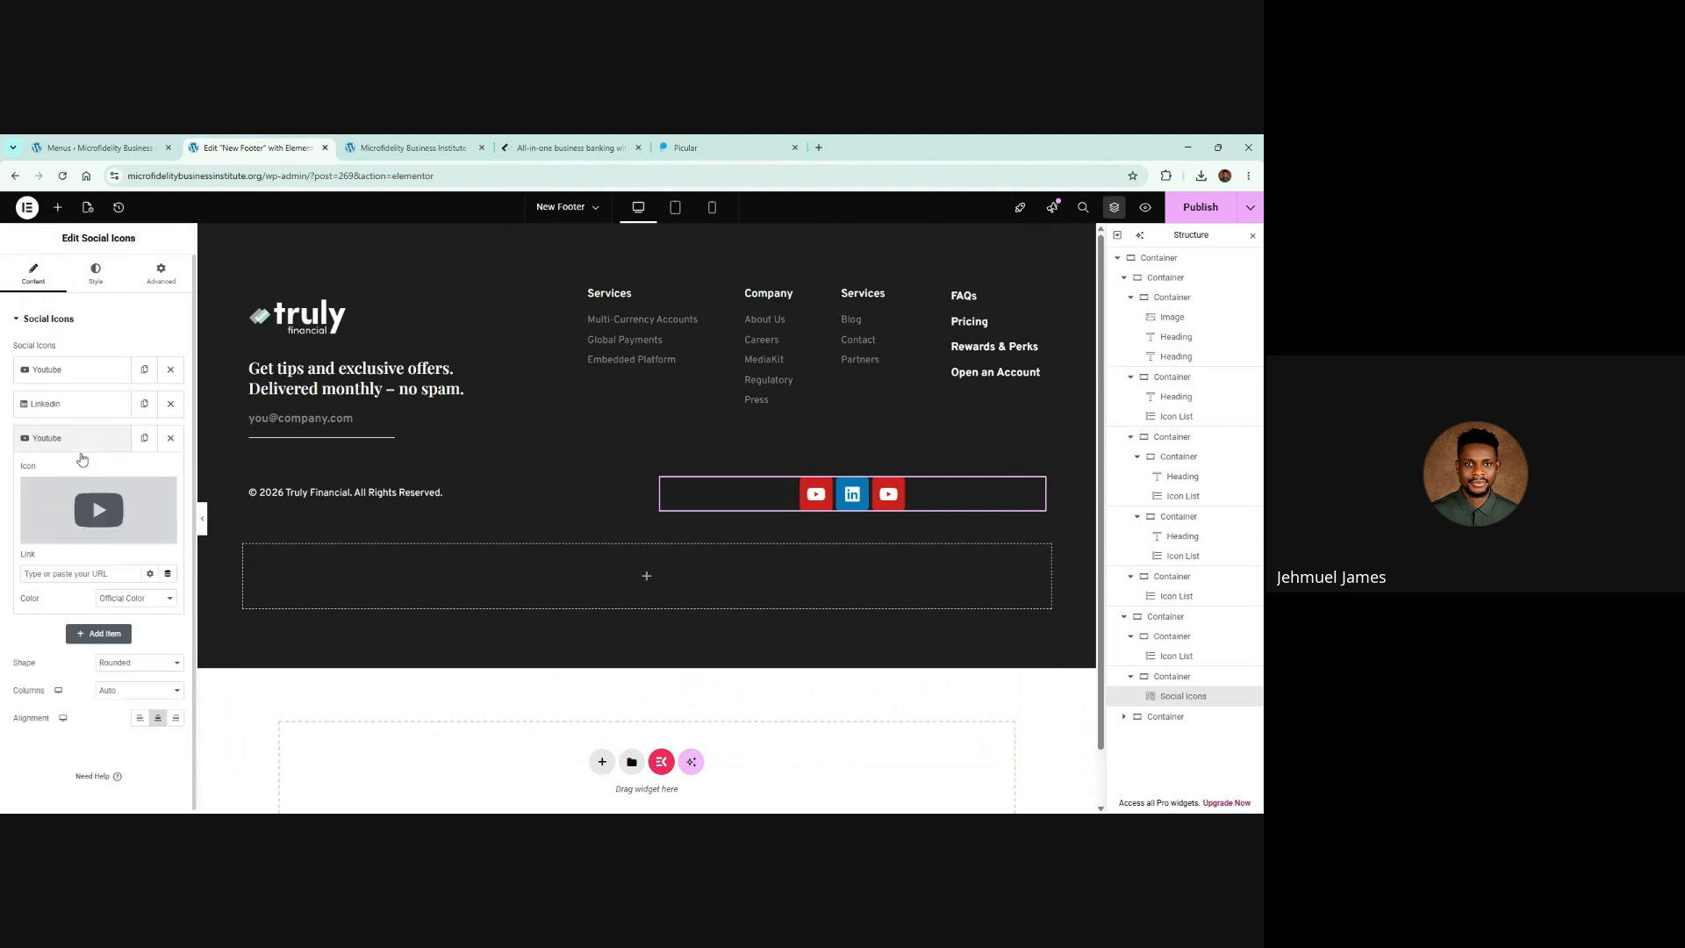
left_click(98, 509)
type("instag")
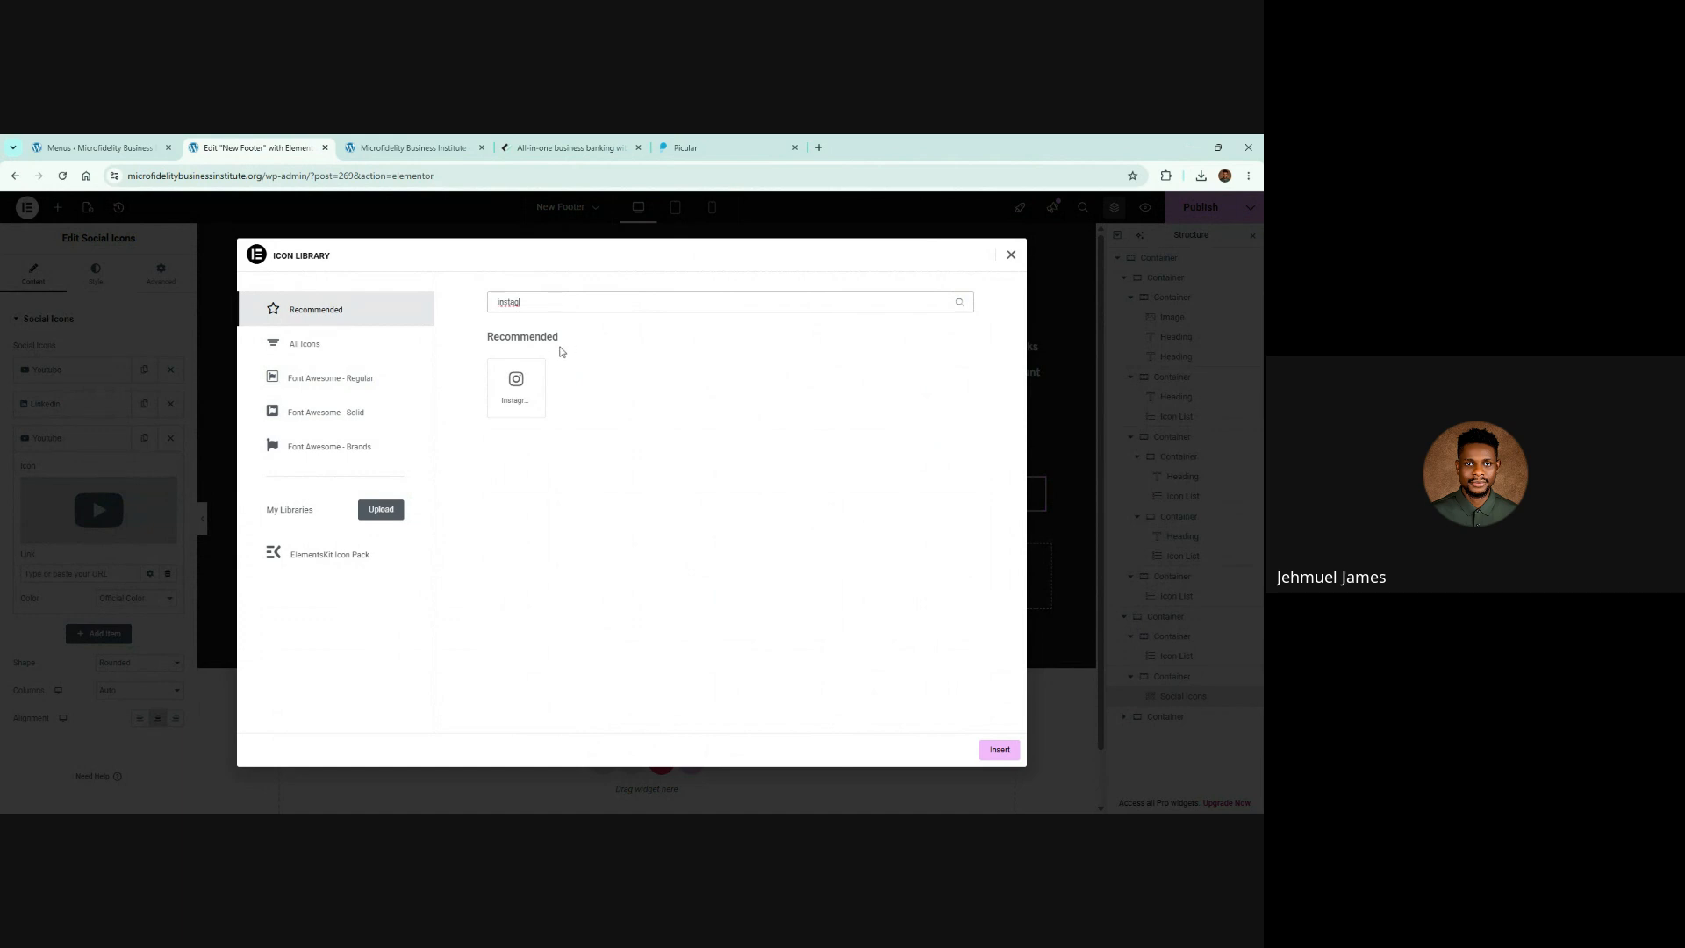
left_click(516, 386)
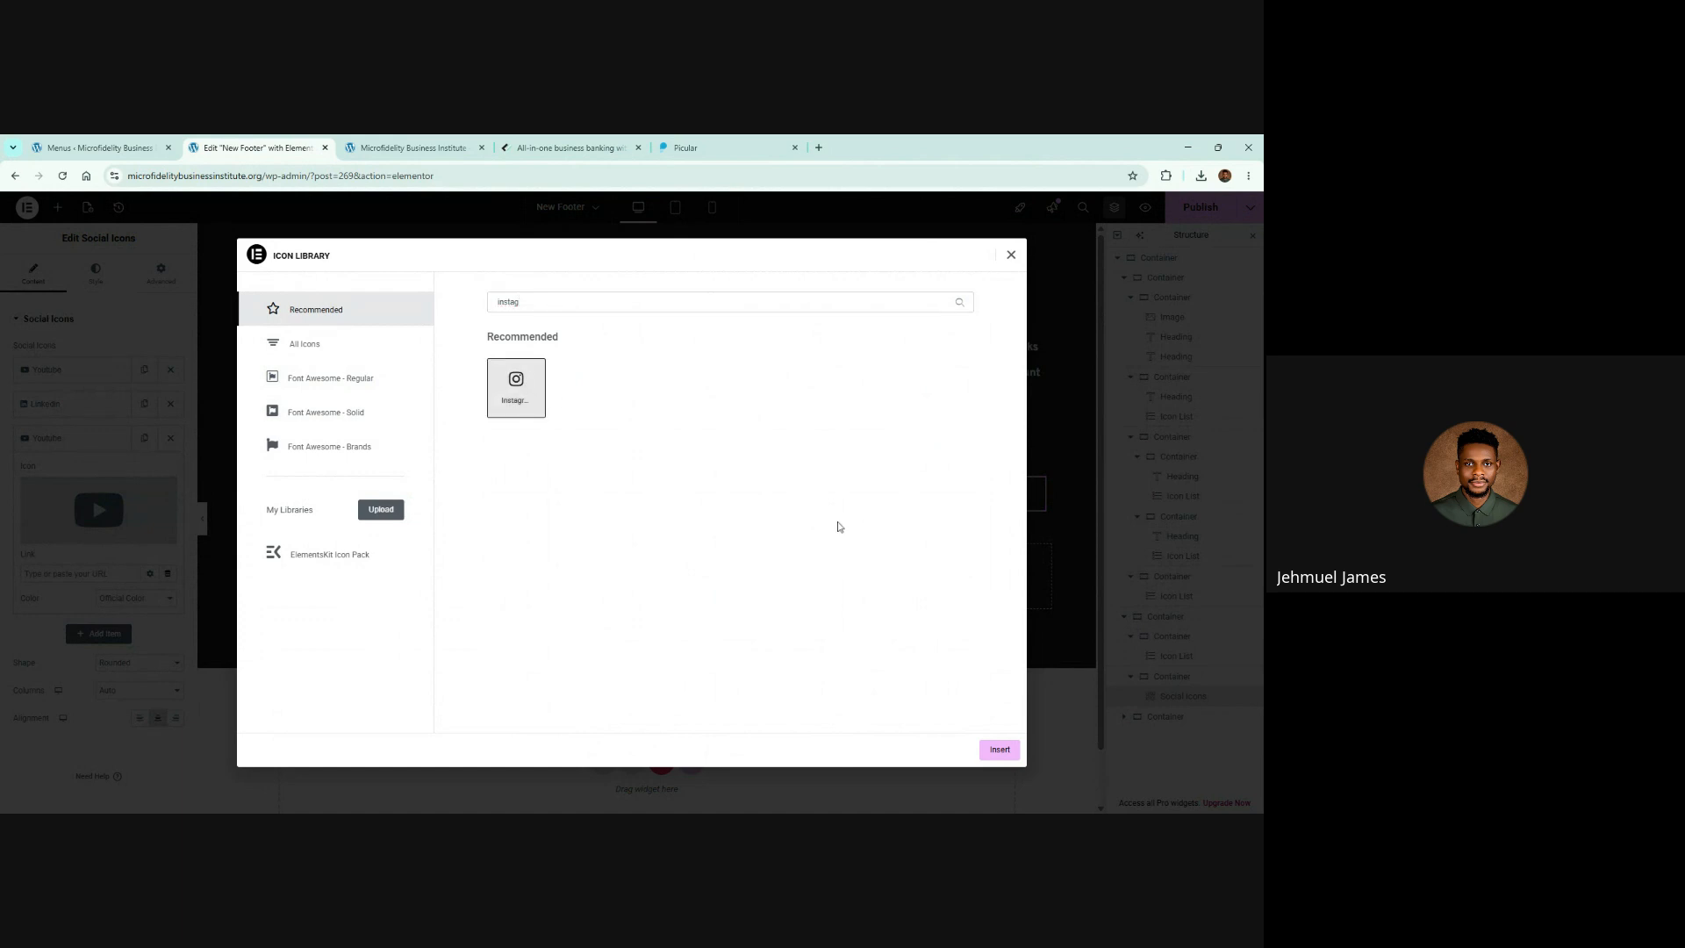
left_click(999, 750)
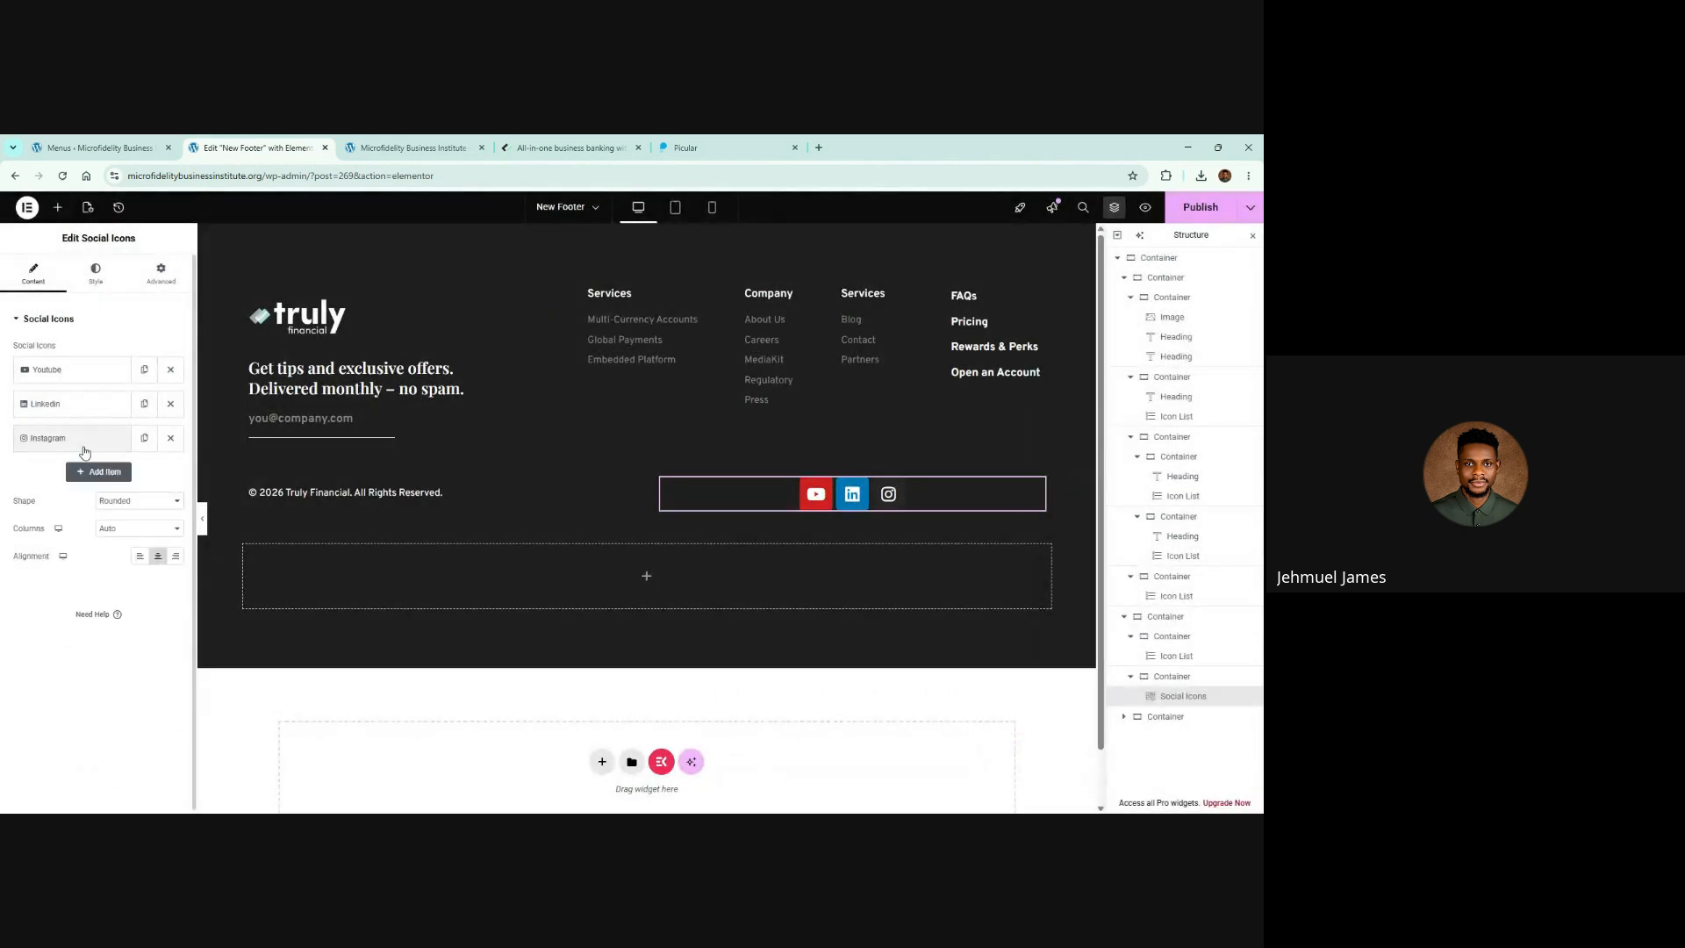
Step: Check the remaining icons on trulyfinancial.com, then duplicate the Instagram item and change the copy's icon to Facebook
left_click(571, 148)
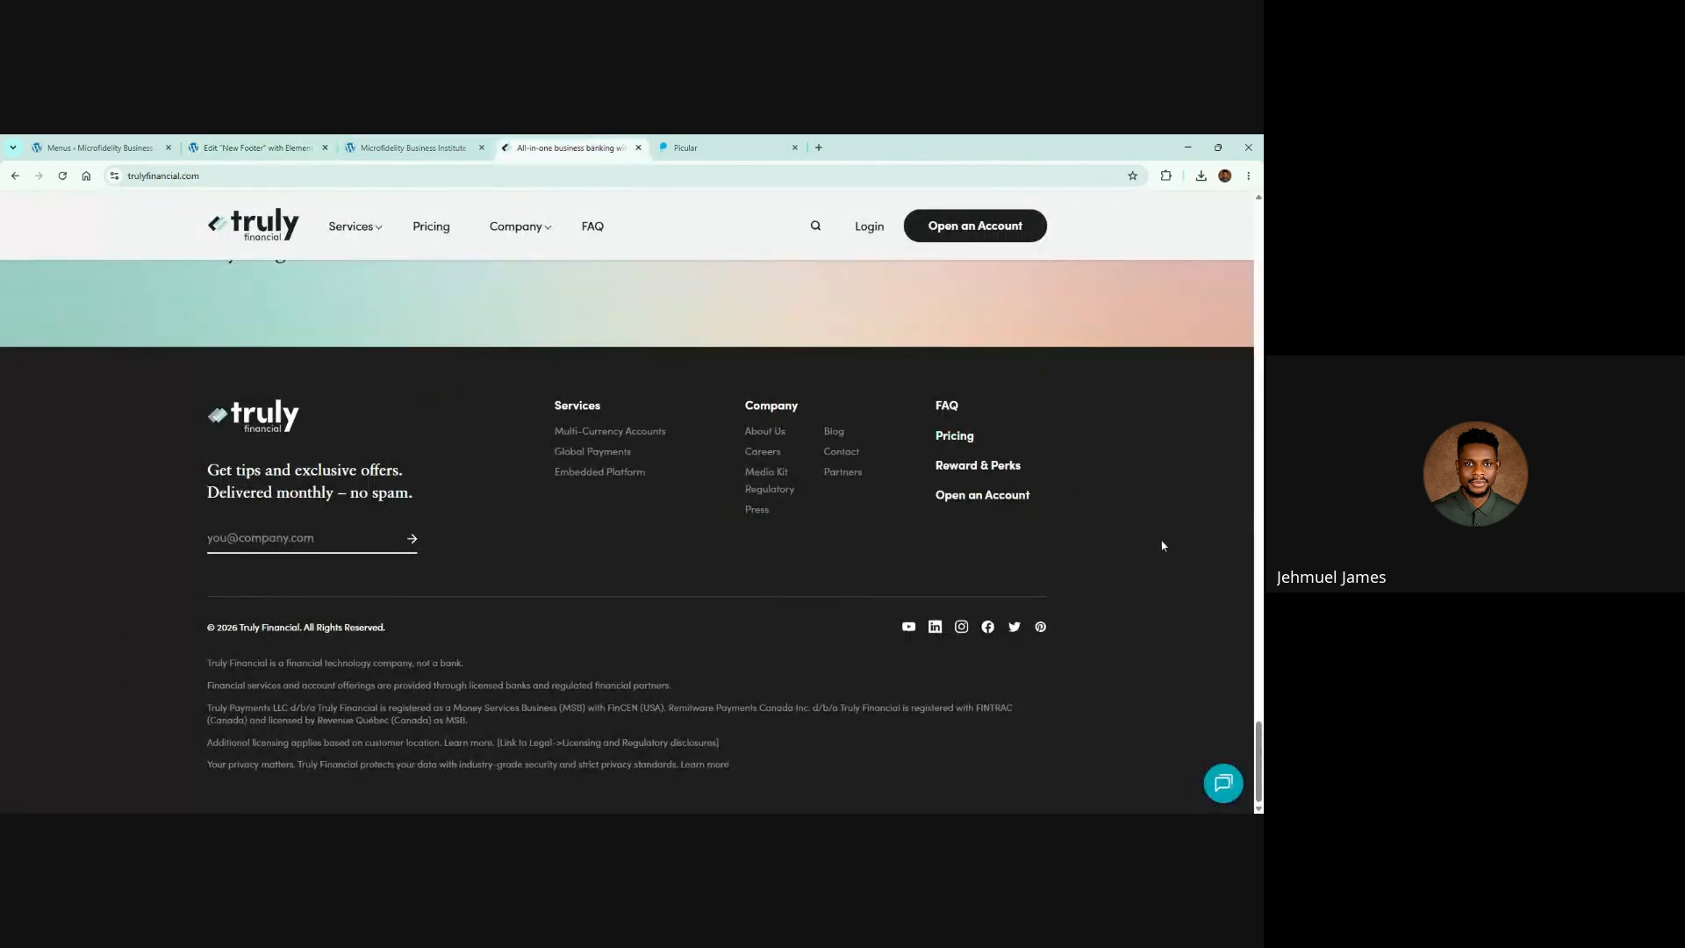
left_click(259, 147)
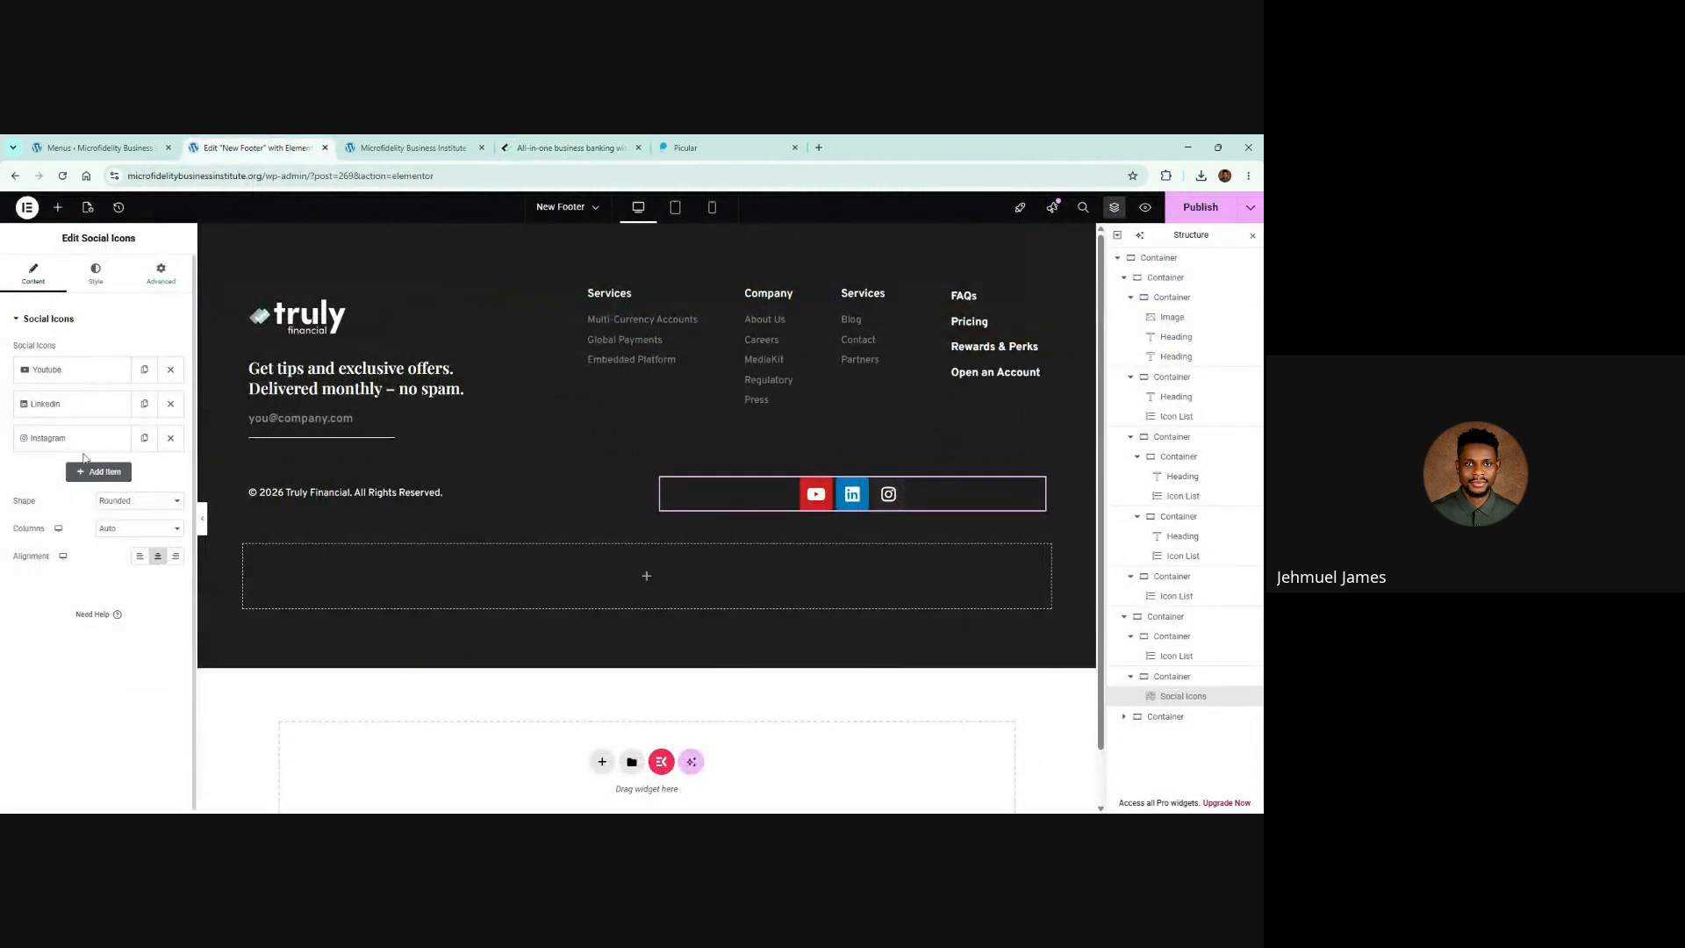
left_click(145, 438)
left_click(83, 474)
left_click(98, 544)
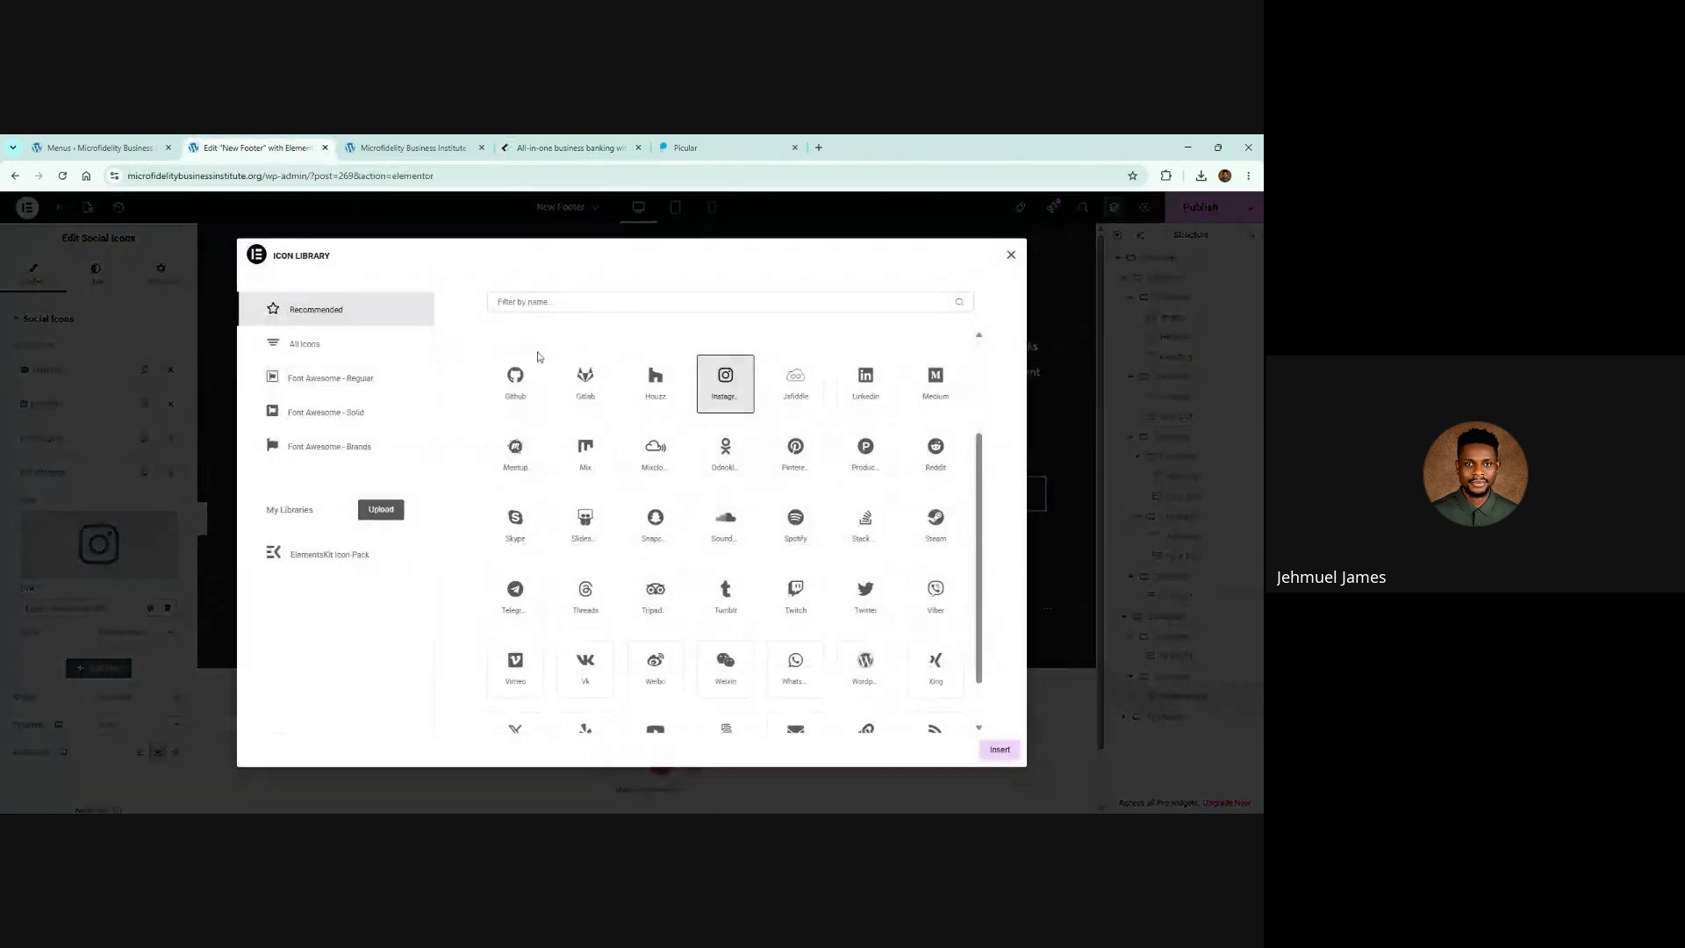
left_click(540, 301)
type("fac")
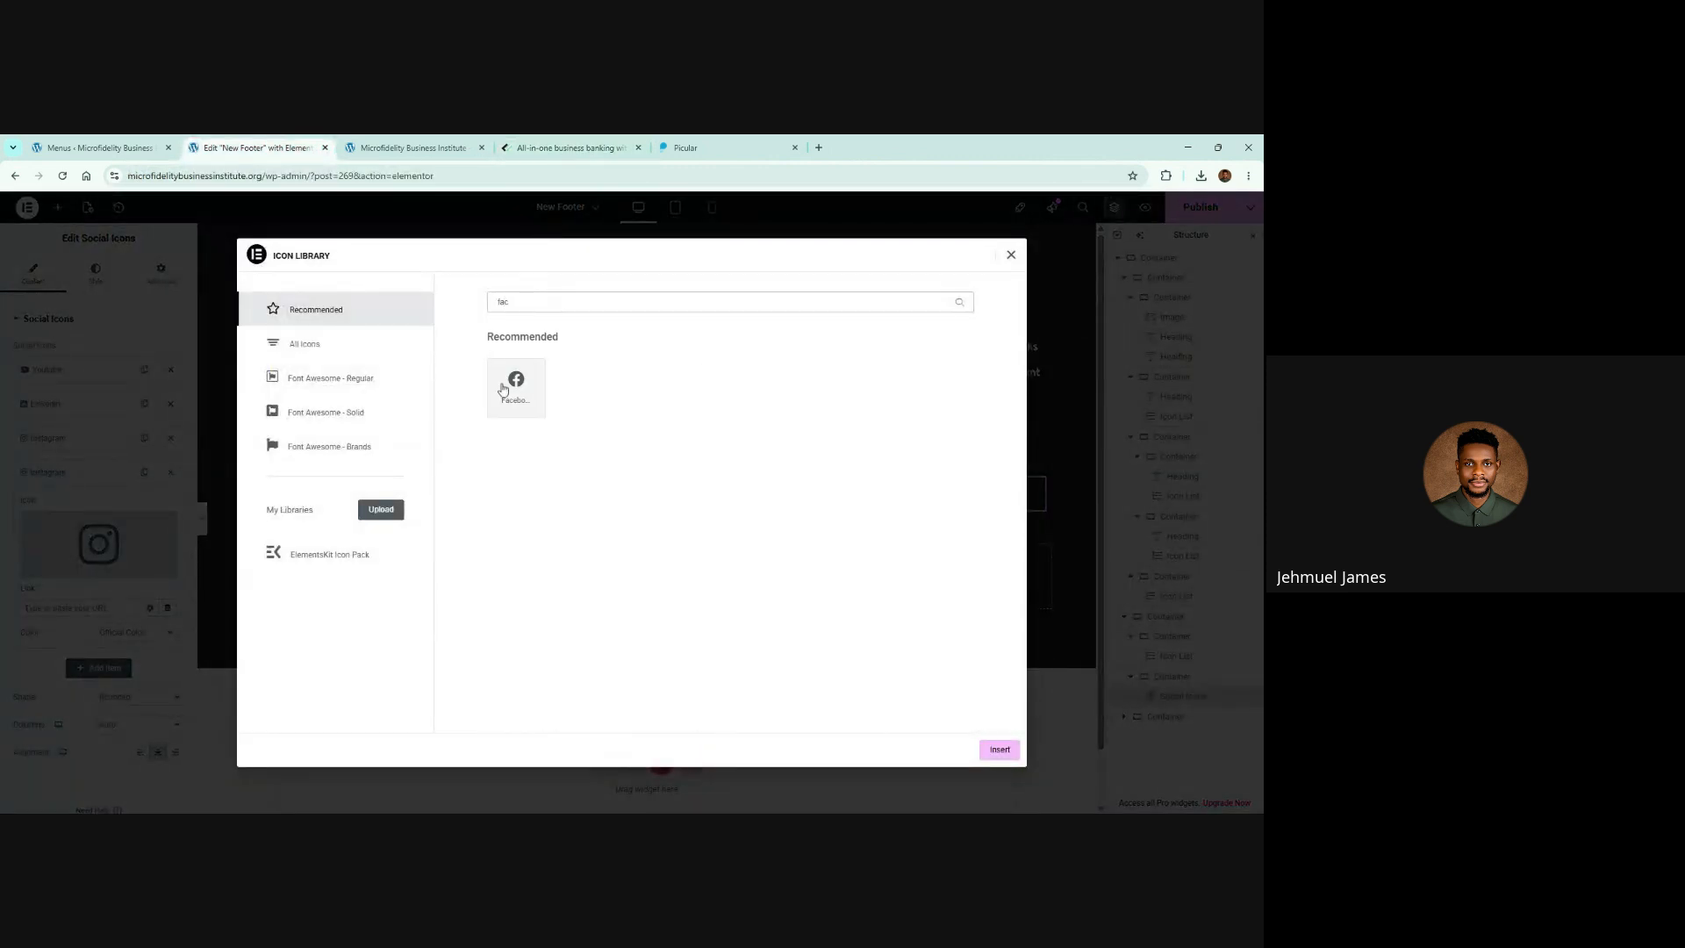
left_click(516, 386)
left_click(999, 749)
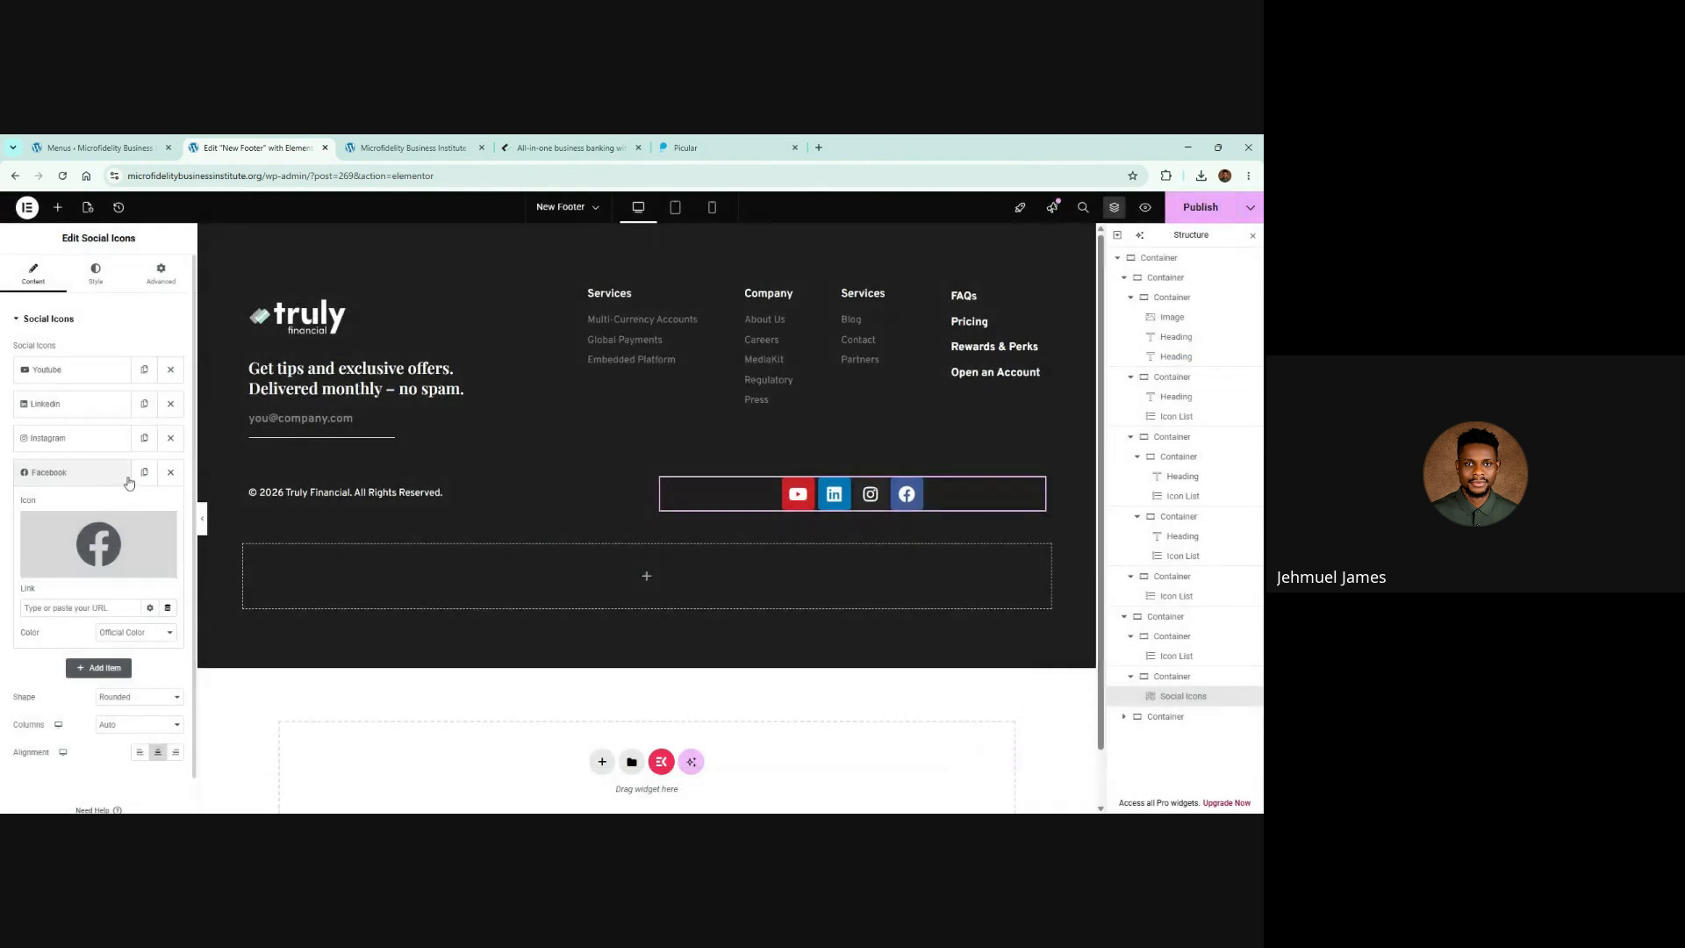
left_click(128, 478)
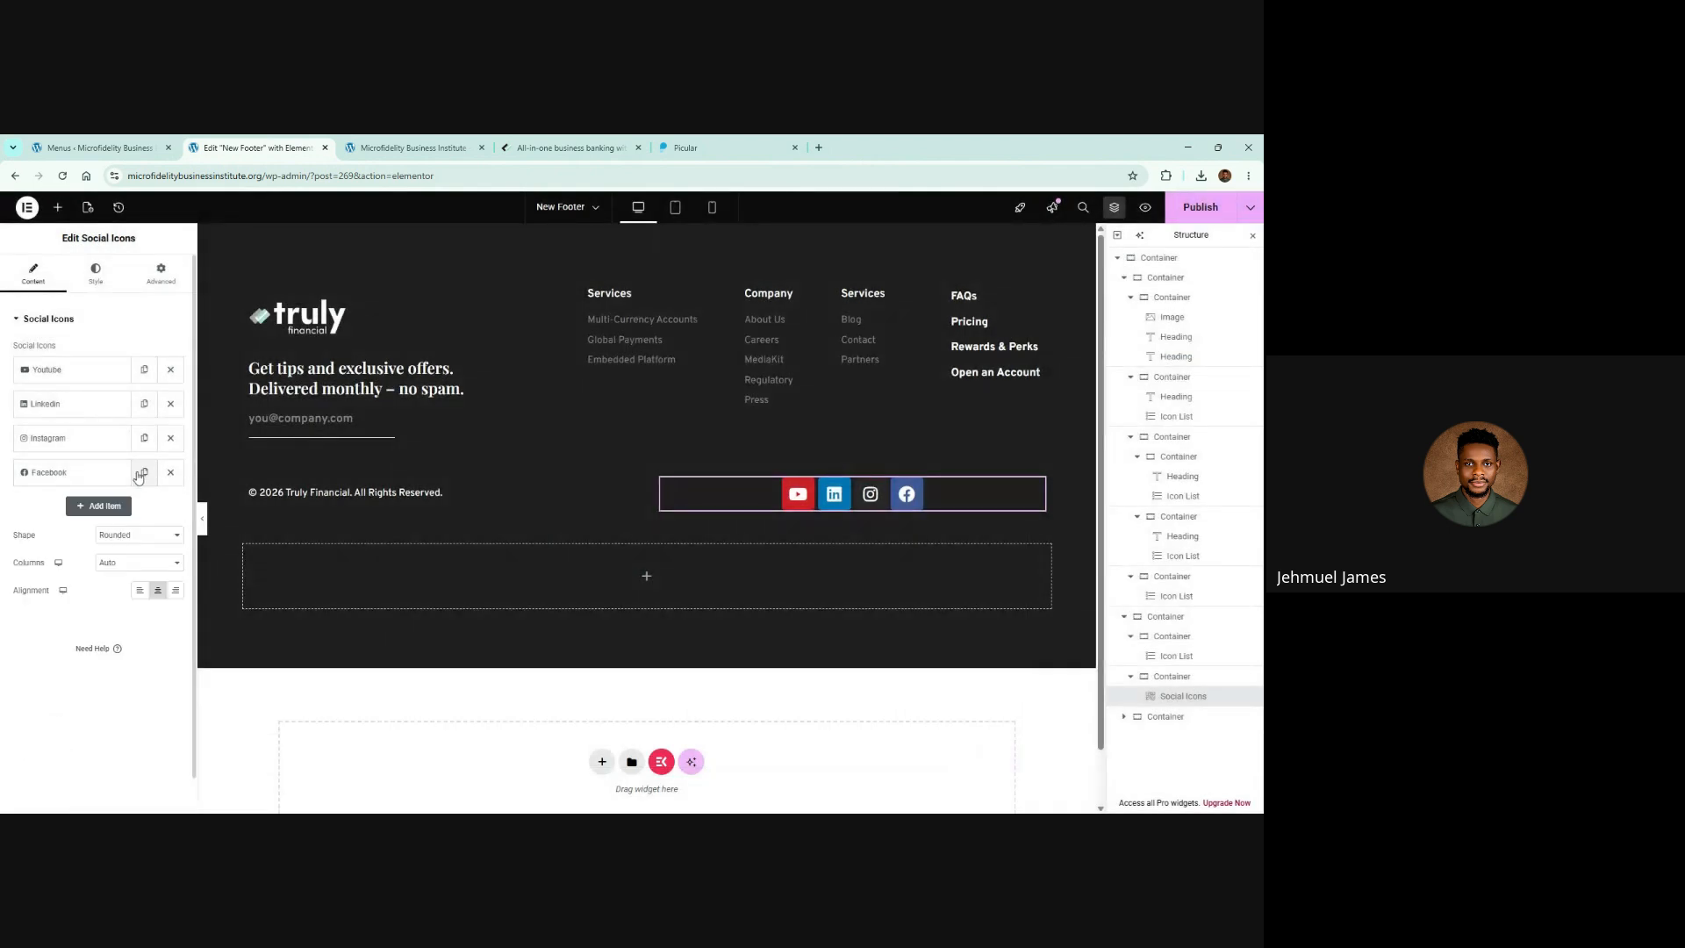
Step: Duplicate the Facebook item and change the copy's icon to X Twitter
left_click(143, 473)
left_click(77, 512)
left_click(75, 603)
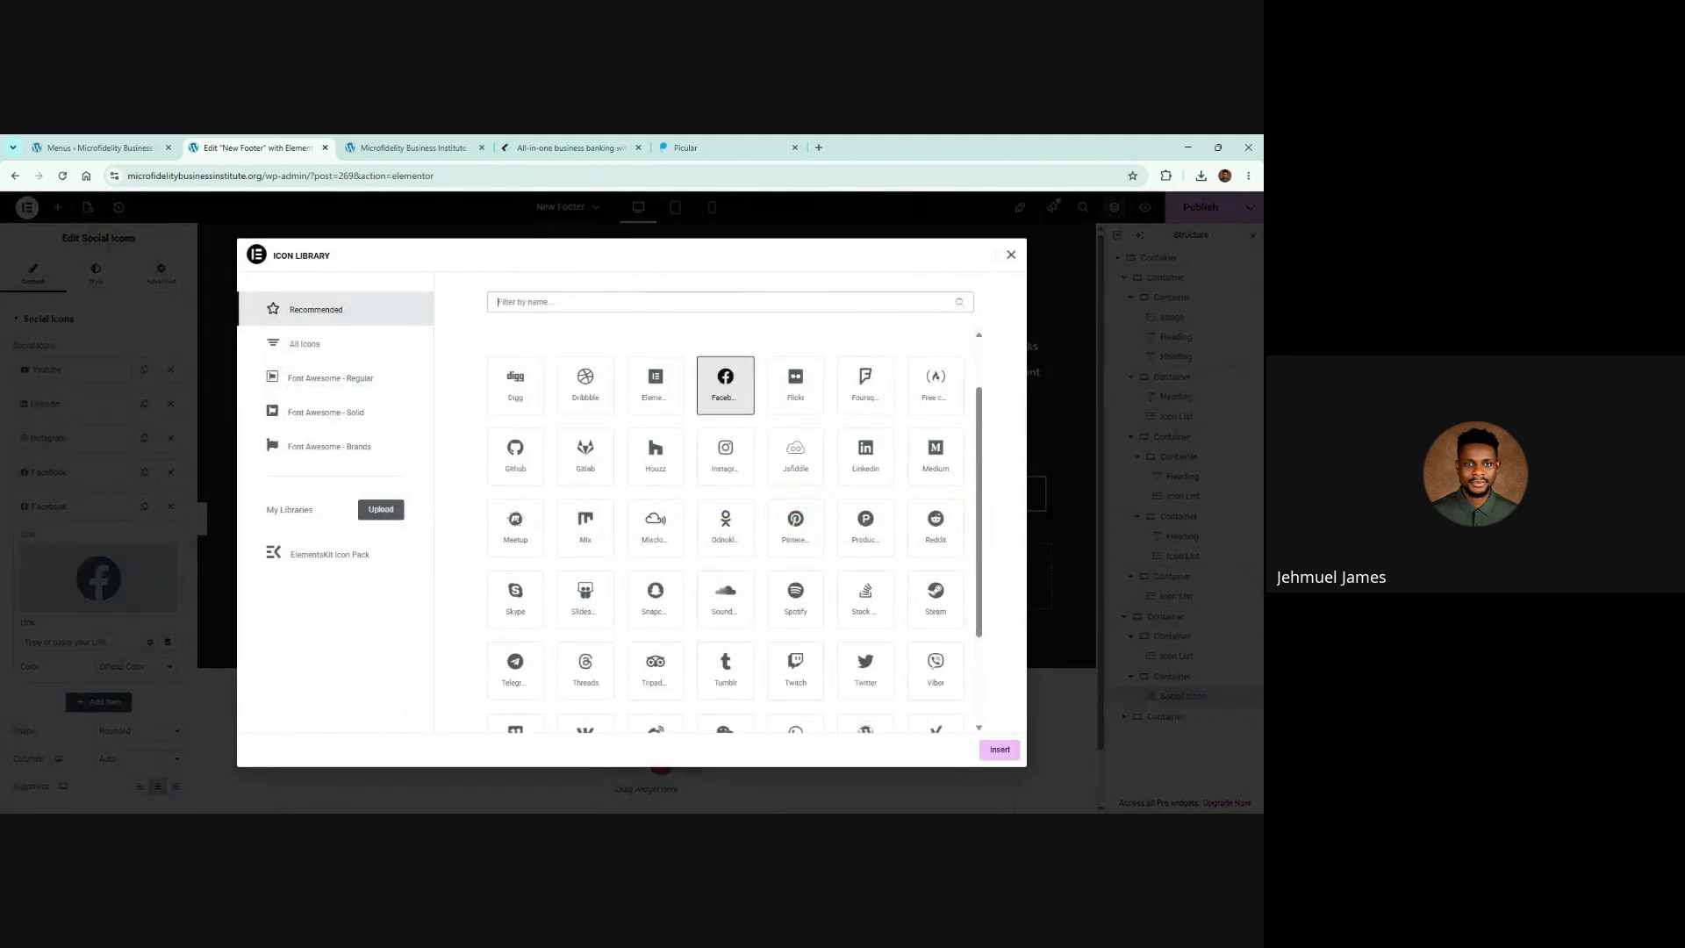
type("twi")
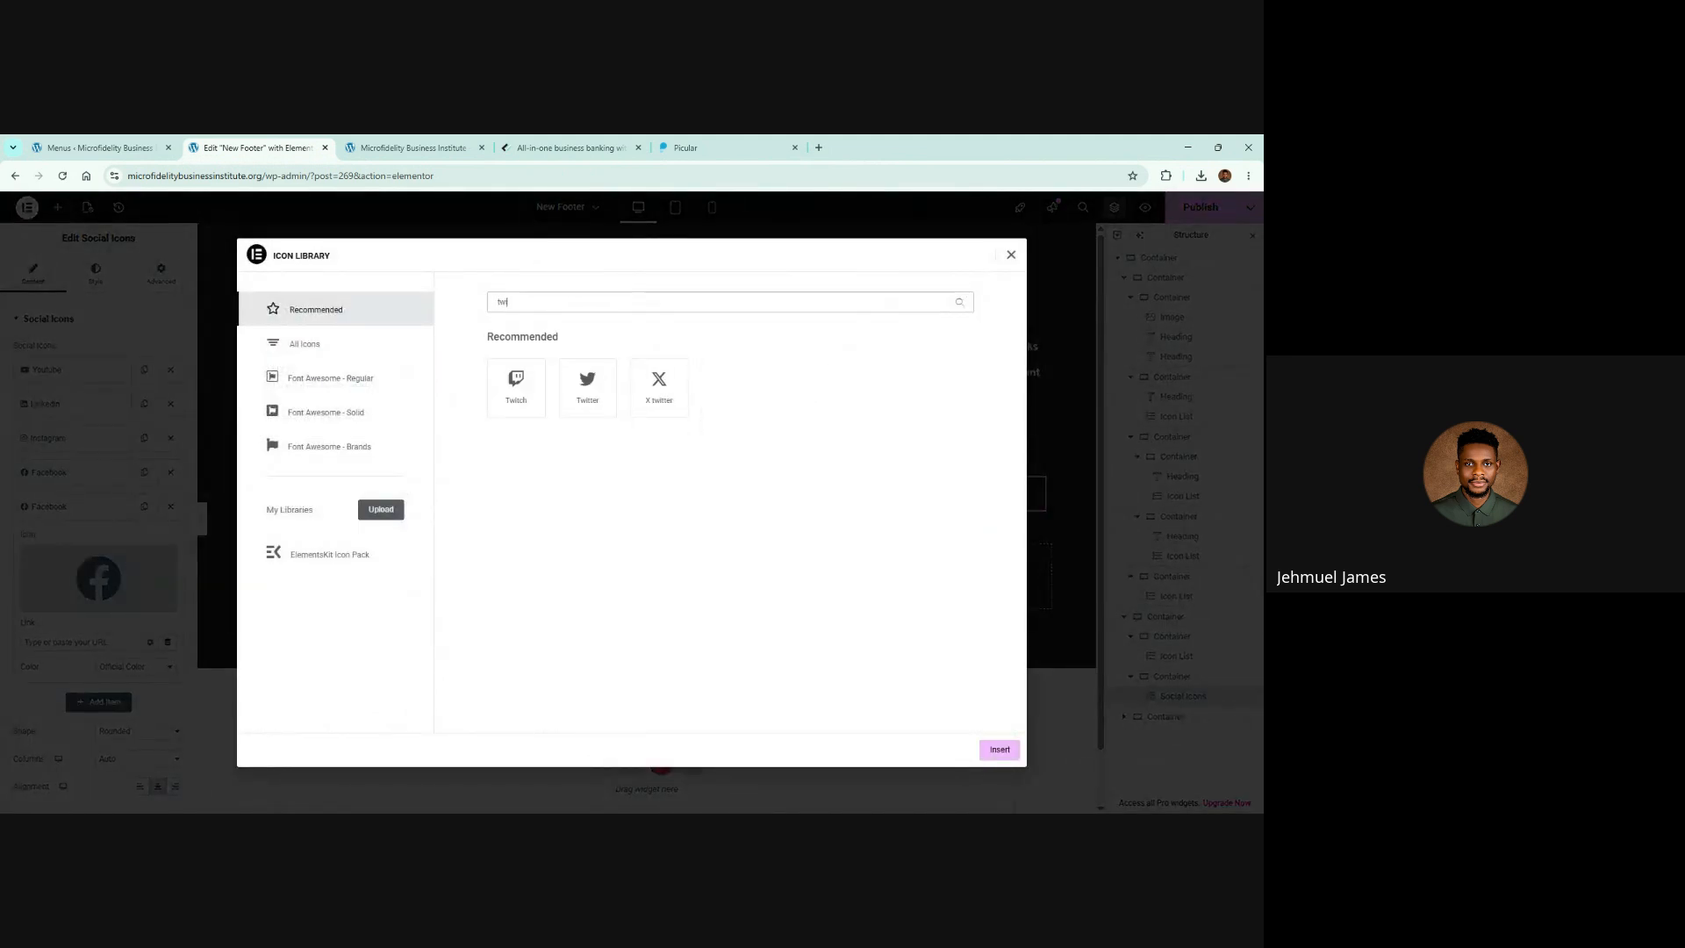
left_click(671, 383)
left_click(1001, 750)
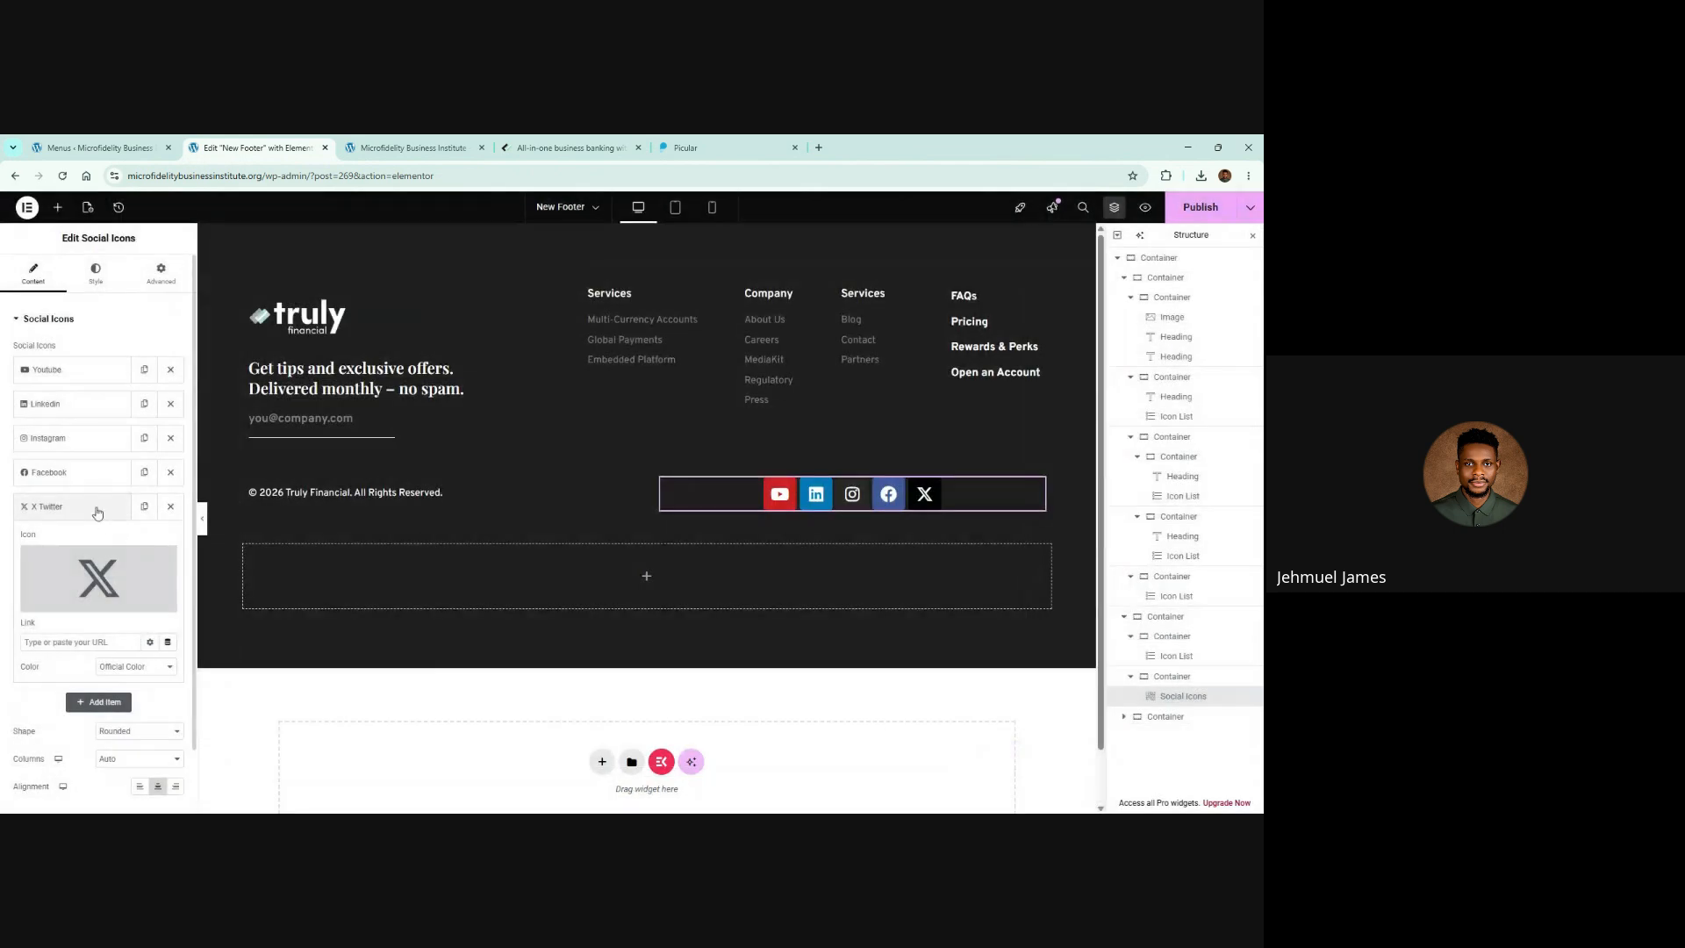
left_click(75, 506)
Step: Duplicate the X Twitter item and change the copy's icon to Pinterest from the icon library
left_click(144, 506)
left_click(99, 550)
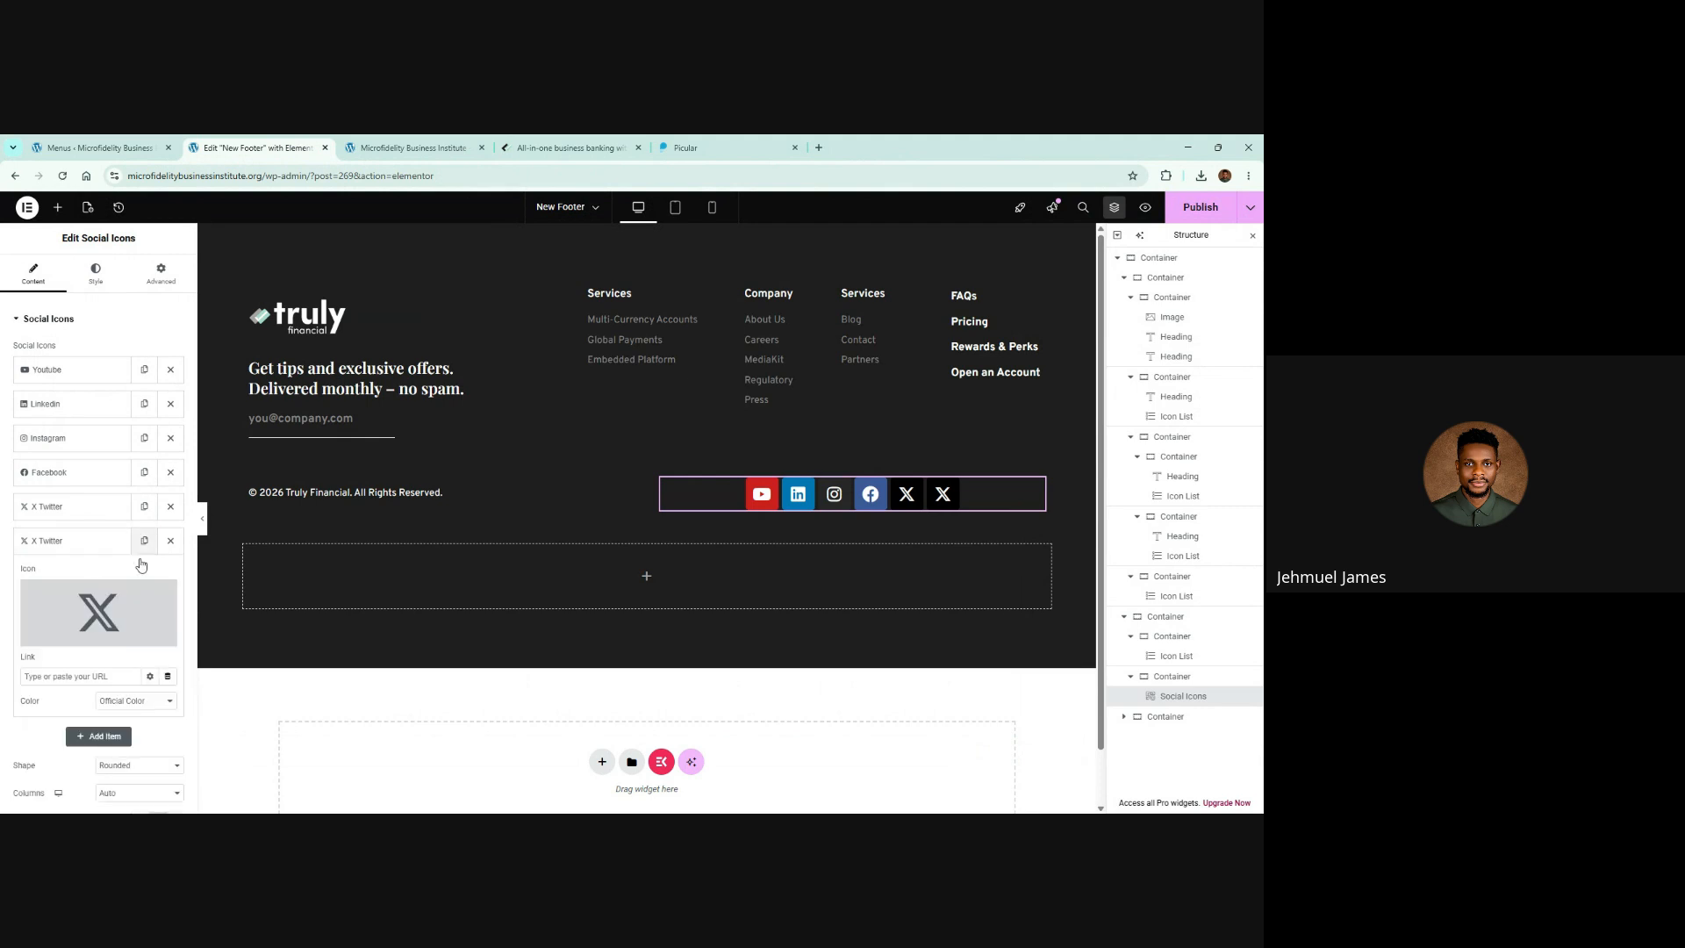
left_click(98, 615)
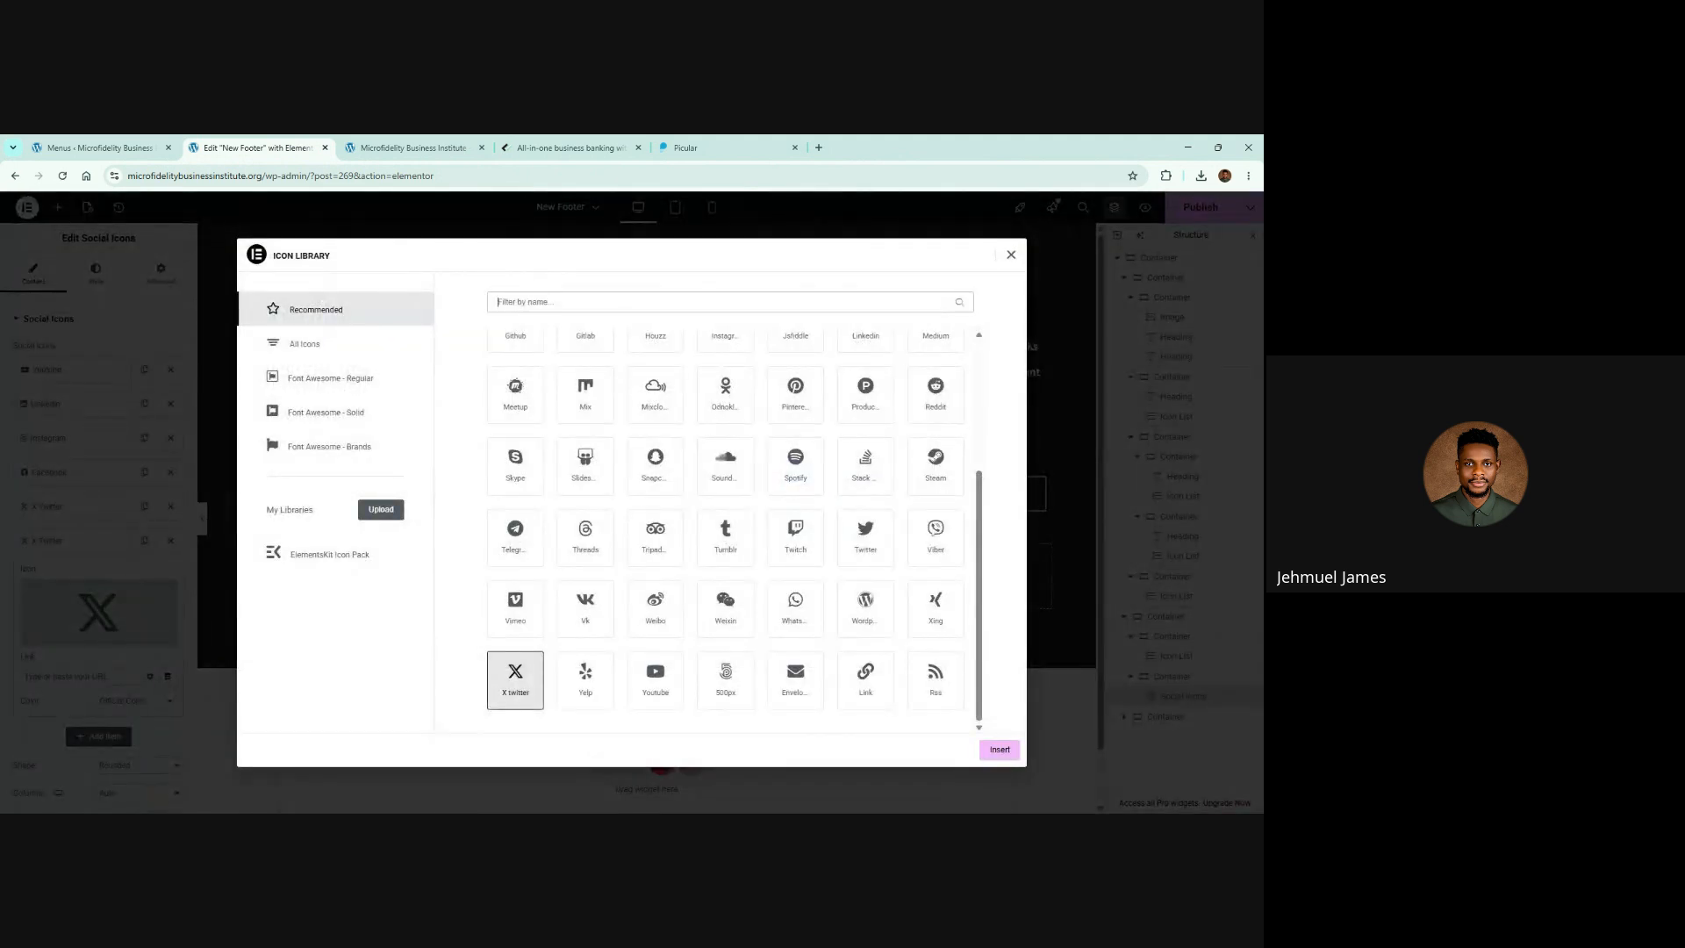
type("pint")
left_click(516, 386)
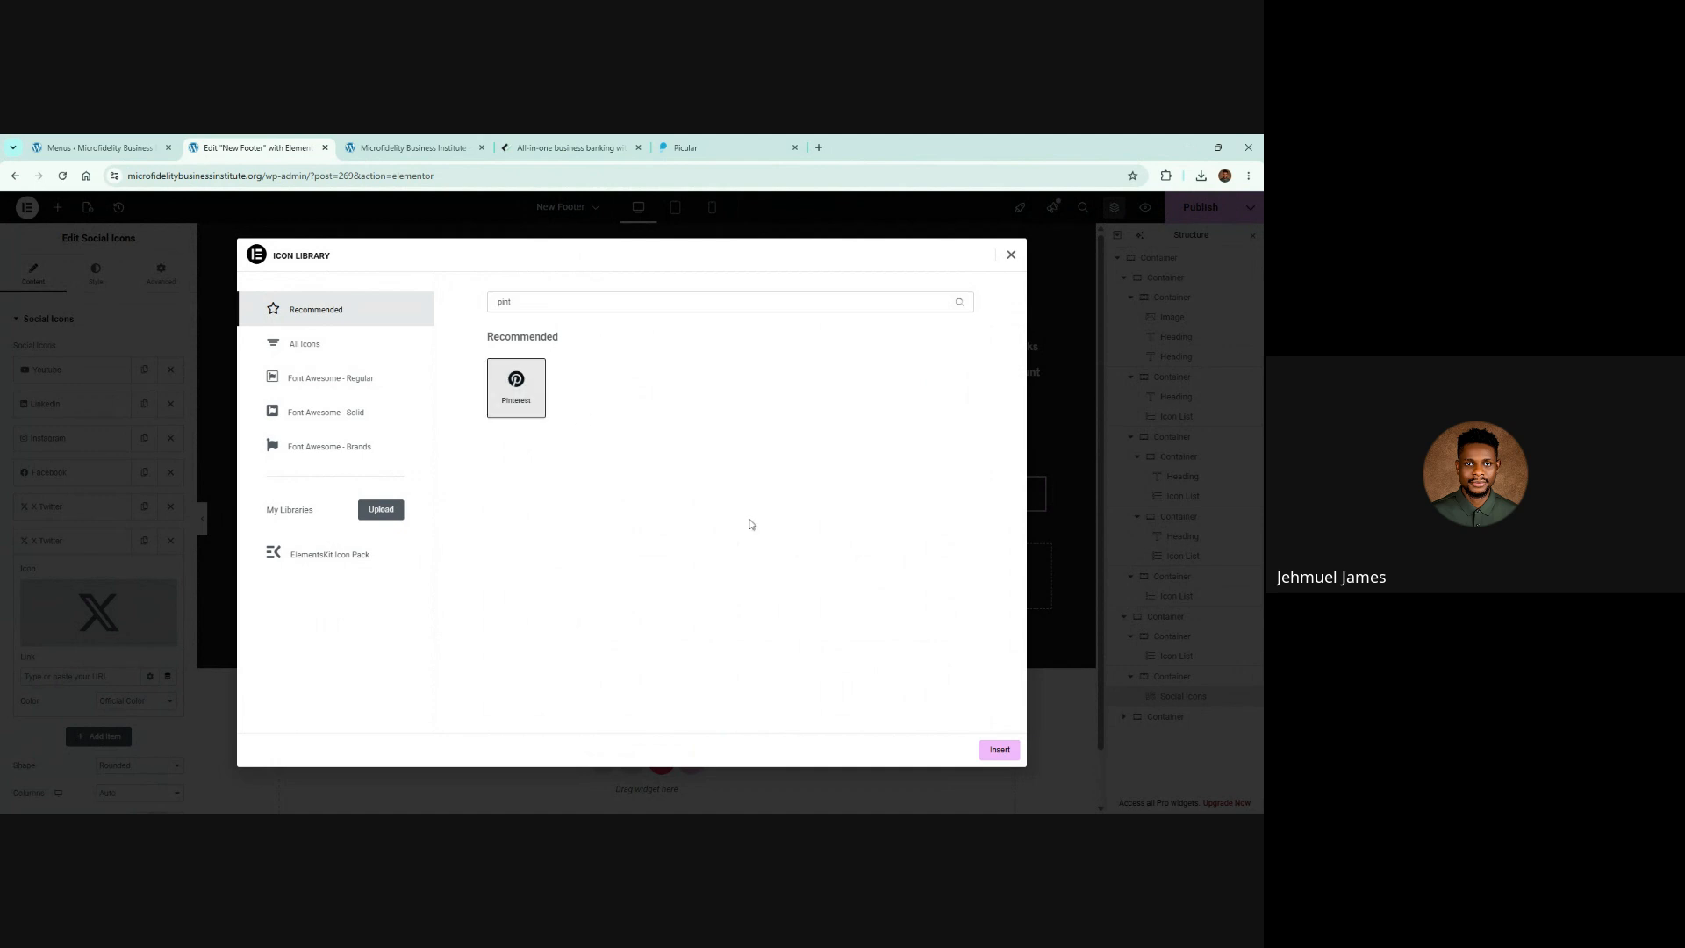
left_click(1011, 757)
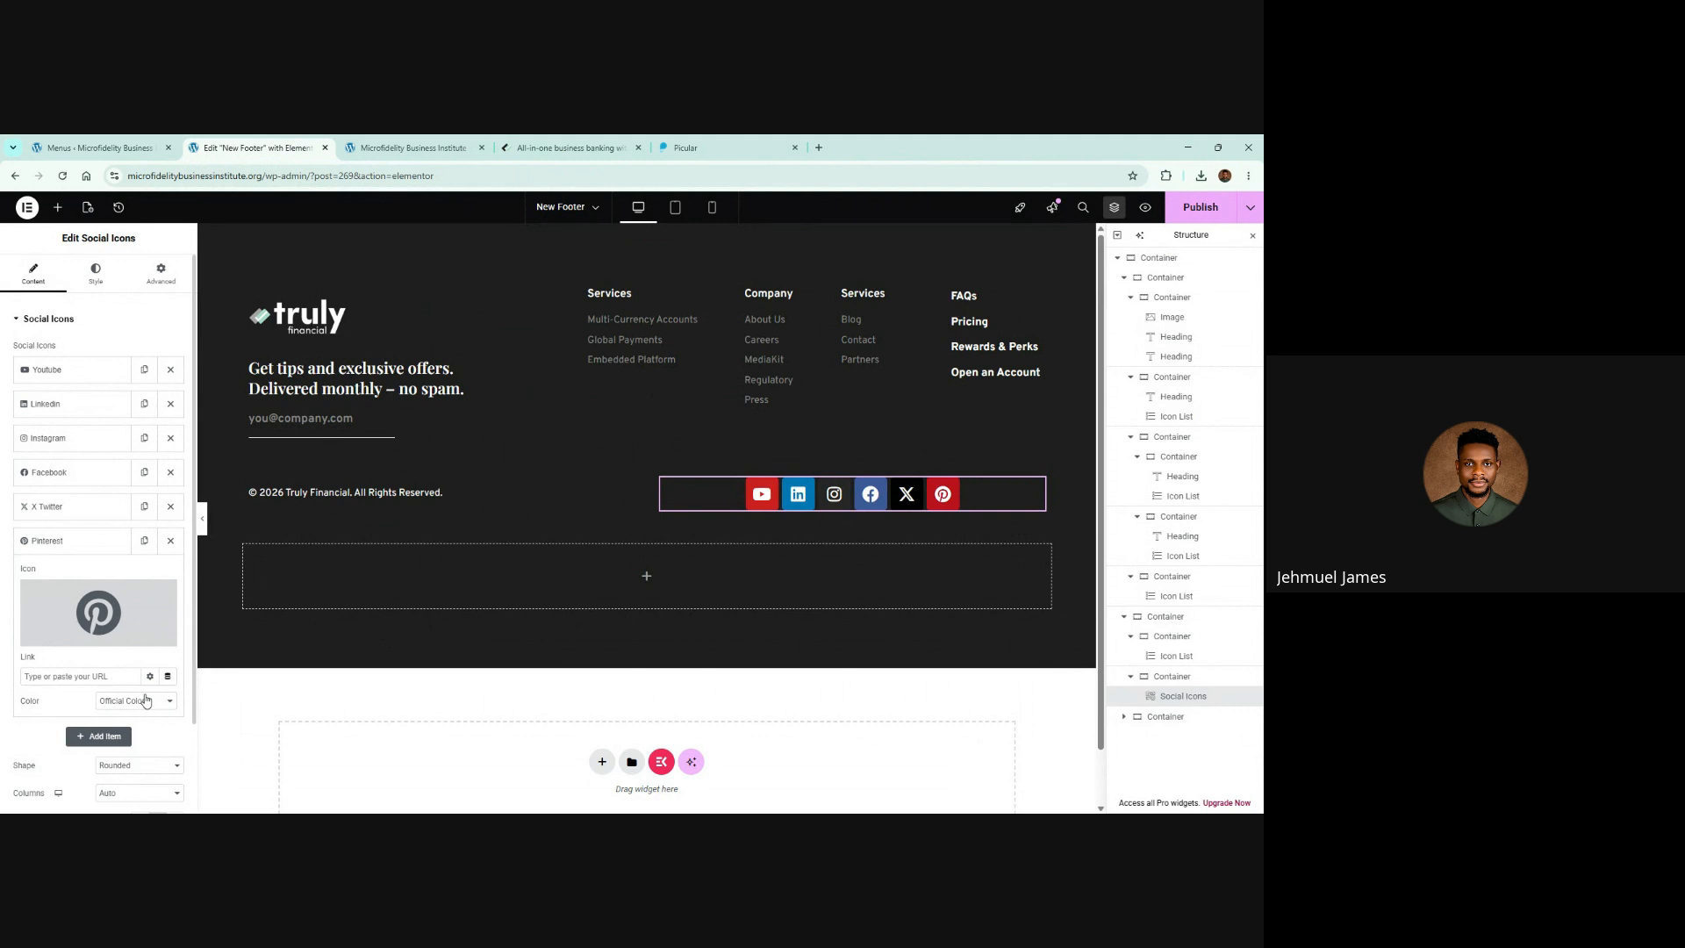
Step: Try the Circle shape on the social icons, and settle on Square
scroll(725, 569, "down", 1)
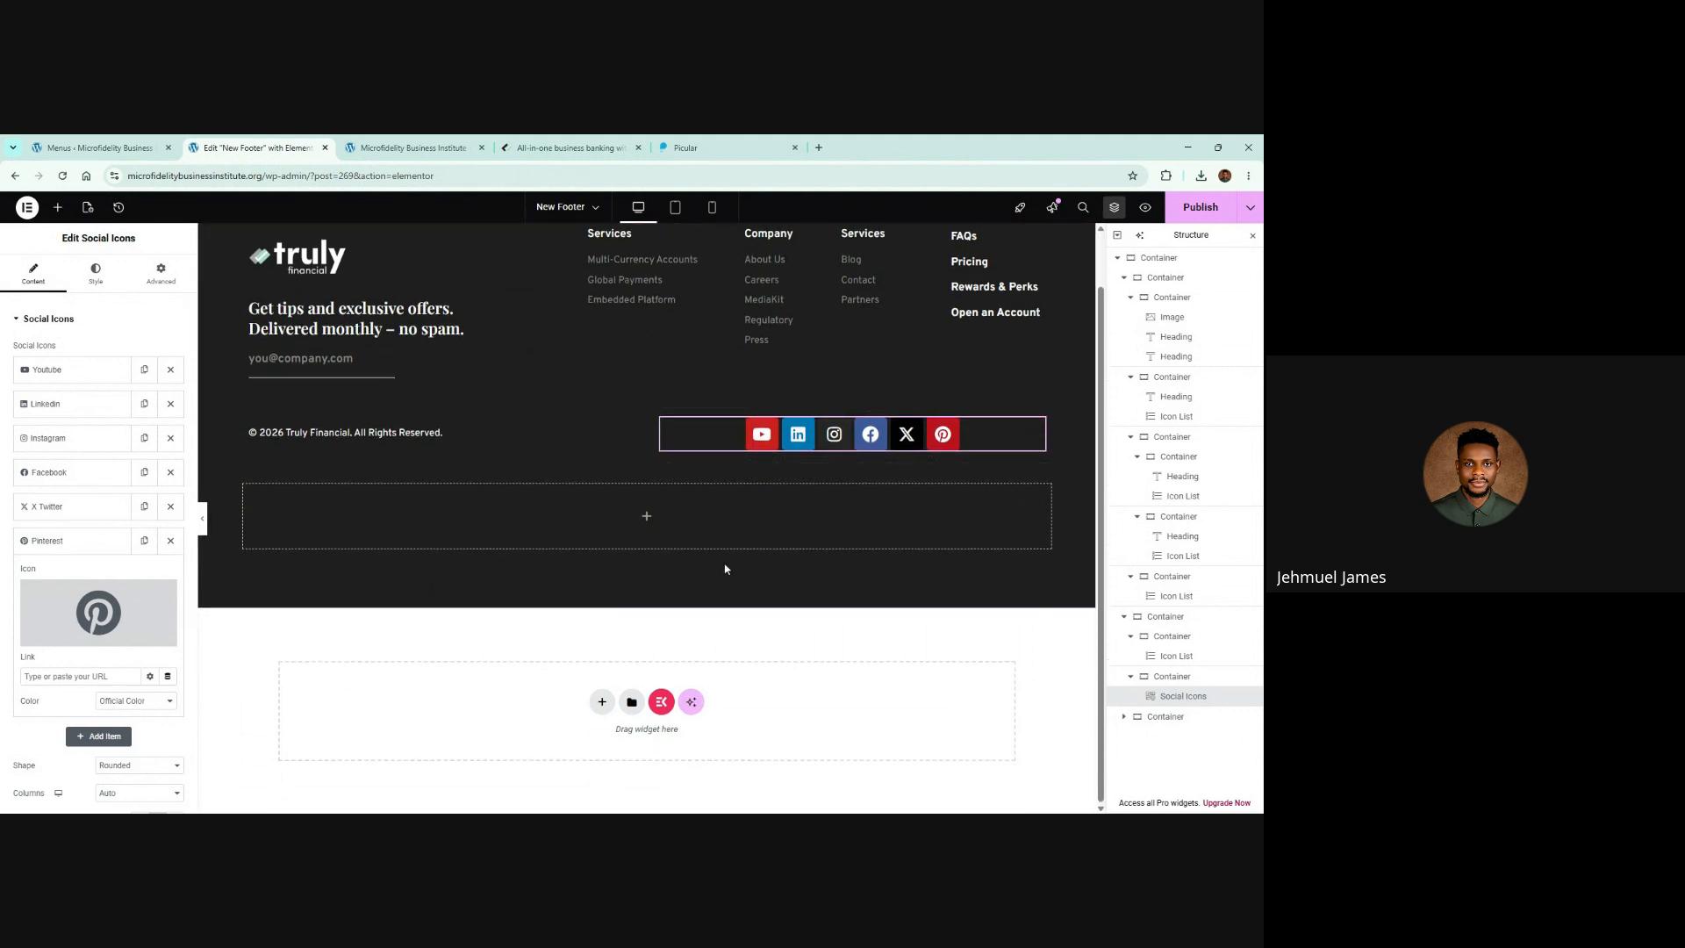
left_click(129, 764)
left_click(128, 769)
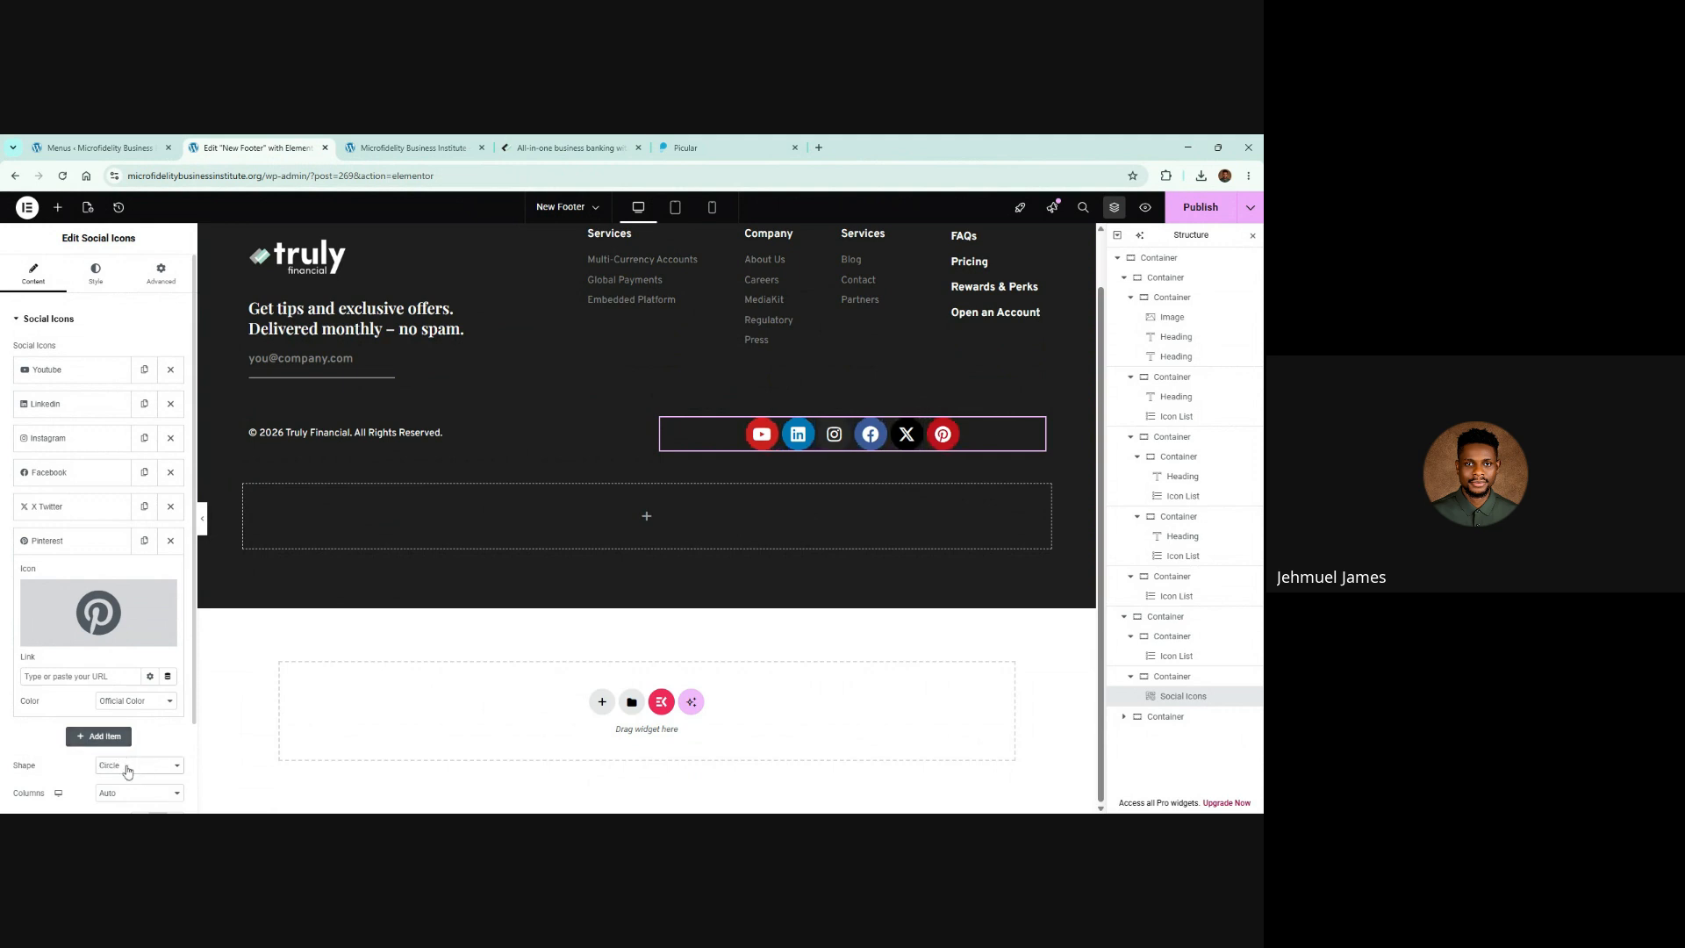
left_click(129, 770)
left_click(137, 724)
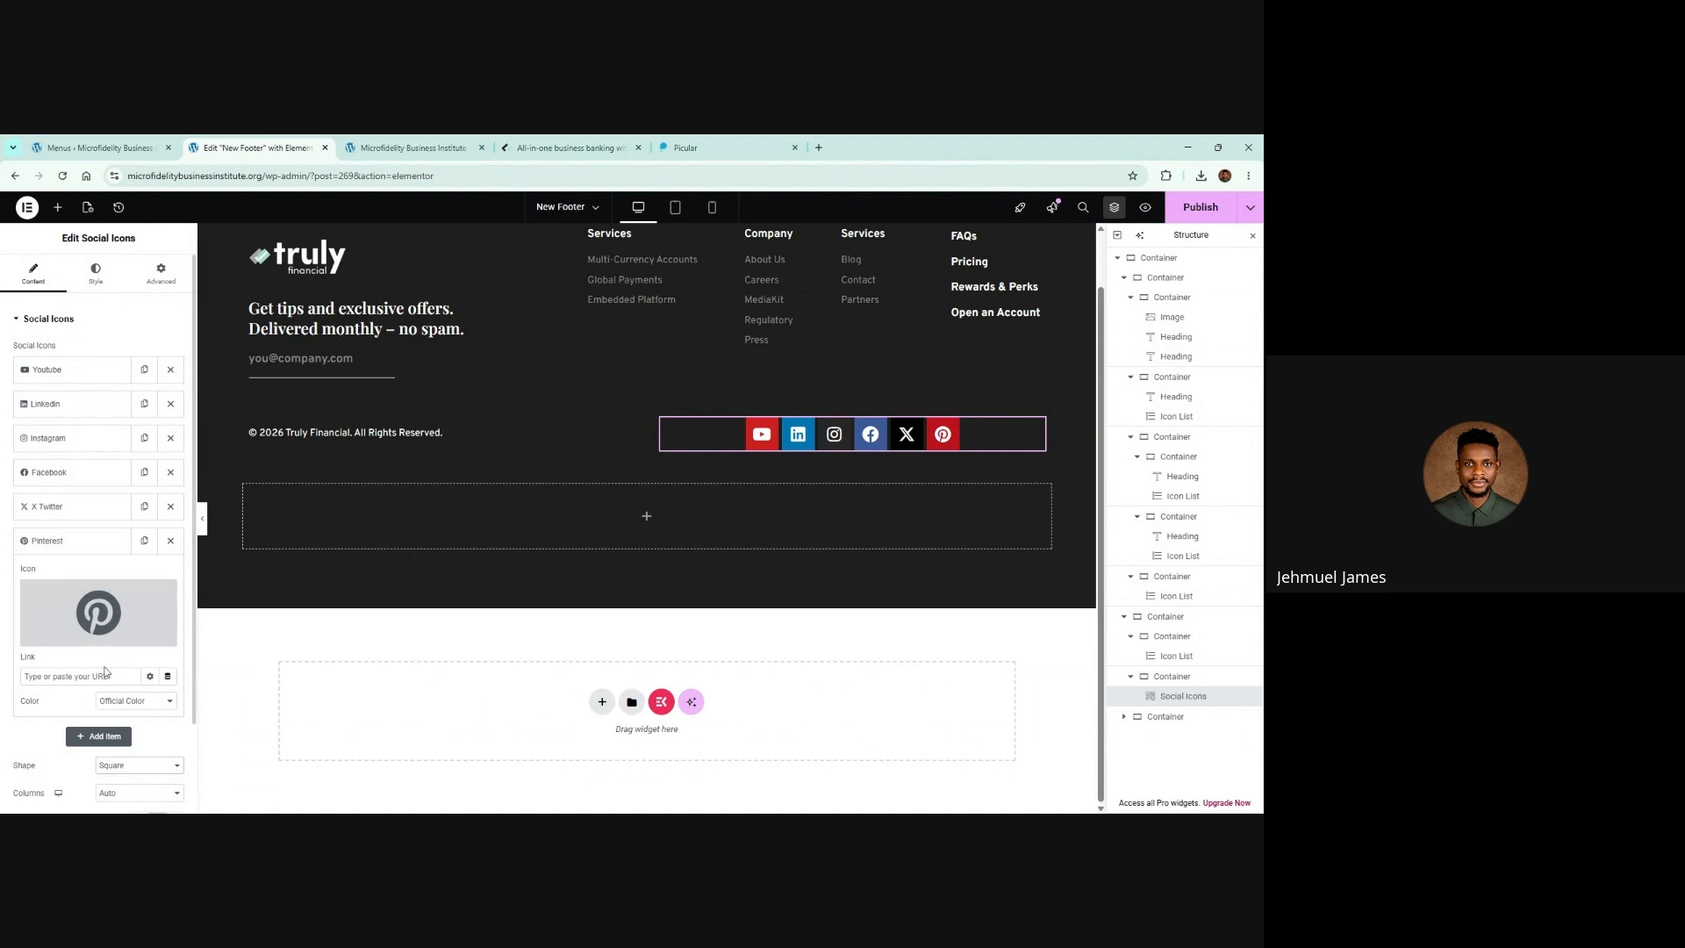
Step: Try custom primary and secondary colors on the Pinterest item, and return its color to Official Color
left_click(125, 709)
left_click(127, 742)
left_click(168, 725)
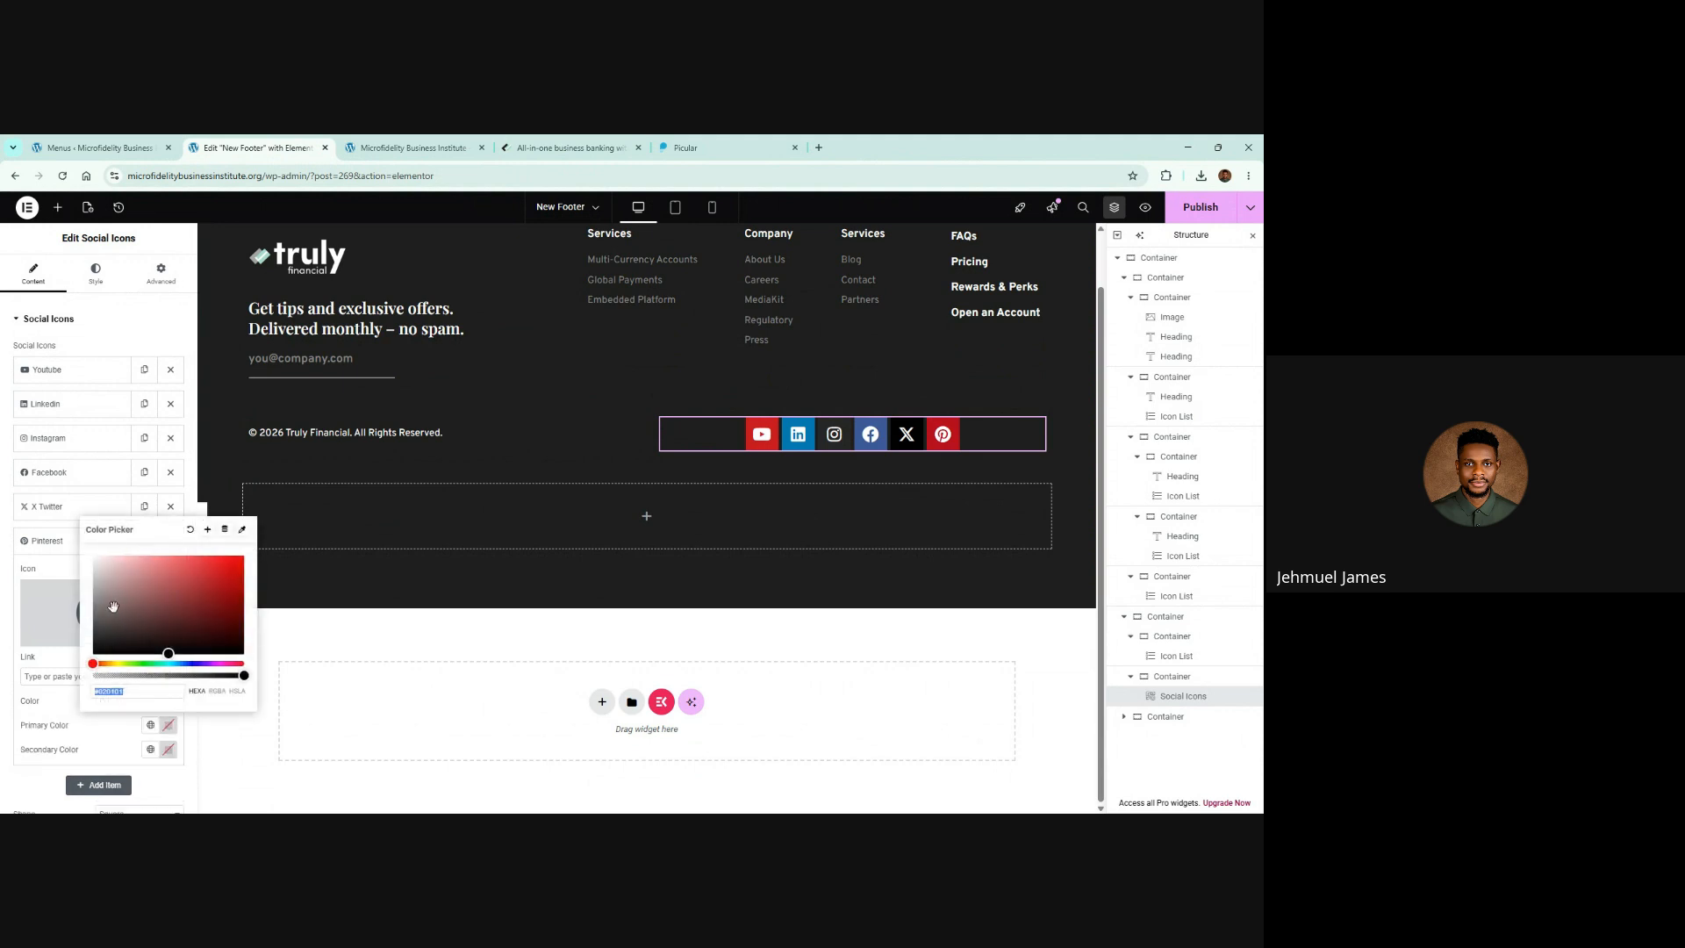
left_click_drag(114, 607, 175, 649)
left_click(168, 749)
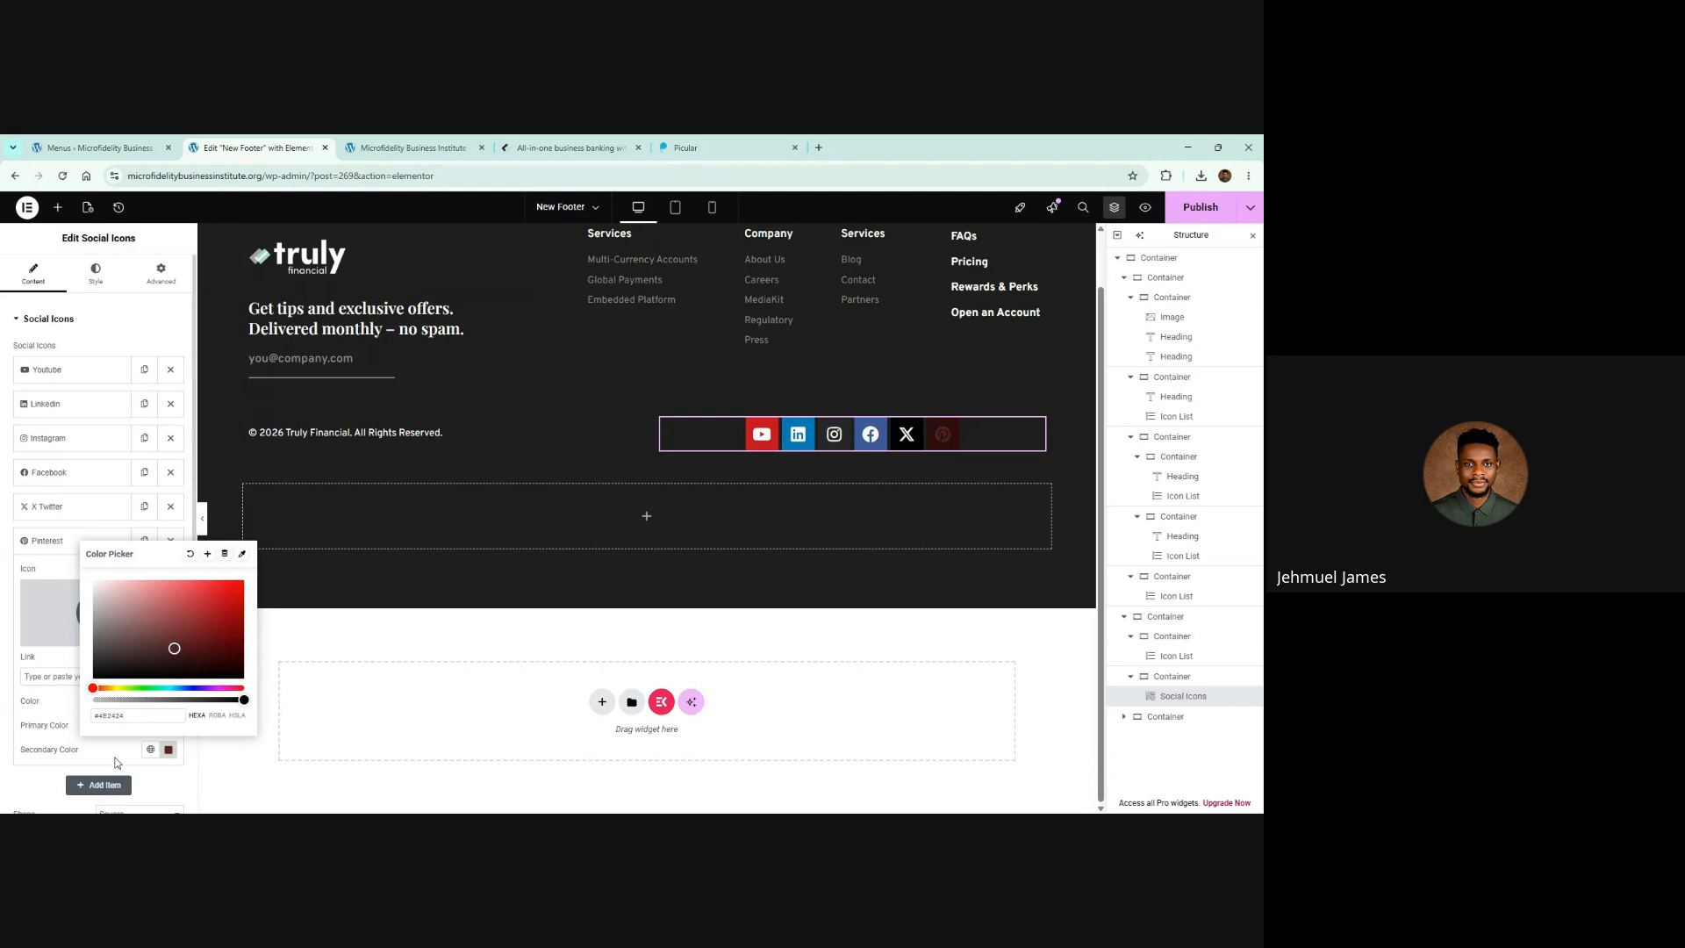
left_click(115, 763)
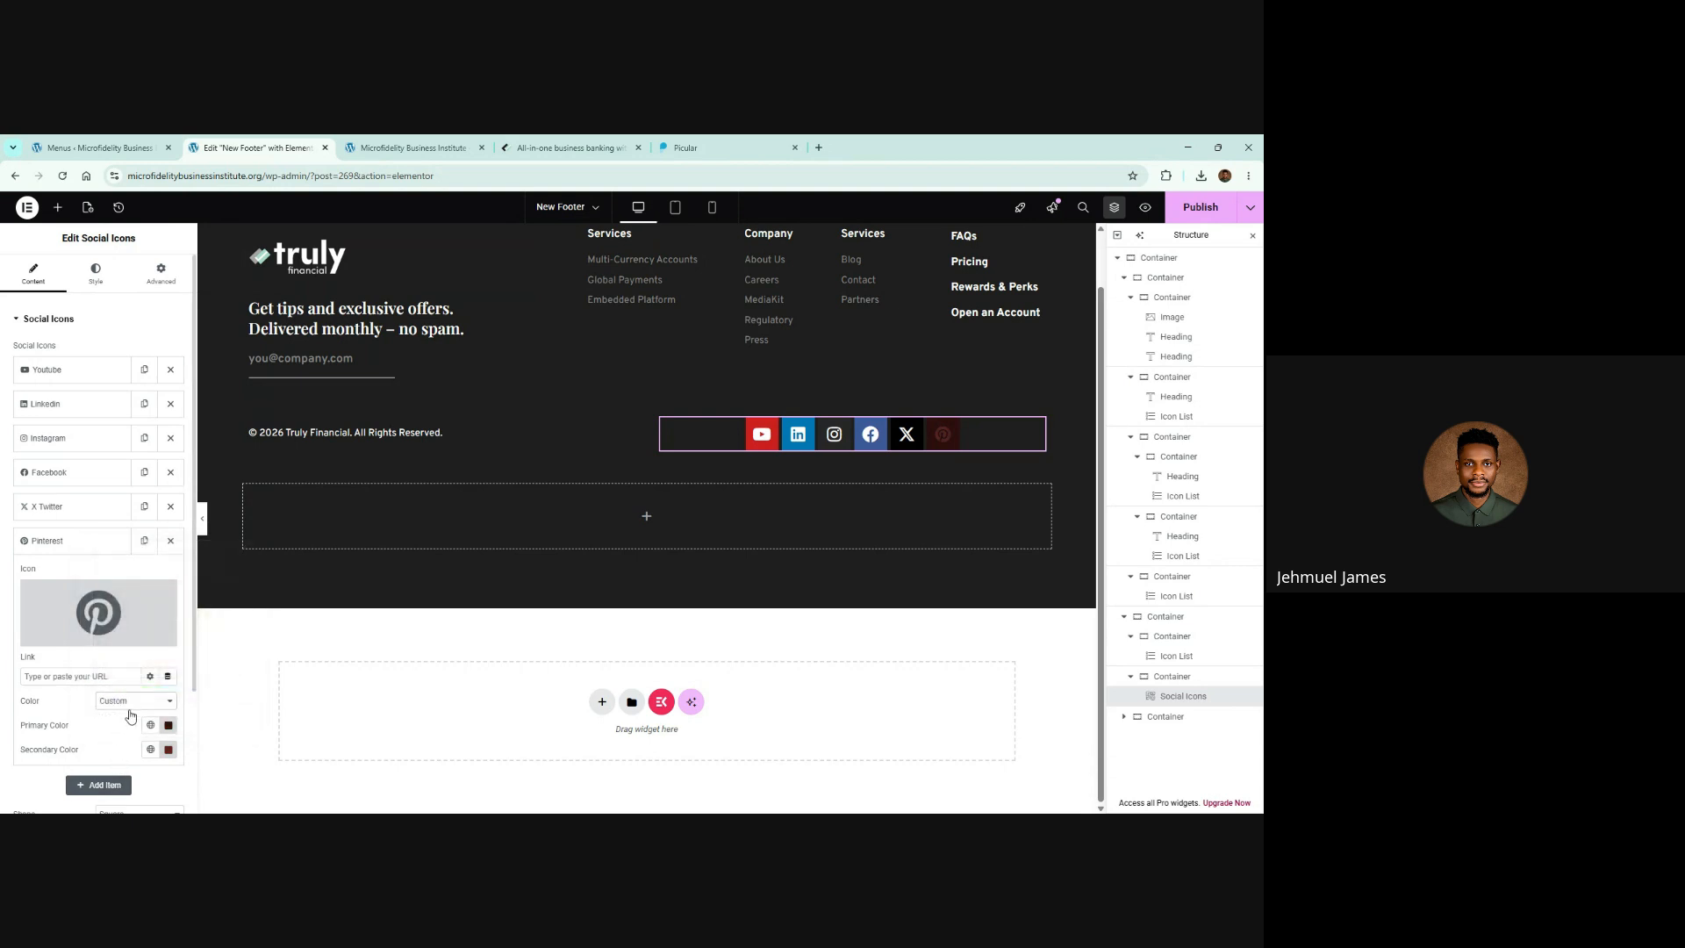
left_click(130, 715)
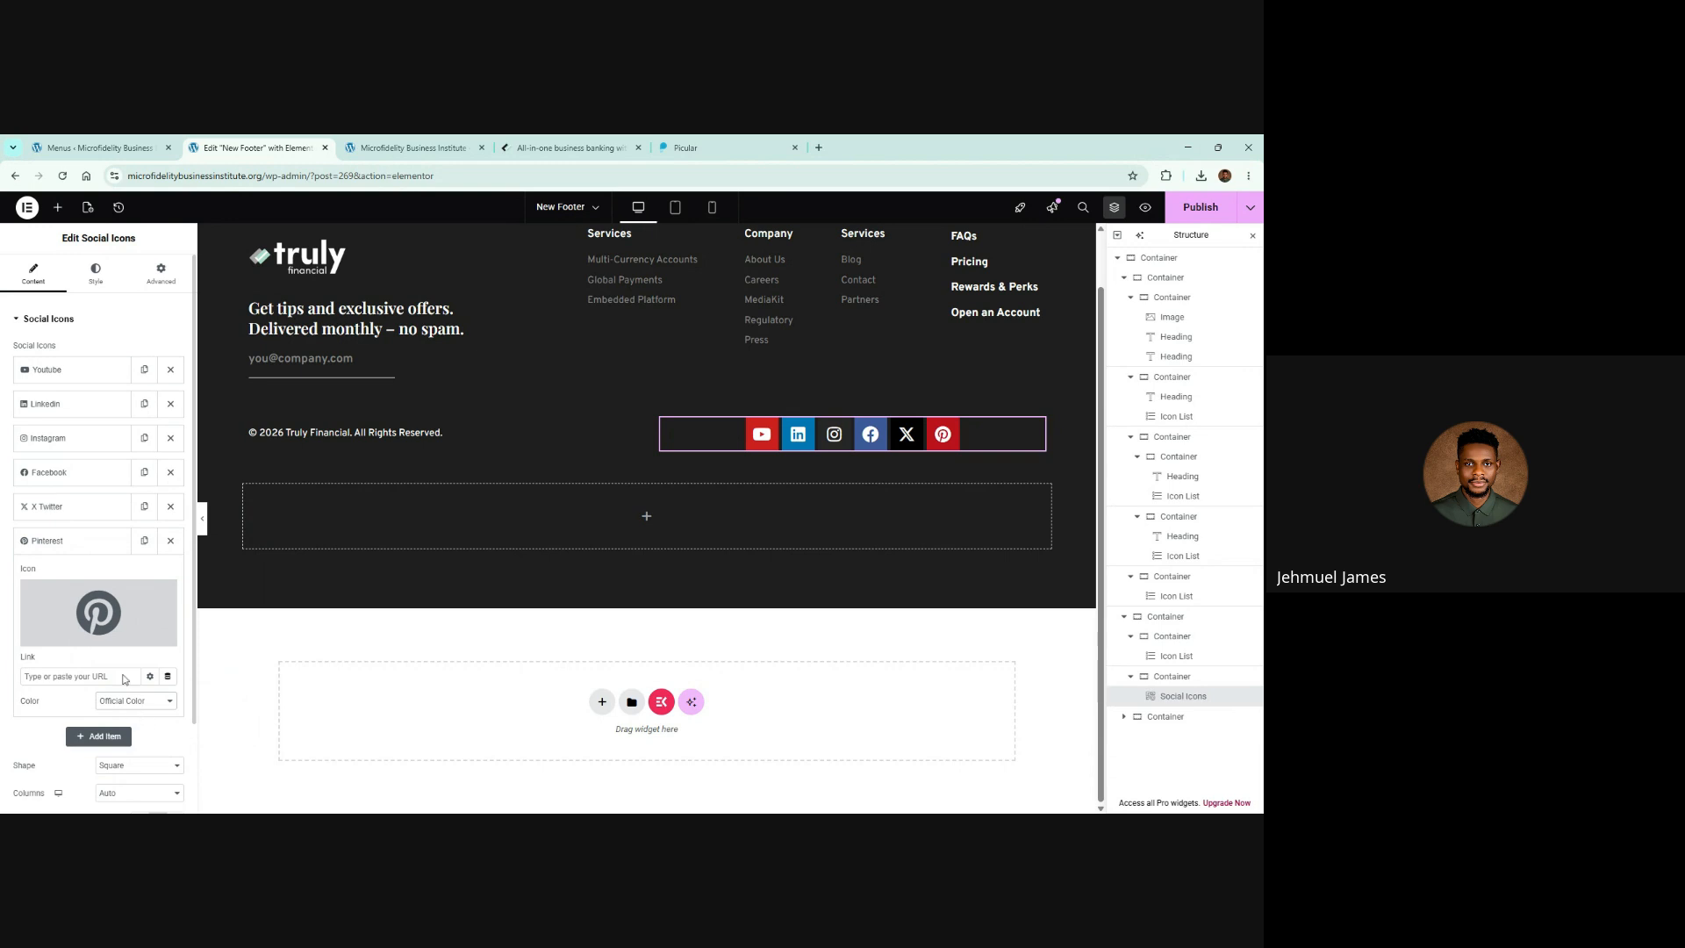
Step: Give all social icons custom colors, with a fully transparent primary color and a secondary color of #FFFFFF
left_click(106, 283)
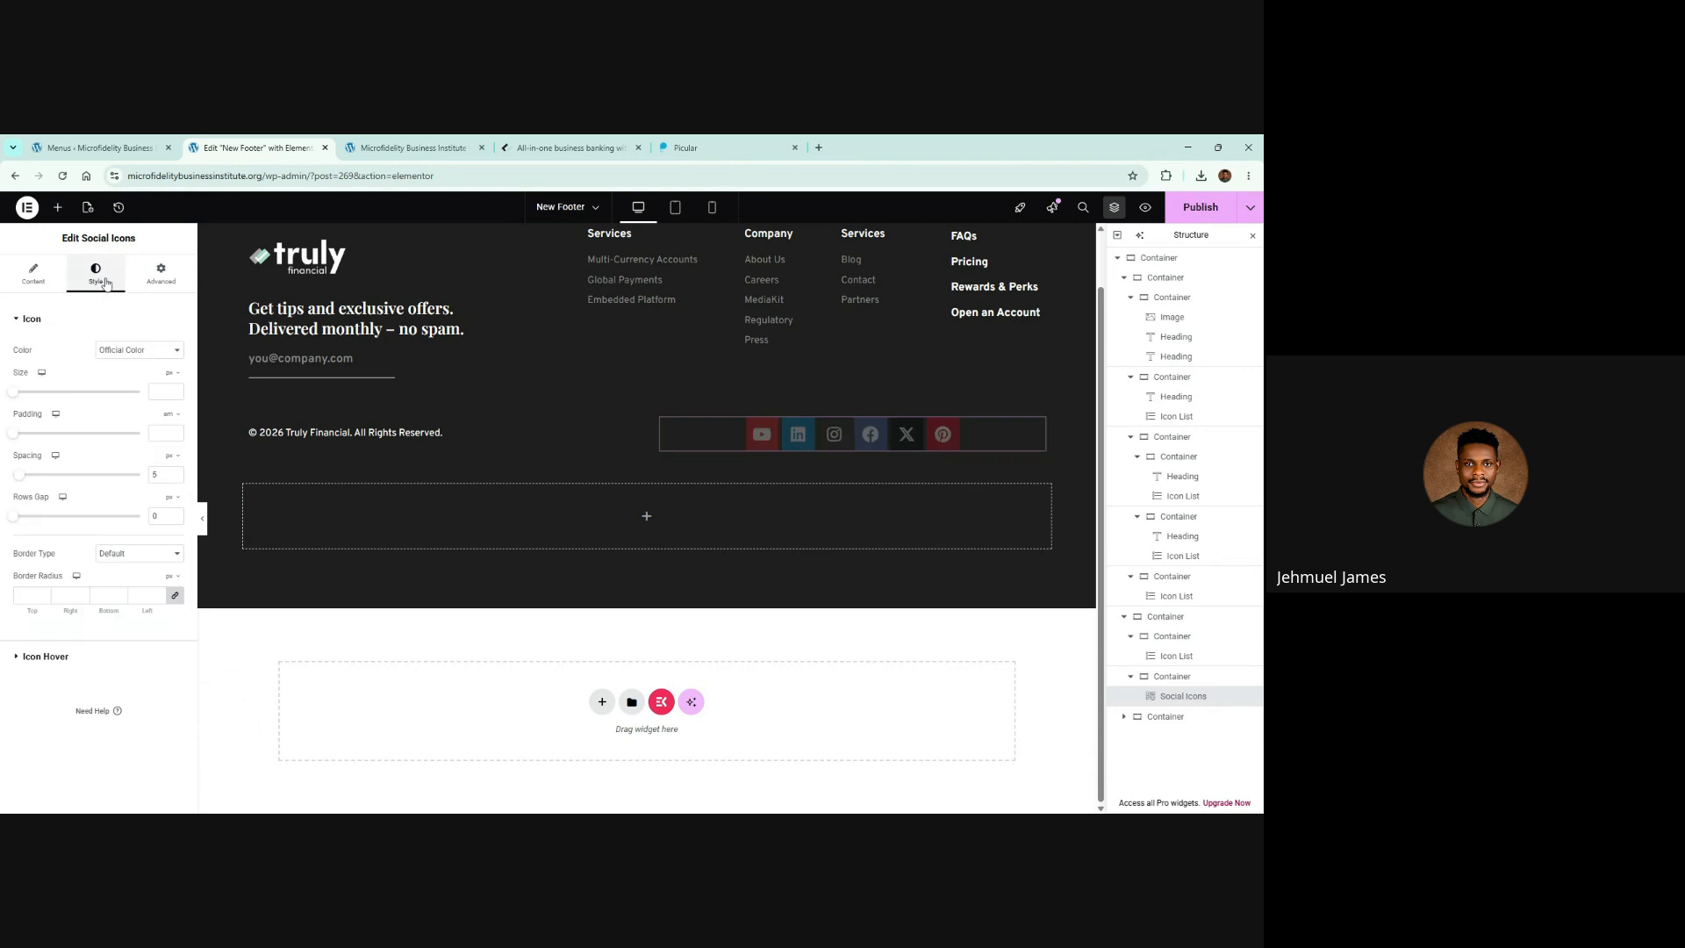
left_click(146, 364)
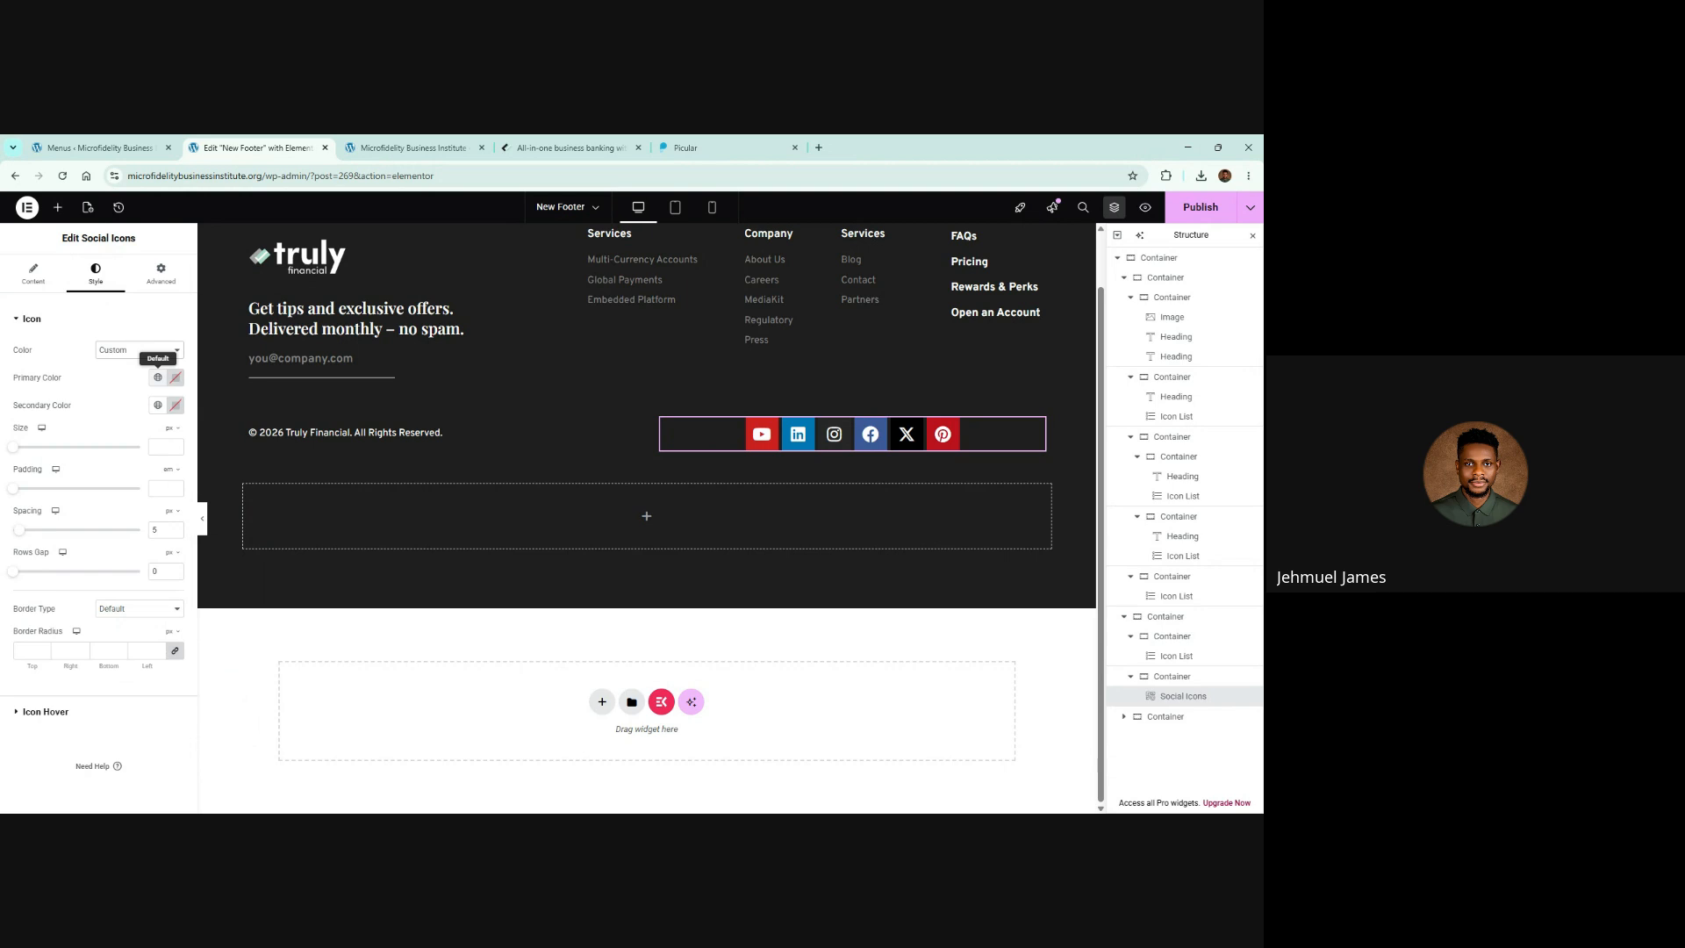
left_click(569, 148)
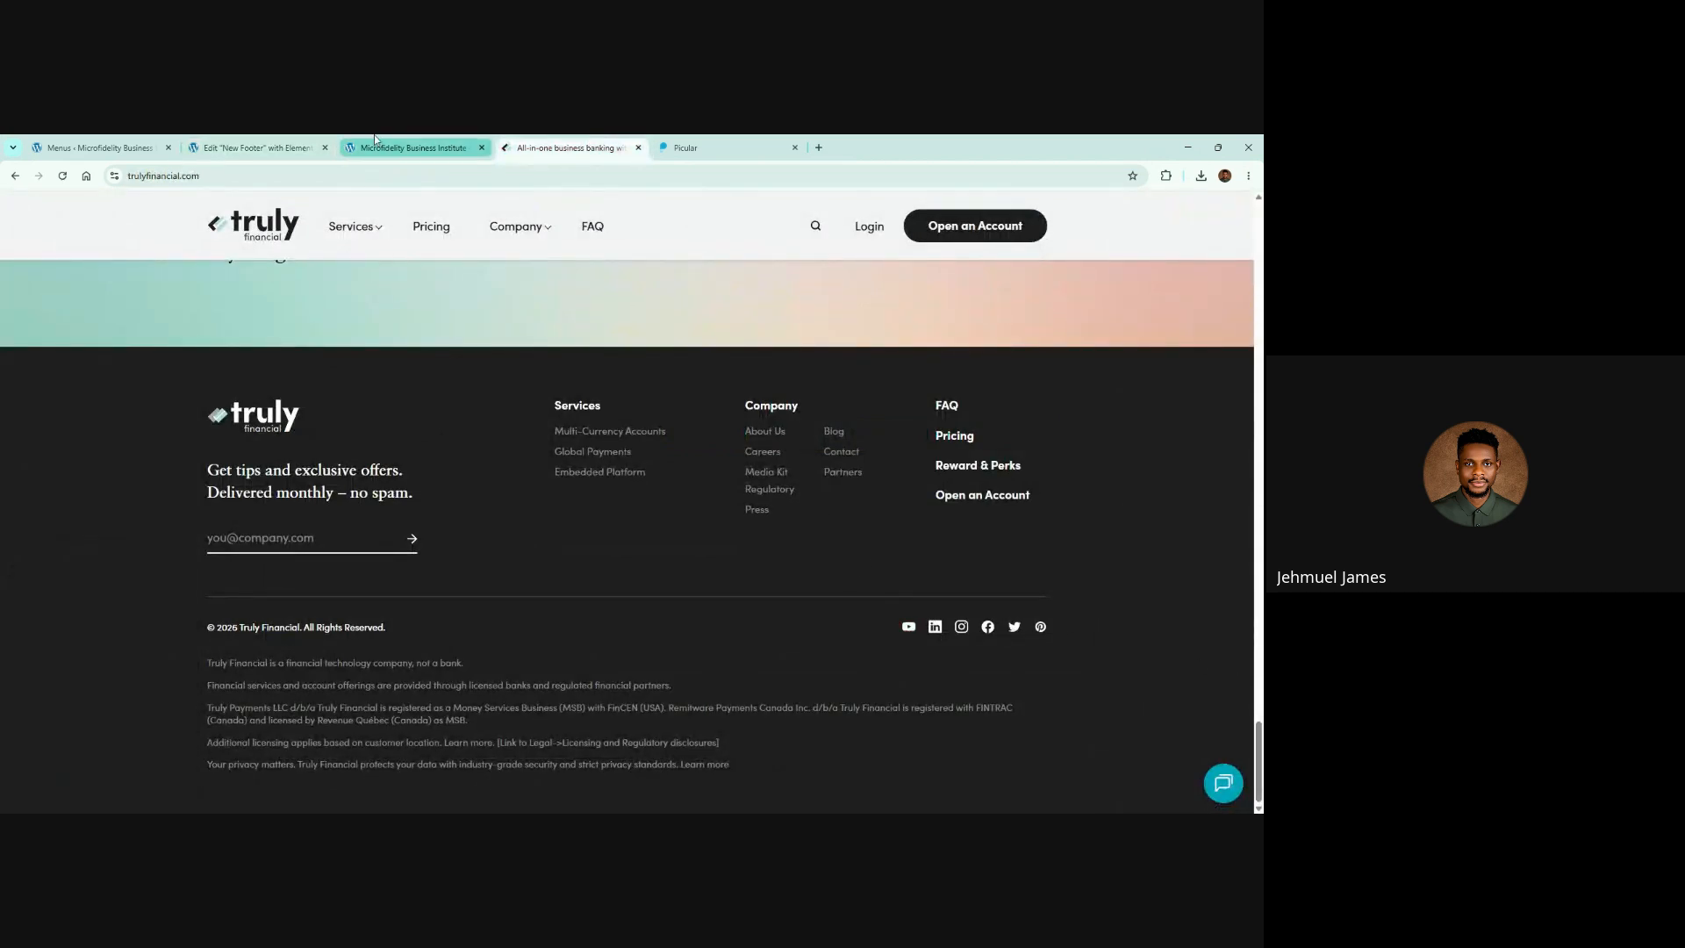
left_click(255, 148)
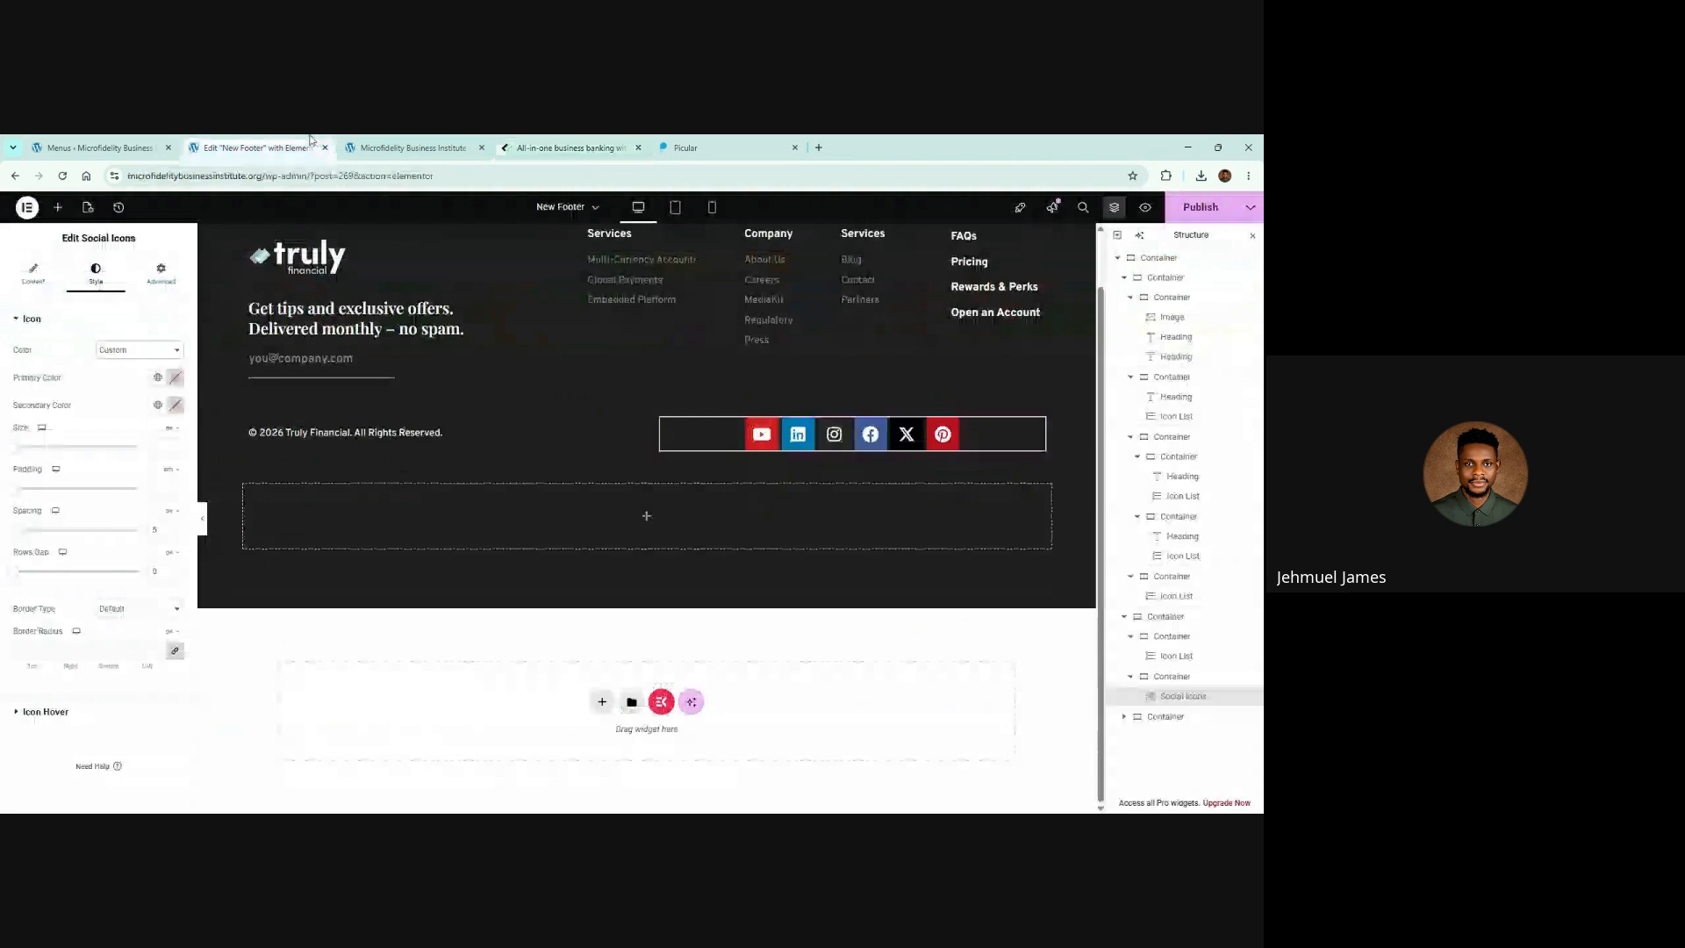
left_click(175, 378)
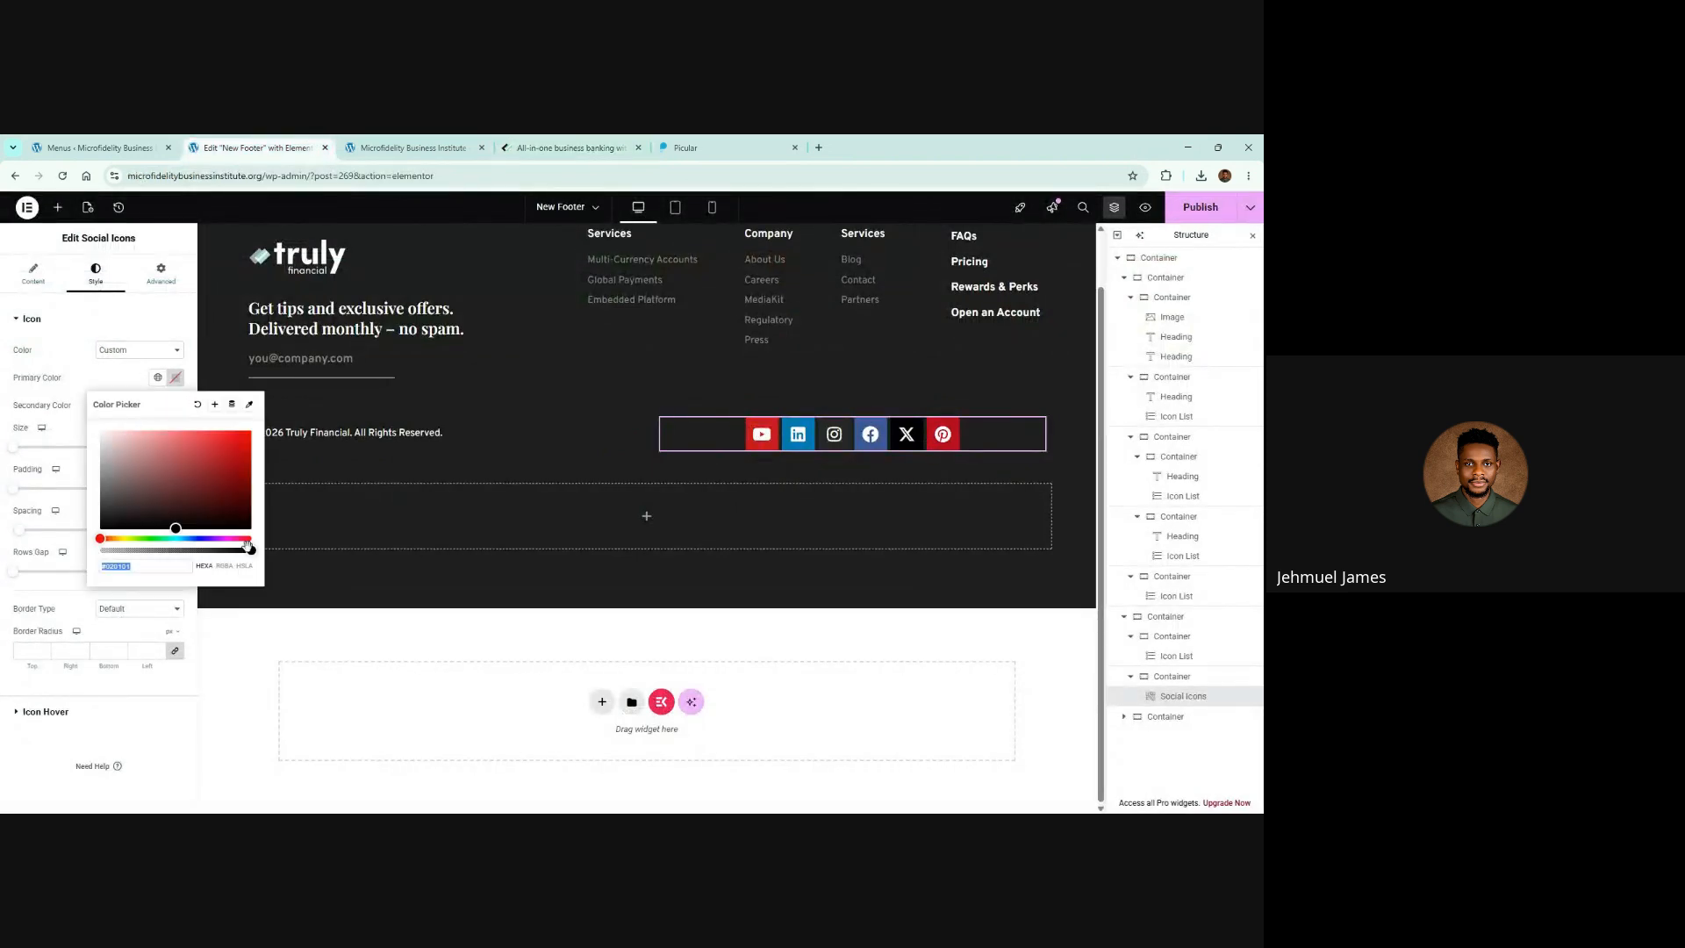
left_click_drag(247, 546, 26, 549)
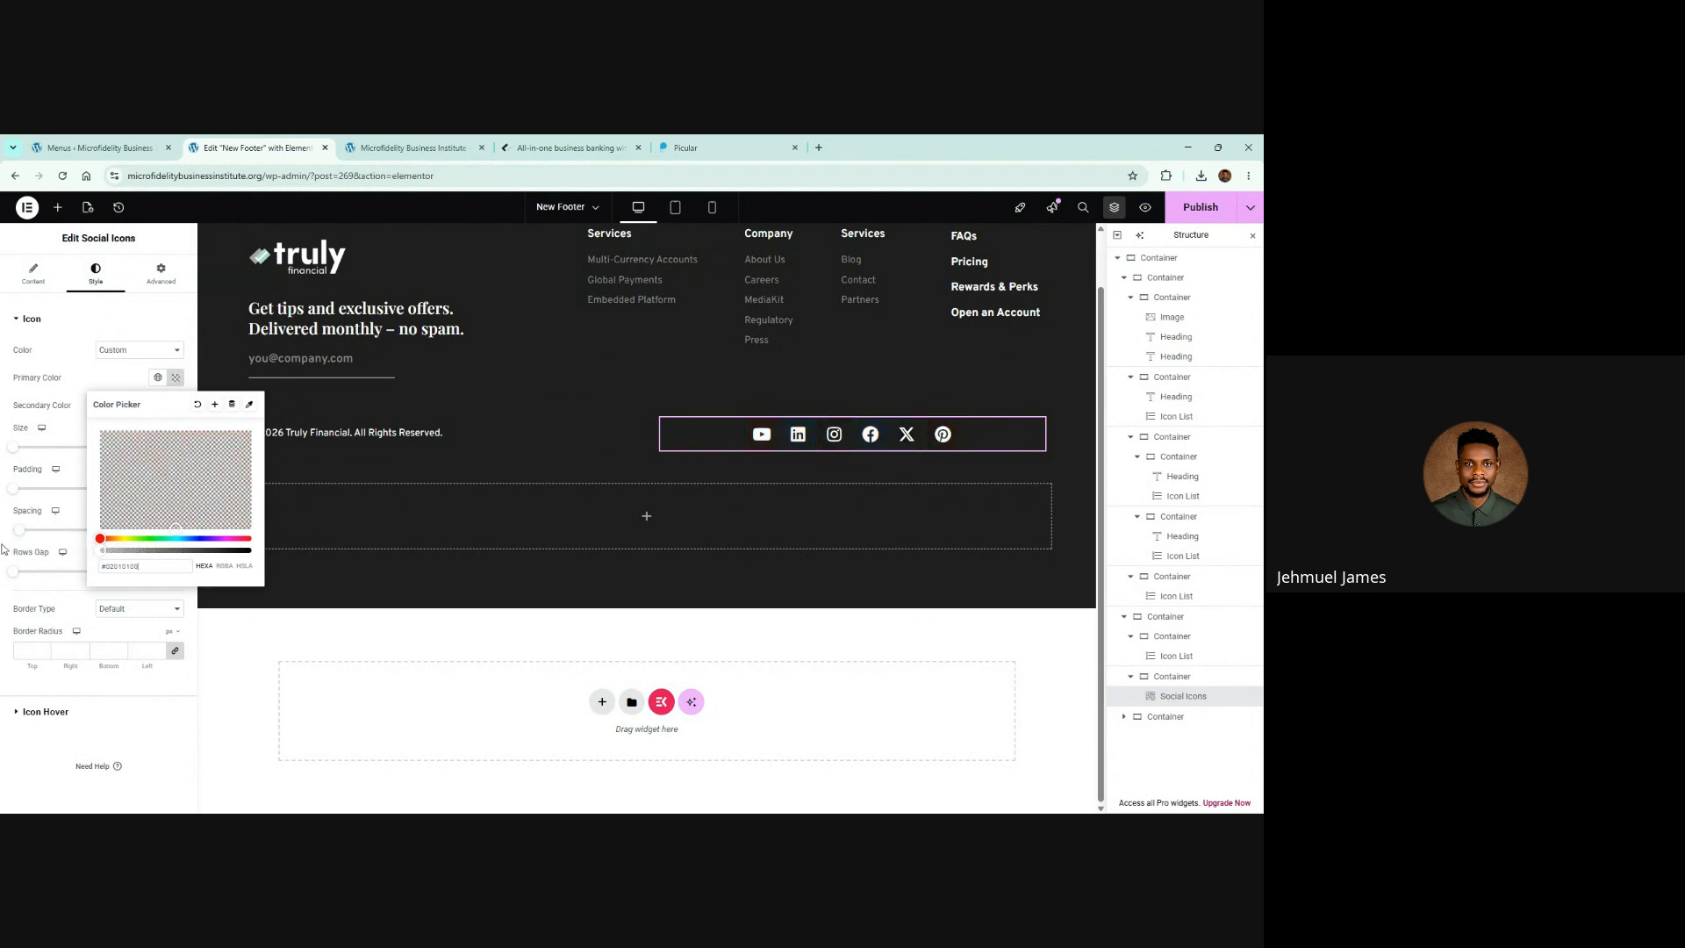
left_click(69, 392)
left_click(175, 404)
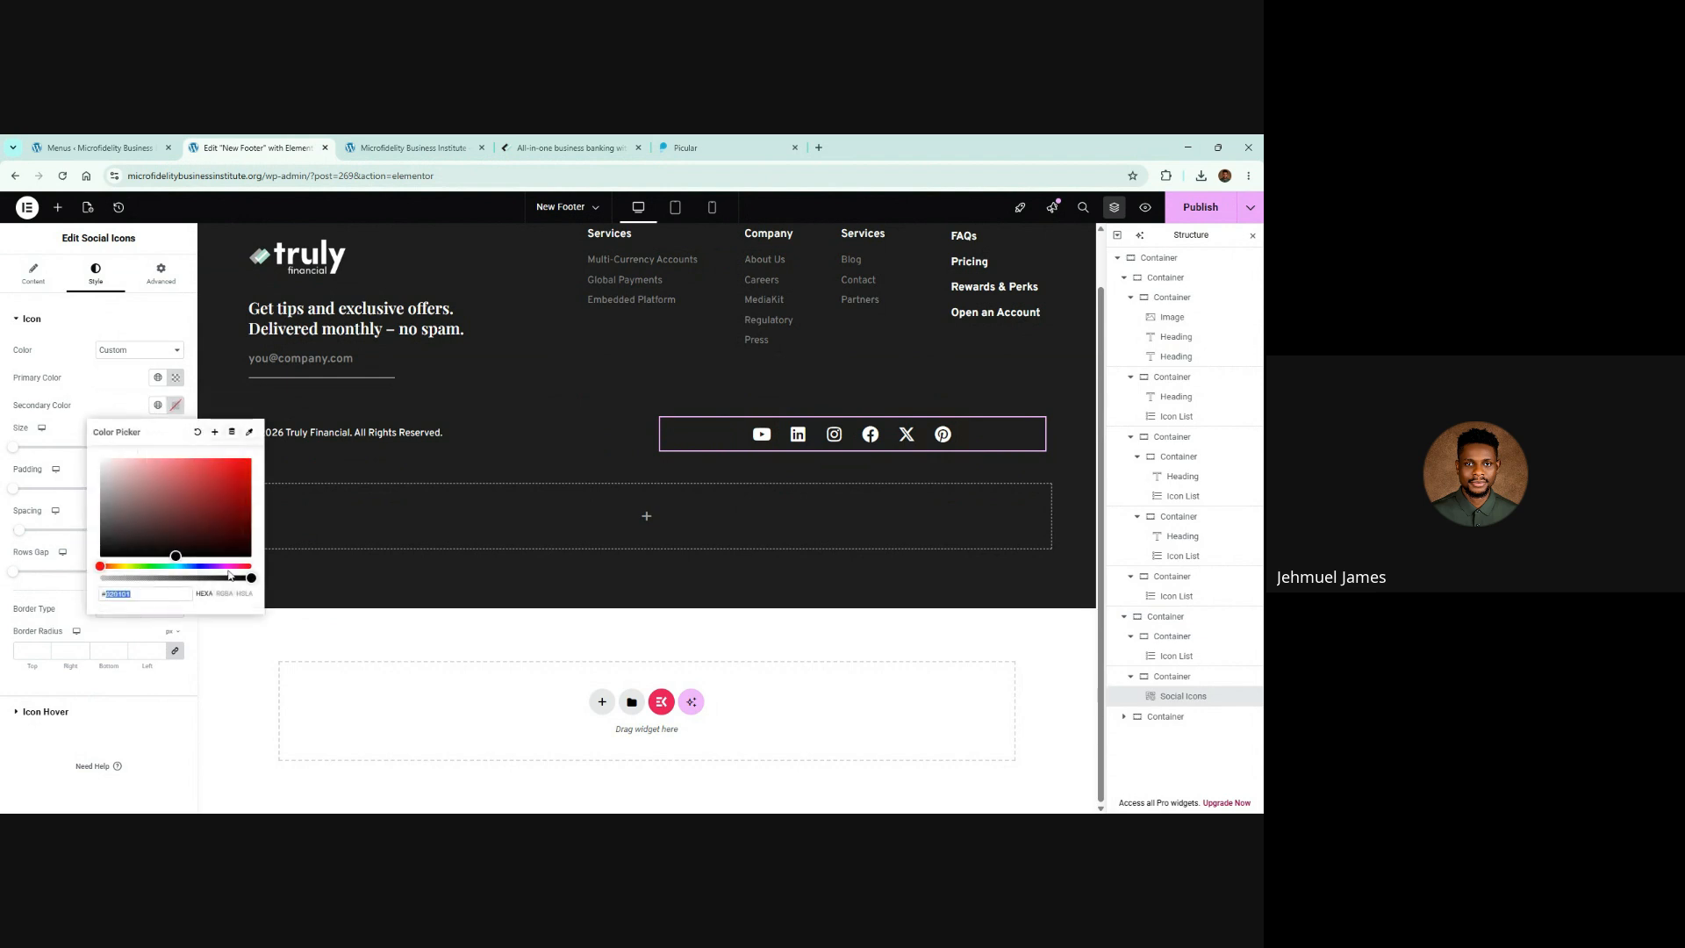
type("#fff")
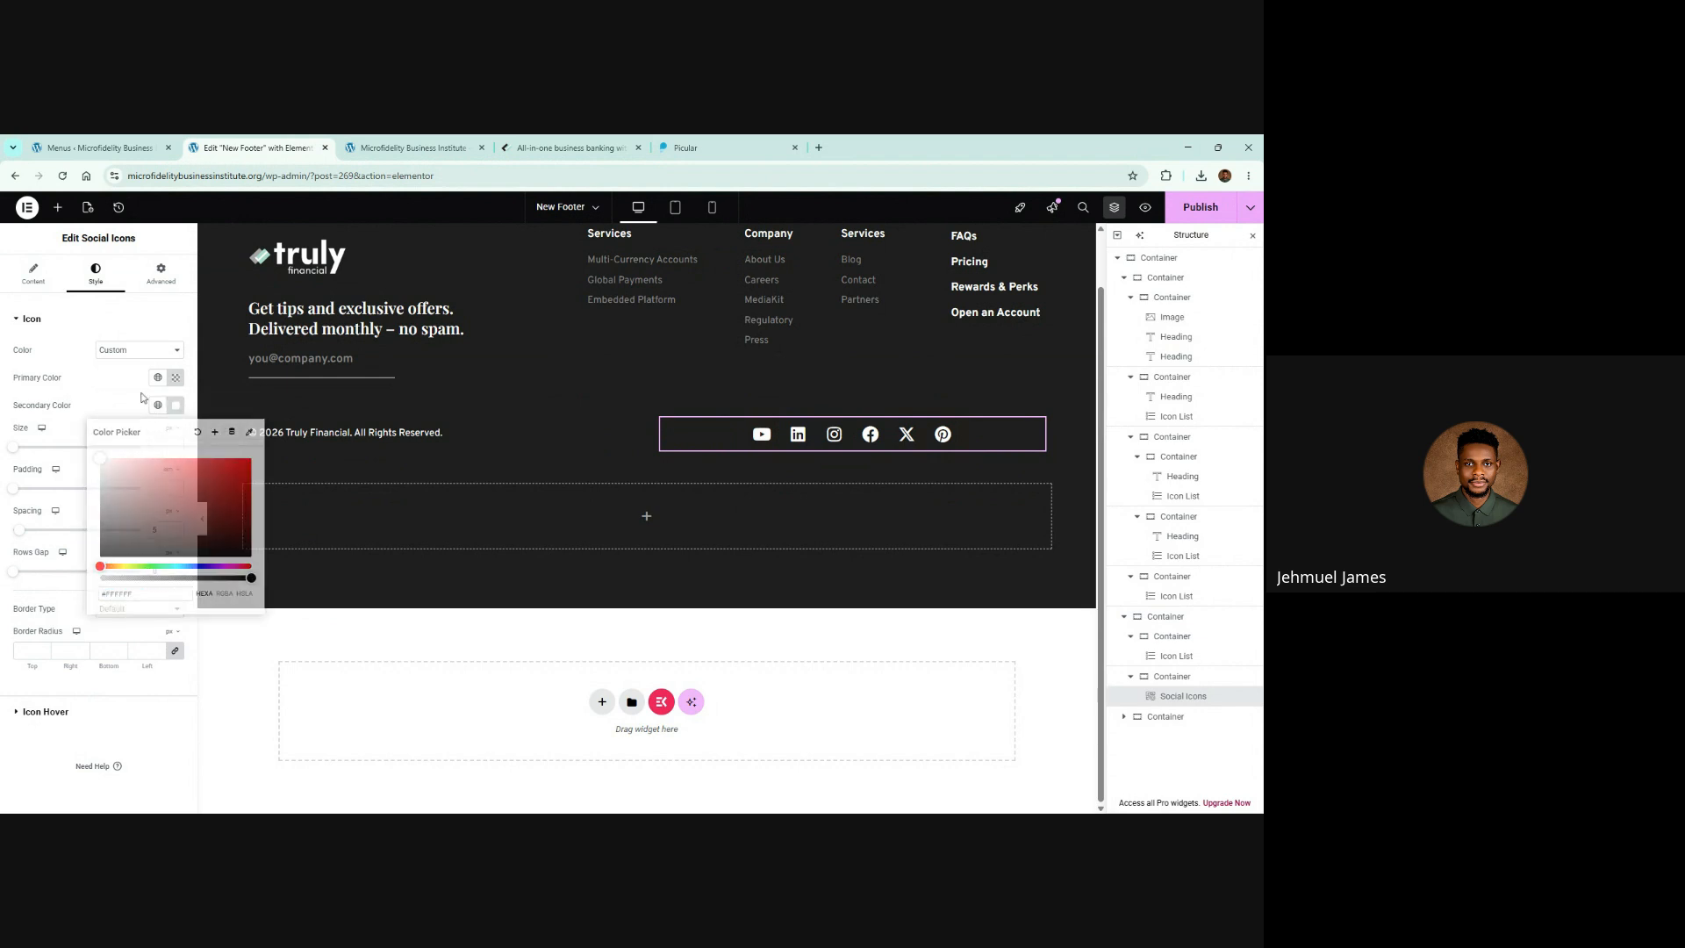
Step: Check the icons on trulyfinancial.com, and set the social icons' size to 20, padding to 0 and spacing to 15
left_click(546, 147)
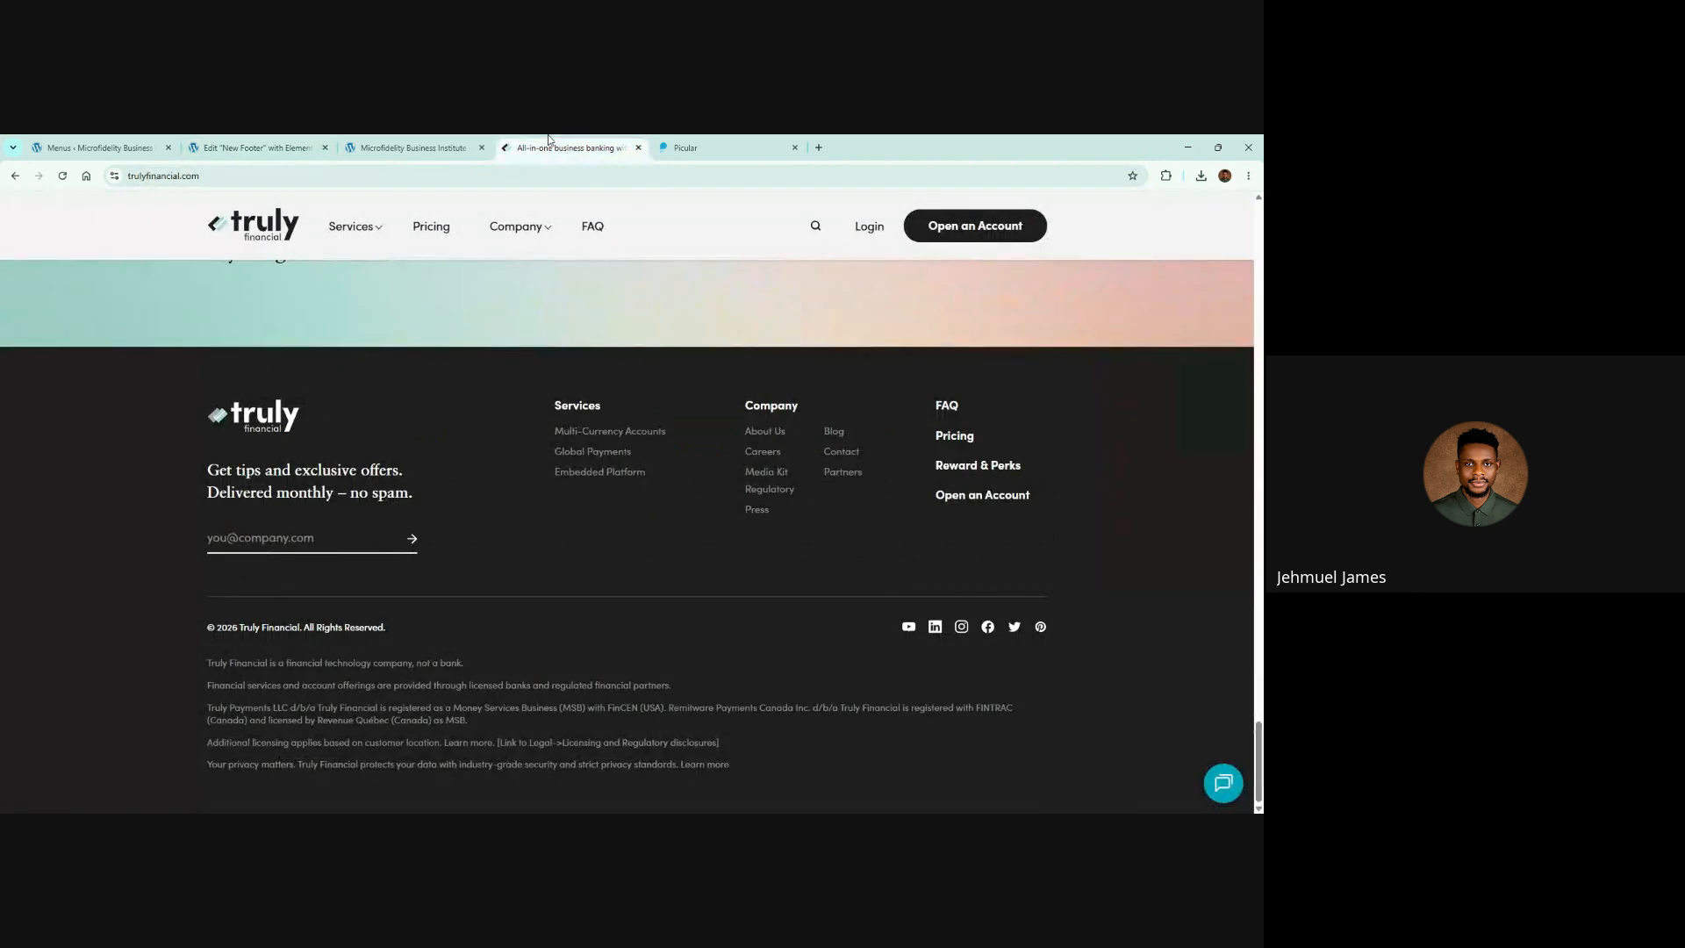
left_click(247, 140)
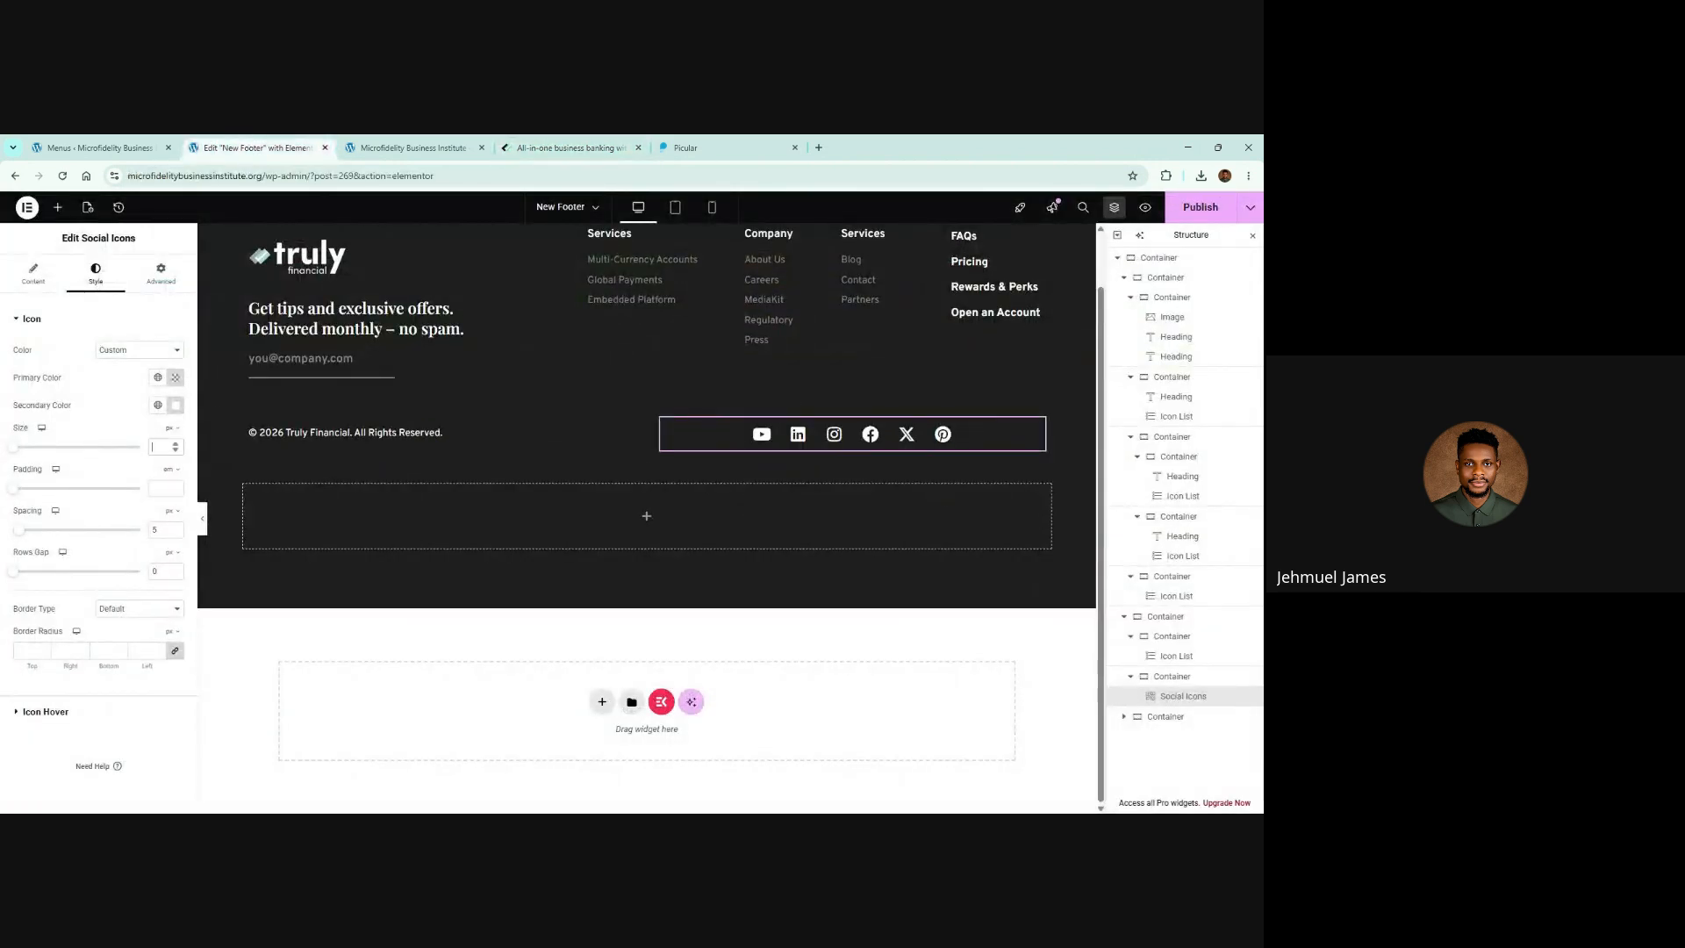
type("20")
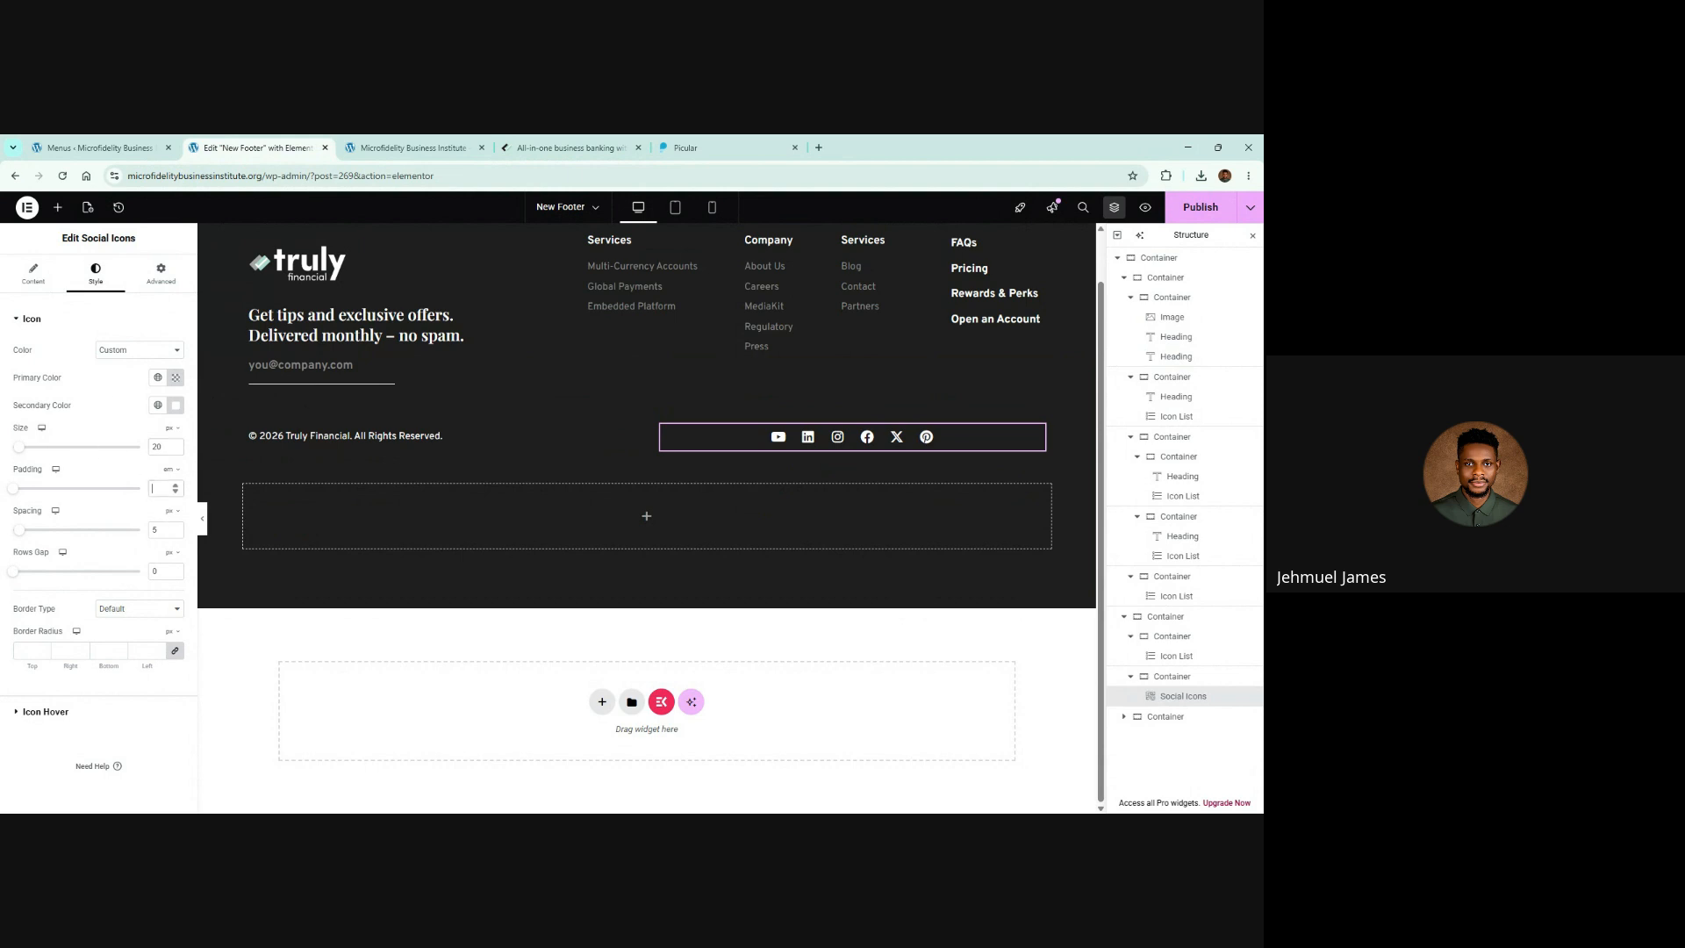
type("0")
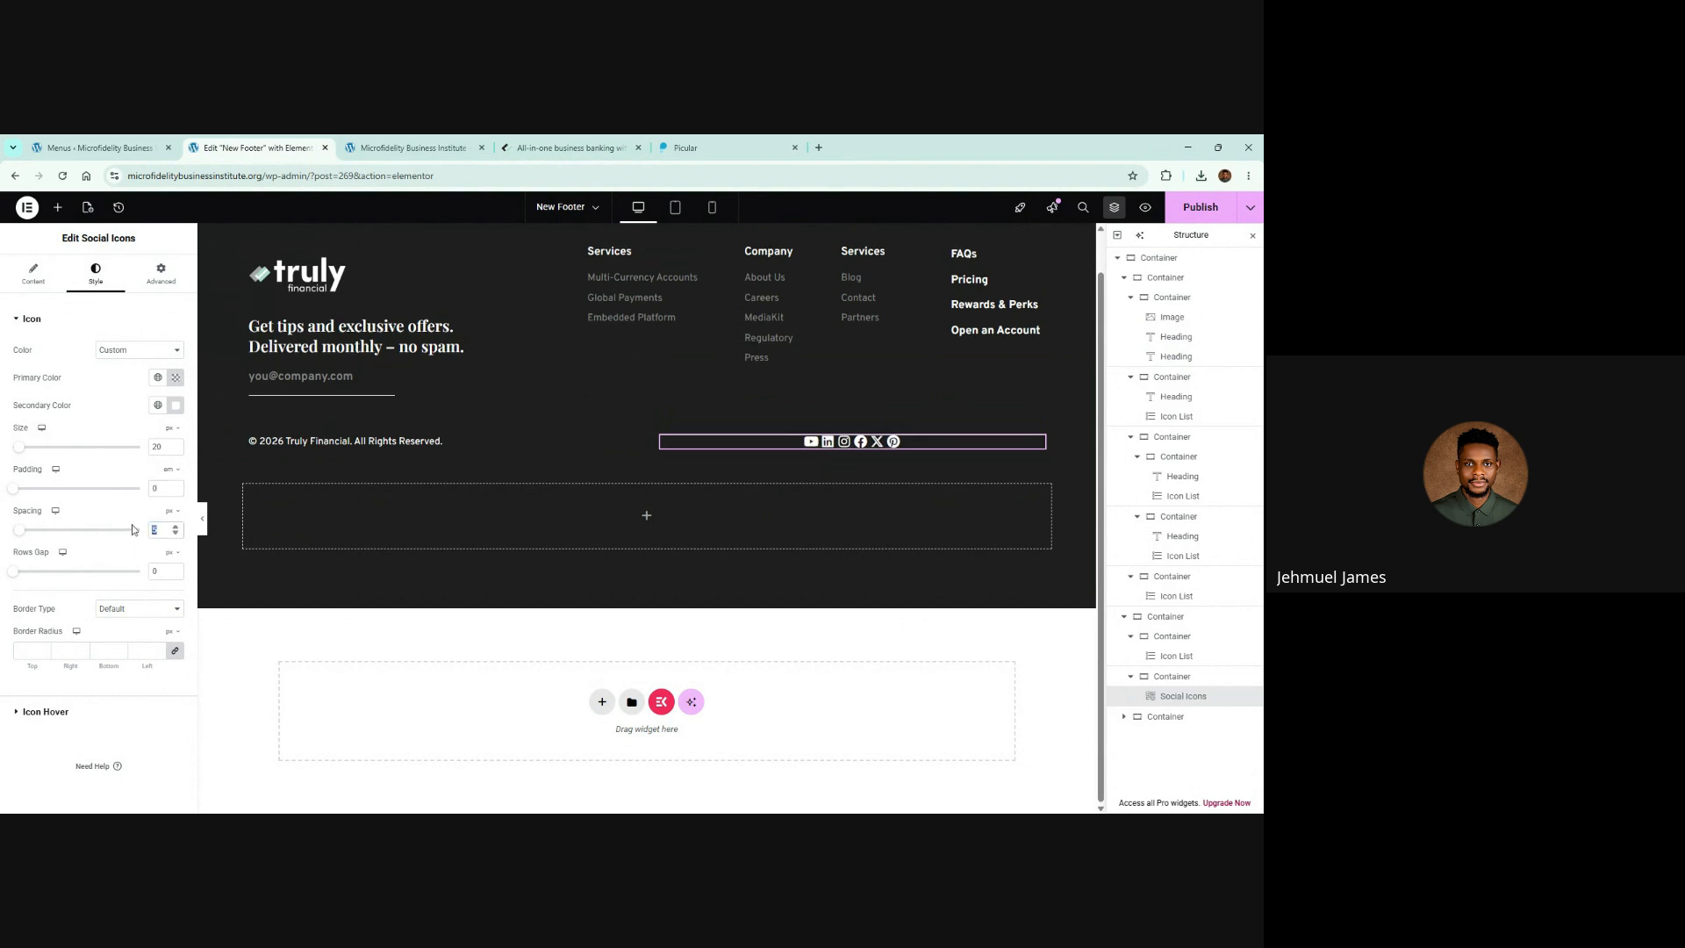
type("15")
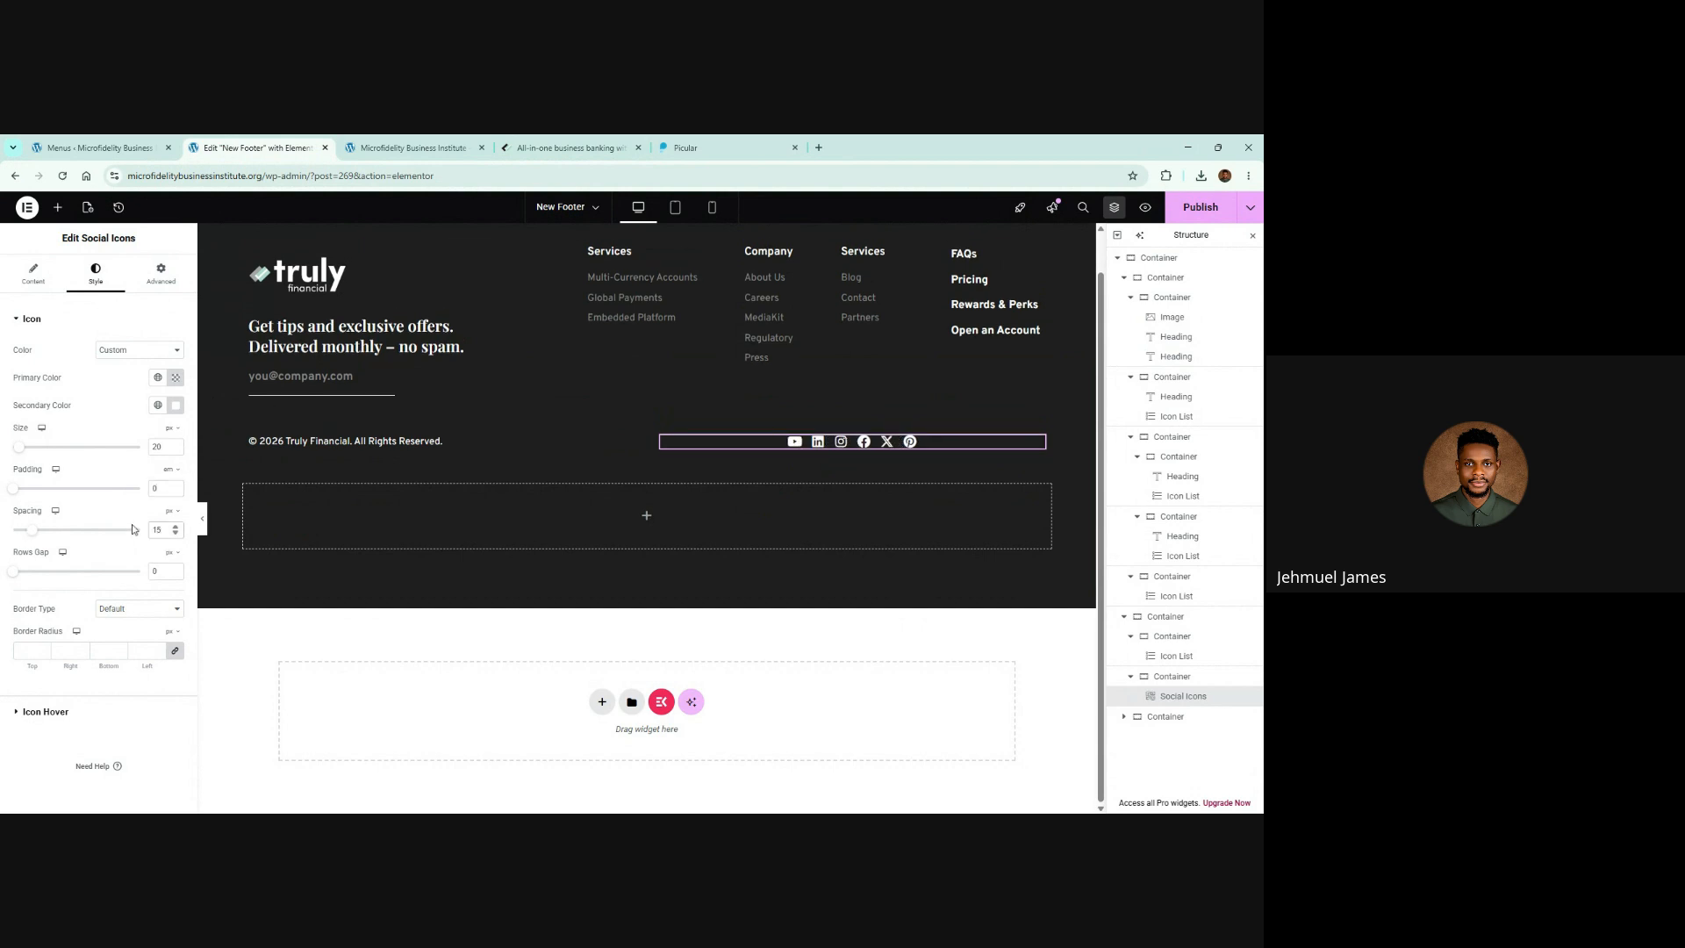
Step: Compare the icon gaps with trulyfinancial.com and increase the social icons' spacing to 19
left_click(597, 142)
left_click(255, 147)
left_click(176, 526)
left_click(175, 527)
left_click(175, 527)
left_click(175, 526)
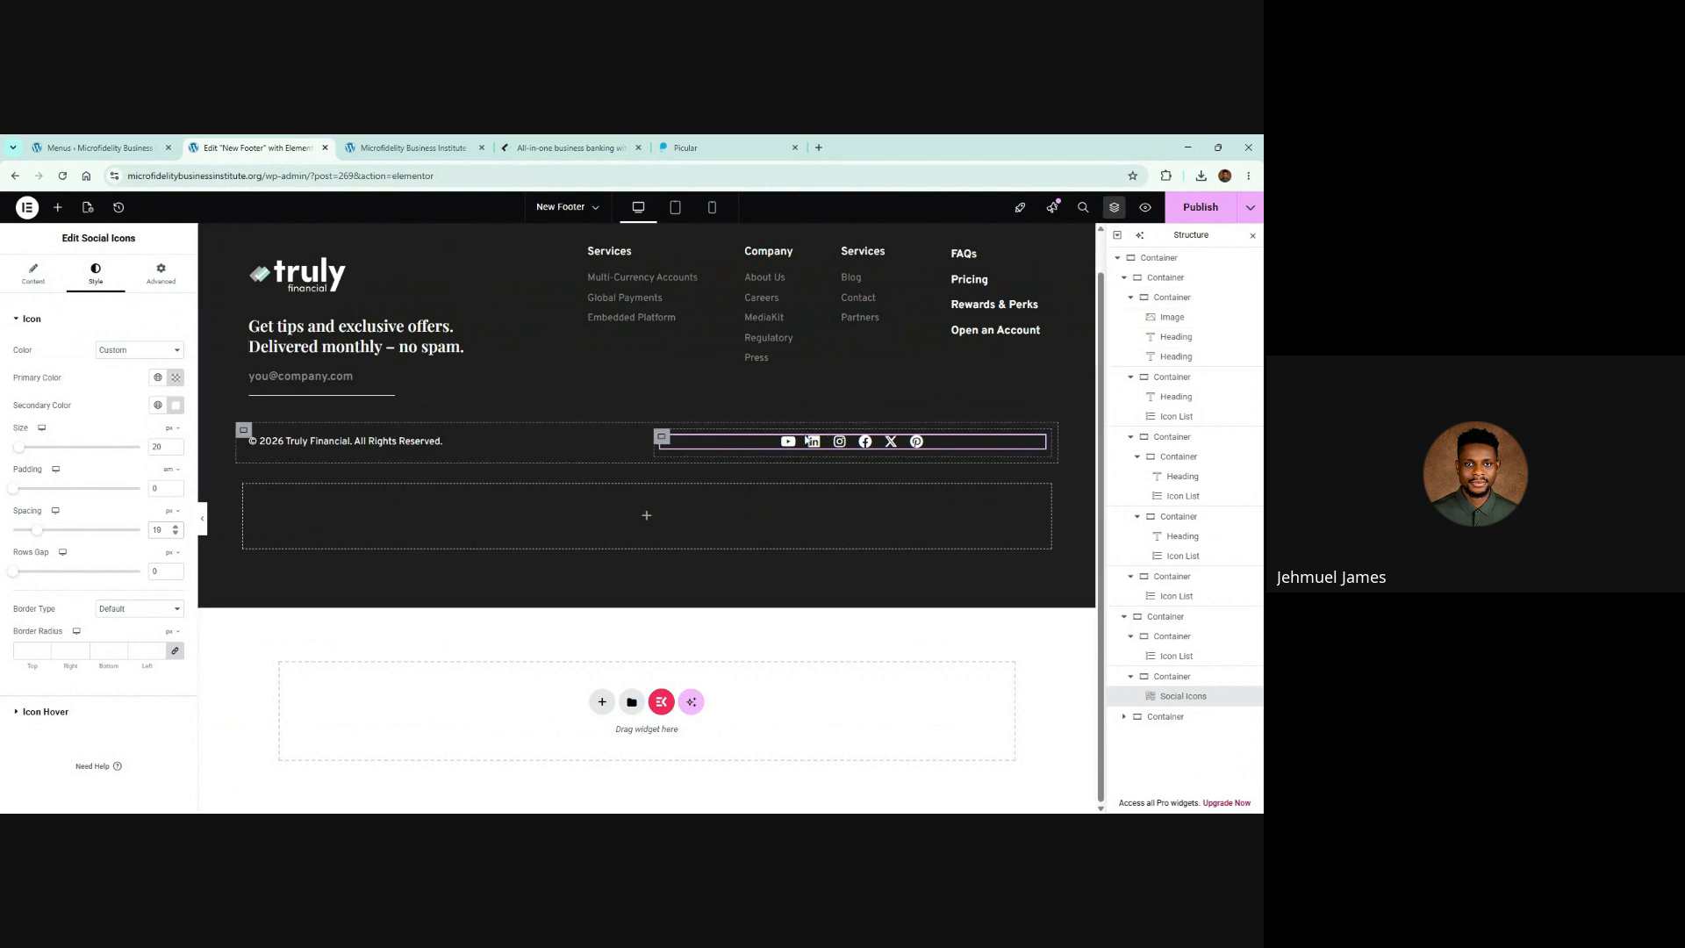
Step: Align the social icons to the right end of their container and publish the footer
left_click(34, 275)
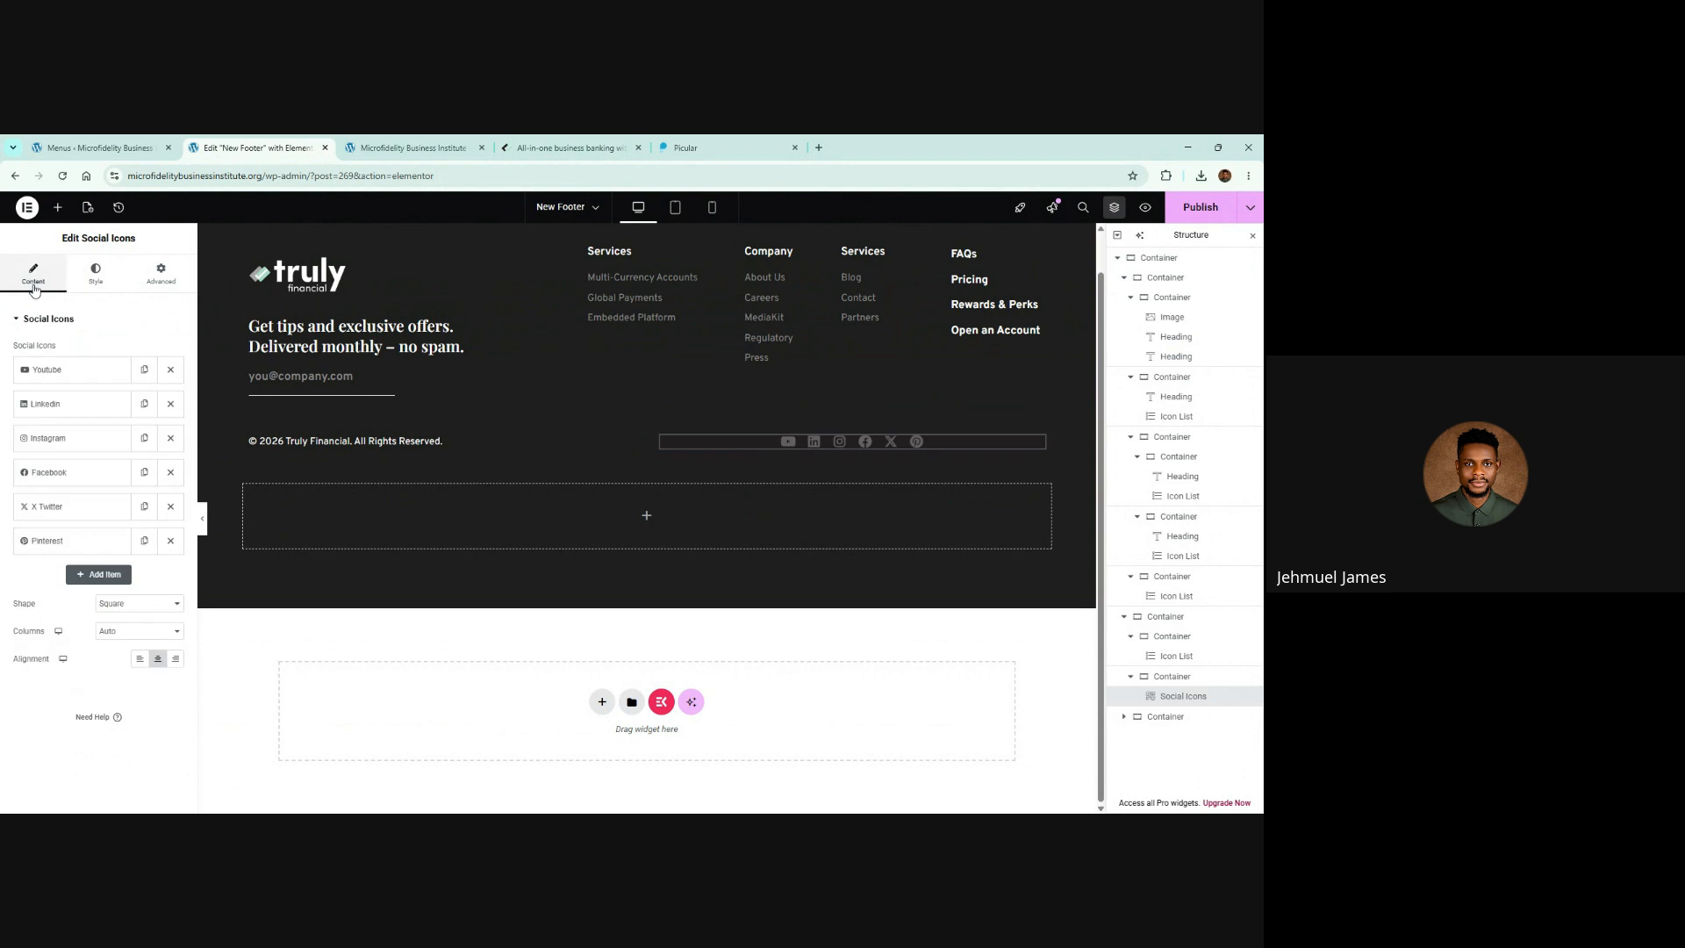
left_click(174, 660)
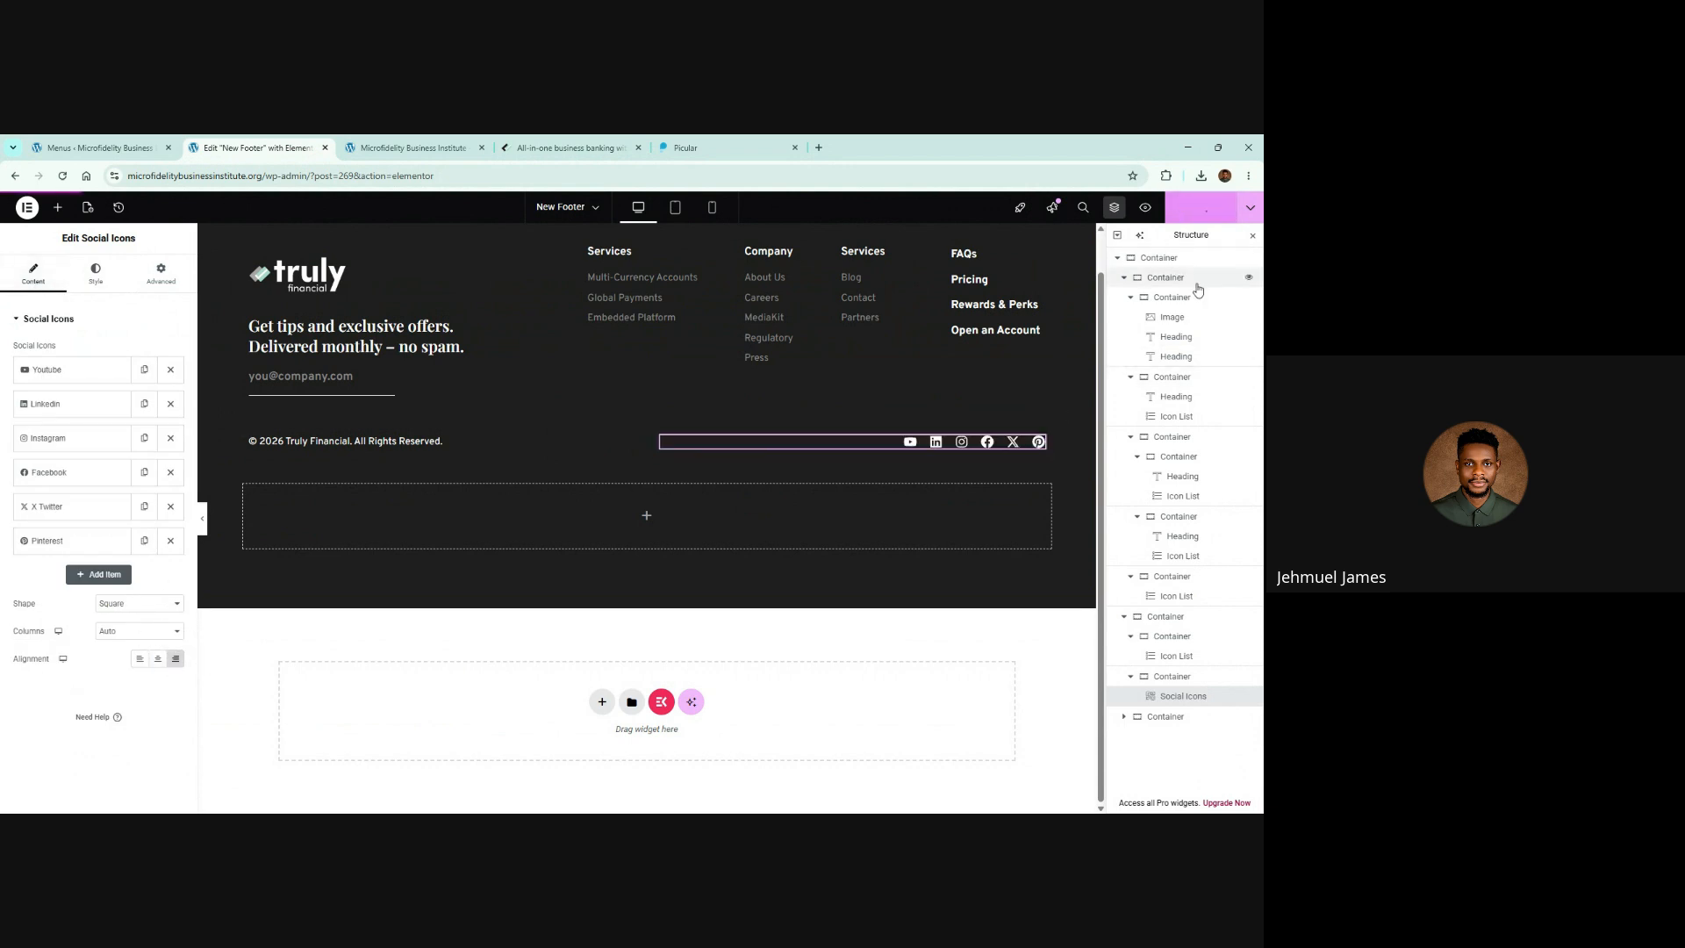
left_click(1184, 211)
Step: Check the footer on trulyfinancial.com, and set the padding of the container holding the copyright text and social icons to 0 on all sides
left_click(502, 145)
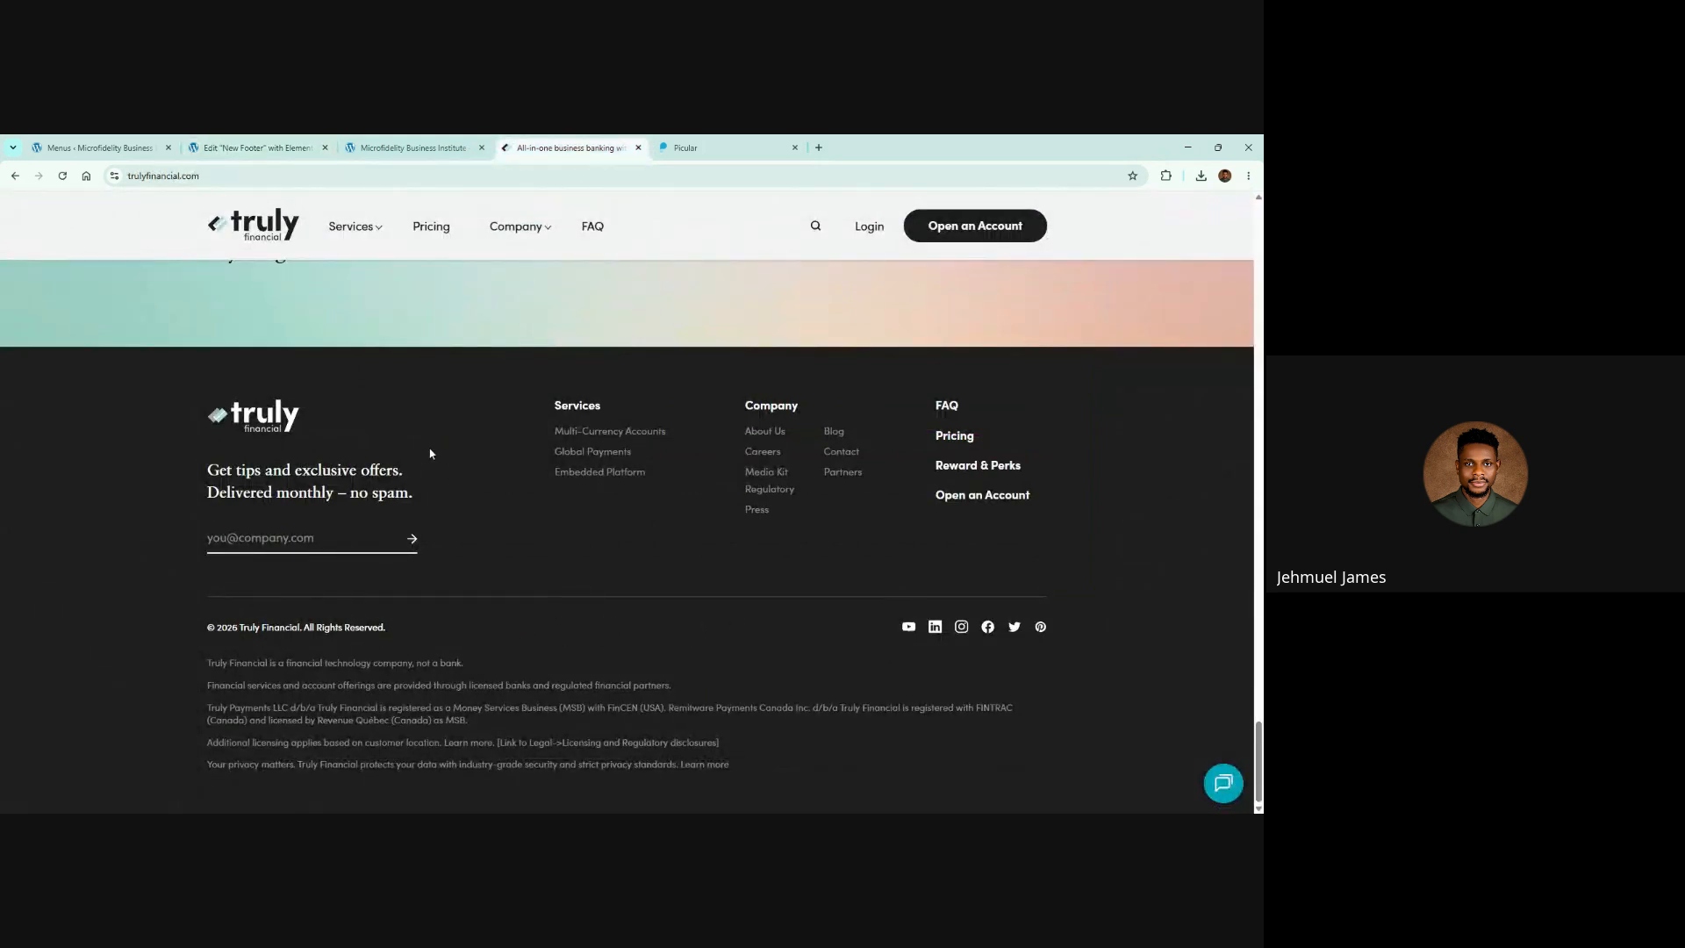
left_click(255, 148)
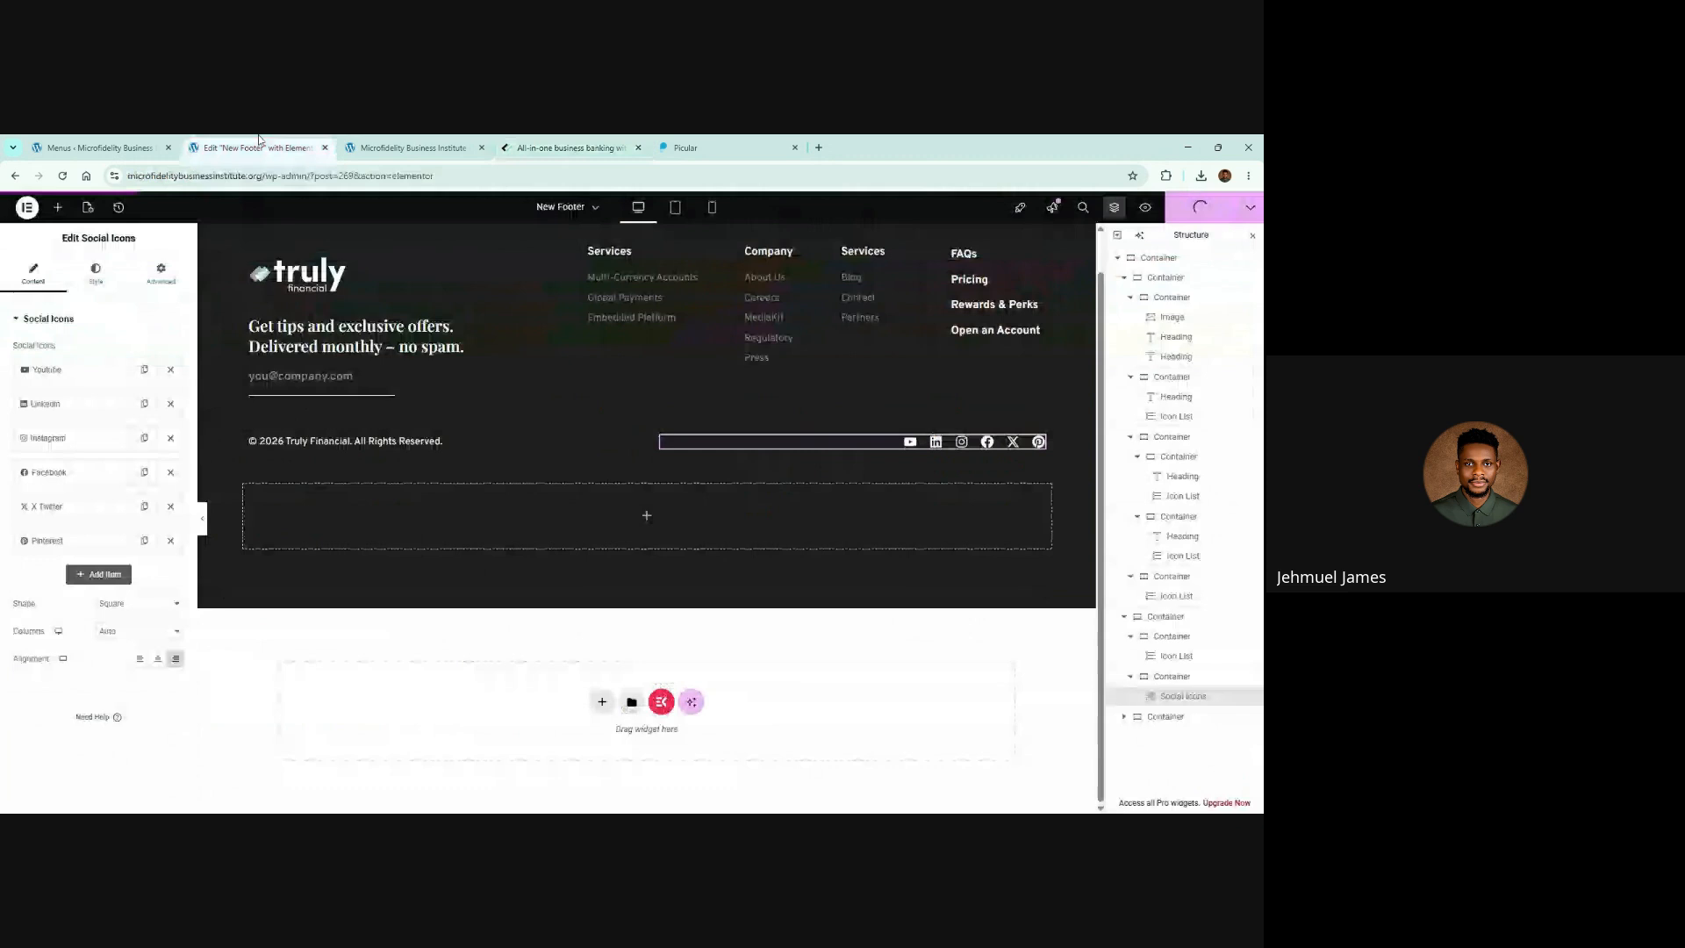
left_click(244, 429)
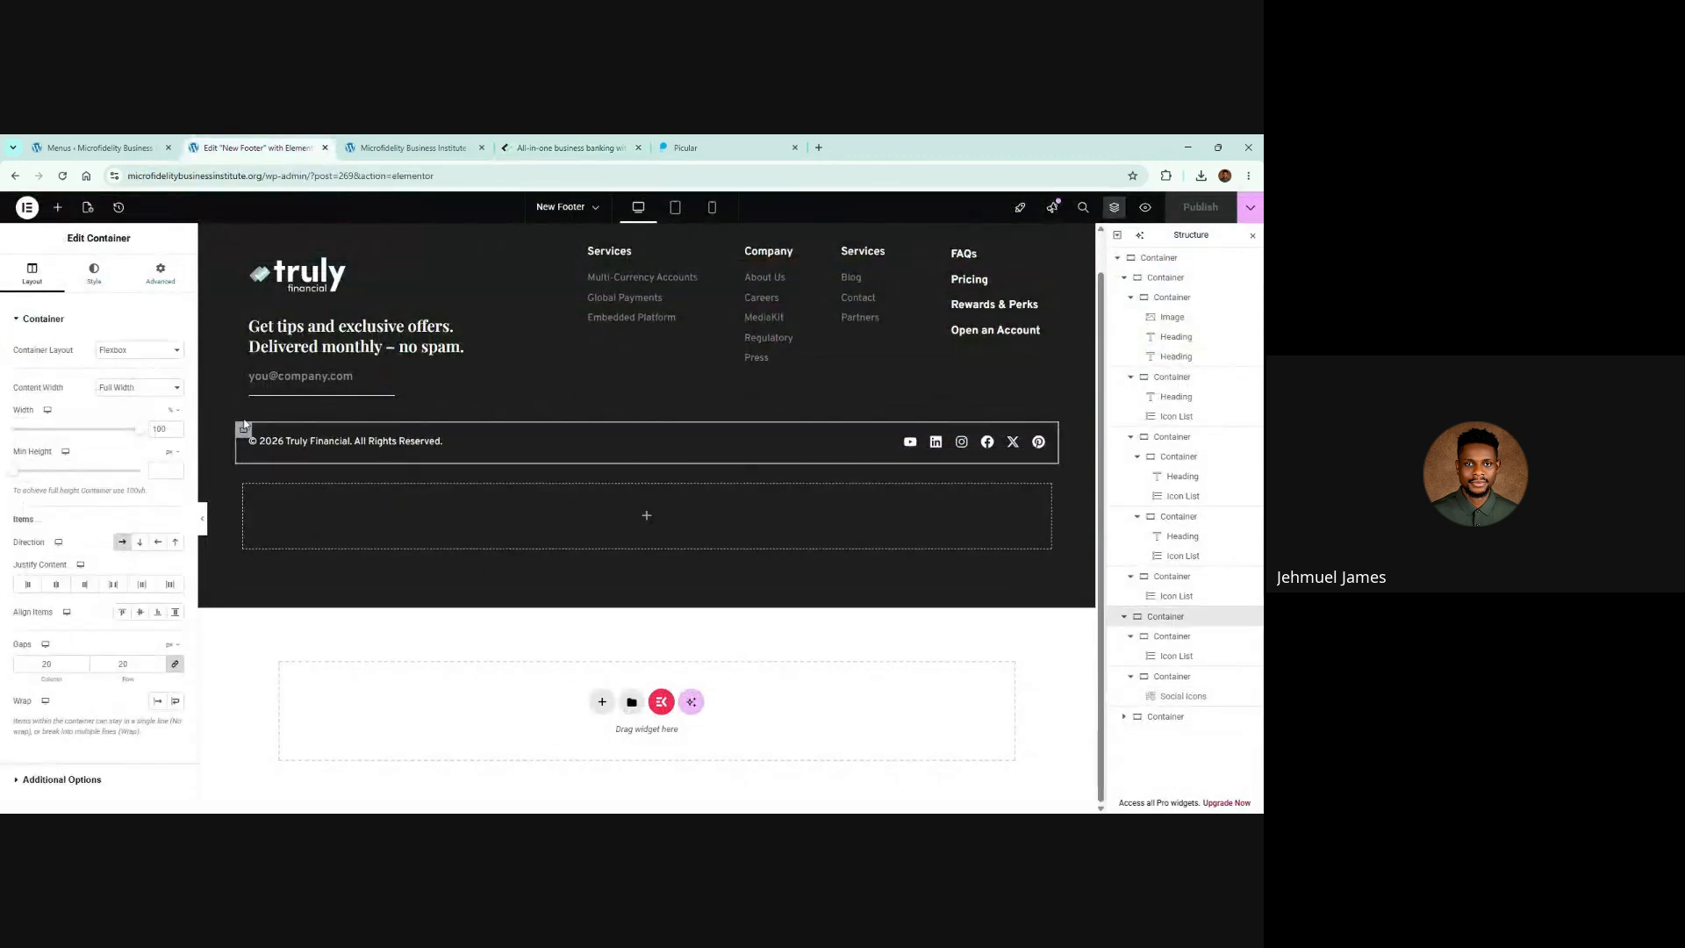
left_click(1173, 637)
left_click(1170, 617)
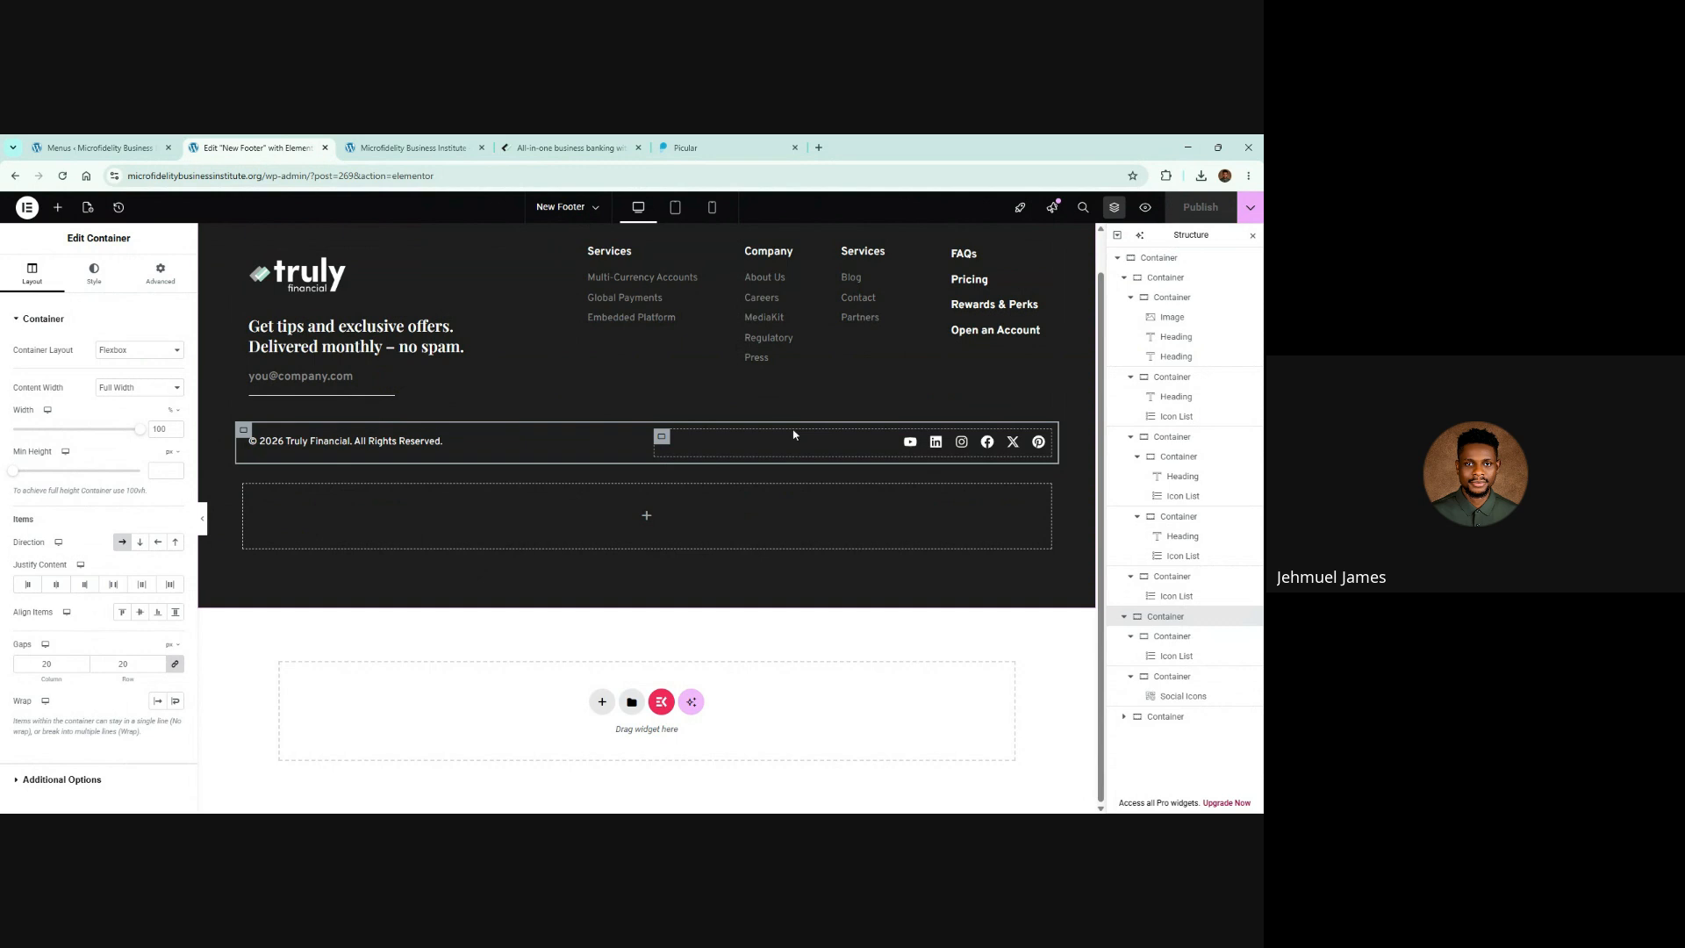
left_click(159, 278)
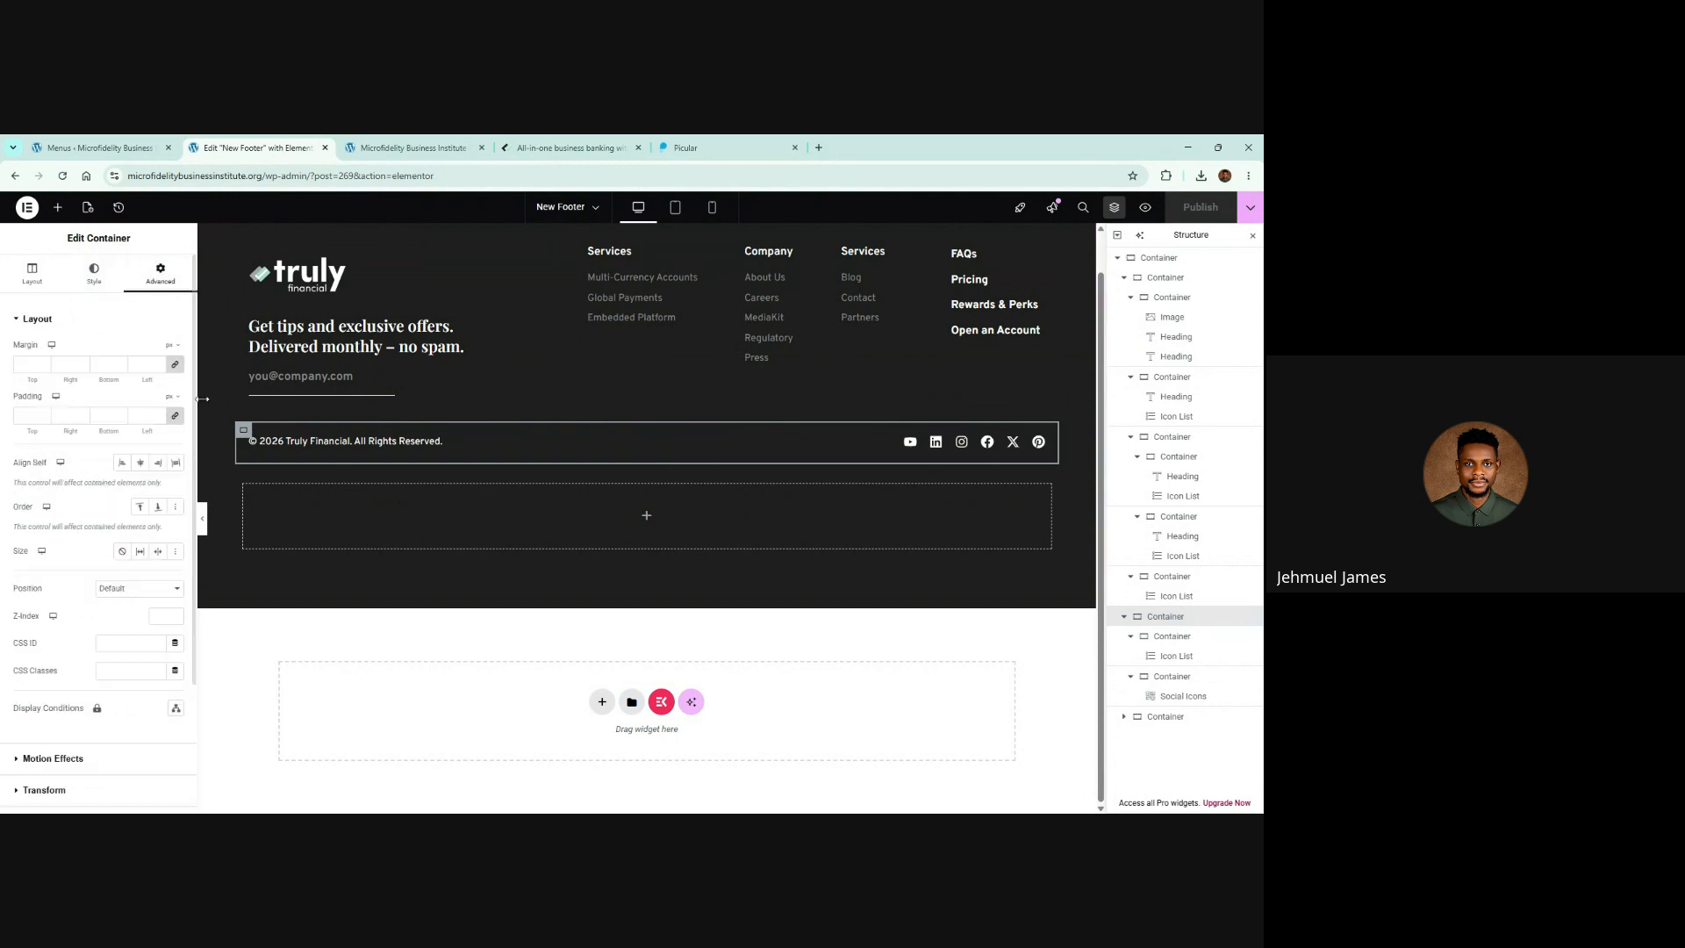
left_click(175, 418)
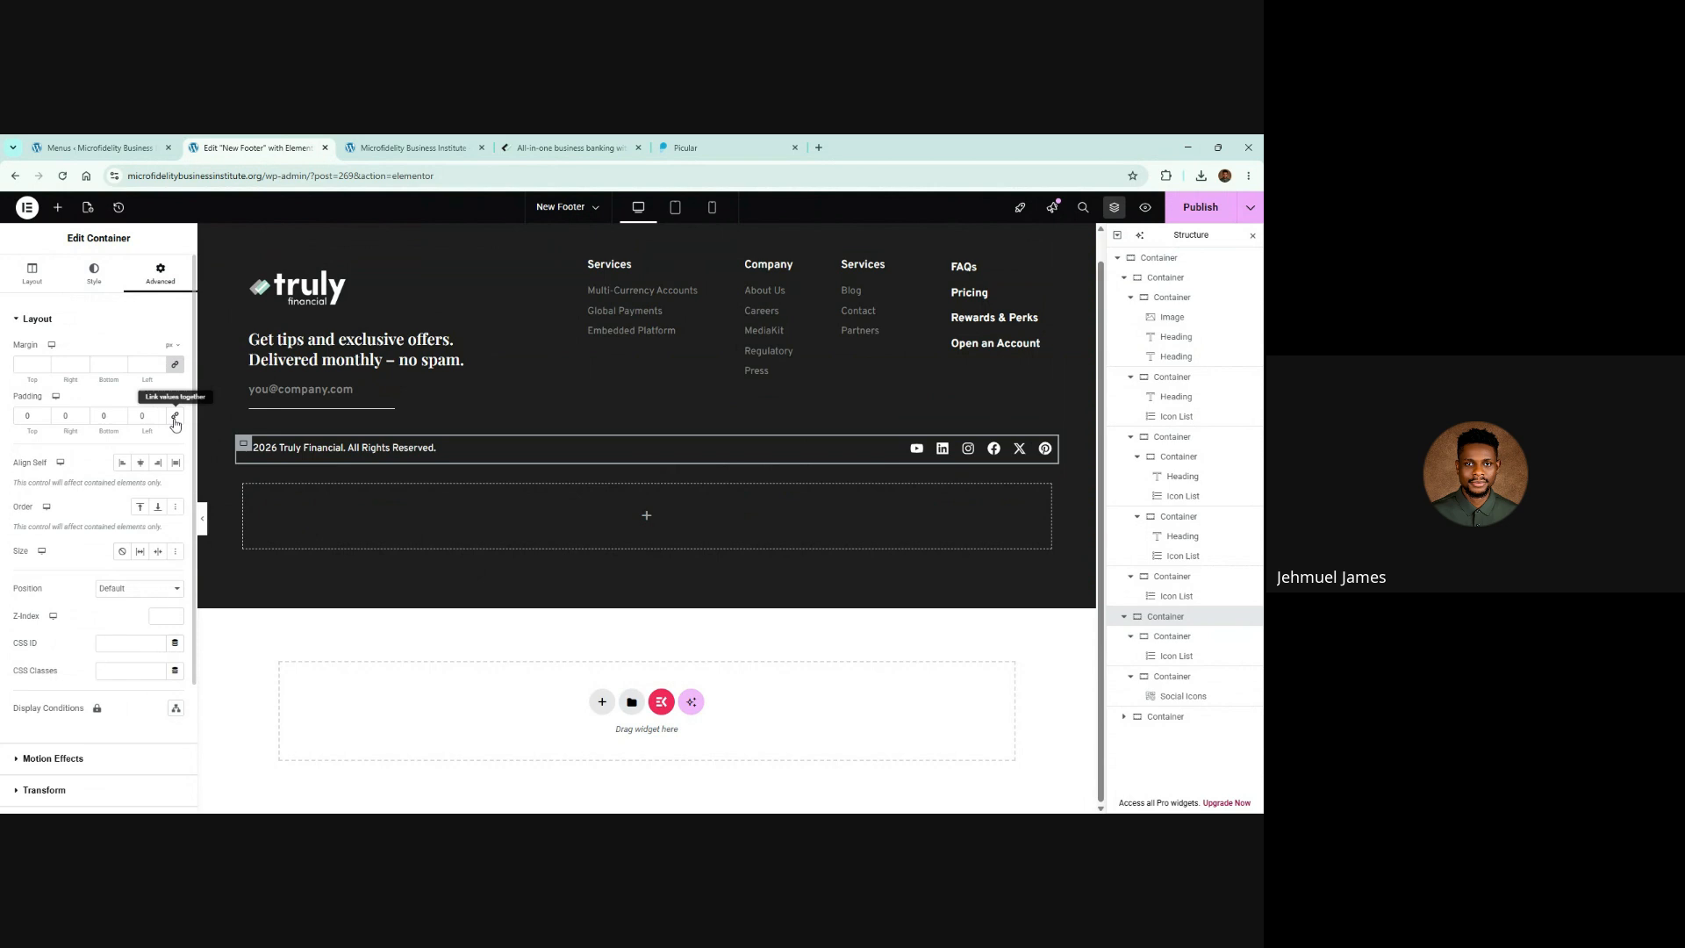
scroll(137, 633, "down", 2)
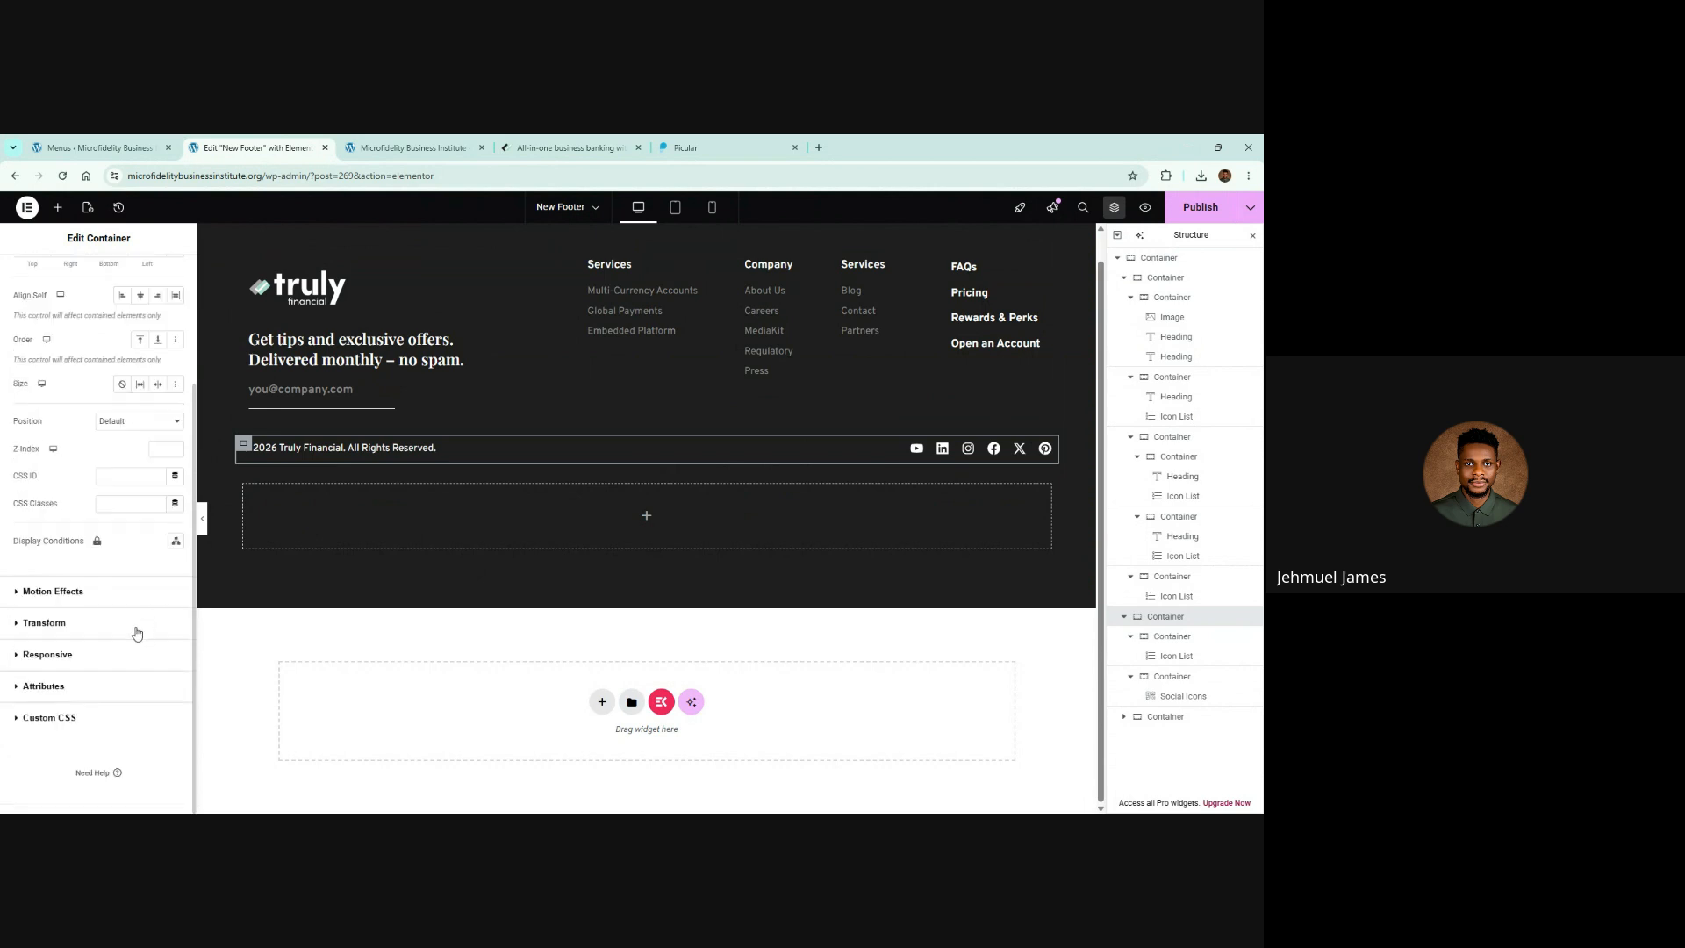
scroll(60, 347, "up", 2)
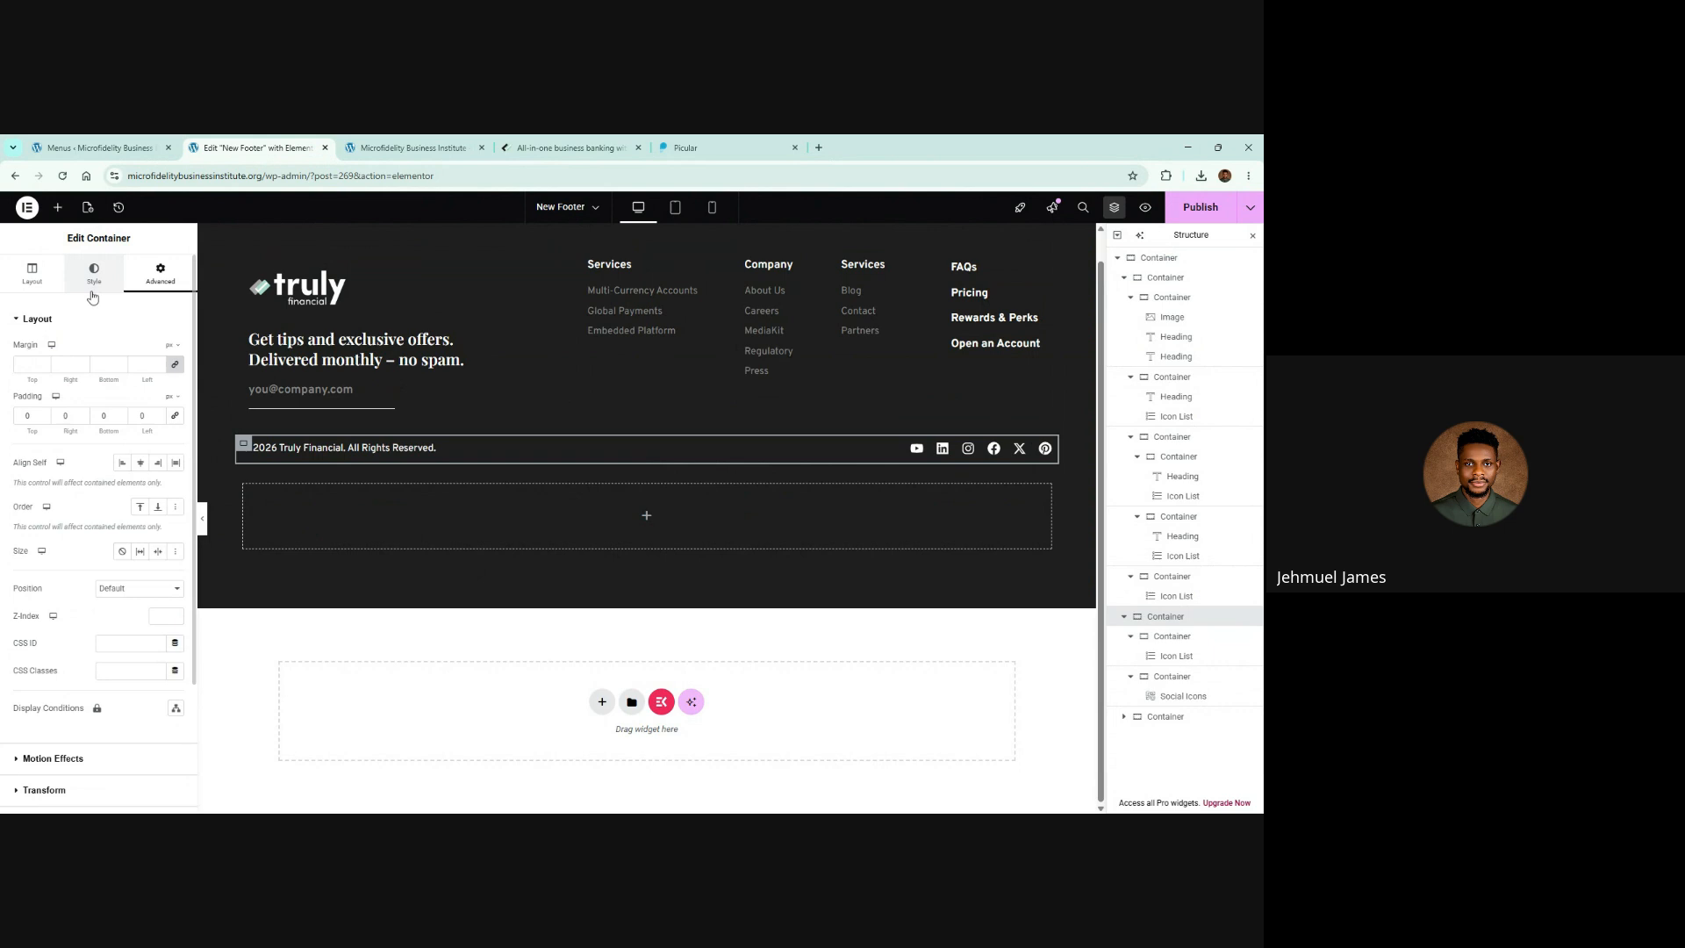
Step: Give the container holding the copyright text and social icons a solid border with width 1 at the top and 0 on the other sides
left_click(94, 274)
left_click(84, 464)
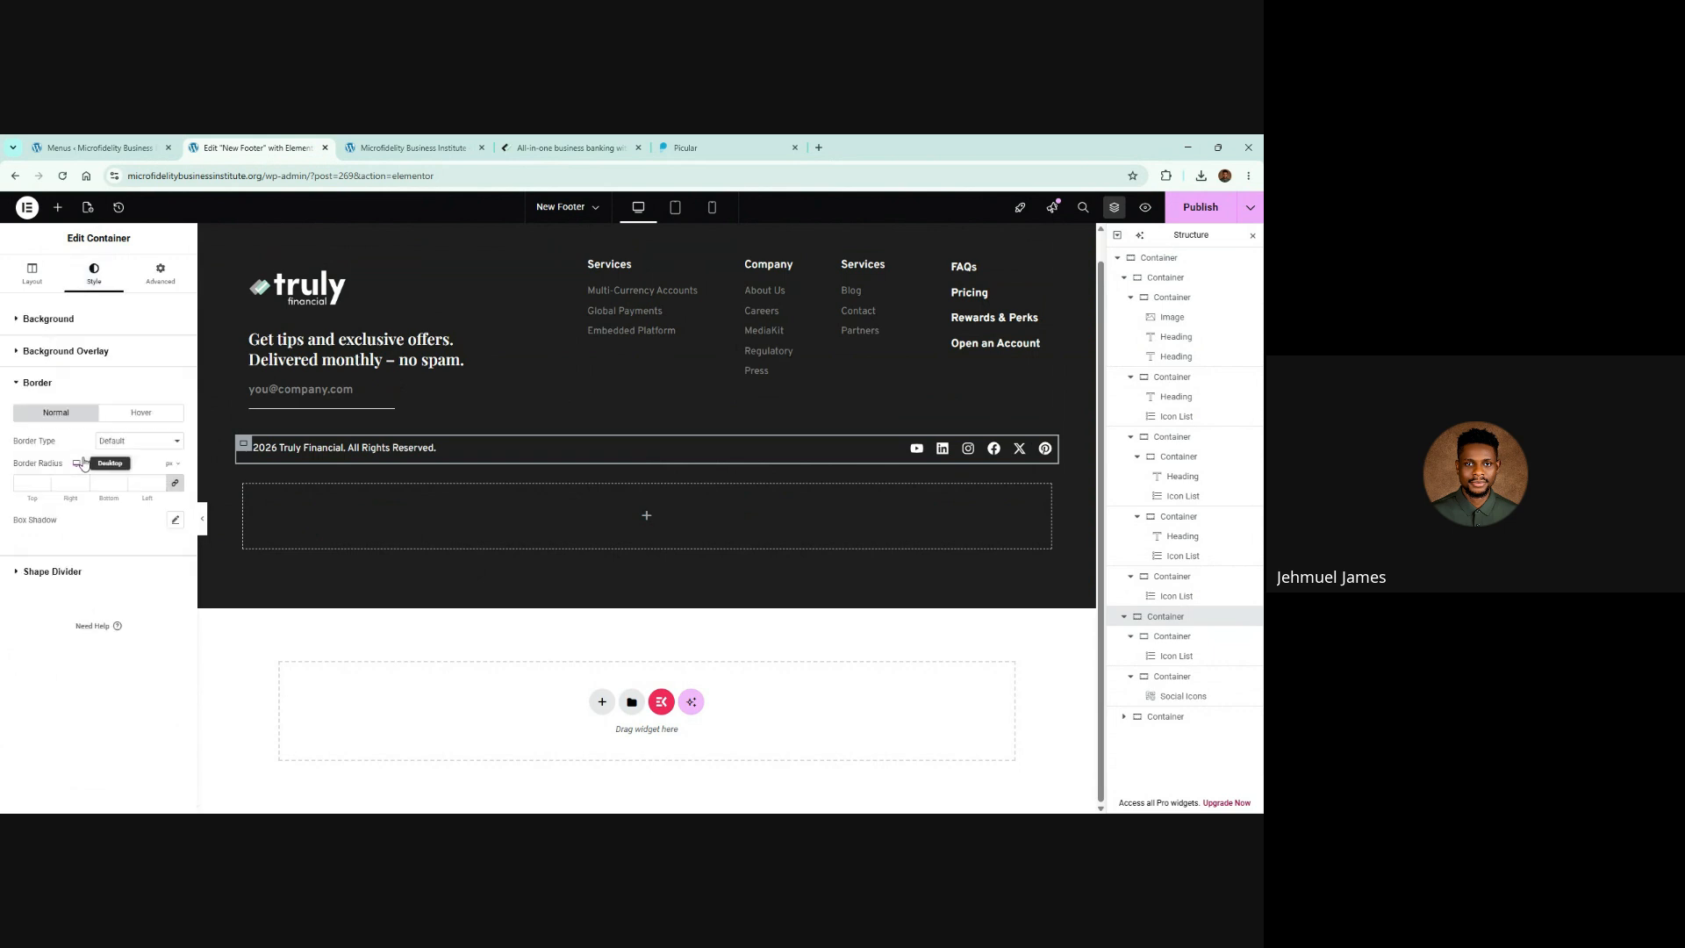
left_click(134, 440)
left_click(119, 497)
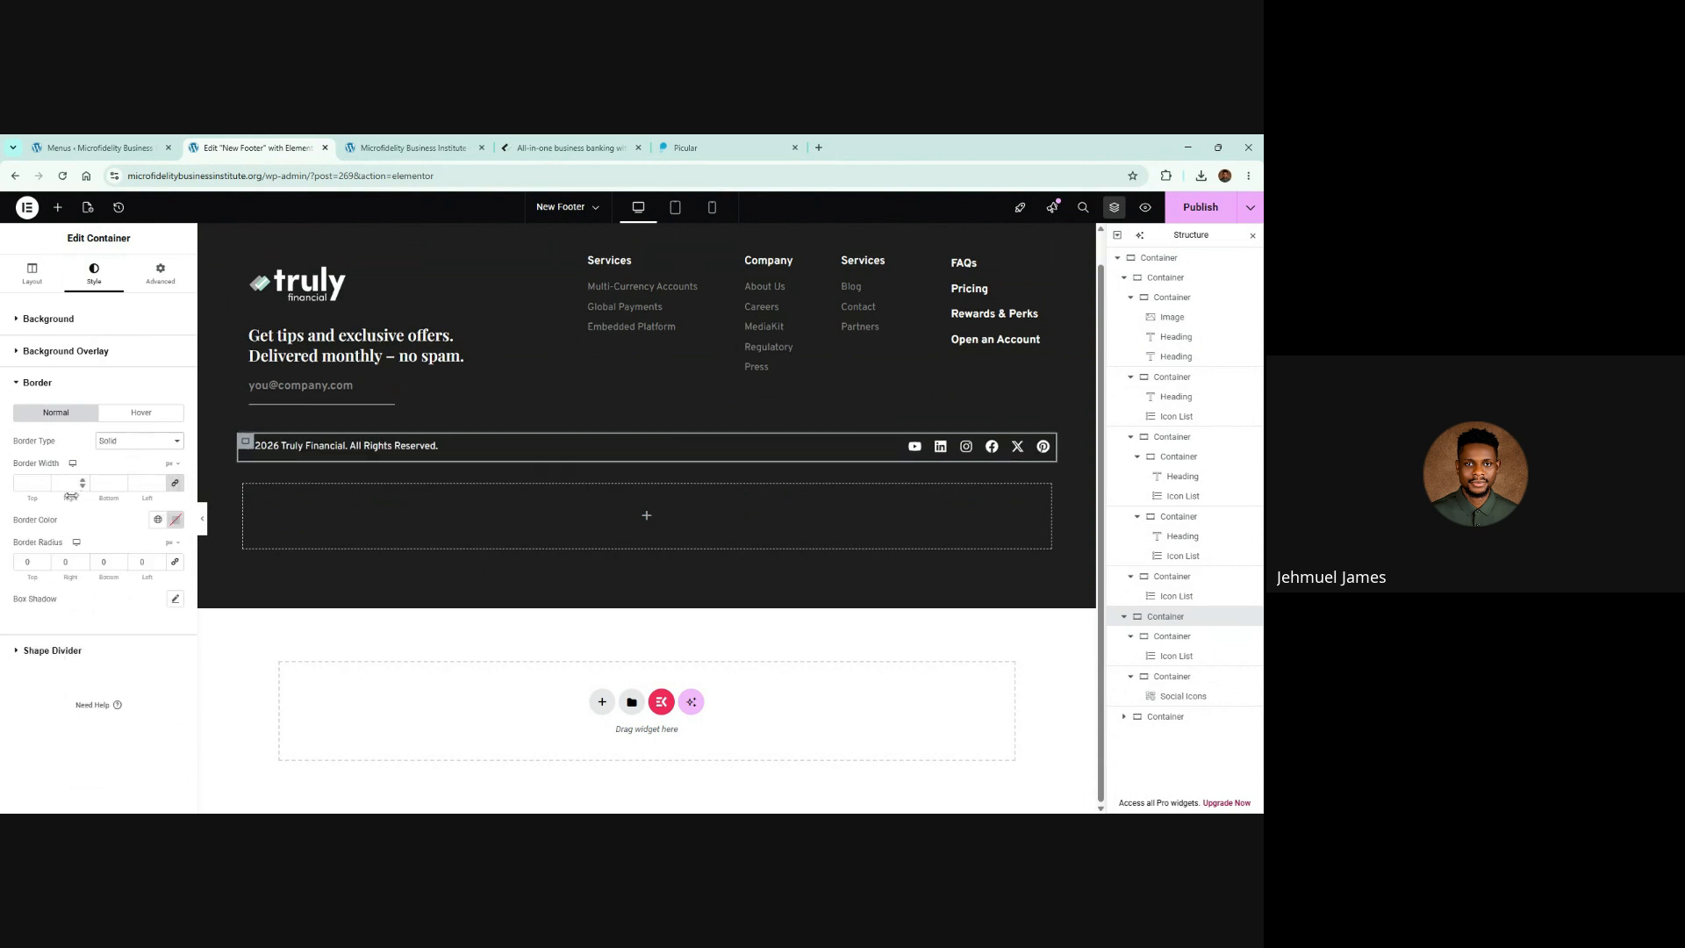
left_click(175, 487)
left_click(44, 481)
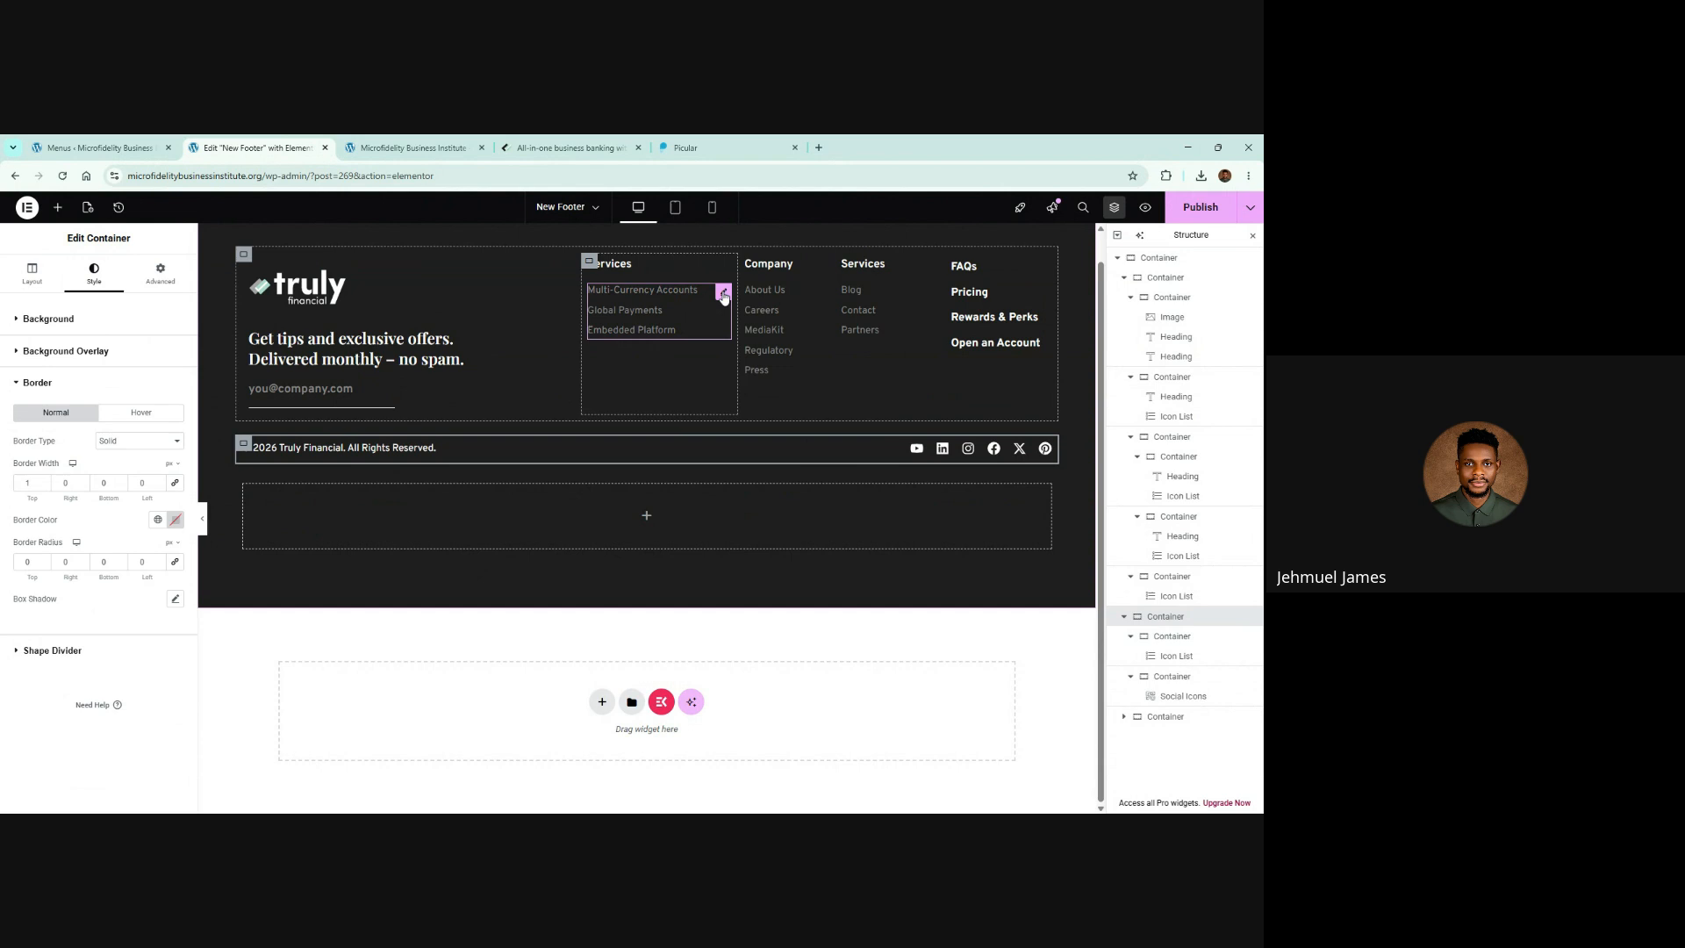
Step: Check the divider line on trulyfinancial.com and copy the grey text color code from the first Services link list
left_click(724, 293)
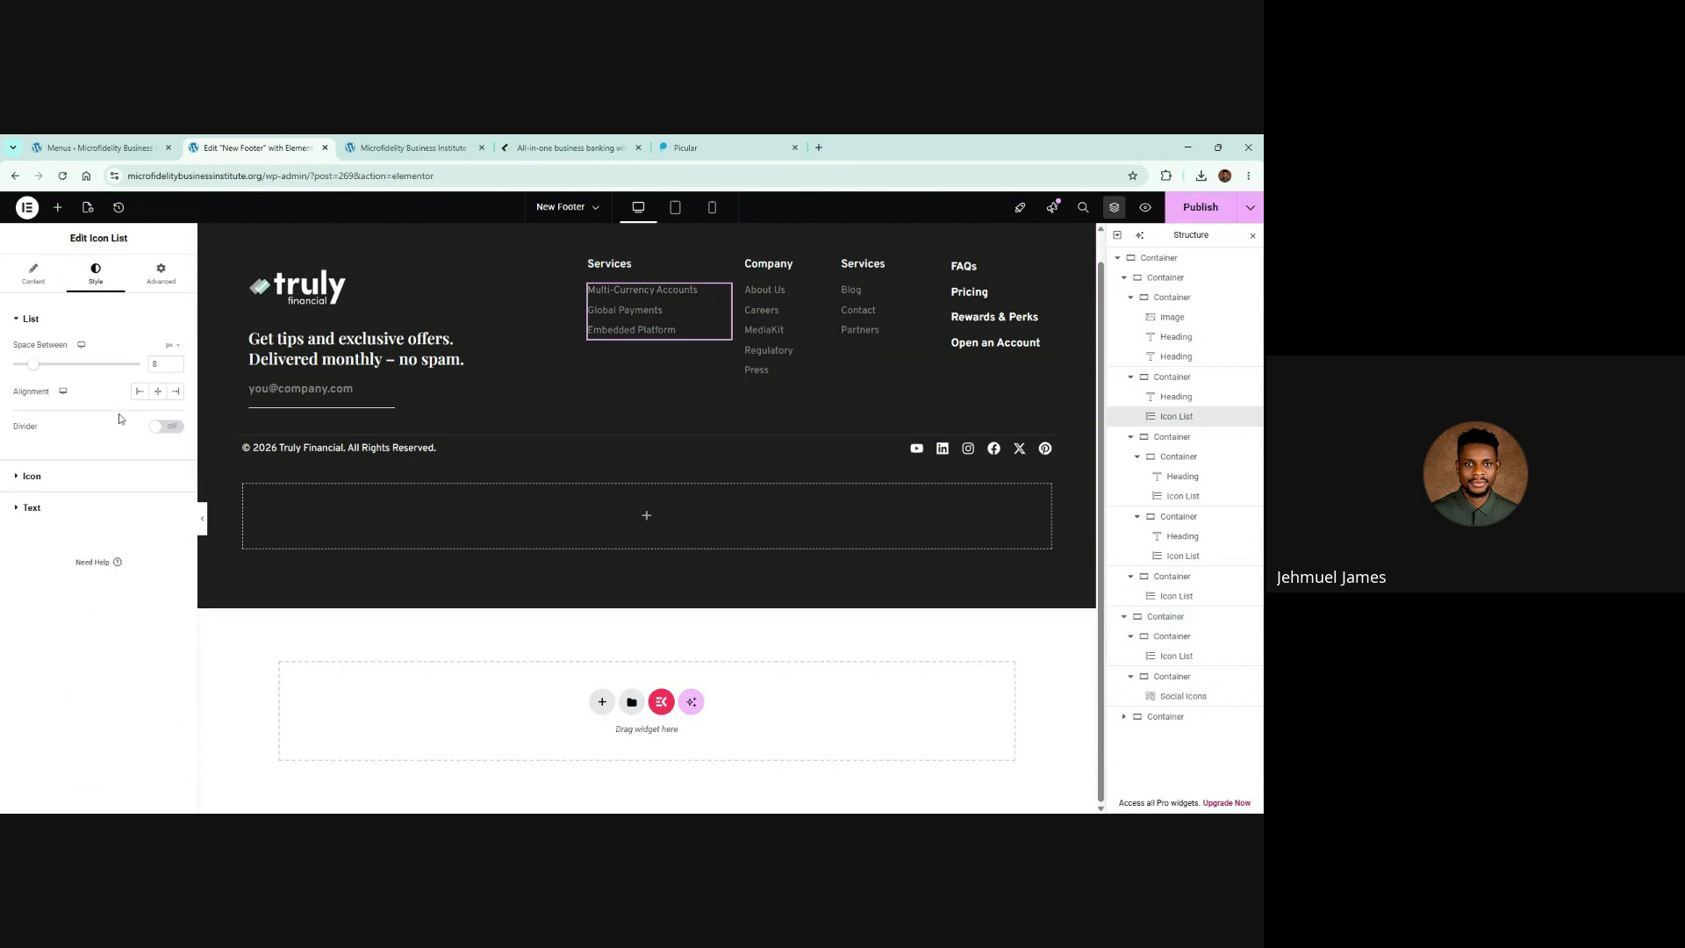
left_click(562, 147)
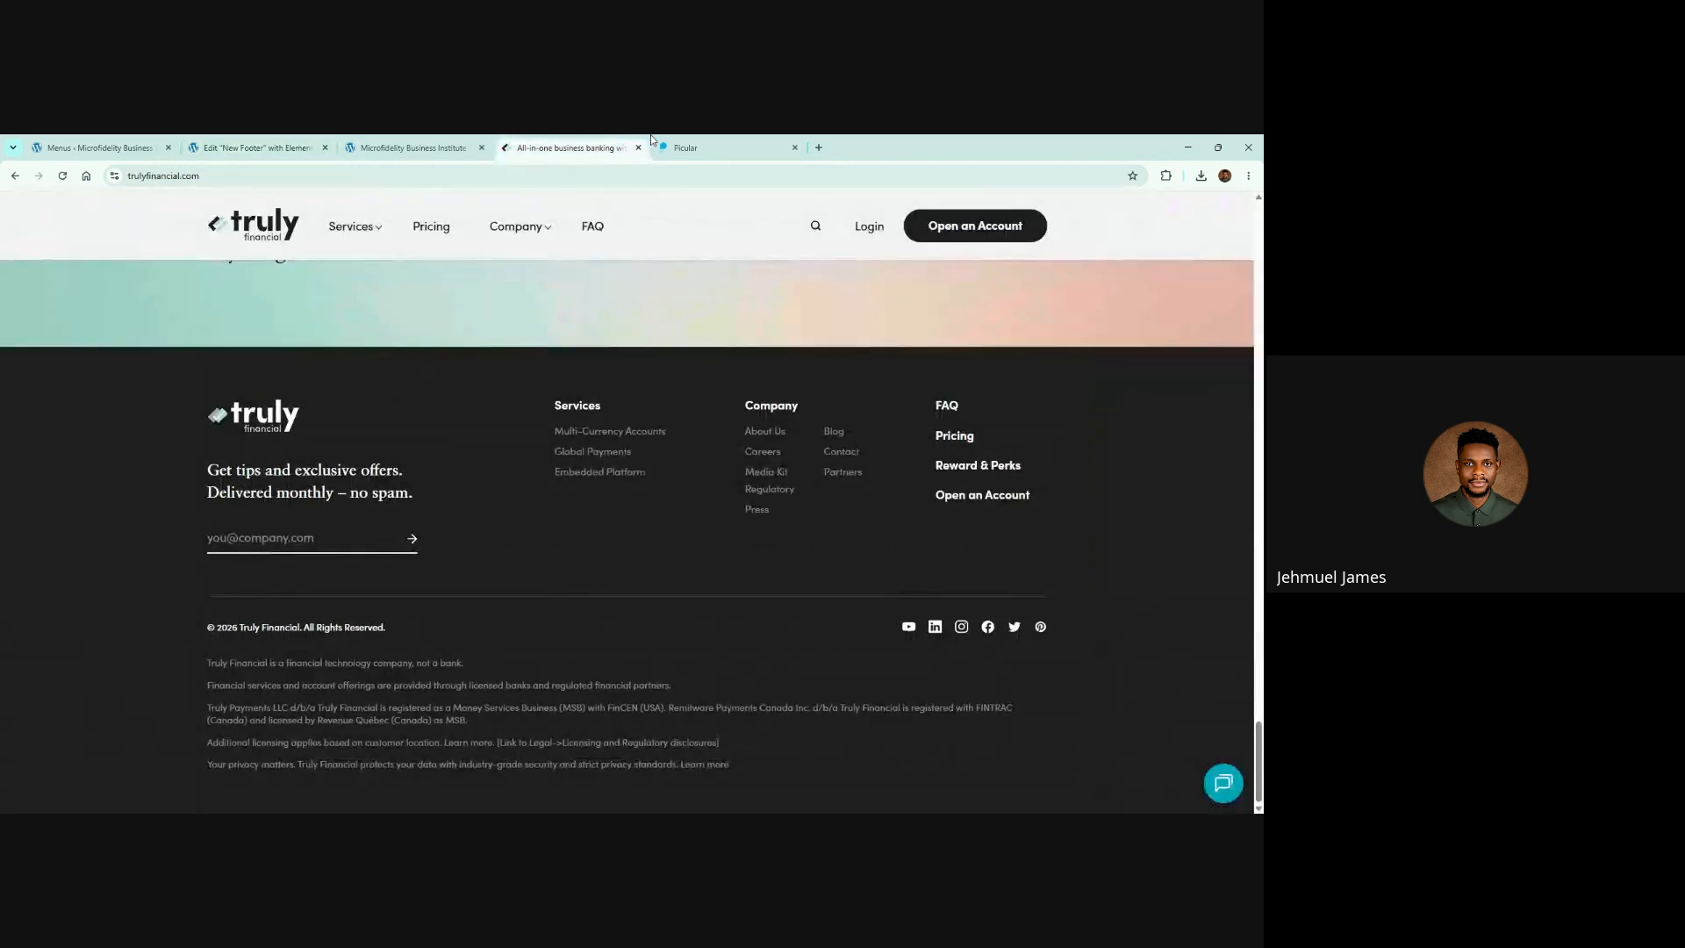
left_click(255, 147)
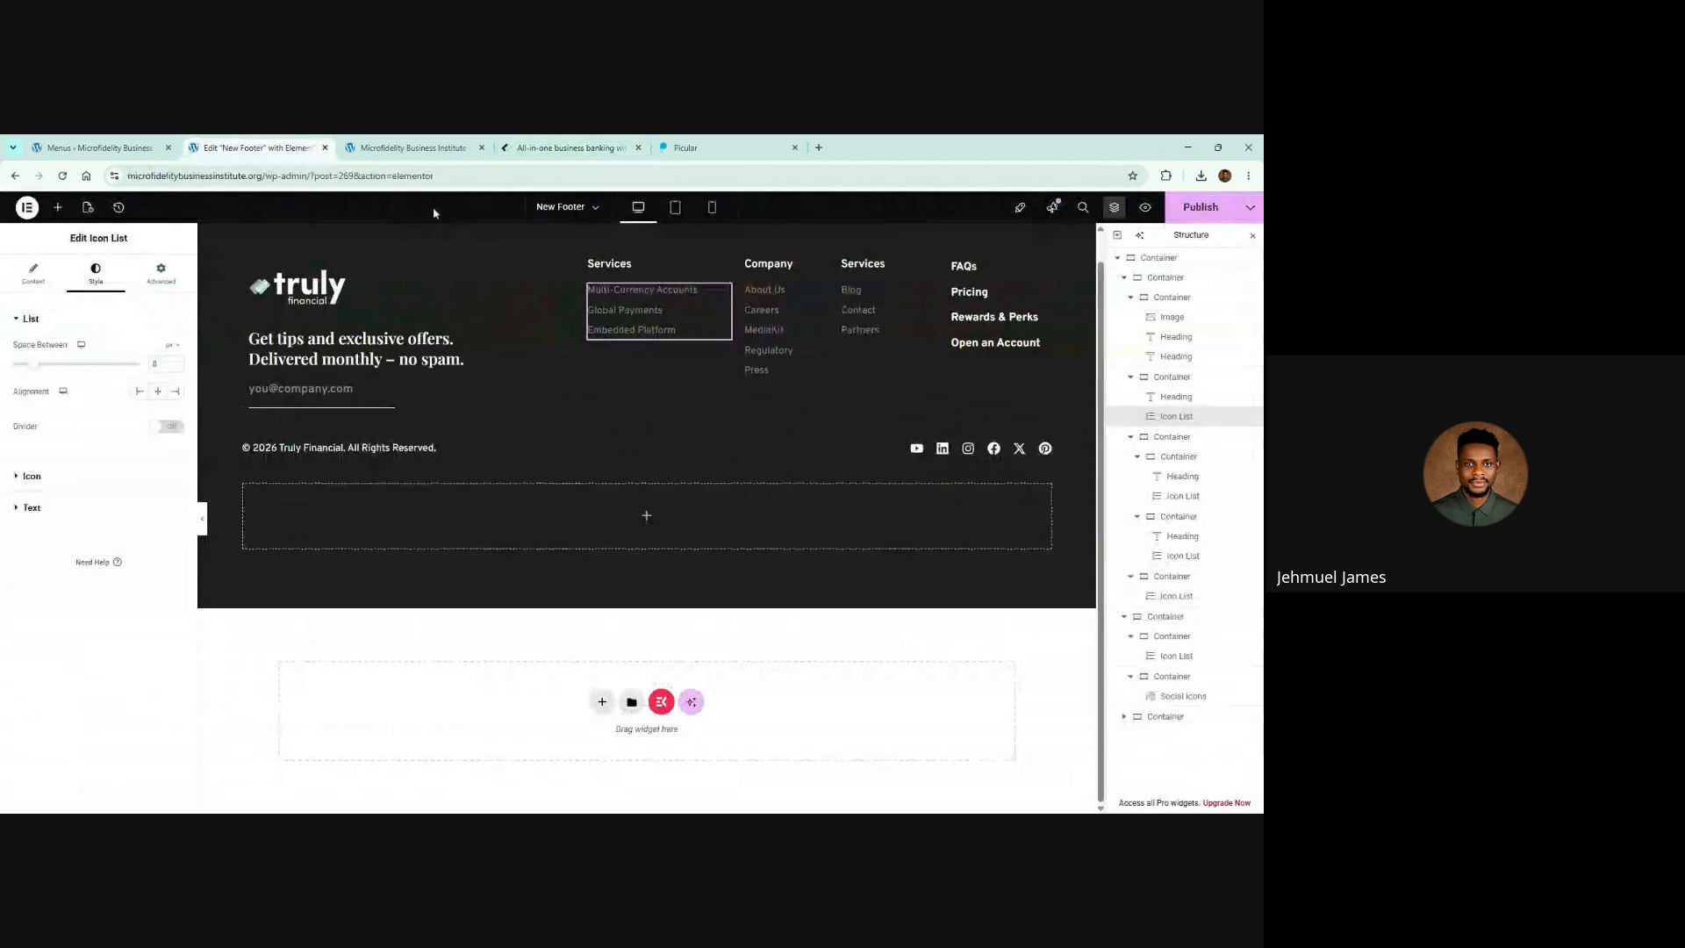
left_click(106, 509)
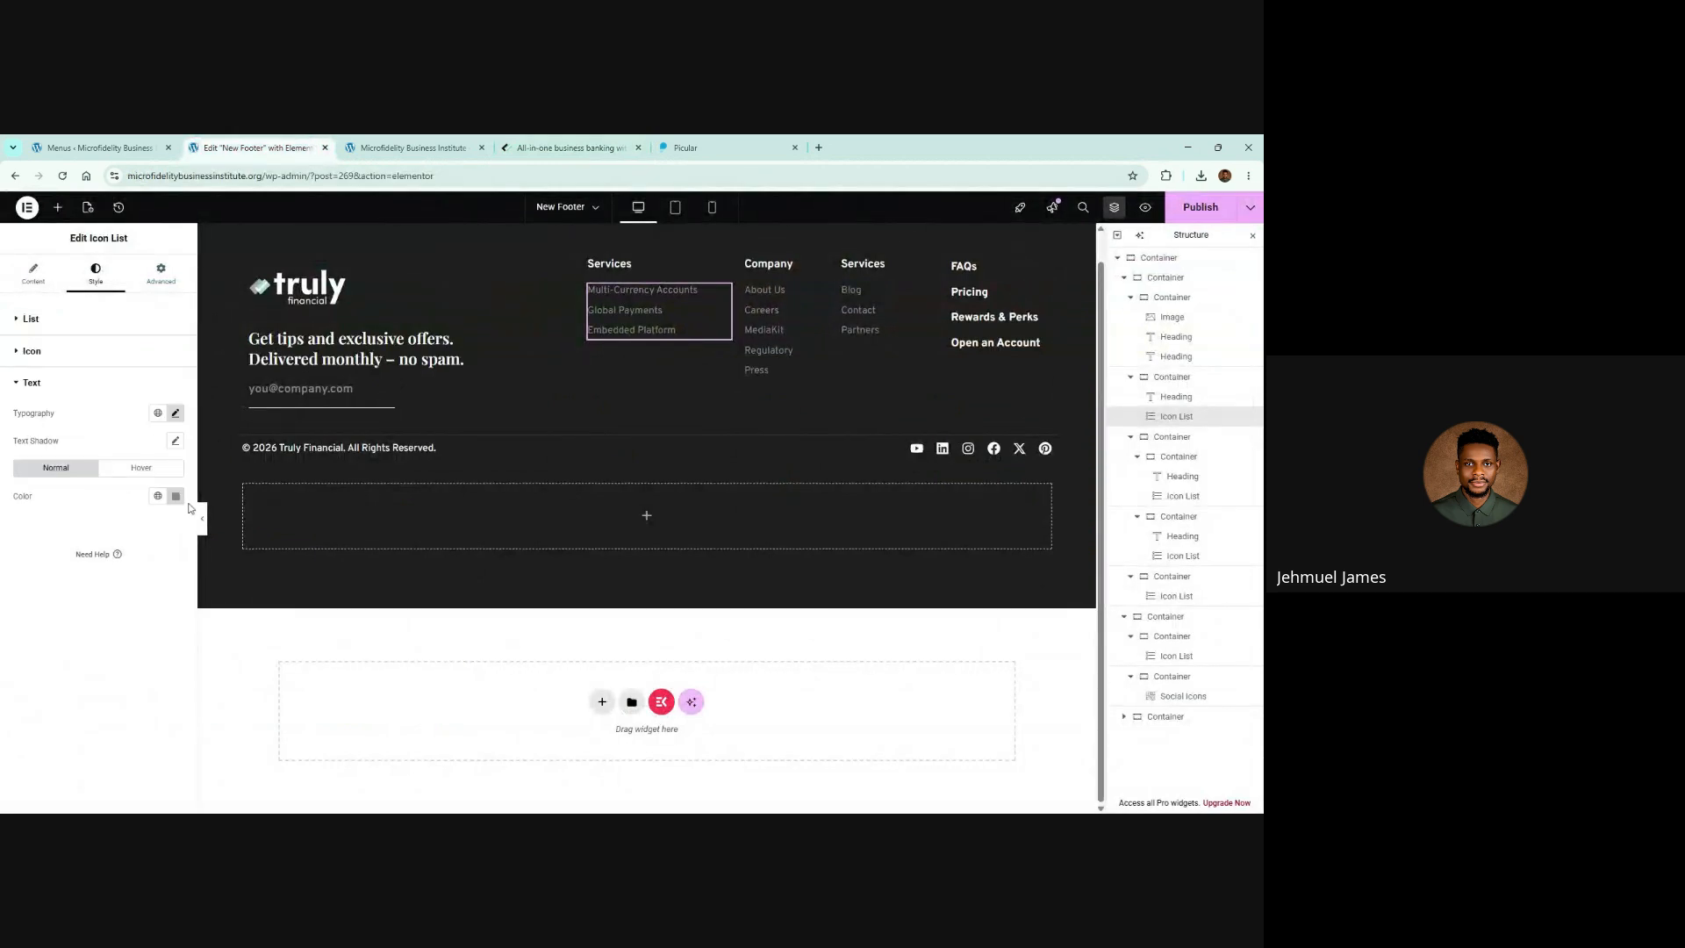
left_click(176, 495)
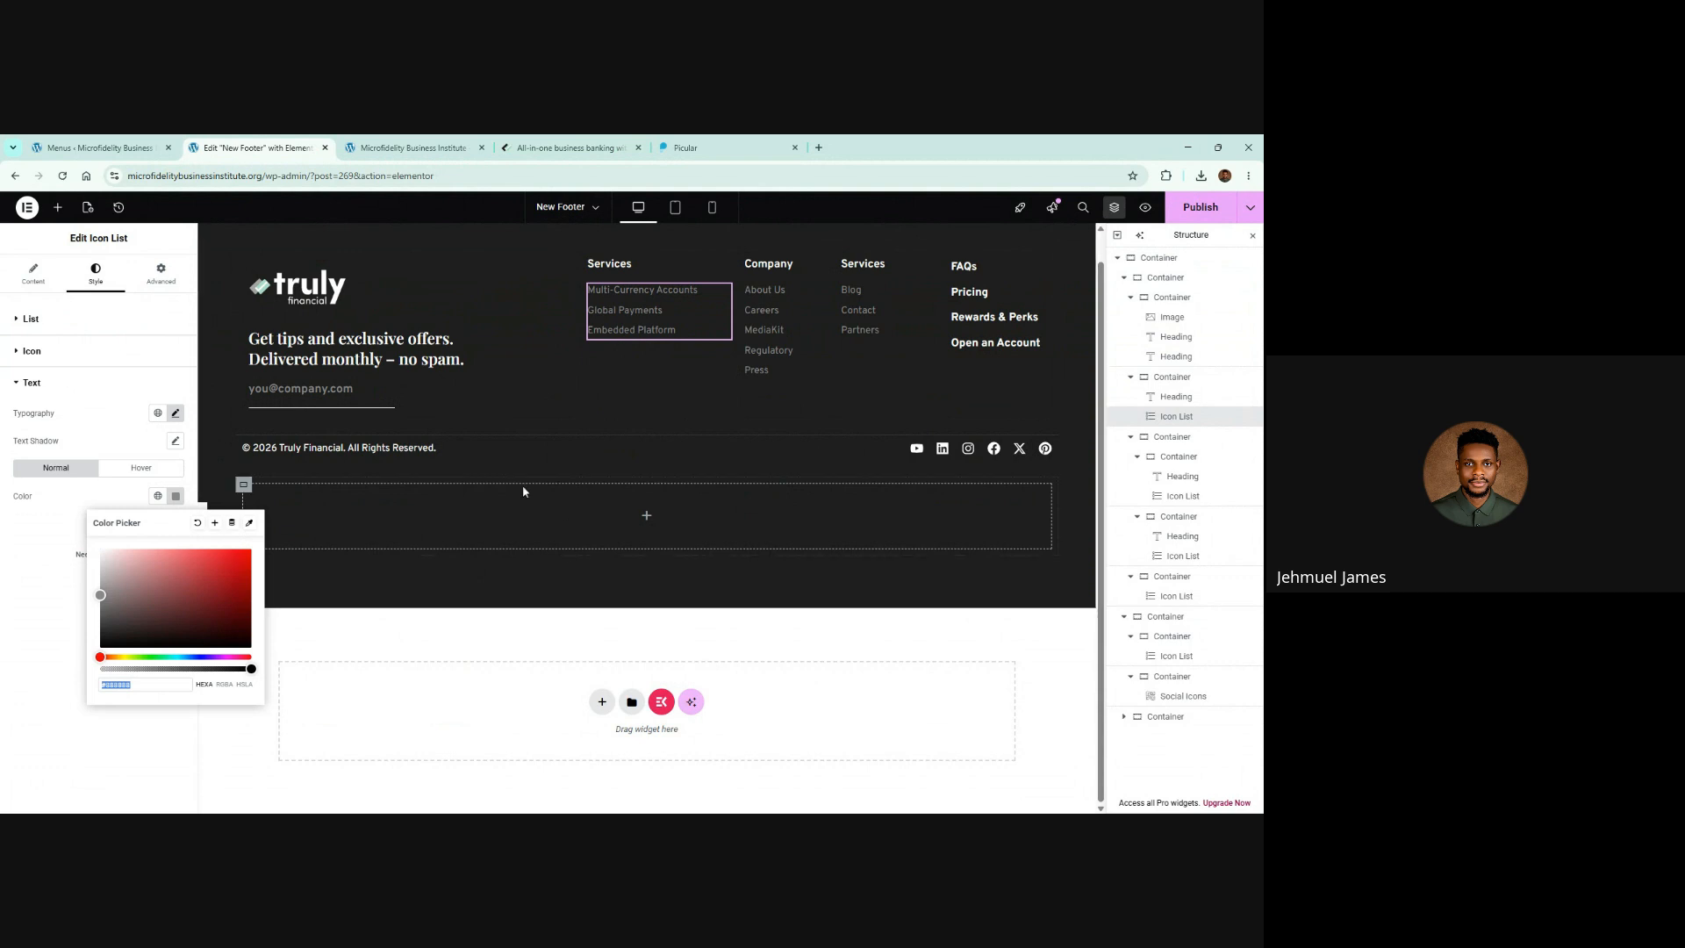
Step: Apply the copied grey as the border color of the container holding the copyright text and social icons
left_click(254, 452)
left_click(1177, 621)
left_click(93, 272)
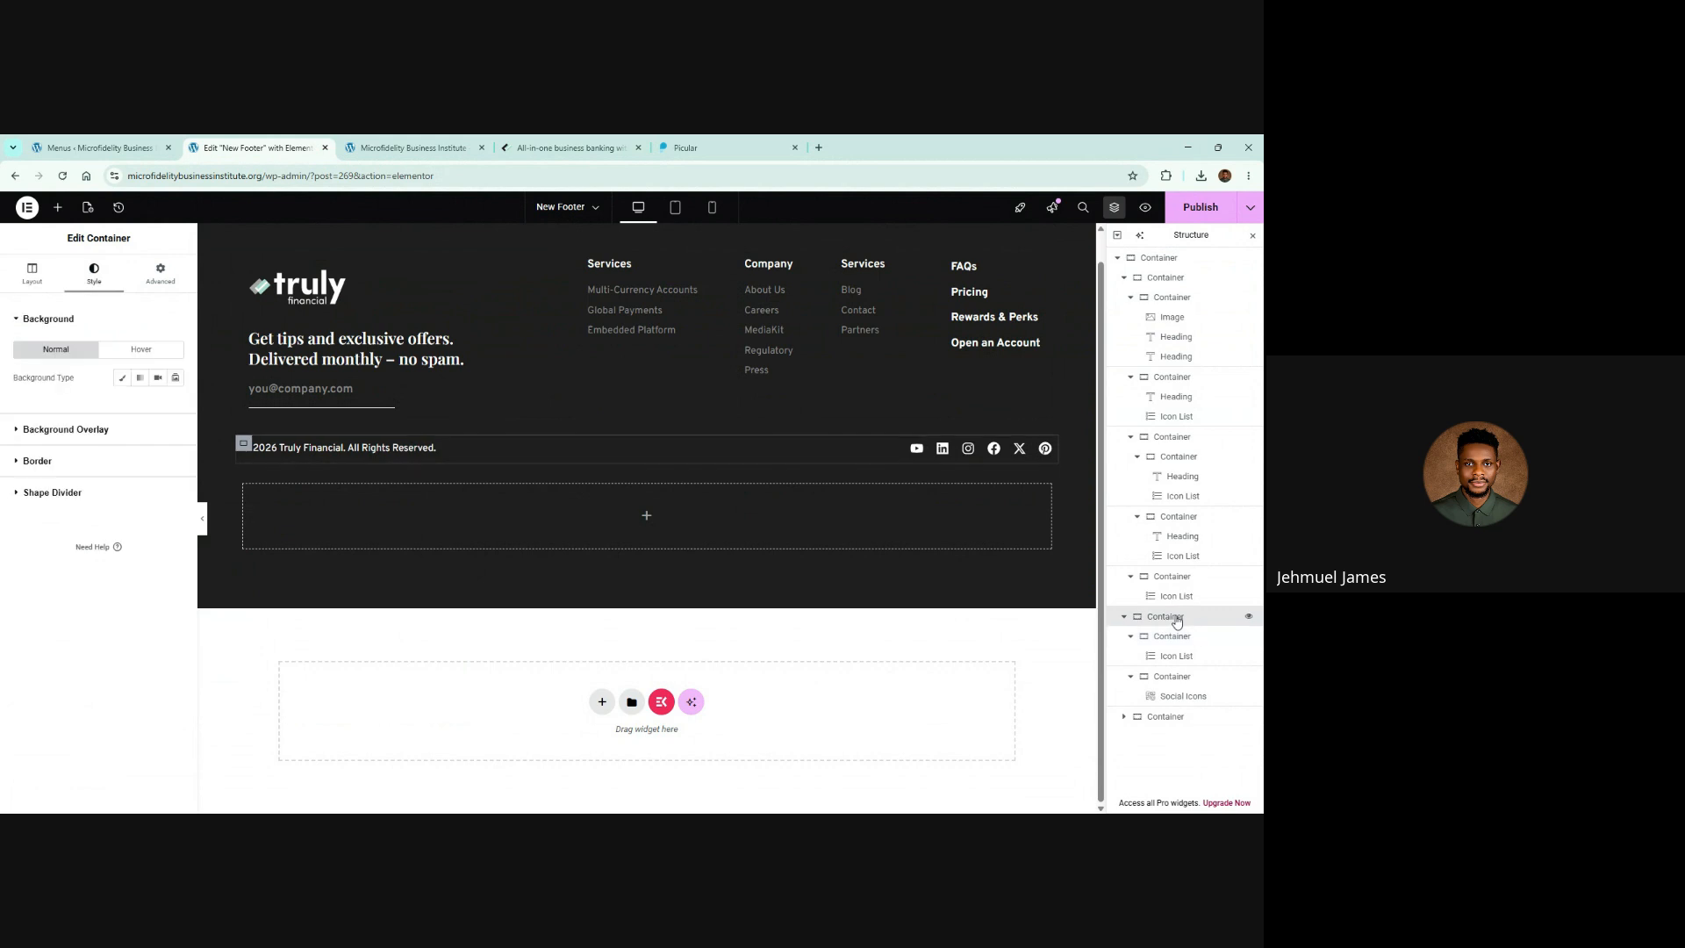
left_click(66, 464)
left_click(175, 520)
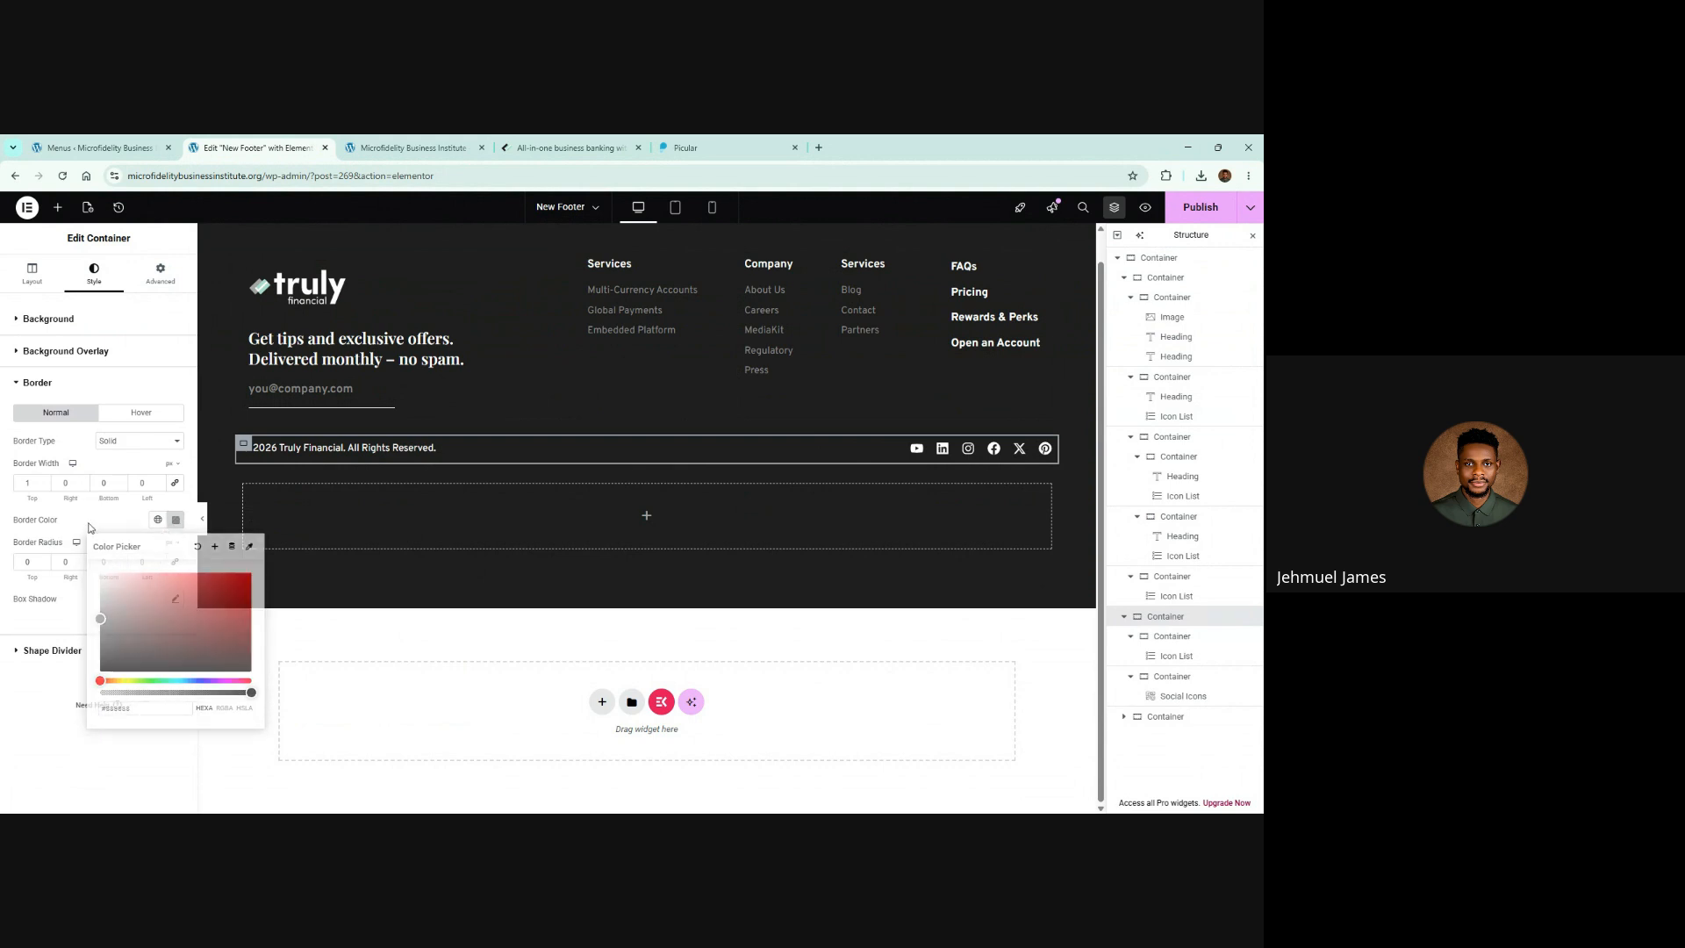
left_click(605, 318)
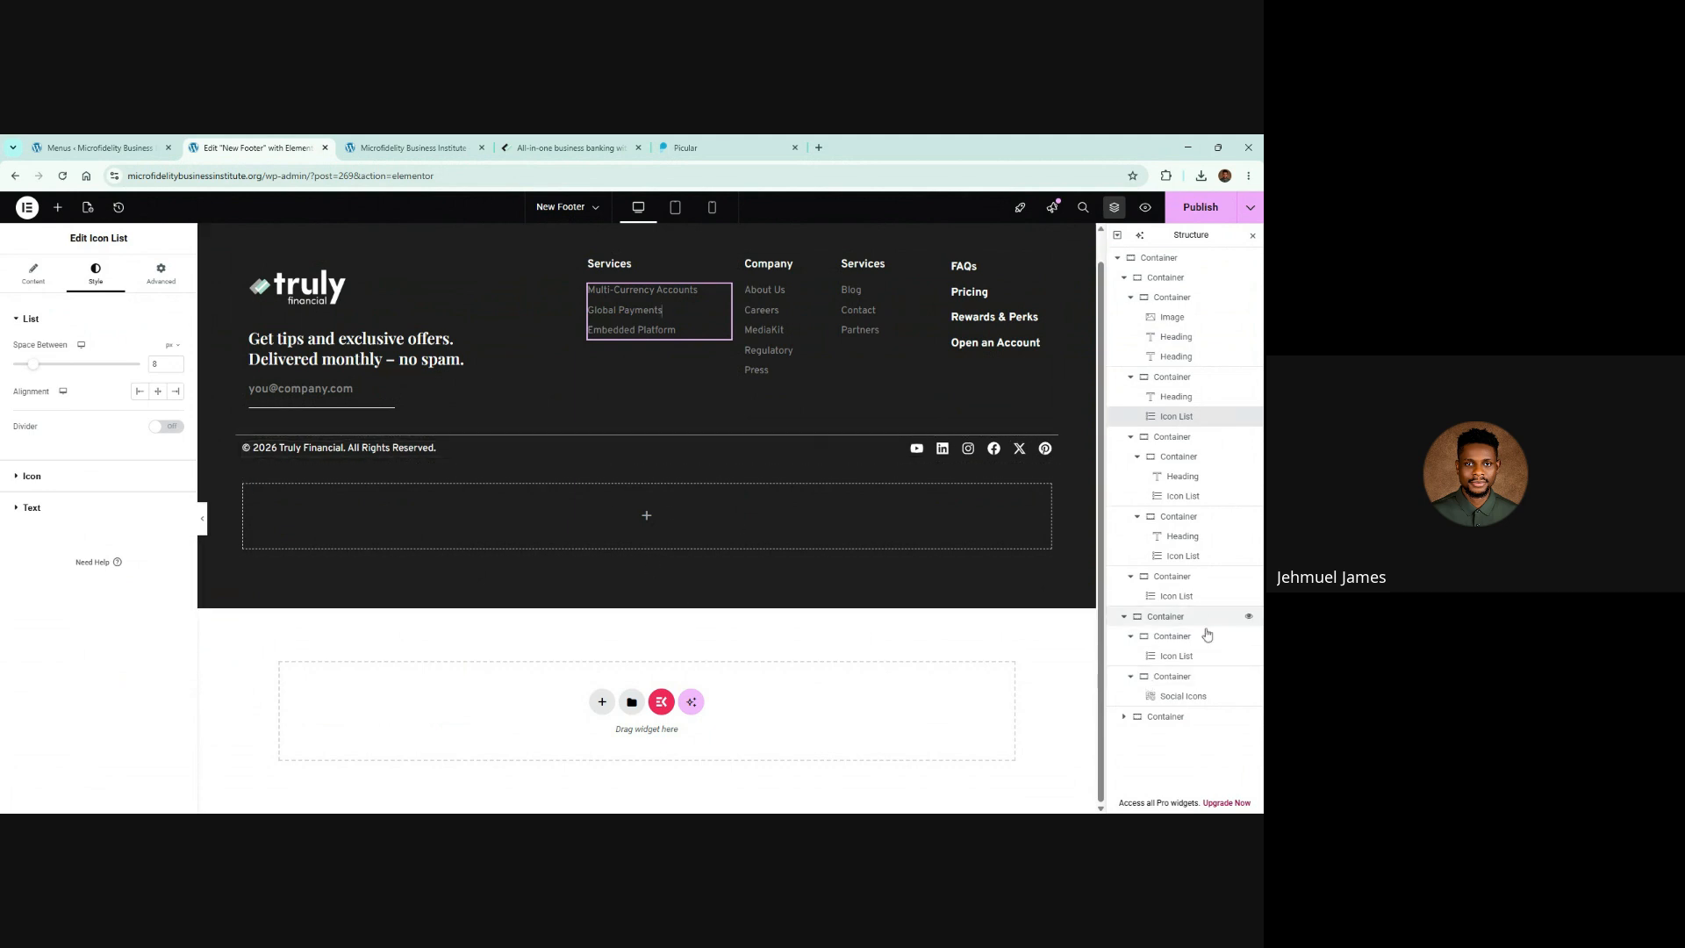
Step: Set the copyright and social icons row's padding to 2 rem at the top and 0 on the other sides
left_click(1165, 636)
left_click(1159, 619)
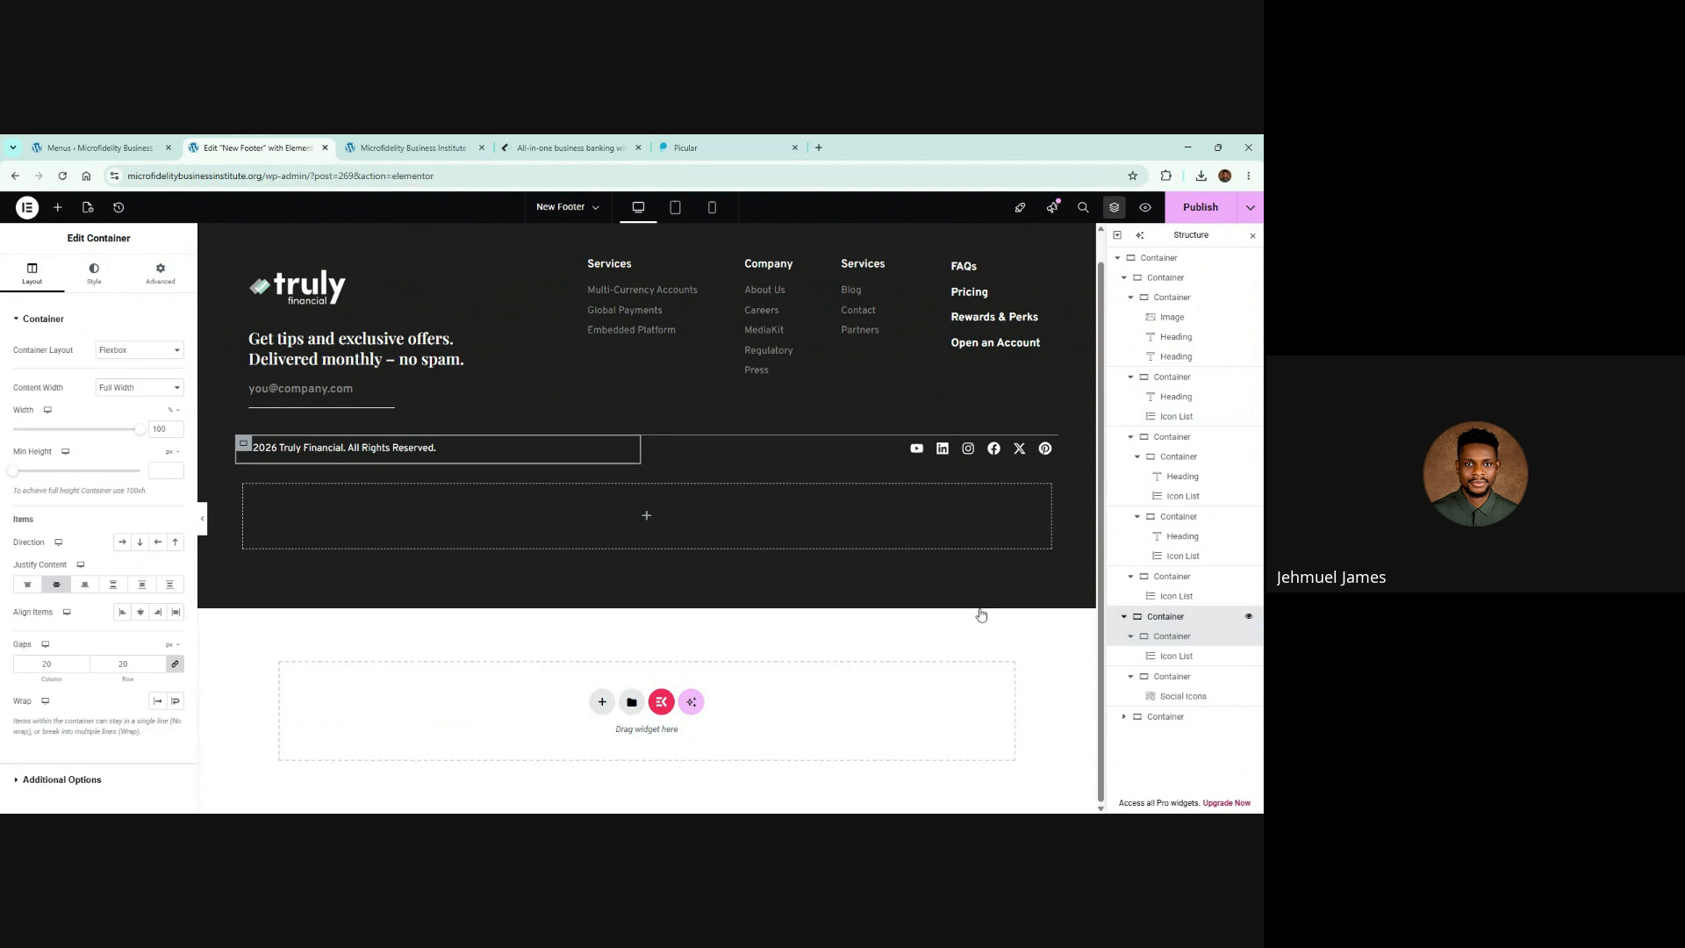
left_click(94, 272)
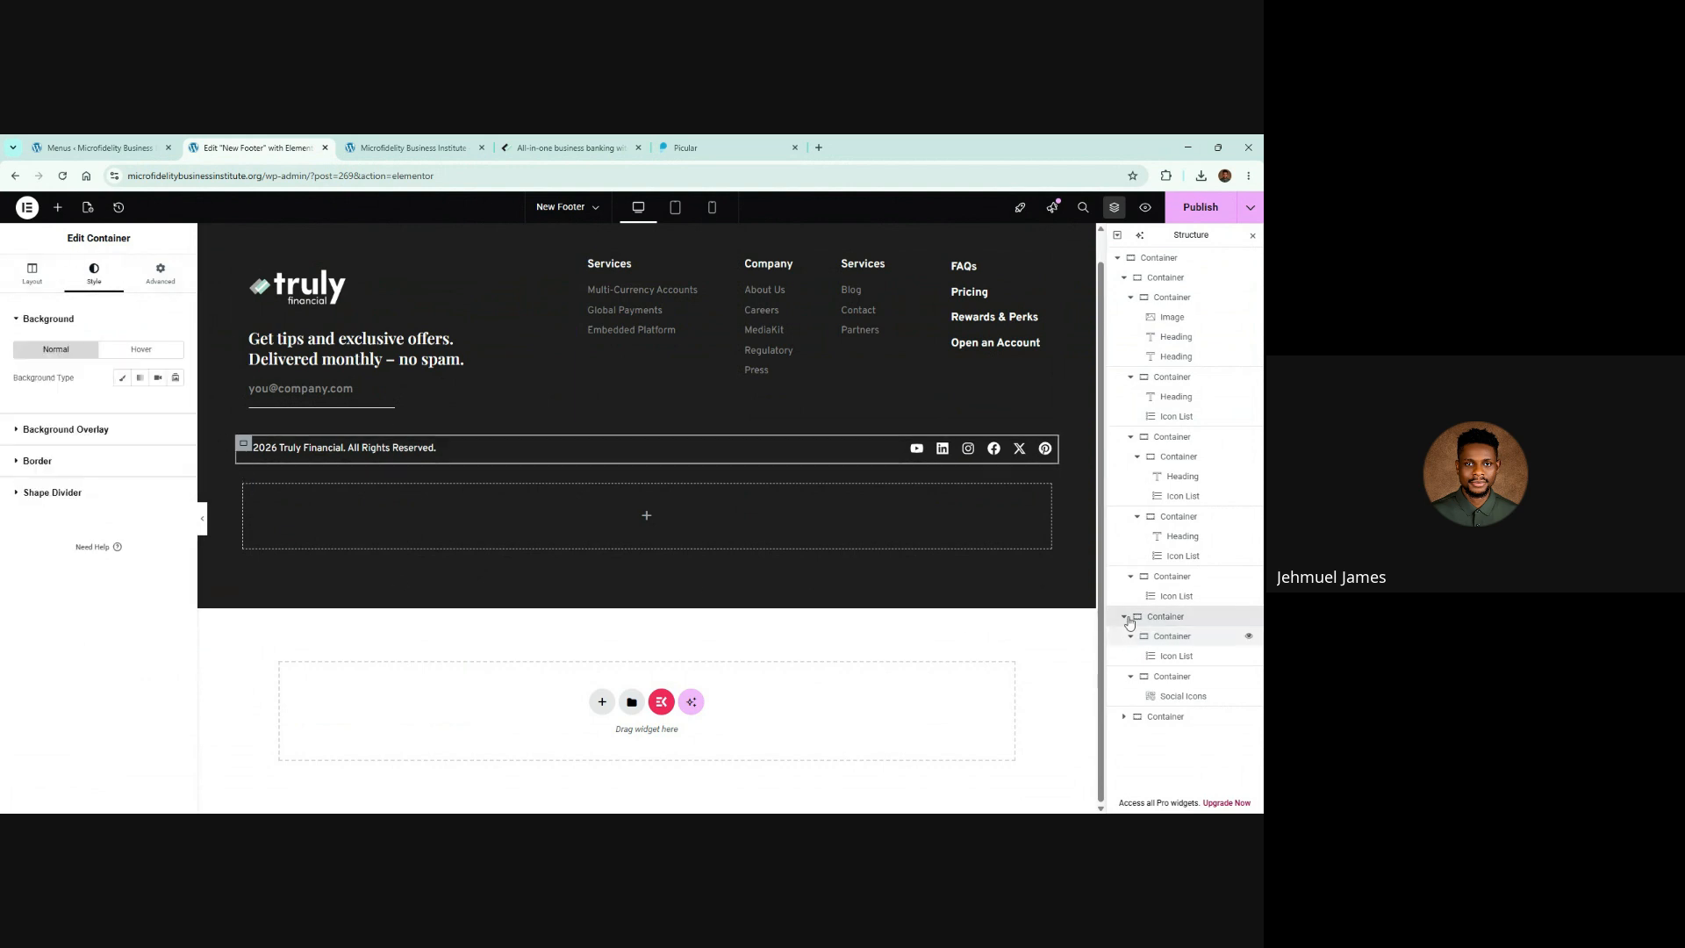
left_click(161, 277)
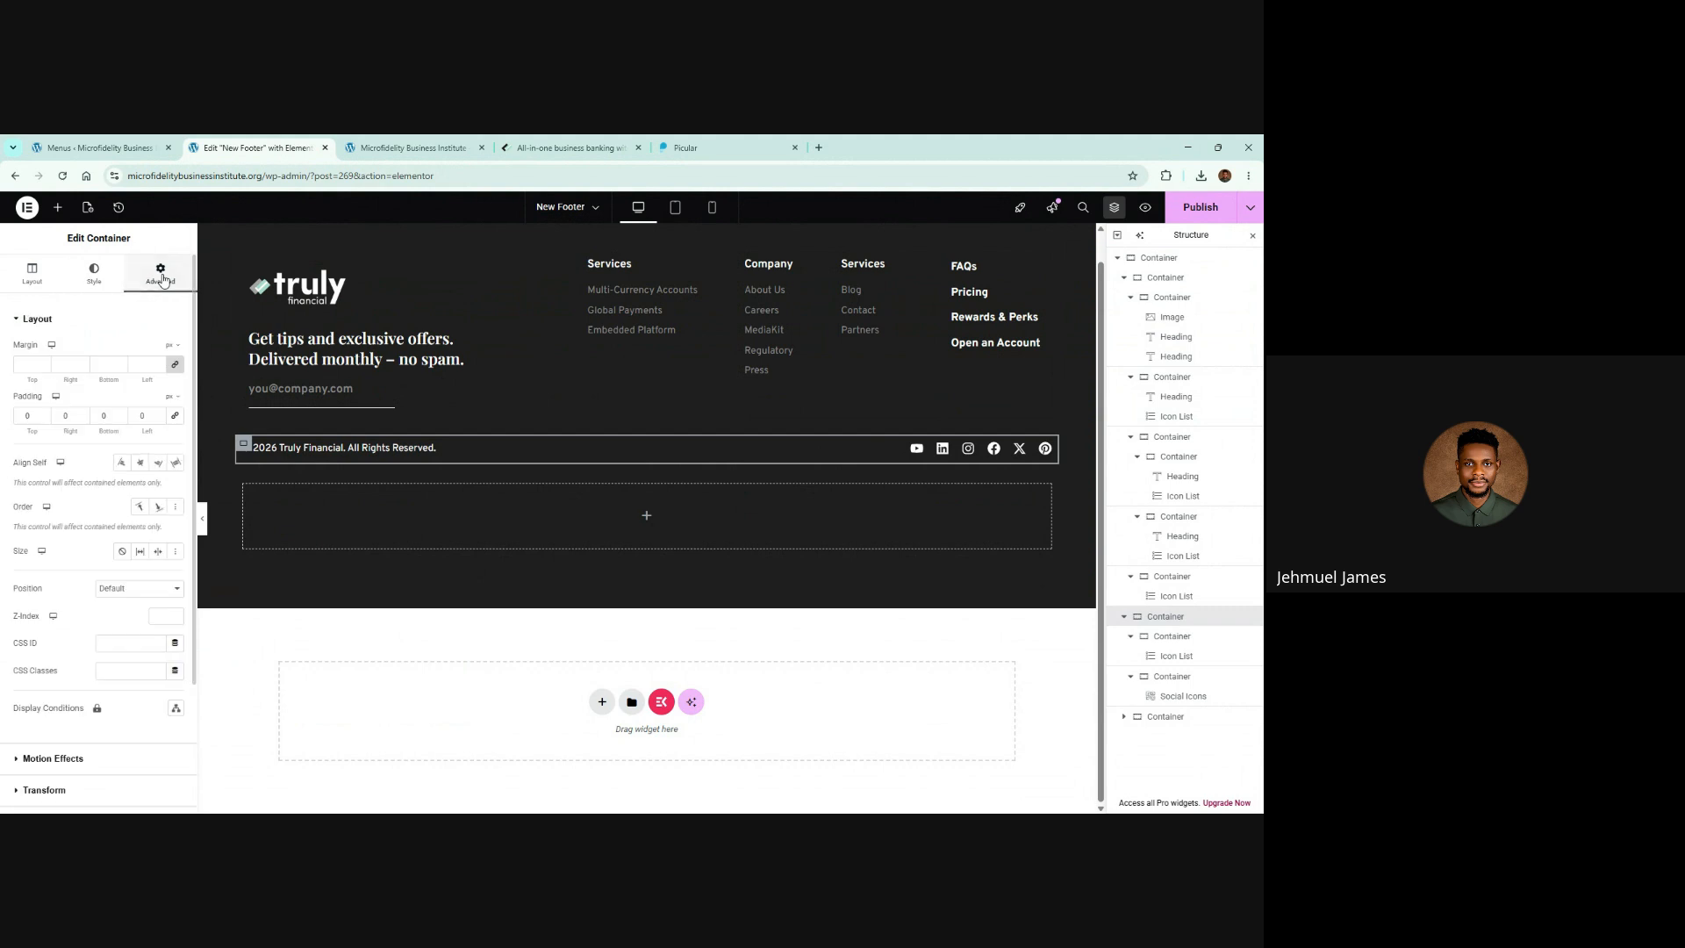
left_click(173, 399)
left_click(176, 459)
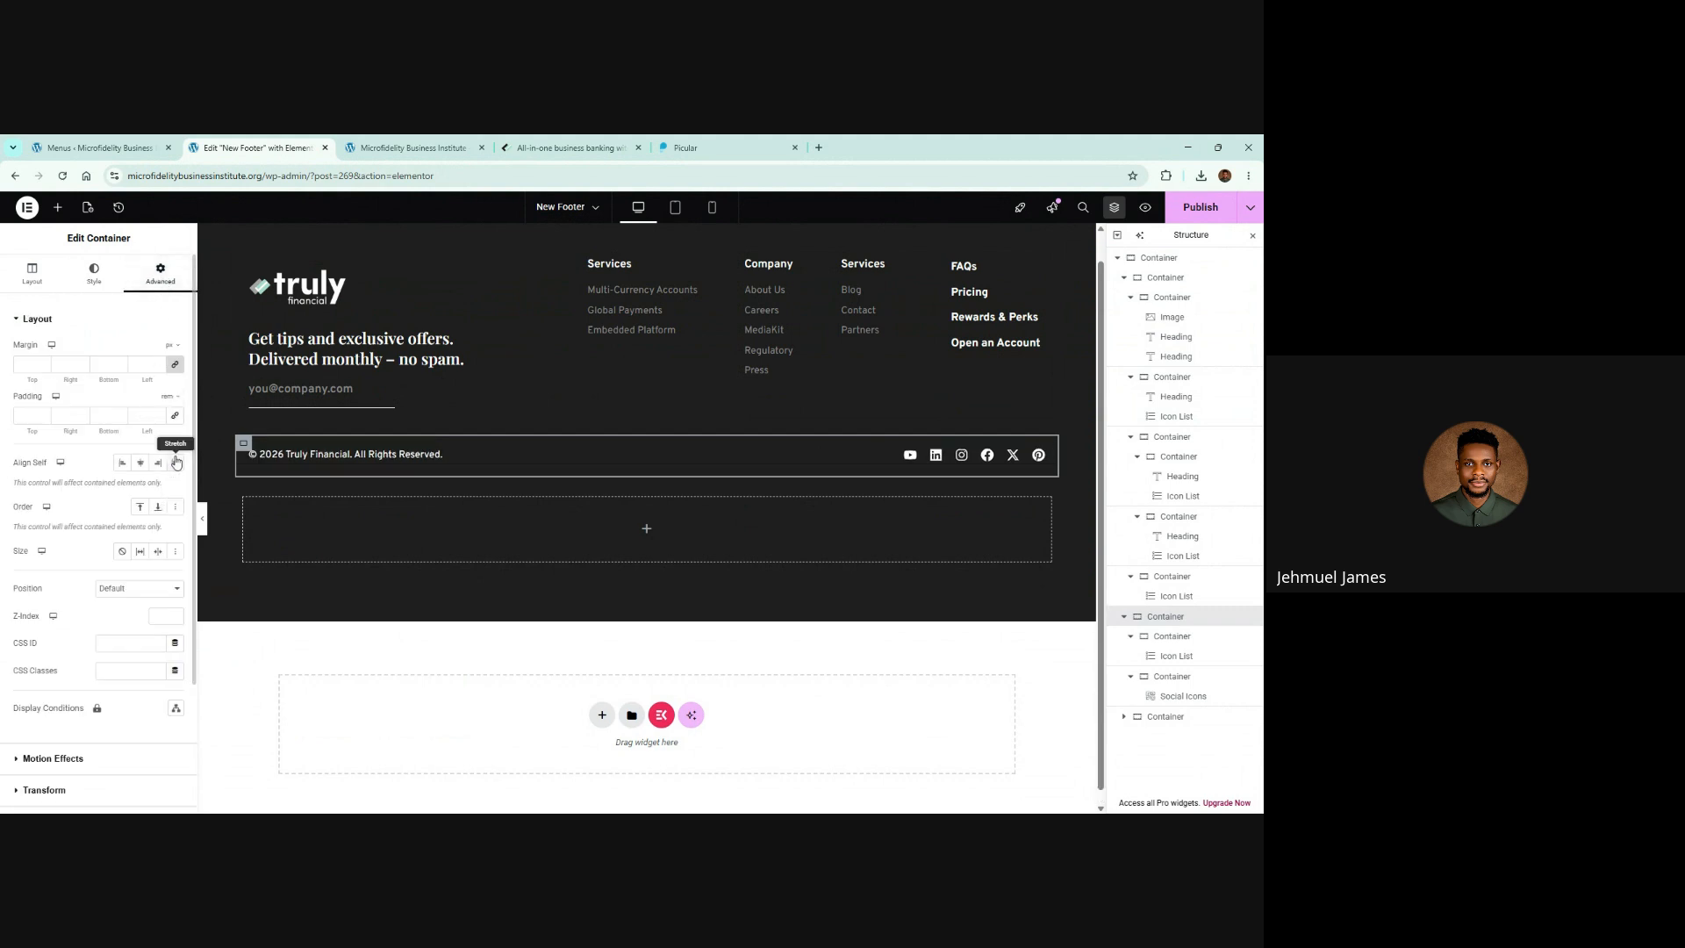
left_click(44, 415)
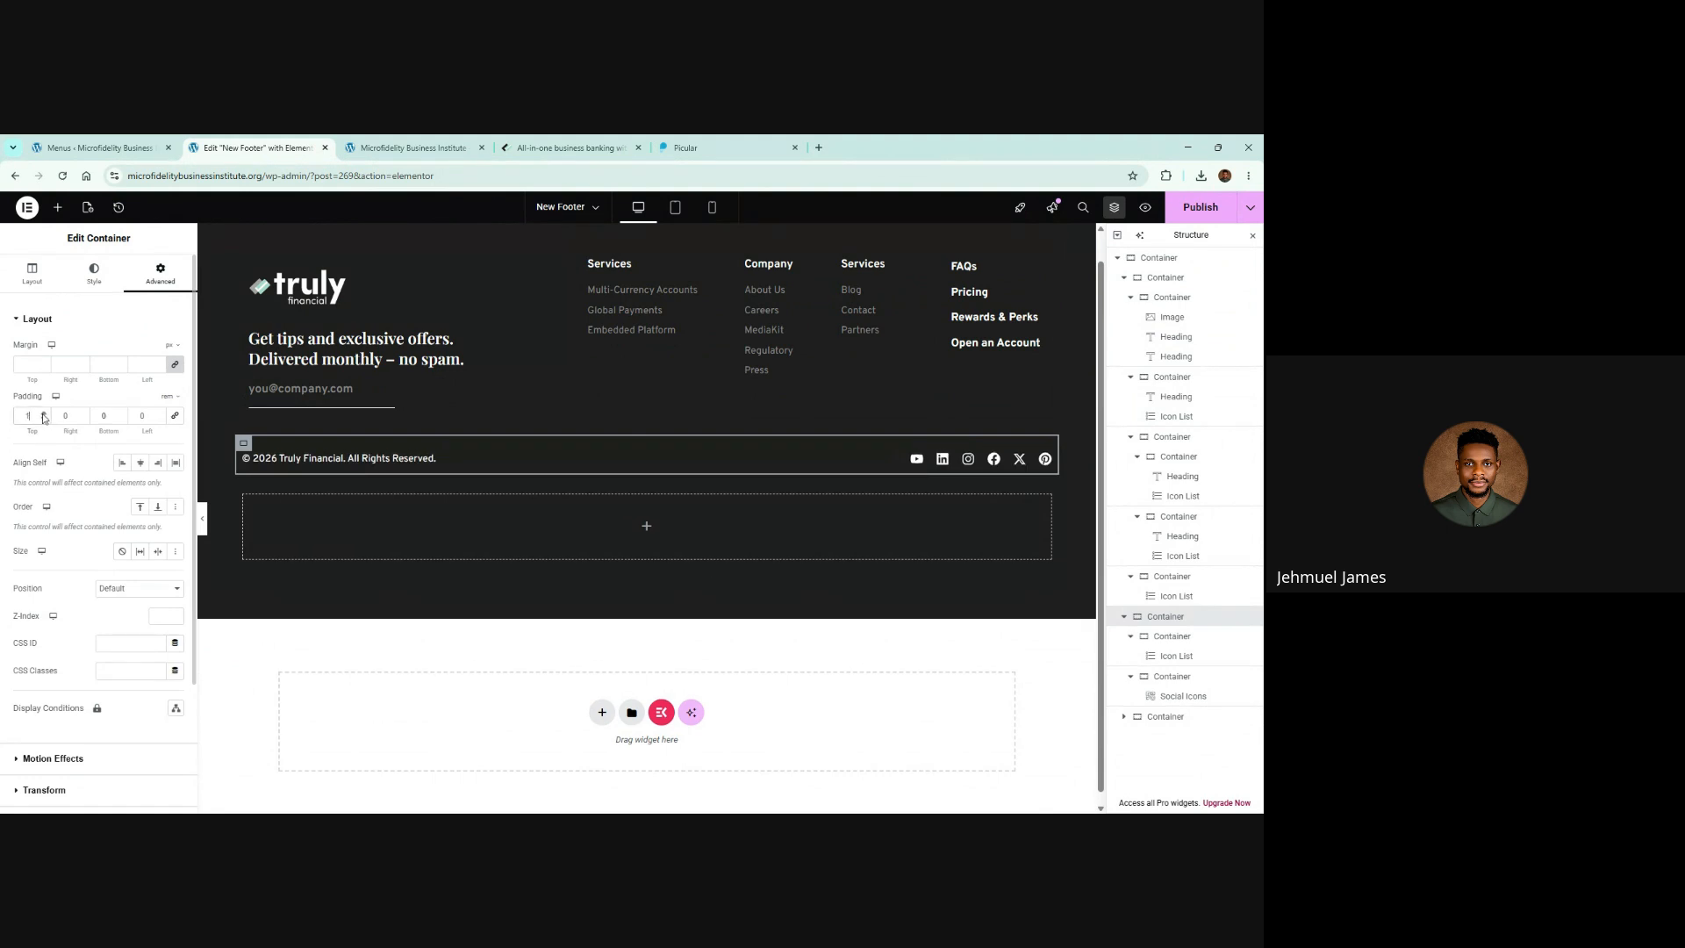
left_click(43, 413)
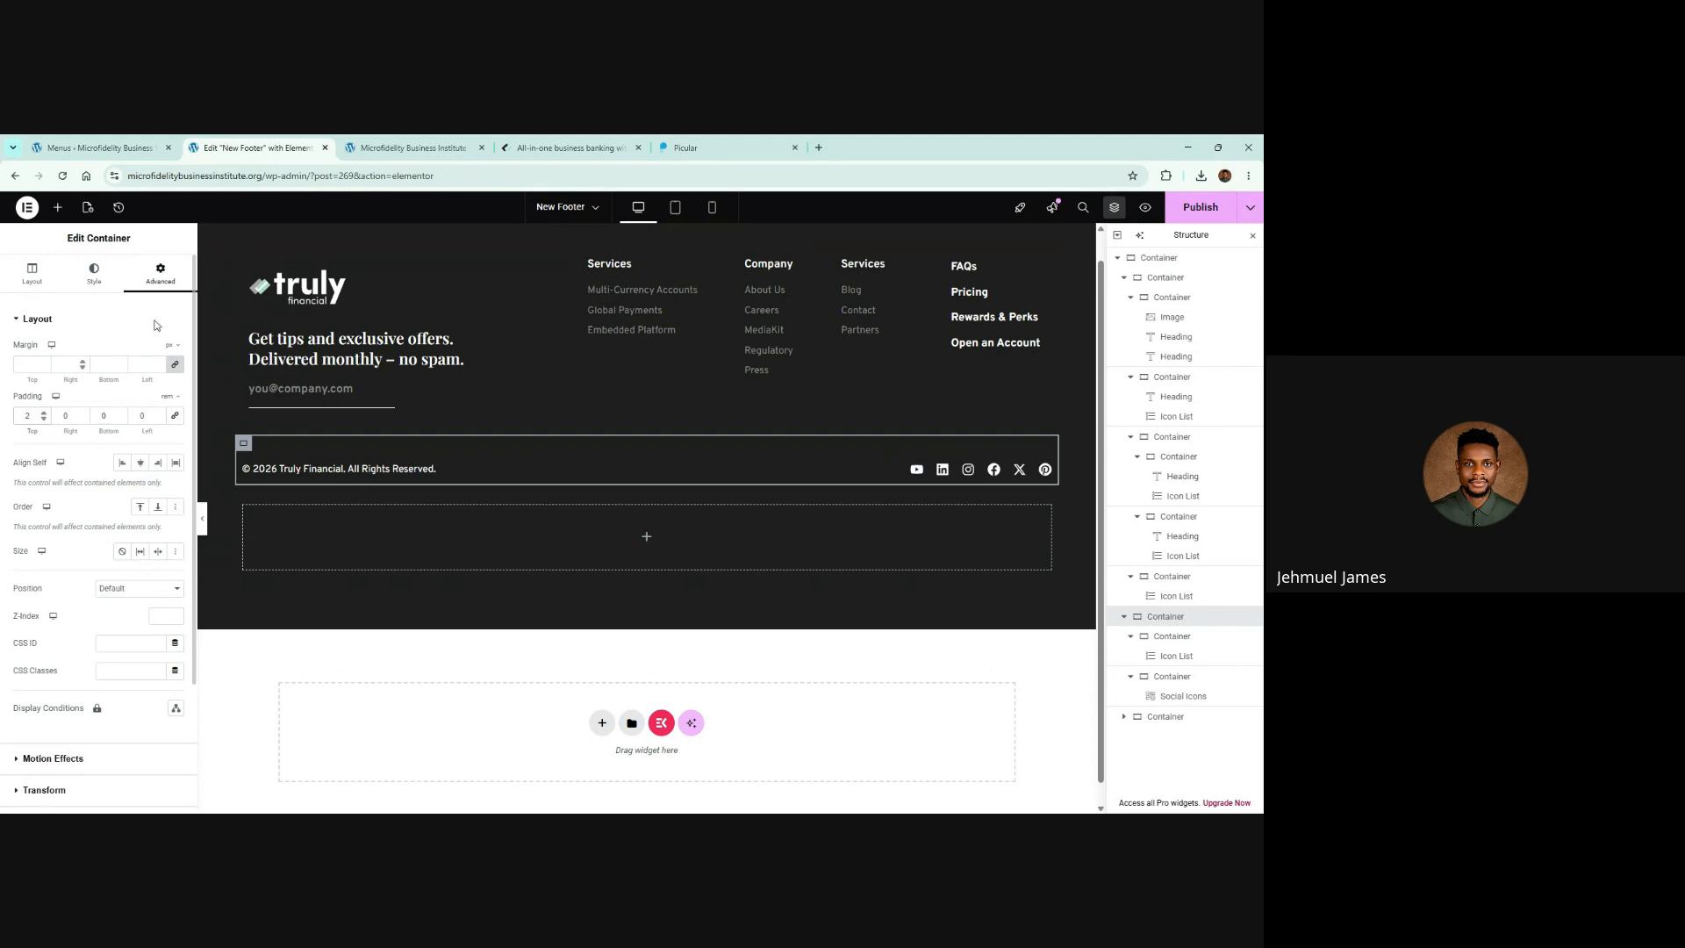
Step: Compare the divider spacing with trulyfinancial.com, set the copyright row's top margin to 3 rem with the other sides at 0, and publish the footer
left_click(544, 148)
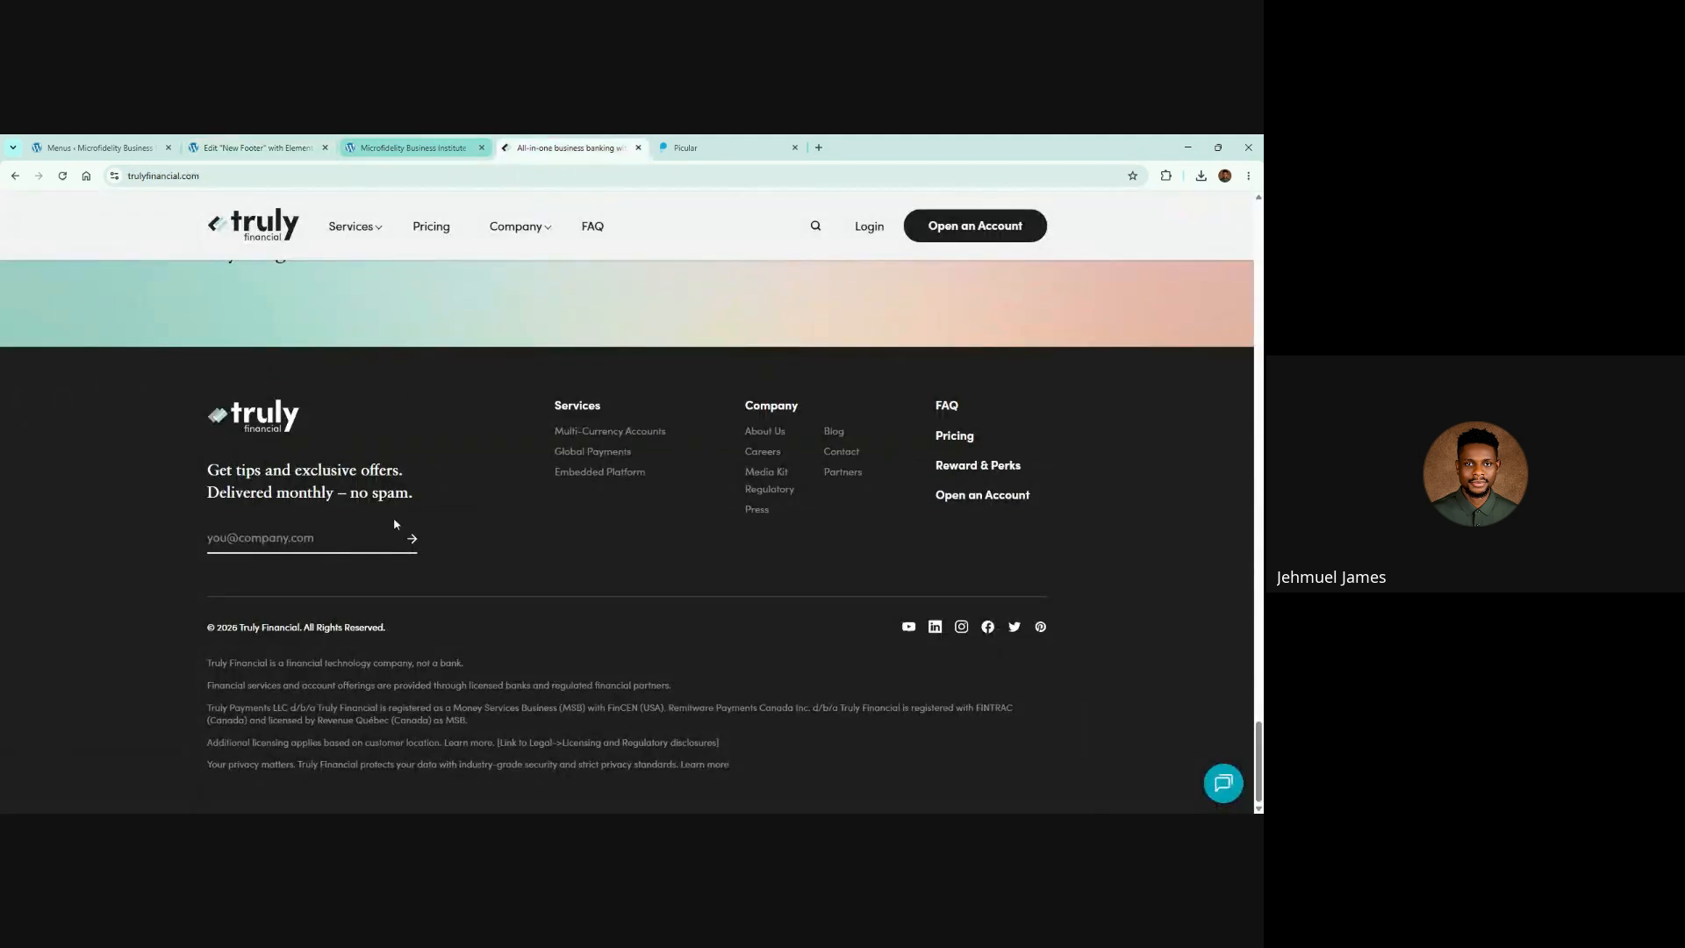
left_click(278, 145)
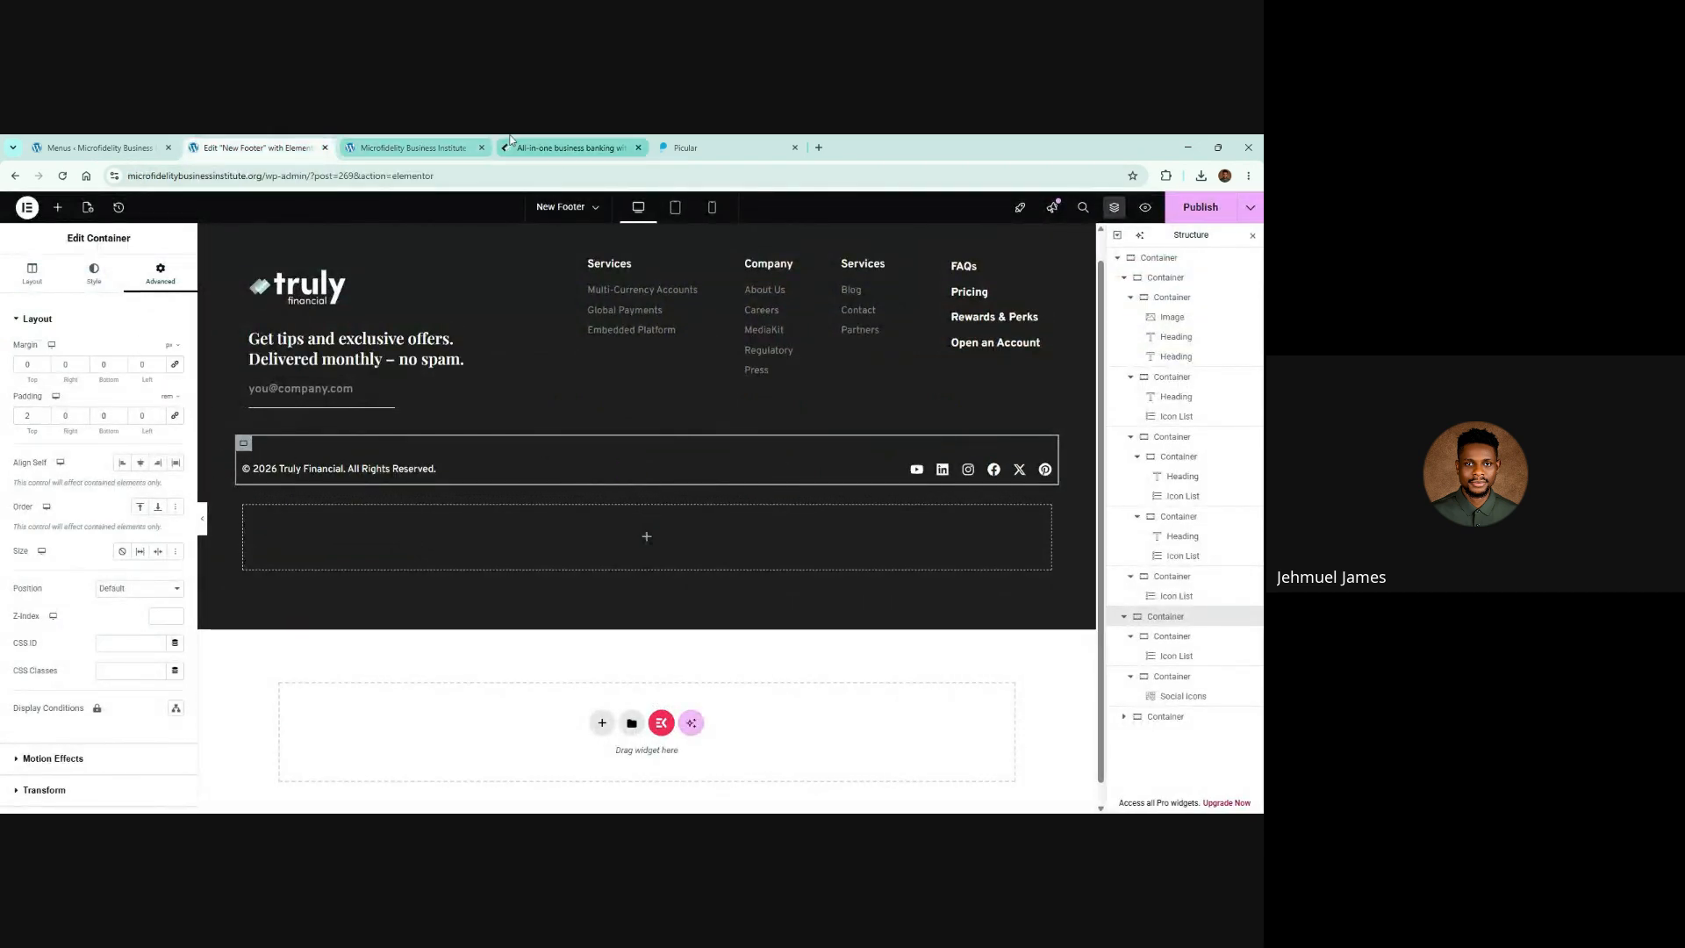
left_click(567, 147)
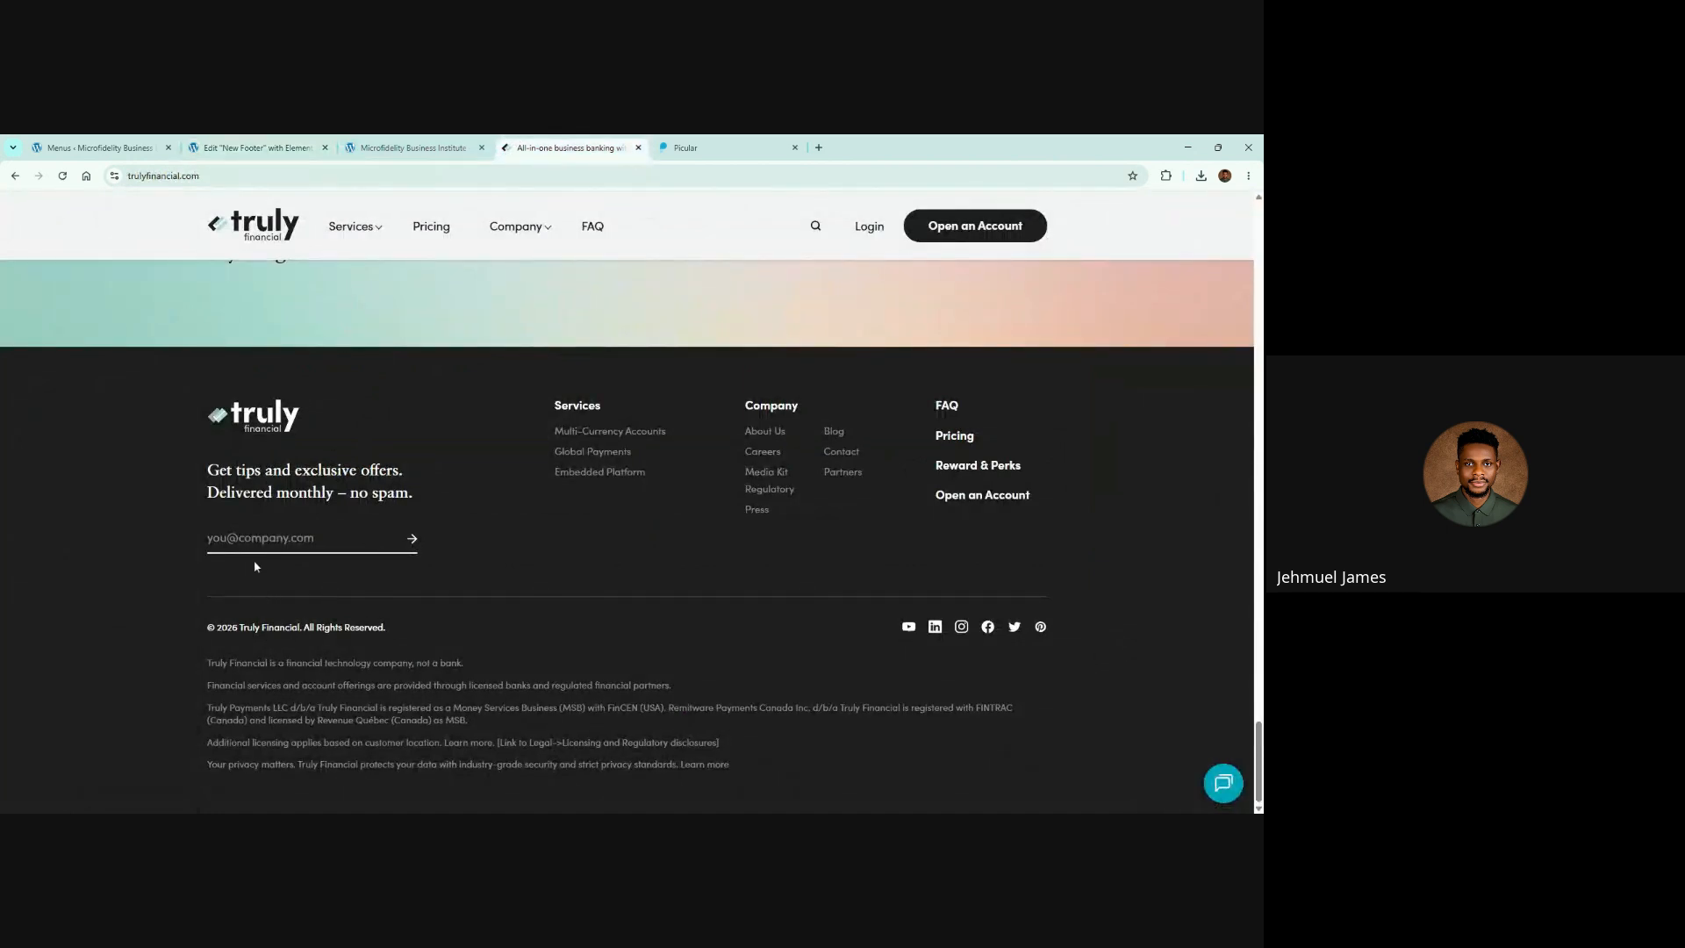
left_click(230, 148)
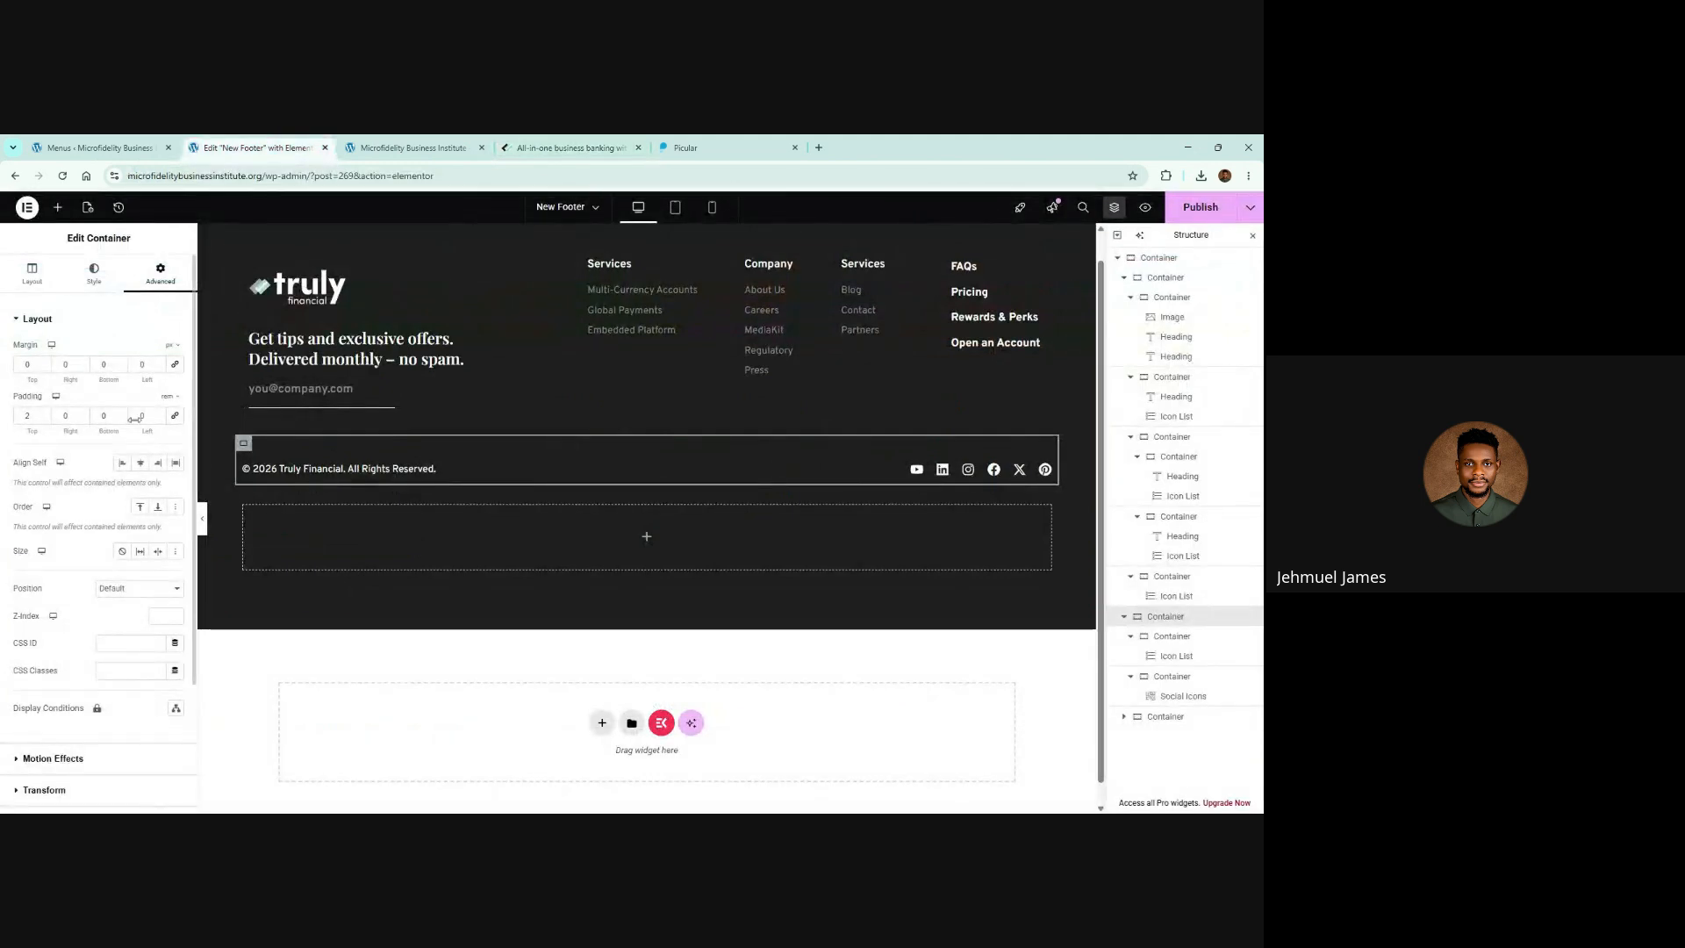
left_click(179, 347)
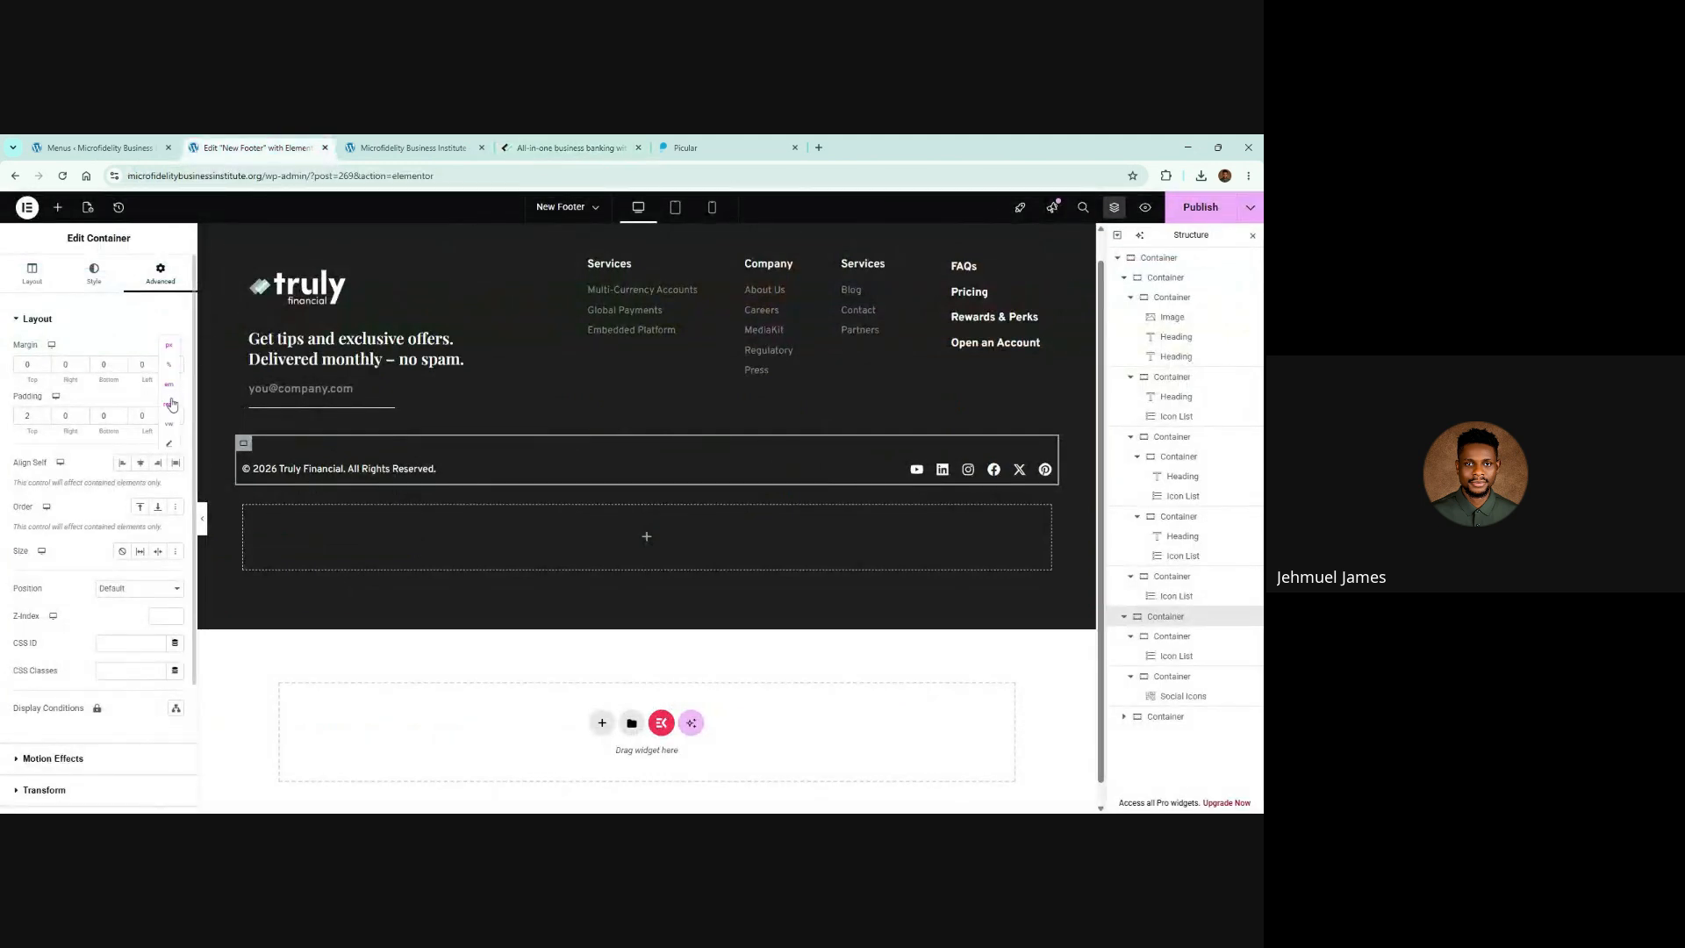
left_click(169, 403)
left_click(44, 363)
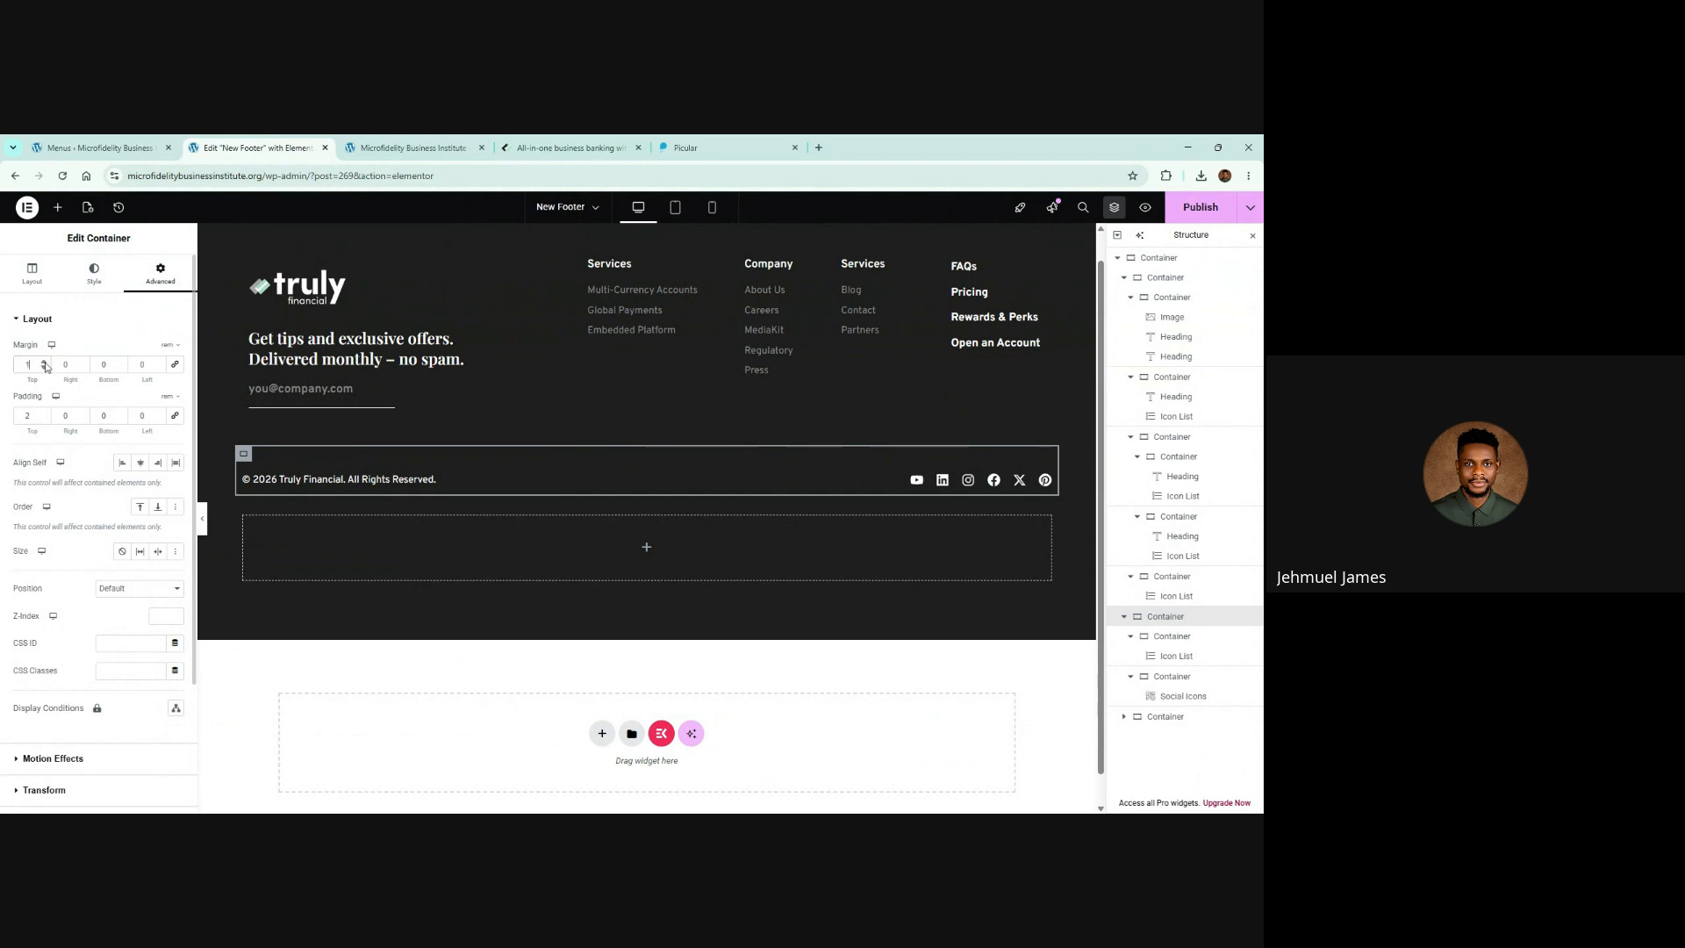
left_click(44, 363)
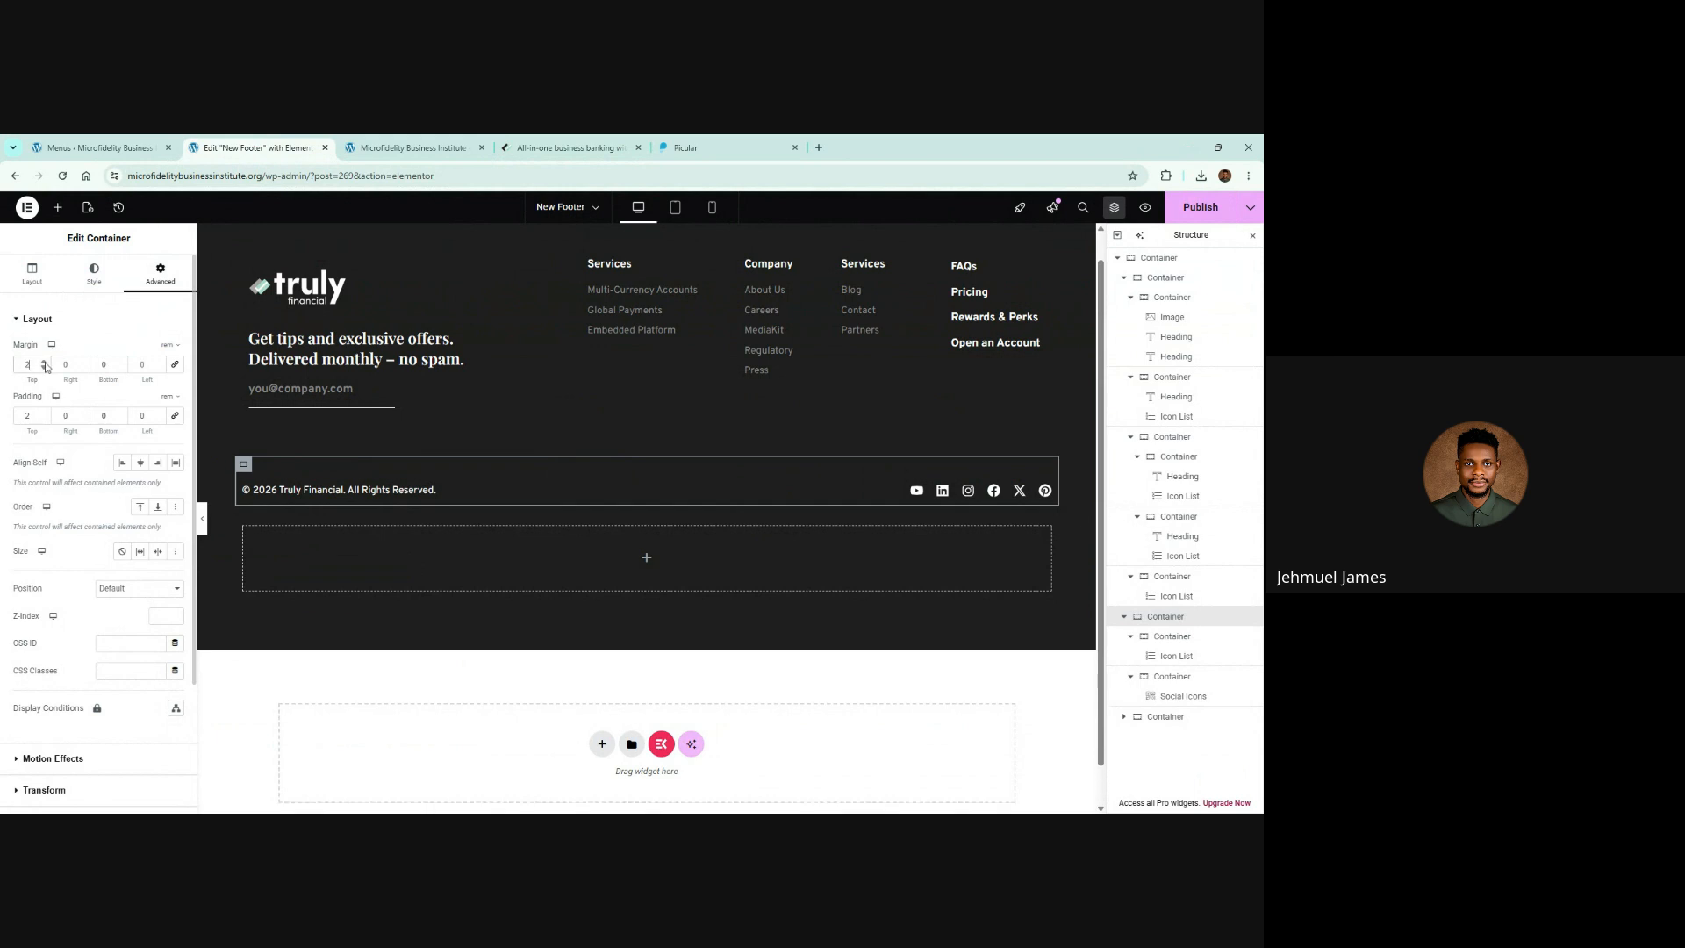
left_click(44, 363)
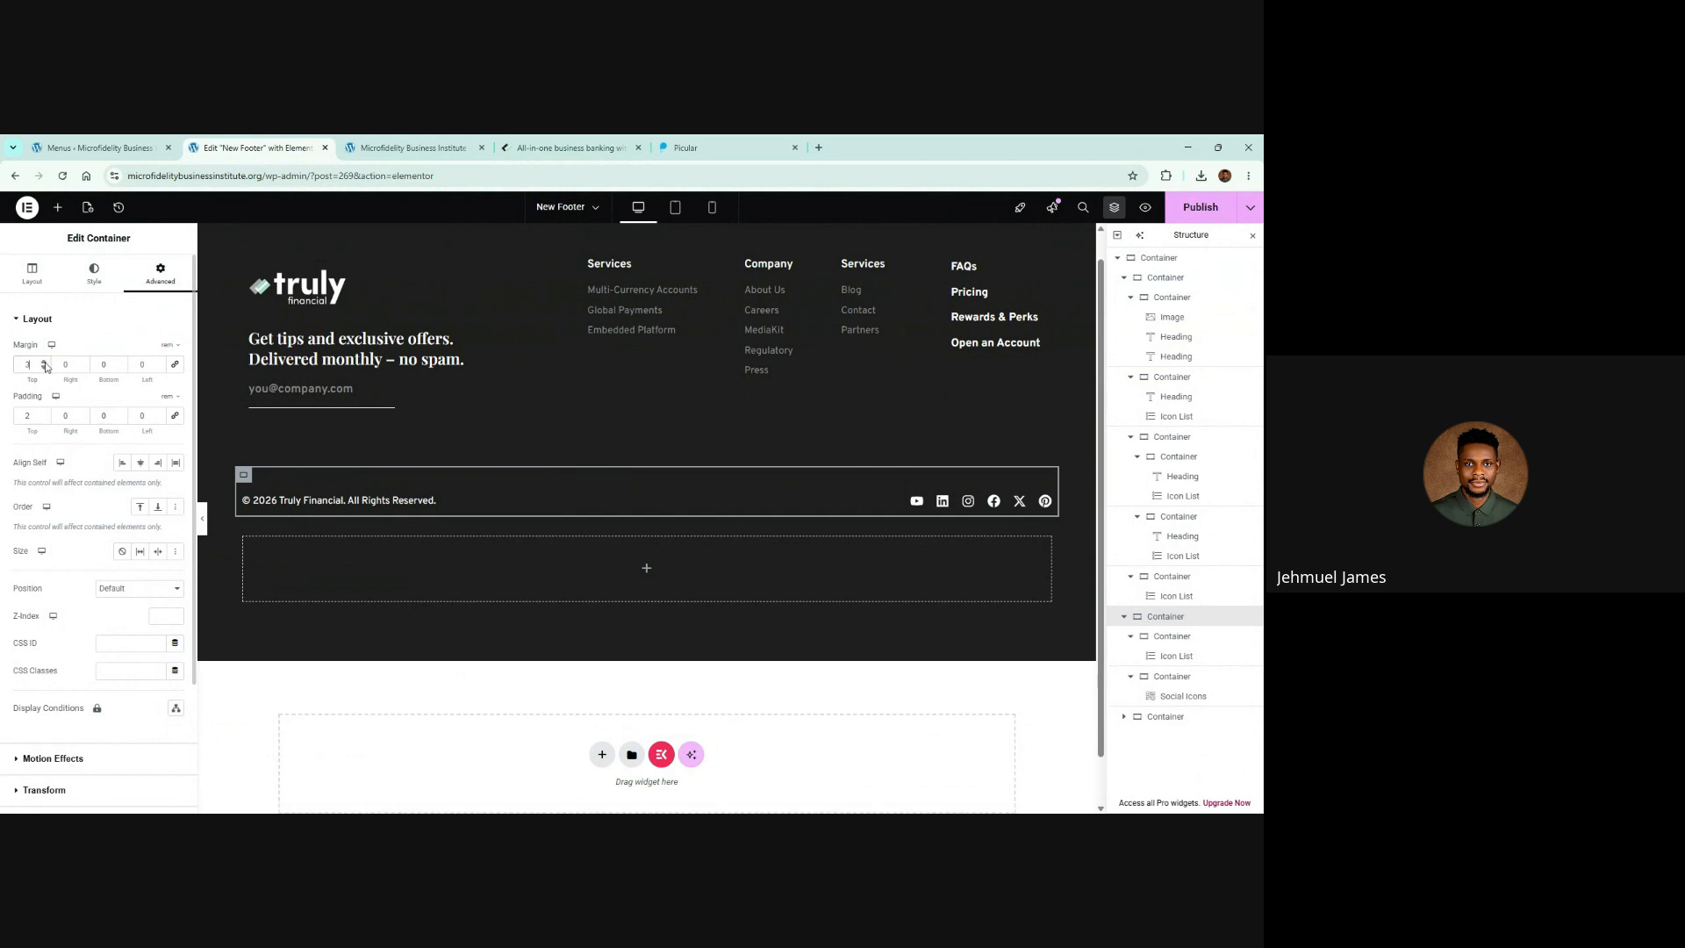
left_click(1200, 216)
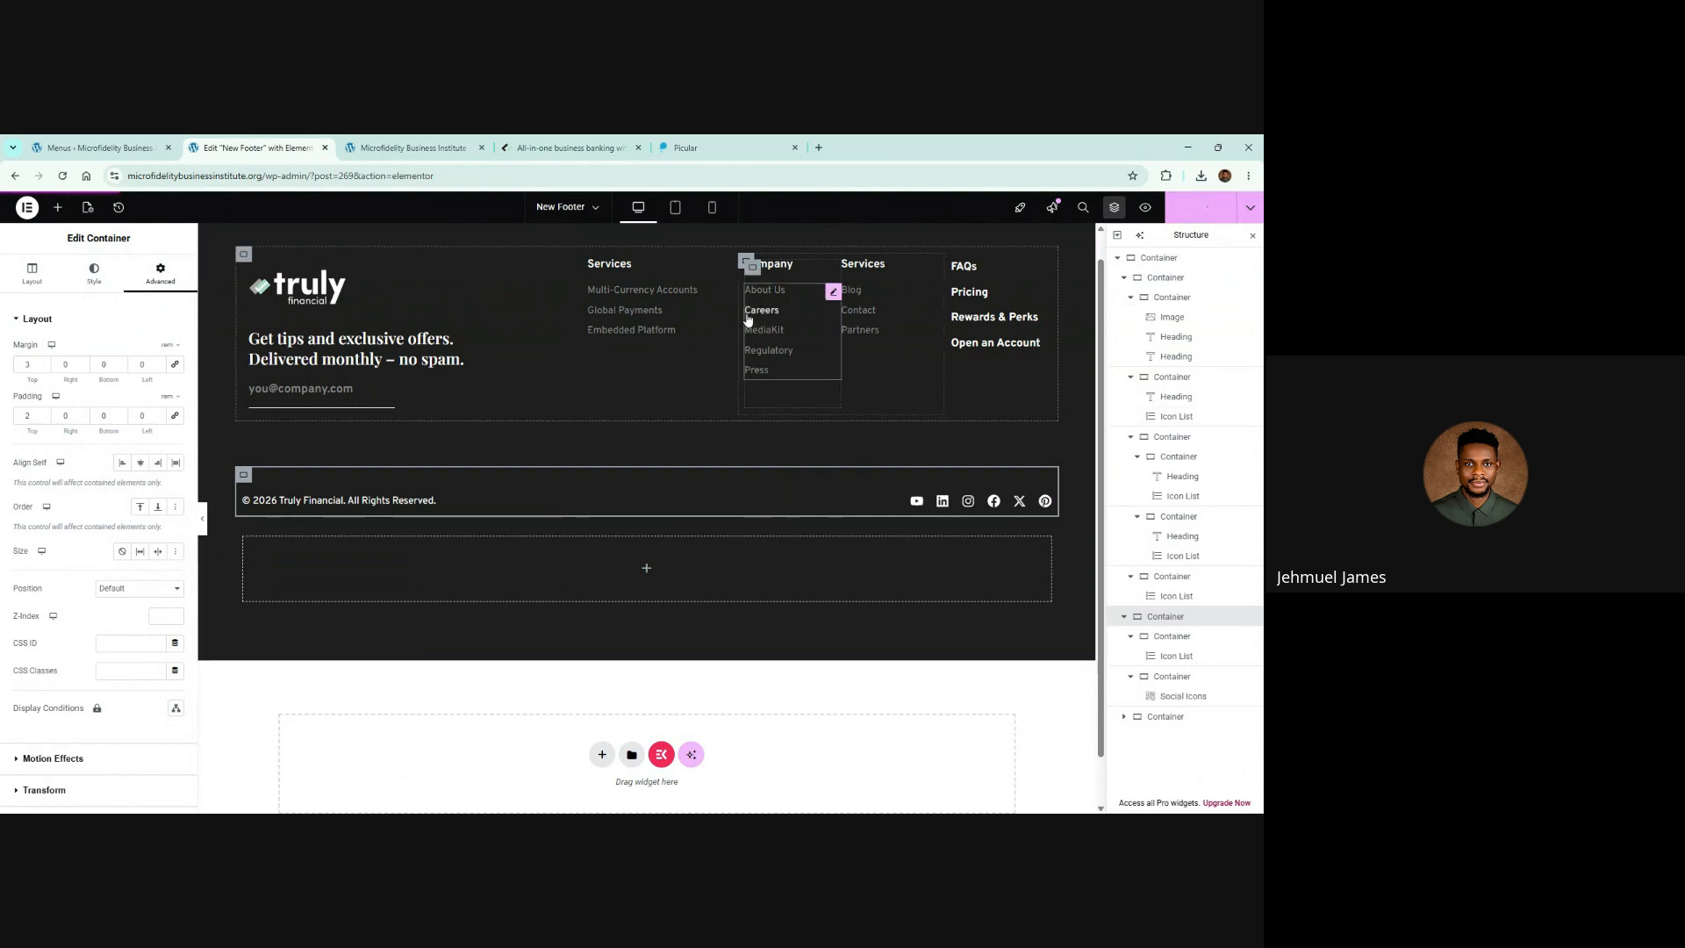
Step: Set the padding of the inner container around the copyright text to 0 on all sides
left_click(831, 289)
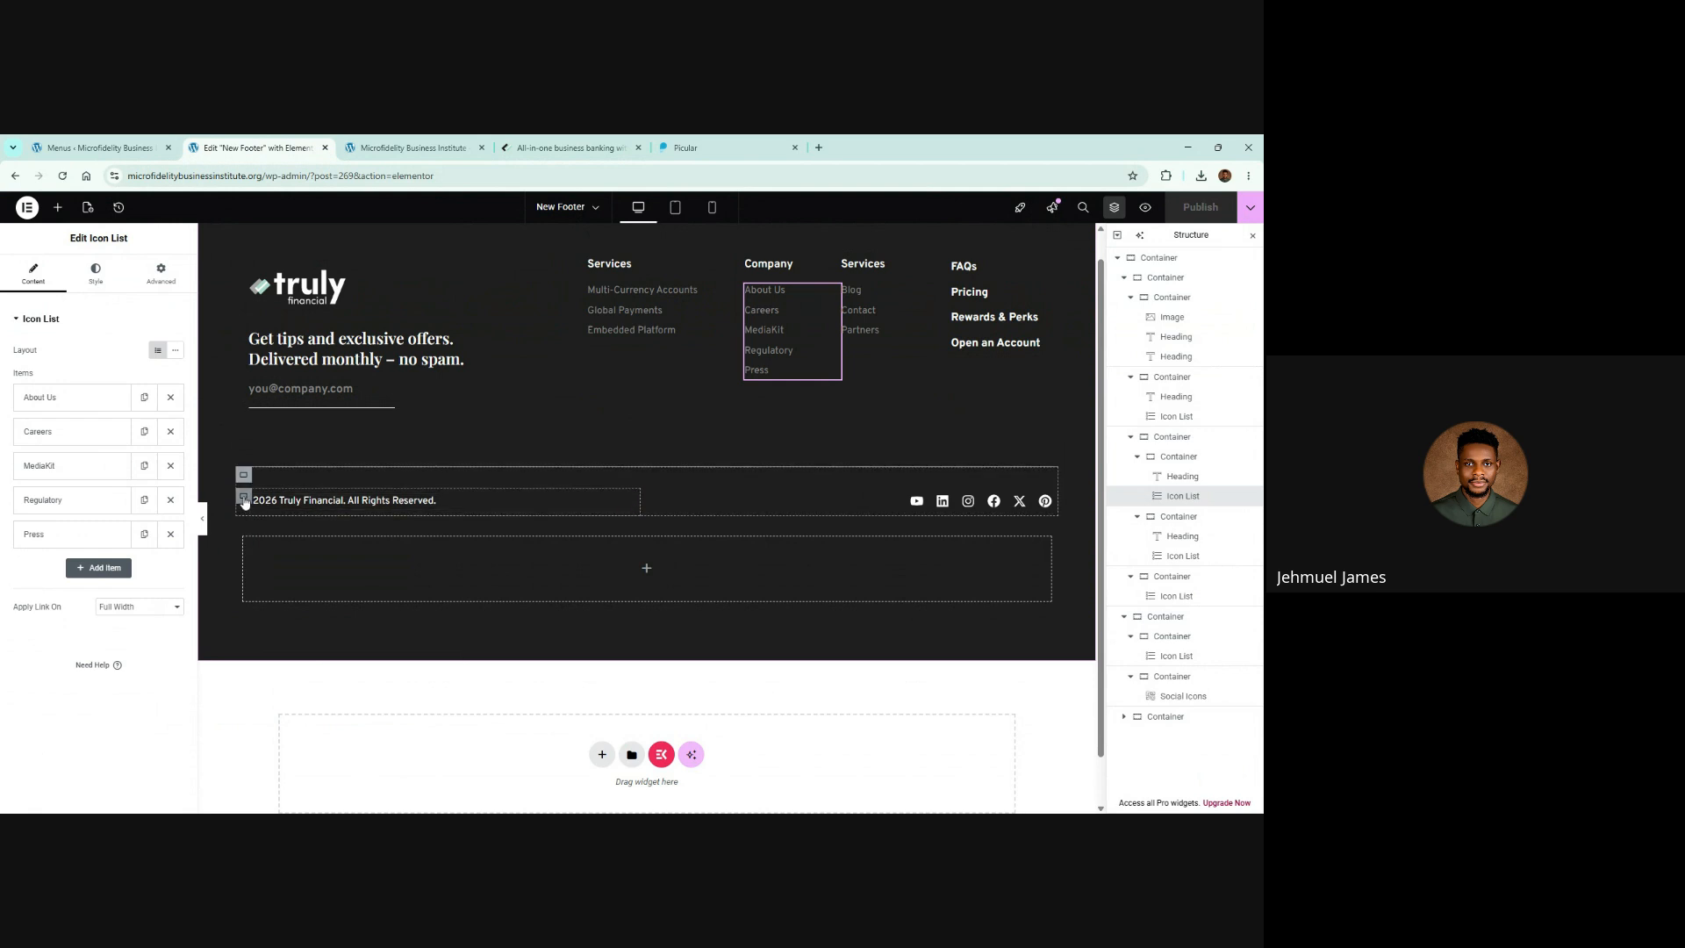
left_click(243, 496)
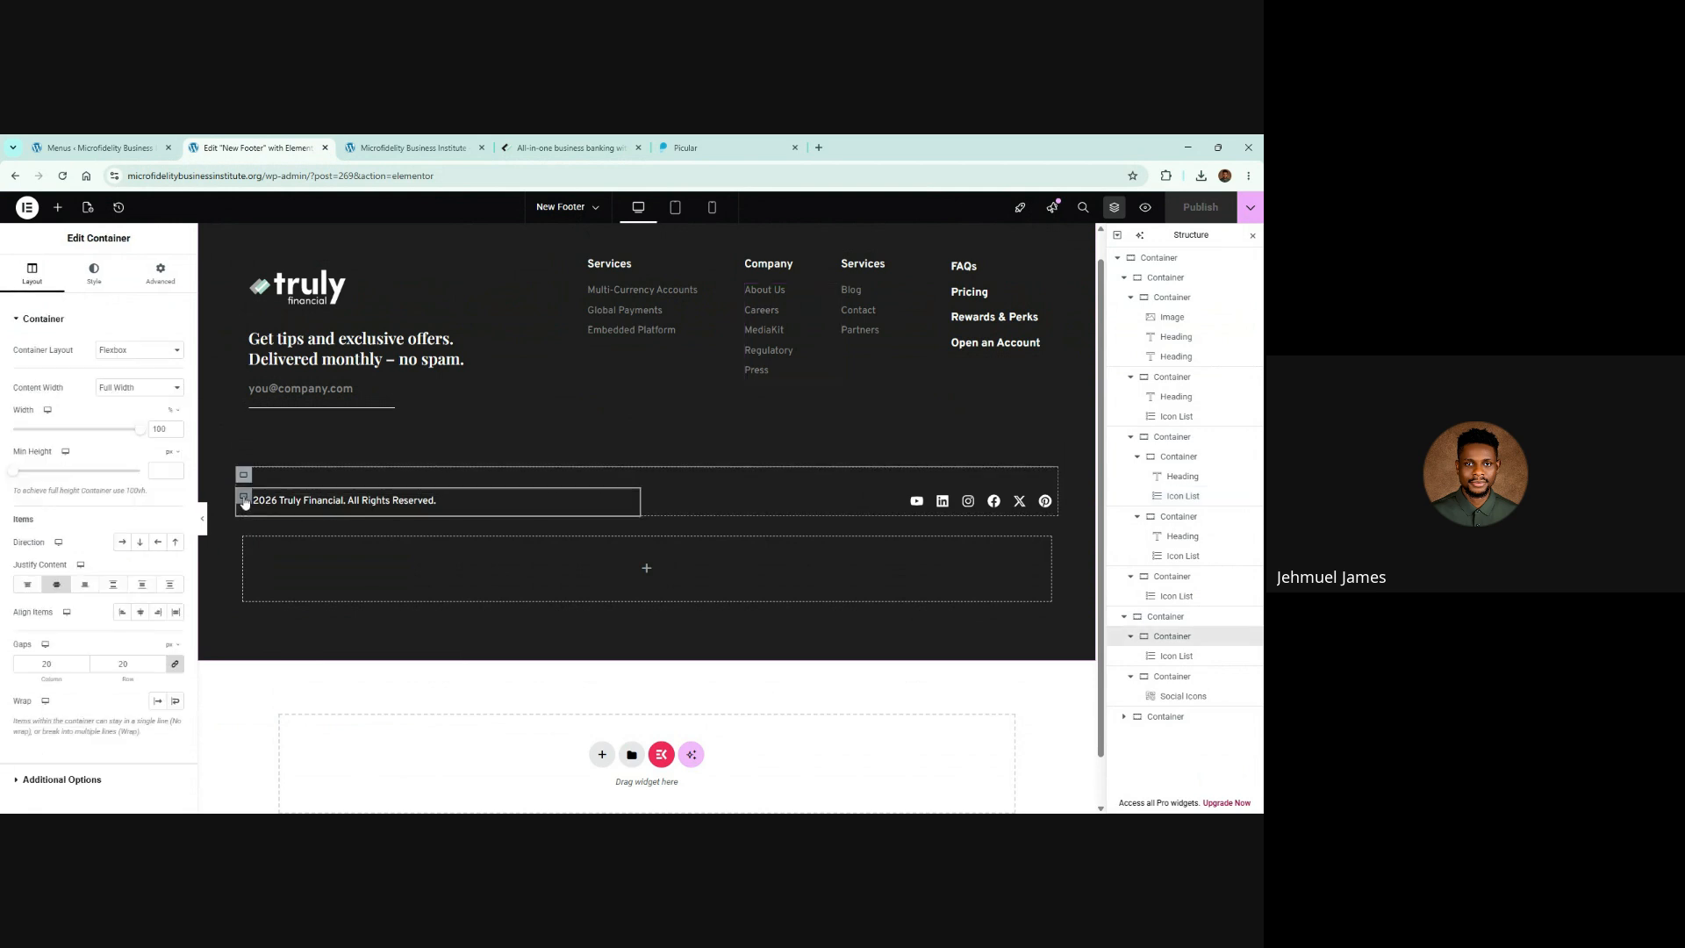
left_click(161, 272)
left_click(175, 417)
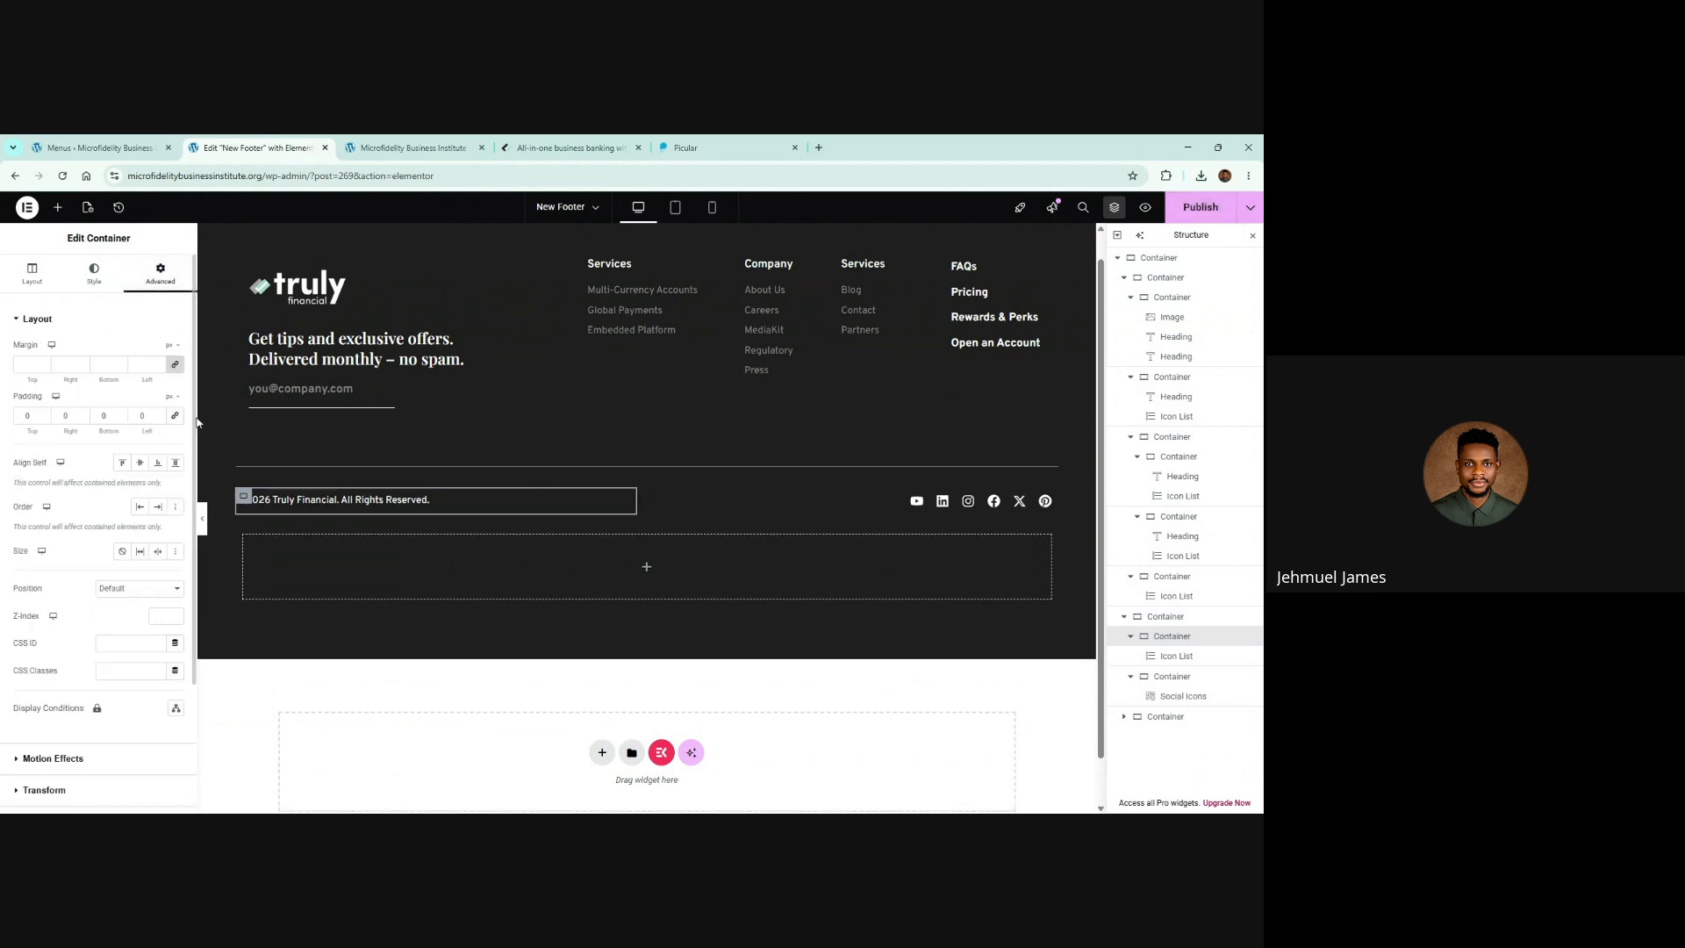
Step: Set the padding of the inner container around the social icons to 0 on all sides and publish the footer
left_click(658, 496)
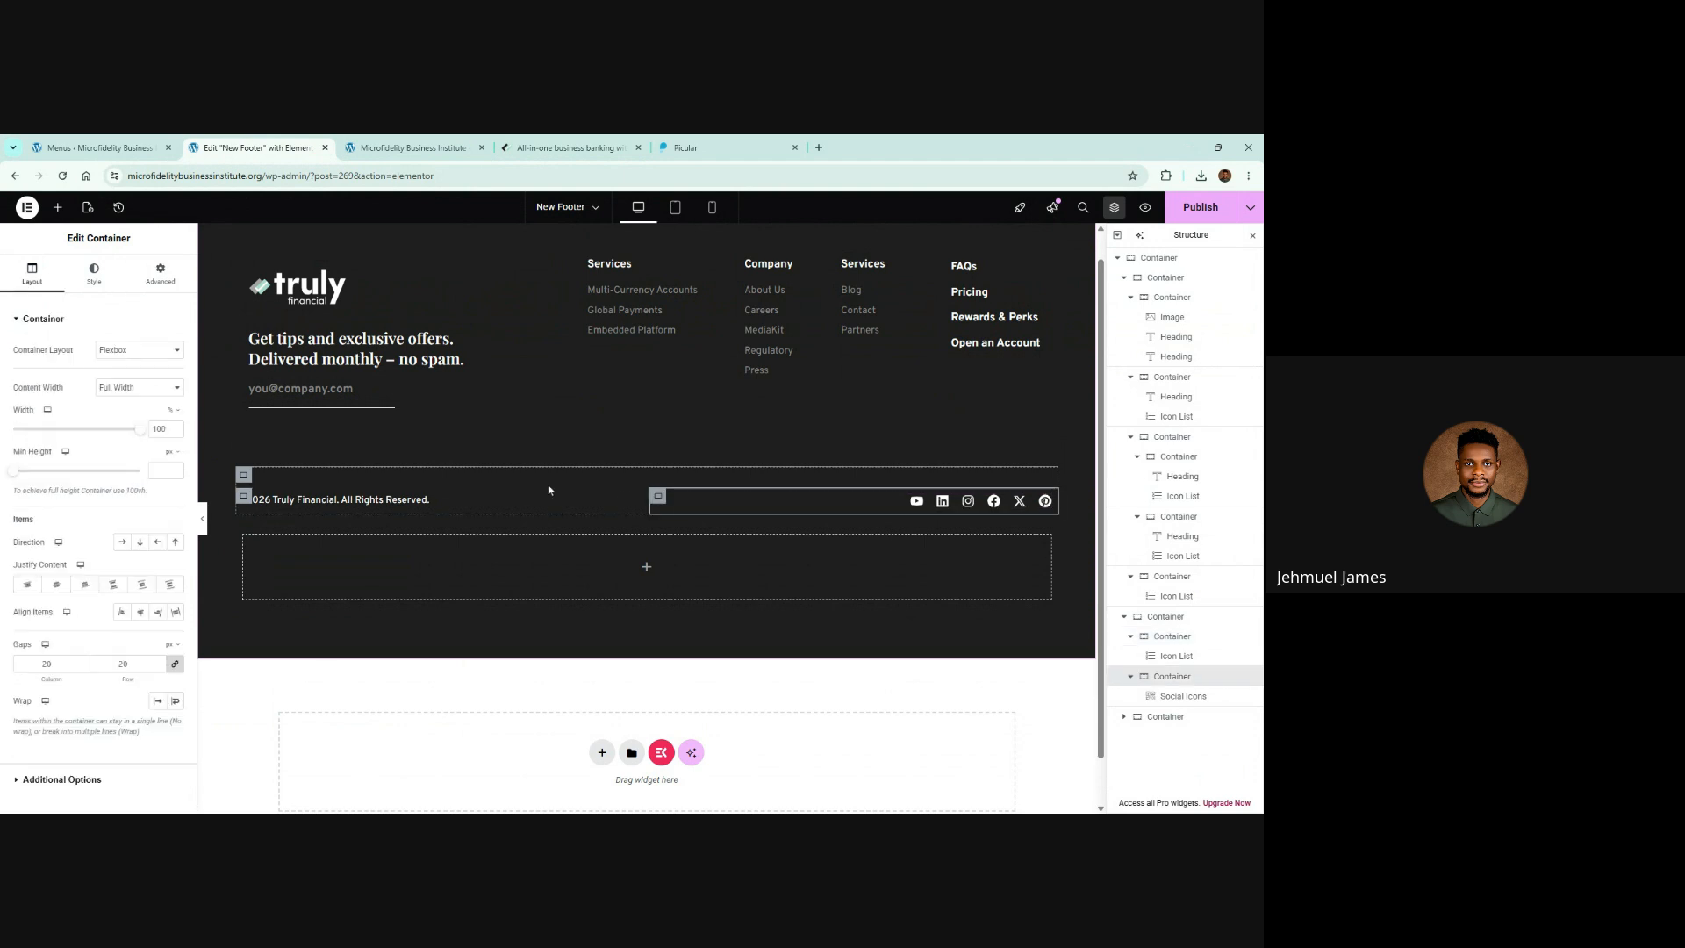
left_click(161, 272)
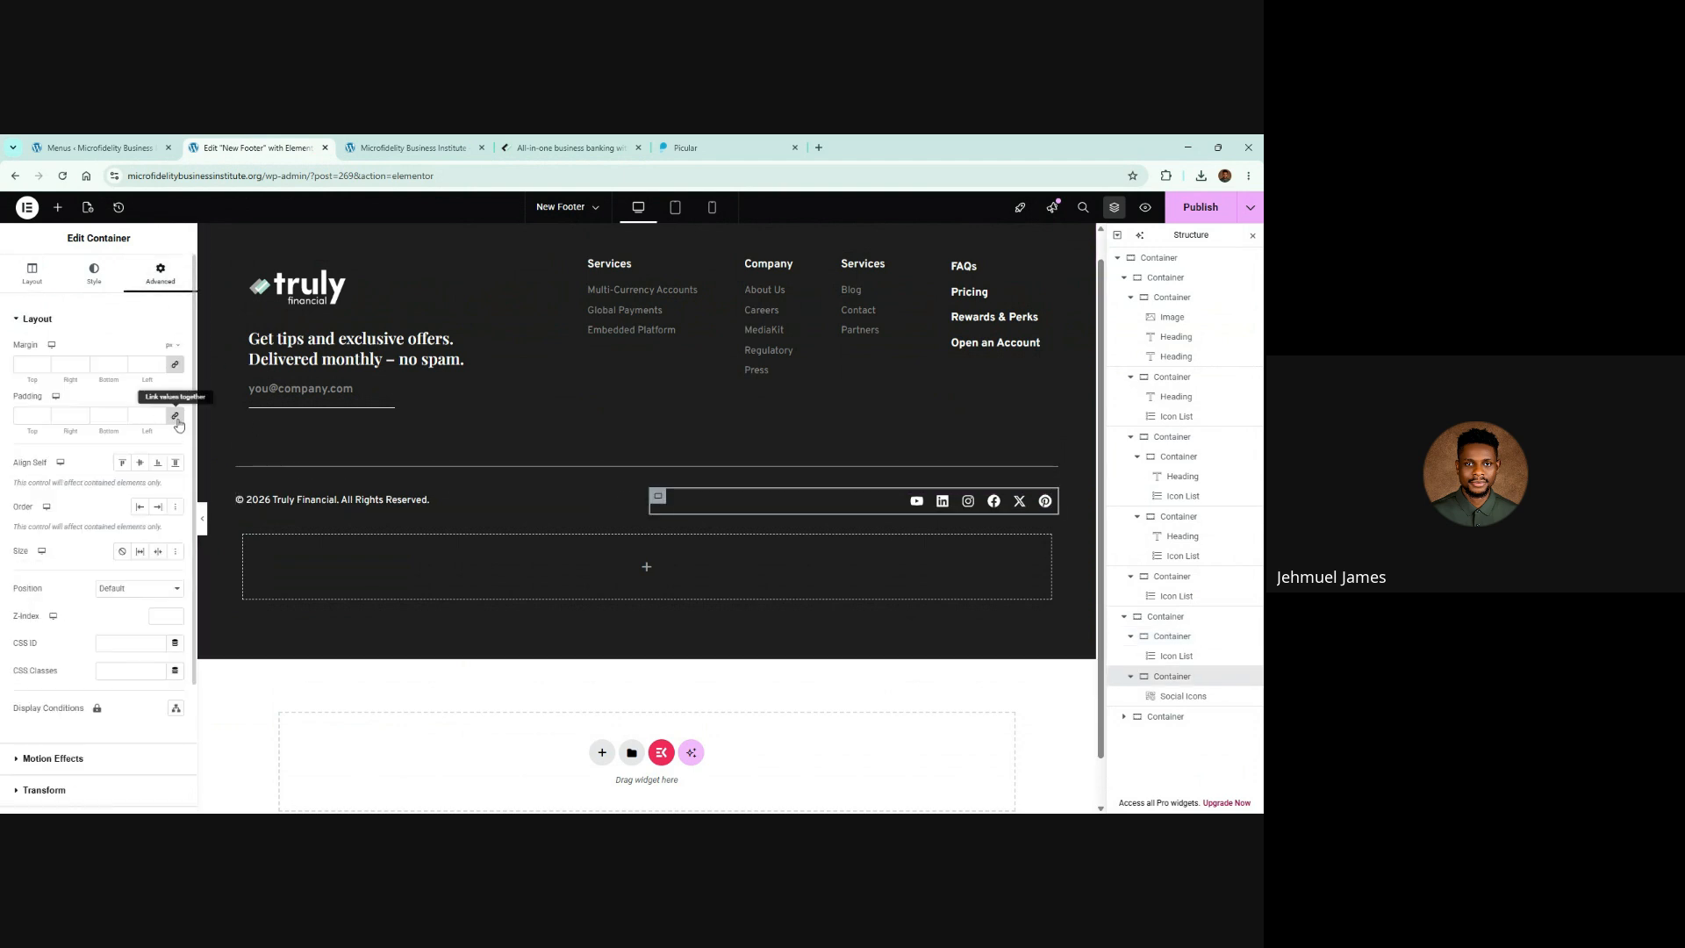
left_click(175, 417)
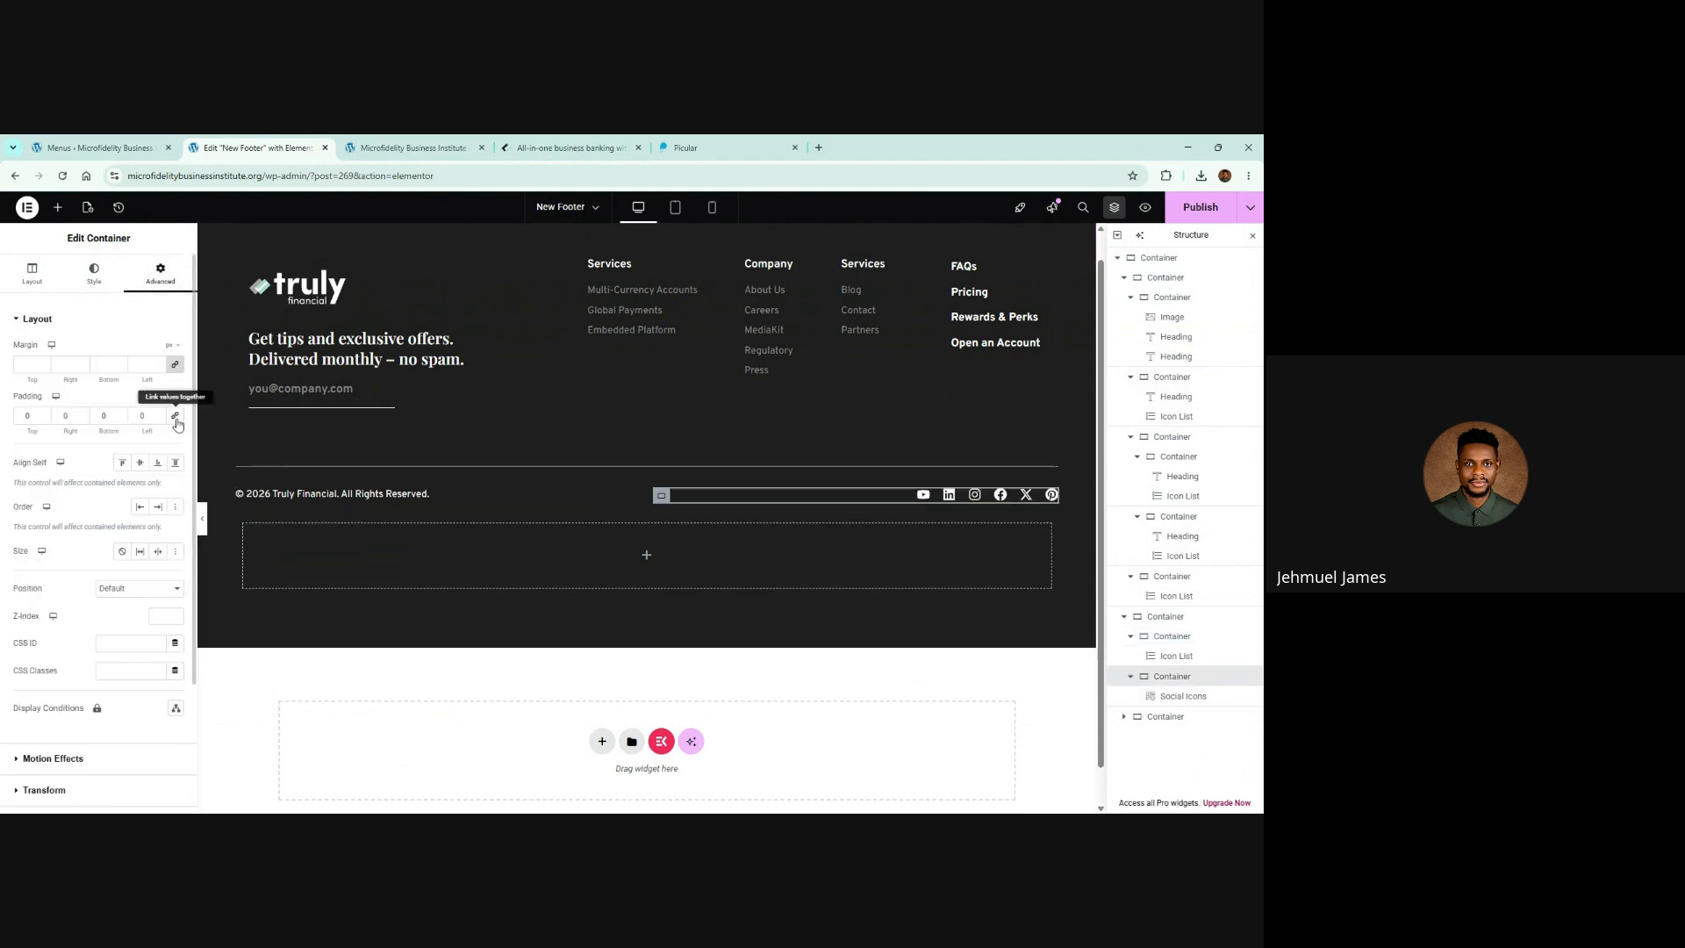
left_click(1179, 216)
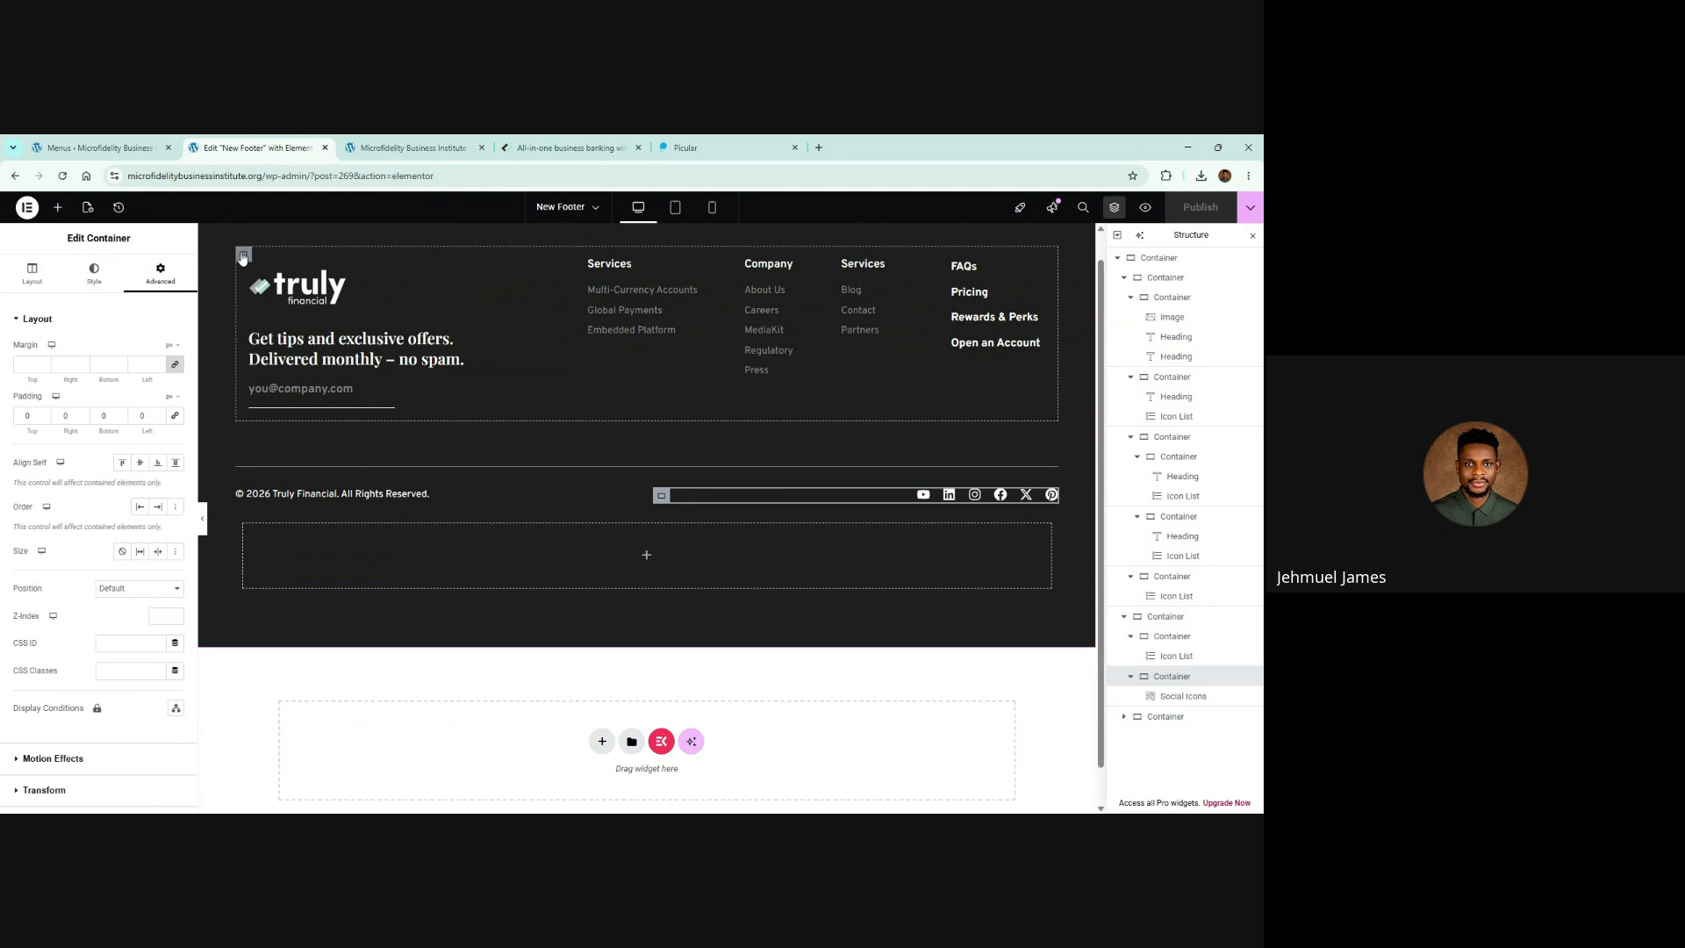
Step: Set the padding of the container holding the logo and link columns to 0 on all sides
left_click(243, 256)
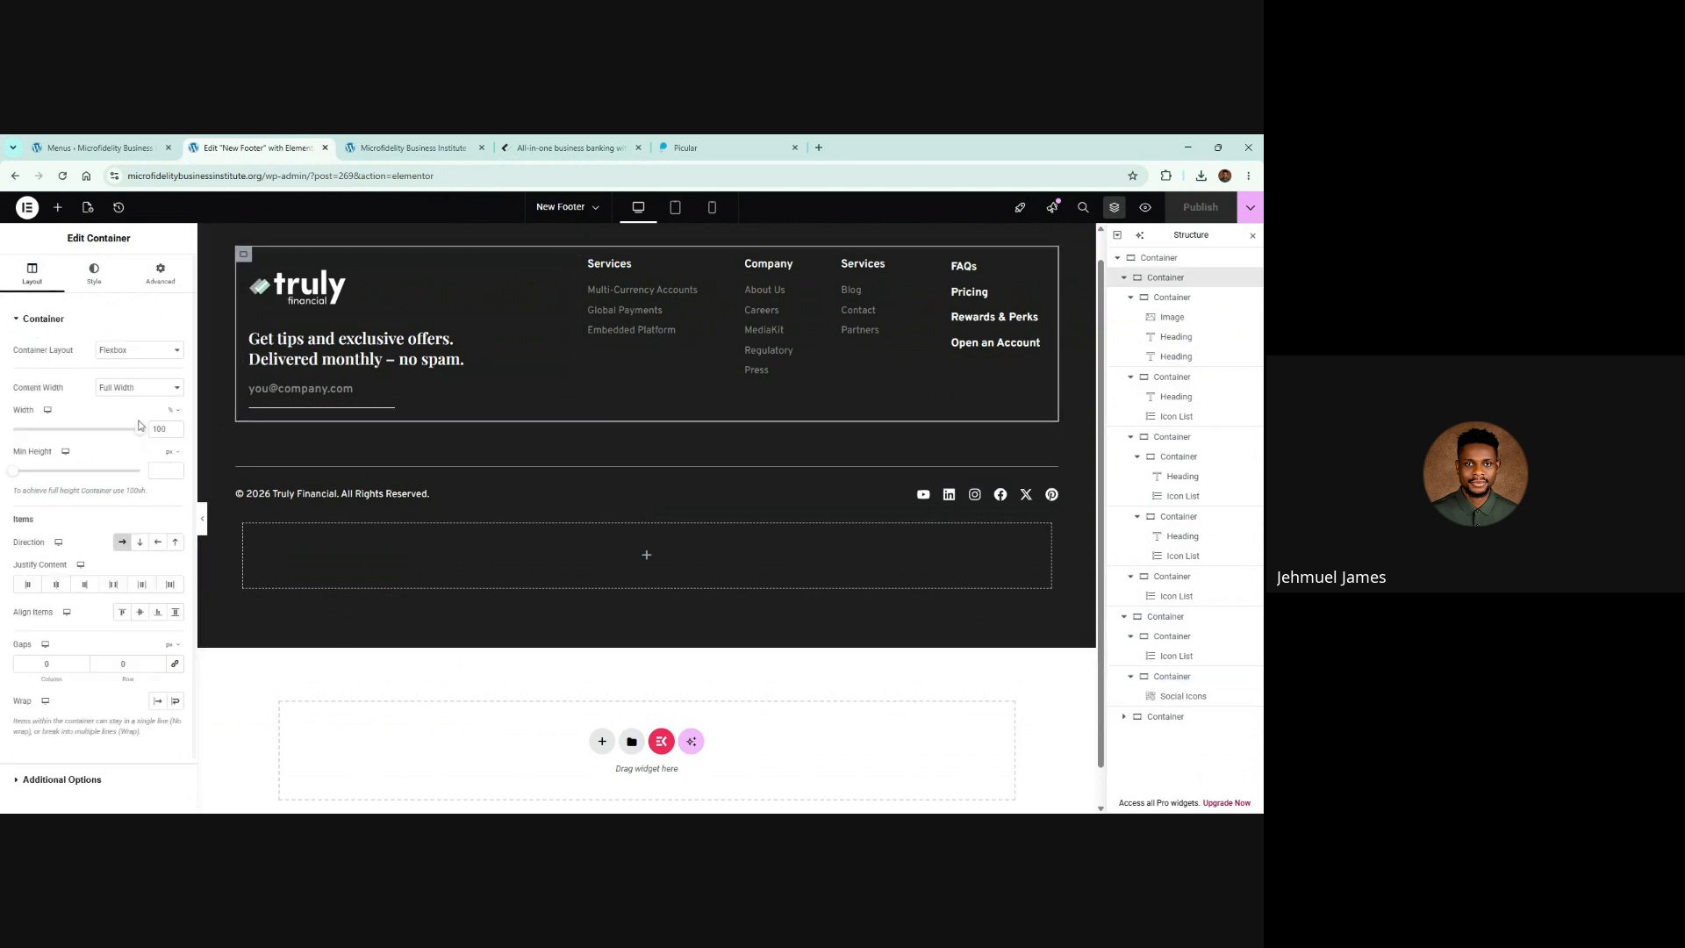
left_click(160, 273)
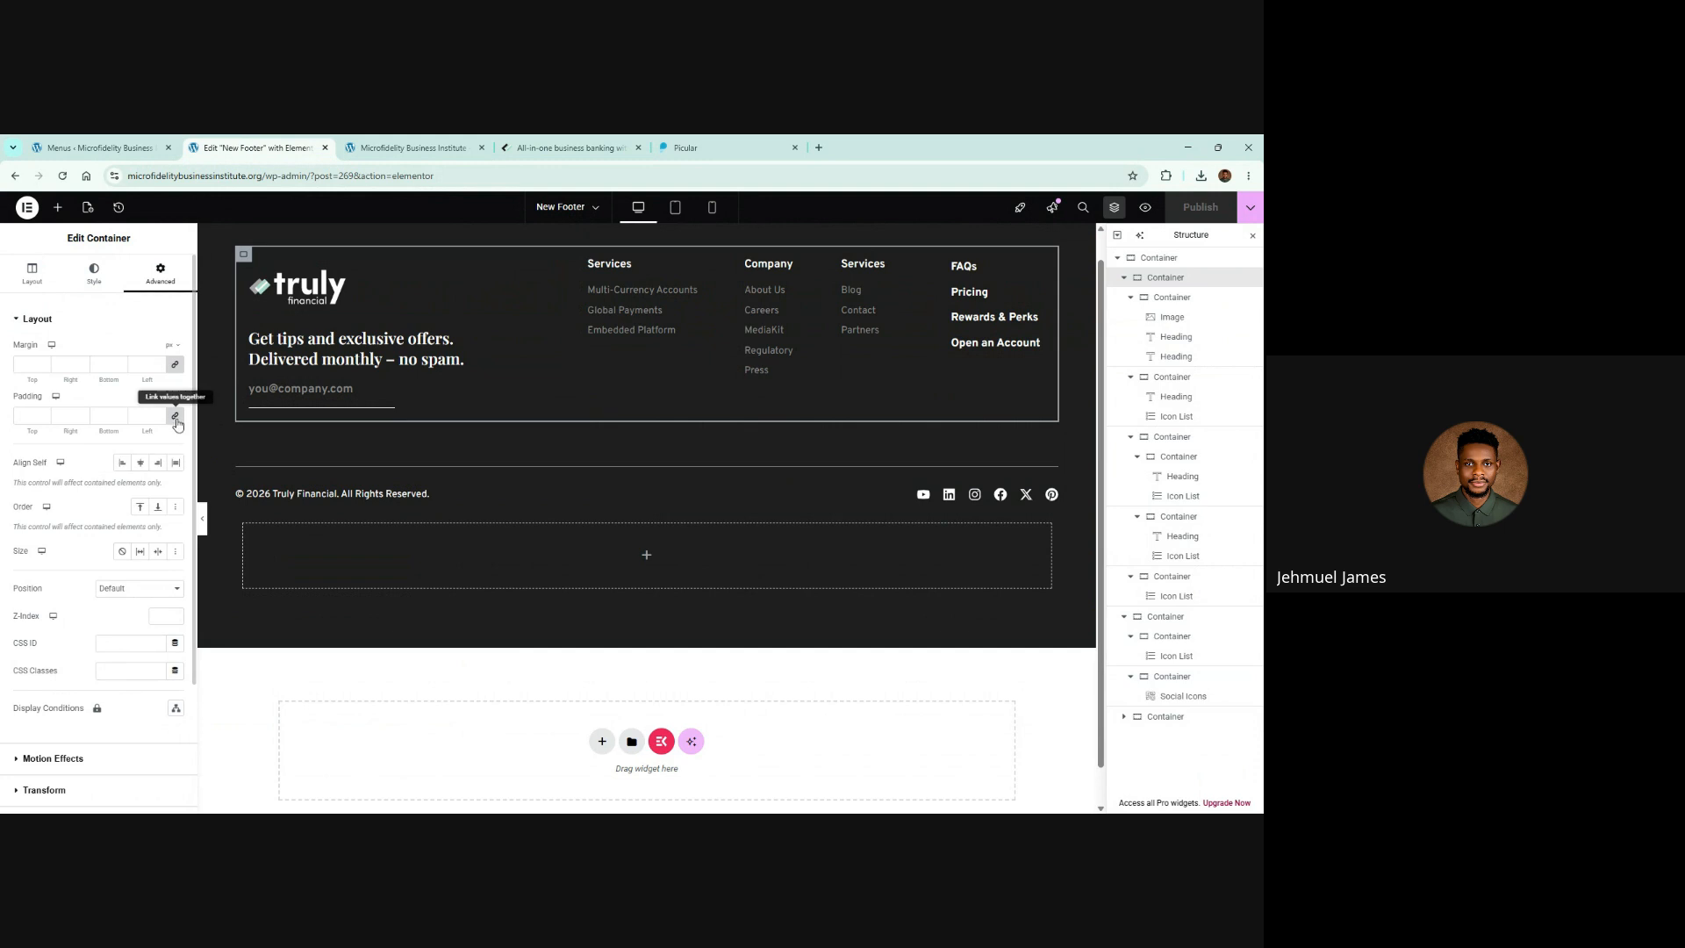
left_click(175, 418)
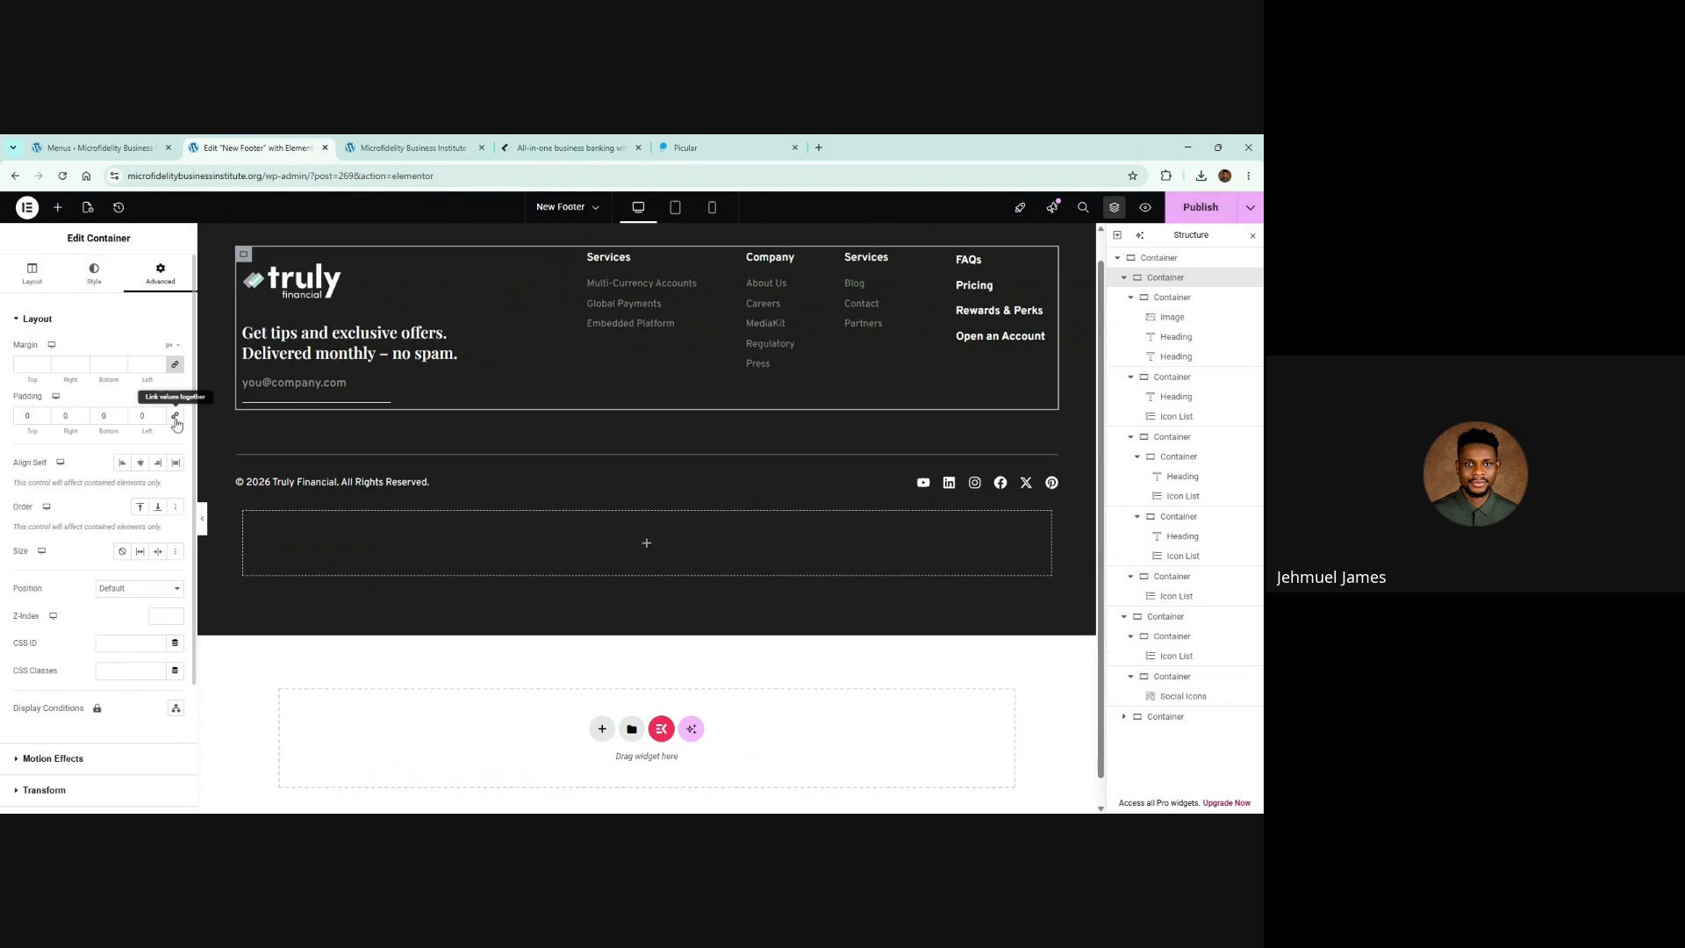
Step: Set the padding of the inner container around the logo and newsletter text to 0 on all sides
left_click(1167, 299)
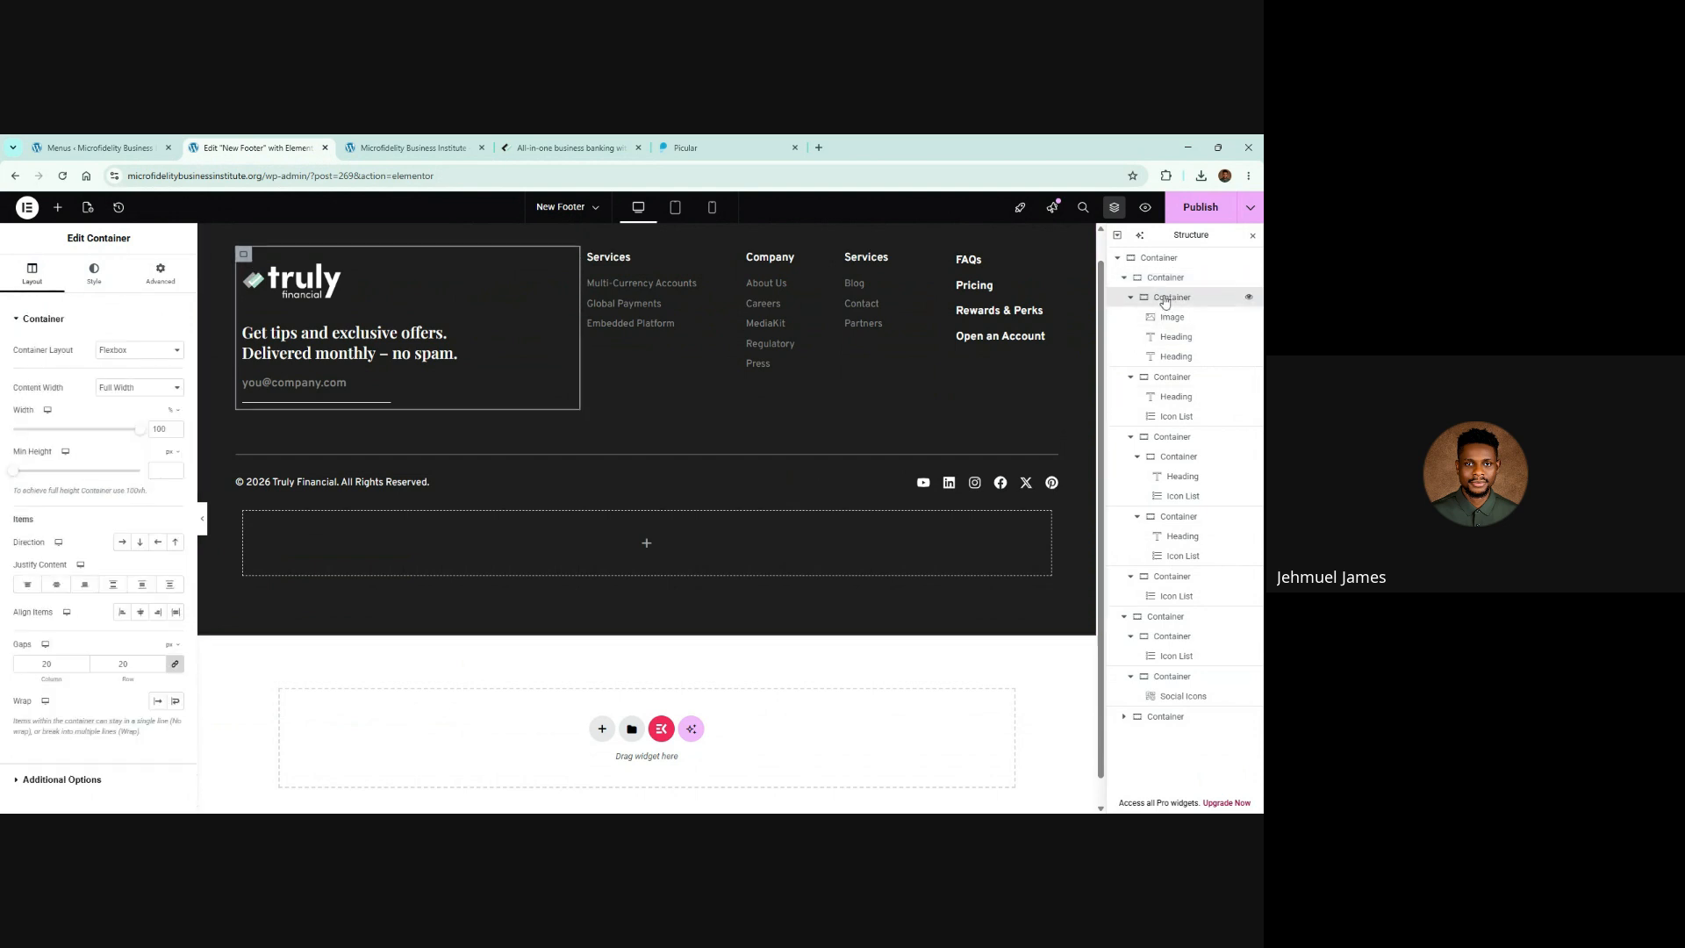
left_click(161, 274)
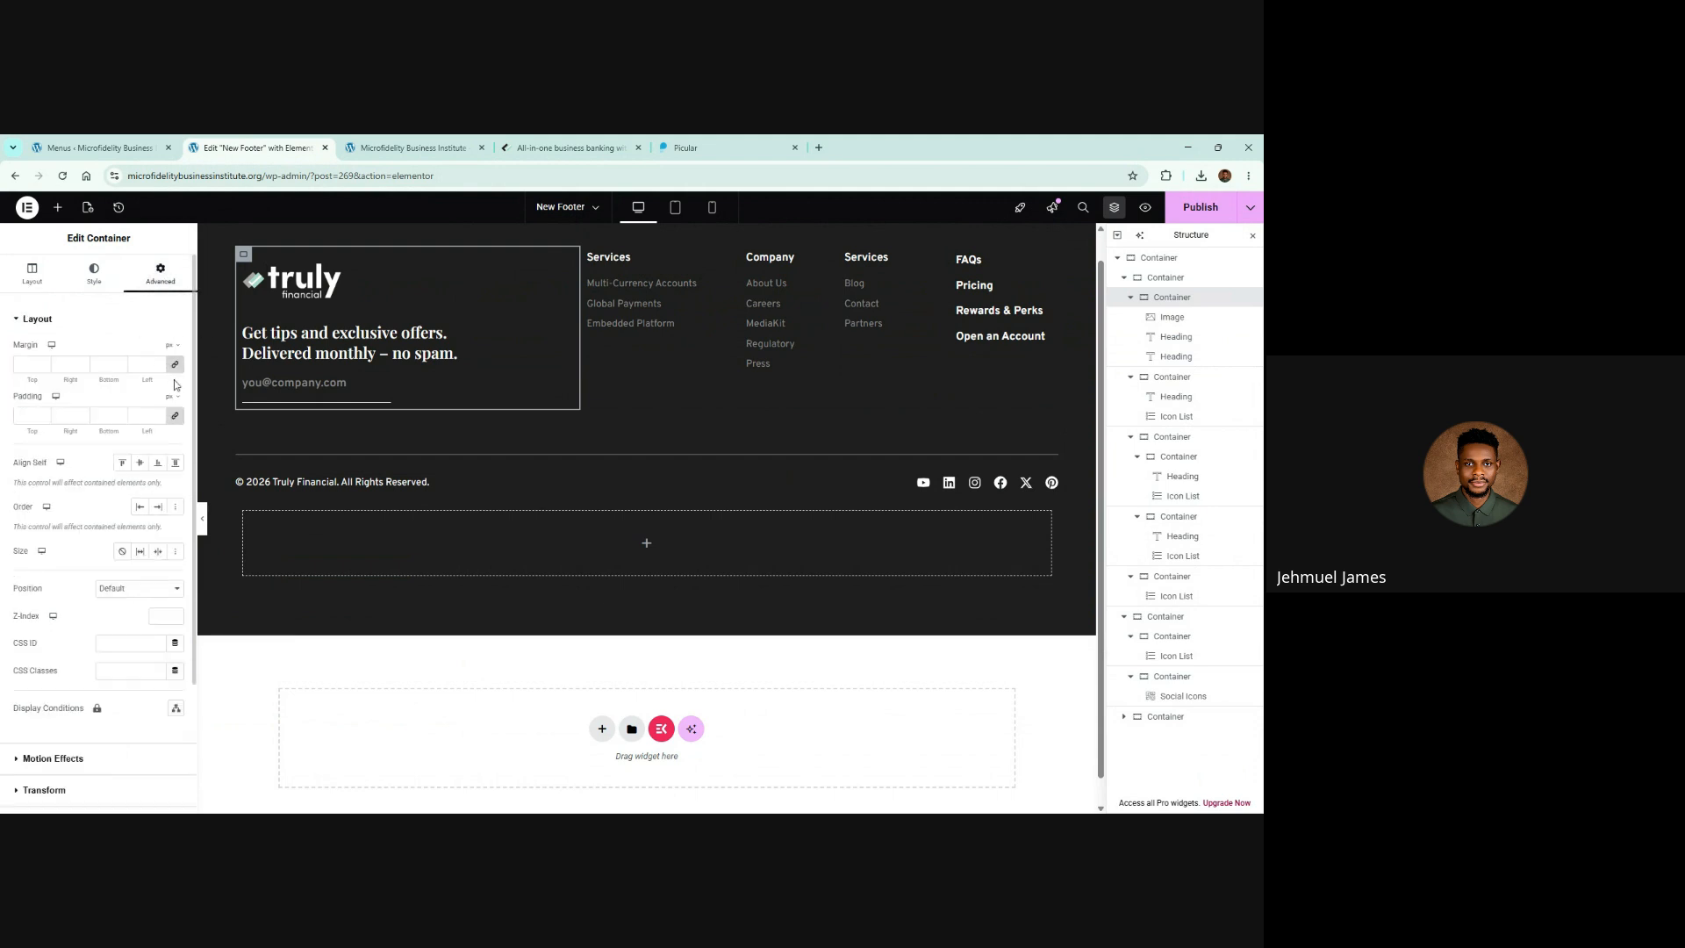
left_click(176, 419)
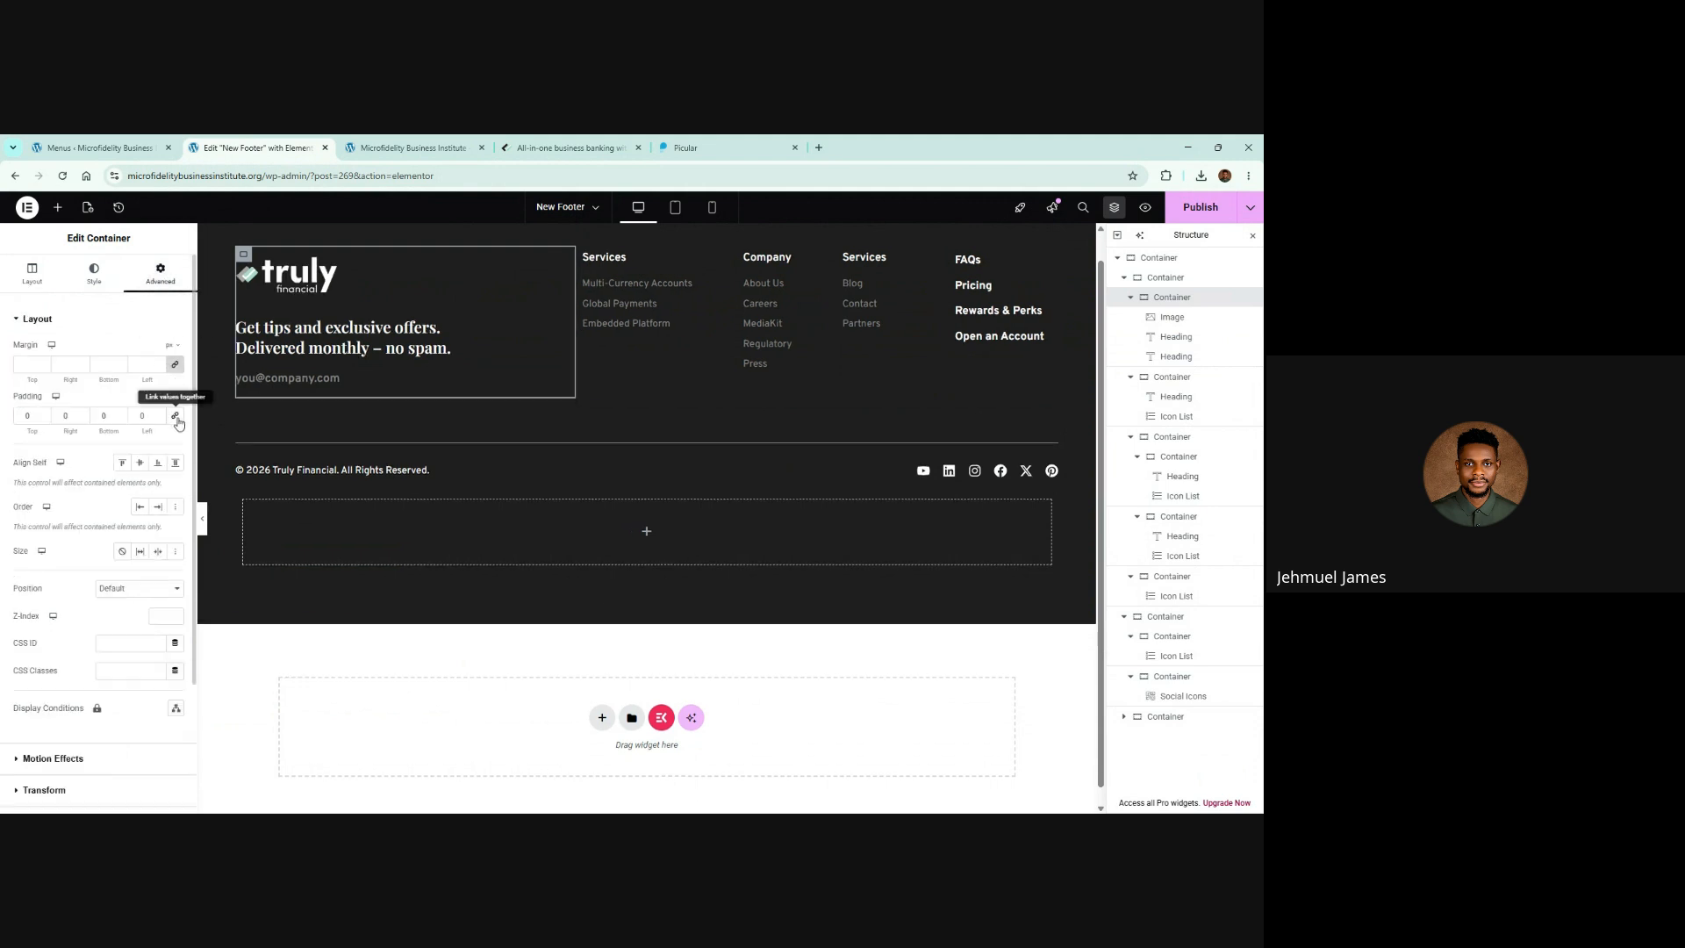
Step: Try 0 padding on all sides of the FAQs column's container and restore its default padding
left_click(959, 256)
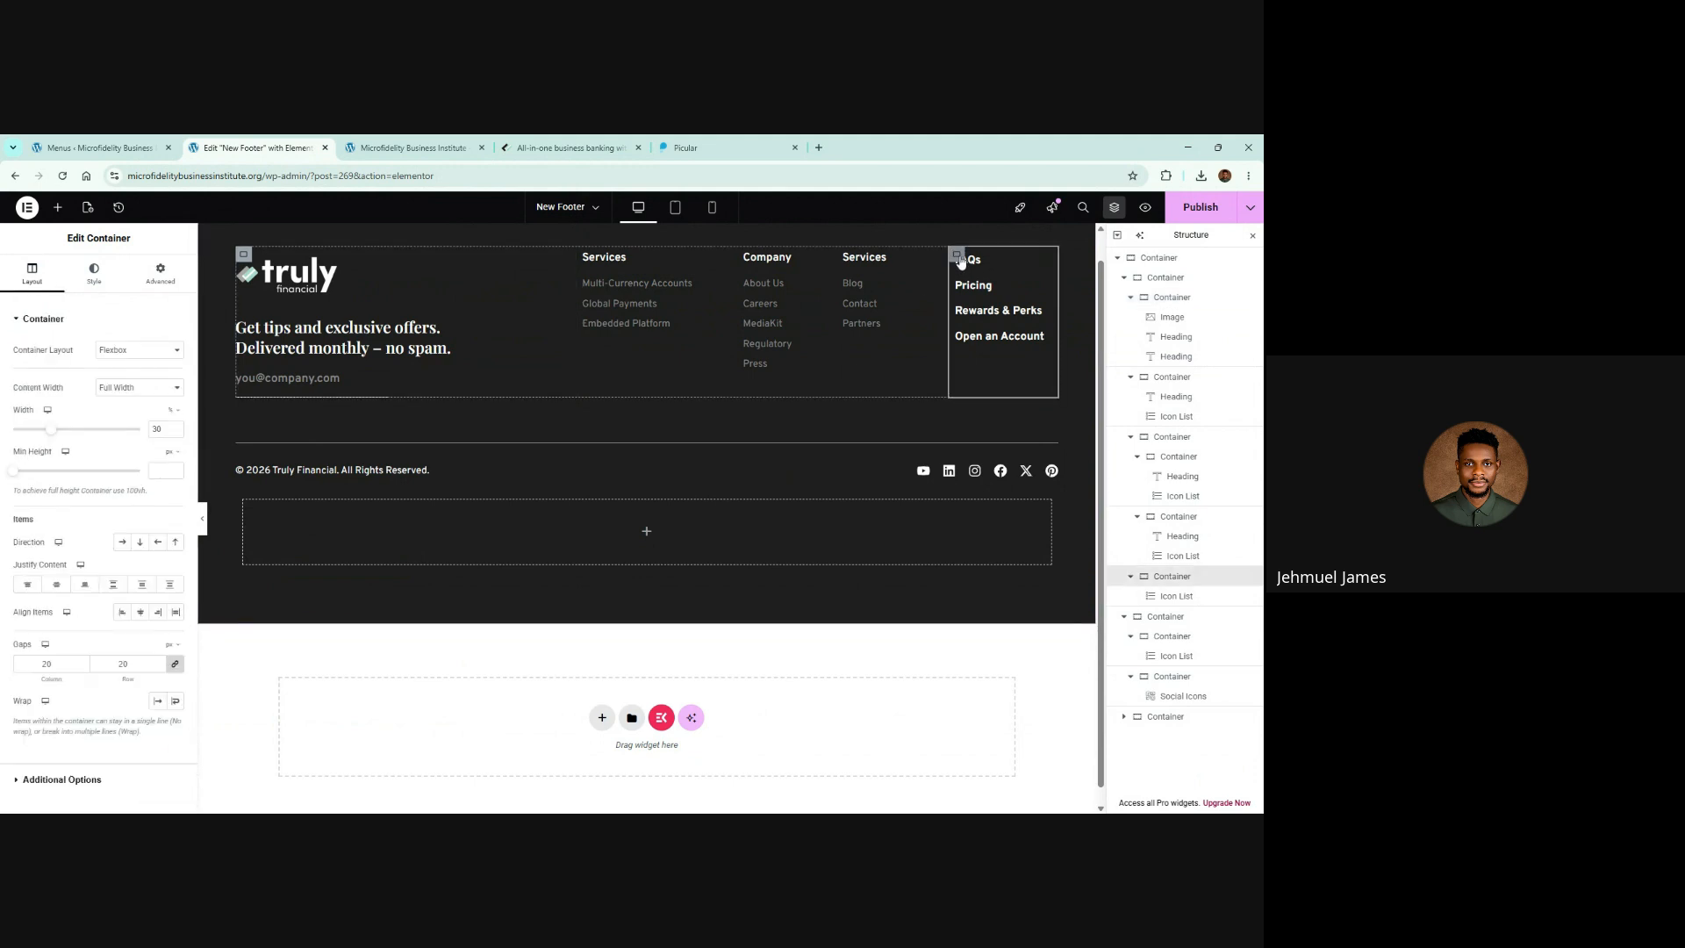
left_click(162, 274)
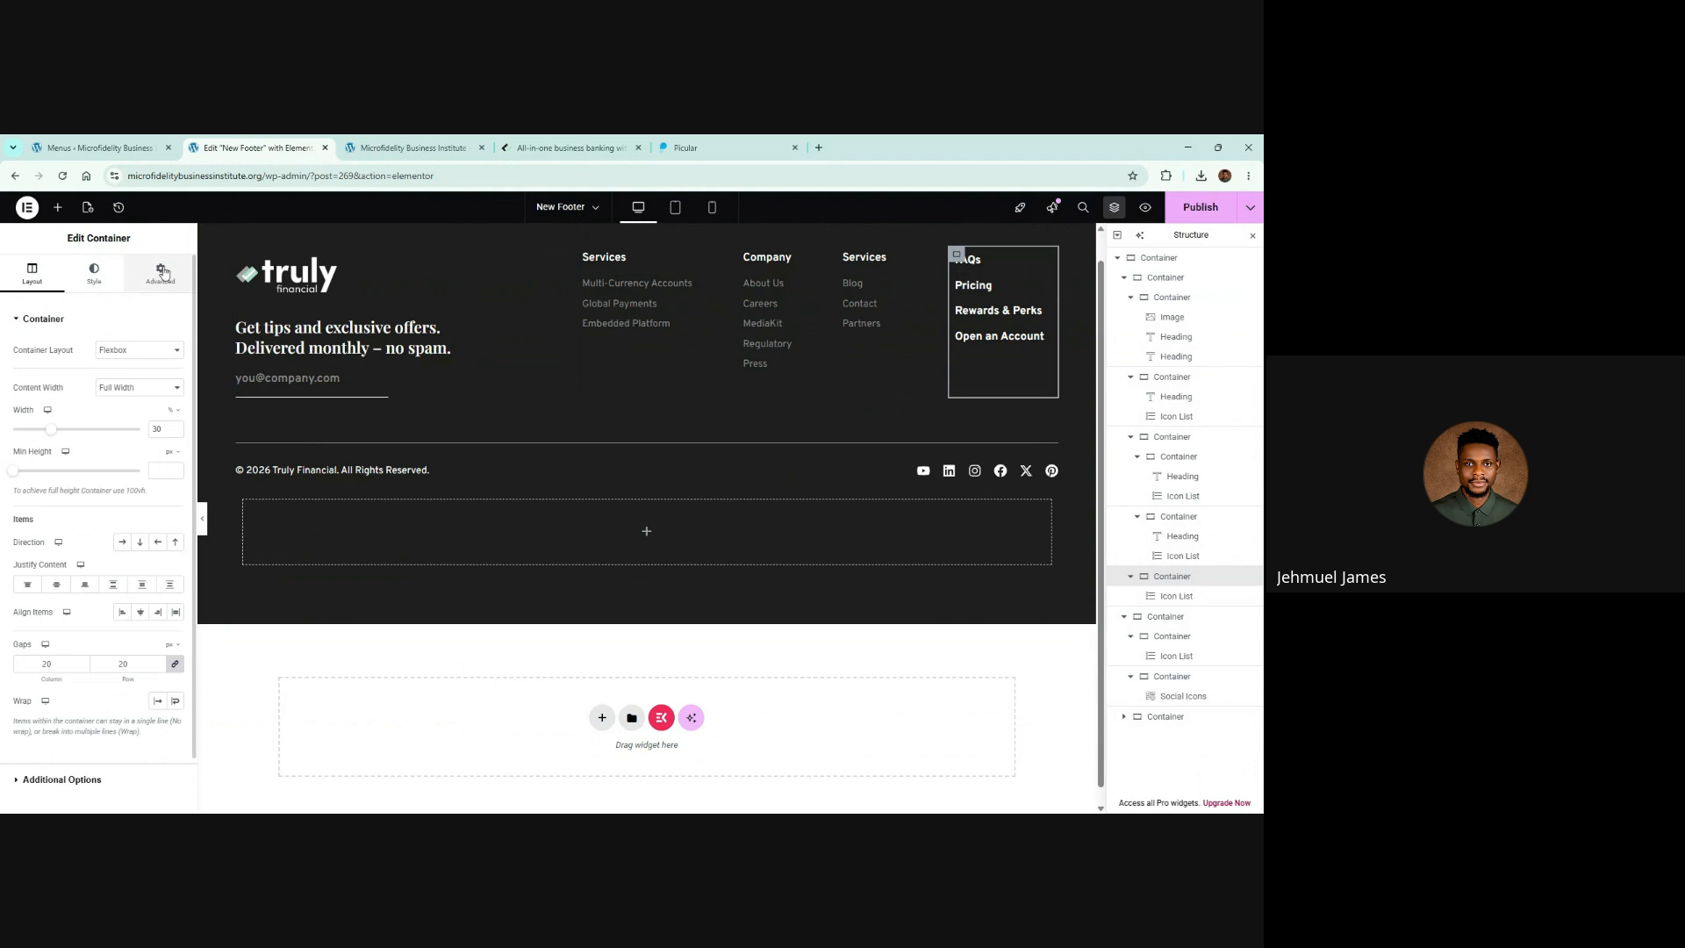
left_click(173, 419)
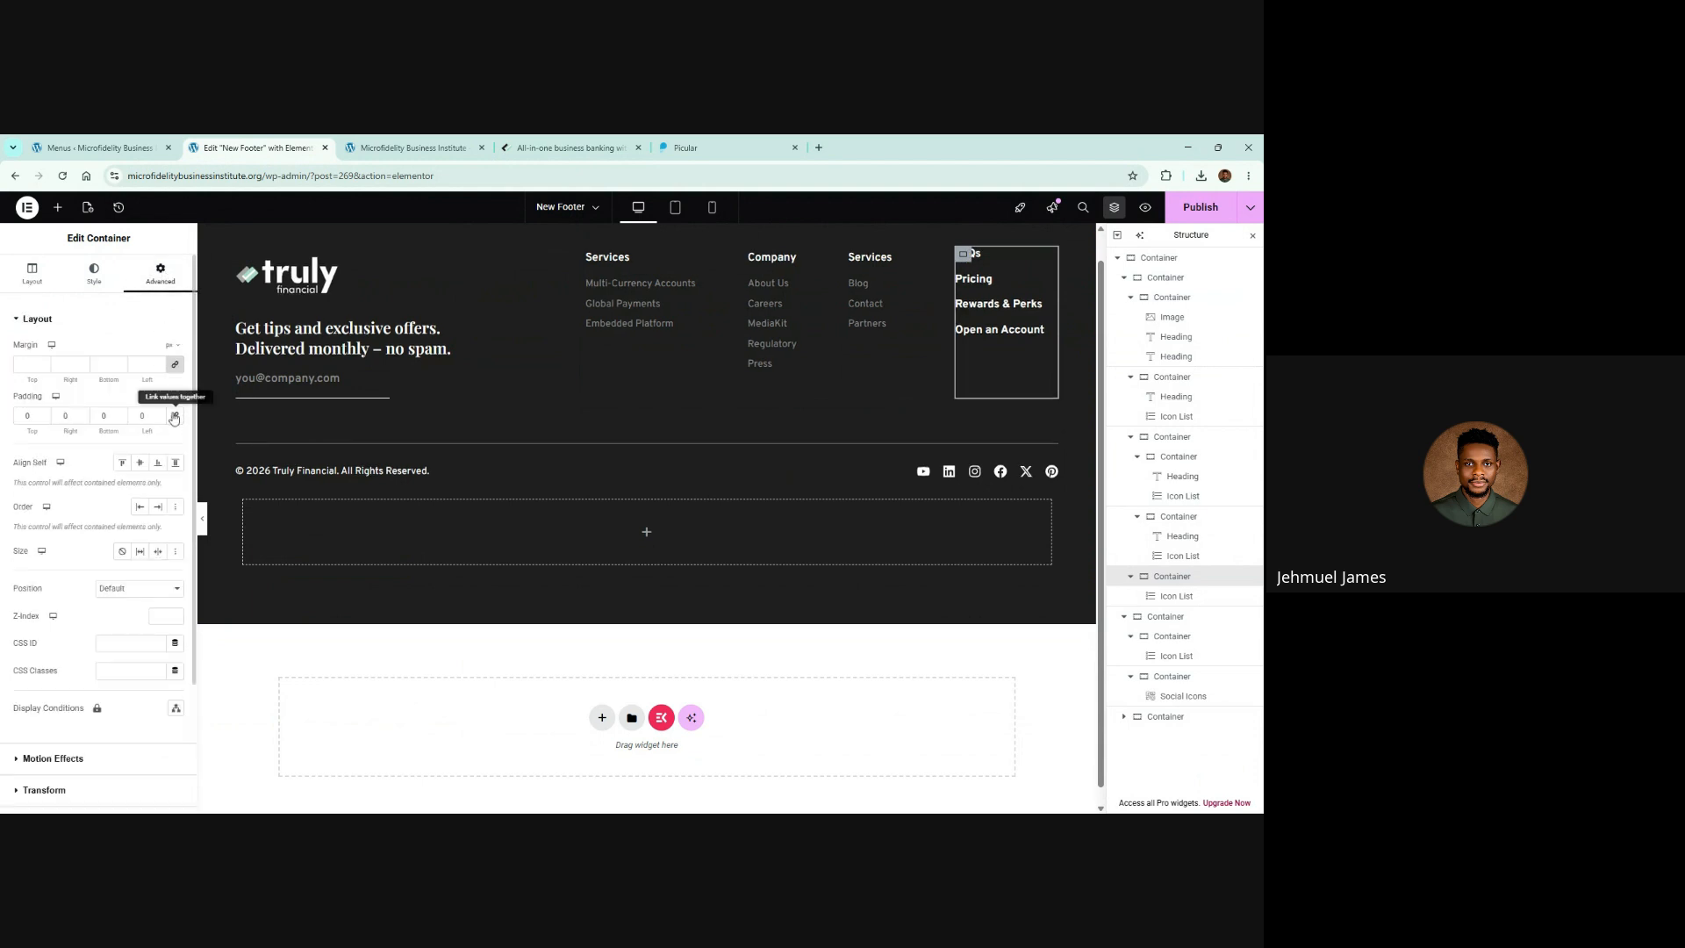
left_click(174, 417)
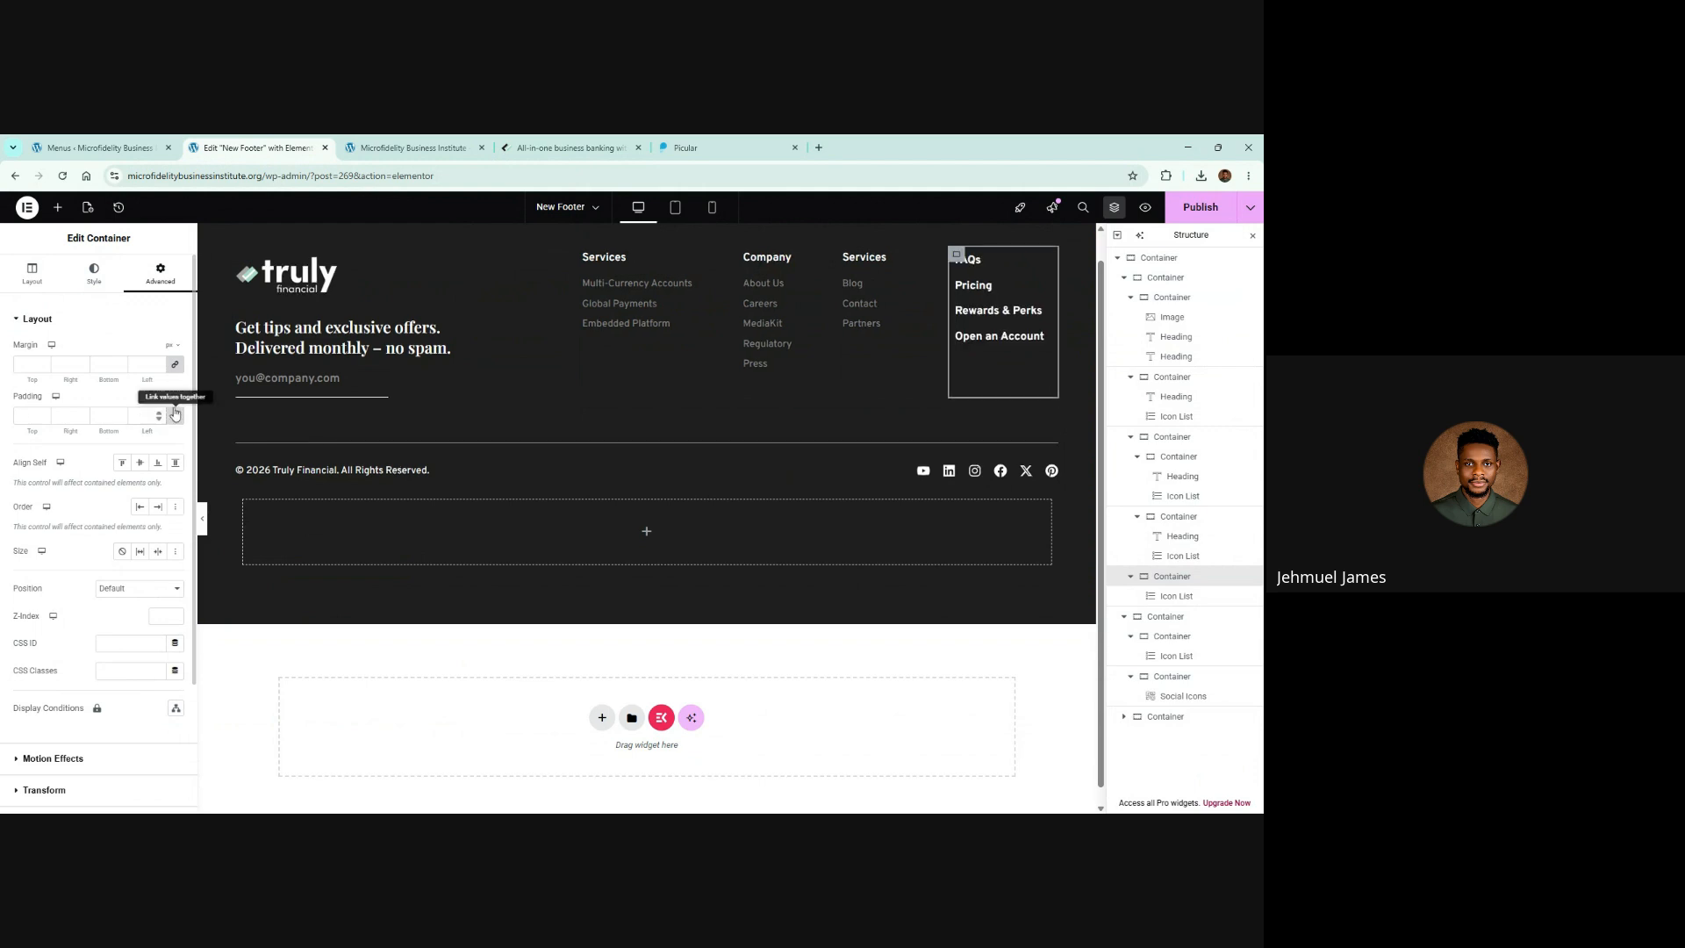
Step: Compare the footer layout with trulyfinancial.com and publish the footer
left_click(562, 144)
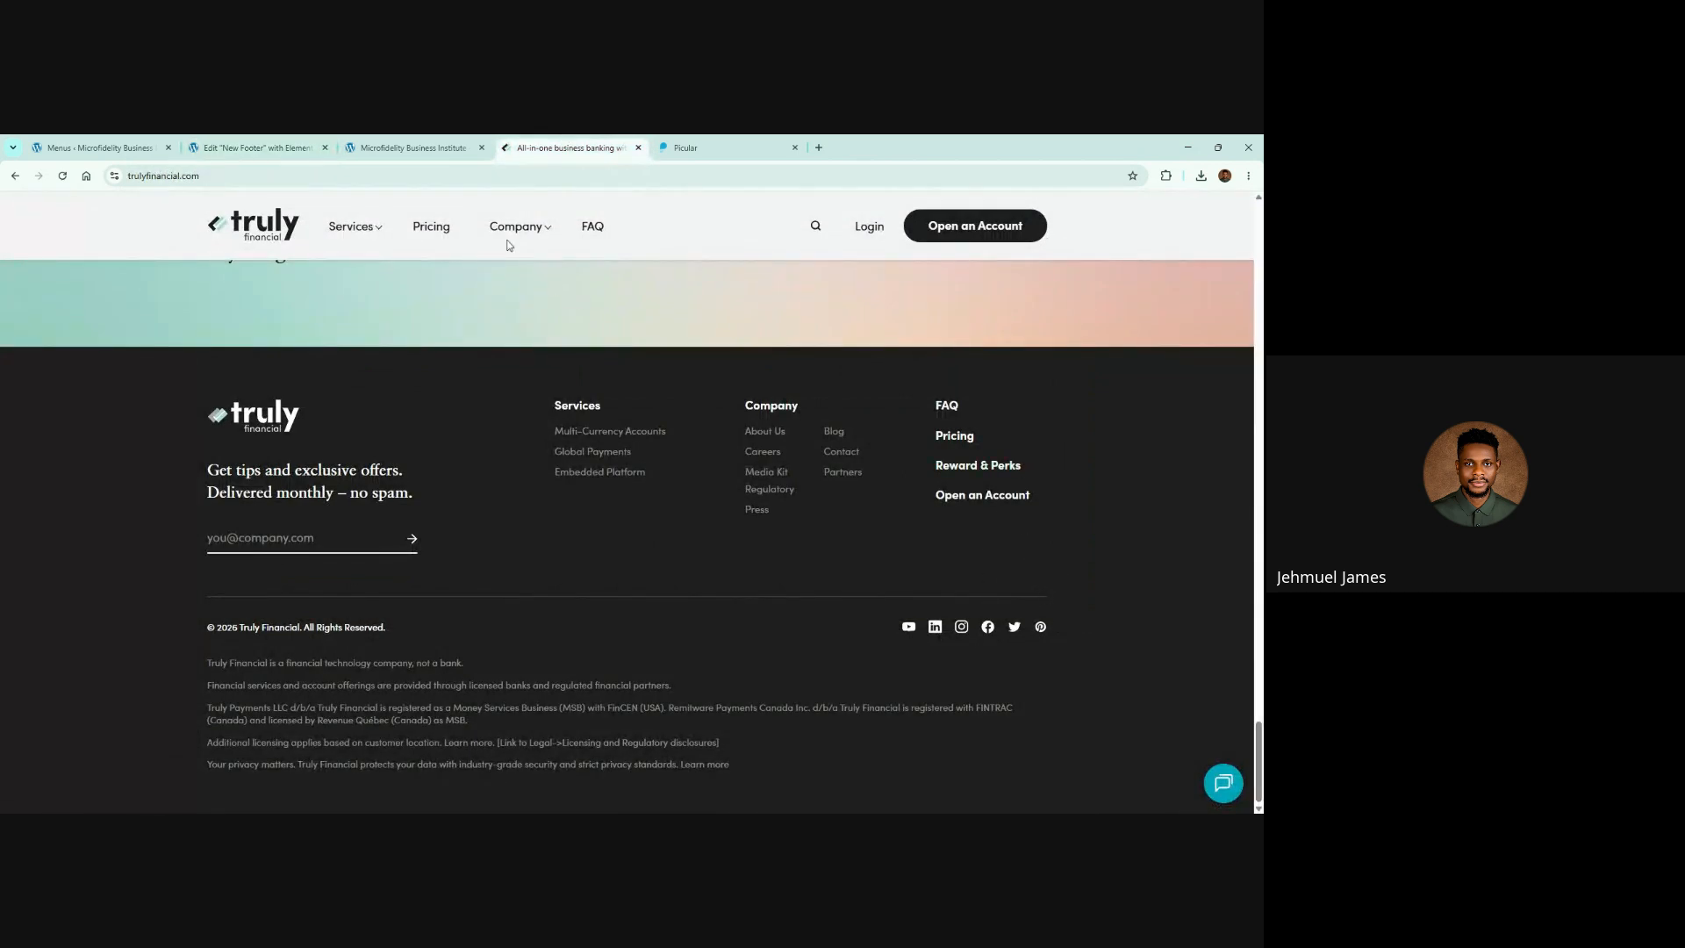
left_click(253, 148)
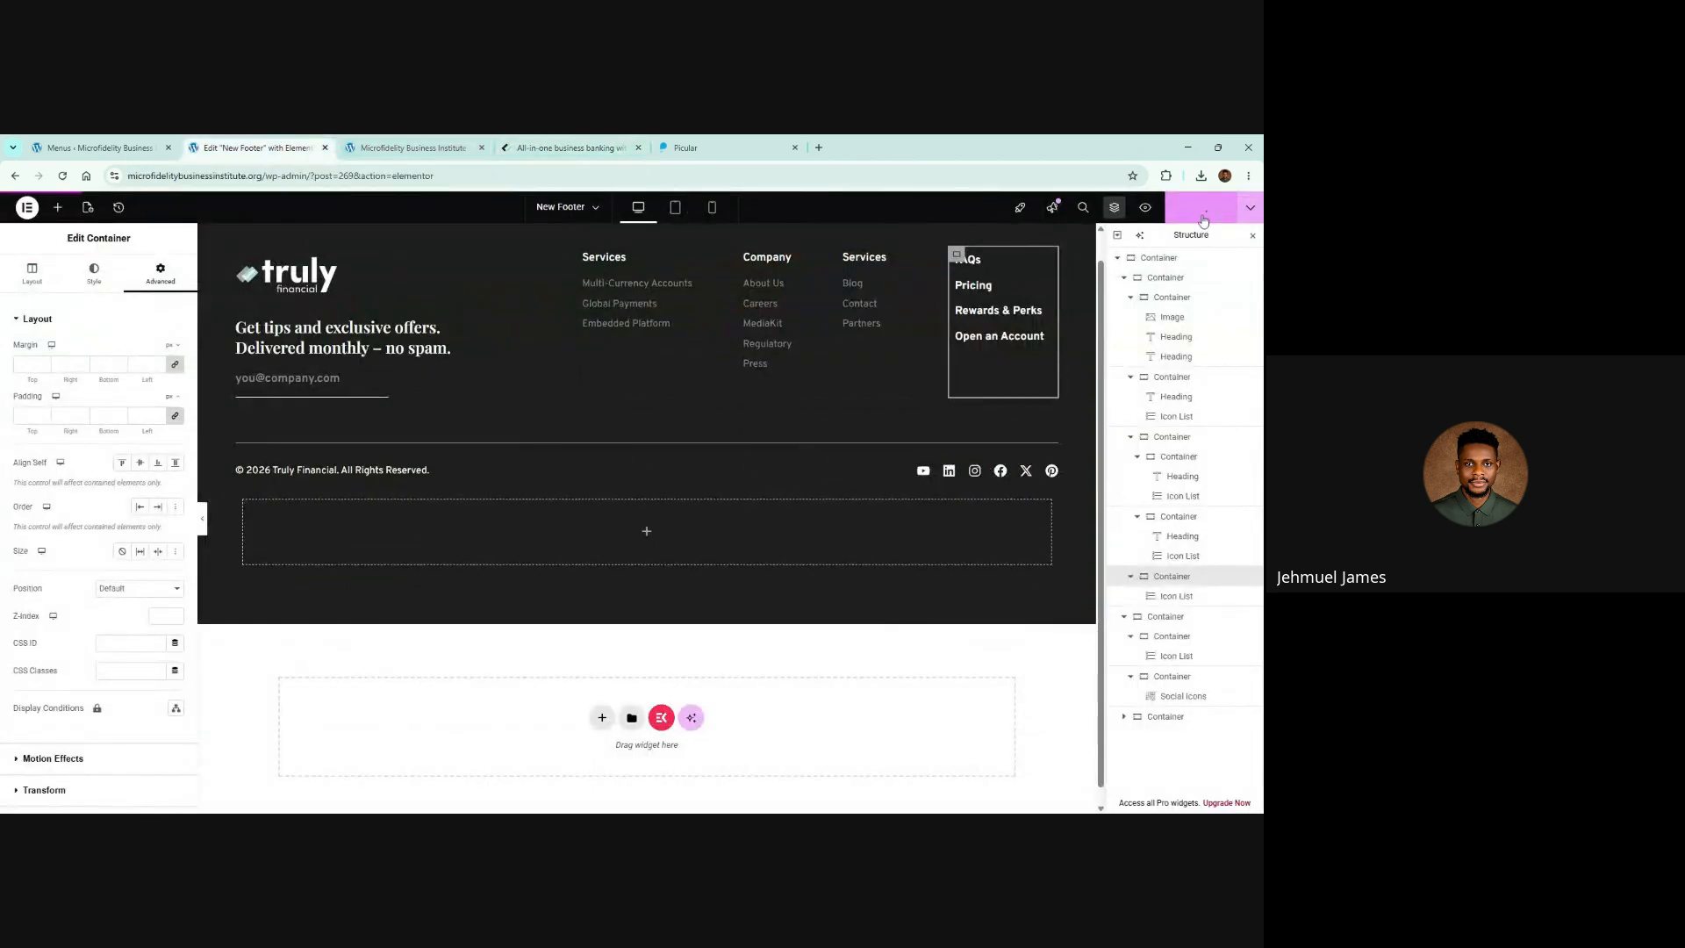
left_click(541, 142)
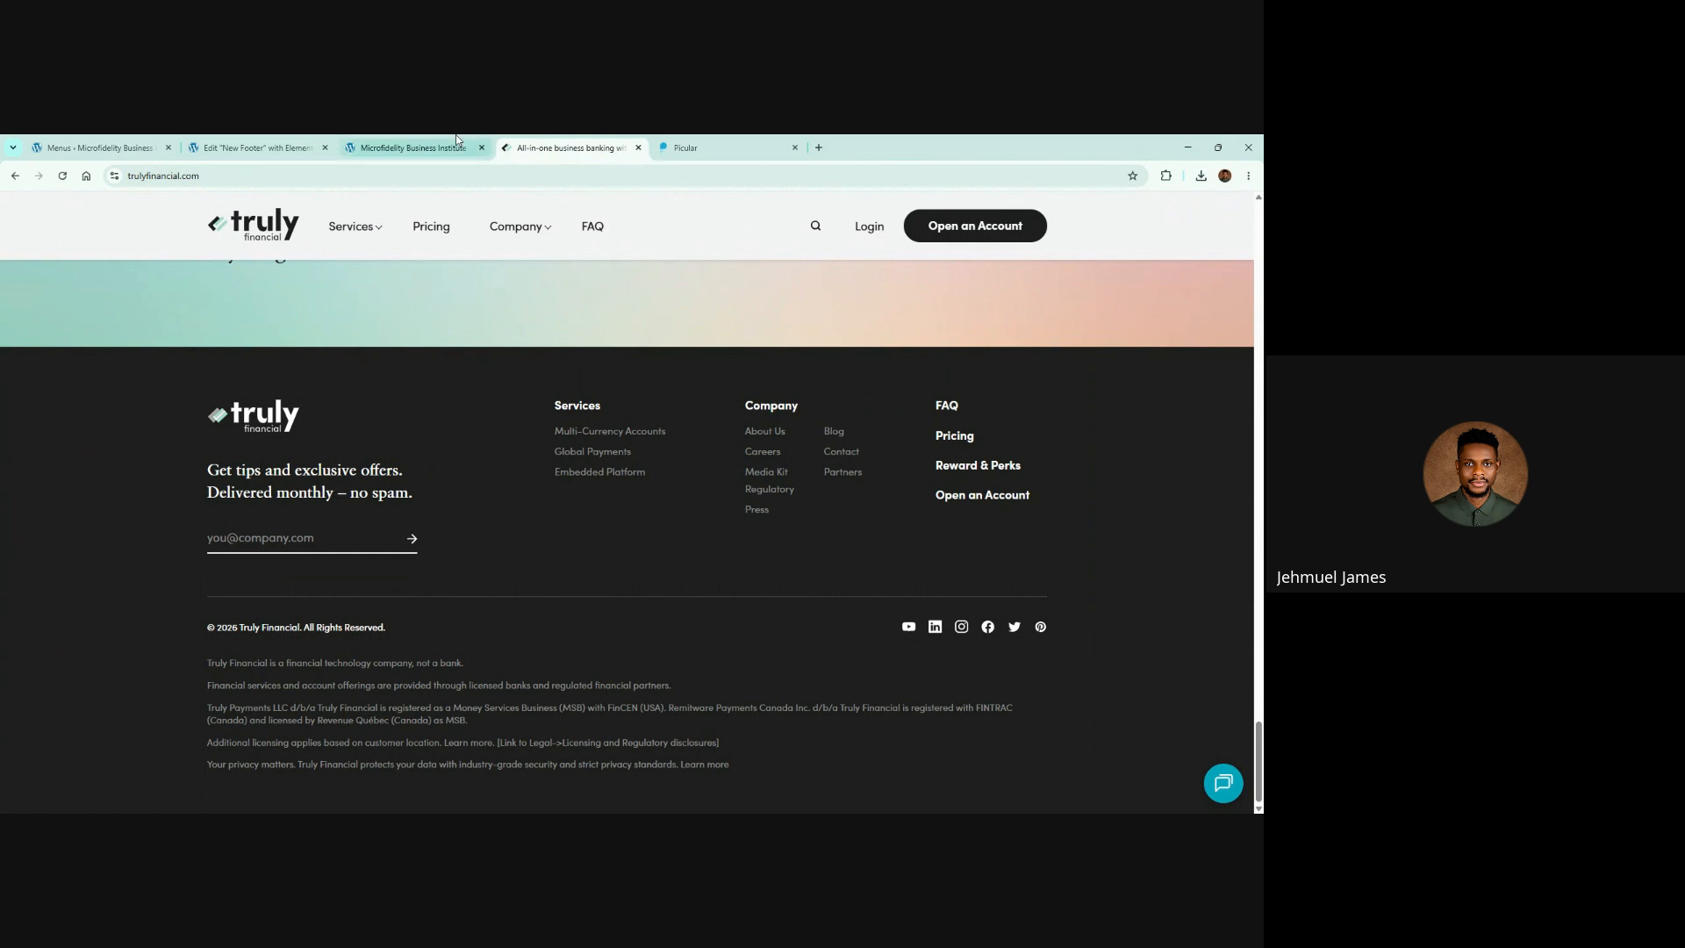
left_click(307, 142)
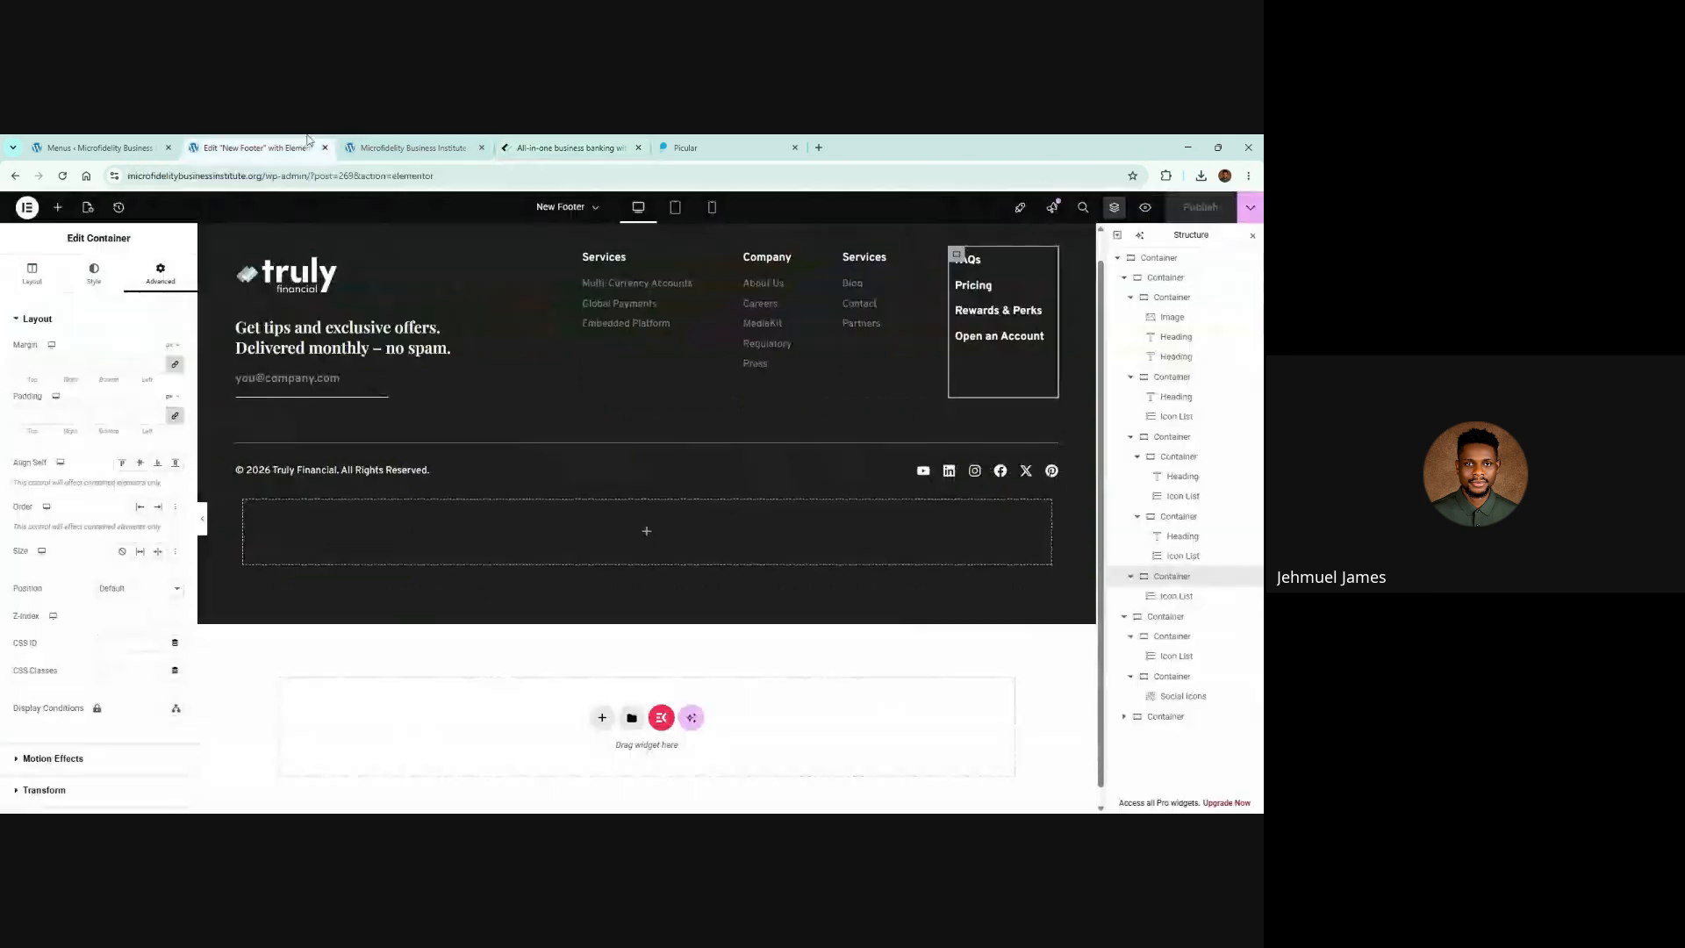
Step: Make the Services heading above the Blog, Contact and Partners links fully transparent and publish the footer
left_click(899, 262)
left_click(176, 536)
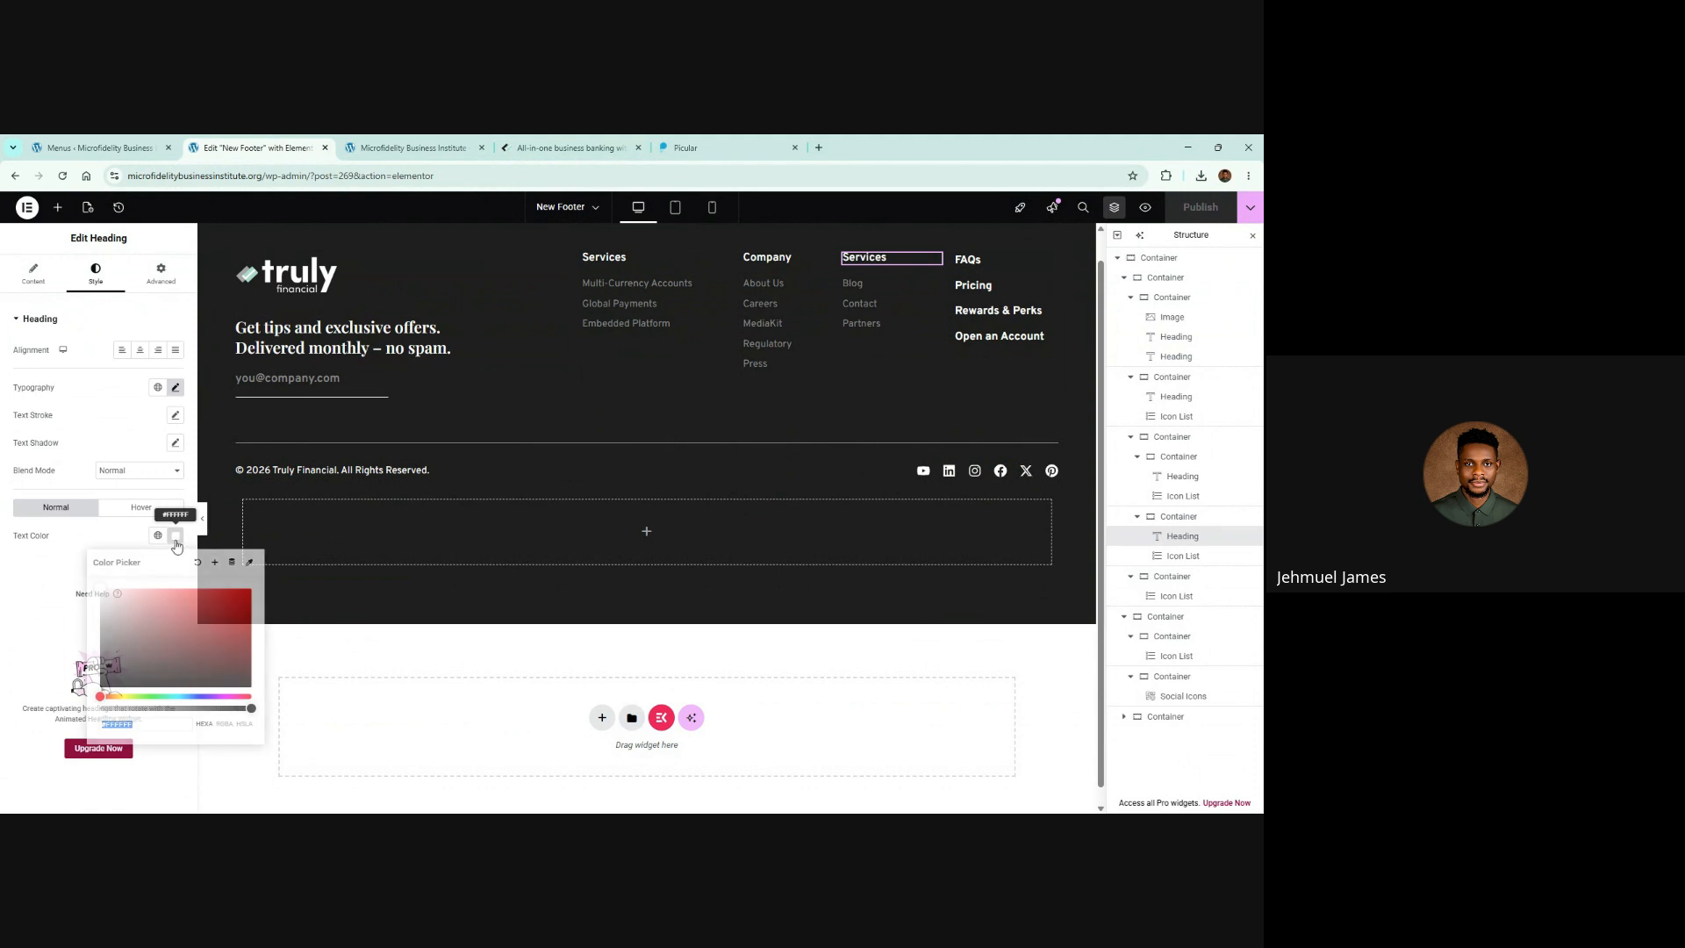
left_click_drag(250, 709, 70, 700)
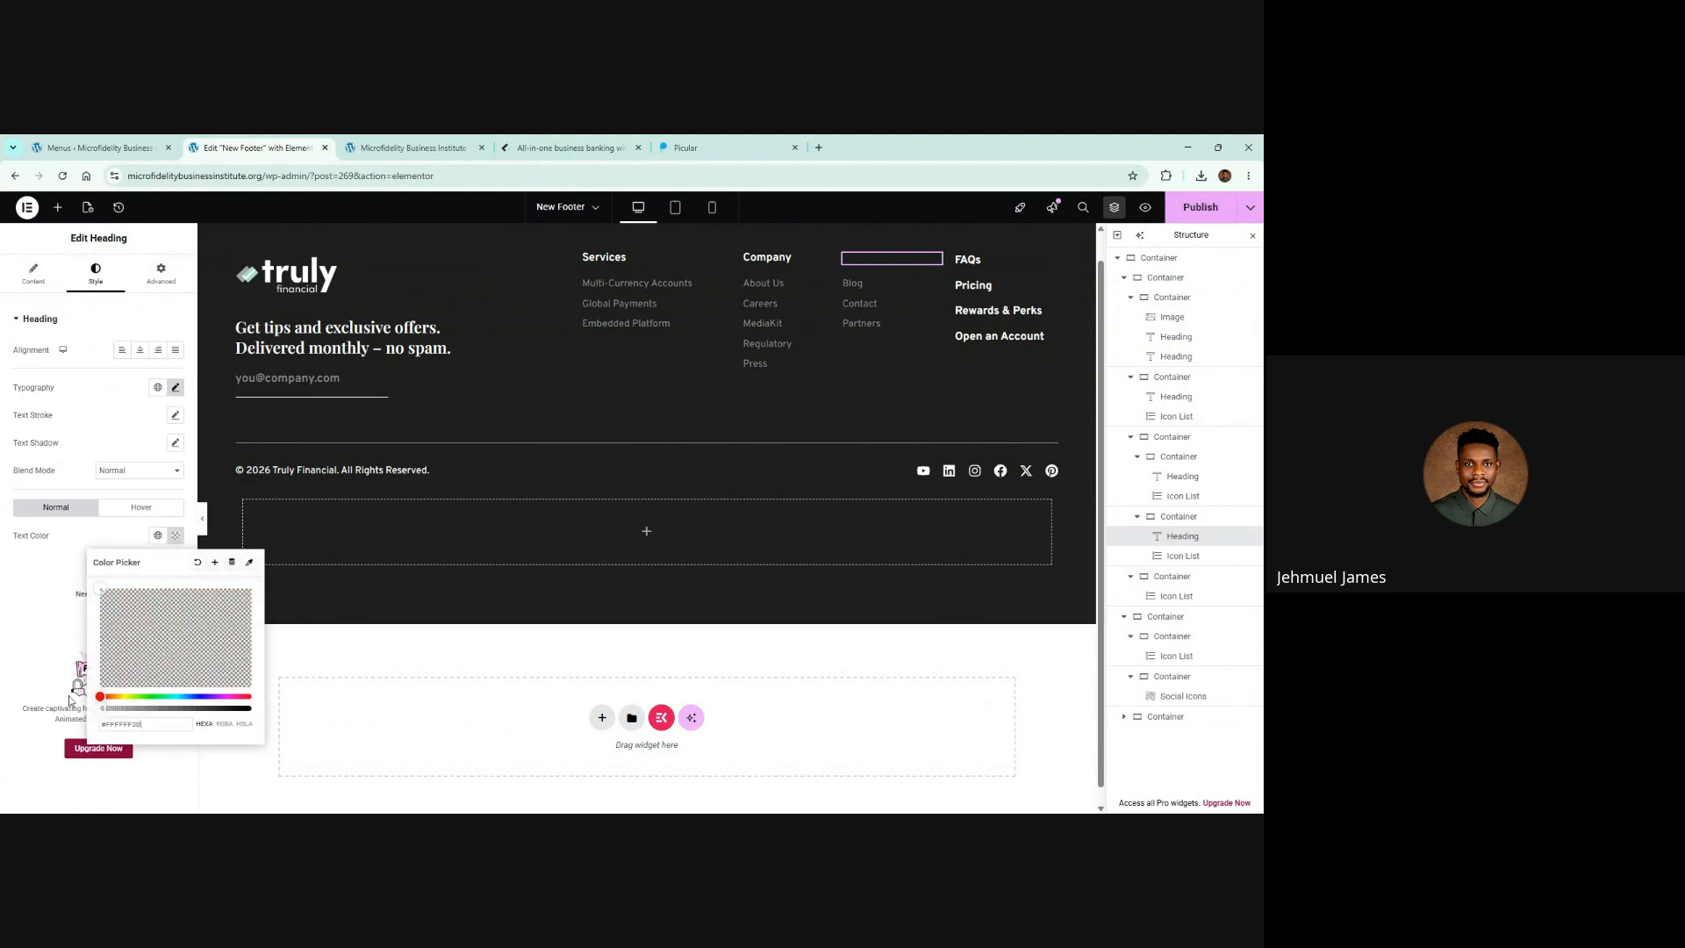
left_click(1198, 216)
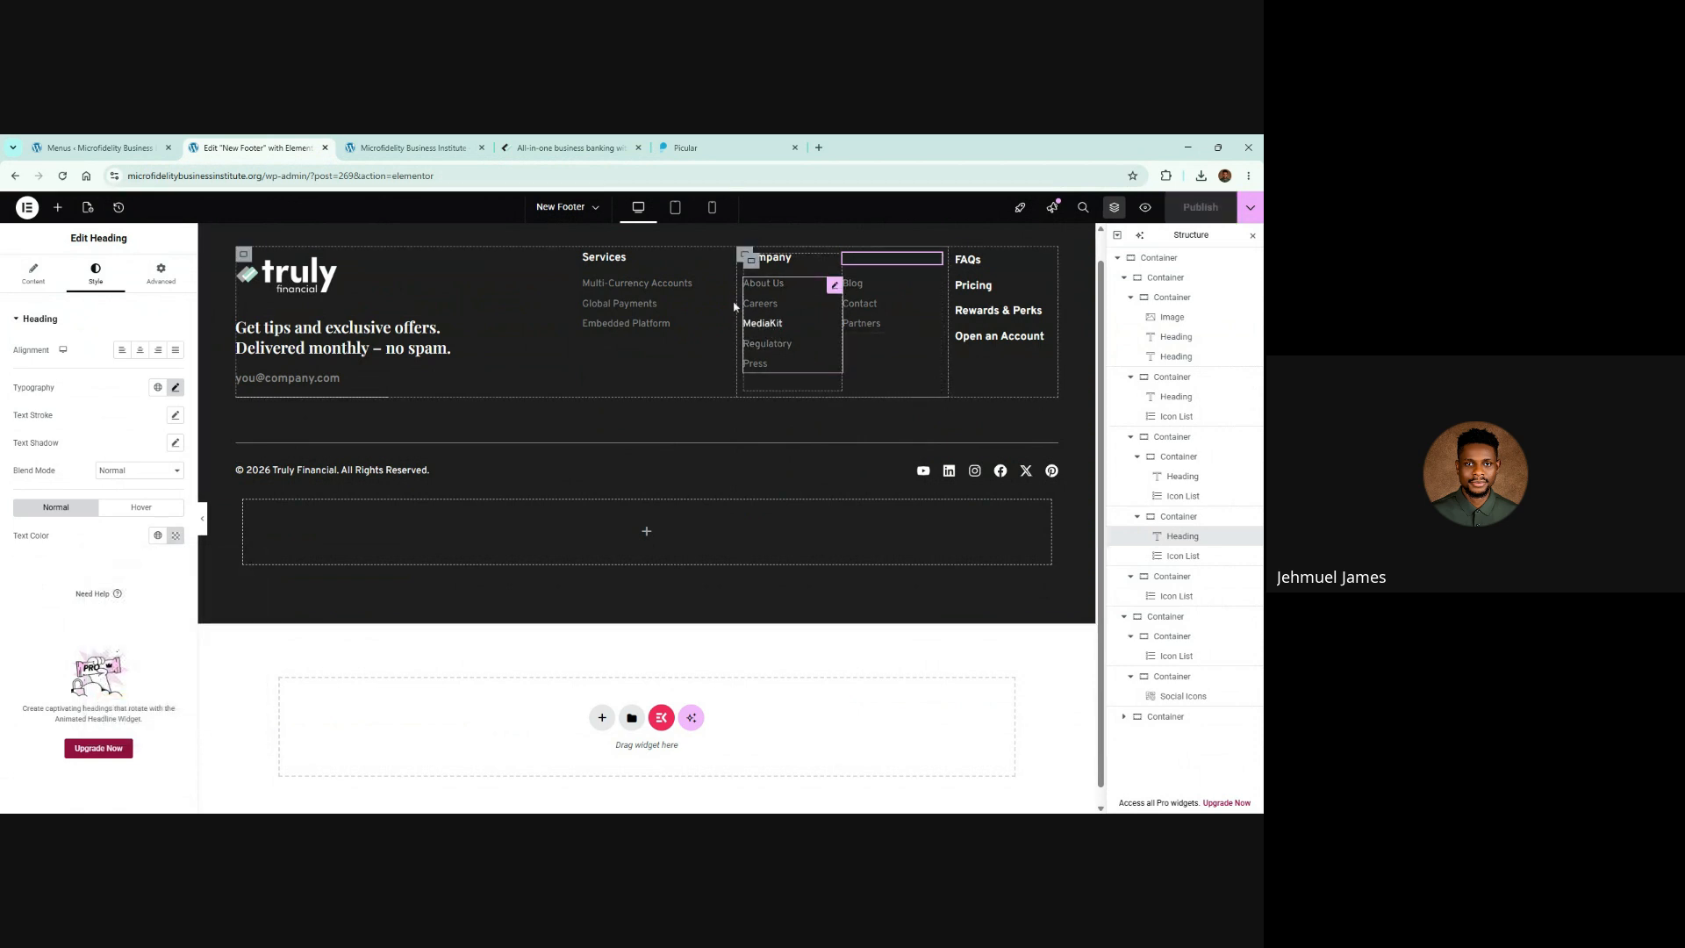
Step: Reload the live Microfidelity Business Institute page and compare its footer columns and text styling with the trulyfinancial.com footer
left_click(443, 147)
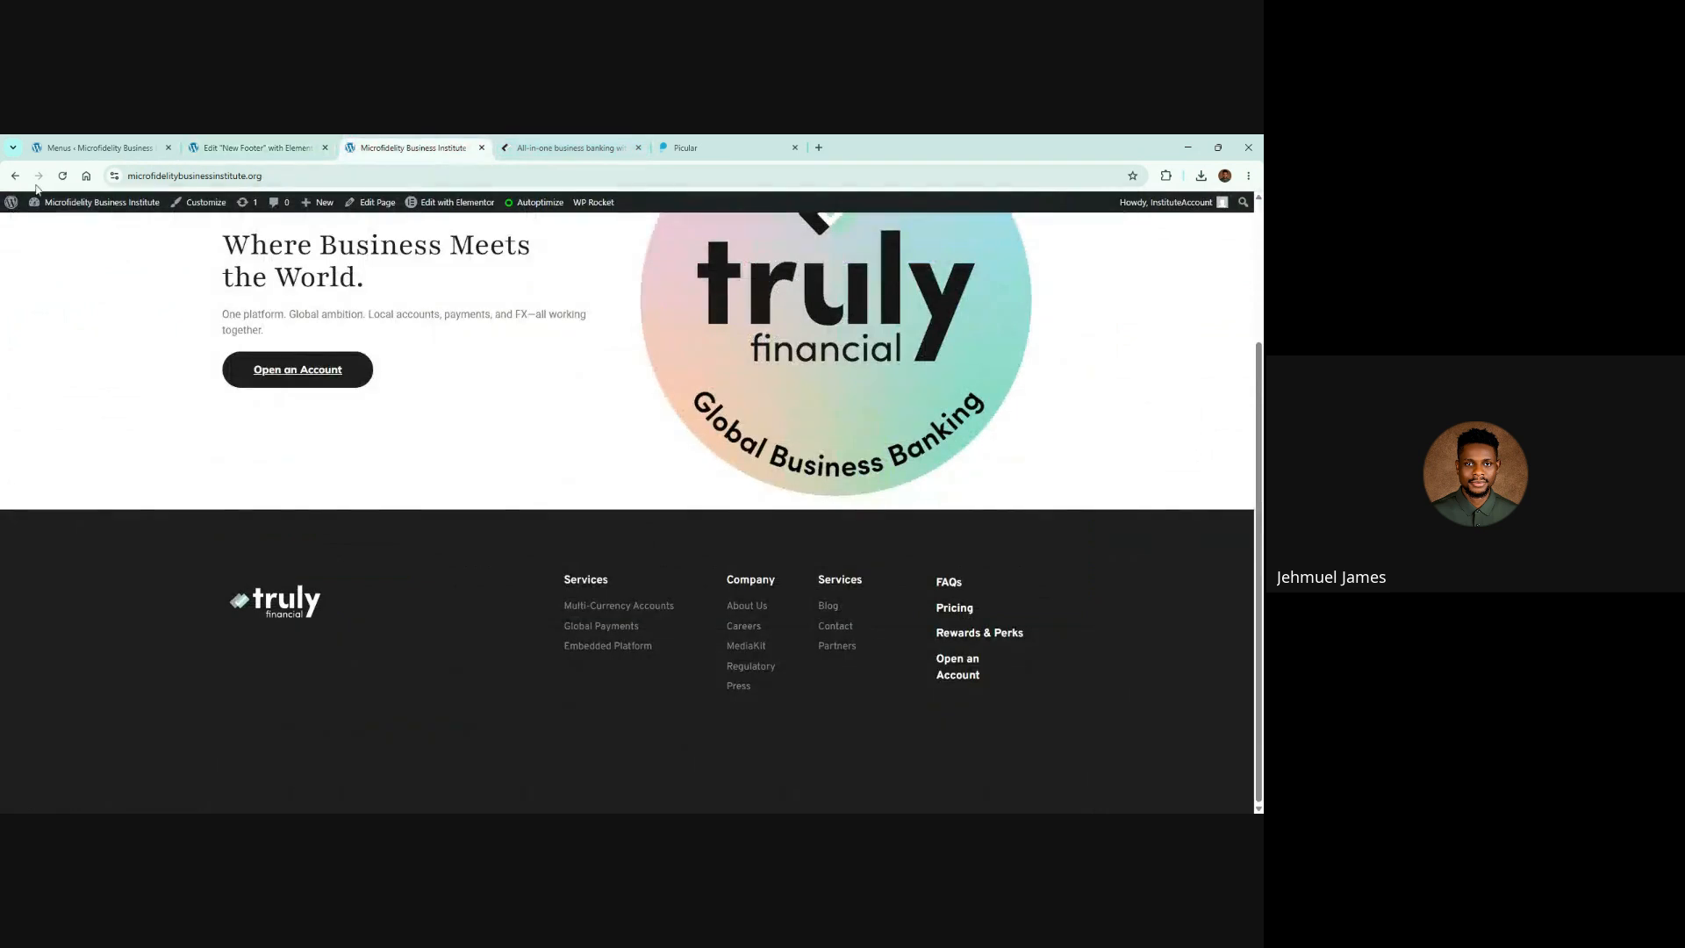
left_click(61, 177)
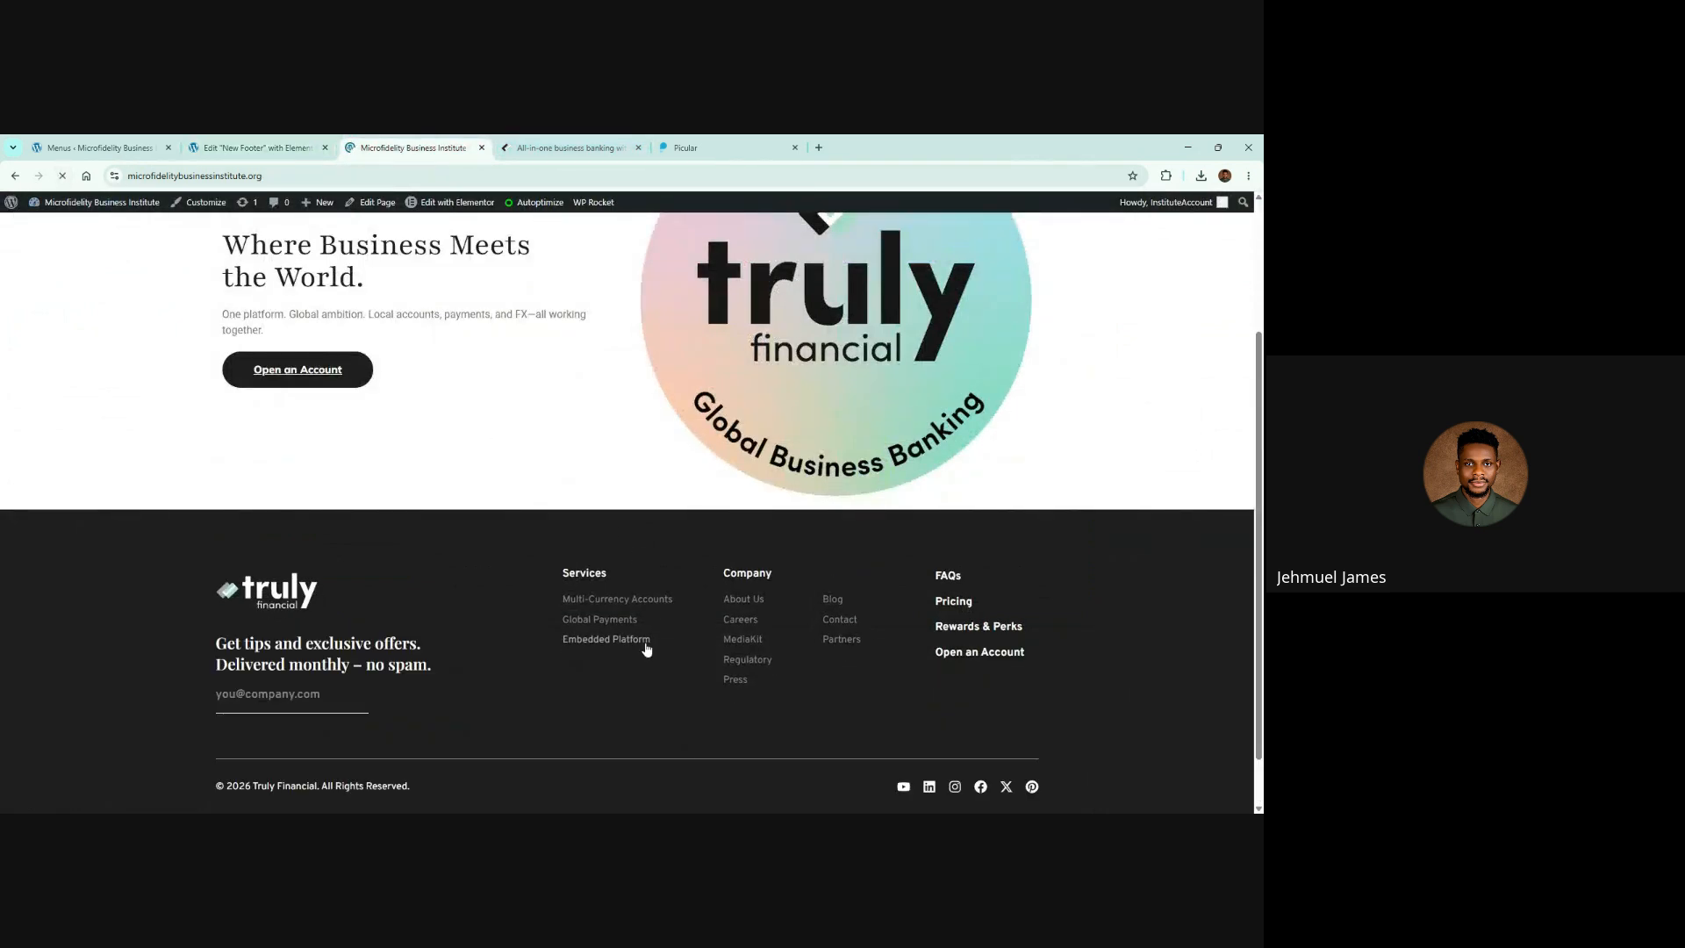
left_click(611, 140)
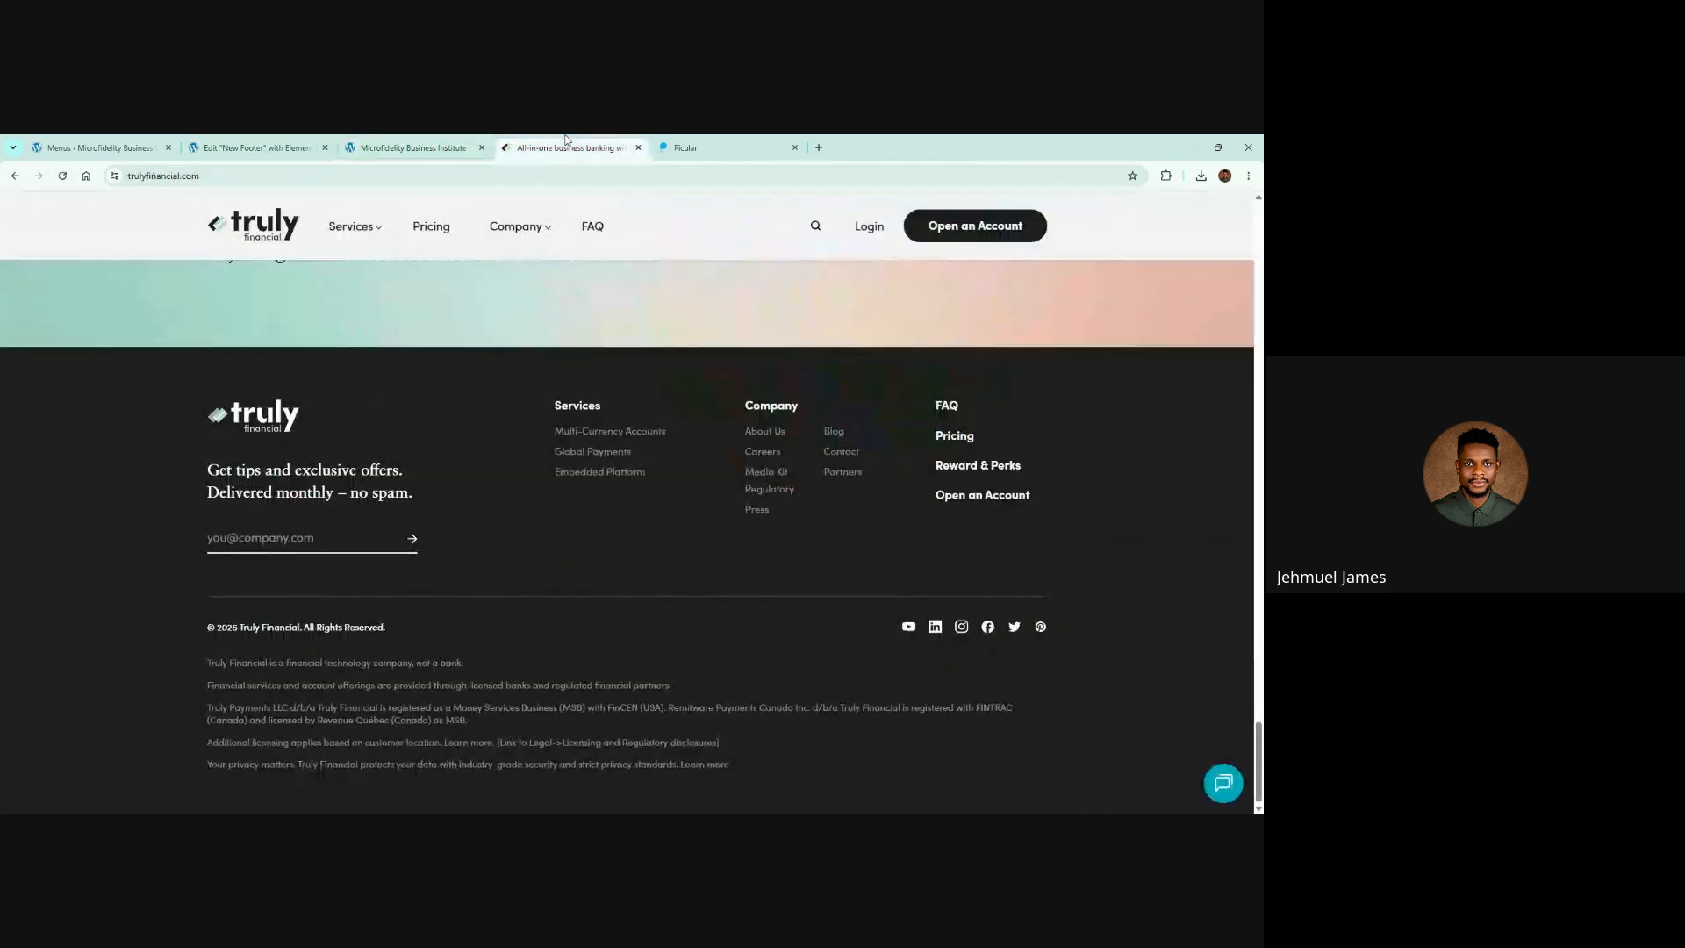
left_click(417, 140)
left_click(567, 142)
left_click(446, 141)
left_click(567, 145)
mouse_move(563, 211)
left_click(345, 140)
left_click(263, 147)
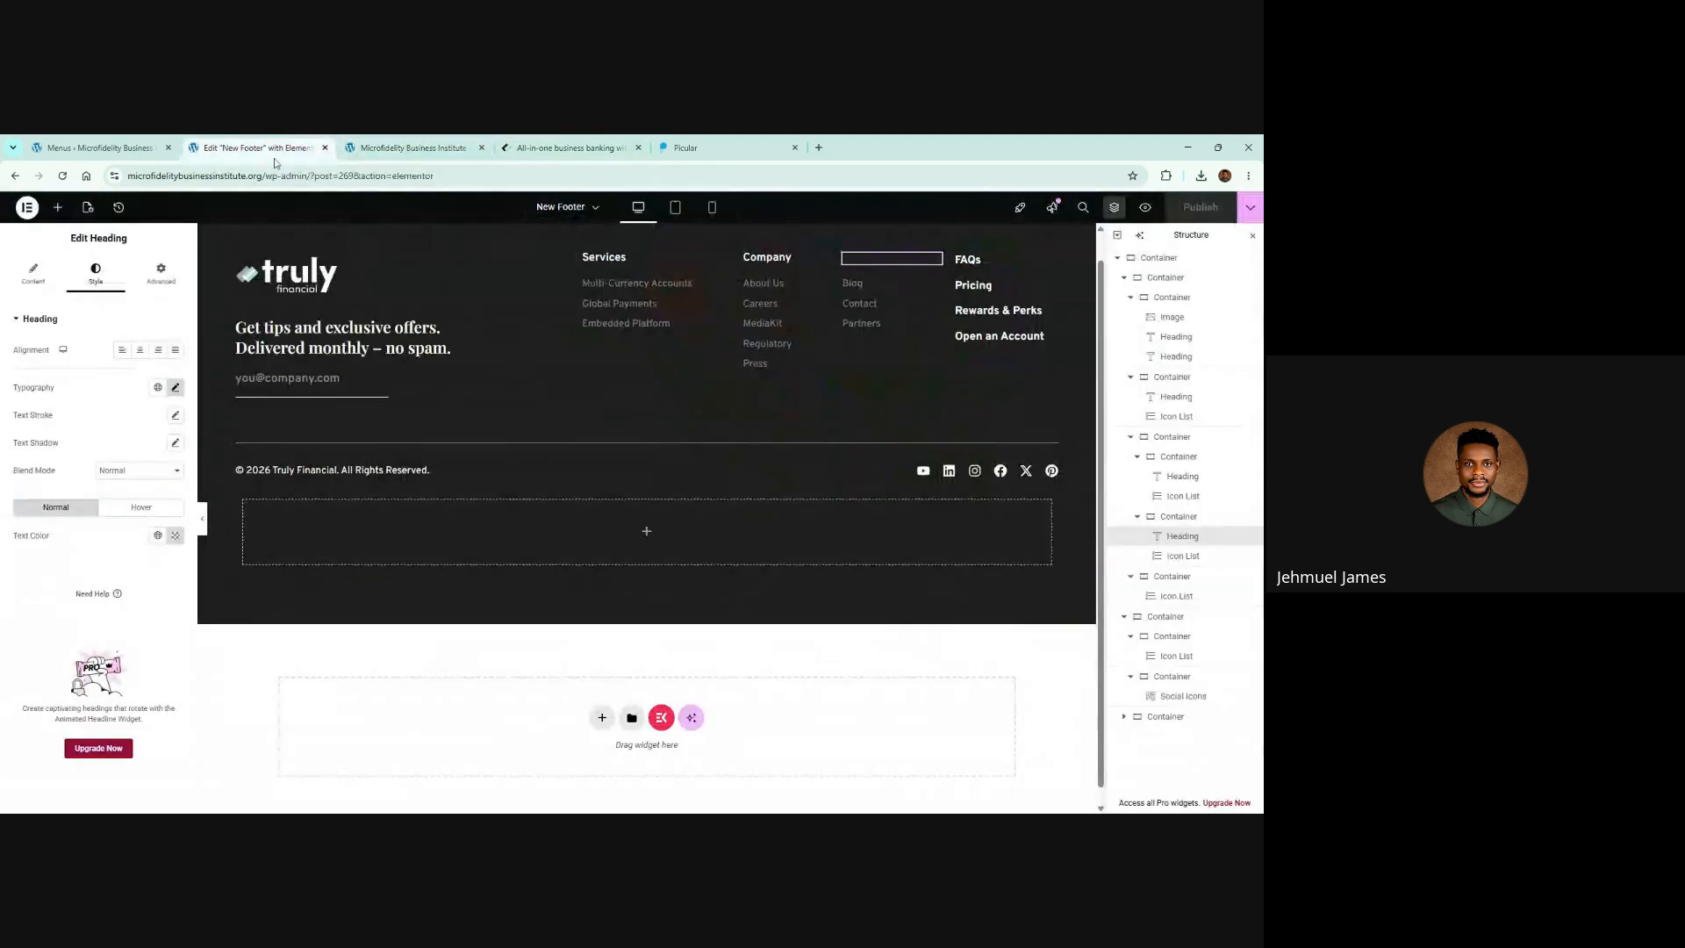
Step: Change the font family of the "Get tips and exclusive offers" heading to Playfair and publish the footer
left_click(431, 346)
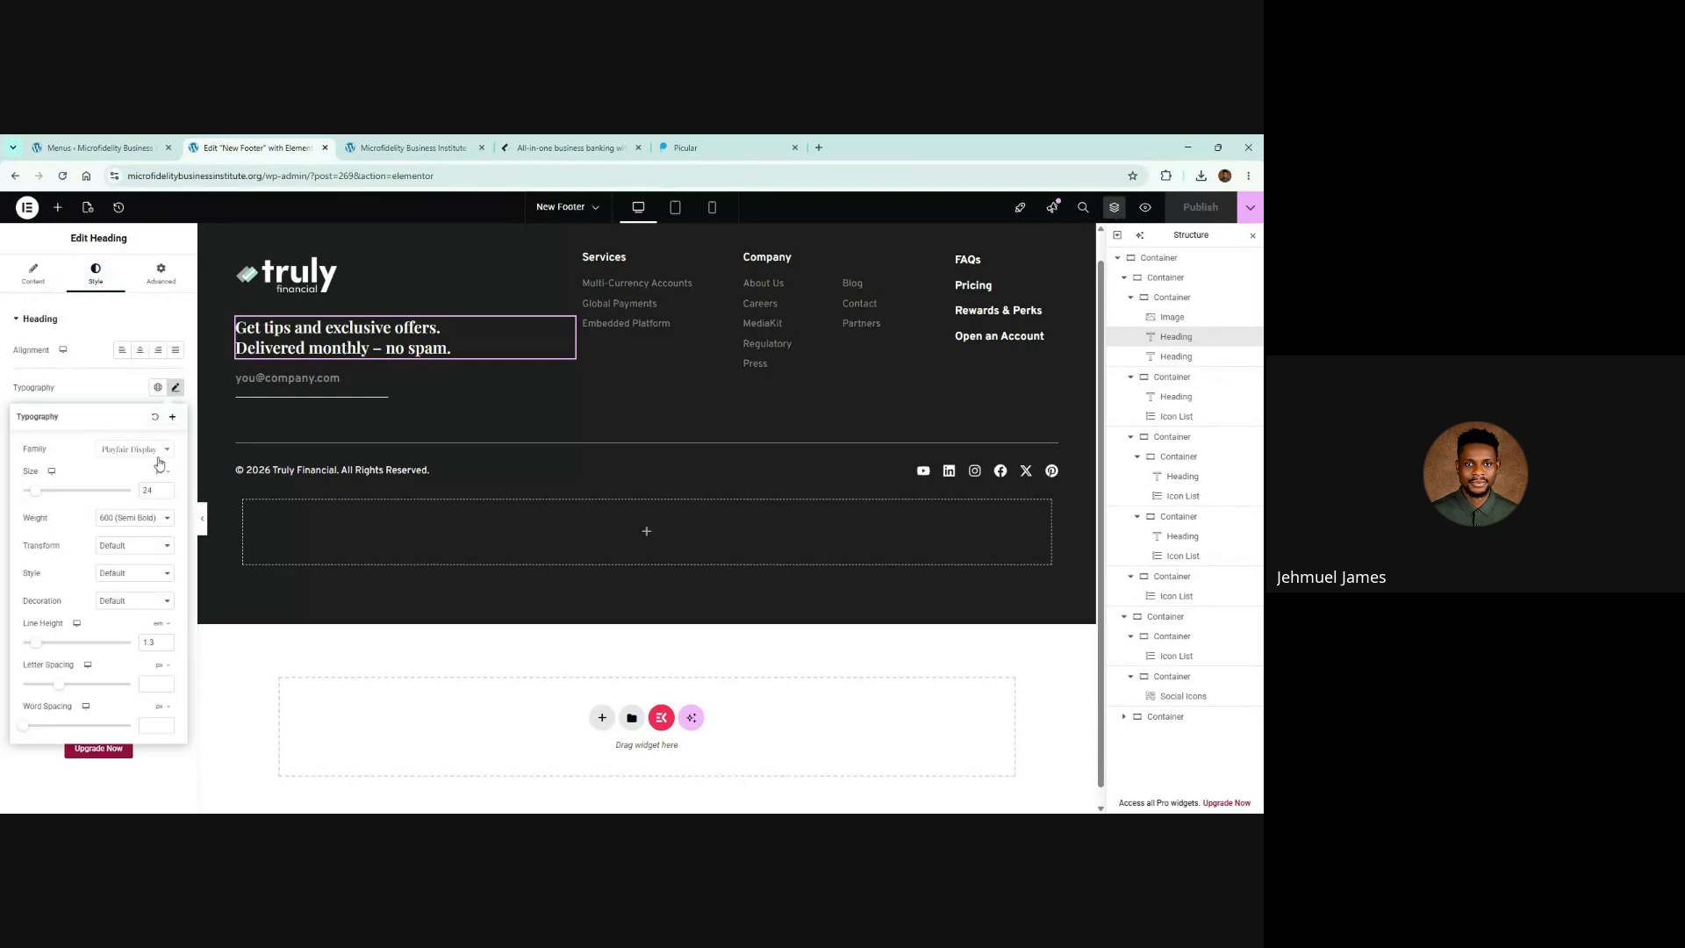
left_click(128, 511)
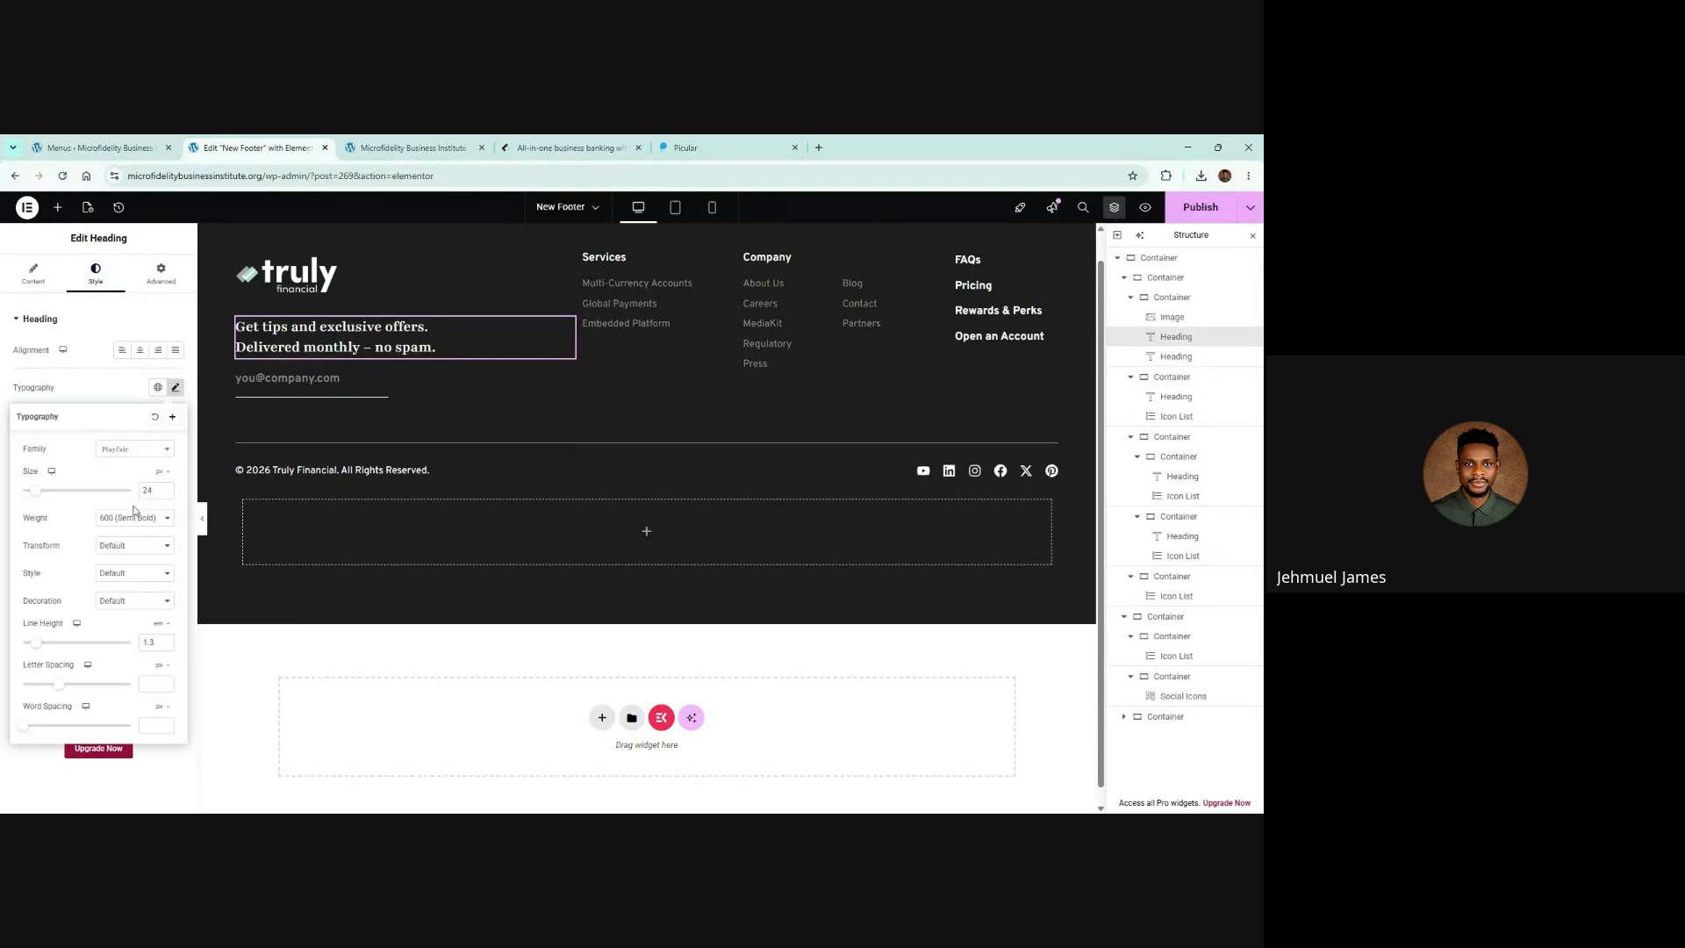
left_click(1200, 207)
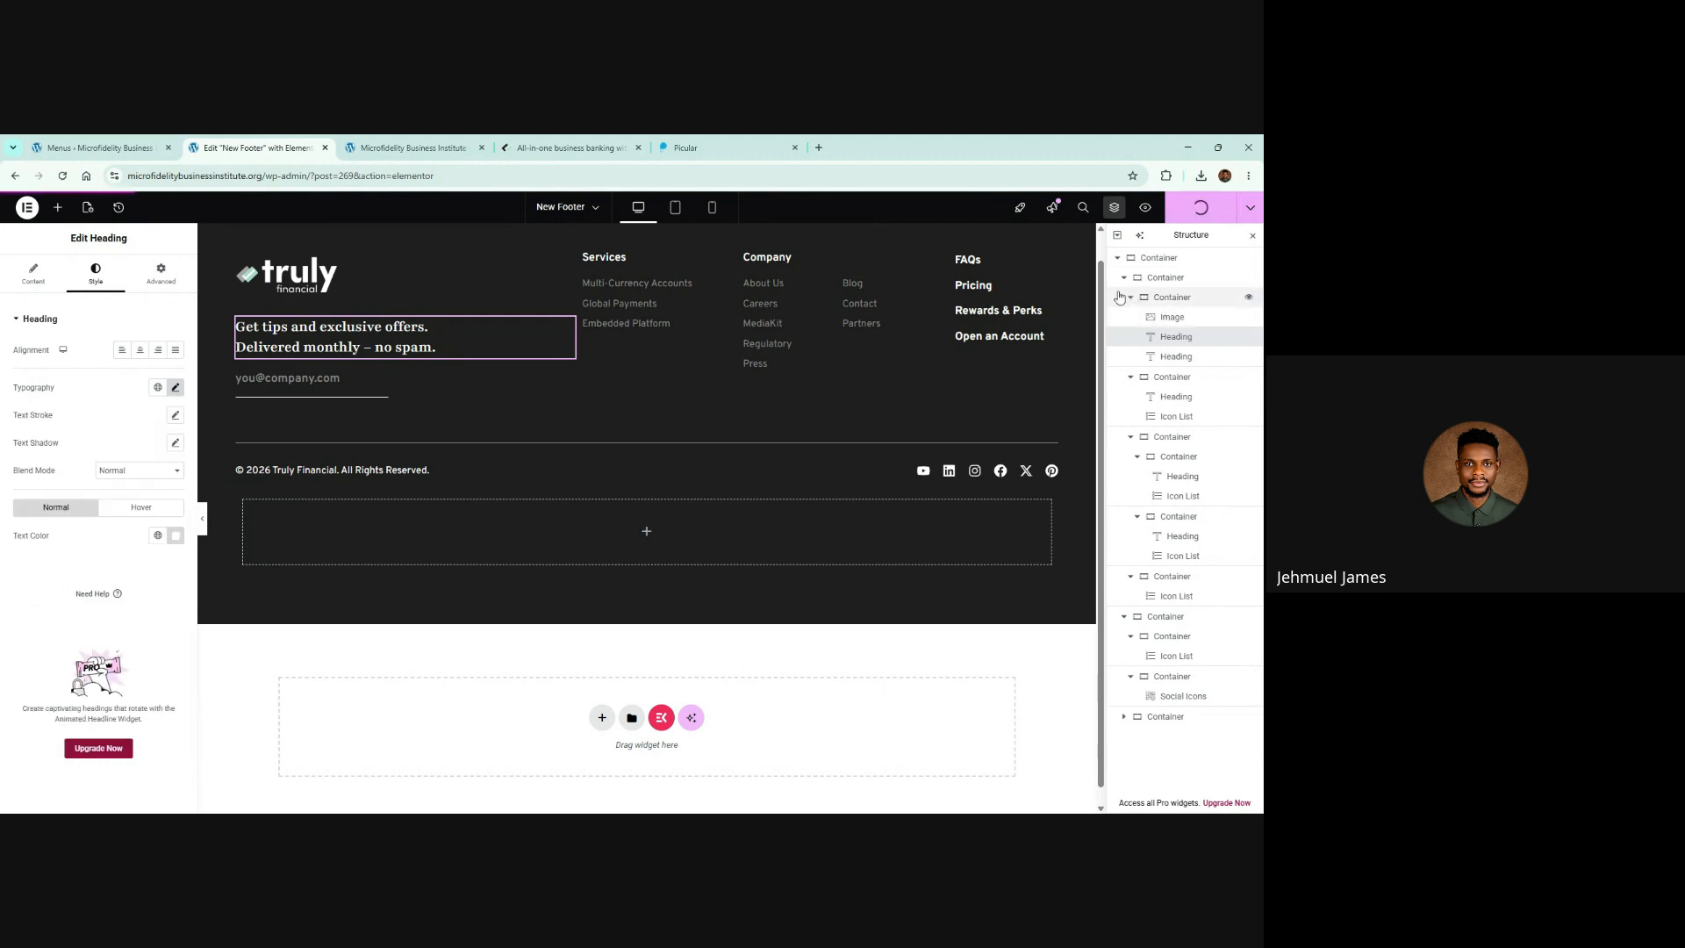
Step: Reload the live page and compare the newsletter heading's font and the footer spacing with trulyfinancial.com
left_click(444, 139)
scroll(755, 554, "down", 2)
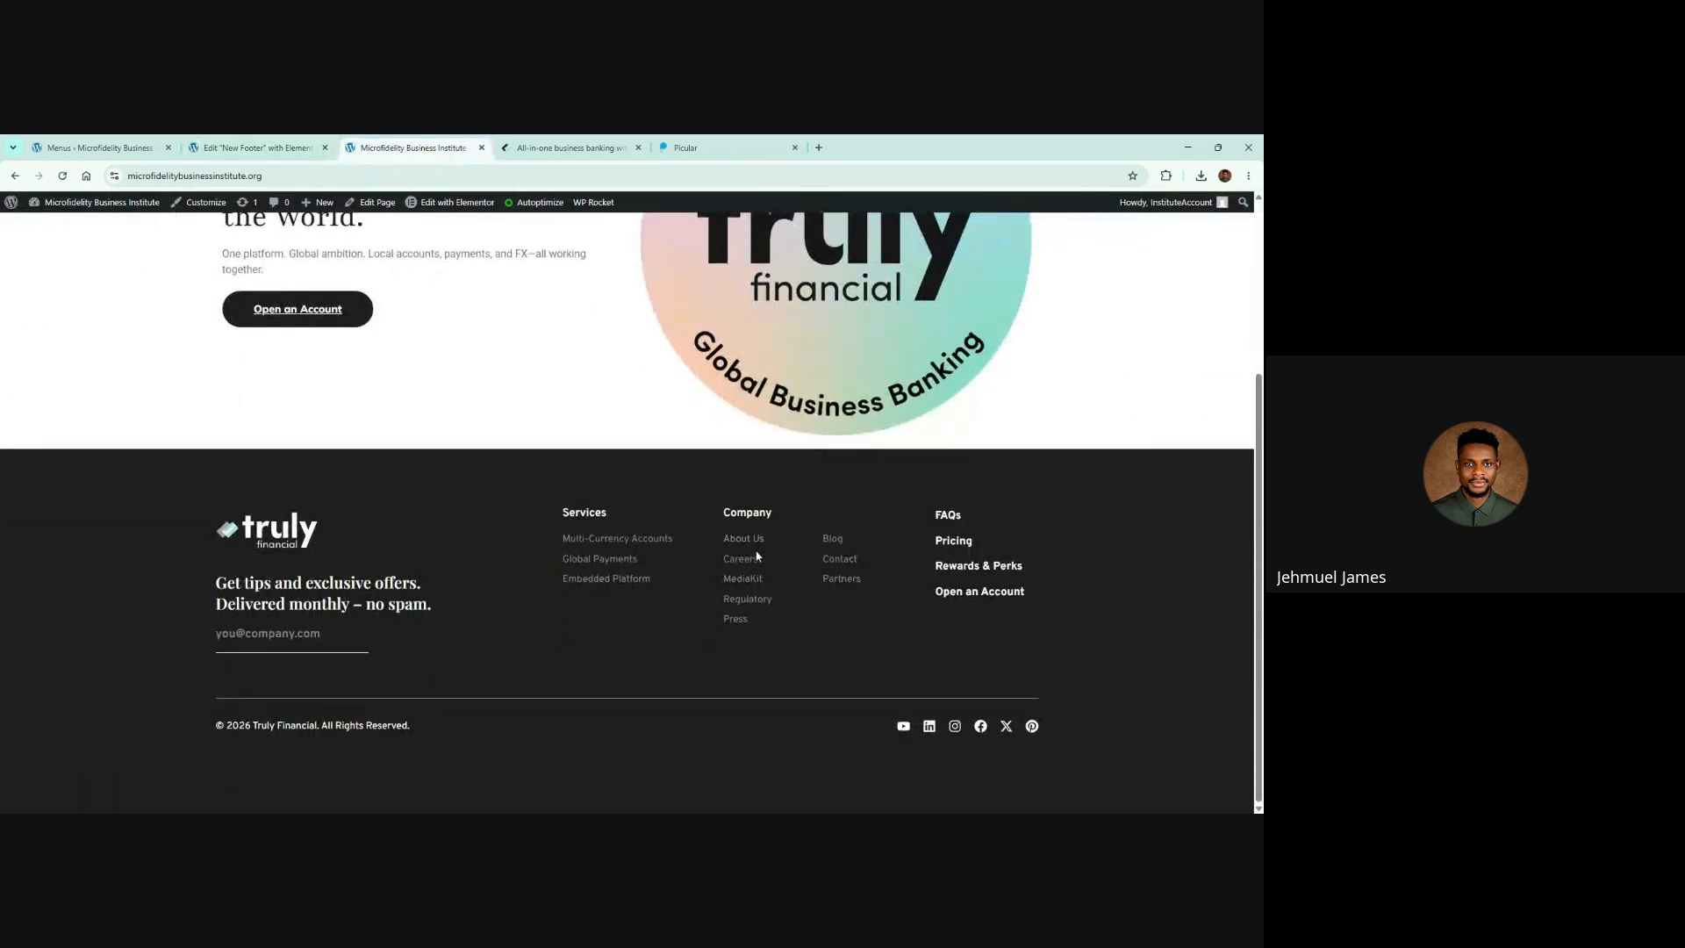
left_click(62, 175)
left_click(593, 144)
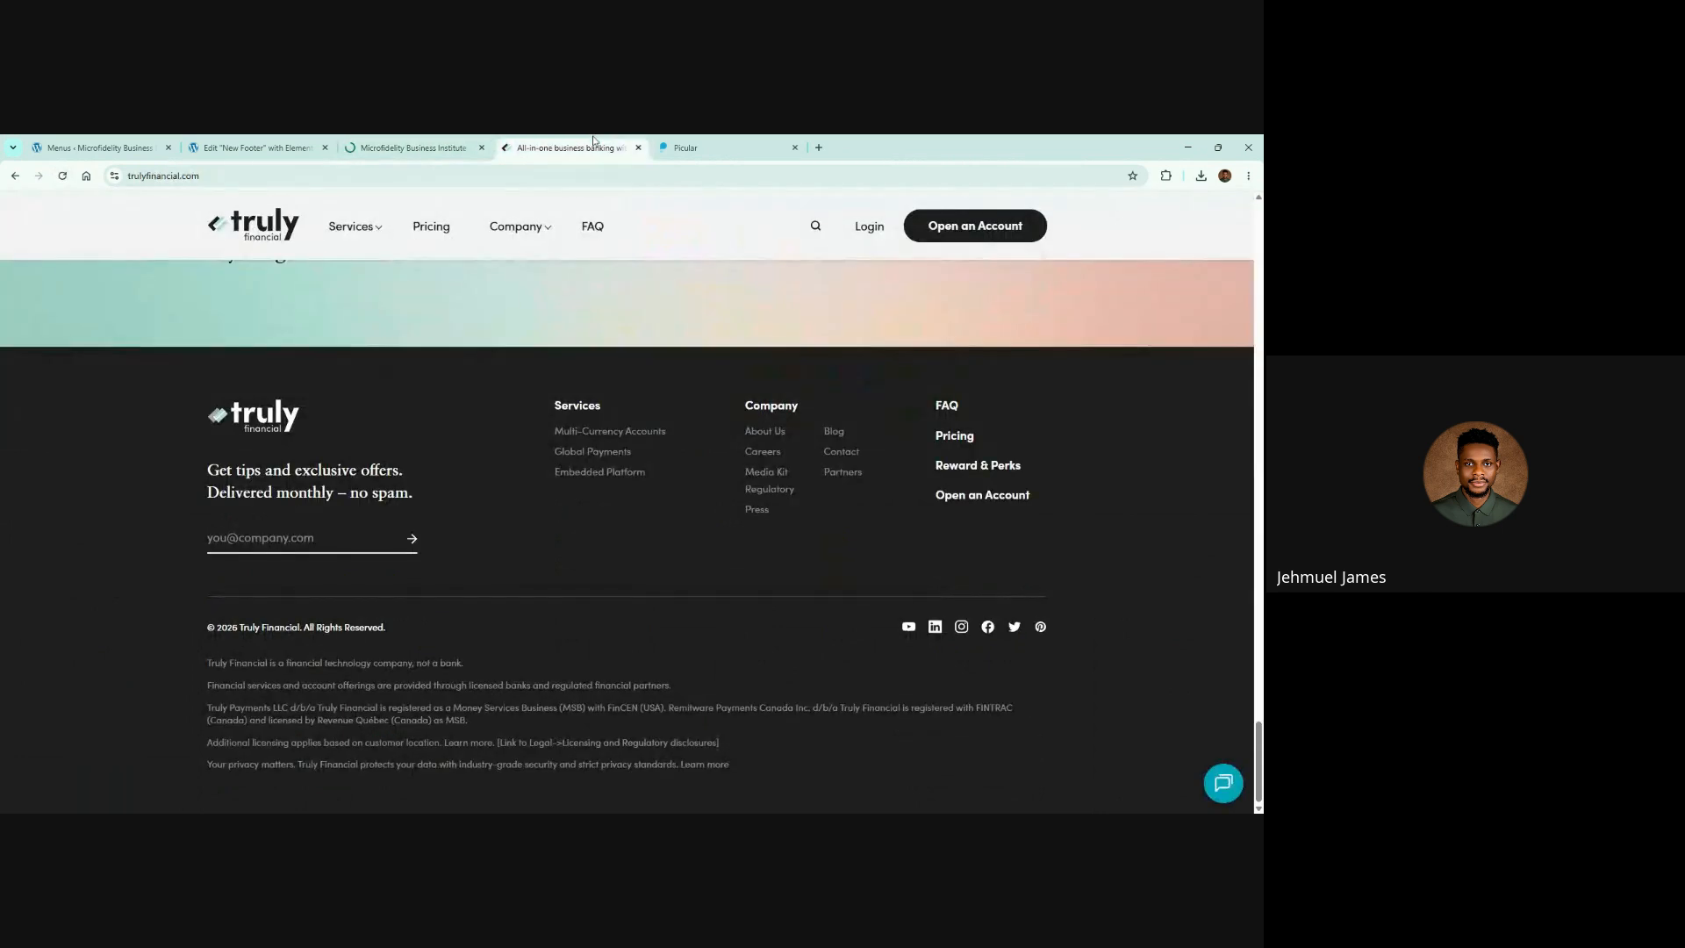
left_click(421, 147)
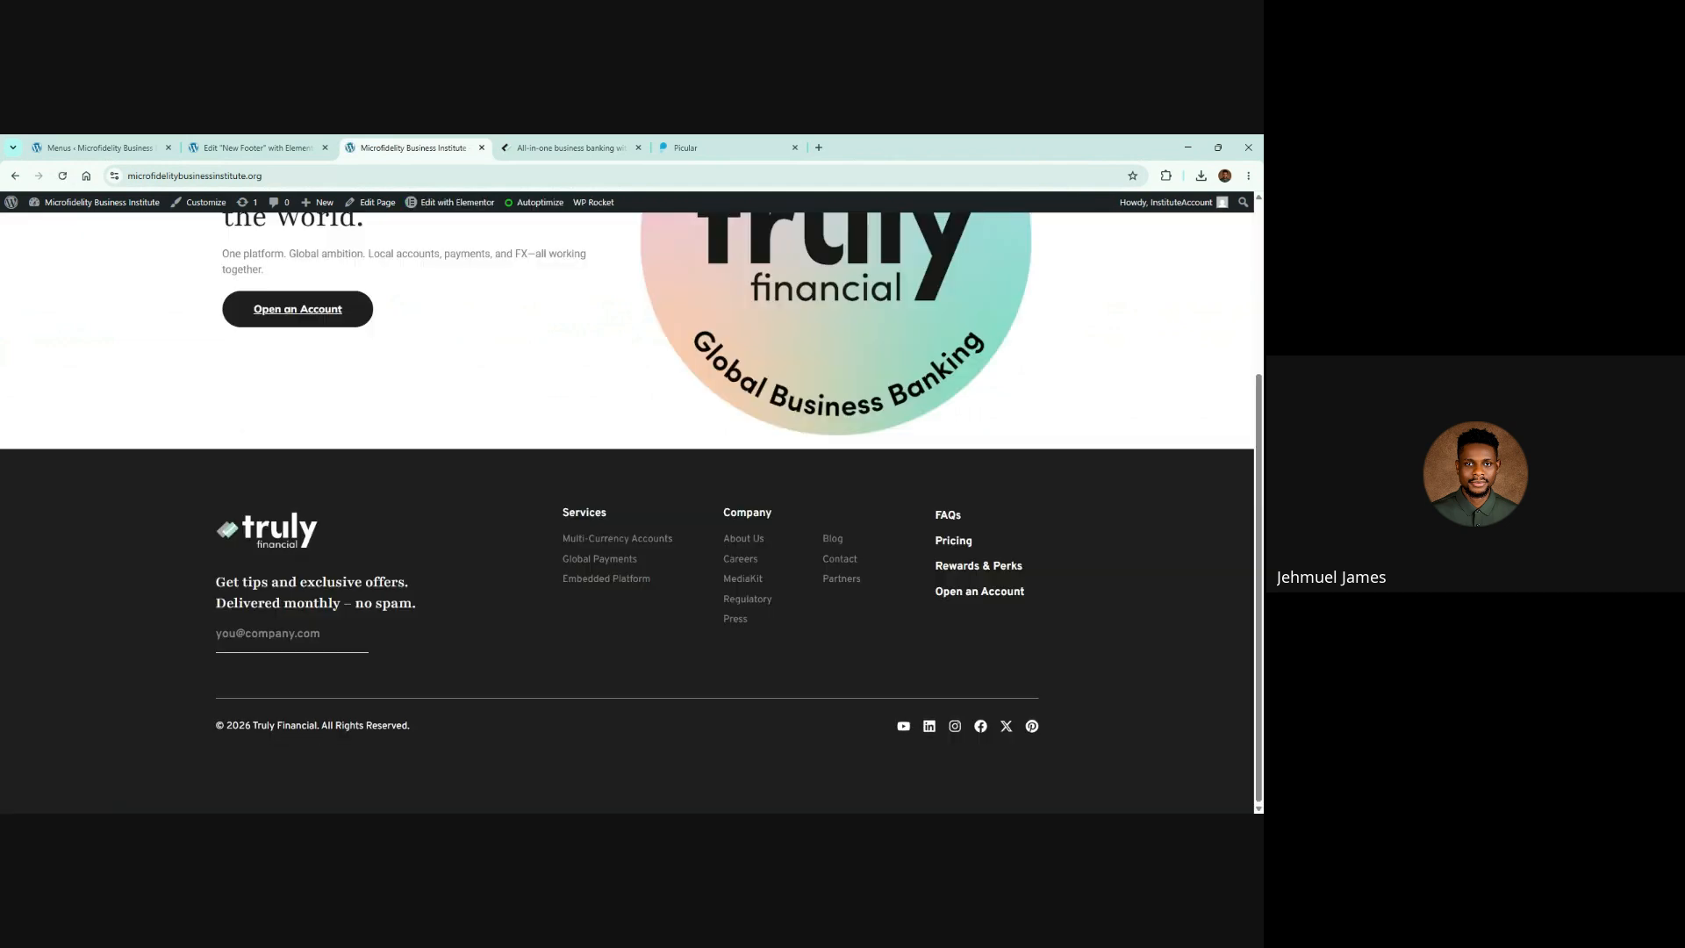
left_click(551, 140)
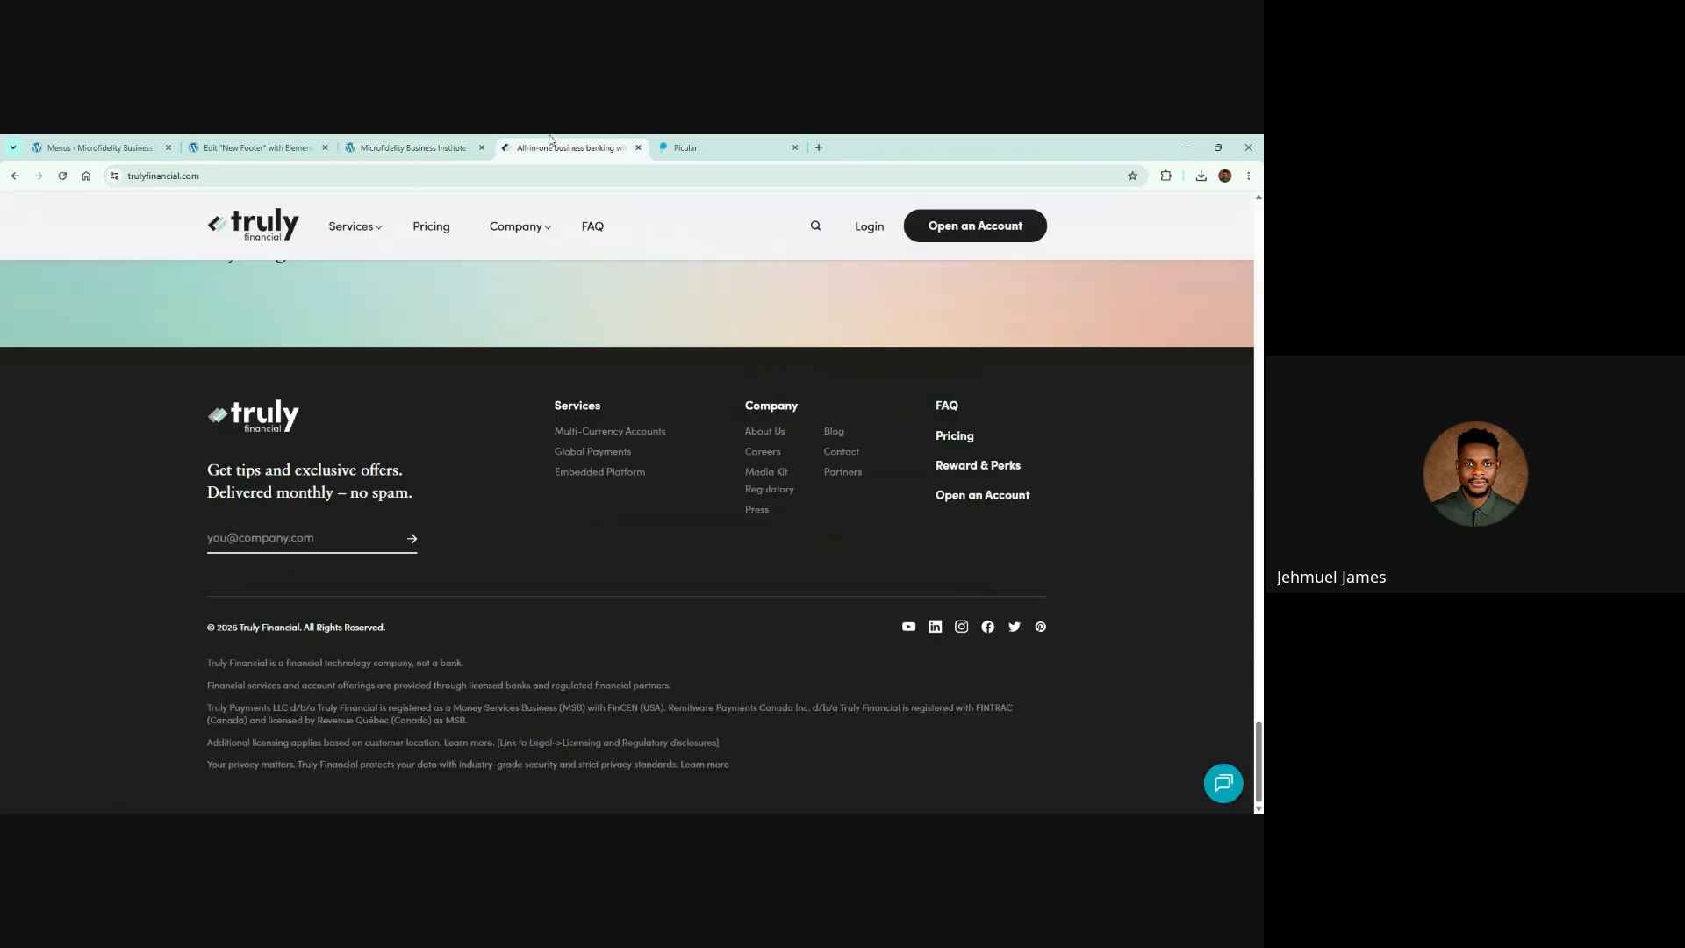
left_click(413, 147)
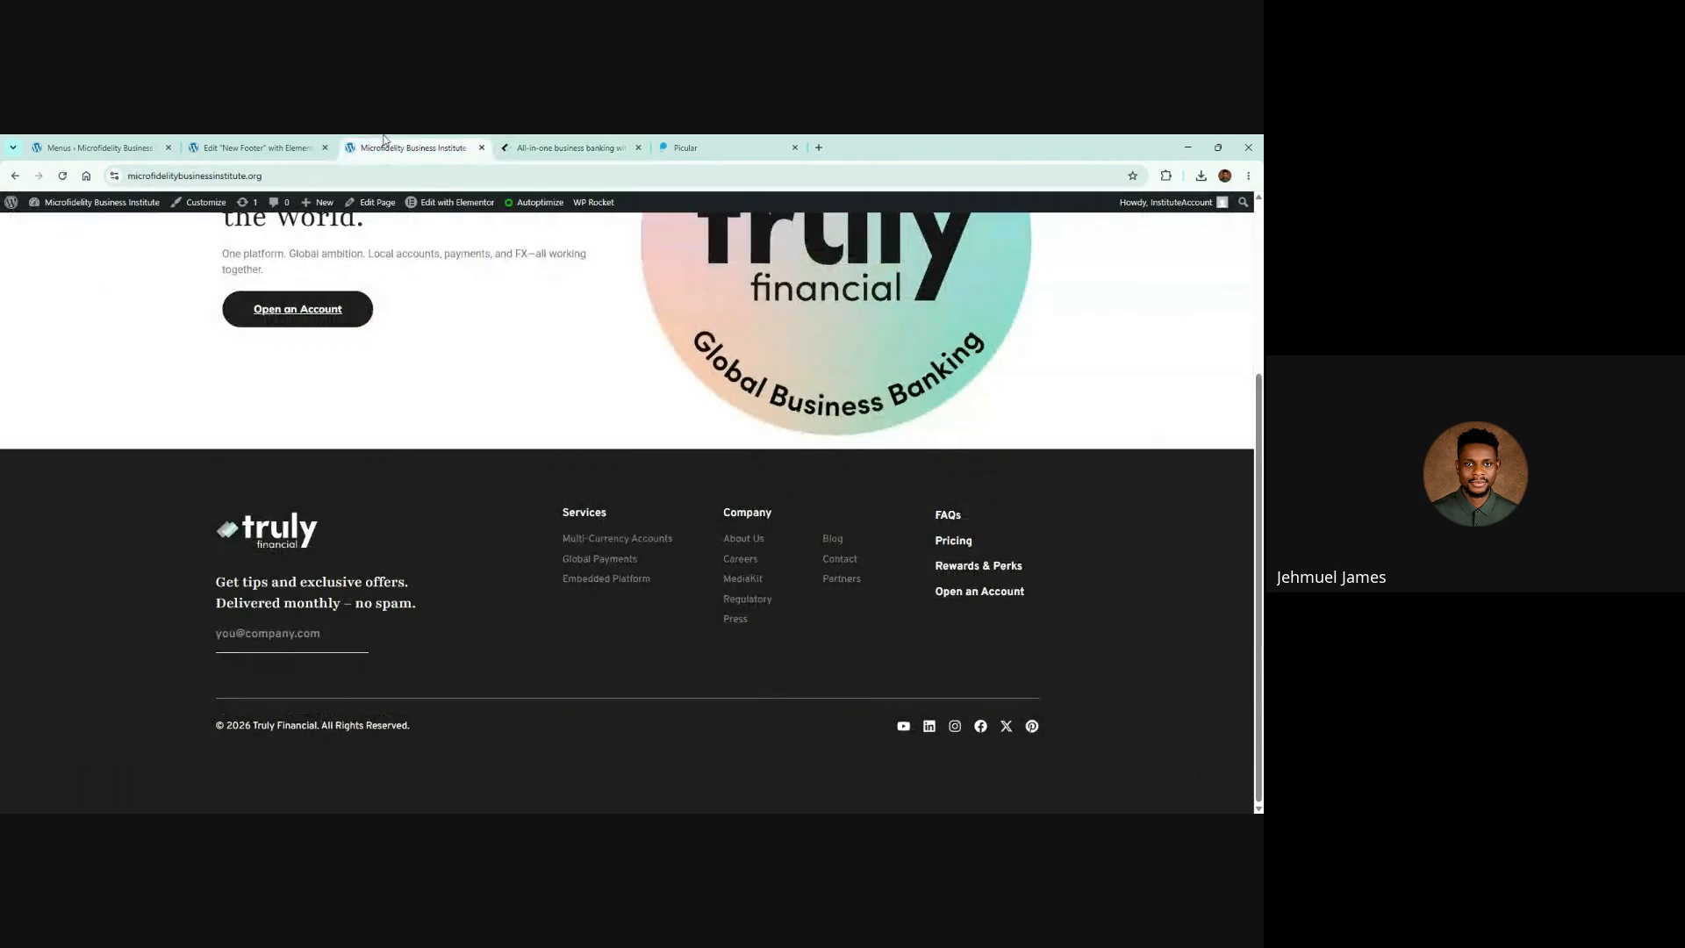
left_click(606, 145)
left_click(412, 147)
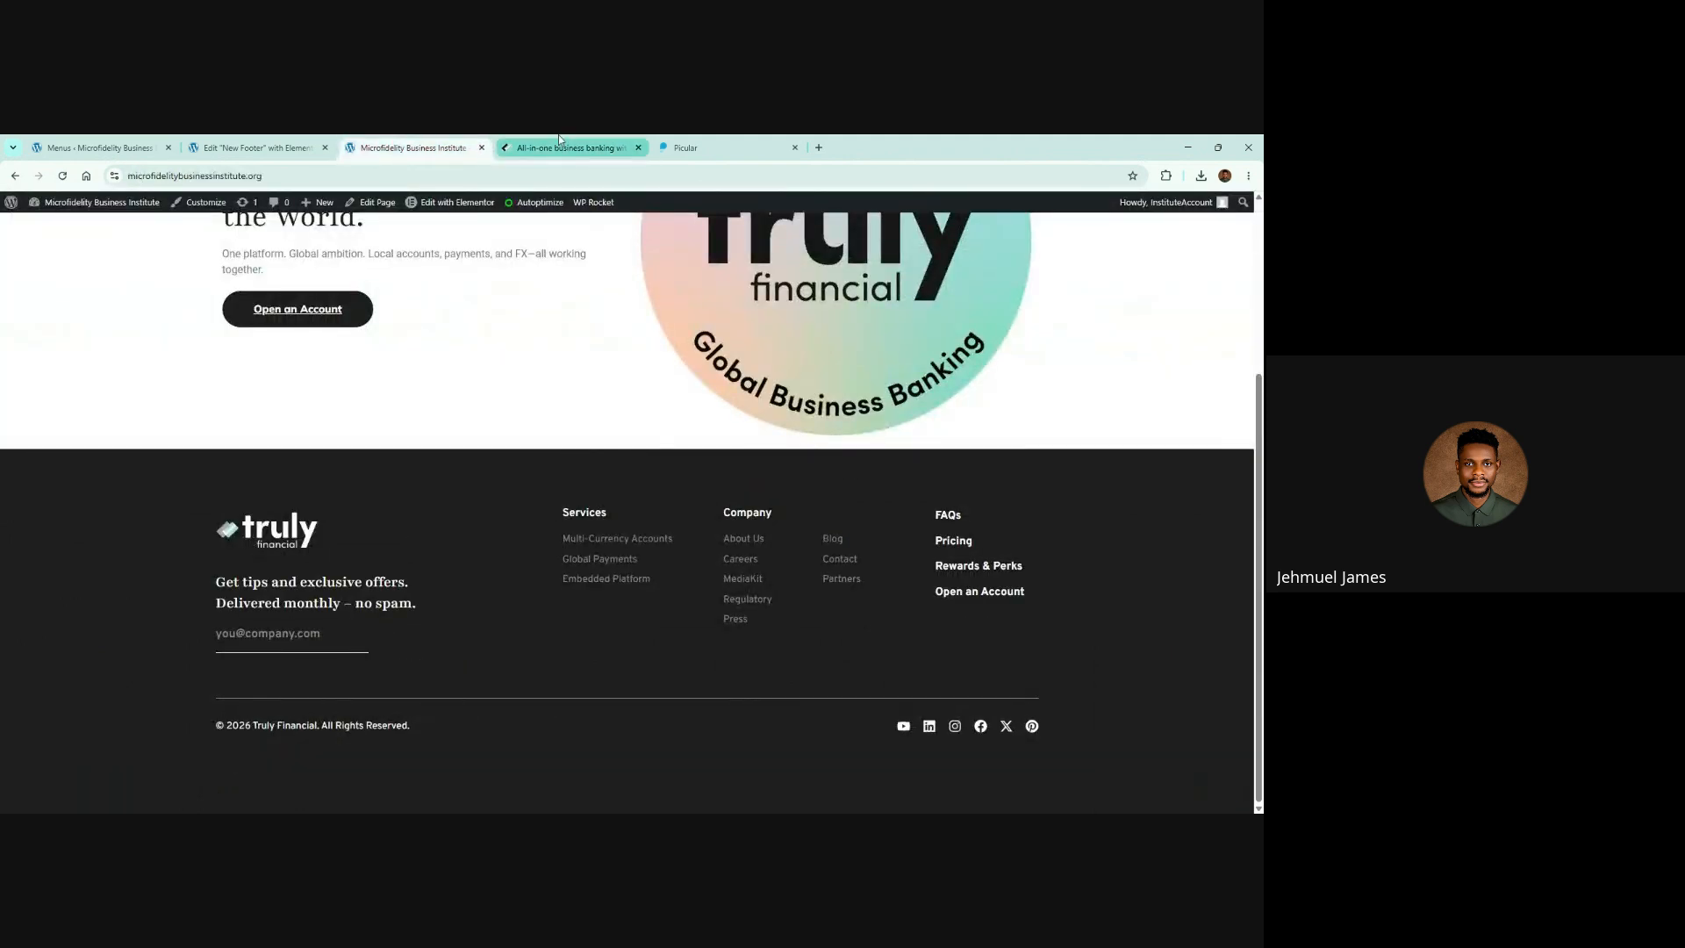
left_click(558, 138)
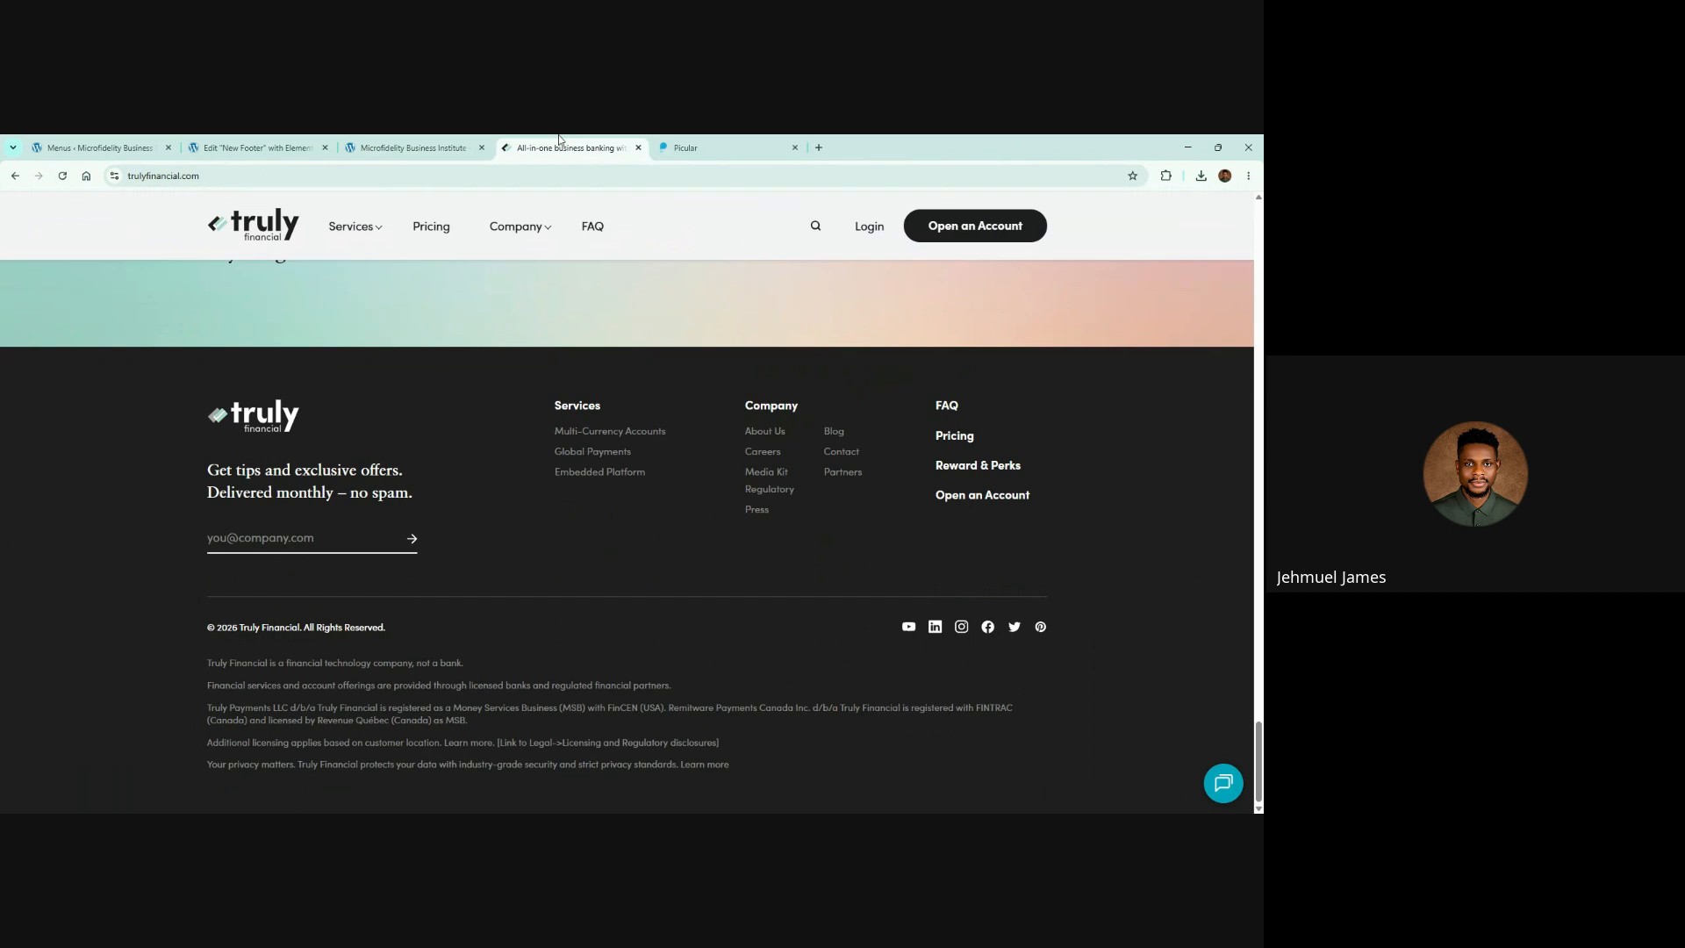
left_click(413, 147)
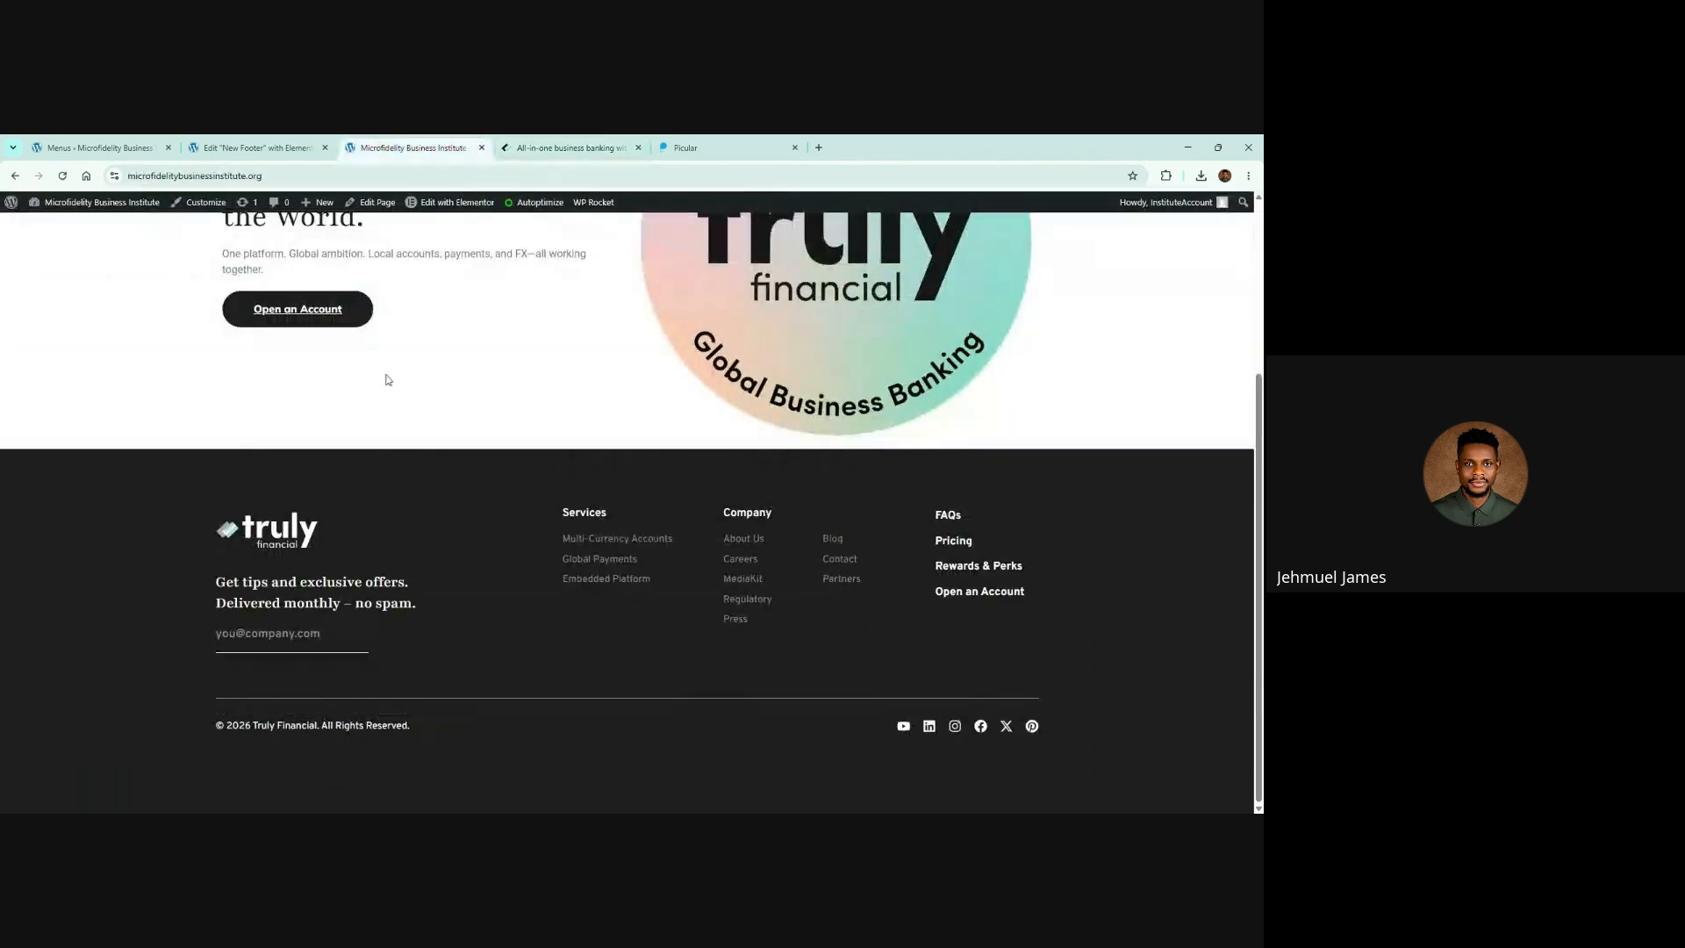
Step: Set the top padding of the container holding the footer columns to 0.5 rem and publish the footer
left_click(255, 147)
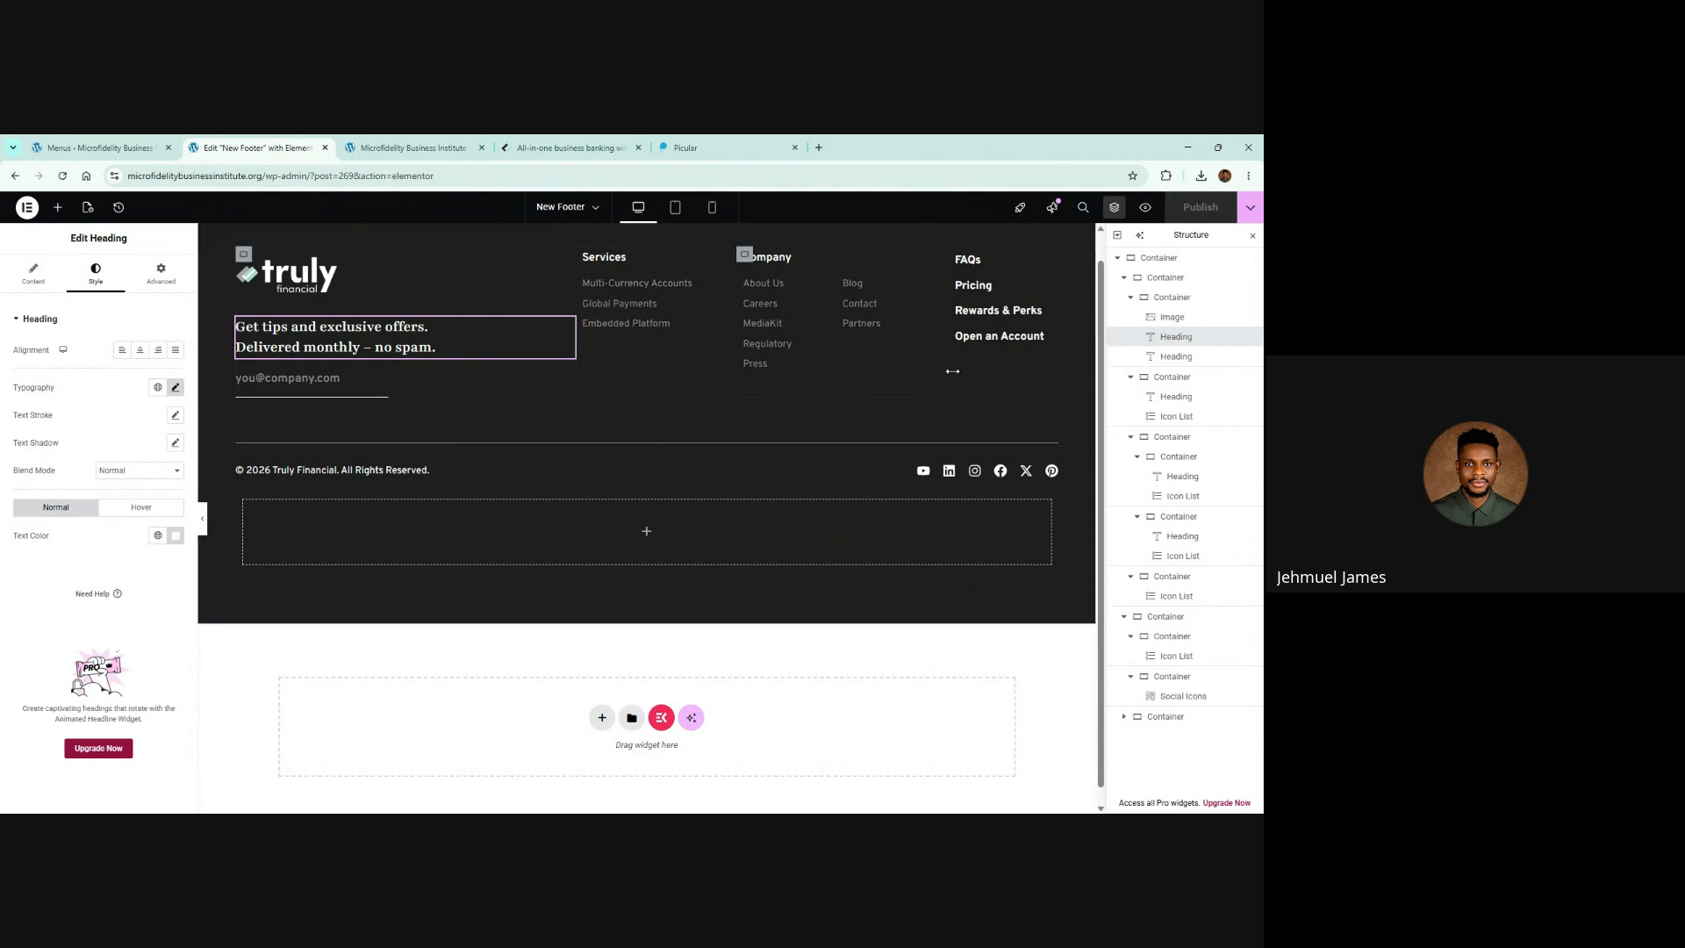
scroll(953, 371, "up", 1)
left_click(1147, 278)
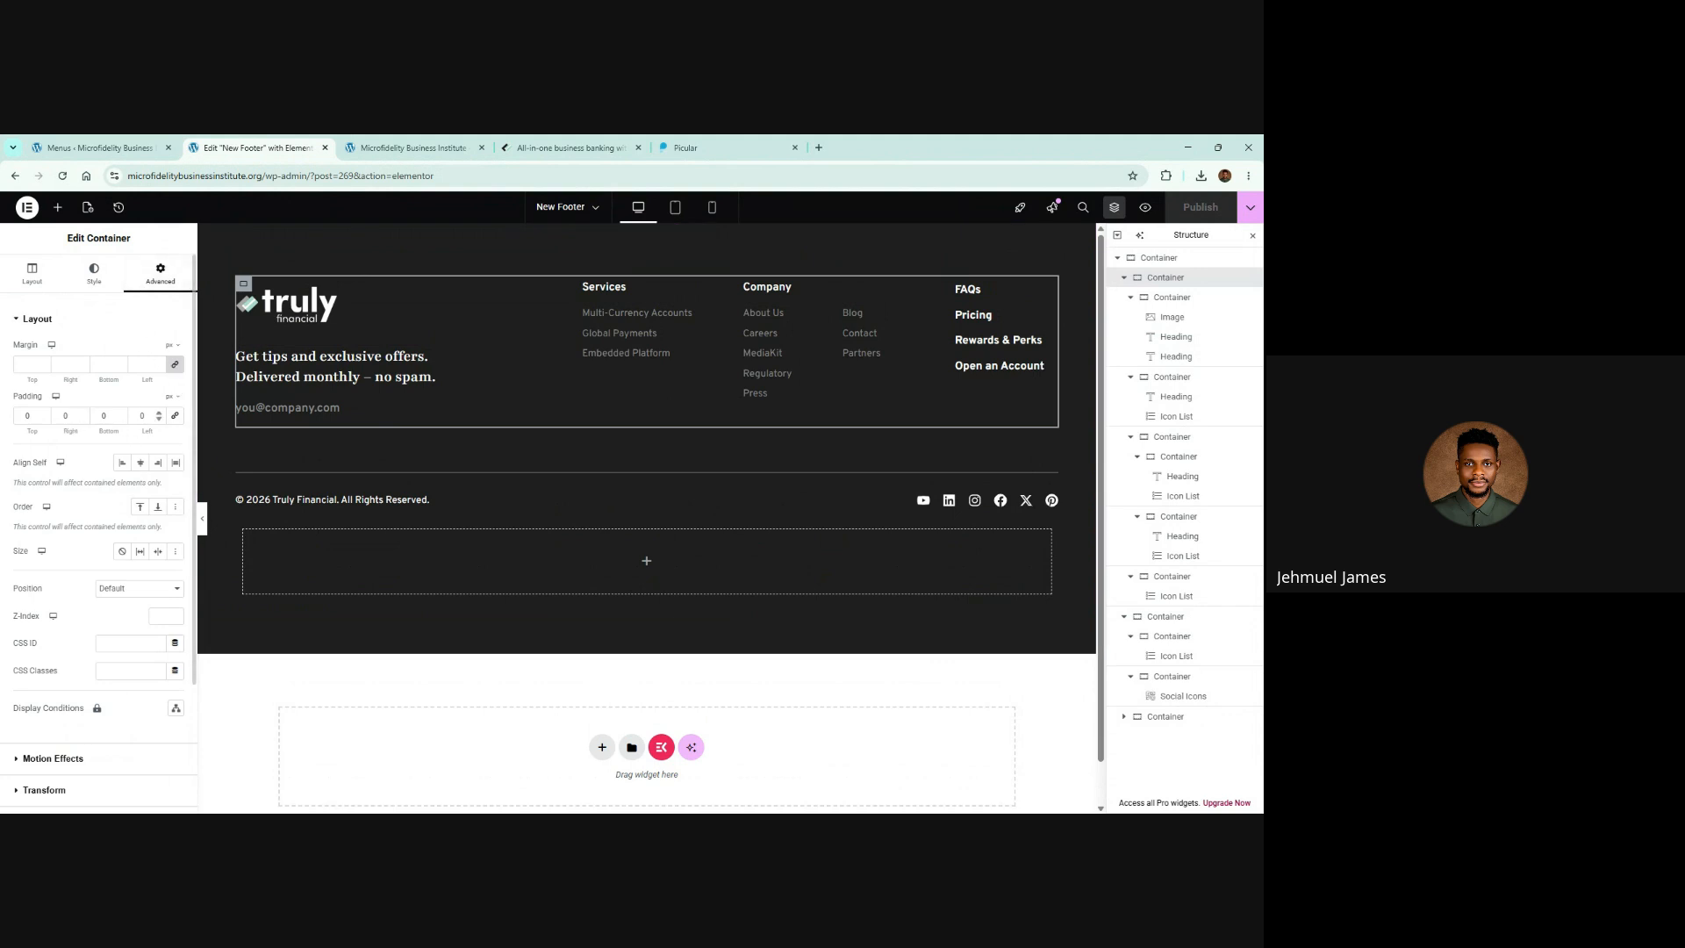
left_click(170, 396)
left_click(29, 416)
type(".5")
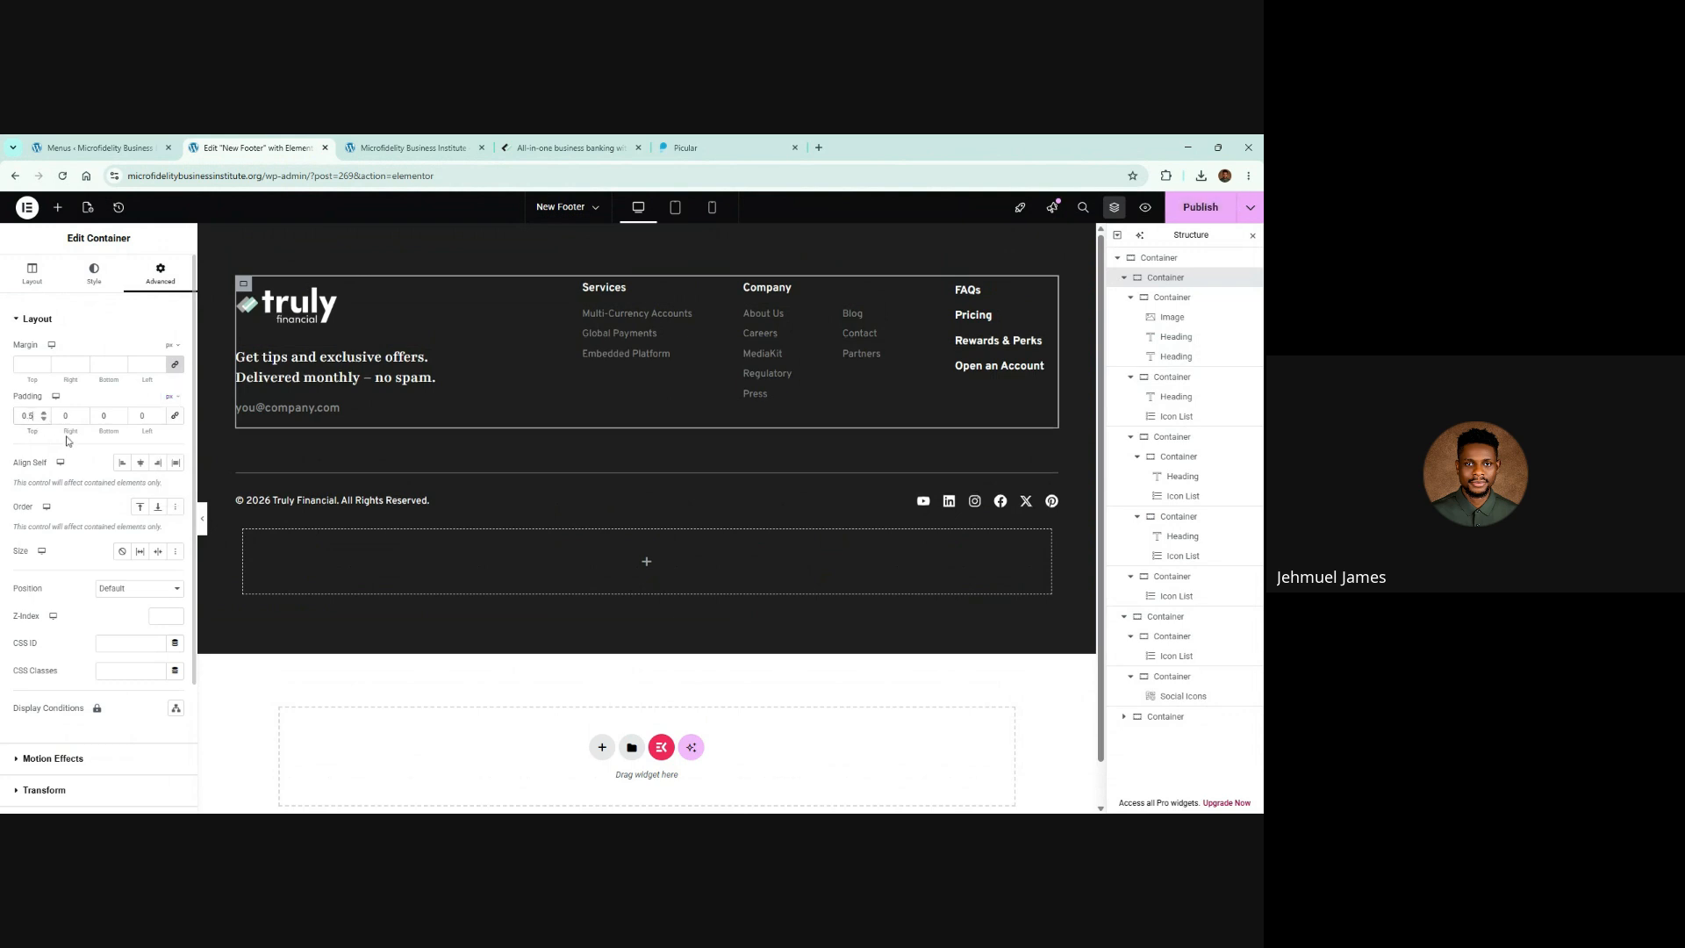
left_click(171, 396)
left_click(170, 457)
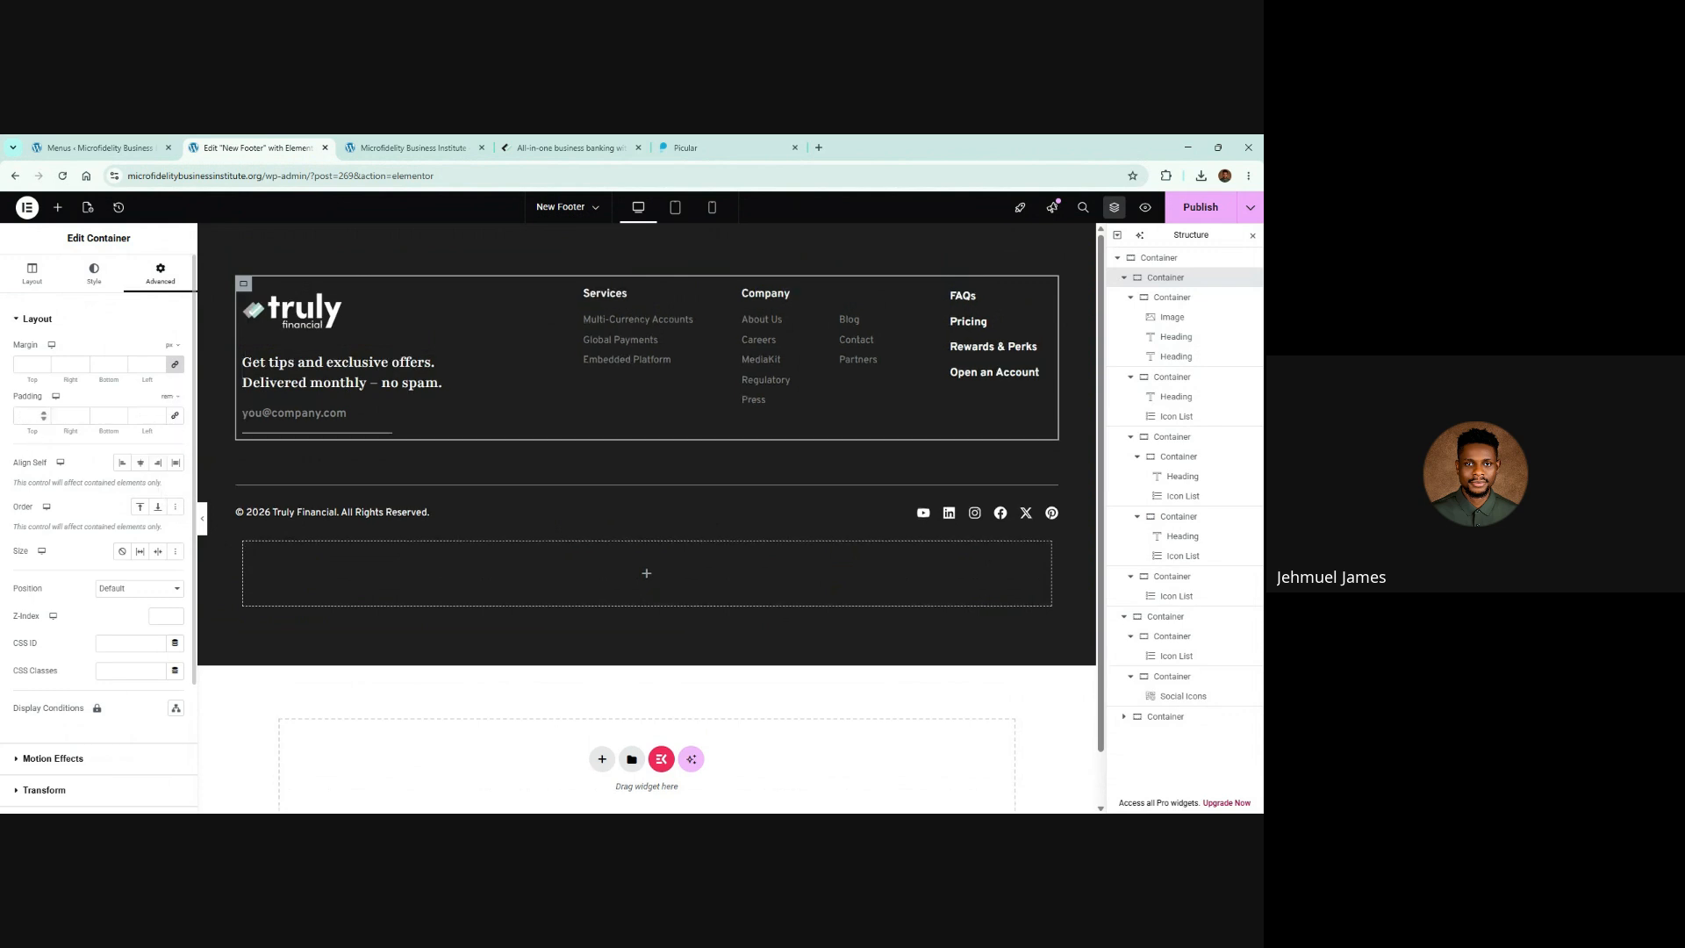
type("0.")
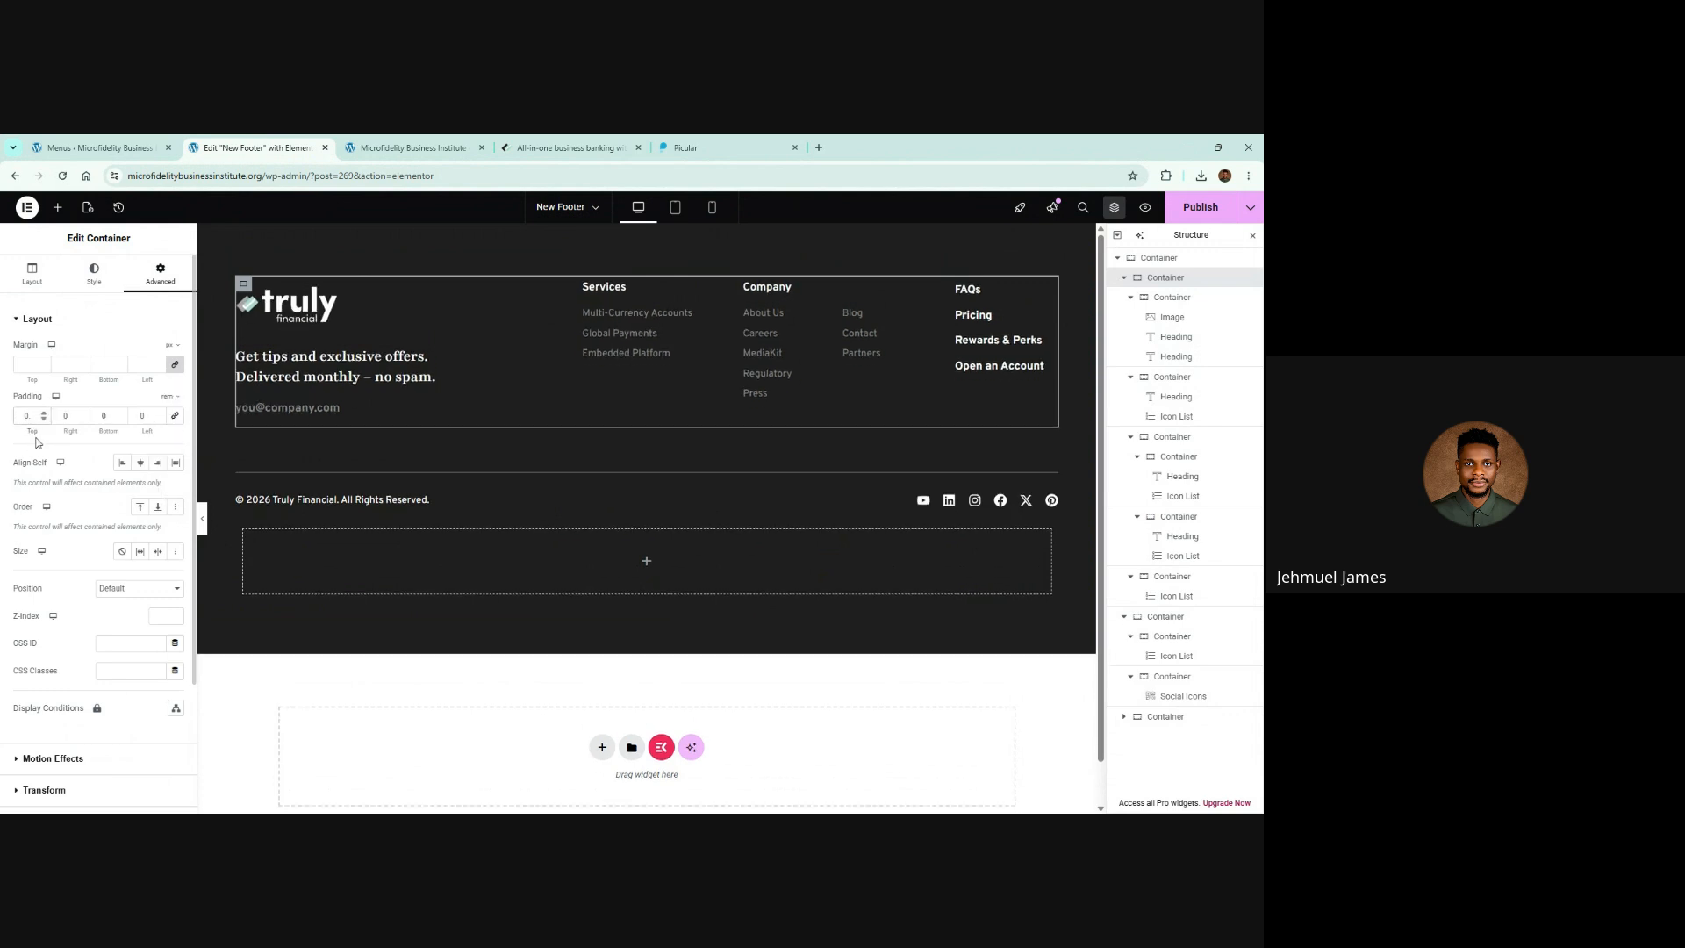
type("5")
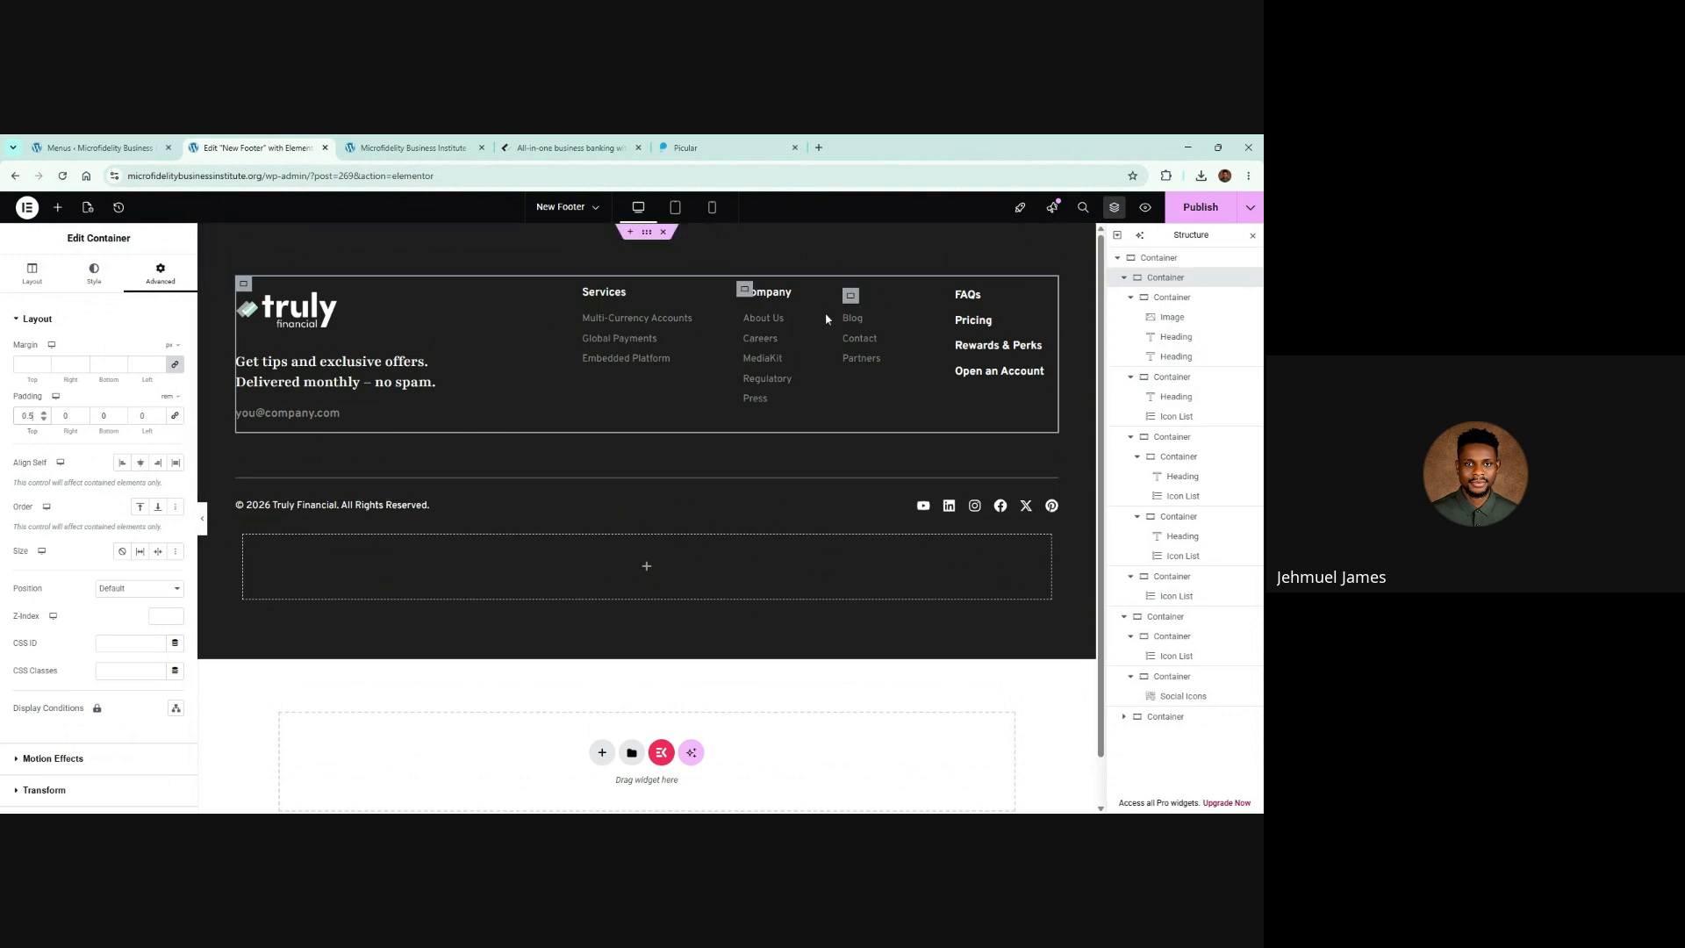
key("ctrl+s")
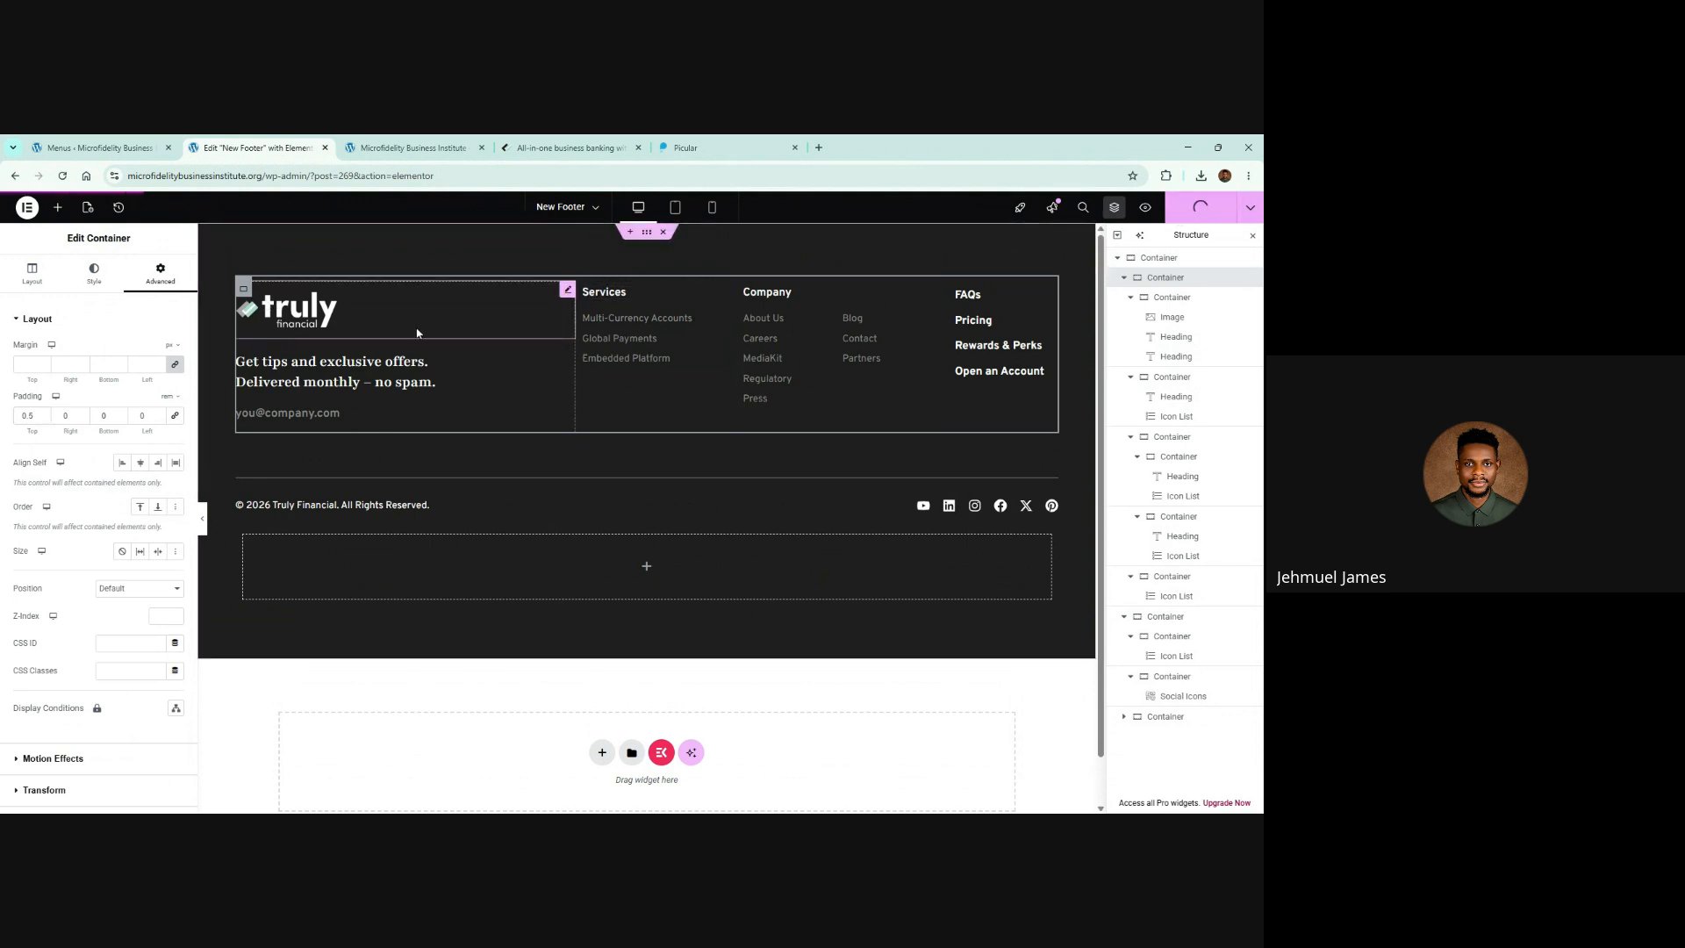
Step: Examine the disclaimer paragraphs beneath the copyright line in the trulyfinancial.com footer
left_click(1132, 299)
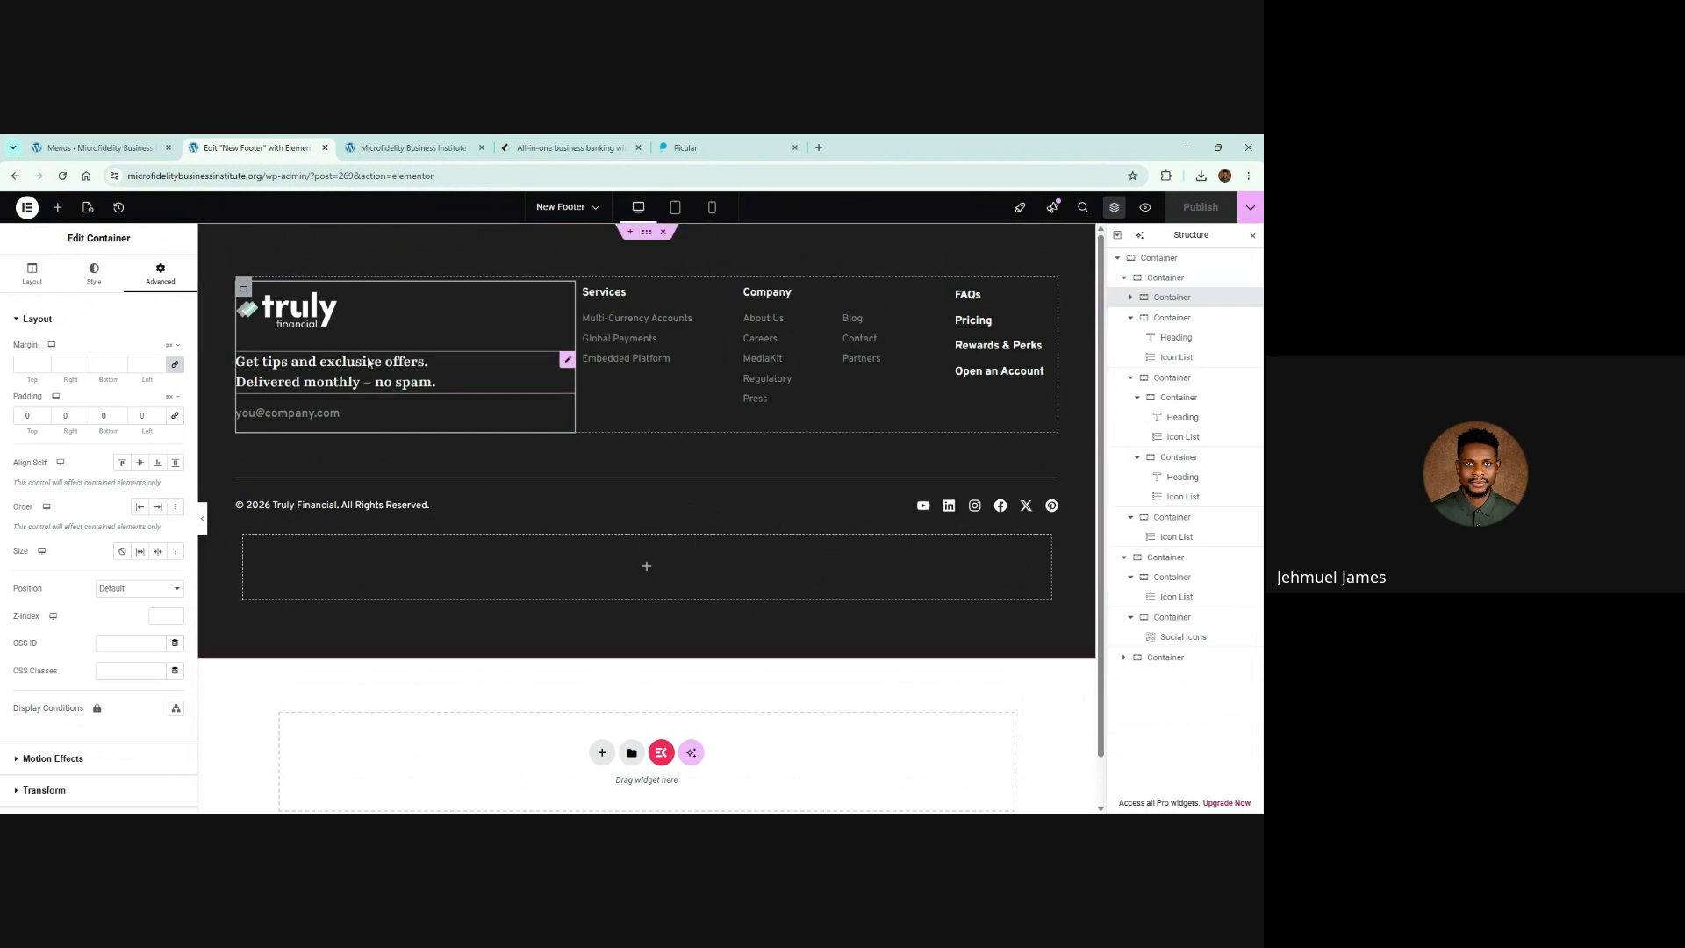
scroll(660, 329, "down", 1)
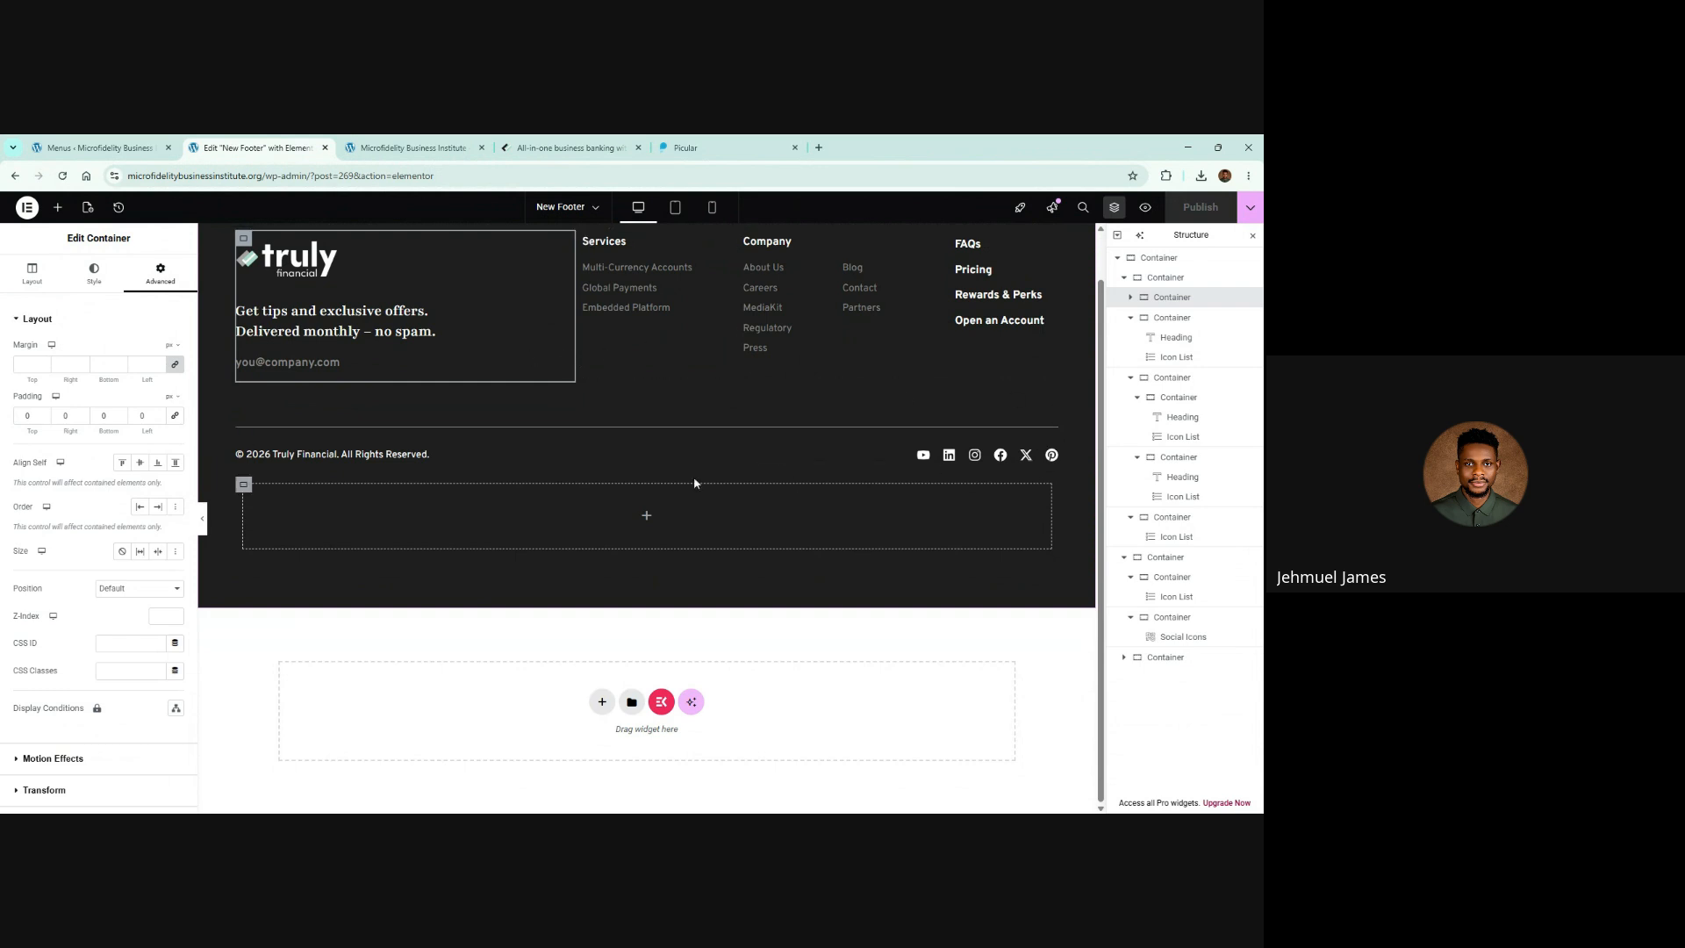
left_click(554, 143)
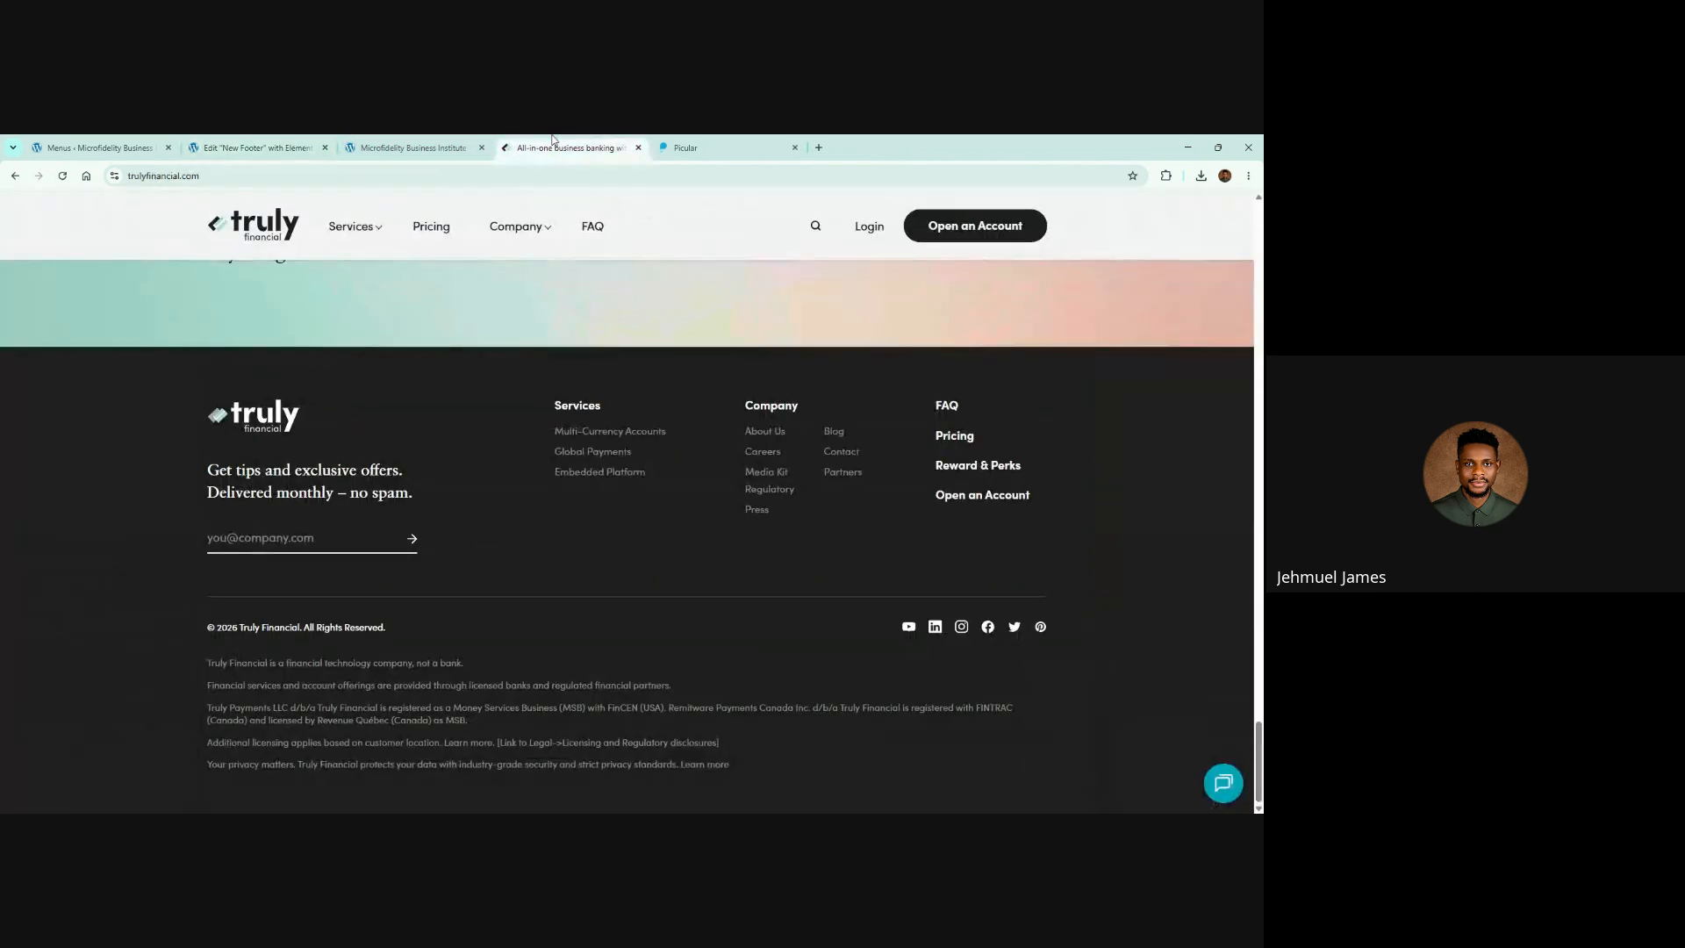
left_click_drag(151, 669, 762, 811)
left_click(73, 670)
left_click(254, 148)
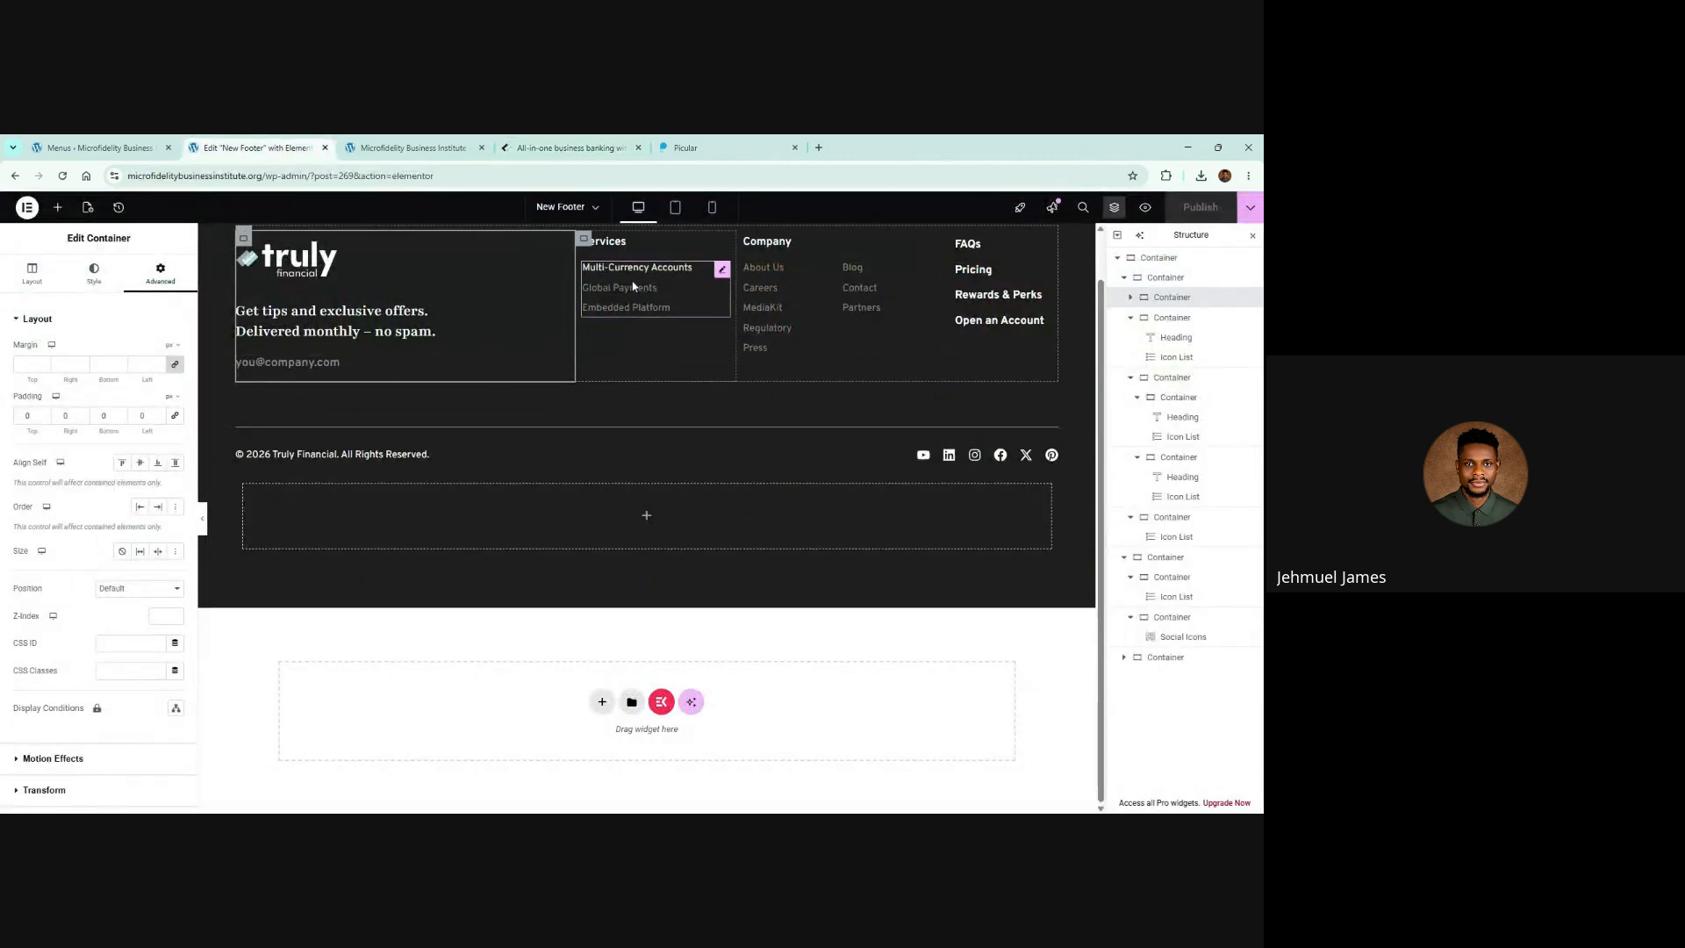
Step: Copy the icon list under the Services heading into the empty container below the copyright row
left_click(721, 269)
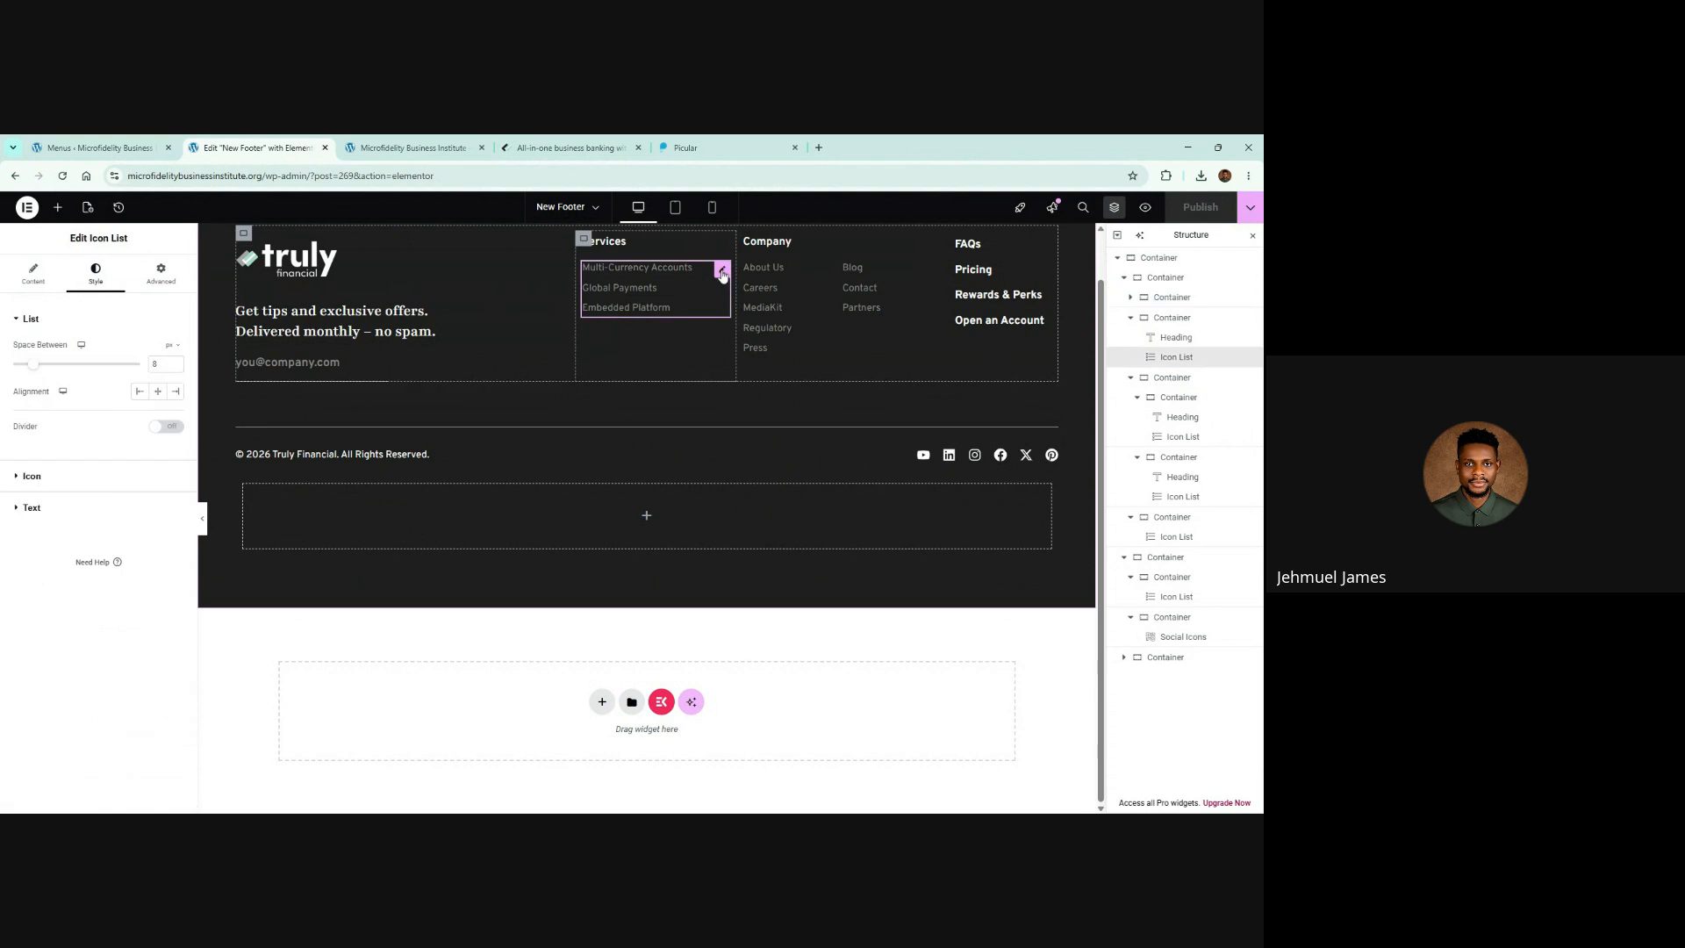
right_click(544, 518)
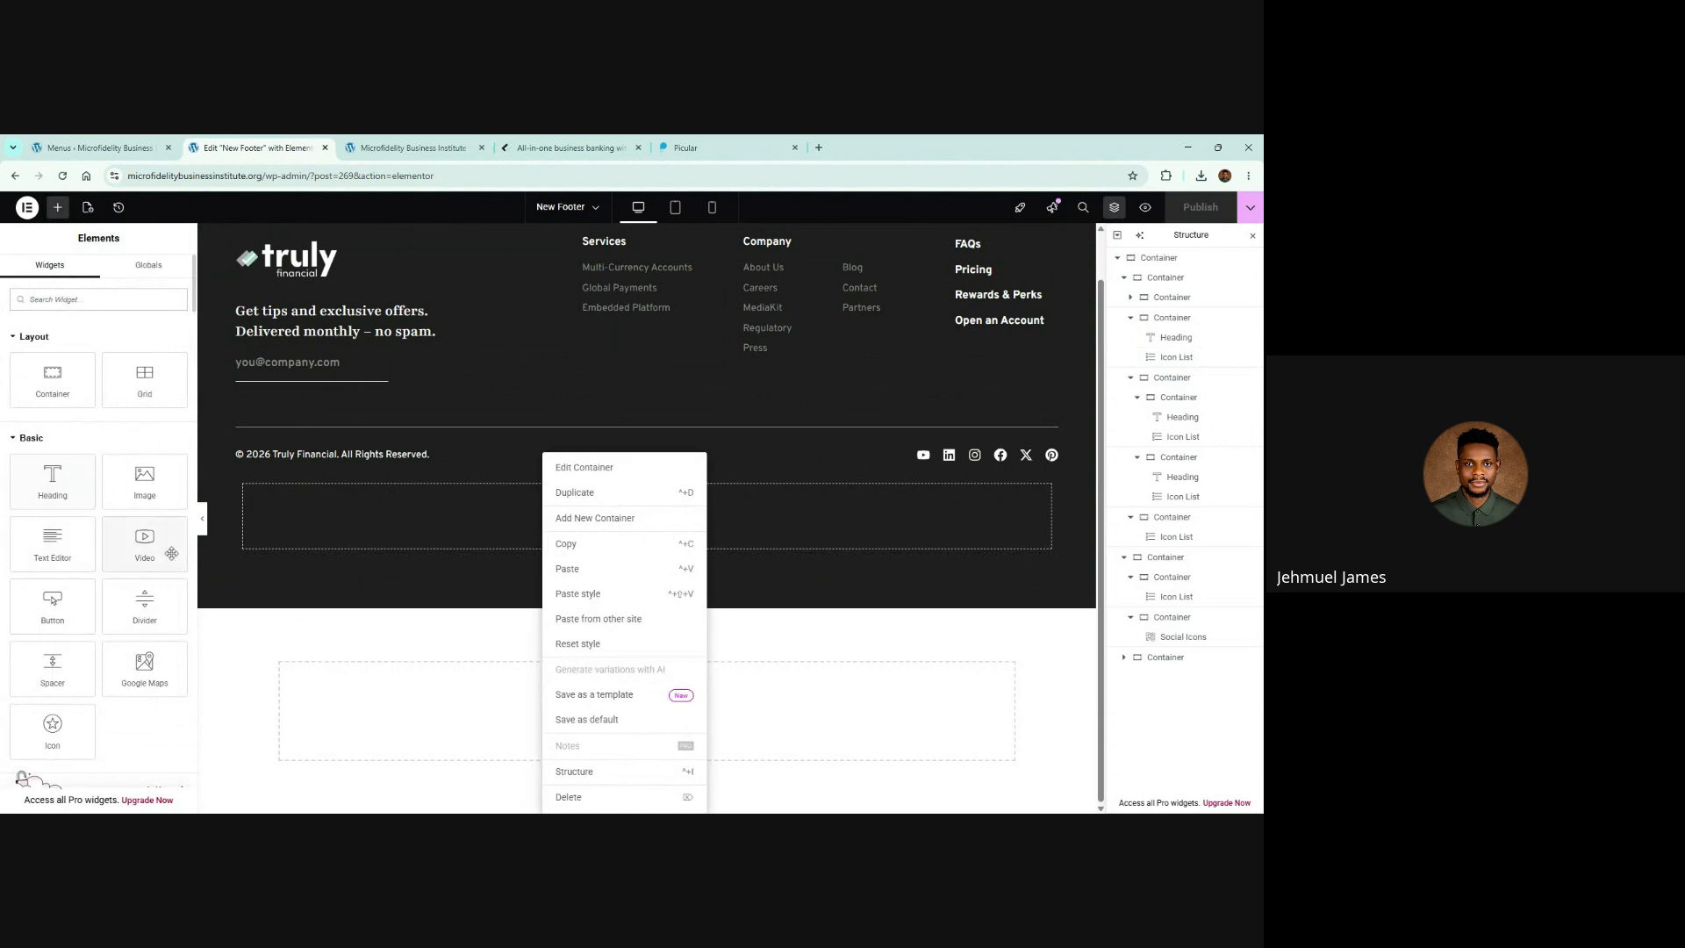
key("Escape")
right_click(719, 273)
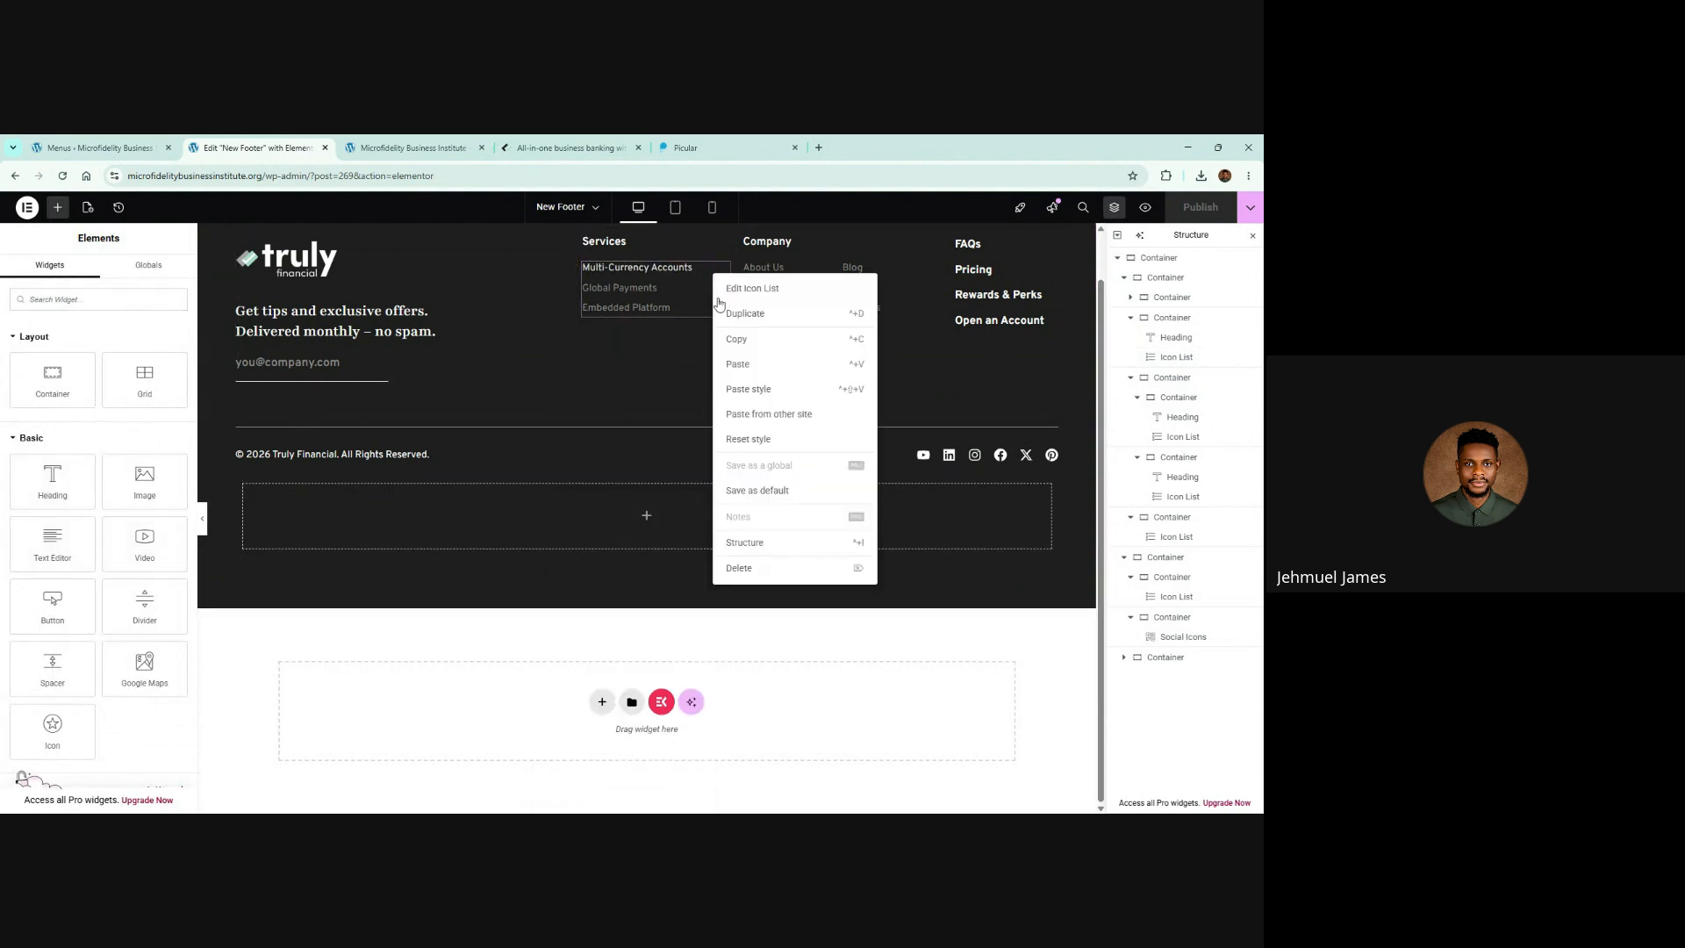
key("Escape")
right_click(540, 516)
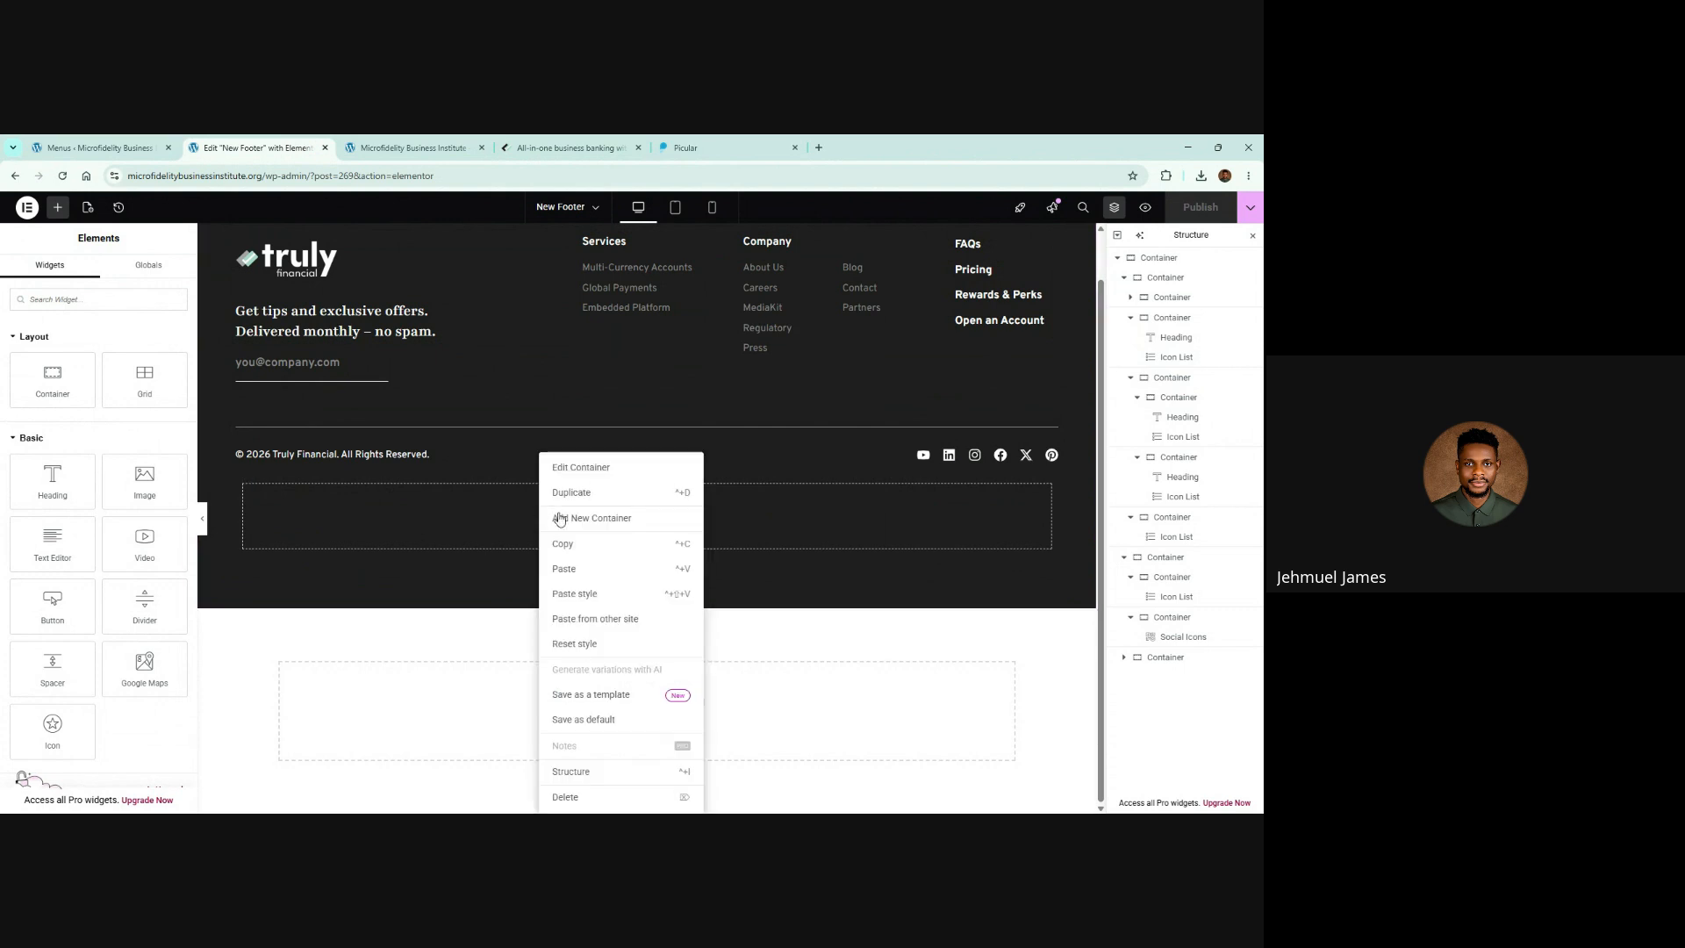
left_click(582, 568)
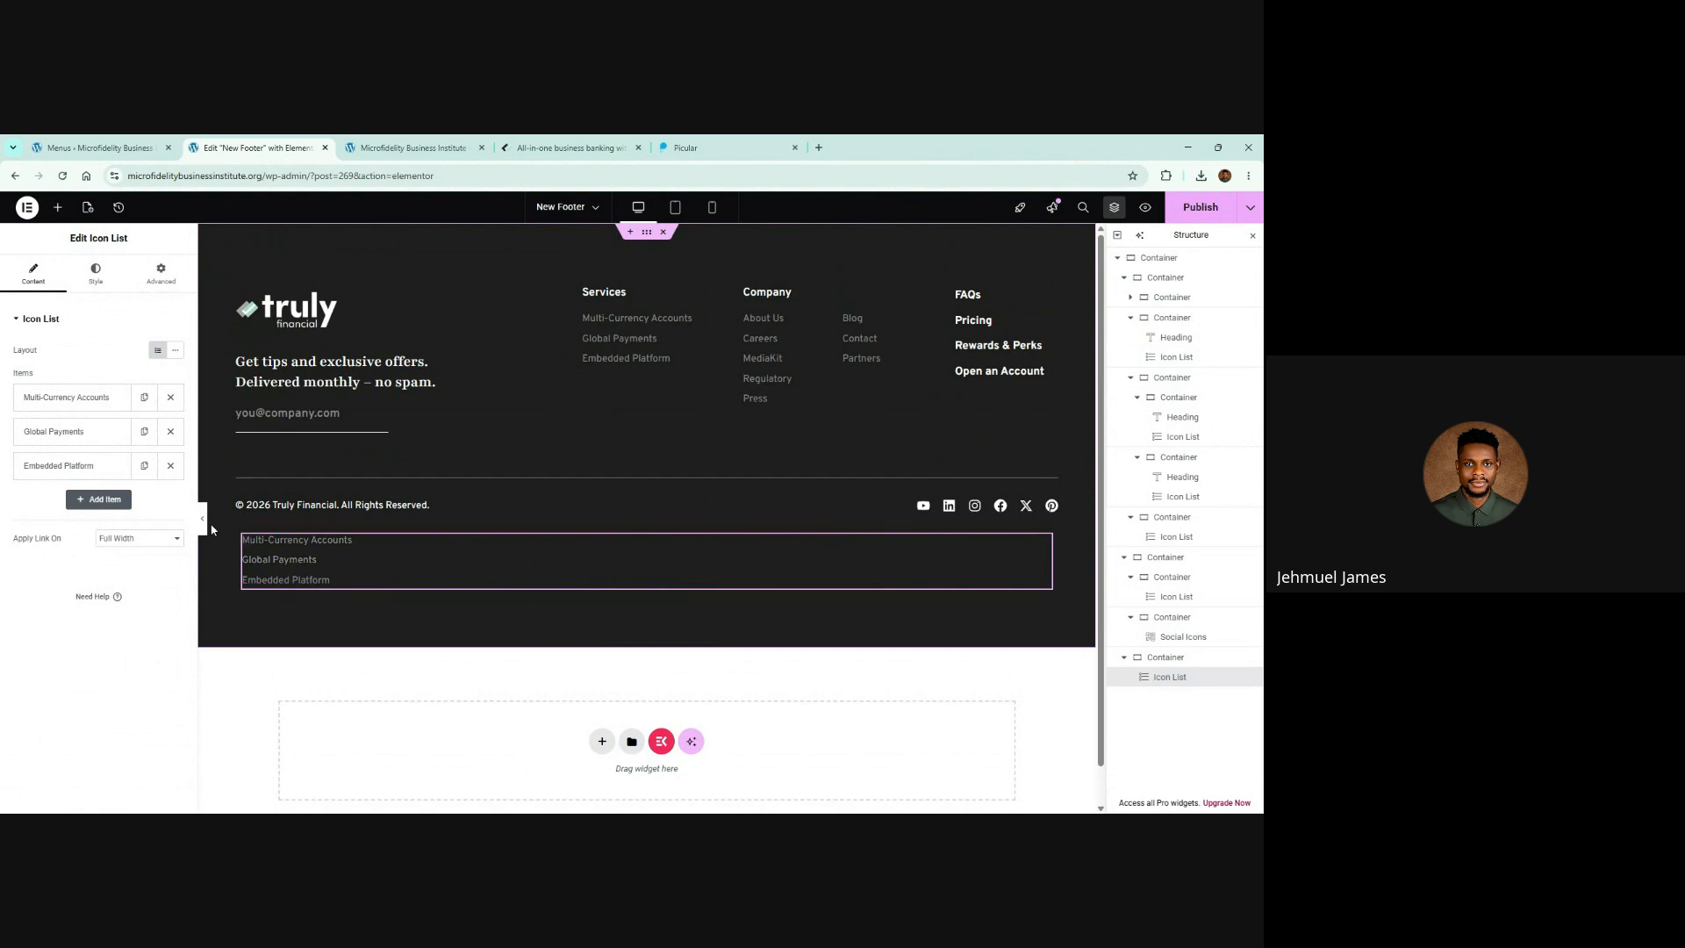
Step: Set the padding of the container around the pasted icon list to 0 on all sides
left_click(245, 536)
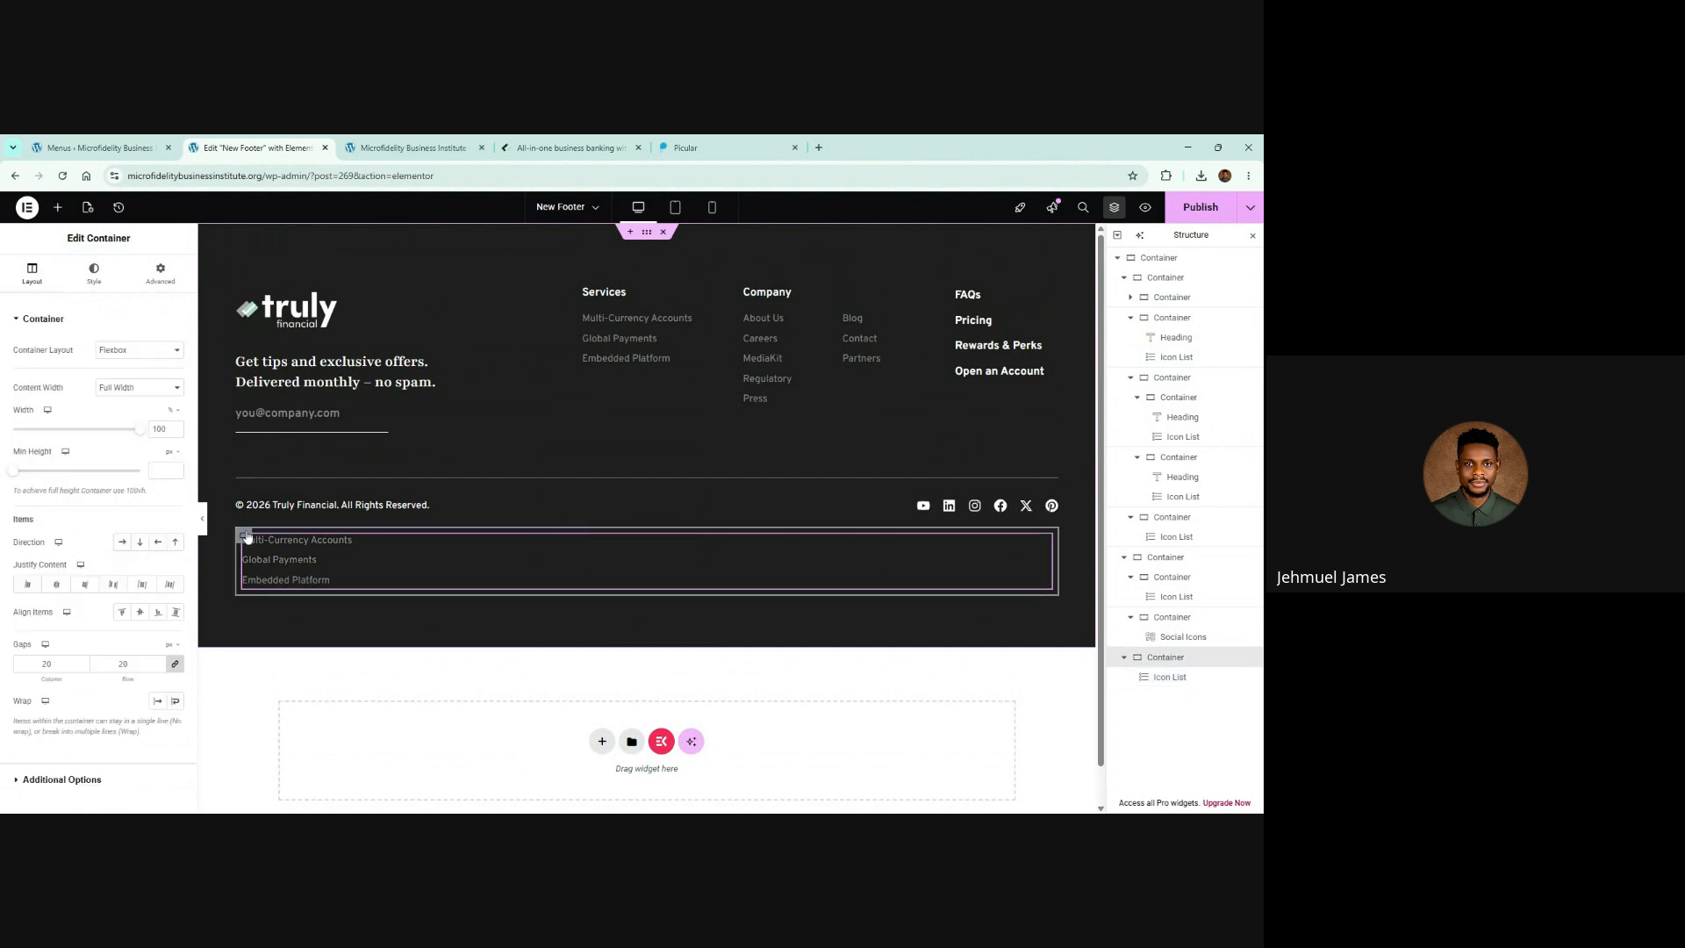
left_click(160, 271)
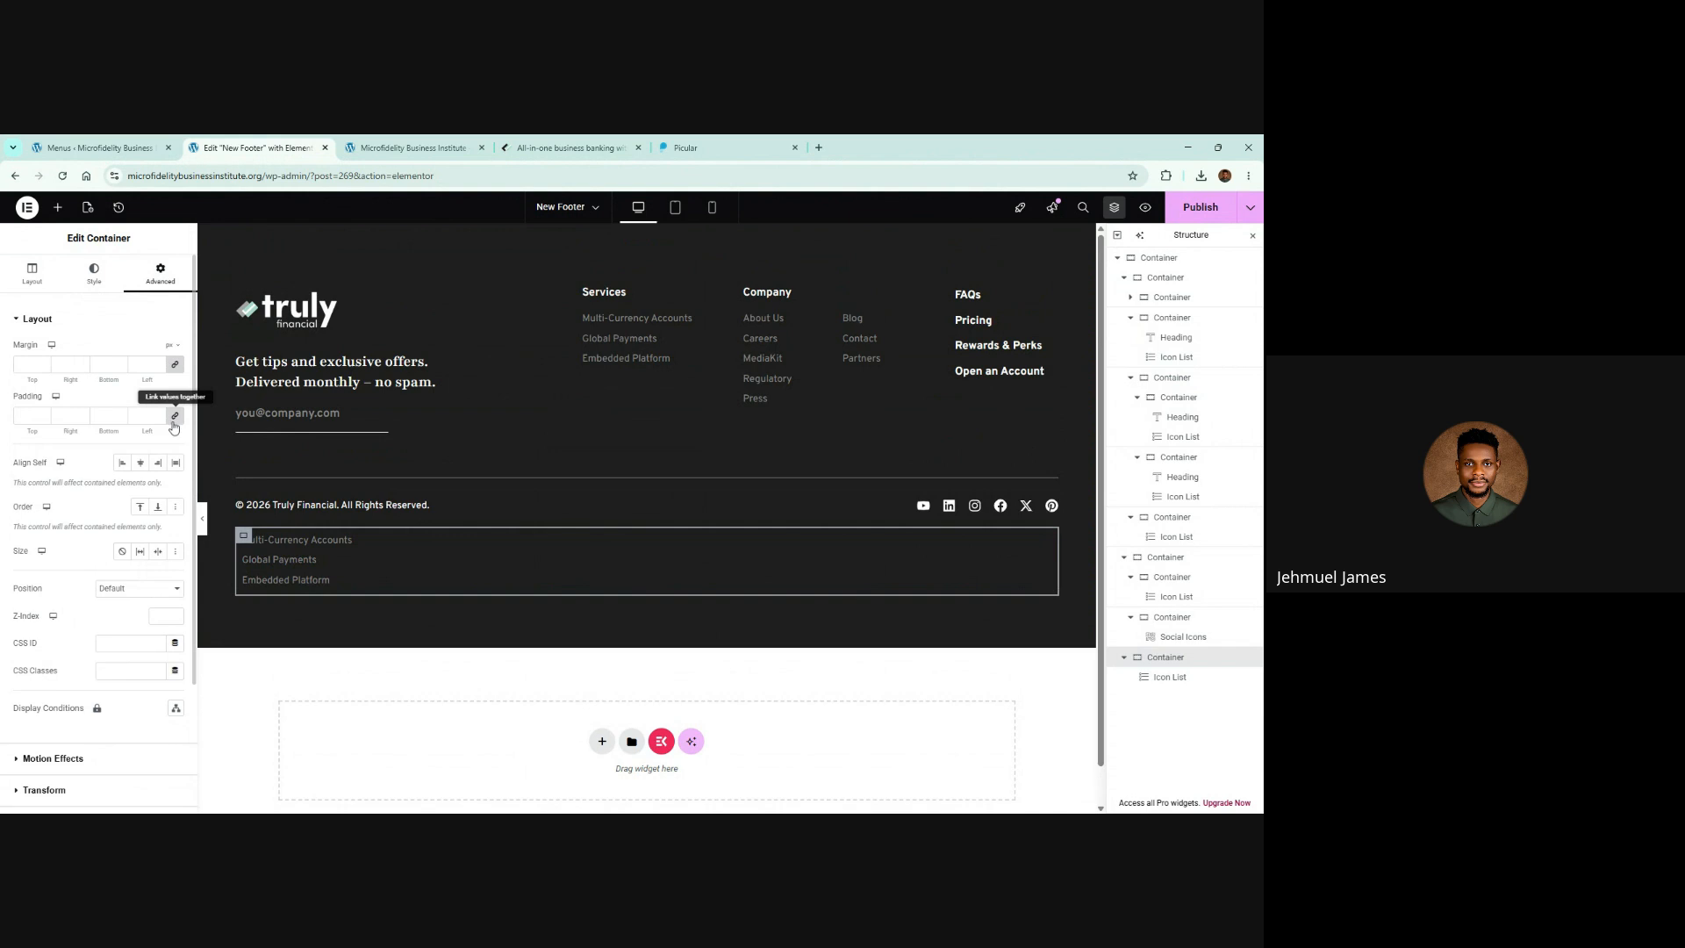
left_click(174, 422)
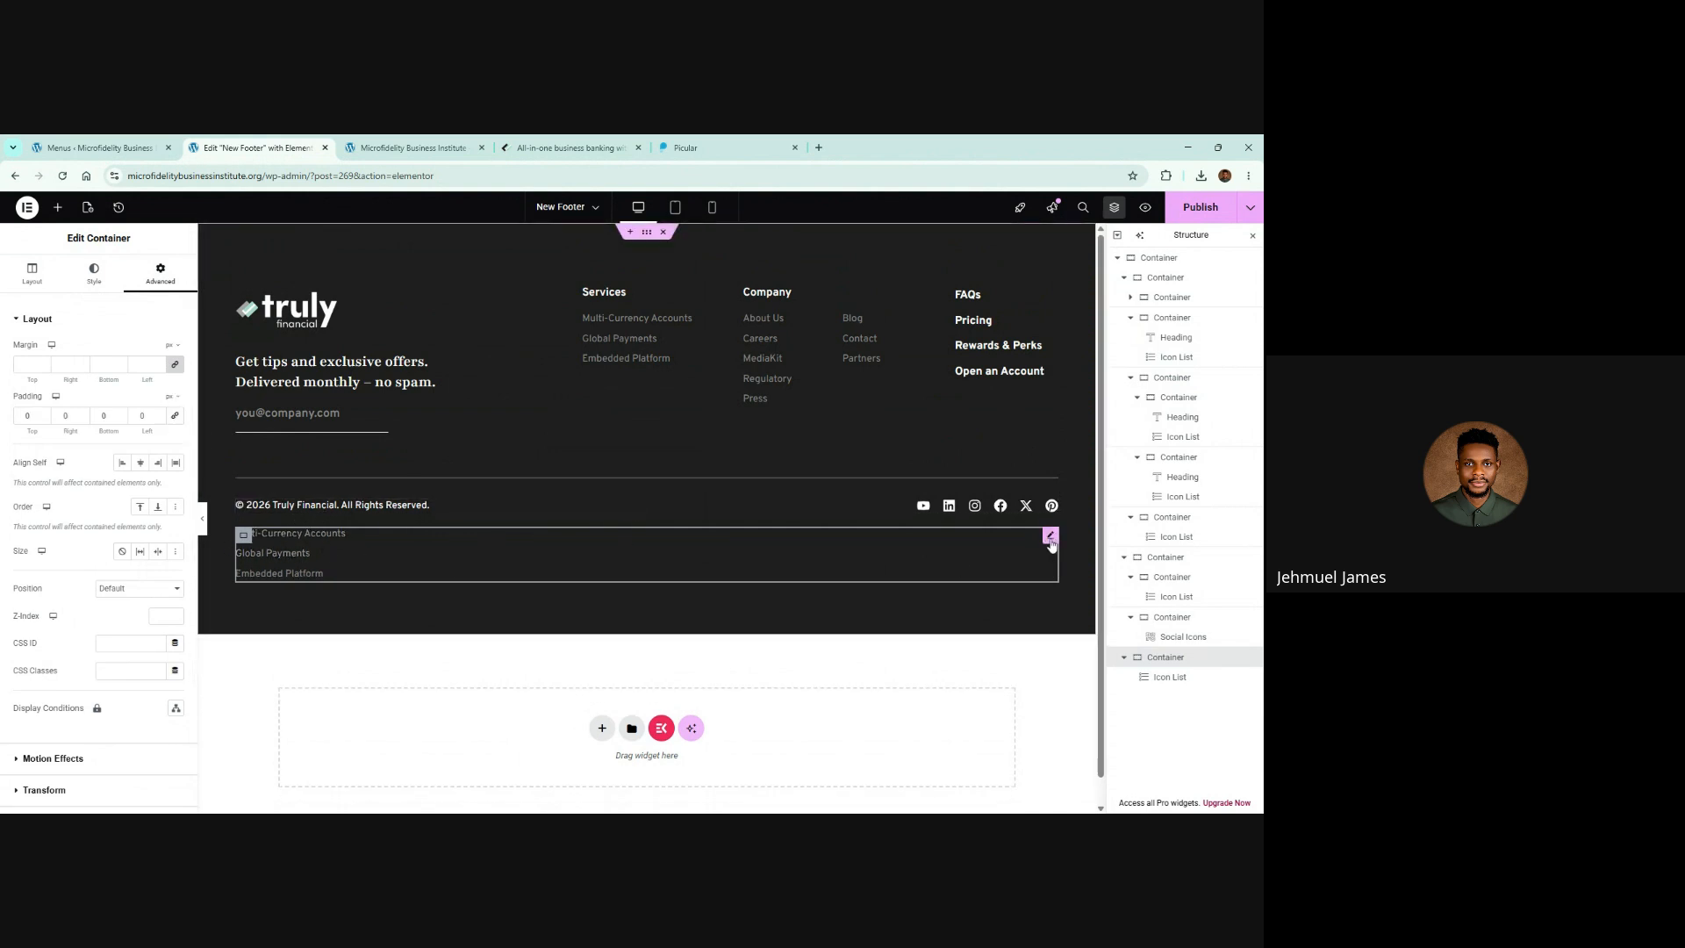
Step: Replace the pasted list's Multi-Currency Accounts text with "Truly Financial is a financial technology company, not a bank." copied from trulyfinancial.com
left_click(584, 142)
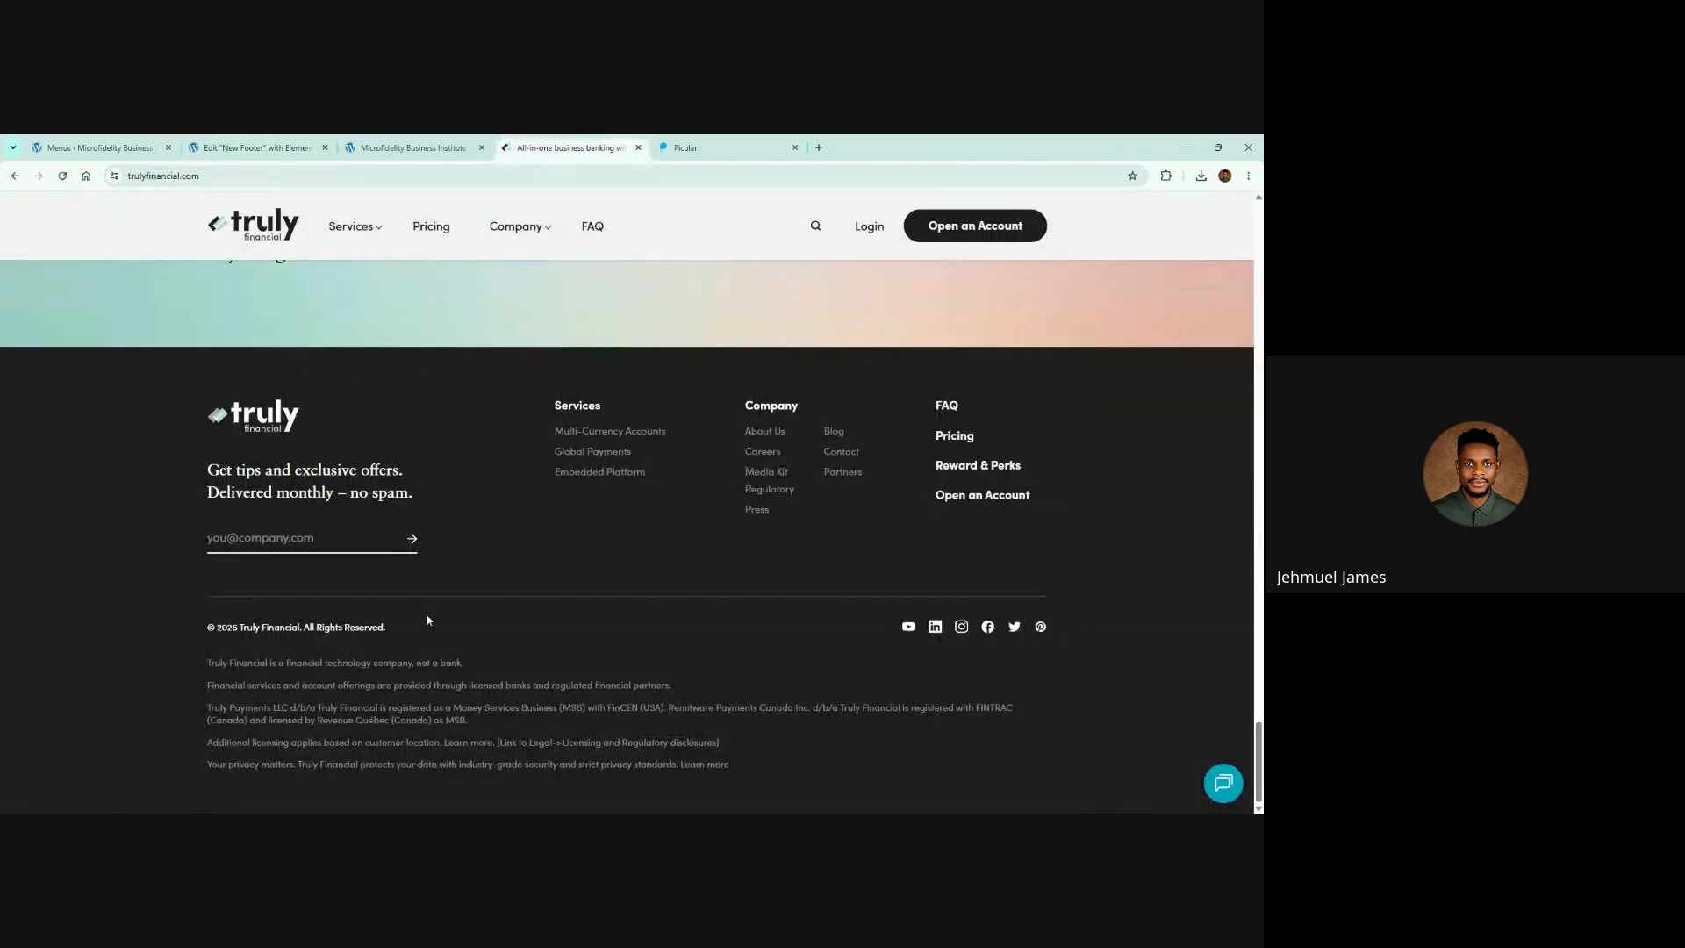
left_click_drag(195, 665, 565, 664)
key("ctrl+c")
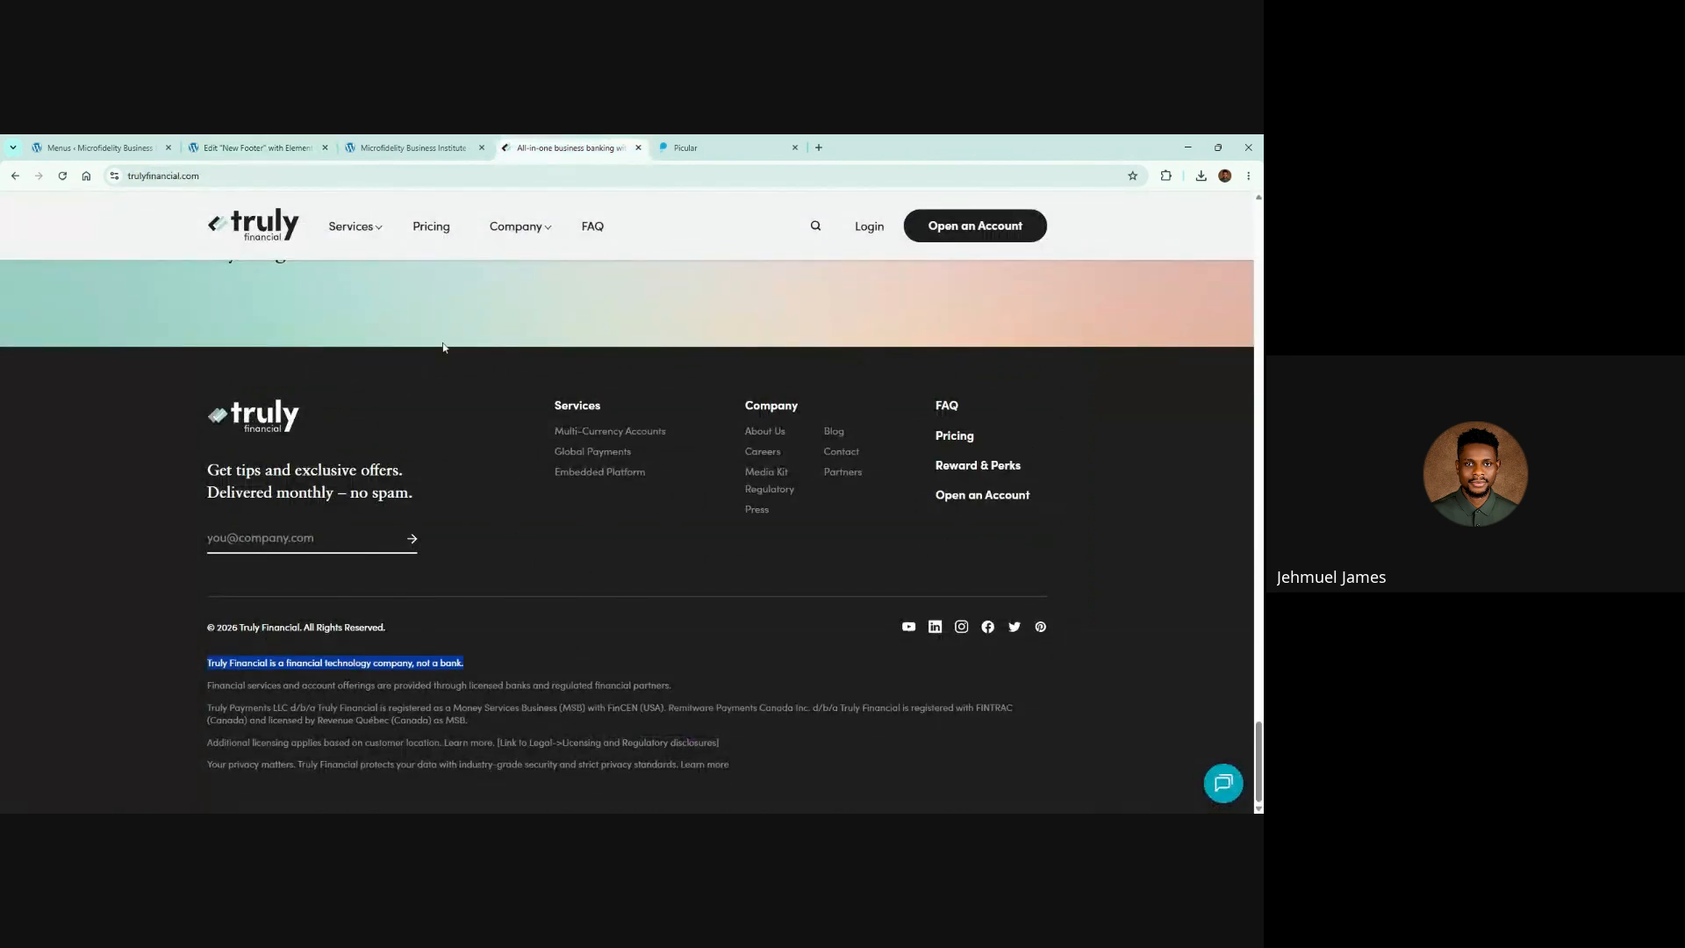
left_click(253, 147)
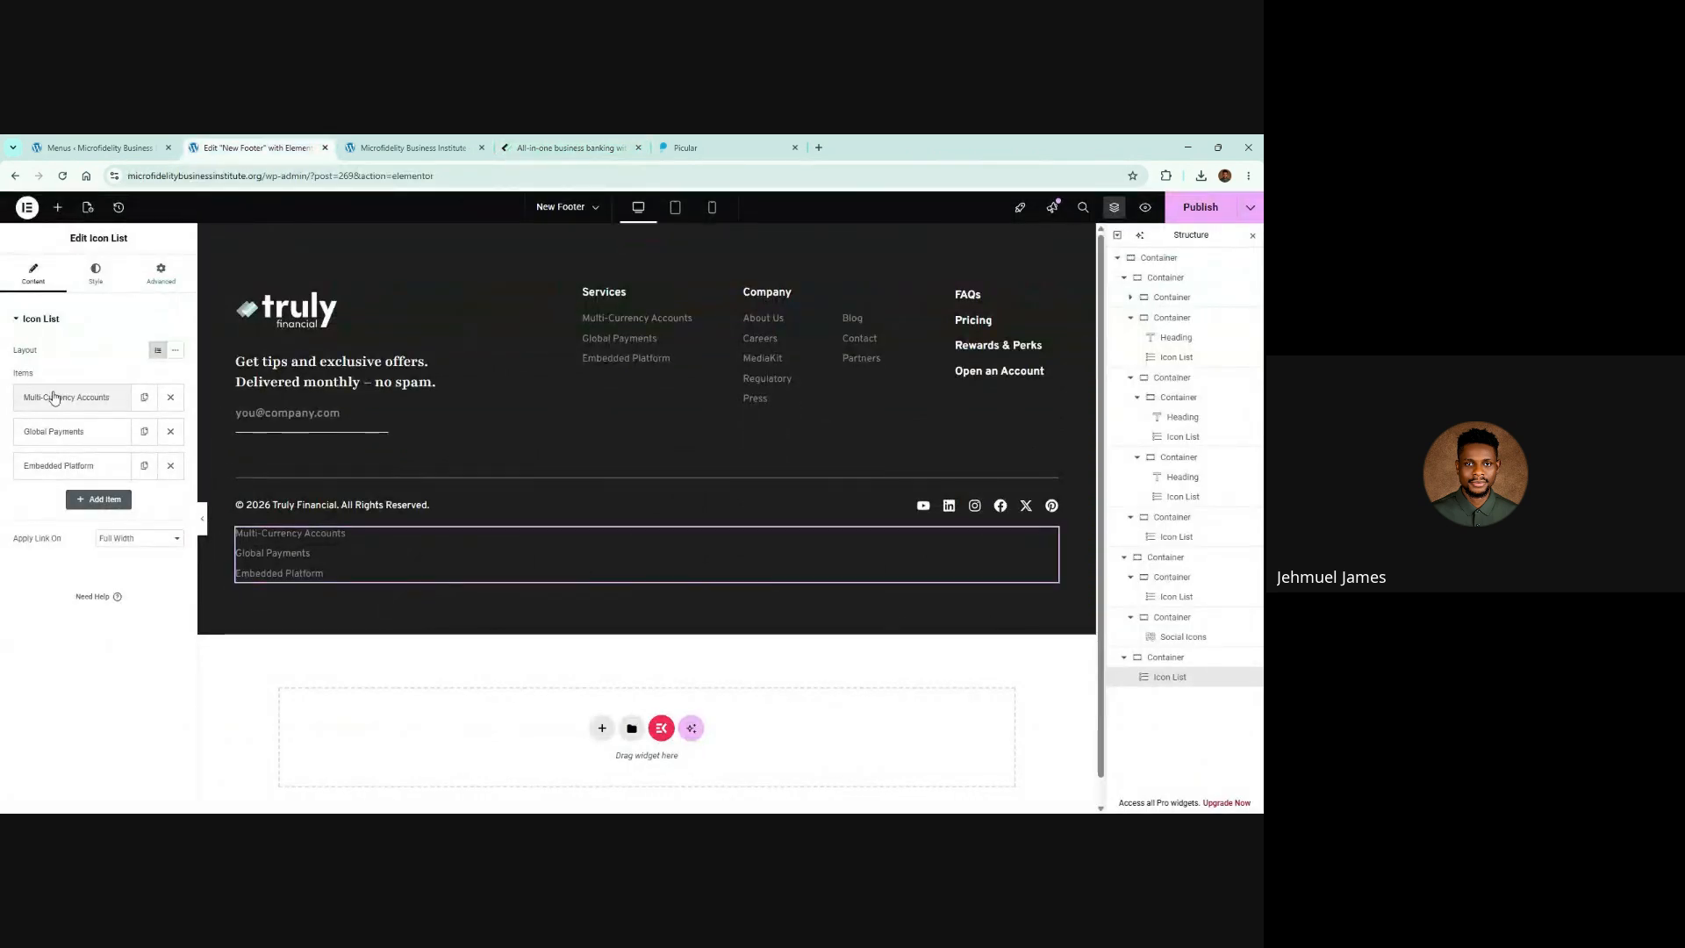
left_click(53, 398)
triple_click(70, 446)
key("ctrl+v")
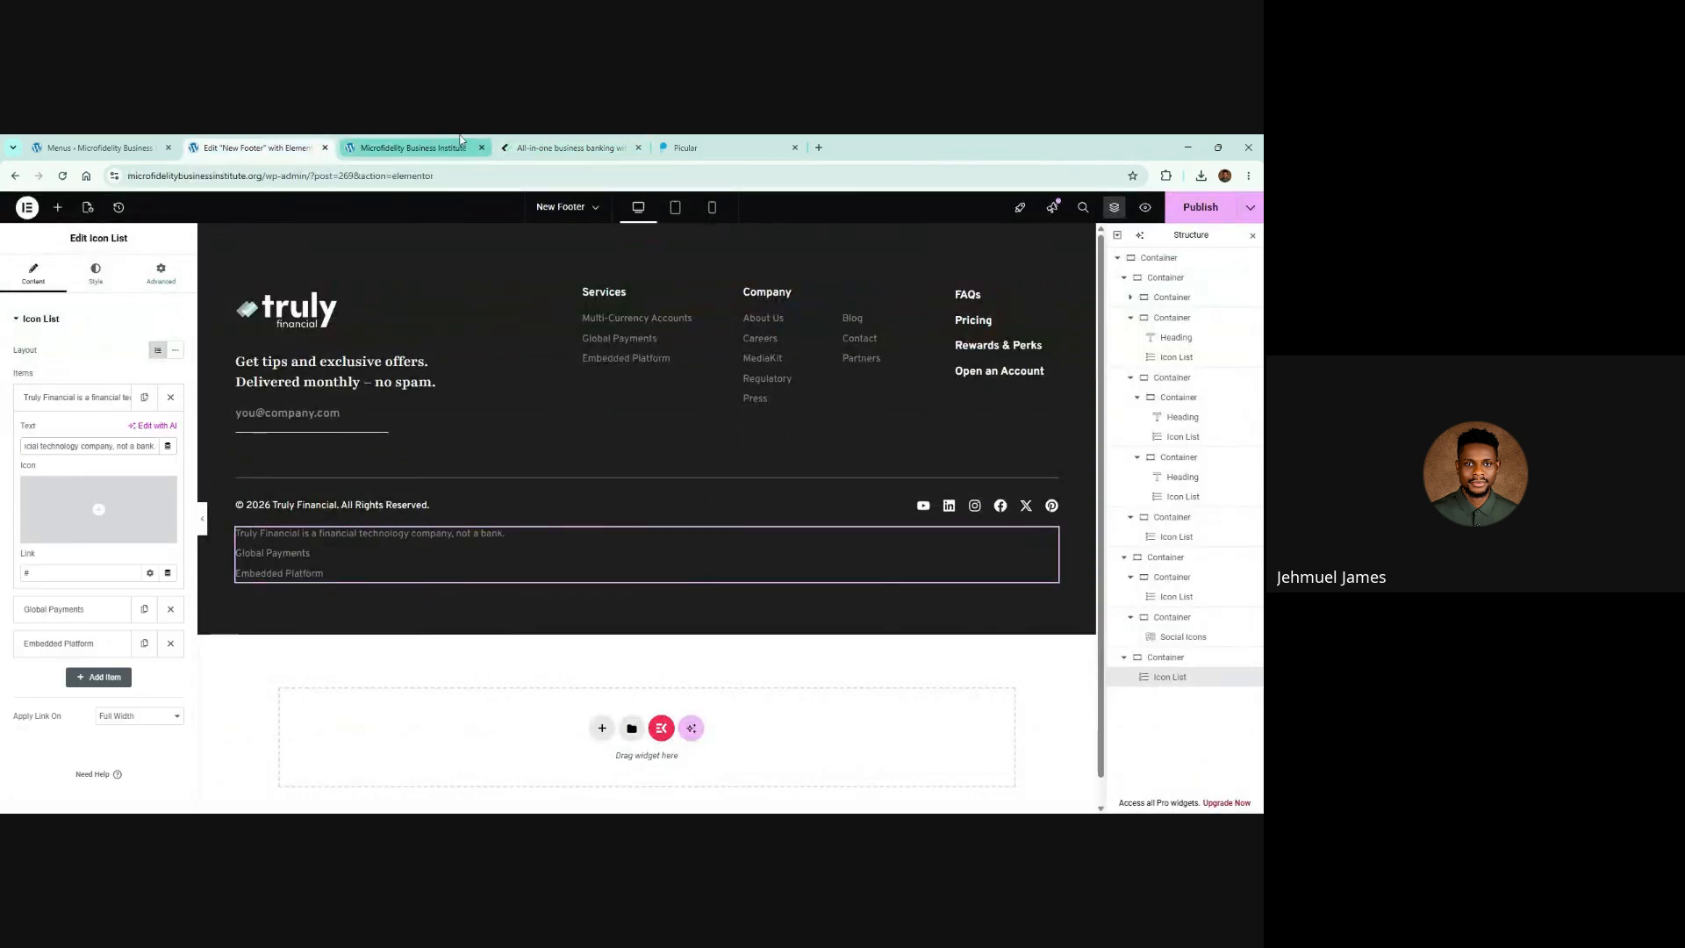
Step: Replace the pasted list's Global Payments text with the "Financial services and account offerings" sentence copied from trulyfinancial.com
left_click(460, 142)
key("ctrl+Tab")
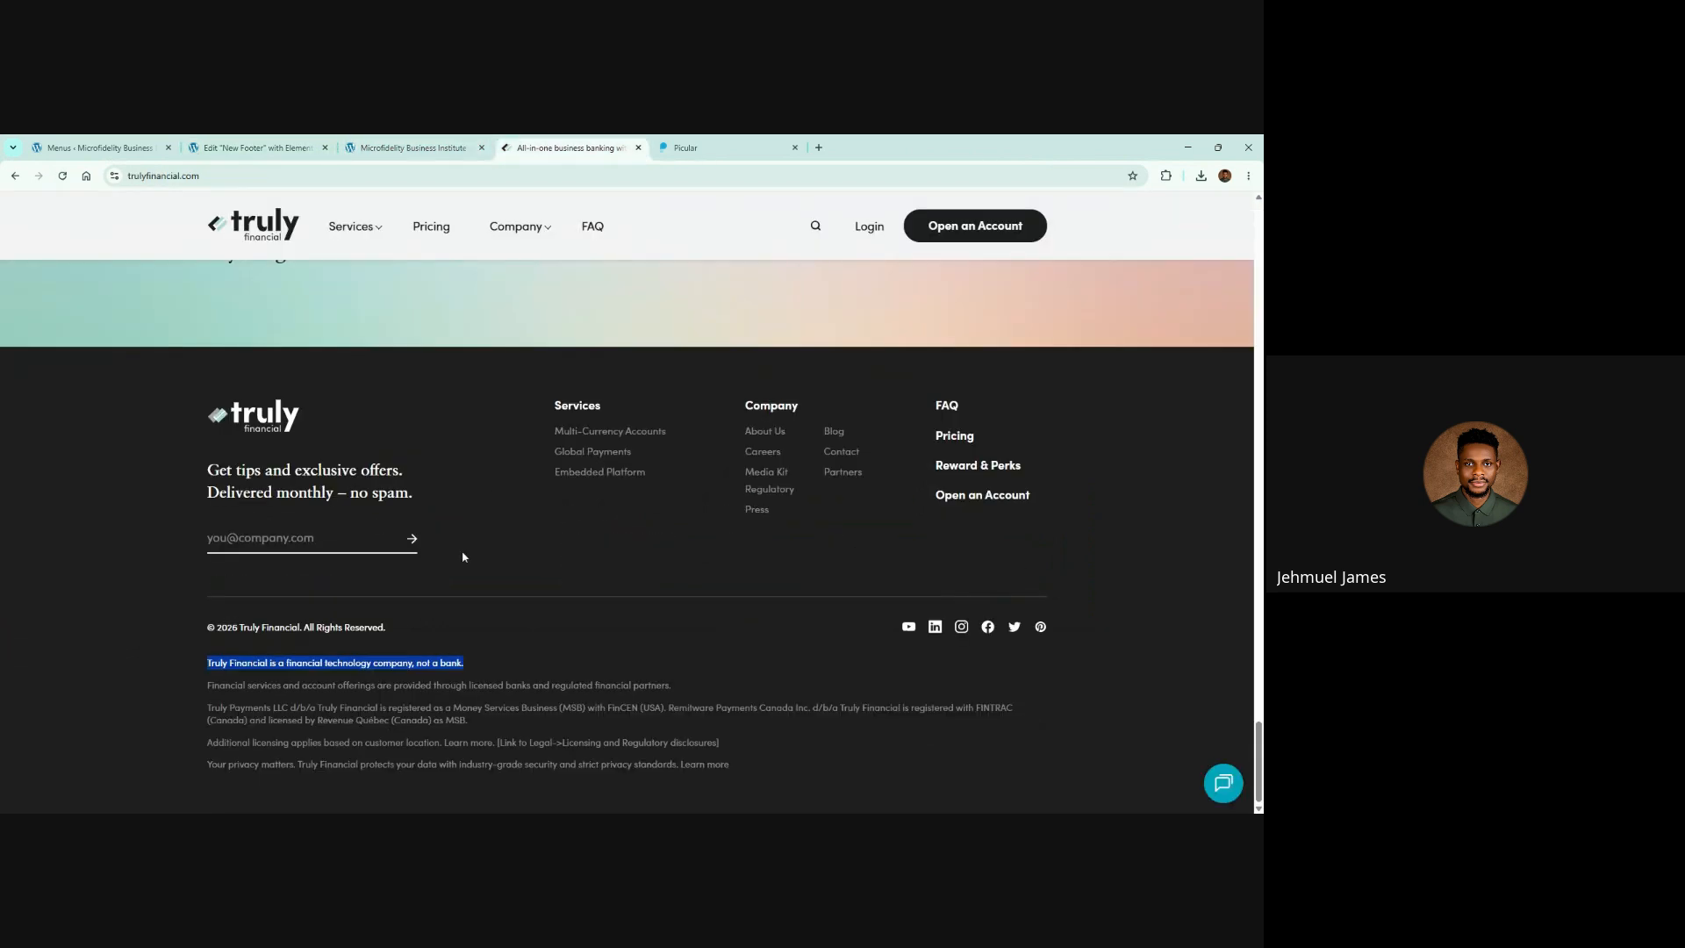
triple_click(283, 686)
key("ctrl+c")
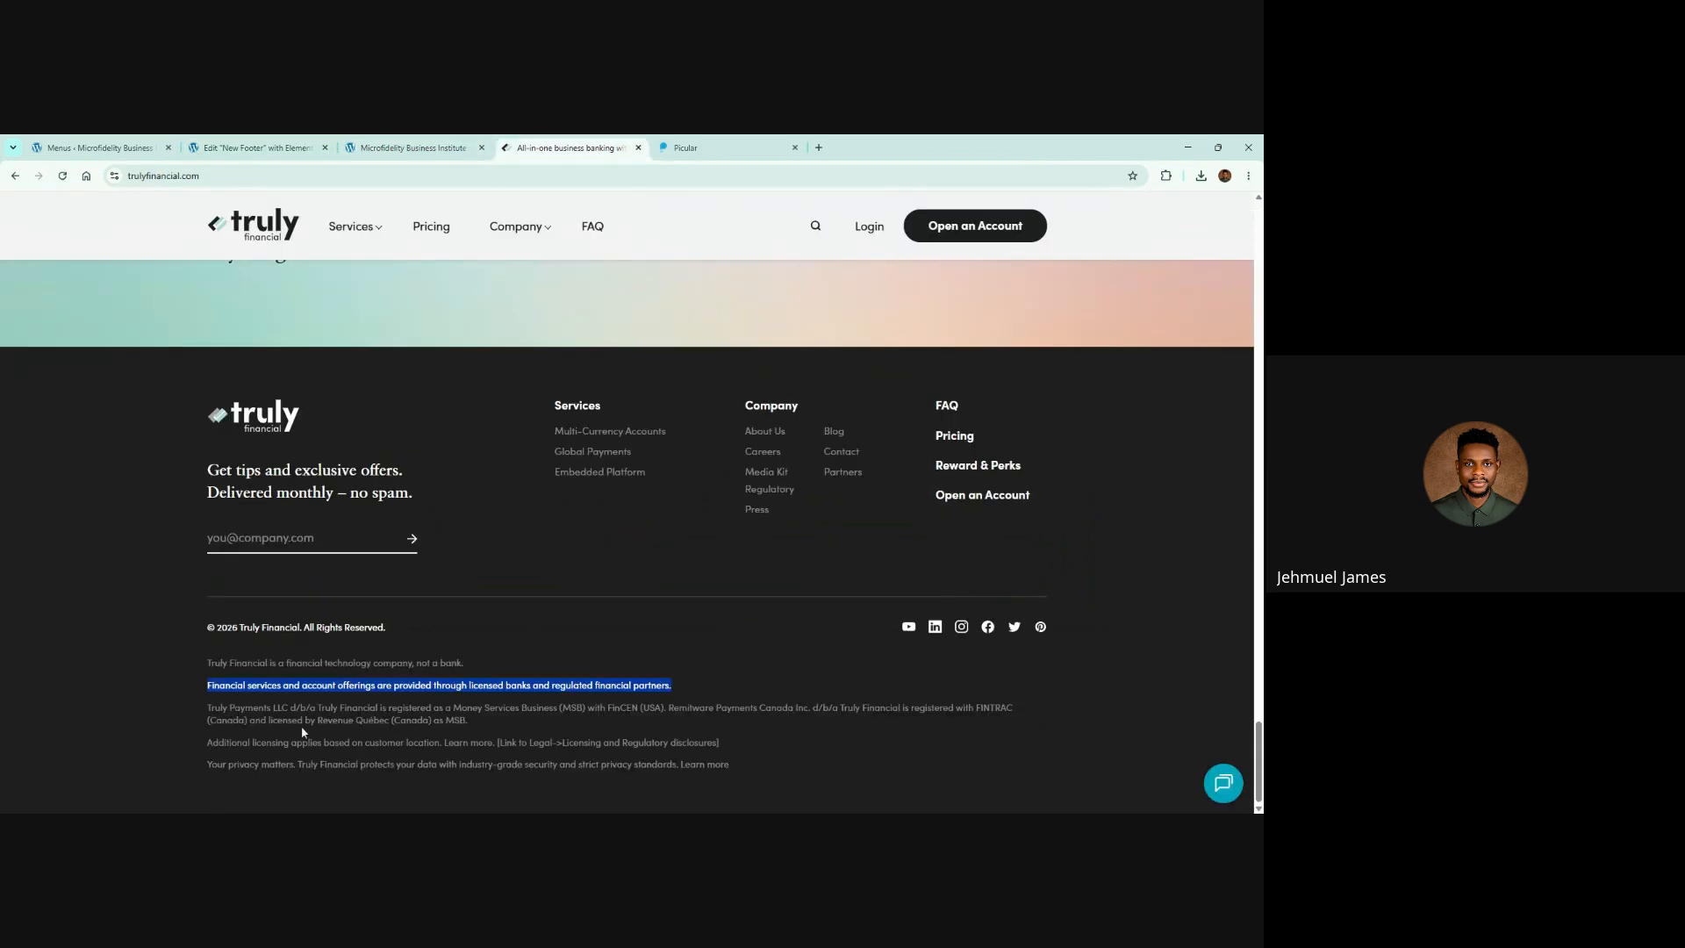
left_click(255, 147)
left_click(88, 400)
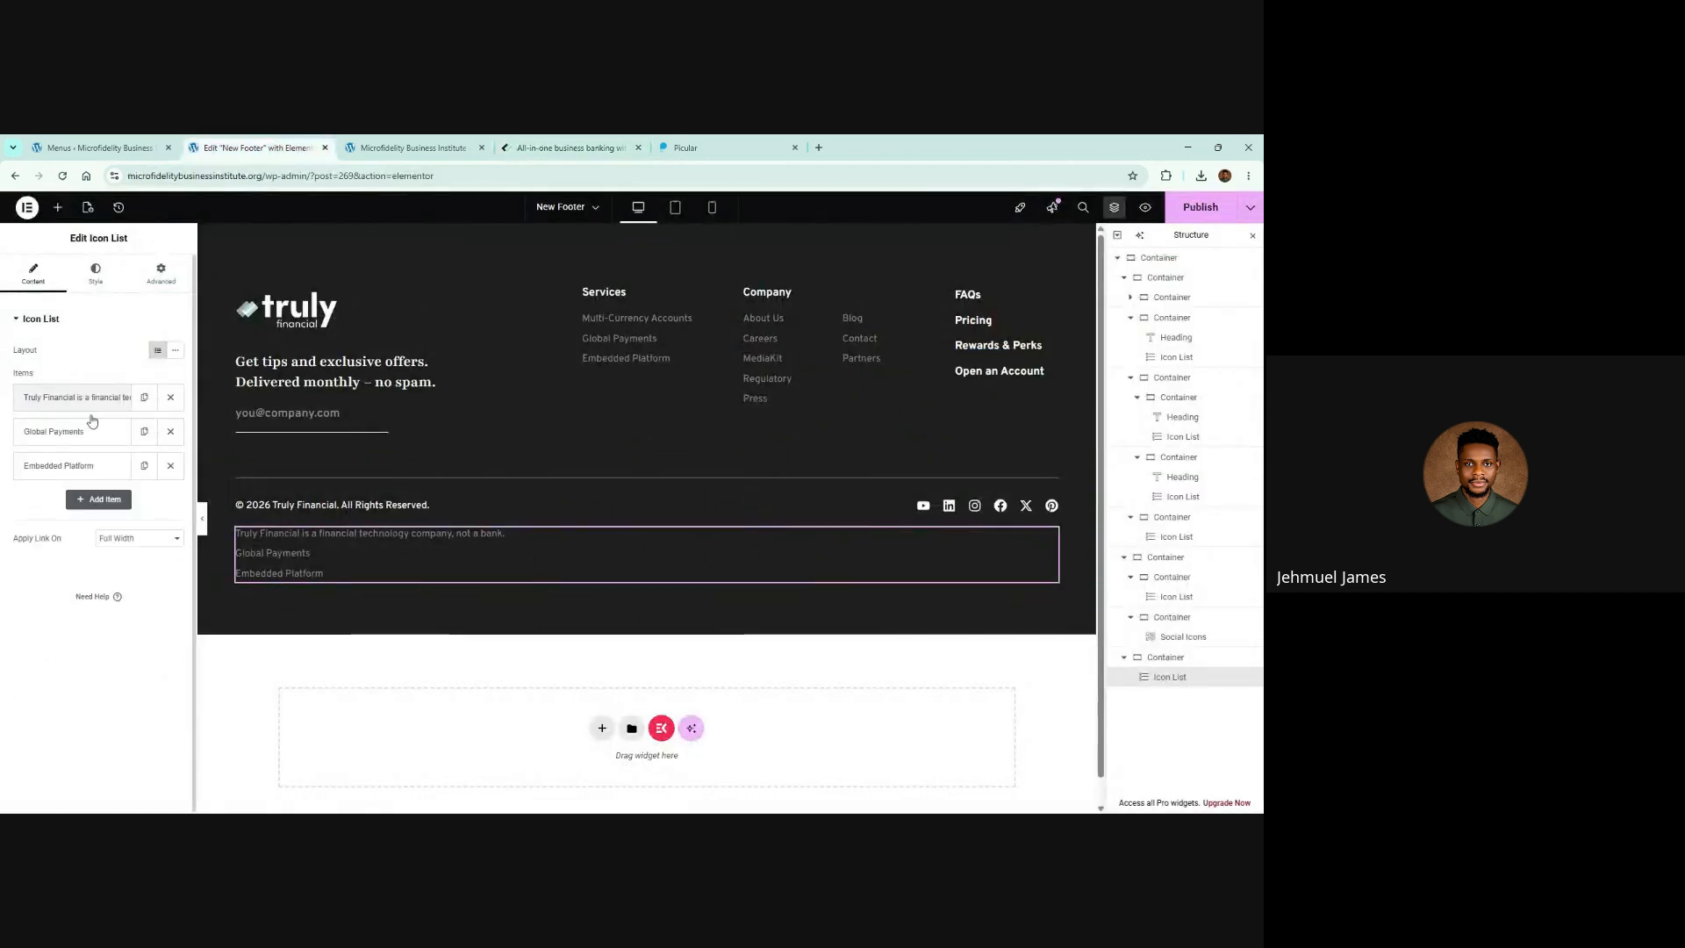
left_click(87, 431)
triple_click(54, 481)
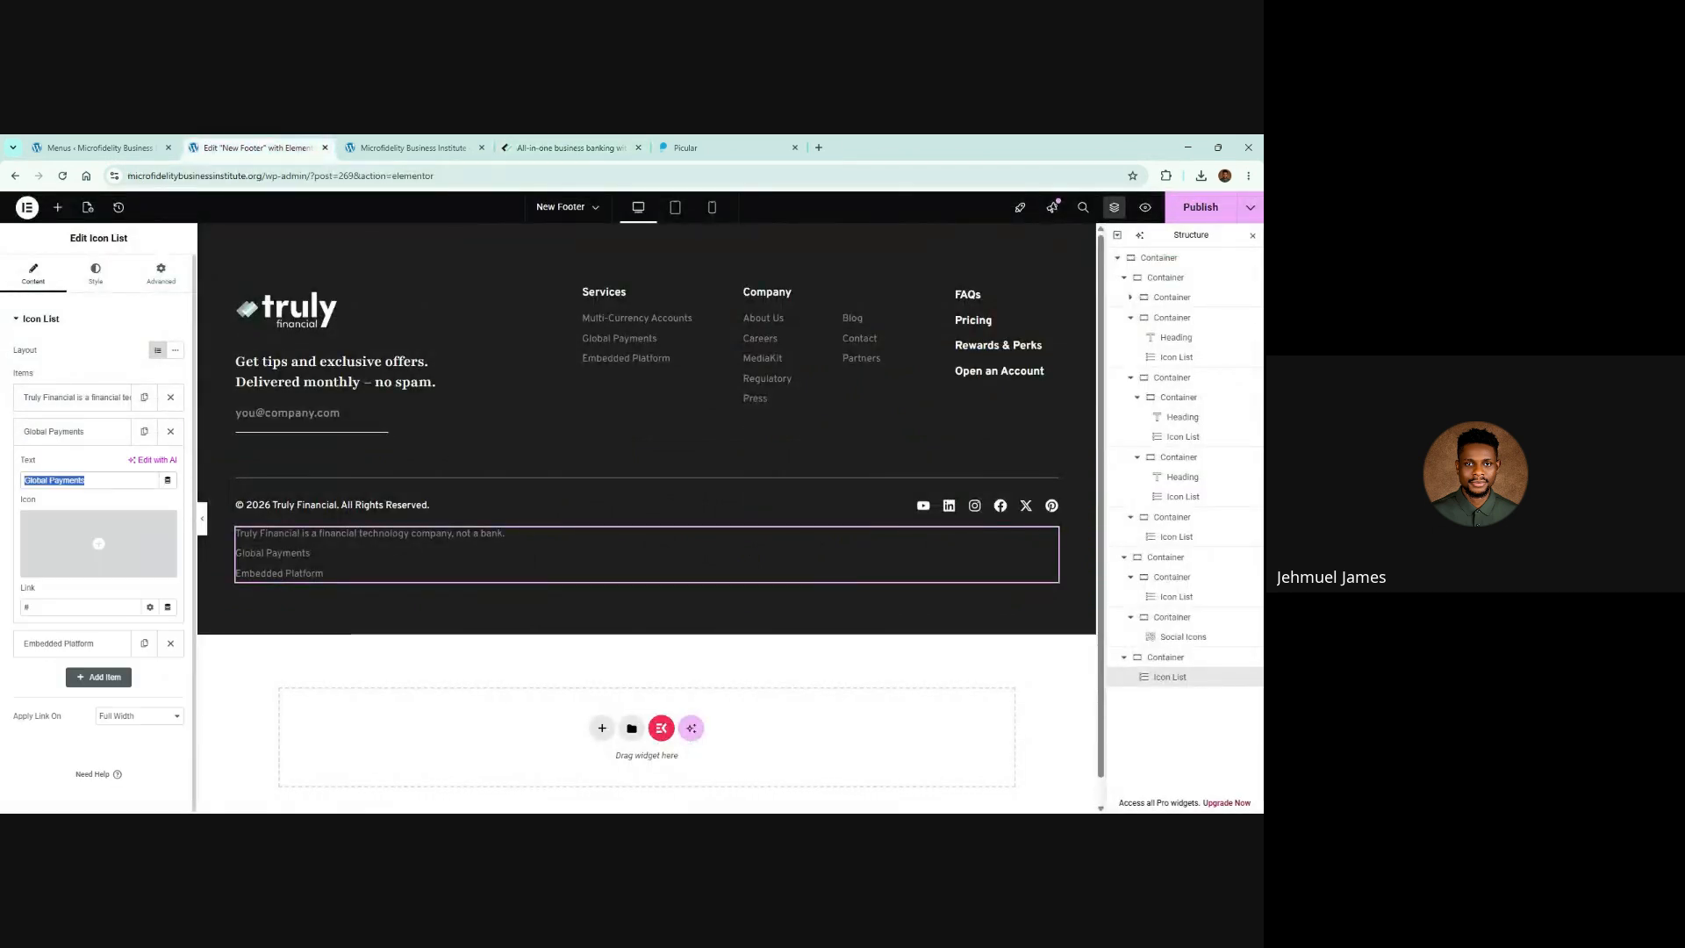
key("ctrl+v")
Step: Replace the pasted list's Embedded Platform text with the "Truly Payments LLC" registration paragraph copied from trulyfinancial.com
left_click(569, 148)
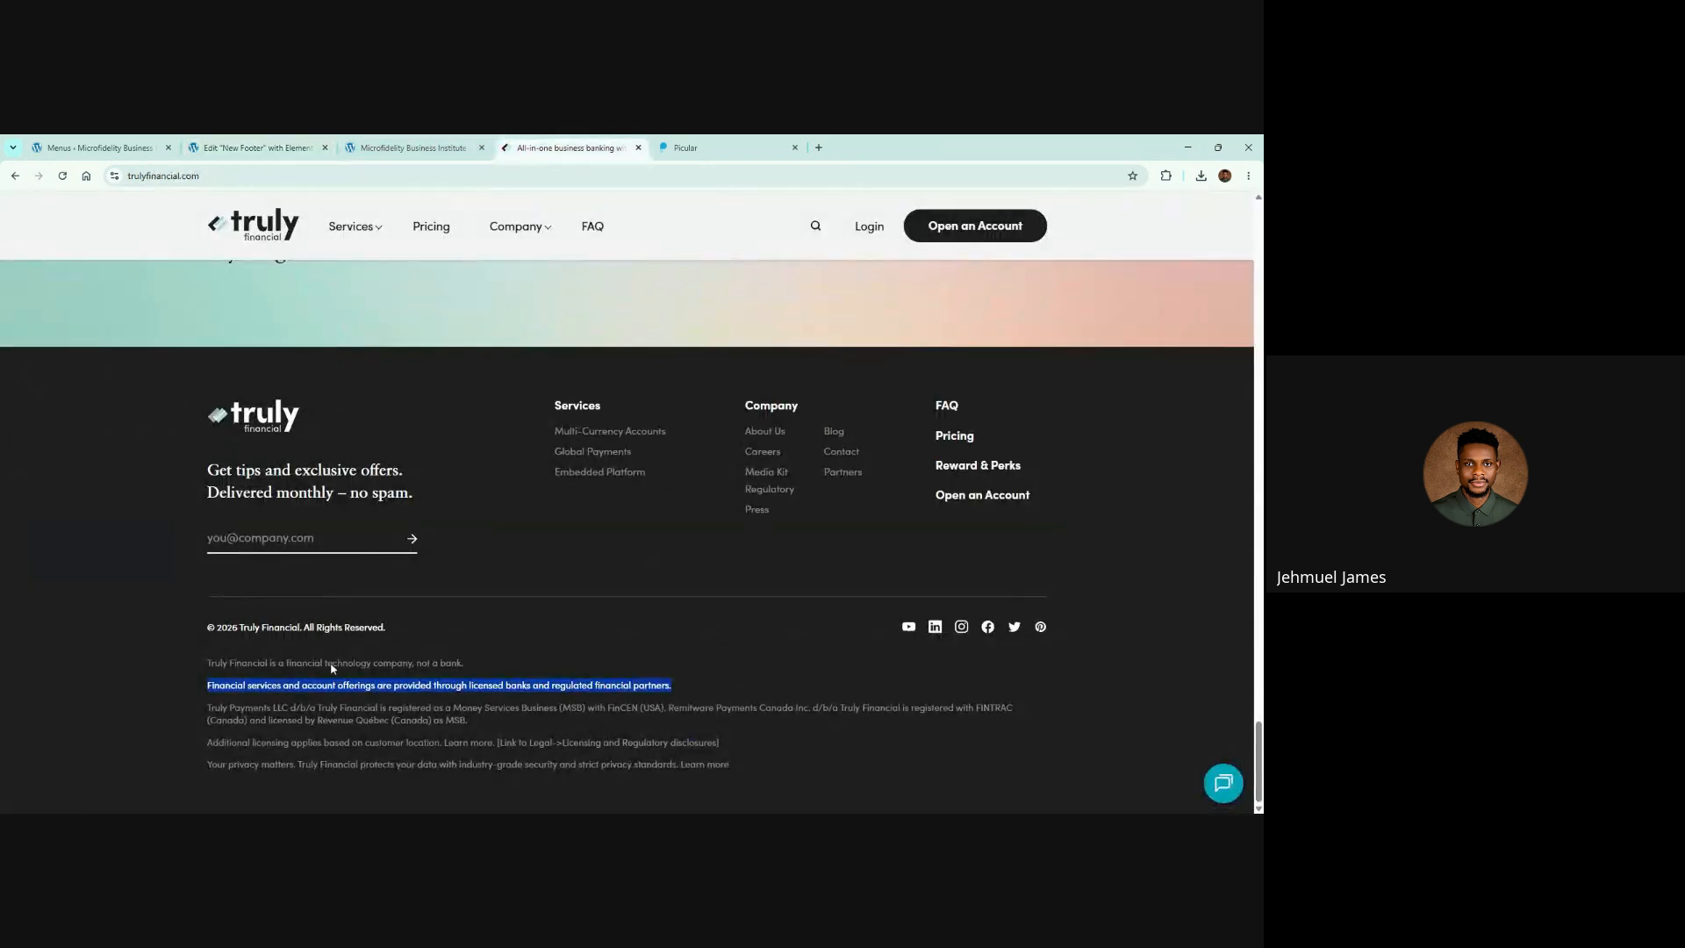
triple_click(328, 708)
key("ctrl+c")
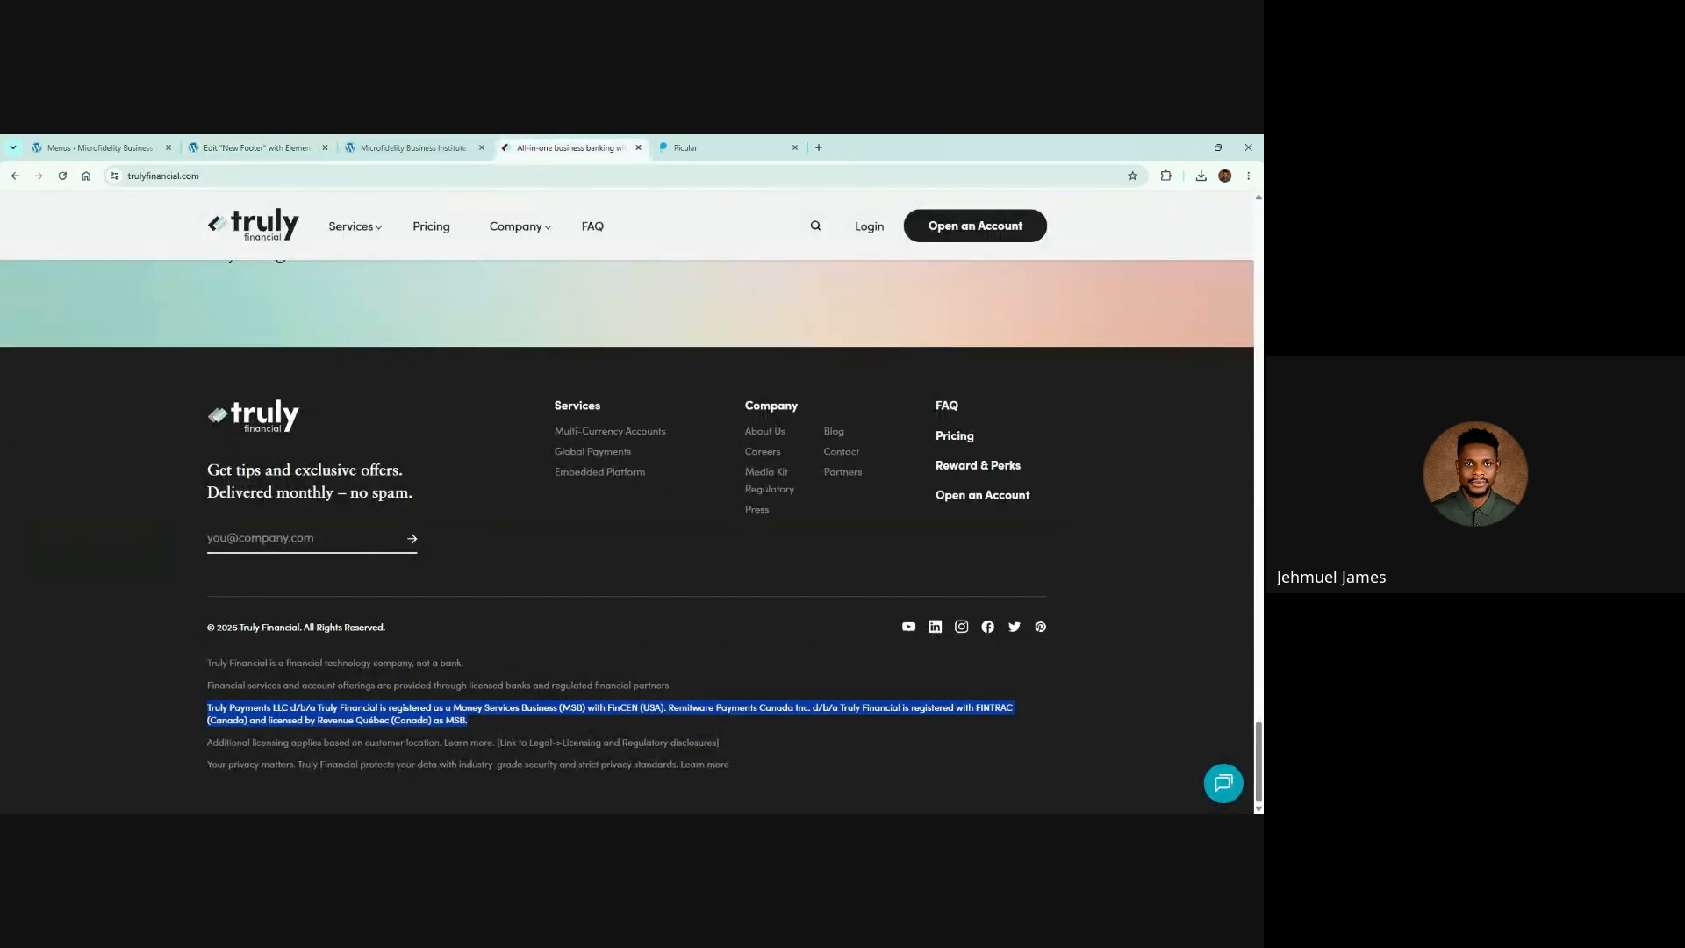
left_click(254, 148)
left_click(78, 431)
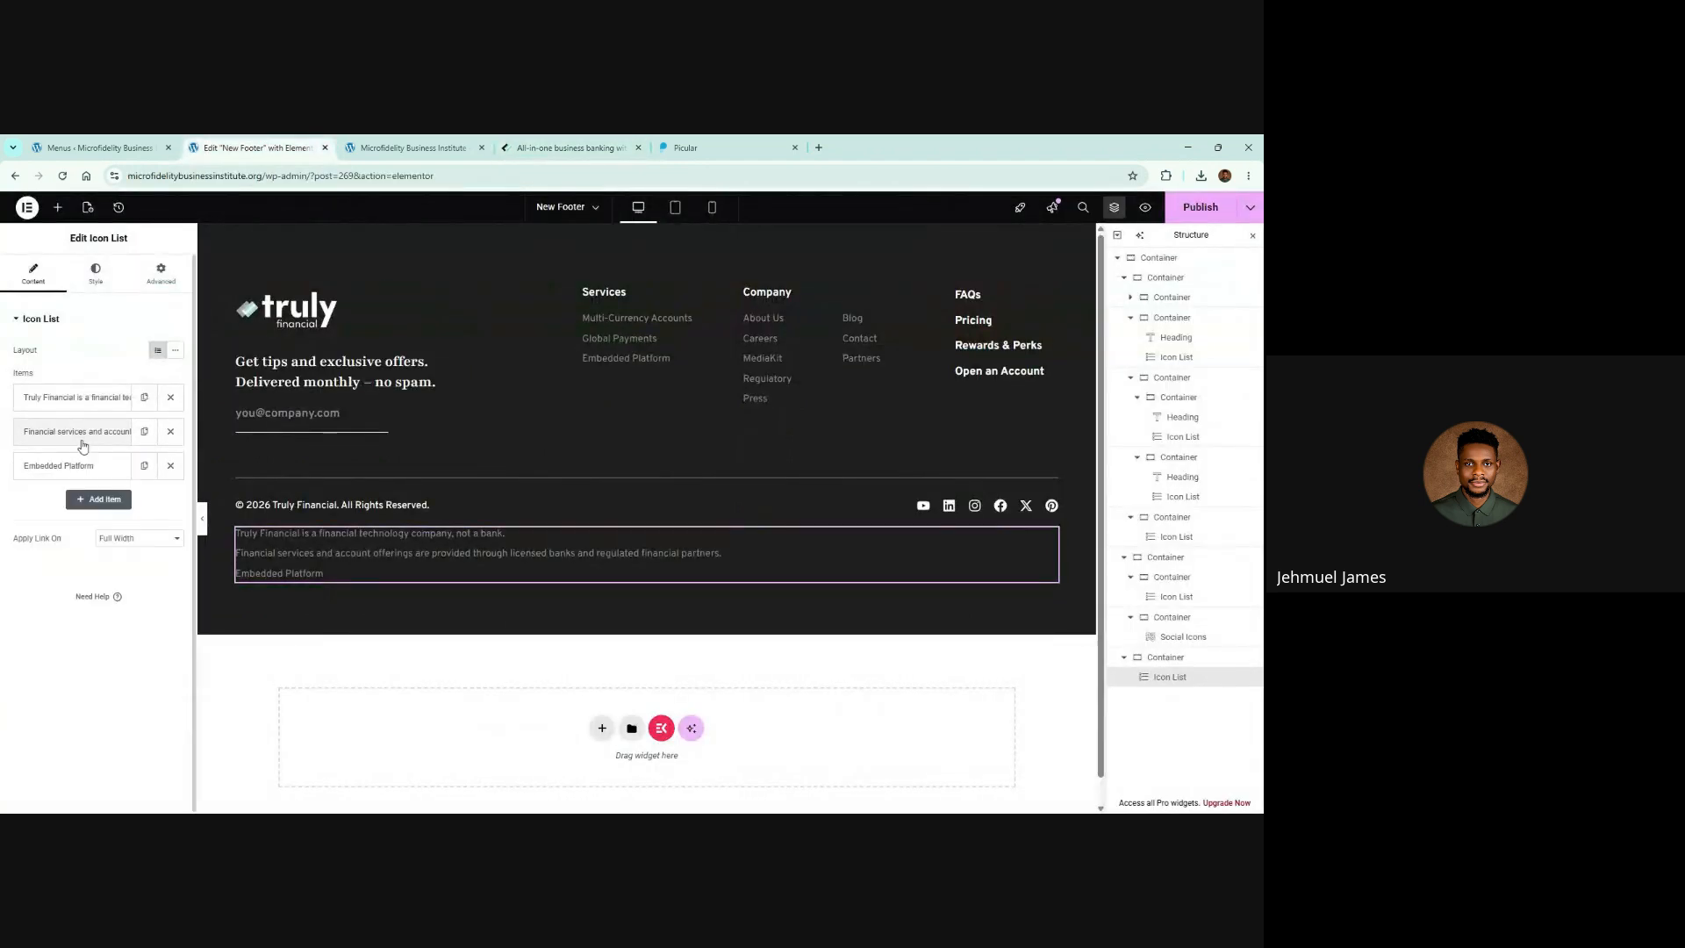
left_click(88, 466)
triple_click(84, 515)
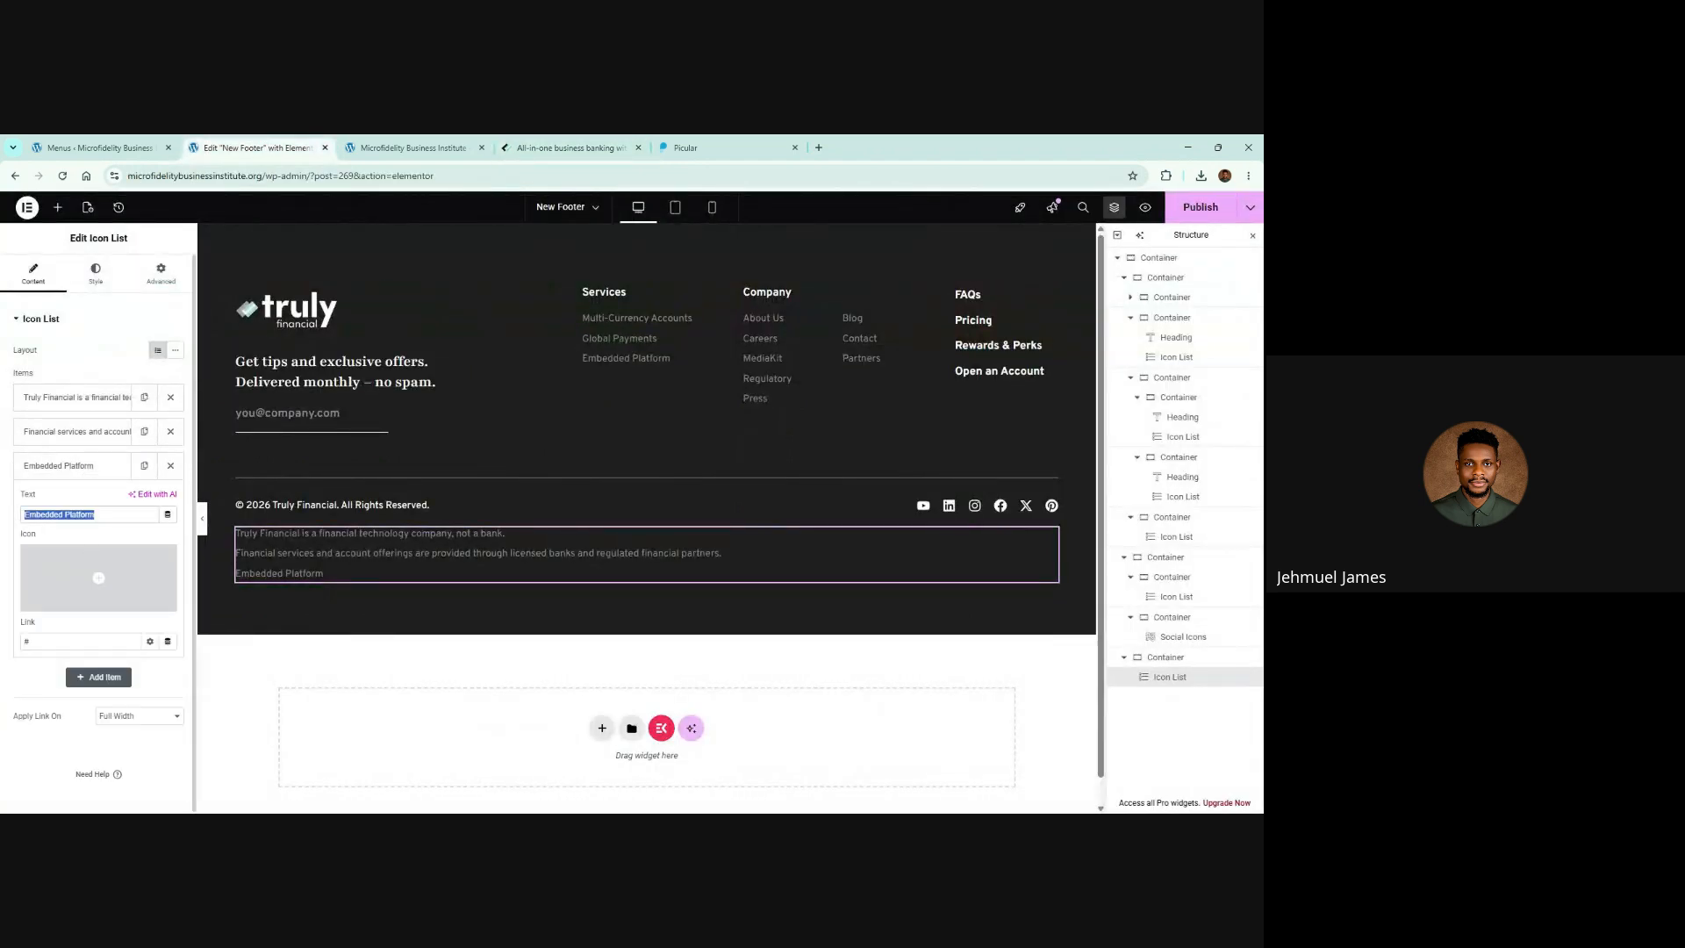
key("ctrl+v")
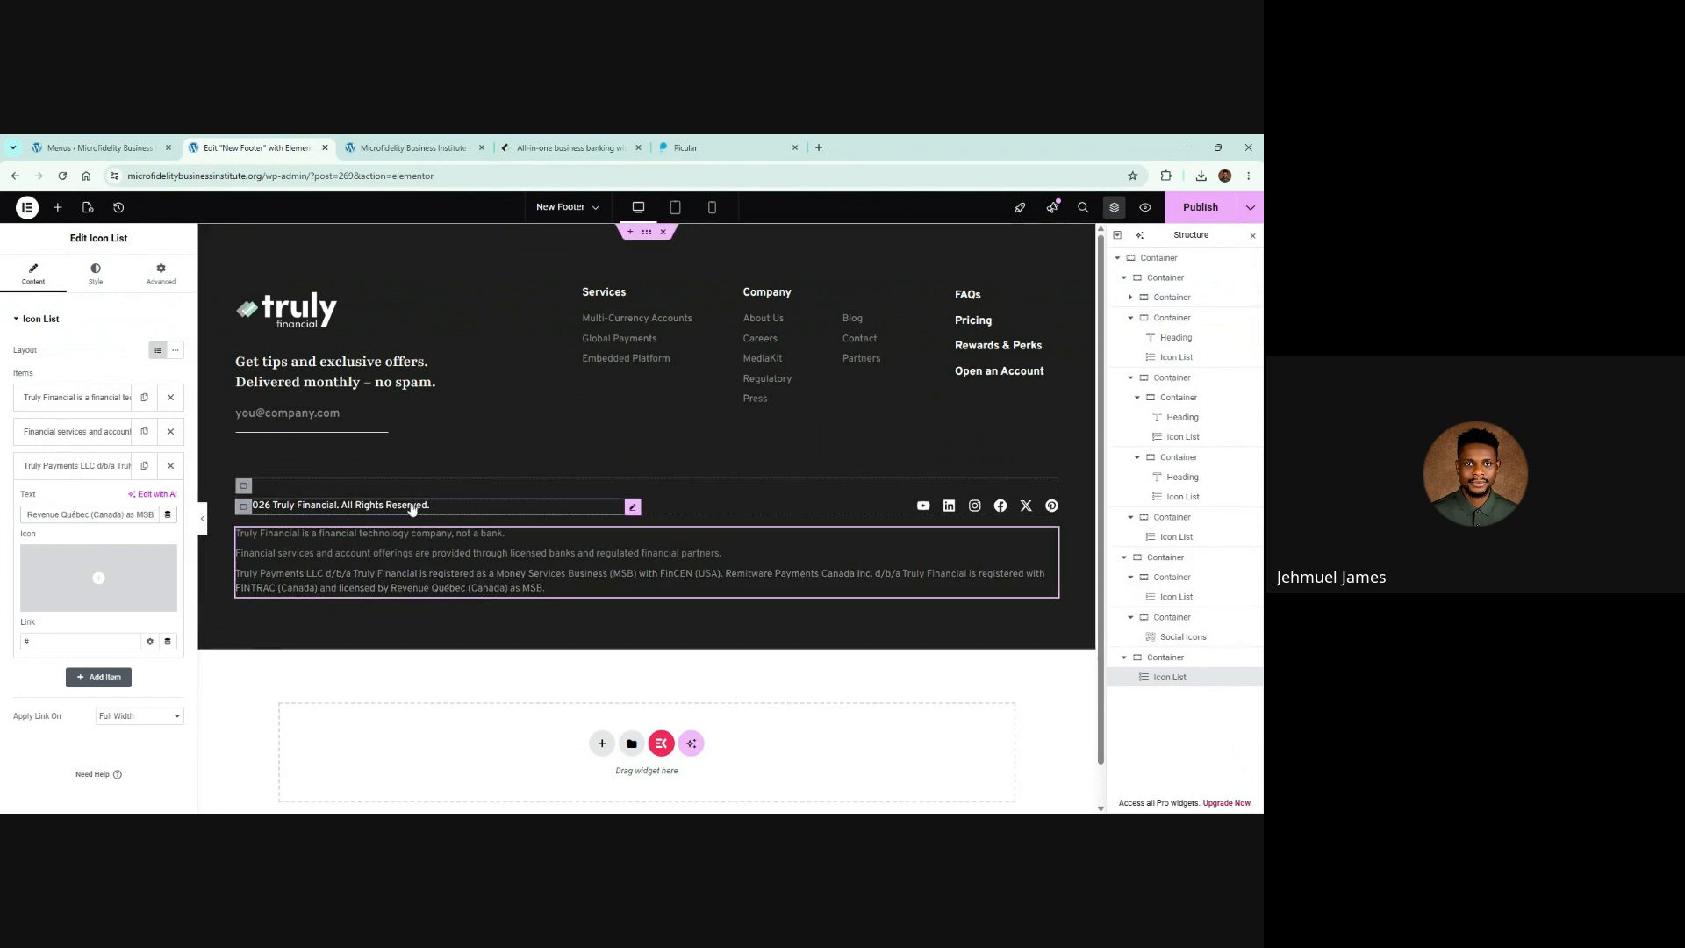
Step: Duplicate the "Truly Payments LLC" list item and replace the copy's text with the "Additional licensing applies" sentence from trulyfinancial.com
left_click(568, 148)
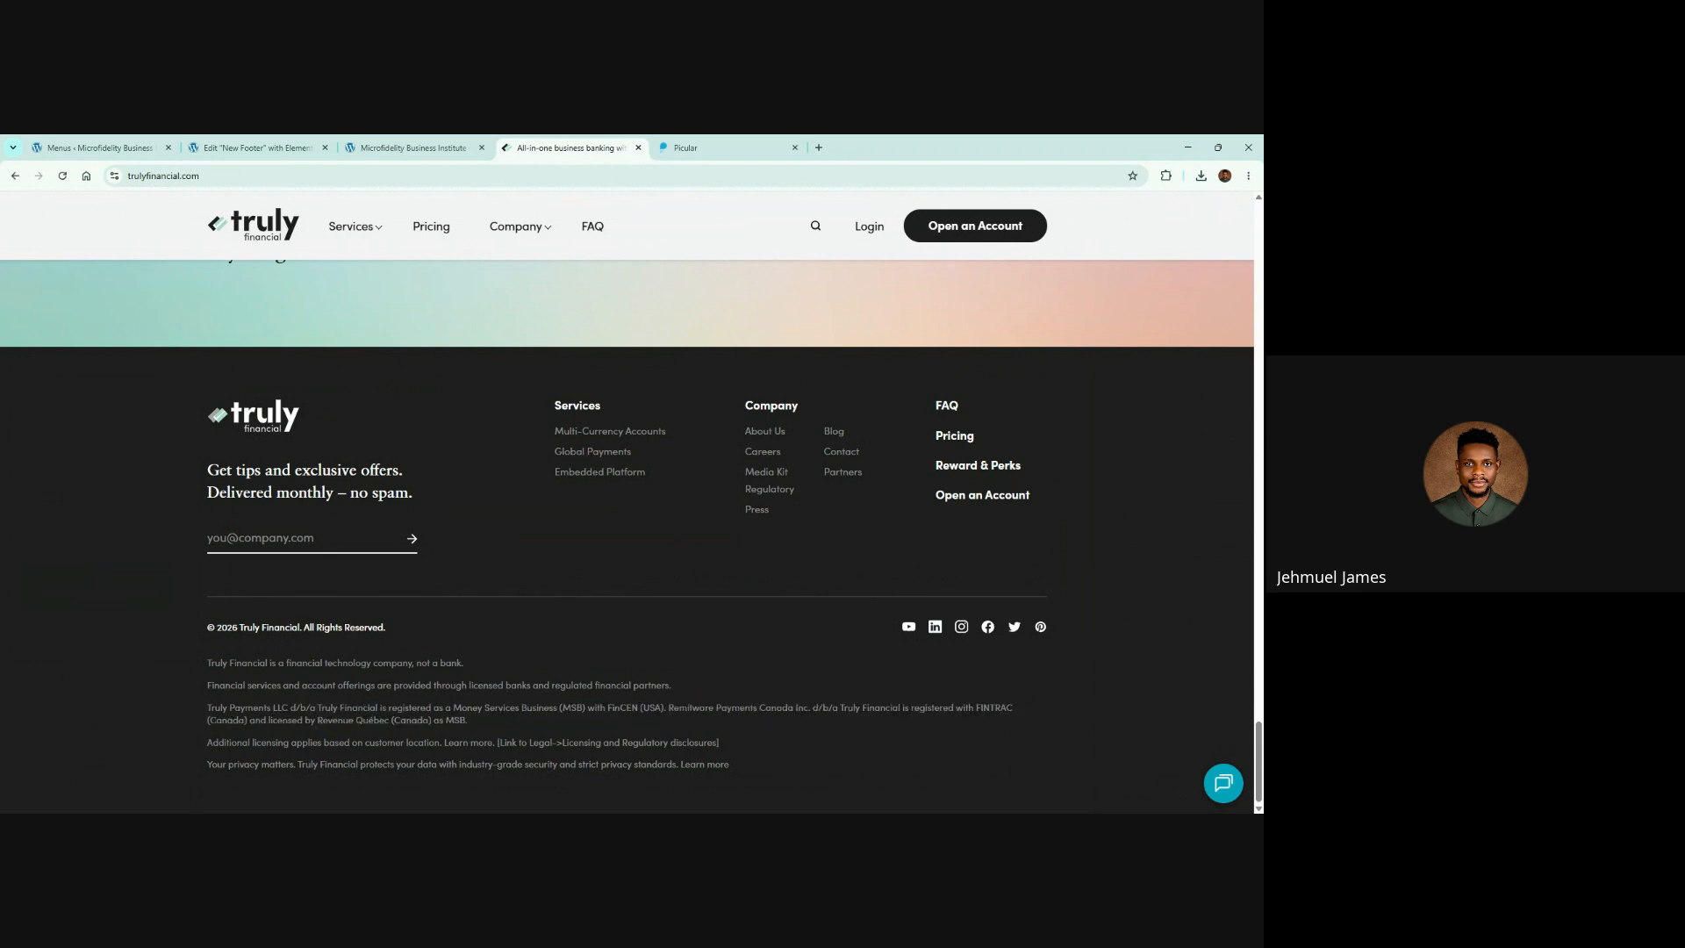
triple_click(462, 743)
left_click(290, 148)
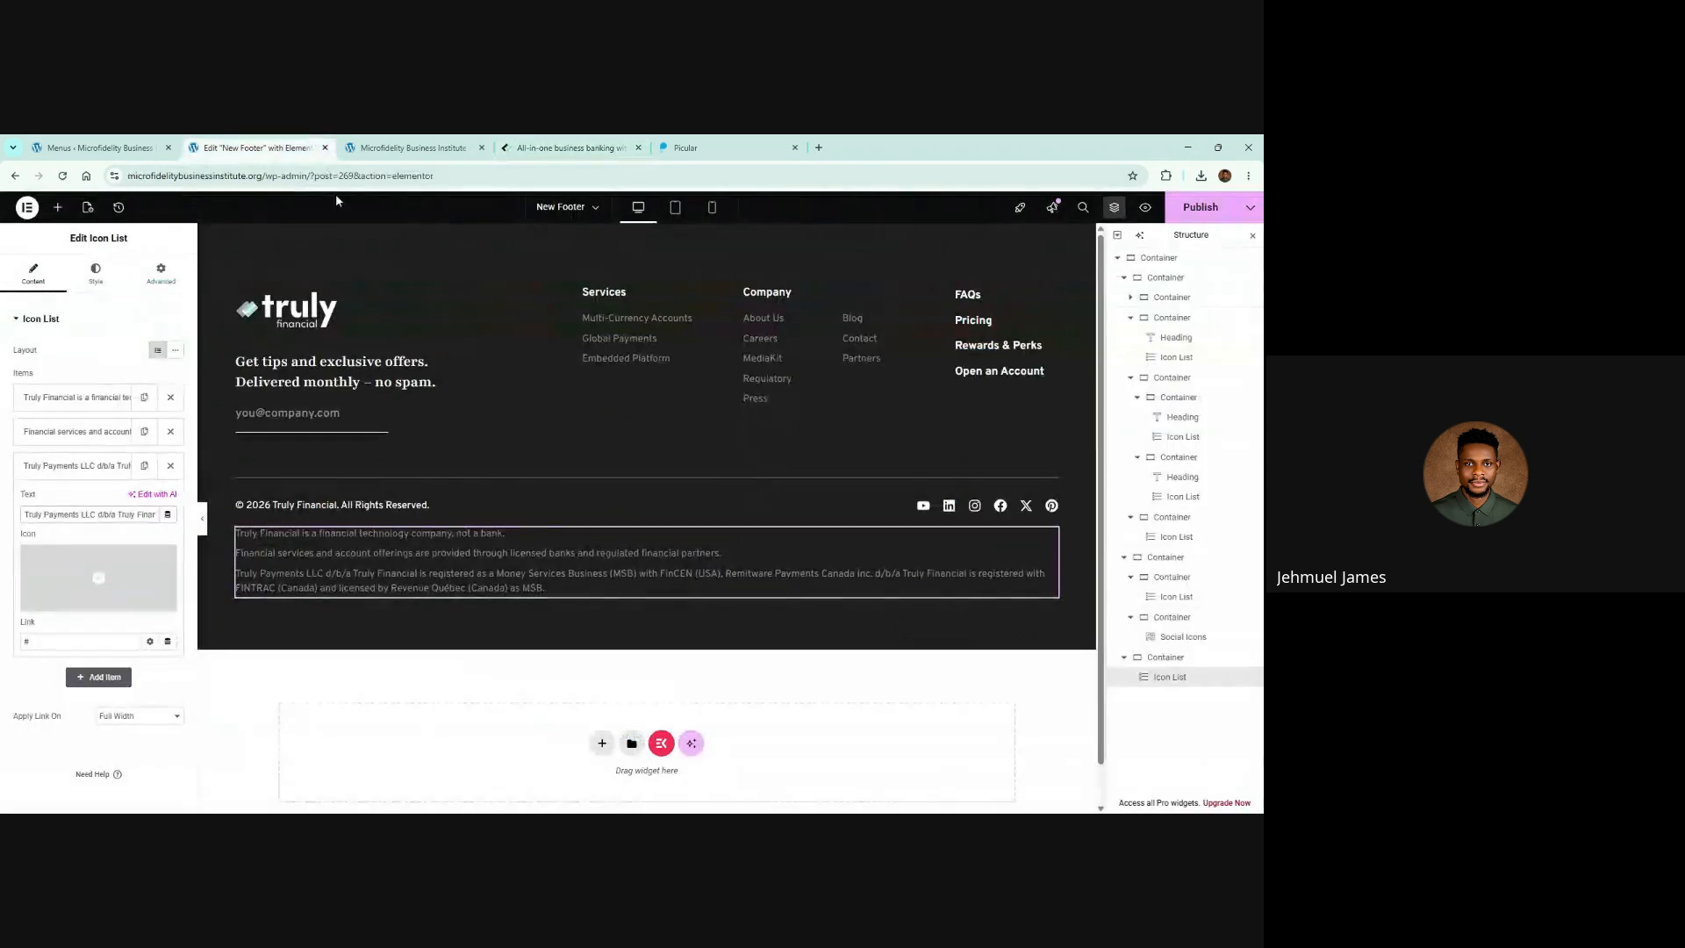
left_click(144, 465)
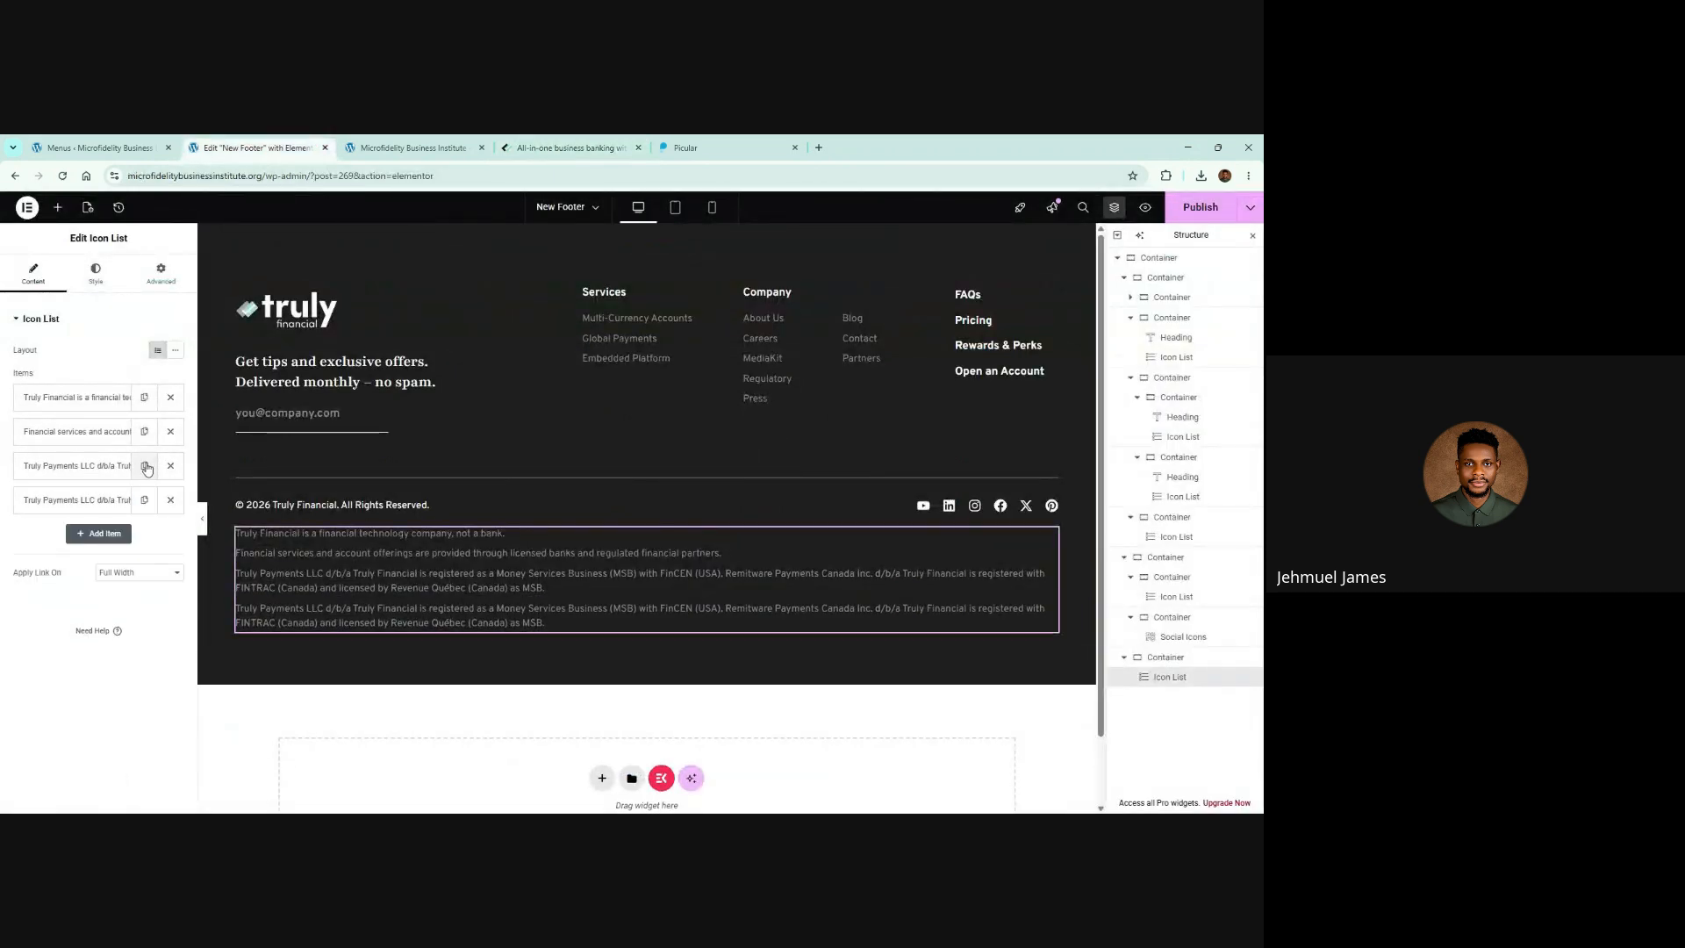
triple_click(88, 548)
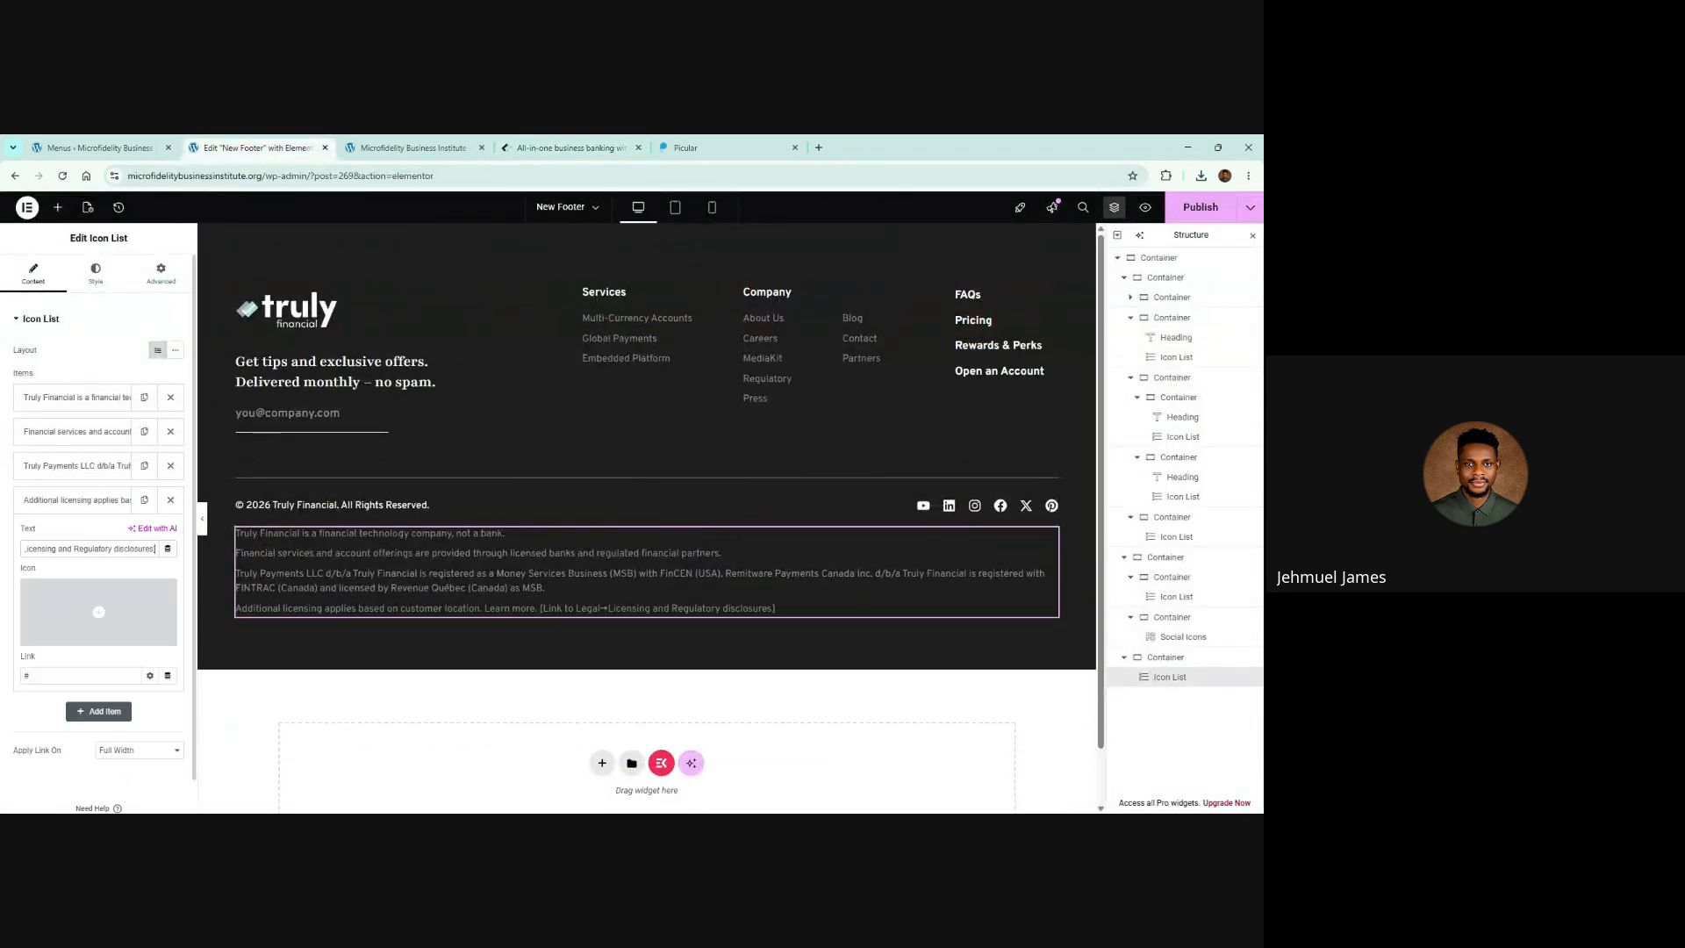
Step: Duplicate the "Additional licensing applies" item and replace the copy's text with the "Your privacy matters" sentence from trulyfinancial.com
left_click(568, 147)
triple_click(474, 764)
key("ctrl+c")
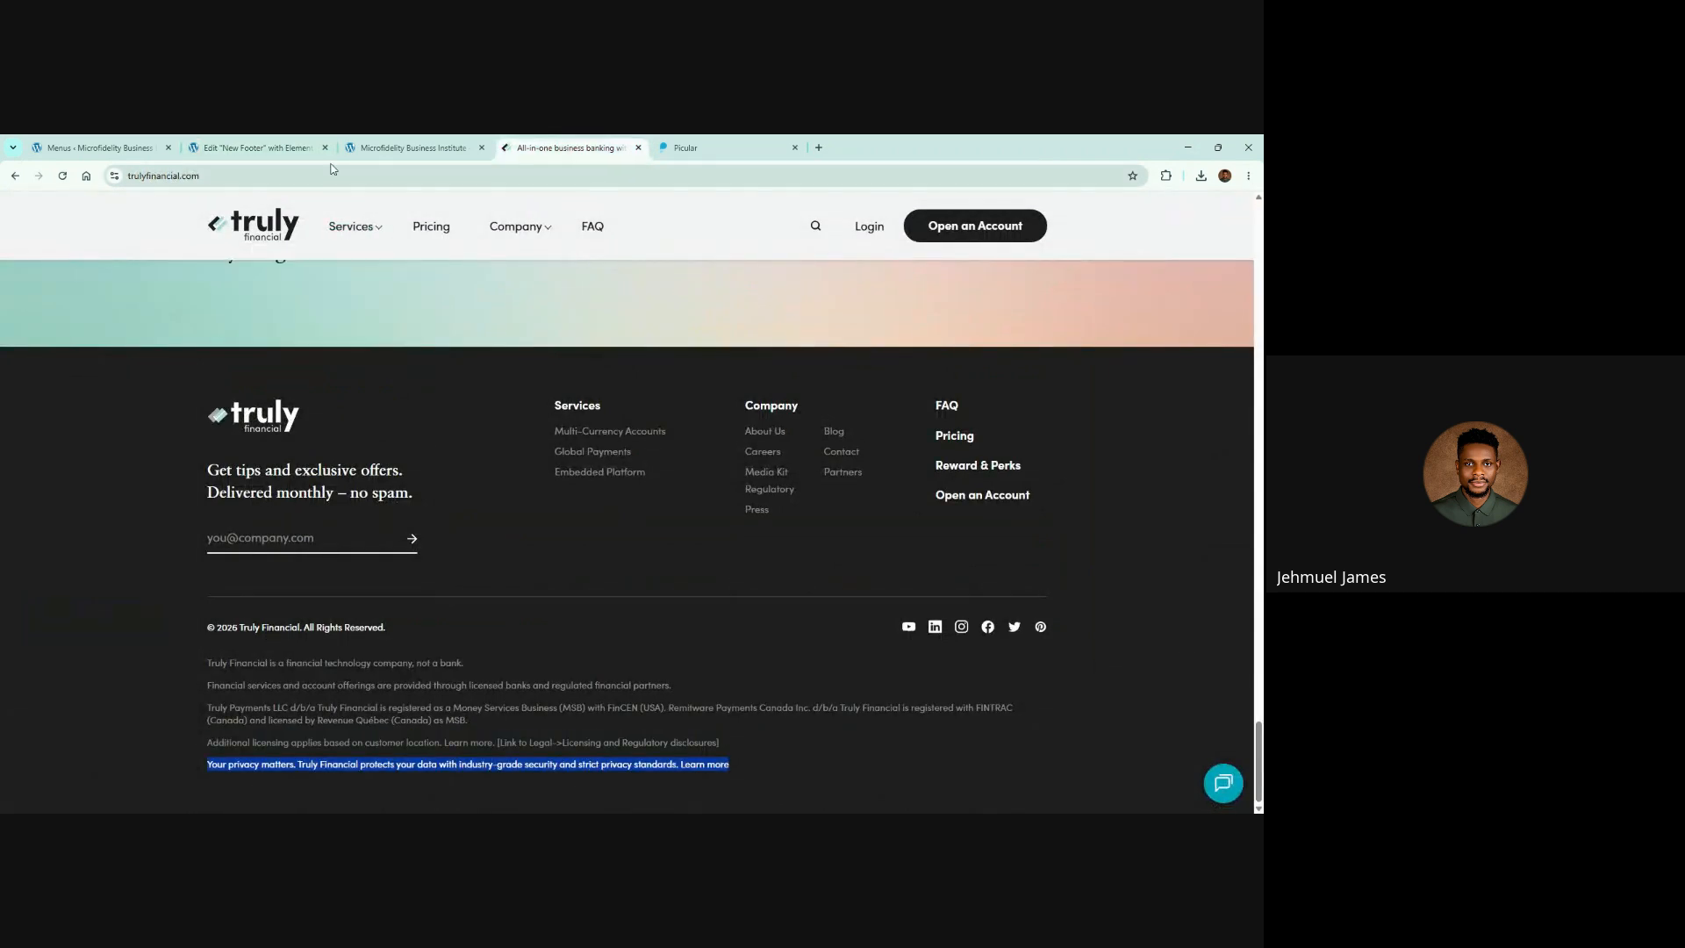
left_click(255, 147)
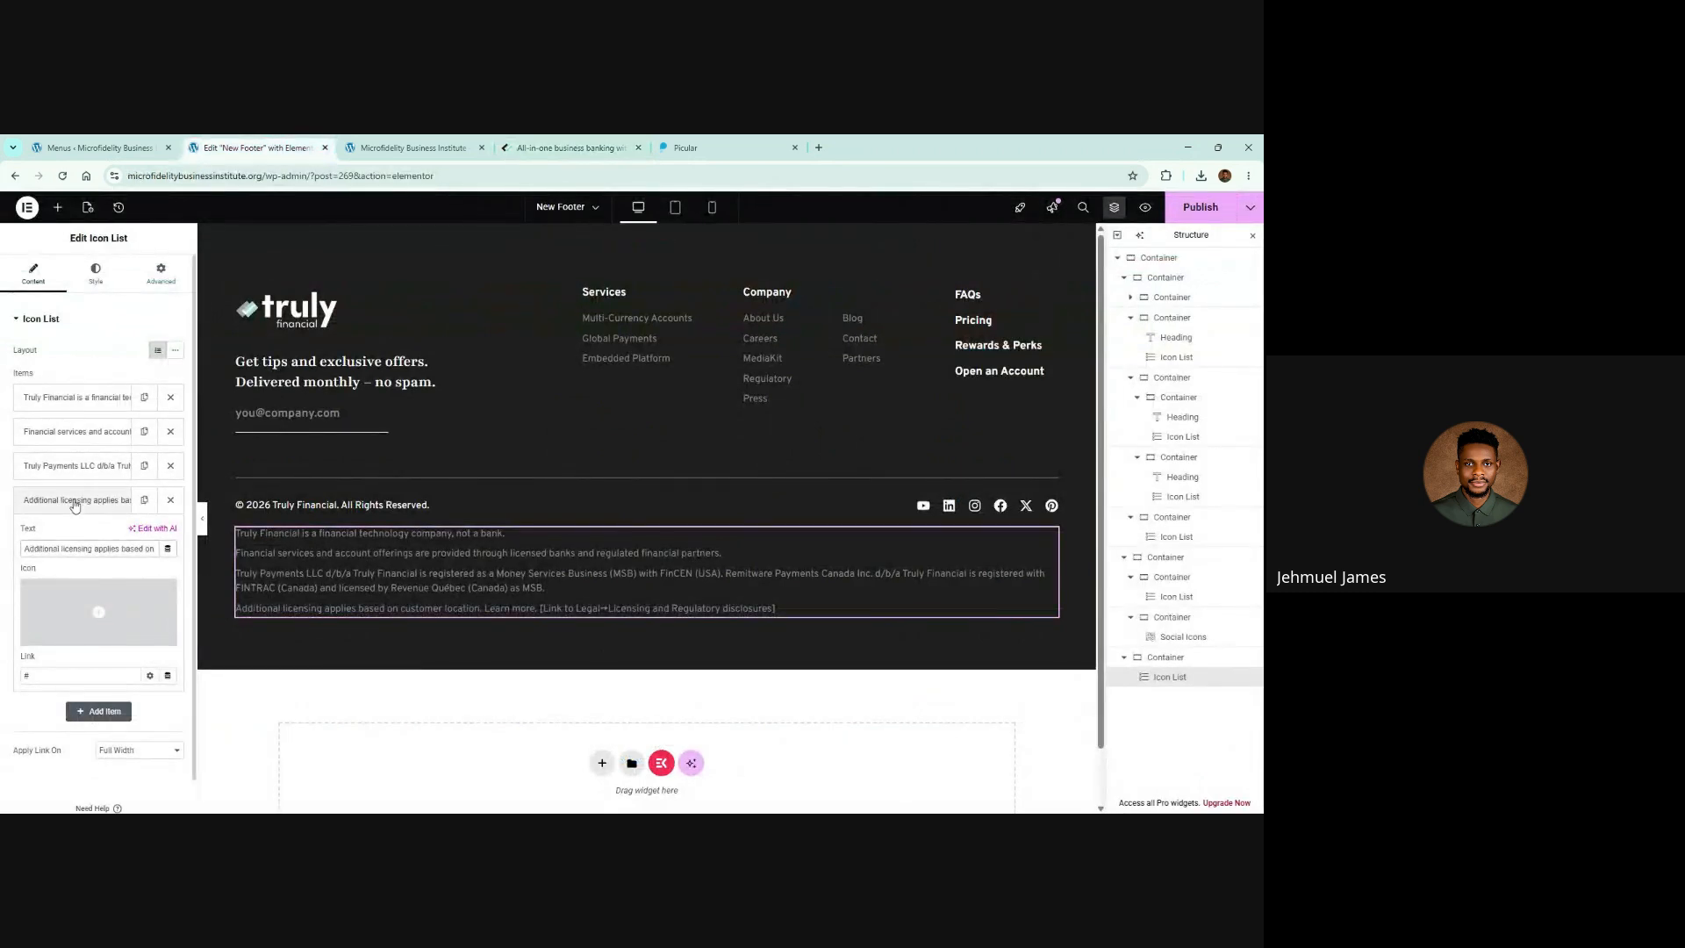
left_click(76, 501)
left_click(144, 500)
triple_click(114, 581)
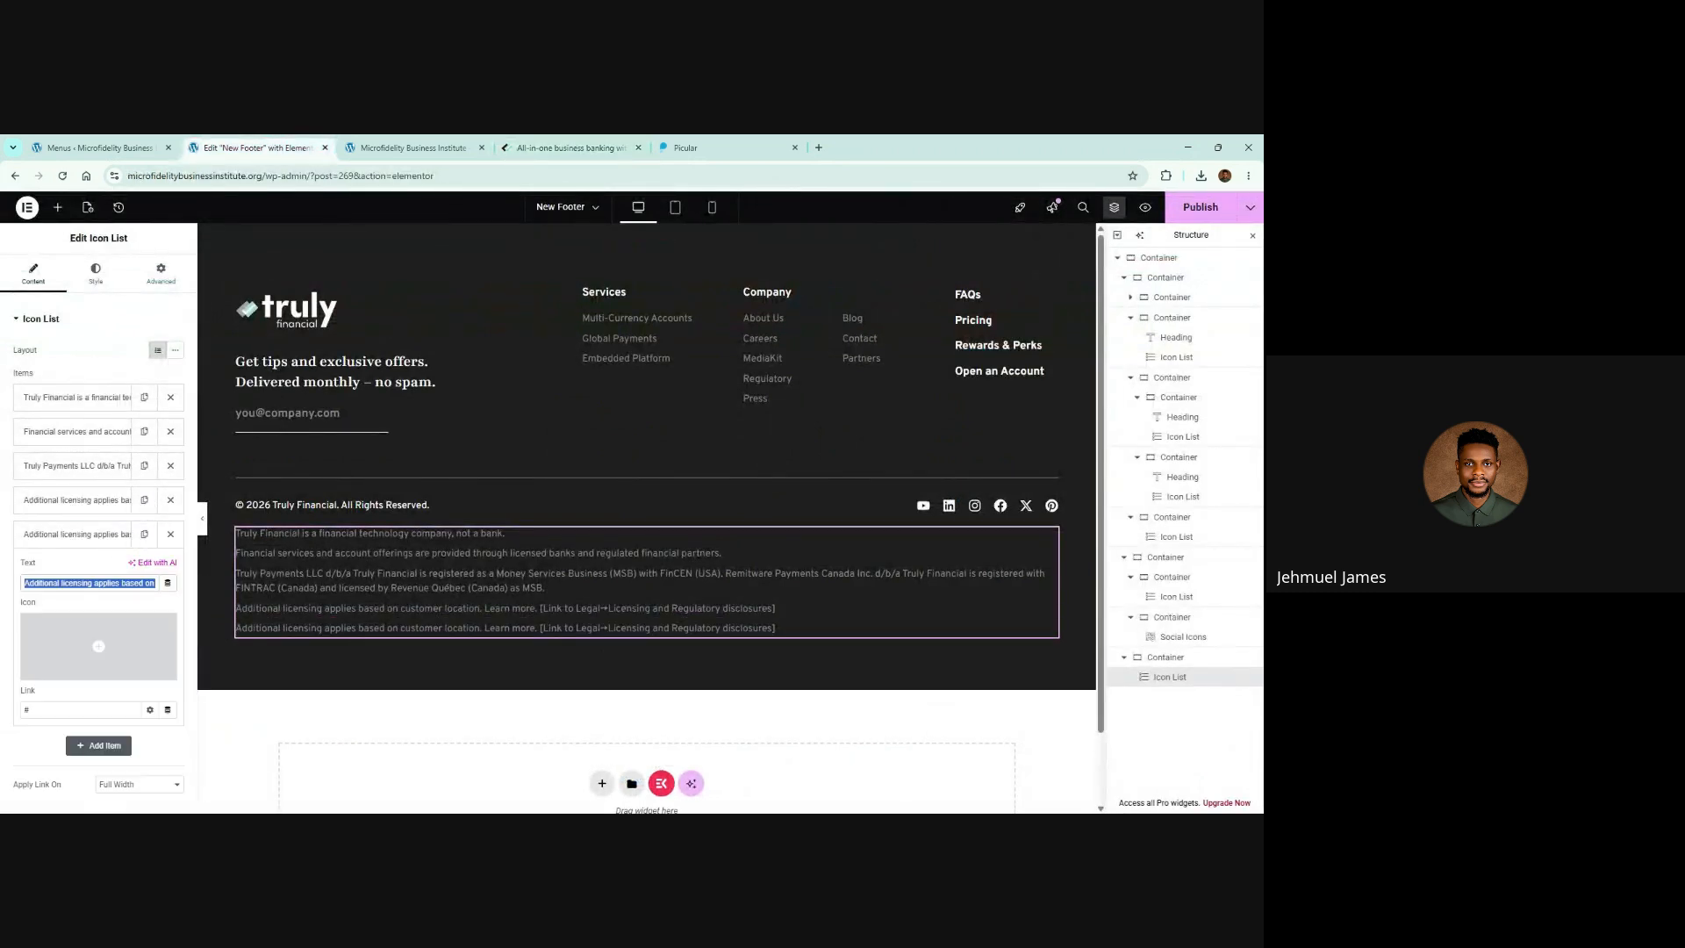
key("ctrl+v")
Step: Set the disclaimer list's text size to 14 px
left_click(96, 272)
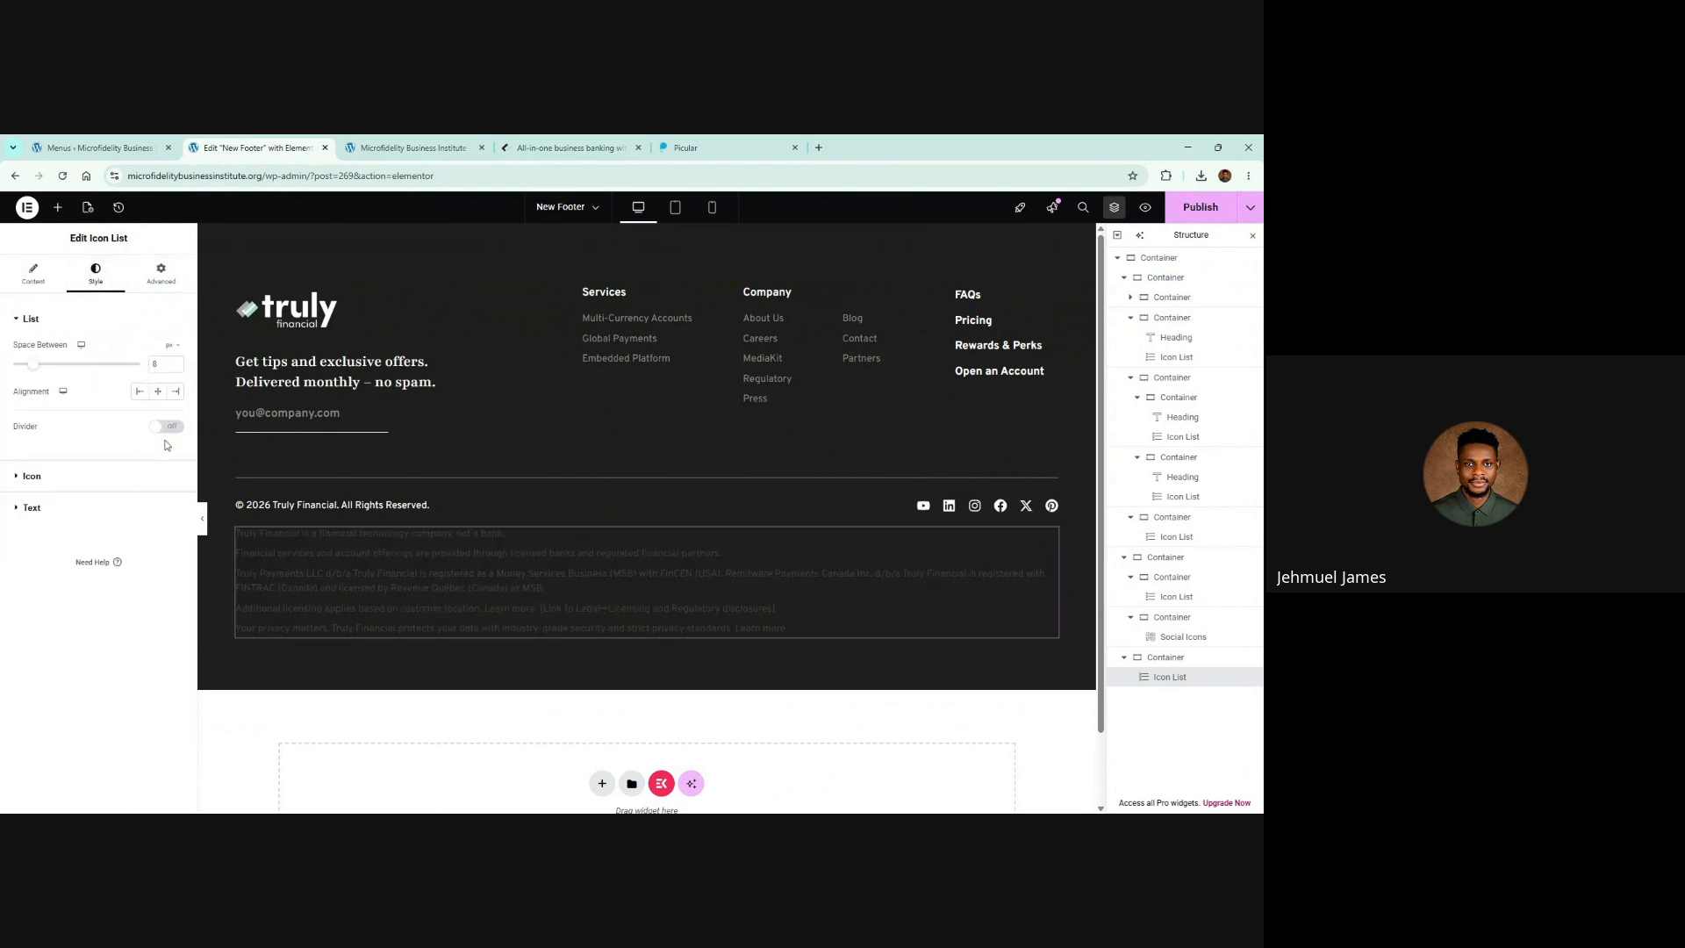
left_click(123, 508)
left_click(176, 413)
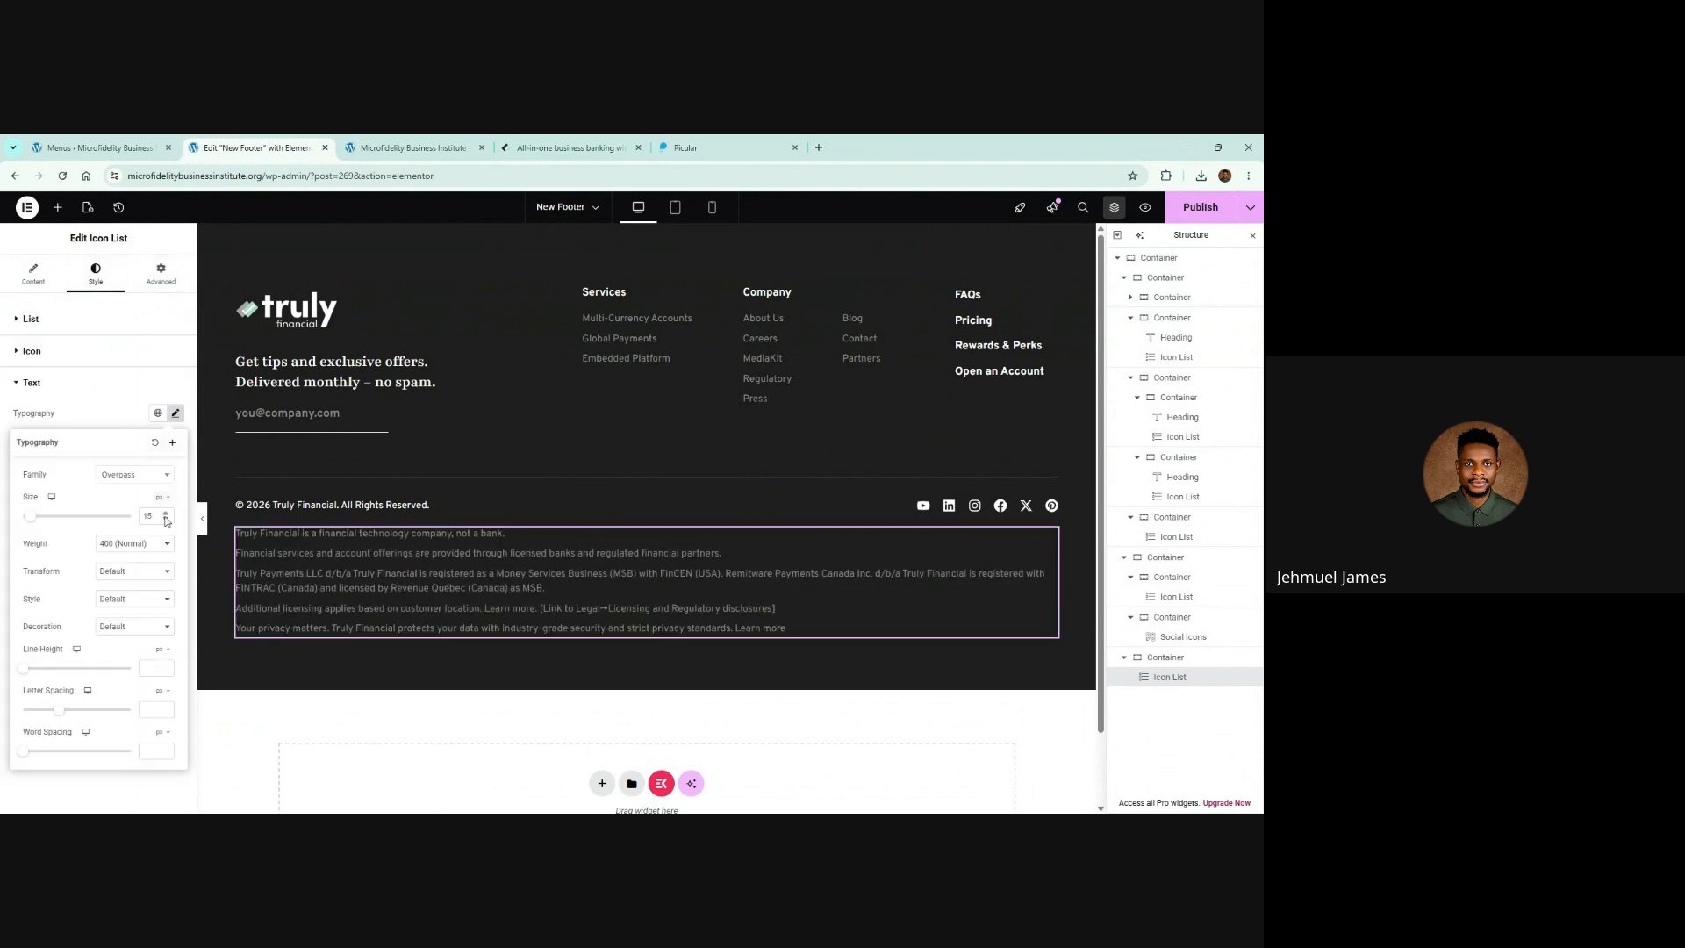
left_click(167, 521)
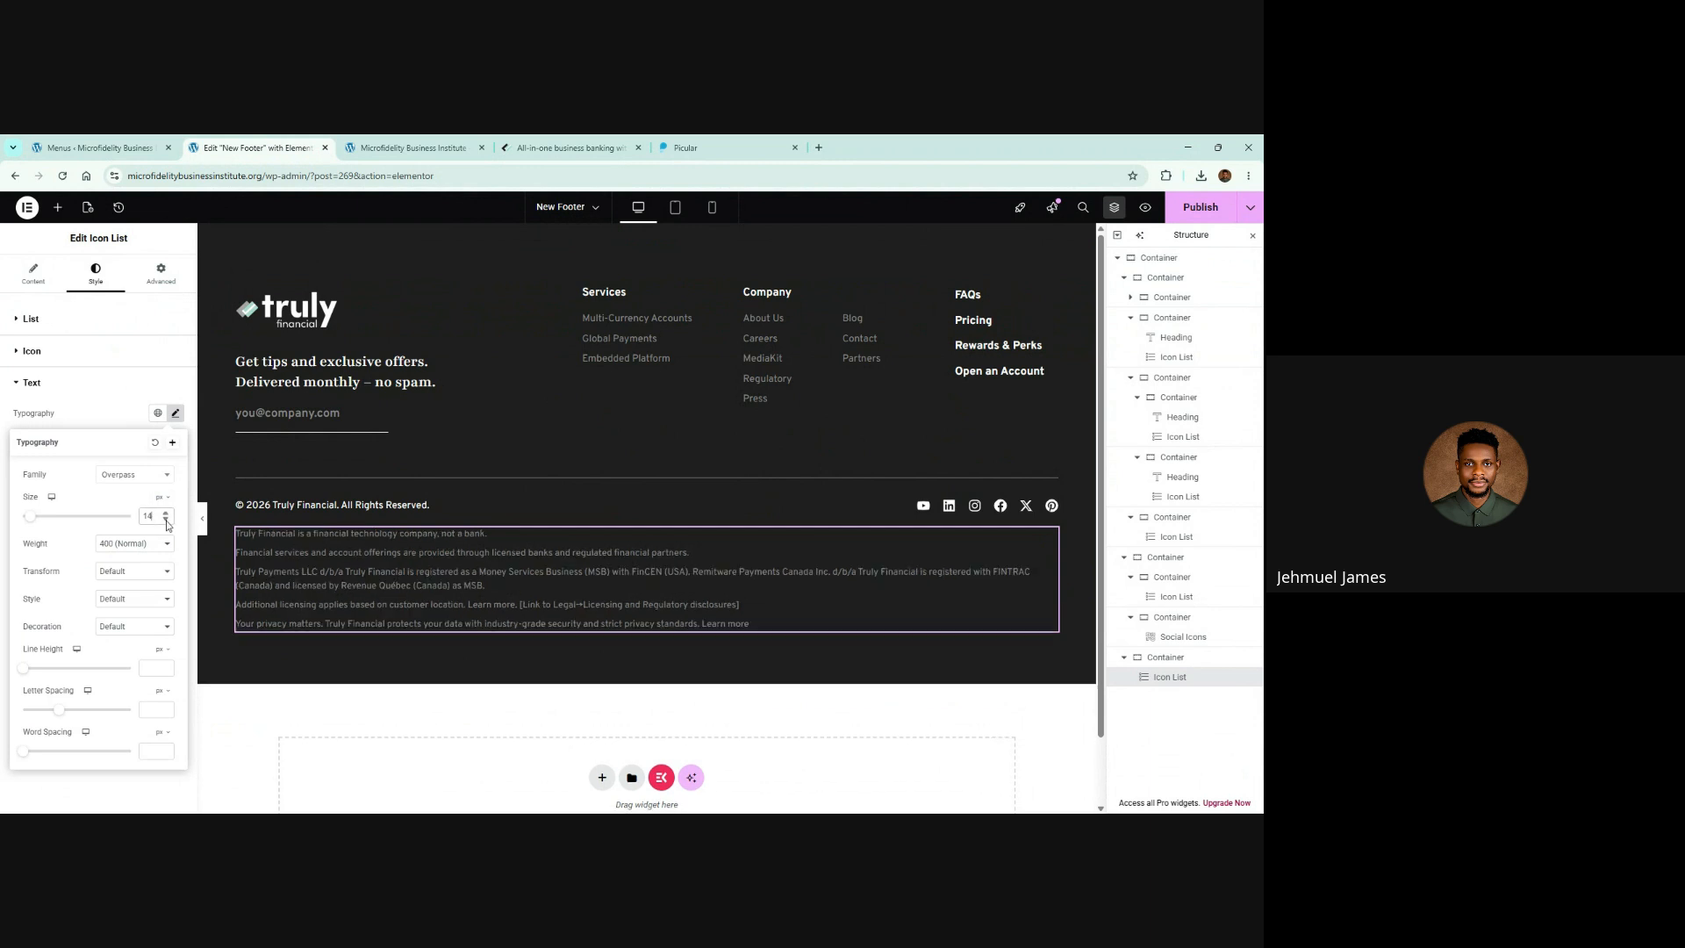
left_click(121, 432)
Step: Set the space between the disclaimer list's items to 13 px and compare the spacing with the trulyfinancial.com footer
left_click(506, 145)
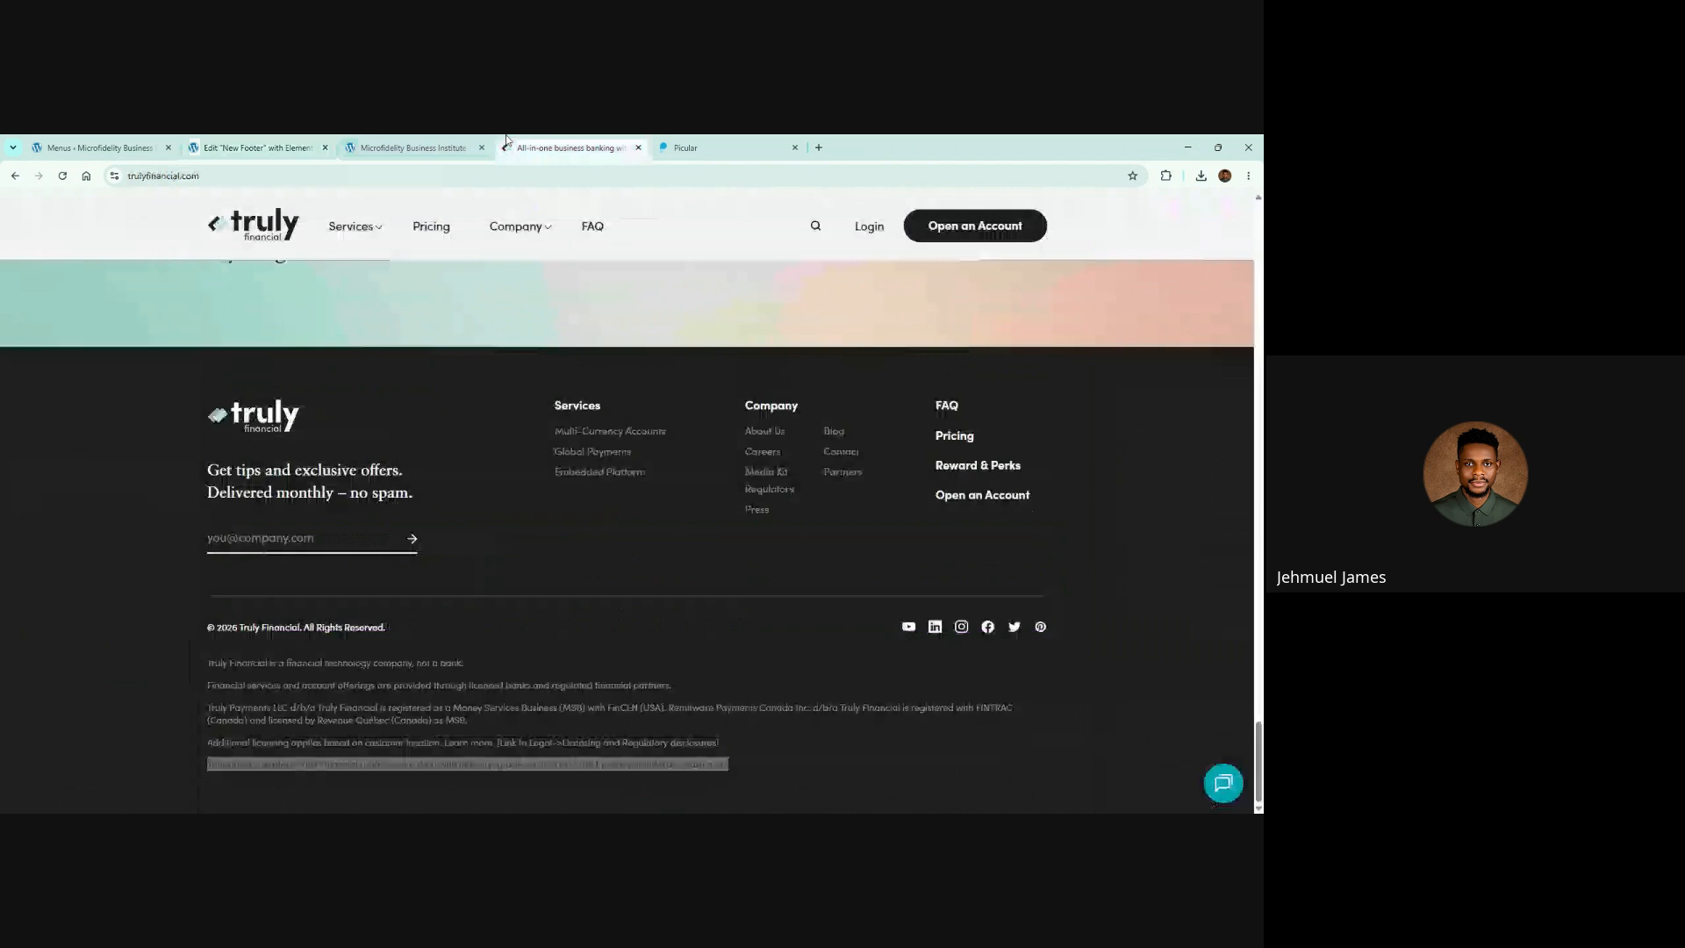
left_click(254, 147)
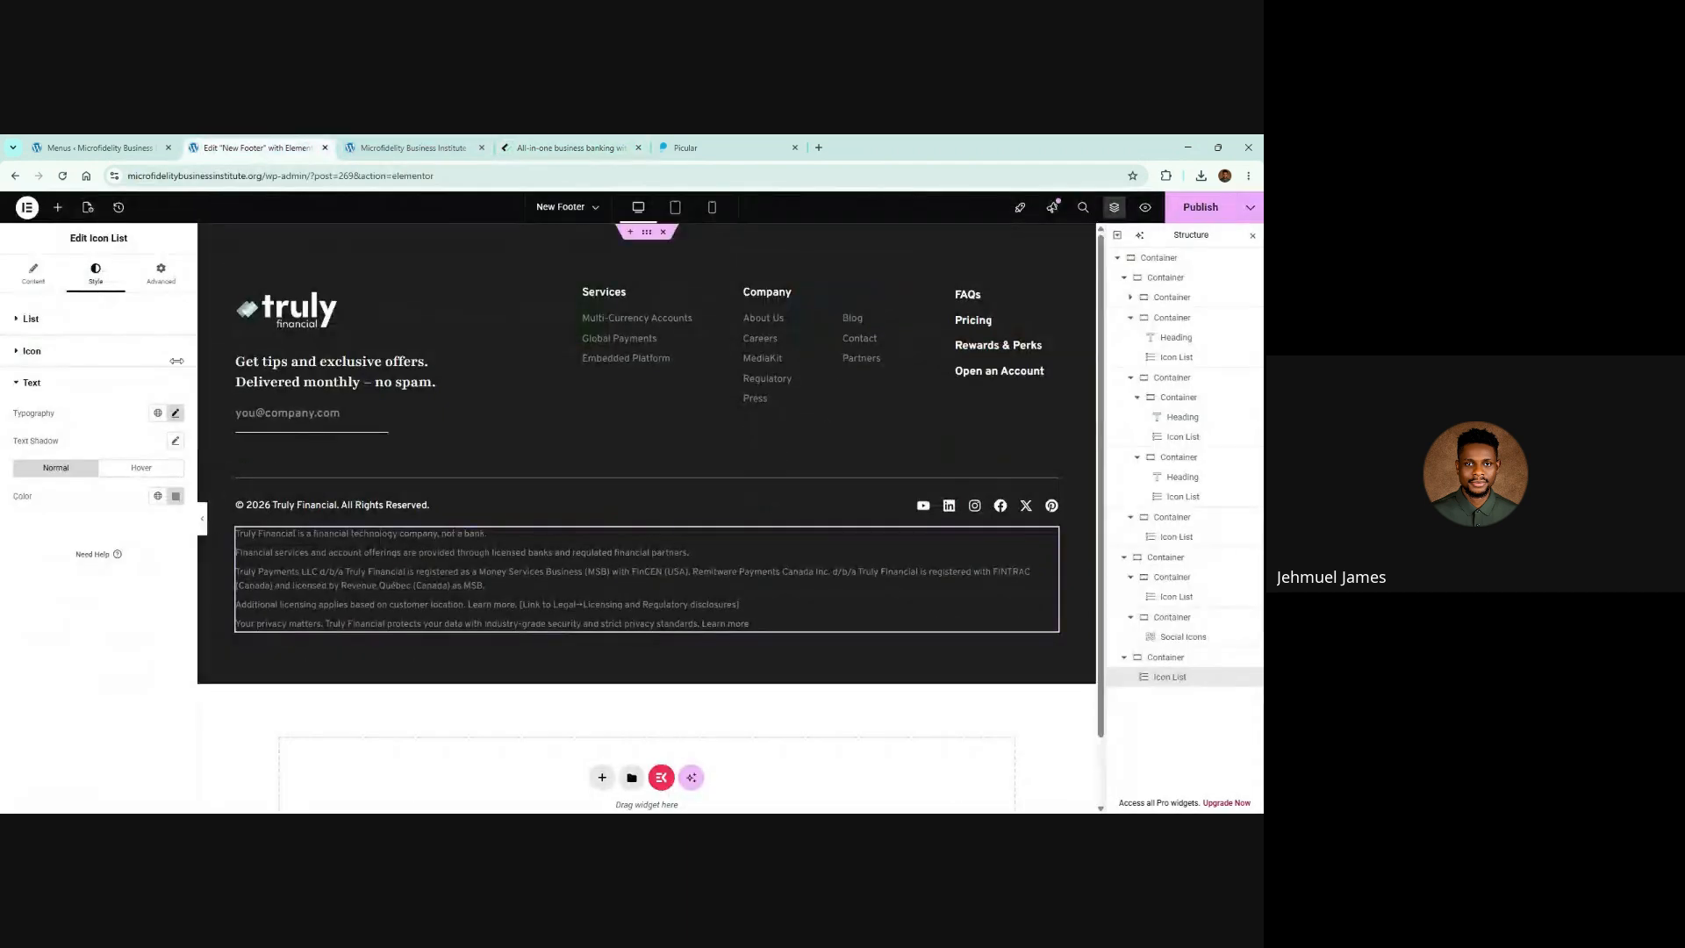
left_click(103, 321)
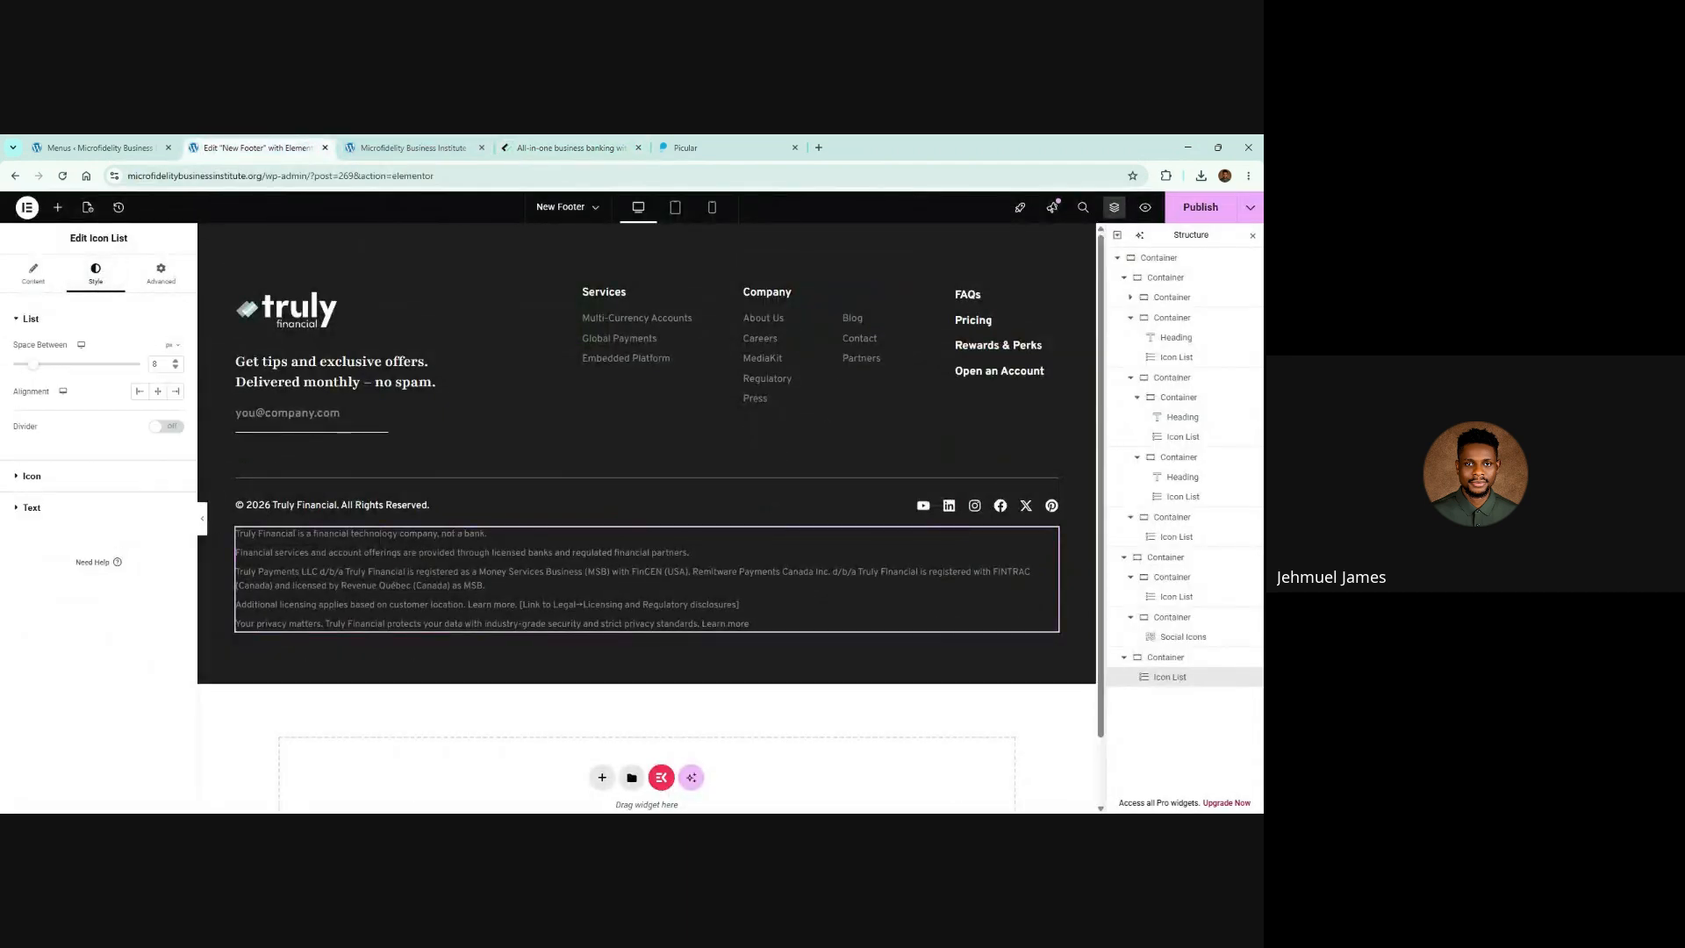
type("13")
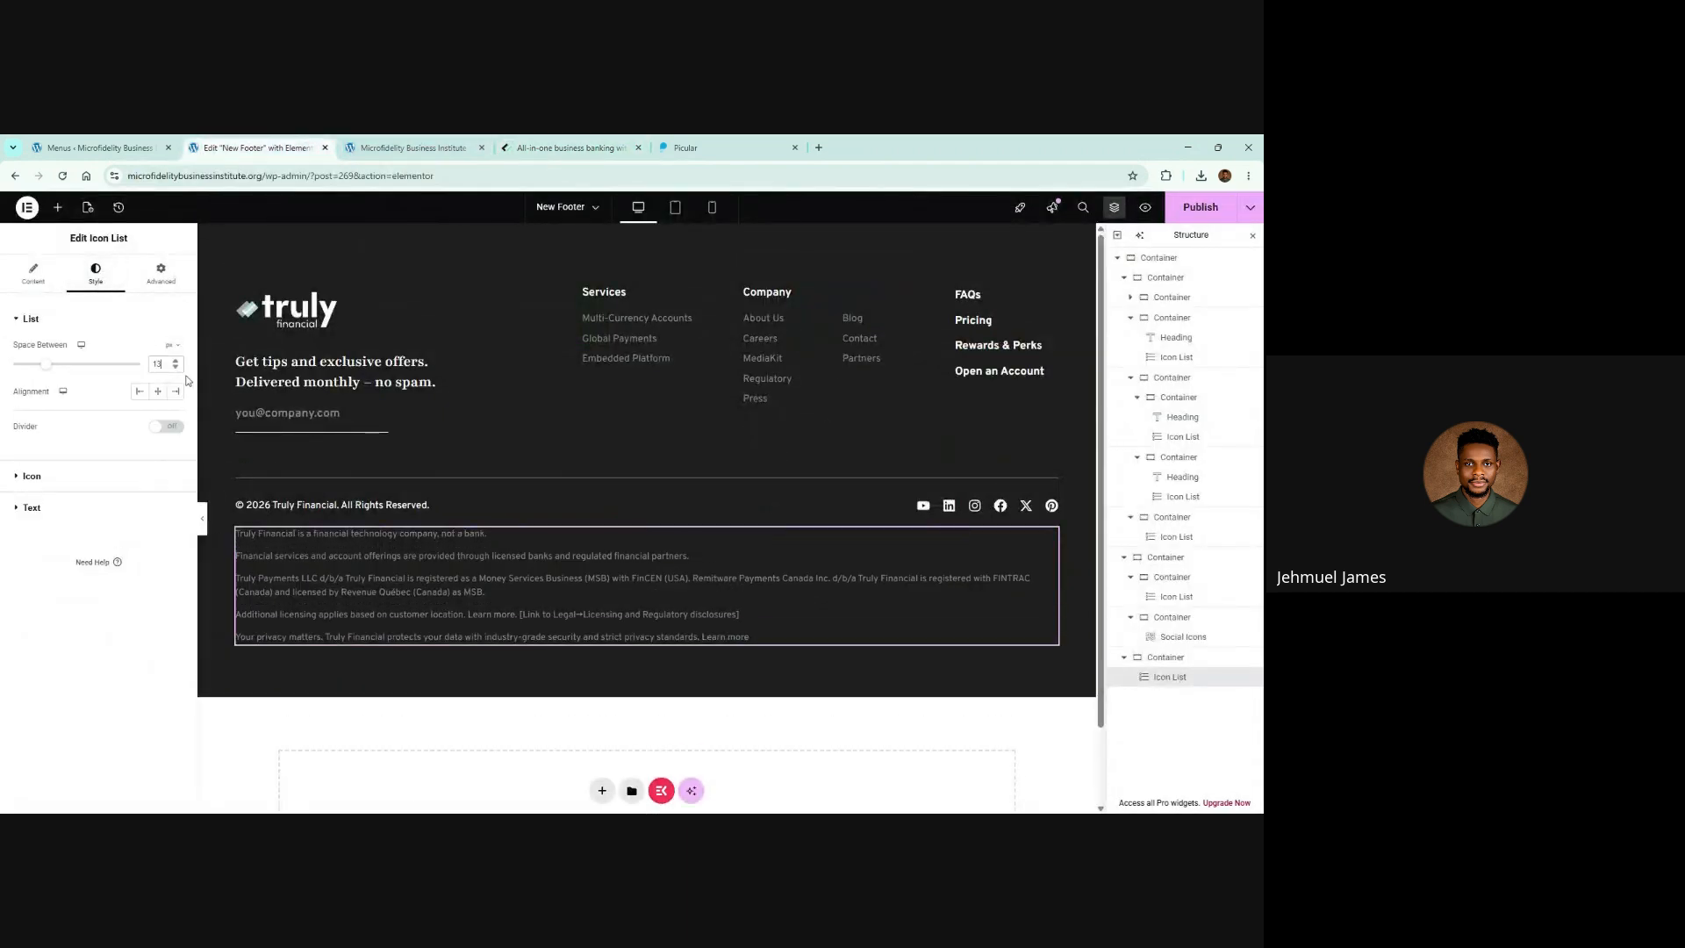
left_click(596, 142)
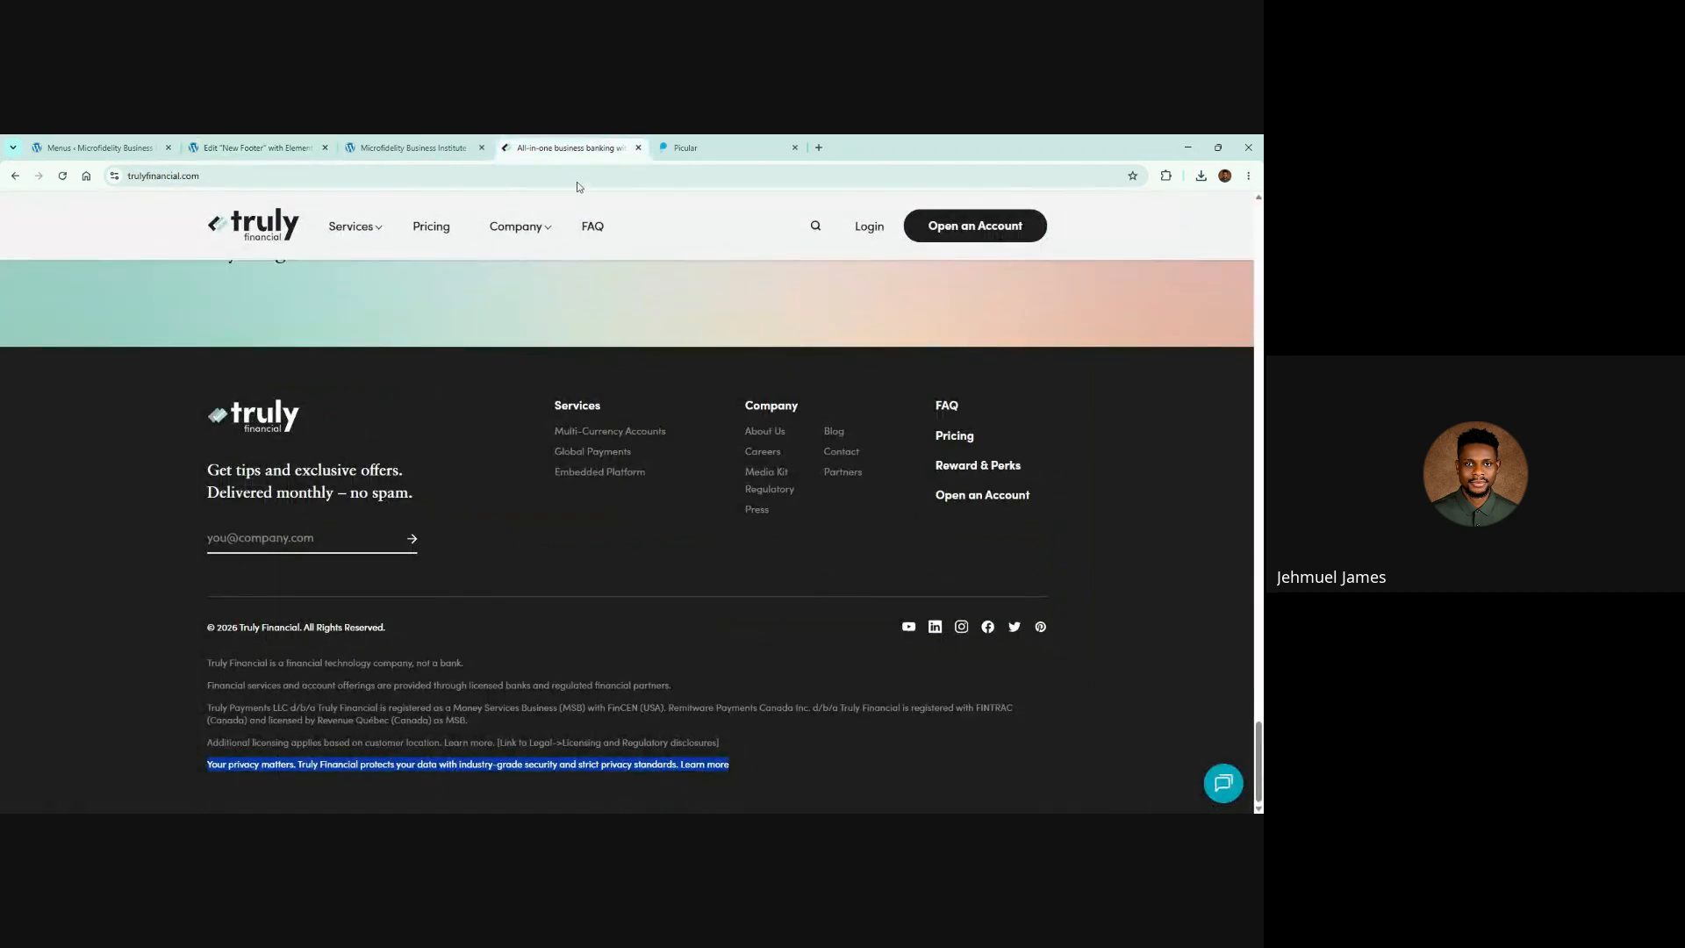
left_click(255, 147)
left_click(535, 147)
left_click(255, 147)
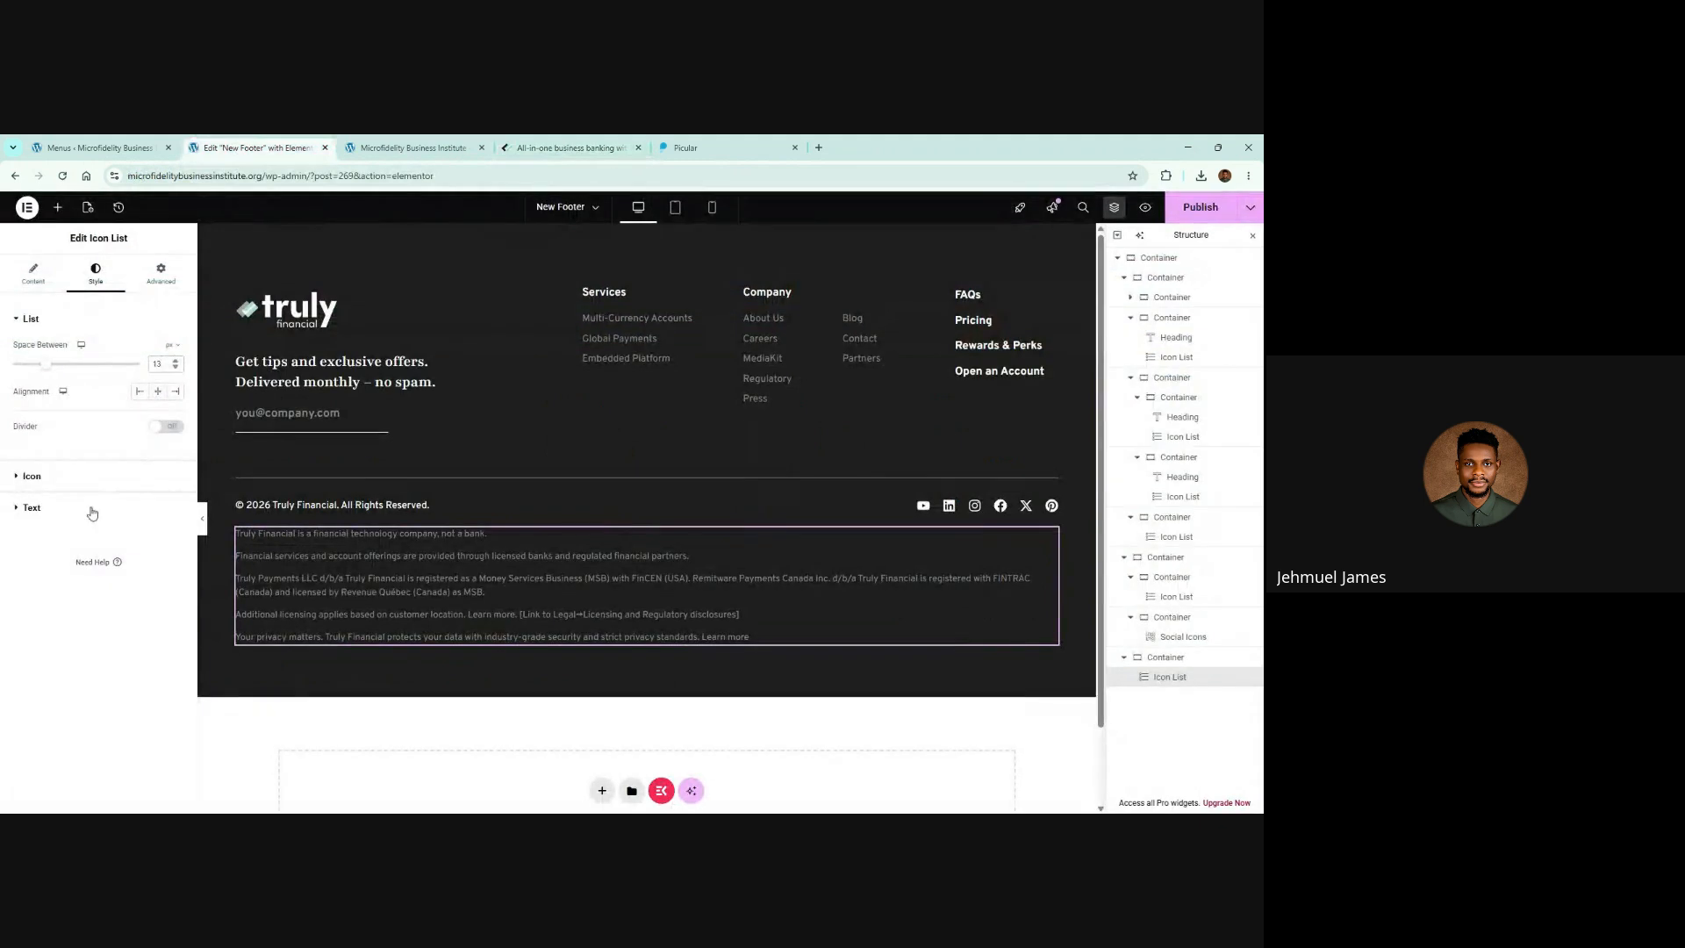
Step: Set the disclaimer list's font weight to 500 (Medium) and compare the copyright row with the trulyfinancial.com footer
left_click(178, 413)
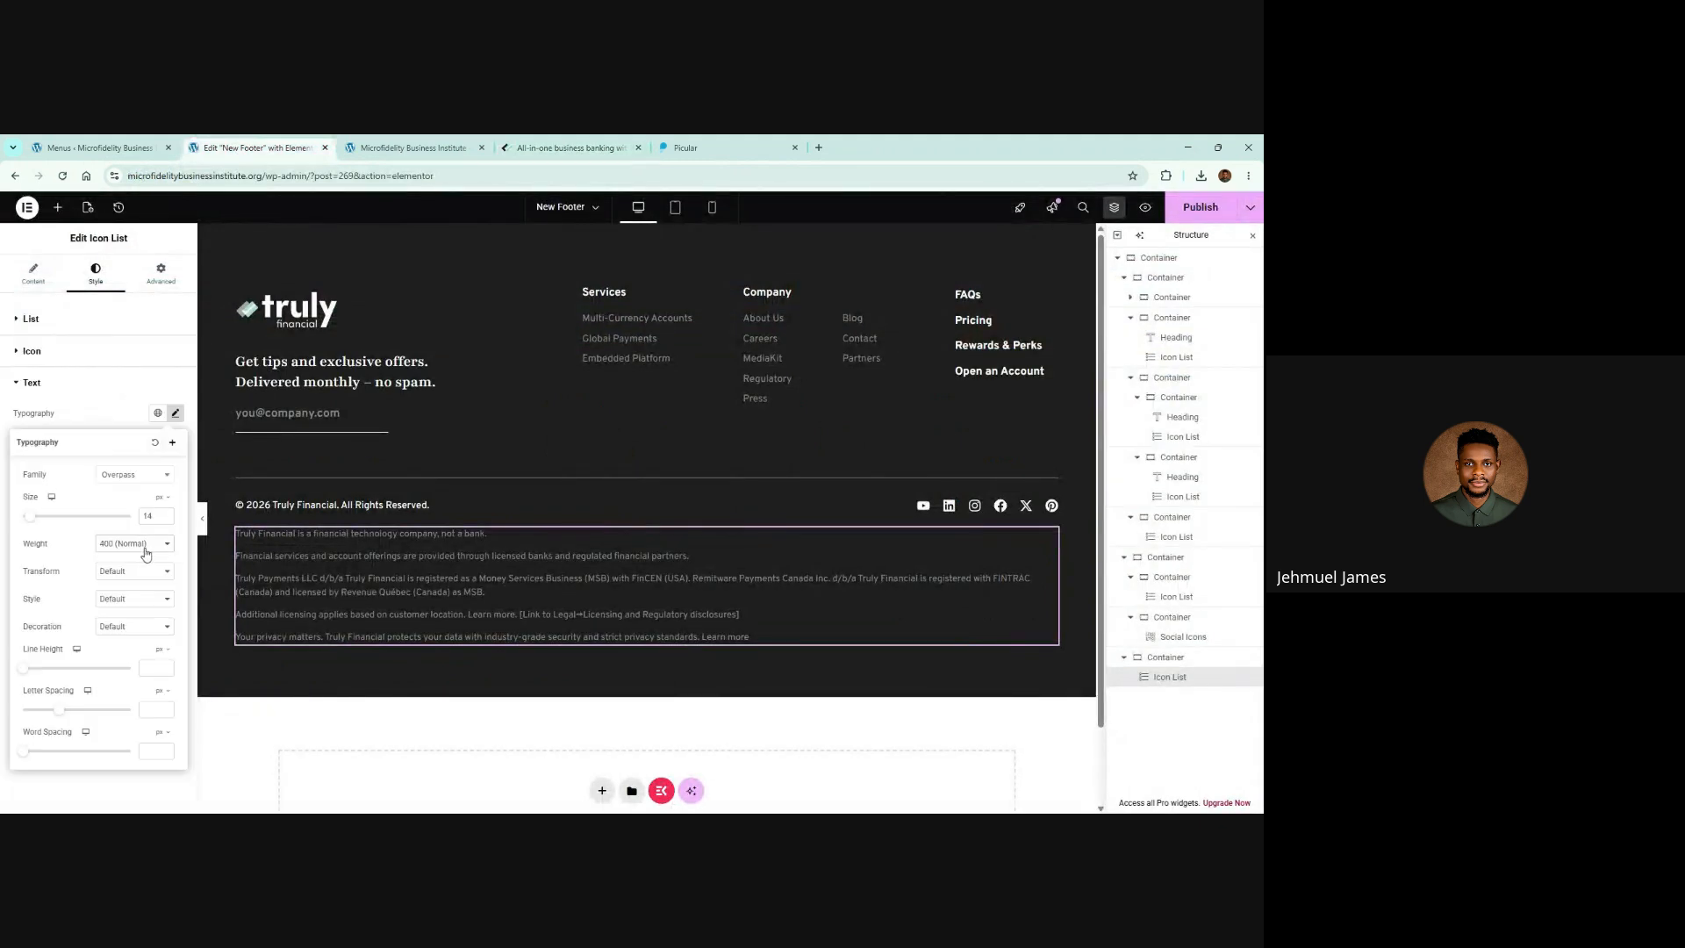
left_click(138, 634)
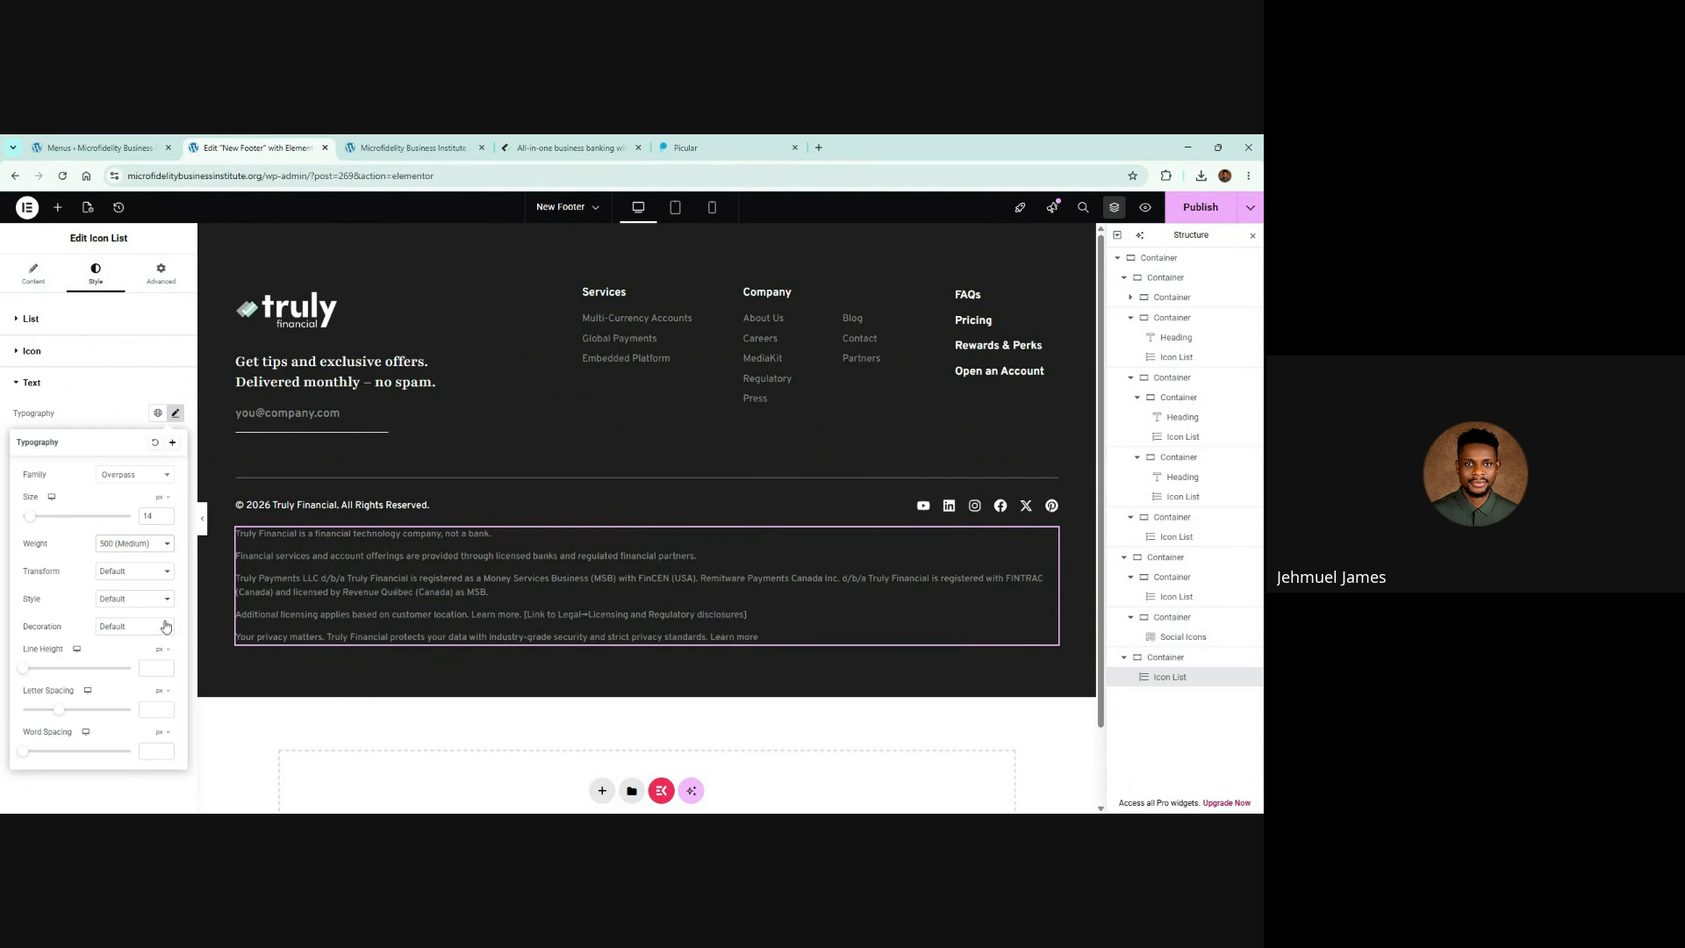
left_click(409, 505)
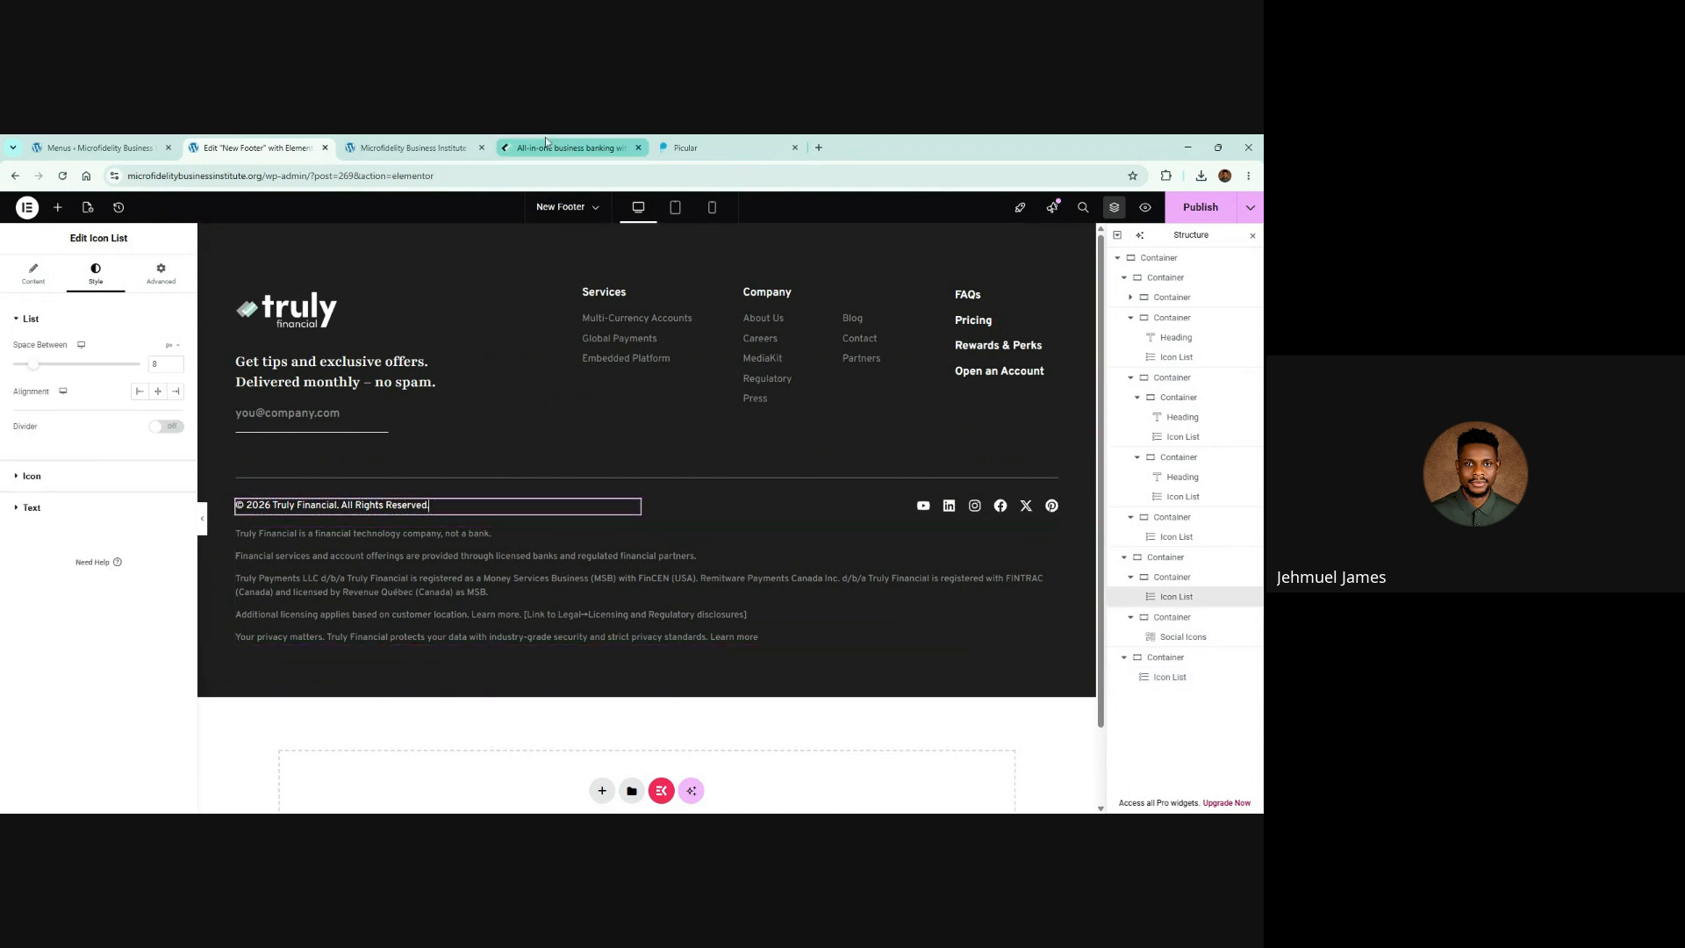
left_click(545, 145)
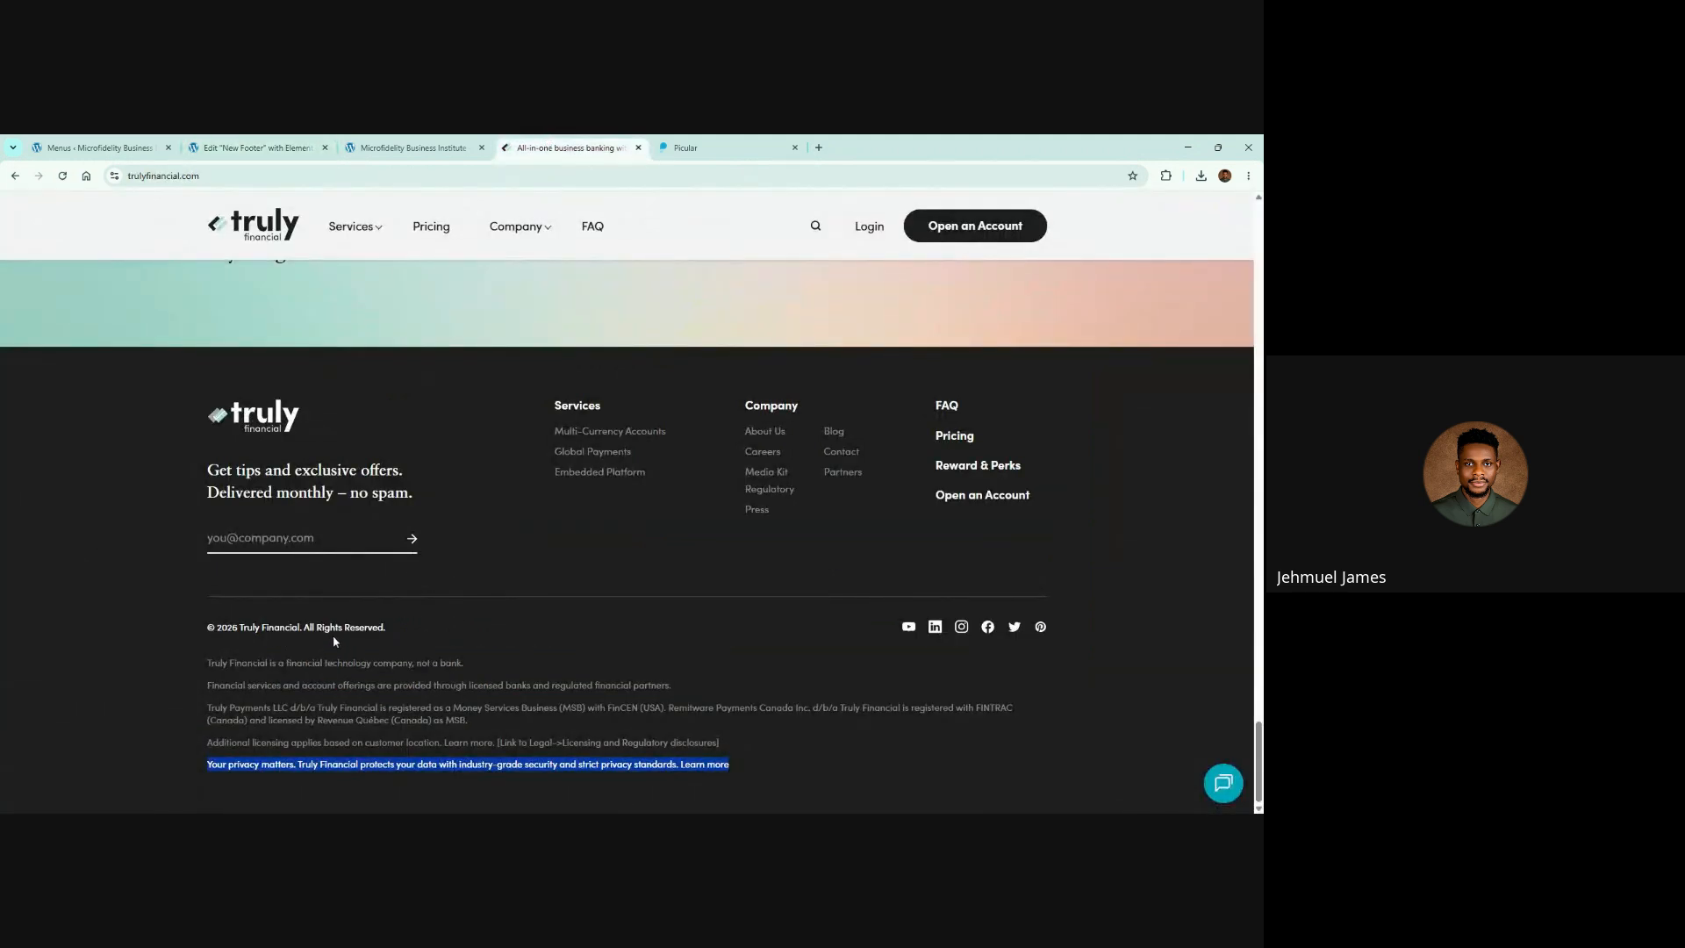
left_click(403, 147)
left_click(255, 148)
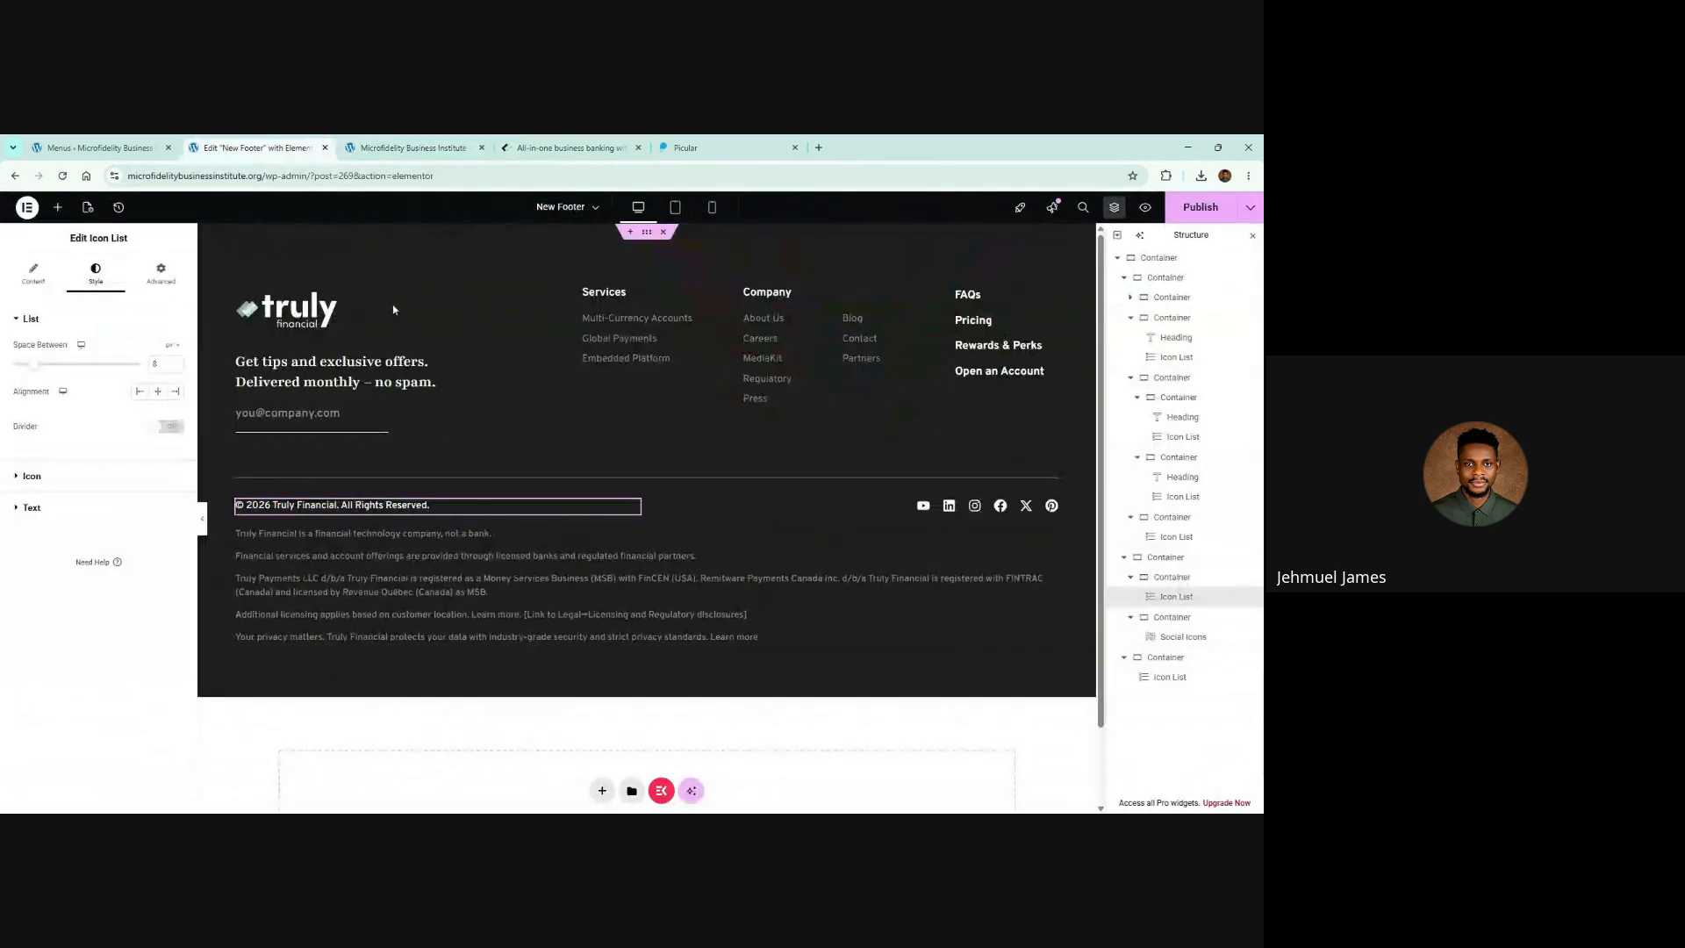
Step: Publish the footer and reload the Microfidelity Business Institute site
left_click(1201, 207)
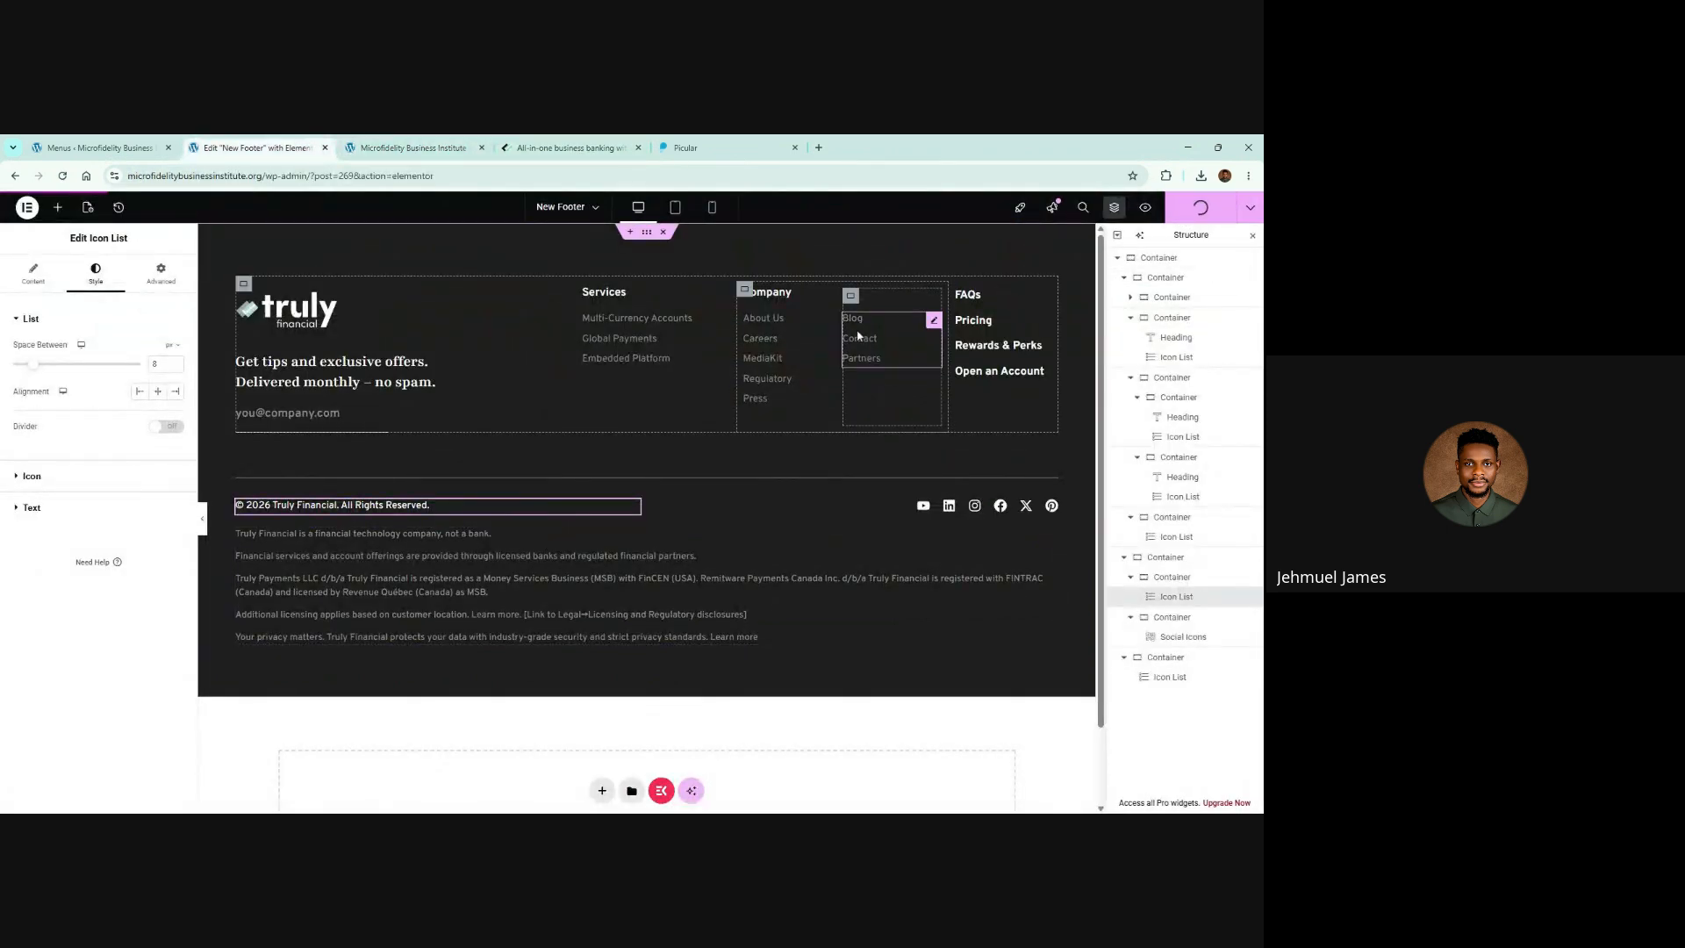
left_click(404, 147)
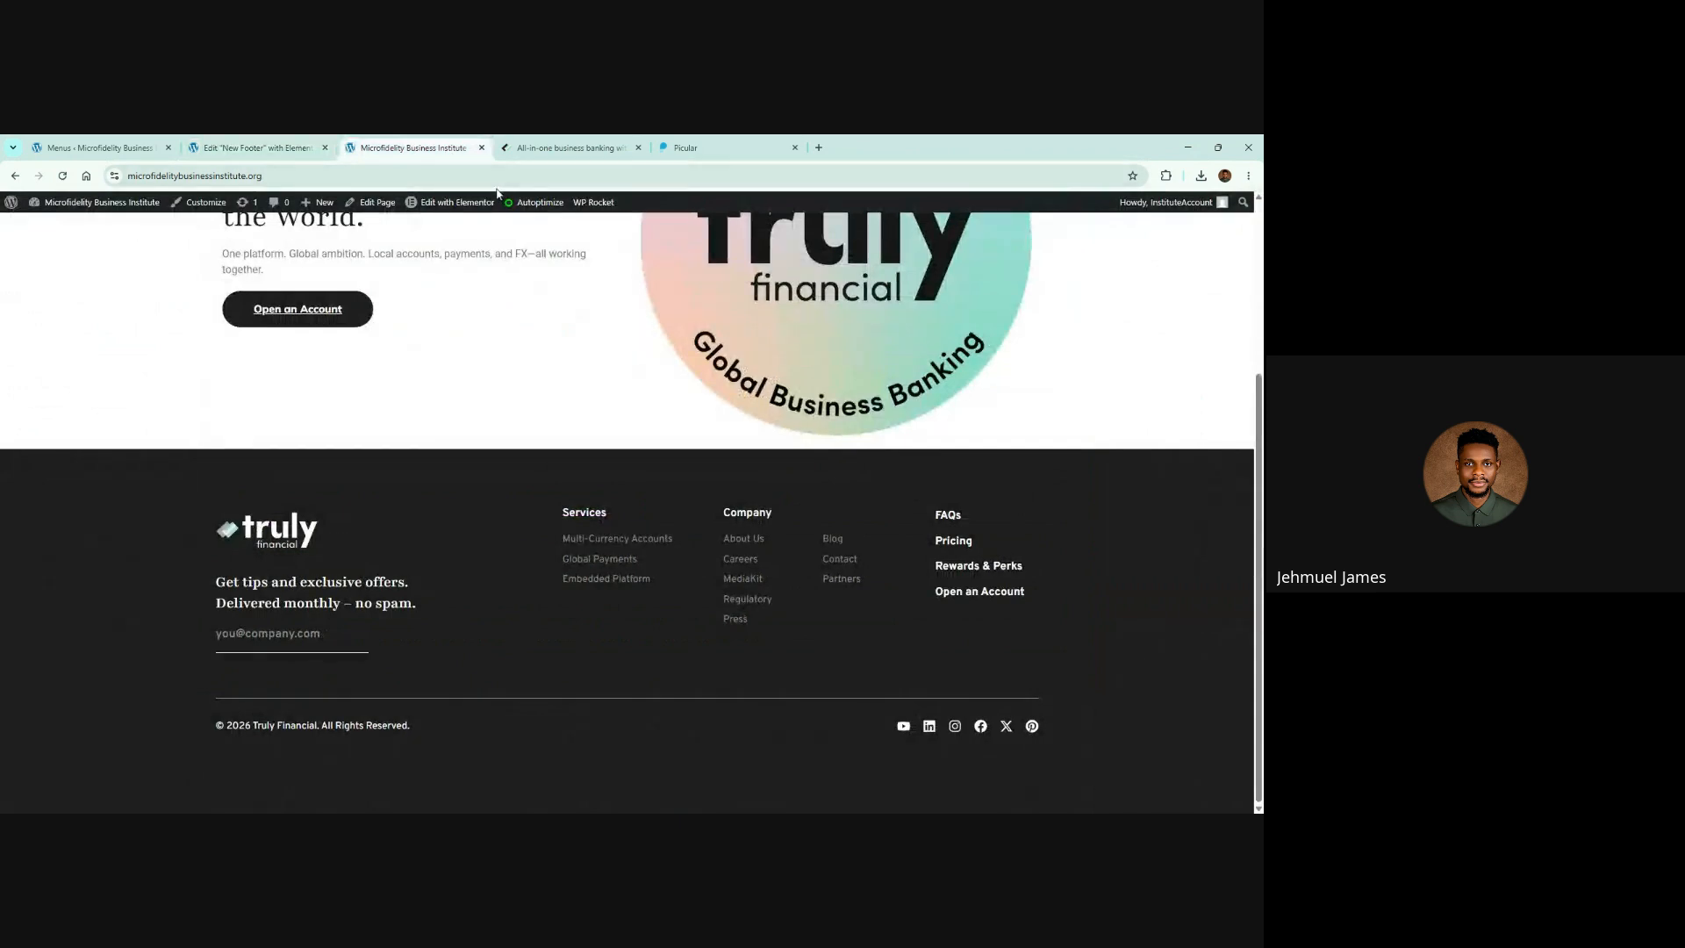
left_click(62, 176)
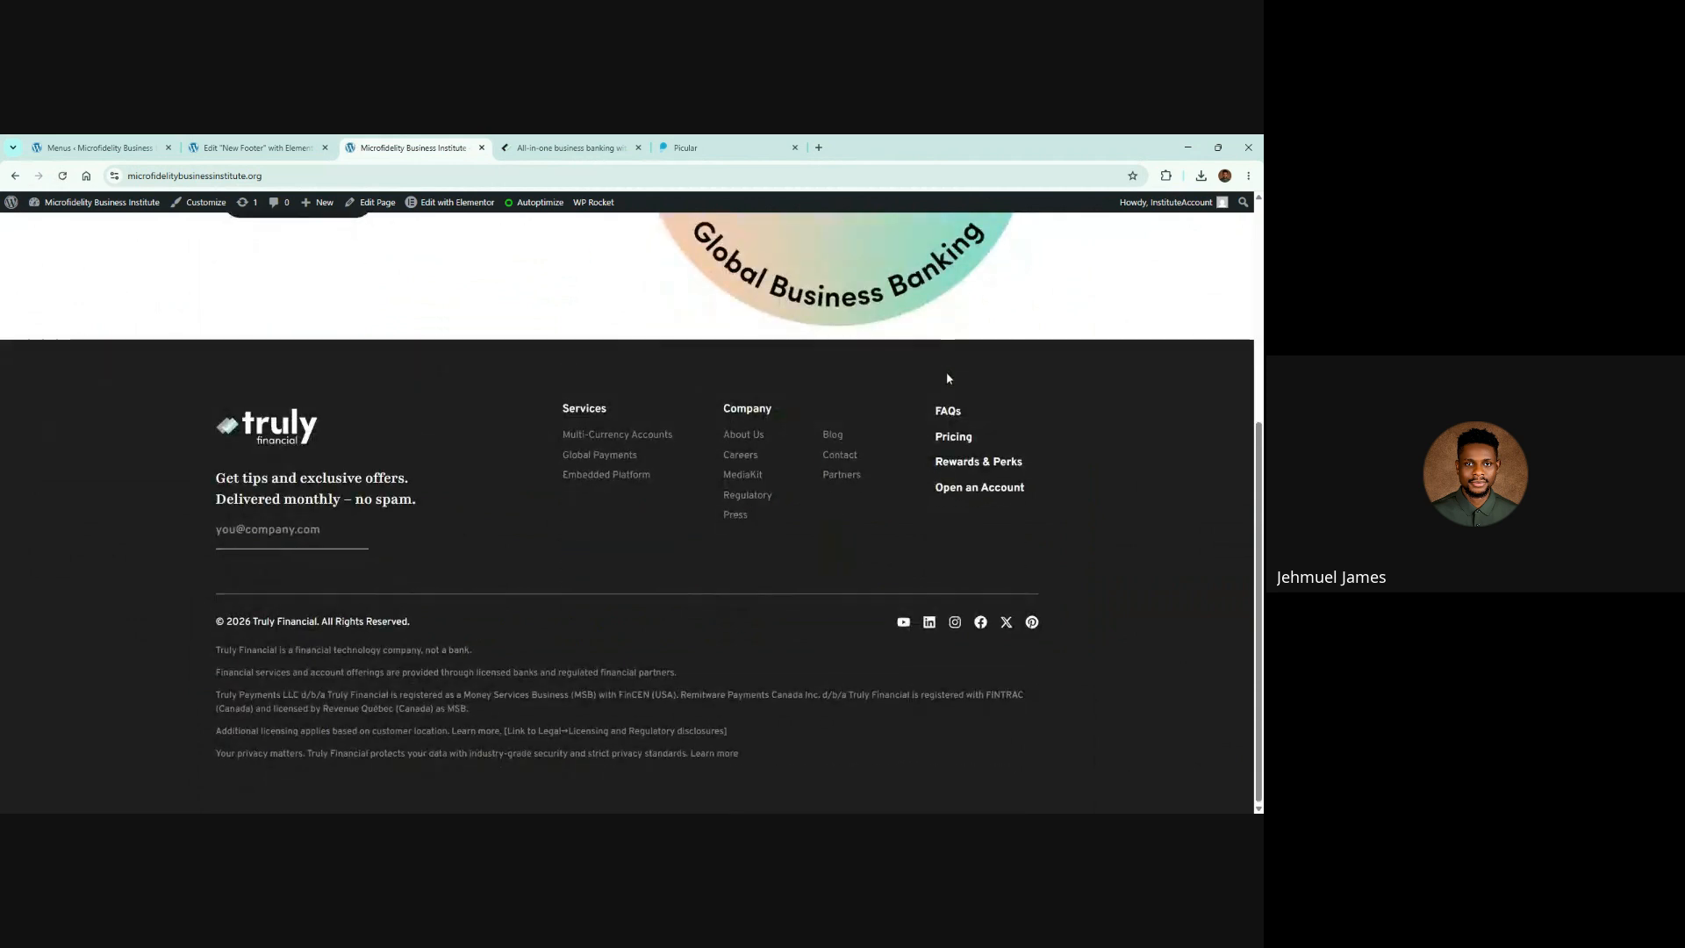
Step: Compare the live site's footer with the trulyfinancial.com footer for width, alignment and spacing
left_click(569, 147)
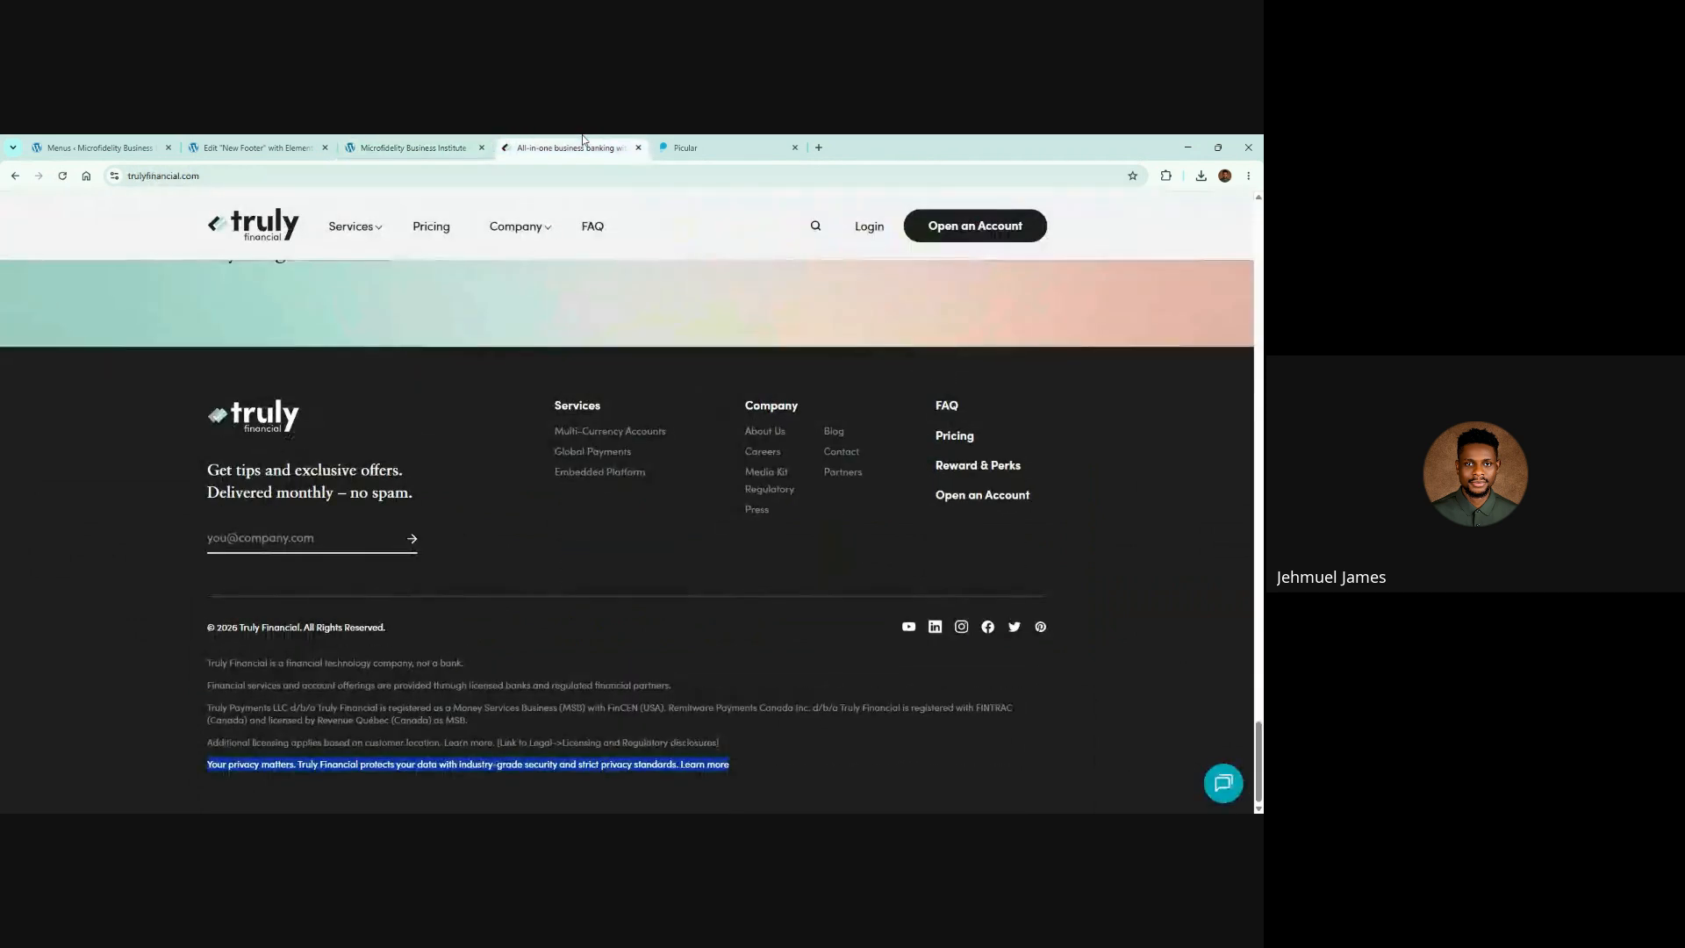
left_click(439, 143)
left_click(496, 142)
left_click(439, 142)
left_click(521, 143)
left_click(427, 145)
left_click(513, 143)
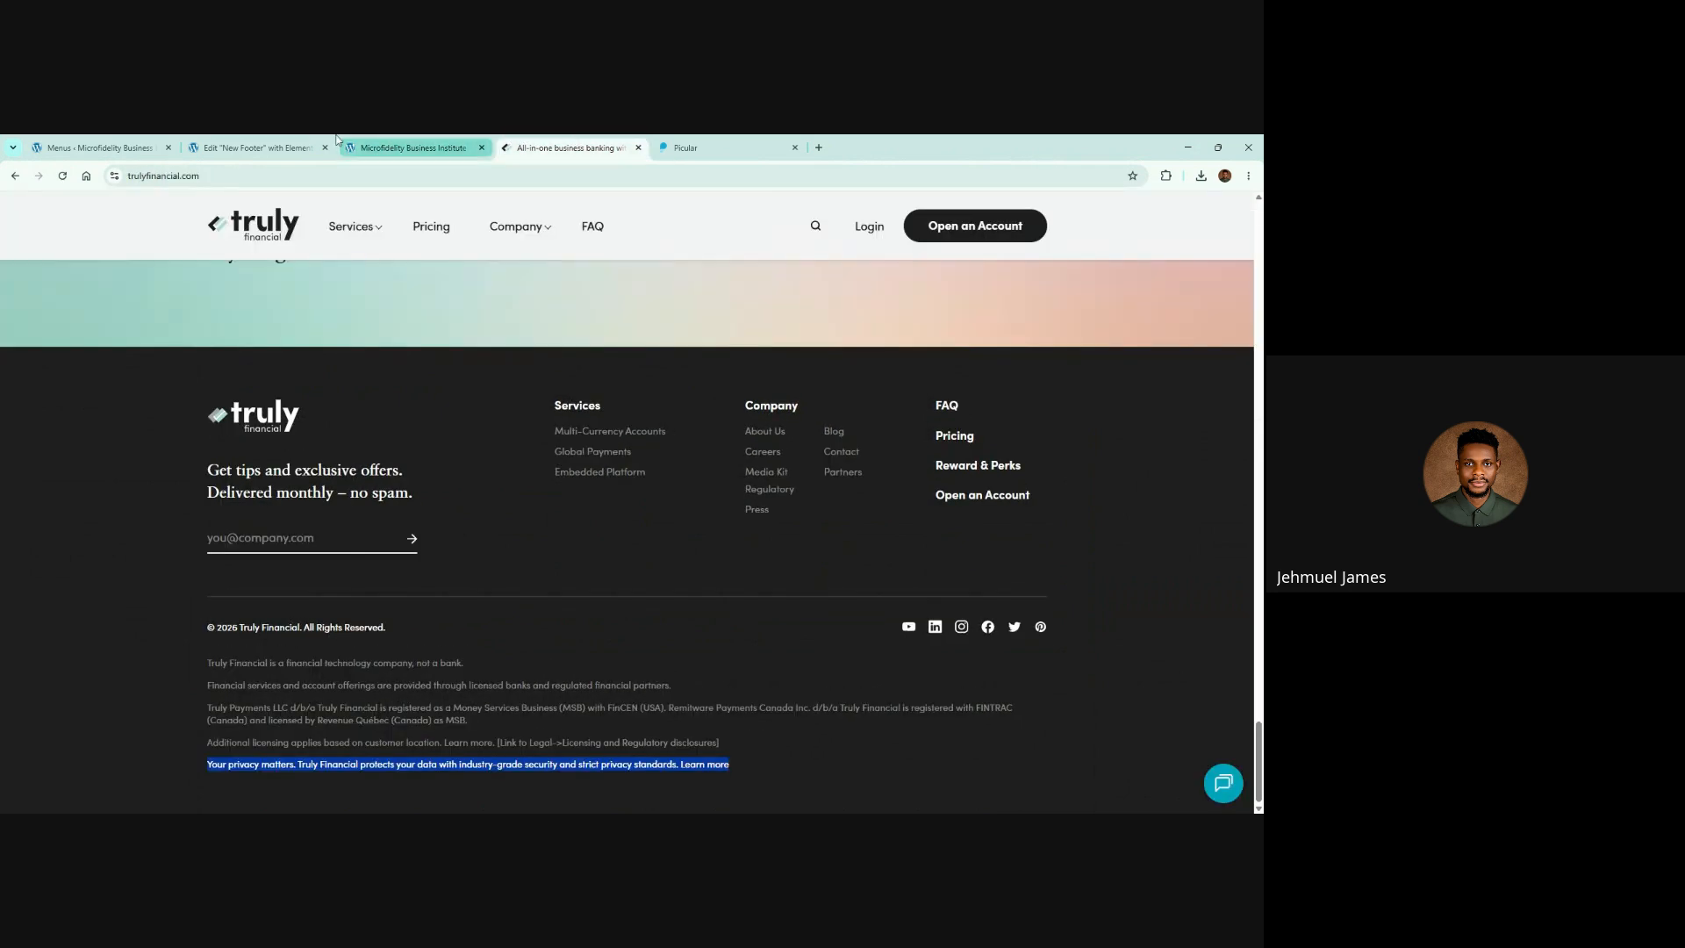
Step: Set the outermost footer container's boxed width to 1280 px in the Elementor editor
left_click(287, 143)
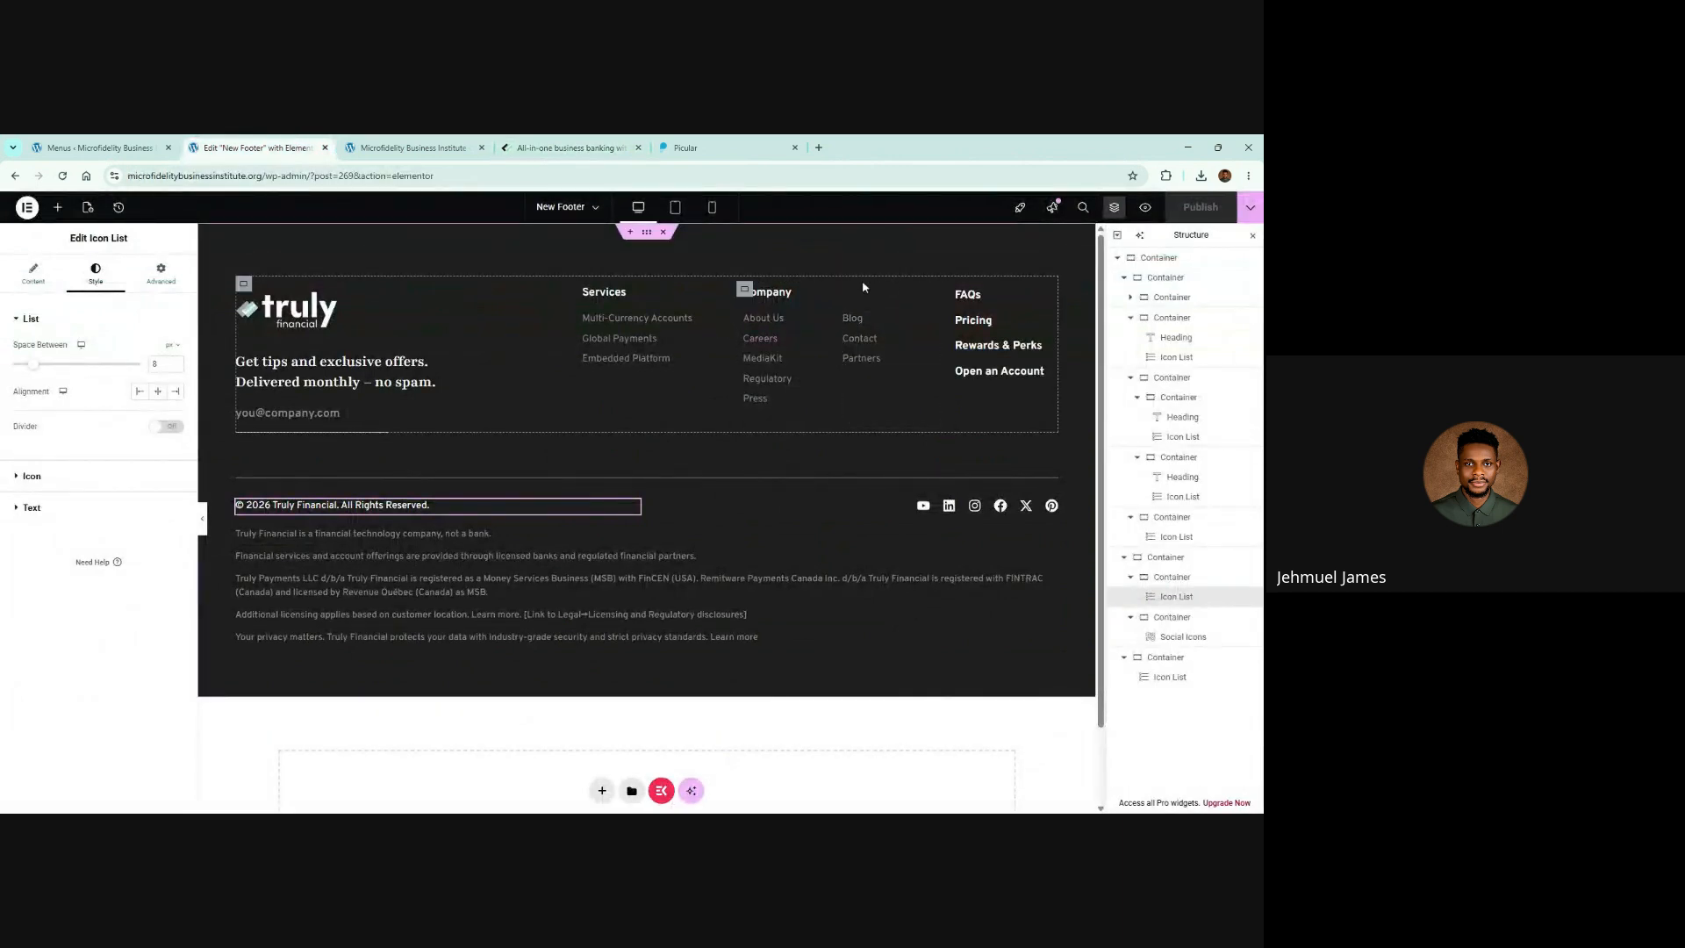
left_click(1153, 263)
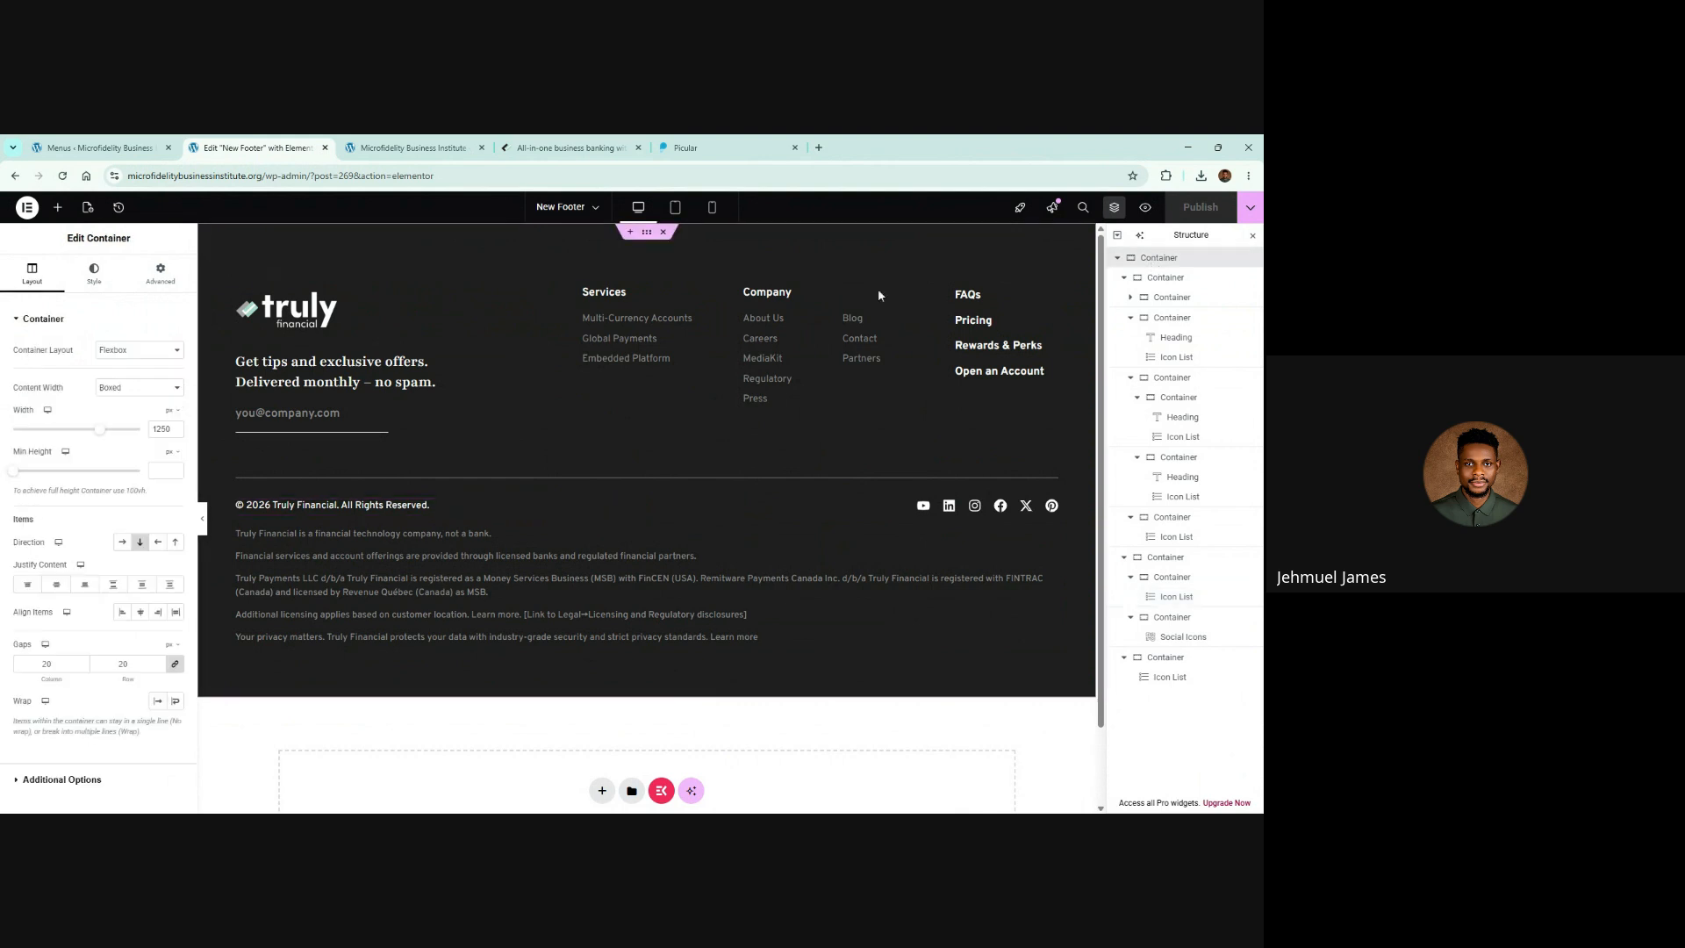
left_click(157, 279)
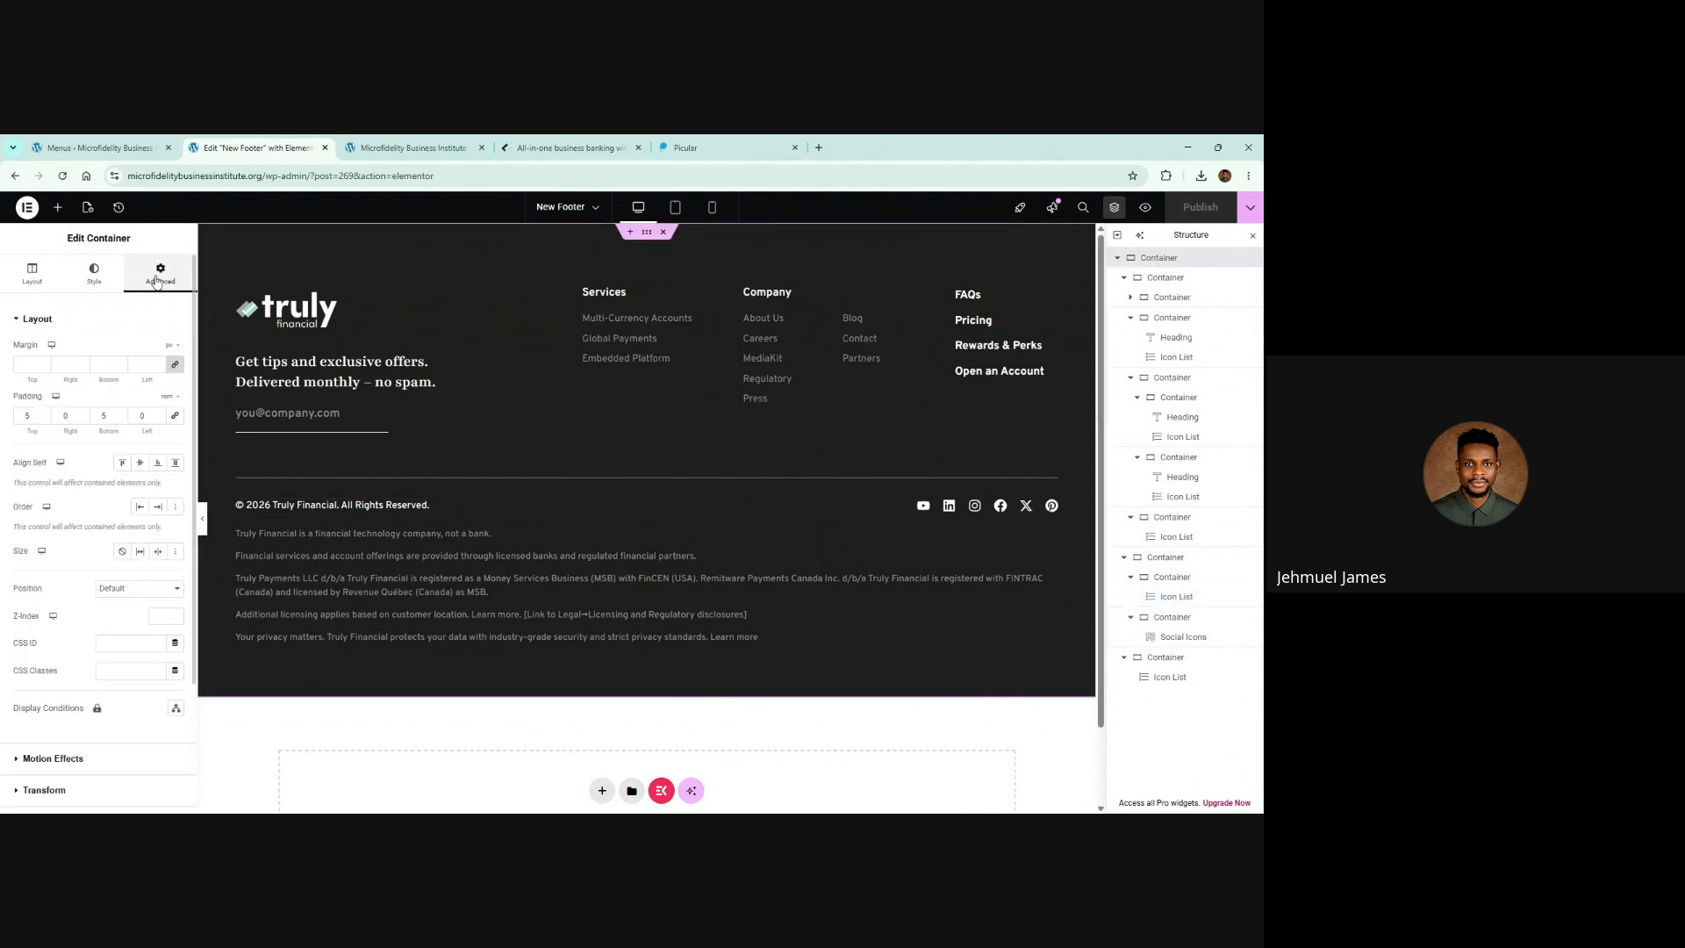
left_click(37, 274)
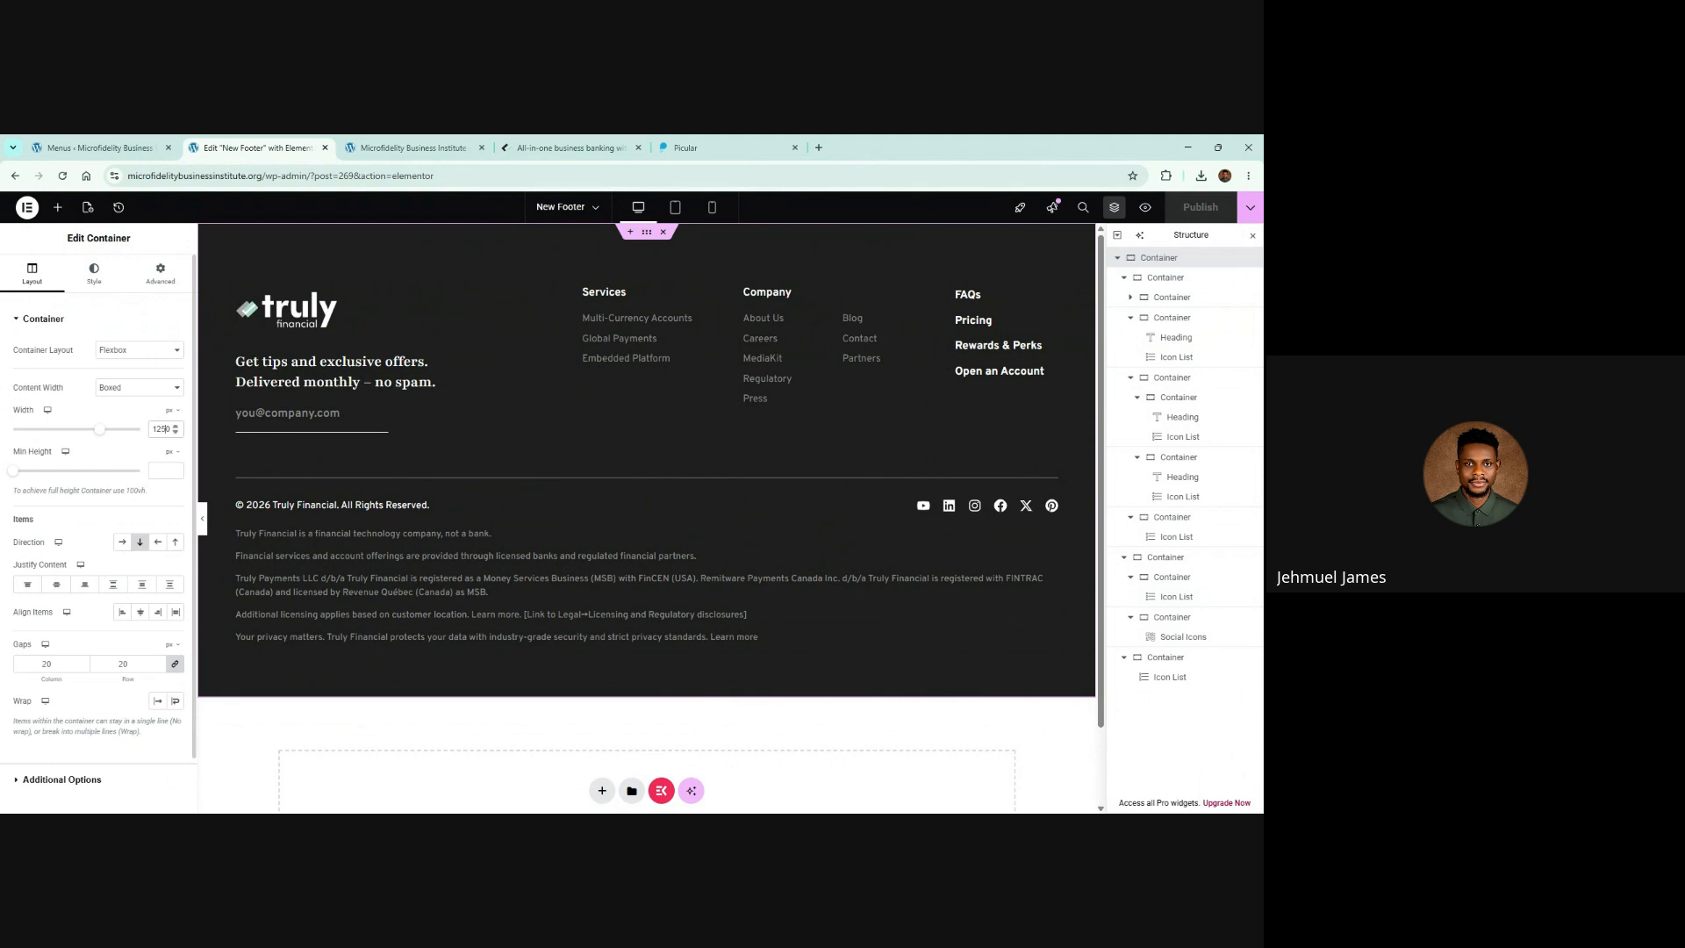
key("BackSpace")
type("8")
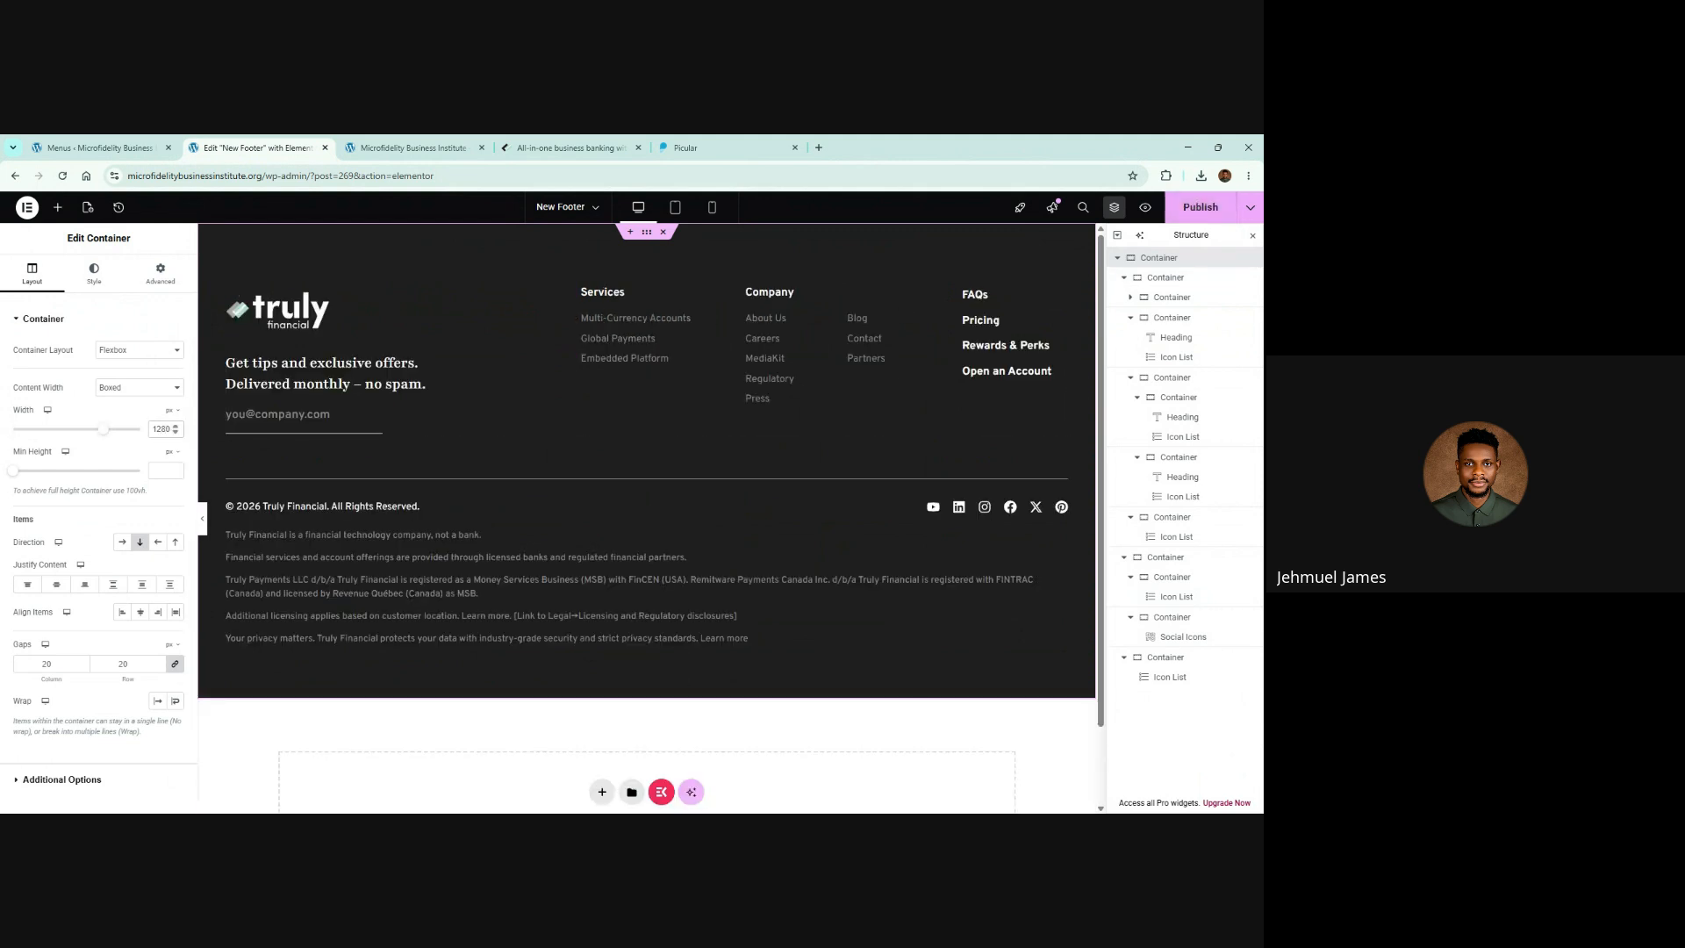
Step: Publish the widened footer, reload the live site and bring up the trulyfinancial.com footer for comparison
left_click(1201, 208)
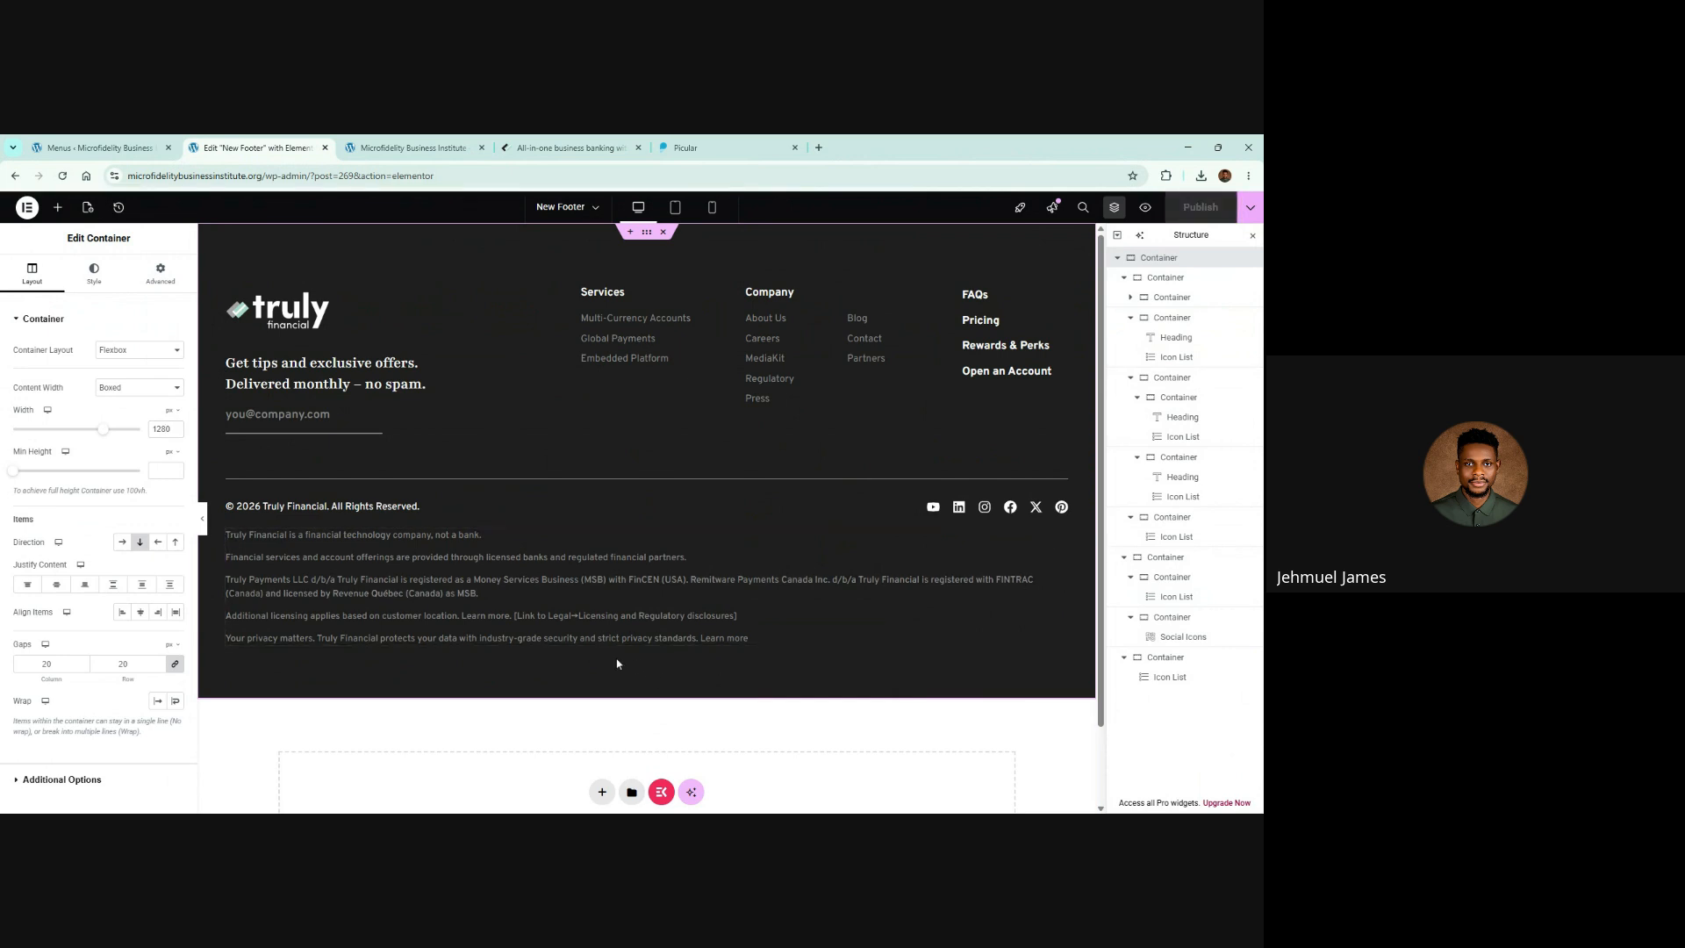
left_click(410, 147)
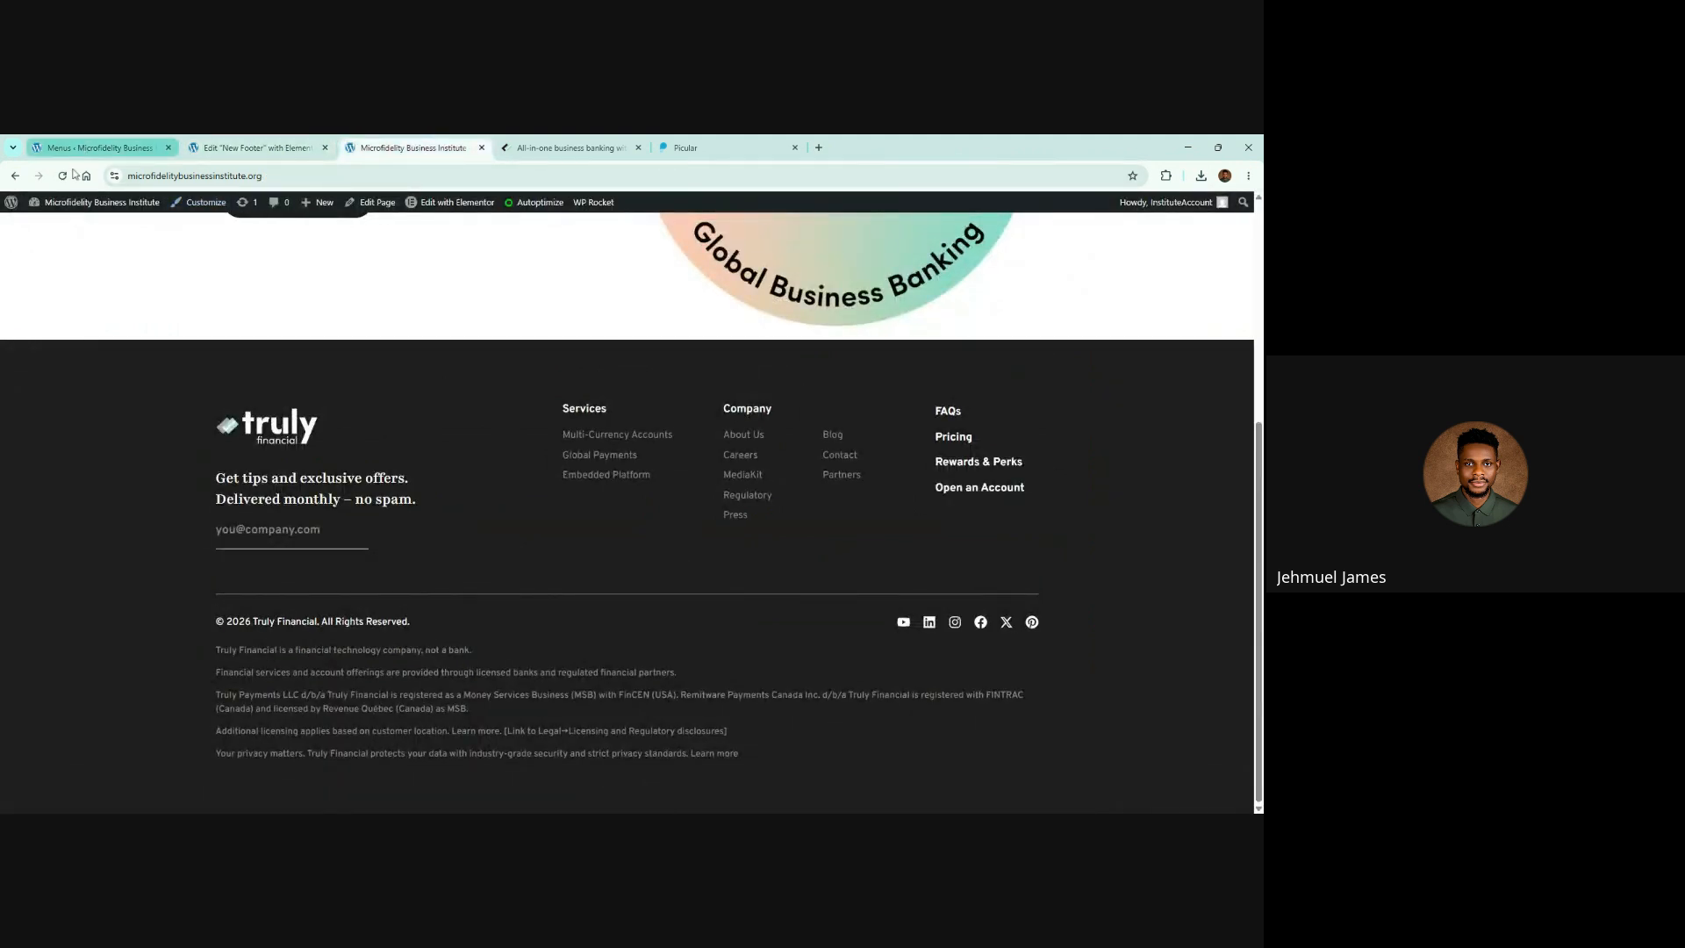
left_click(63, 175)
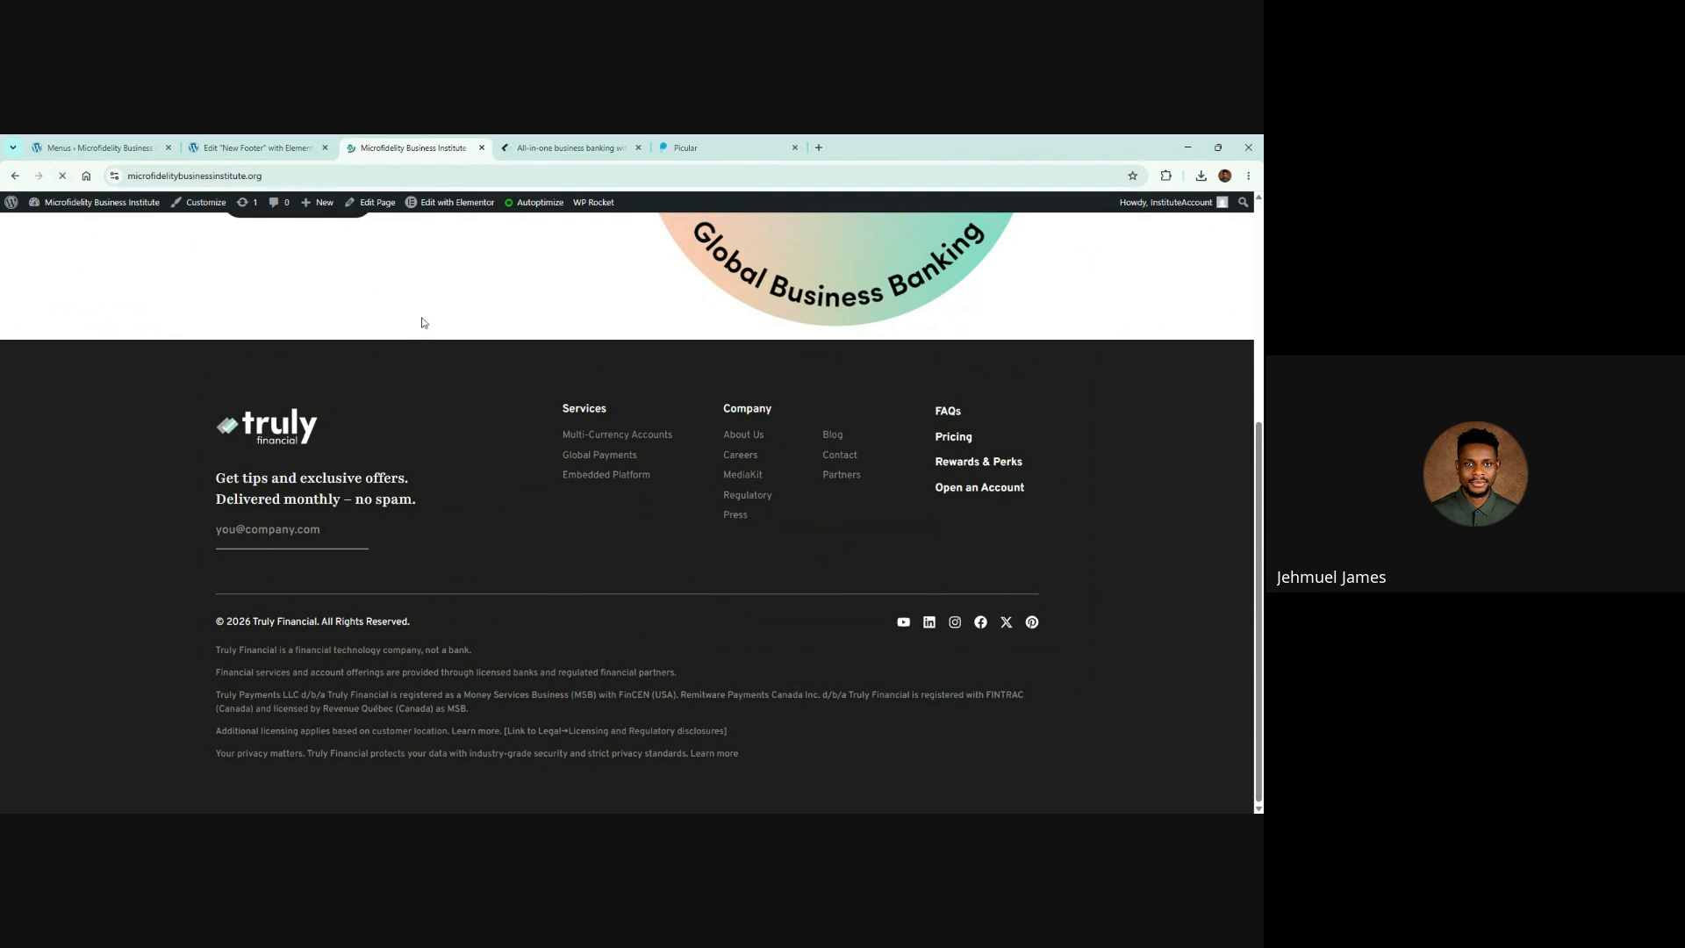
left_click(555, 141)
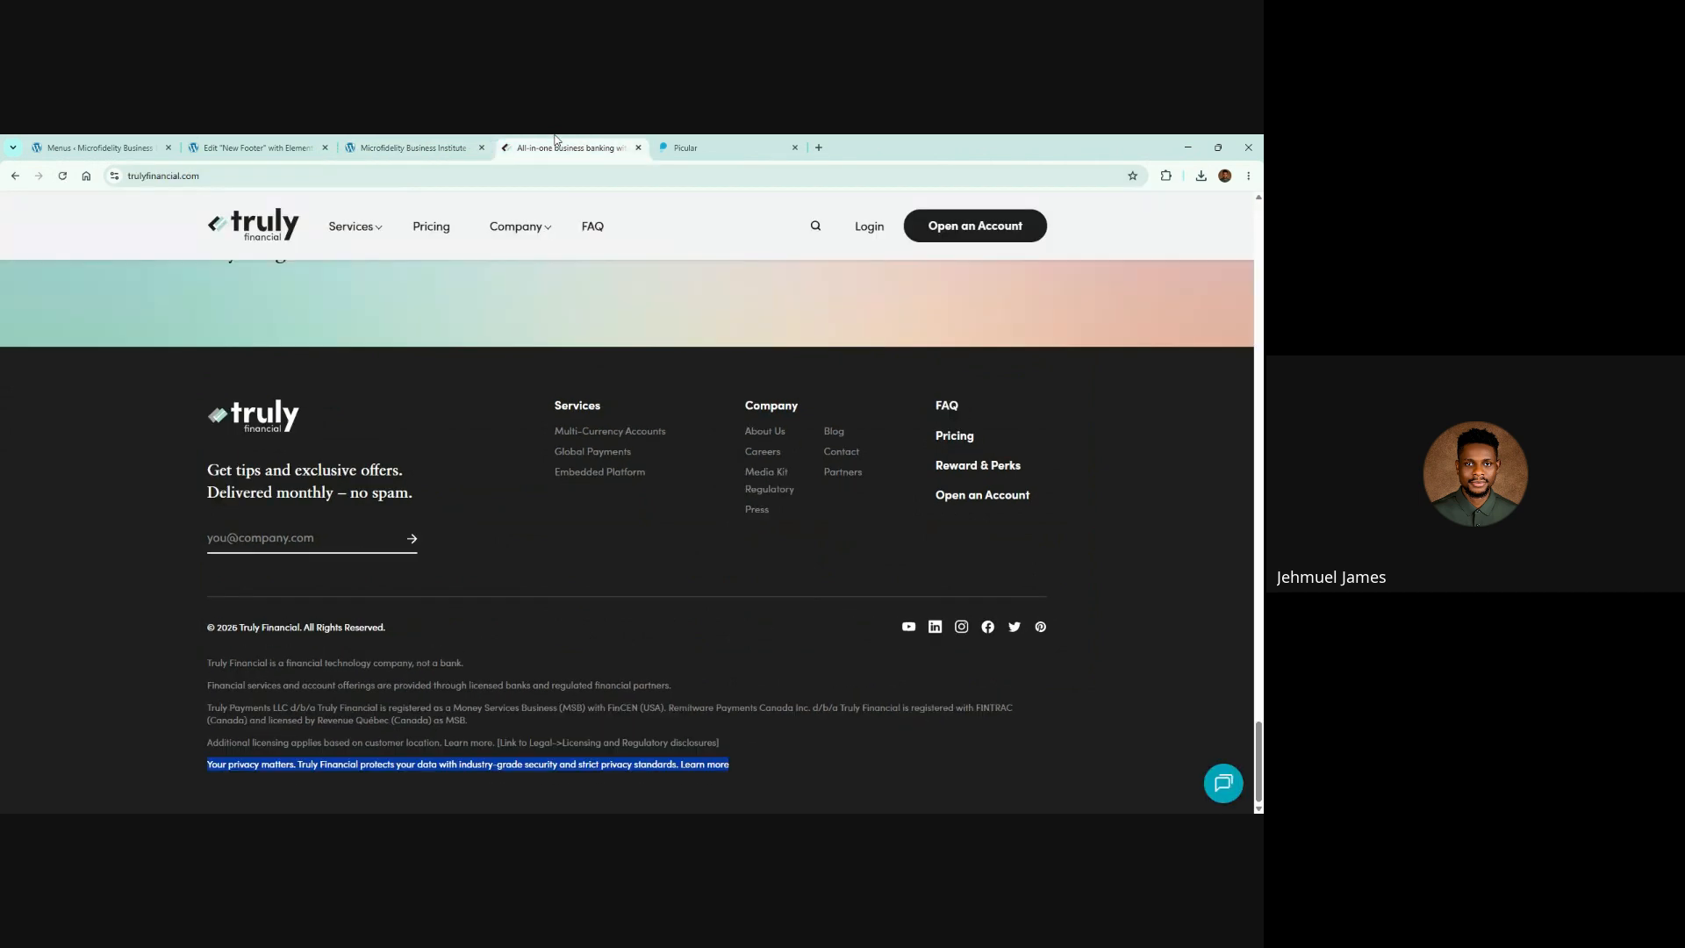
Step: Compare the live site's footer with the trulyfinancial.com footer, checking column alignment, divider position and the copyright row's spacing
left_click(437, 143)
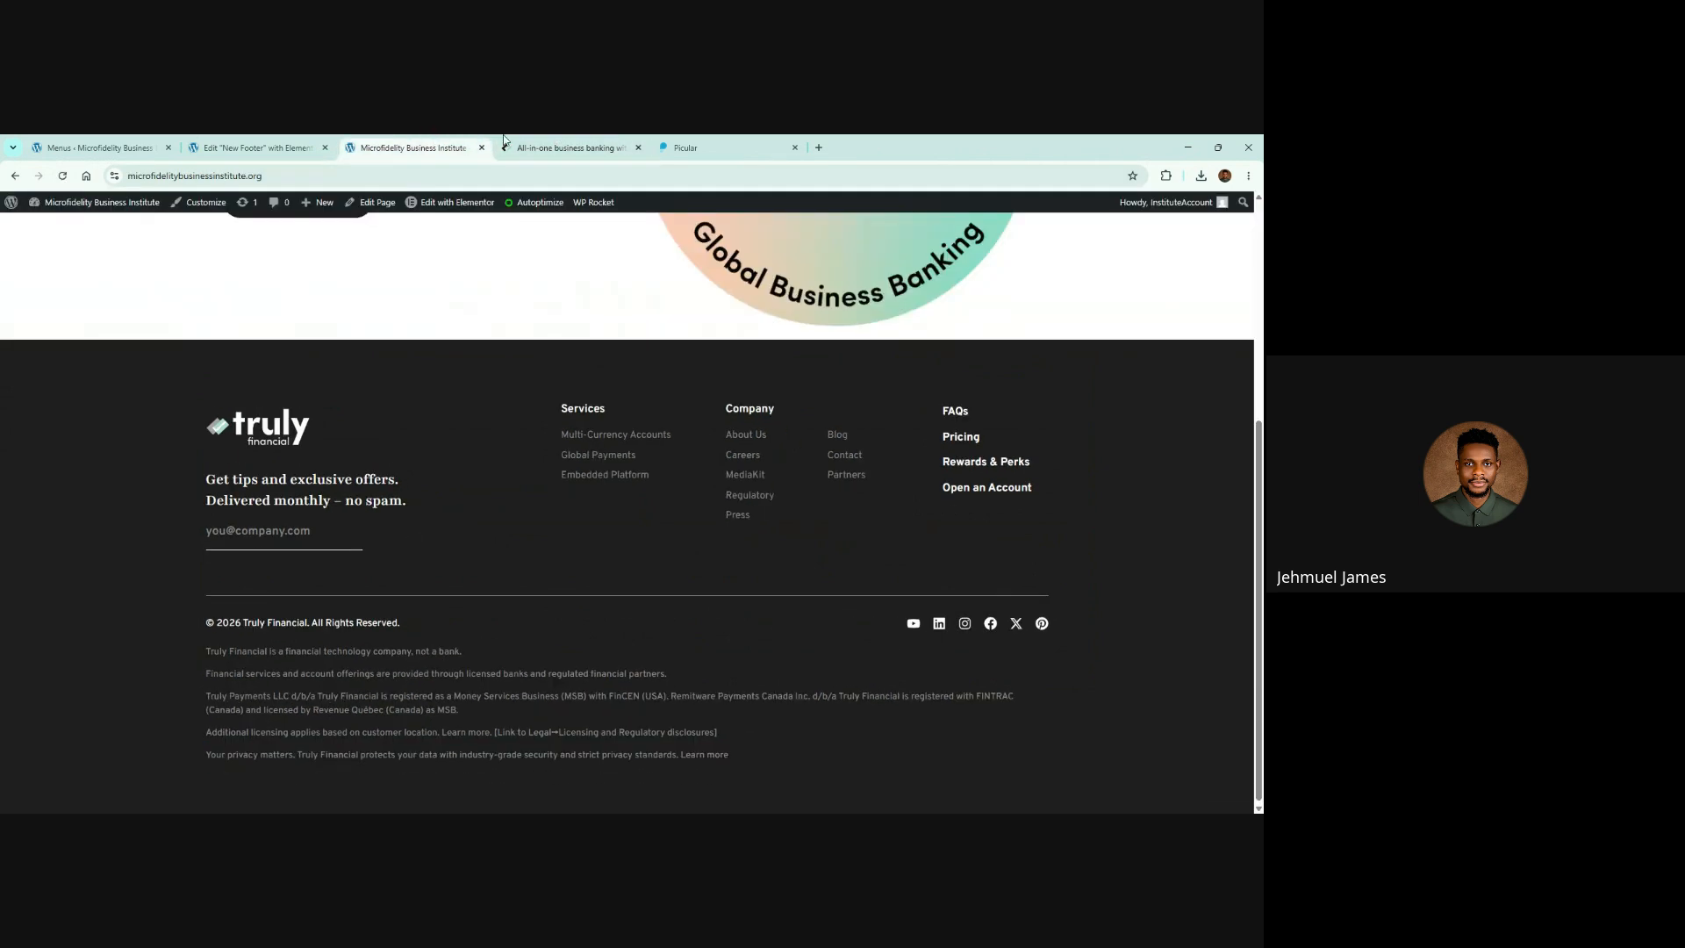
left_click(509, 143)
left_click(489, 140)
left_click(561, 140)
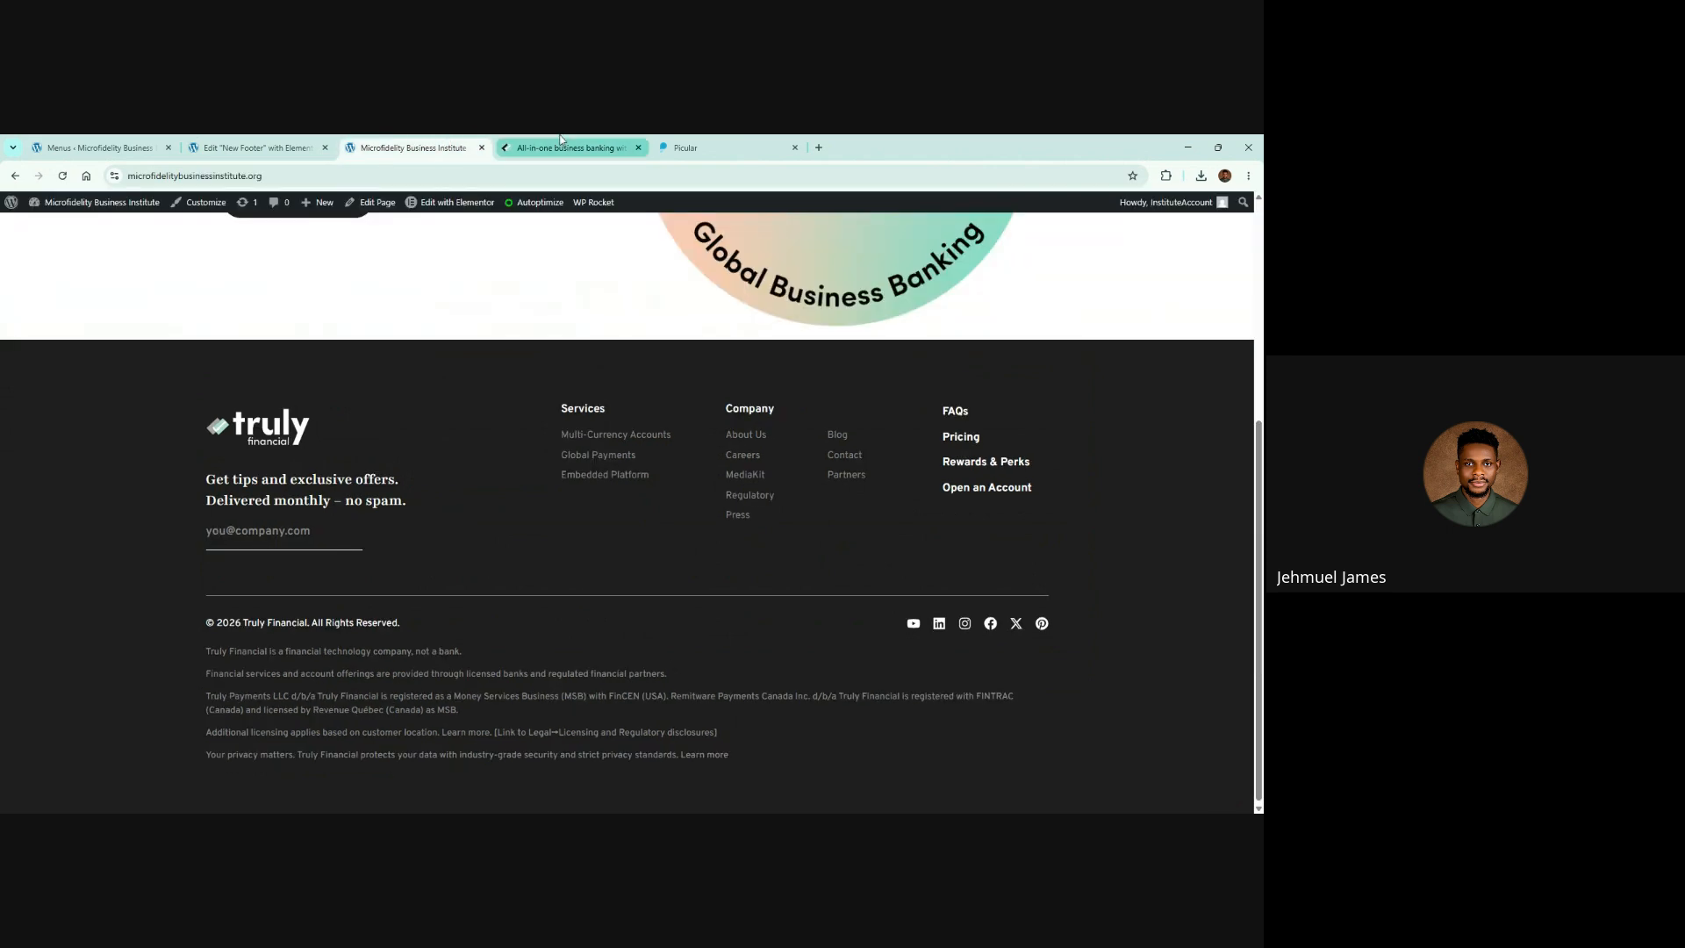
left_click(474, 143)
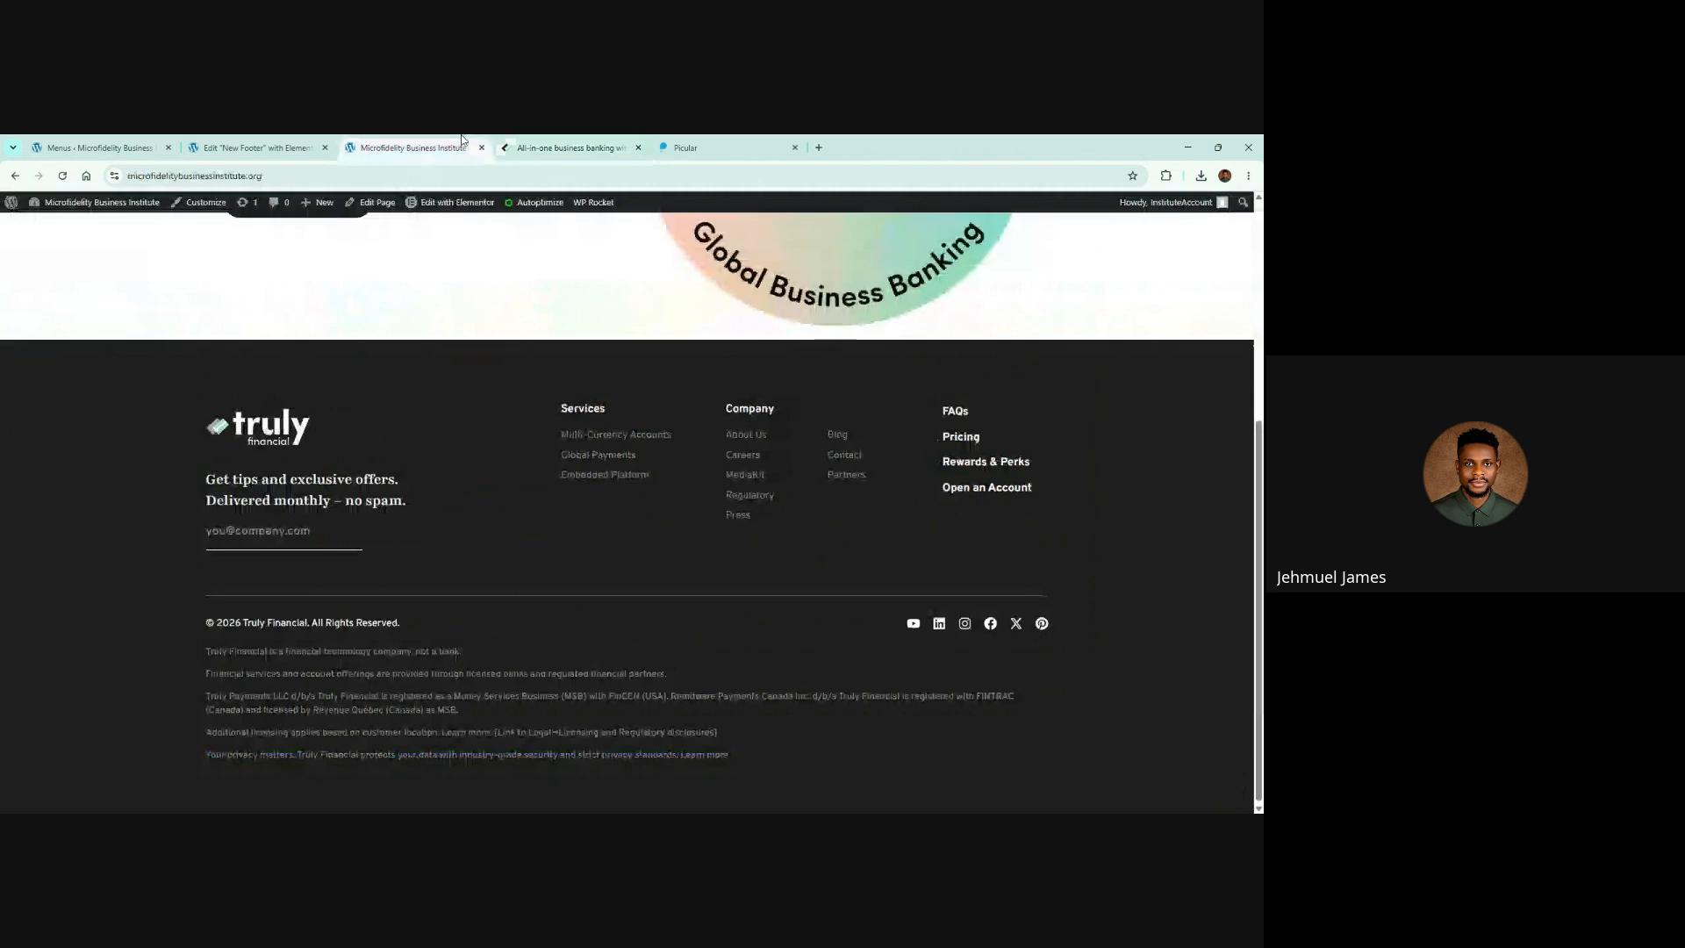
left_click(576, 140)
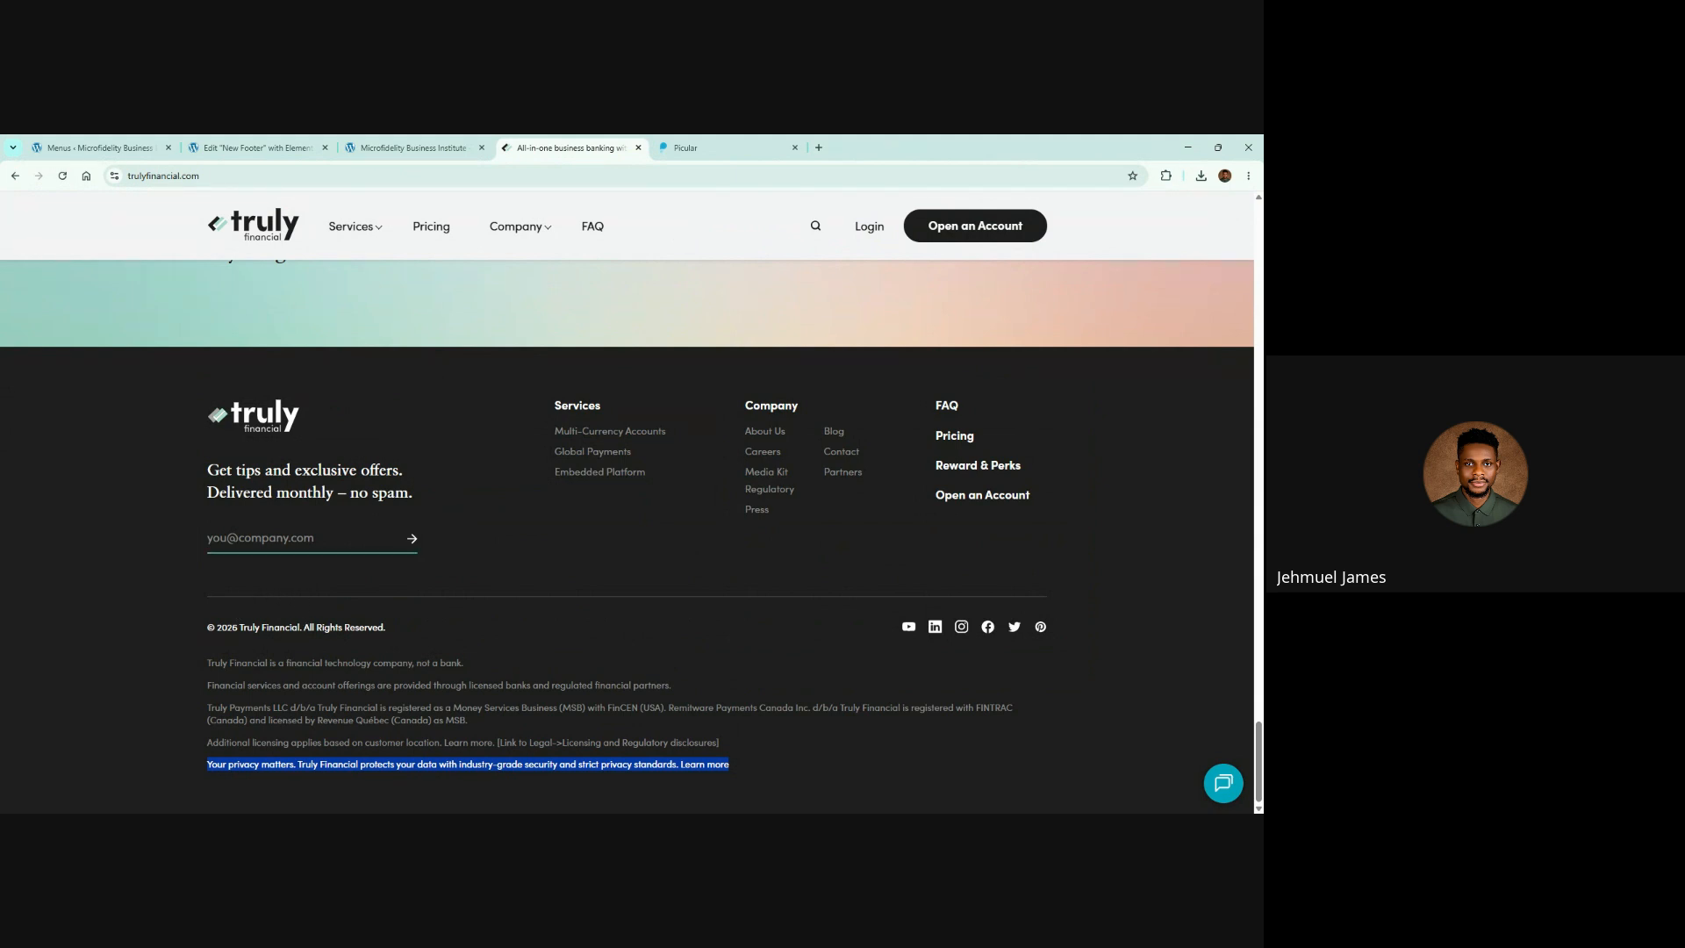
left_click(385, 141)
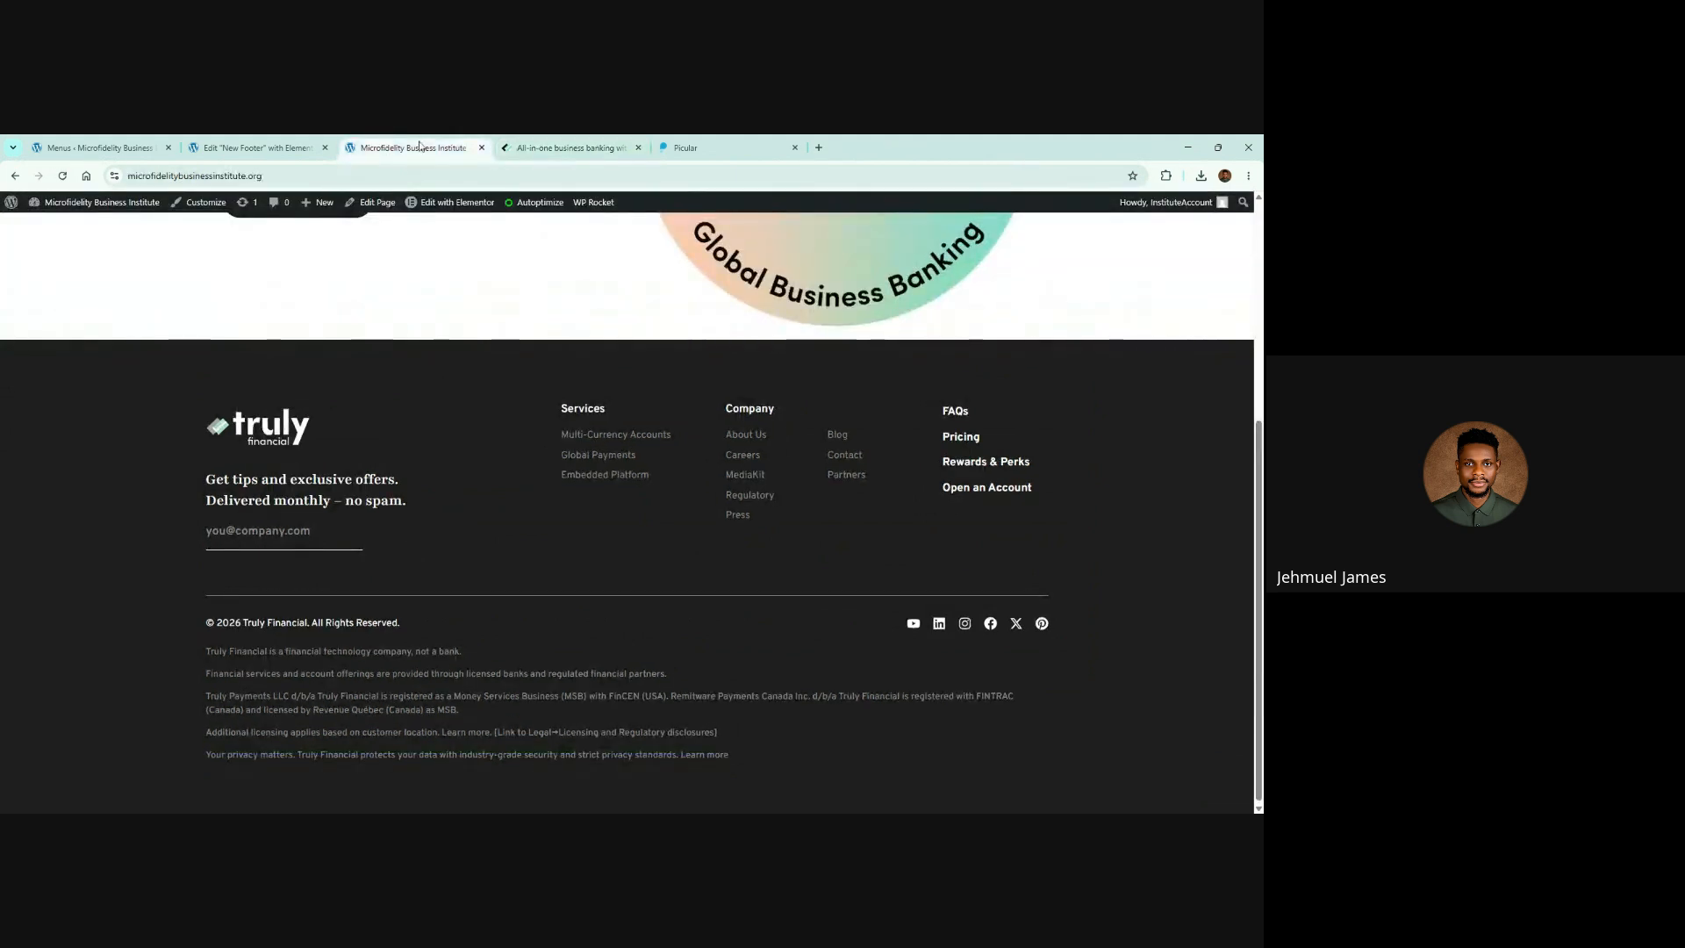
left_click(595, 143)
left_click(408, 146)
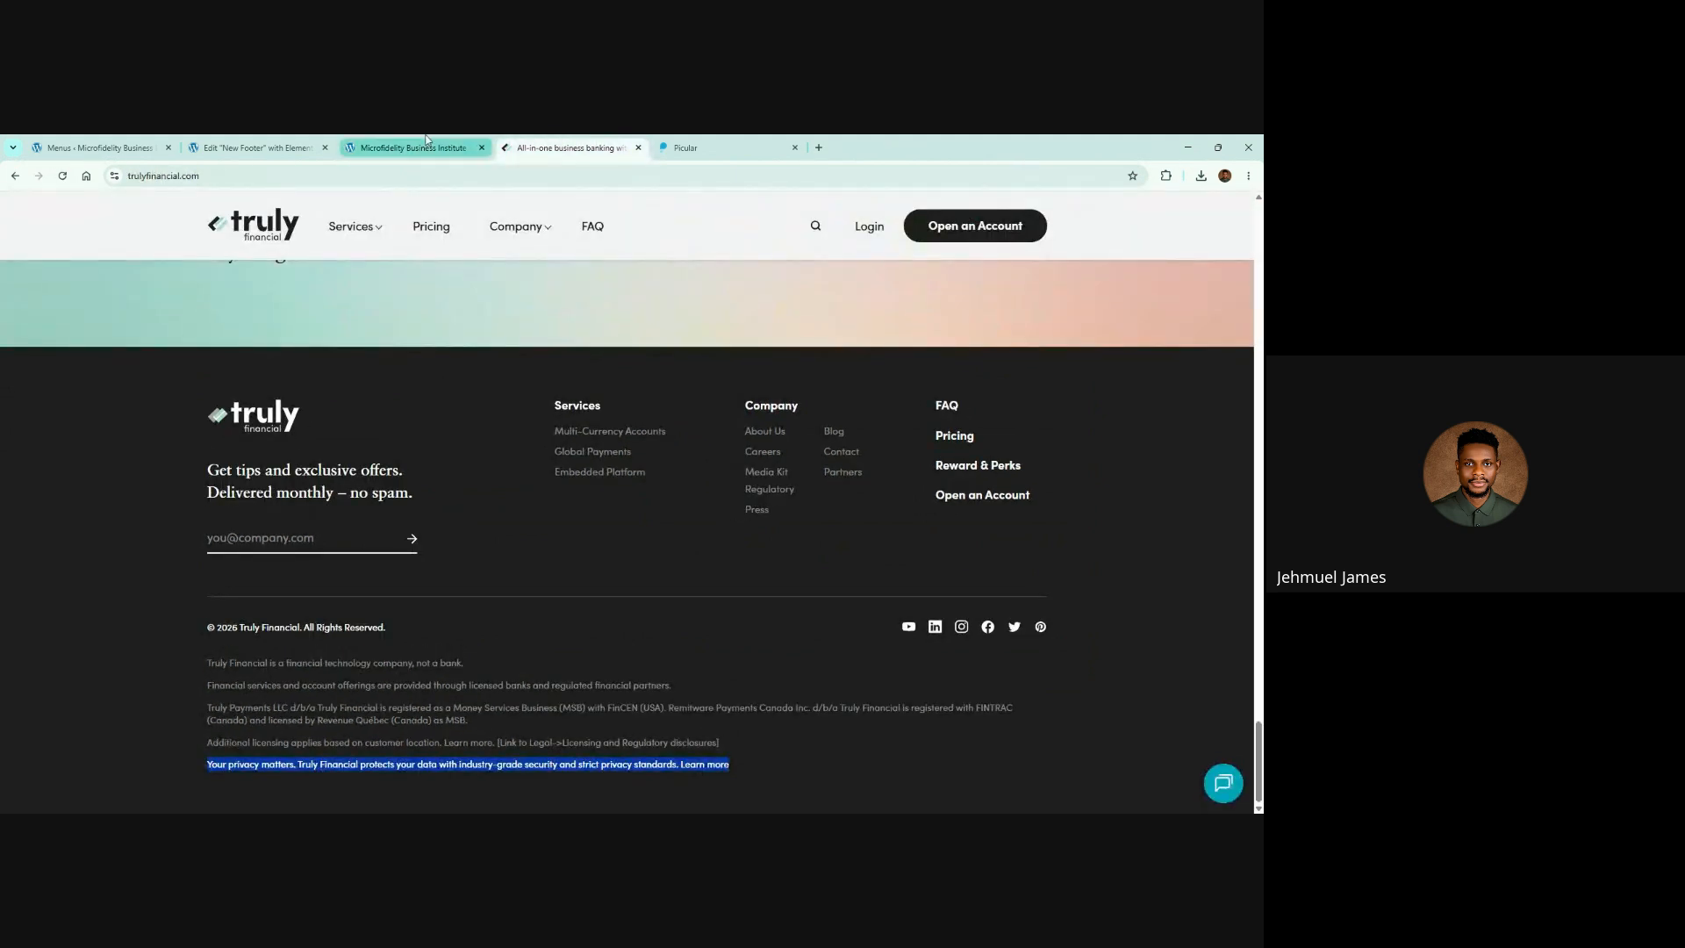
Step: Set the top padding of the container holding the copyright line and social icons to 2.5 and publish the footer
left_click(240, 142)
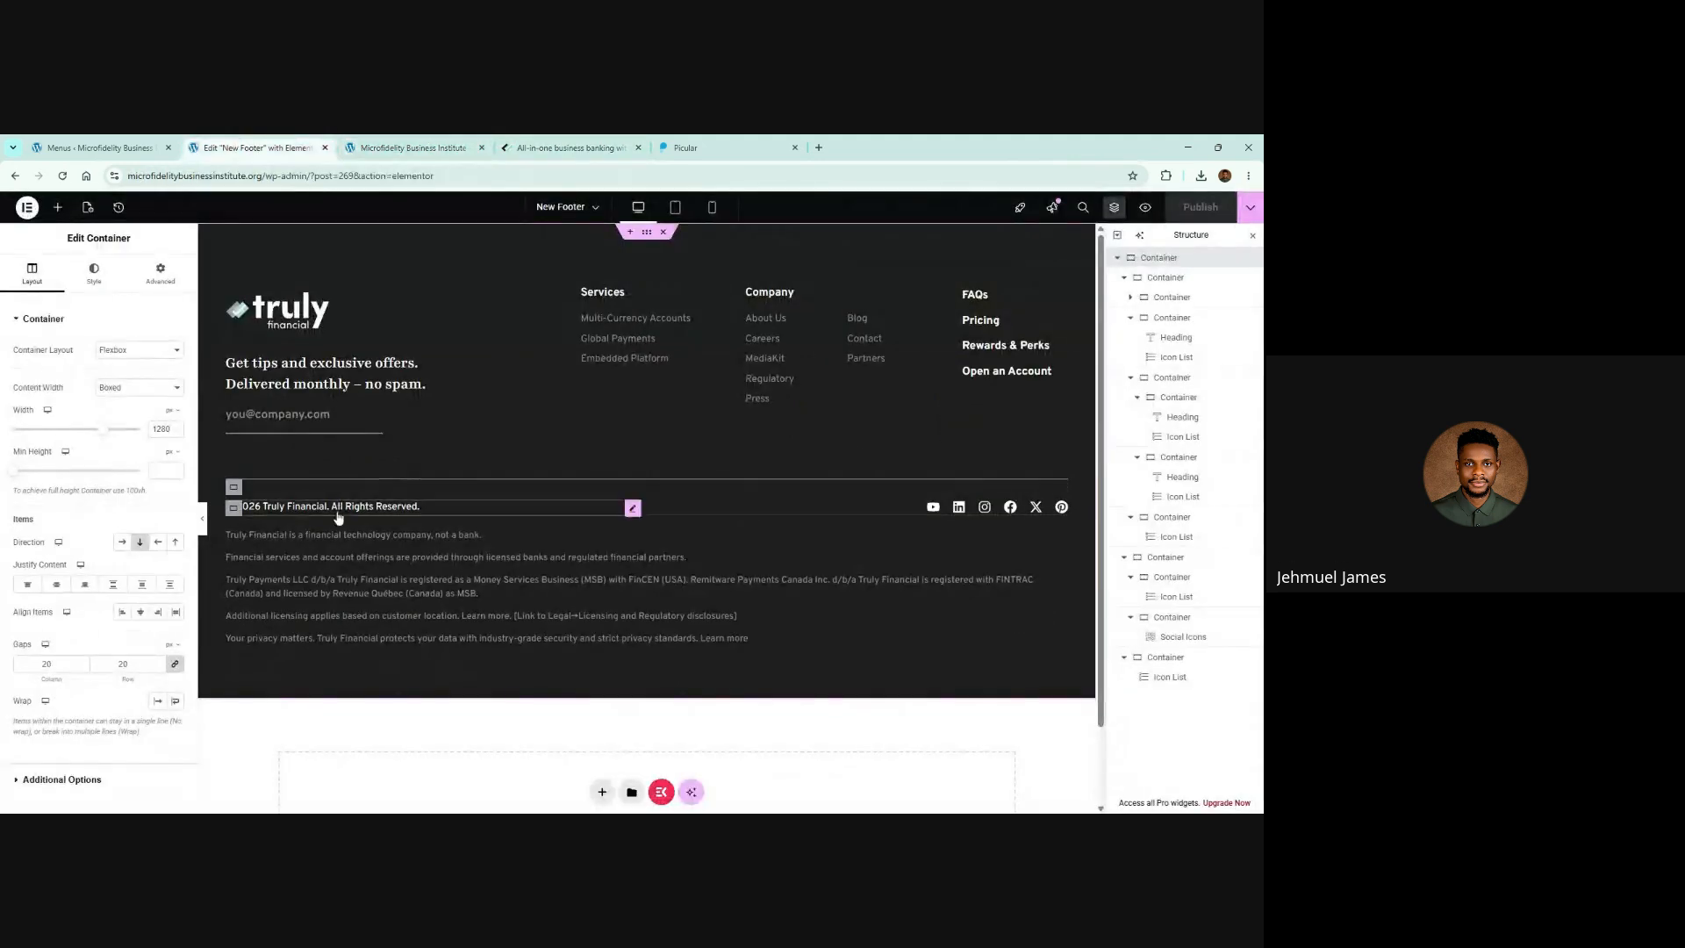
left_click(236, 487)
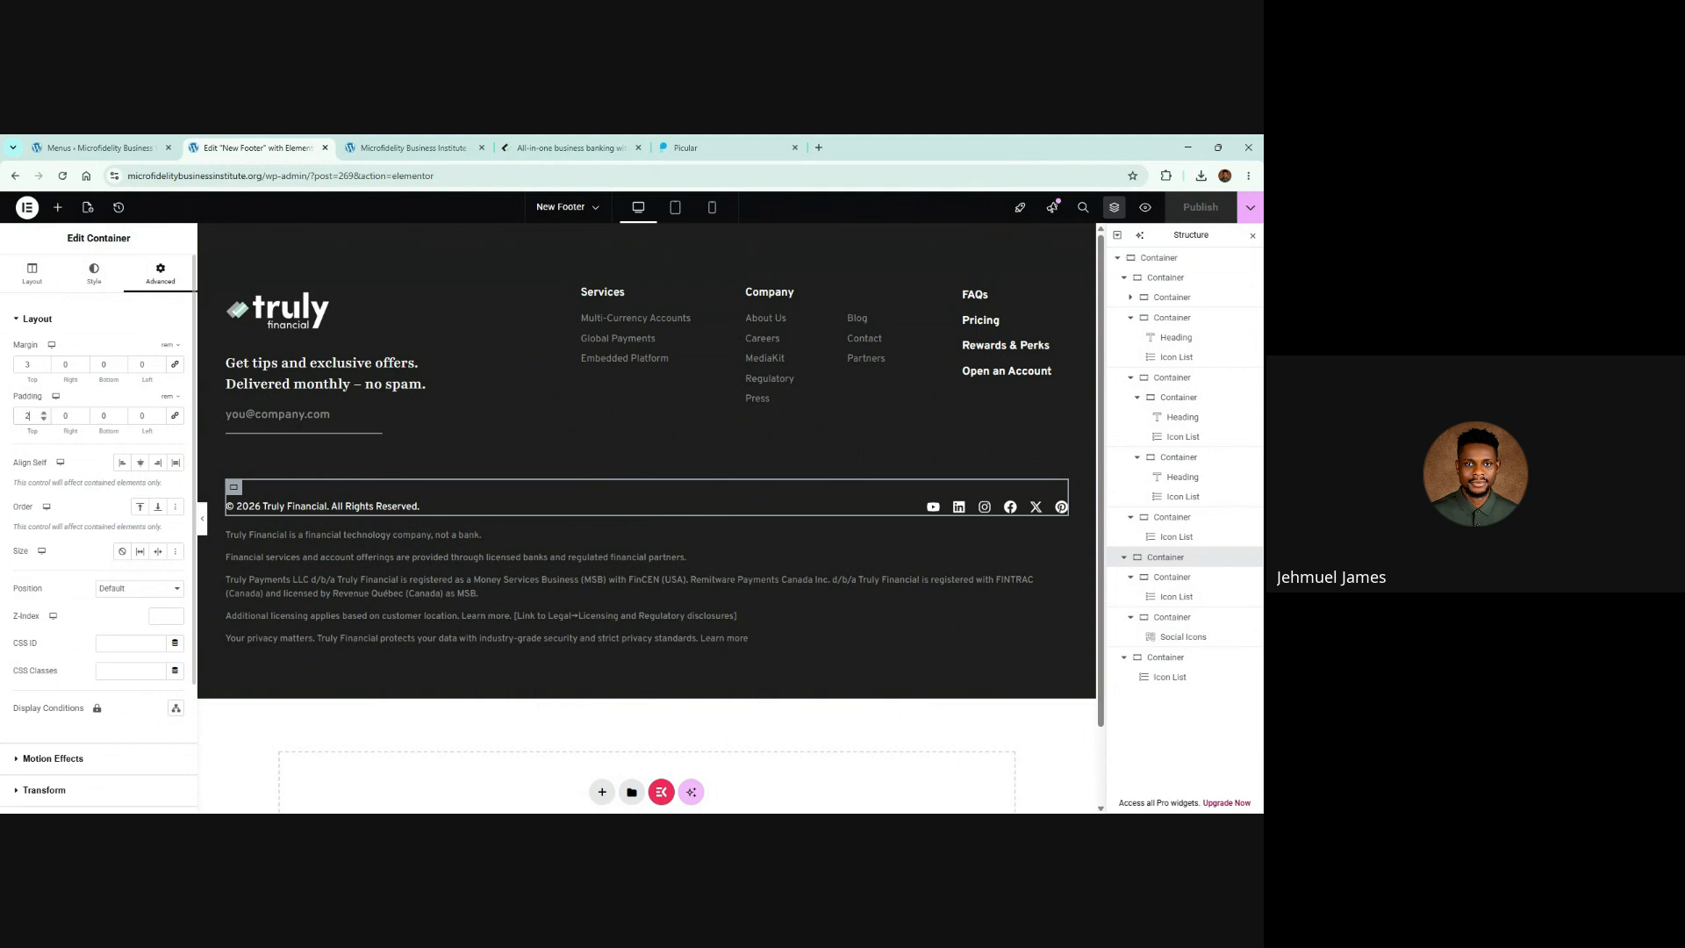
type(".5")
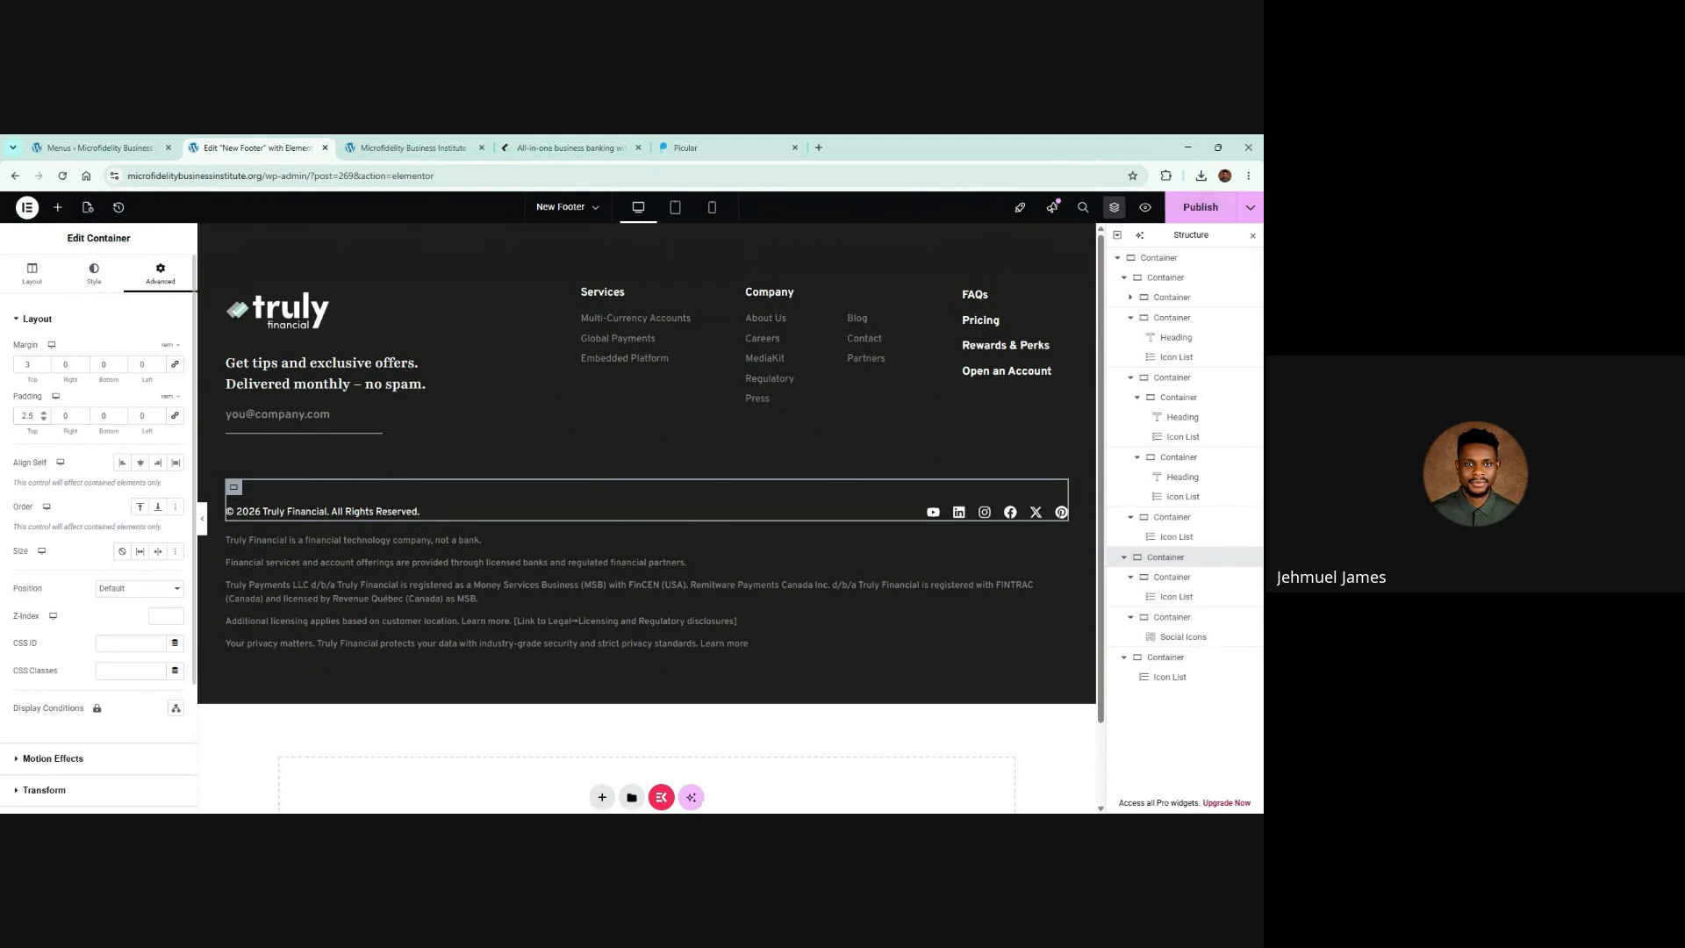
left_click(1199, 207)
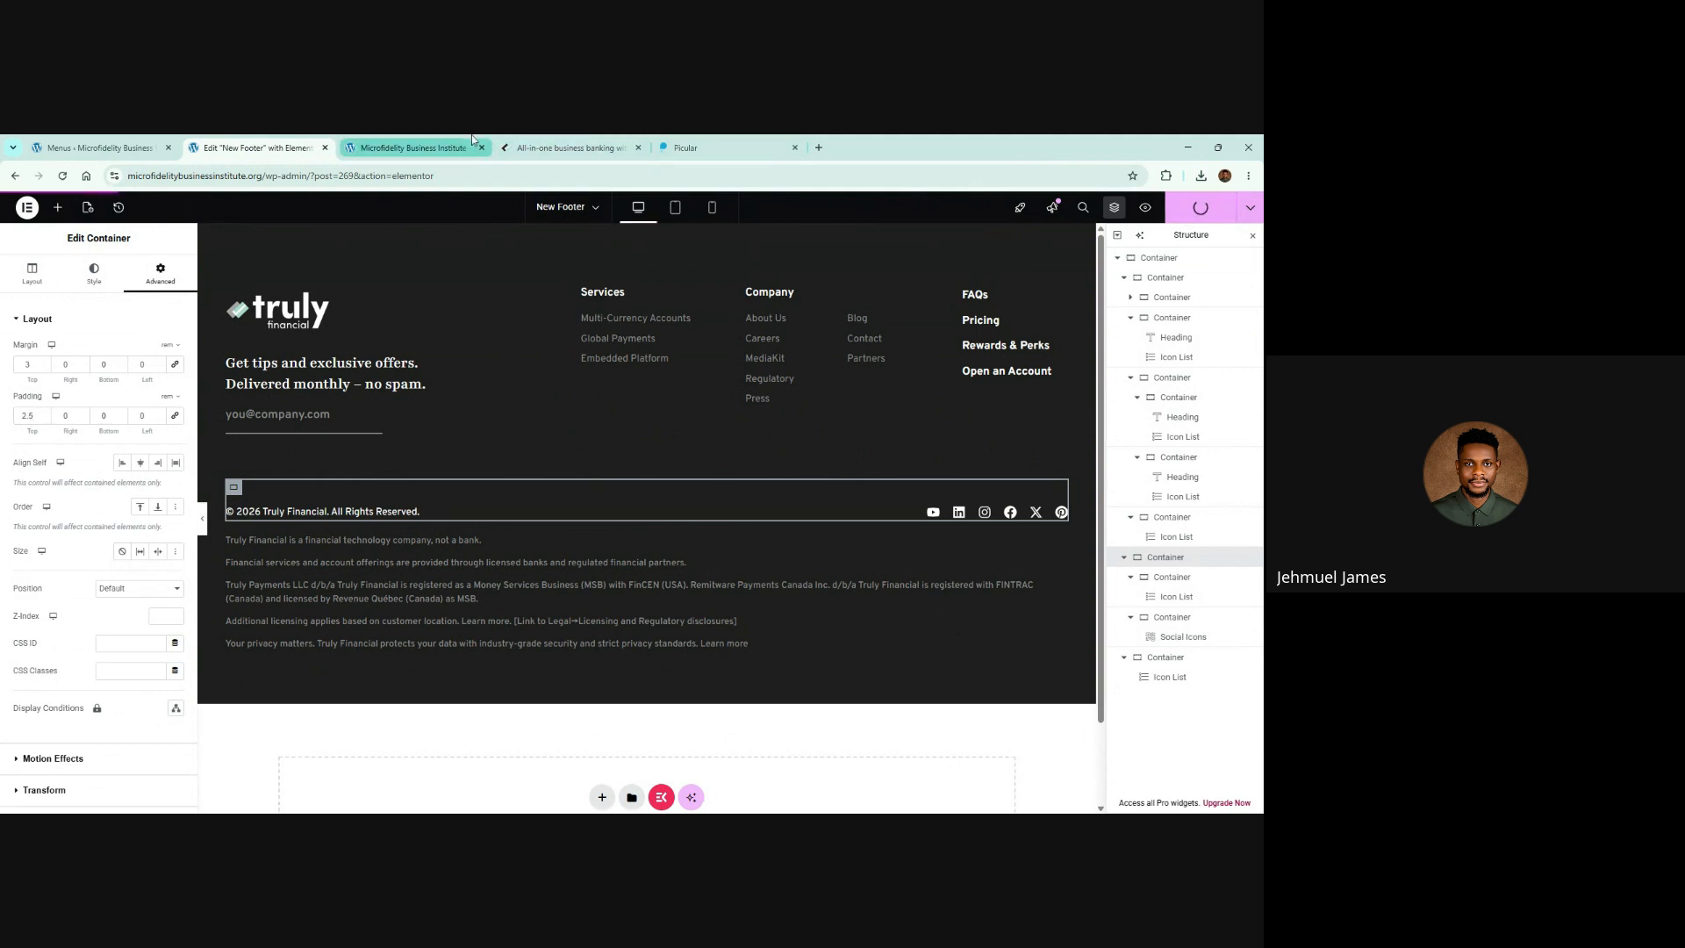
Step: Check the disclaimer against the trulyfinancial.com footer and clear the hover text color of the disclaimer icon list in Elementor
left_click(538, 145)
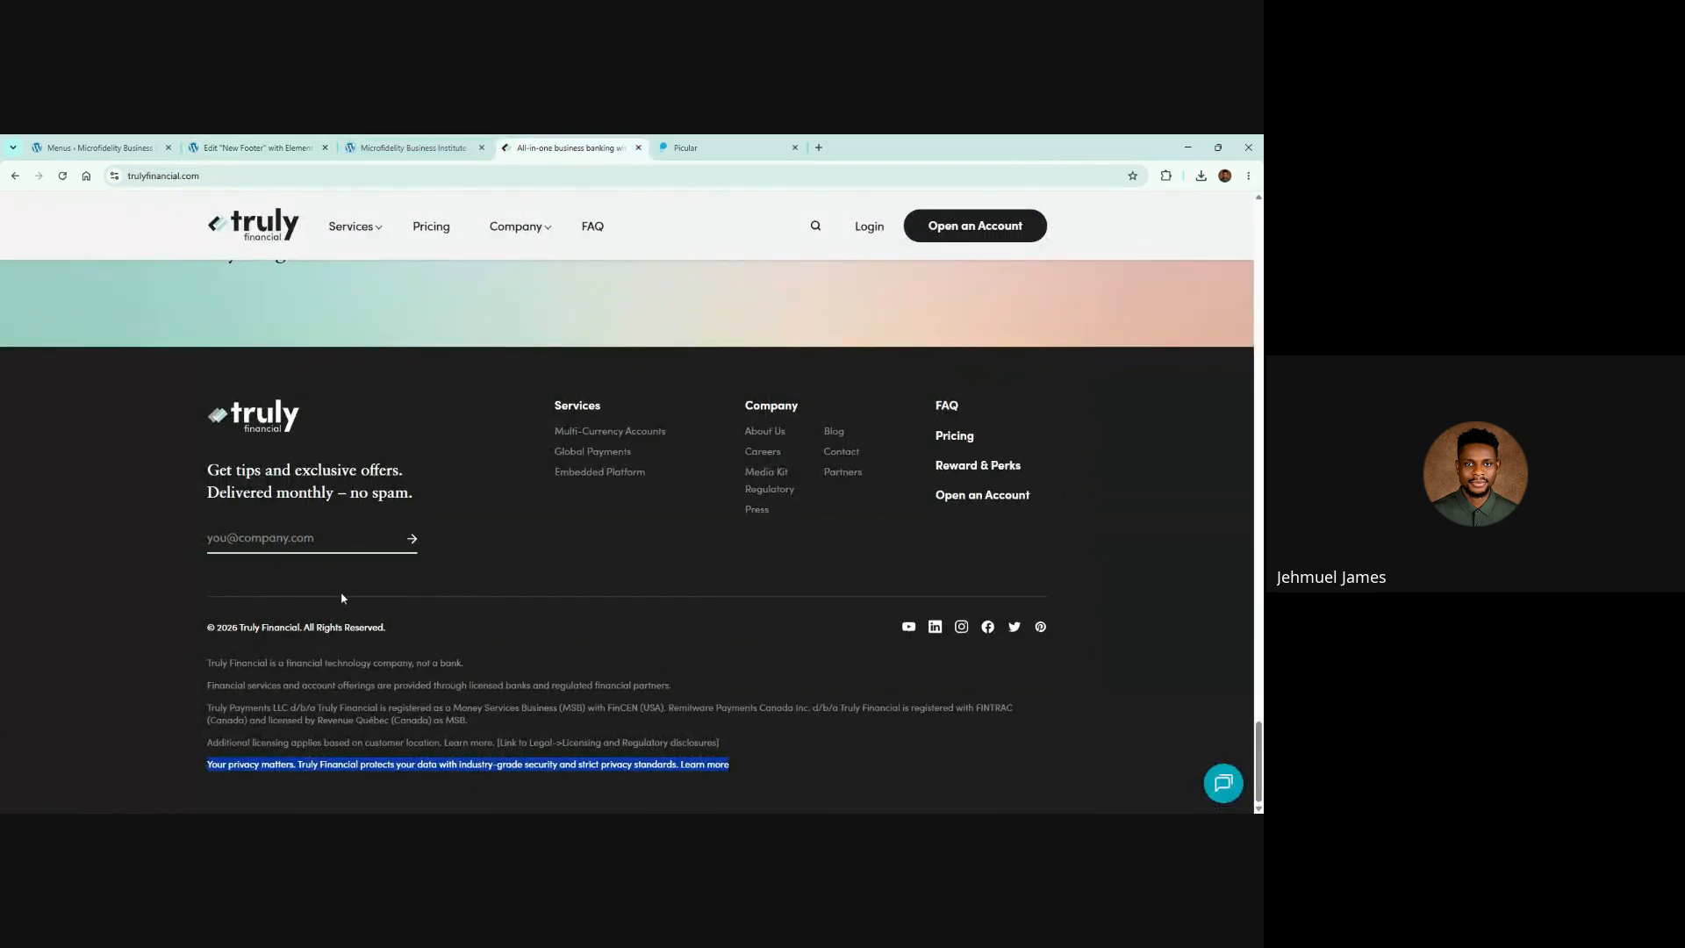
left_click(403, 140)
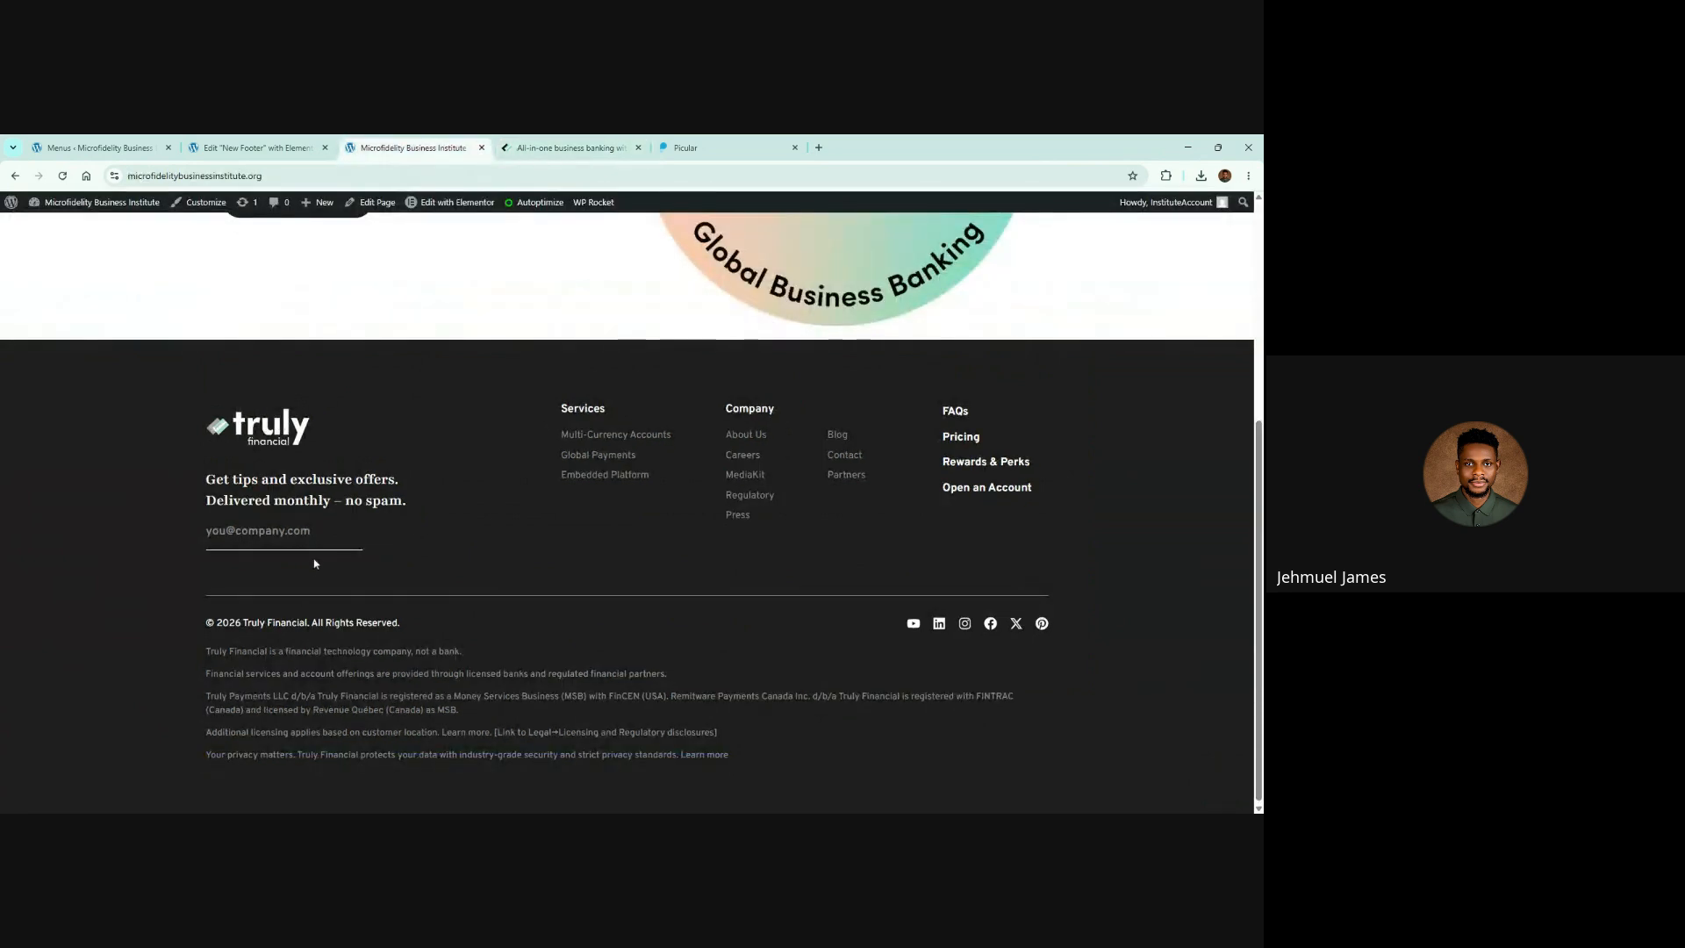
left_click(590, 141)
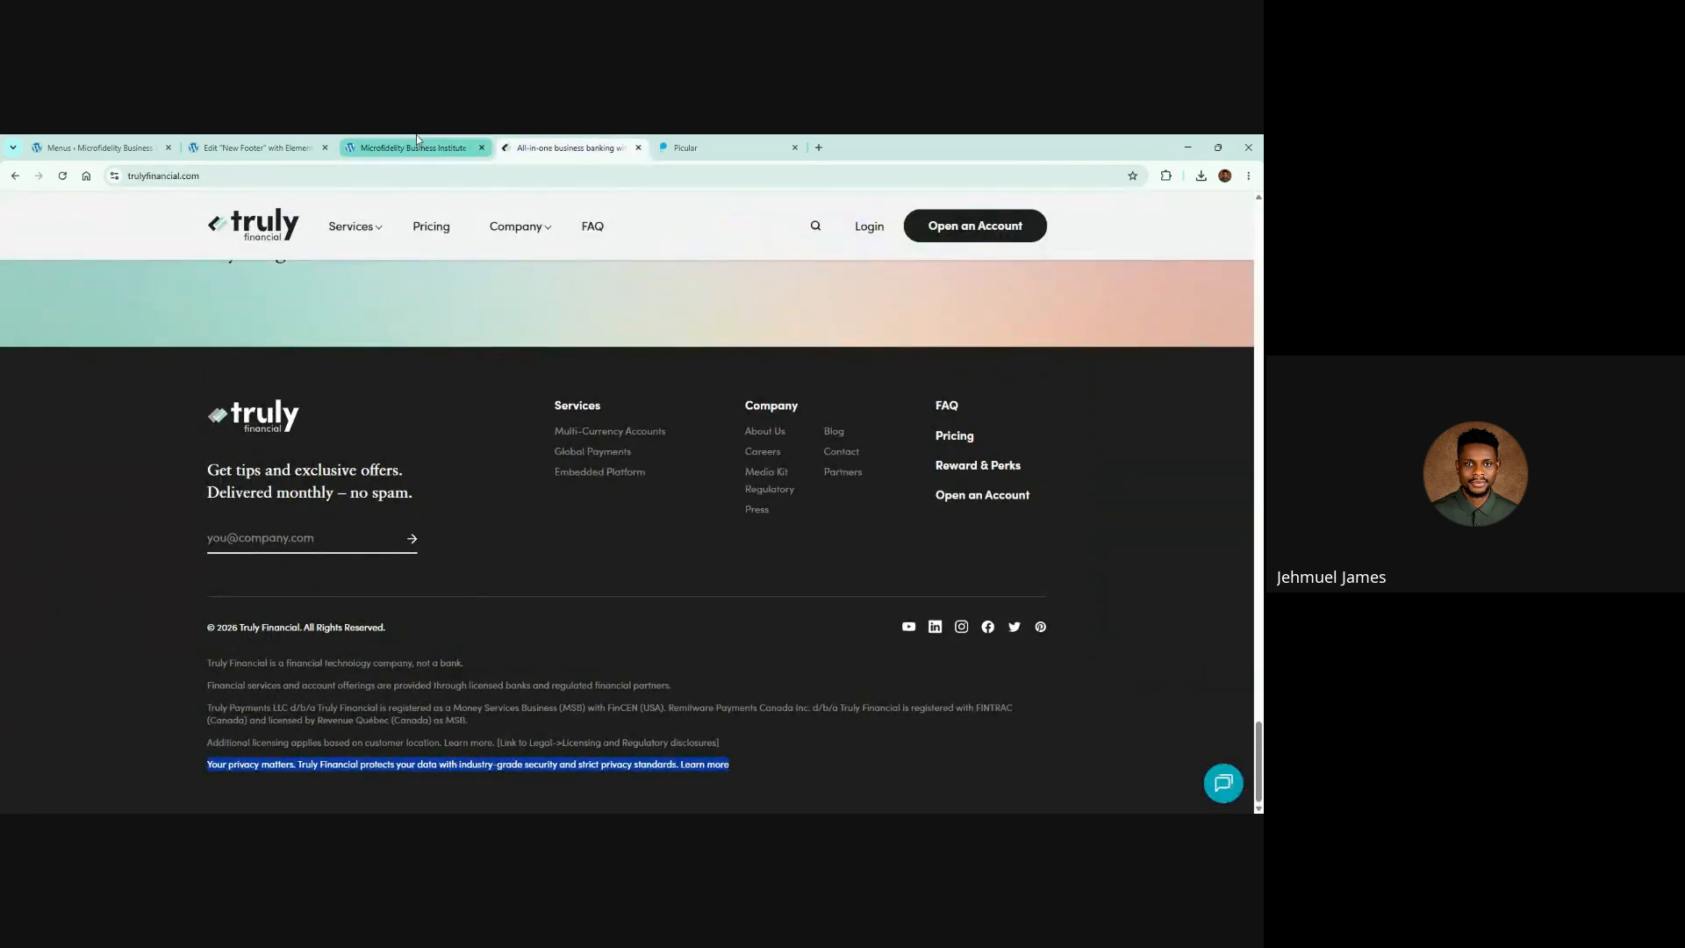
left_click(364, 704)
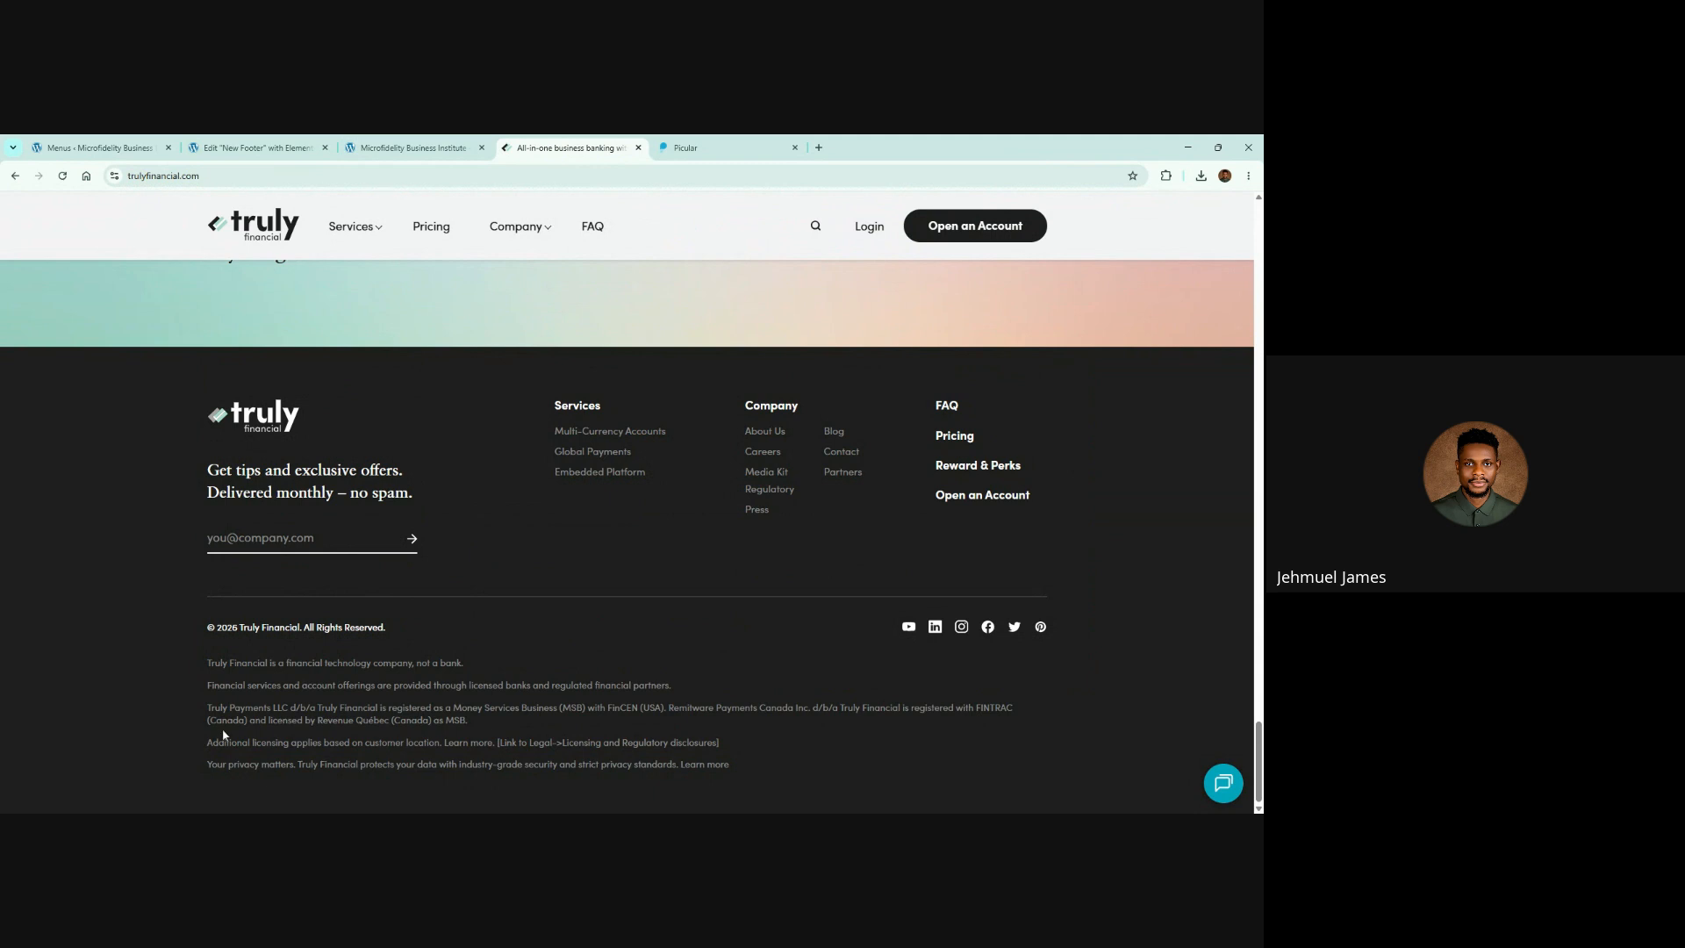
left_click(254, 148)
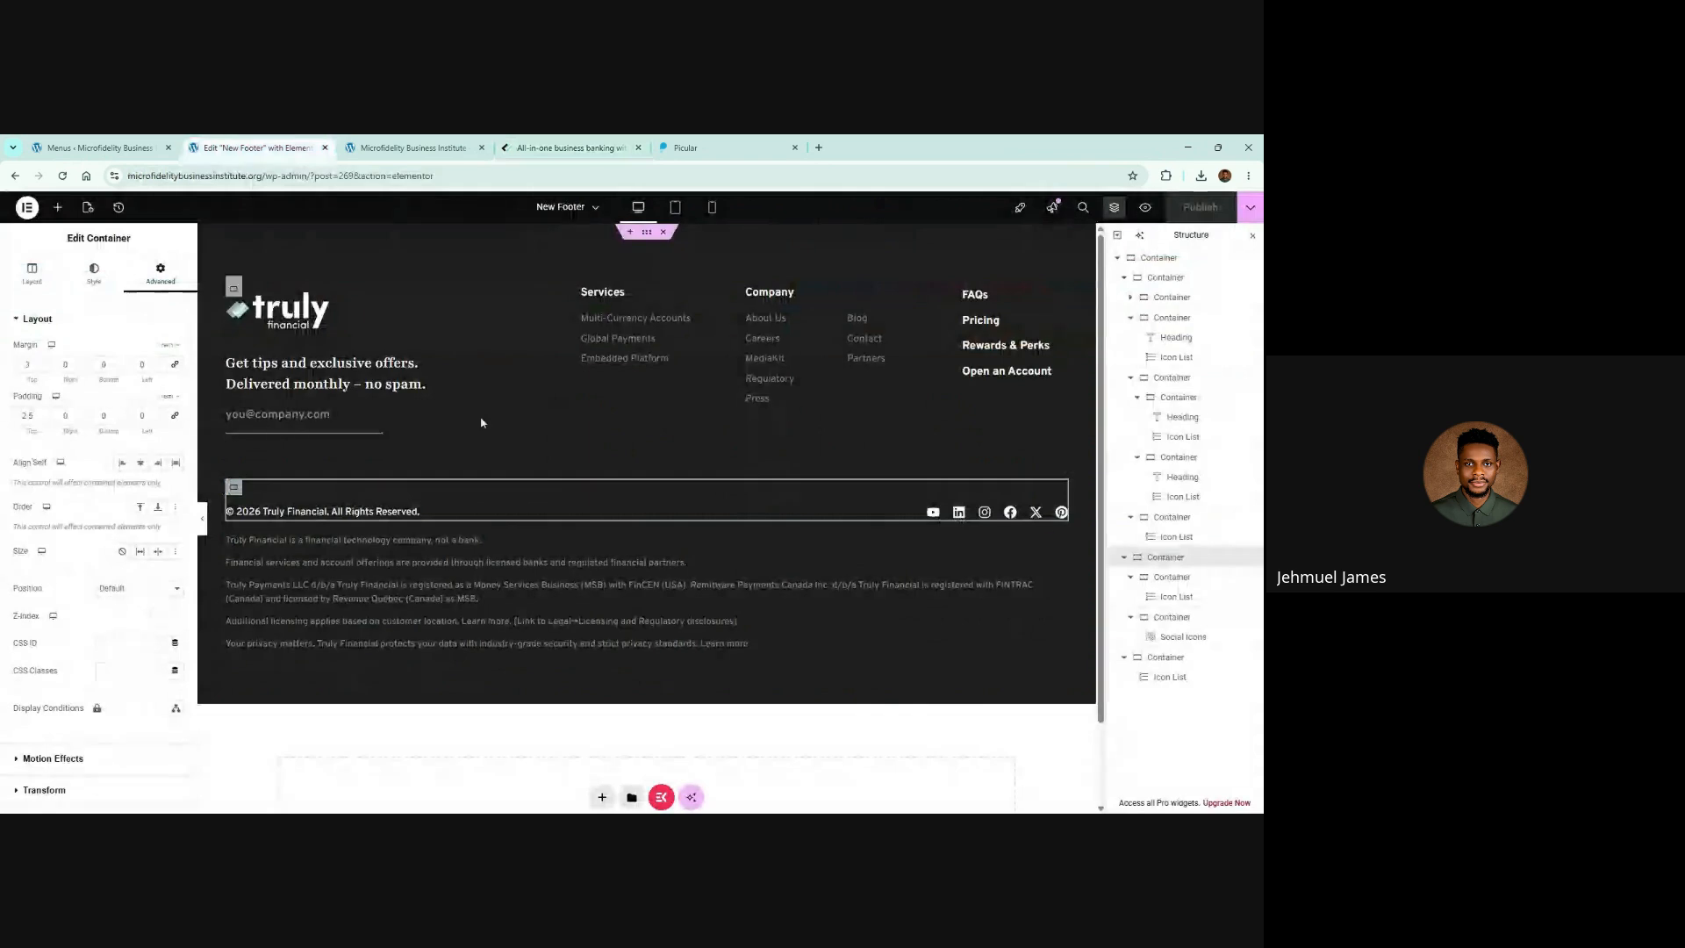
left_click(544, 595)
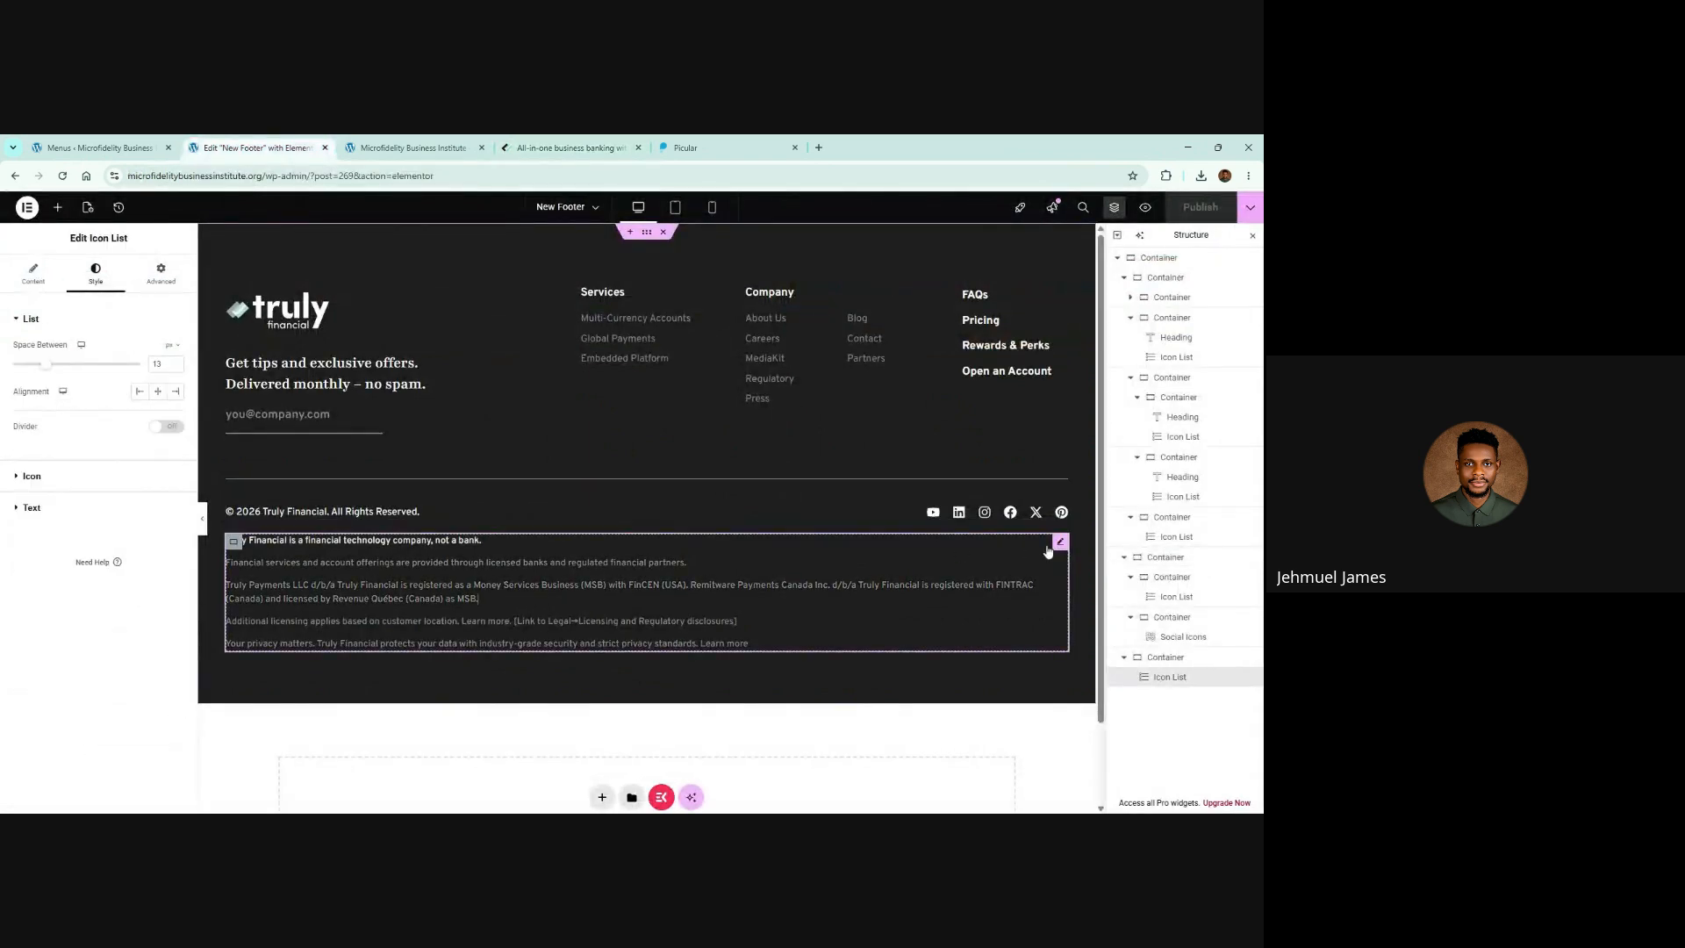
left_click(97, 509)
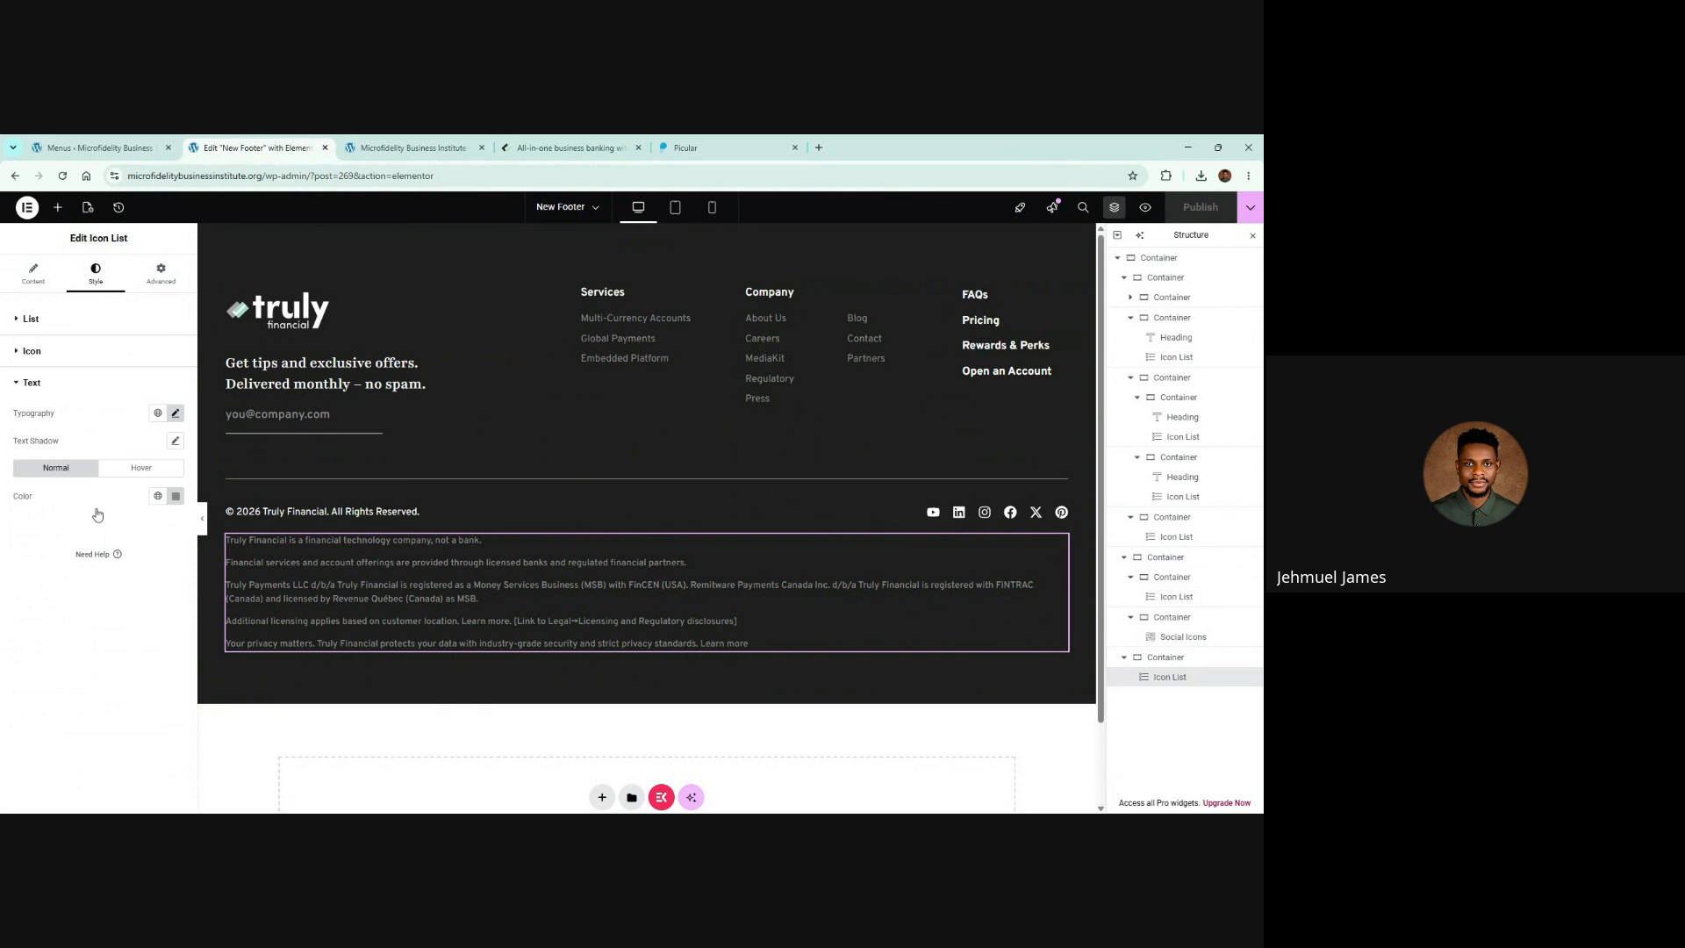
left_click(138, 470)
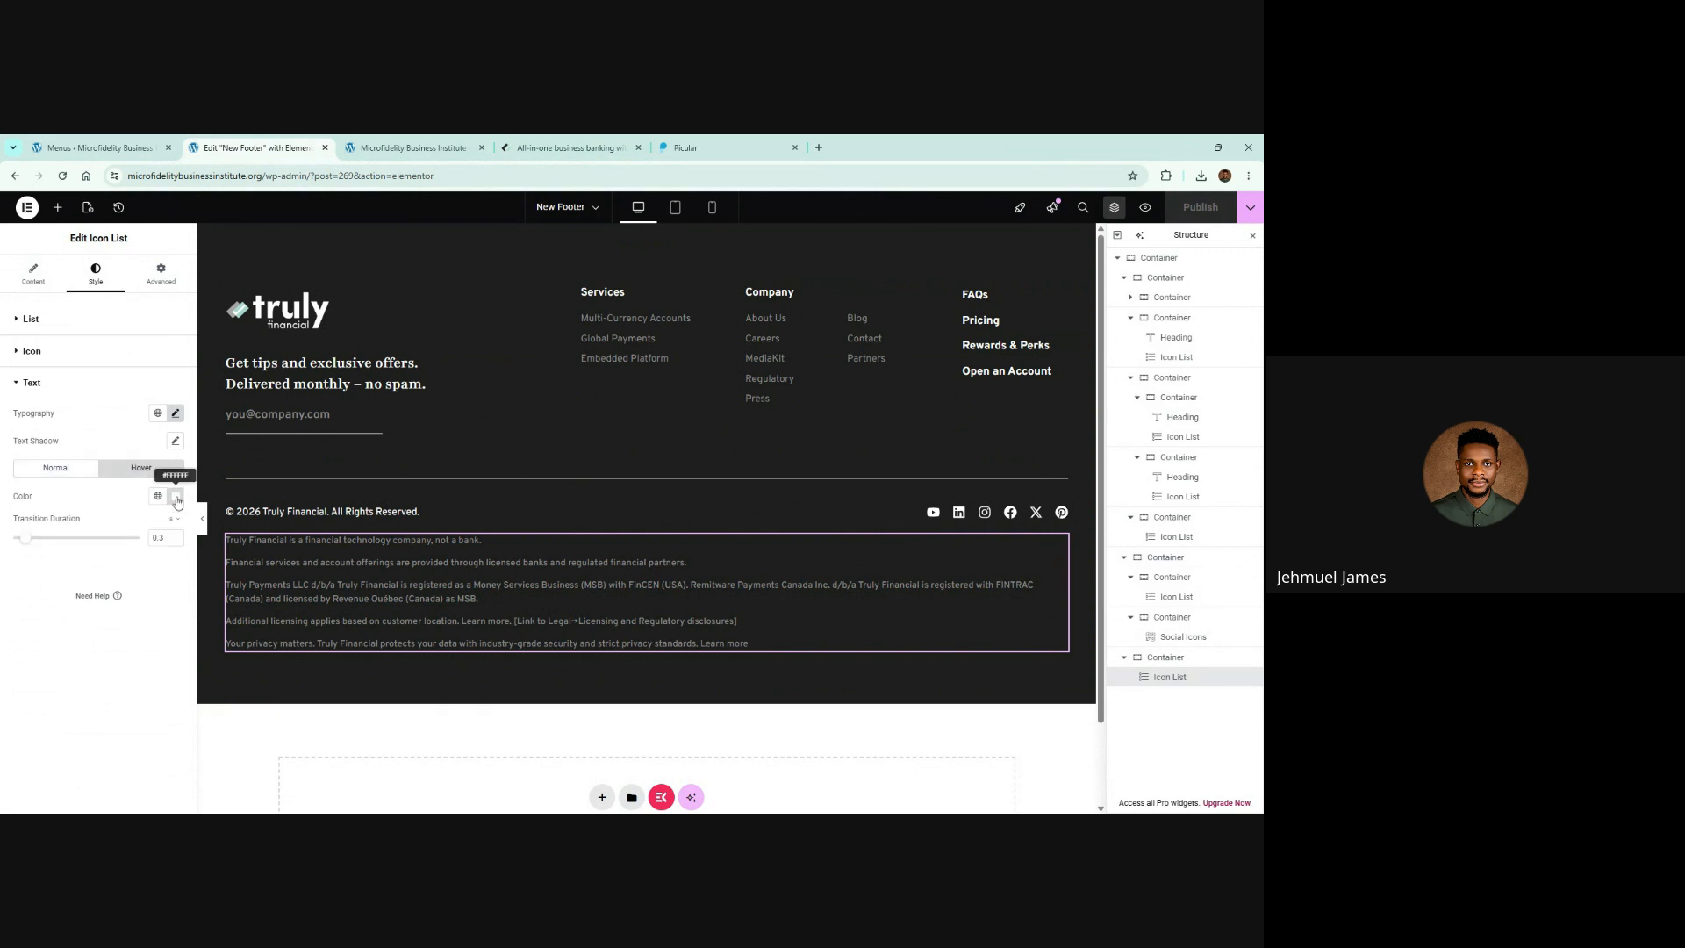
left_click(176, 496)
left_click(195, 525)
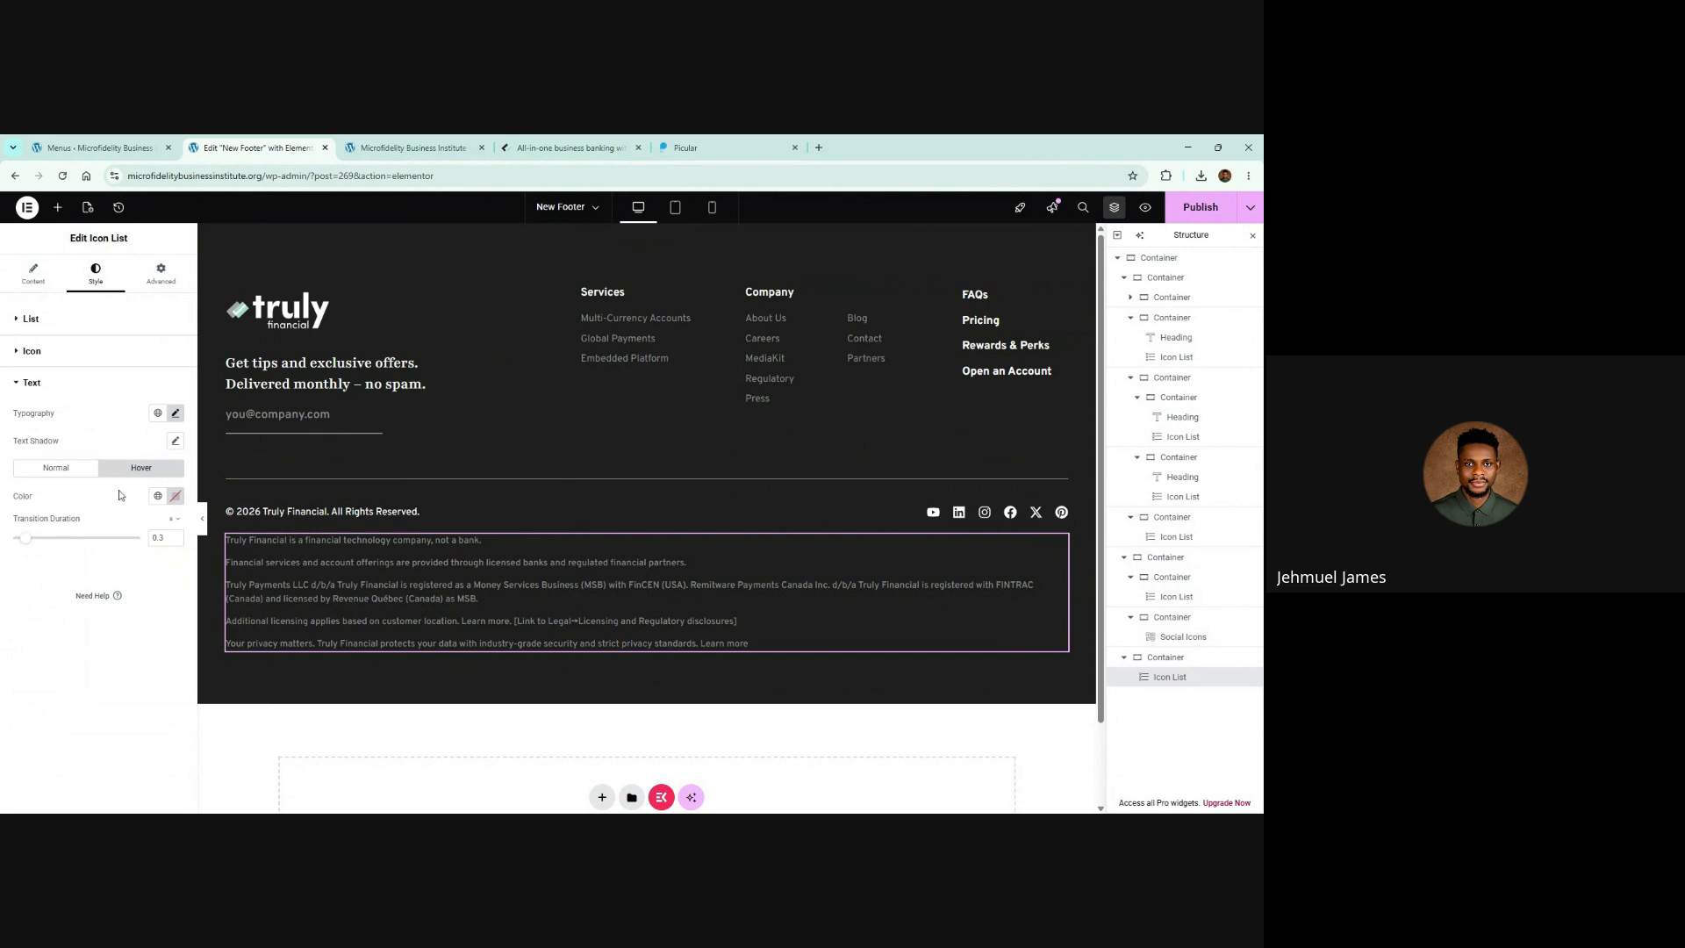
Step: Insert a <br> before "(Canada)" in the disclaimer's "Truly Payments LLC" item and publish the footer
left_click(33, 273)
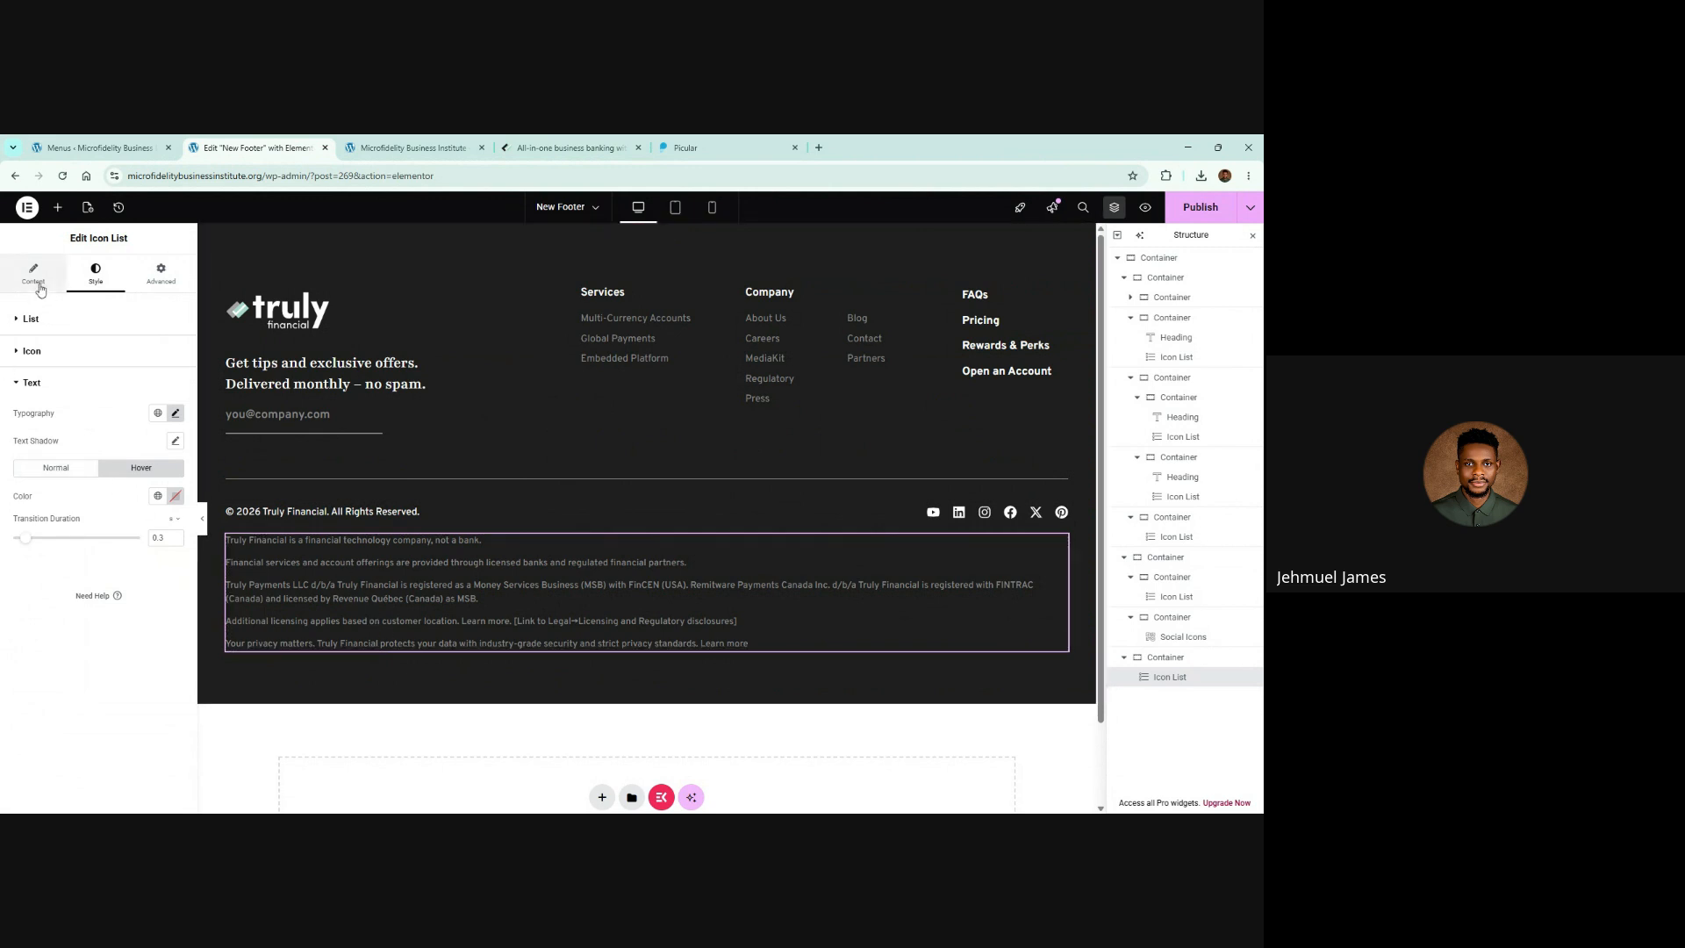
left_click(74, 465)
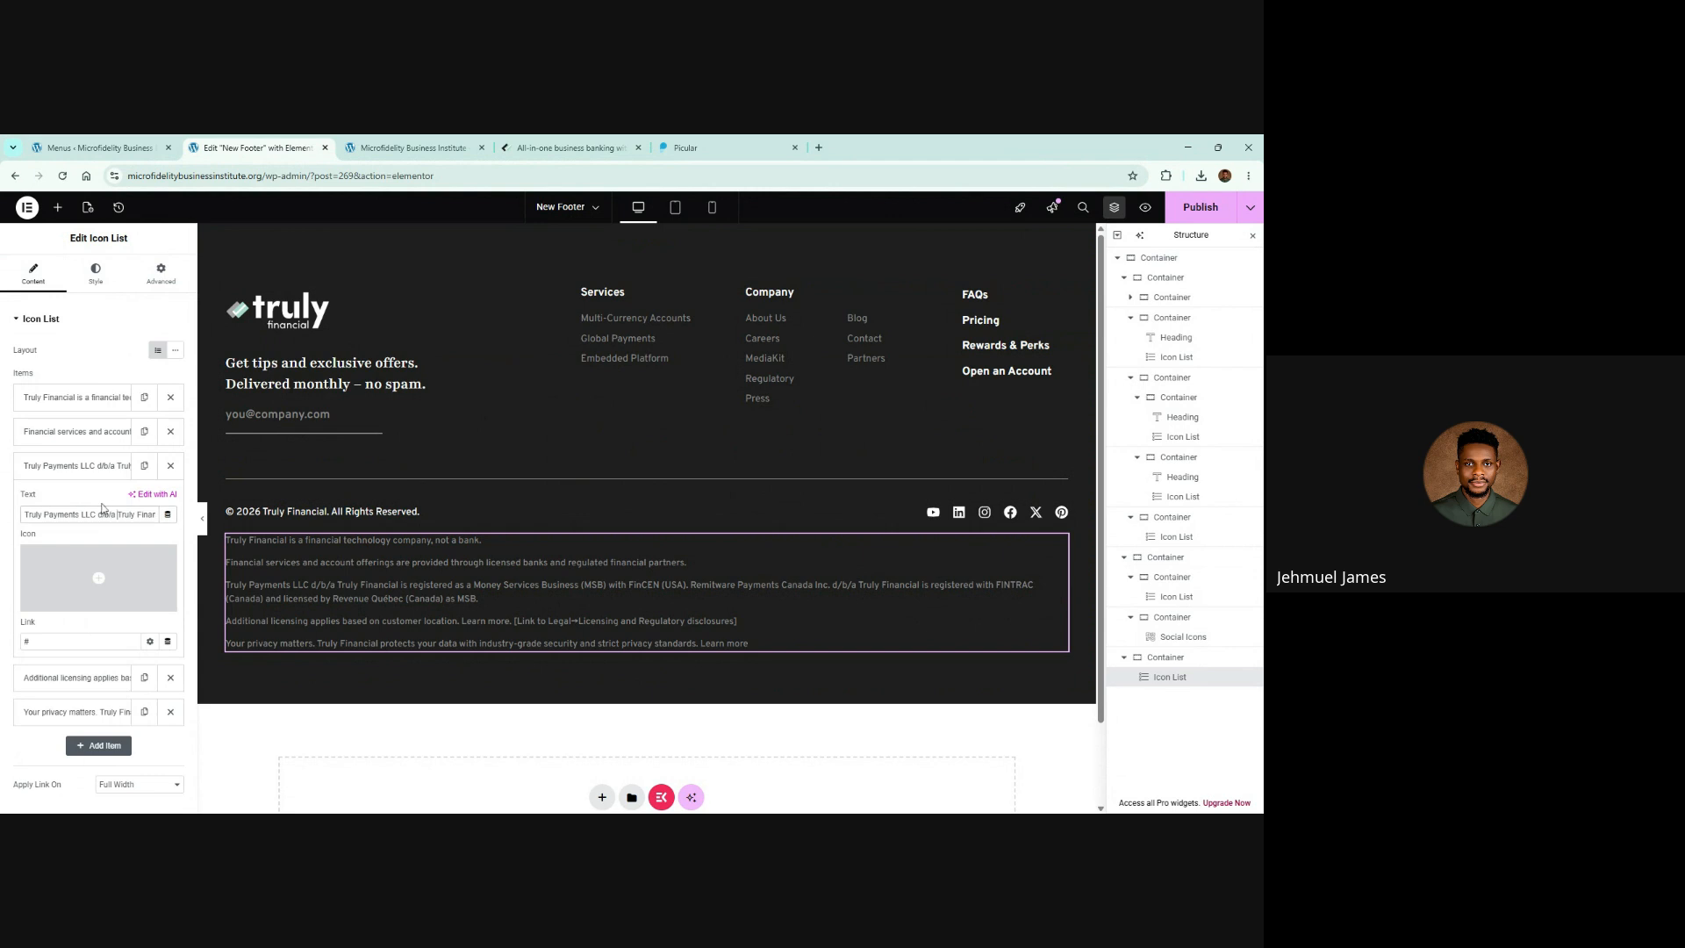
key("Right")
key("Right")
key("Right")
key("Right")
key("Right")
key("Right")
key("Right")
key("Right")
key("Right")
key("Right")
key("Right")
key("Right")
key("Right")
key("Right")
key("Right")
key("Right")
key("Right")
key("Right")
key("Right")
key("Right")
key("Right")
key("Right")
key("Right")
key("Right")
key("Right")
key("Right")
key("Right")
key("Right")
key("Right")
key("Right")
key("Right")
key("Right")
key("Right")
key("Right")
key("Right")
key("Right")
key("Right")
key("Right")
key("Right")
key("Right")
key("Right")
key("Right")
key("Right")
key("Right")
key("Right")
key("Right")
key("Right")
key("Right")
key("Right")
key("Right")
key("Right")
key("Right")
key("Right")
key("Right")
key("Right")
key("Right")
key("Right")
key("Right")
key("Right")
key("Right")
key("Right")
key("Right")
key("Right")
key("Right")
key("Right")
key("Right")
key("Right")
key("Right")
key("Right")
key("Right")
key("Right")
key("Right")
key("Right")
key("Right")
key("Right")
key("Right")
key("Right")
key("Right")
key("Right")
key("Right")
key("Right")
key("Right")
key("Right")
key("Right")
key("Right")
key("Right")
key("Right")
key("Right")
key("Right")
key("Right")
key("Right")
key("Right")
key("Right")
key("Right")
key("Right")
key("Right")
key("Right")
key("Right")
key("Right")
key("Right")
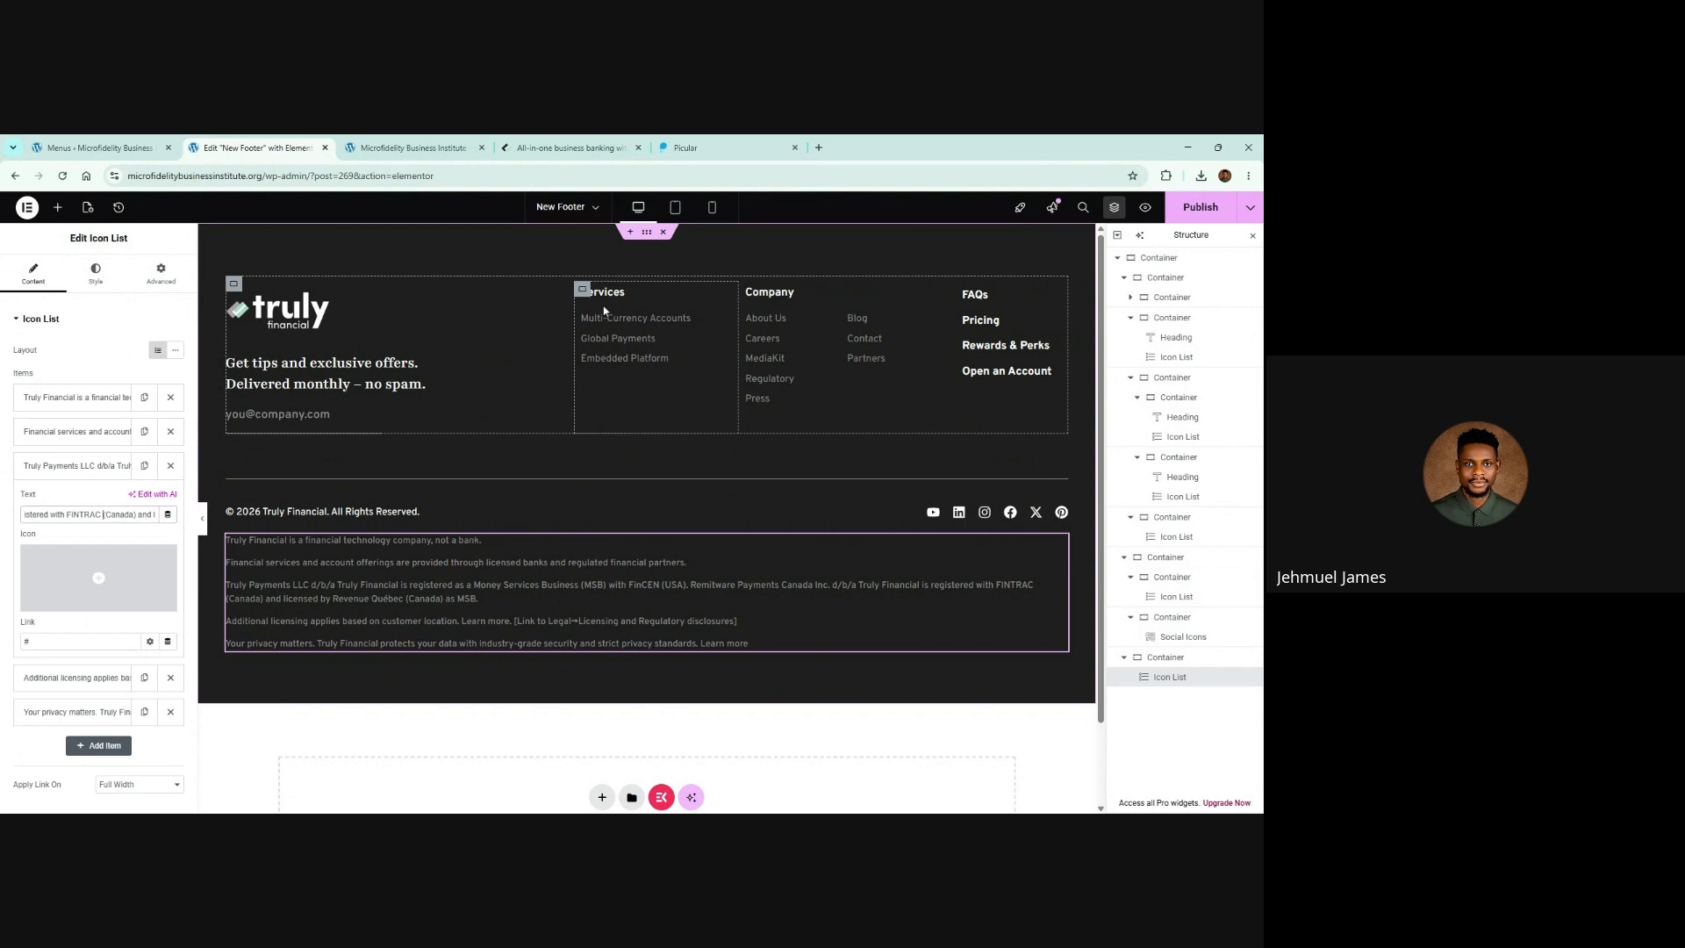
type("<b")
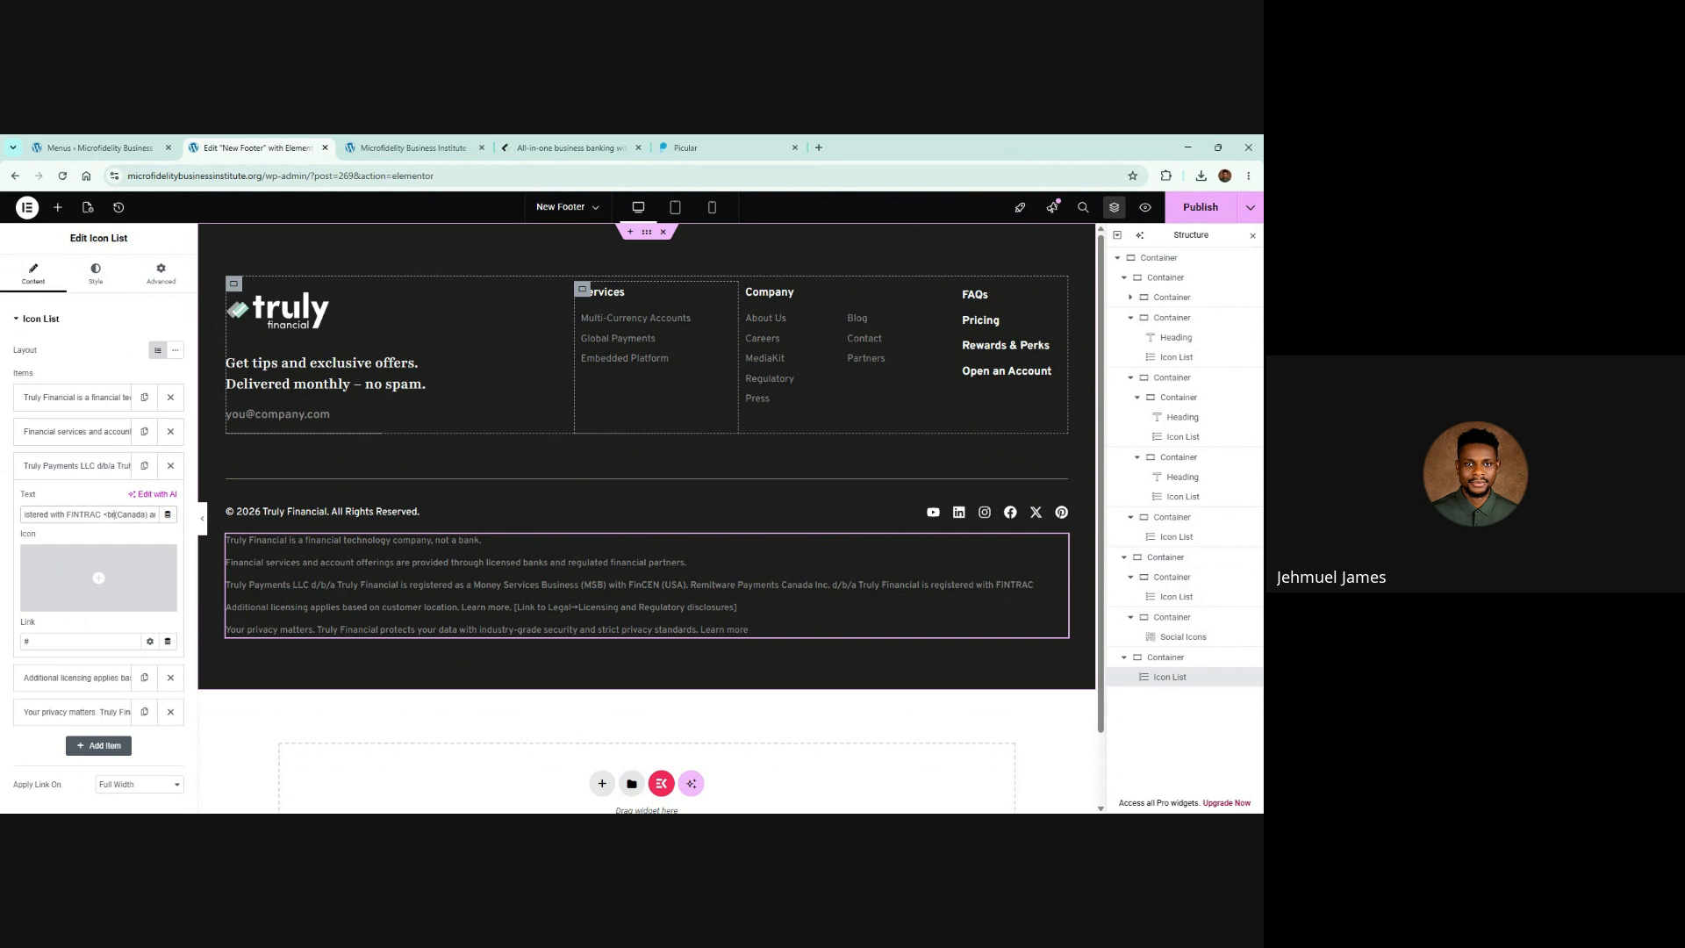
type("r>")
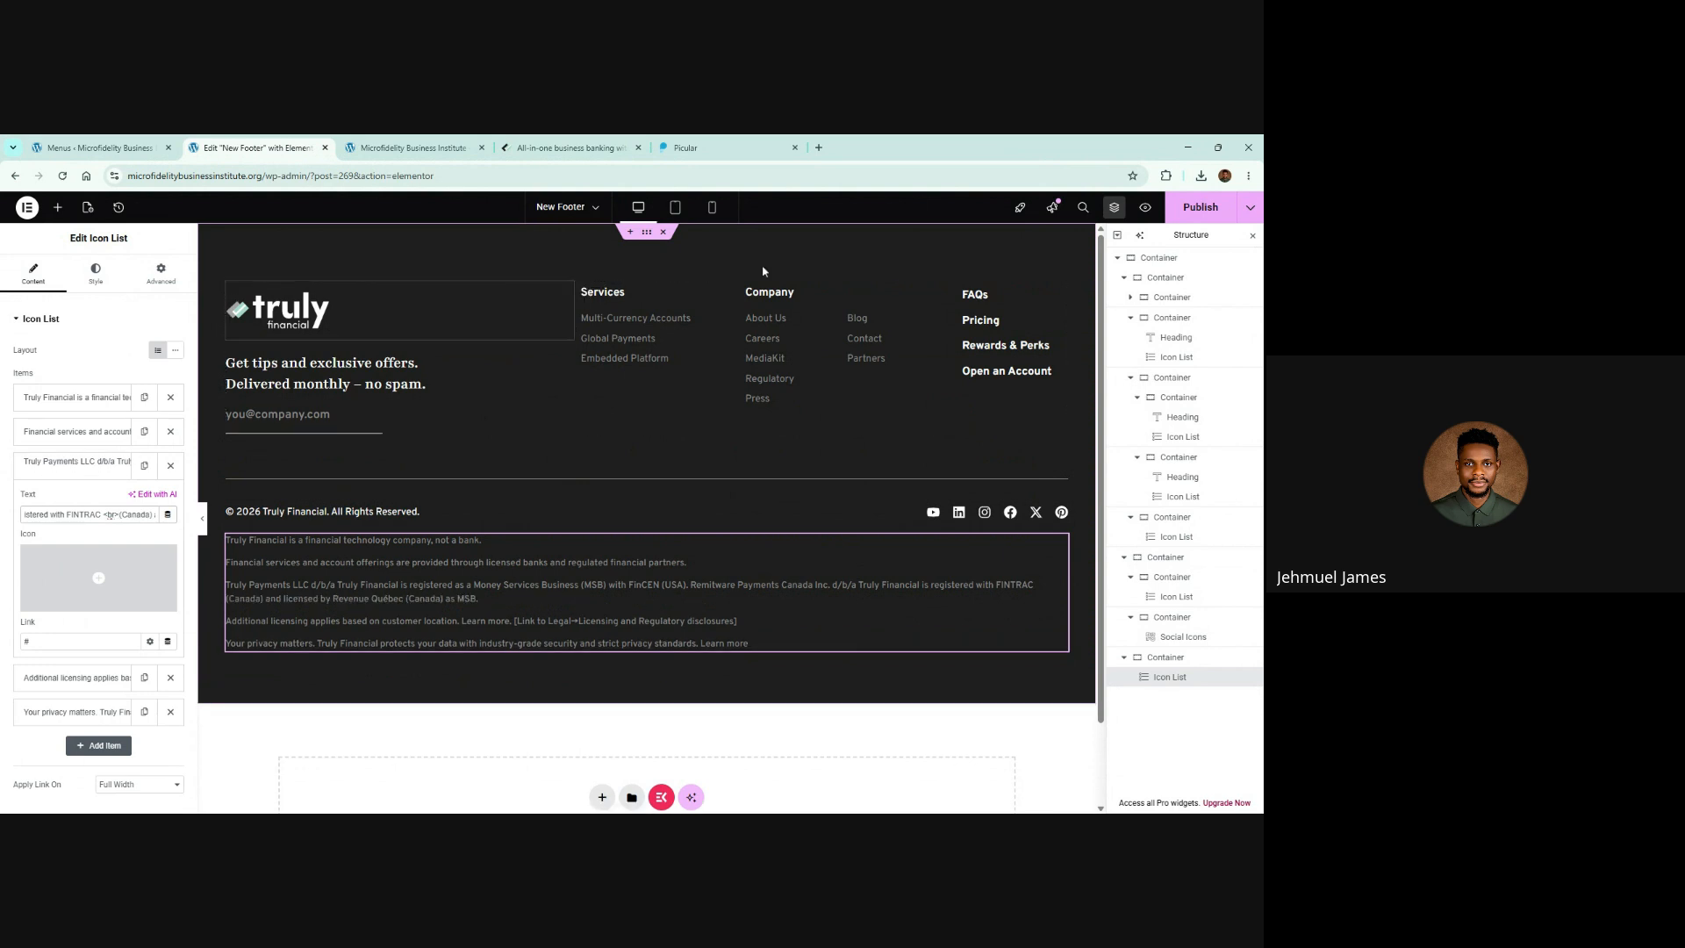
left_click(1178, 216)
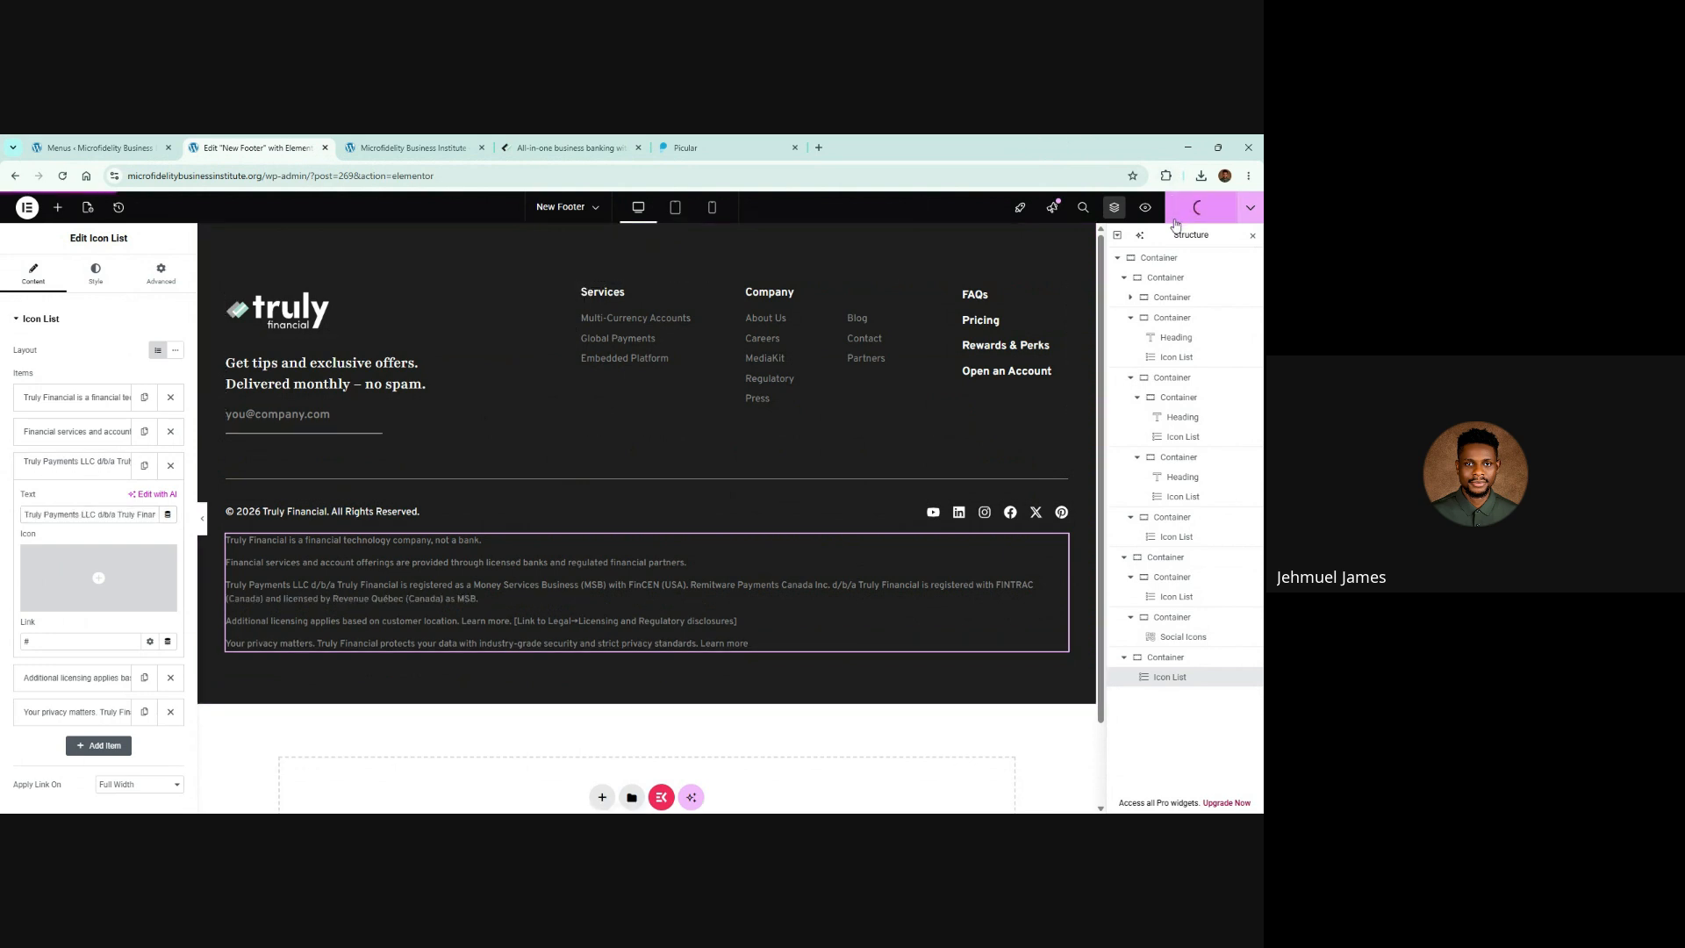
Step: Compare the disclaimer spacing with the trulyfinancial.com footer and set the disclaimer list's space between items to 15 px
left_click(562, 148)
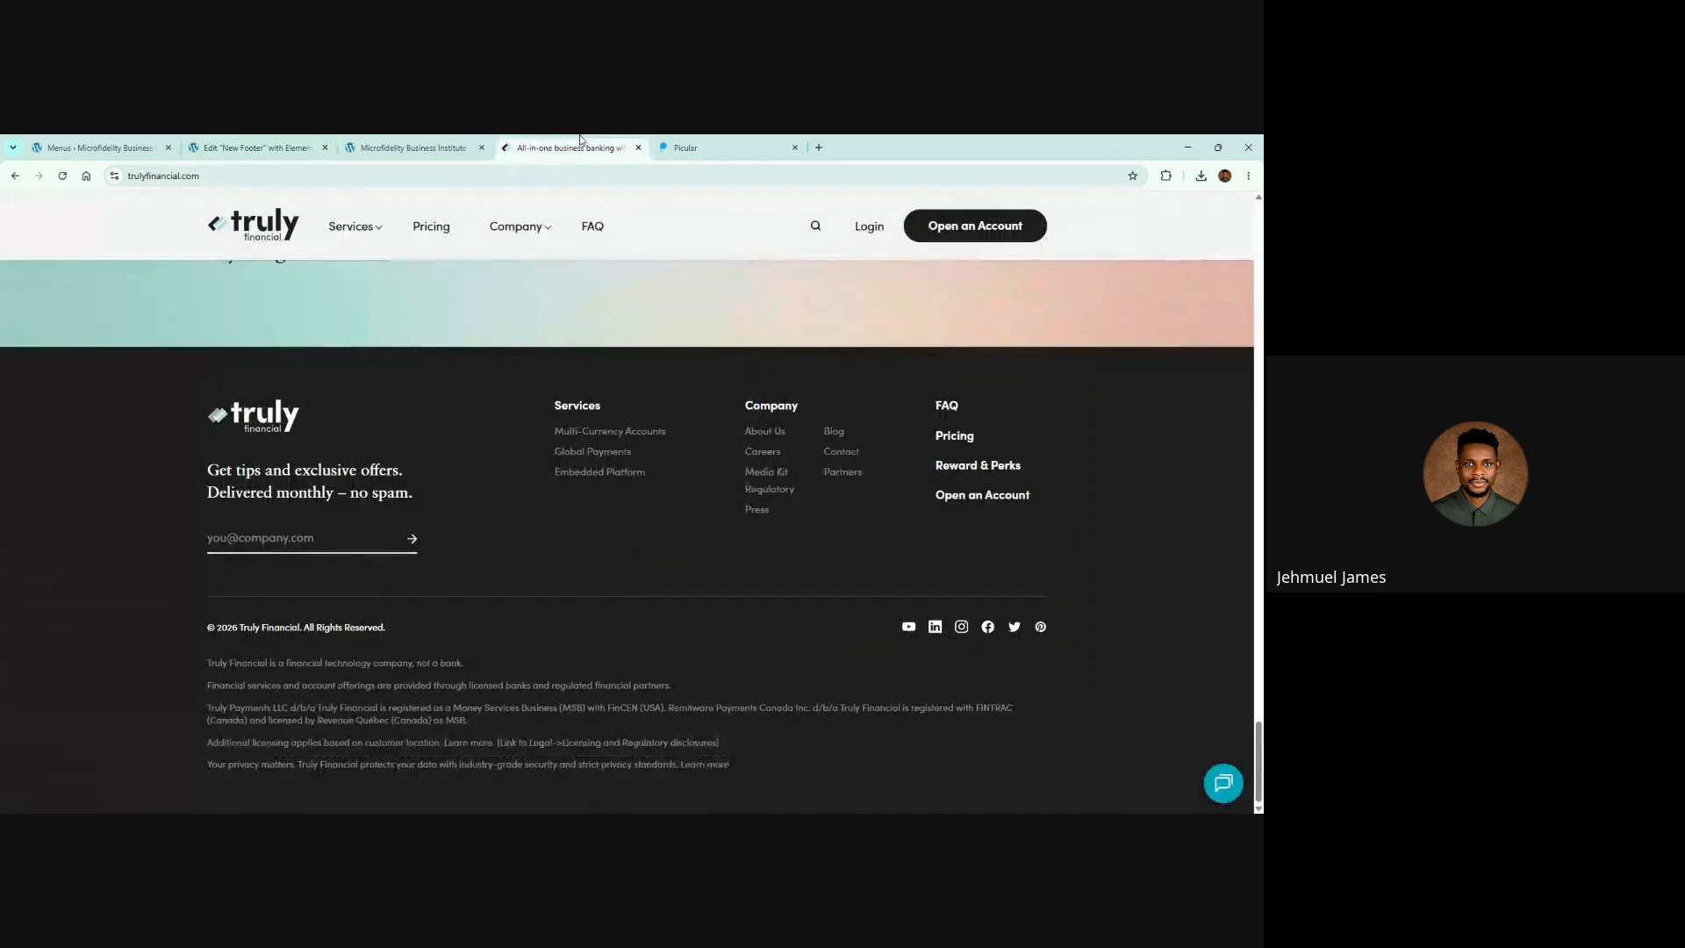
left_click(383, 142)
left_click(278, 147)
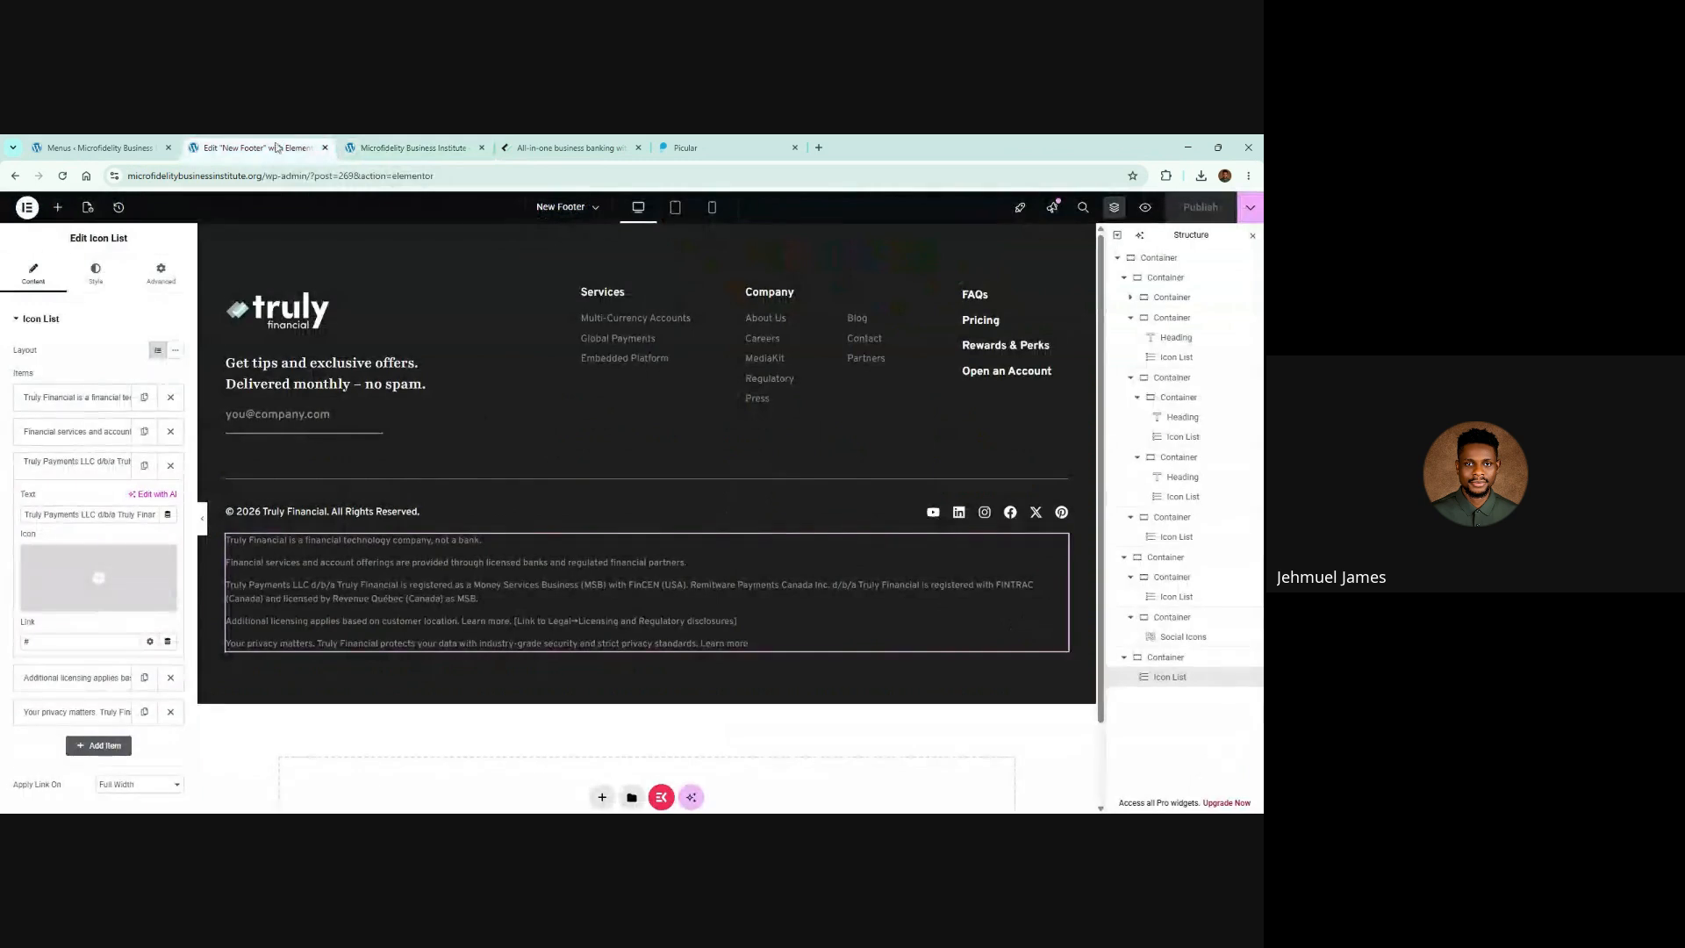
left_click(97, 274)
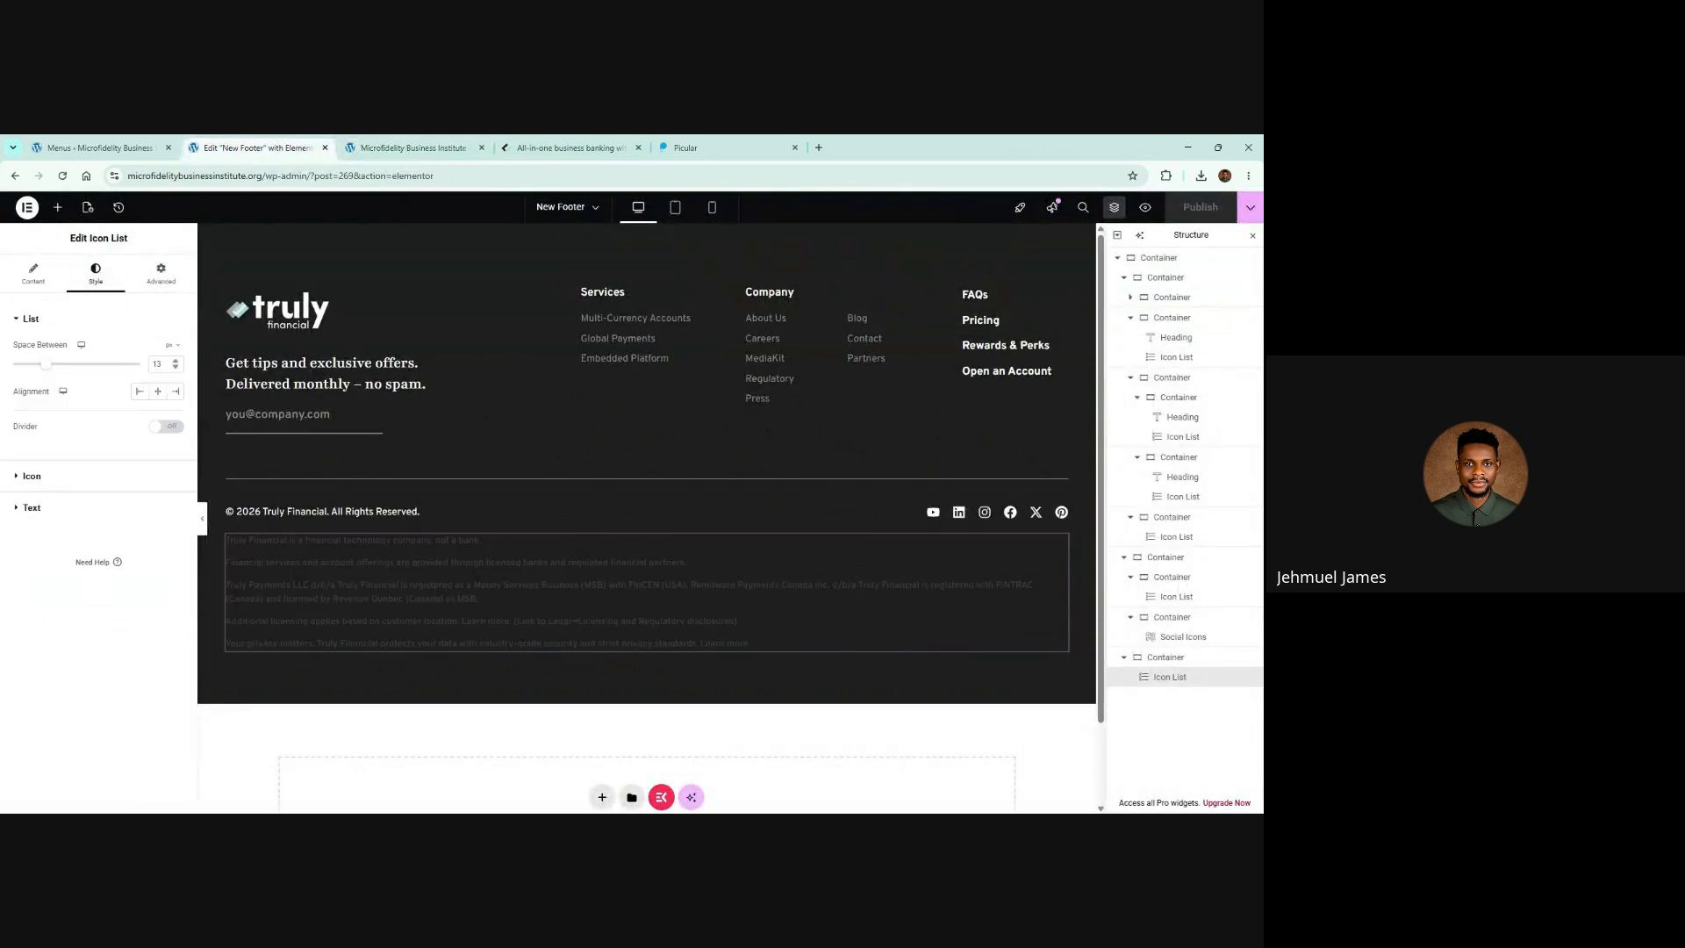
left_click(176, 364)
left_click(175, 364)
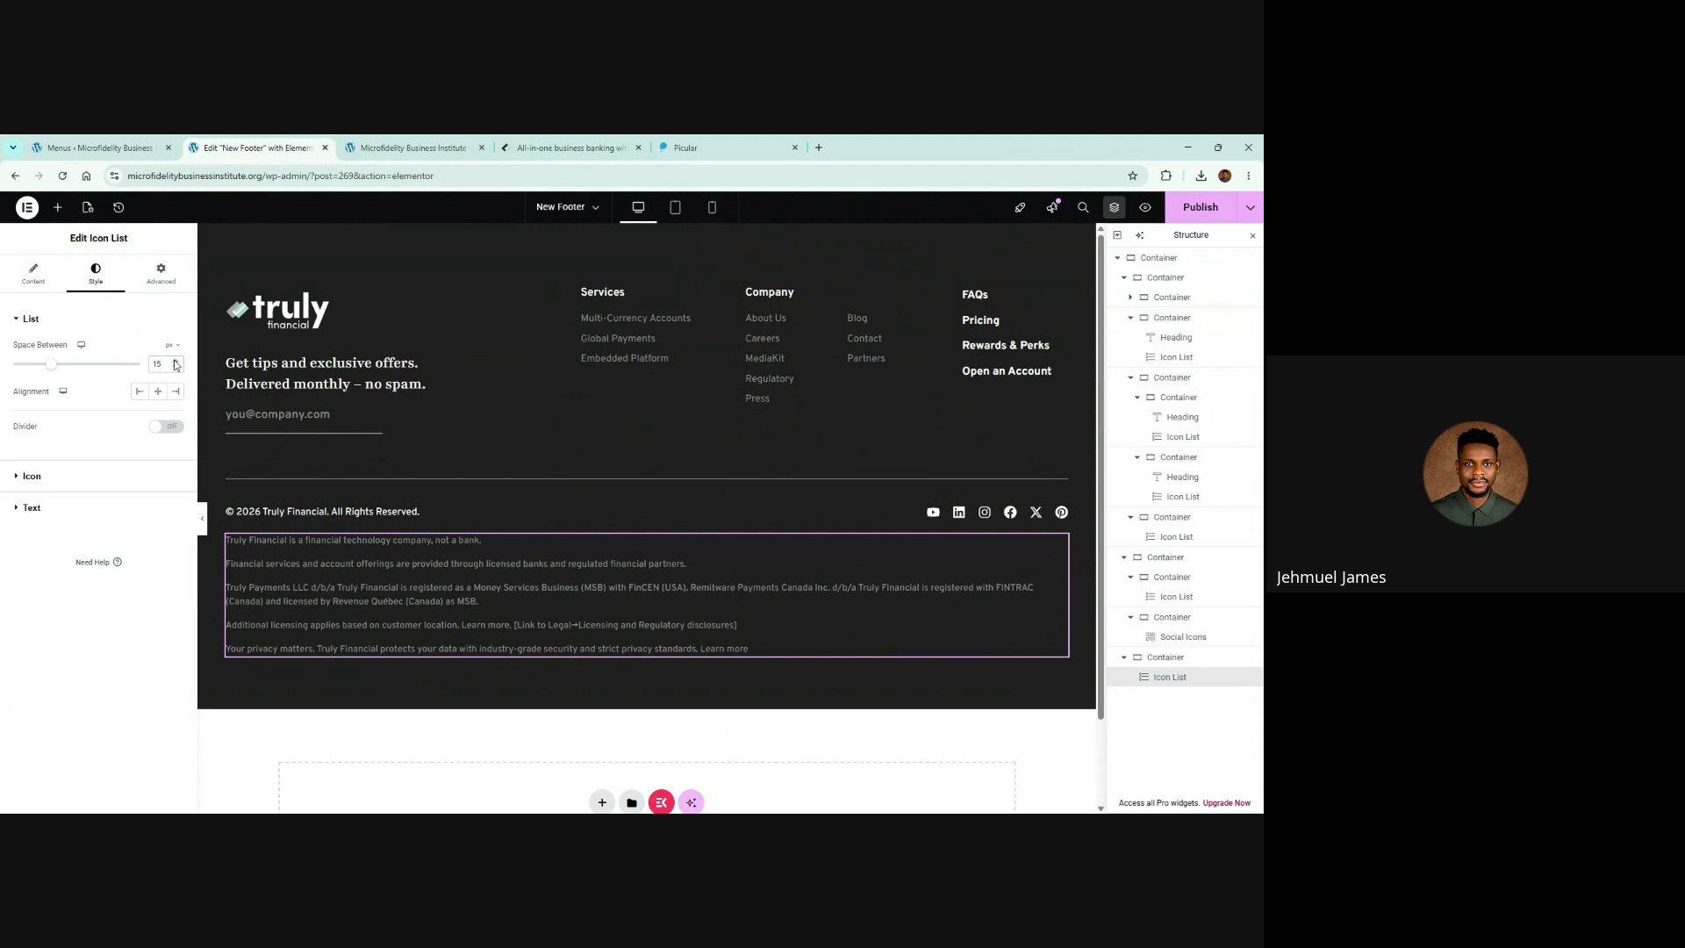
Step: Publish the footer with the new disclaimer spacing and reload the live Microfidelity Business Institute site
left_click(1191, 219)
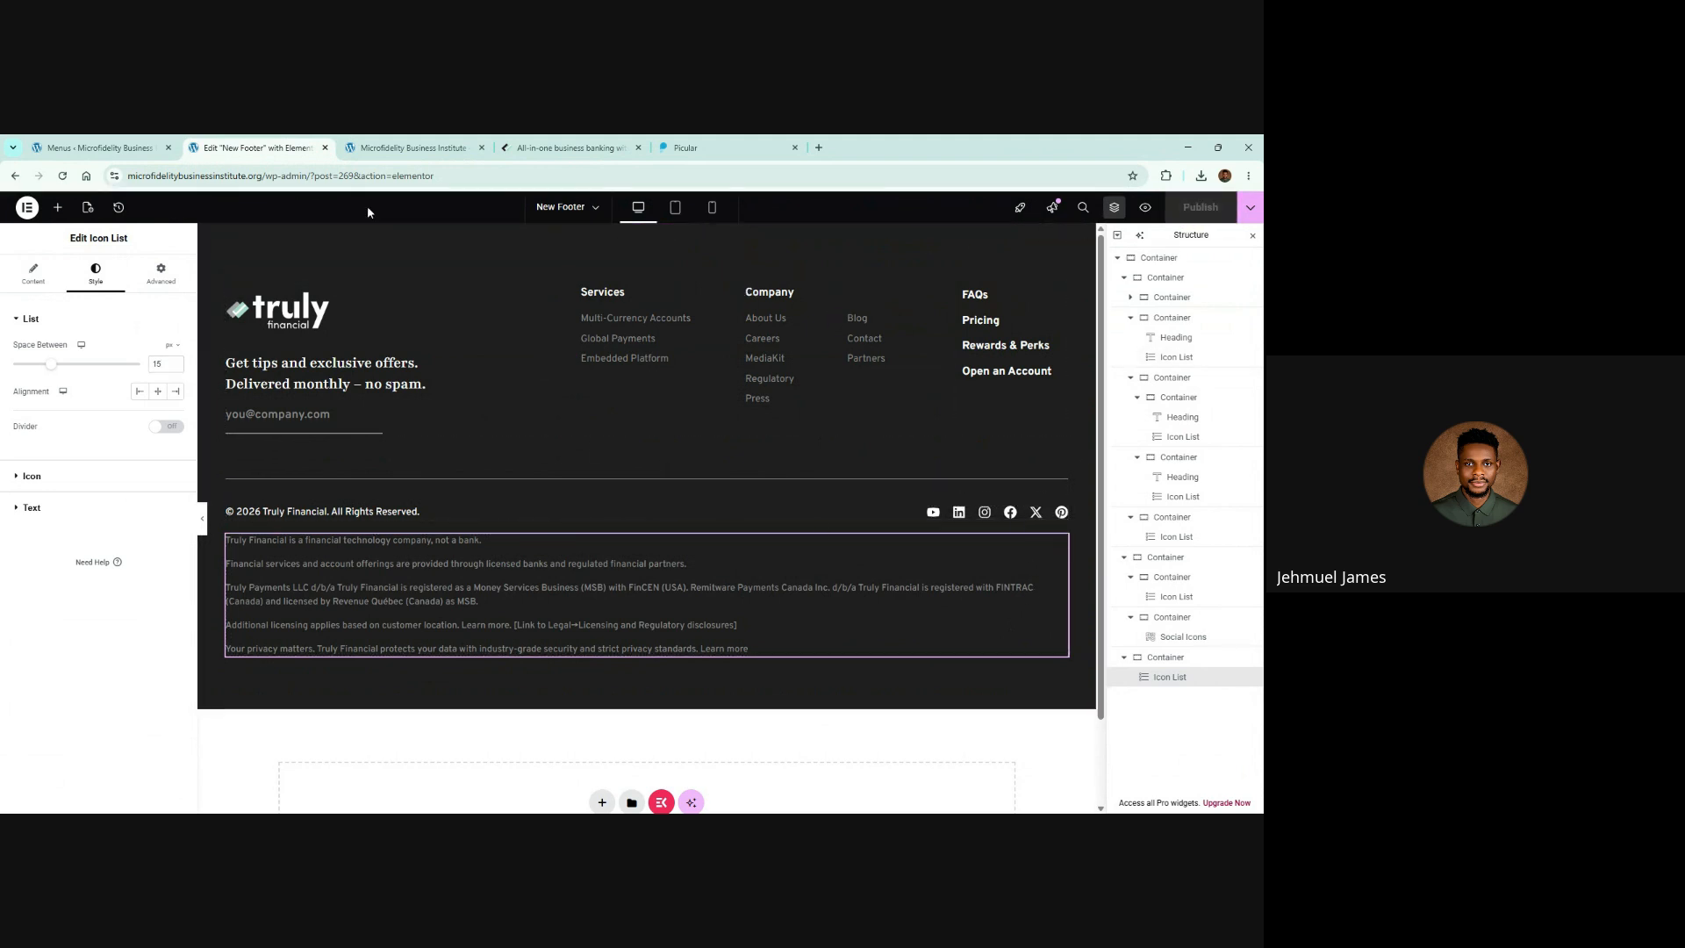
left_click(393, 147)
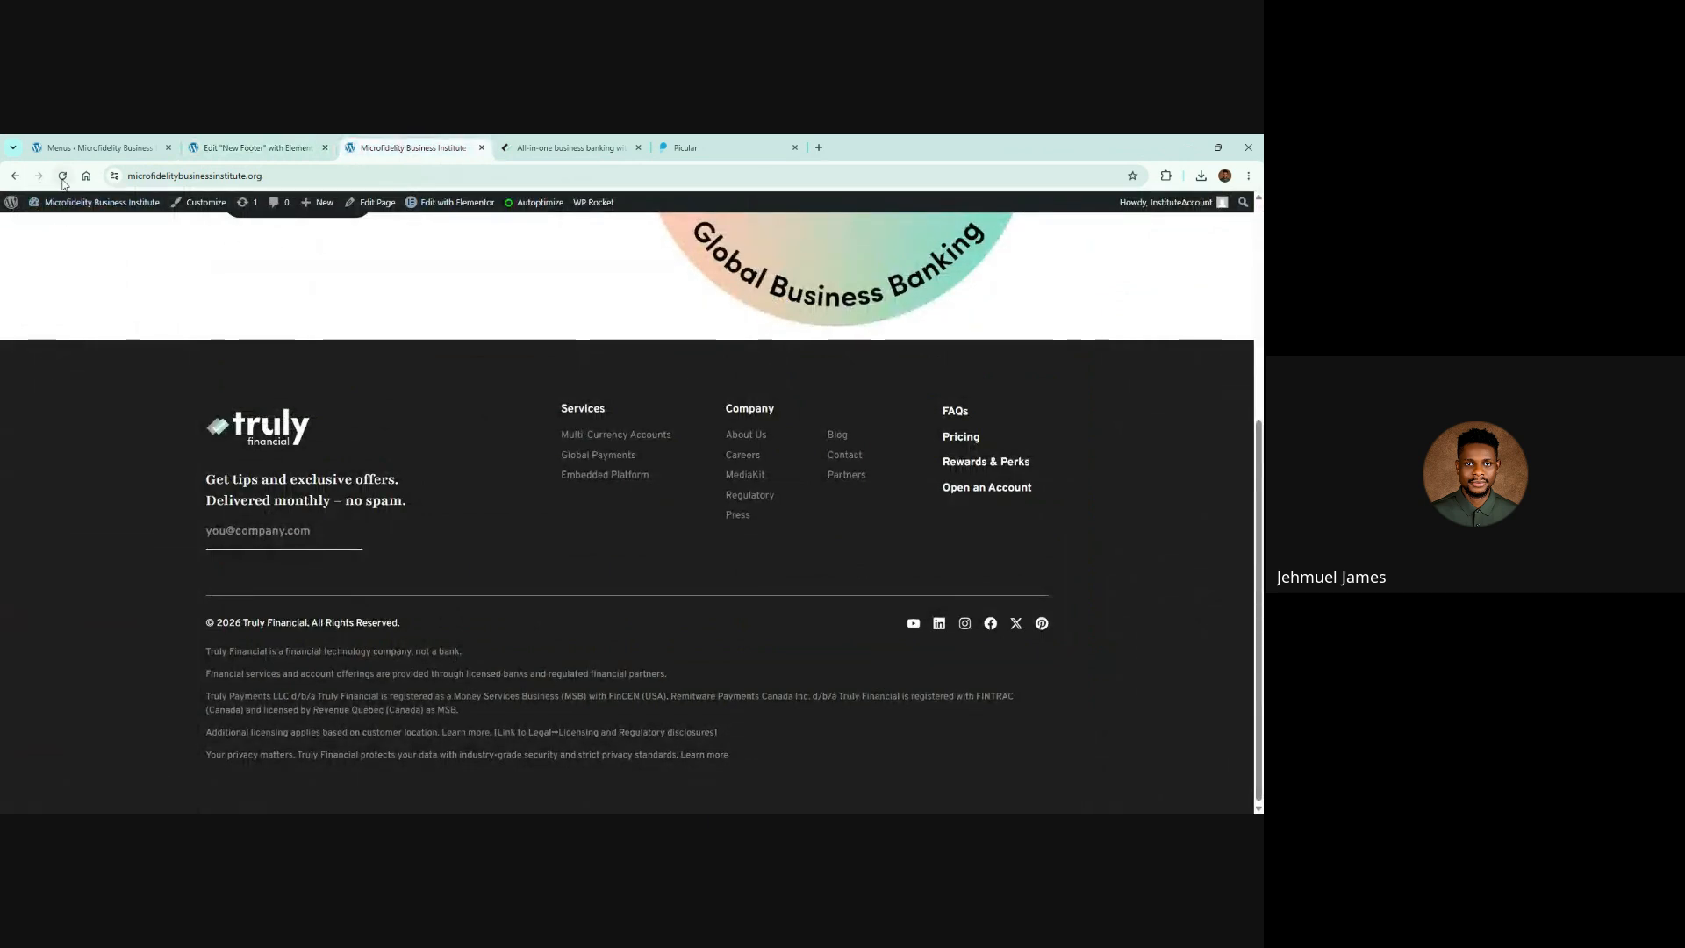
left_click(63, 176)
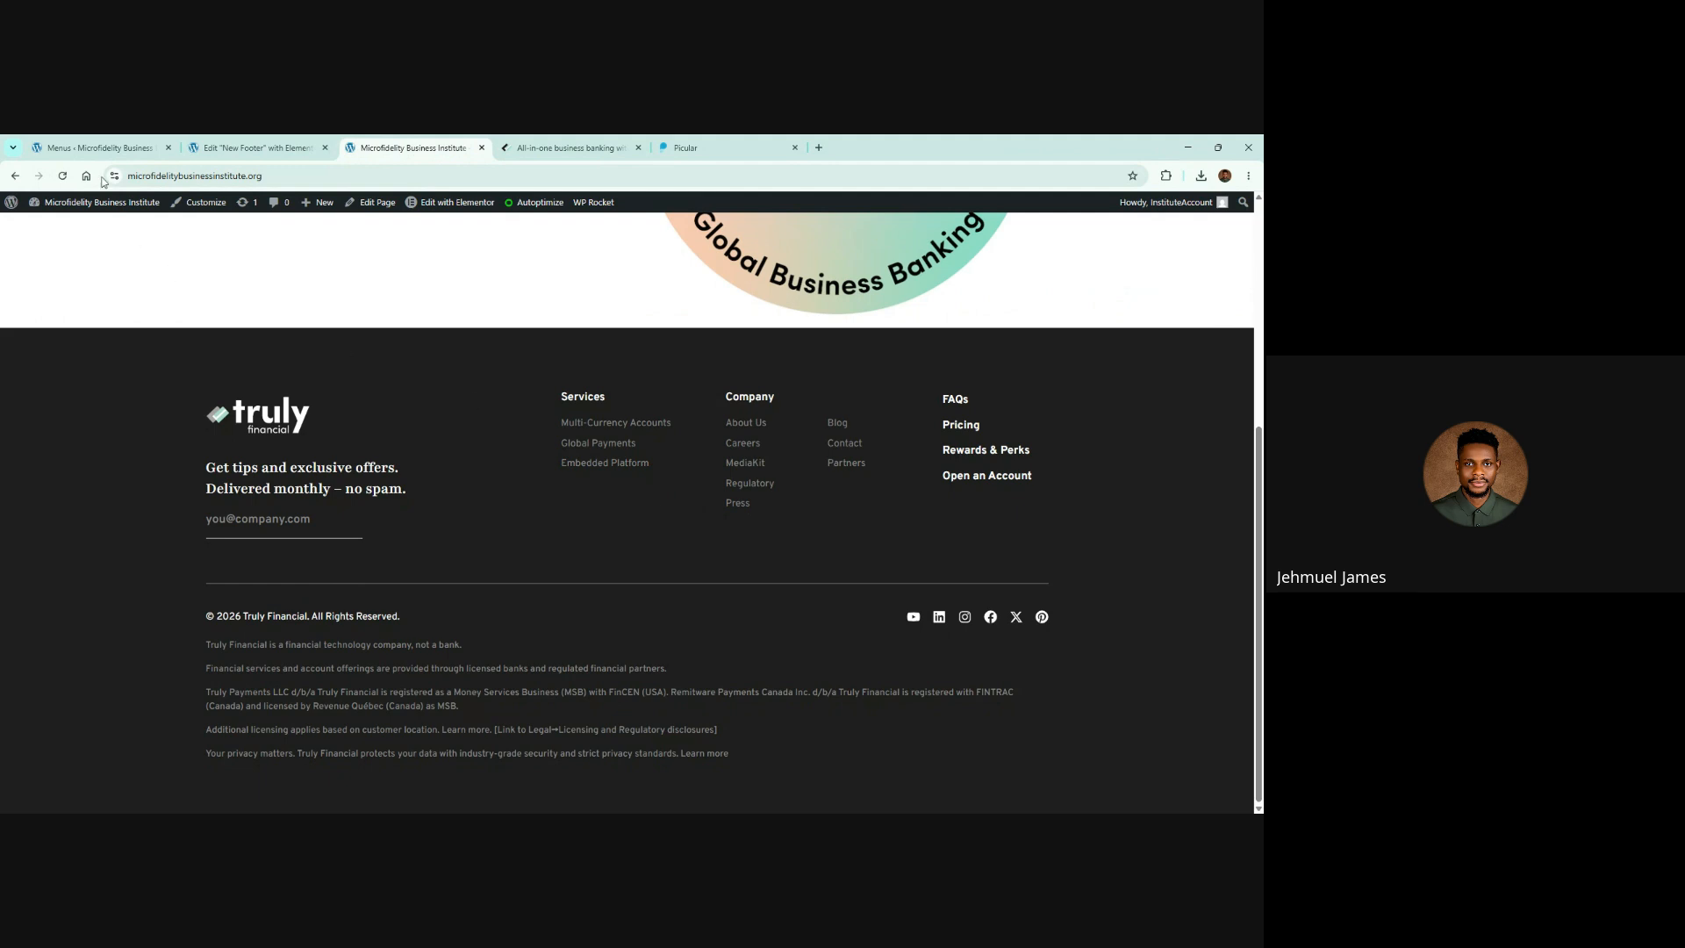
Step: Open the ElementsKit Header Footer template list in the WordPress admin
left_click(98, 148)
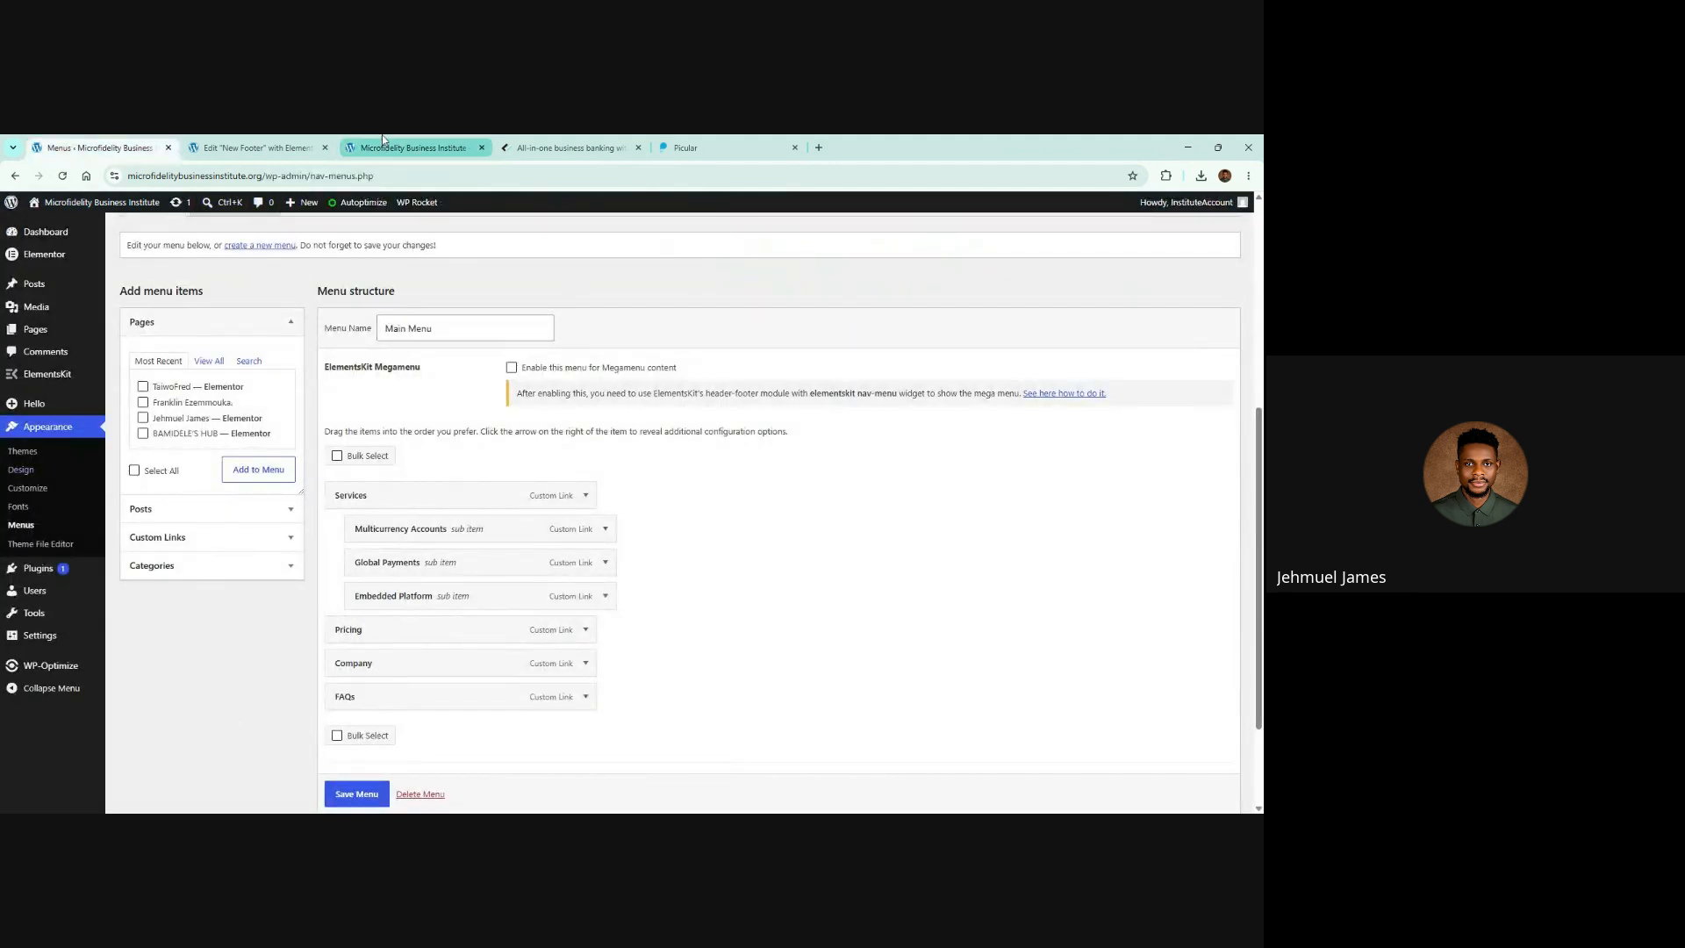
left_click(409, 148)
left_click(120, 141)
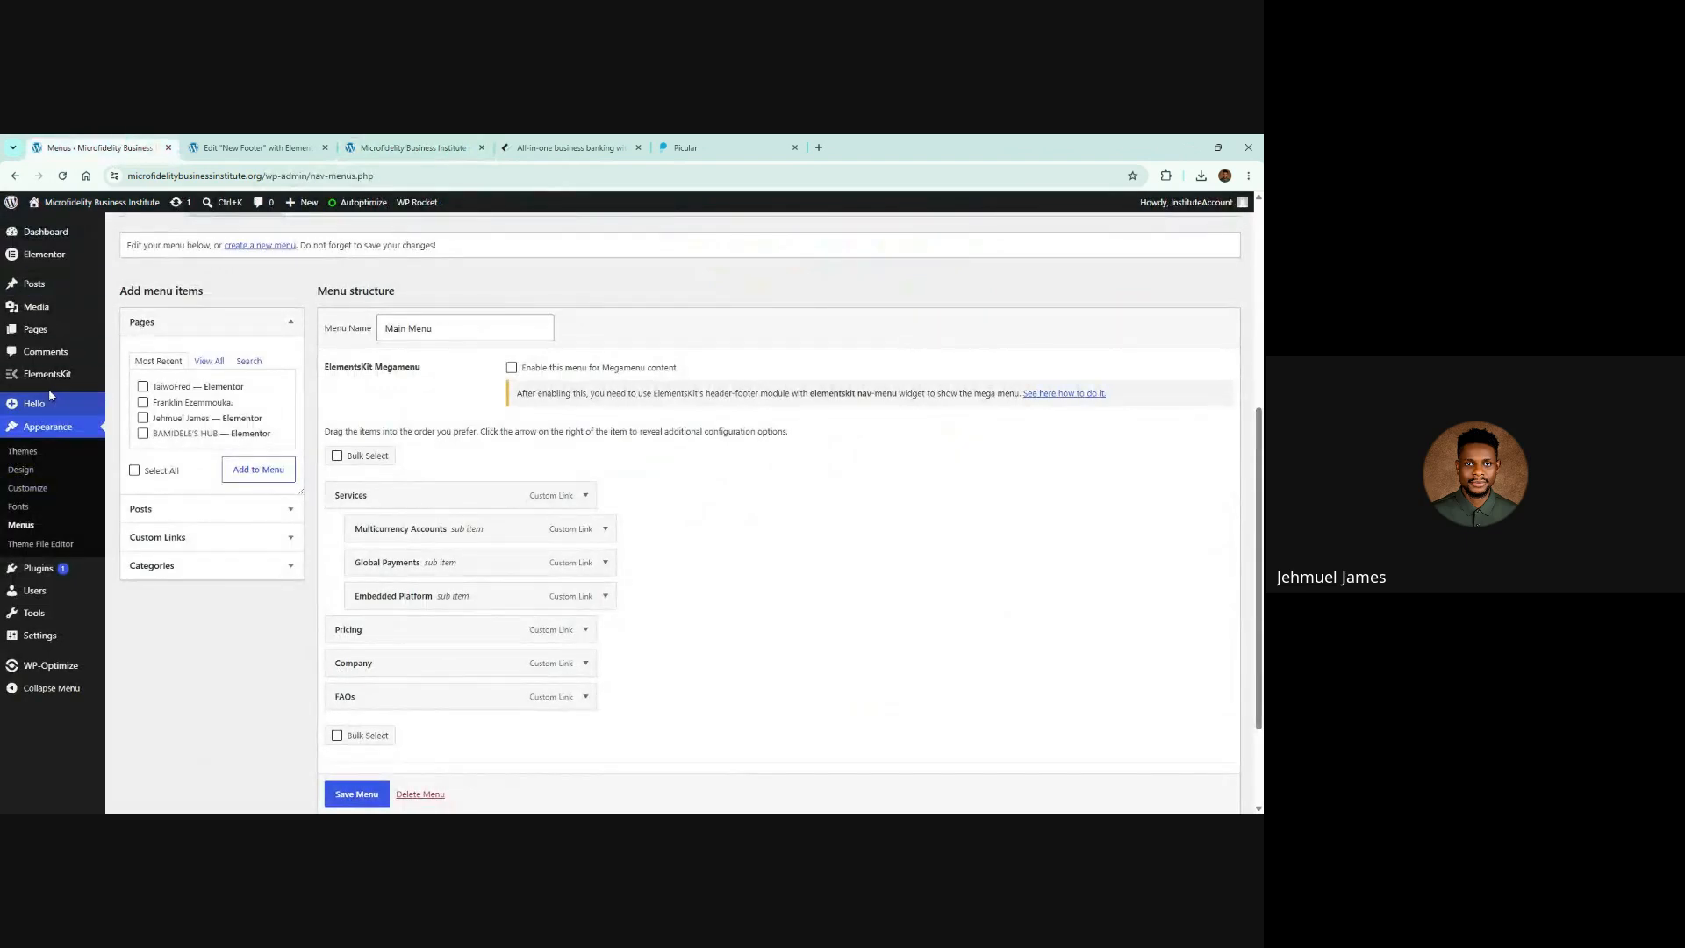
mouse_move(53, 374)
left_click(151, 400)
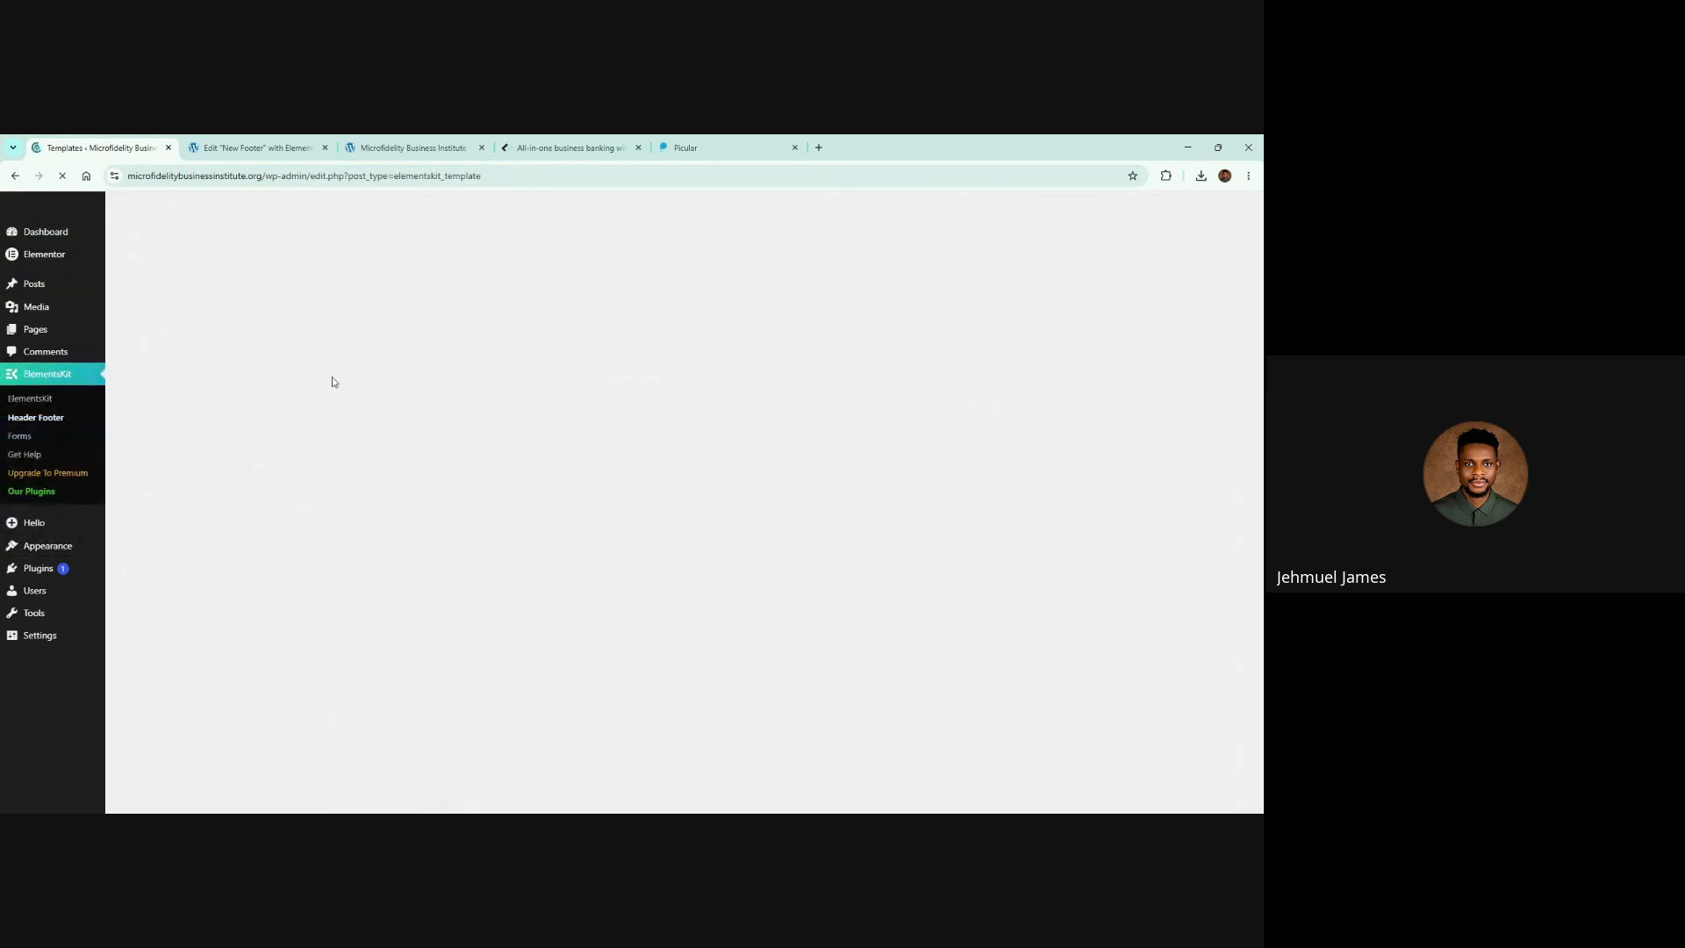
Step: Compare the live site's footer with the trulyfinancial.com footer and the New Footer design in the editor, returning to the template list
left_click(469, 142)
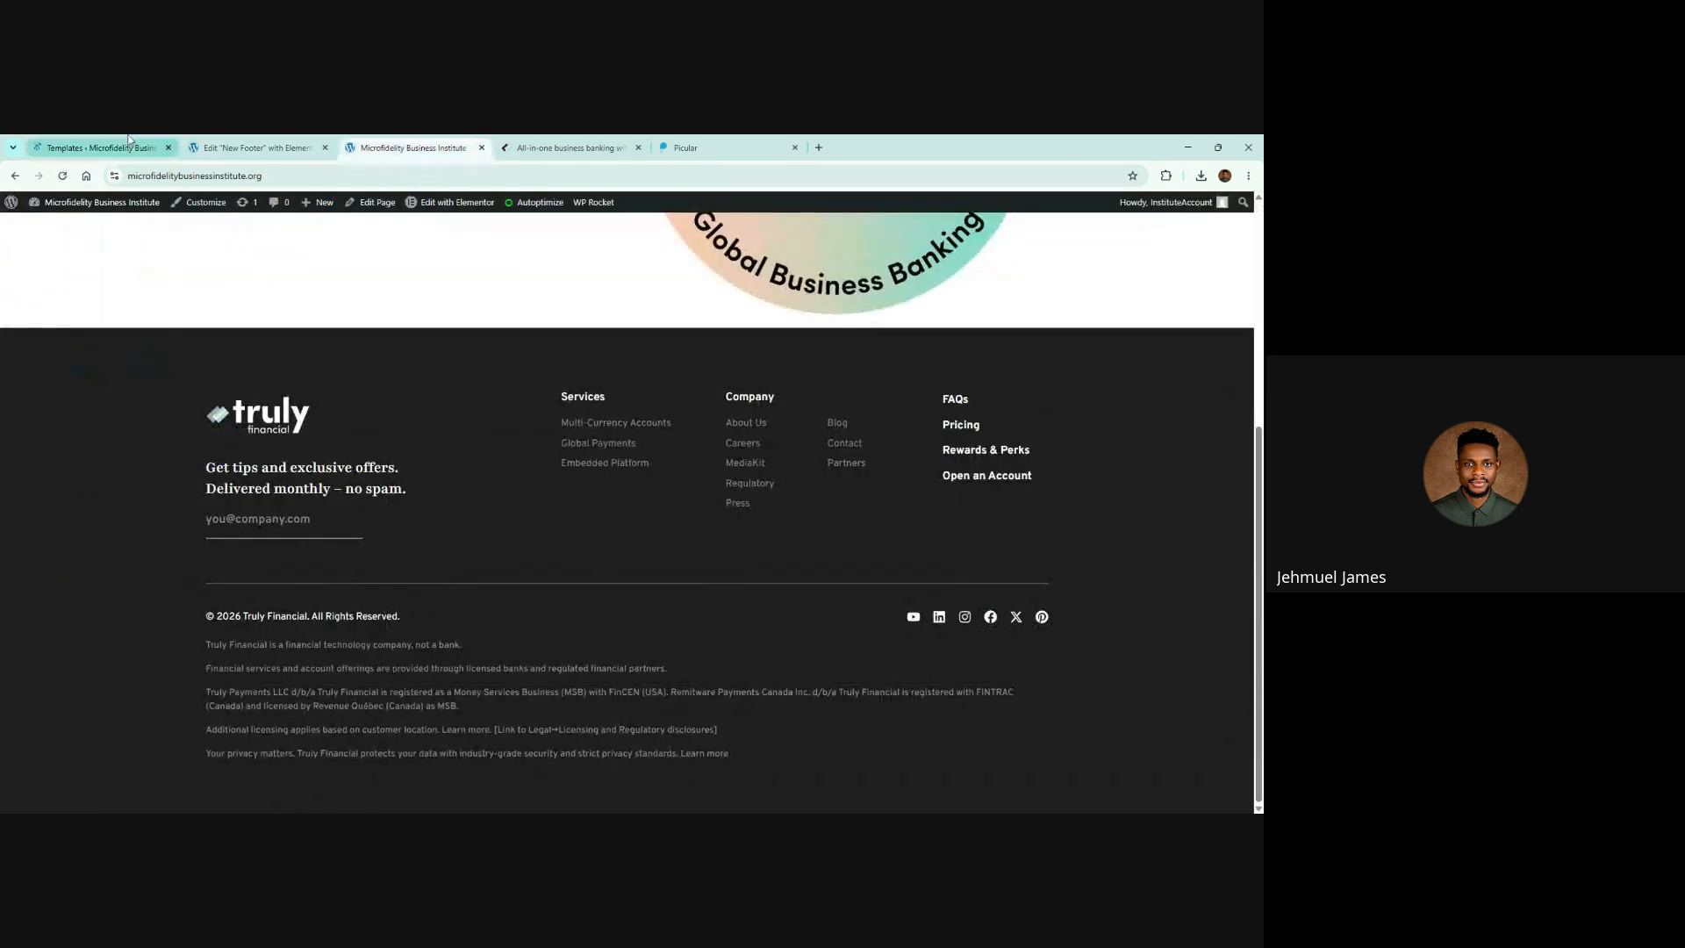
left_click(97, 147)
left_click(254, 148)
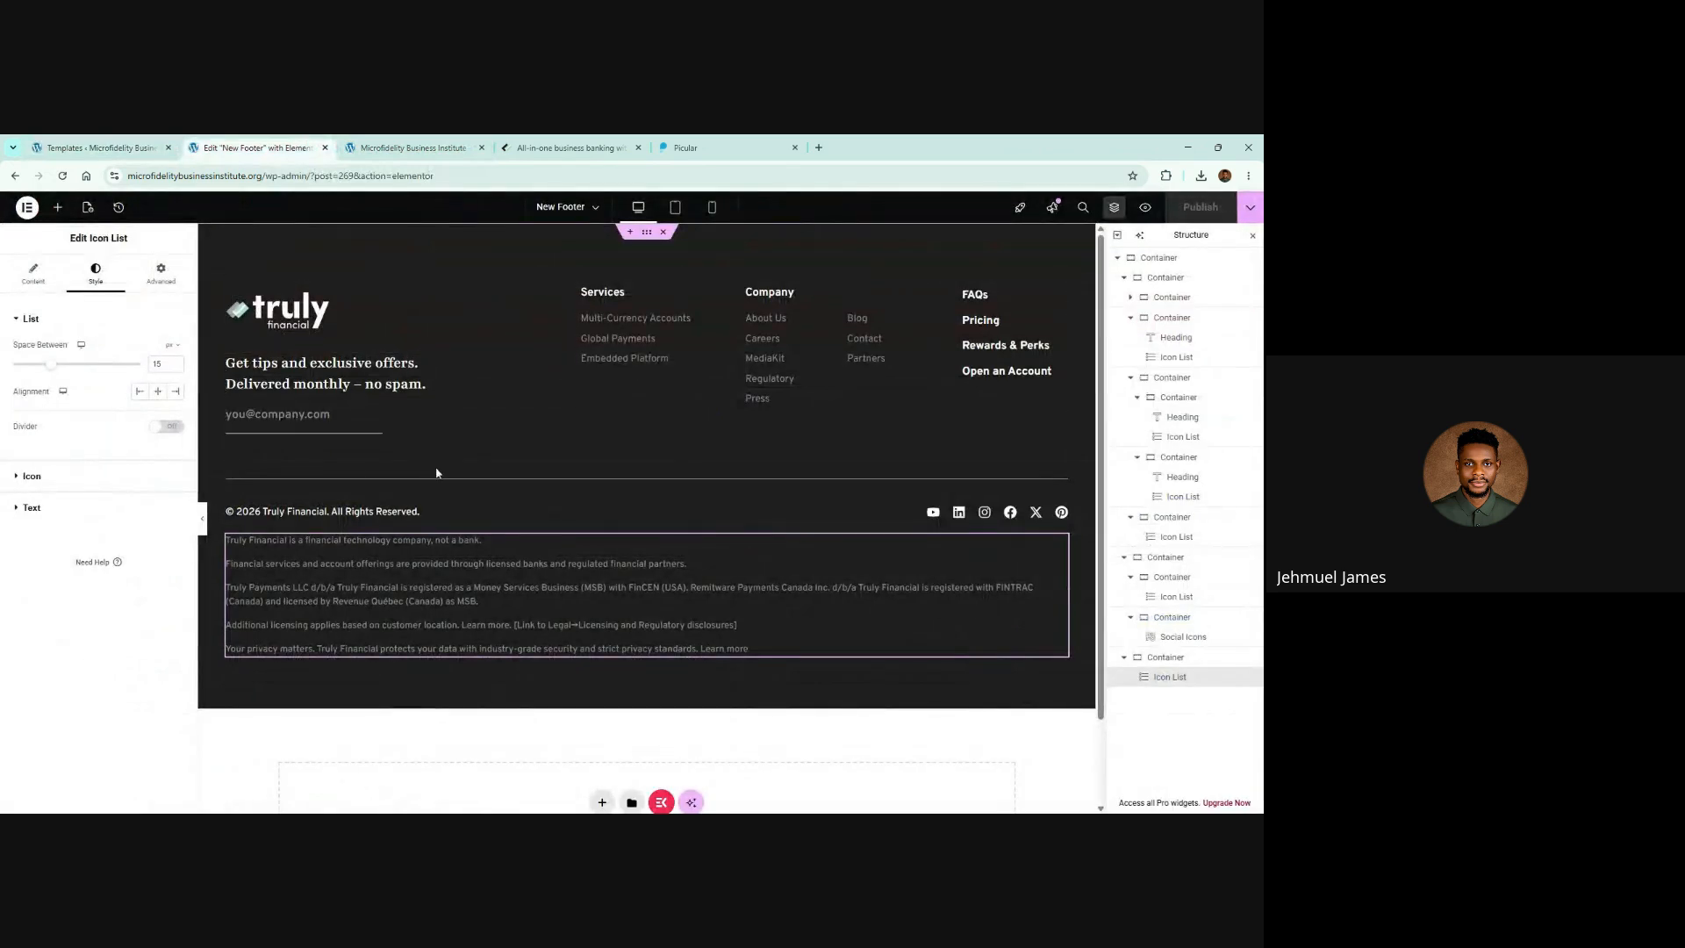
left_click(107, 148)
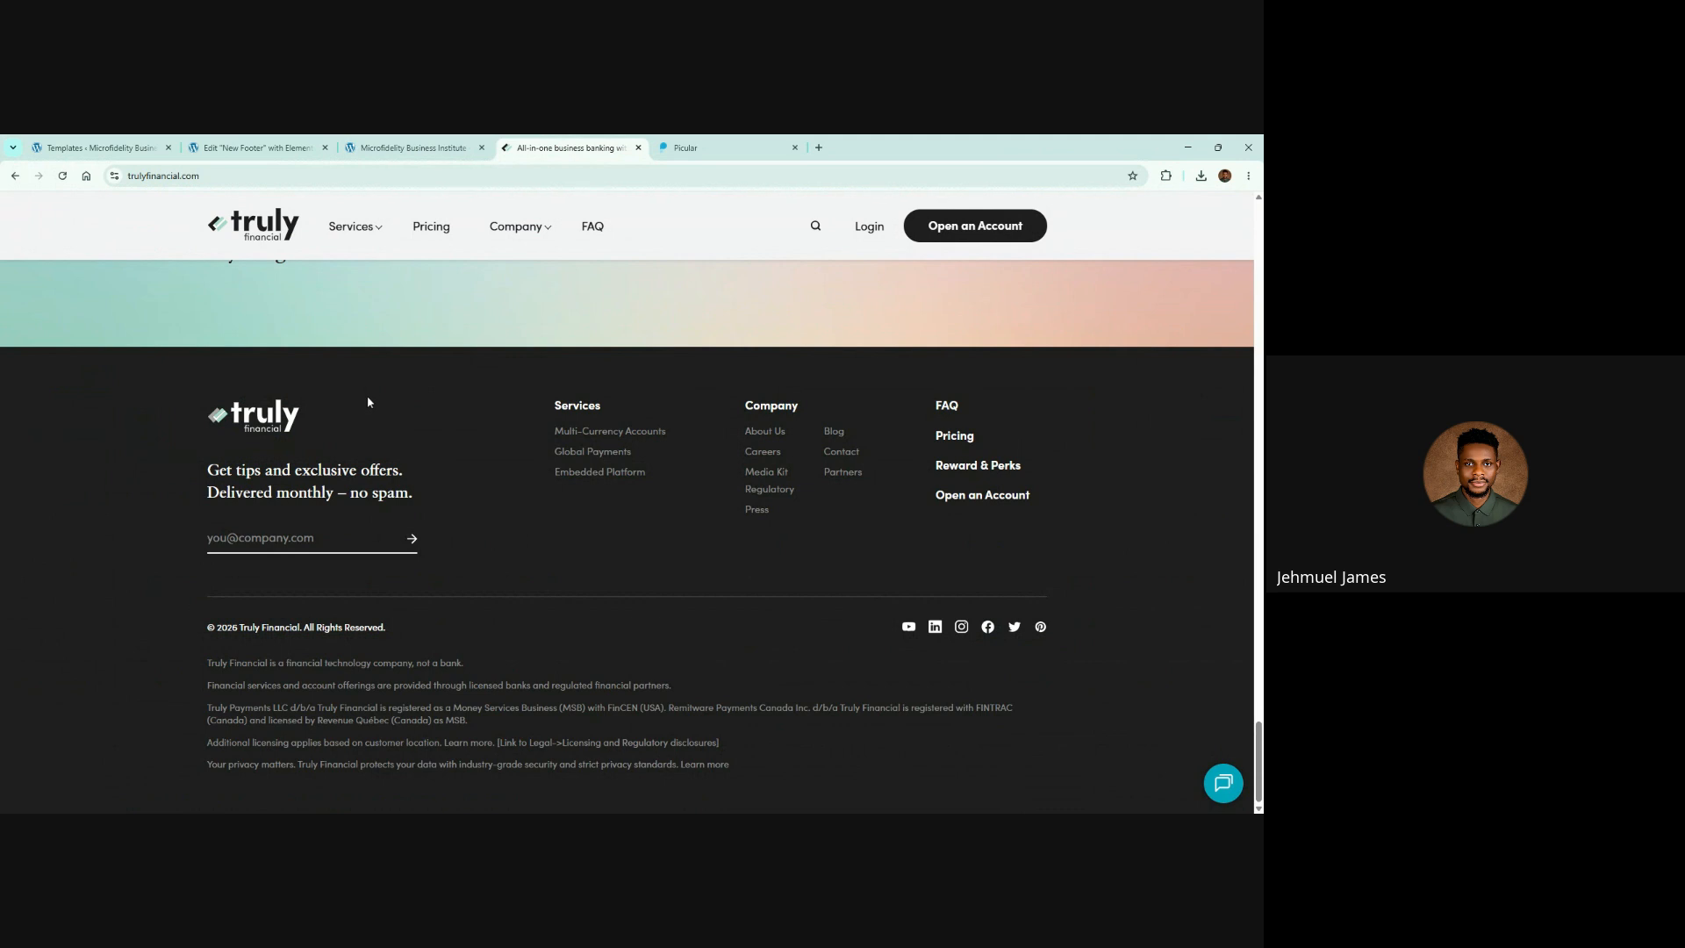
left_click(409, 148)
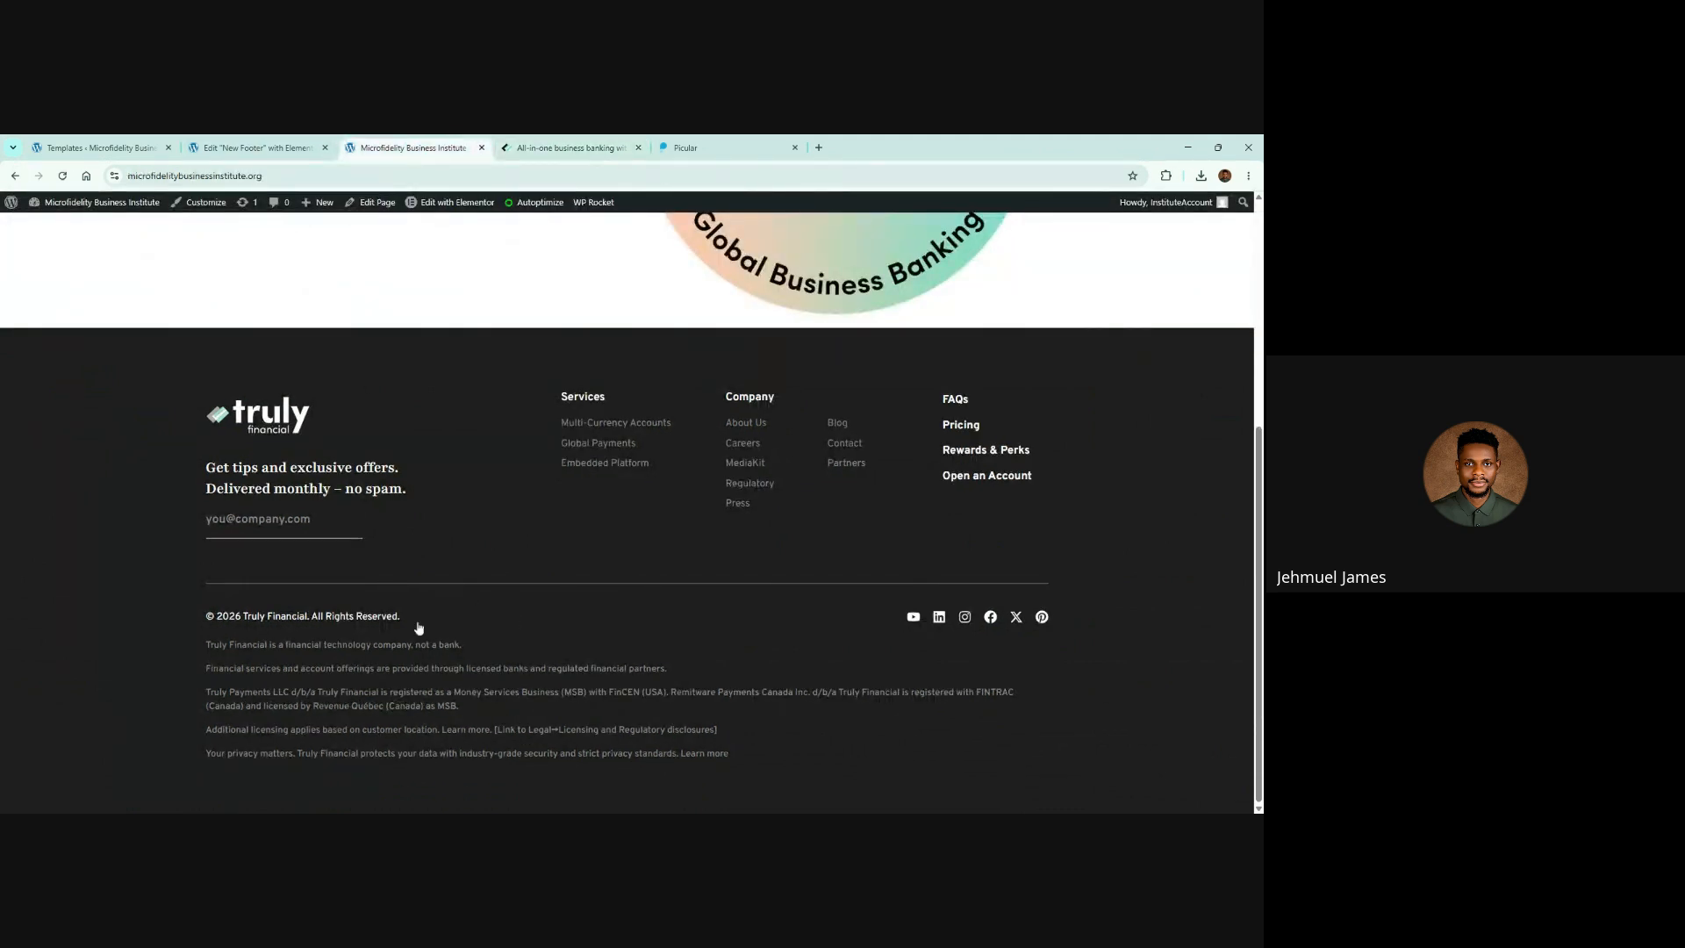
left_click(130, 141)
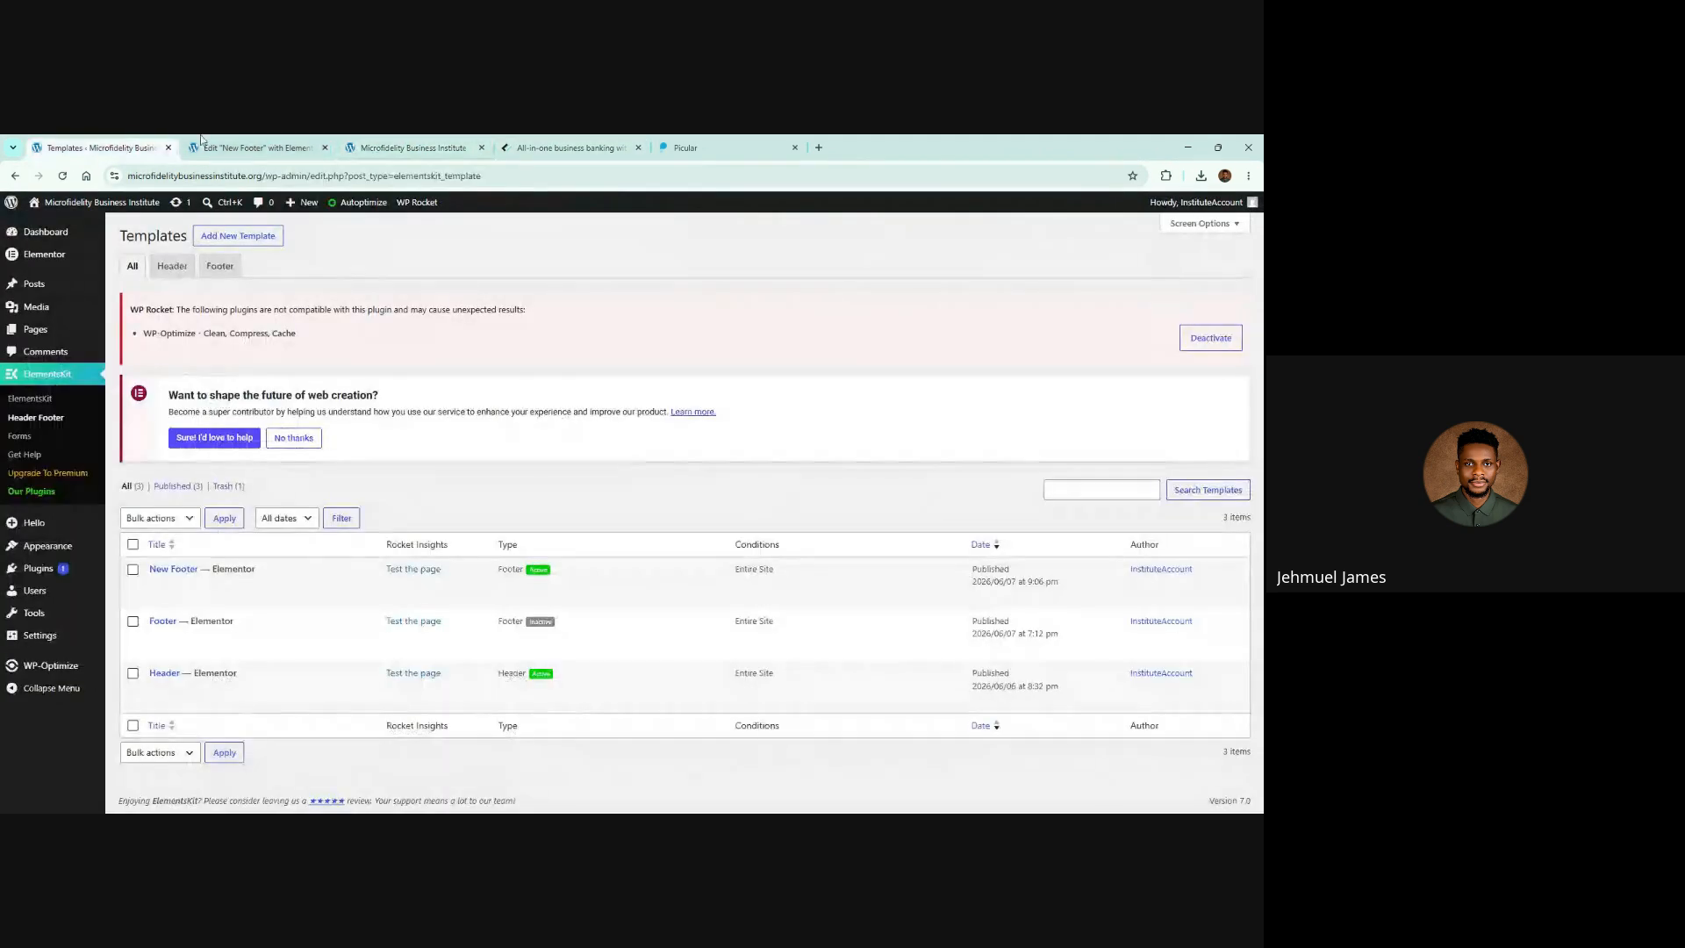
left_click(252, 142)
left_click(150, 140)
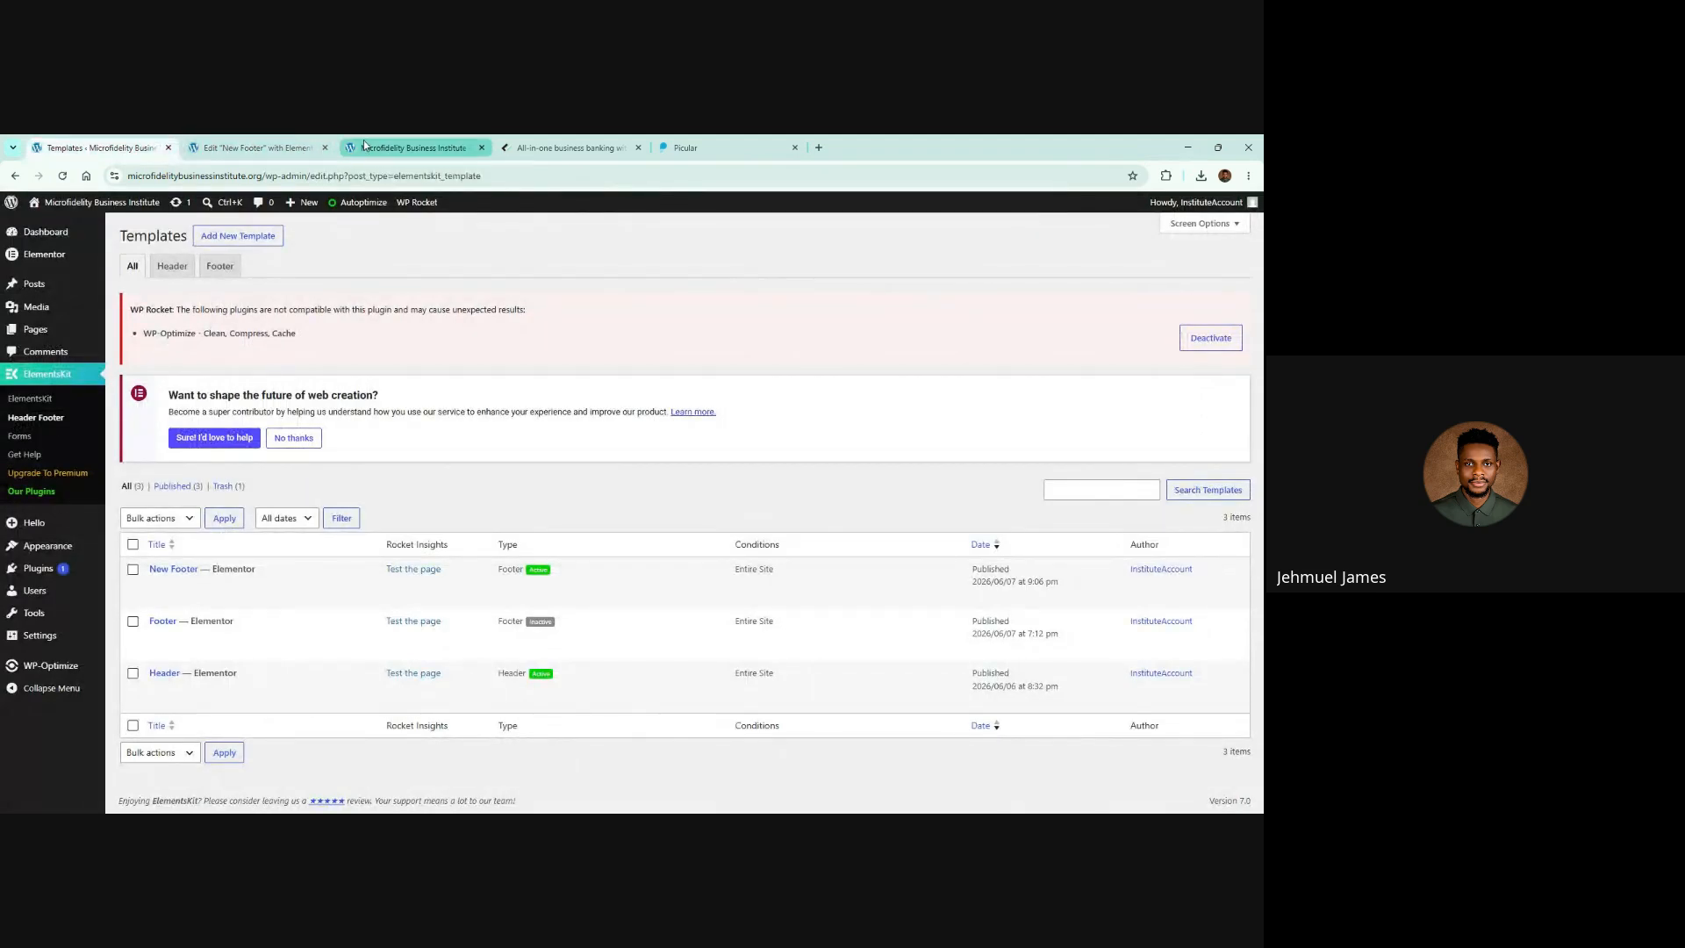
Step: Open the WordPress Pages list in a separate tab and review it alongside the ElementsKit template list
middle_click(35, 338)
left_click(303, 139)
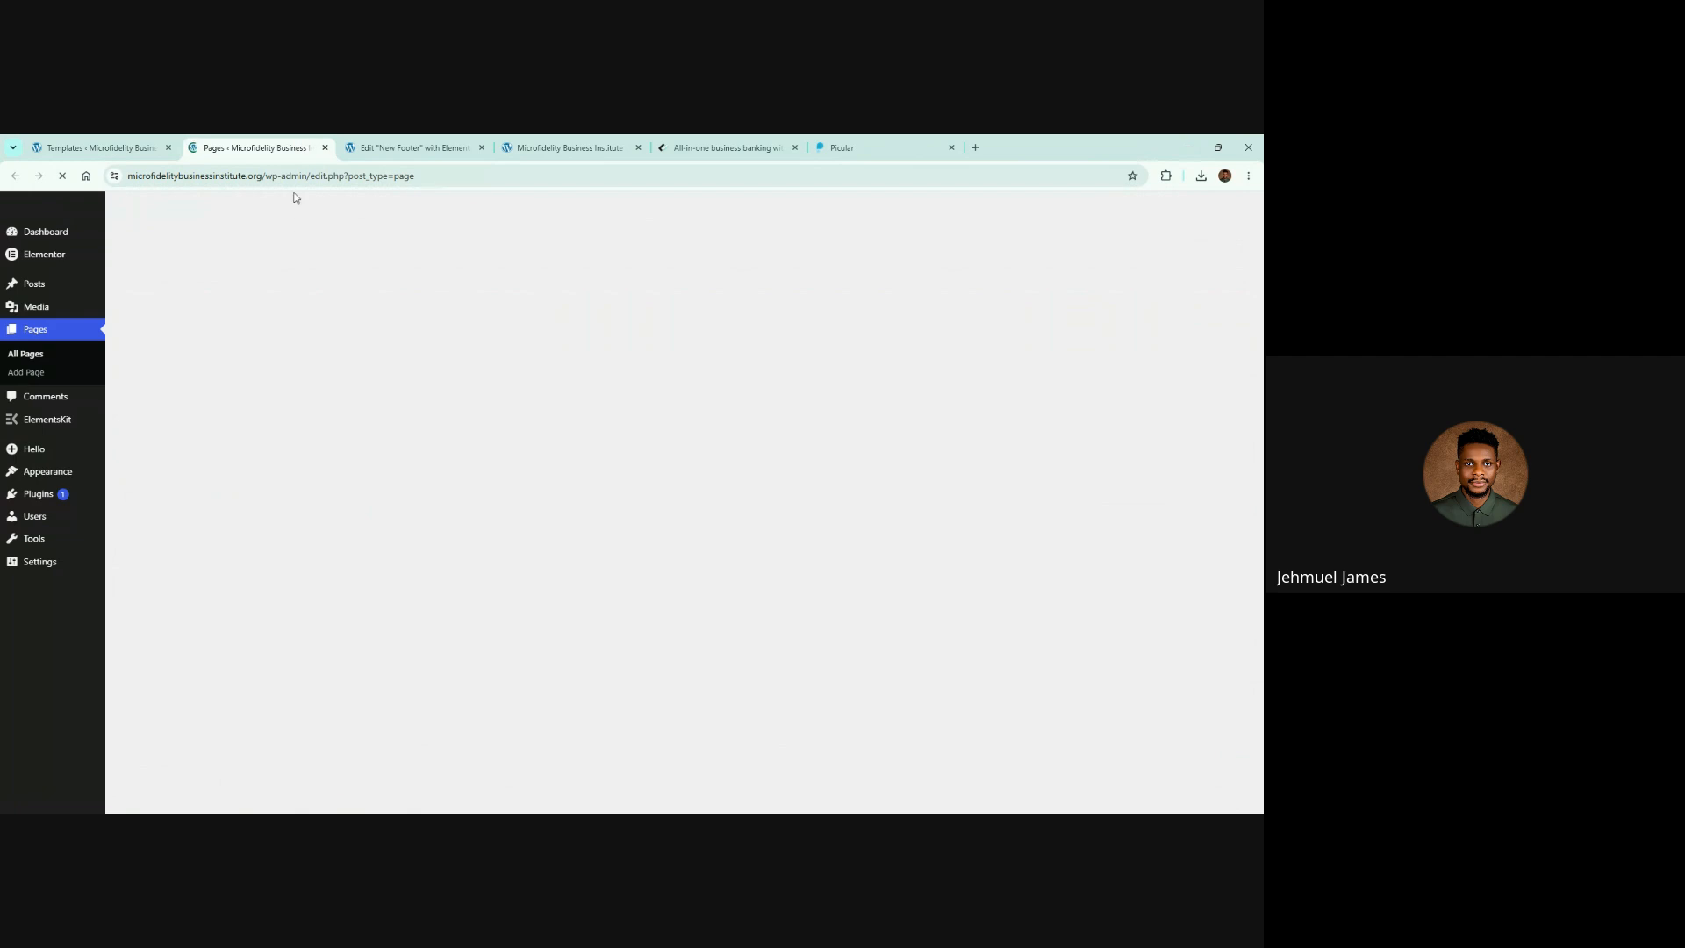
left_click(153, 140)
left_click(209, 140)
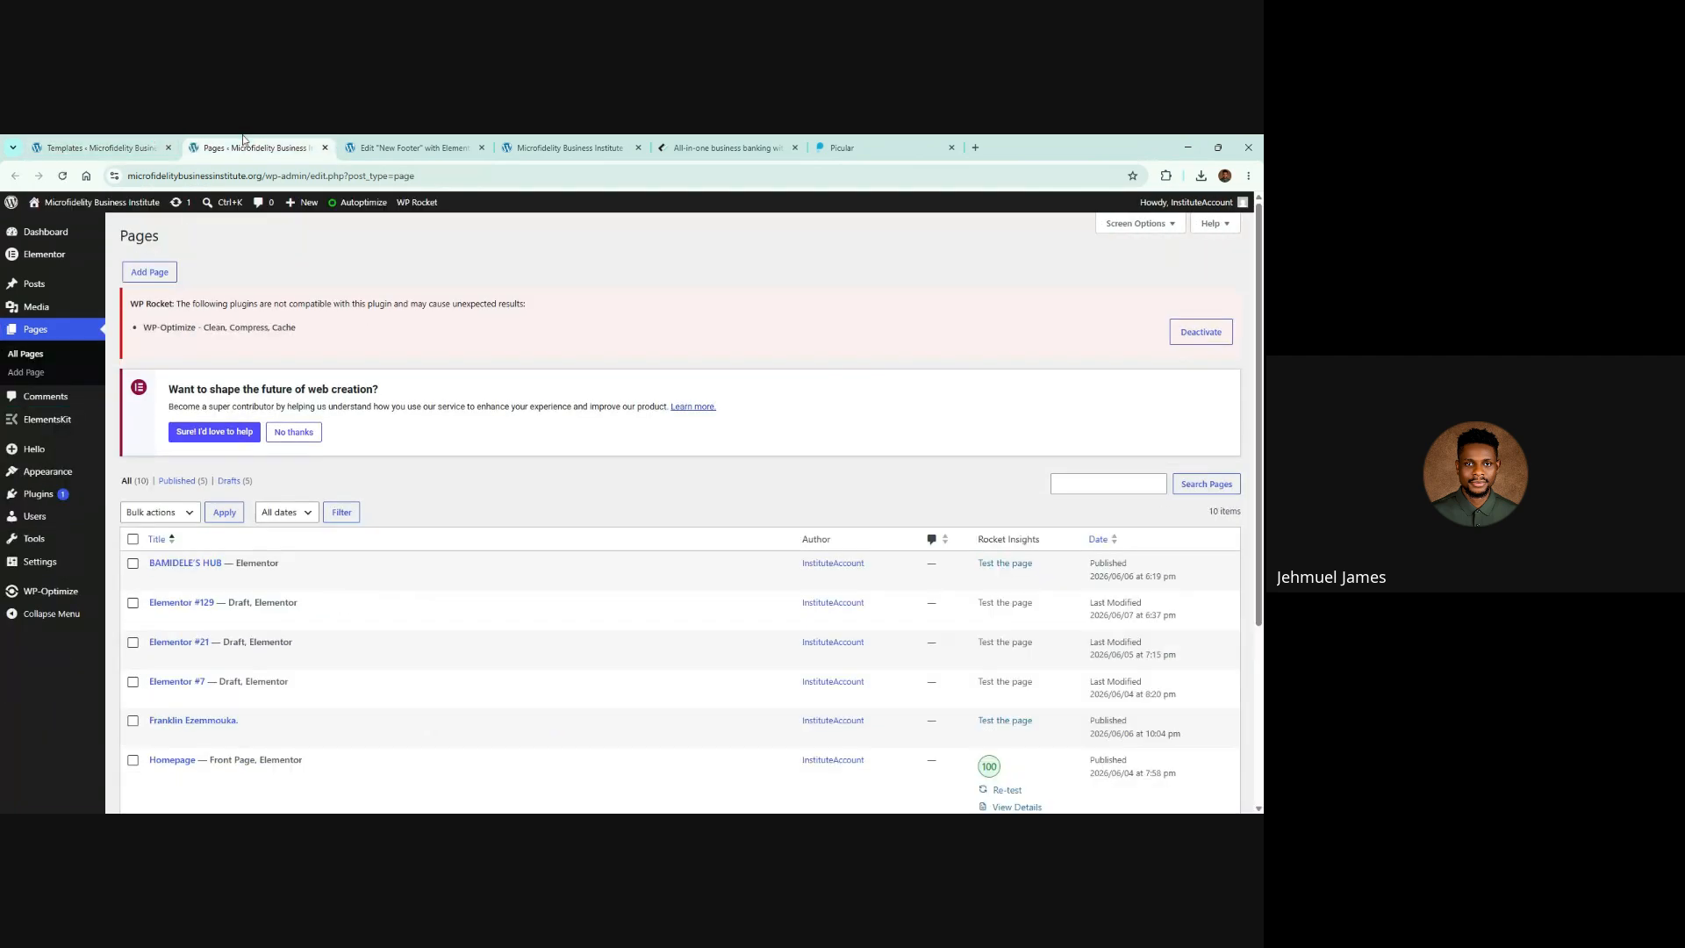
left_click(158, 141)
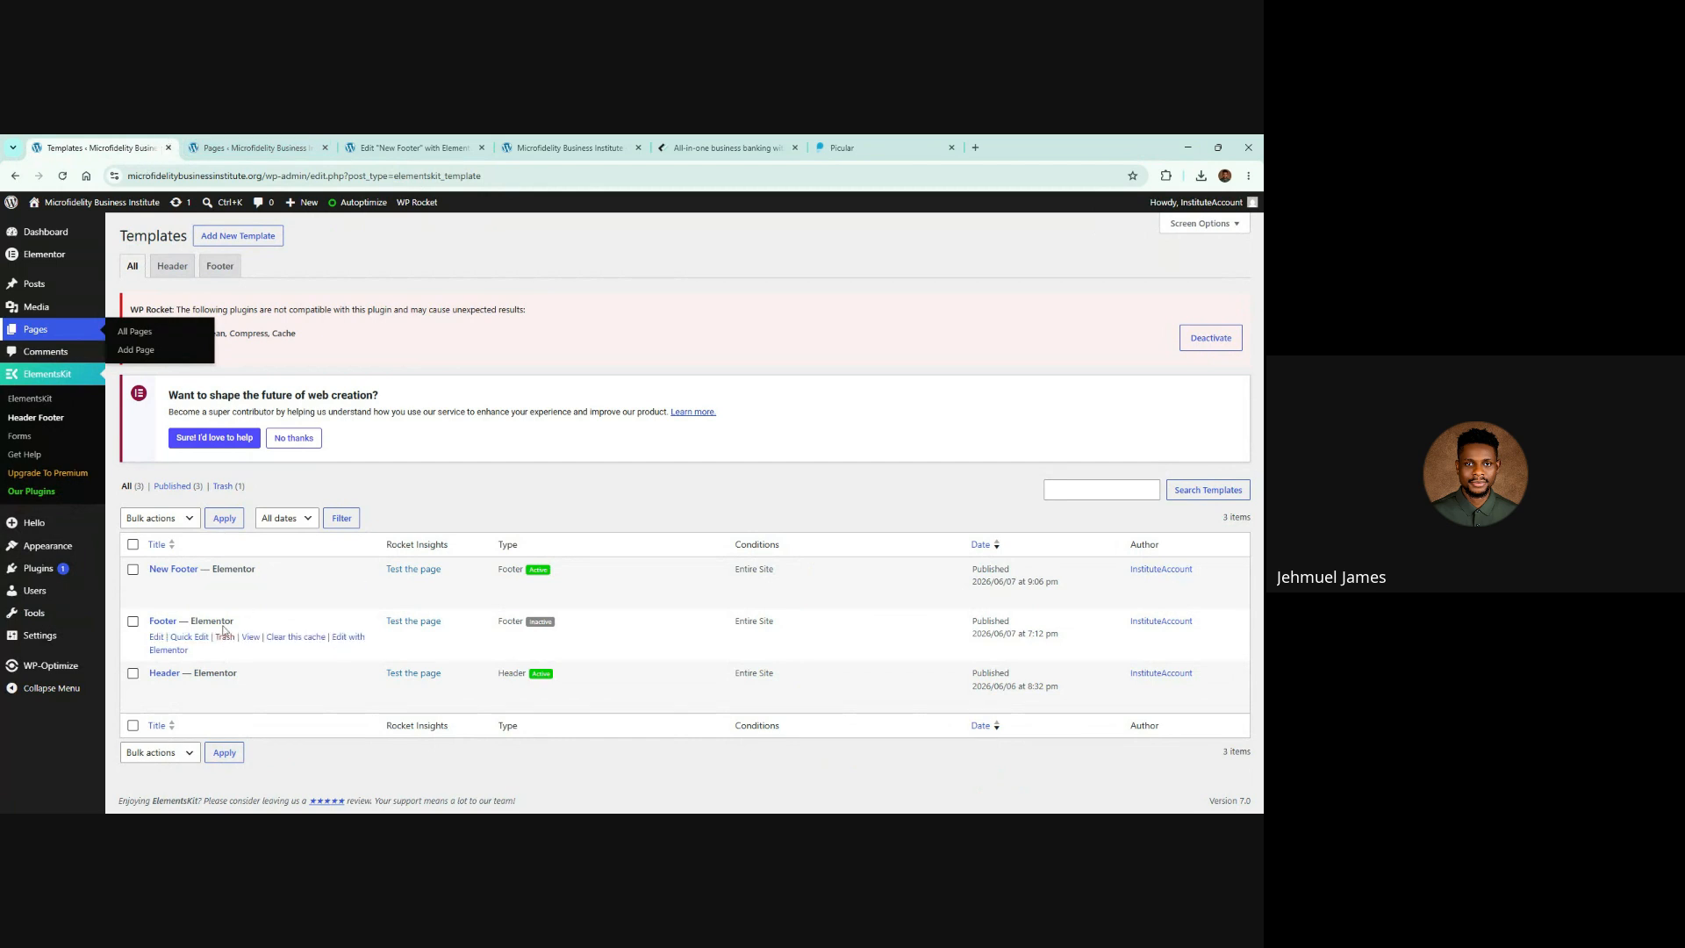
left_click(287, 143)
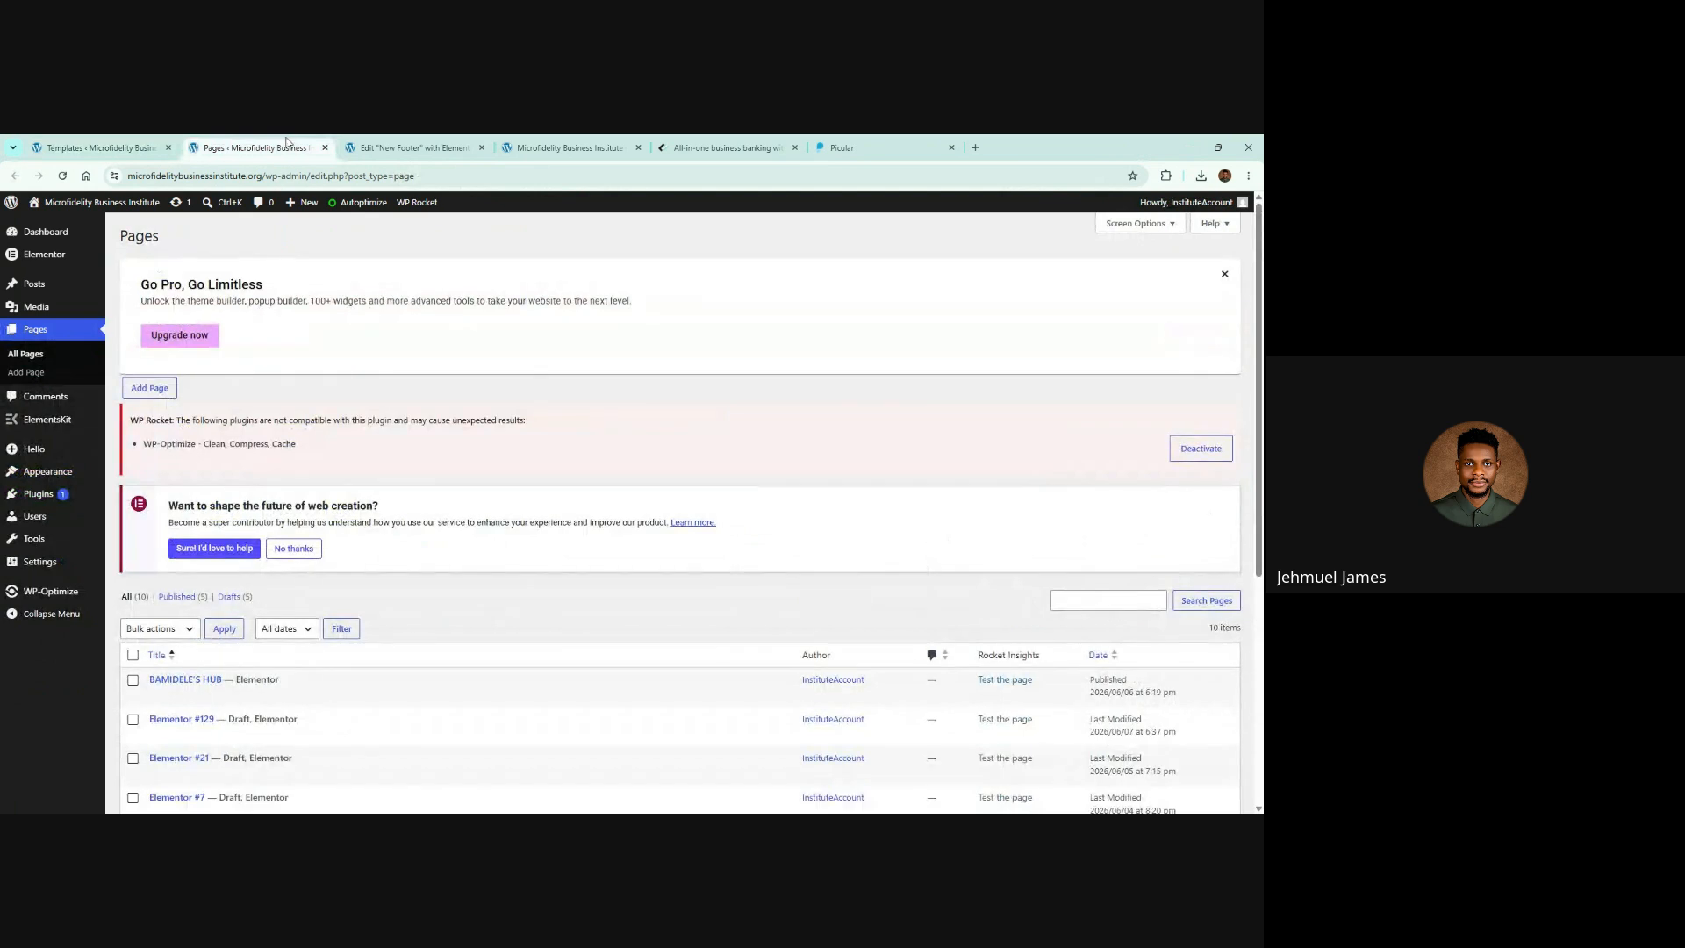
scroll(332, 325, "down", 2)
left_click(97, 148)
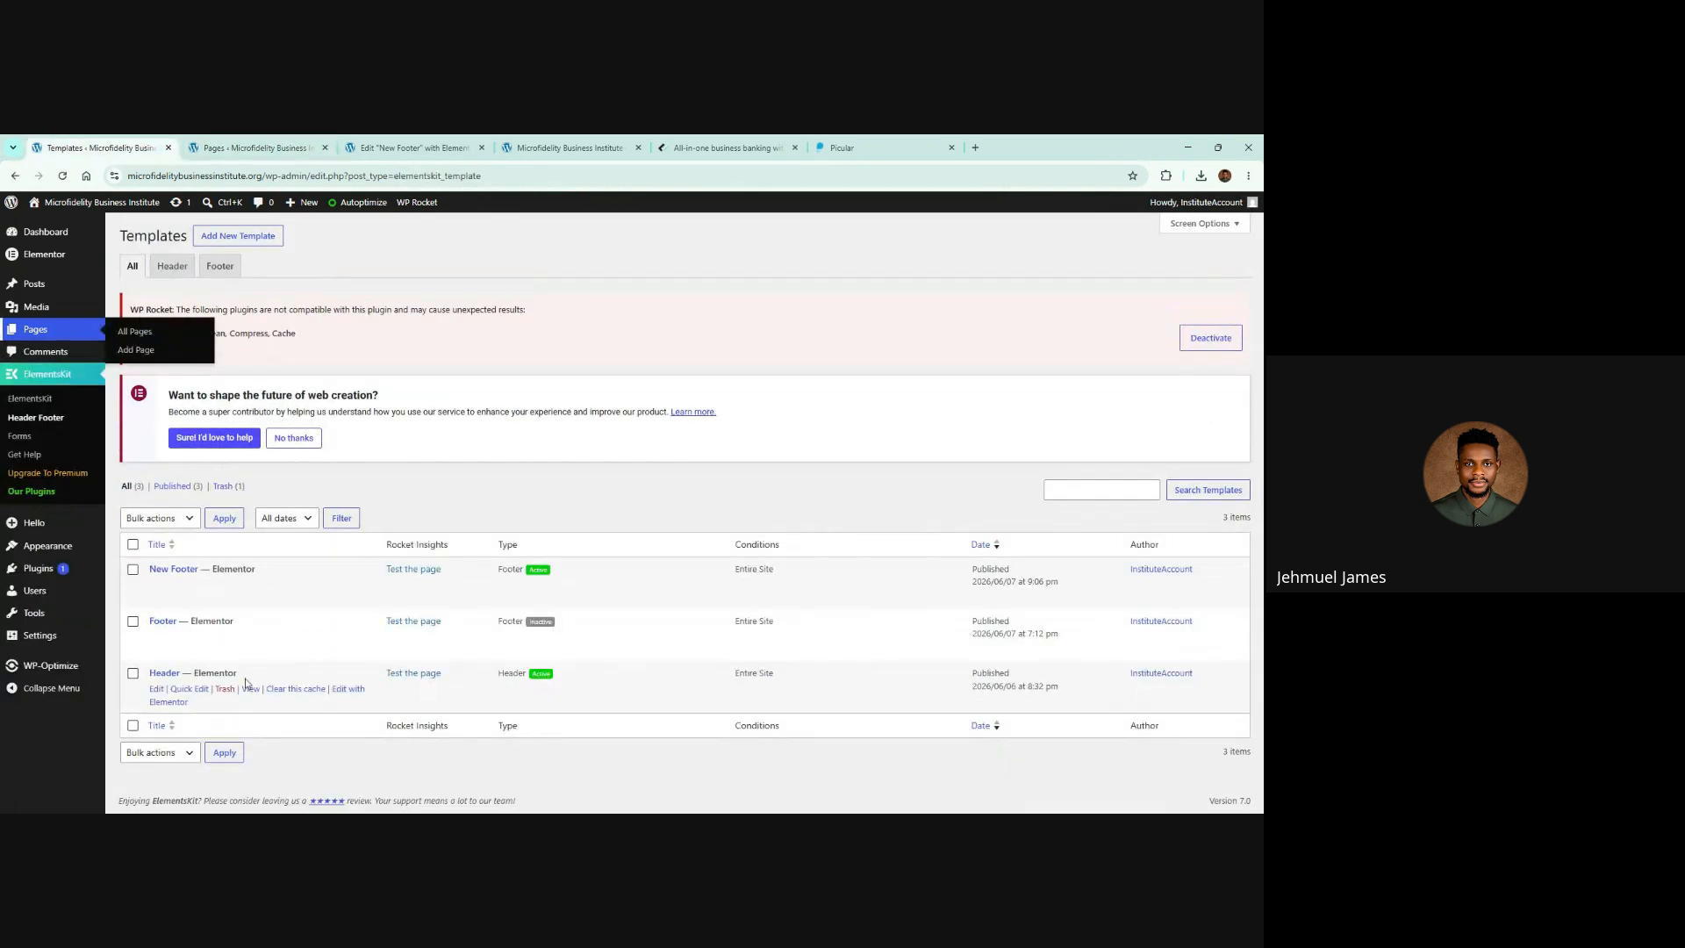
left_click(45, 419)
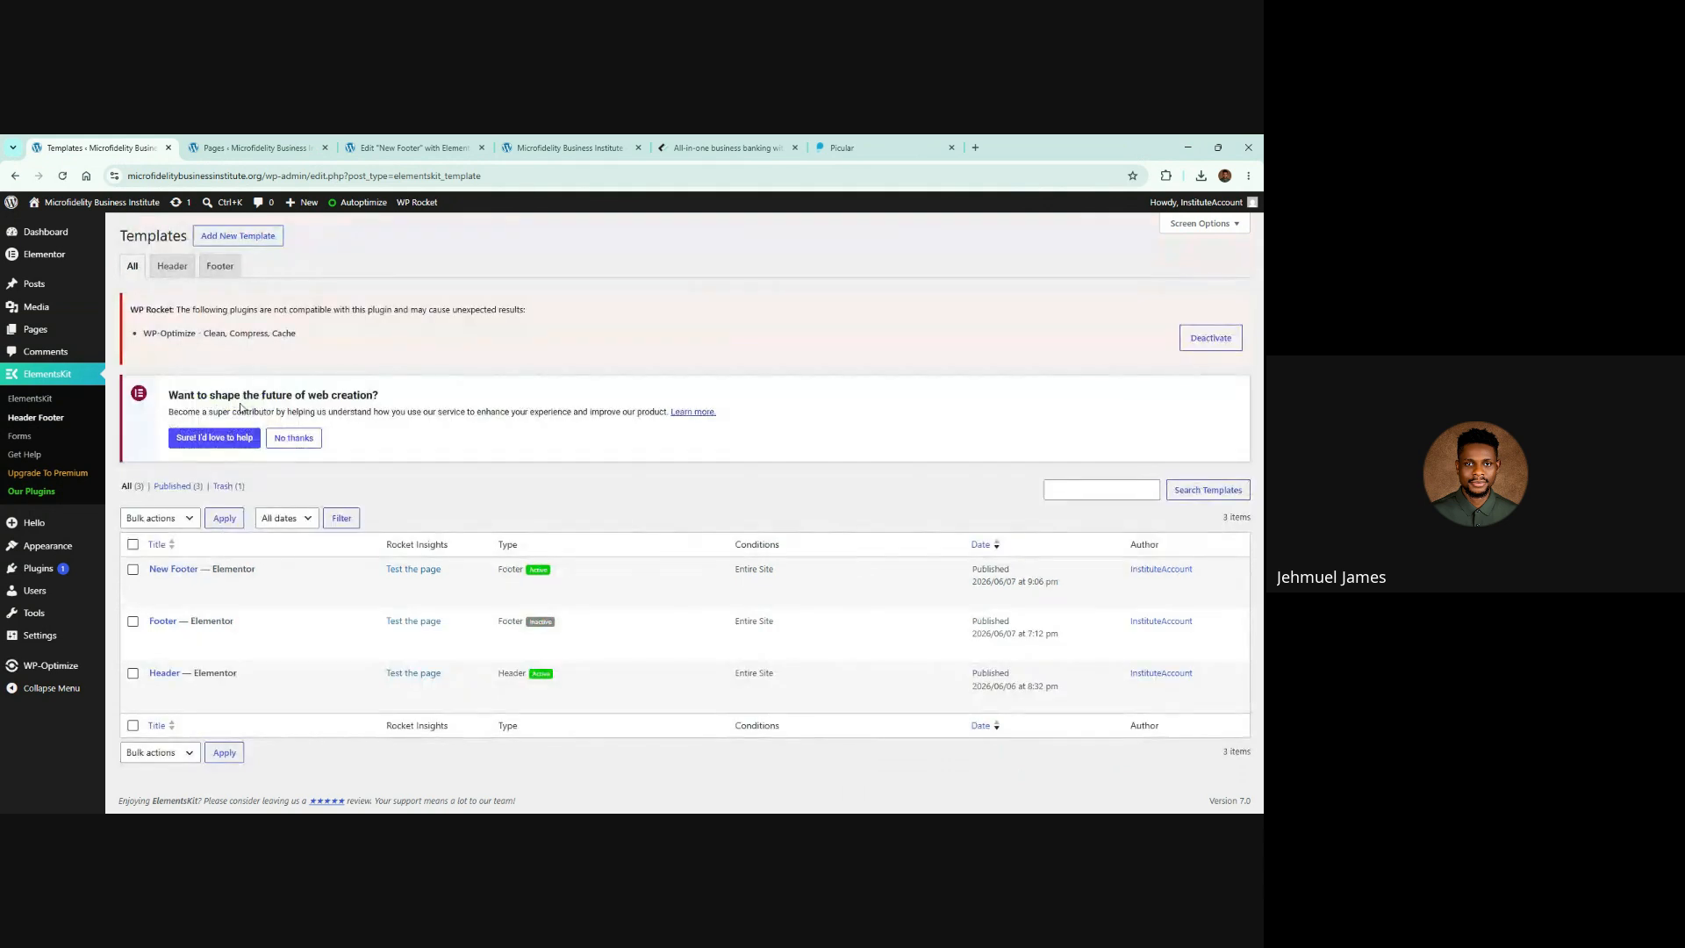
Step: Create an inactive ElementsKit template of type Footer for the Entire Site, titled with the owner's first name and "Footer", and save it
left_click(239, 236)
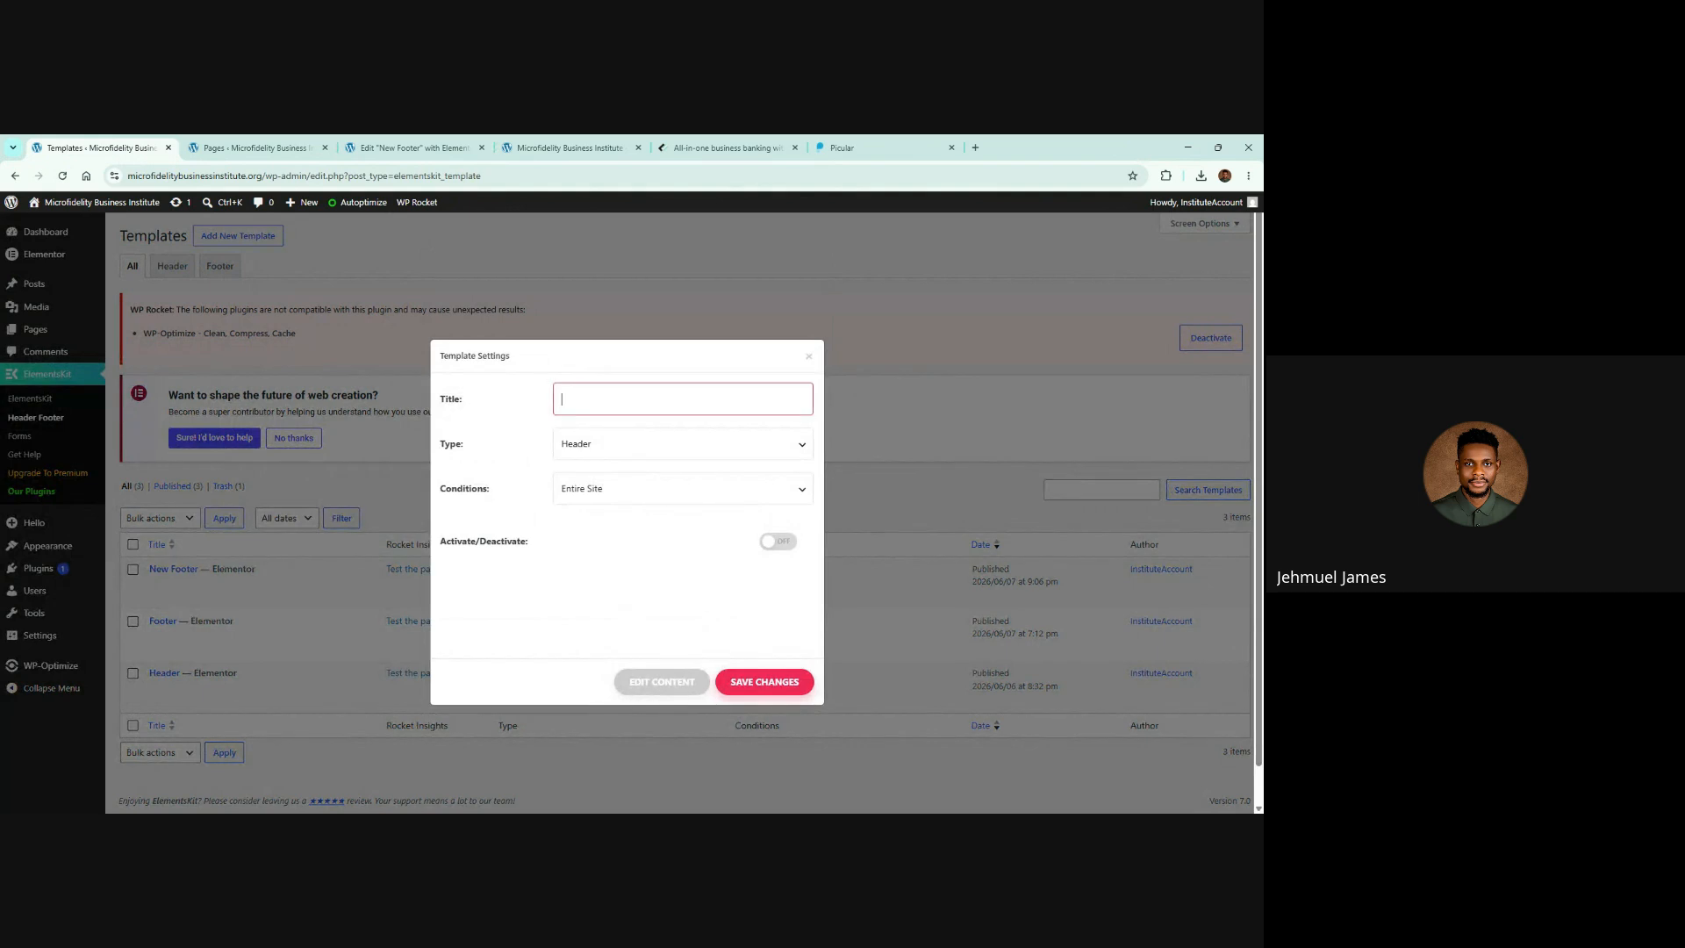
type("Jehmuel's Footer")
key("Tab")
left_click(727, 494)
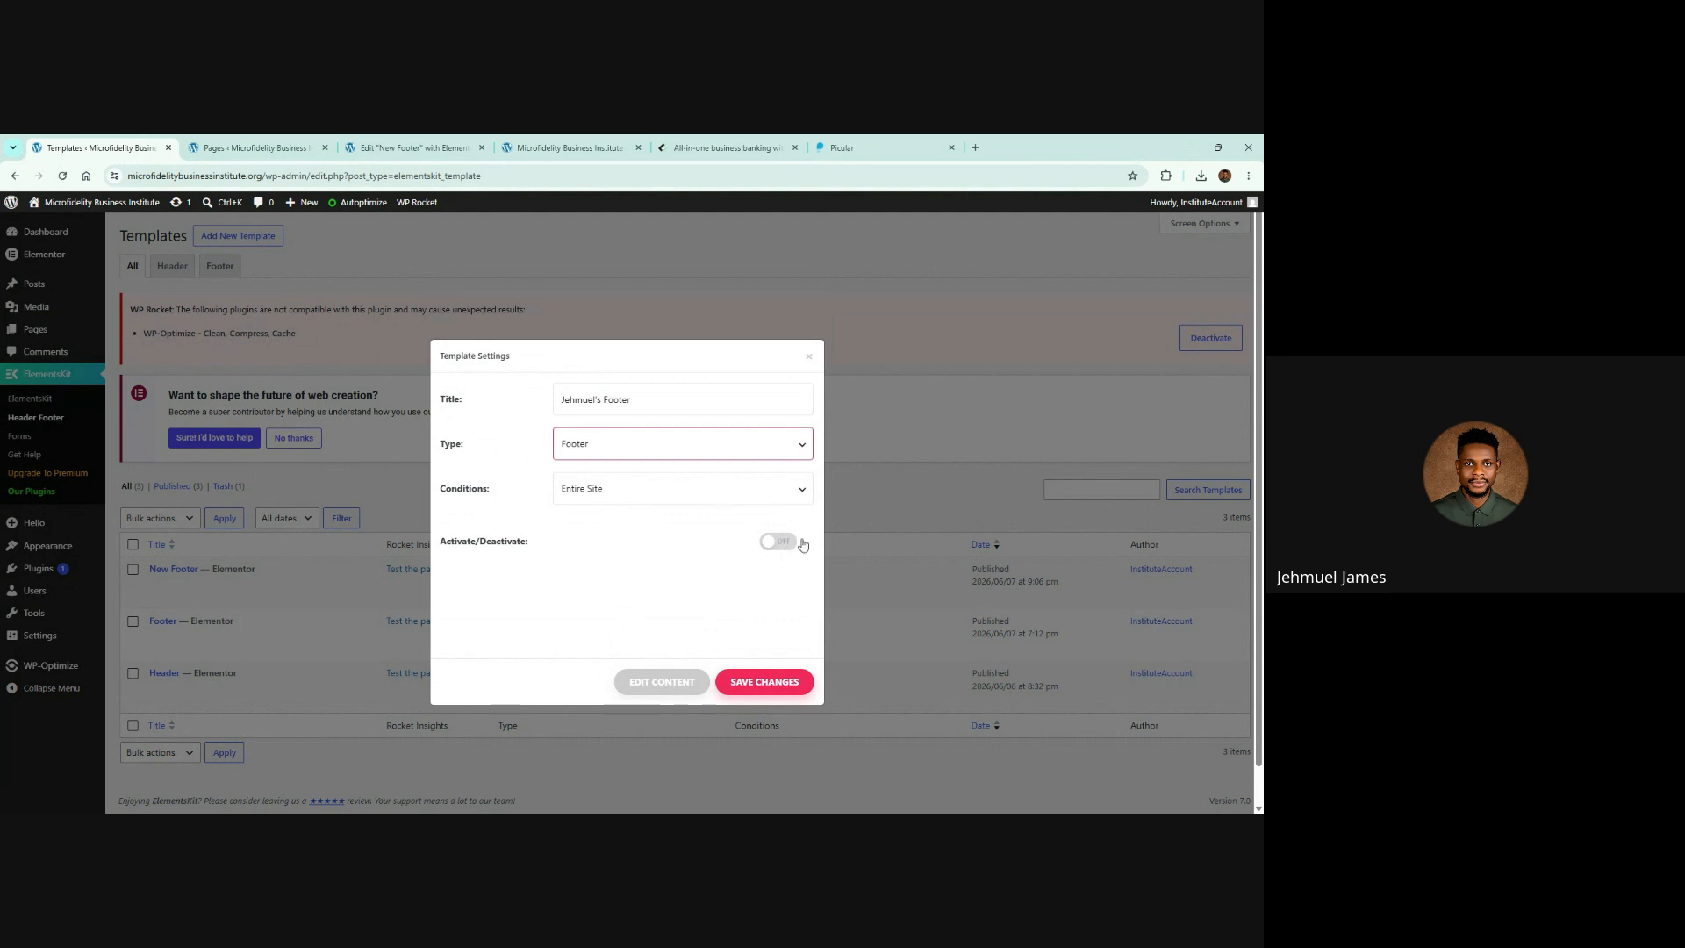
left_click(581, 501)
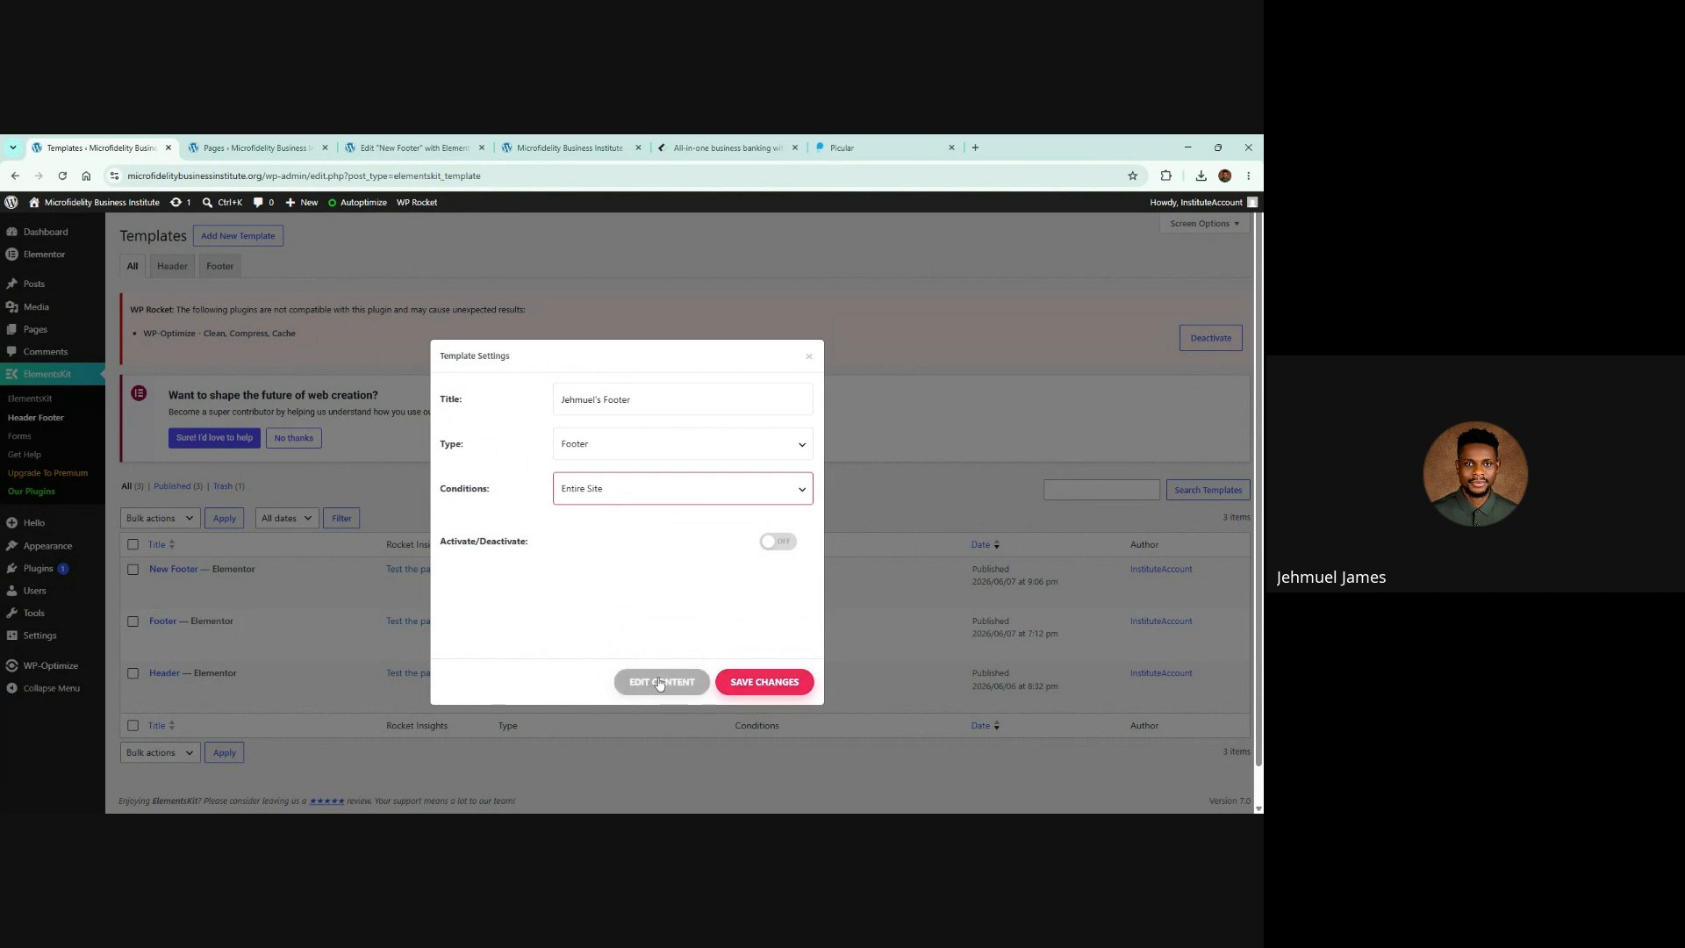
left_click(746, 684)
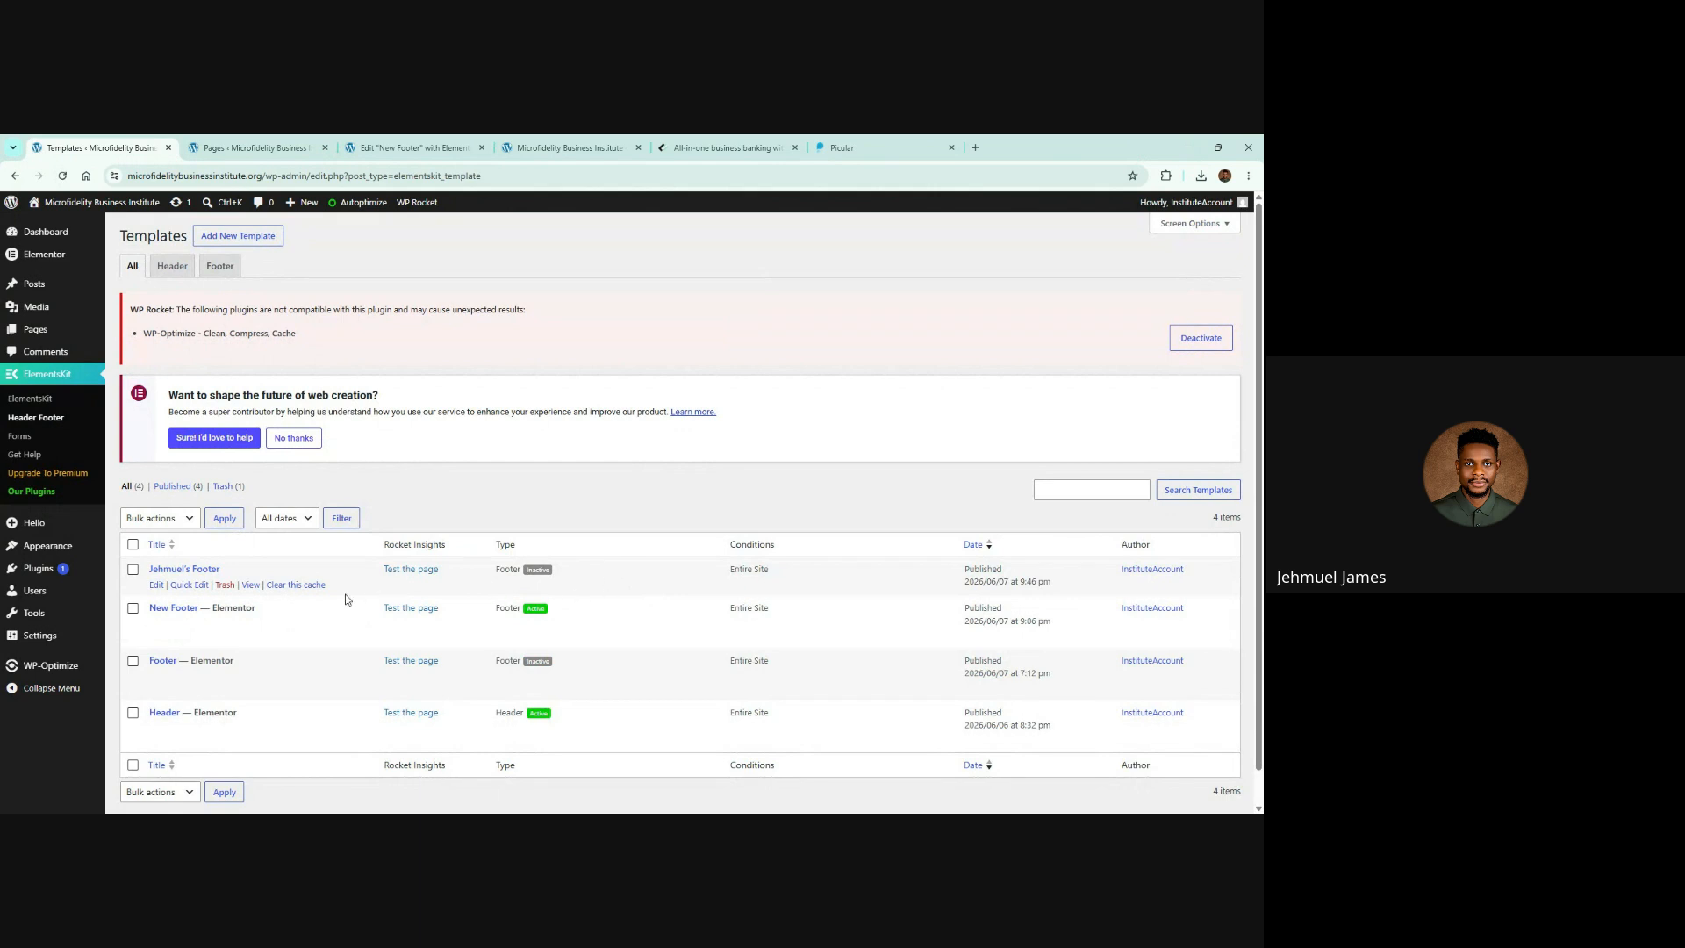
Step: Open the newly created personal footer template's content in Elementor and look at the New Footer design for reference
left_click(156, 586)
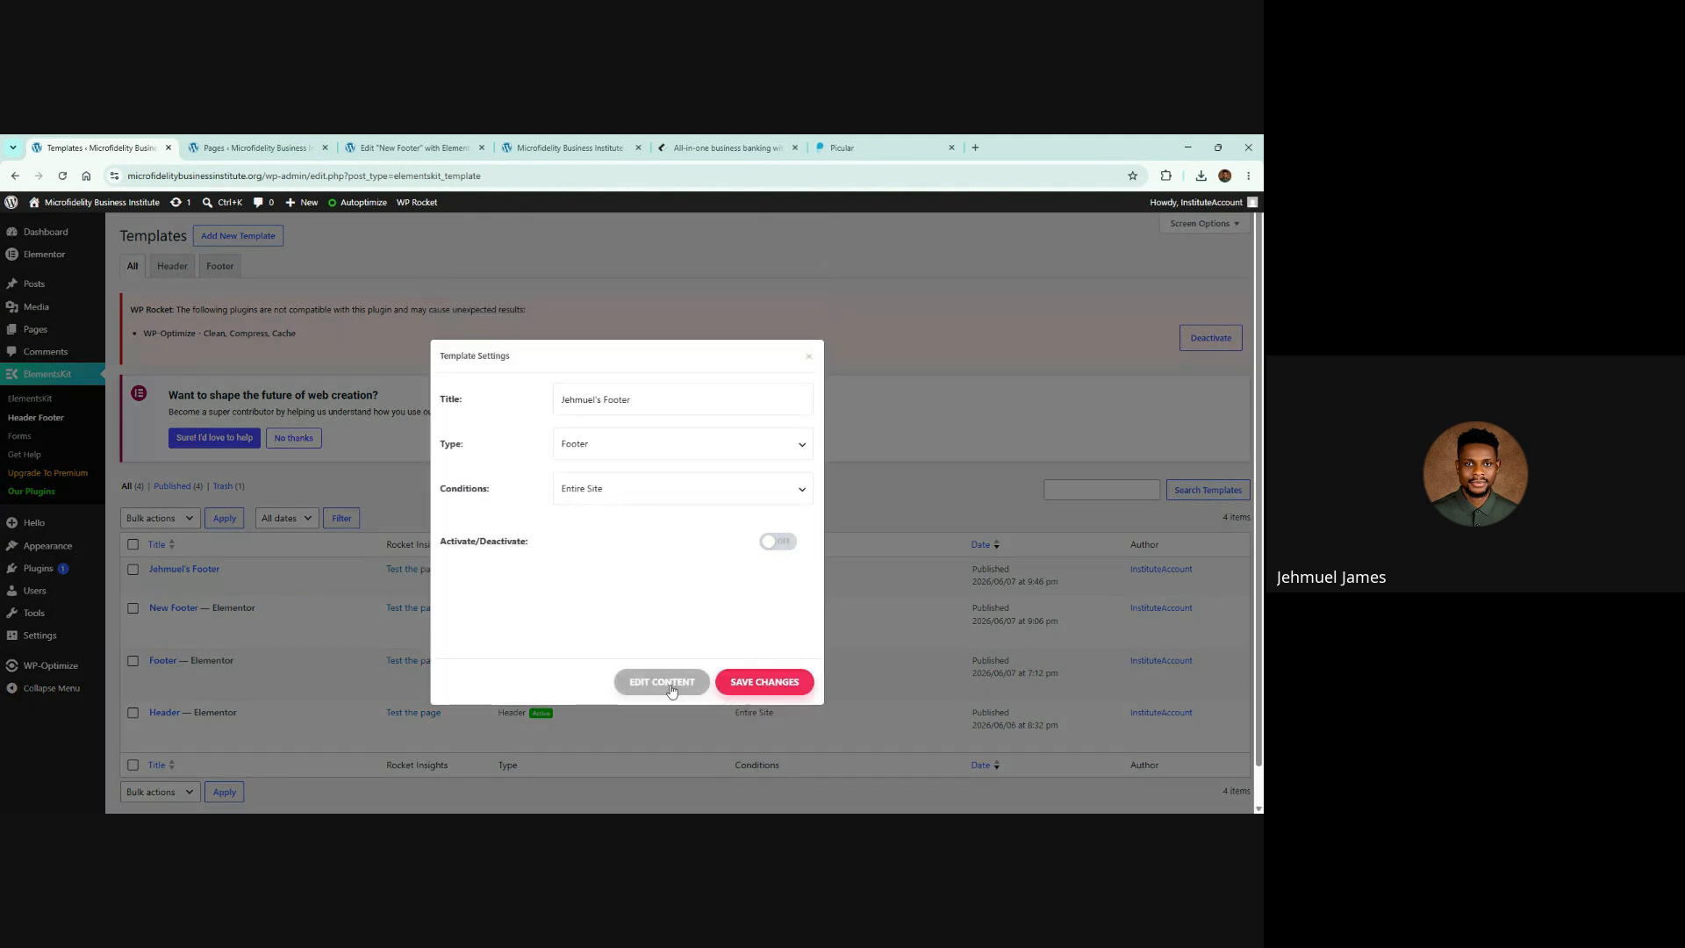
left_click(667, 688)
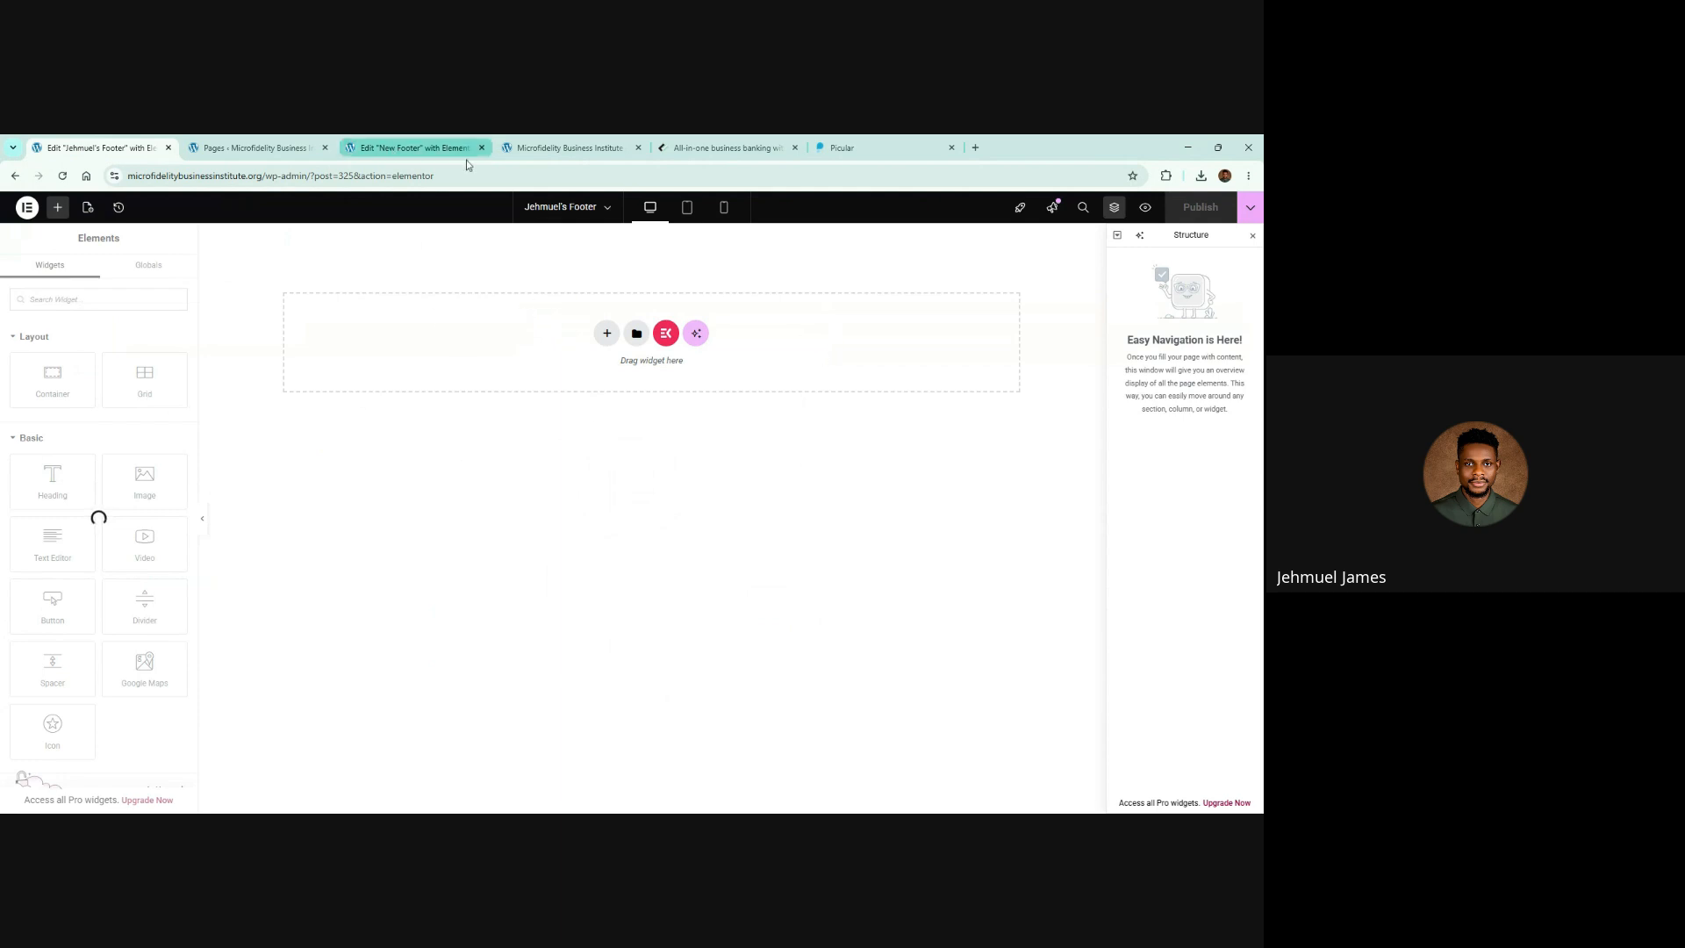
left_click(416, 145)
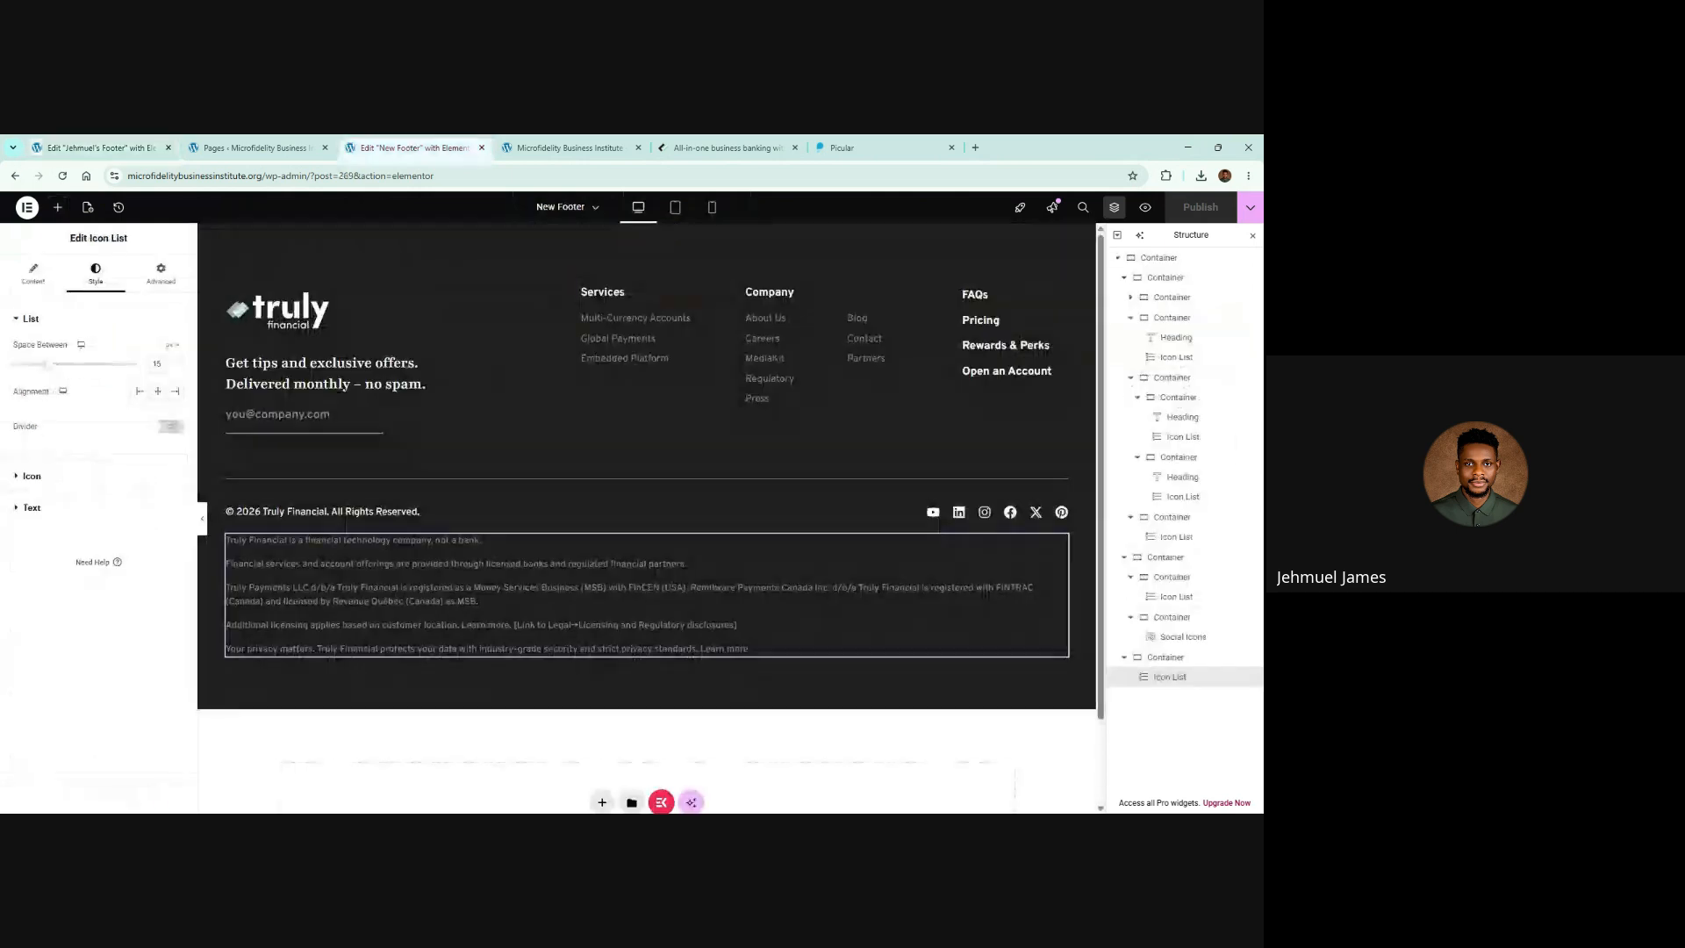
left_click(112, 147)
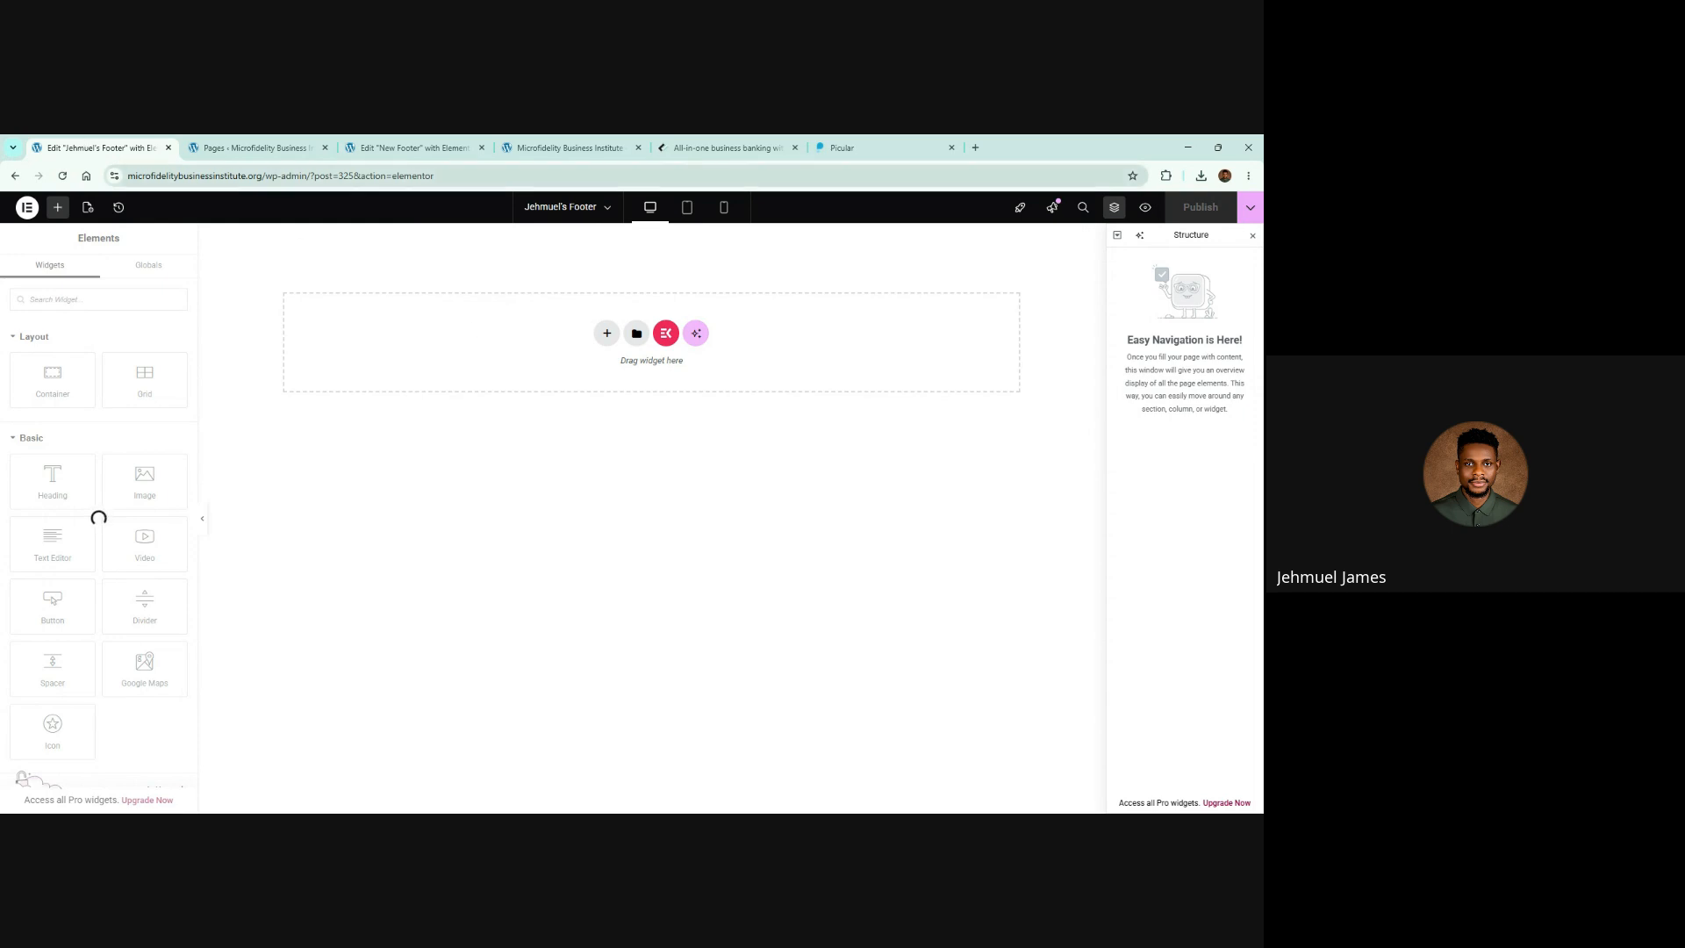
Step: Go back to the WordPress dashboard and reopen the ElementsKit Header Footer template list
left_click_drag(307, 177, 643, 202)
key("BackSpace")
key("Return")
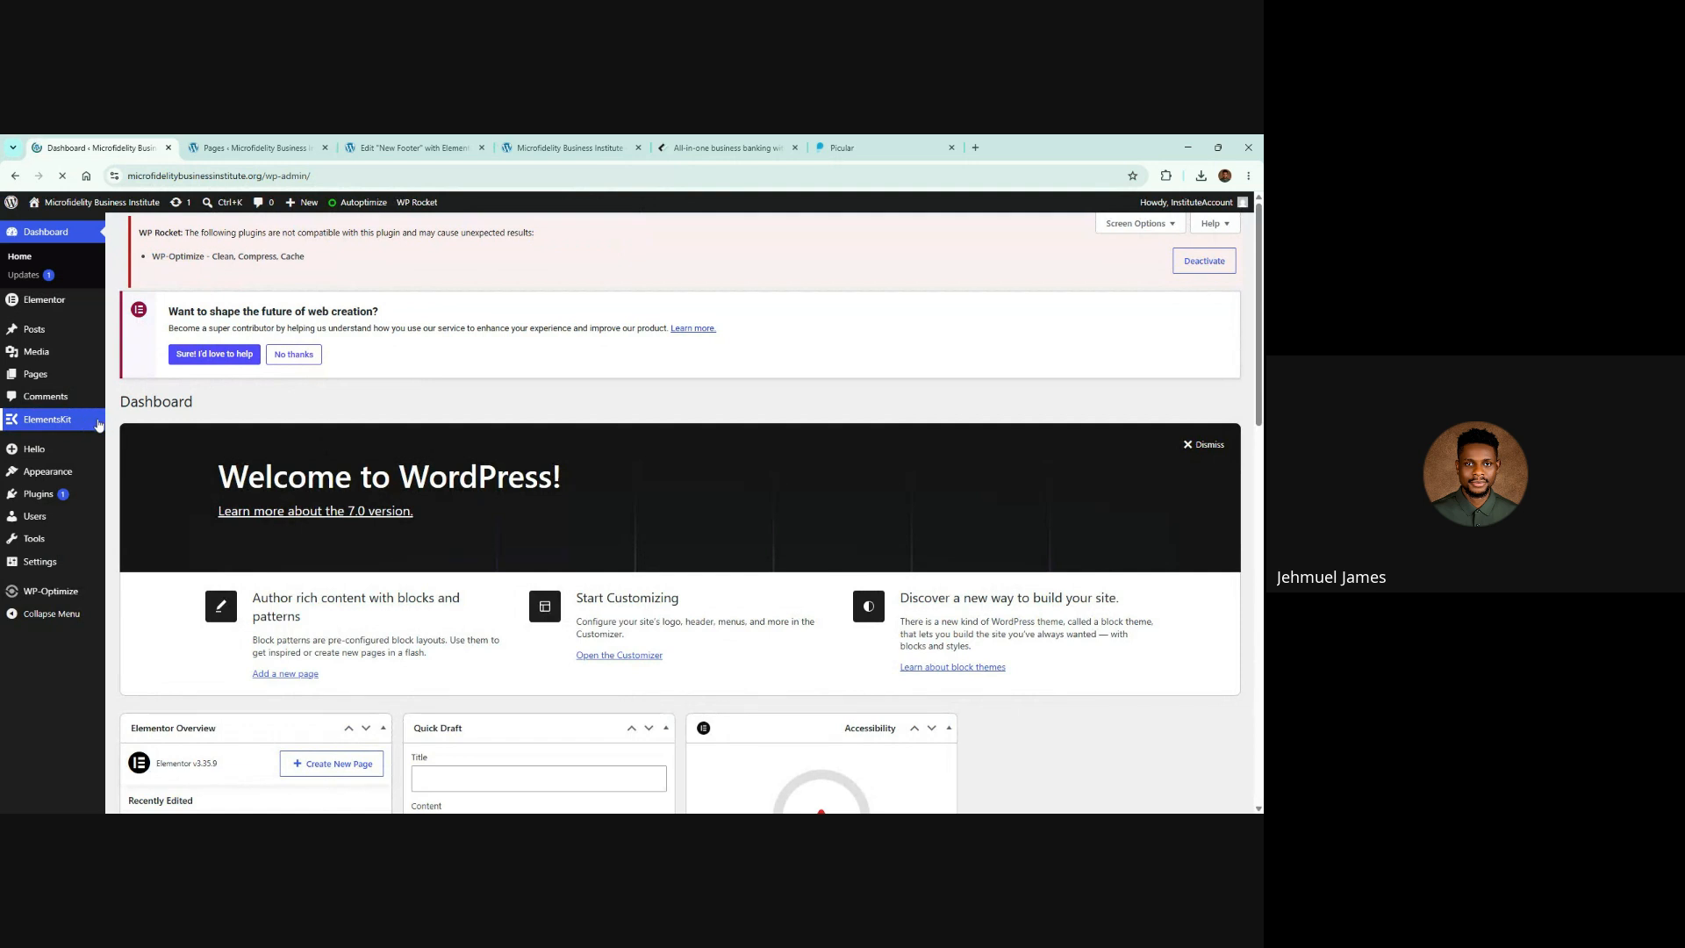
mouse_move(99, 423)
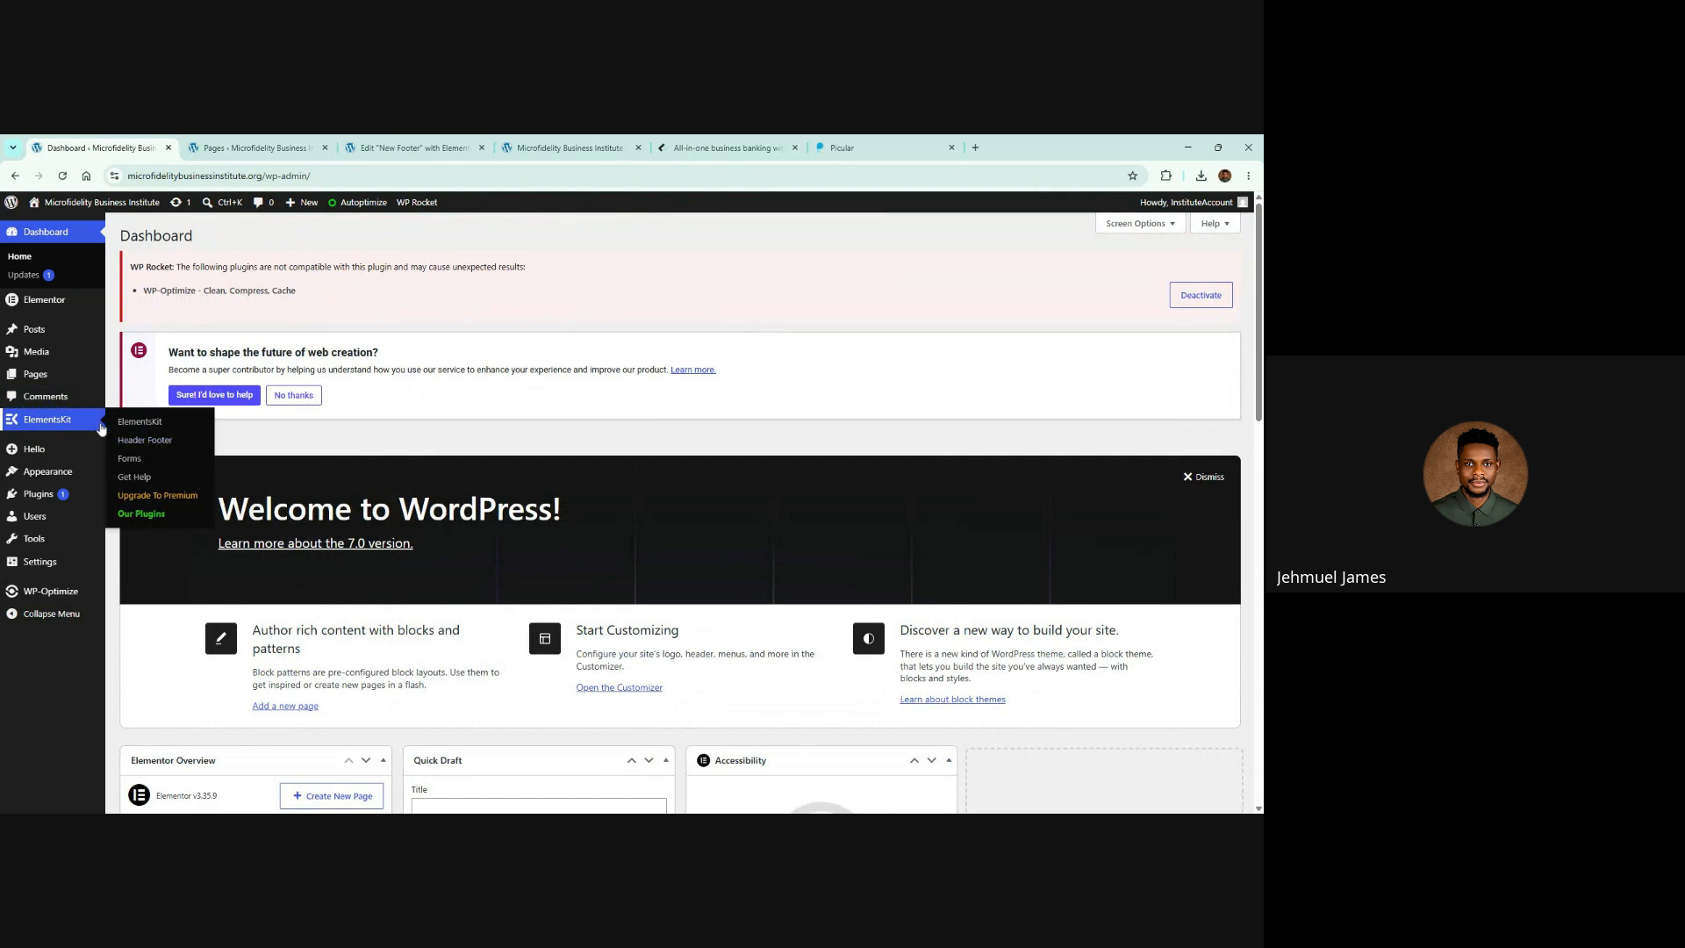
left_click(148, 440)
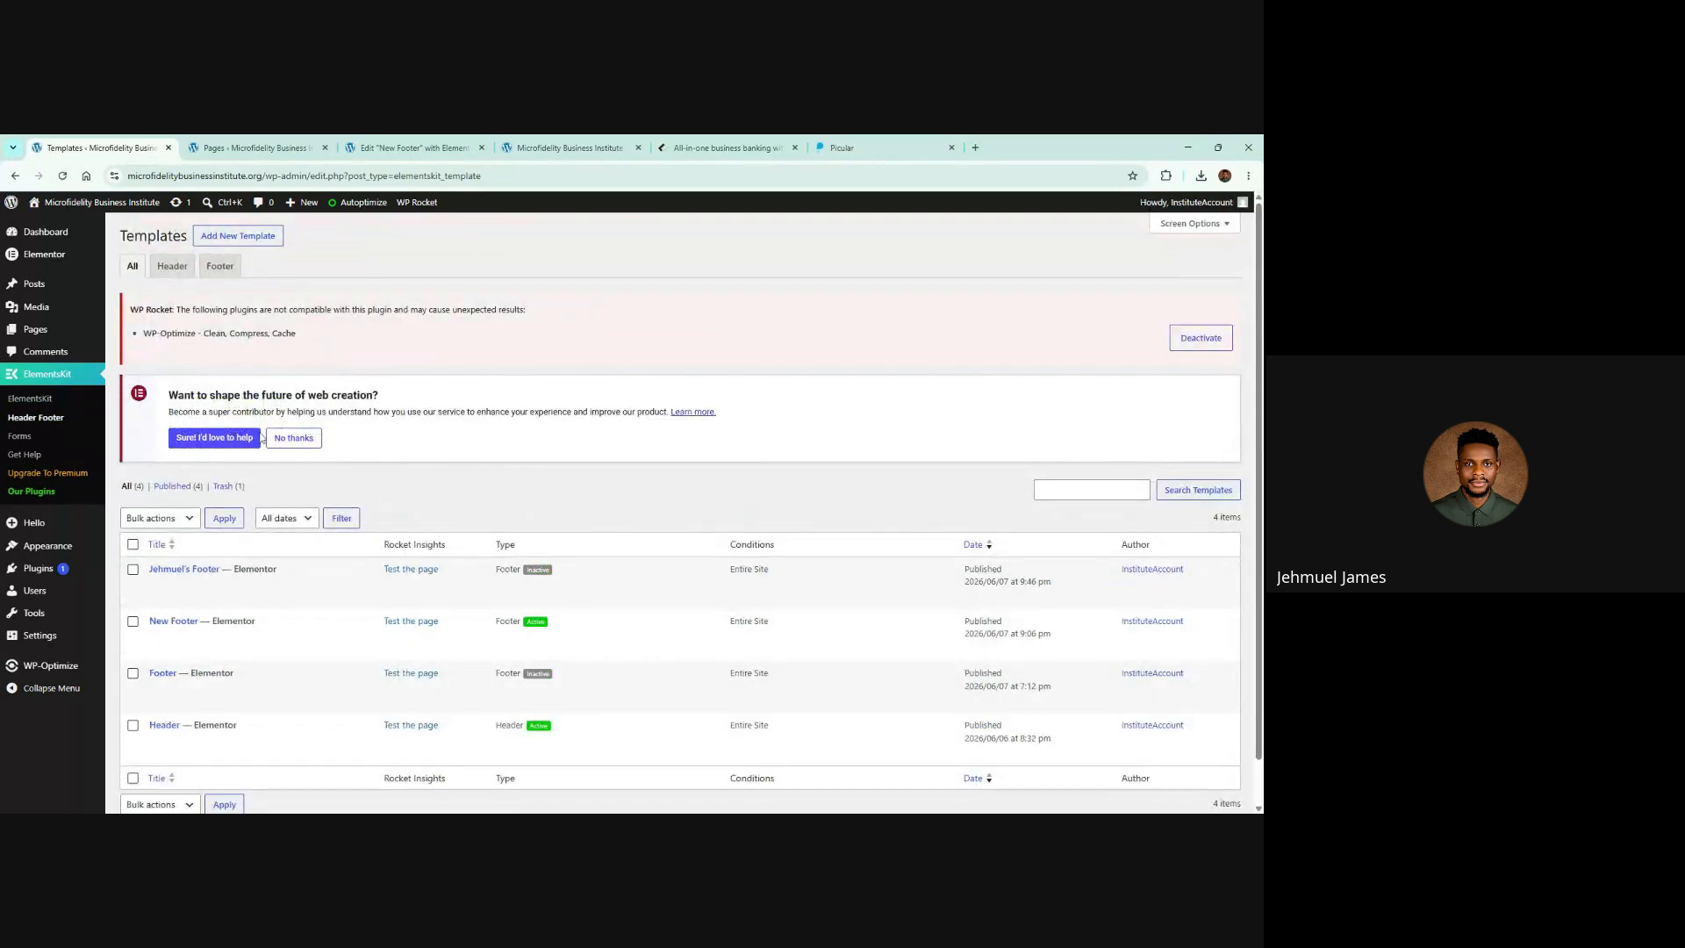
Step: Create an inactive ElementsKit Header template for the Entire Site, titled with the owner's first name and "Header", and save it
left_click(253, 239)
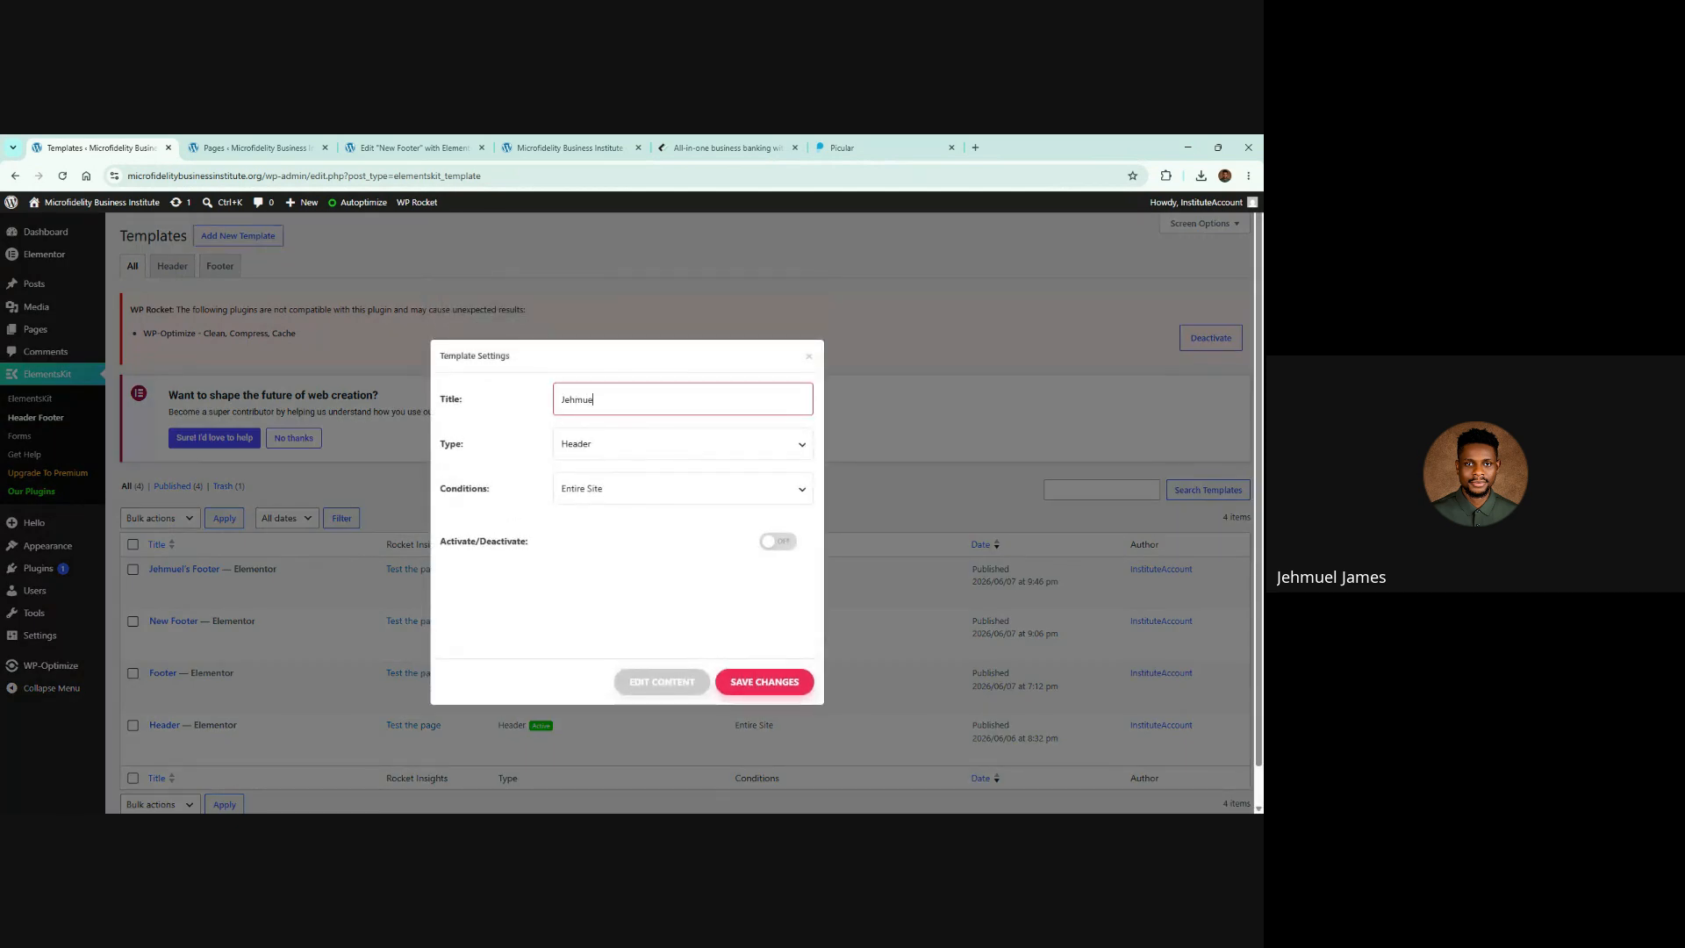
type("Jehmuel's Header")
left_click(759, 694)
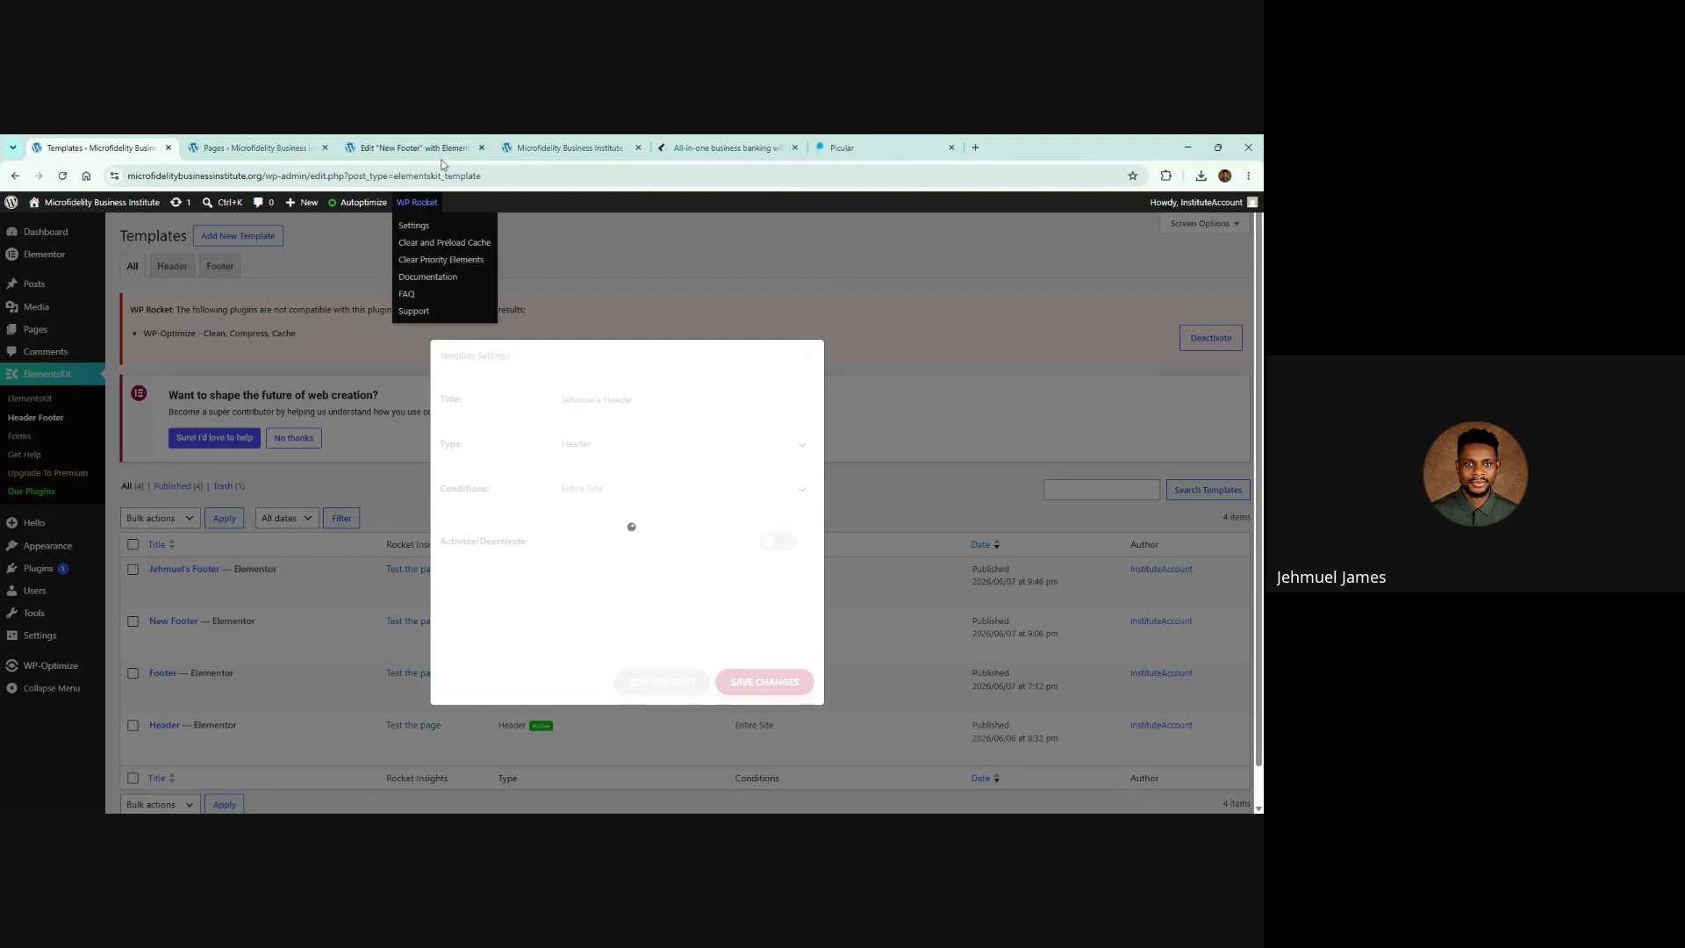
Step: Reload the live Microfidelity Business Institute site and compare it with the trulyfinancial.com page
left_click(544, 144)
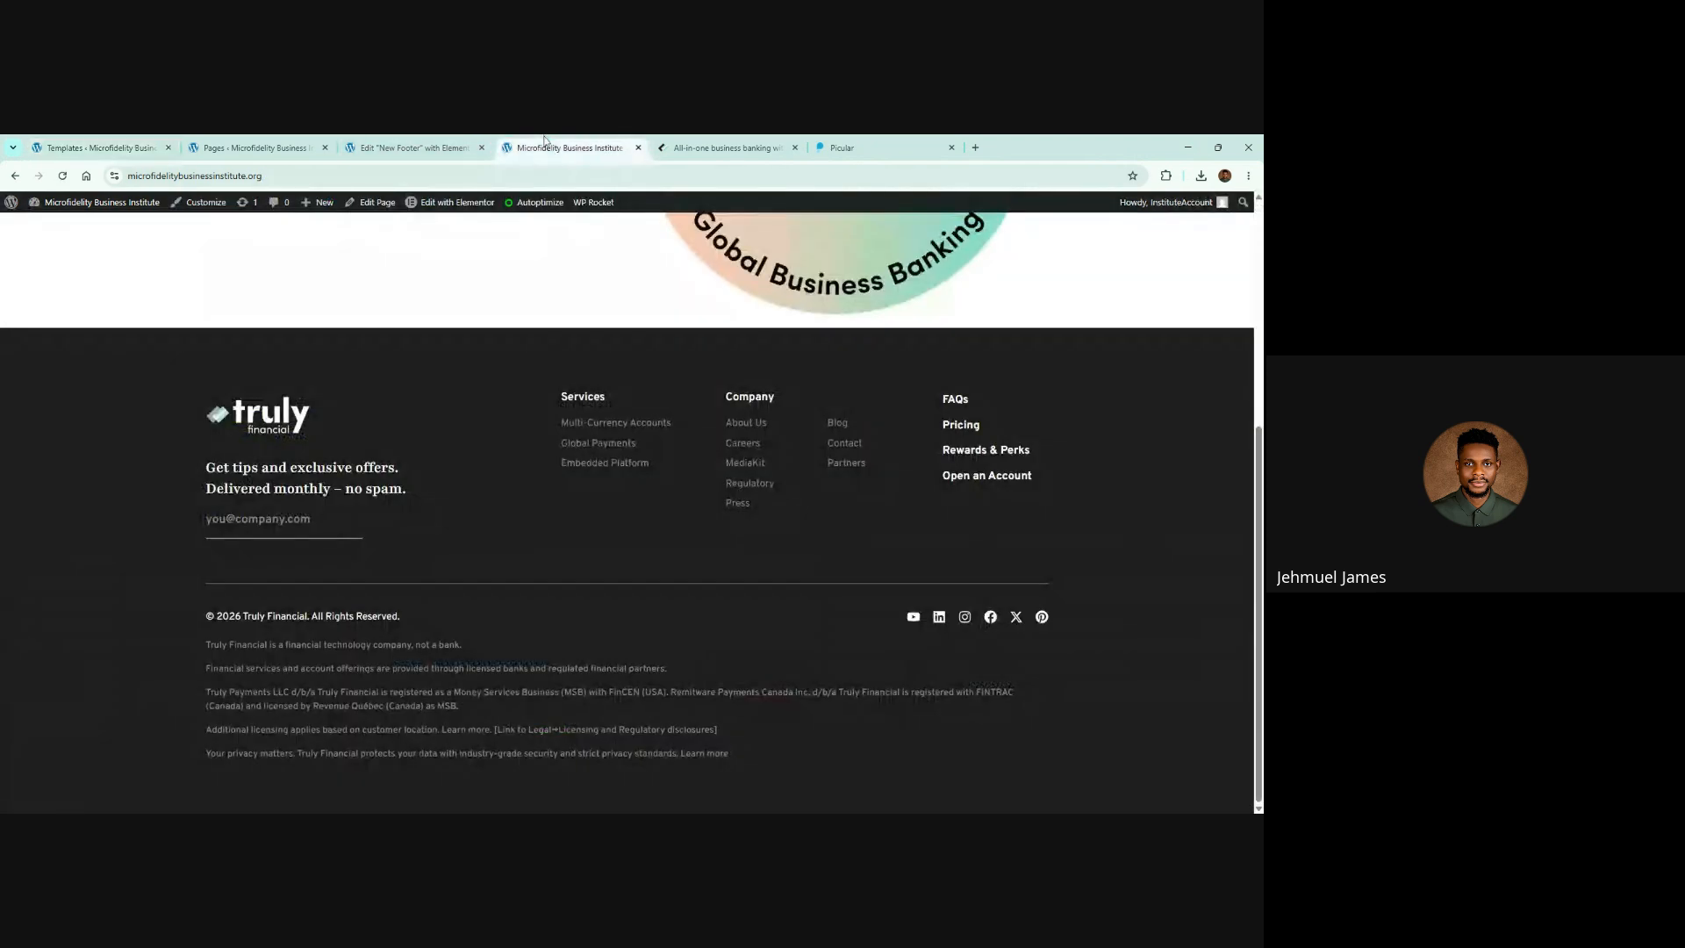
left_click(61, 176)
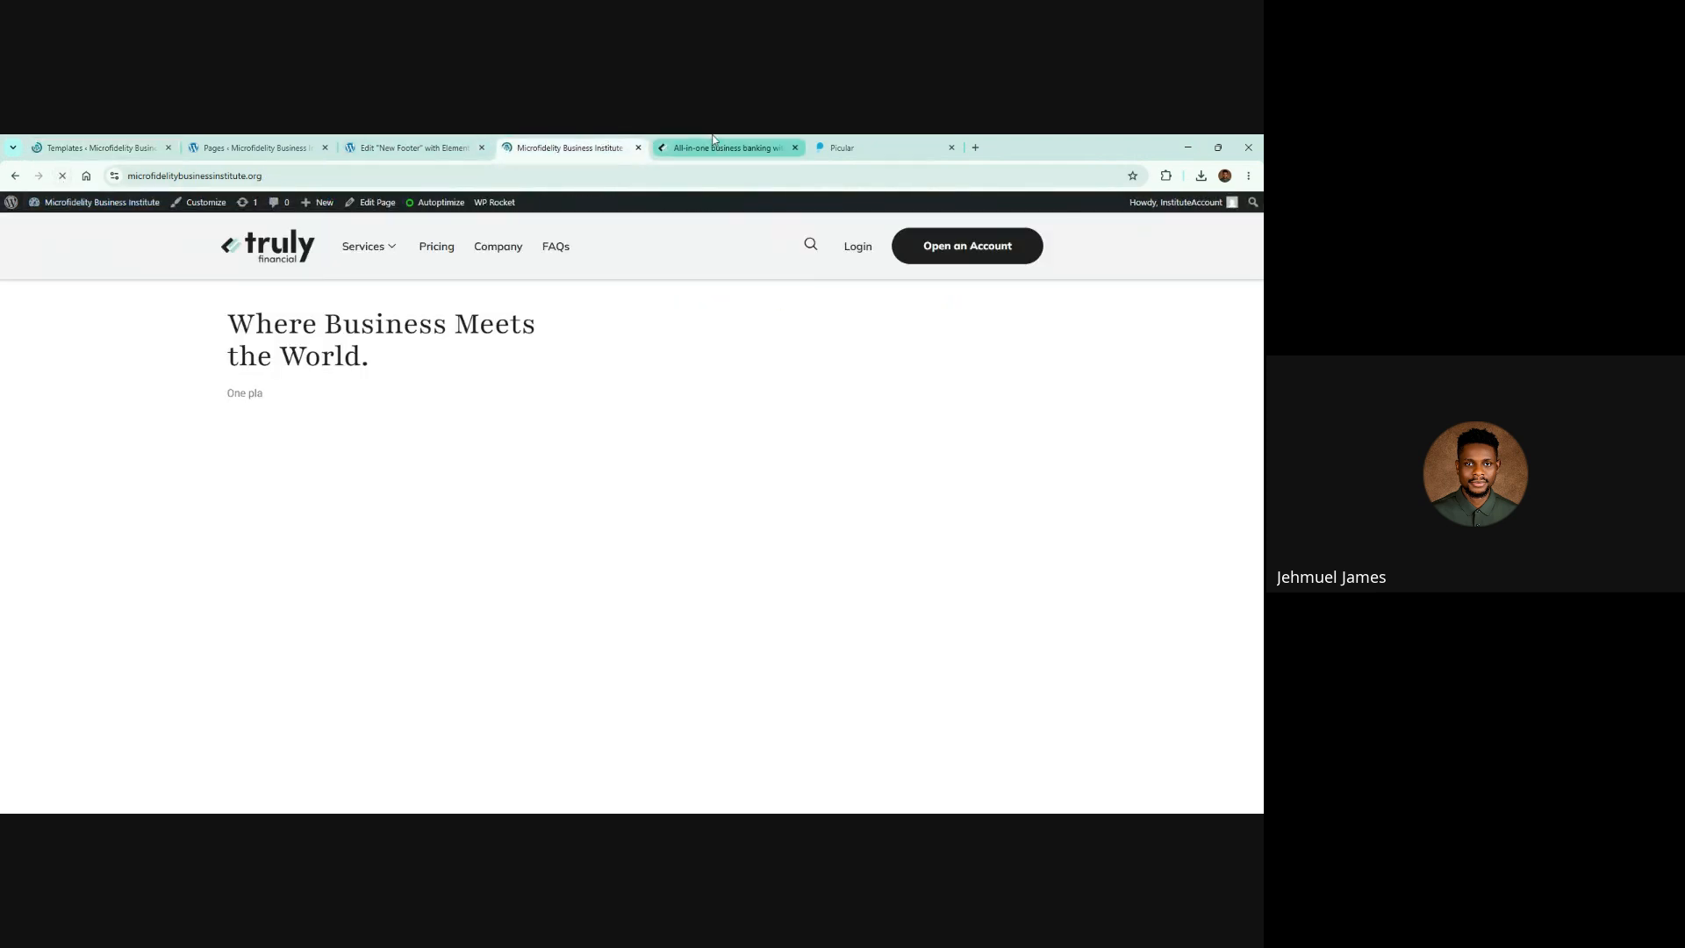
left_click(724, 147)
left_click(545, 144)
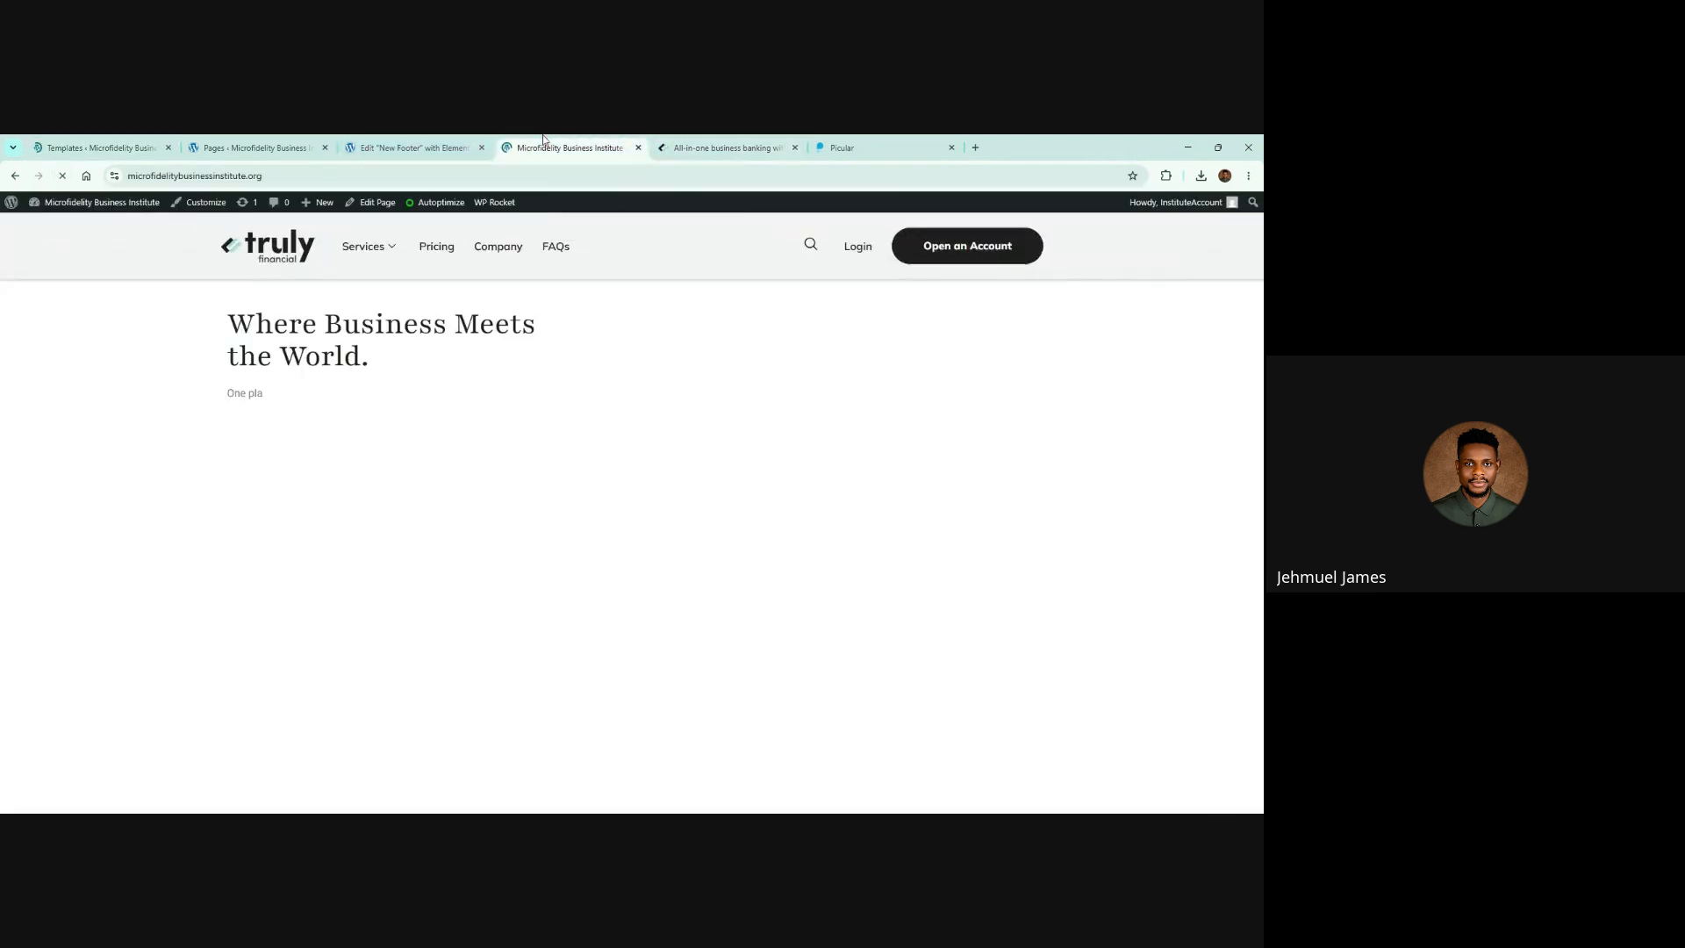
left_click(677, 145)
left_click(555, 144)
left_click(698, 144)
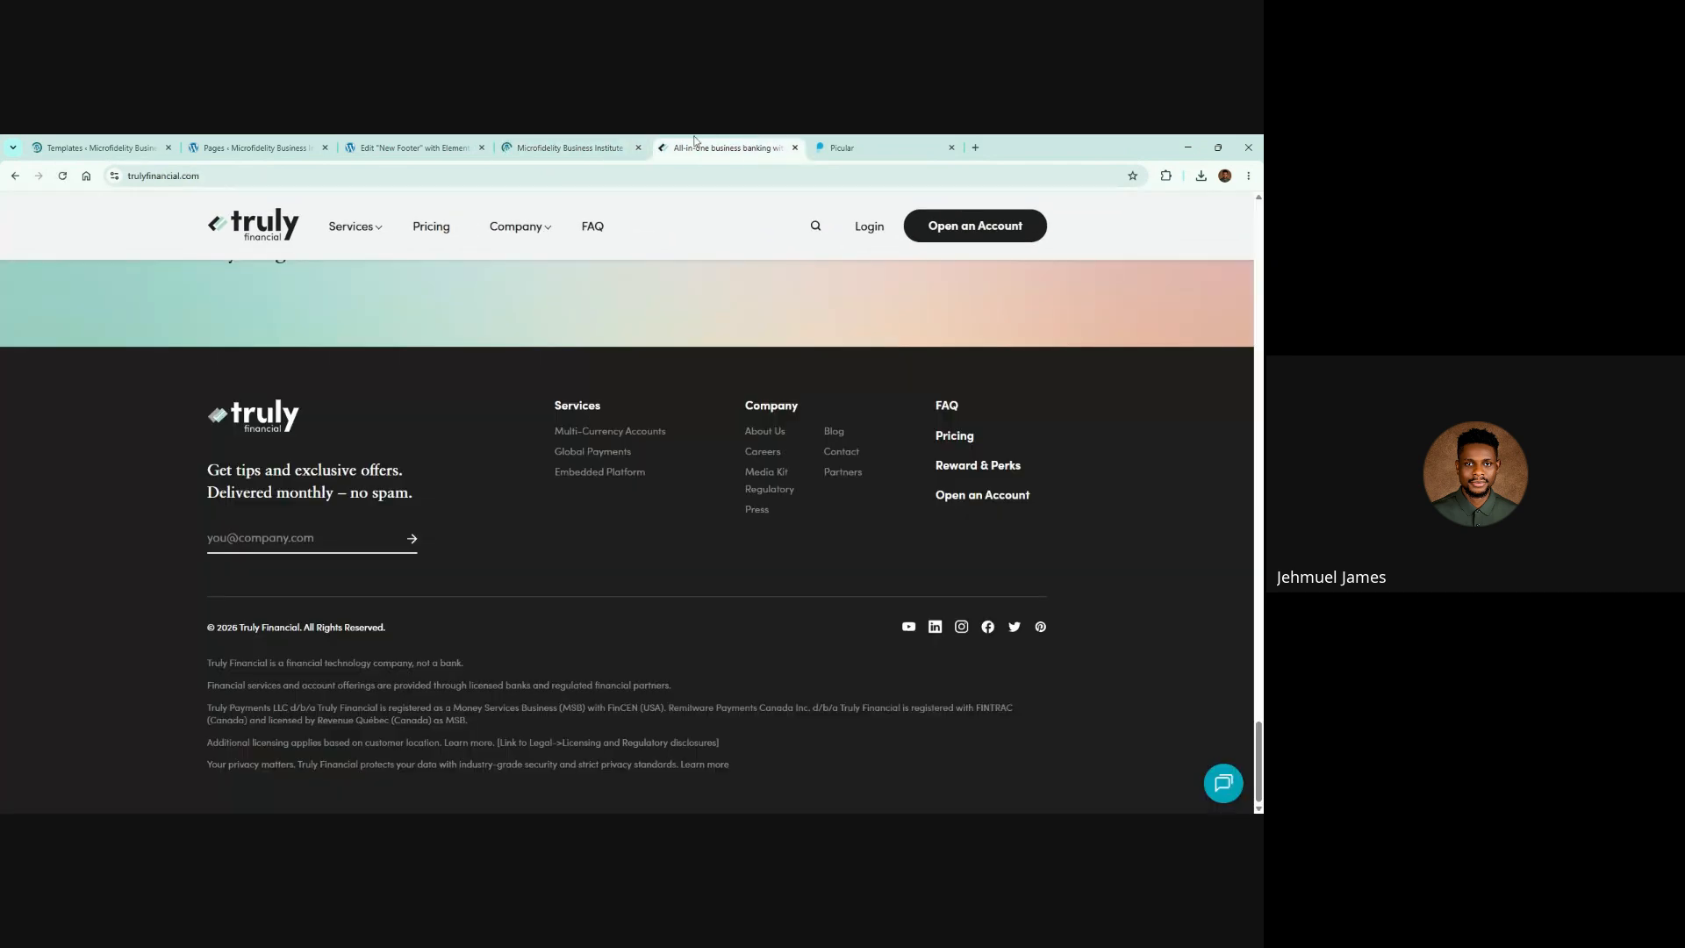
left_click(557, 145)
left_click(697, 145)
left_click(253, 824)
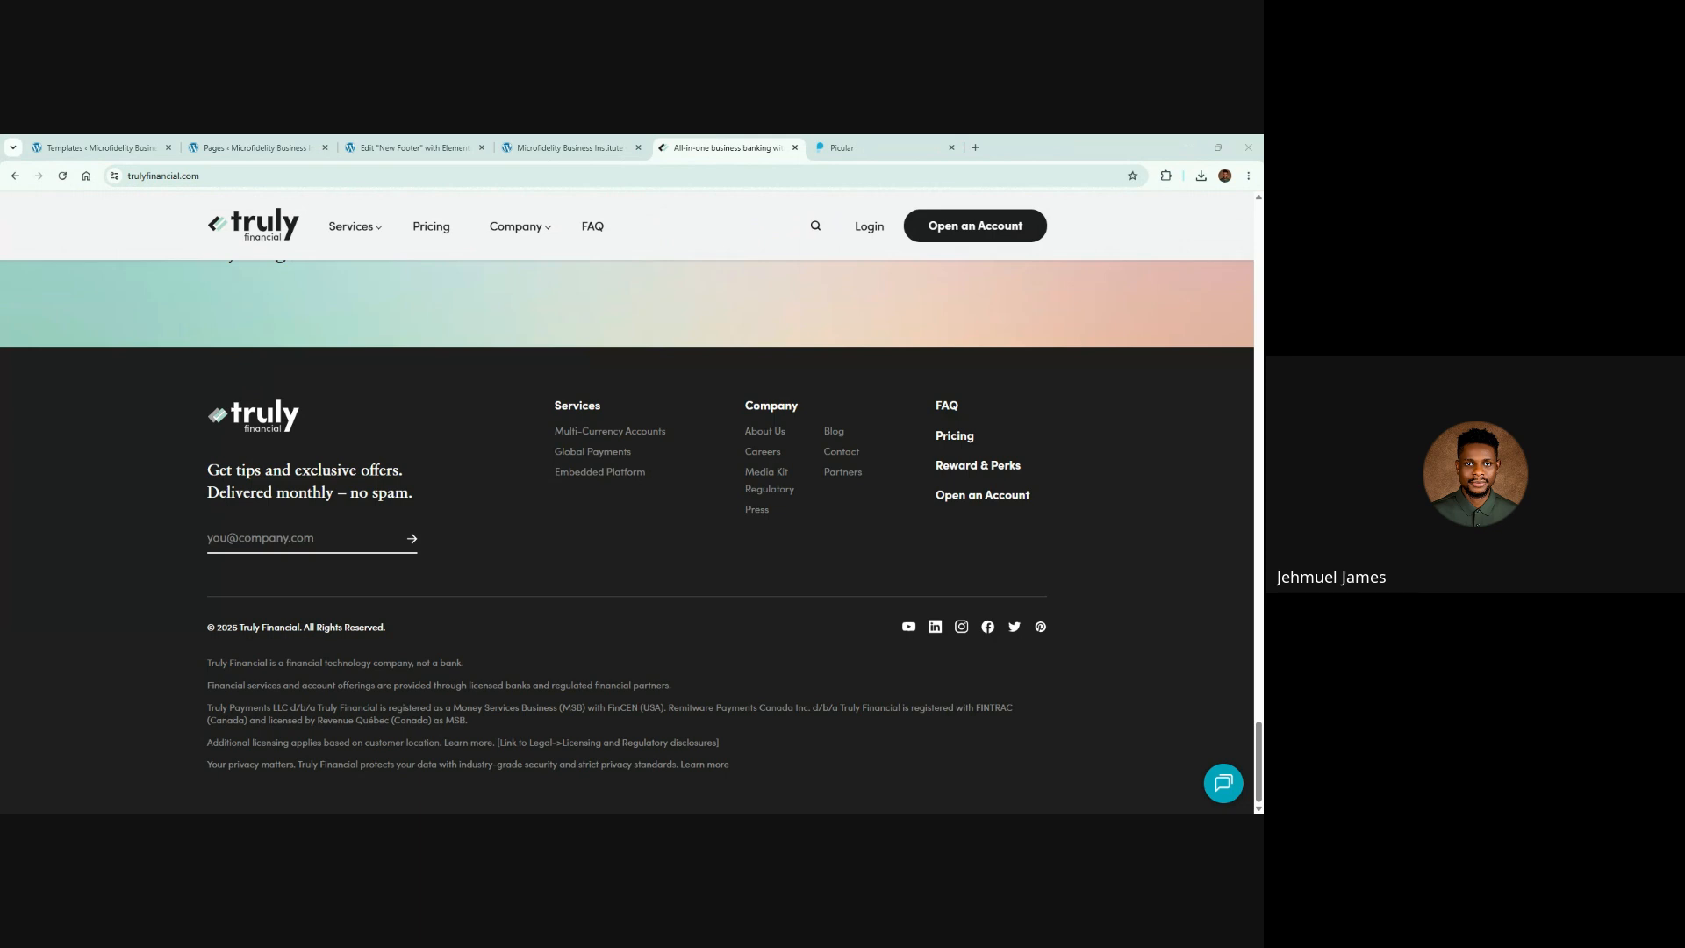